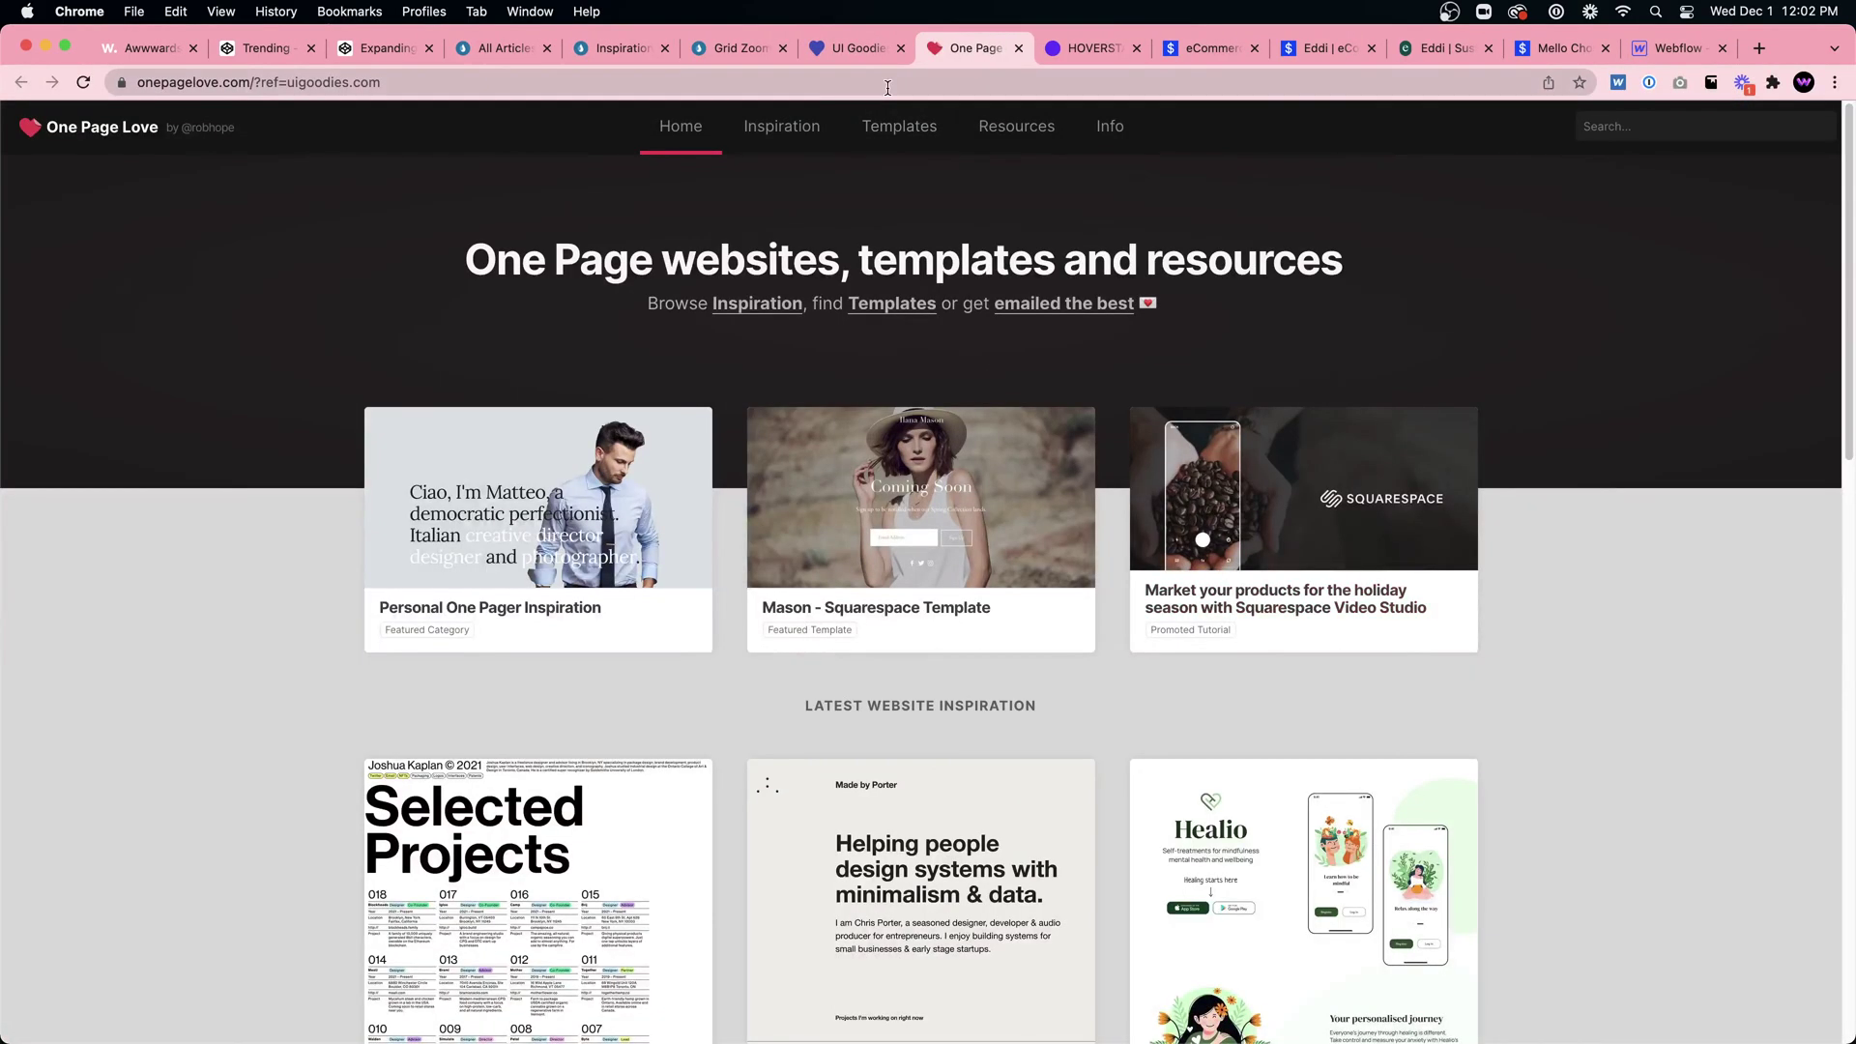
Step: Browse the UI Goodies resource categories from Color through Illustrations
click(855, 48)
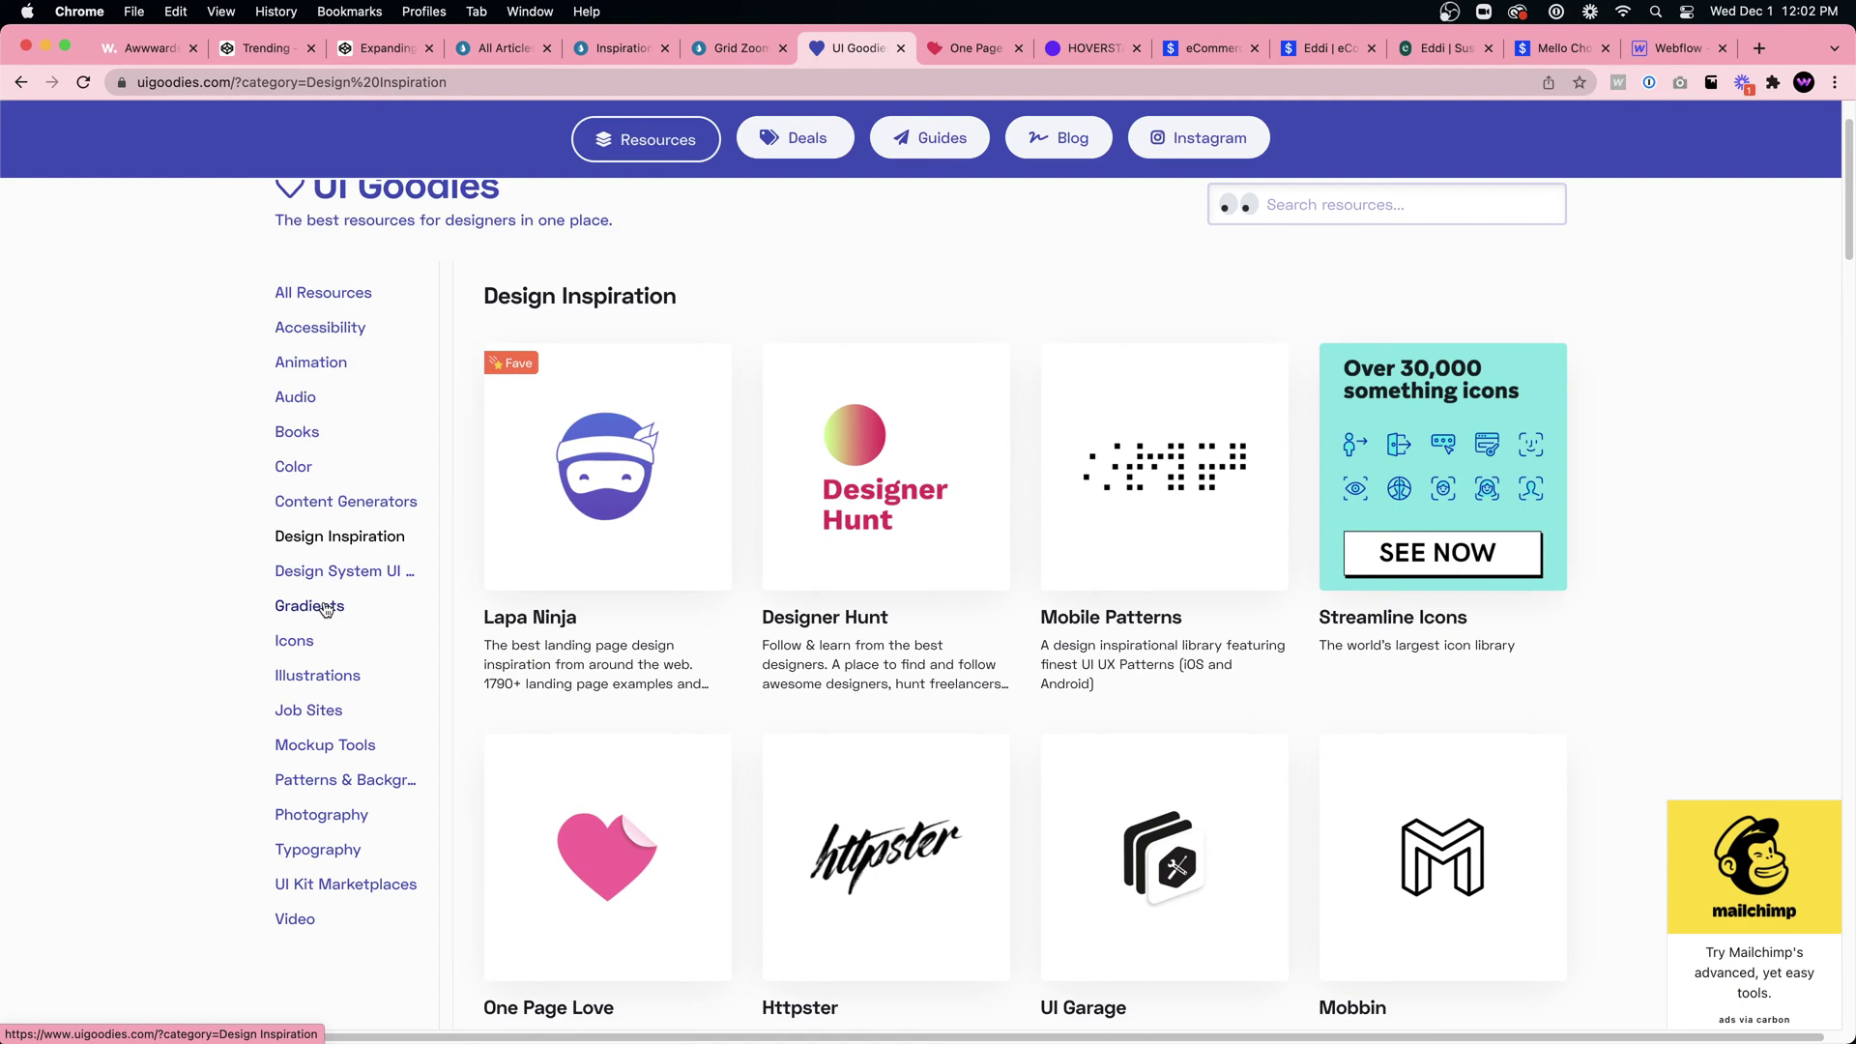
click(284, 476)
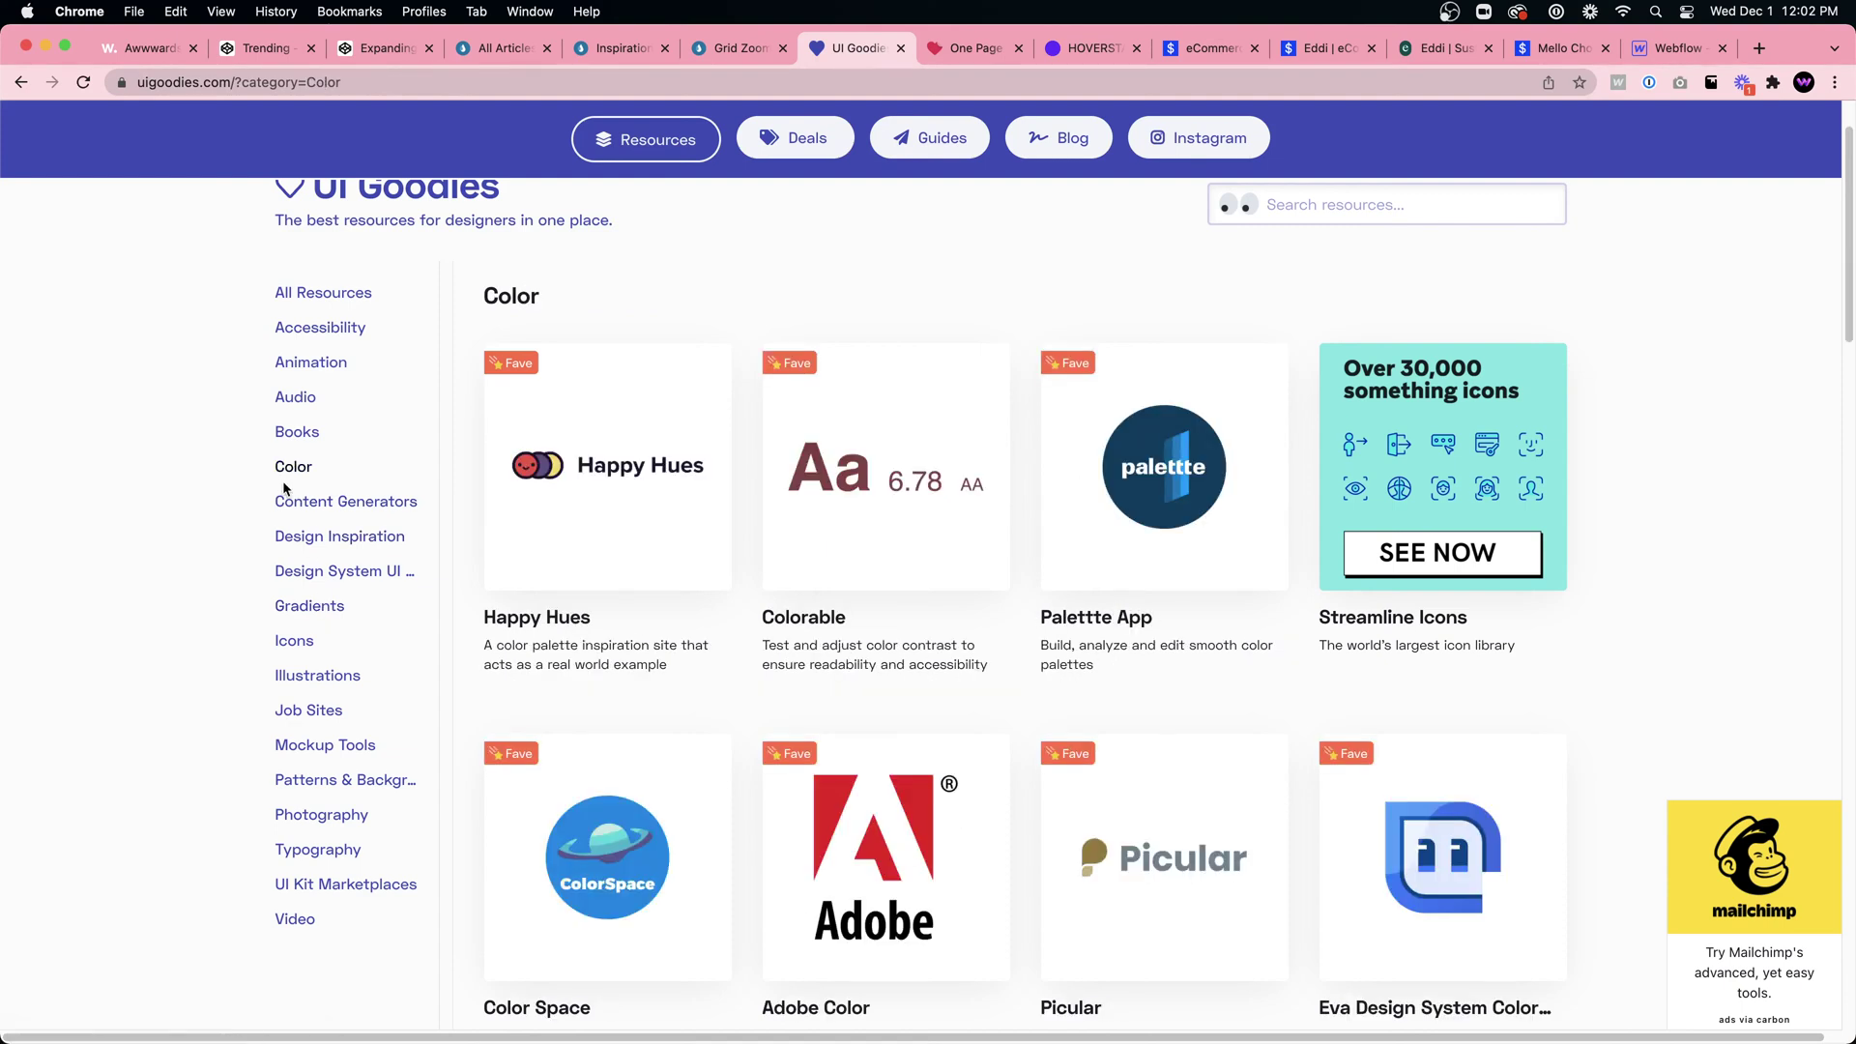
click(343, 509)
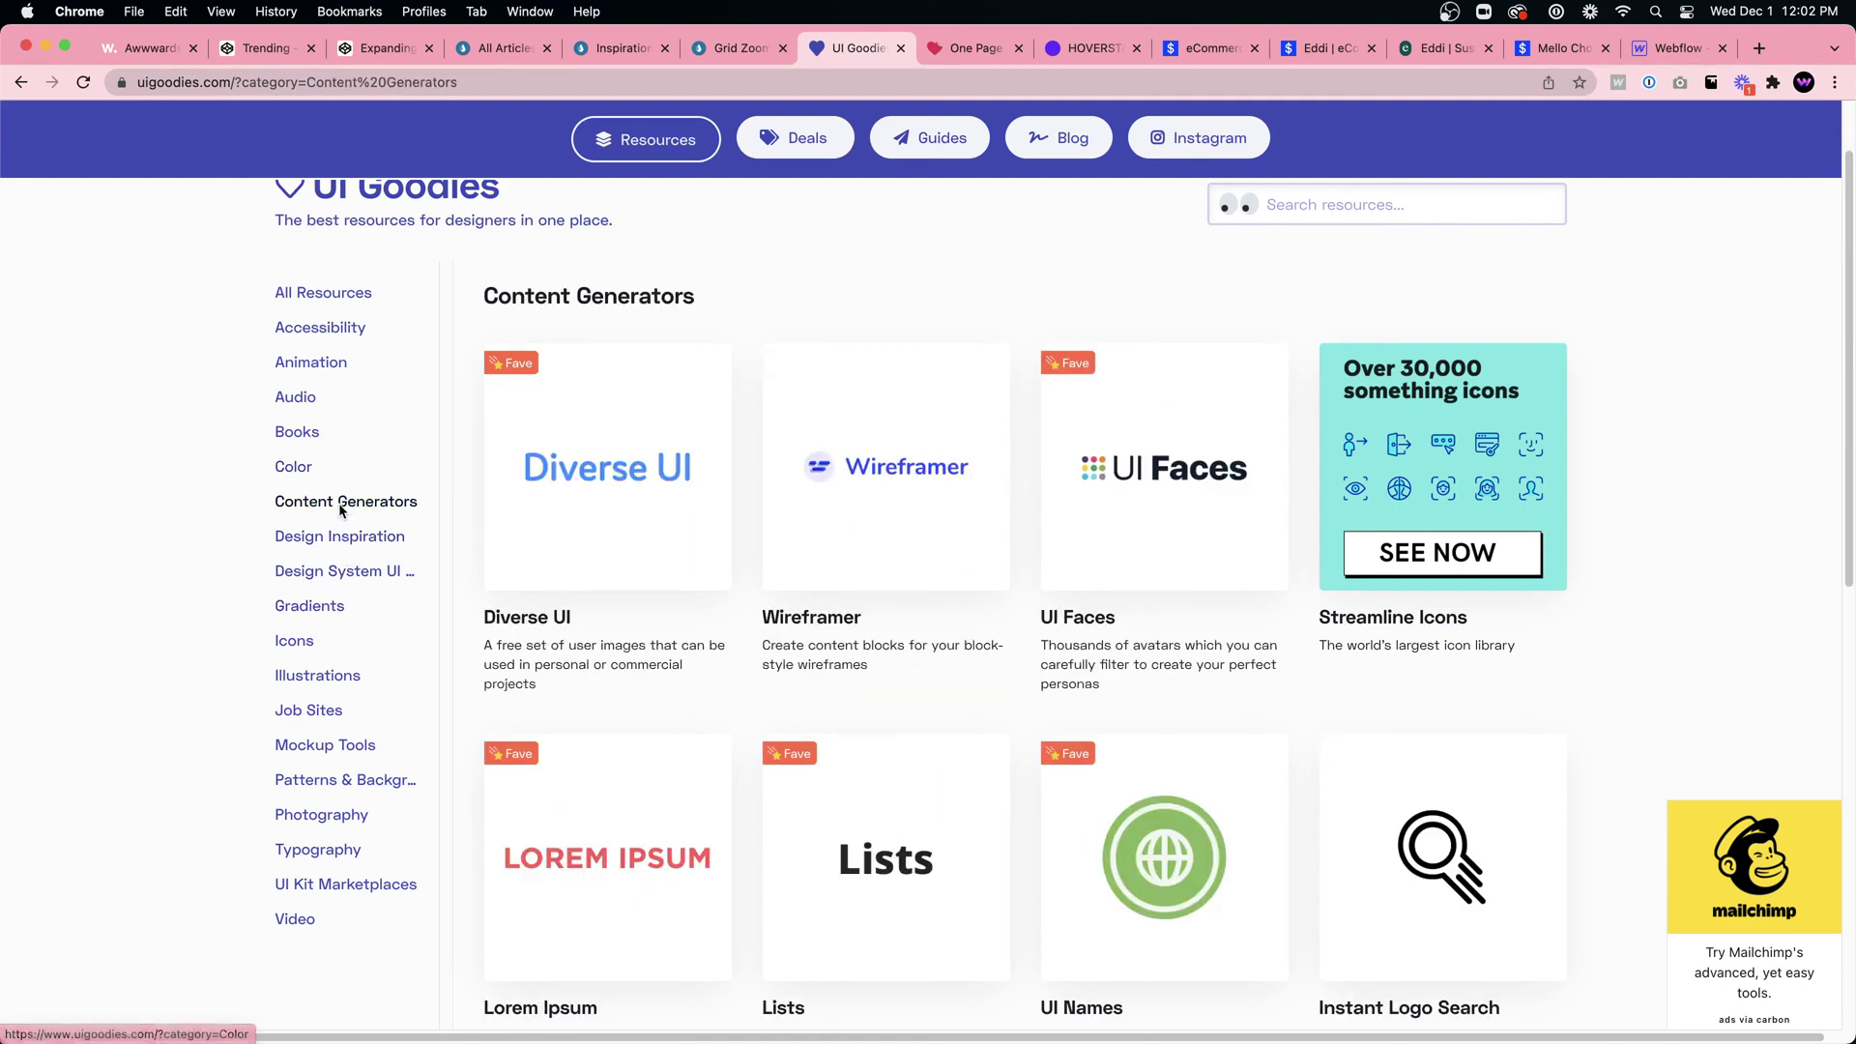
click(347, 539)
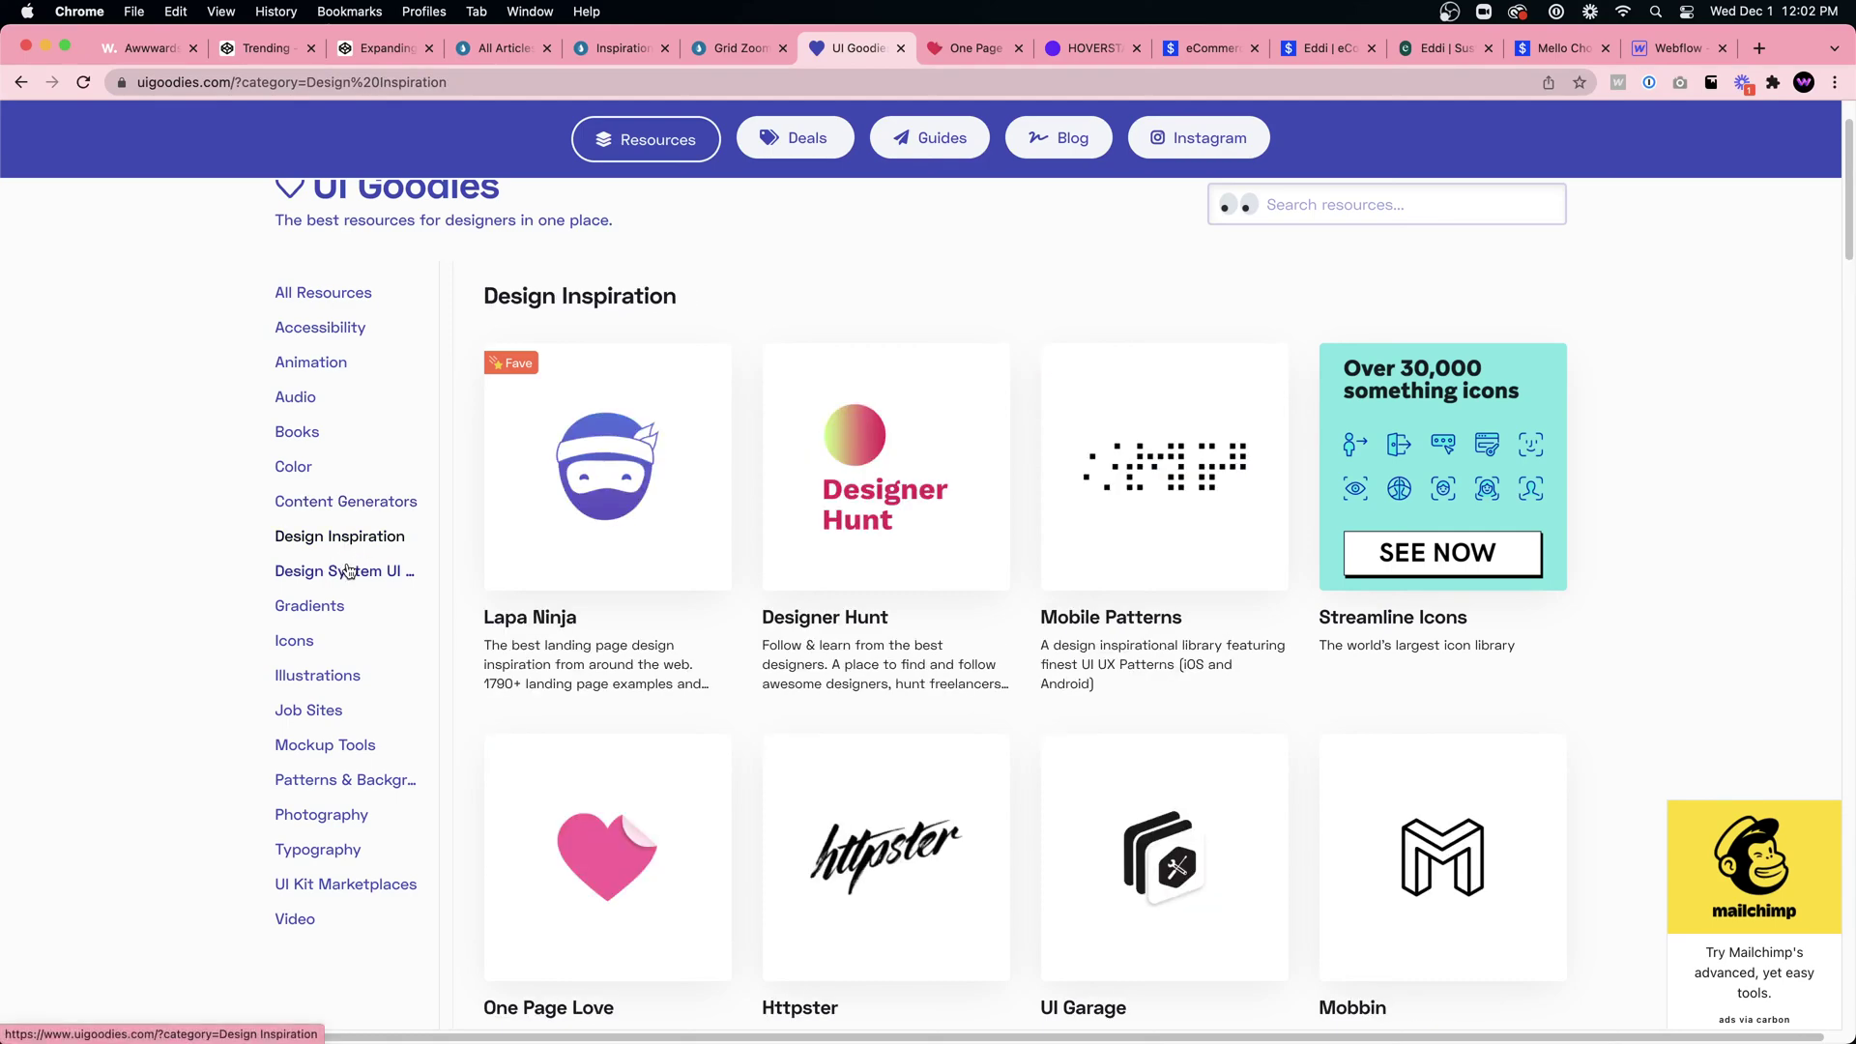
click(346, 572)
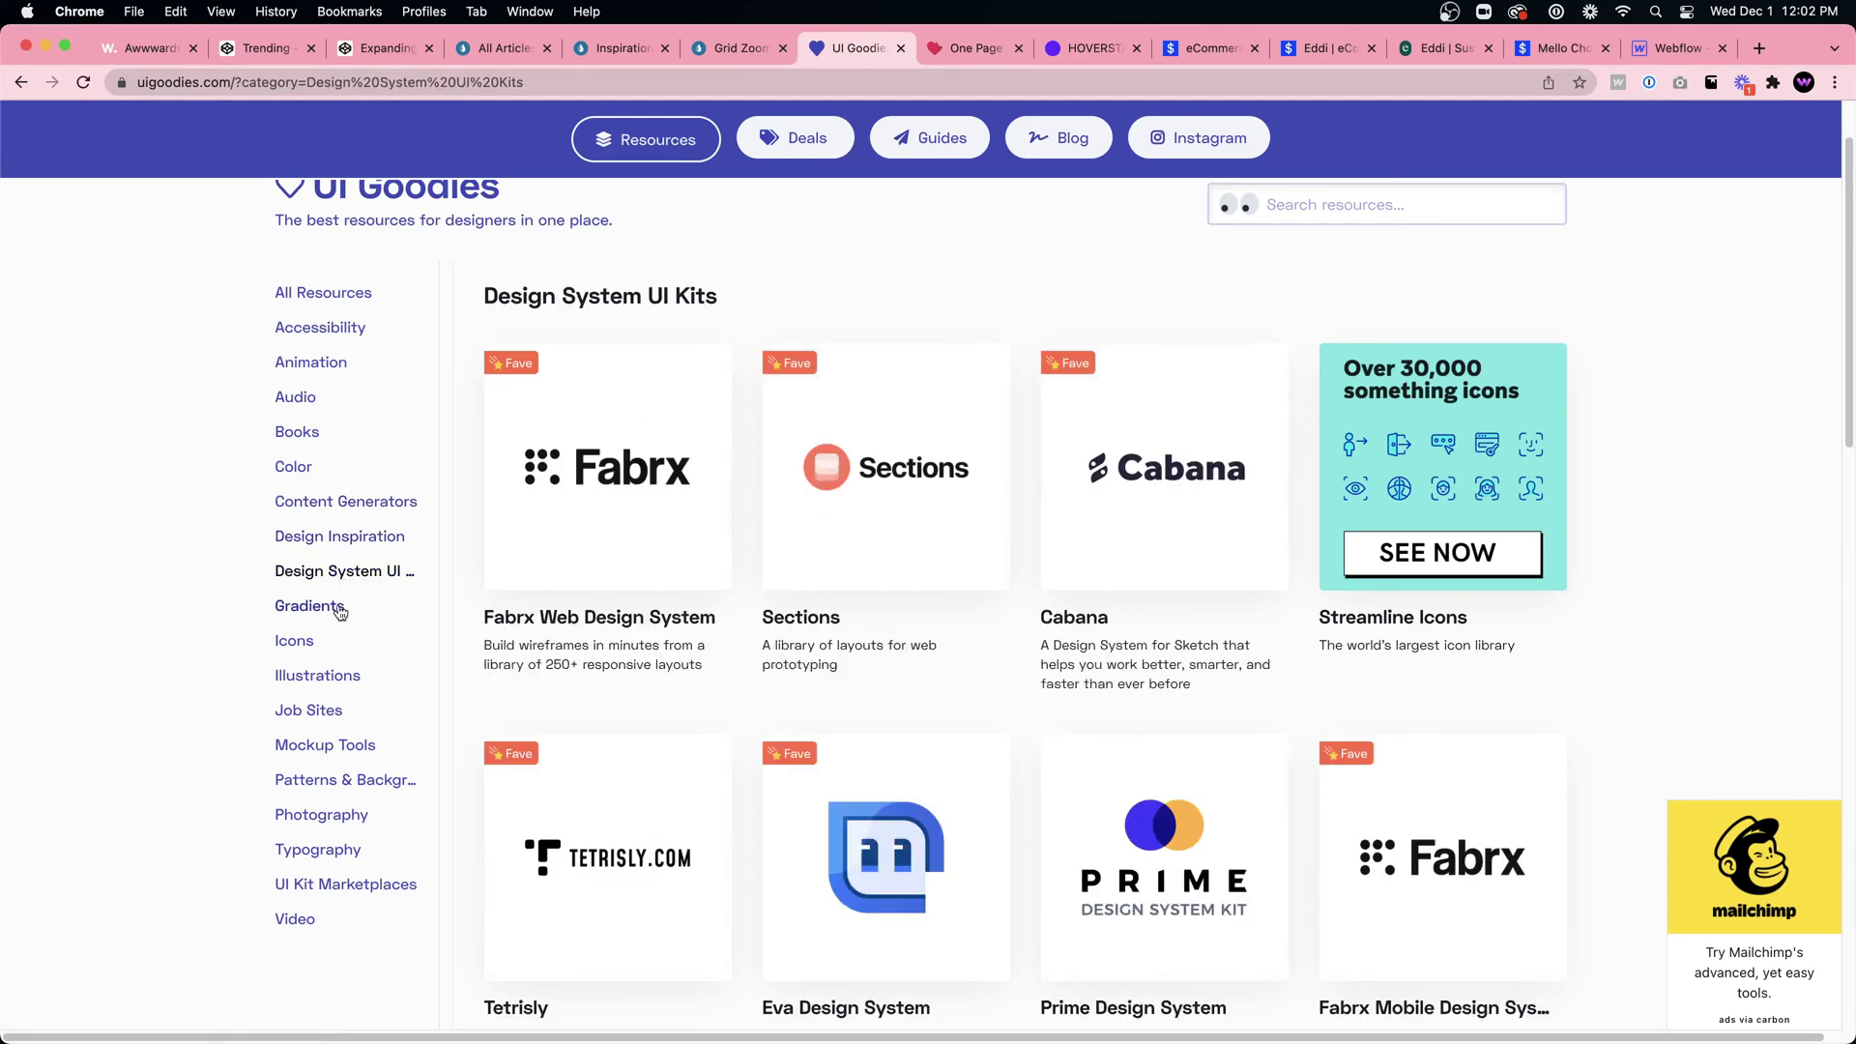
click(338, 609)
click(315, 642)
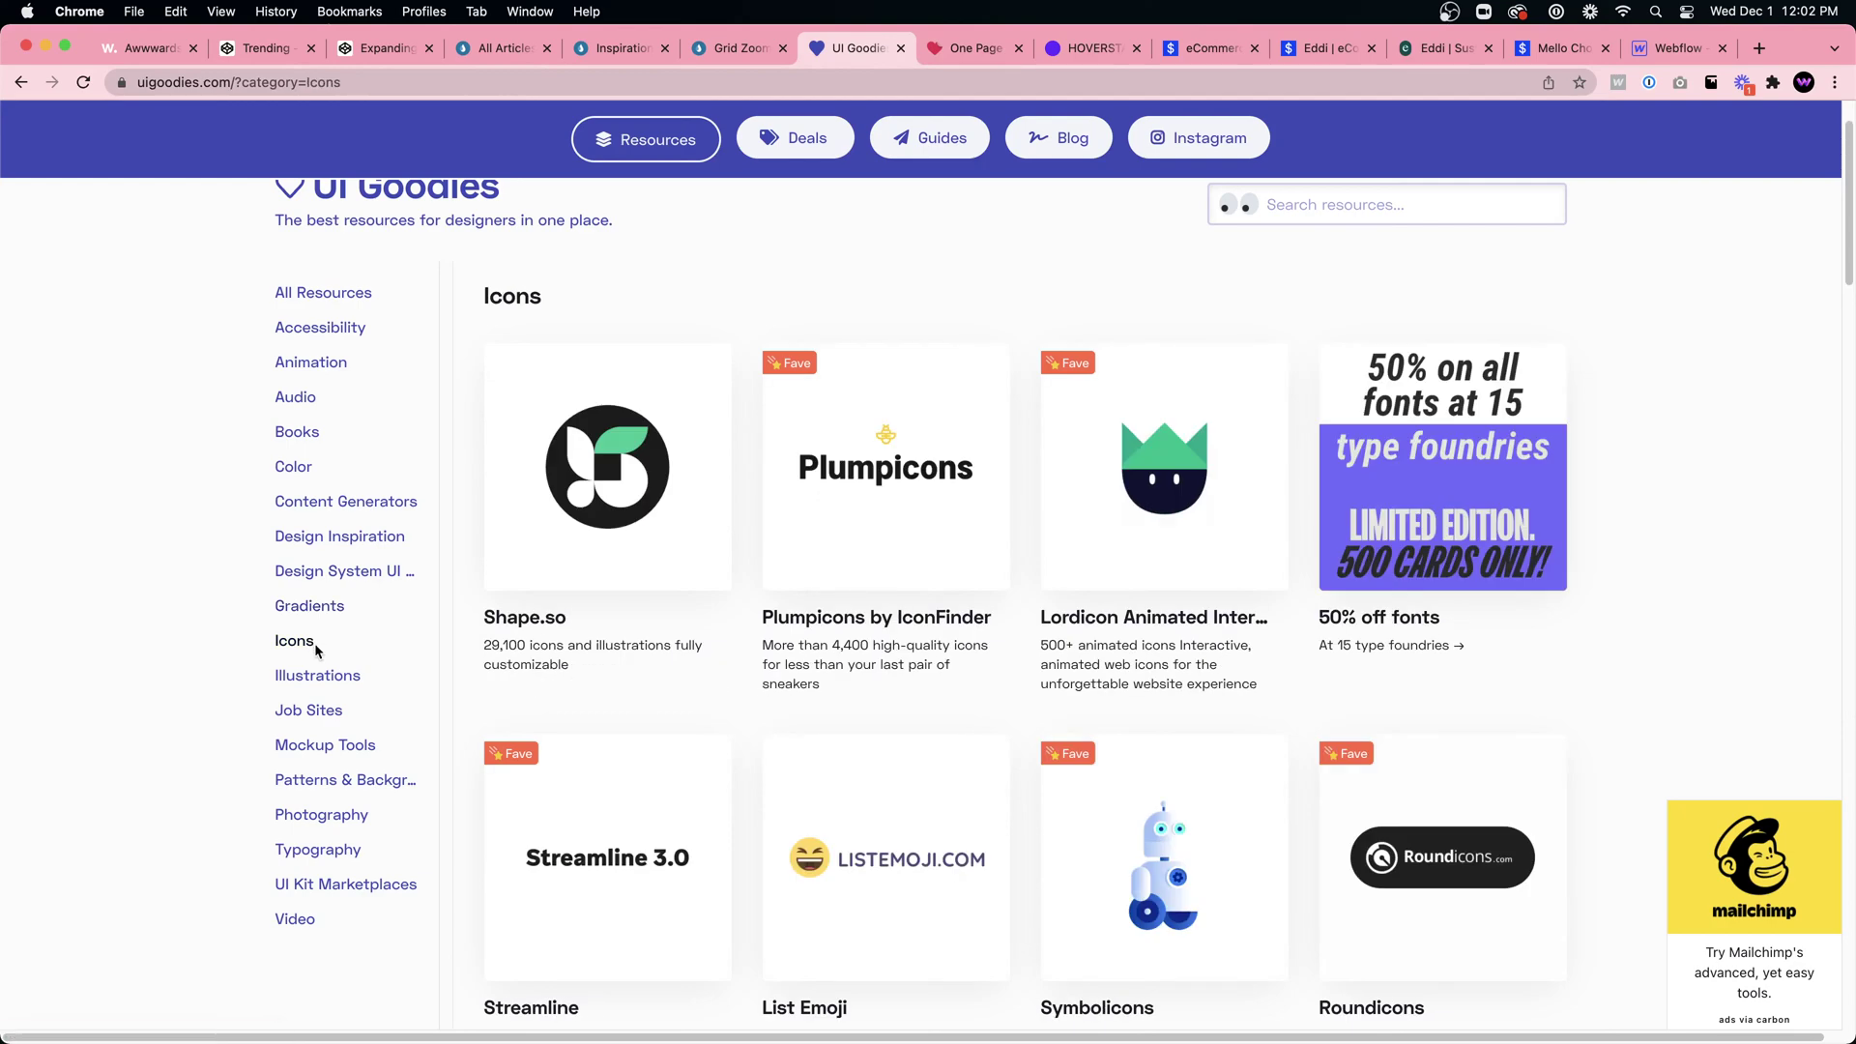
click(348, 678)
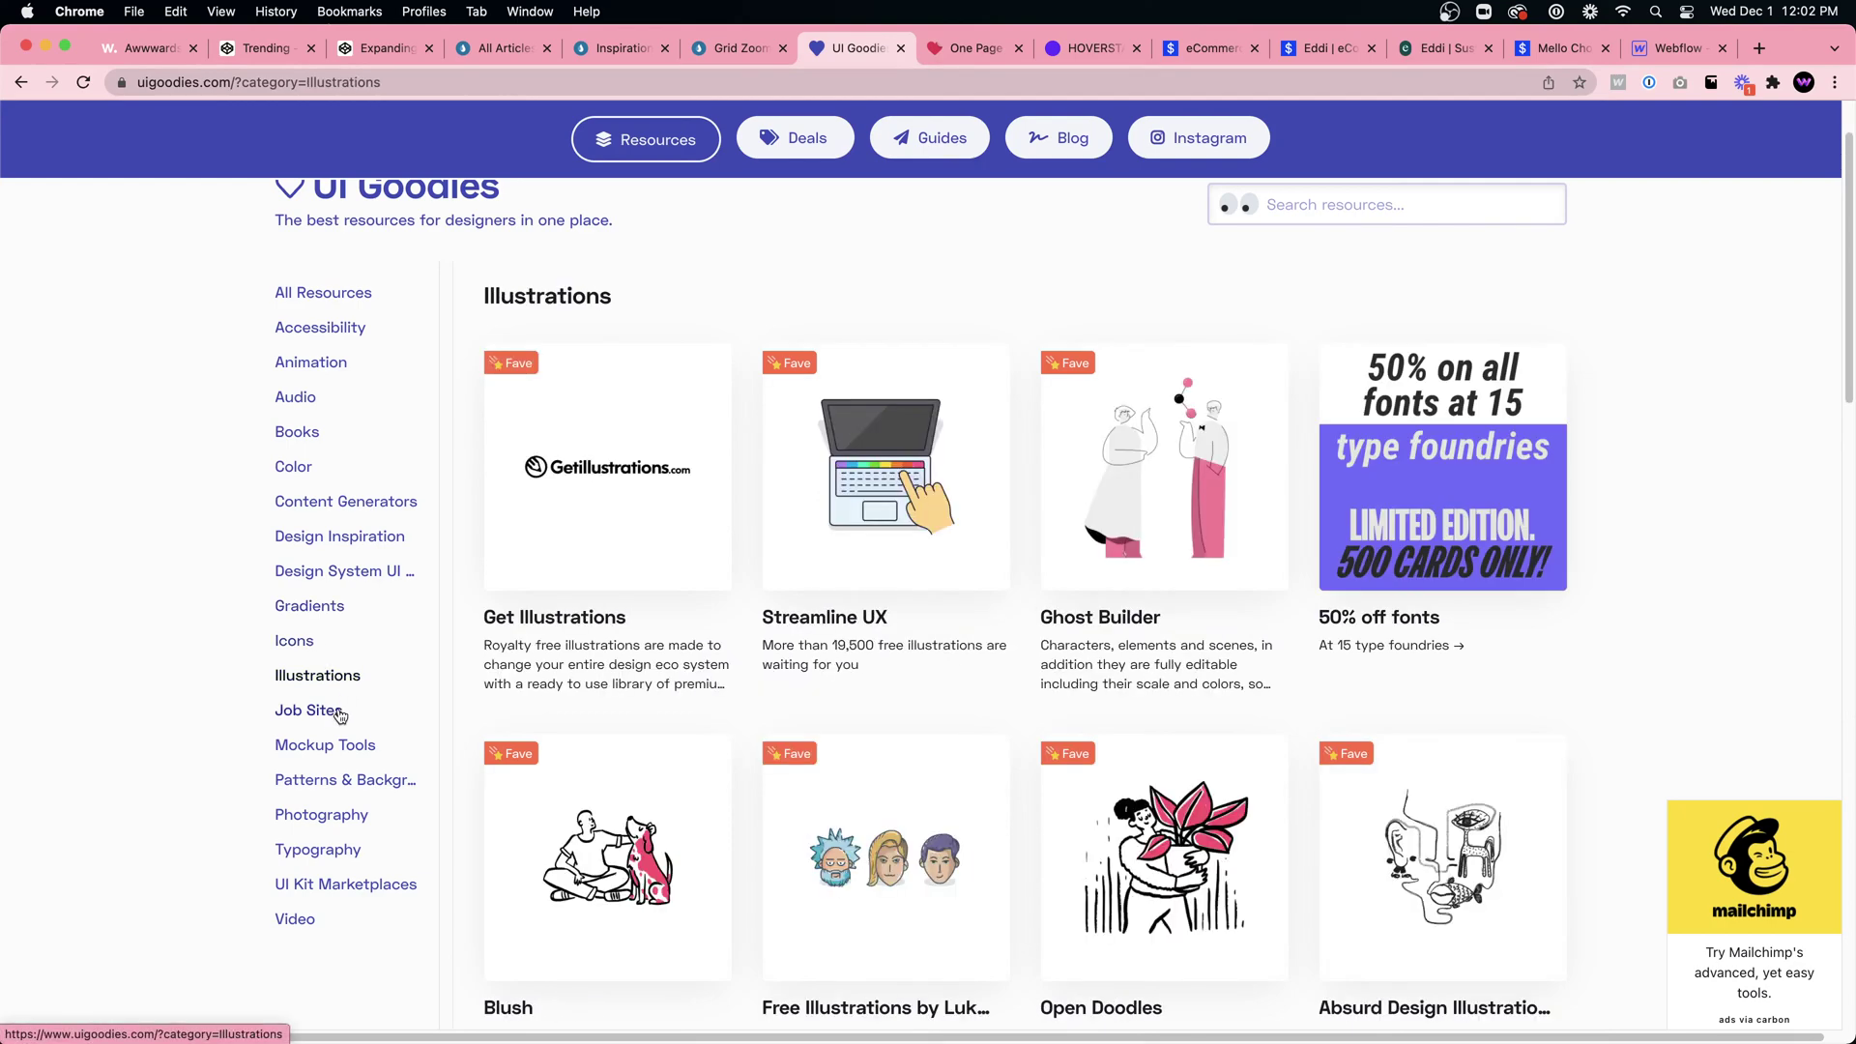
Step: Look through the illustration resources on UI Goodies and open the Ghost Builder pack
scroll(1102, 587, down, 2)
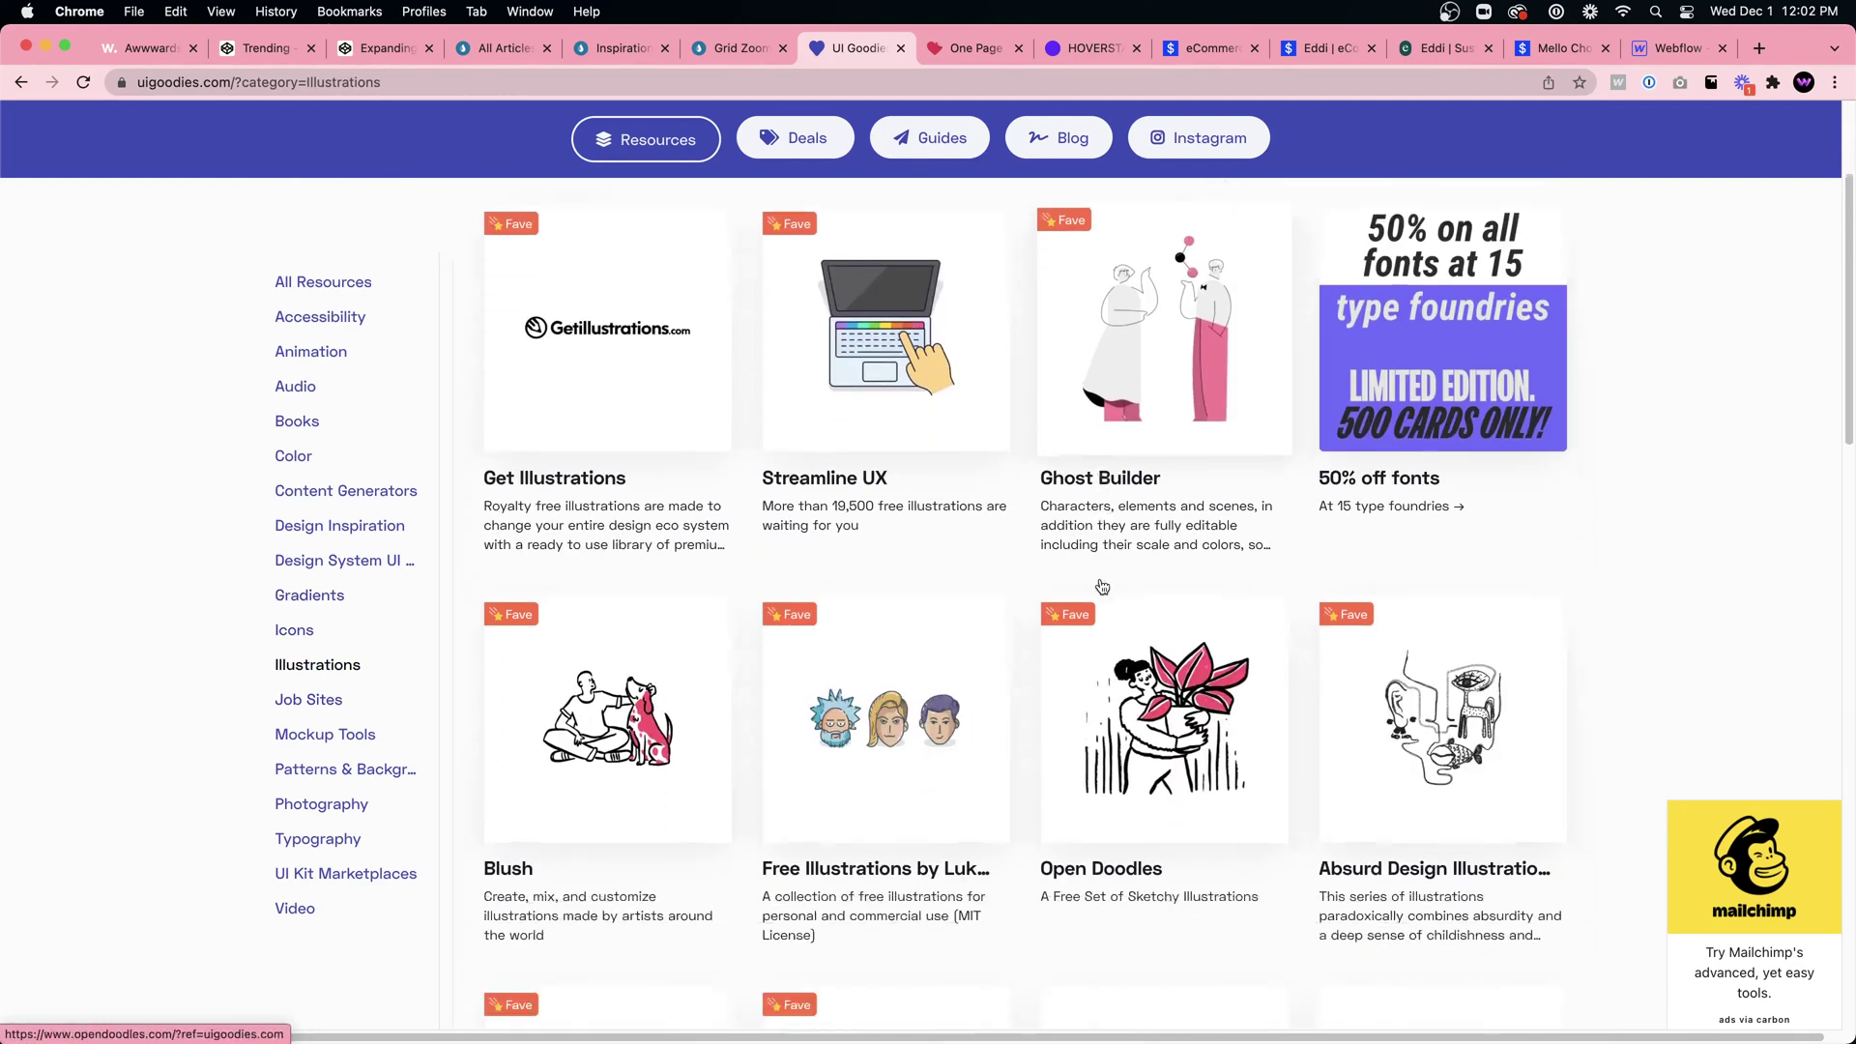
scroll(1097, 586, down, 5)
scroll(1085, 584, up, 3)
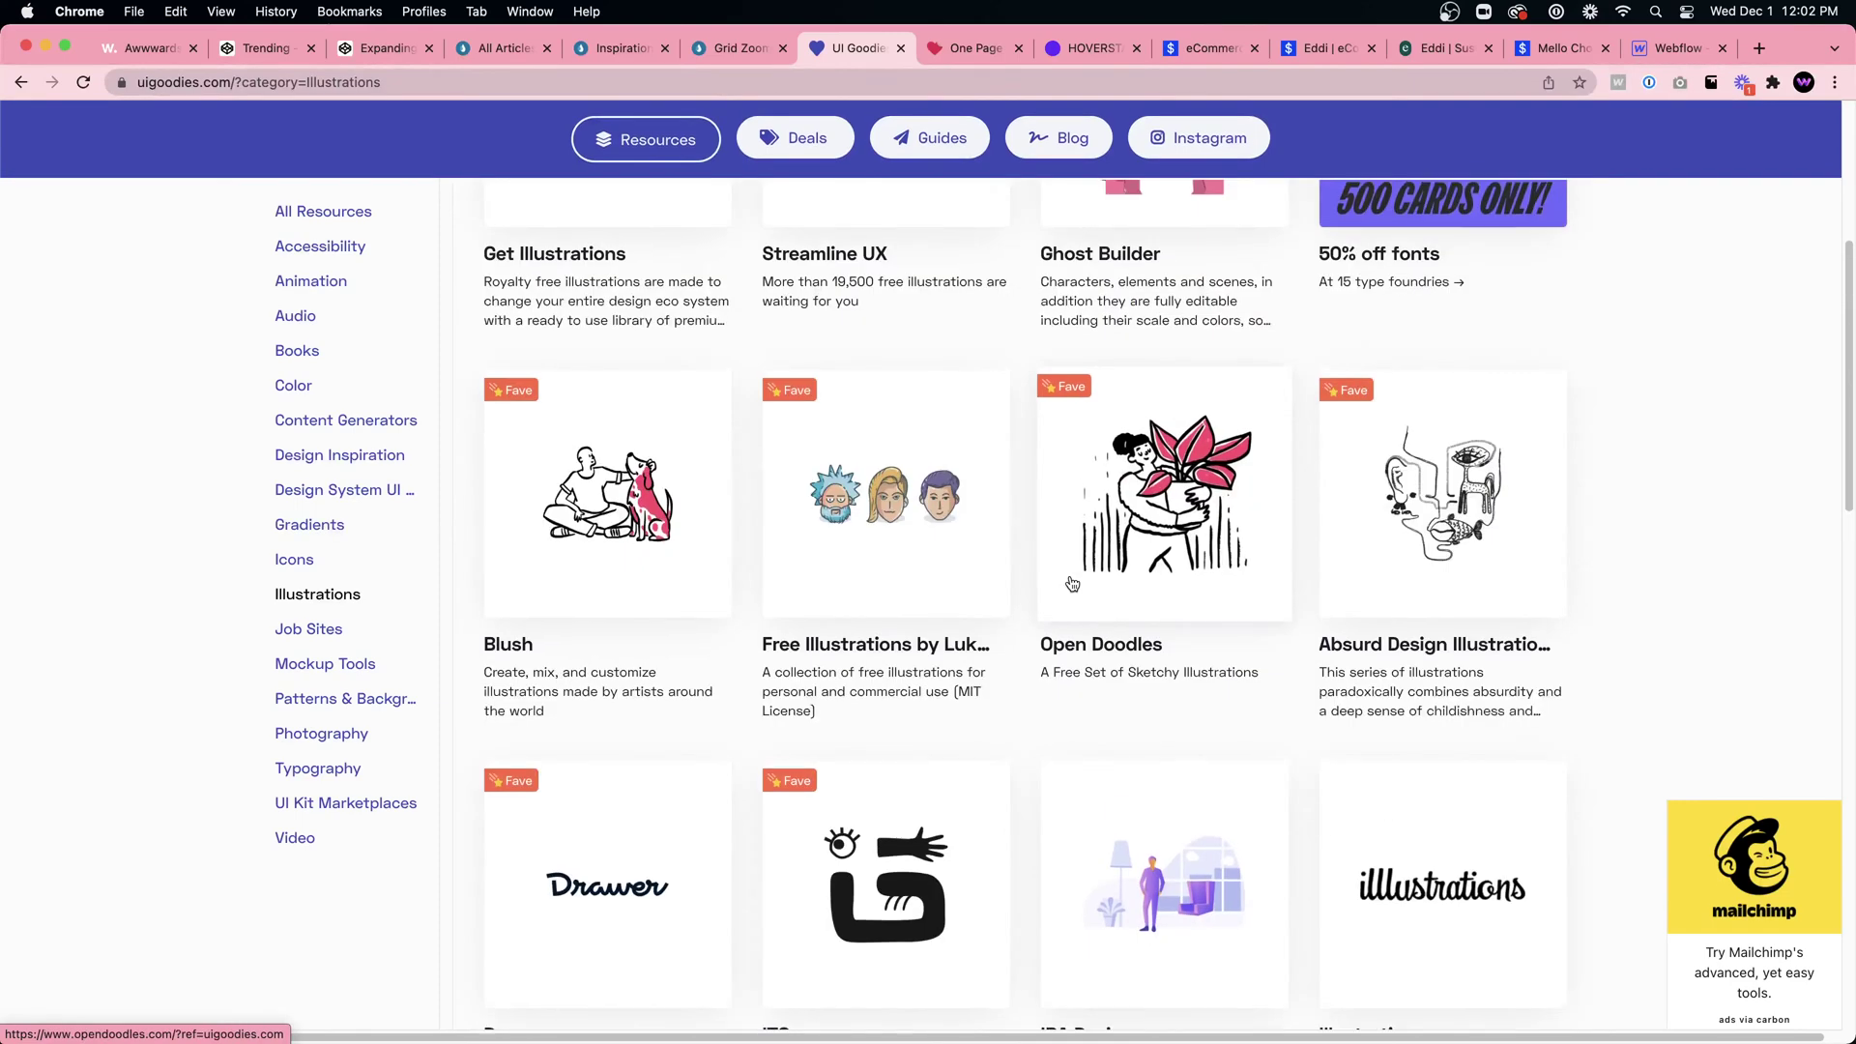
scroll(1071, 583, up, 4)
scroll(967, 677, down, 3)
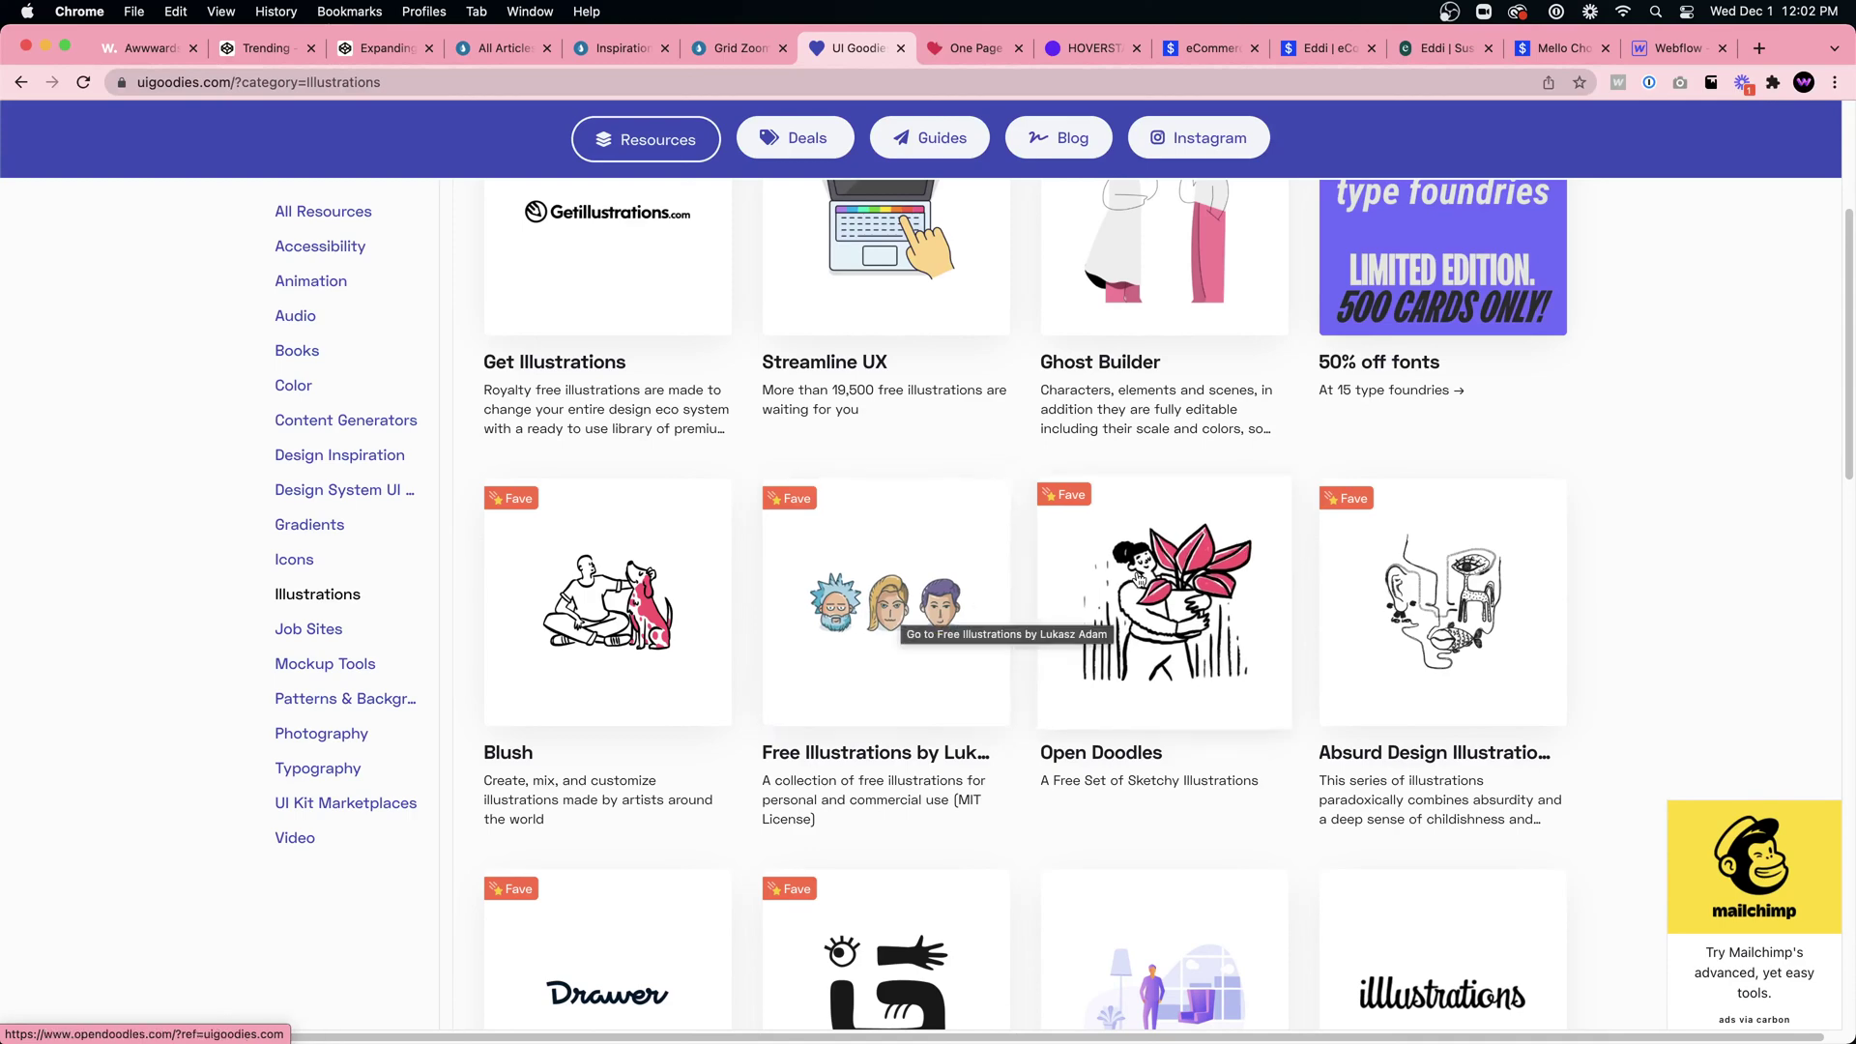
scroll(1044, 522, up, 4)
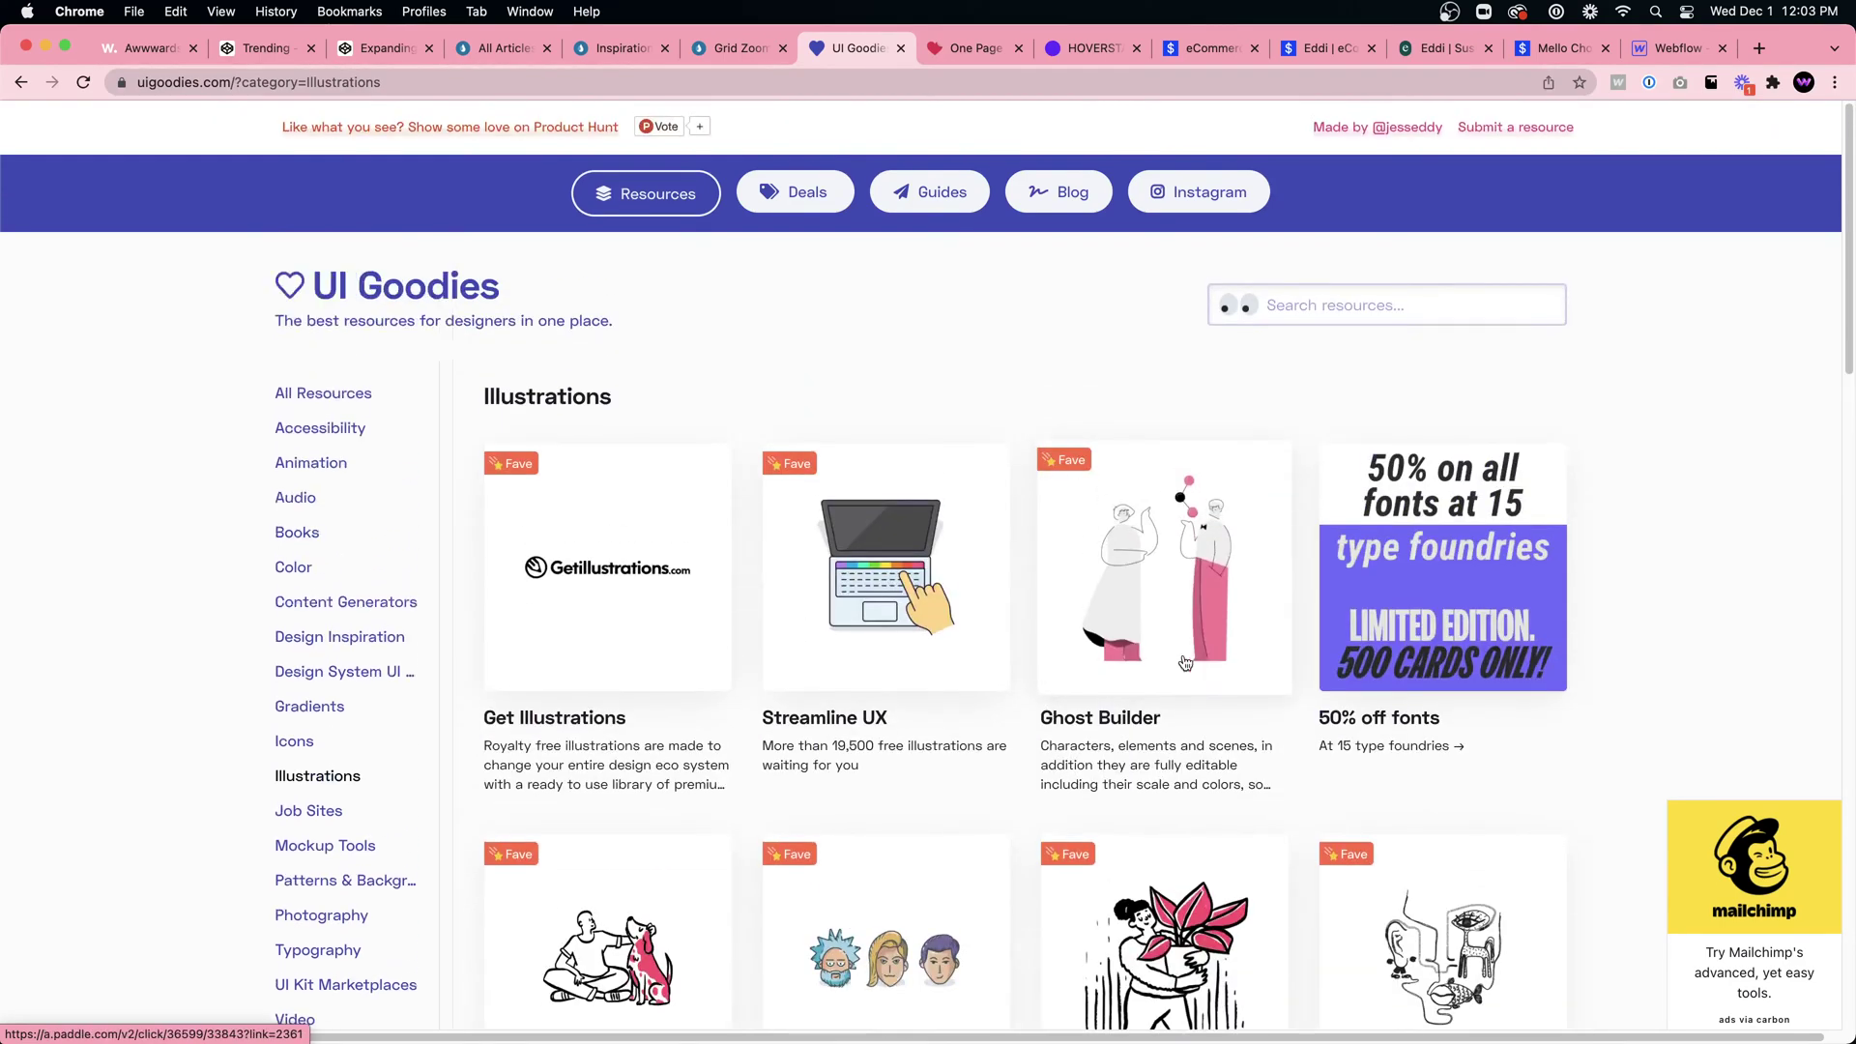
click(1178, 558)
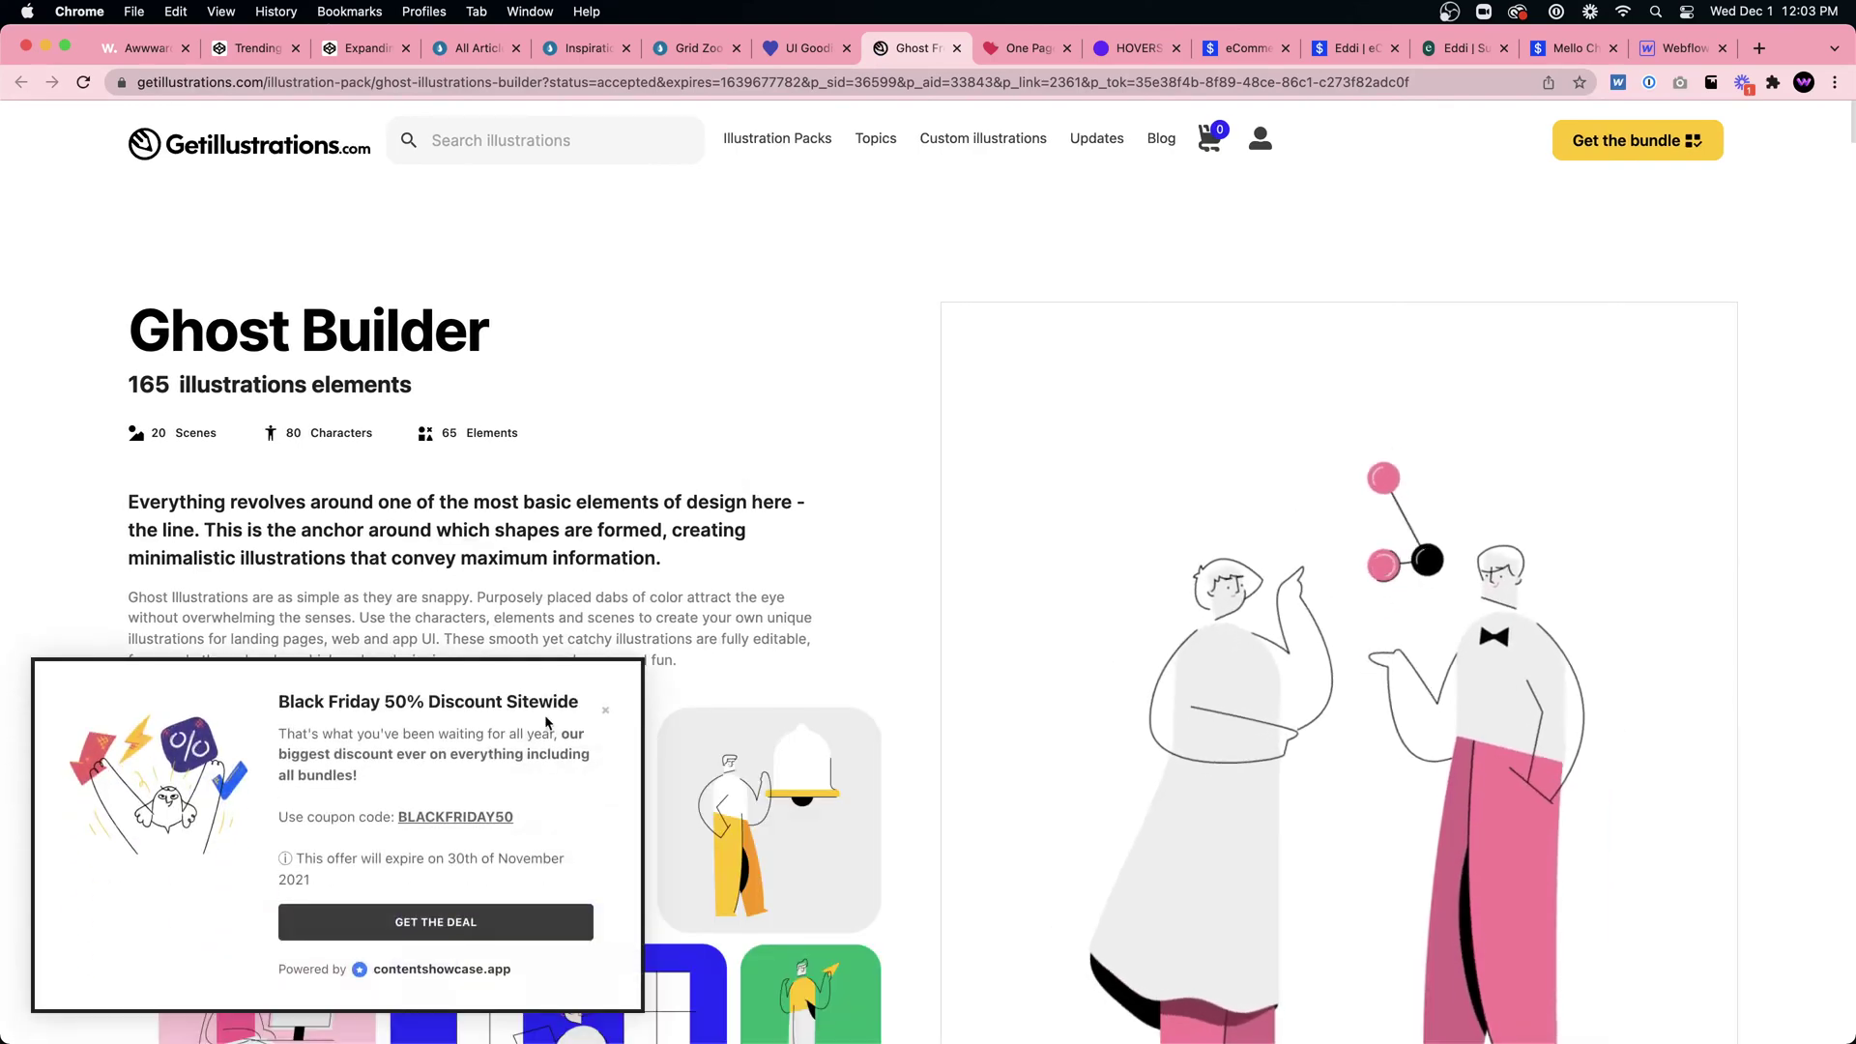
Step: Examine the Ghost Builder pack's page and dismiss the Black Friday discount popup
scroll(502, 574, down, 6)
scroll(502, 574, down, 3)
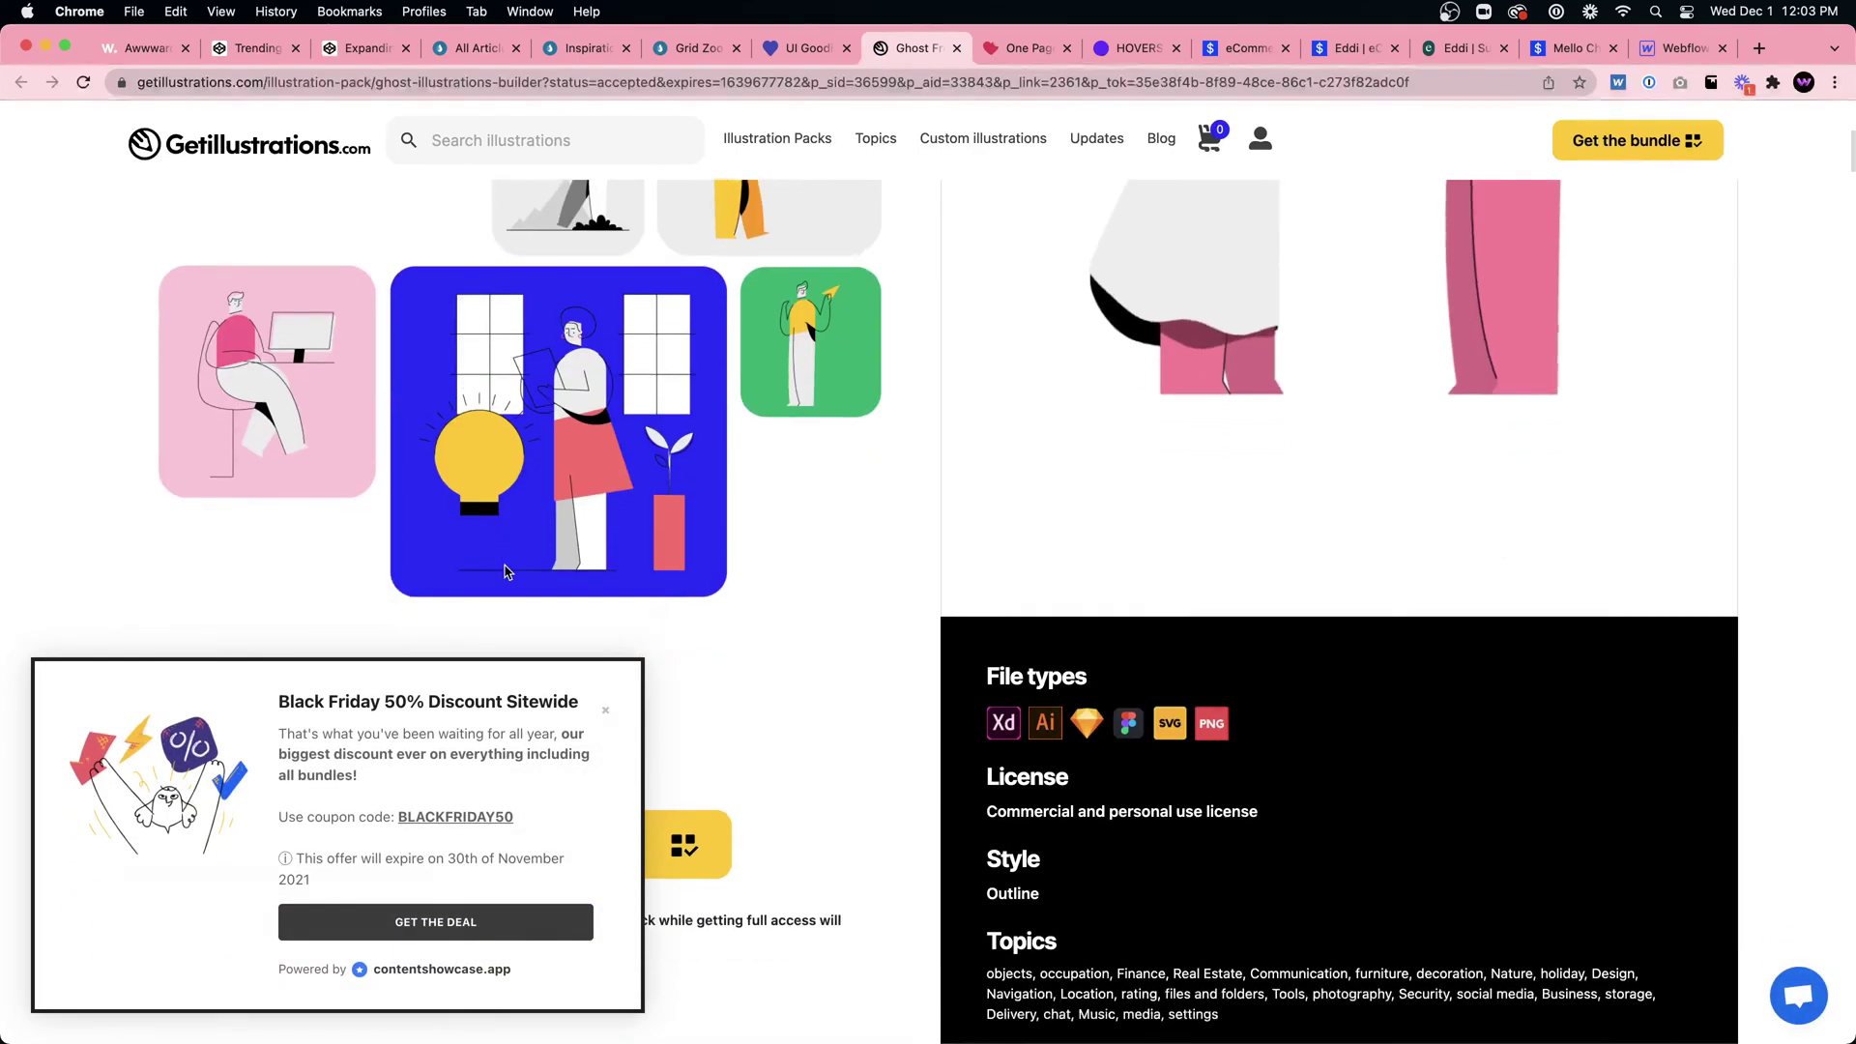
scroll(503, 572, down, 7)
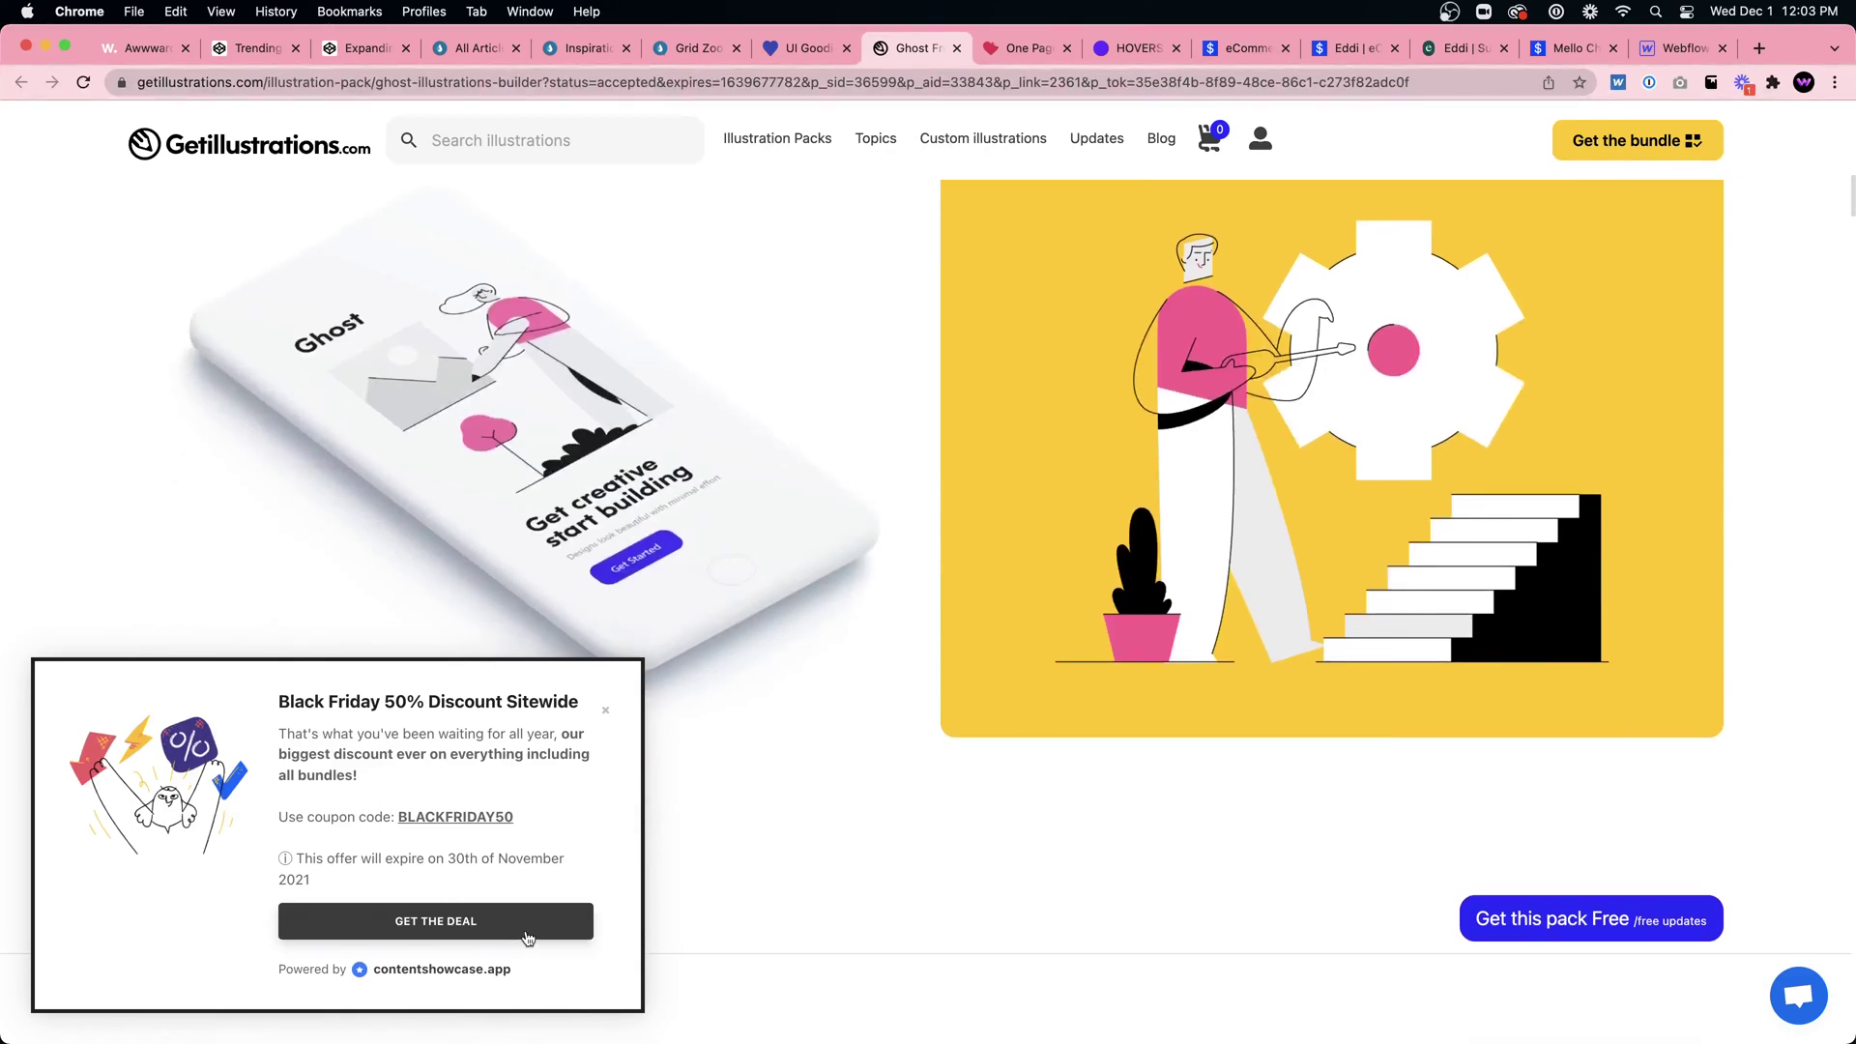
click(605, 710)
Step: Request the free Ghost Builder pack to reach its checkout page, and close that tab
scroll(677, 696, up, 3)
scroll(681, 701, down, 10)
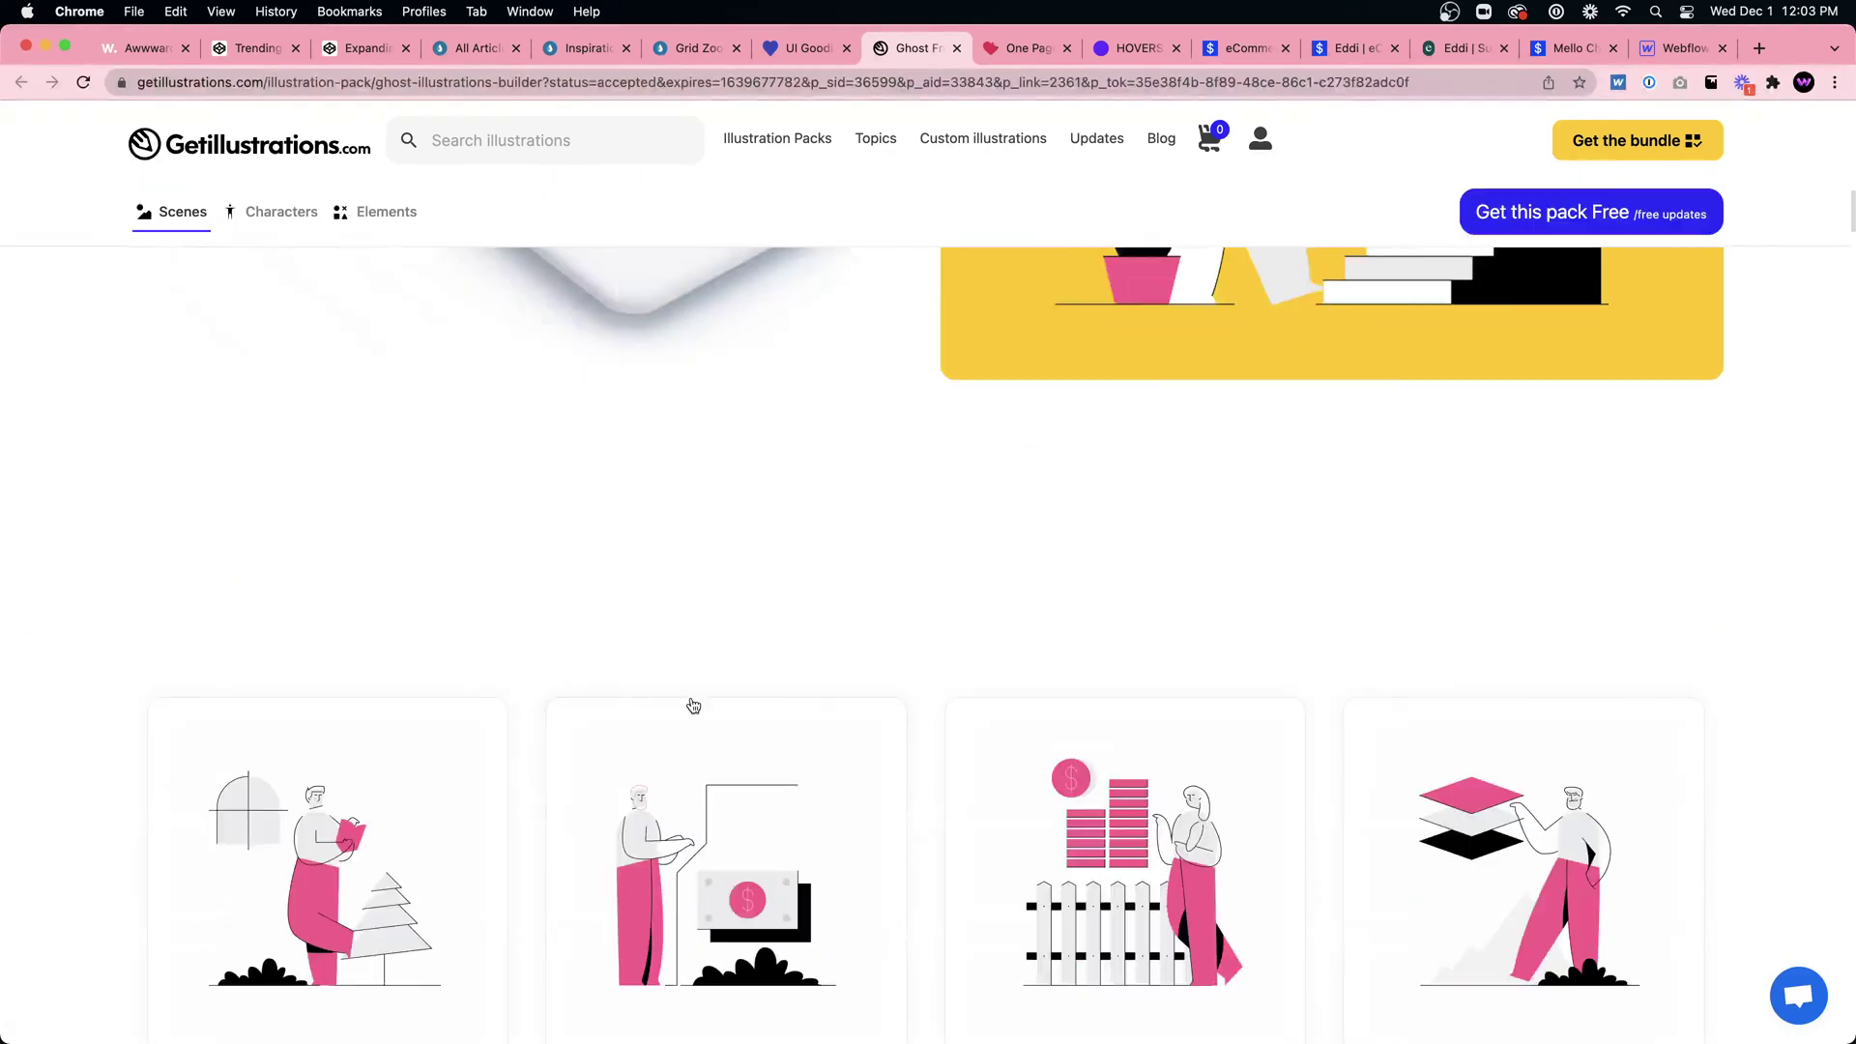
scroll(1560, 774, up, 10)
scroll(1572, 937, down, 5)
click(1580, 689)
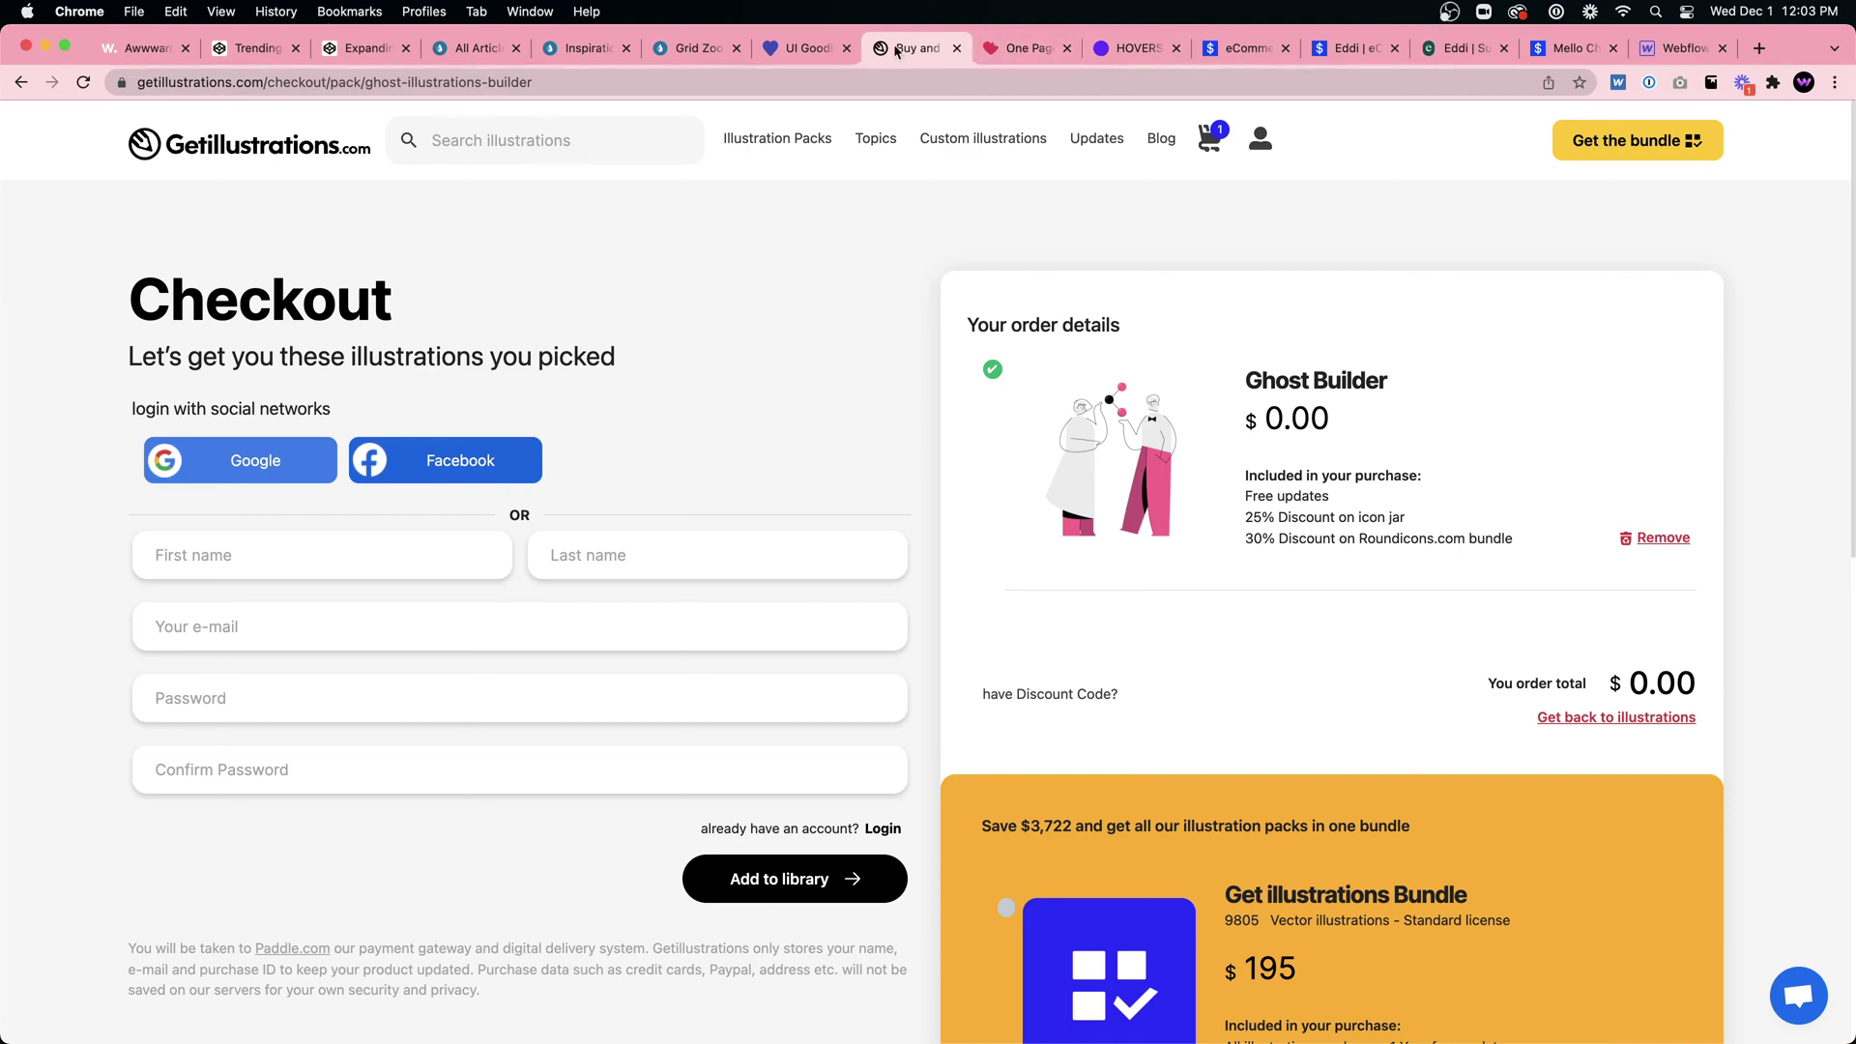
click(957, 47)
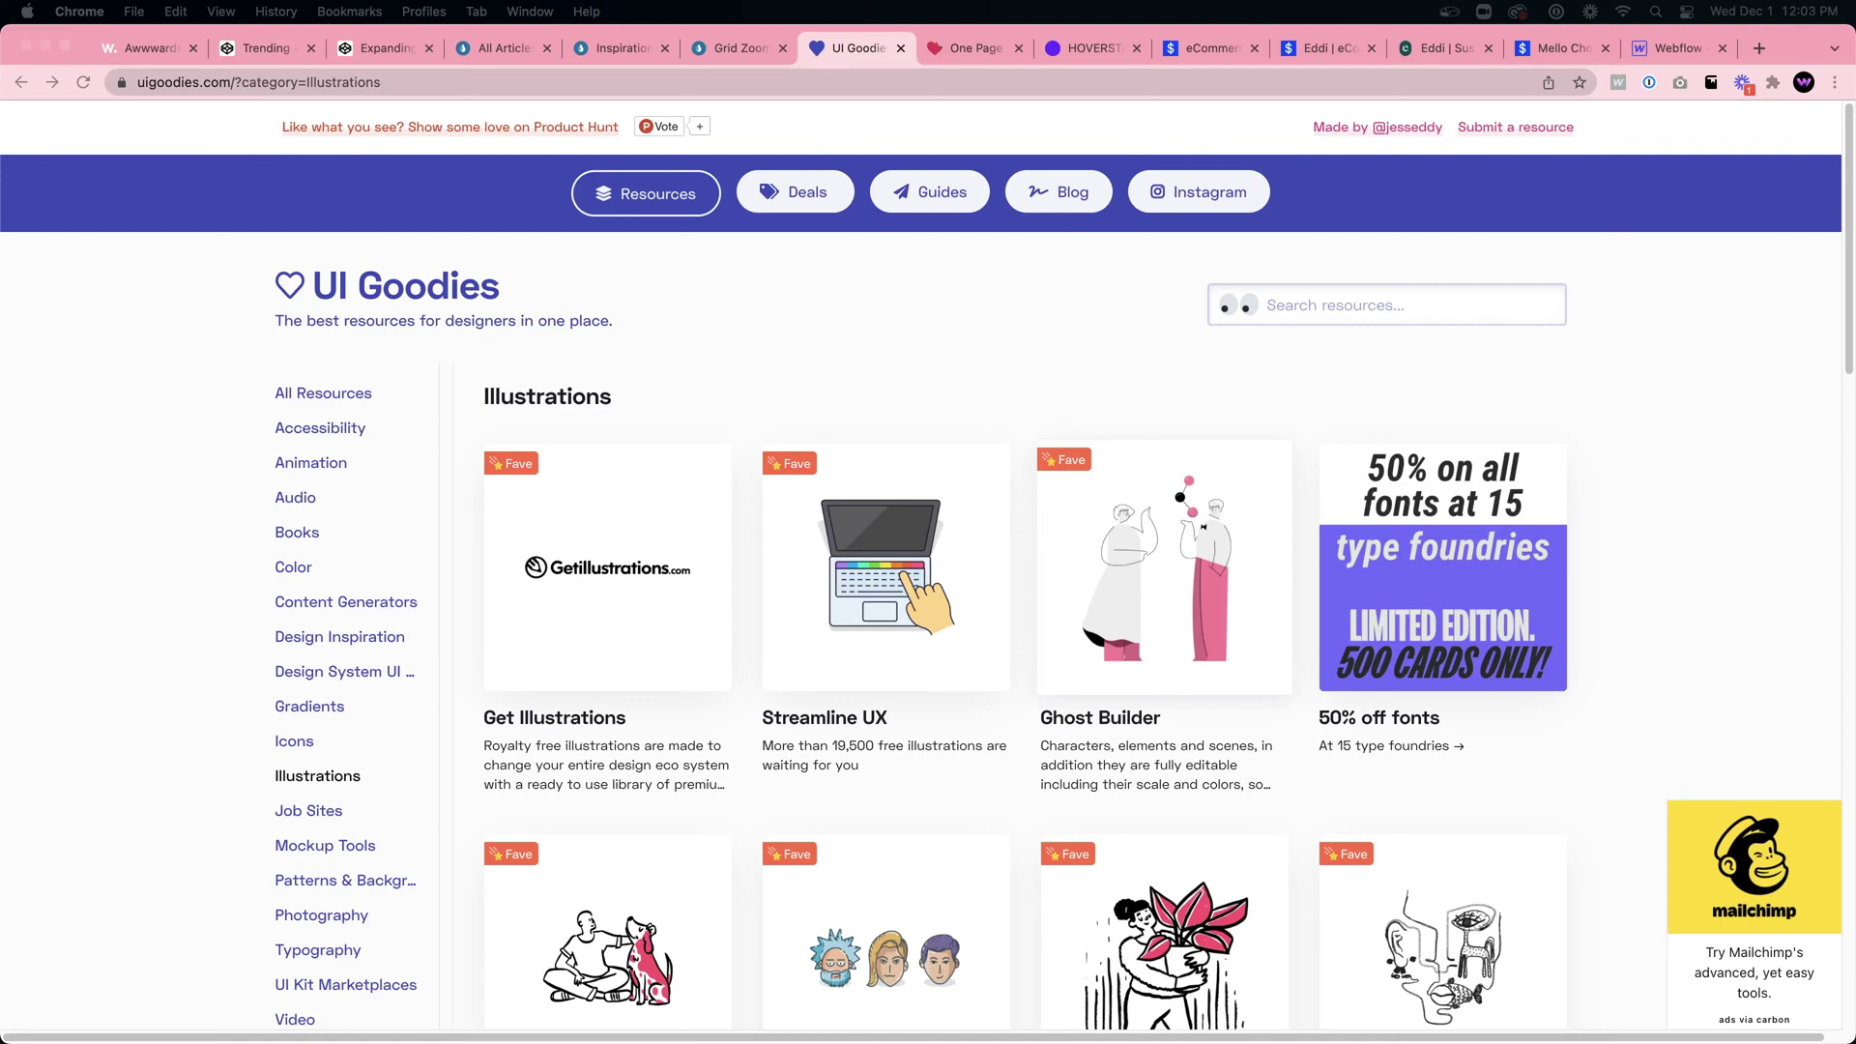
Step: Switch to Finder and open the Characters folder inside the Ghost pack's SVG folder
key(super+Tab)
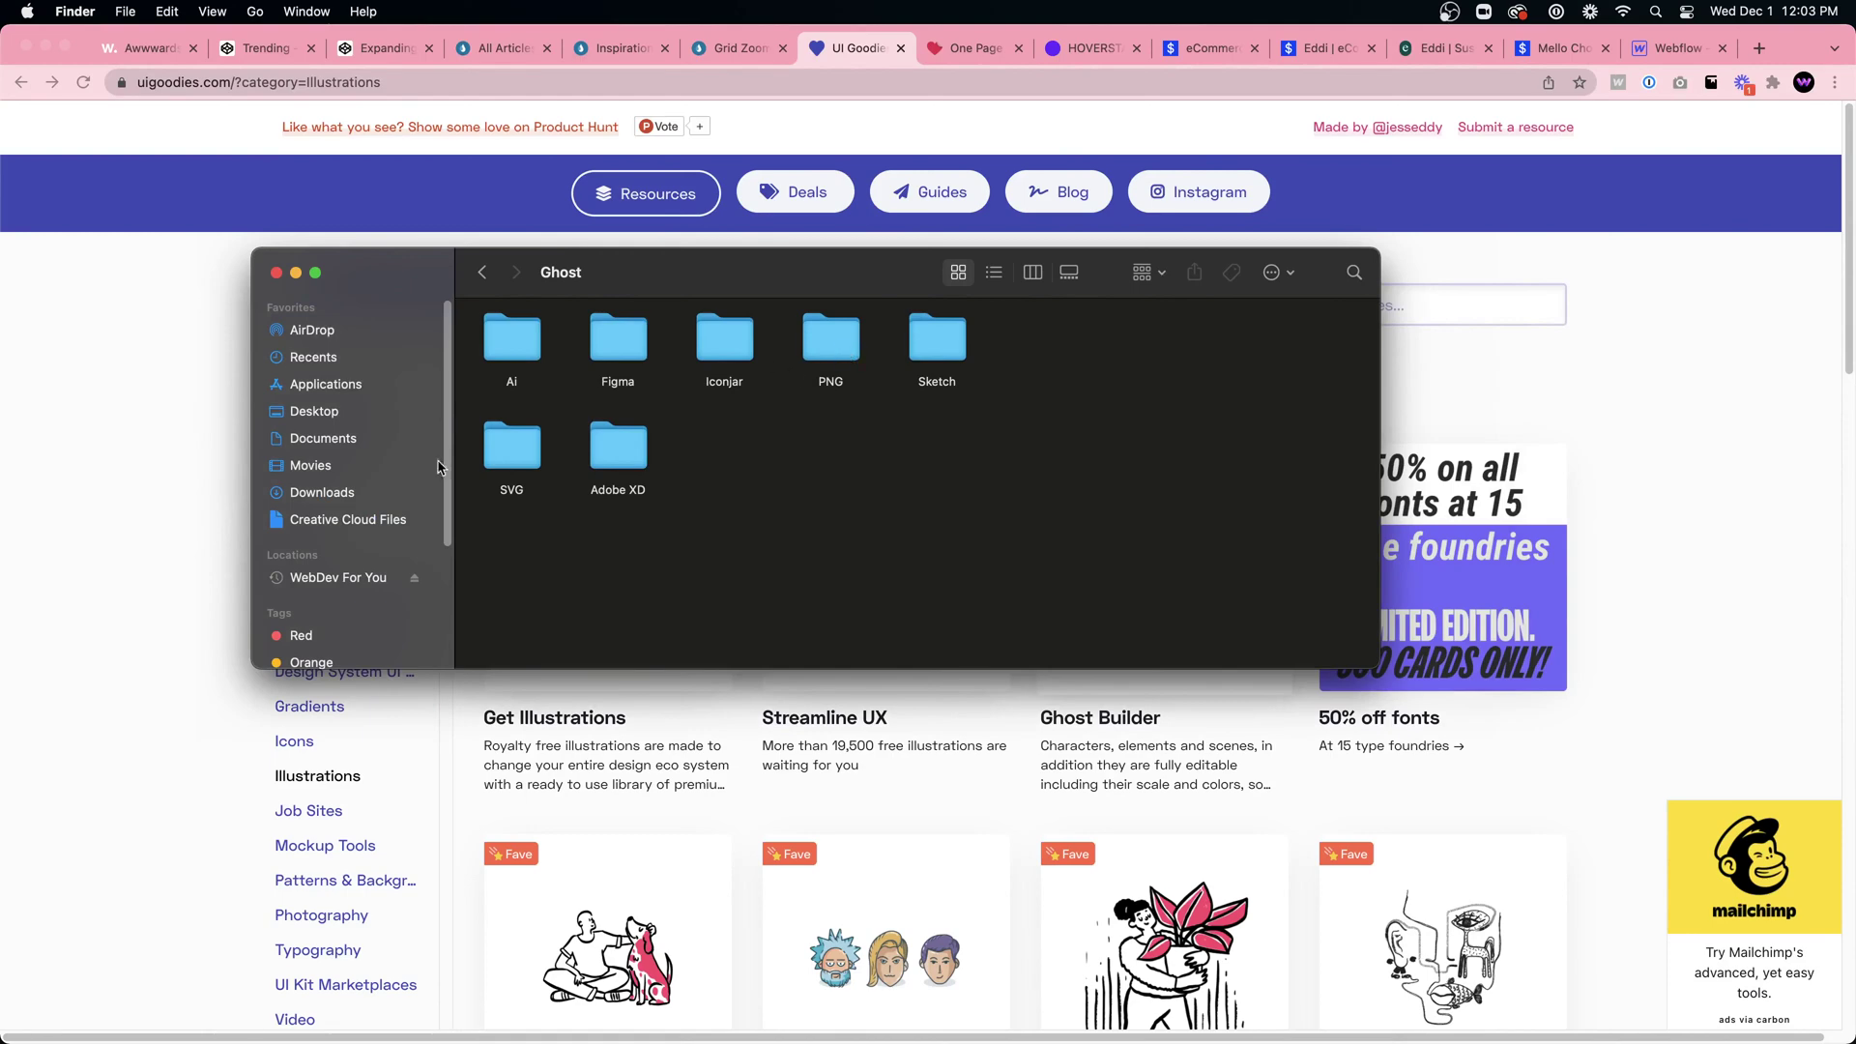
double_click(508, 442)
click(508, 332)
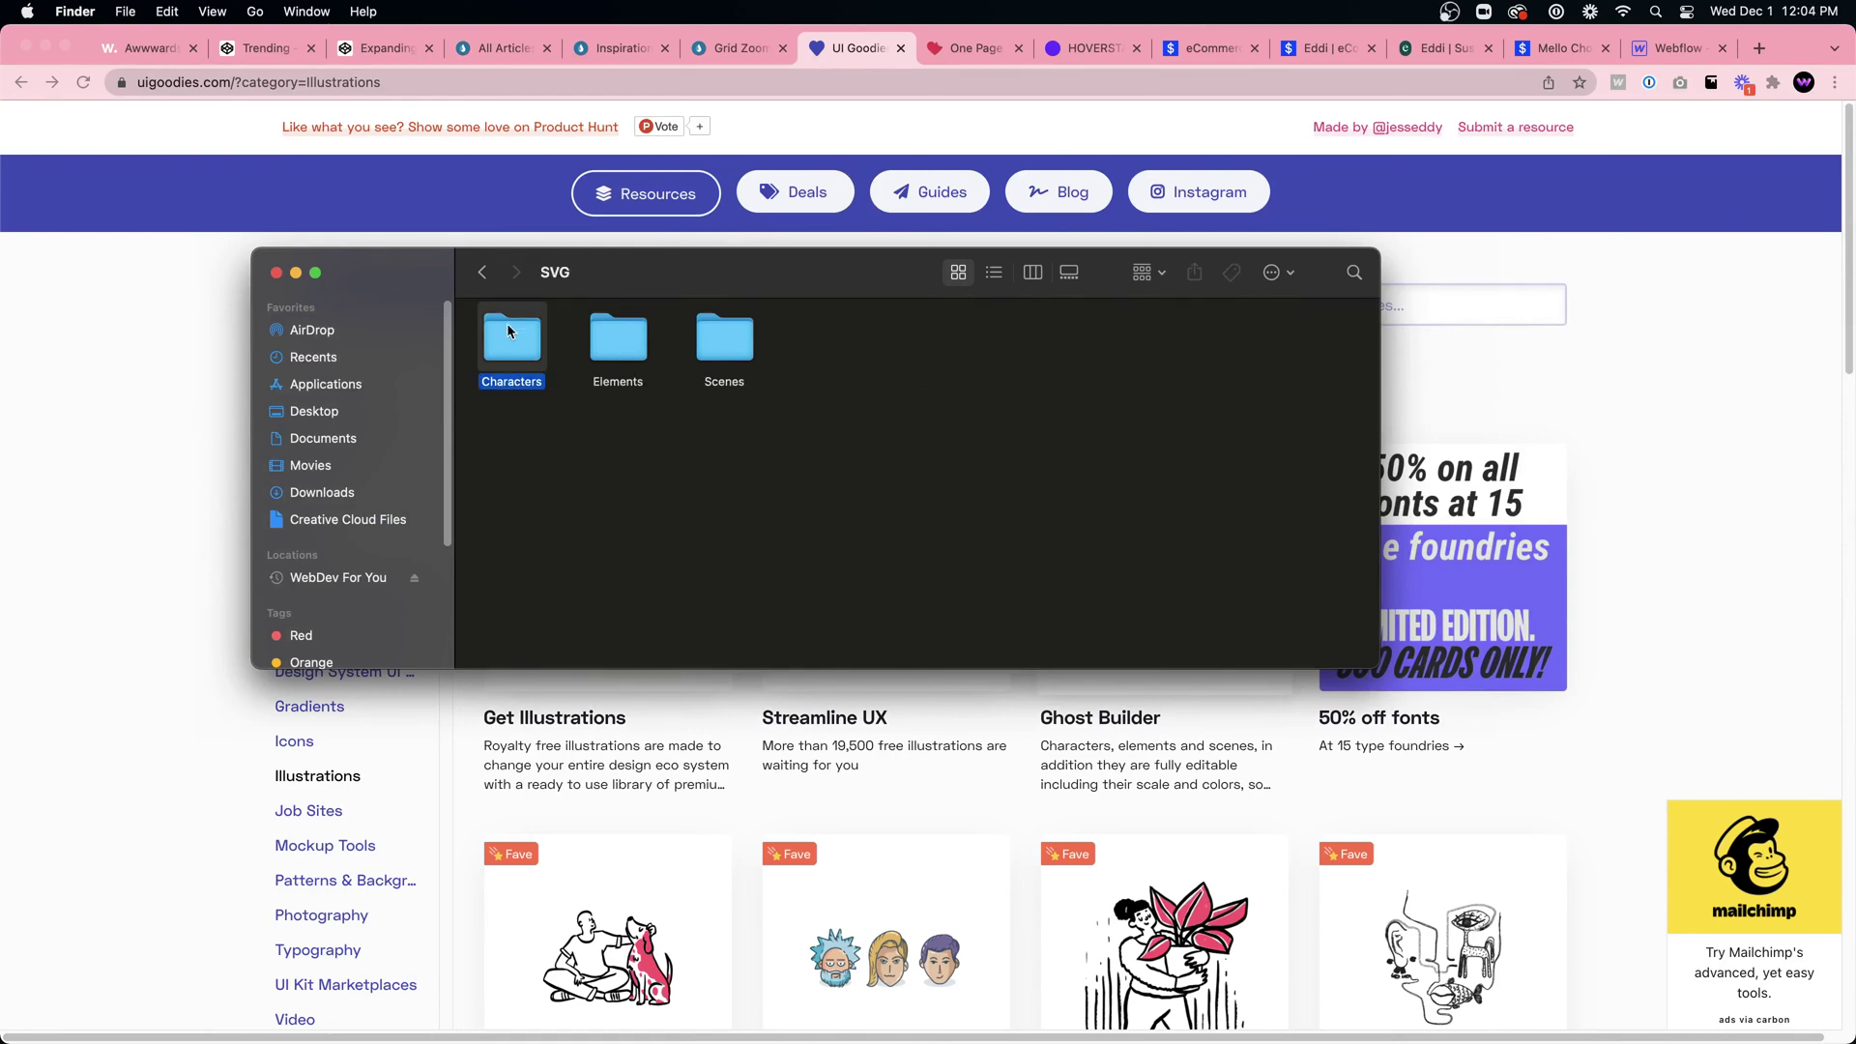
key(super+Down)
Step: Enlarge the Finder window and look through the character SVG files
scroll(1011, 551, down, 2)
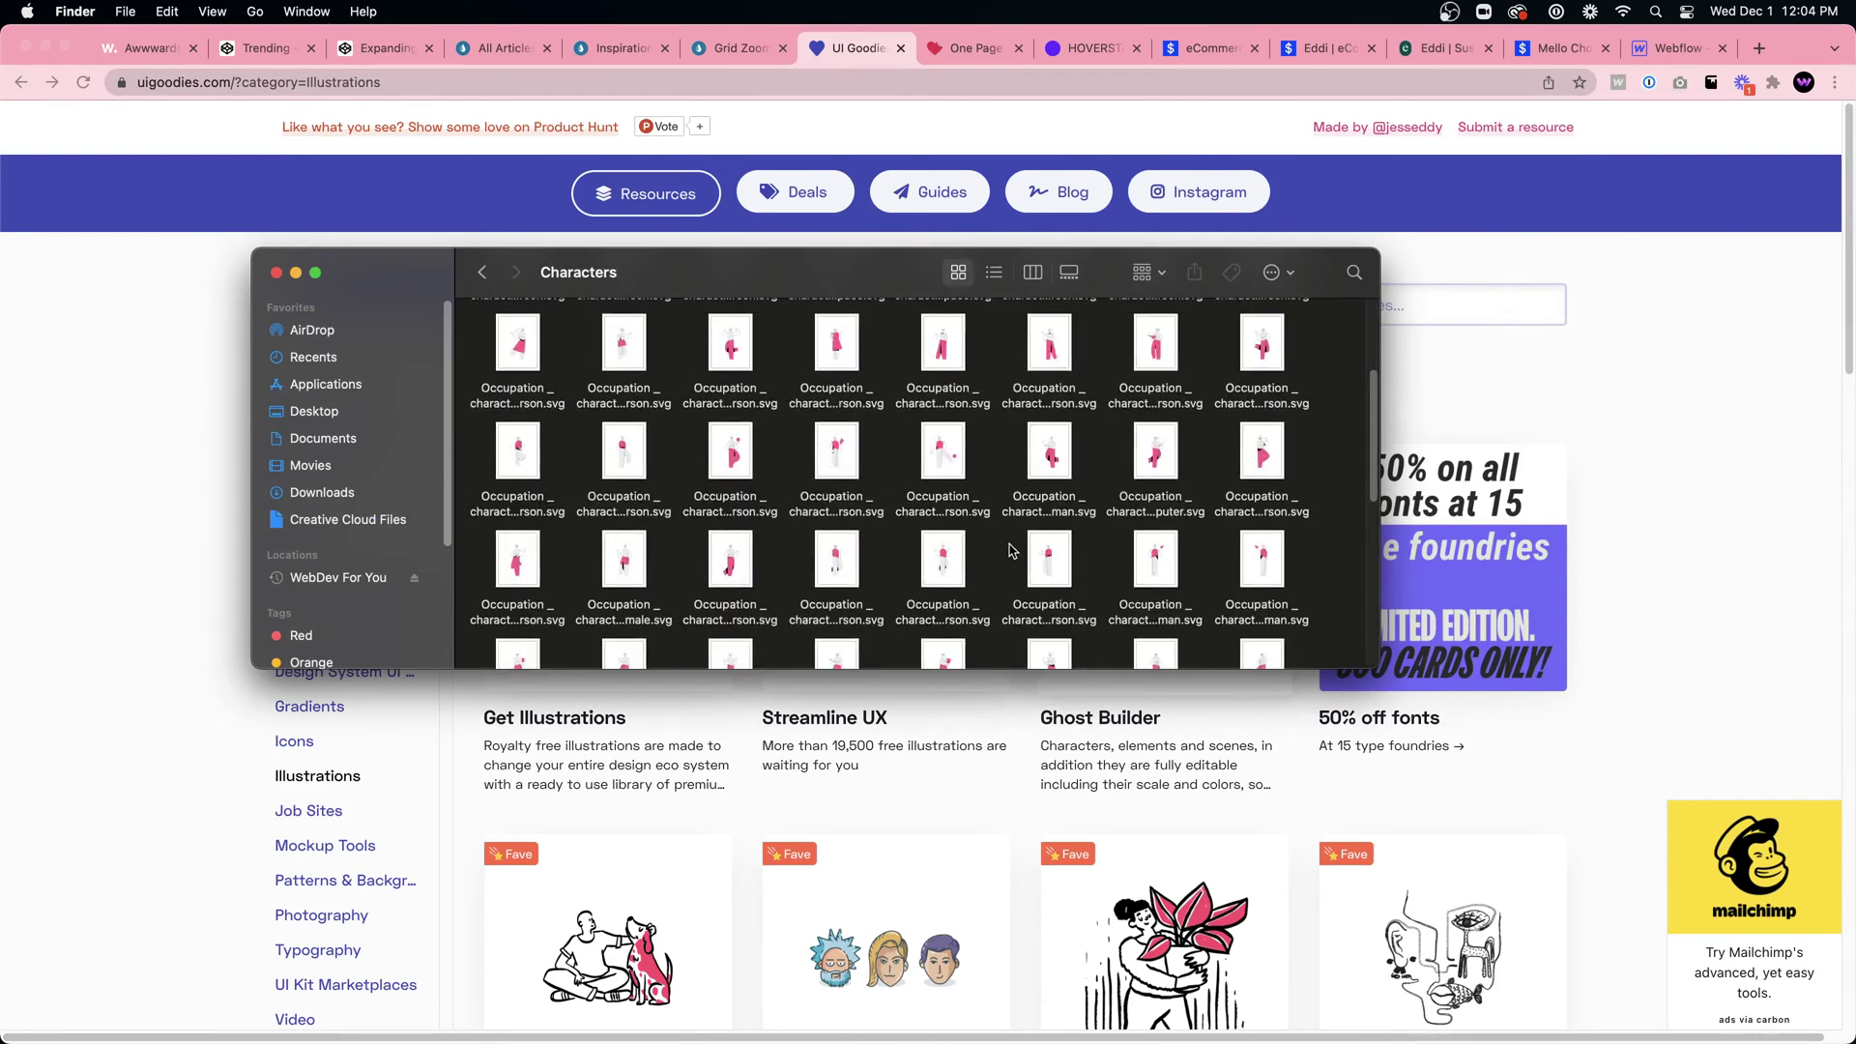
scroll(1011, 551, down, 2)
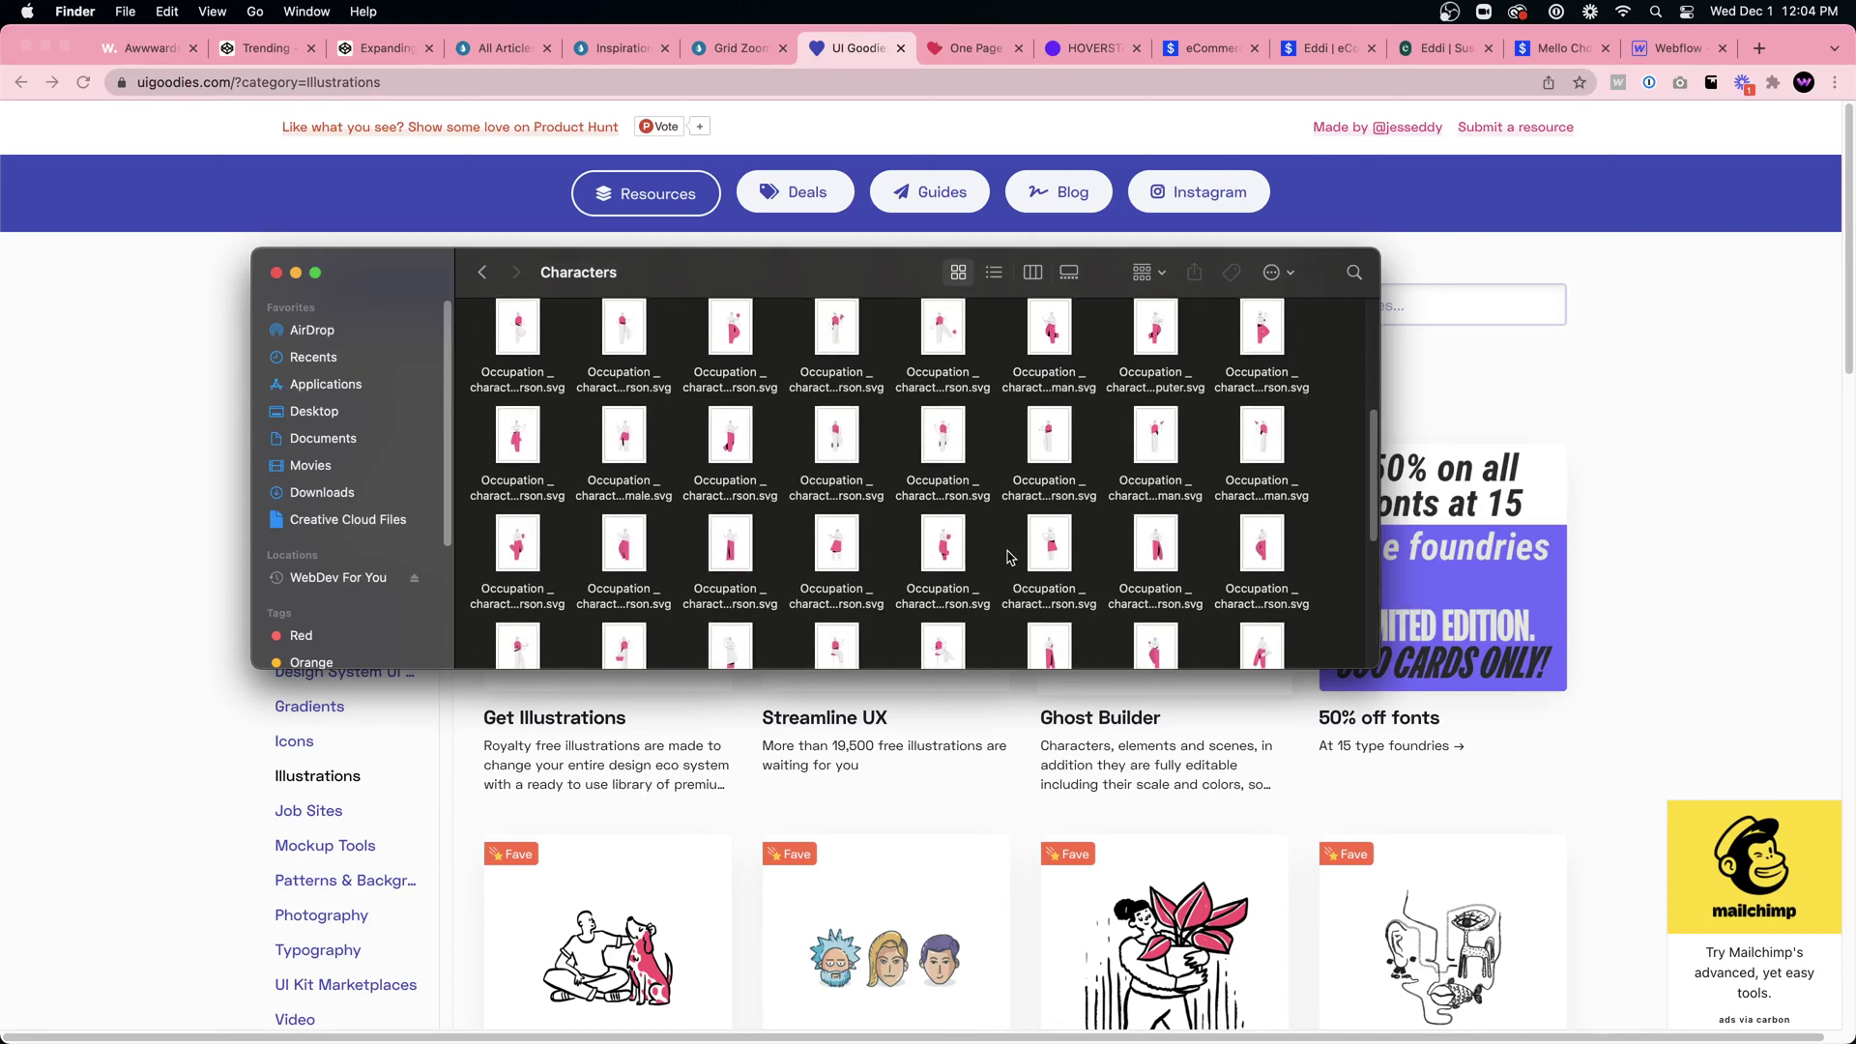
drag(1376, 667, 1709, 936)
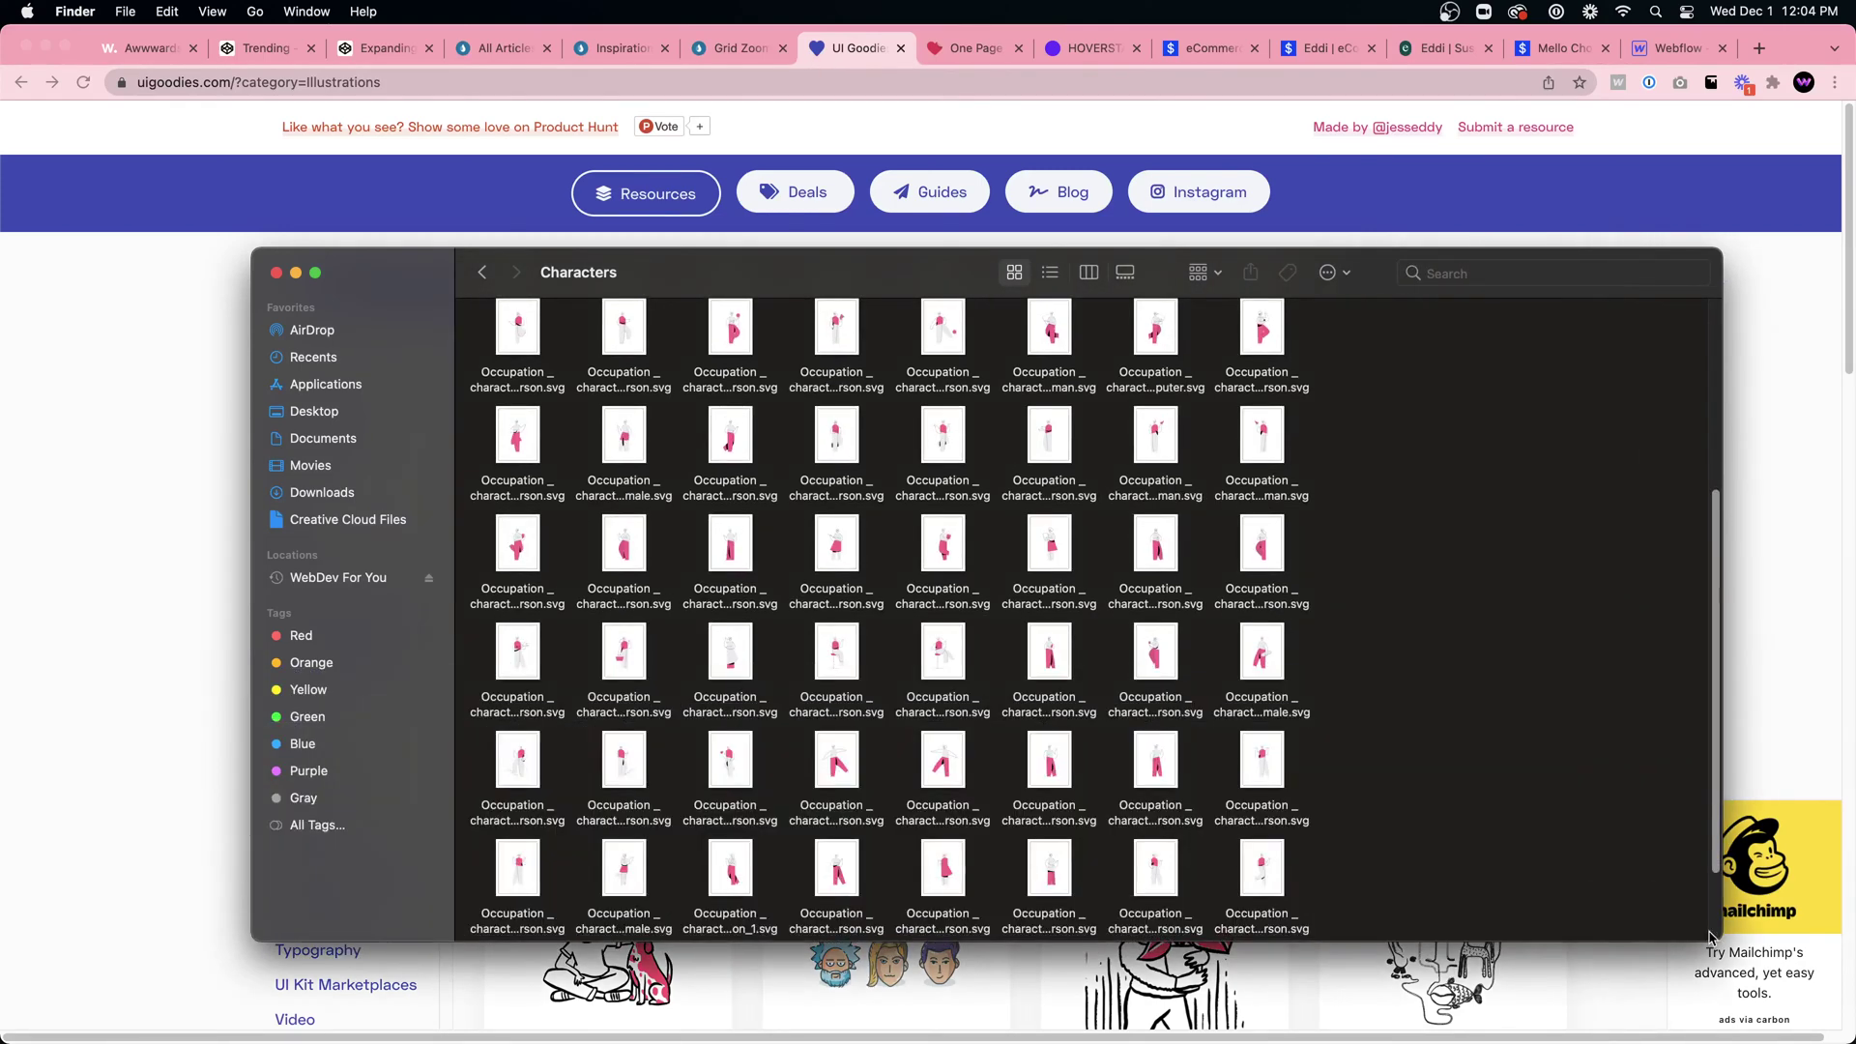
scroll(1373, 684, down, 2)
scroll(1247, 658, down, 1)
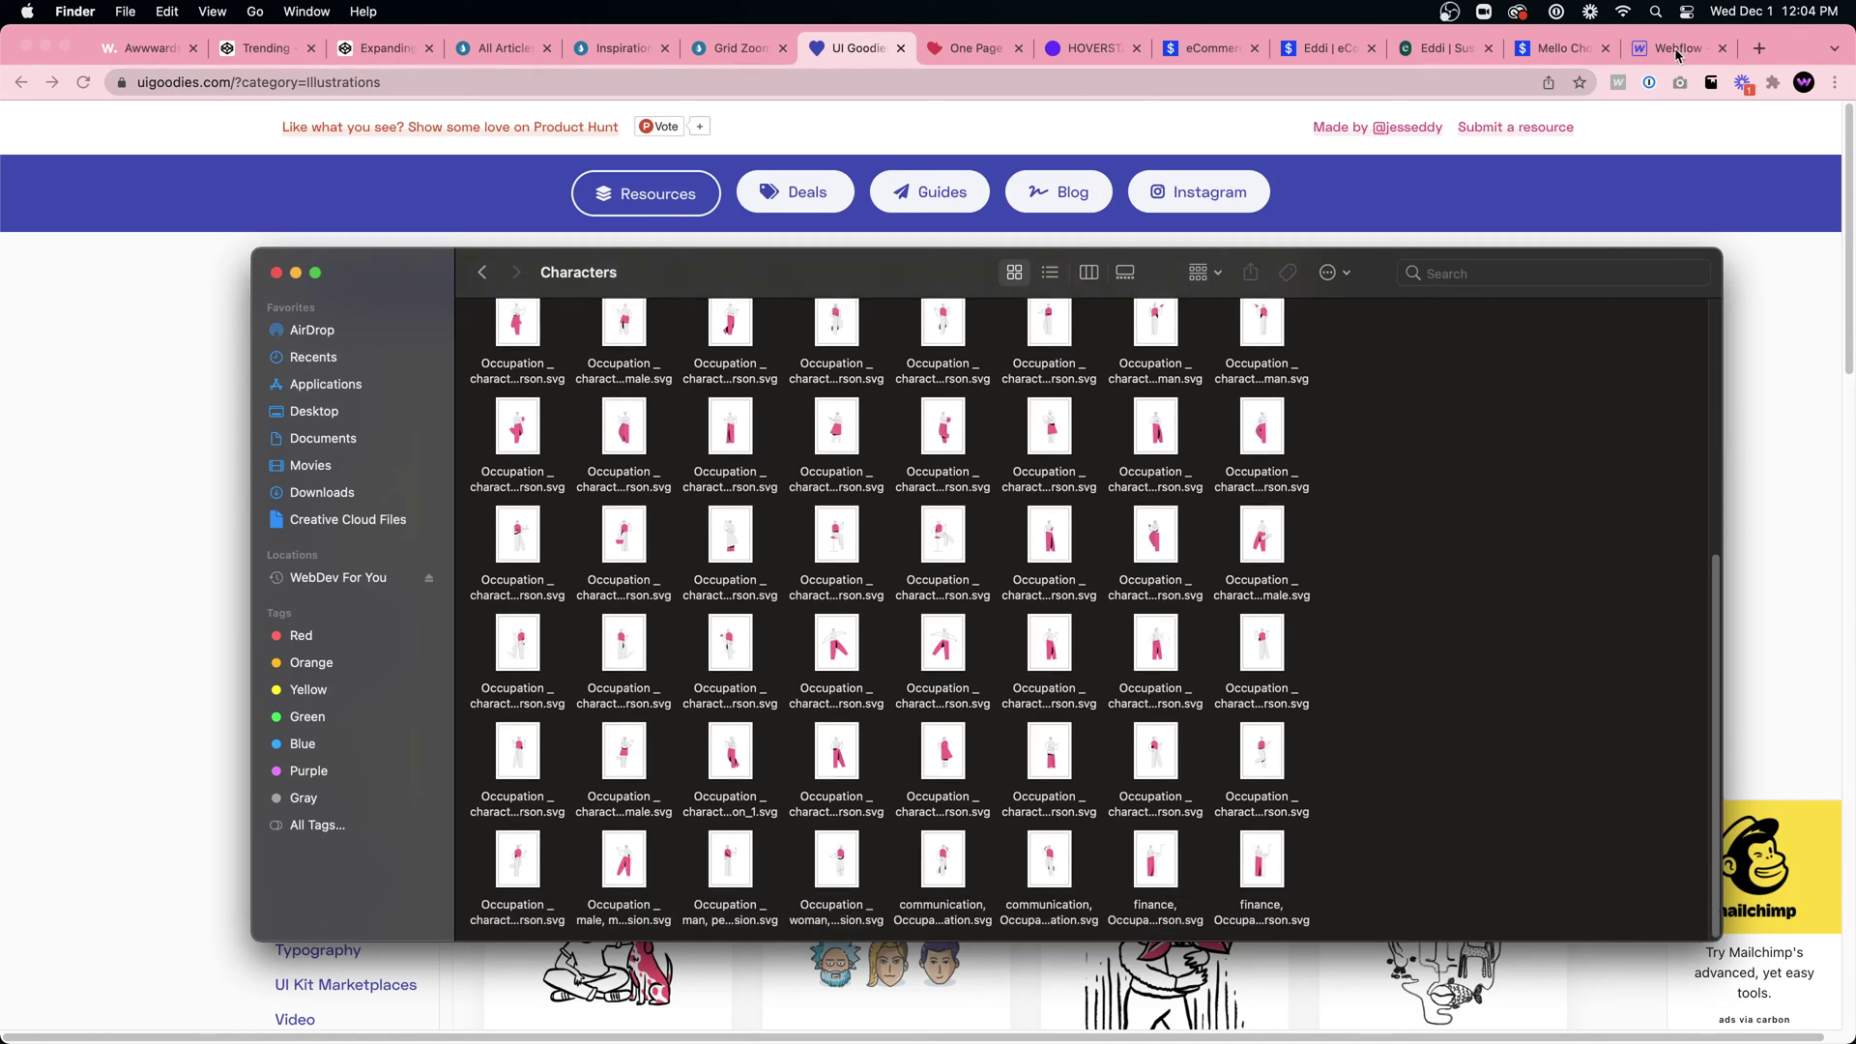
Step: Switch to the Webflow Designer and add a Section element to the empty page body
click(1677, 50)
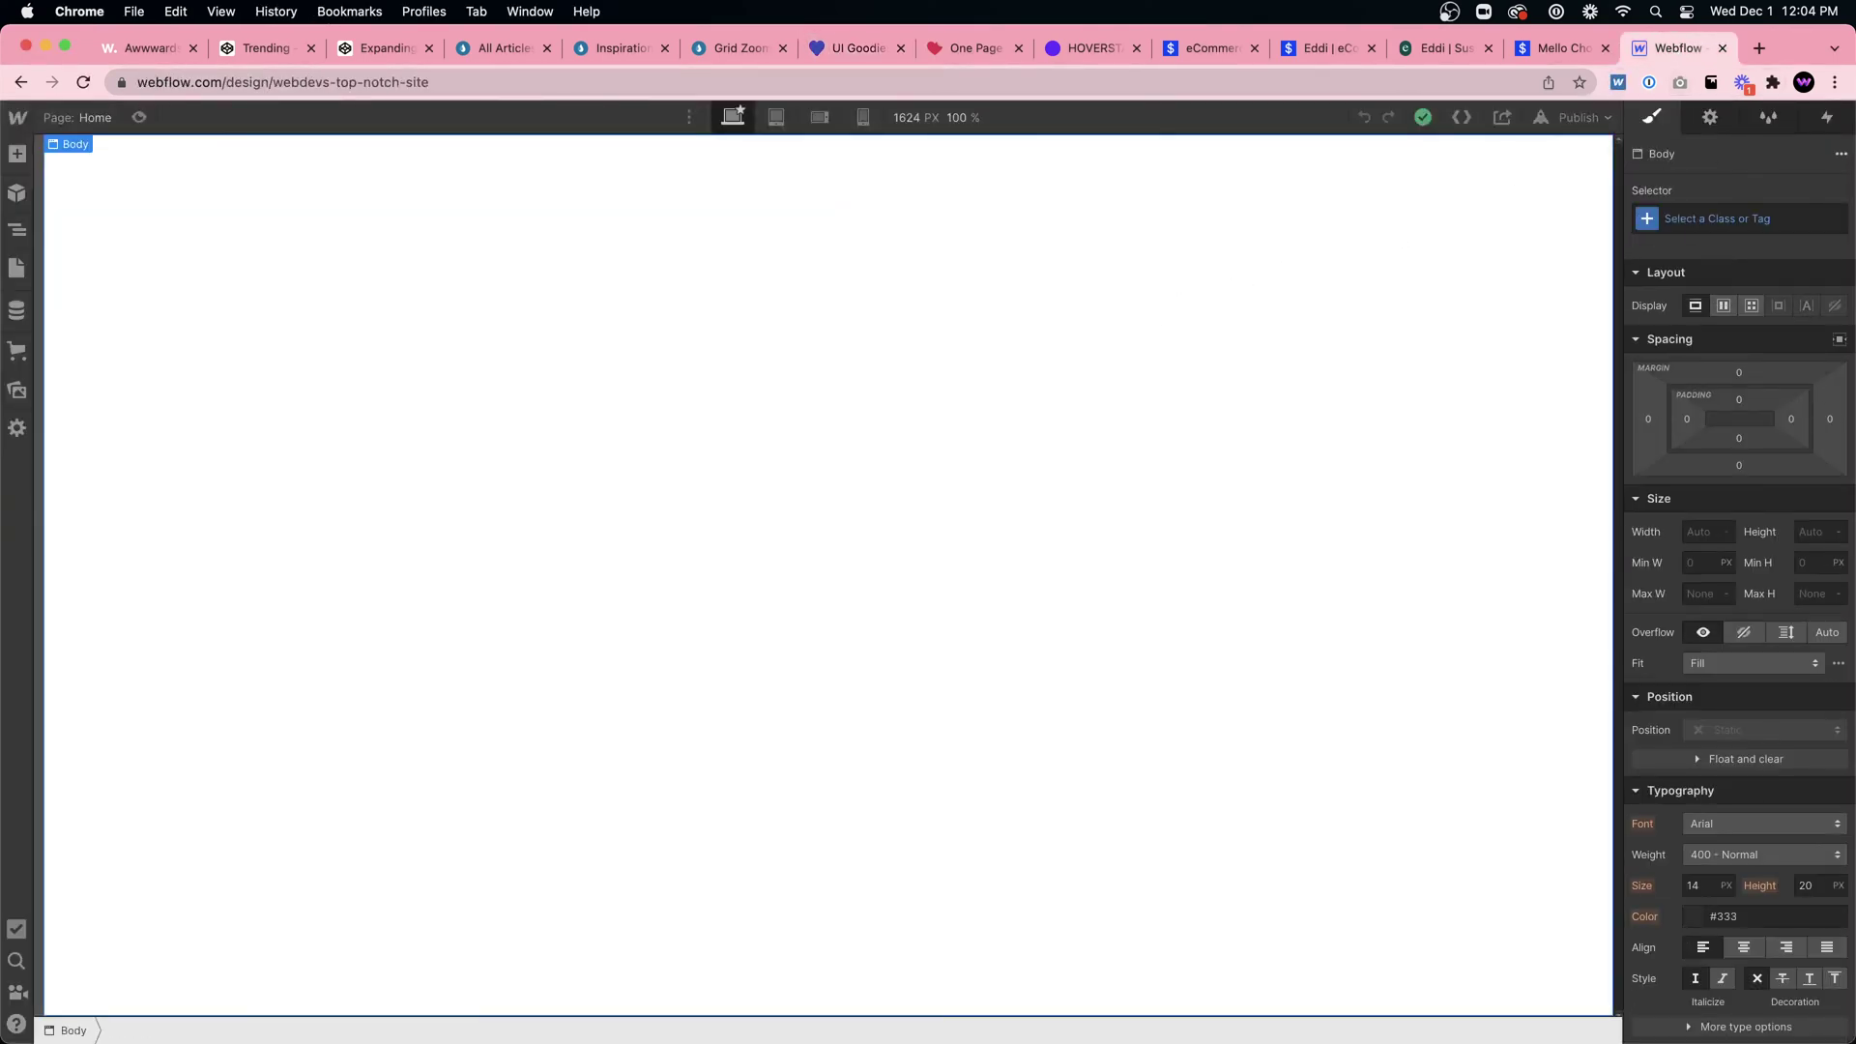
click(1163, 479)
key(super+k)
text(sectio)
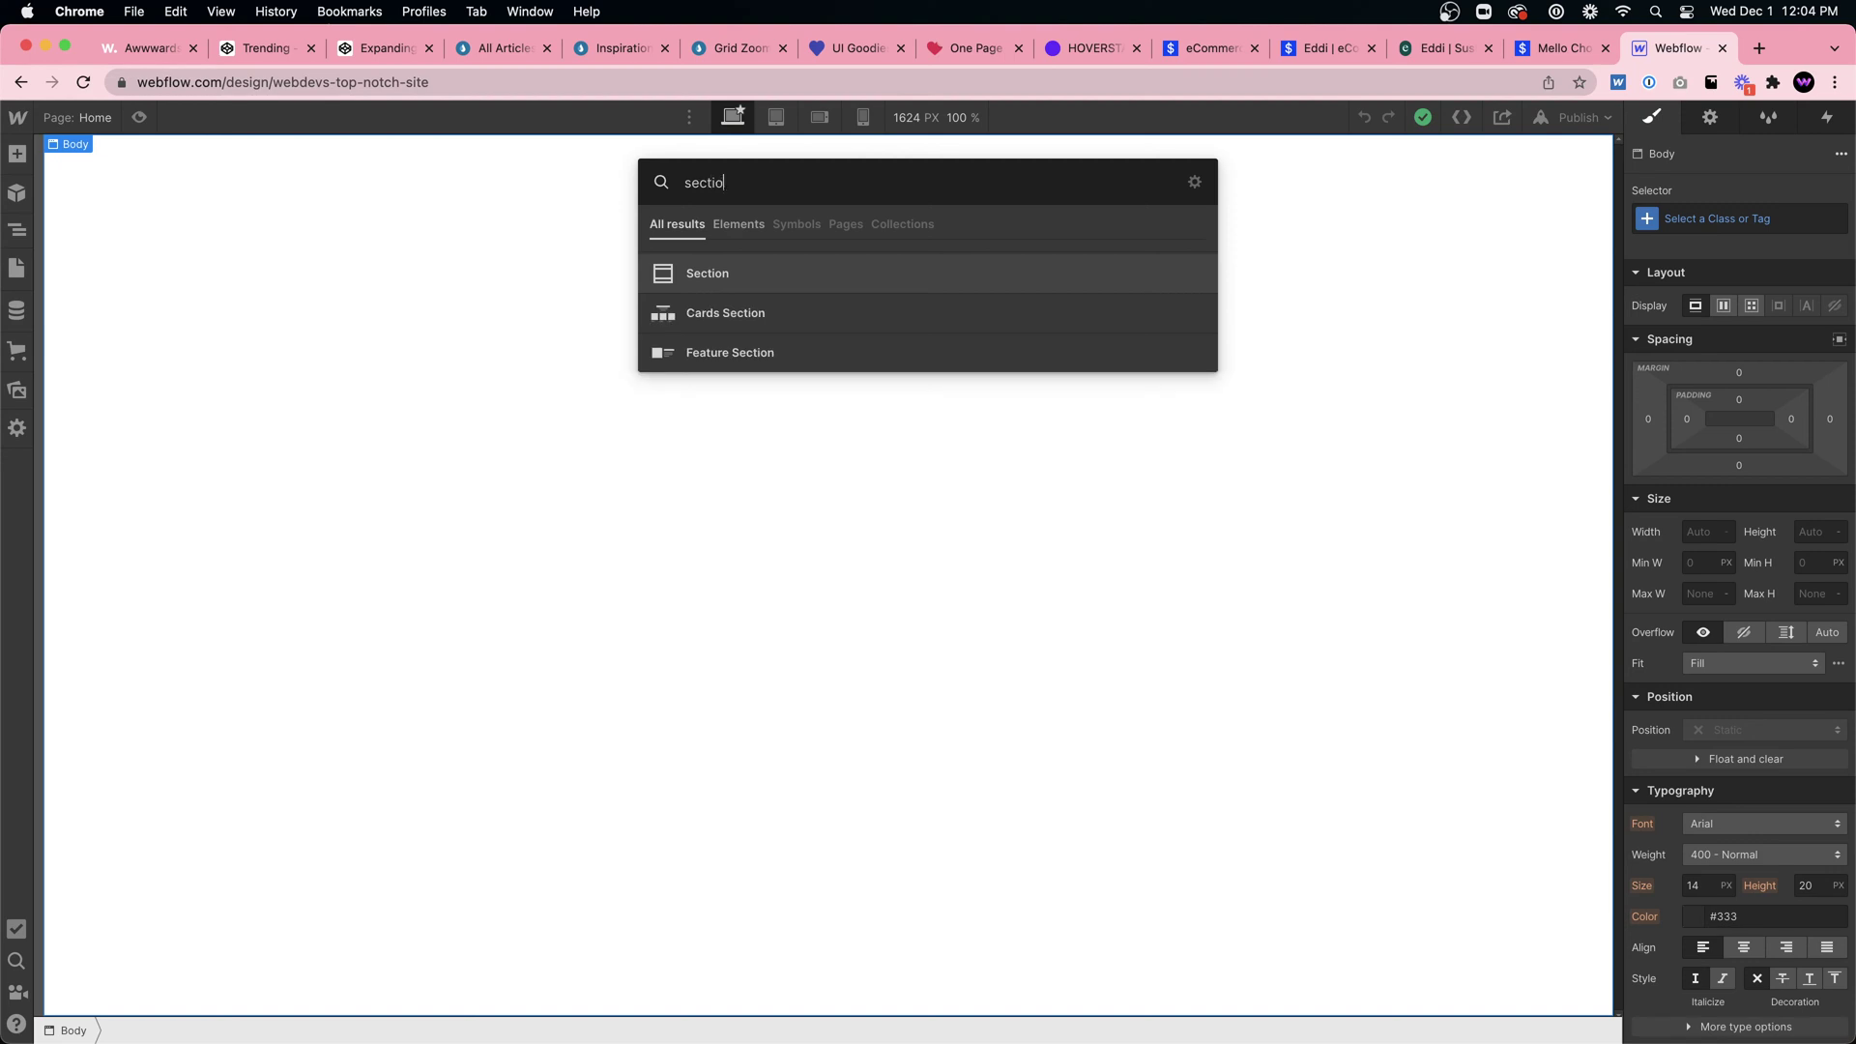
key(Return)
Step: Give the section the class section-hero and set its minimum height to 100 VH
click(1676, 220)
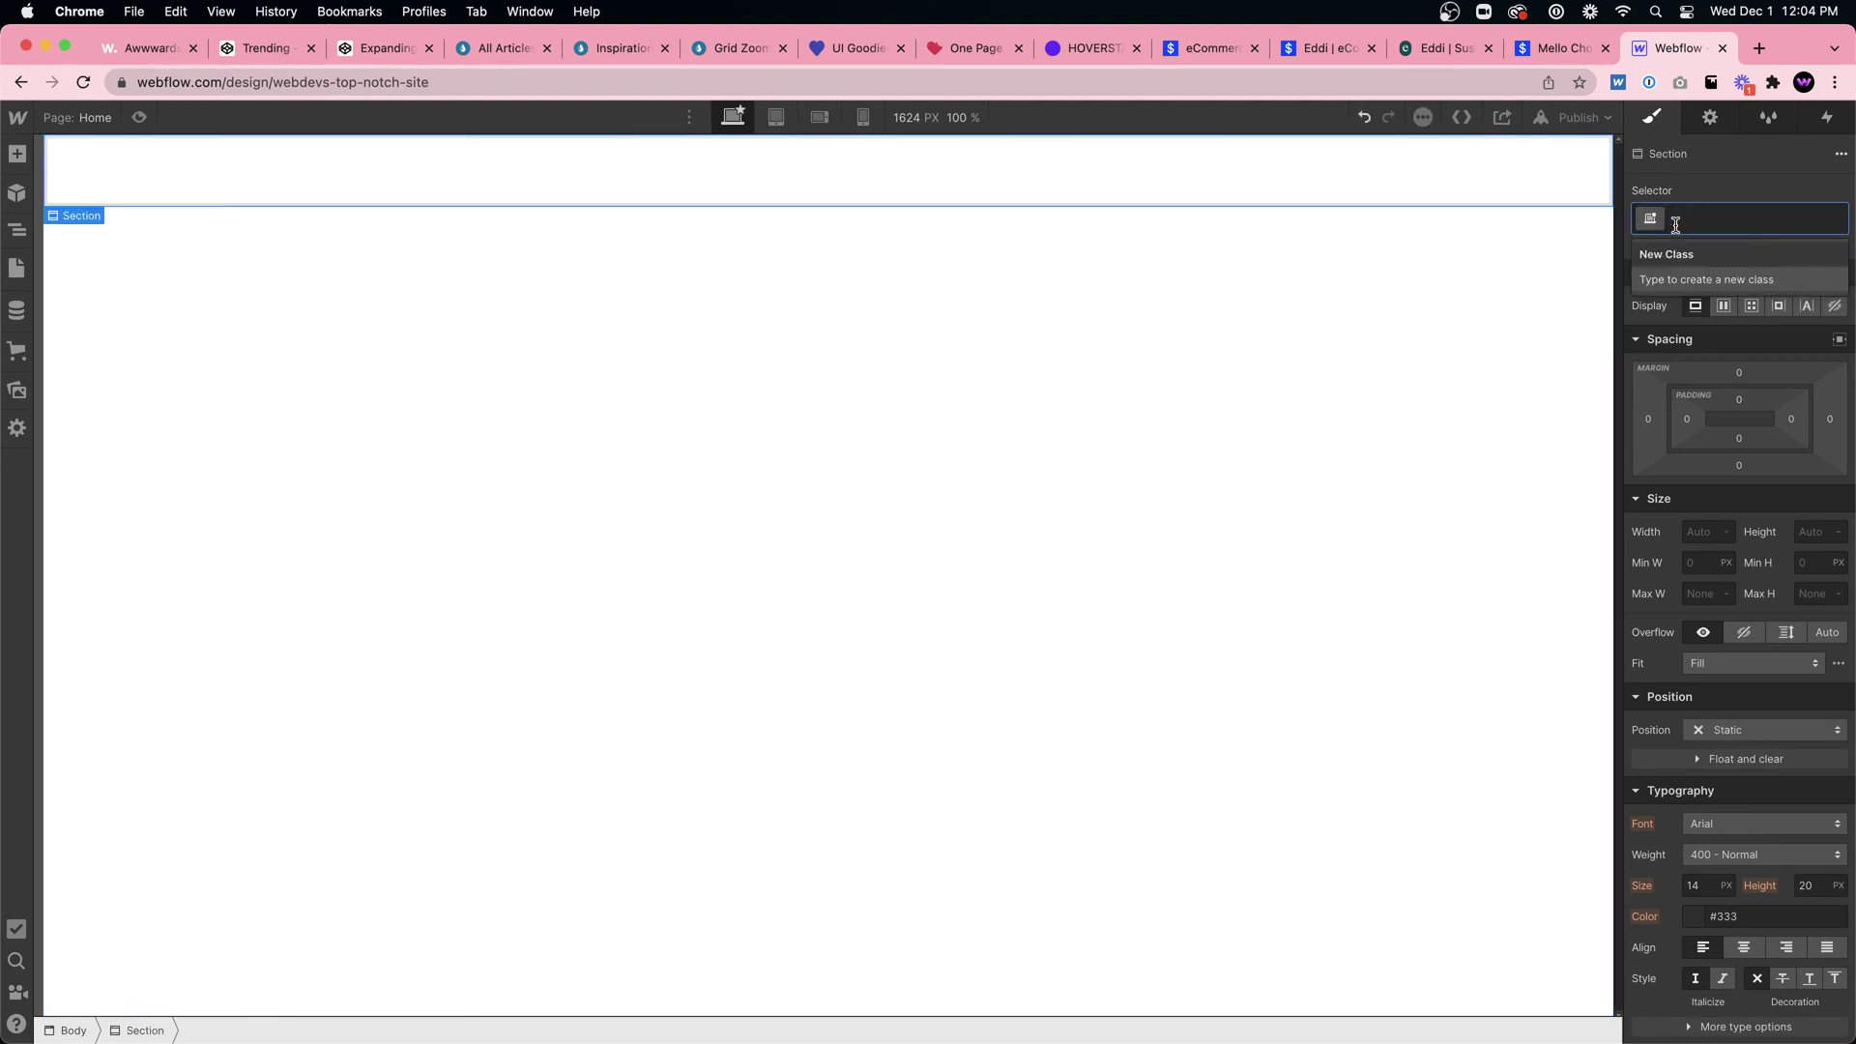
text(section-hero)
key(Return)
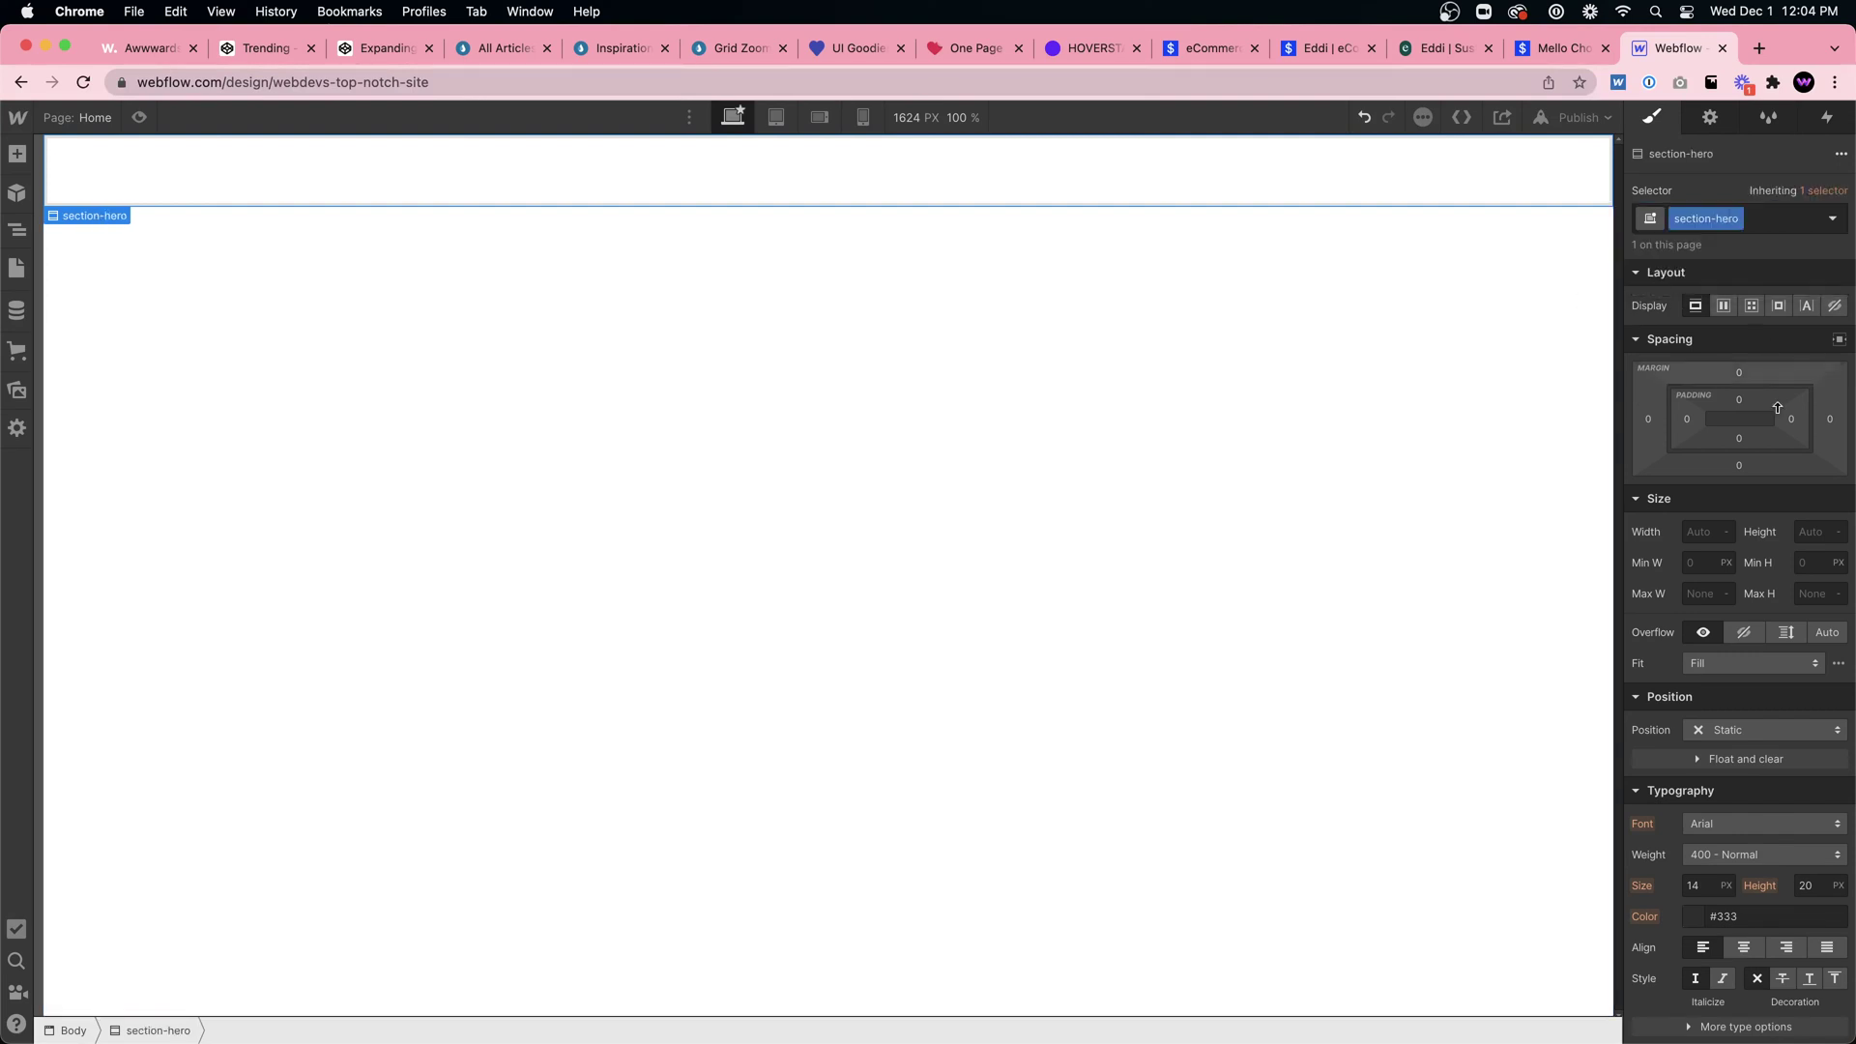
click(1827, 565)
text(100vh)
key(Return)
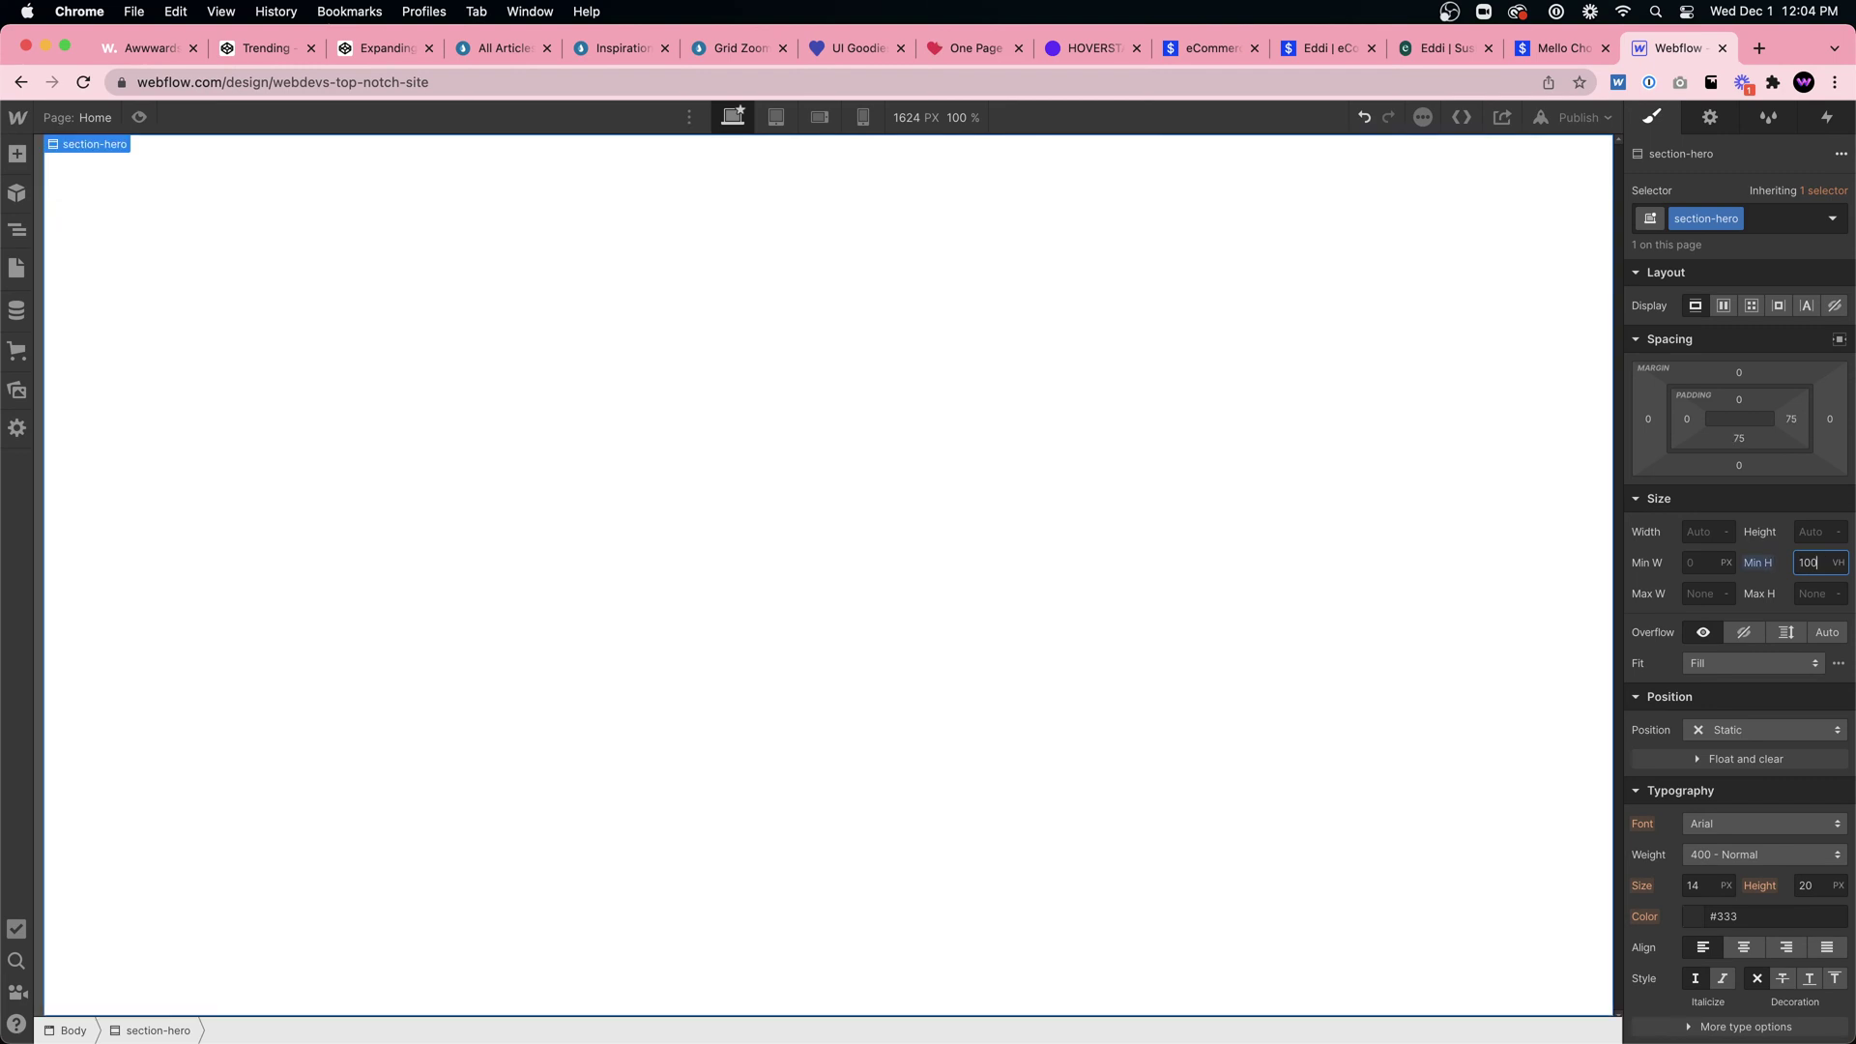
Step: Add a Div Block inside section-hero and give it the class hero_wrapper
key(super+e)
text(div)
key(Return)
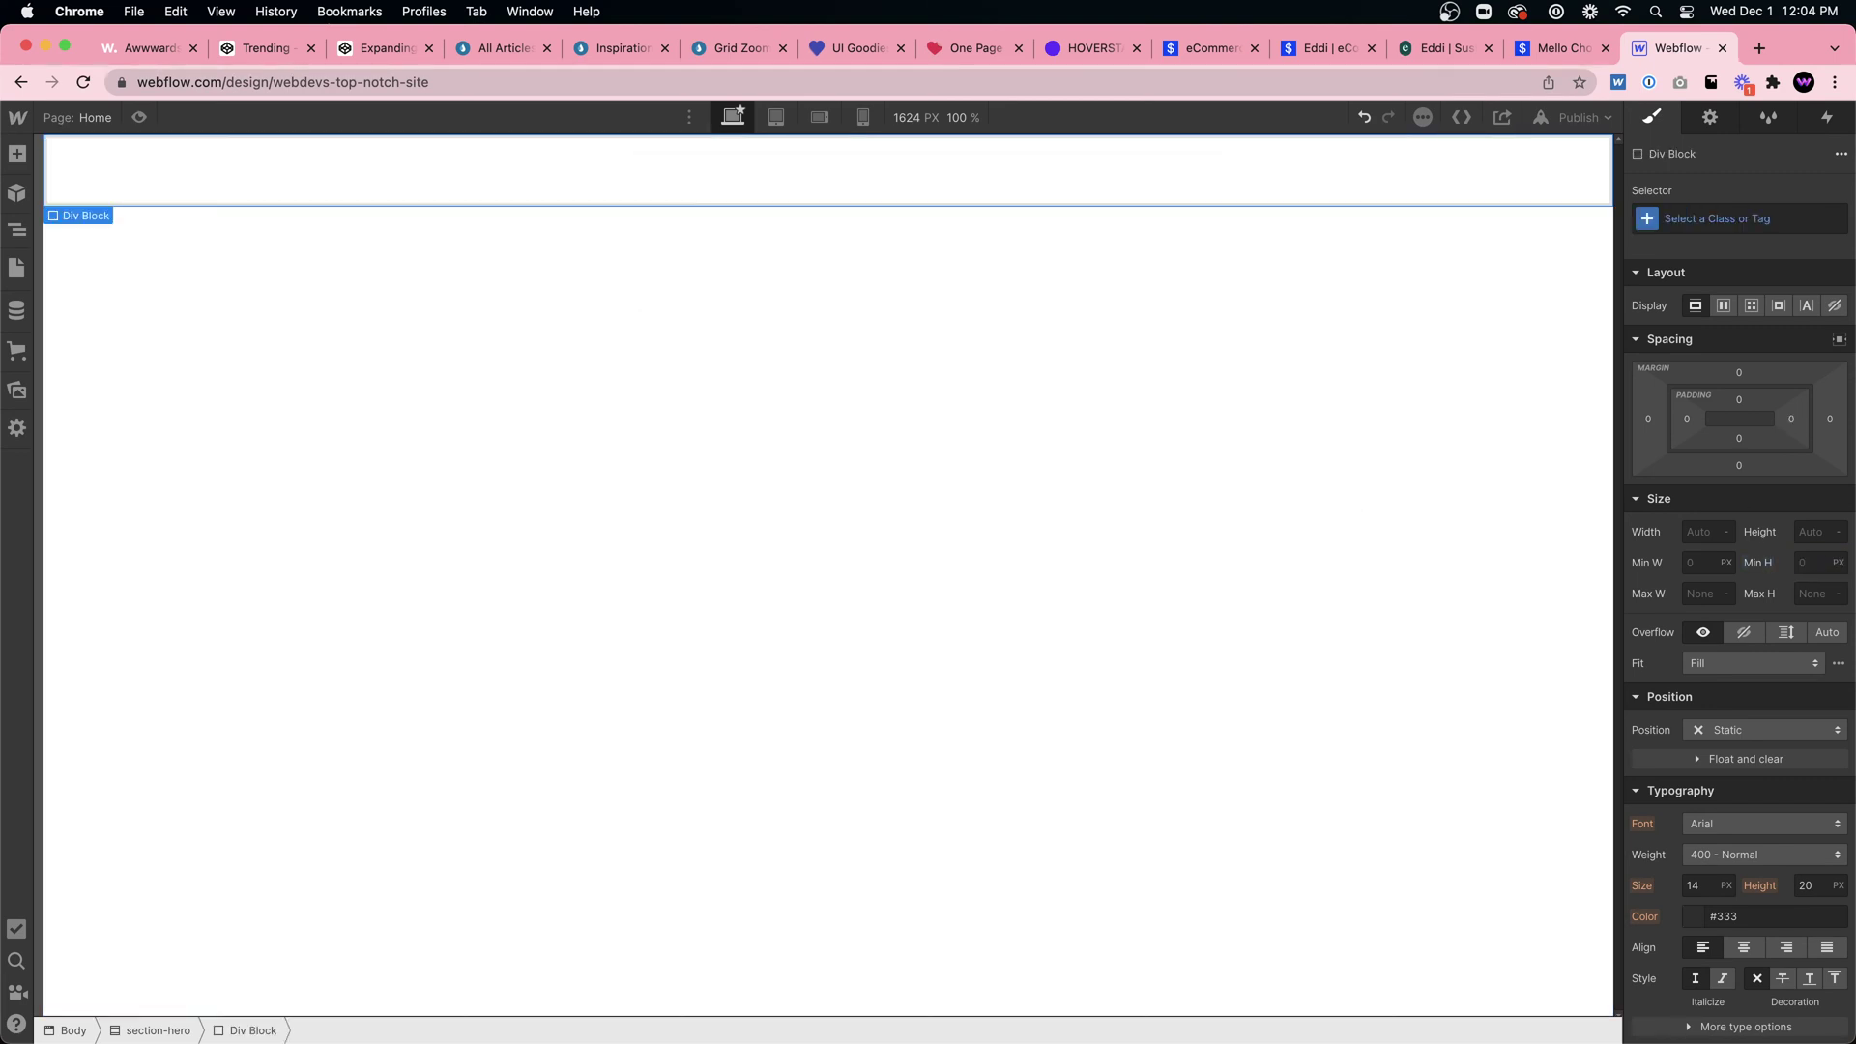
click(1704, 222)
text(hero-)
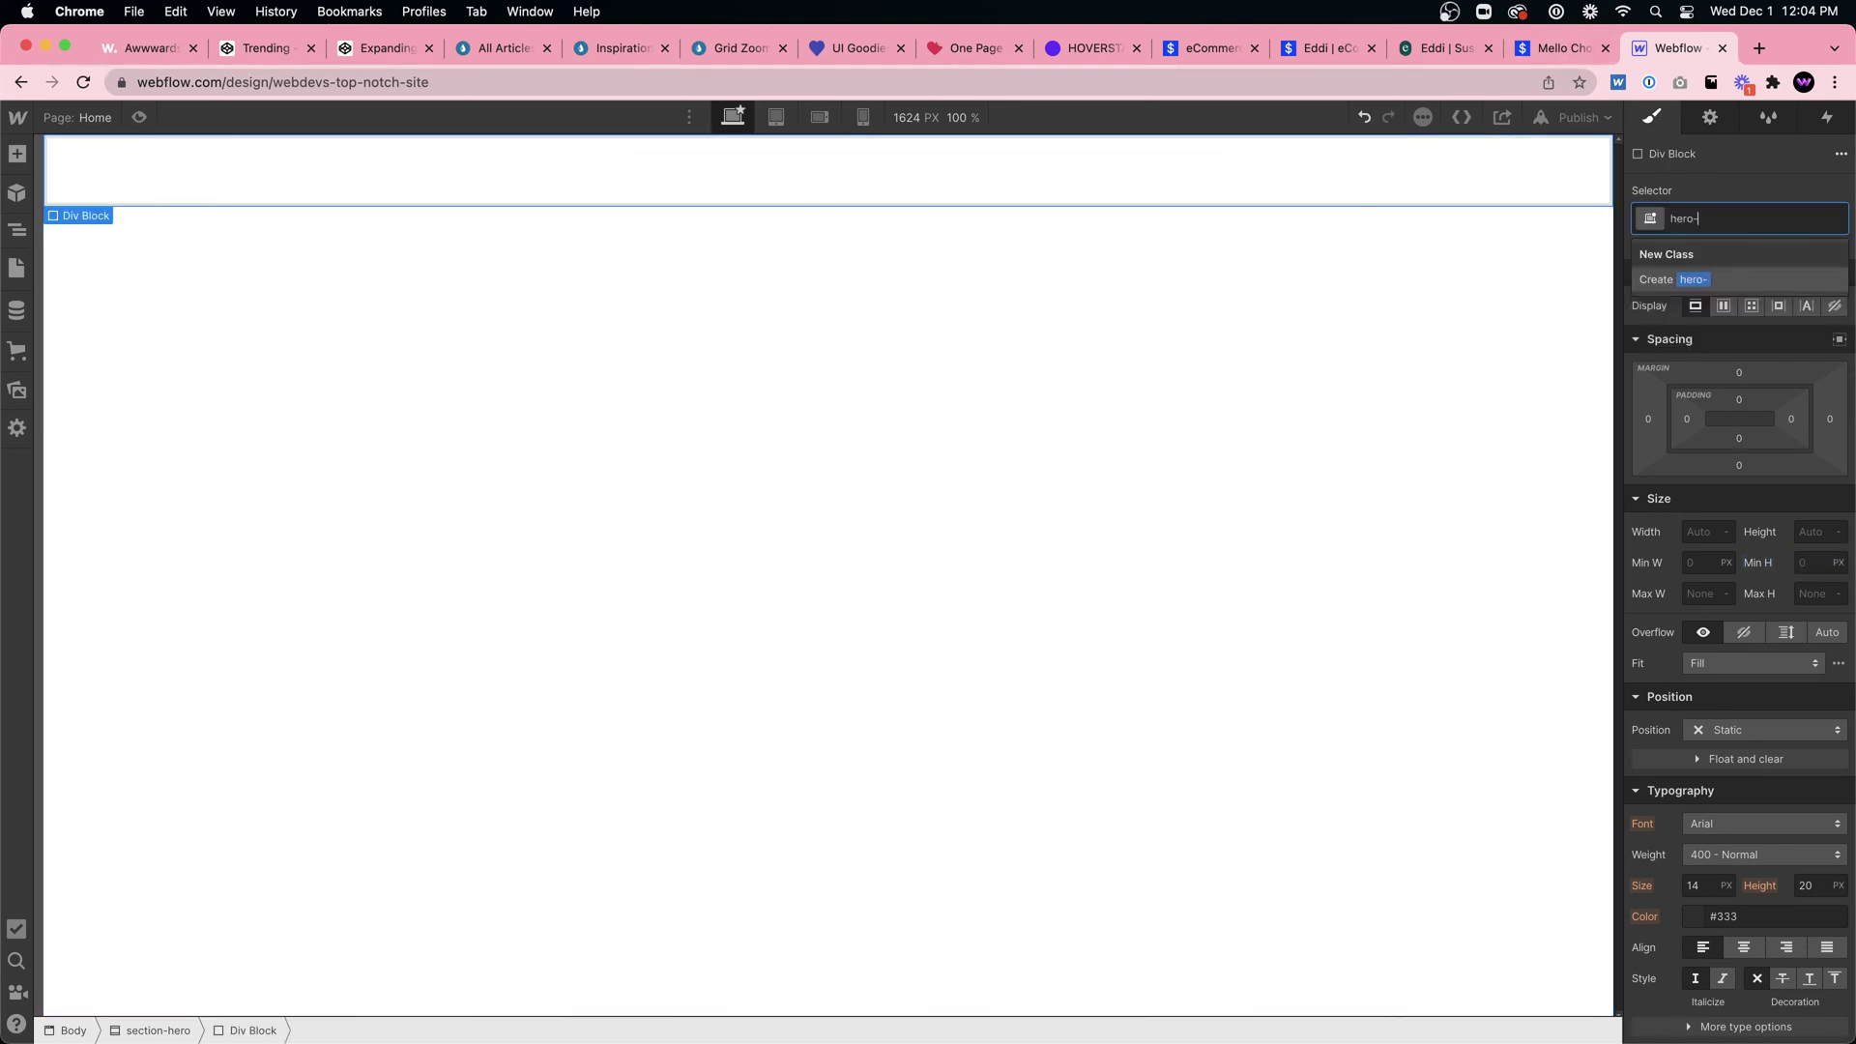
text(W)
key(BackSpace)
key(BackSpace)
text(_wrapper)
key(Return)
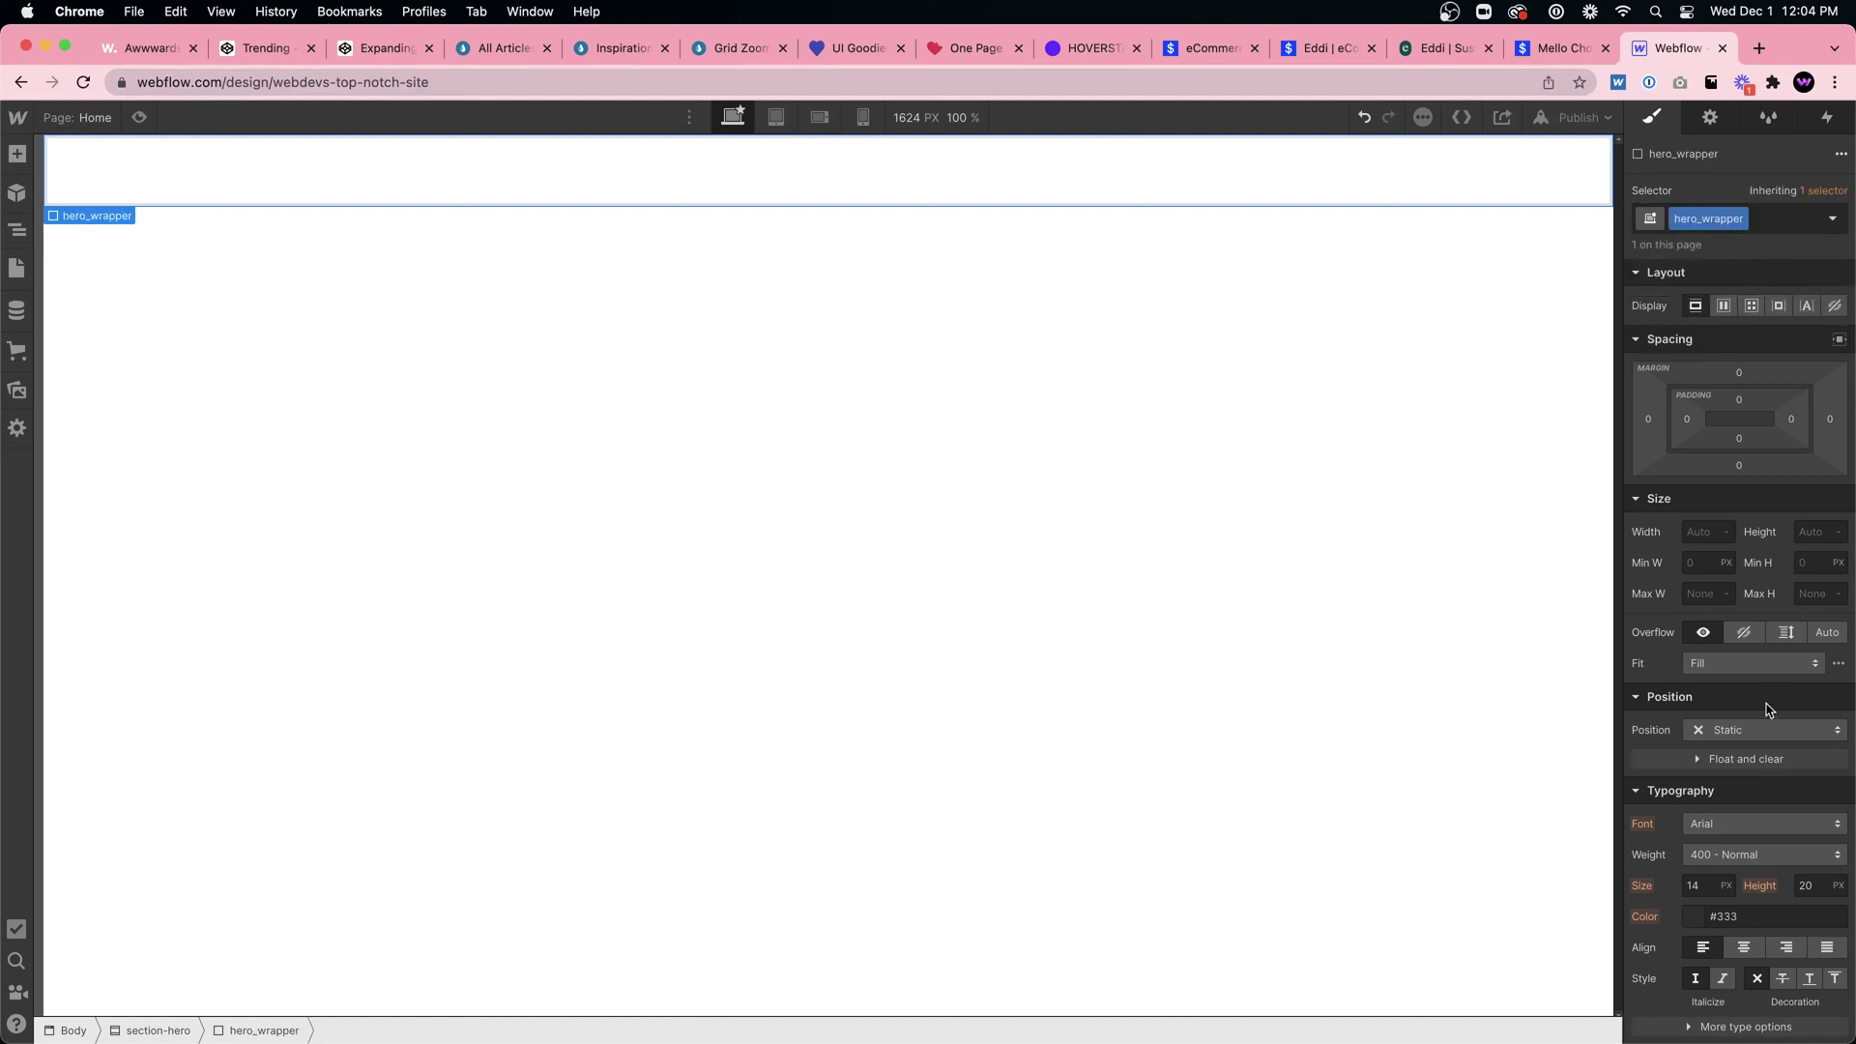
Step: Set the position of hero_wrapper to Absolute and keep that div selected for styling
click(1768, 730)
click(1731, 777)
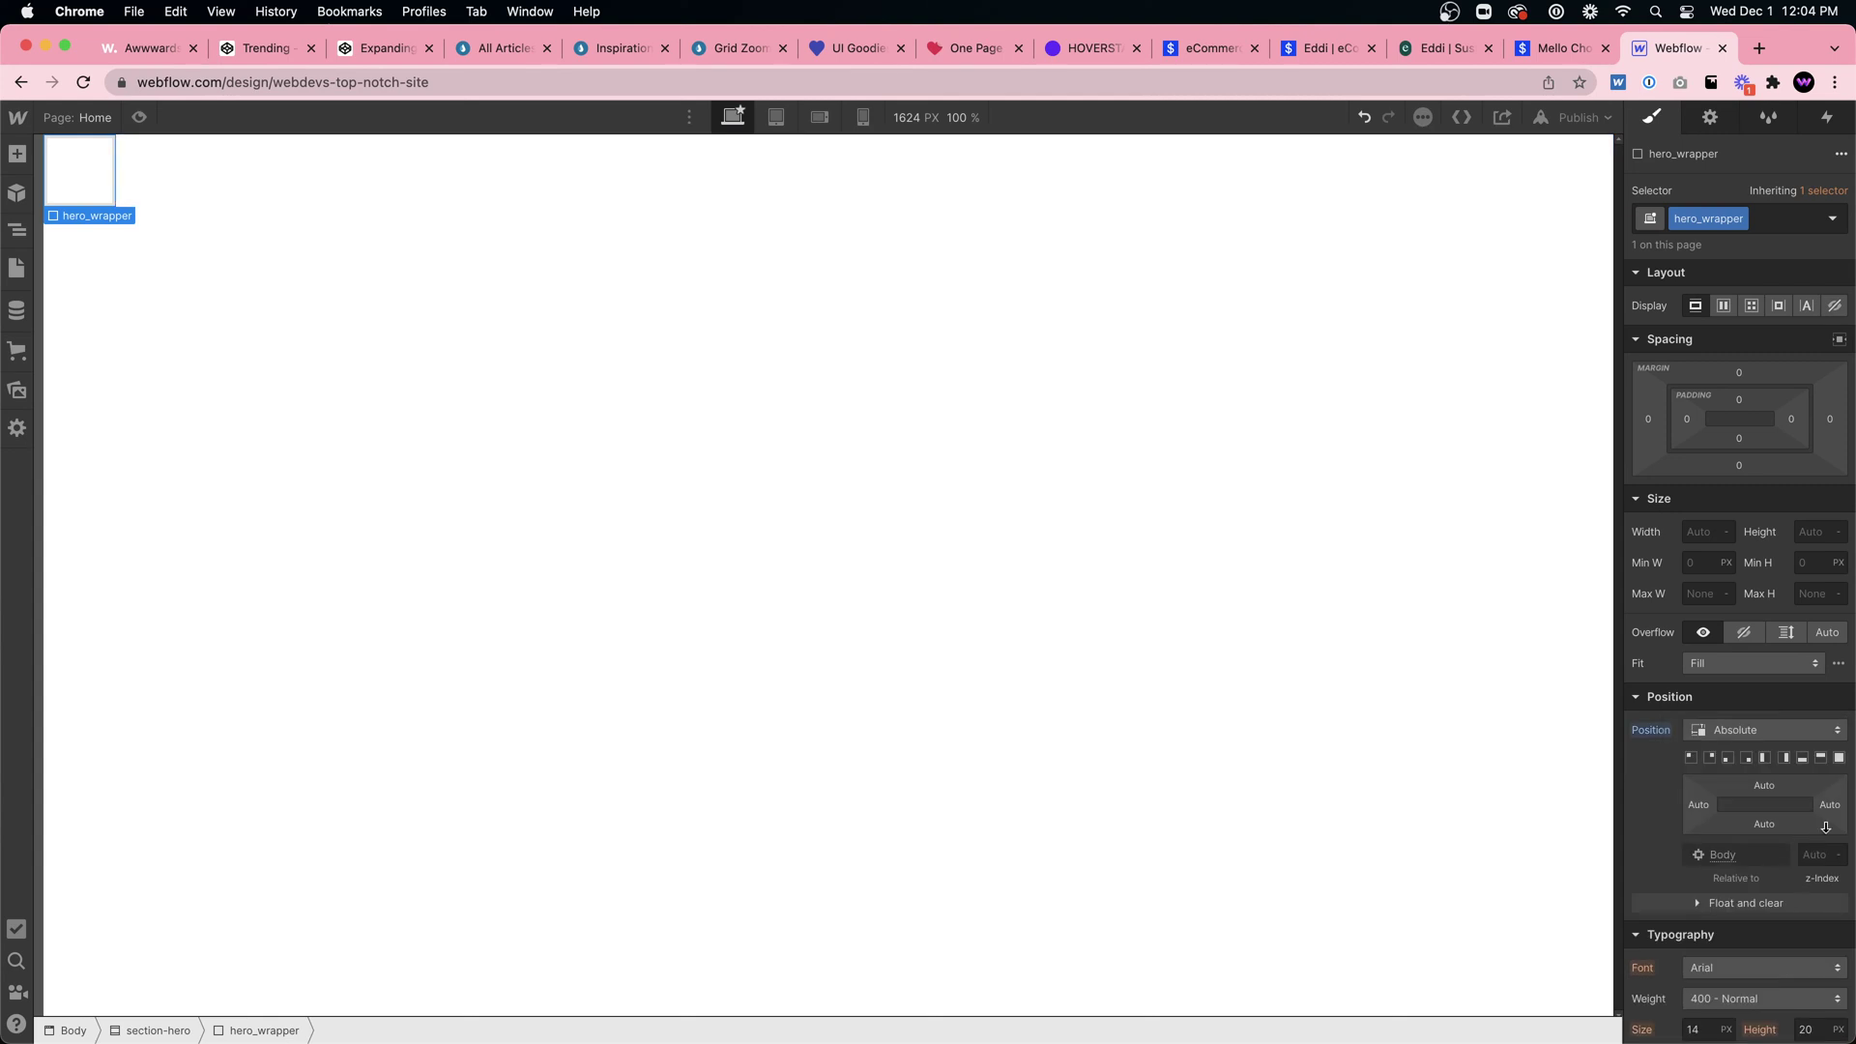
scroll(1702, 657, down, 5)
key(Escape)
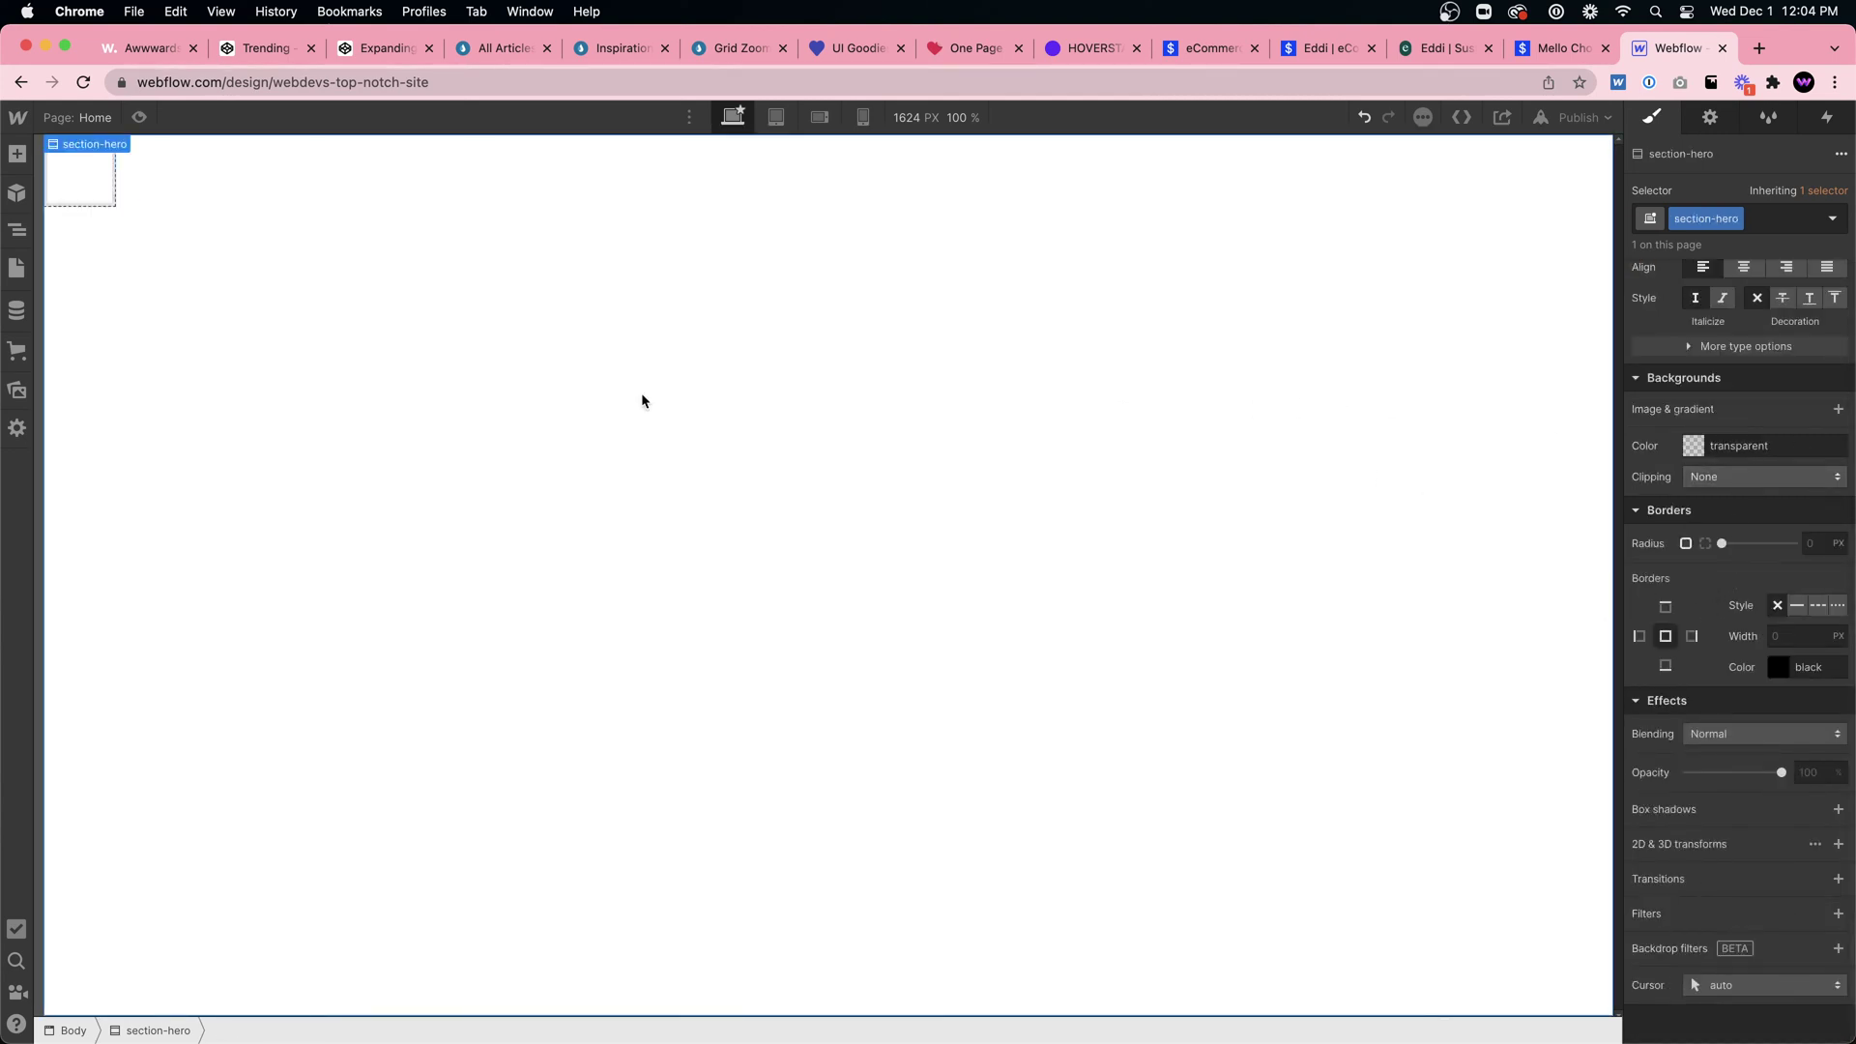
click(80, 174)
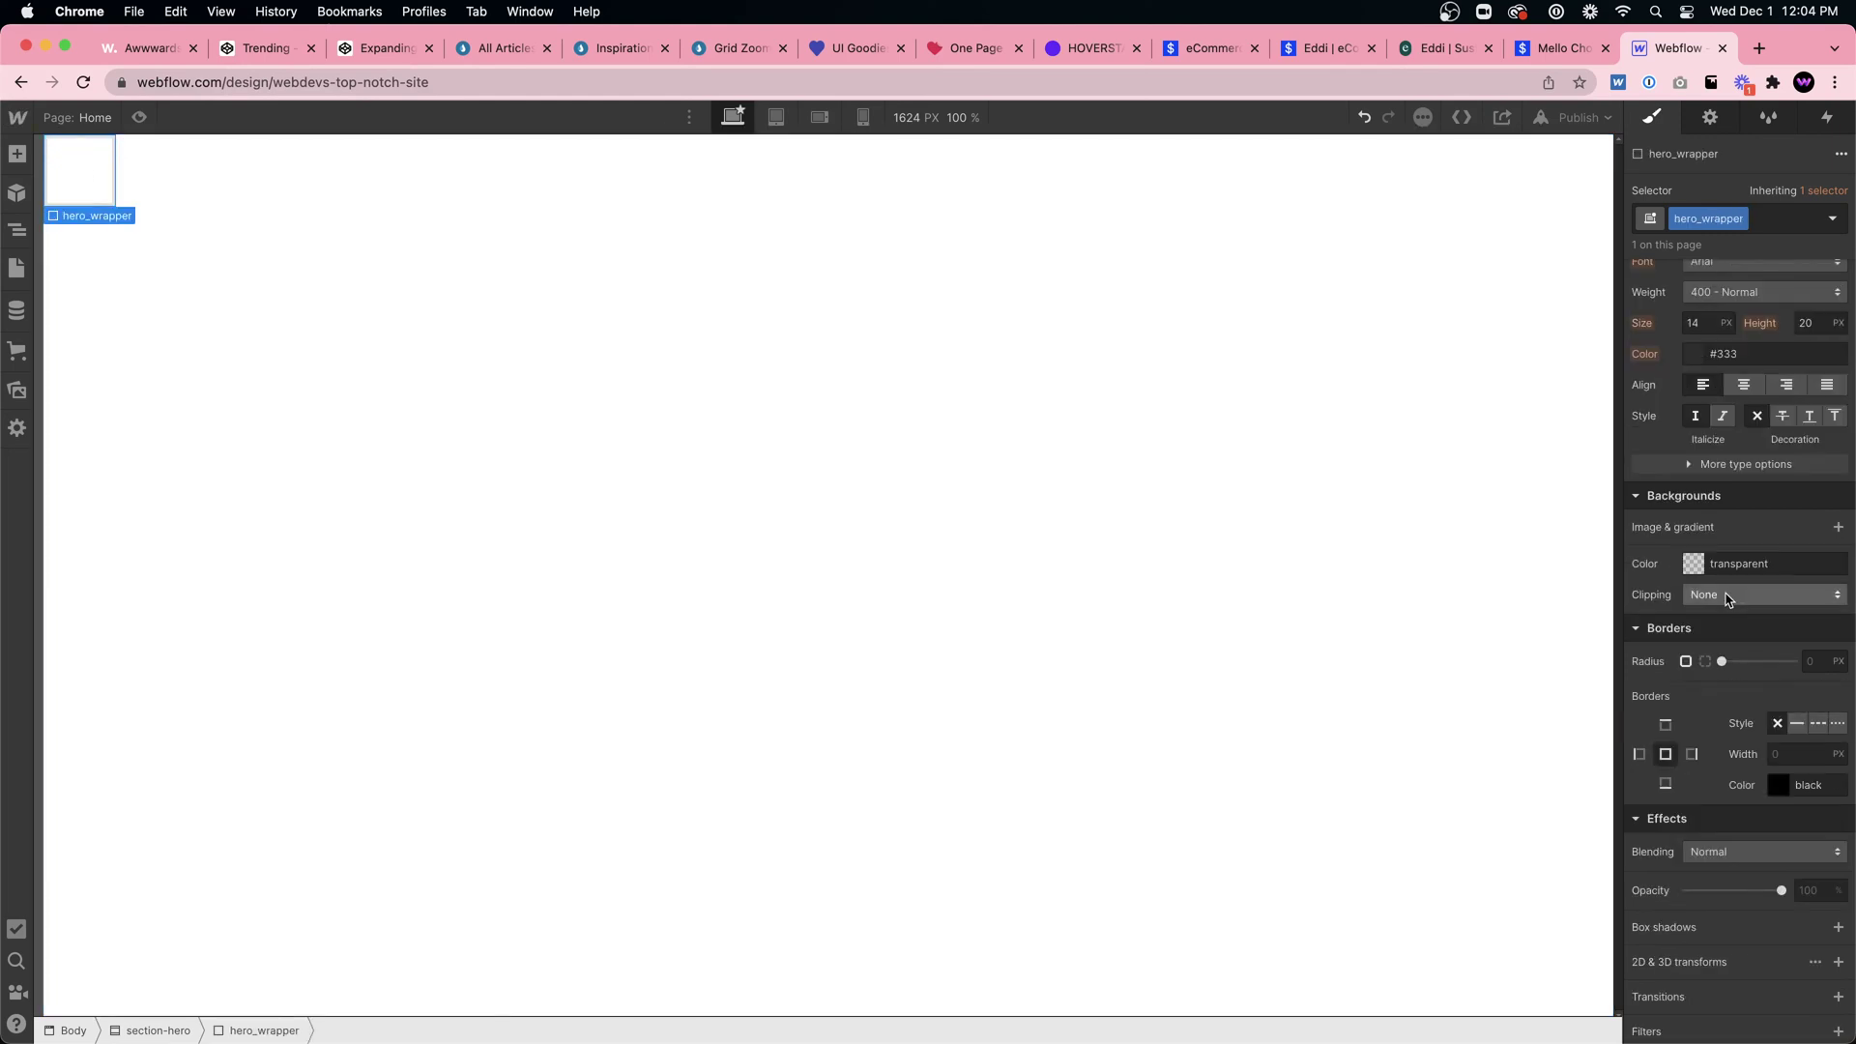
scroll(1740, 464, up, 3)
scroll(1842, 334, up, 5)
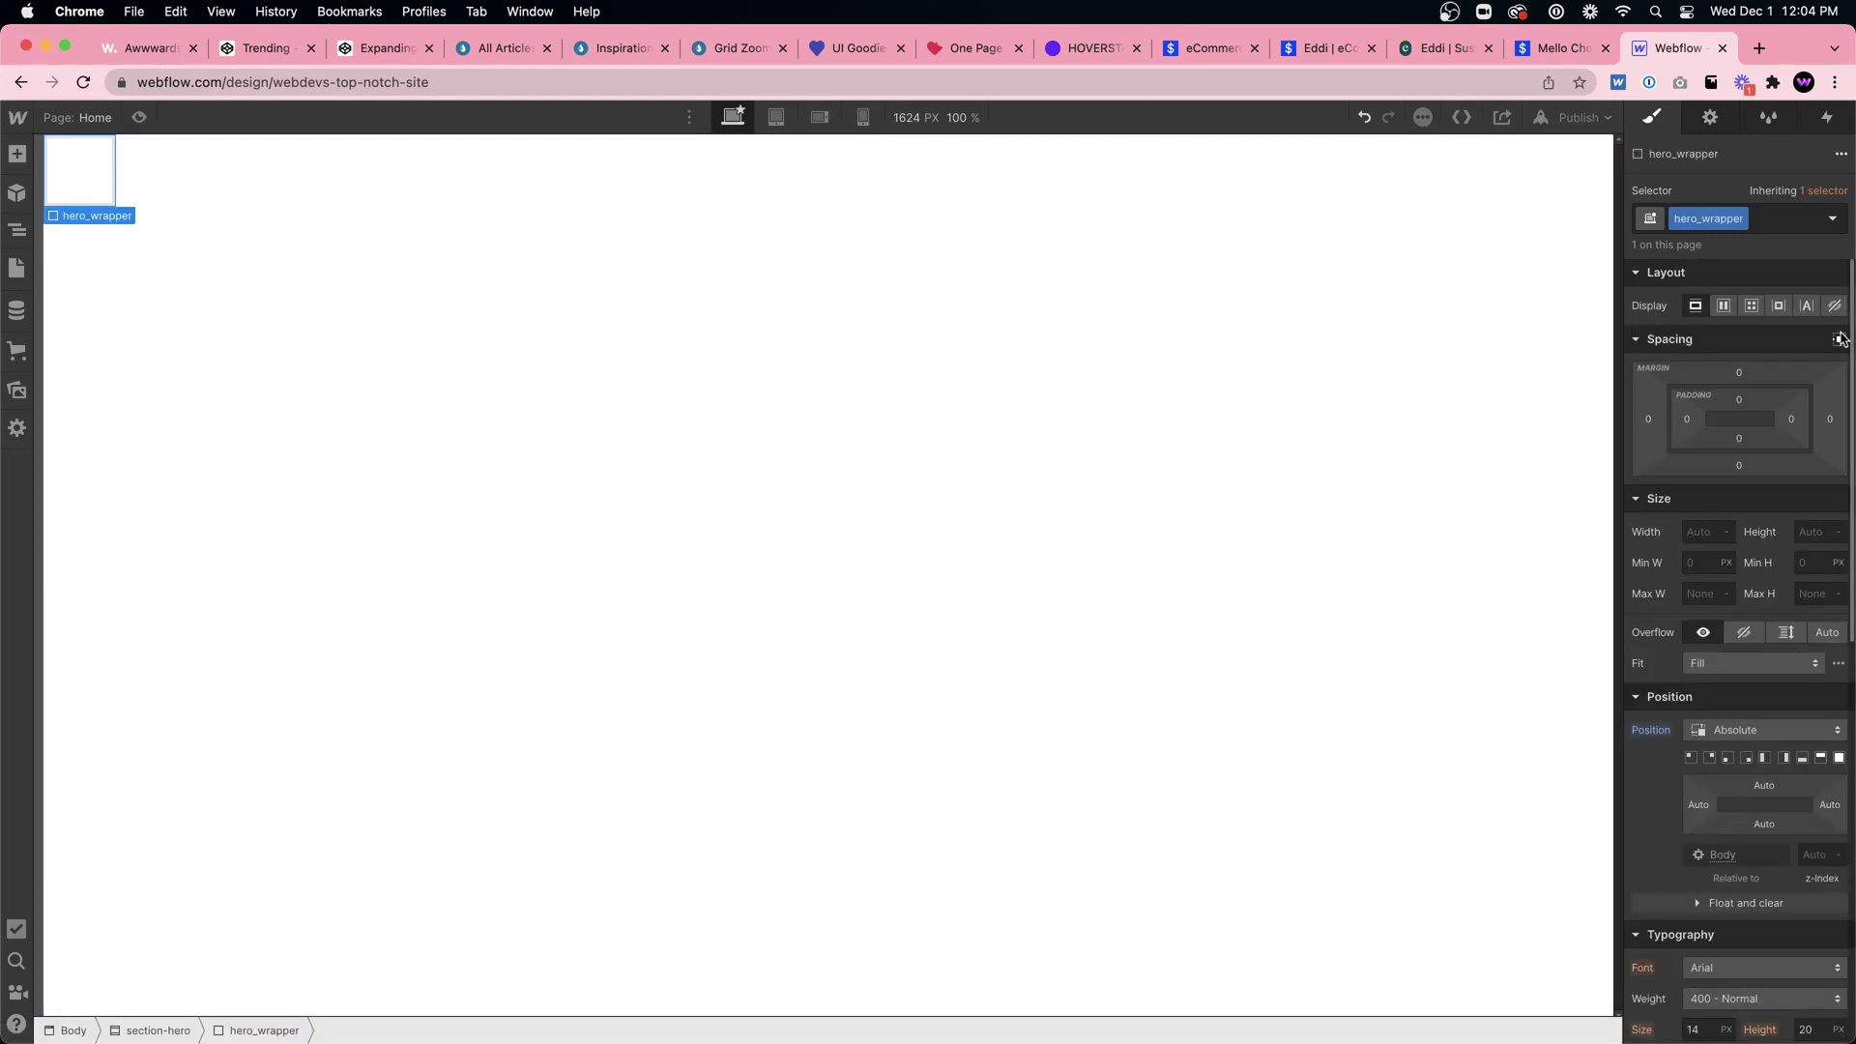
Step: Pin hero_wrapper to all four sides at 0% and set the position of section-hero to Relative
click(1838, 757)
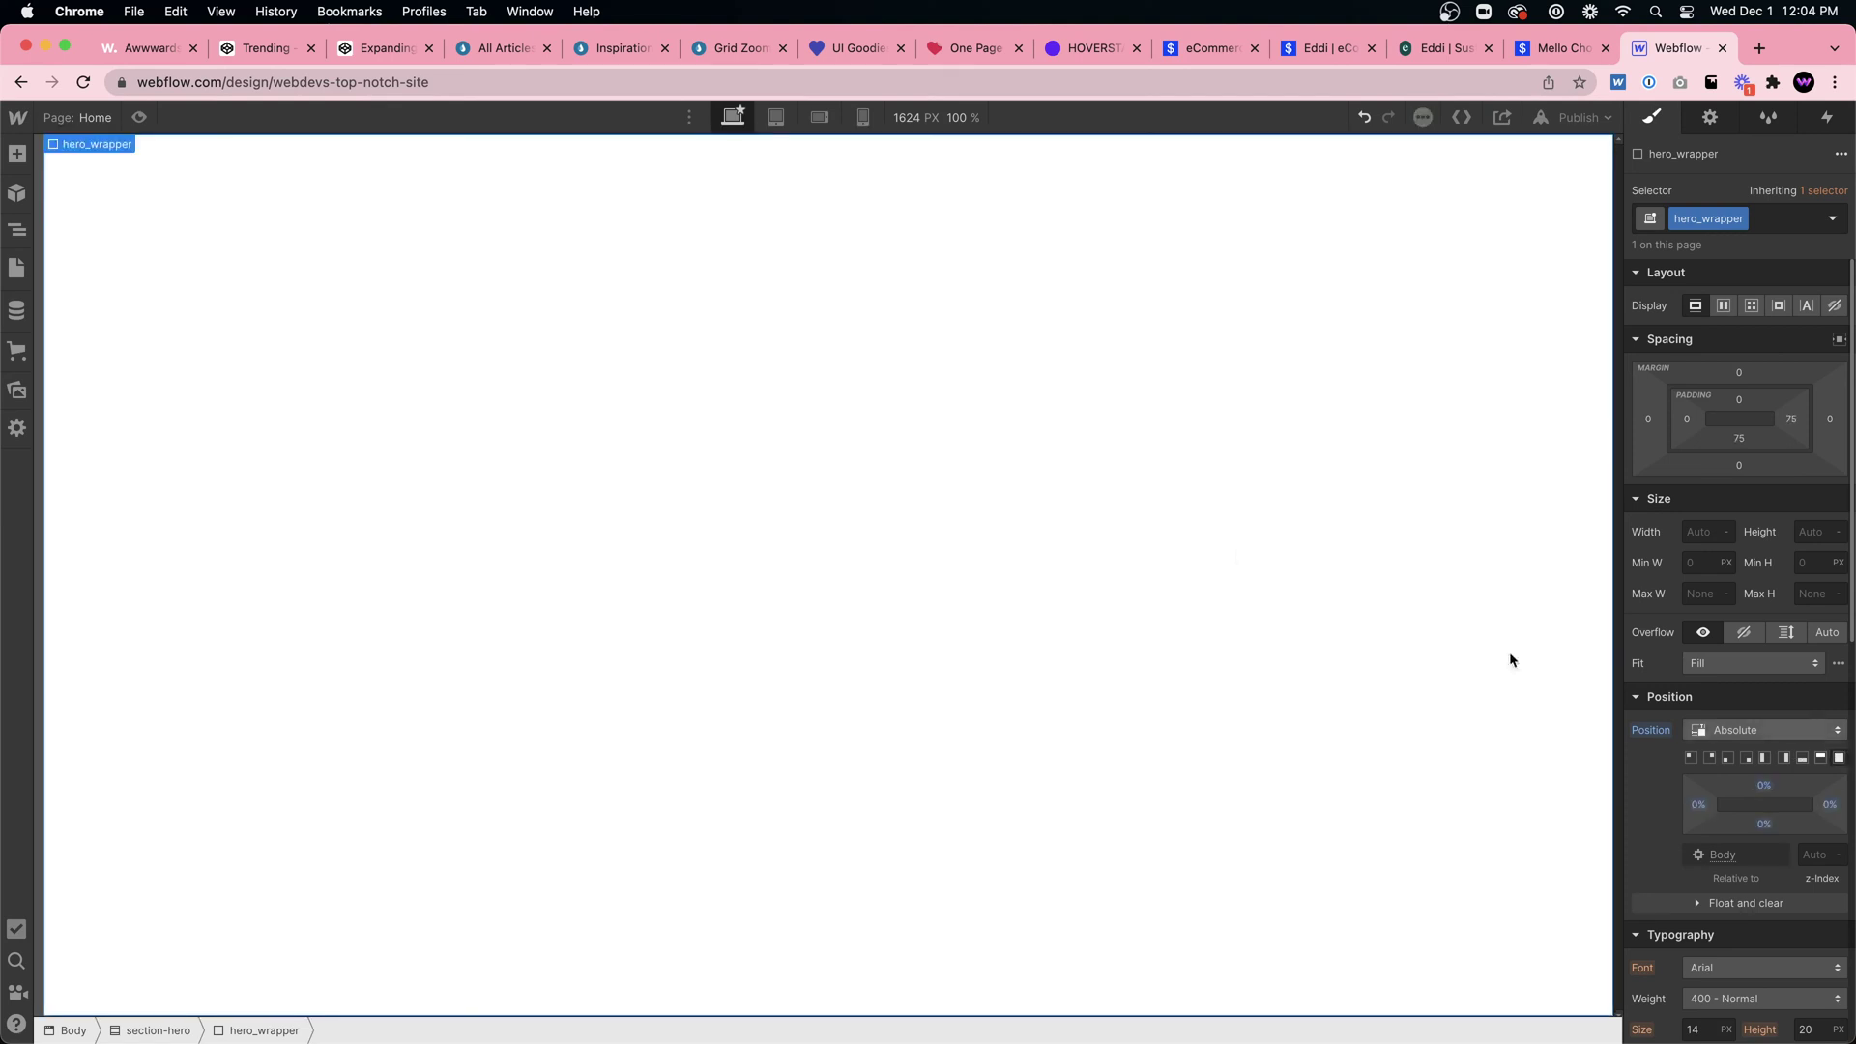
click(173, 1031)
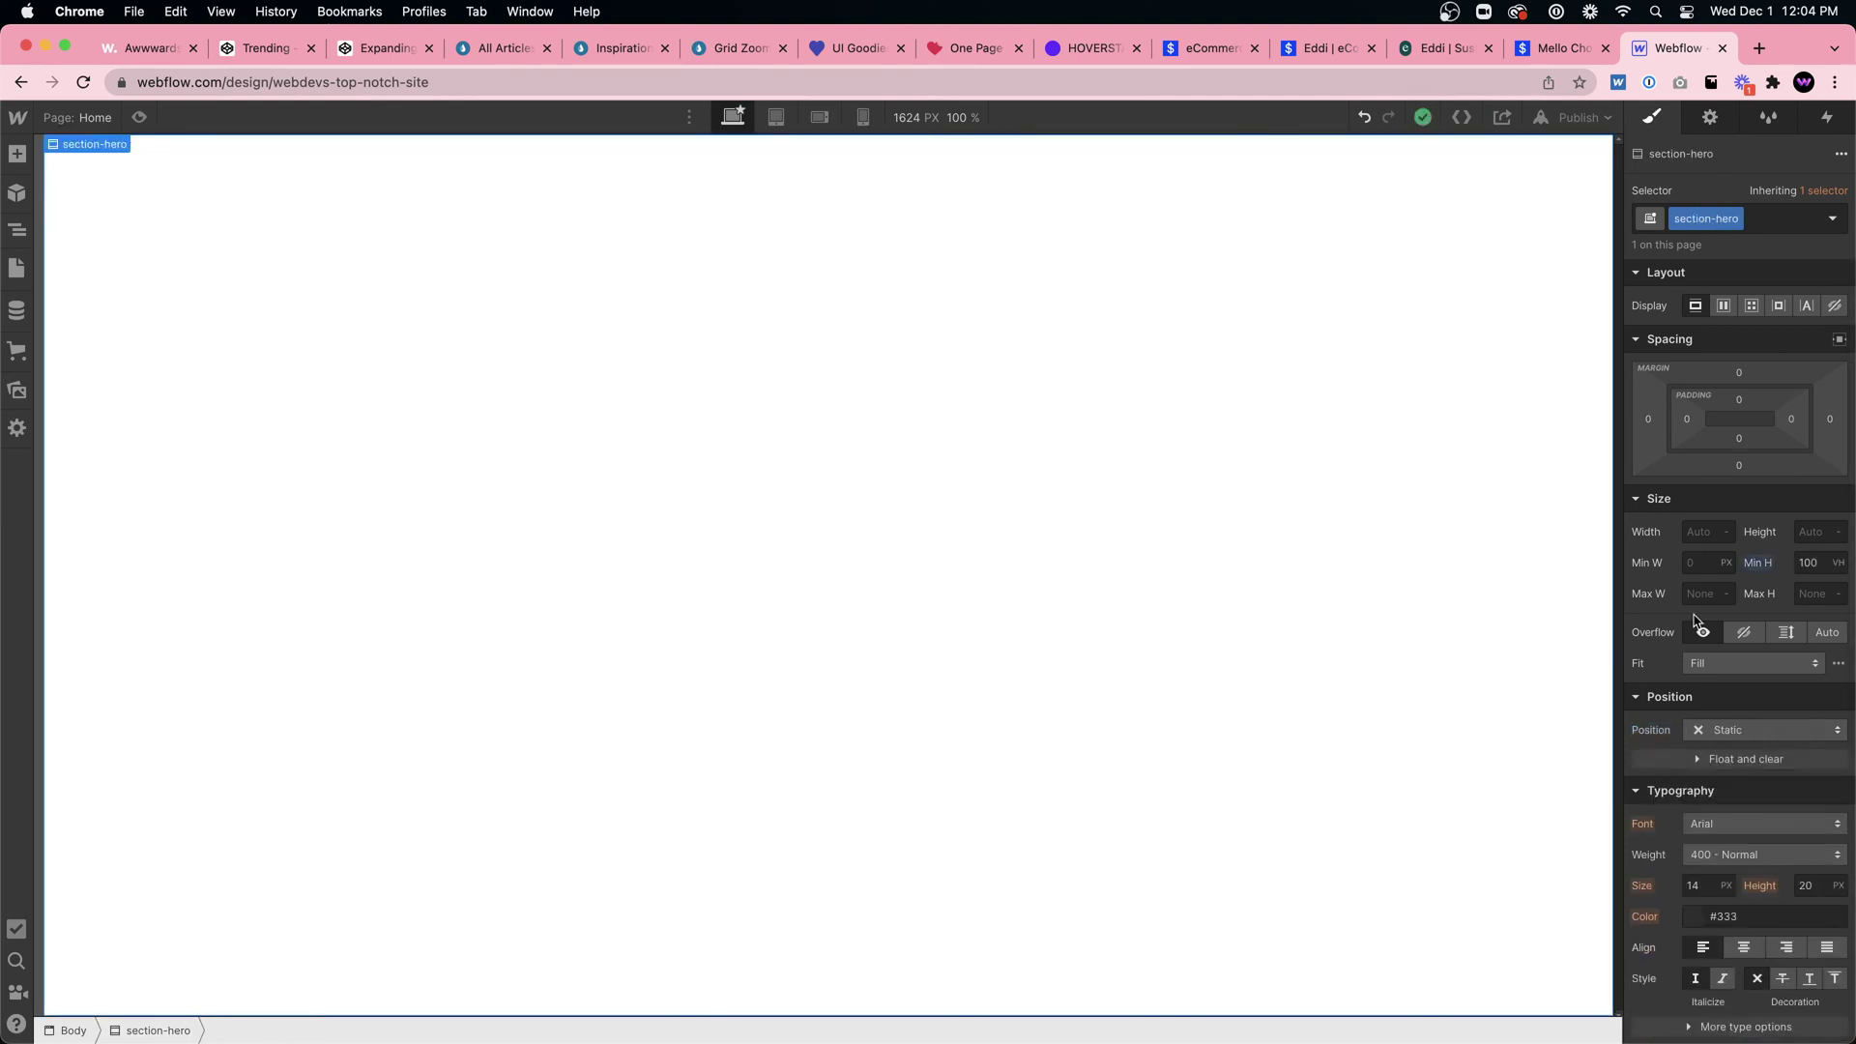
click(1736, 730)
click(1730, 753)
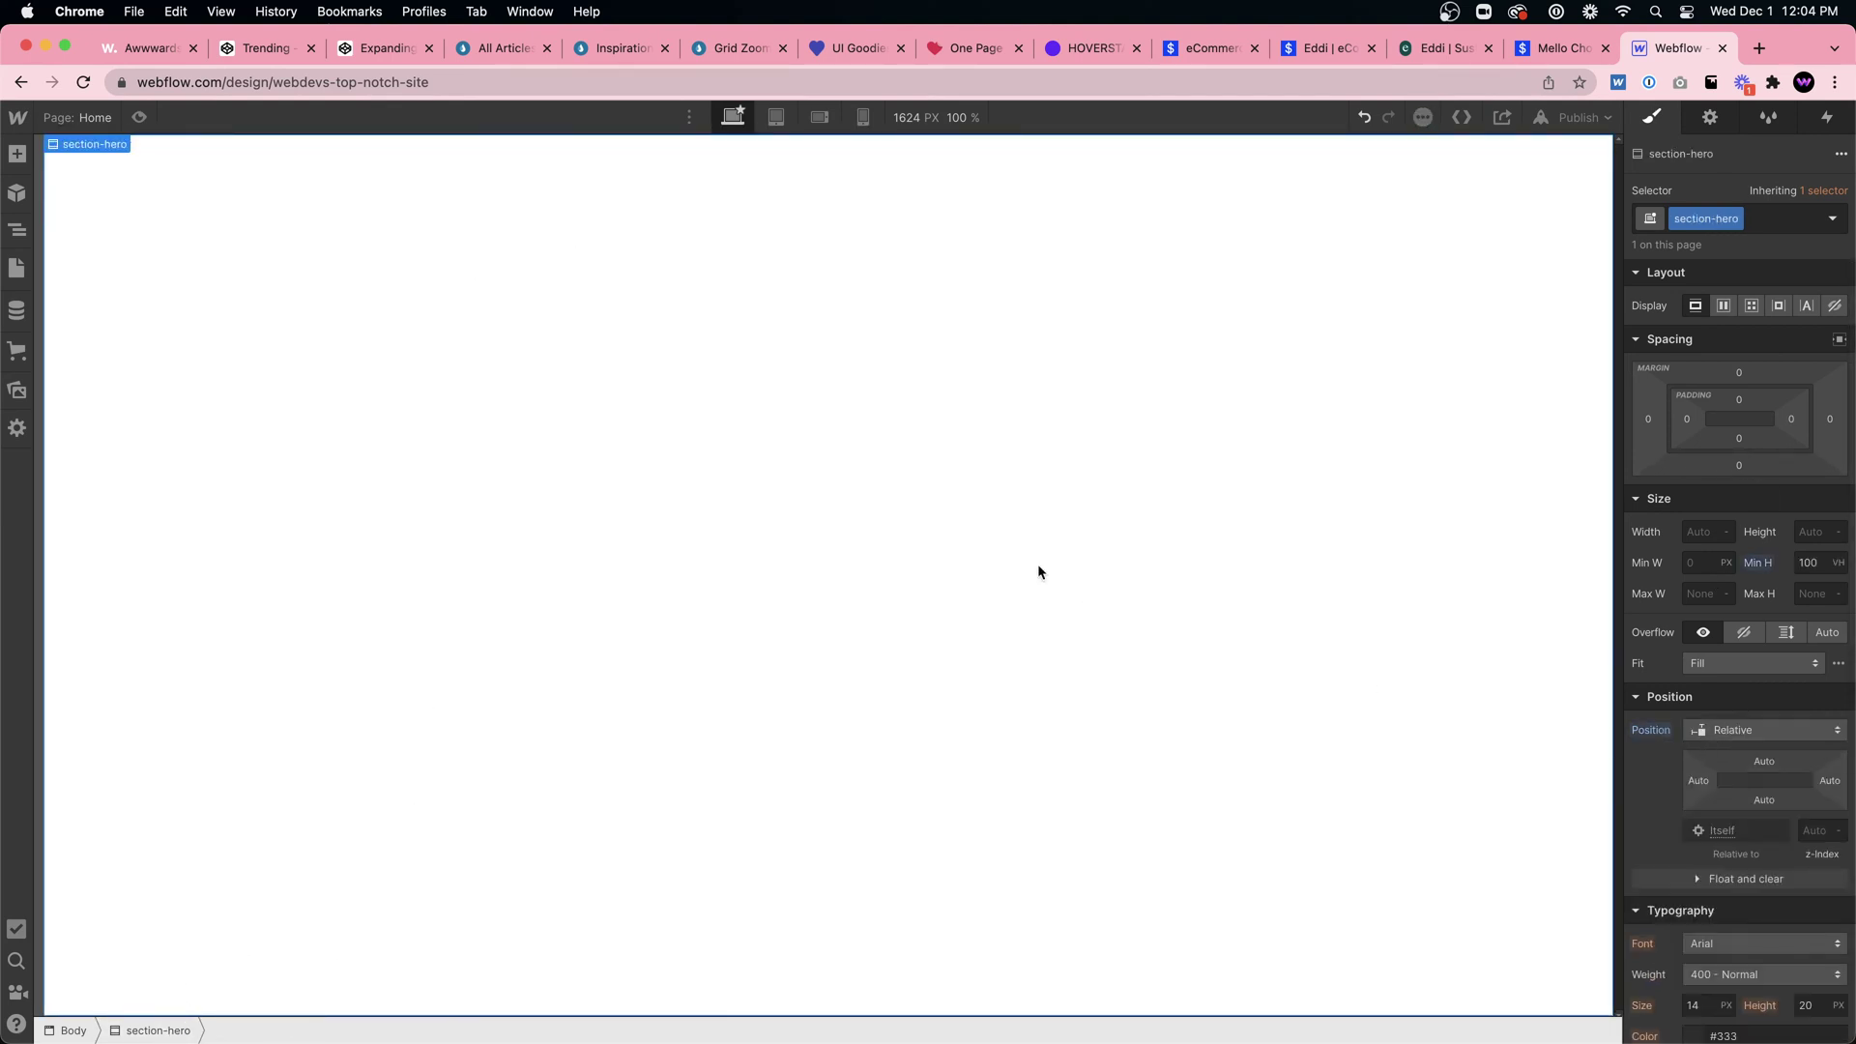
Step: Set hero_wrapper to a Grid layout with two 1fr columns and a single Auto row
click(1040, 572)
click(1750, 308)
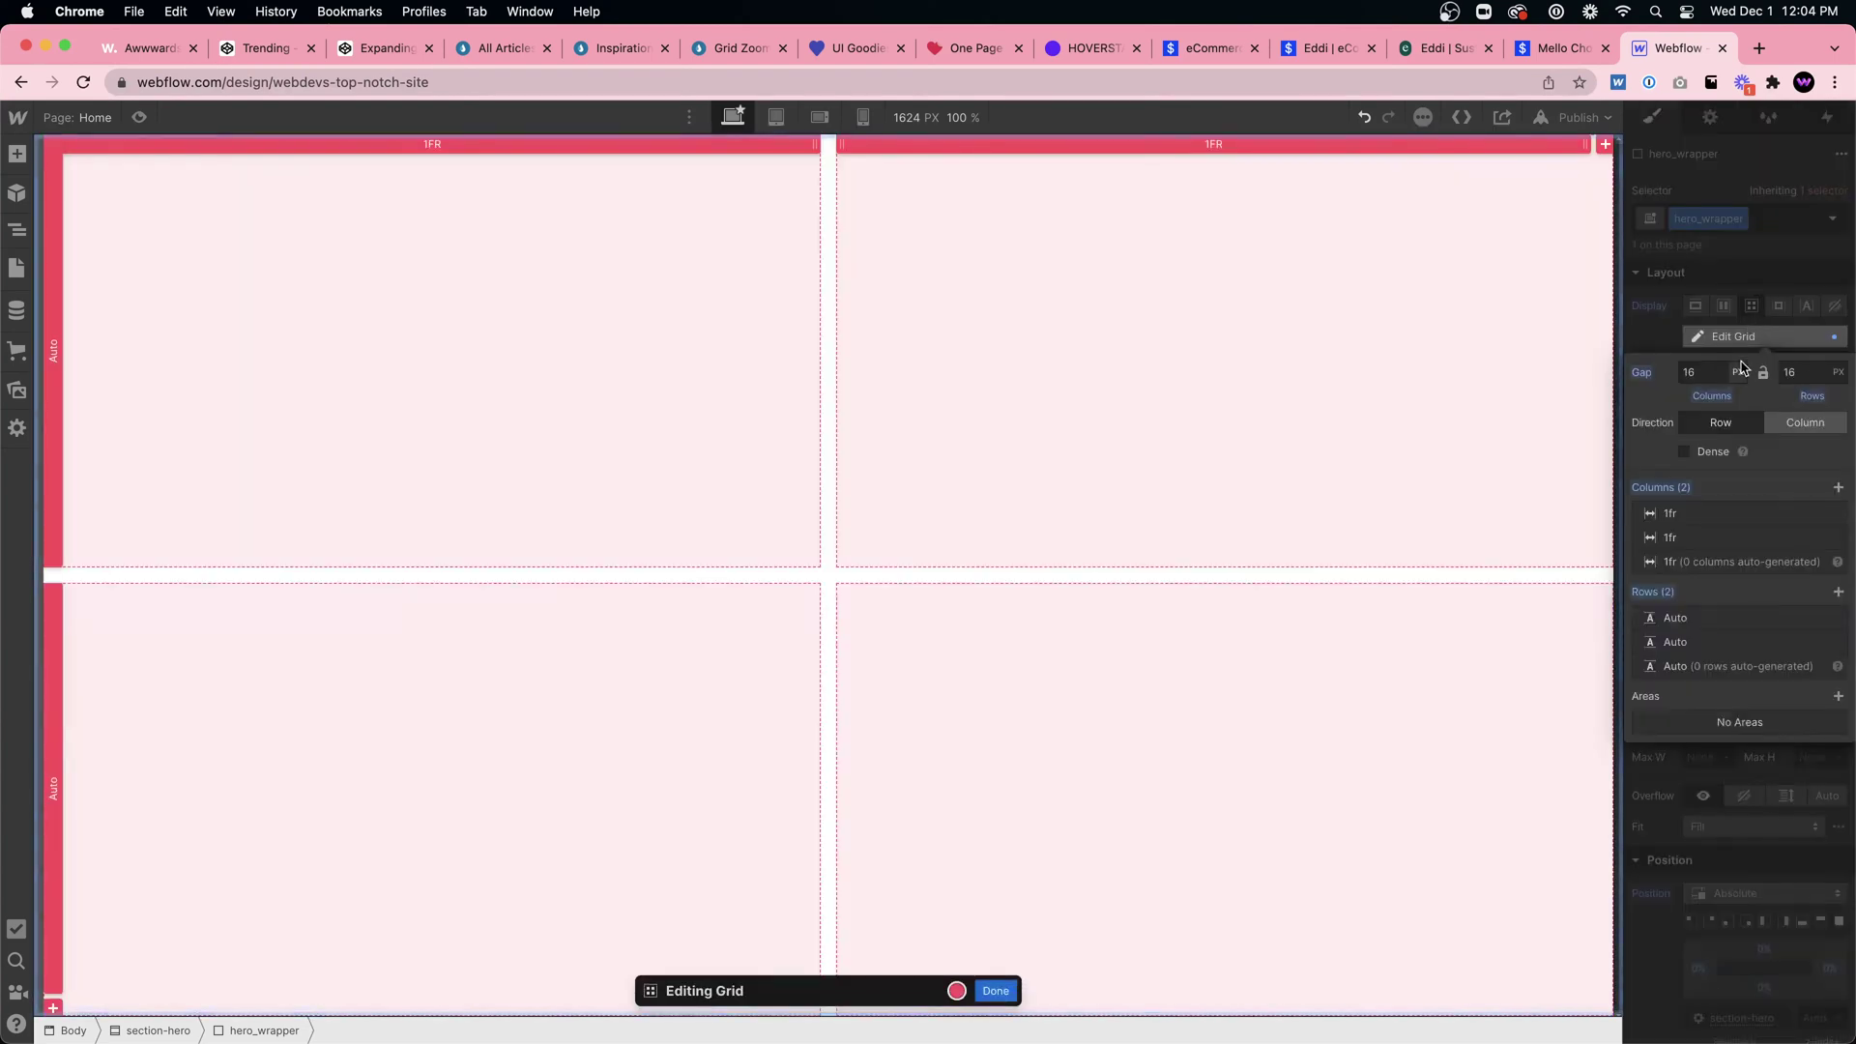
click(1833, 643)
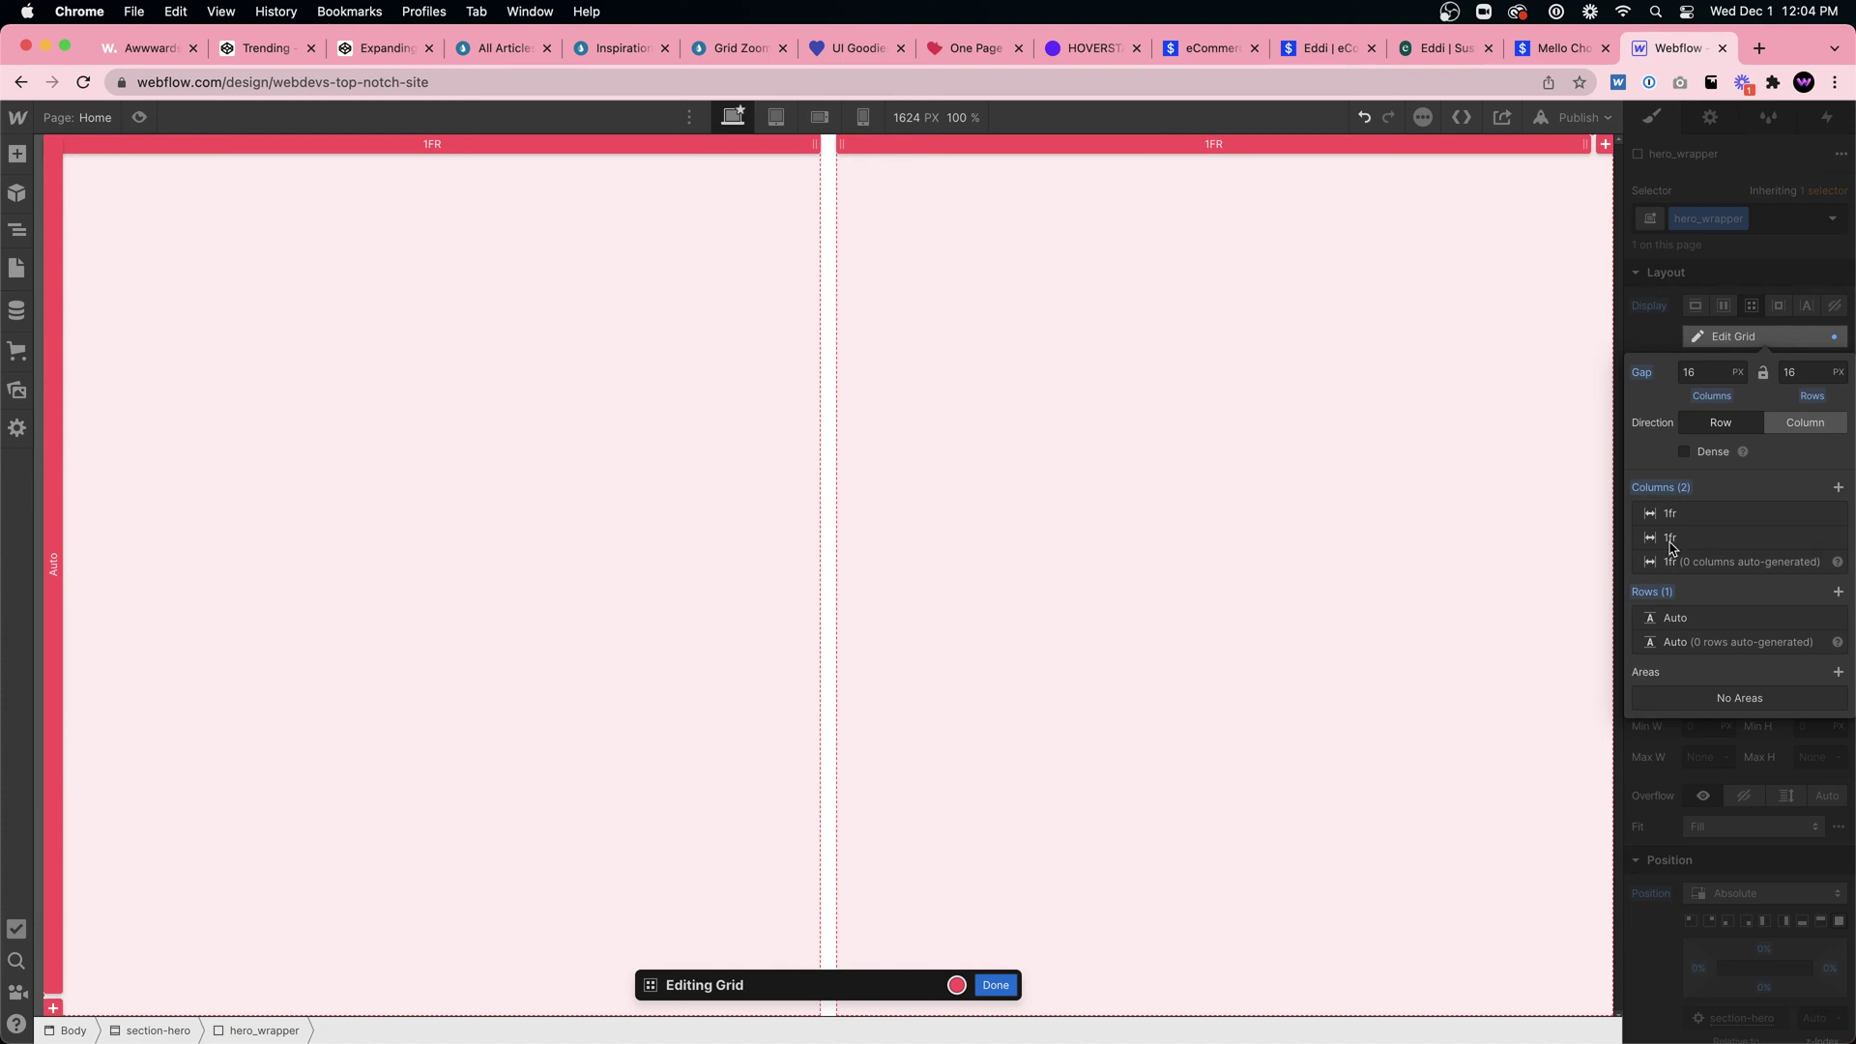
click(996, 985)
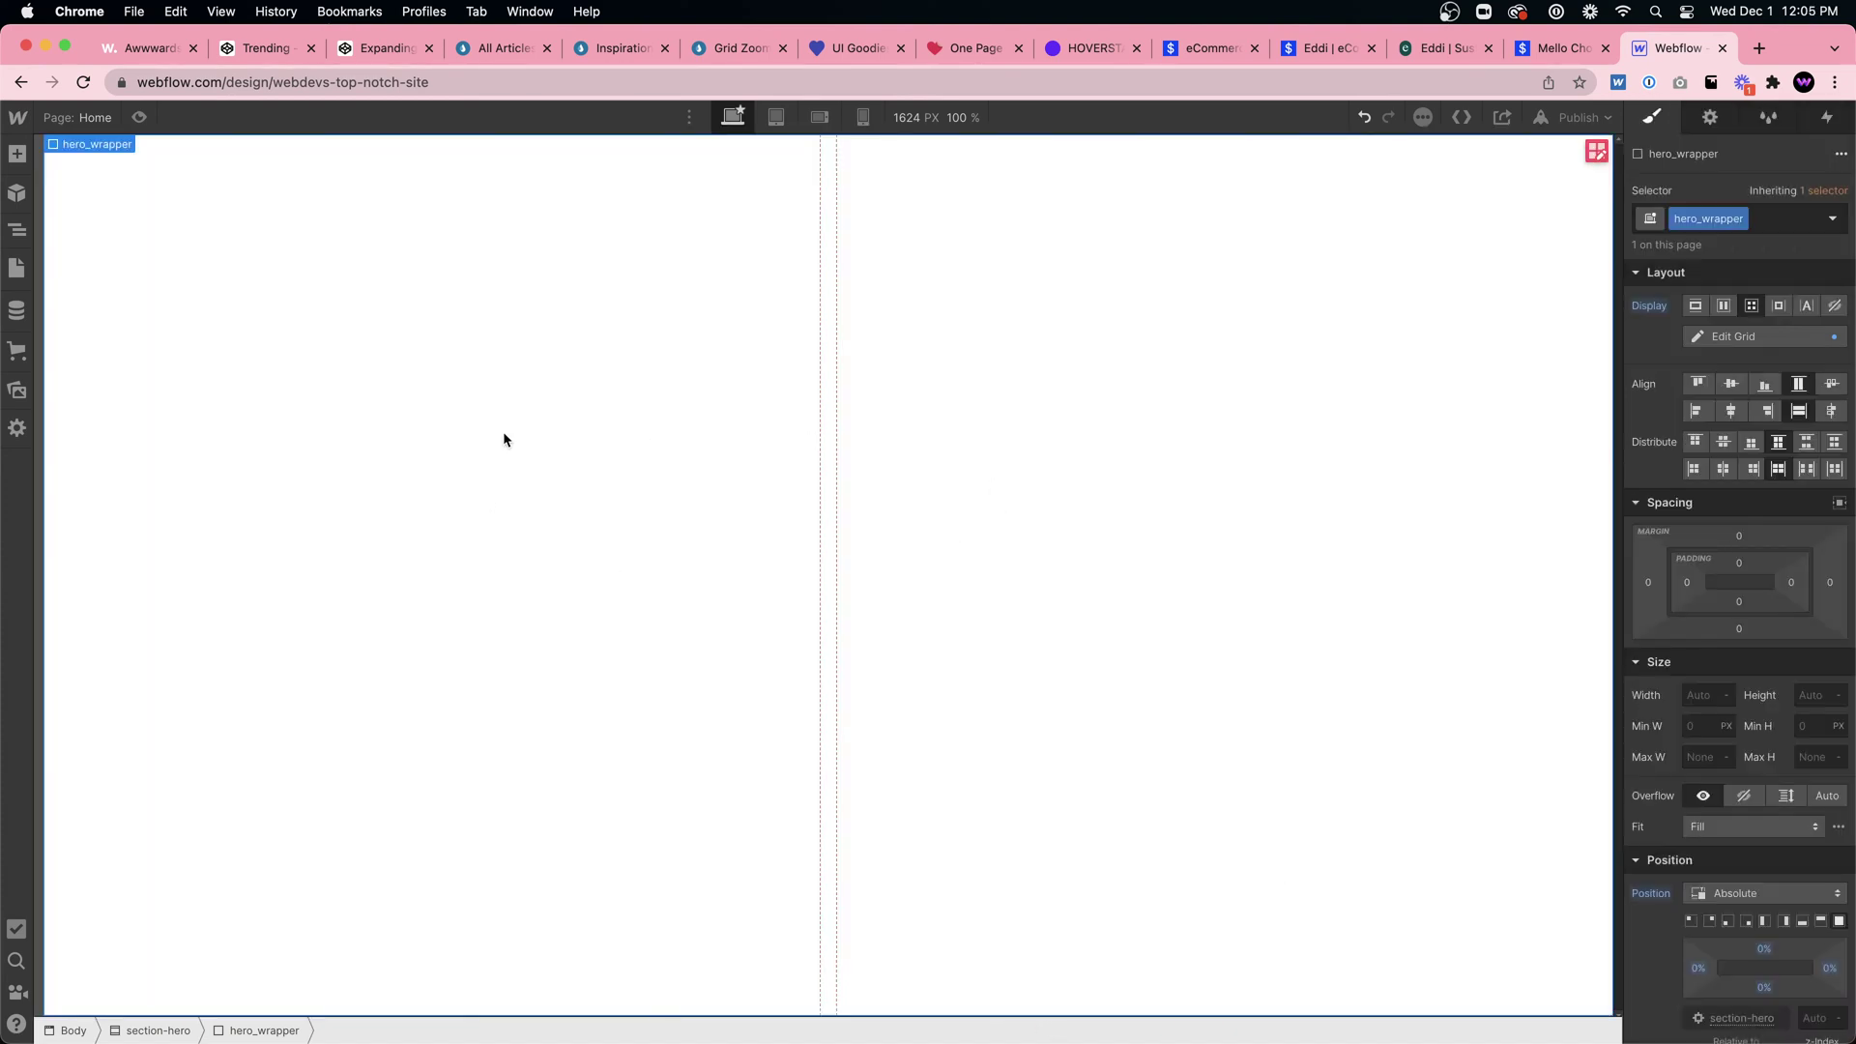
Step: Set the left and right padding of section-hero to 10vw
click(157, 1031)
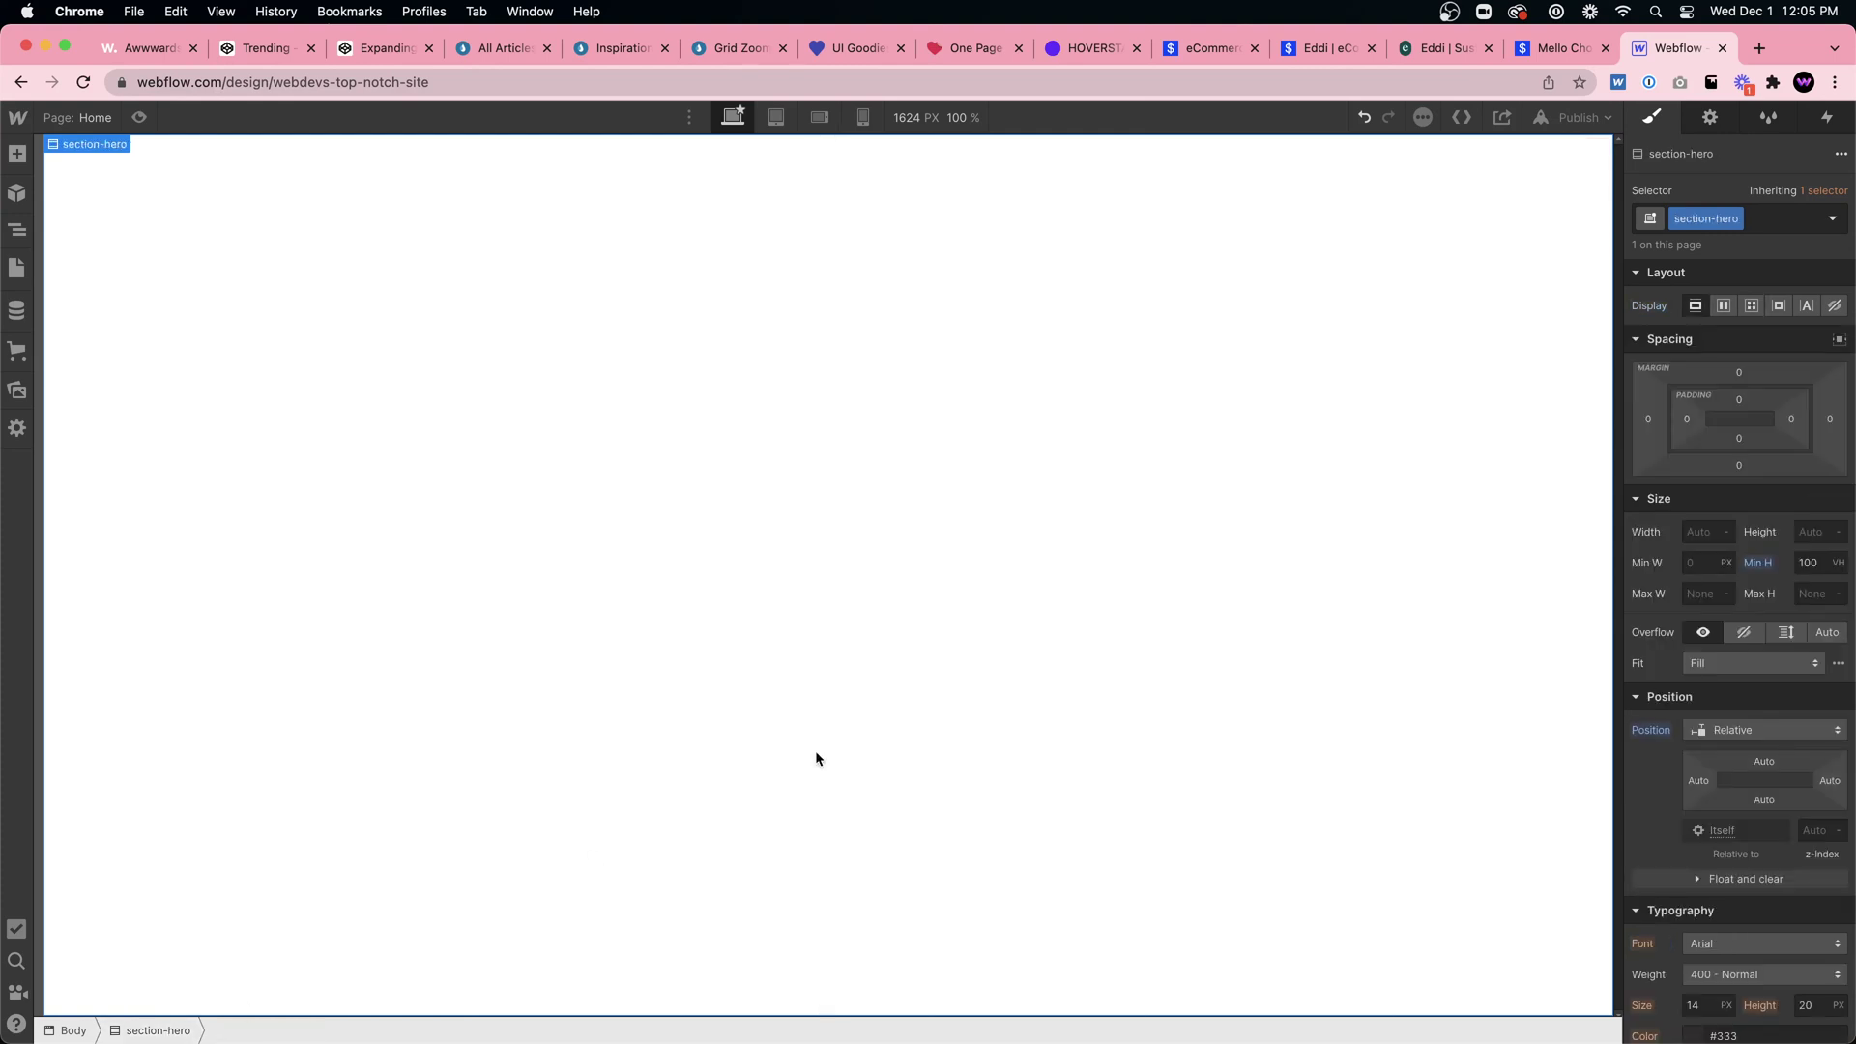
click(1687, 419)
text(10vw)
key(Return)
click(1788, 419)
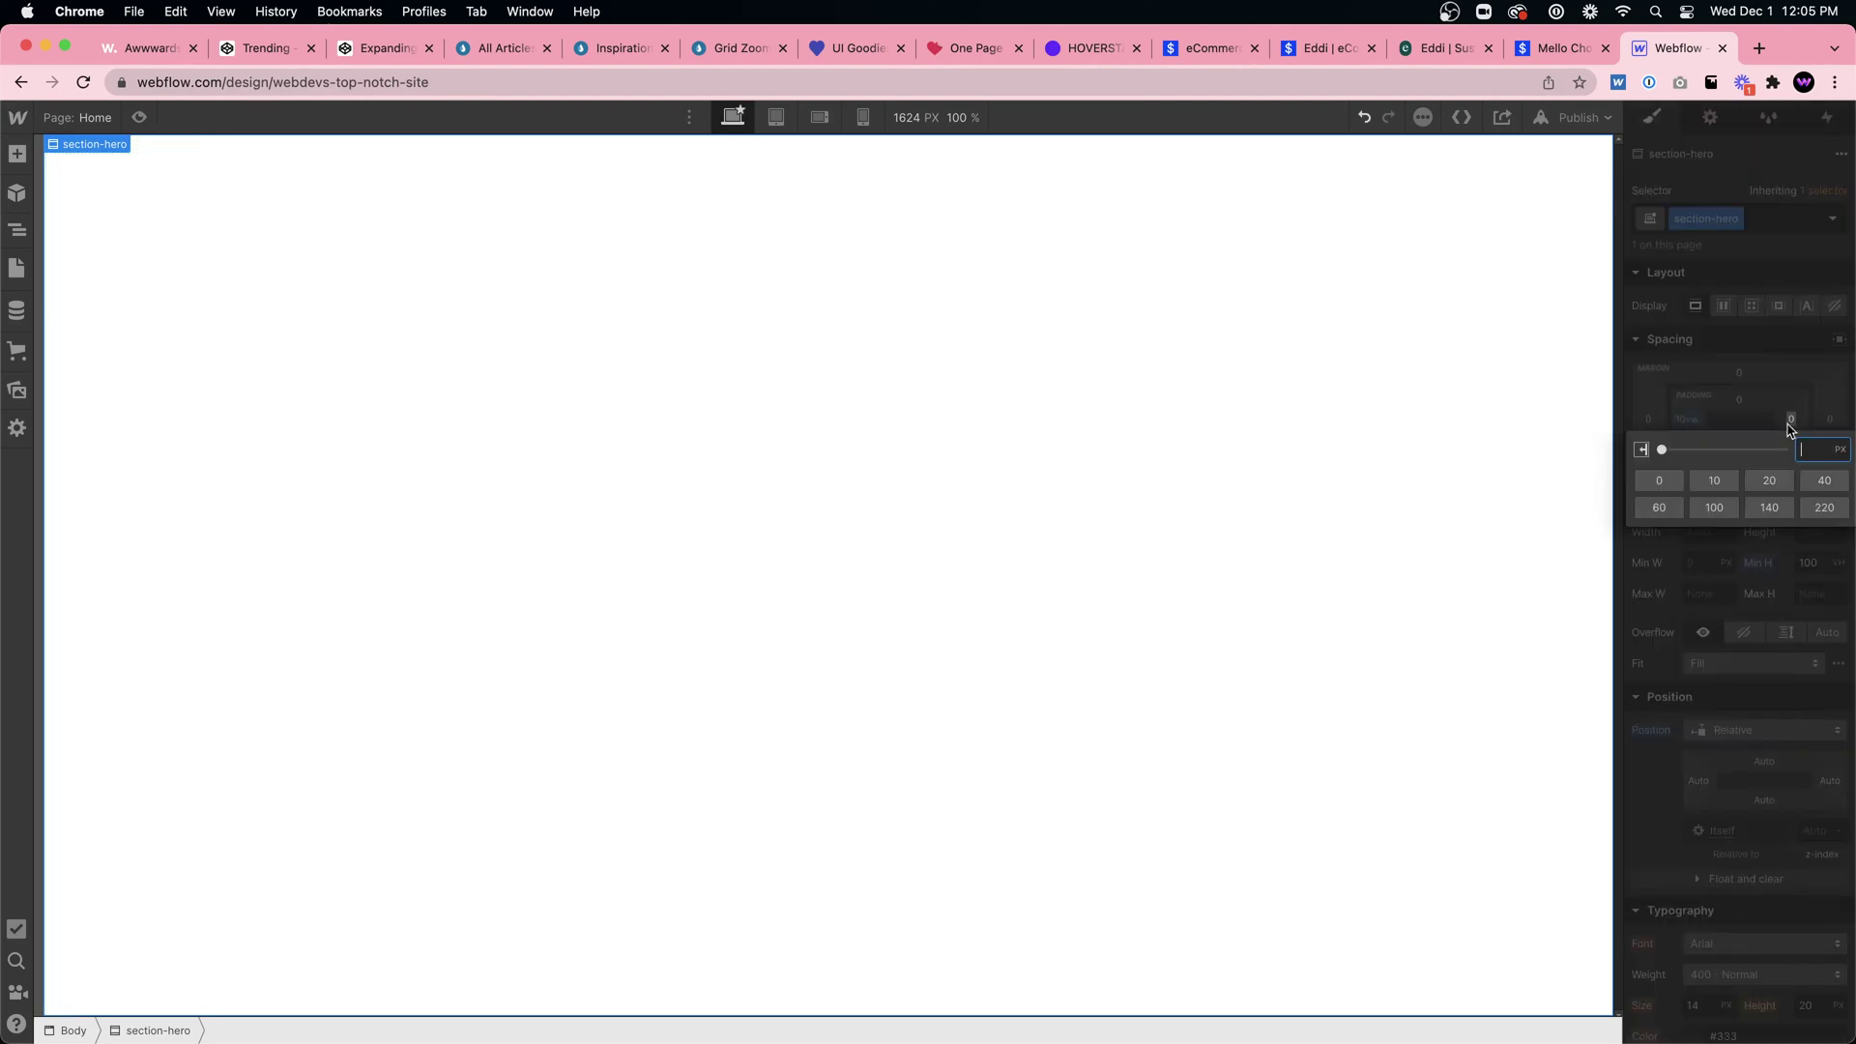
text(10vw)
key(Return)
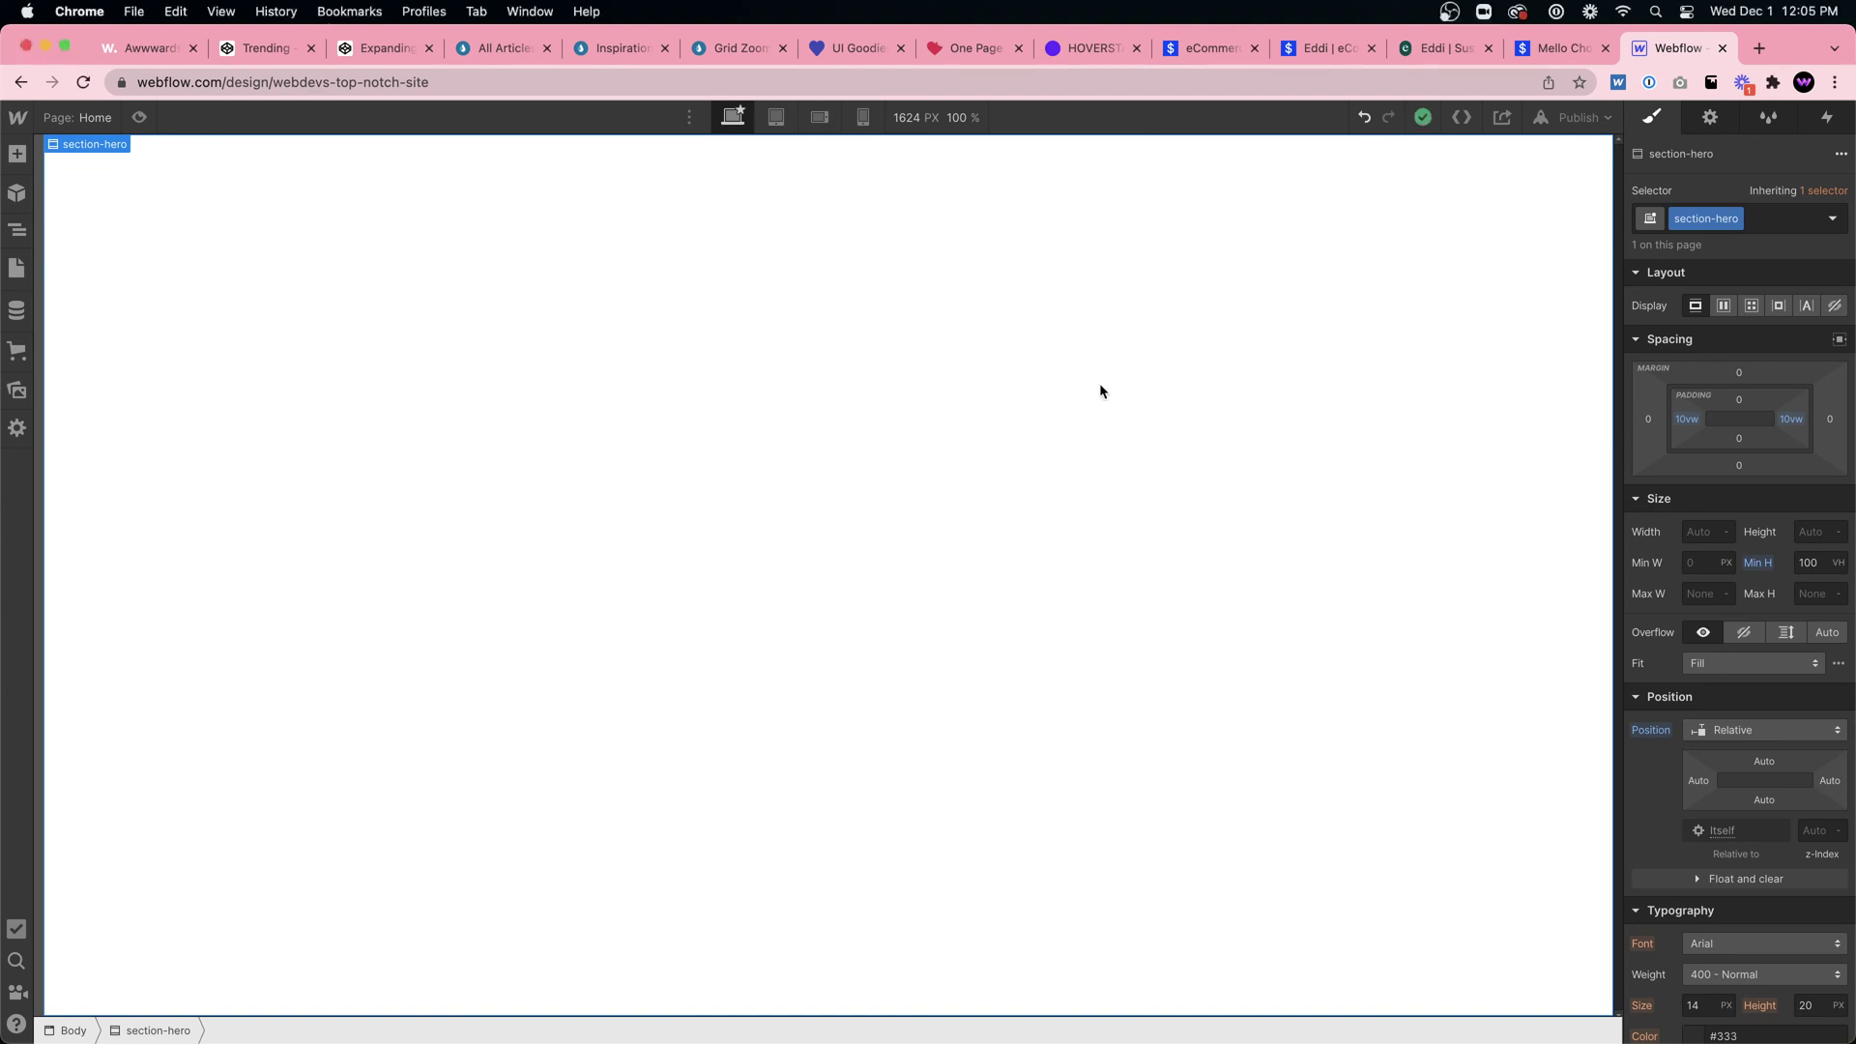
Step: Add a Div Block in the first grid cell of hero_wrapper and give it the class hero_left
click(1032, 389)
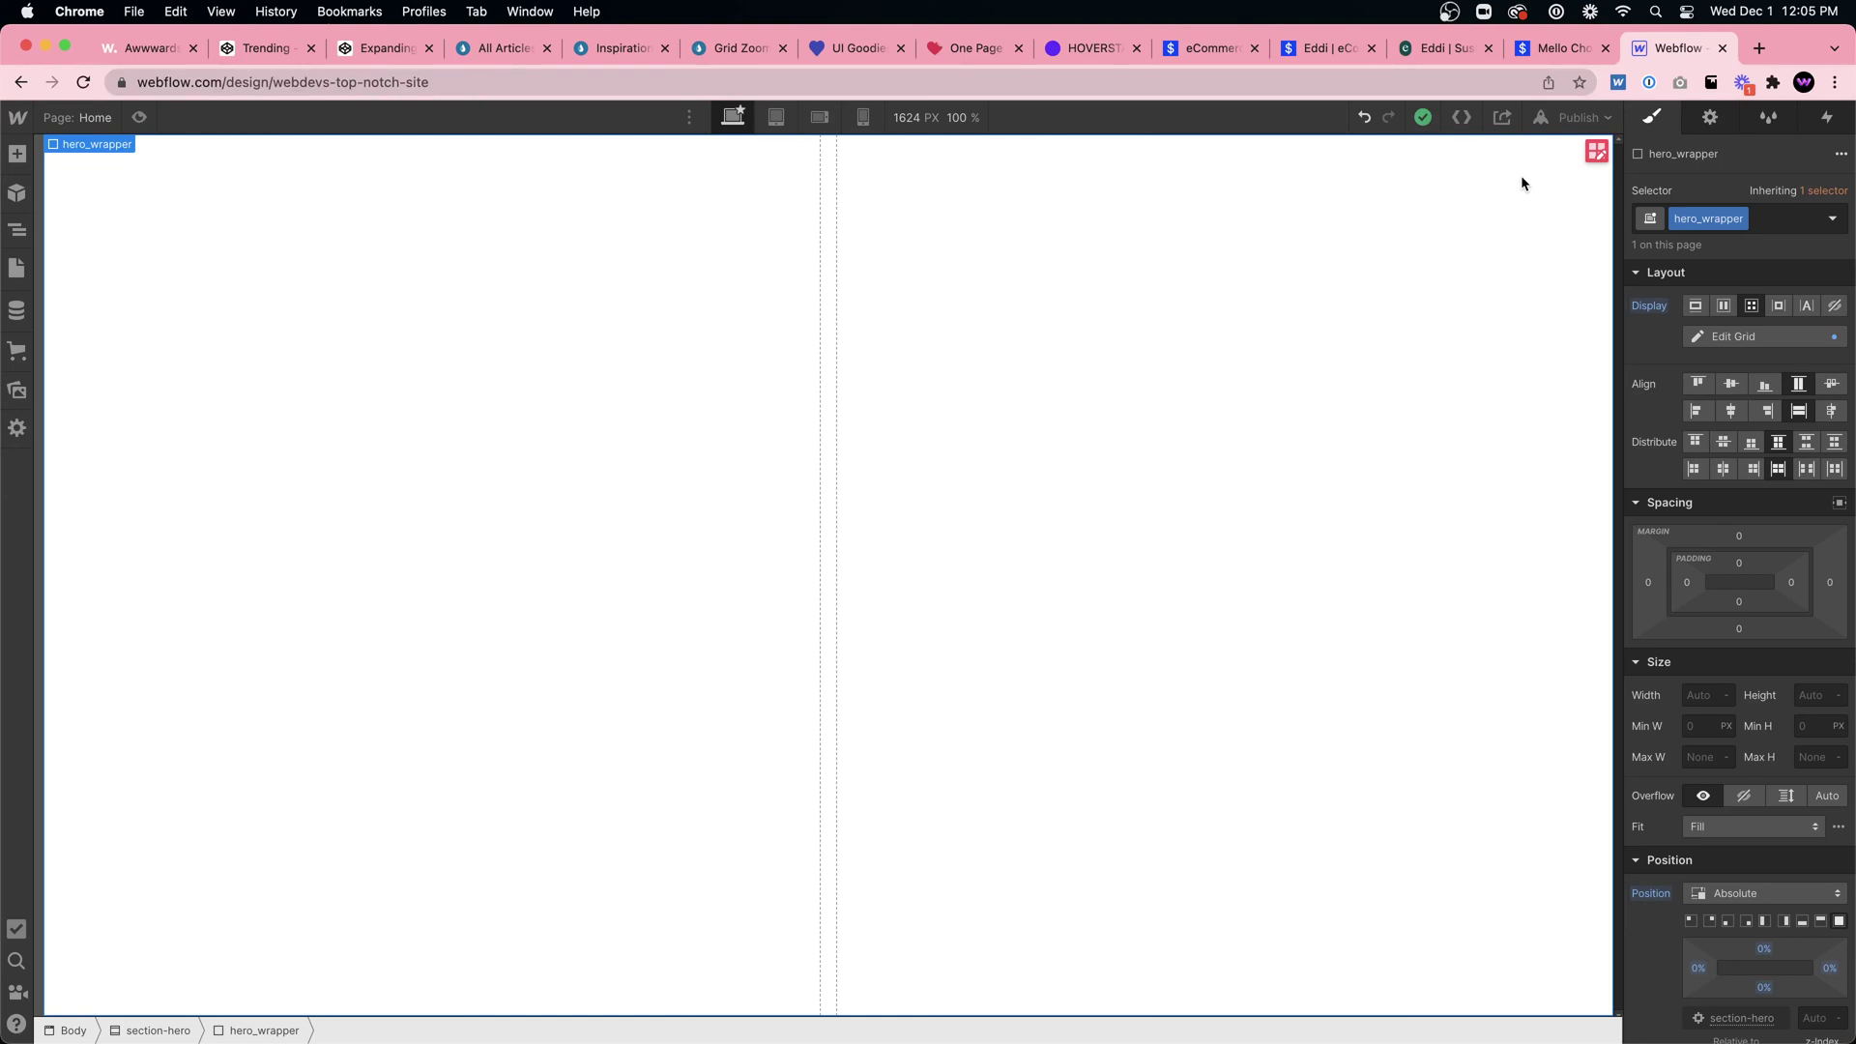
click(1590, 155)
click(998, 984)
key(super+e)
text(div)
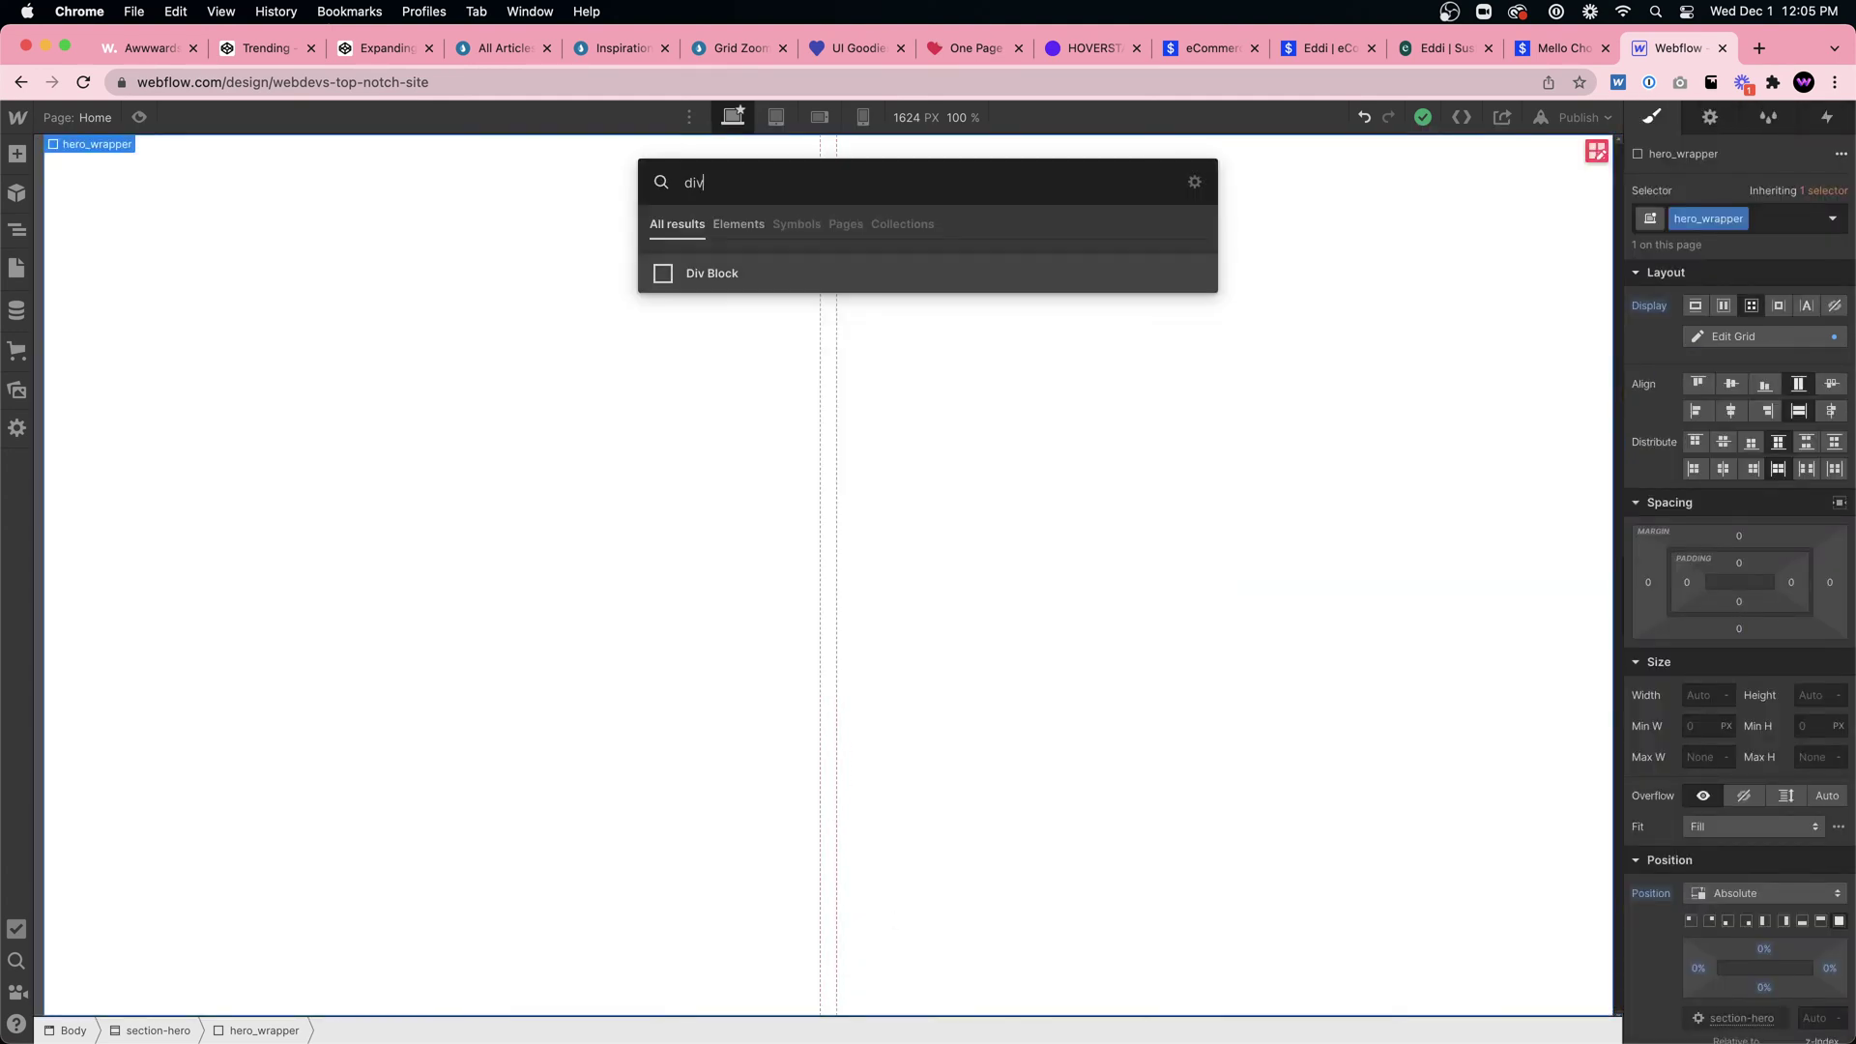
key(Return)
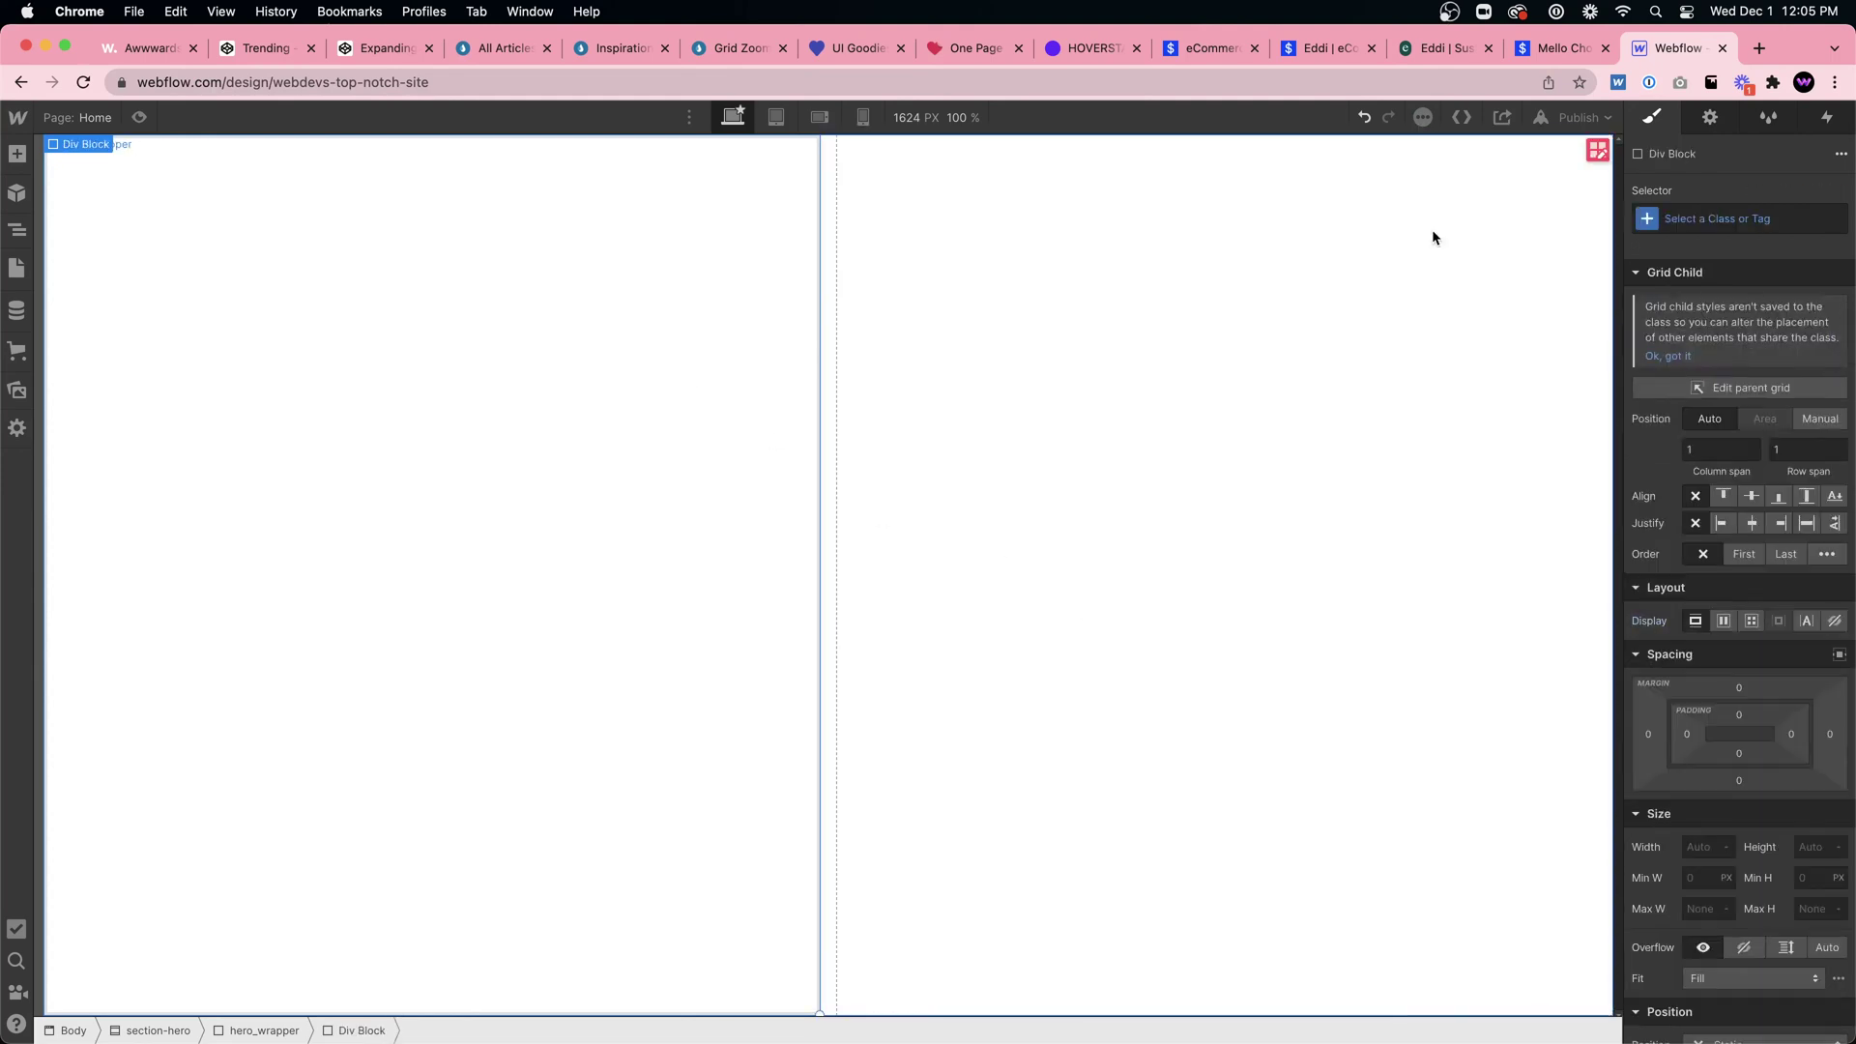
click(1731, 222)
text(hero_left)
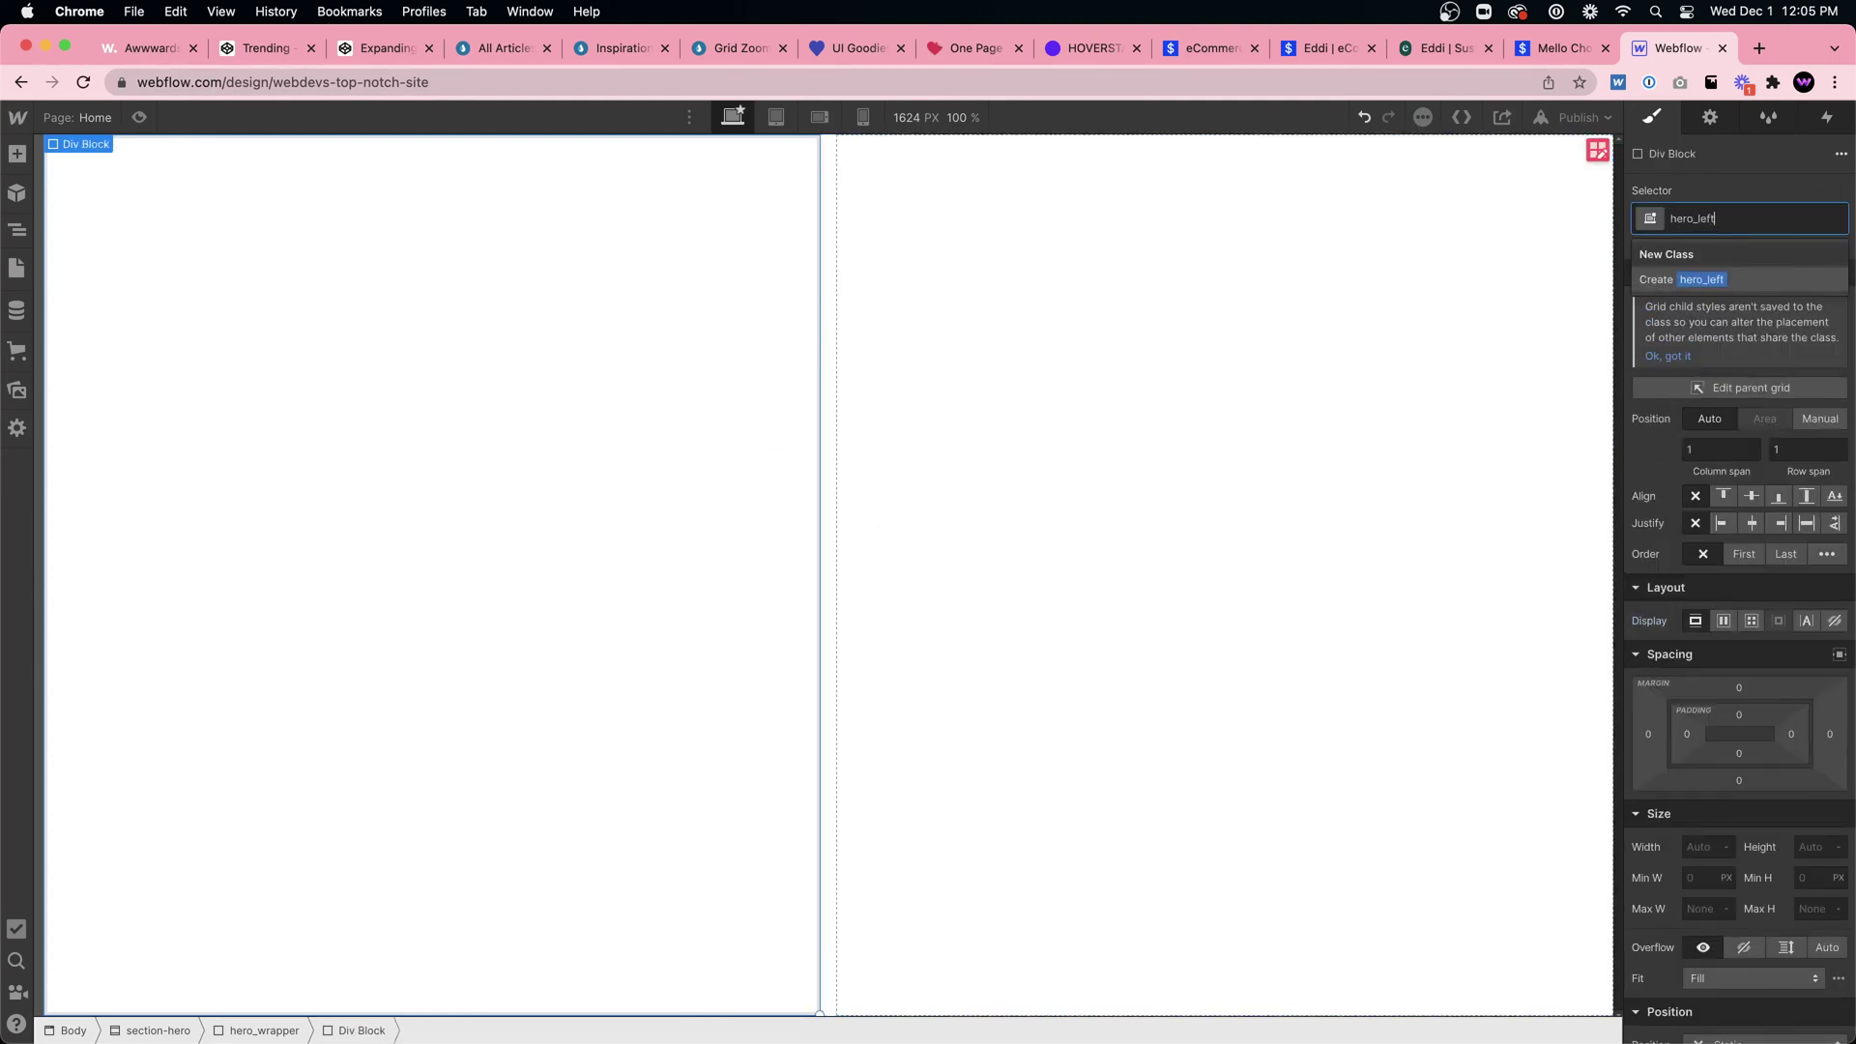
key(Return)
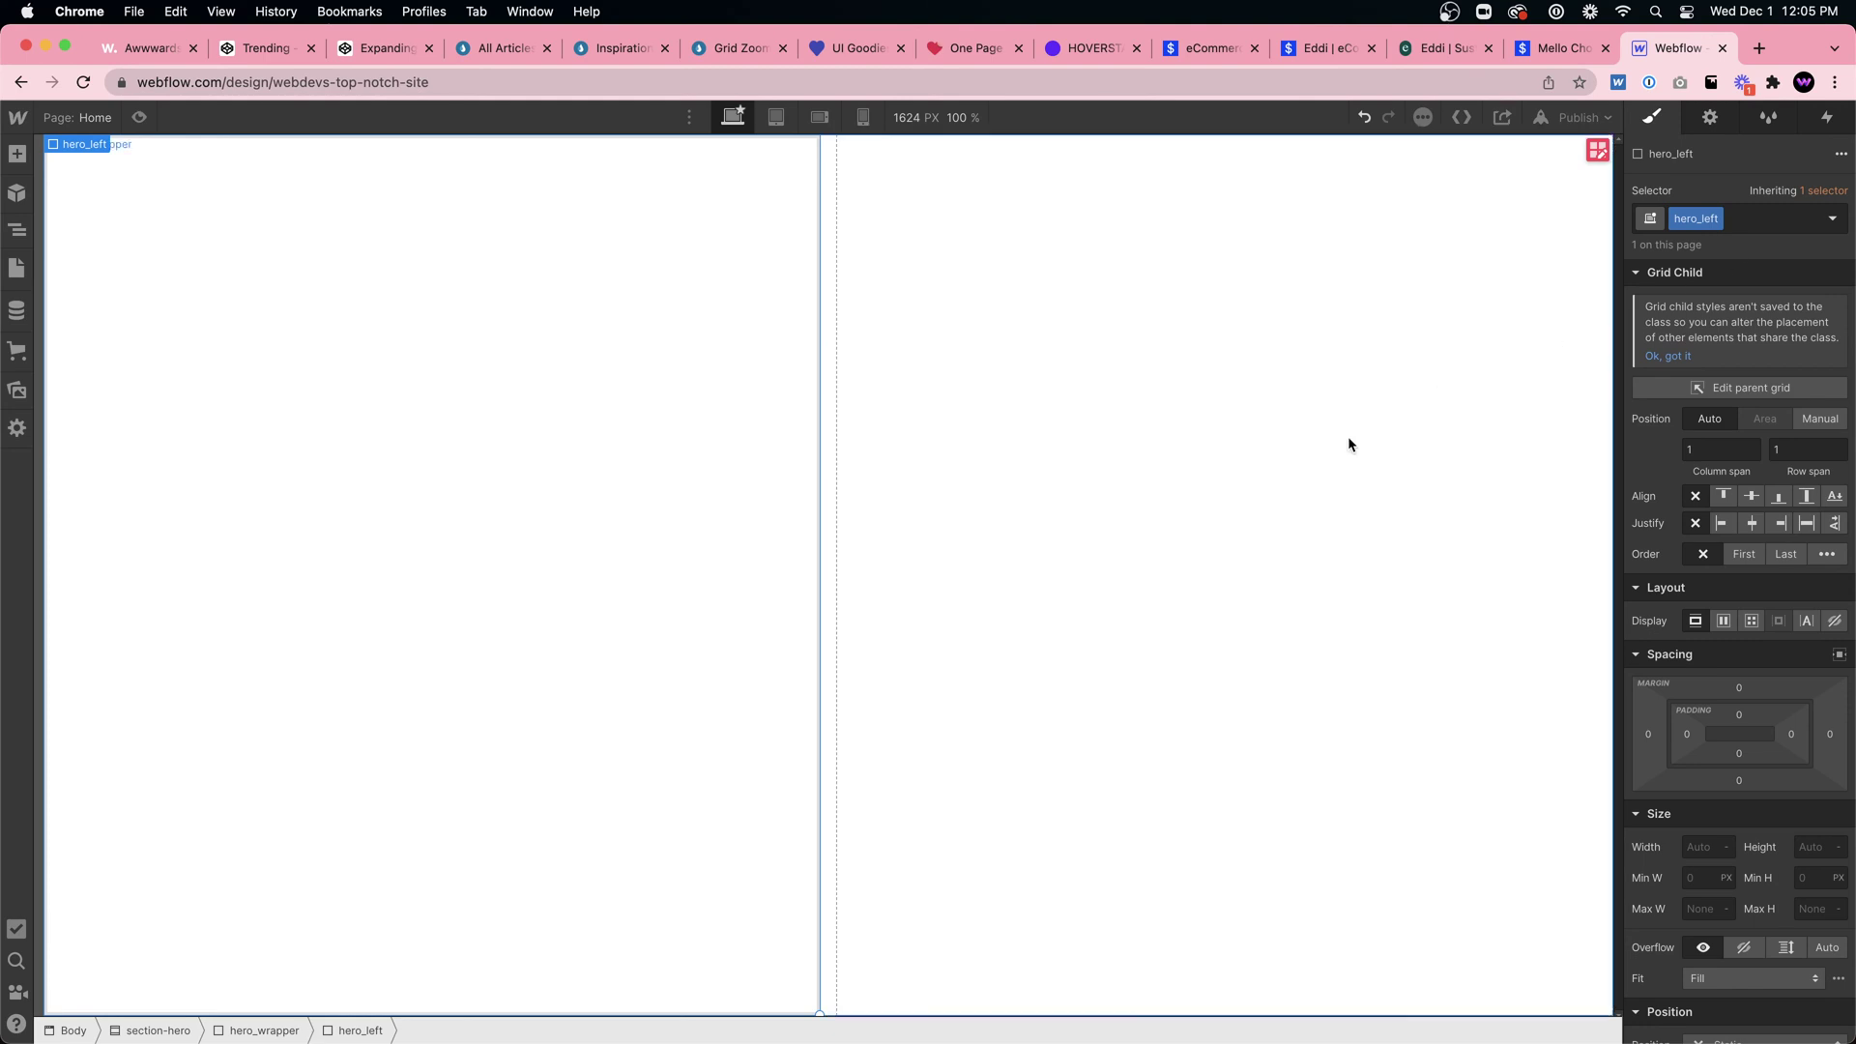
Step: Add a second Div Block in the other cell of hero_wrapper and give it the class hero_right
click(1348, 437)
key(super+e)
text(di)
key(Return)
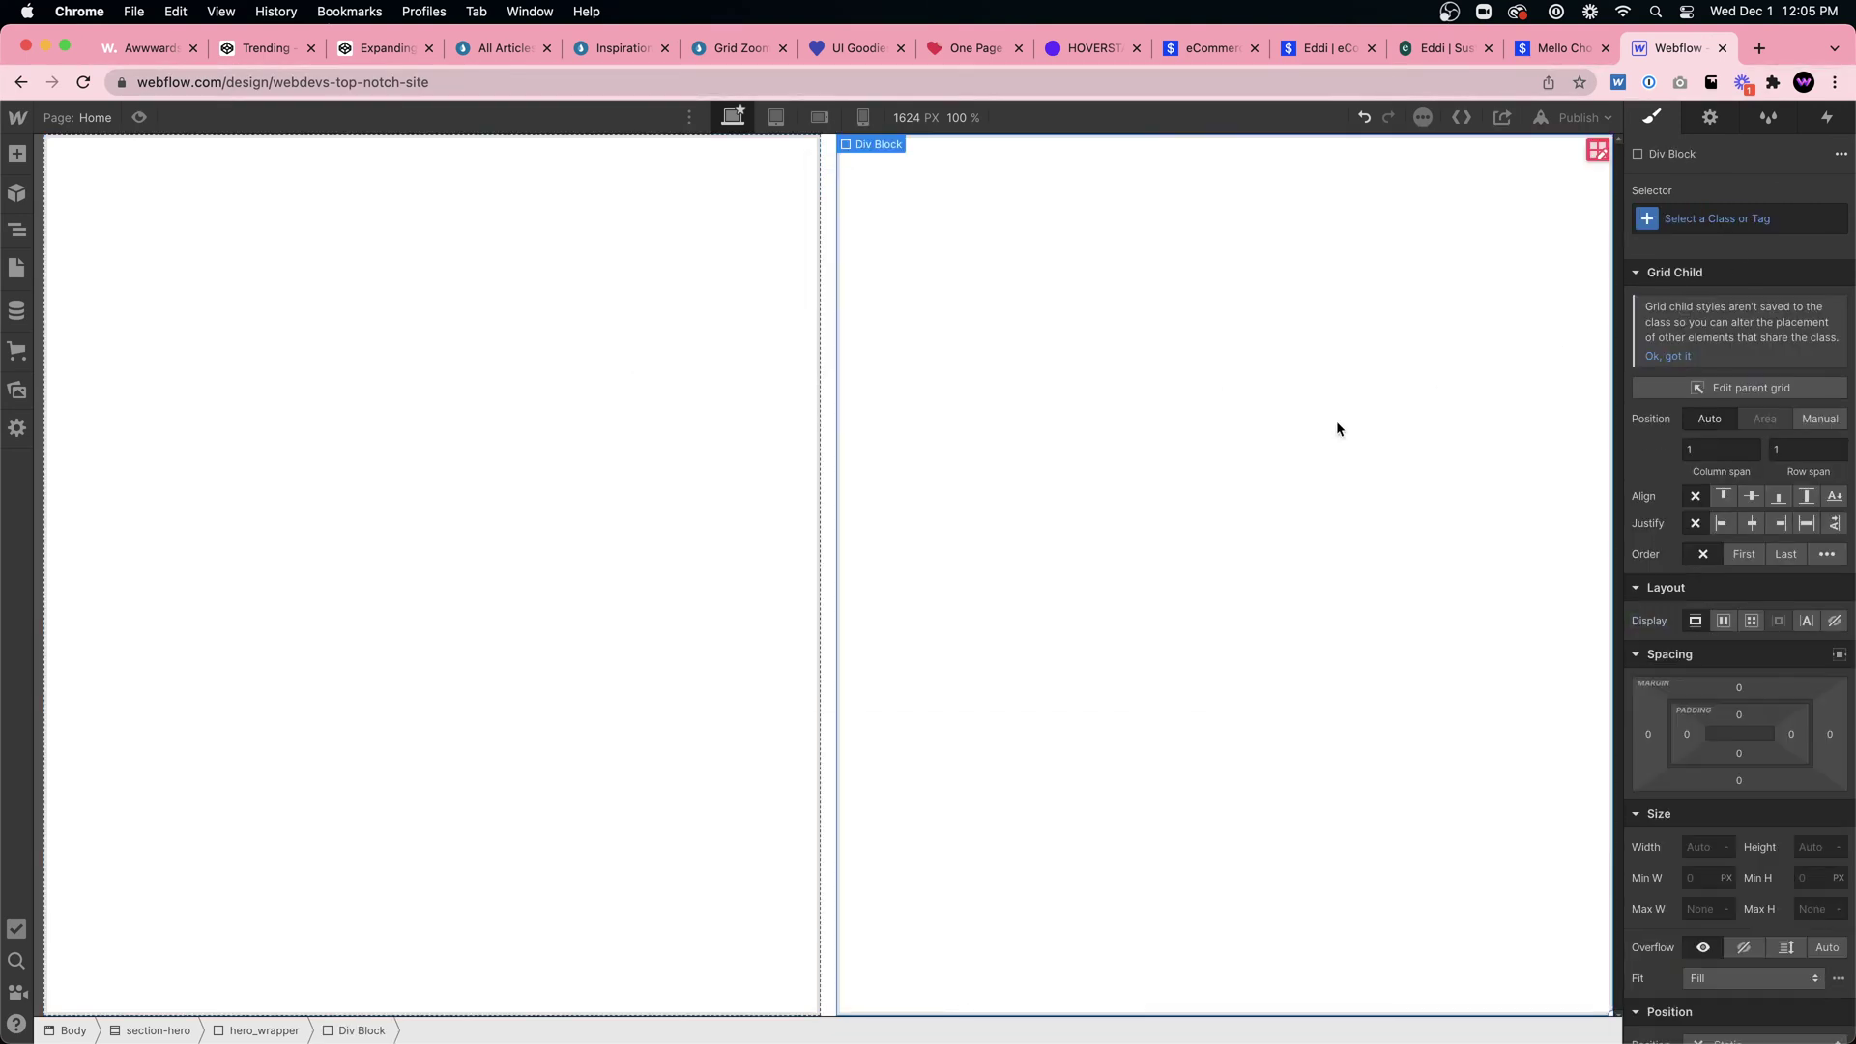
click(1755, 231)
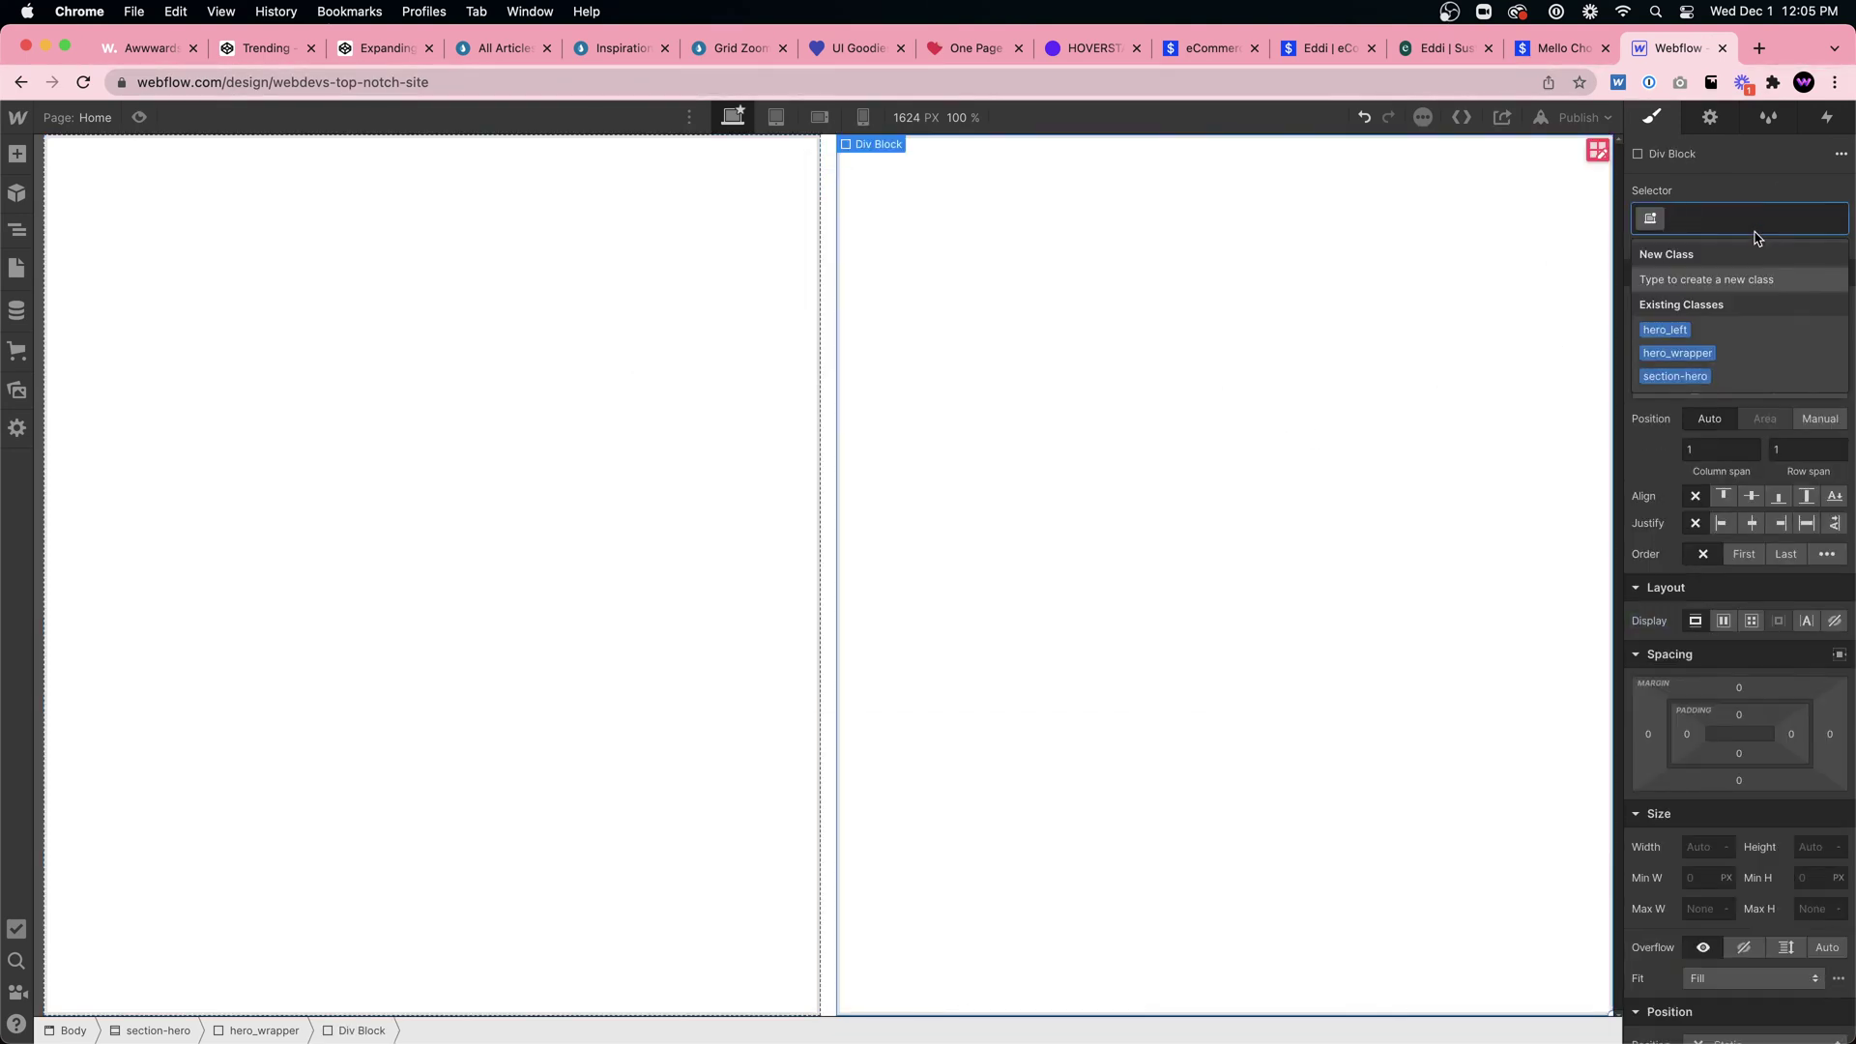
text(hero_right)
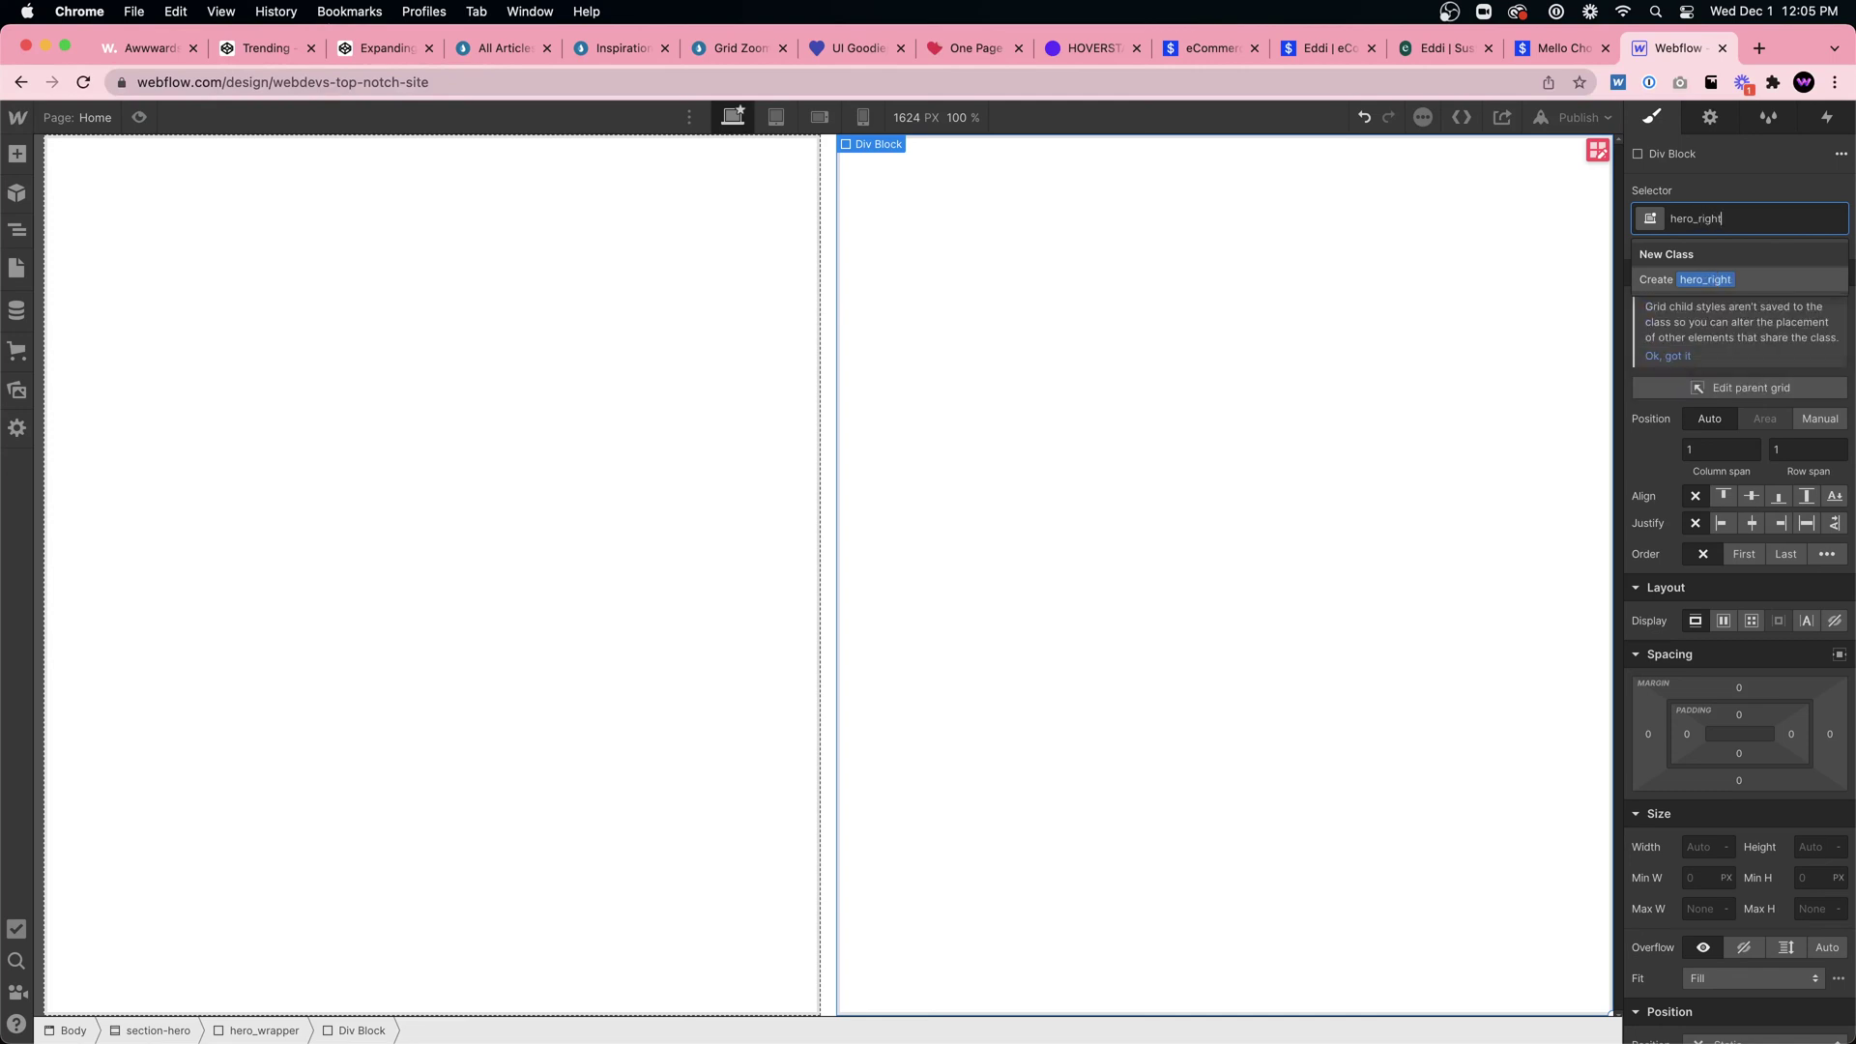
key(Return)
Step: Set hero_left to a horizontal Flex layout with its children aligned and justified to the center
click(706, 390)
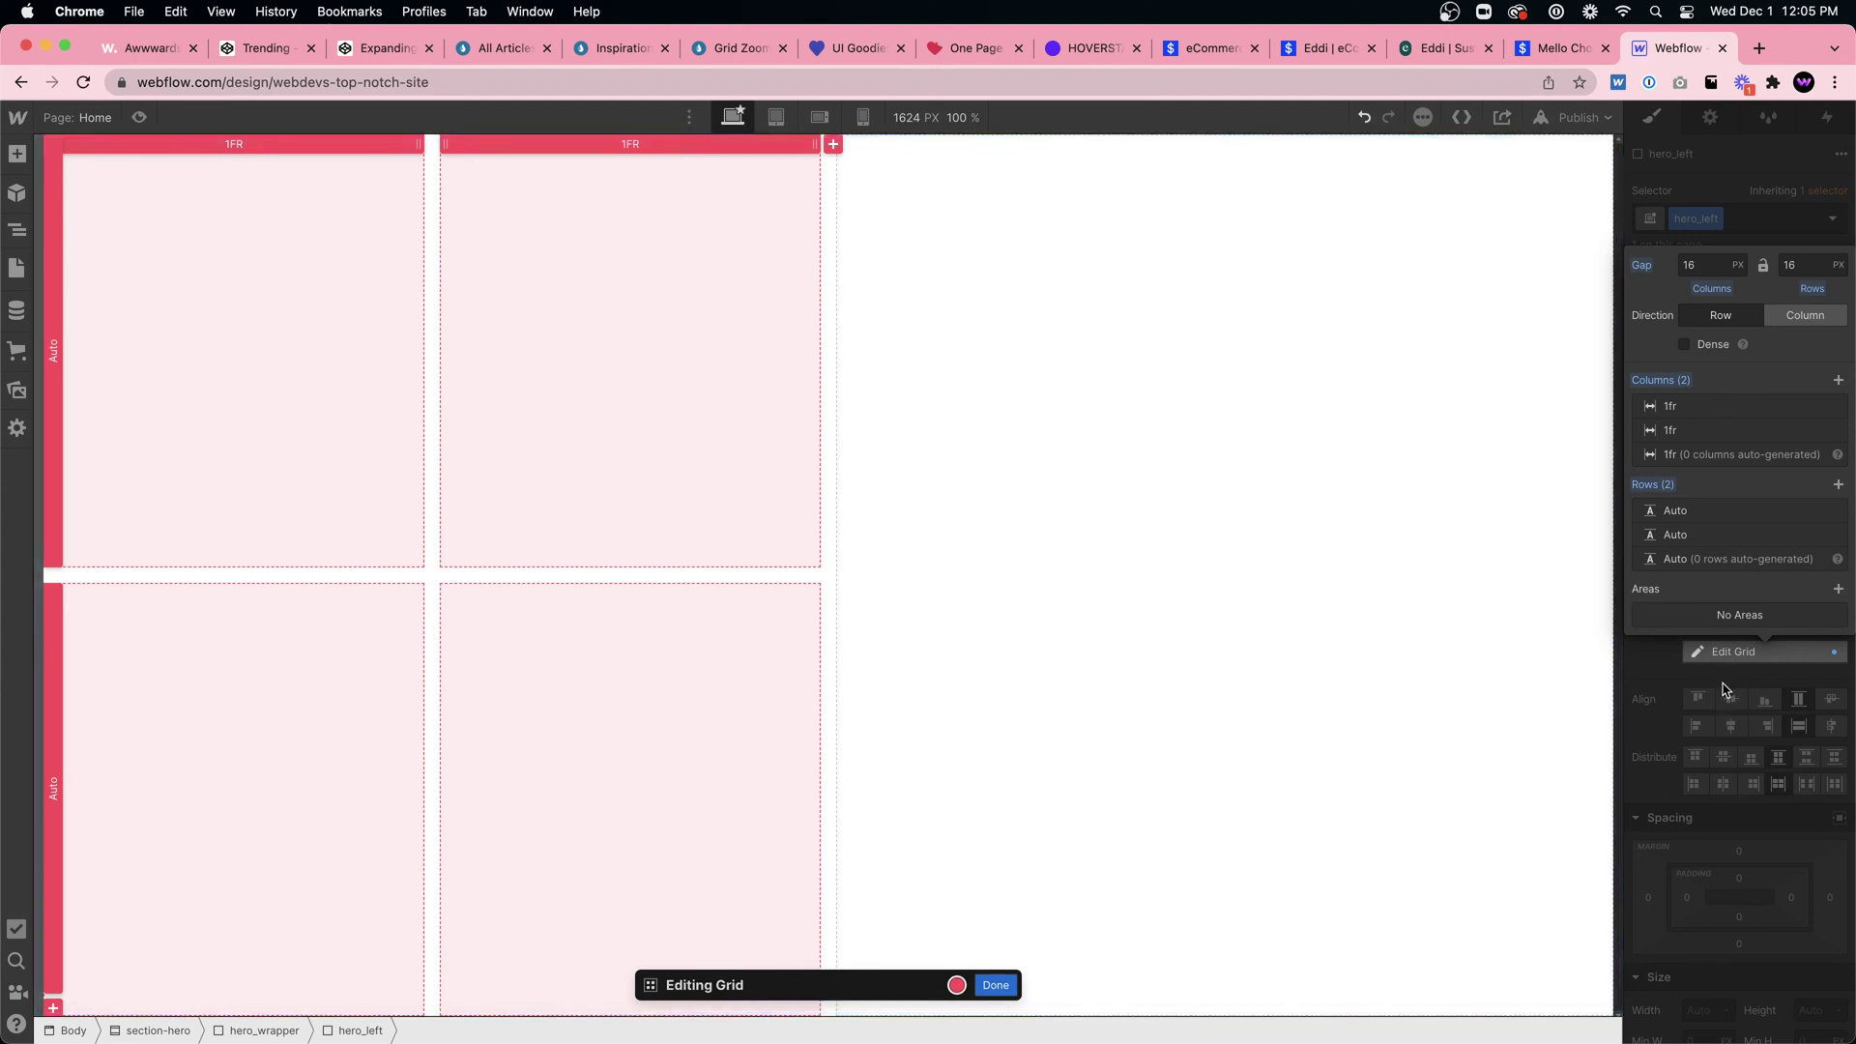
key(super+z)
click(1725, 621)
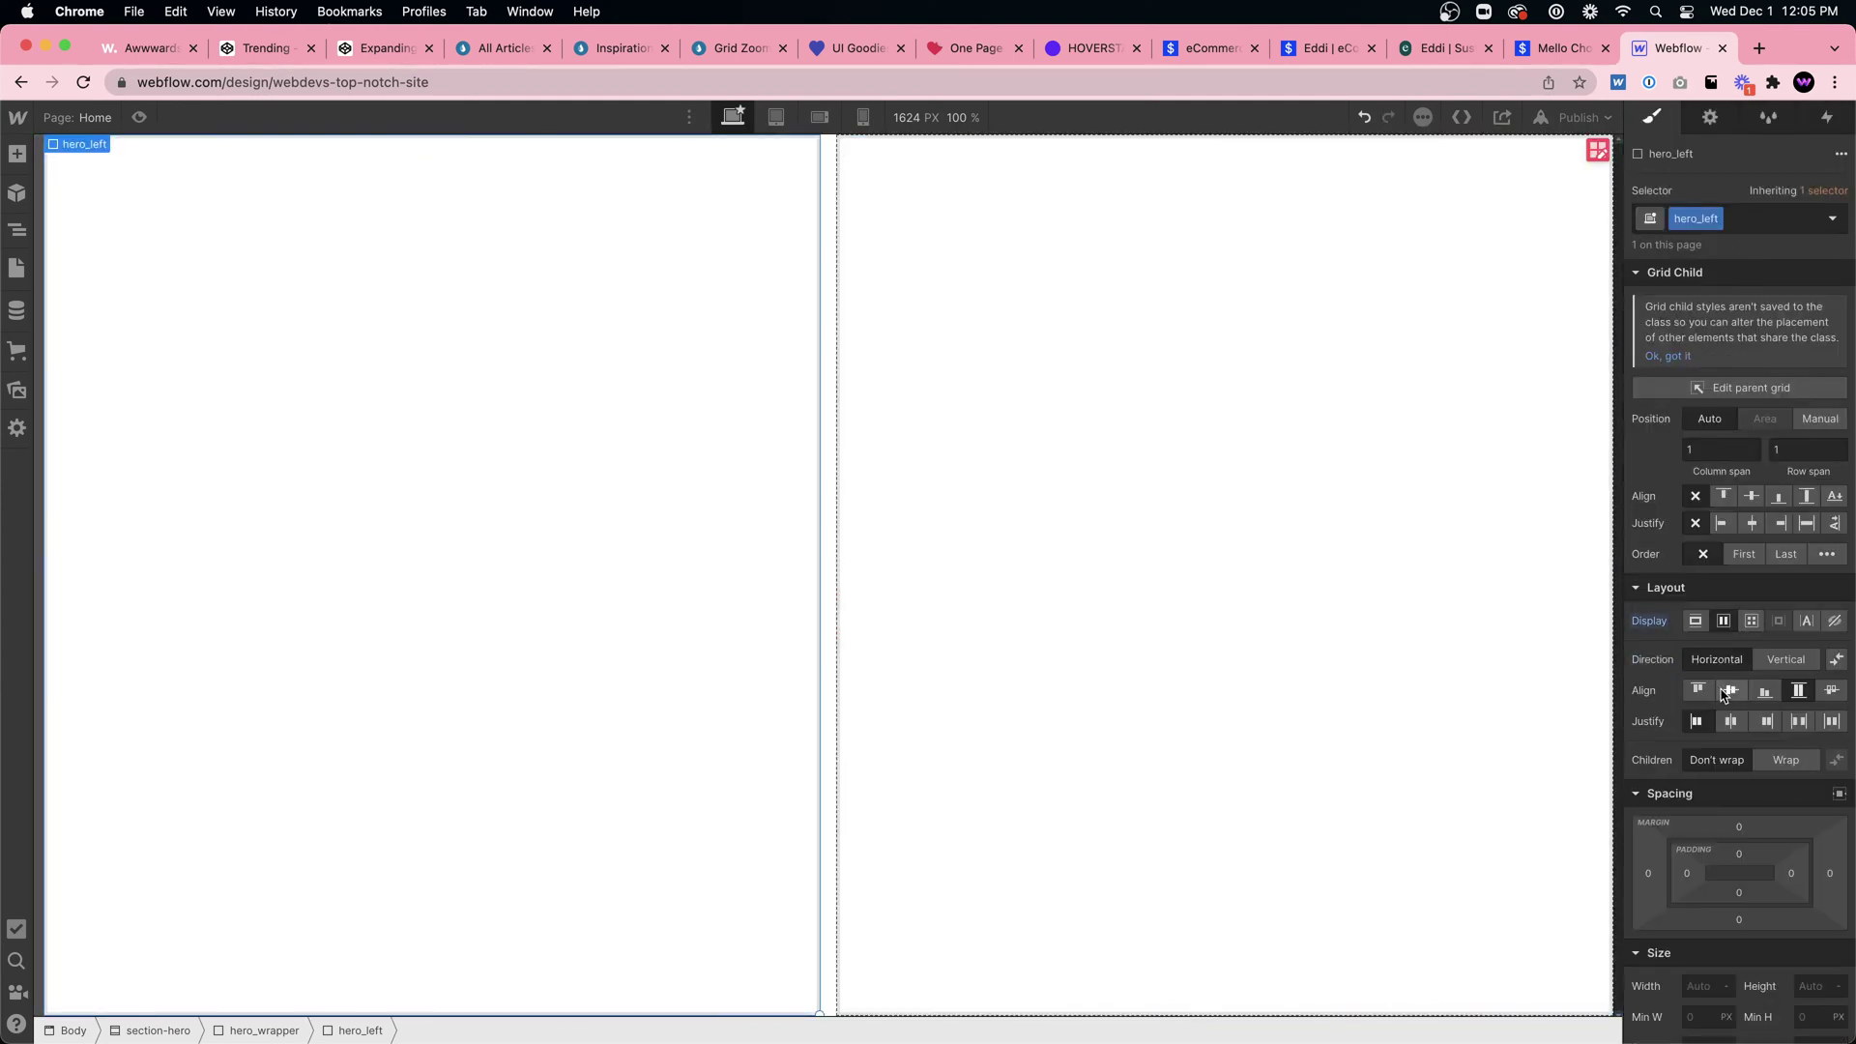
Step: Open the project's Fonts settings and choose Playfair Display from the Google Fonts list
click(18, 121)
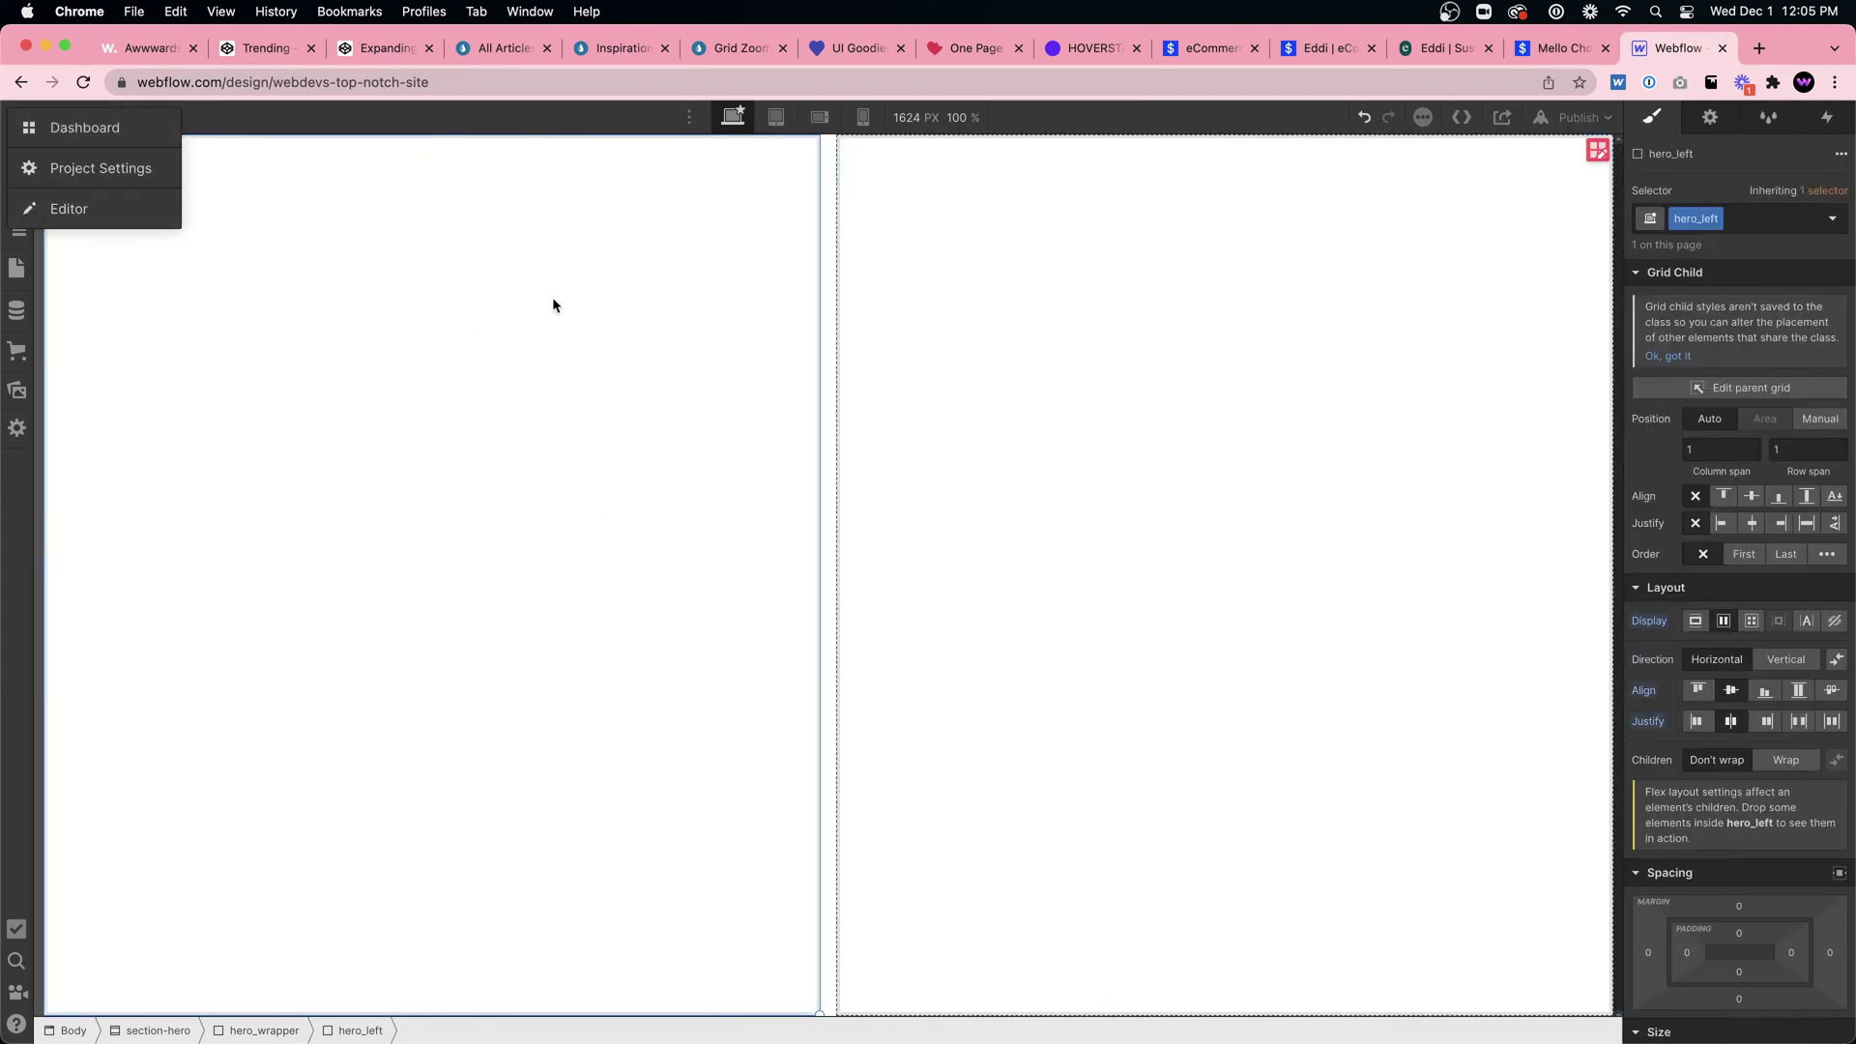
click(100, 169)
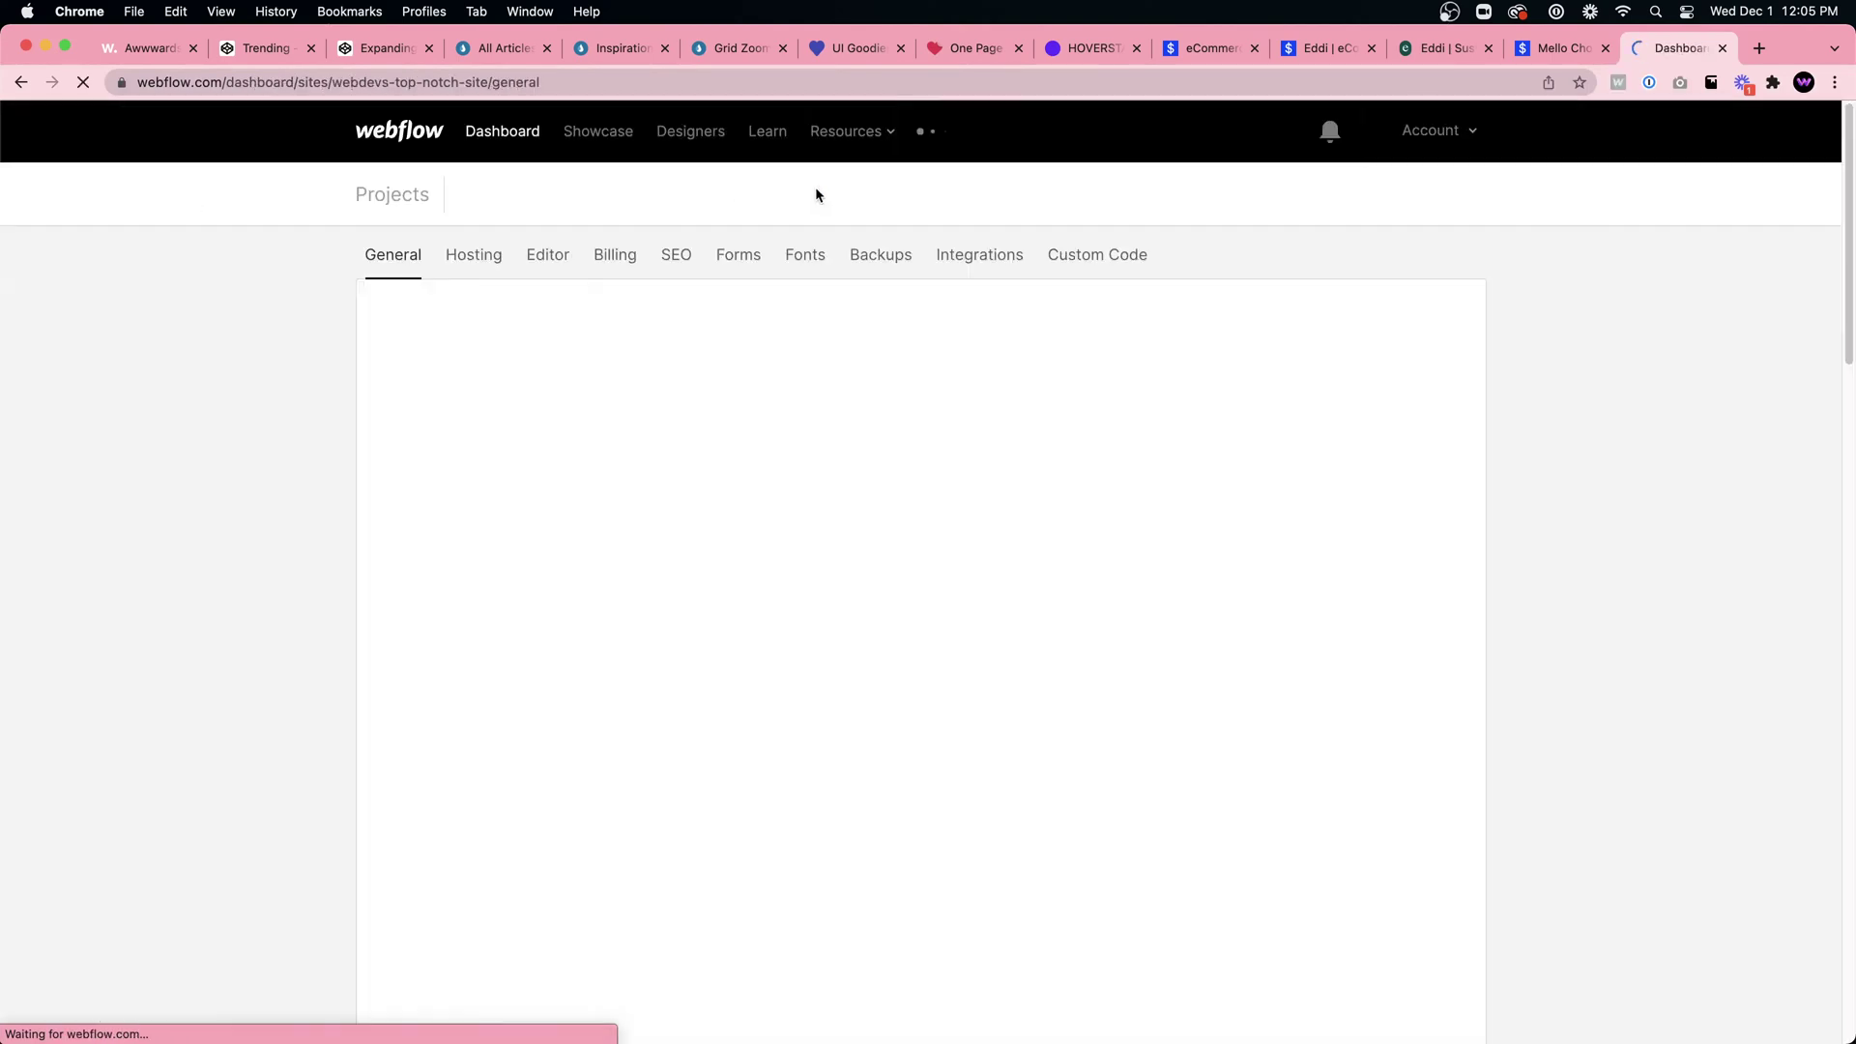
click(806, 255)
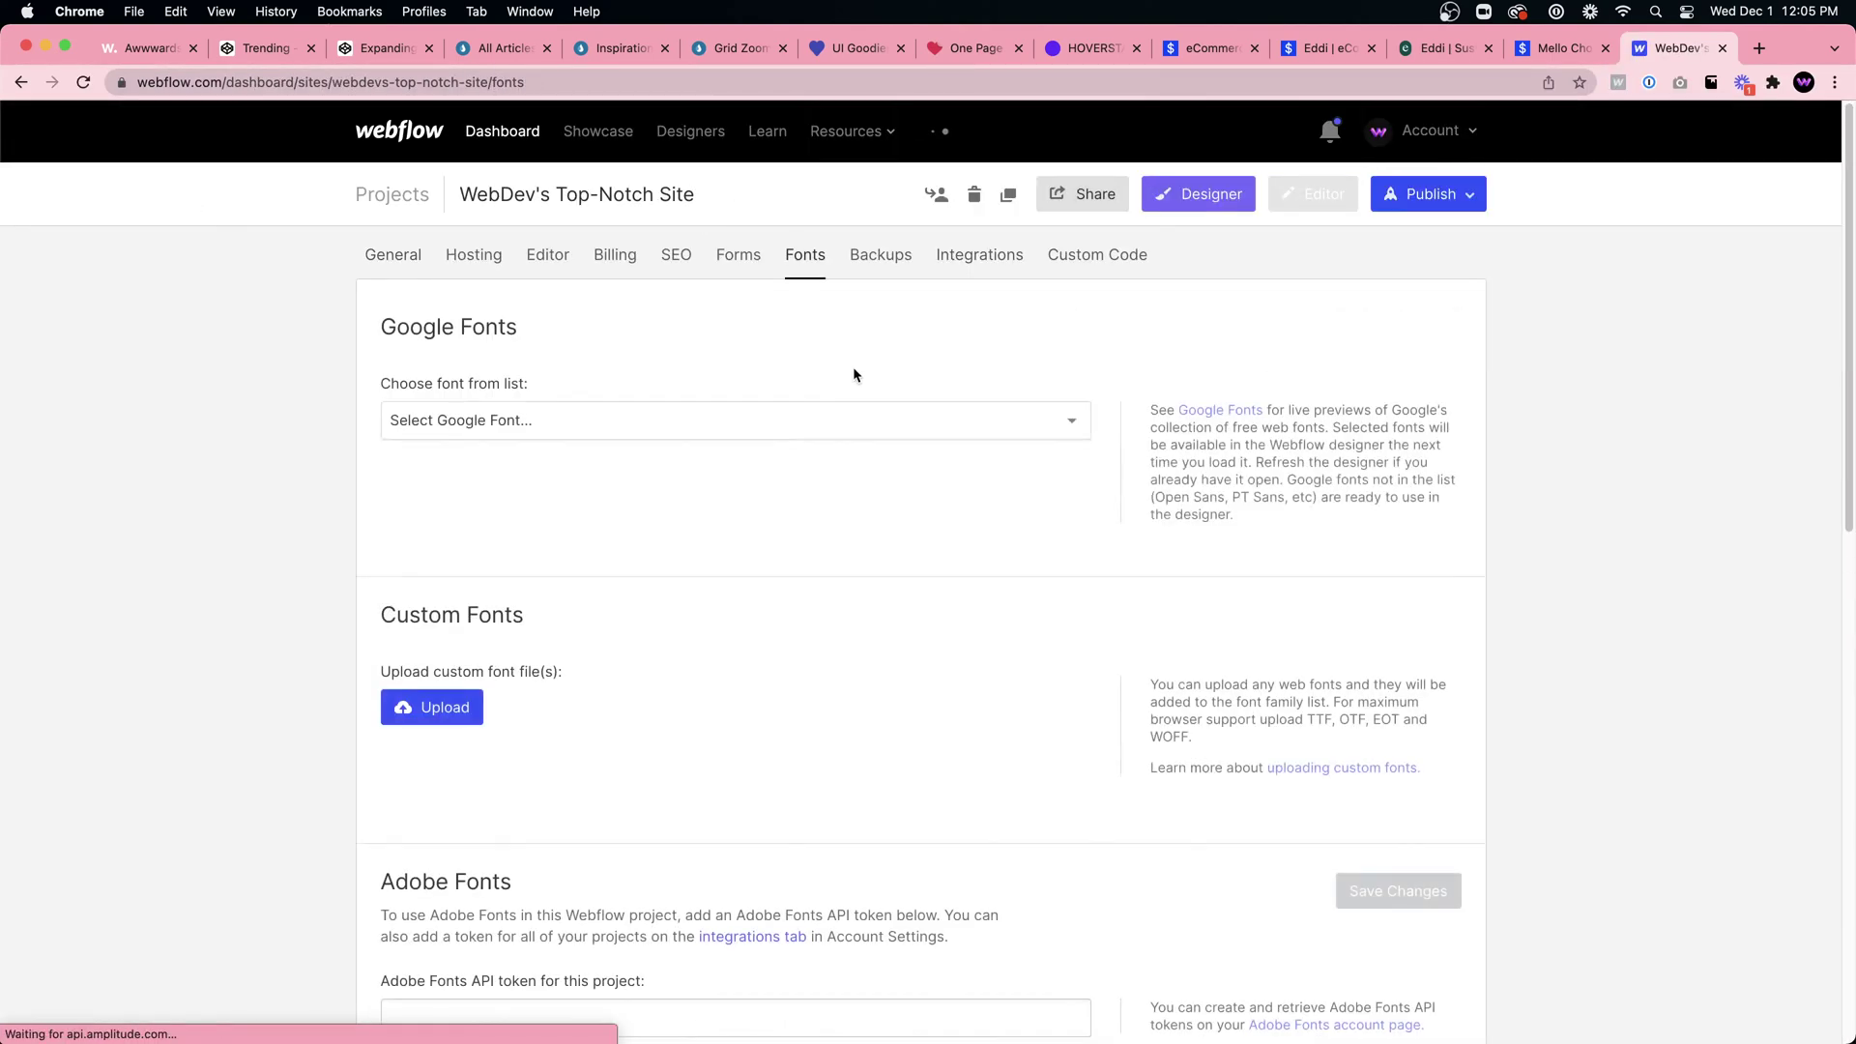
click(687, 422)
text(playf)
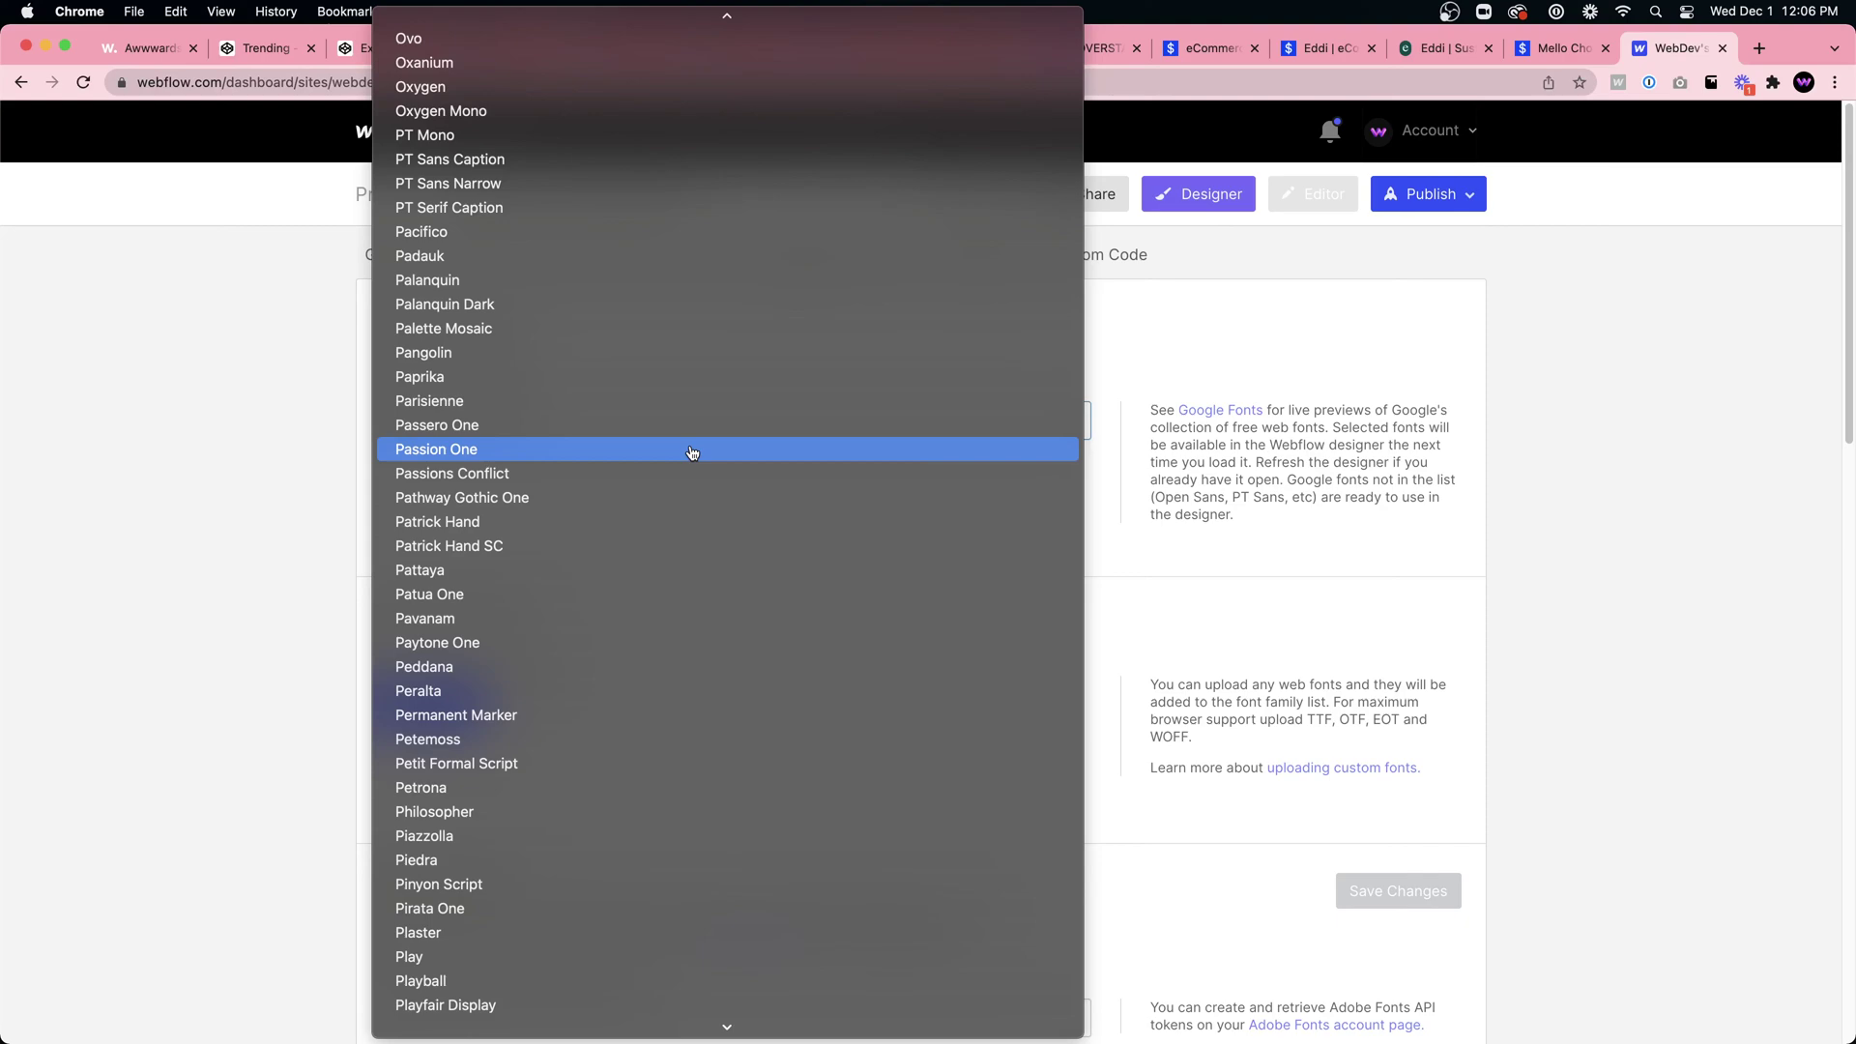
click(519, 1011)
Step: Add Playfair Display with the additional variants 500, 600, 700, 800 and 900, and return to the Designer
click(413, 519)
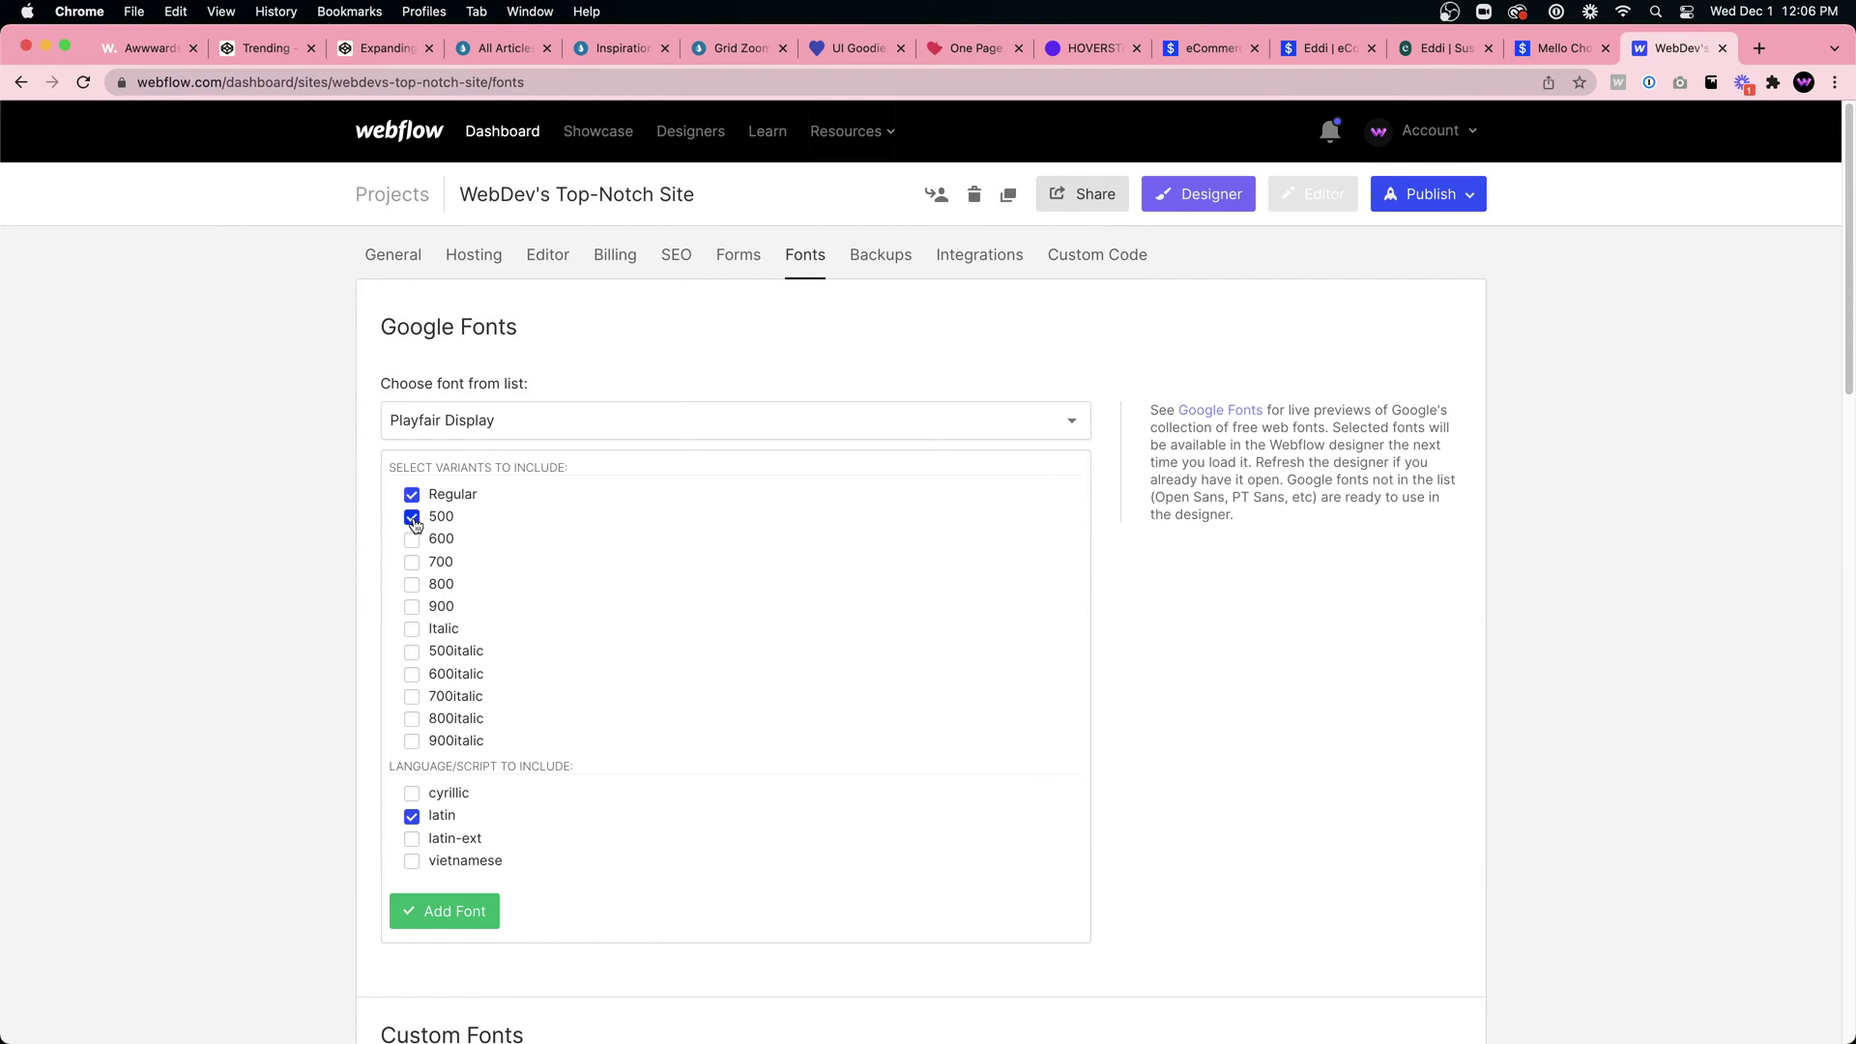
click(412, 540)
click(412, 562)
click(412, 585)
click(412, 607)
click(447, 910)
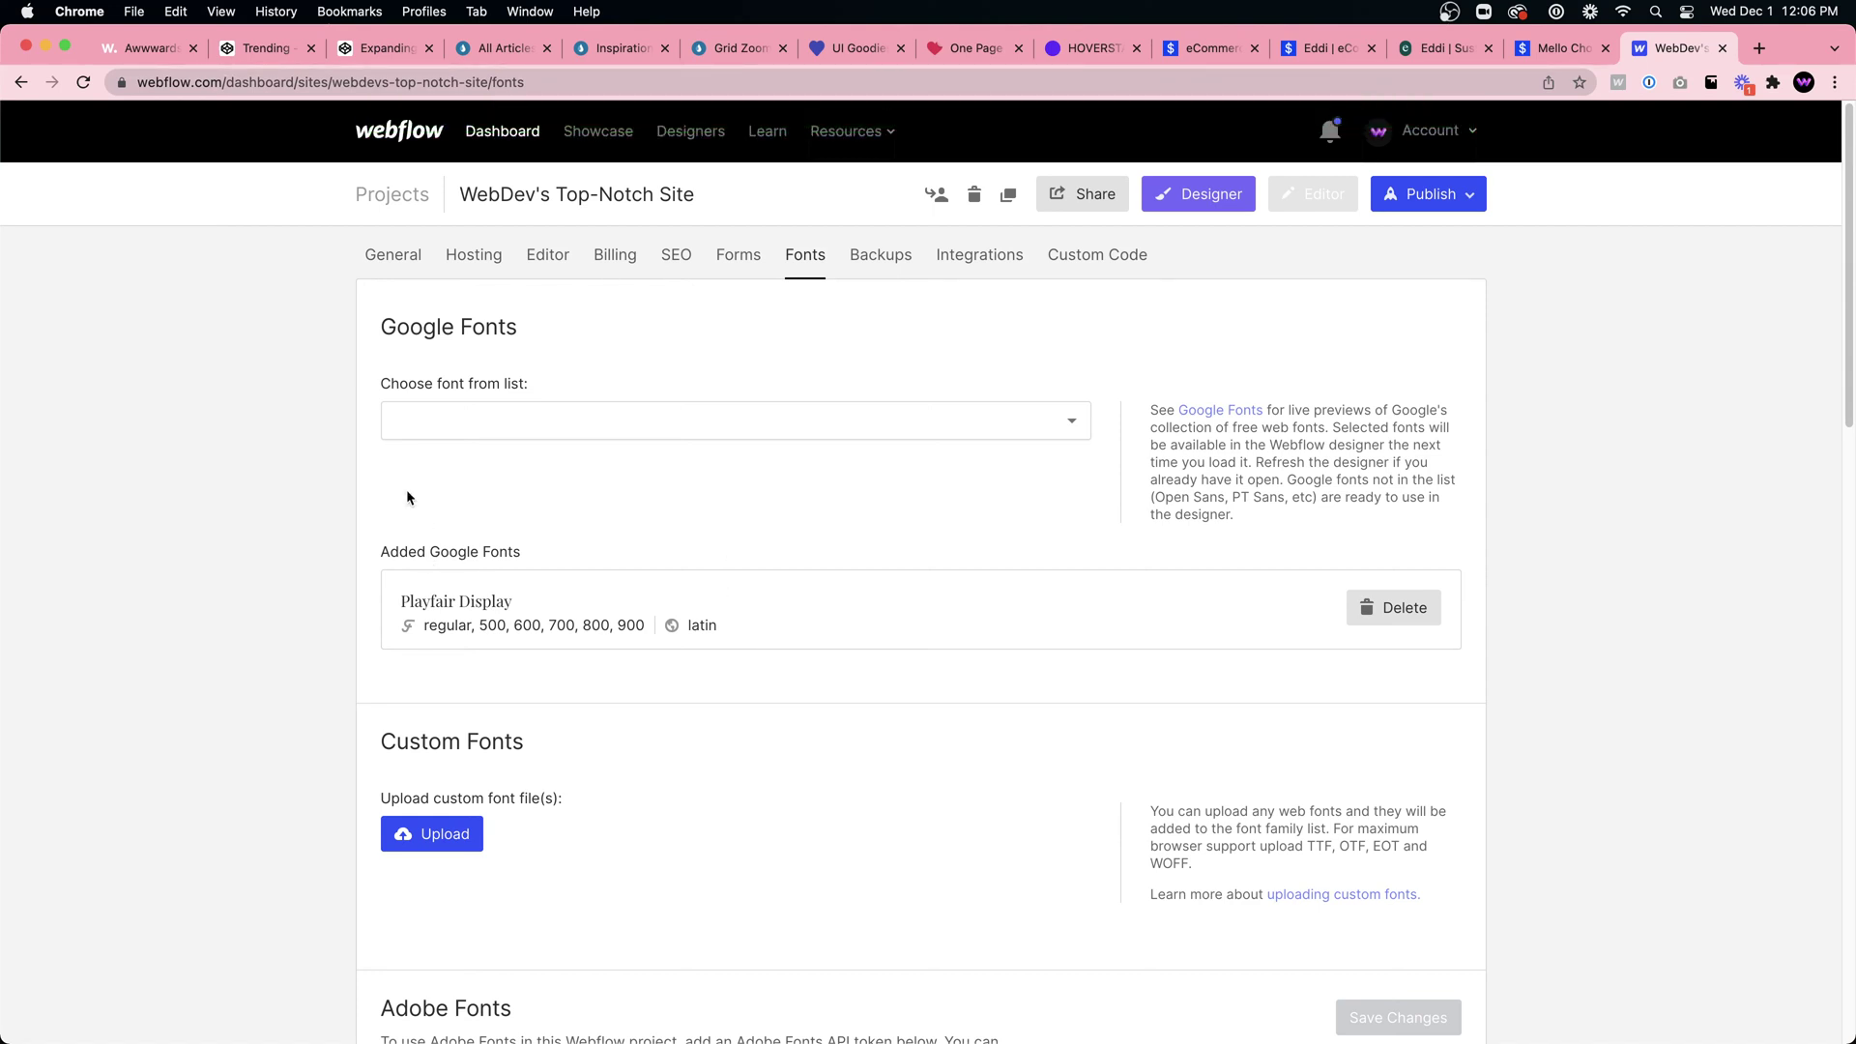
click(1204, 196)
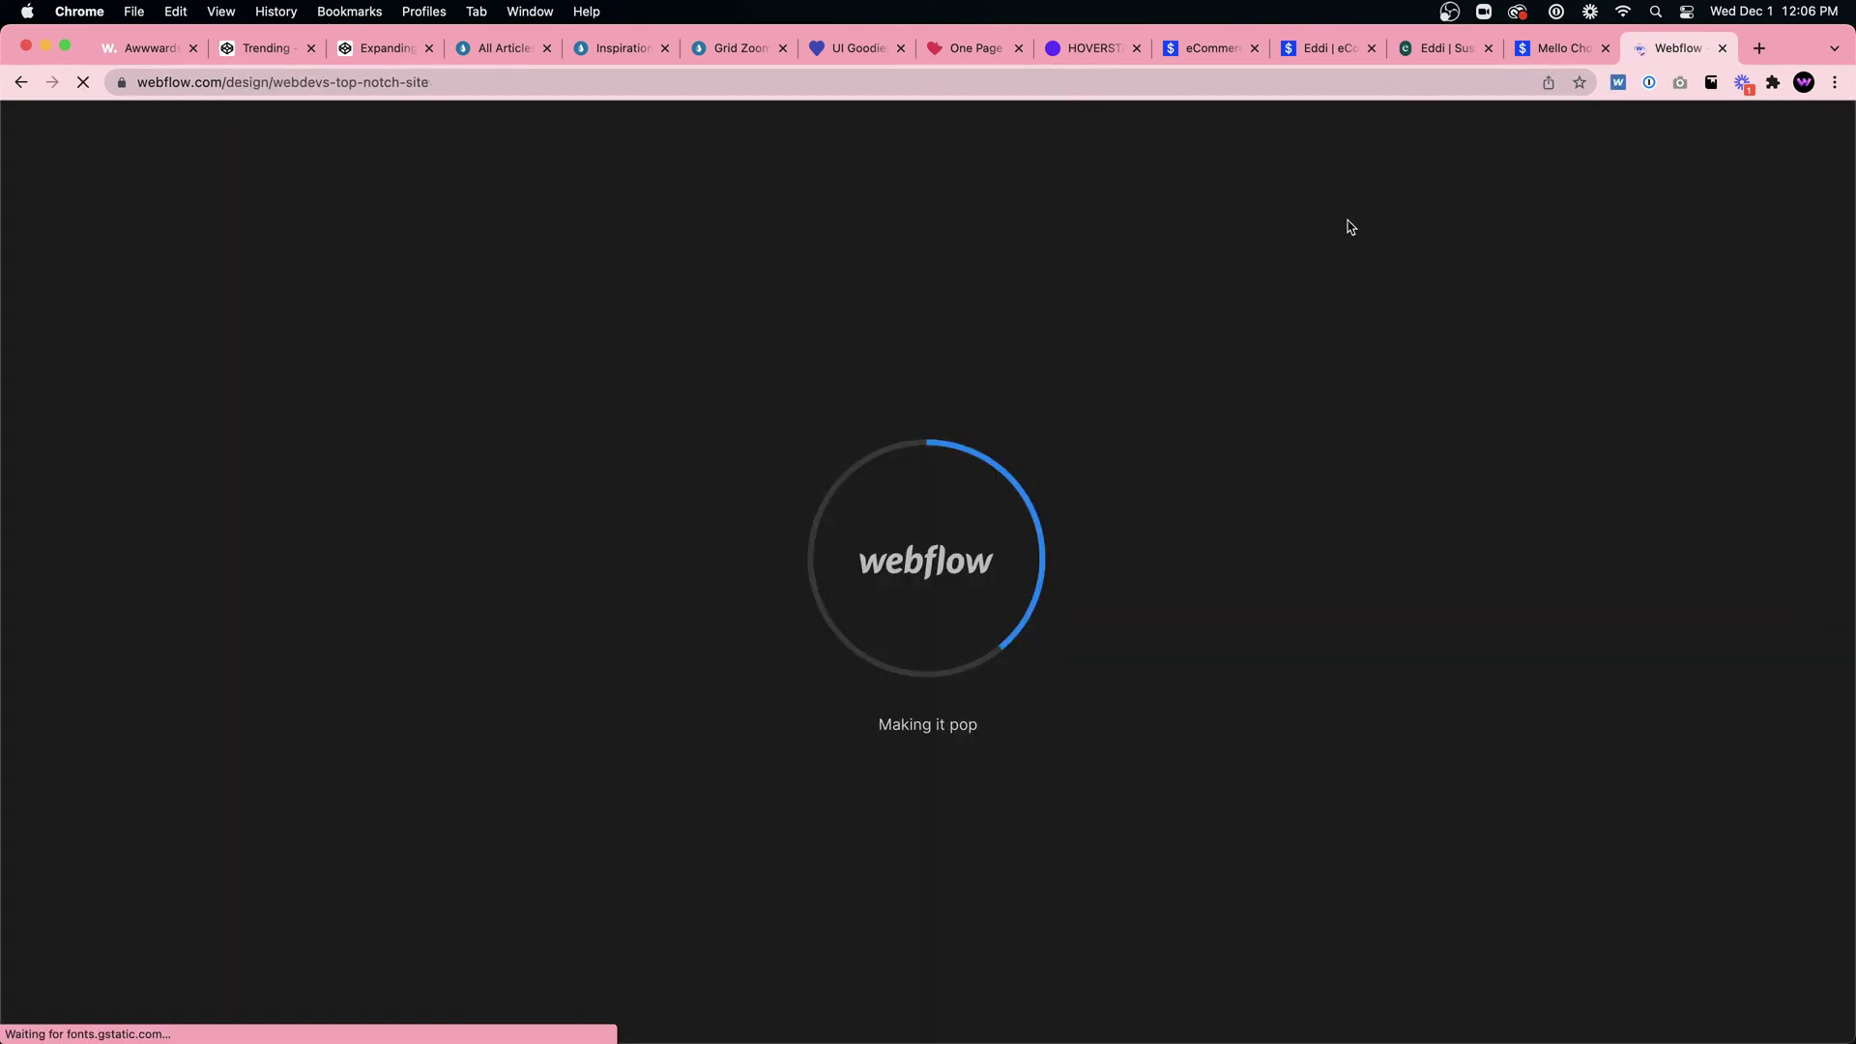
Step: Open the Webflow dashboard in a new browser tab and open the WebDev's Marvelous Site project from it
key(super+t)
text(we)
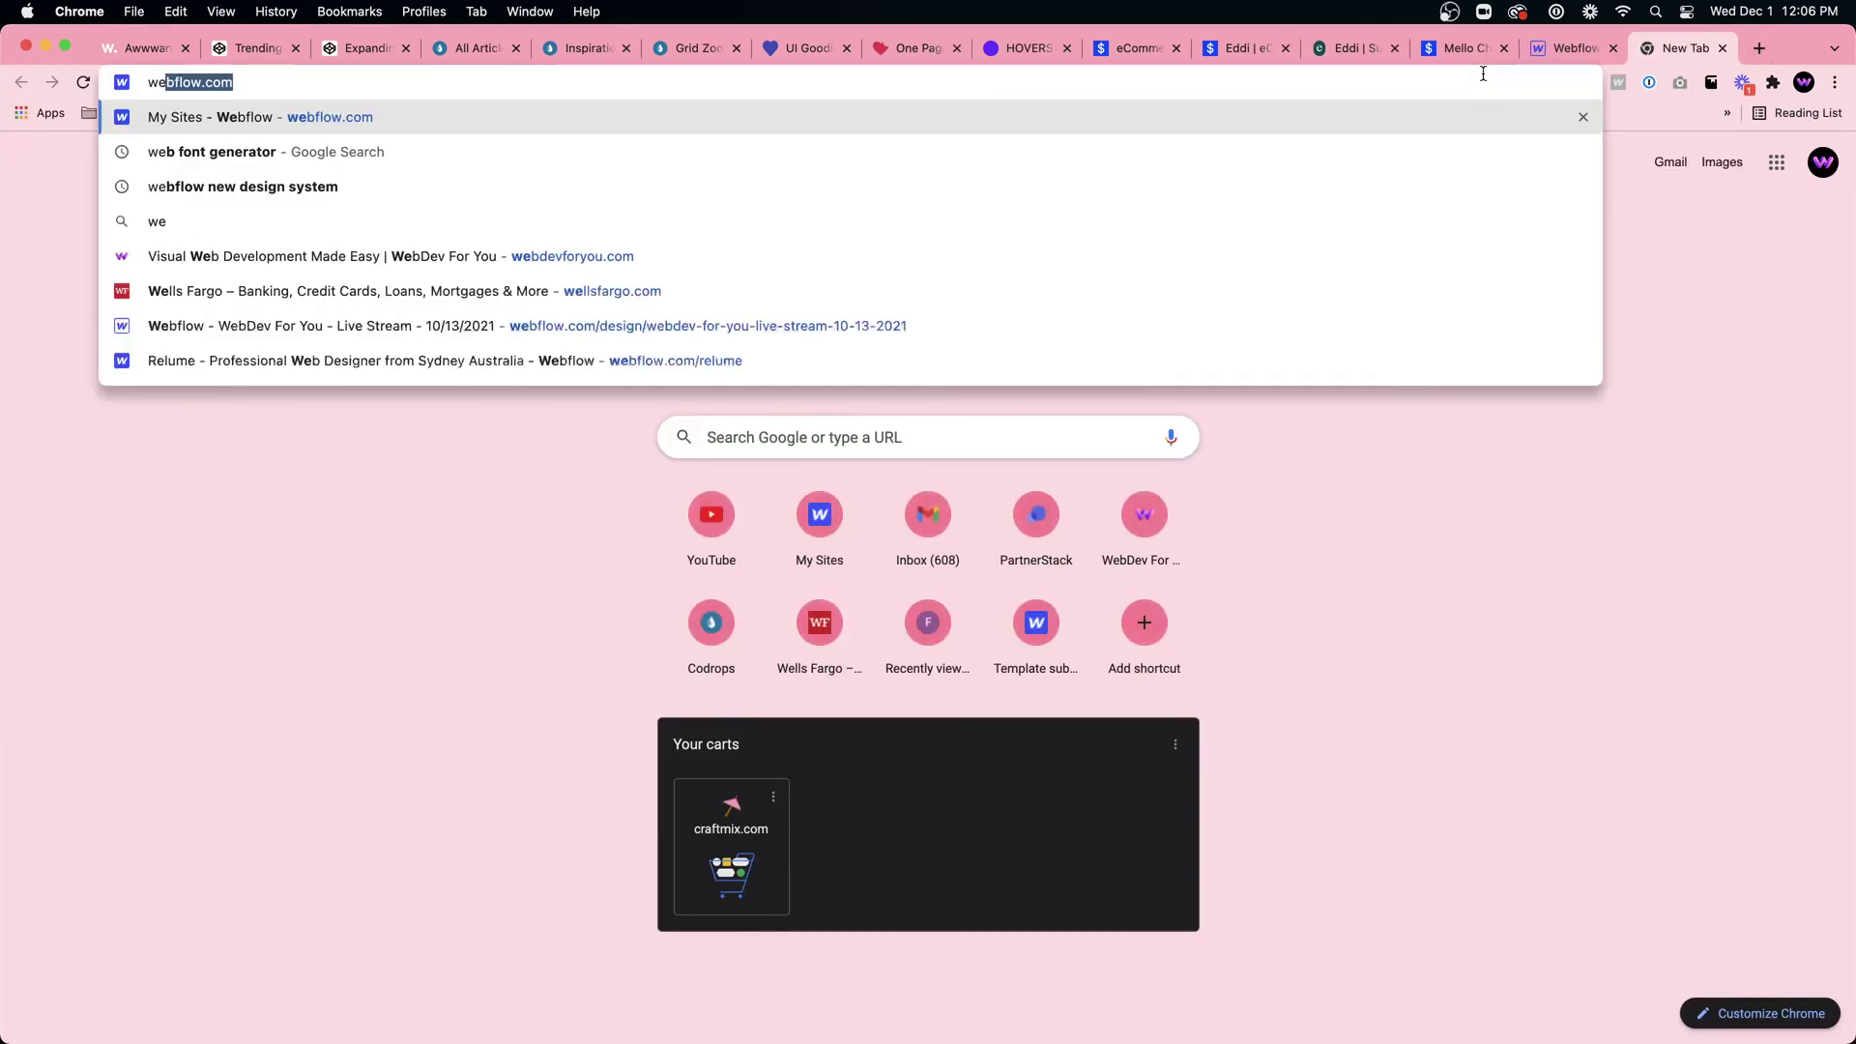
key(Return)
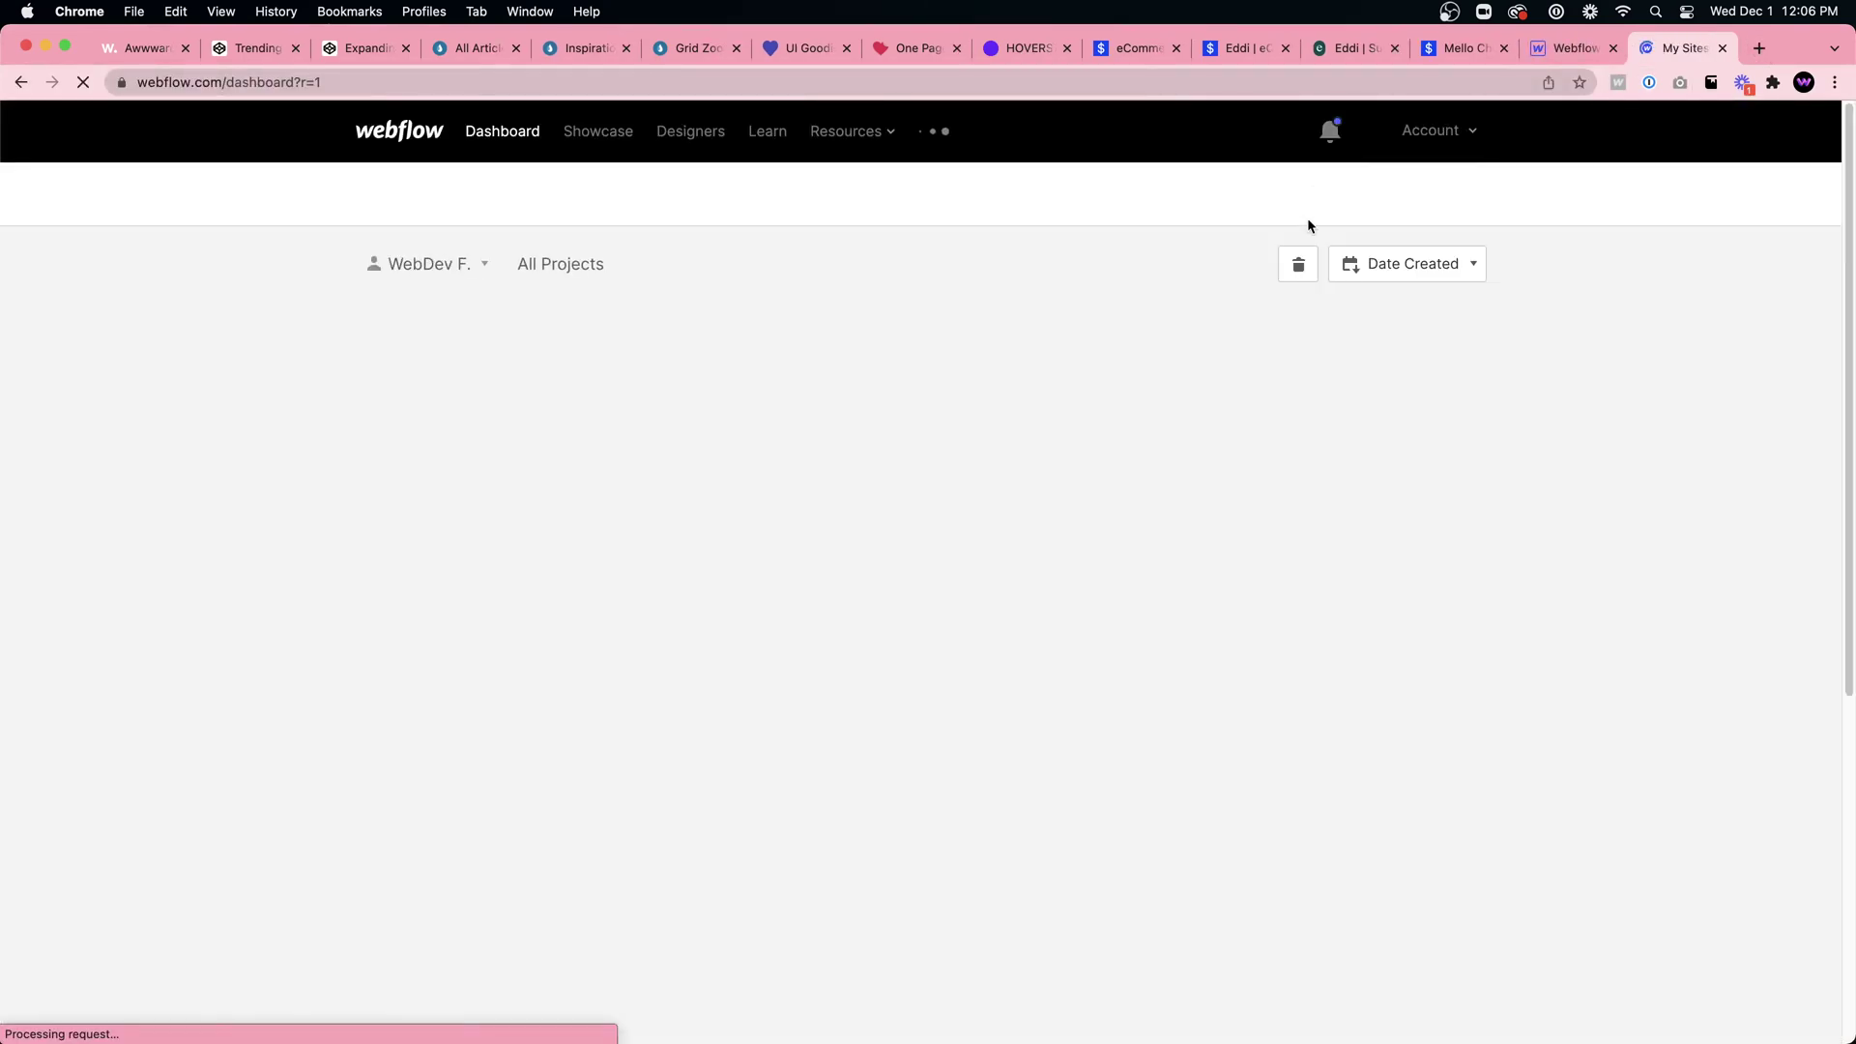
scroll(1131, 483, down, 3)
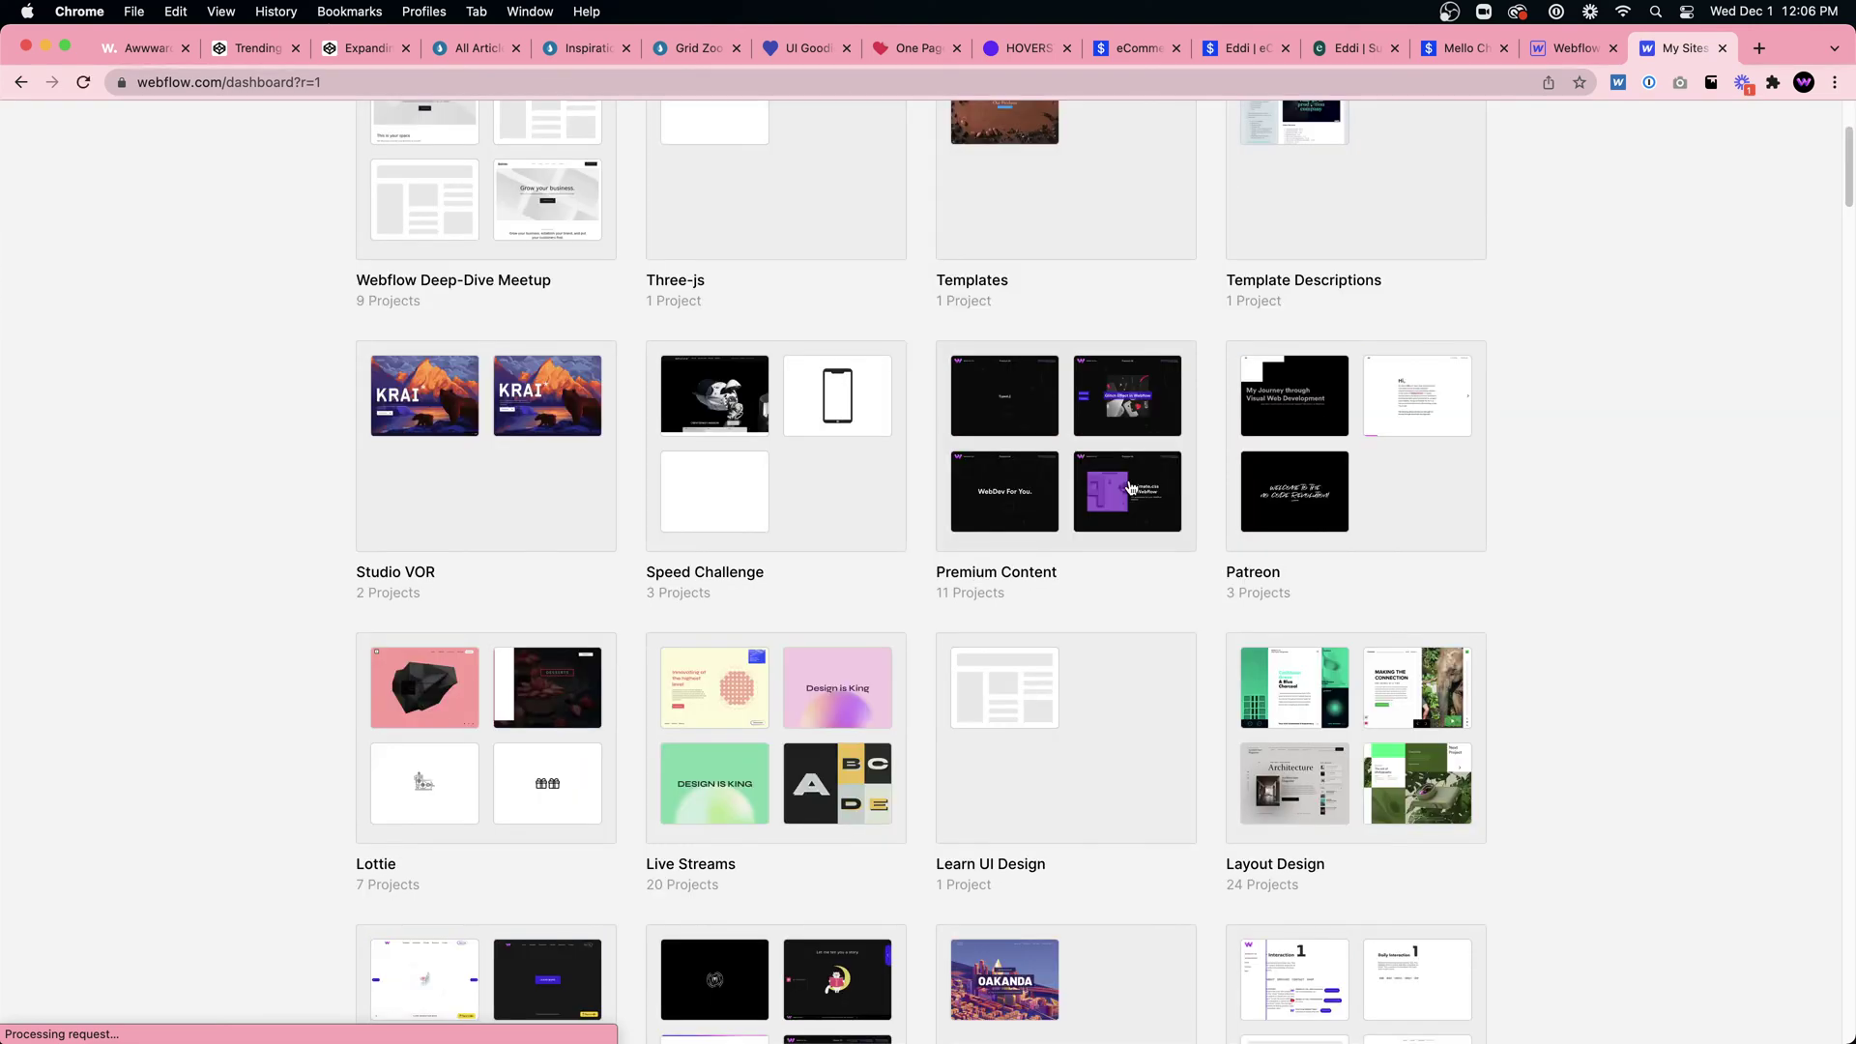
scroll(1131, 488, down, 12)
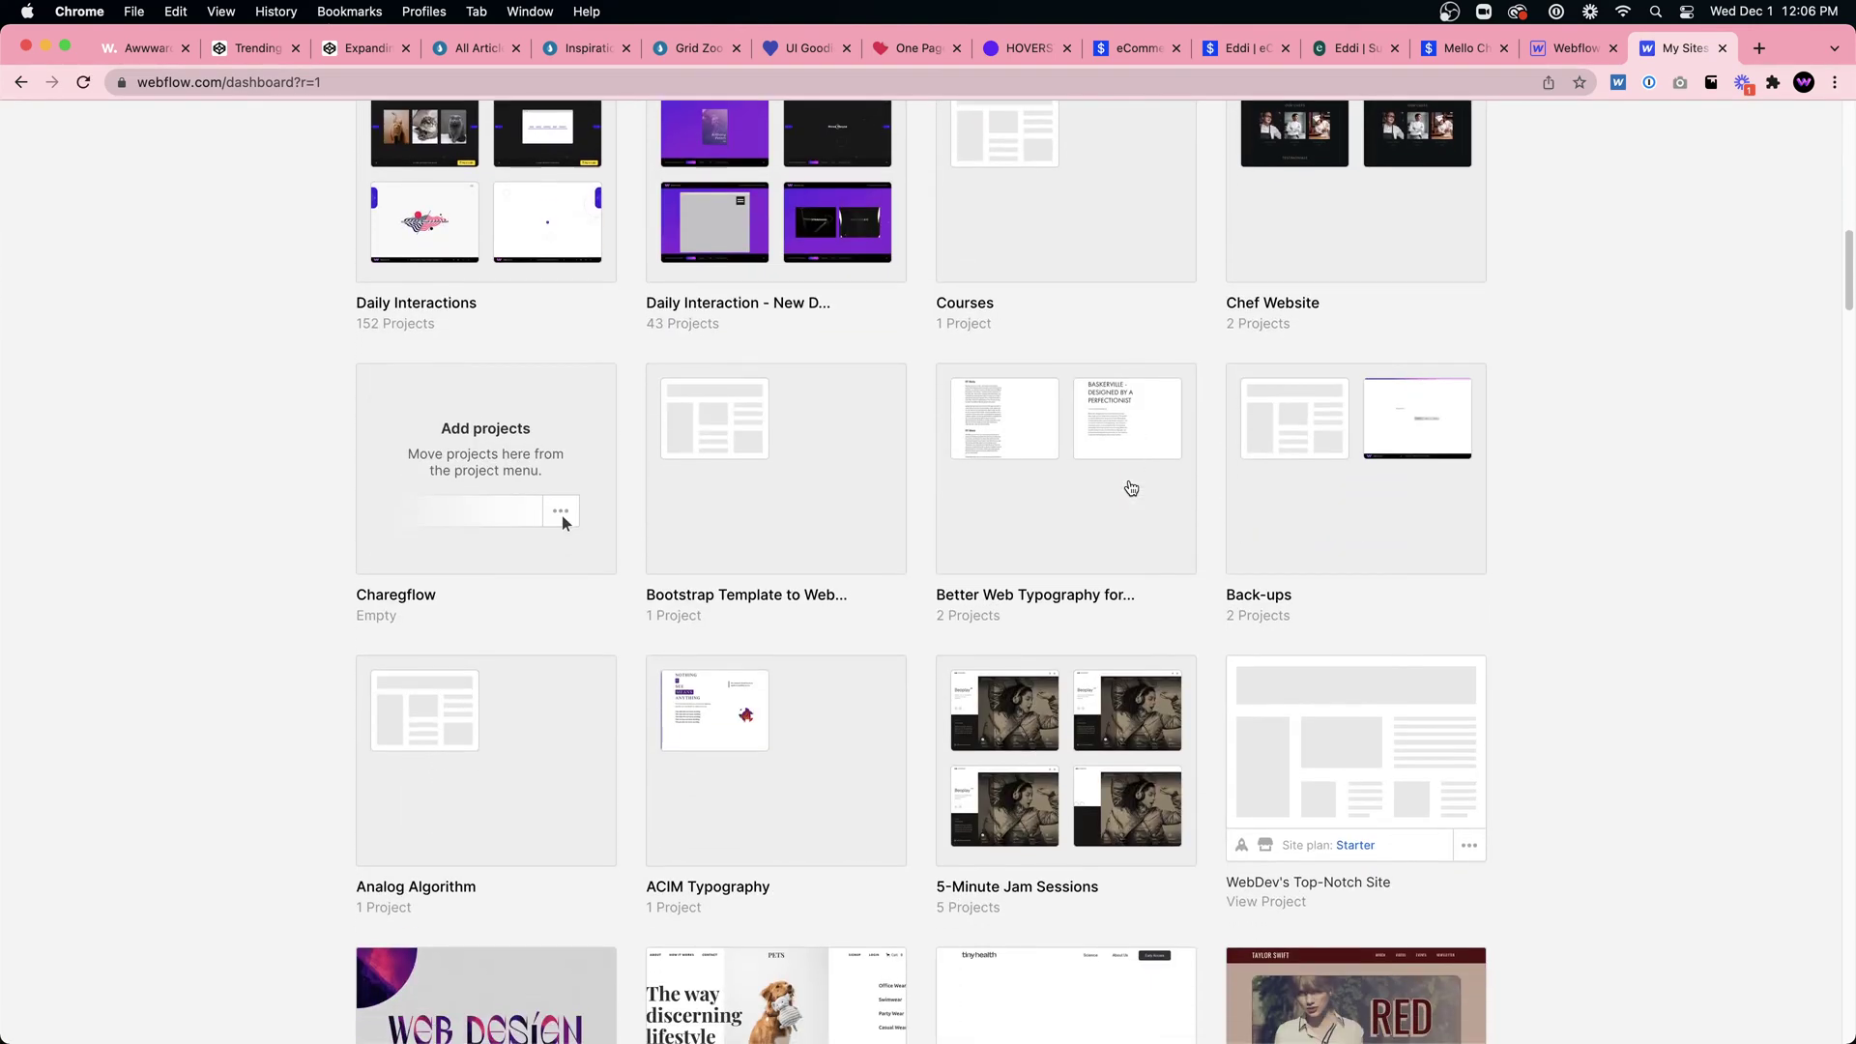
scroll(1131, 487, down, 6)
click(462, 445)
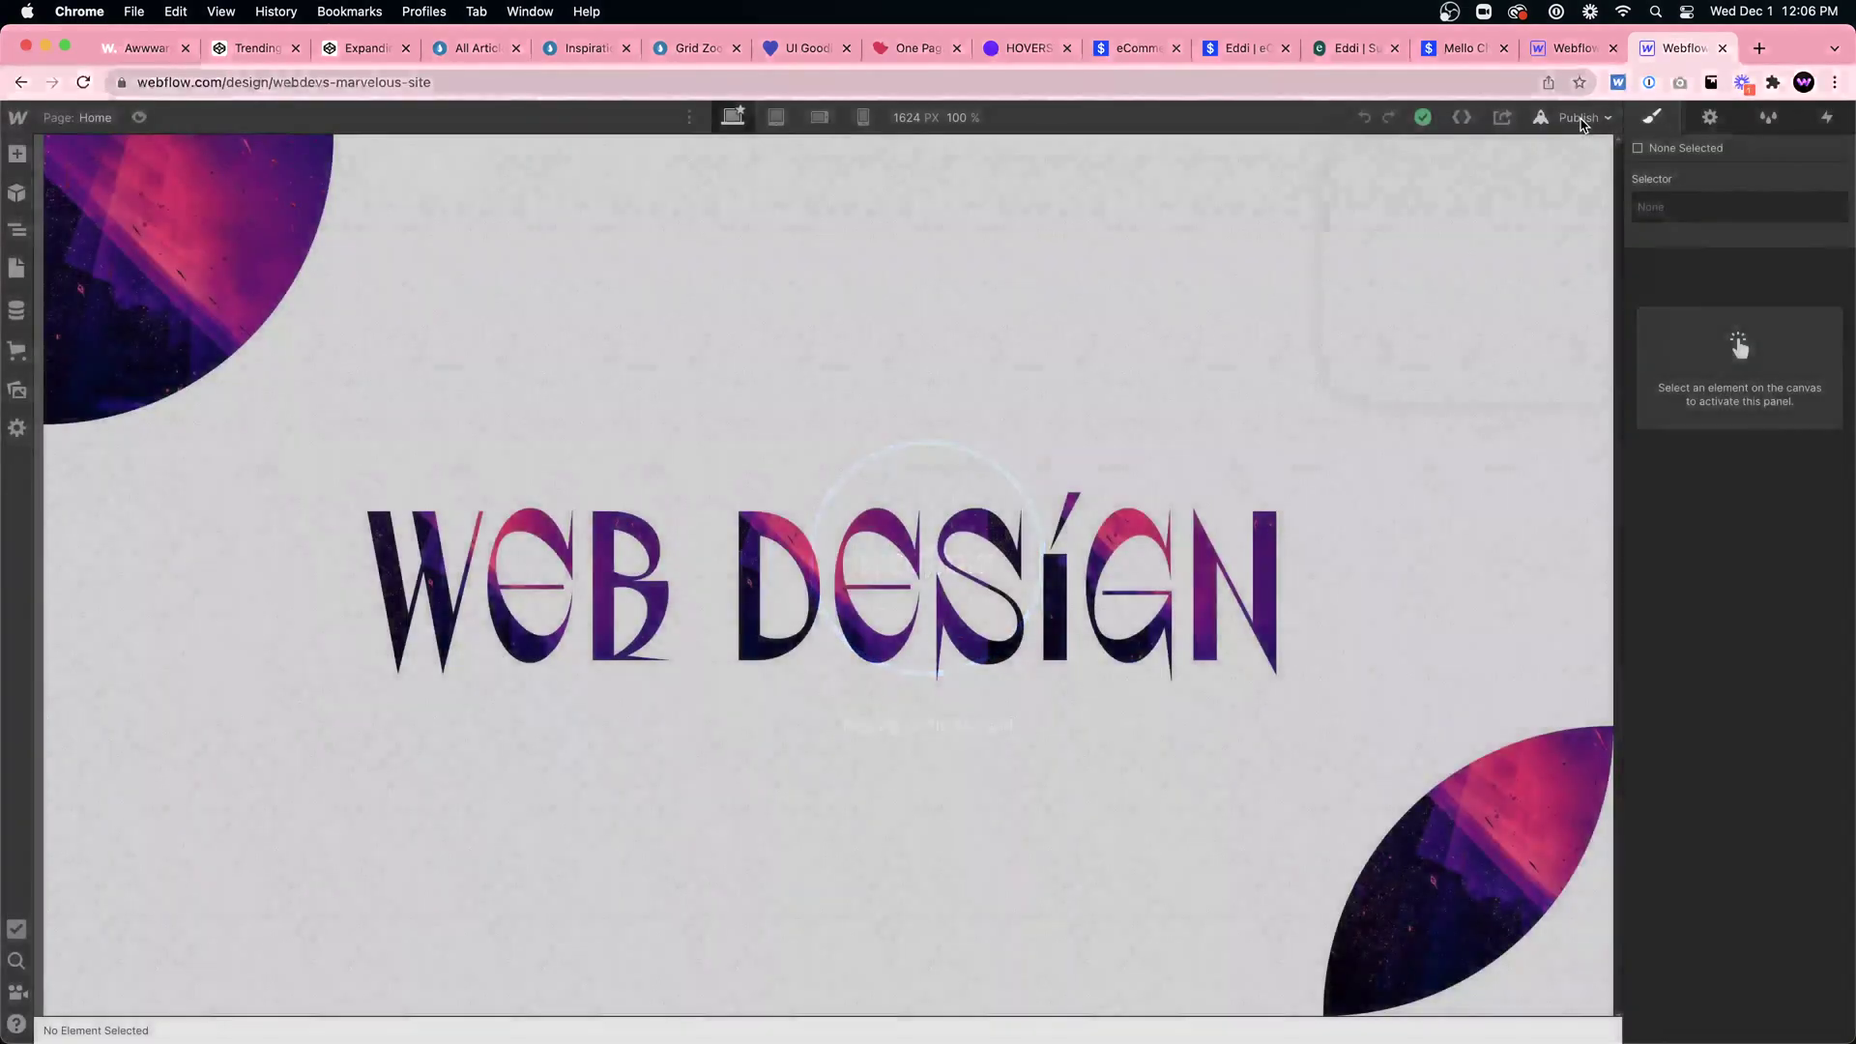
Step: View the published version of WebDev's Marvelous Site at webdevs-marvelous-site.webflow.io and return to its Designer
click(1582, 118)
click(1582, 194)
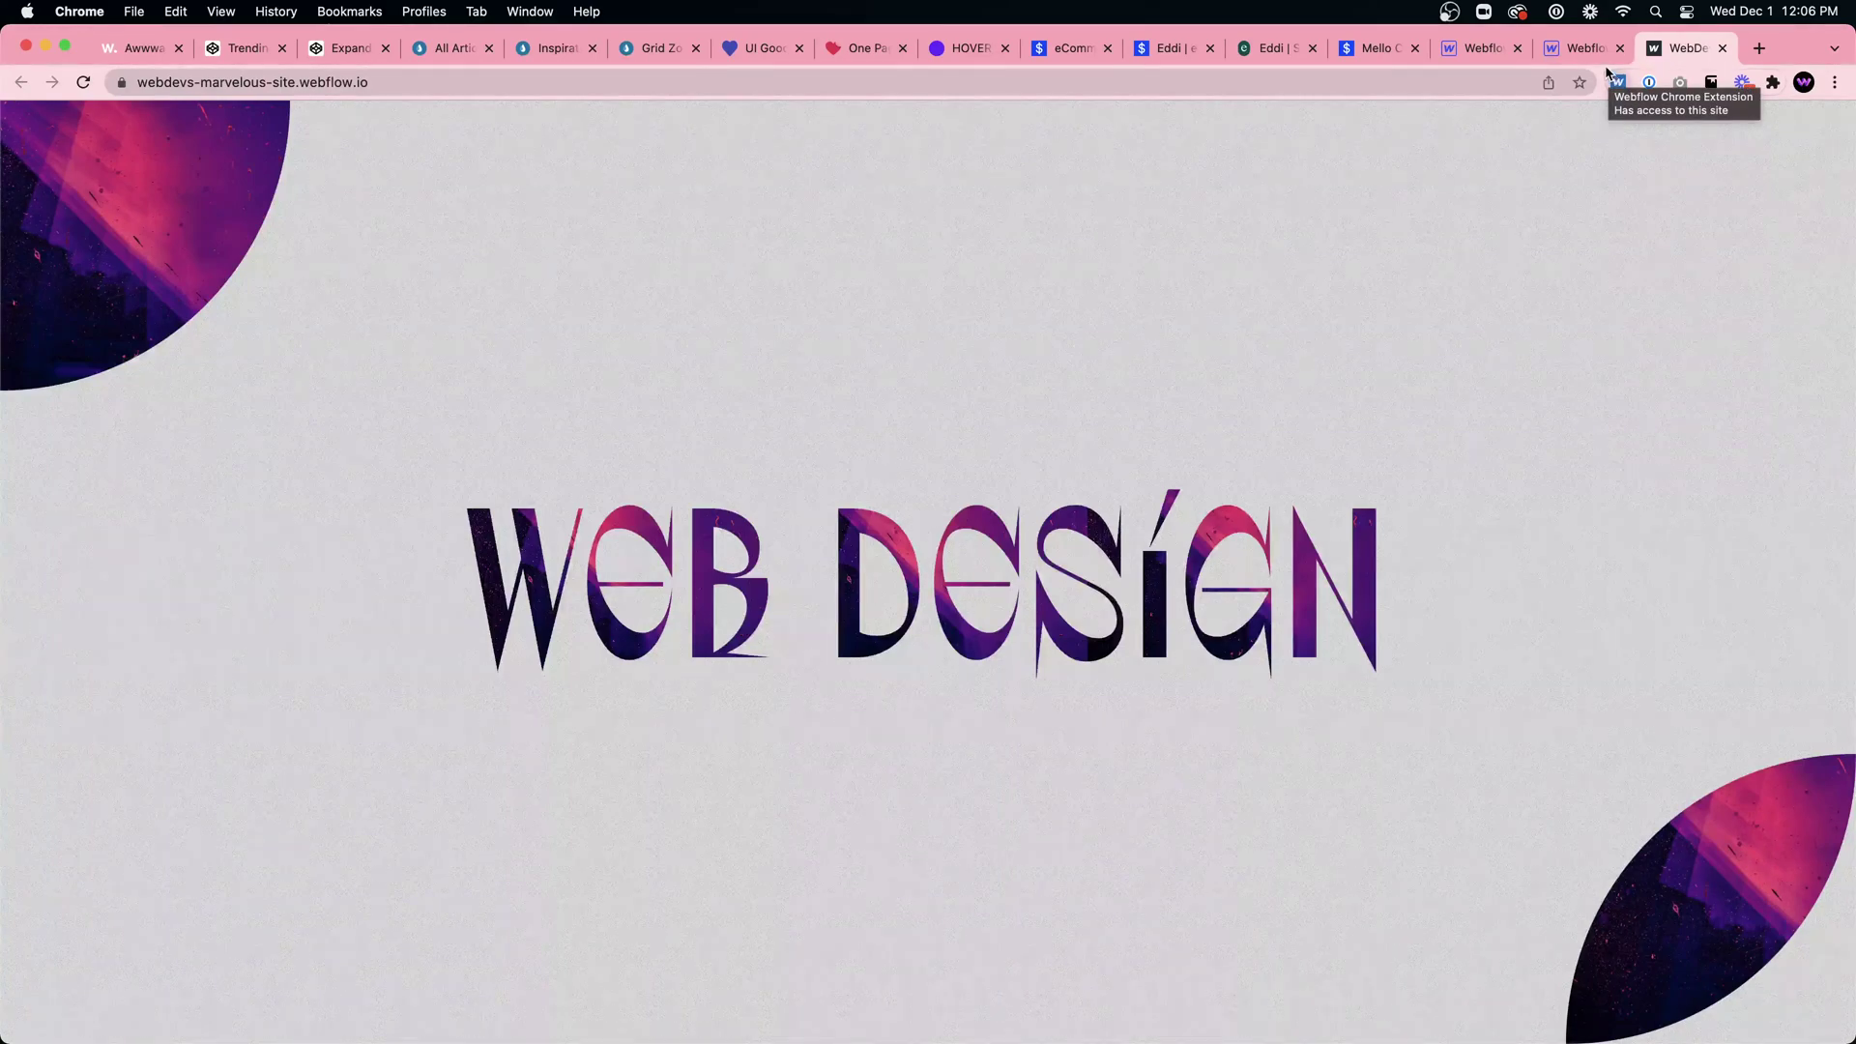
click(1583, 48)
Step: Return to the Designer of the webdevs-top-notch-site project and add a Heading element inside hero_left
click(1479, 50)
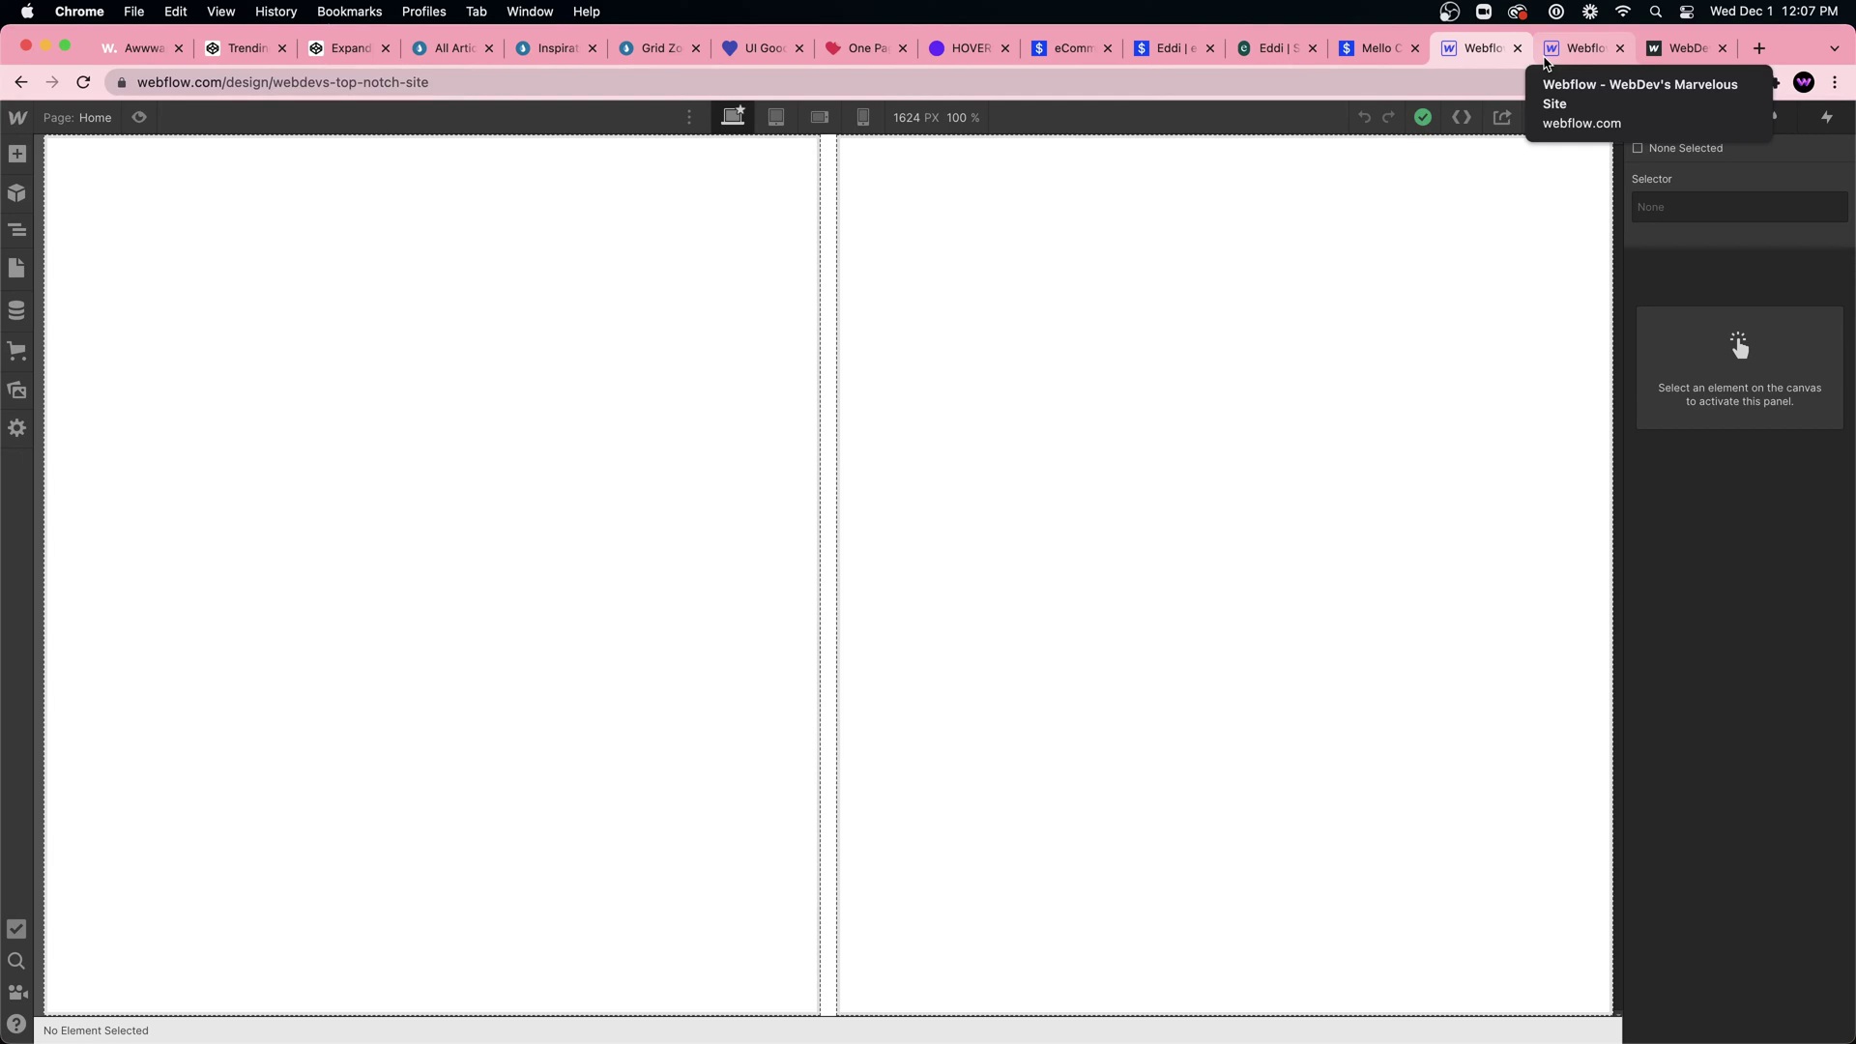
click(725, 498)
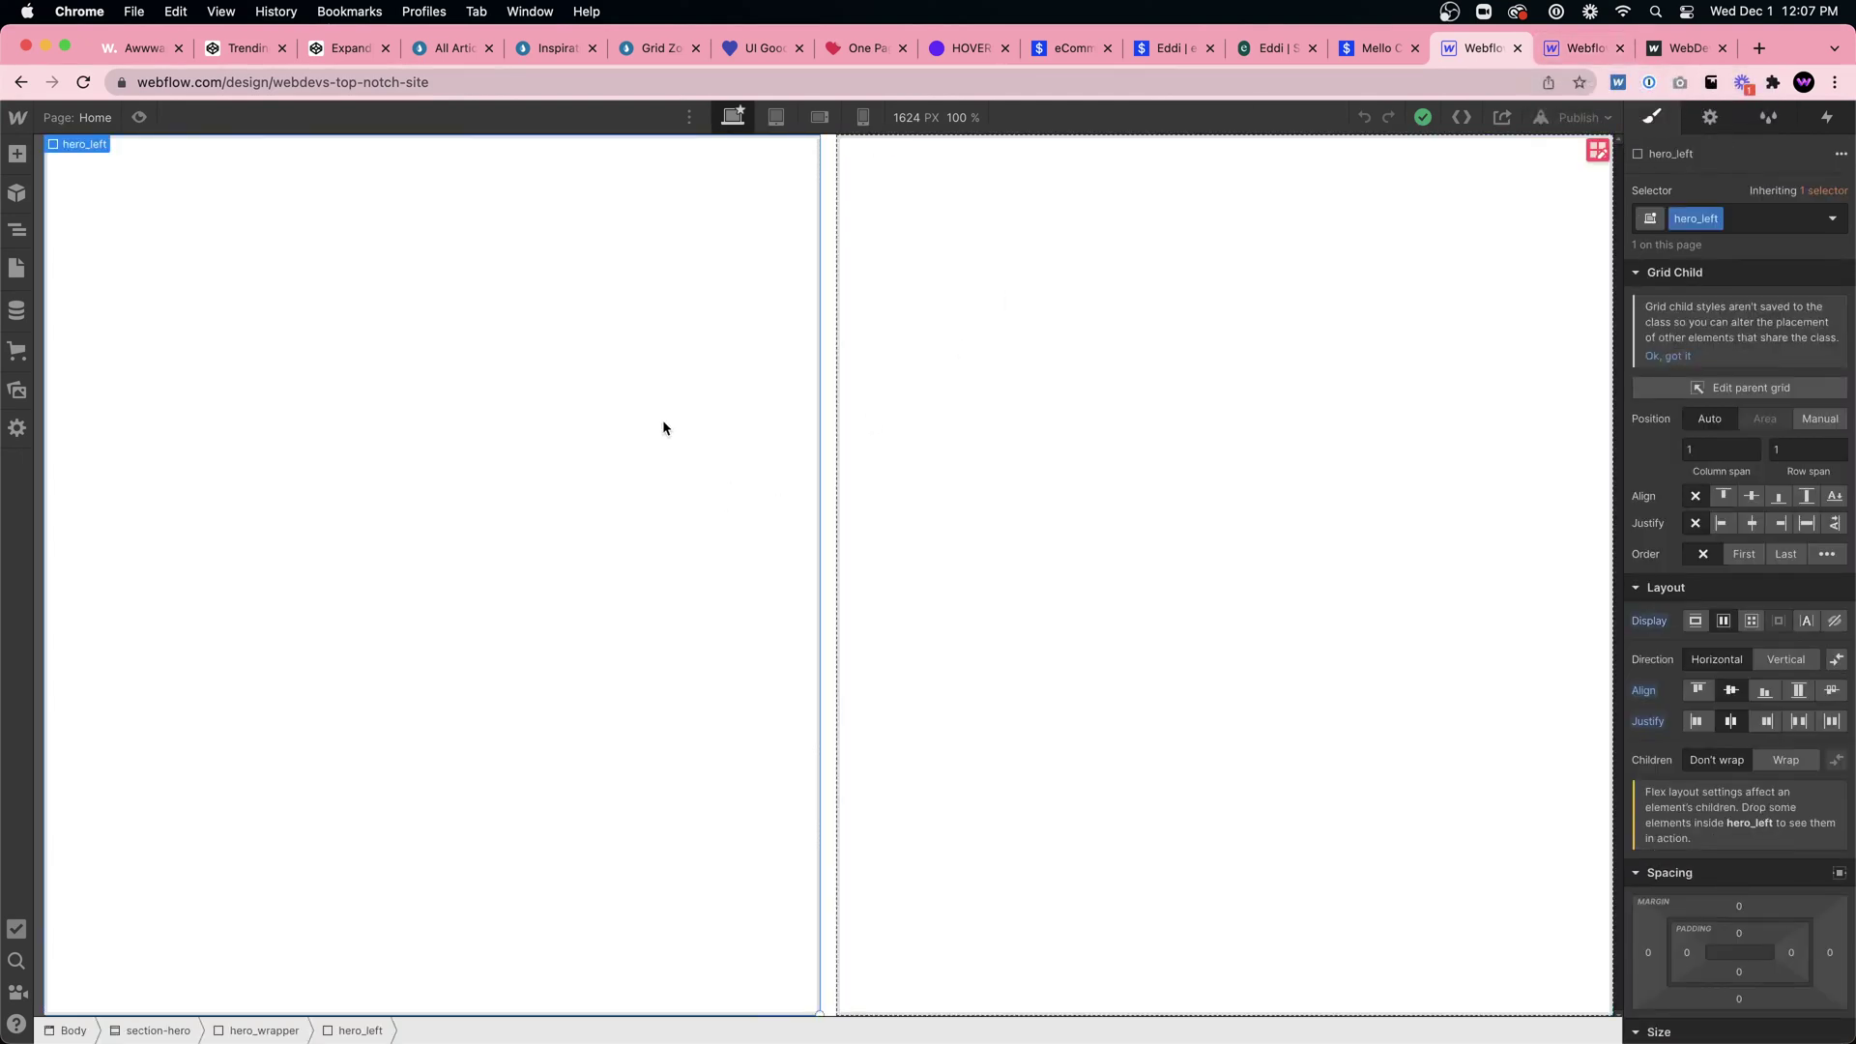
key(super+e)
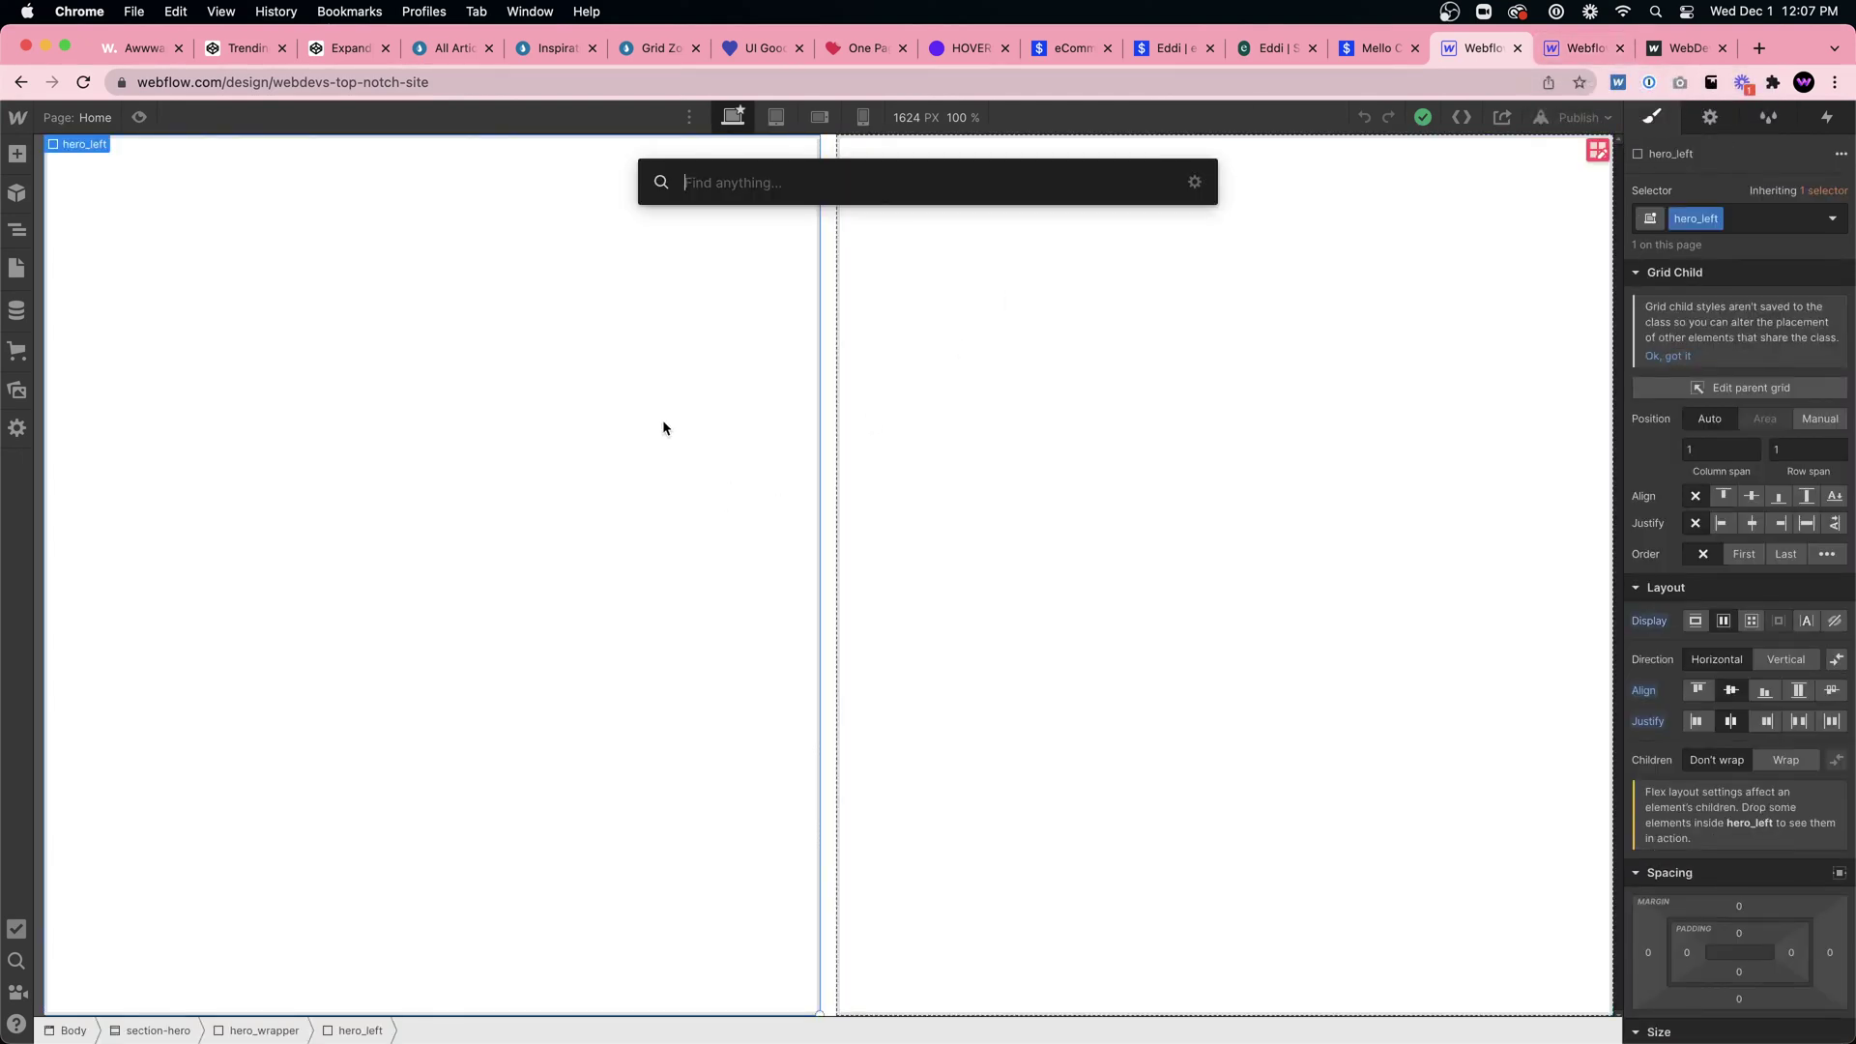
text(heading)
key(Return)
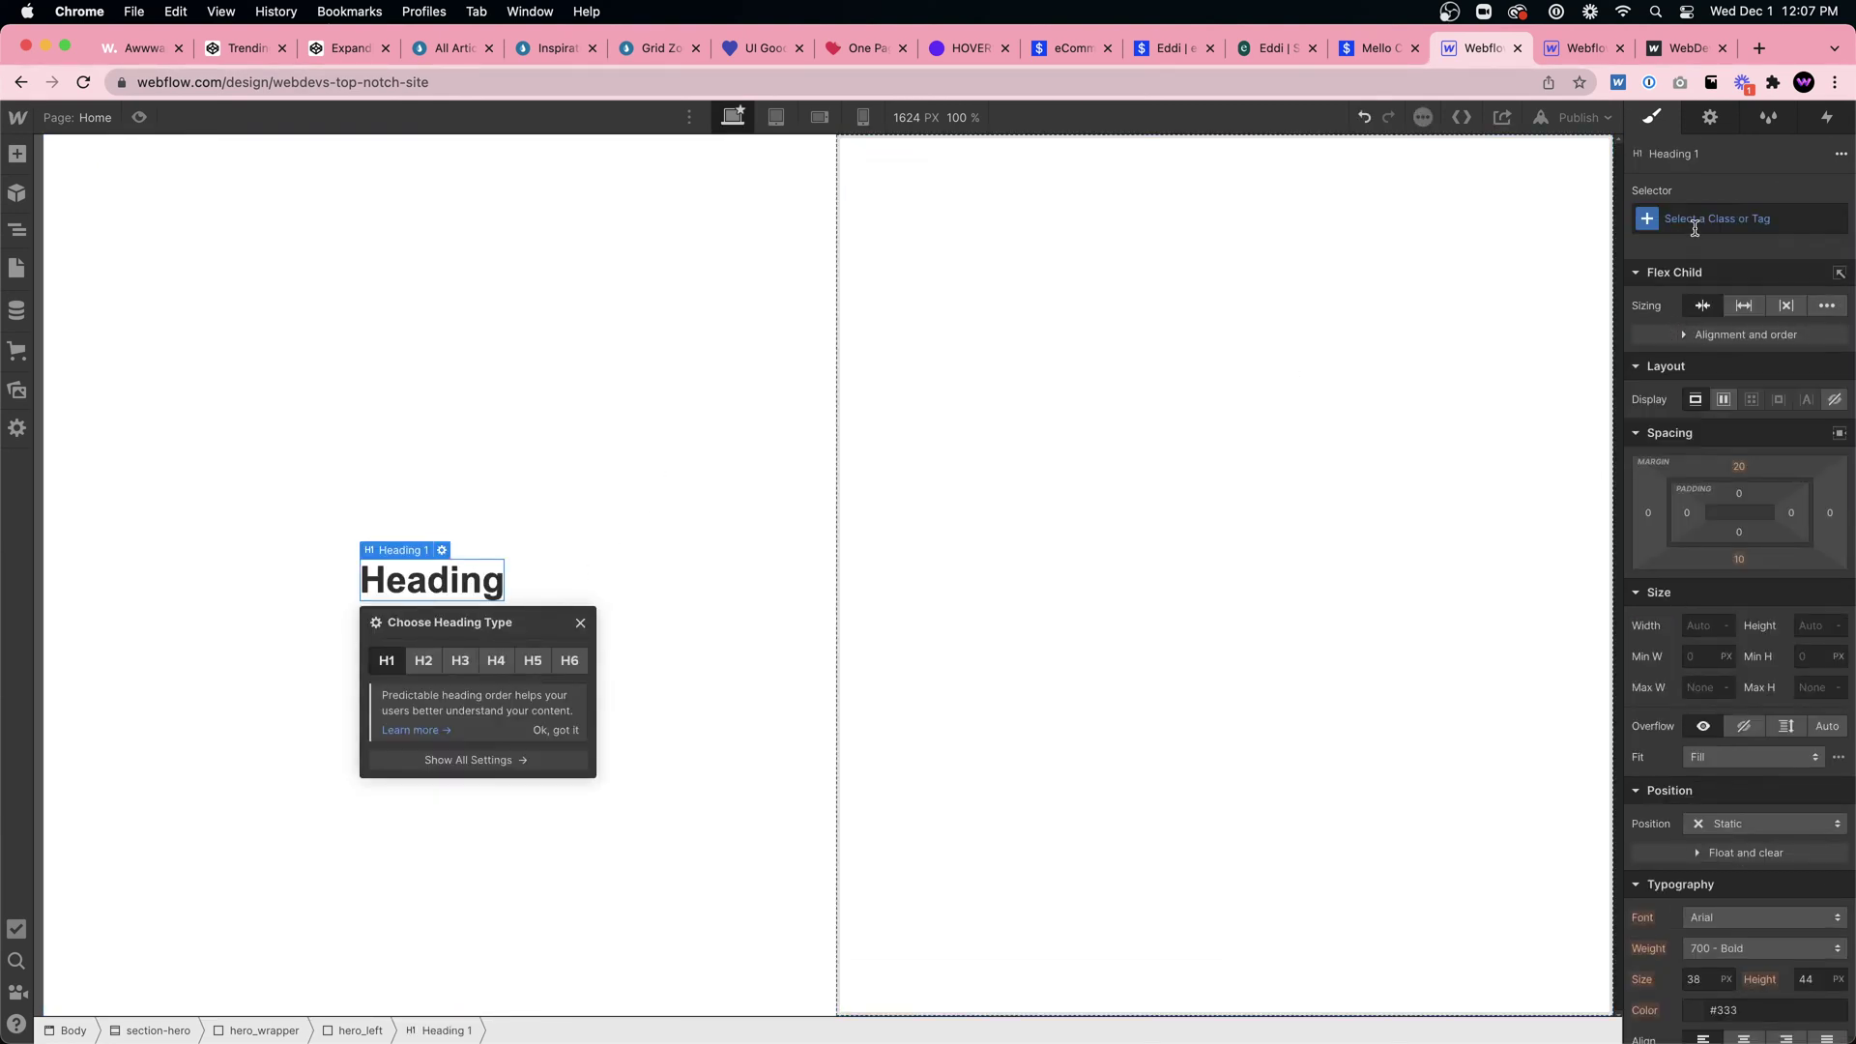
Step: Set the font of the All H1 Headings tag to Playfair Display
click(1658, 338)
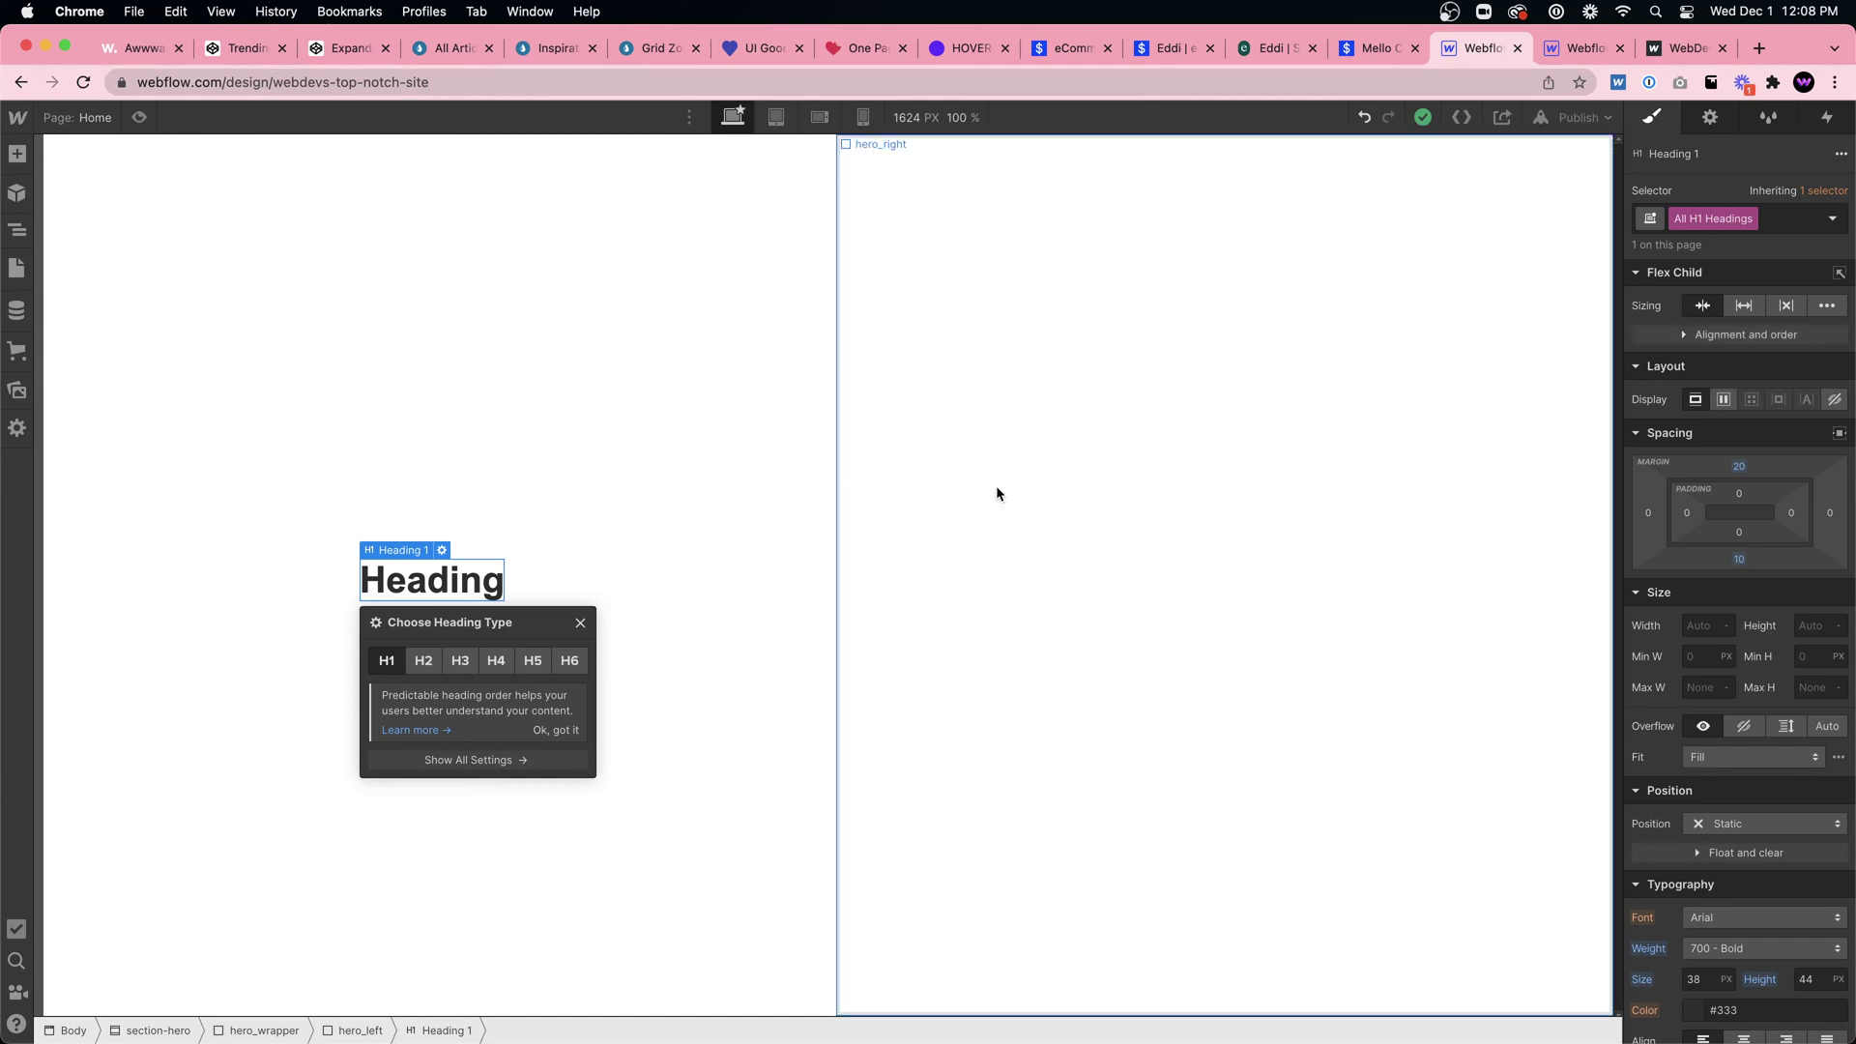
click(553, 527)
click(473, 584)
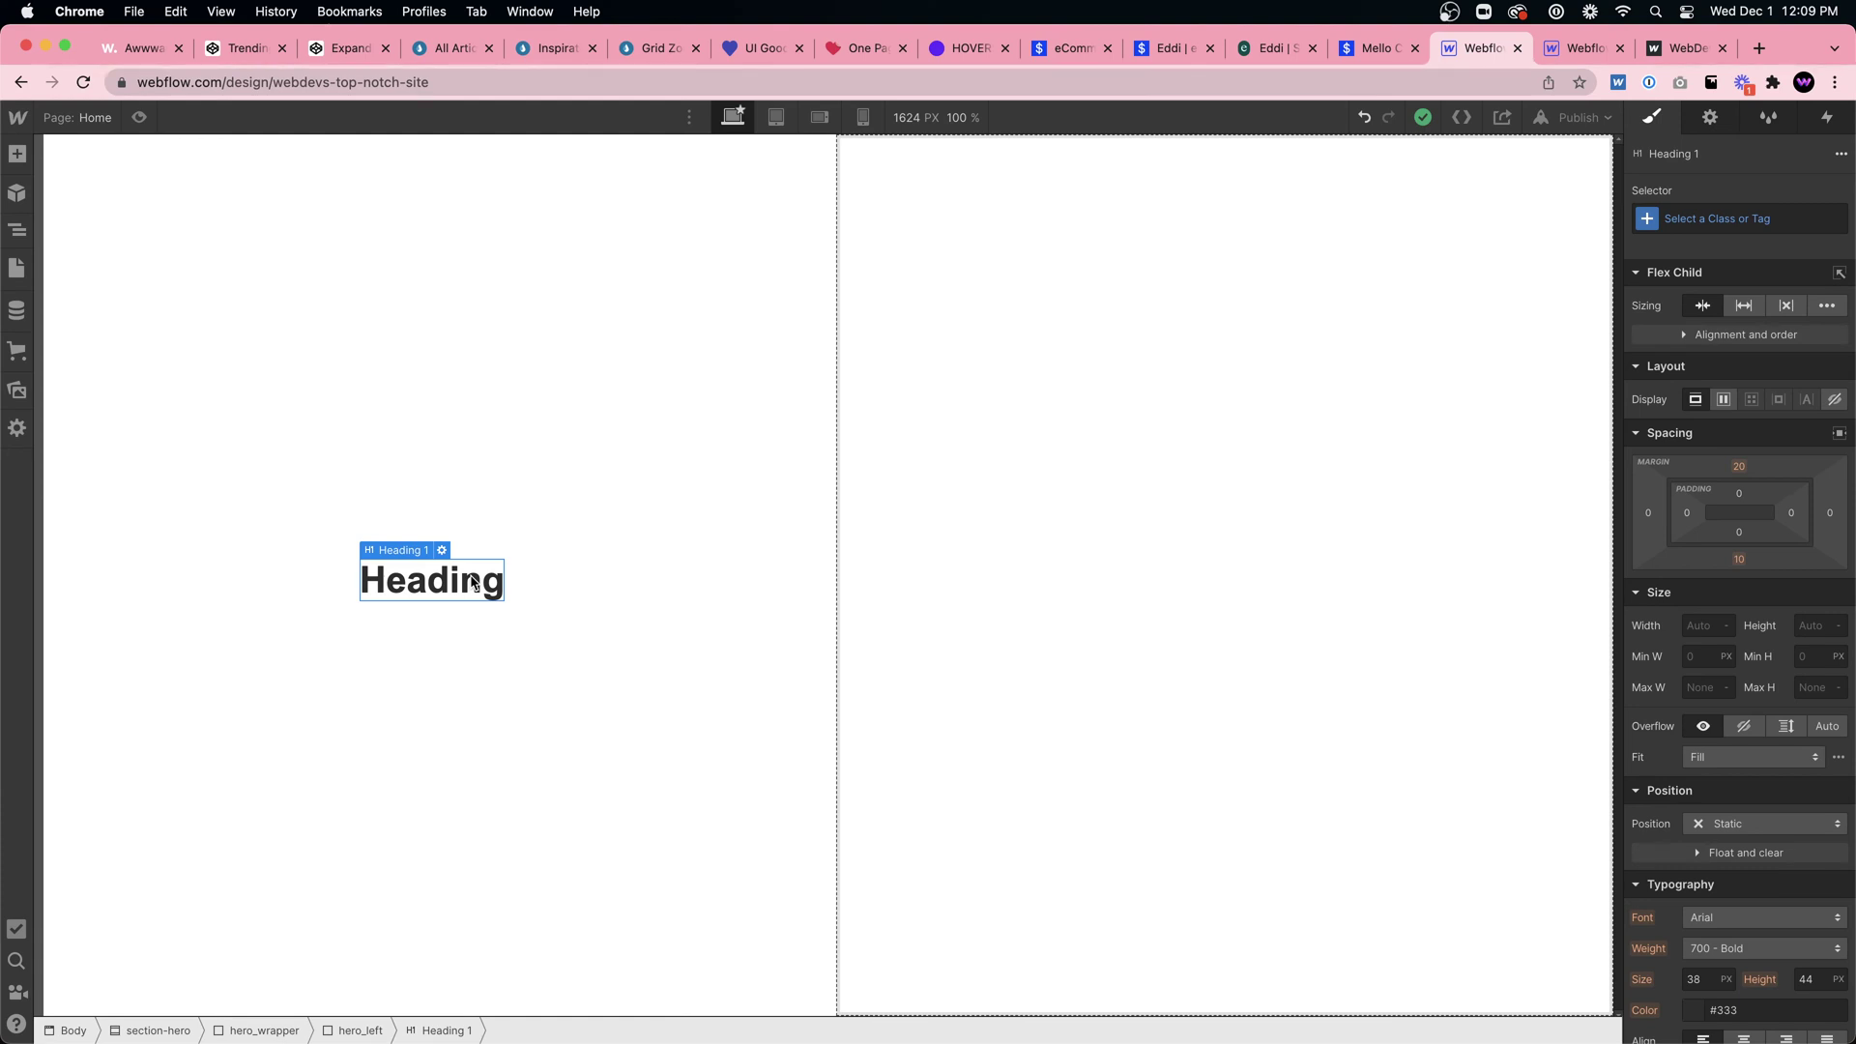
click(1682, 206)
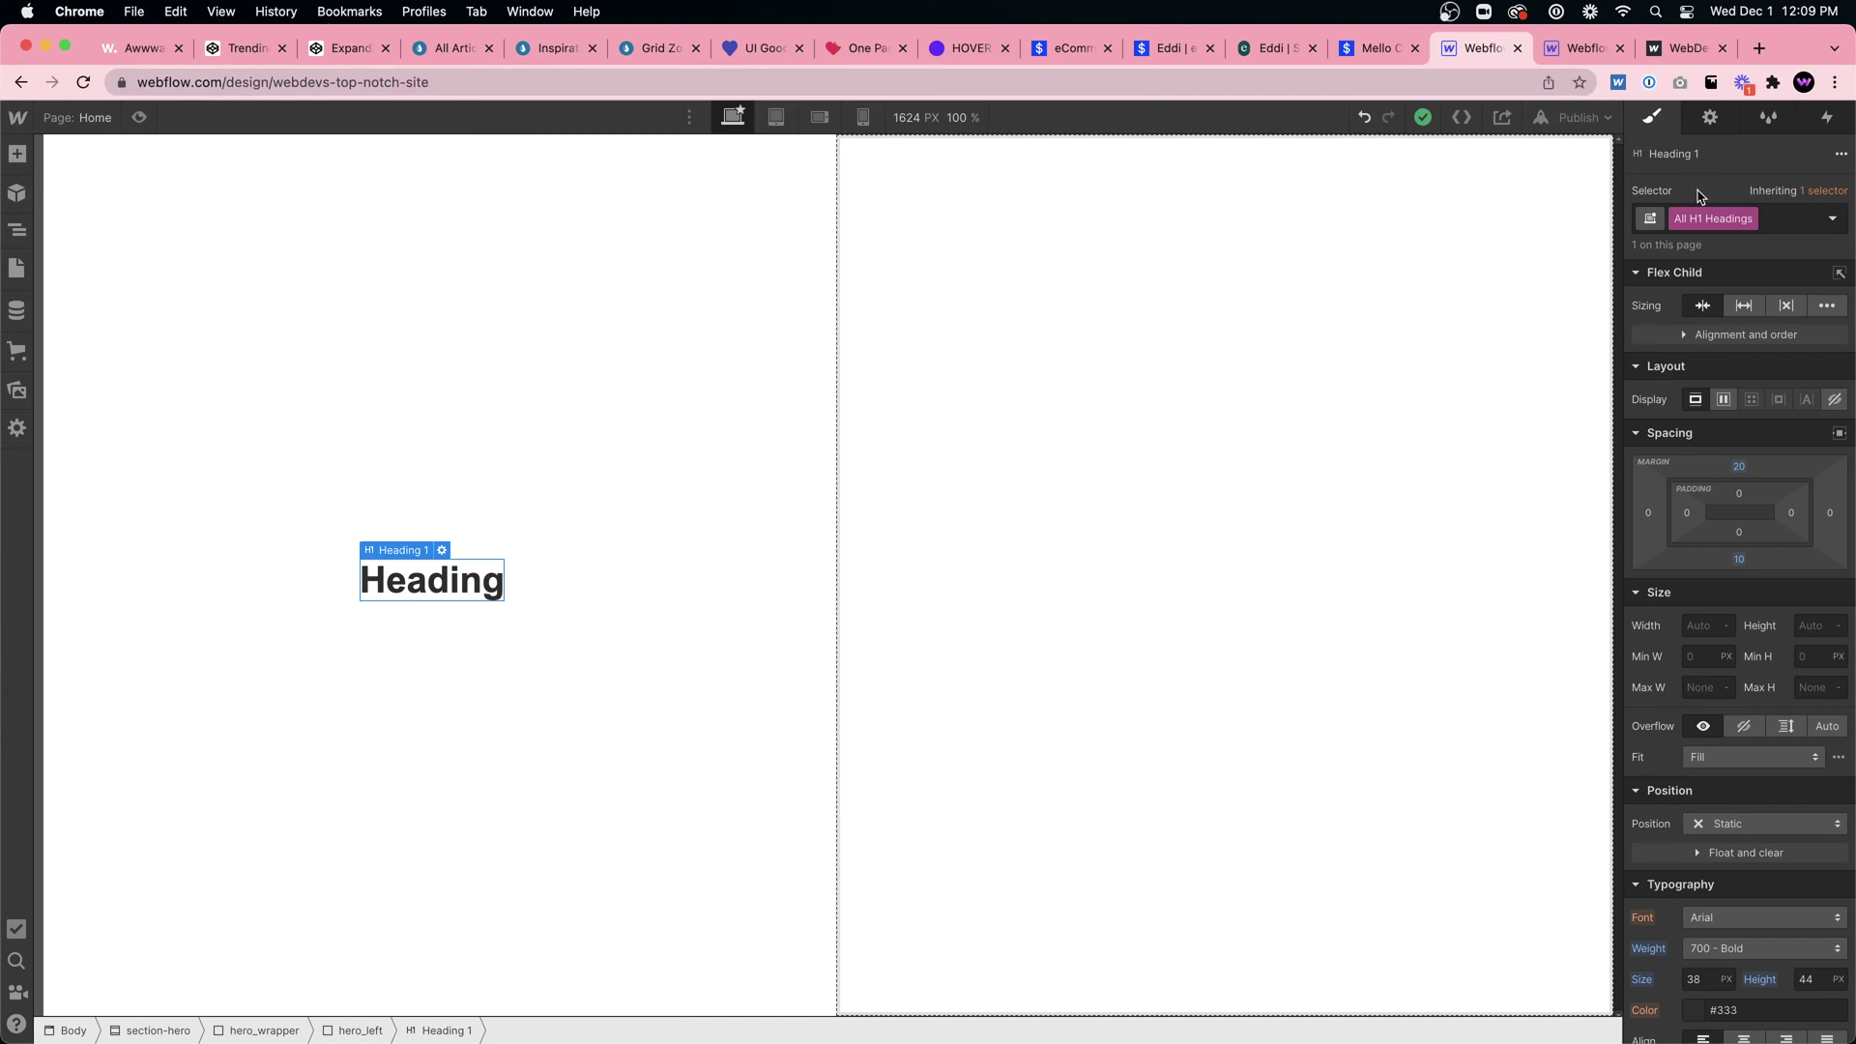
scroll(1755, 607, down, 3)
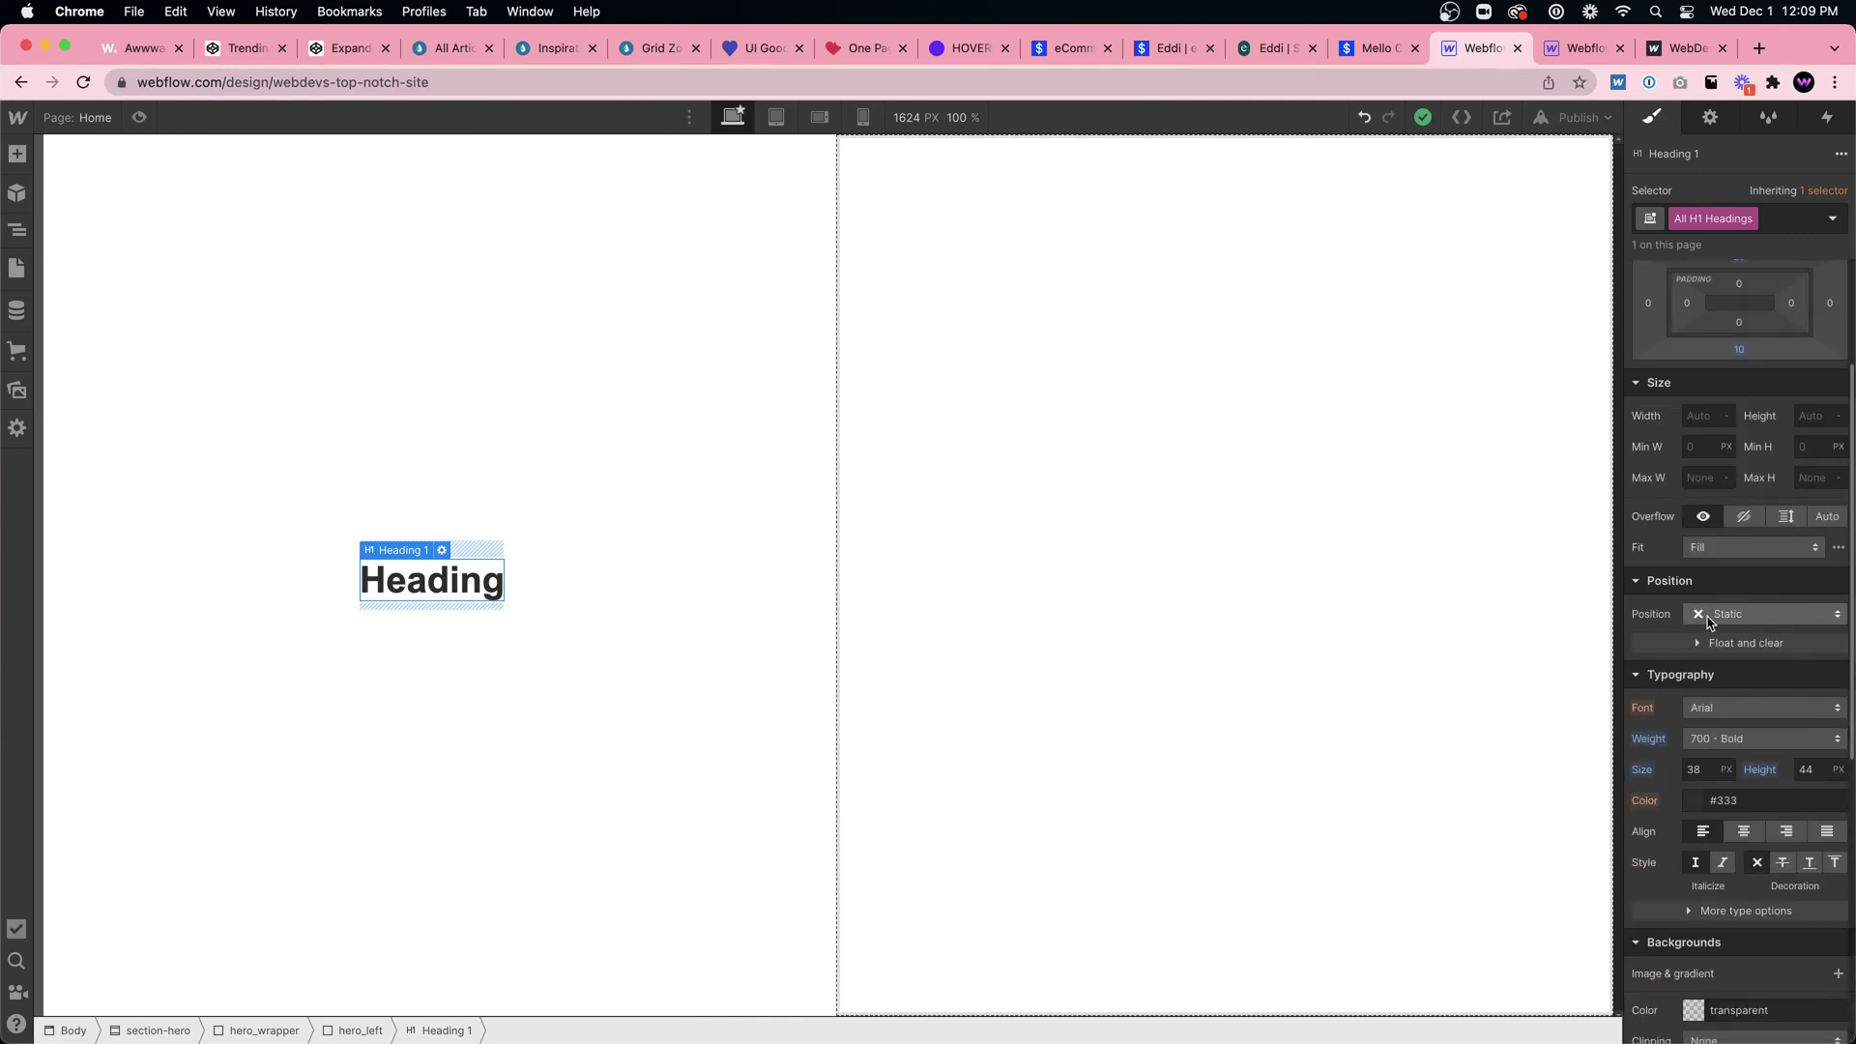
click(1733, 710)
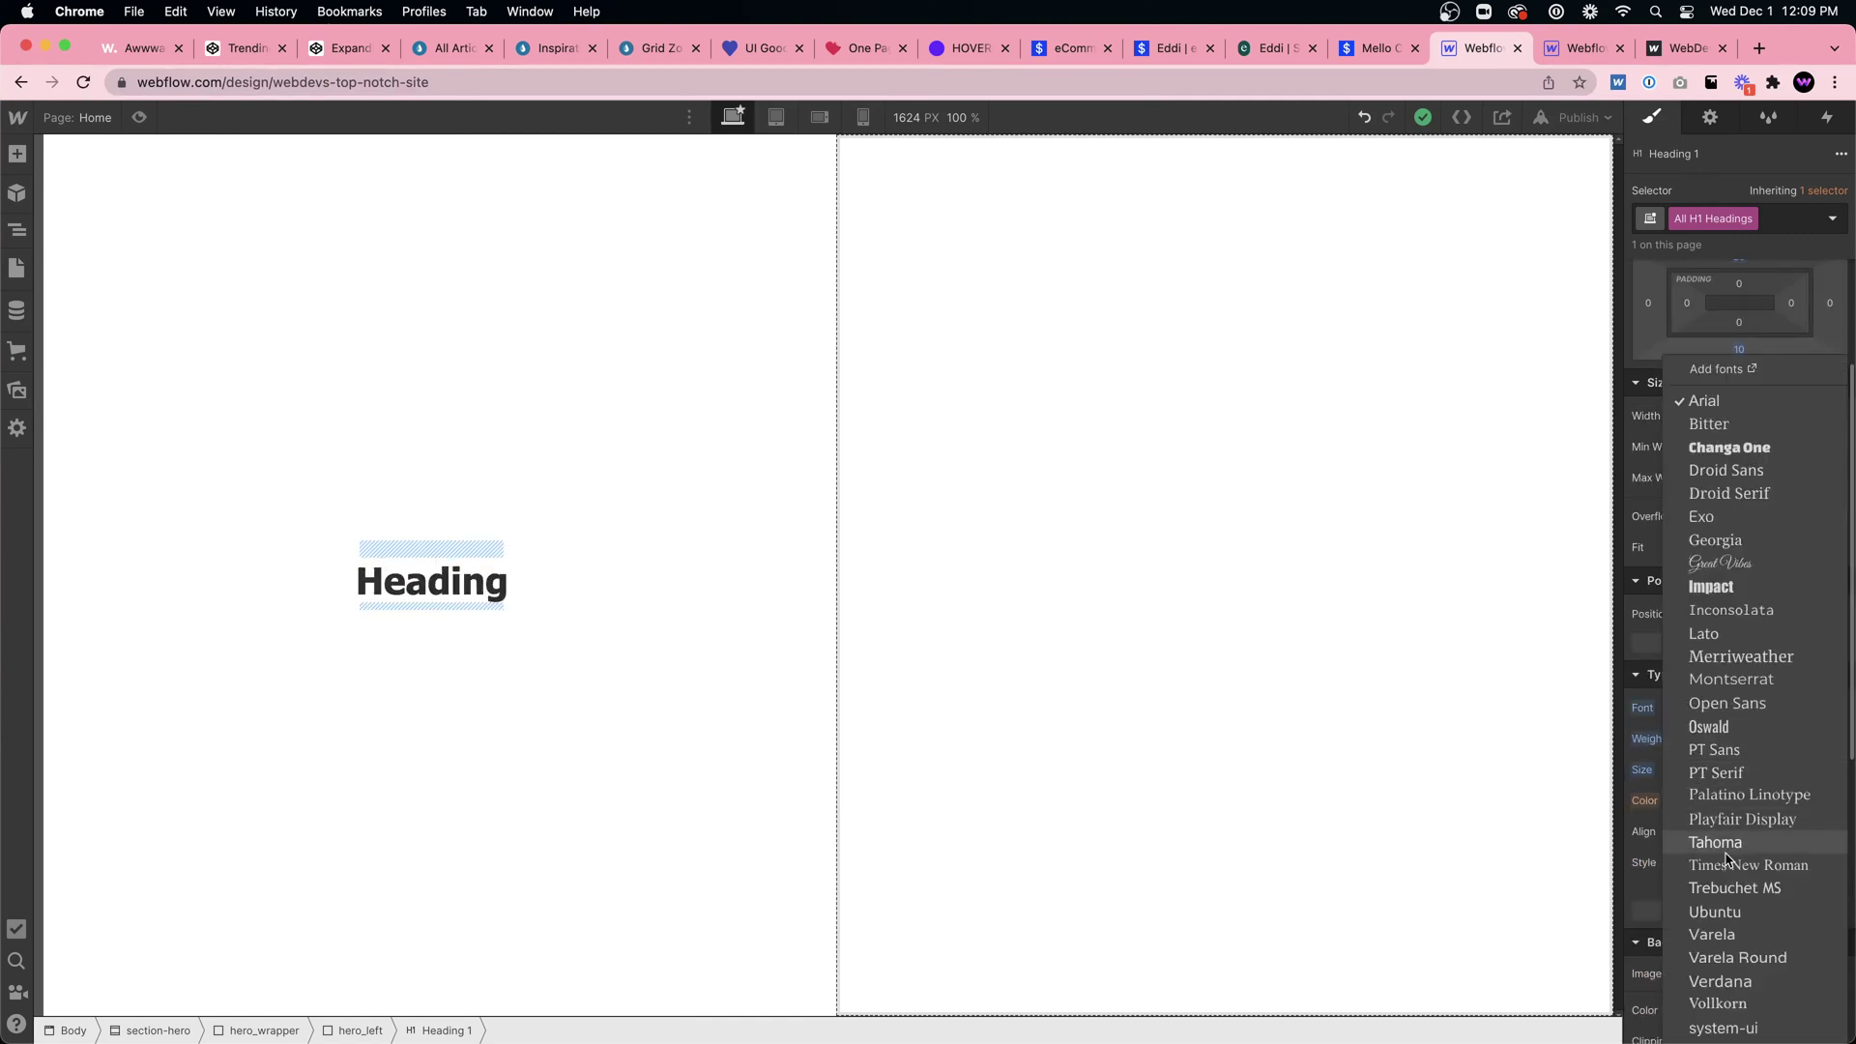
click(1720, 821)
click(454, 573)
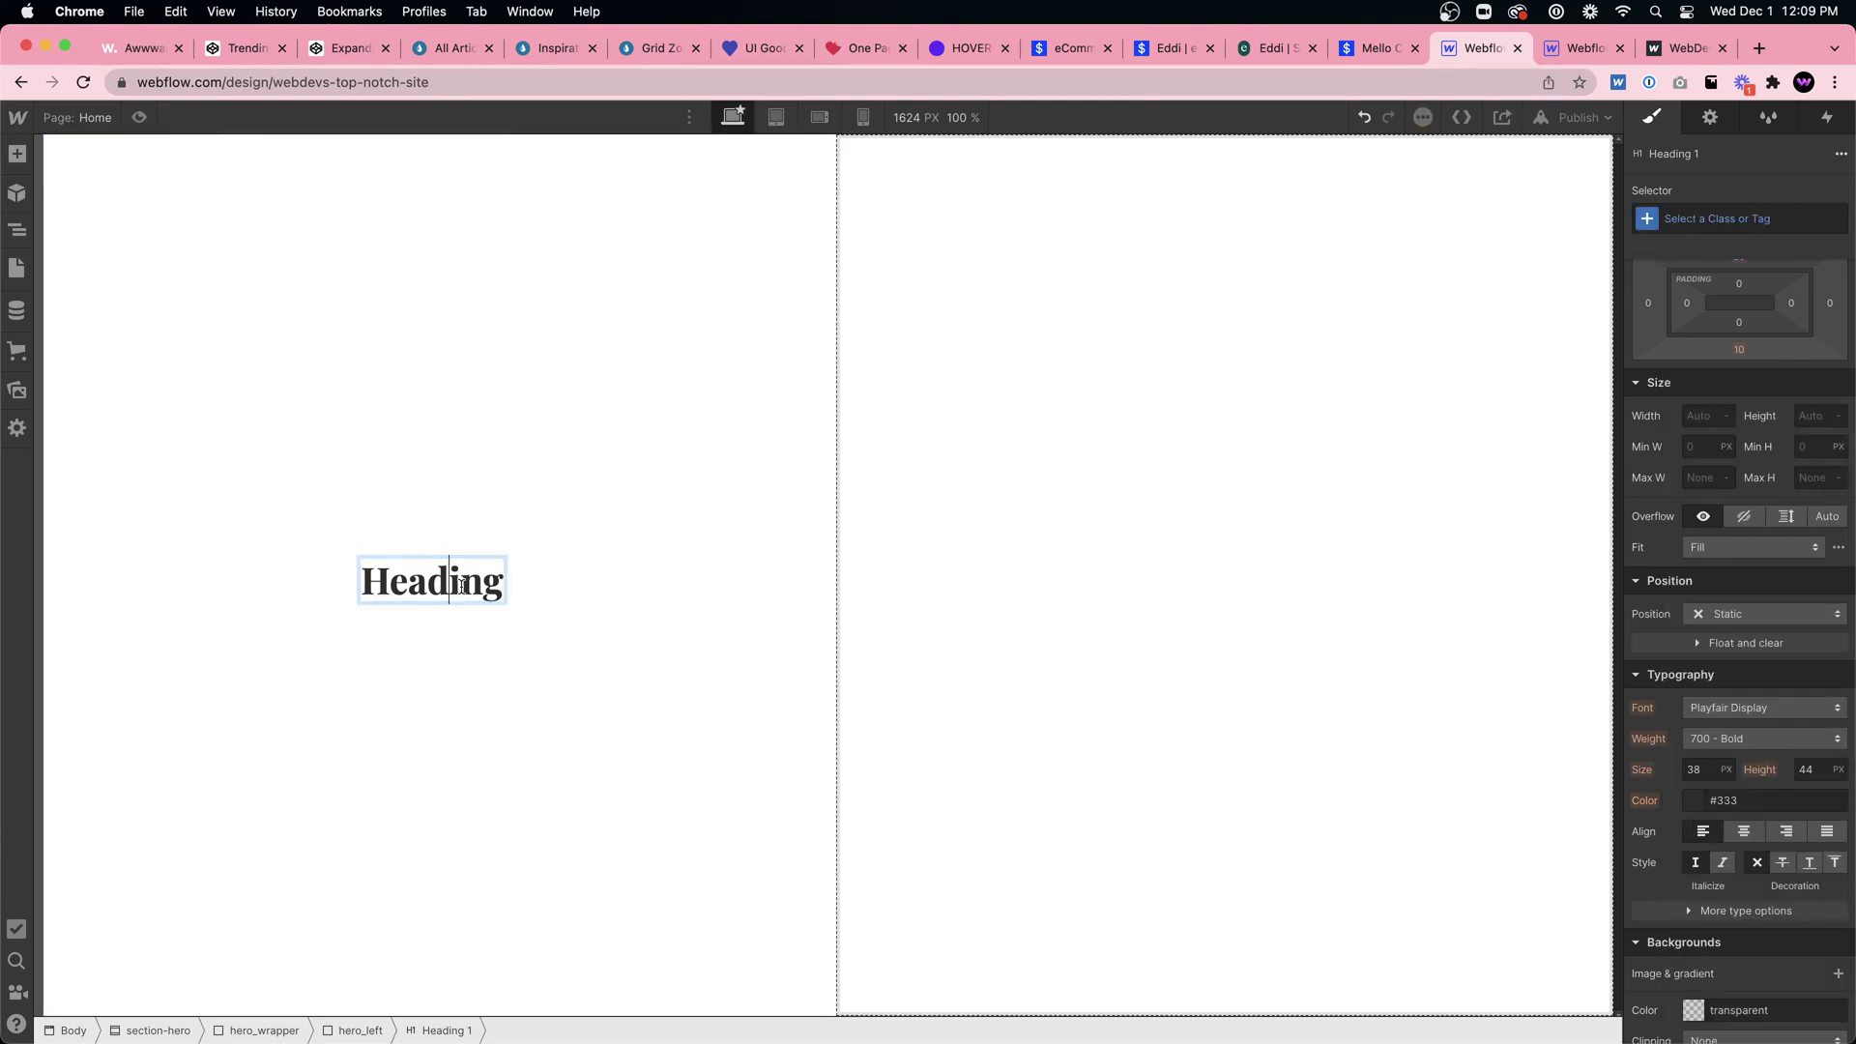
click(455, 573)
Step: Make hero_right a horizontal flex container with centred align and justify, and add a Div Block inside it
click(1037, 451)
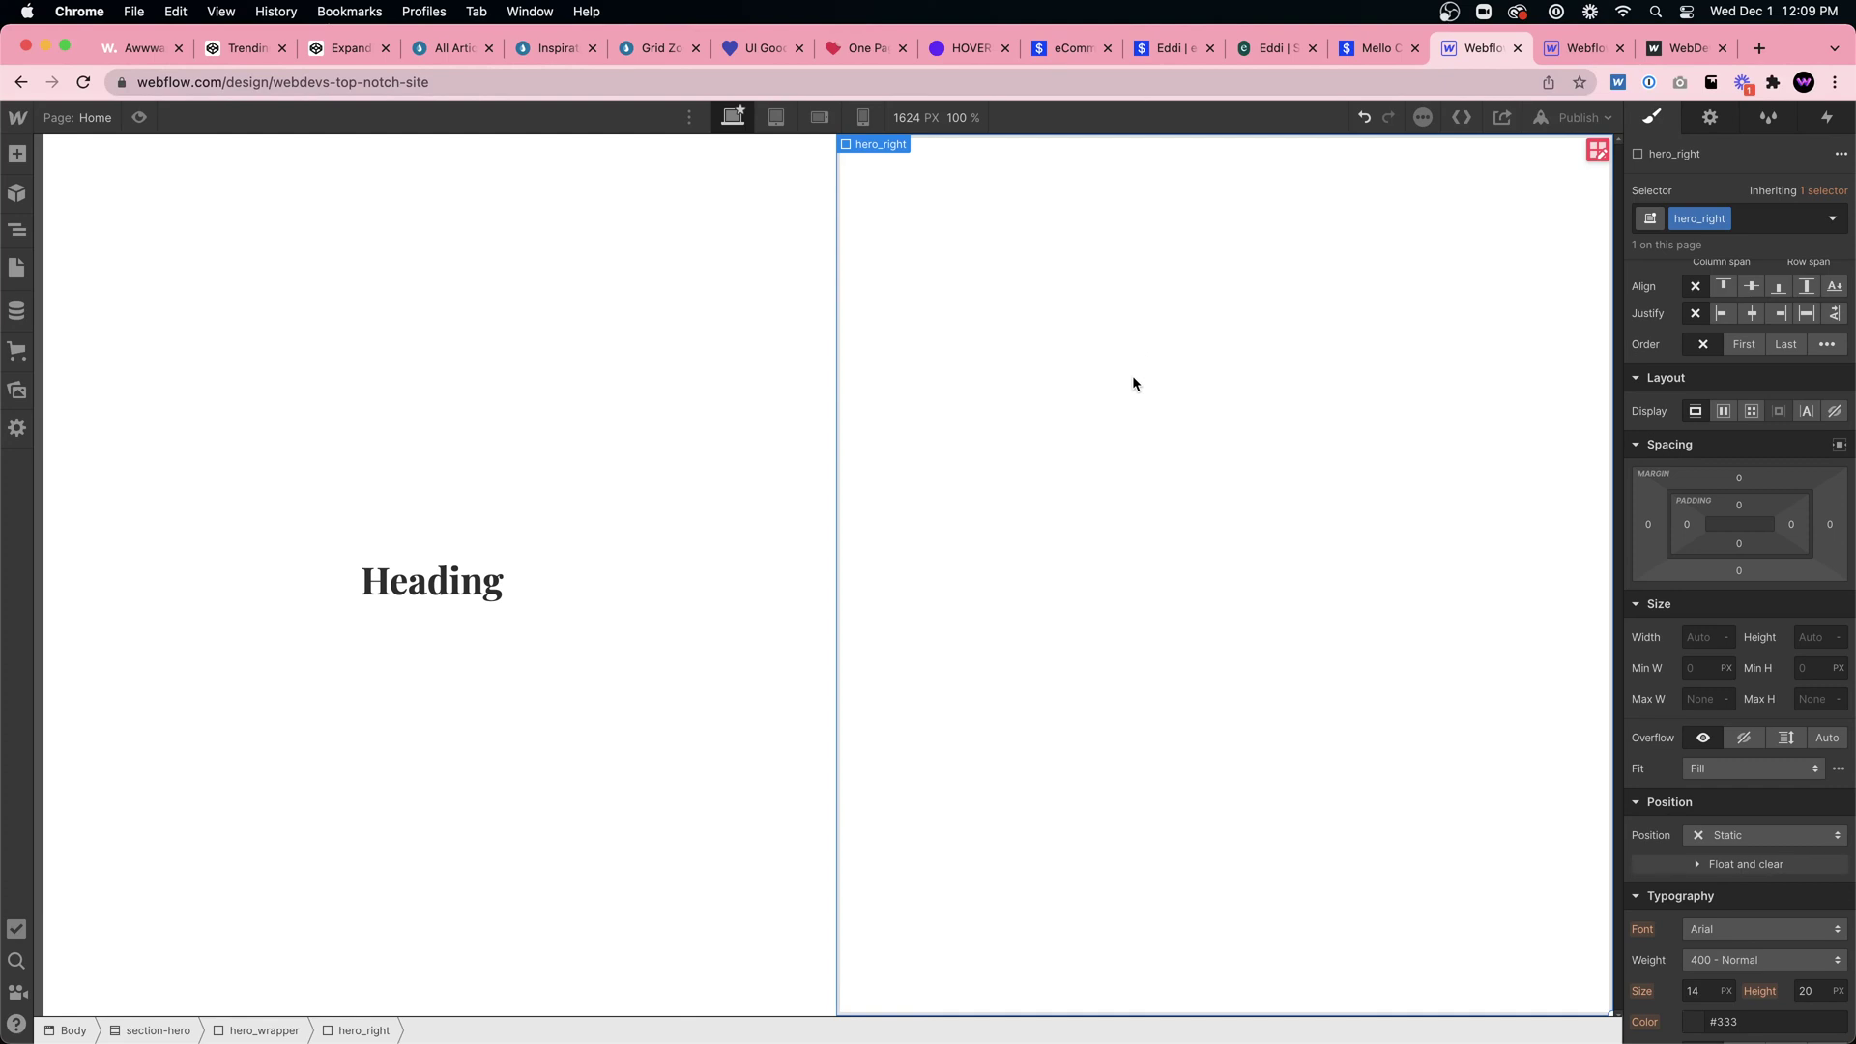
click(1723, 411)
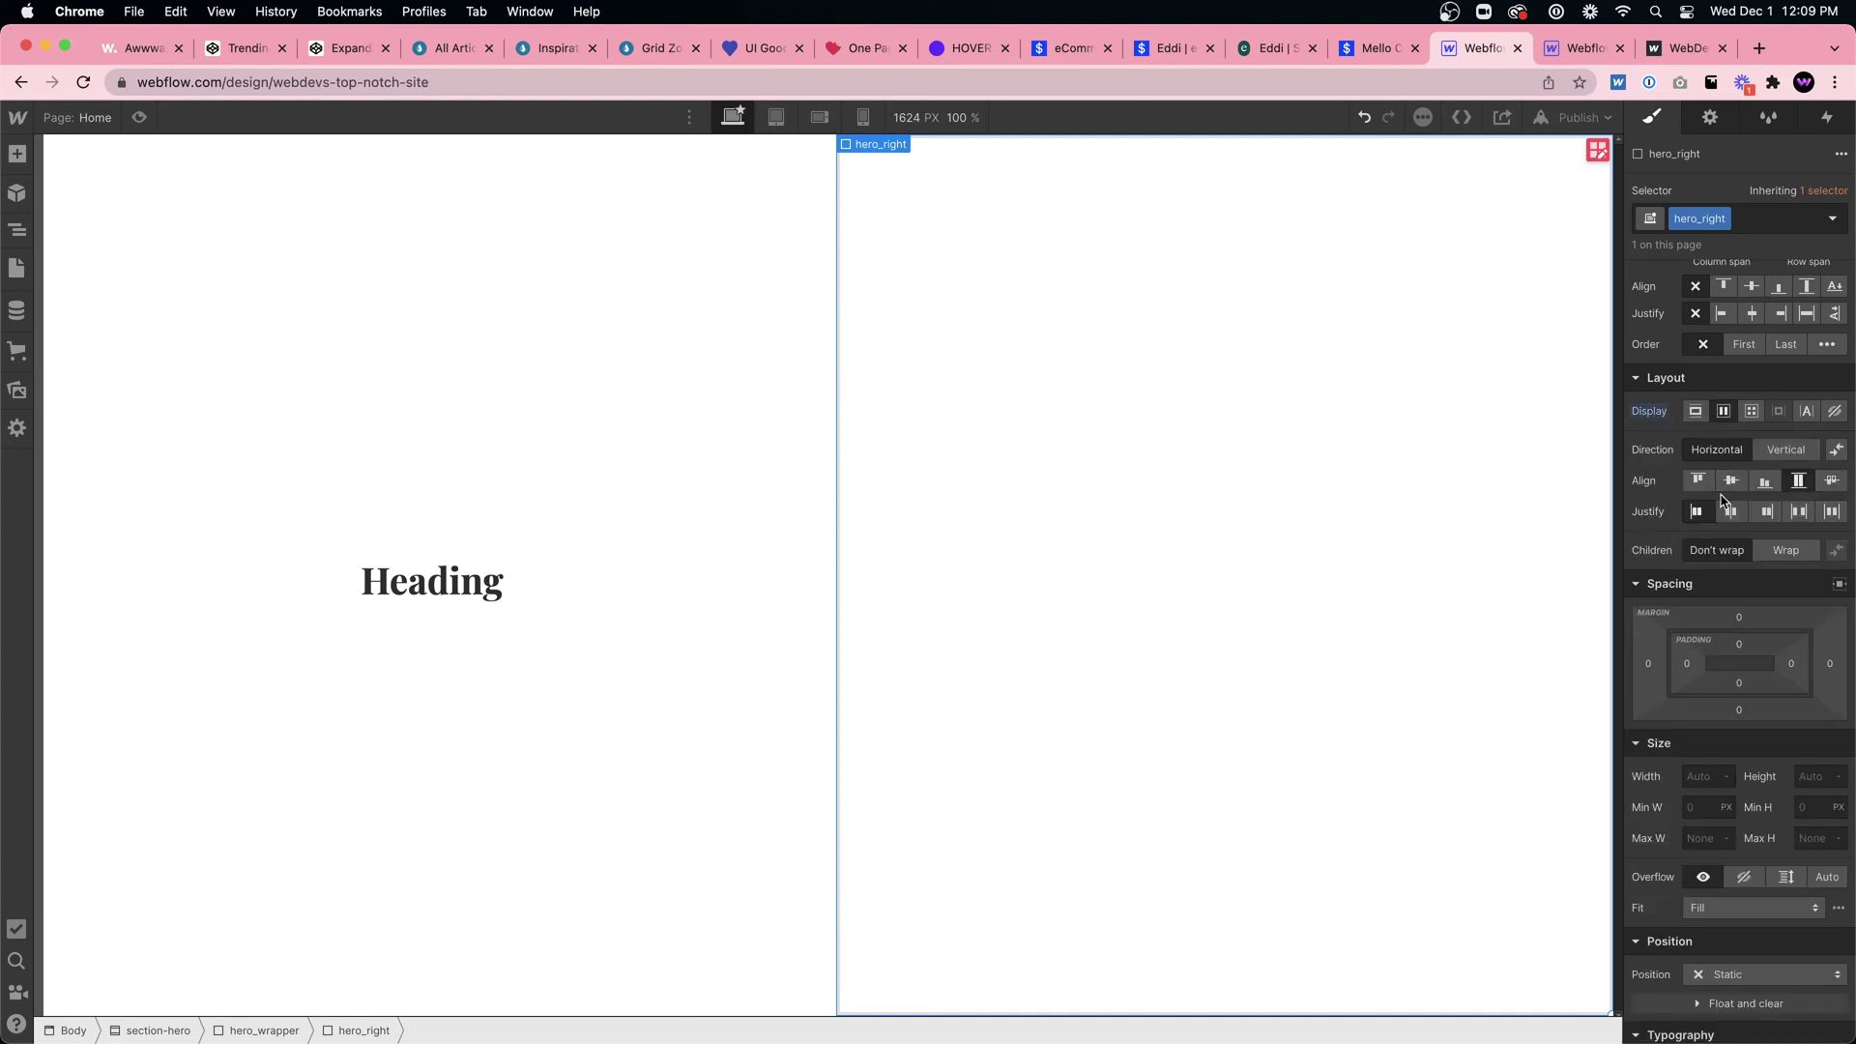
click(1732, 512)
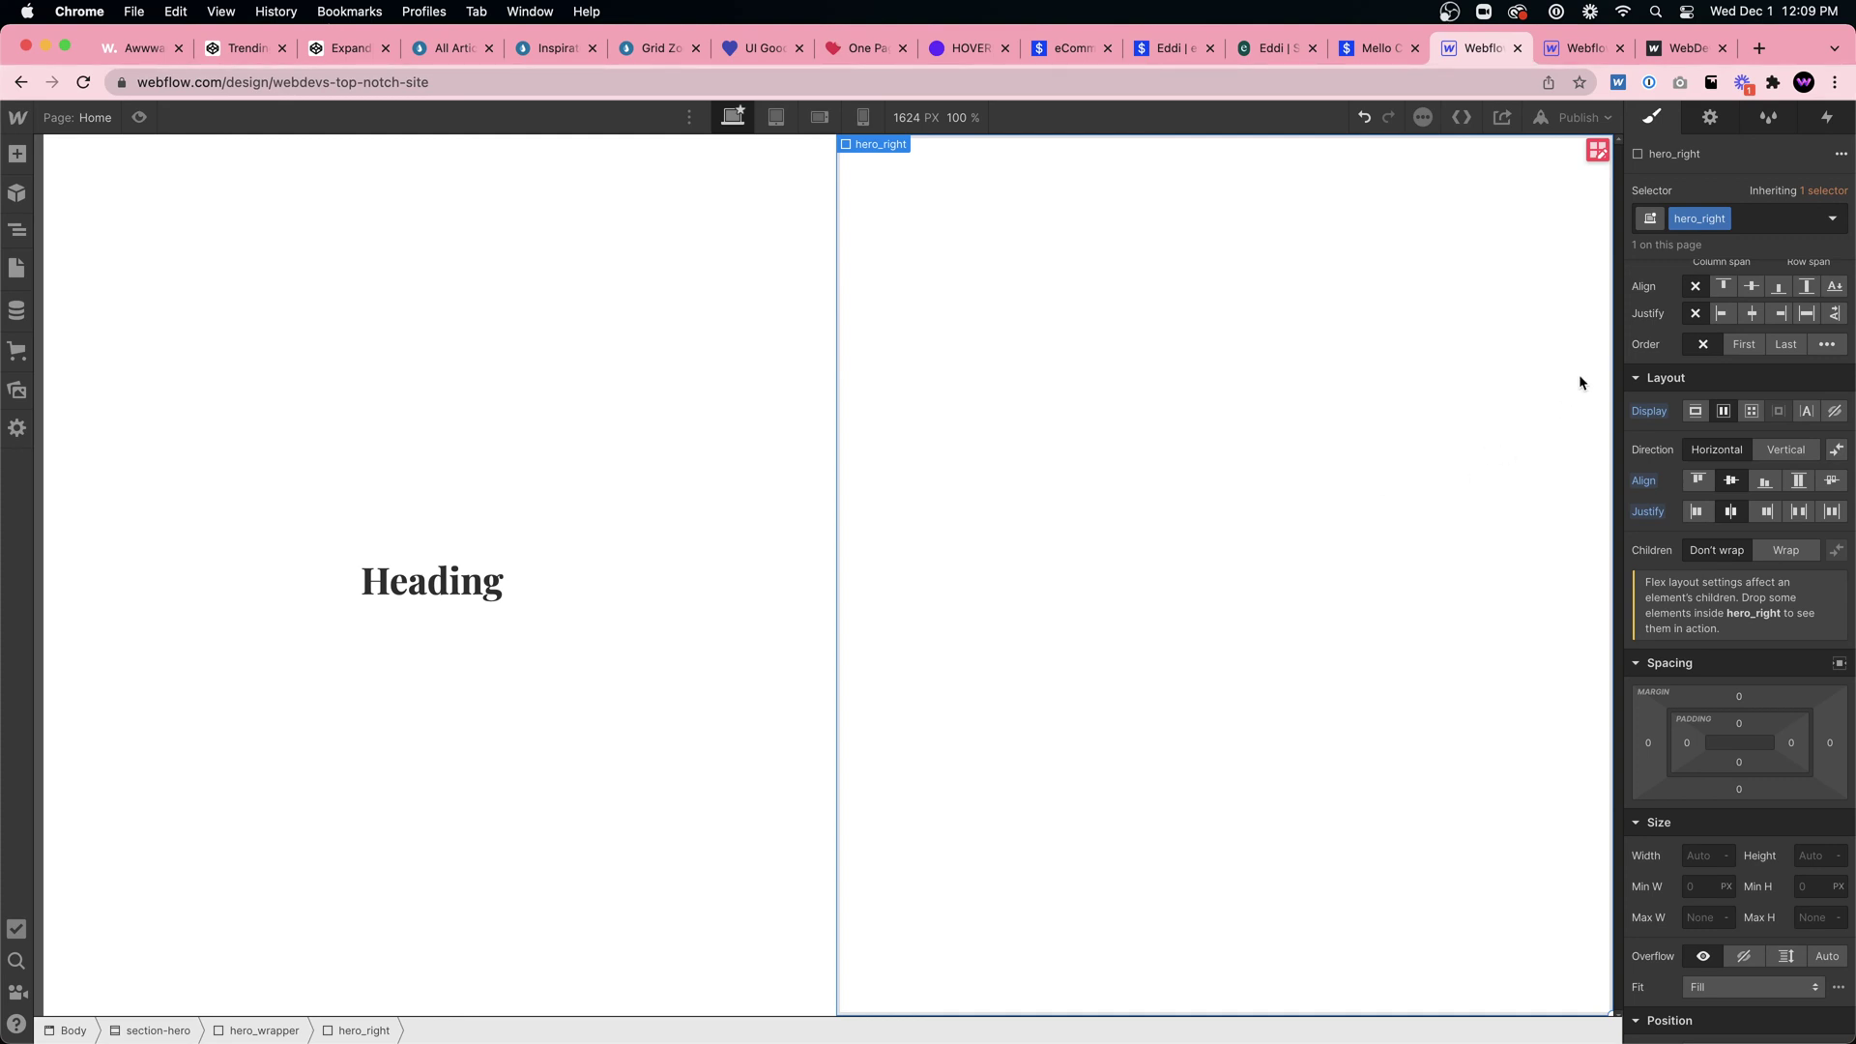
key(super+e)
text(div)
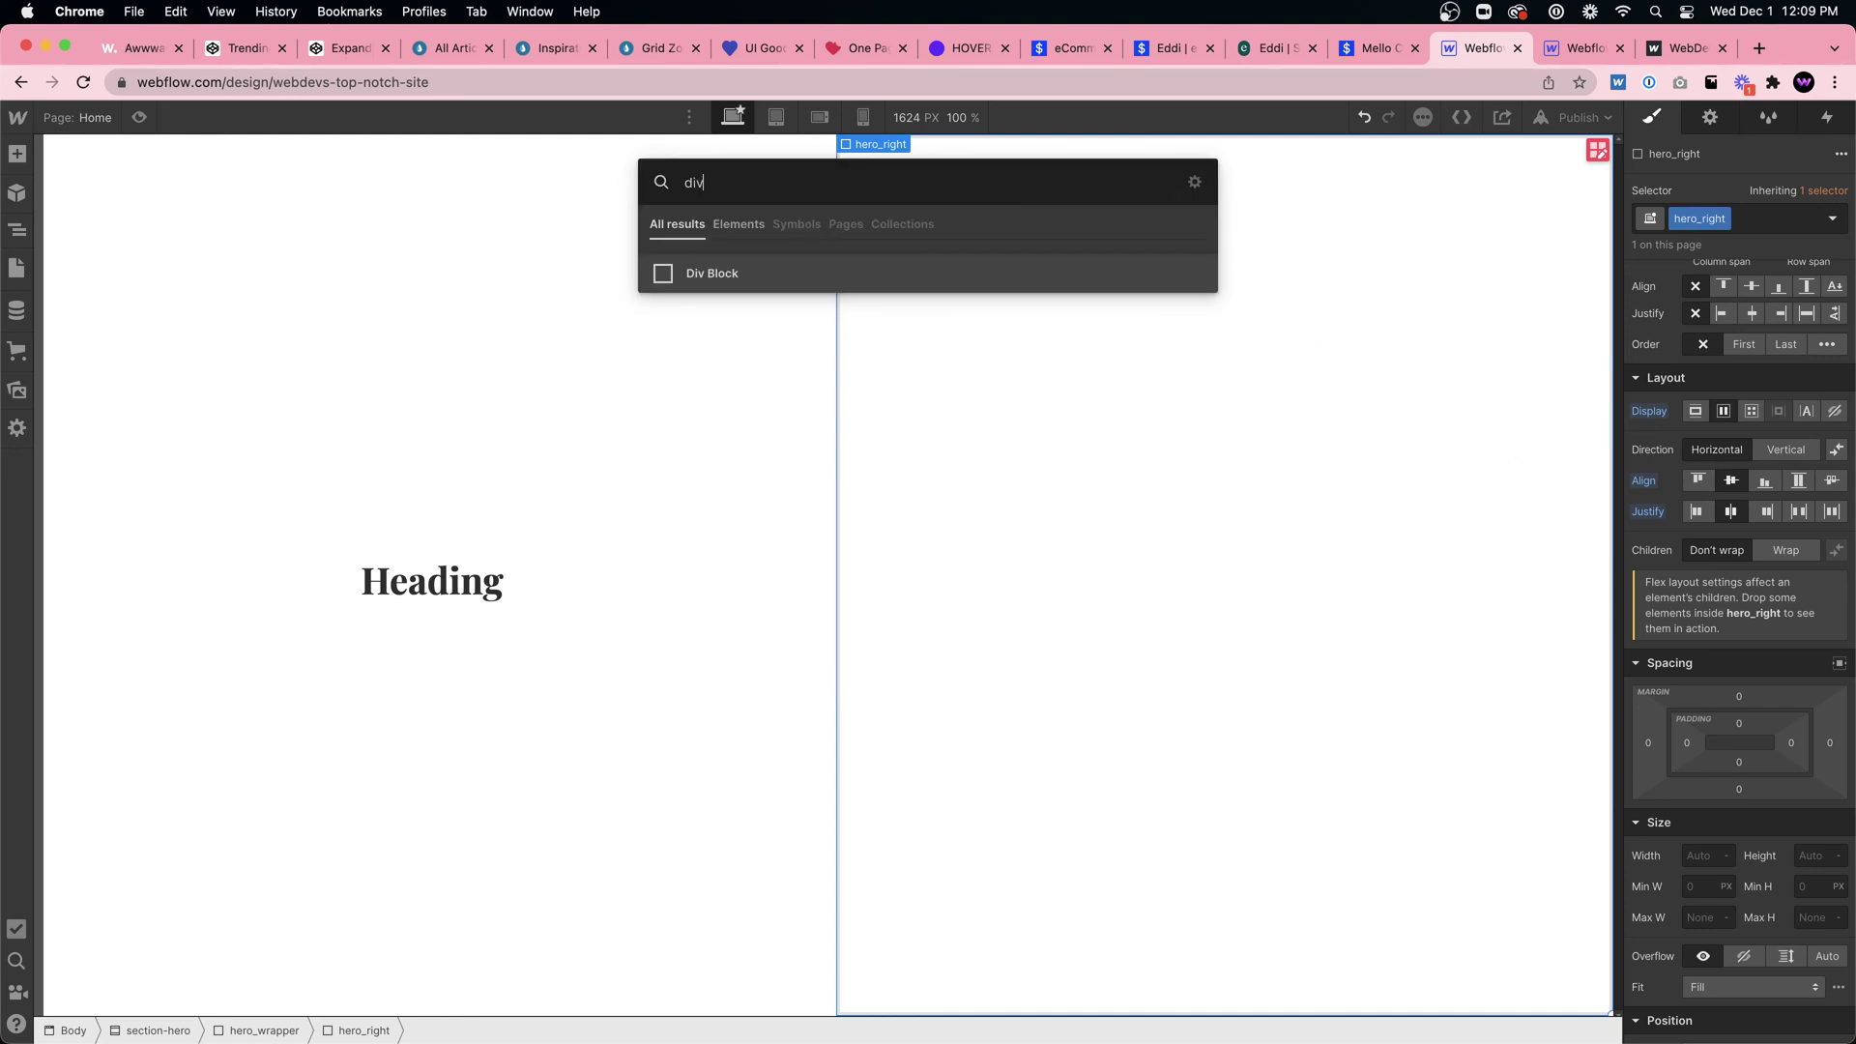
key(Return)
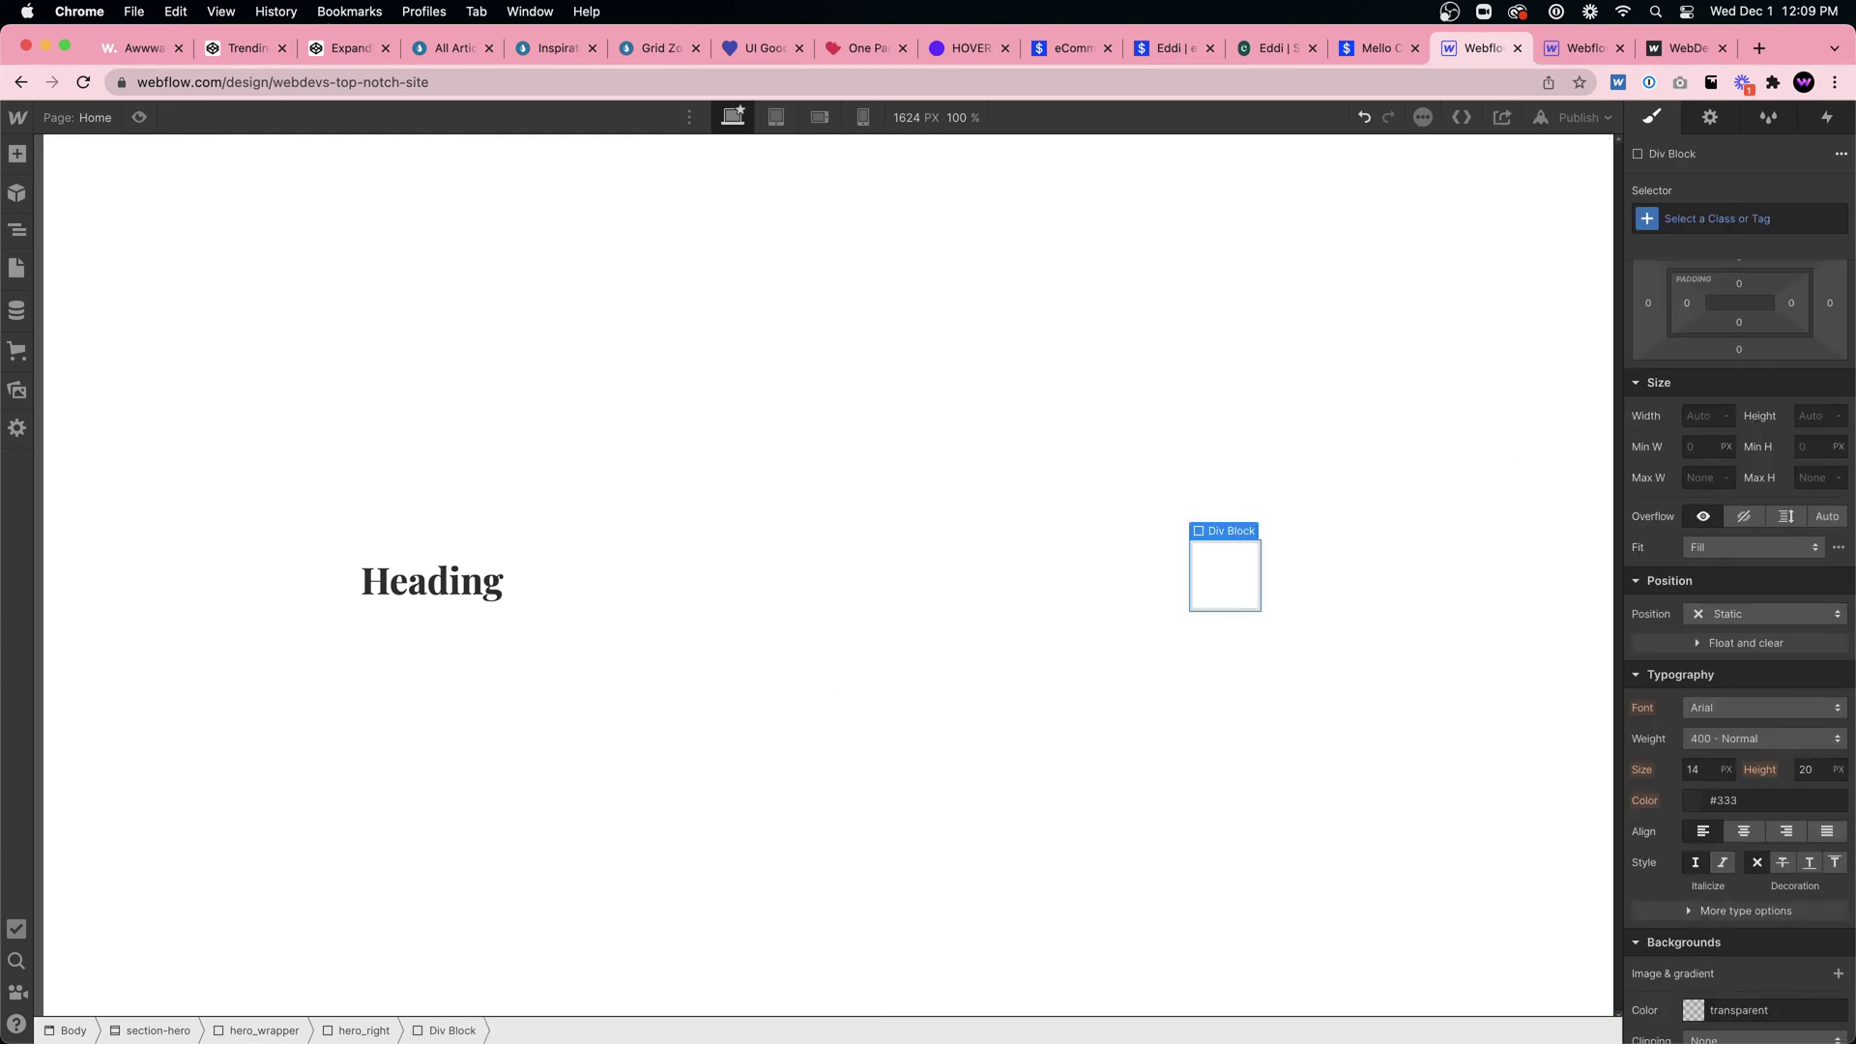
click(1761, 219)
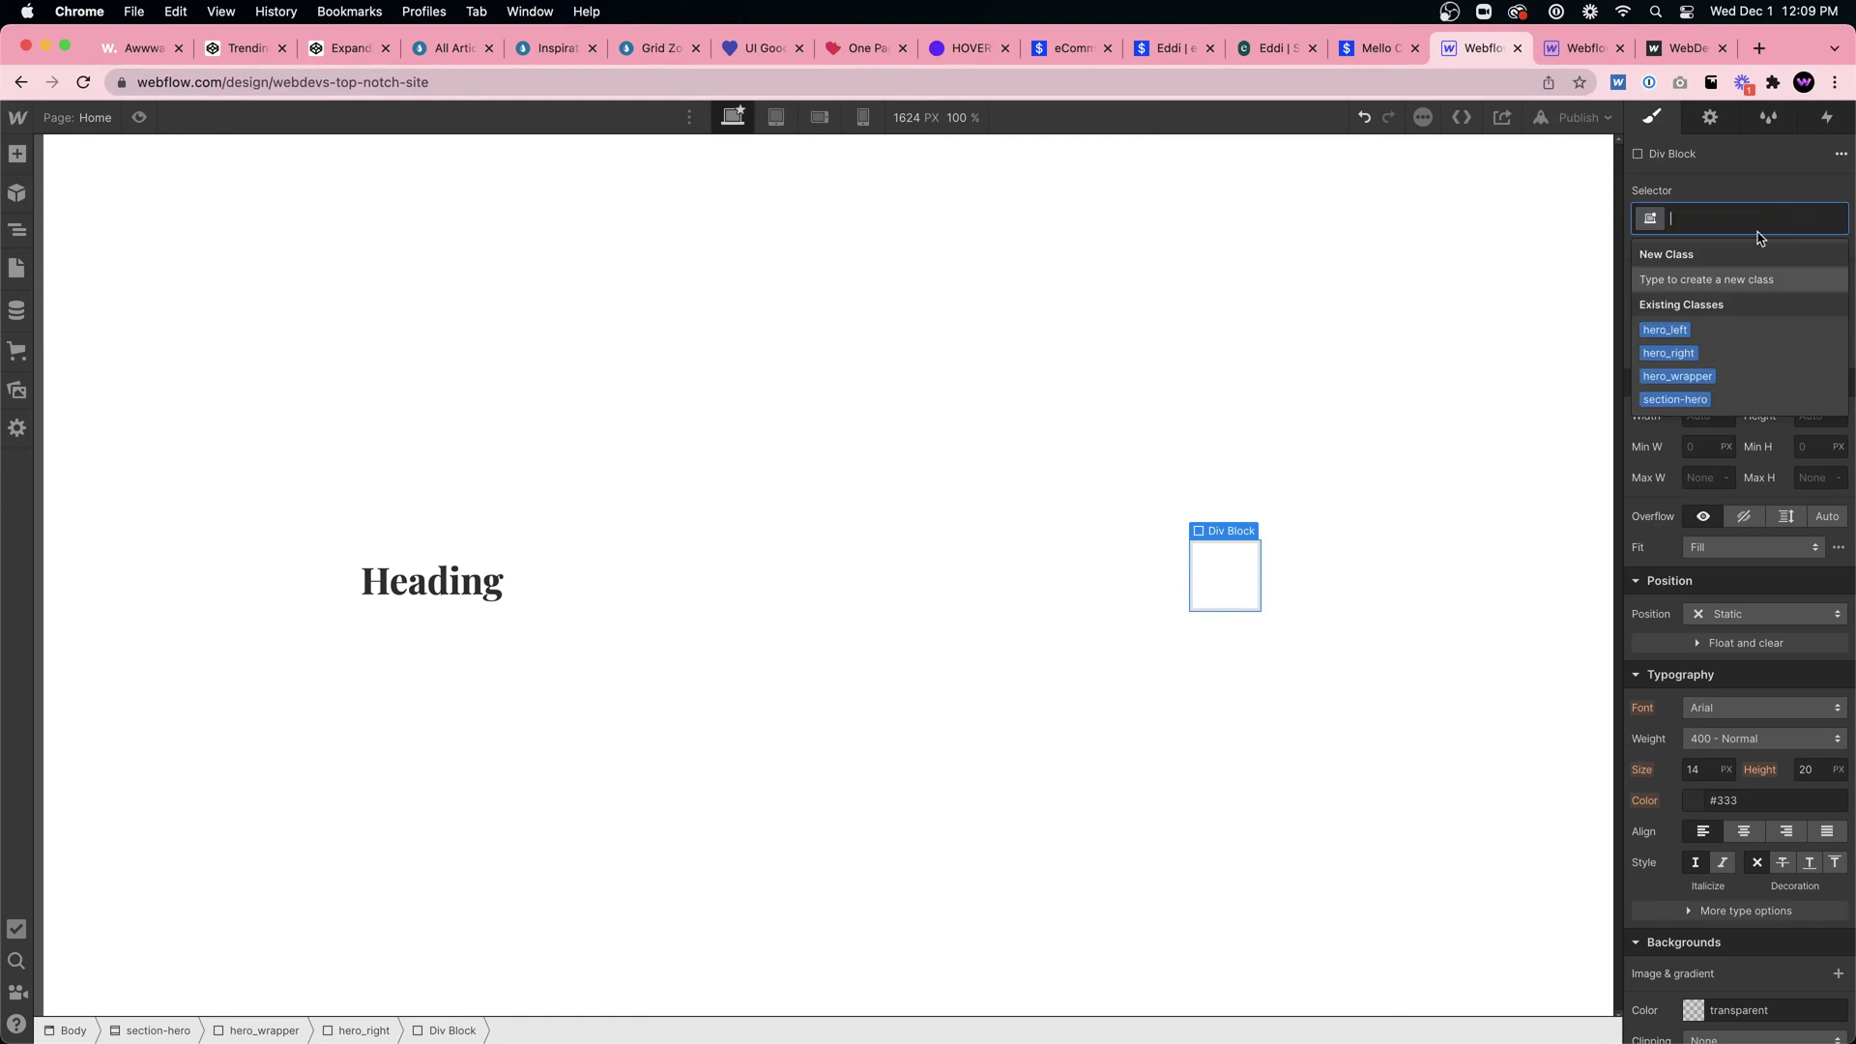
text(10)
key(Escape)
text(00)
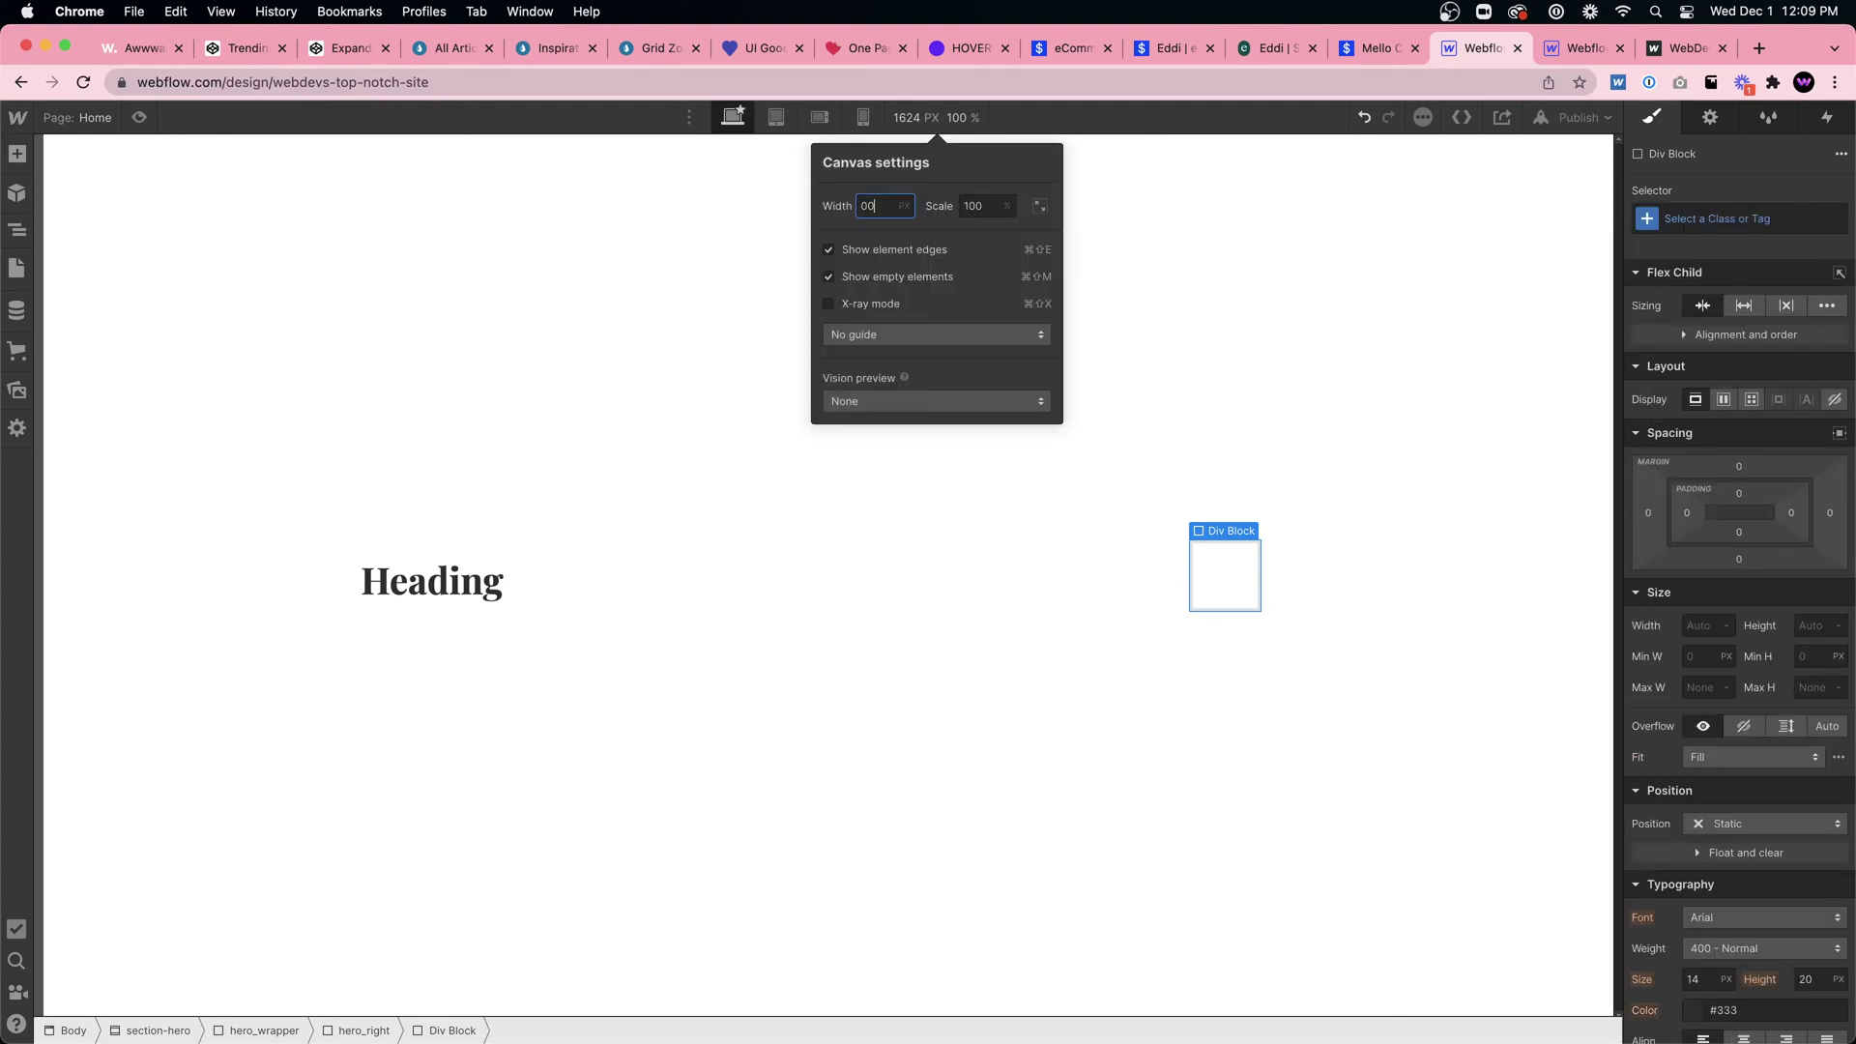
key(Return)
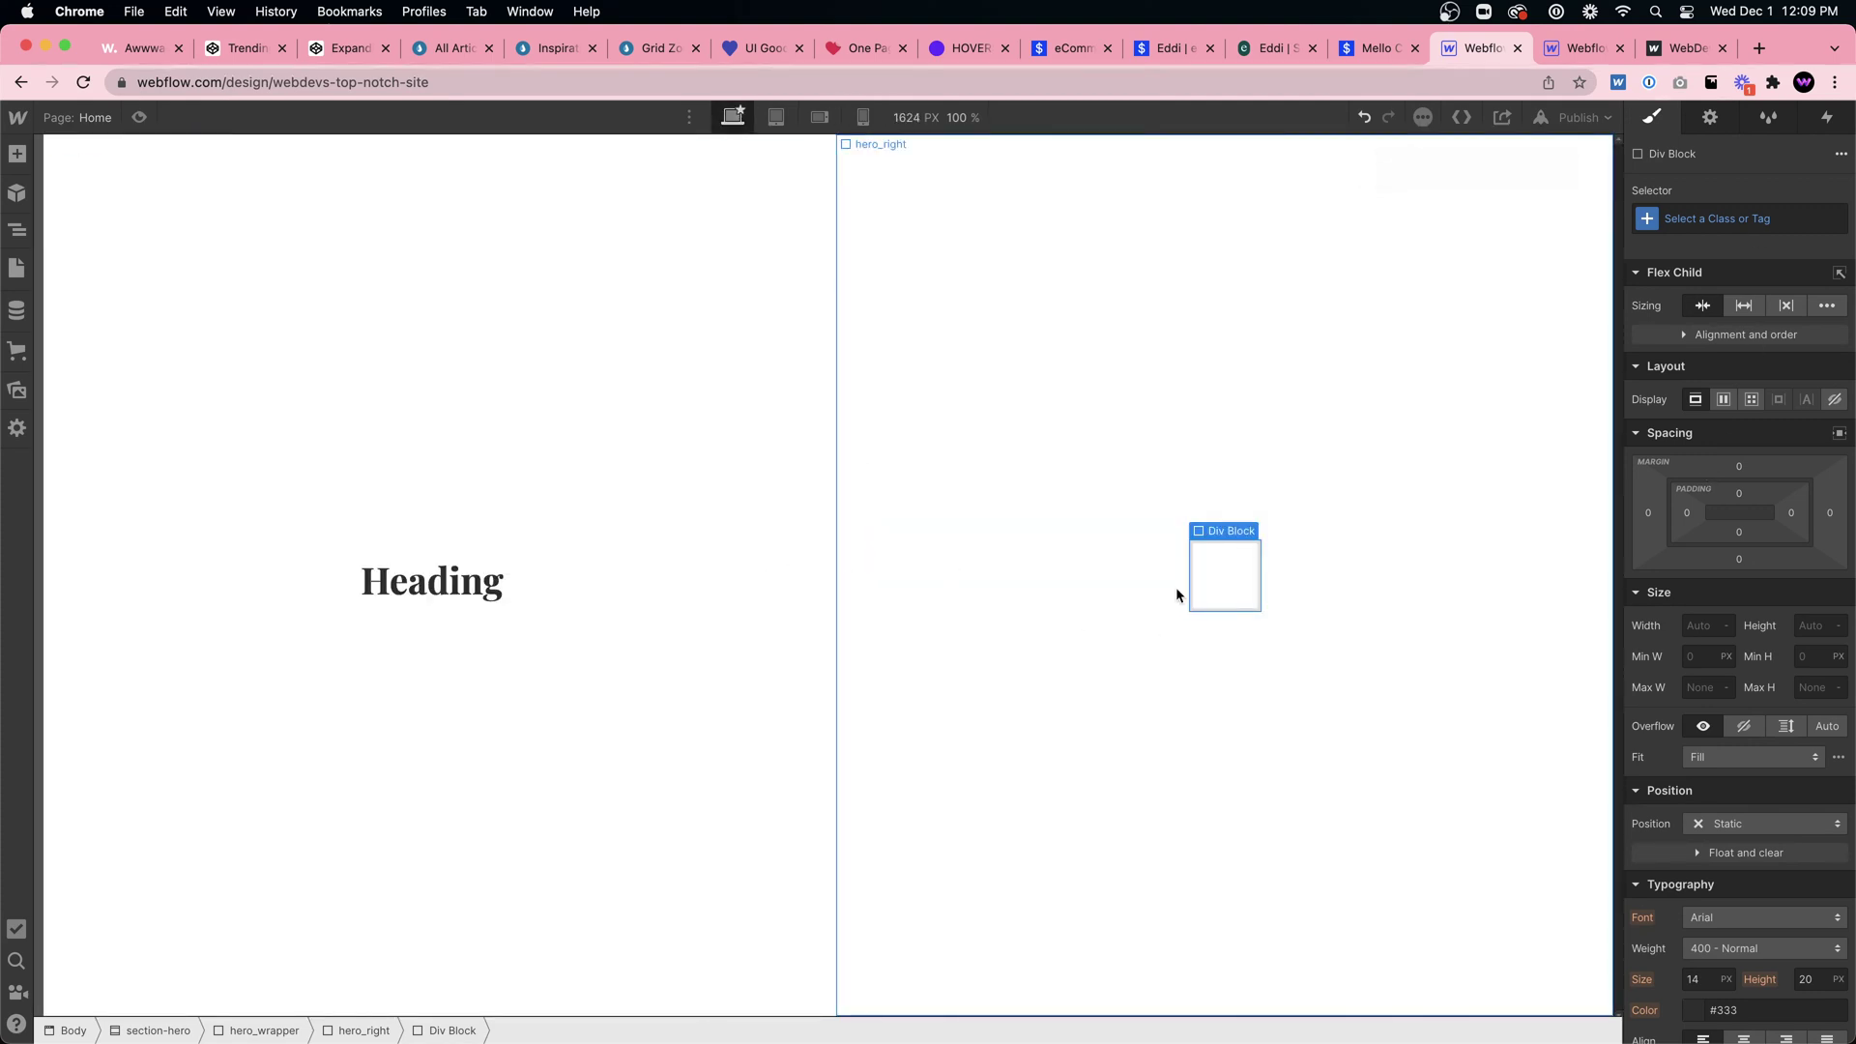
Step: Give the new Div Block the class hero_right-circle and set its width and height to 500 px
click(1691, 219)
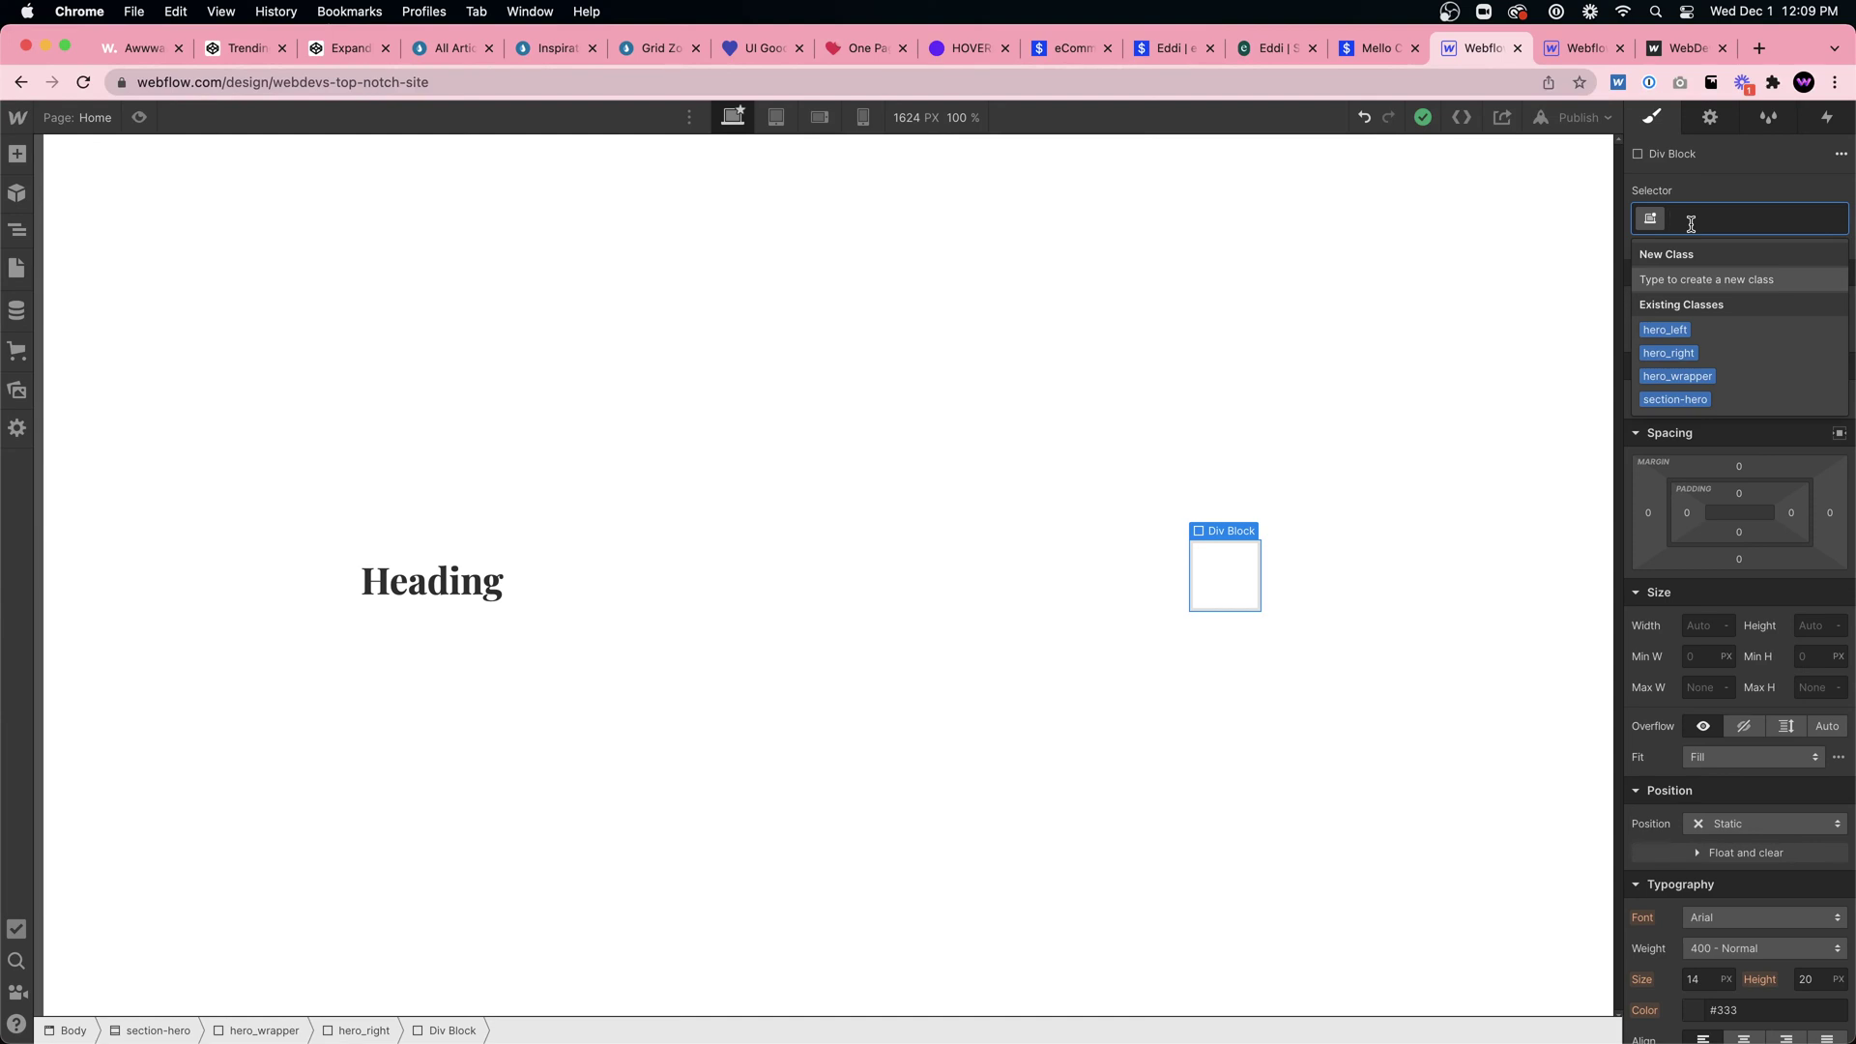
text(hero)
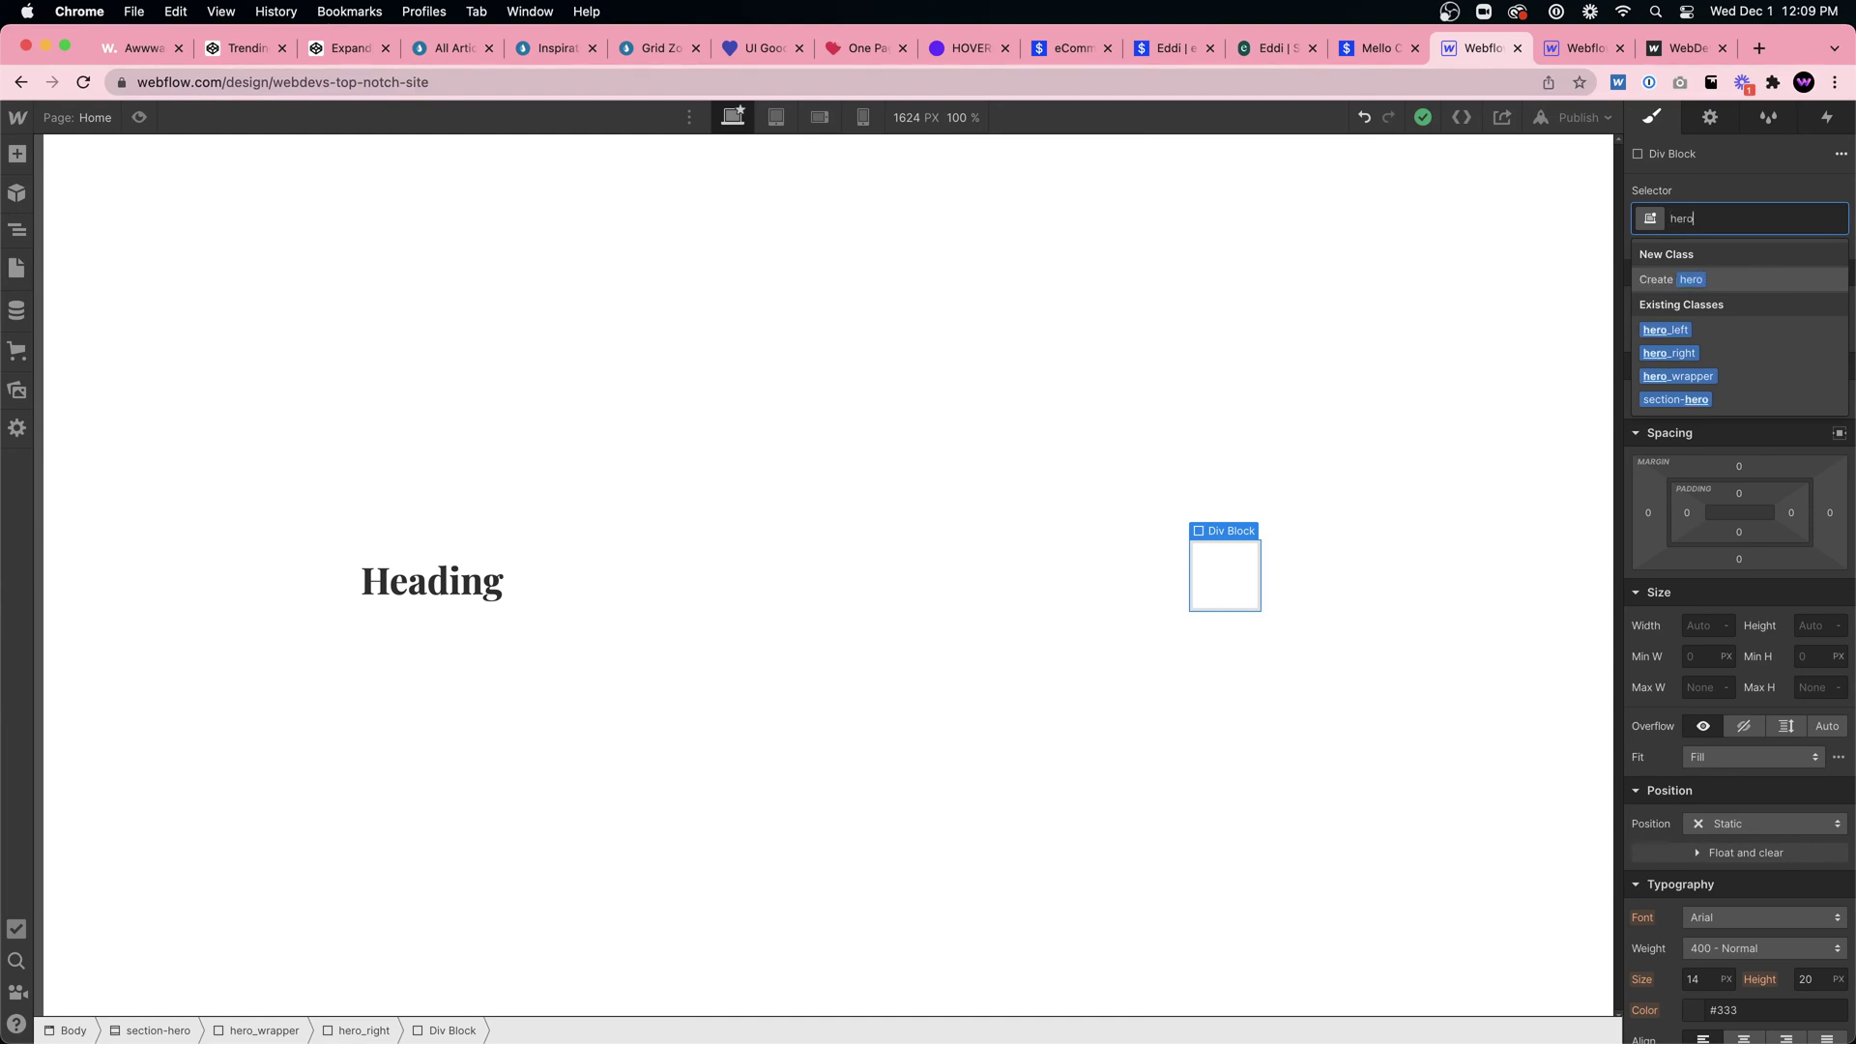
text(_right-circle)
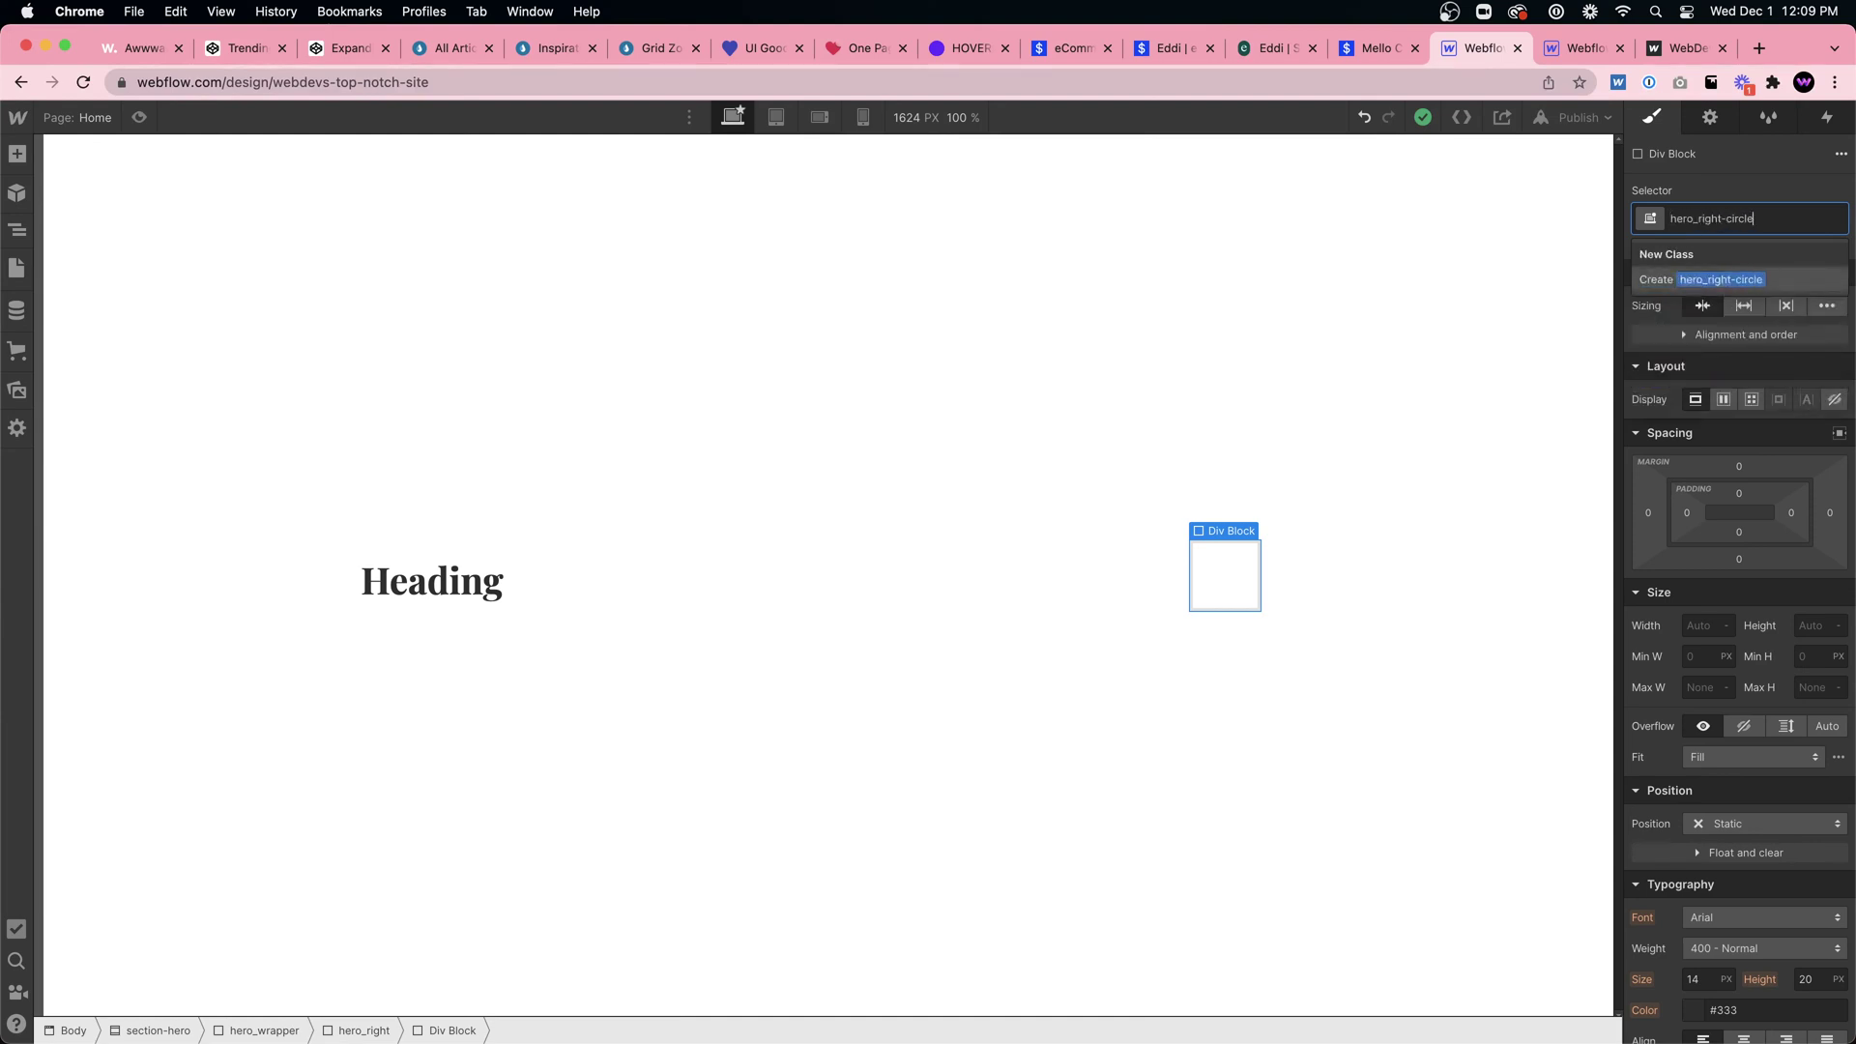
key(Return)
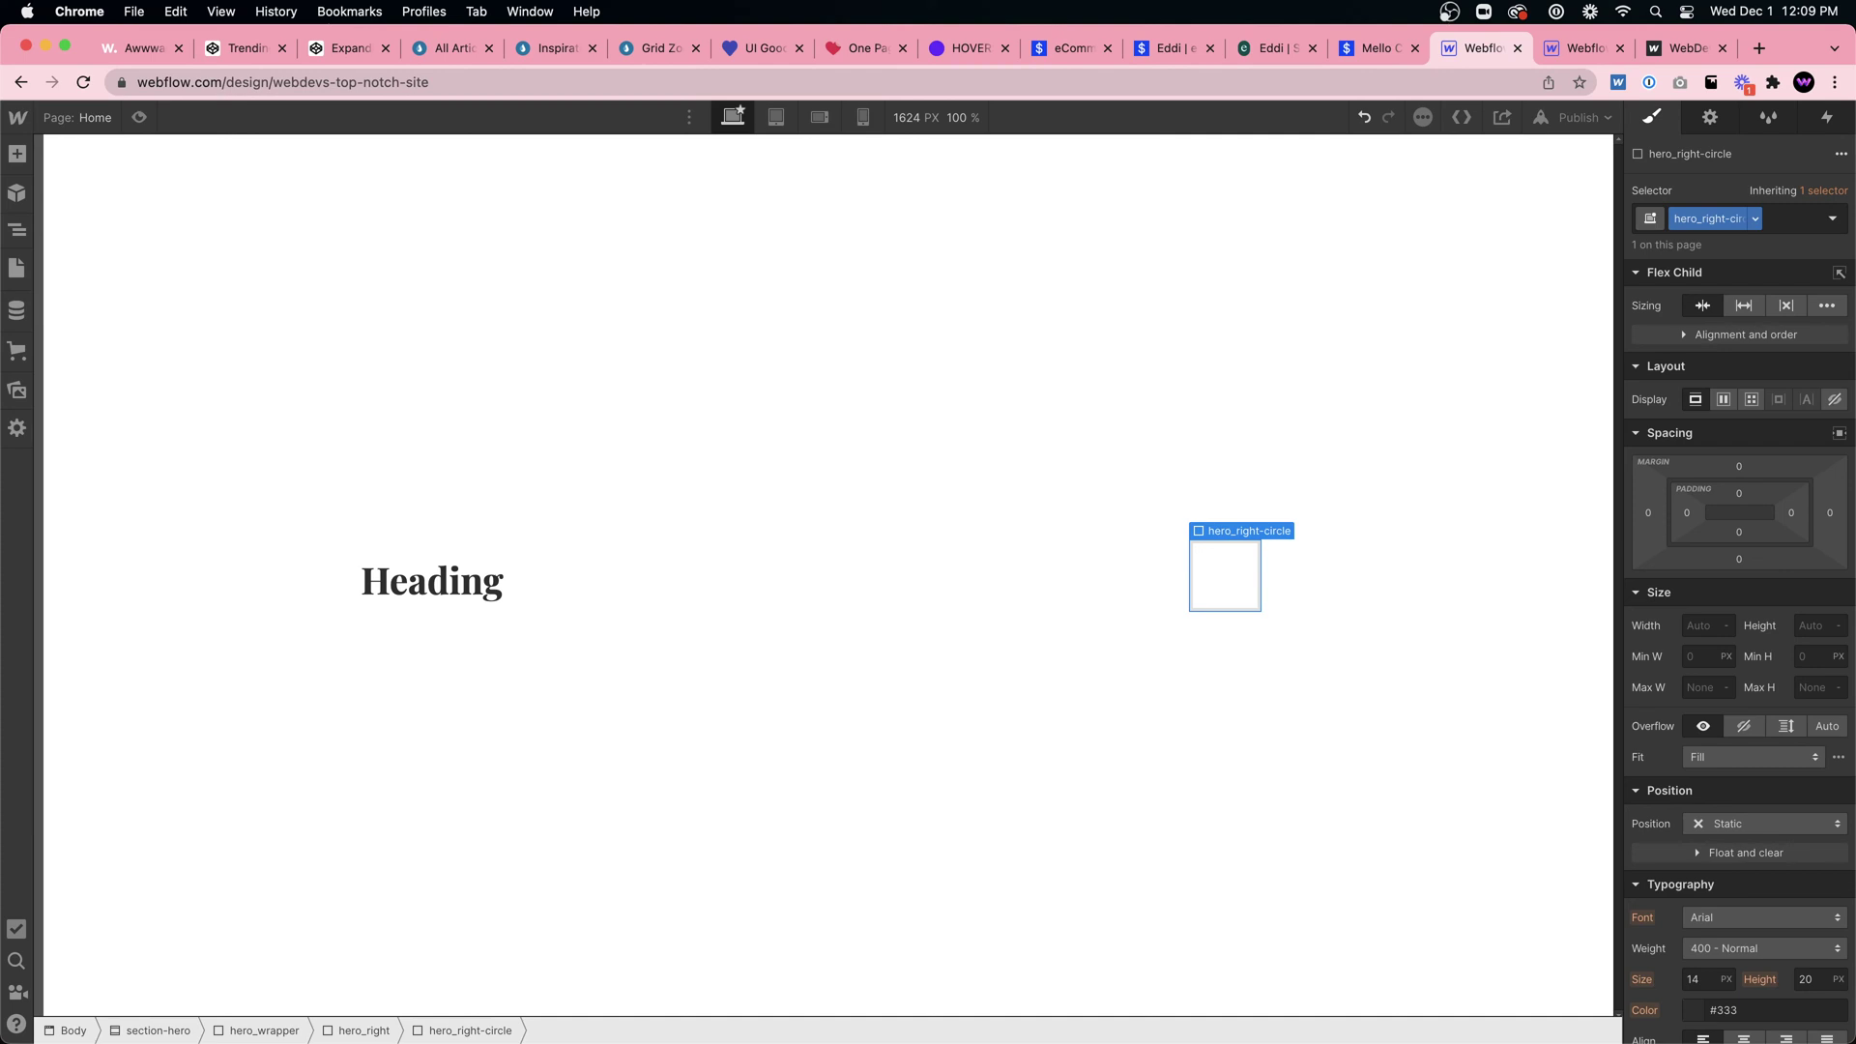
click(1709, 623)
text(500)
key(Tab)
text(500)
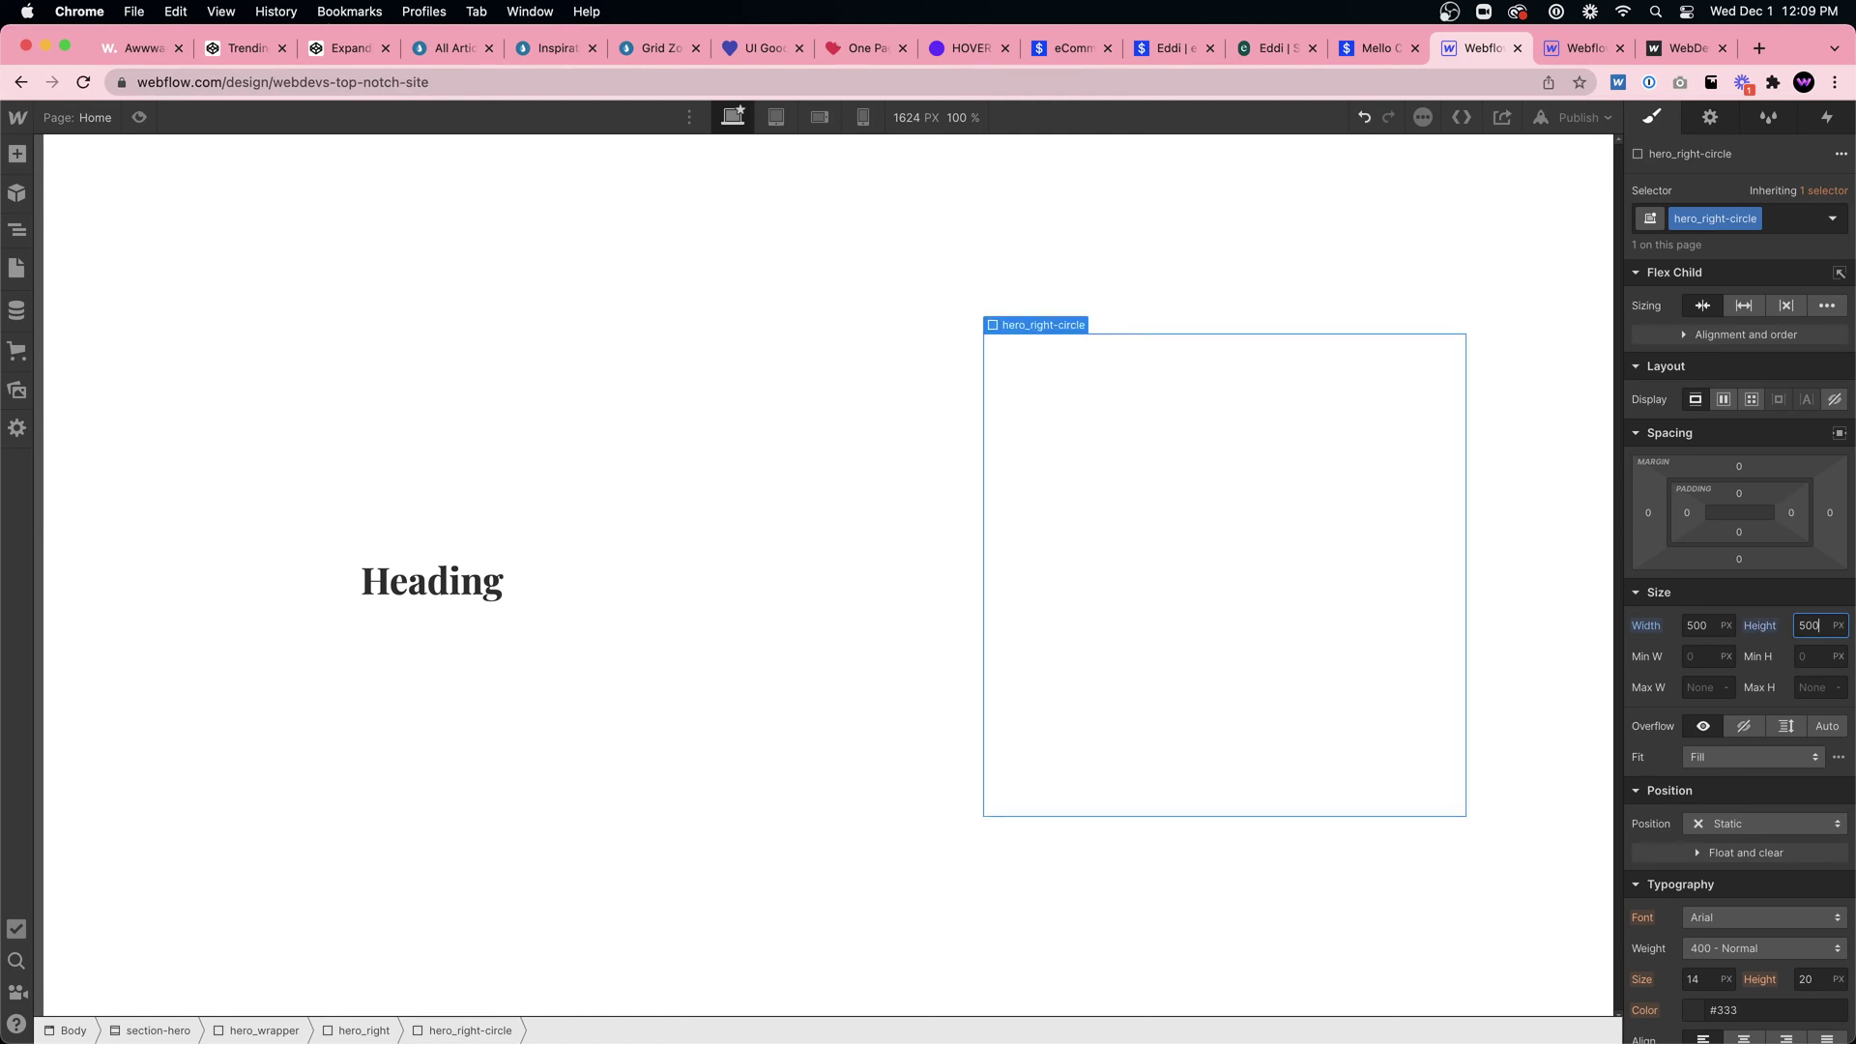
Step: Round hero_right-circle into a full circle with a border radius and reset its opacity to the default
scroll(1714, 687, down, 10)
scroll(1714, 687, down, 3)
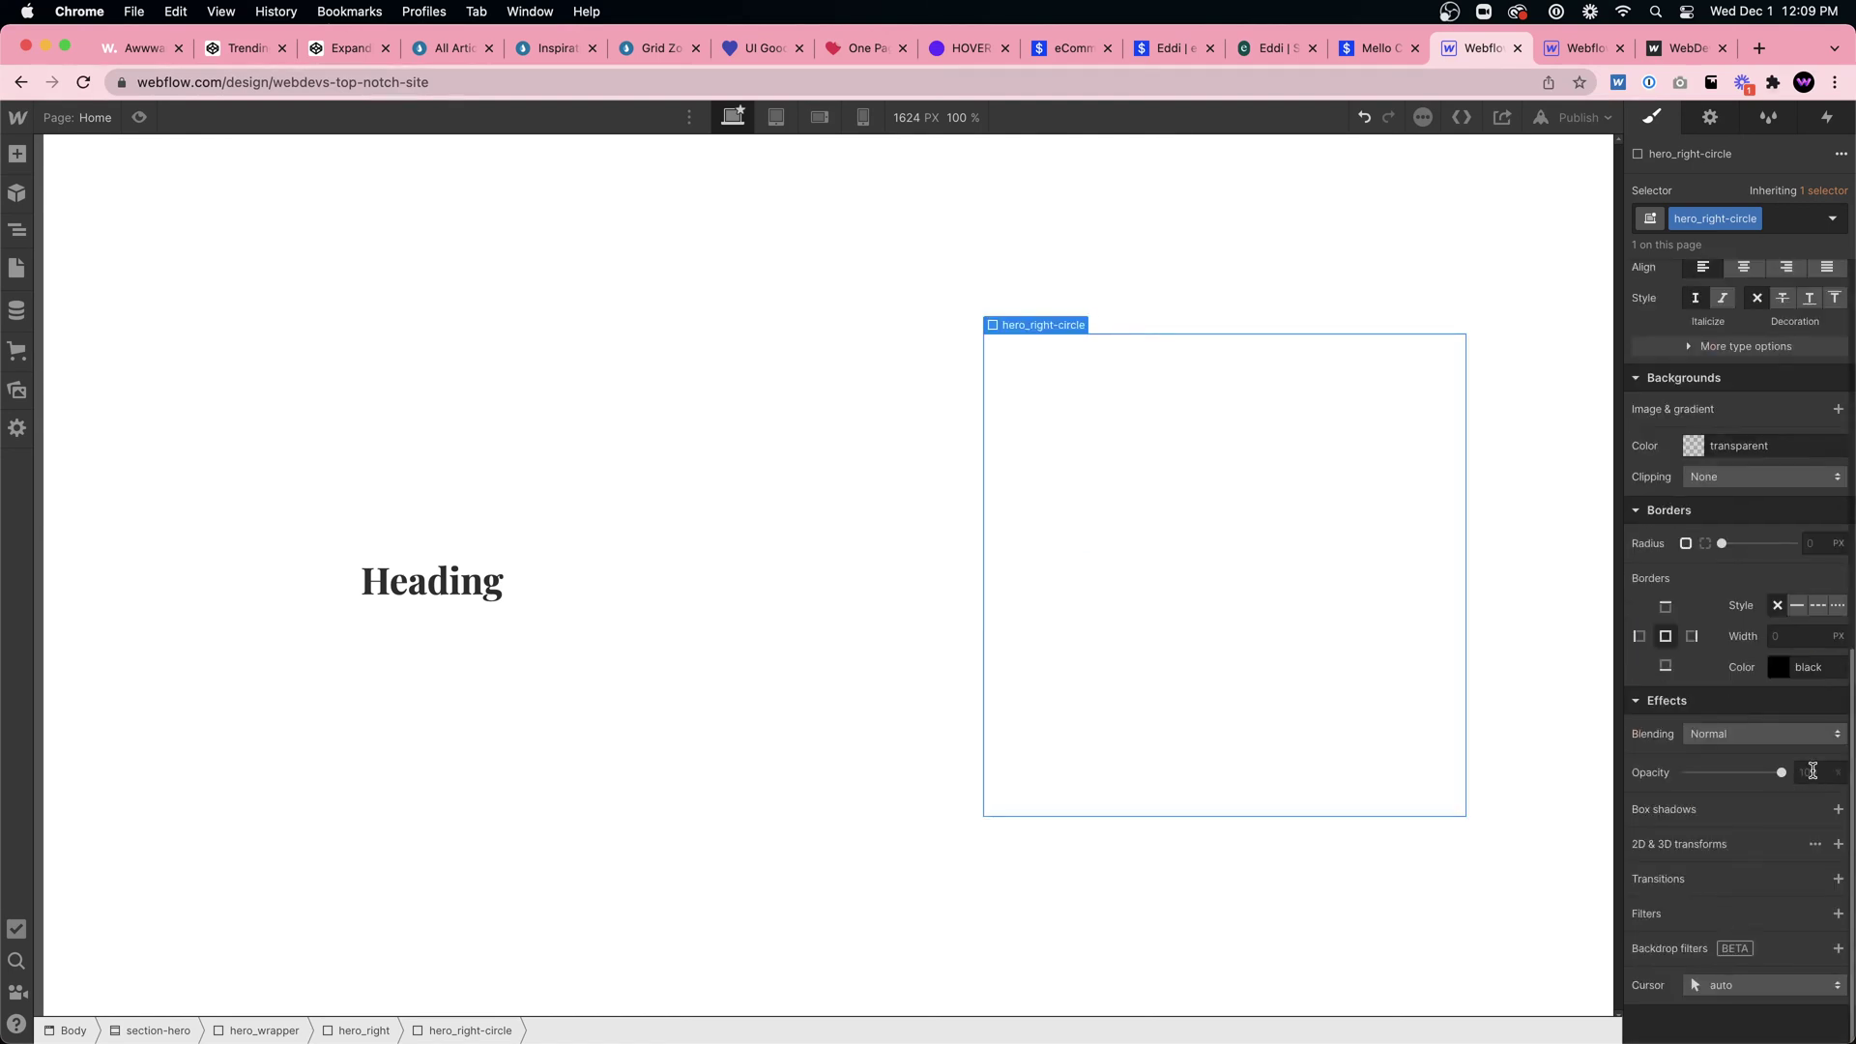
click(1813, 771)
key(super+a)
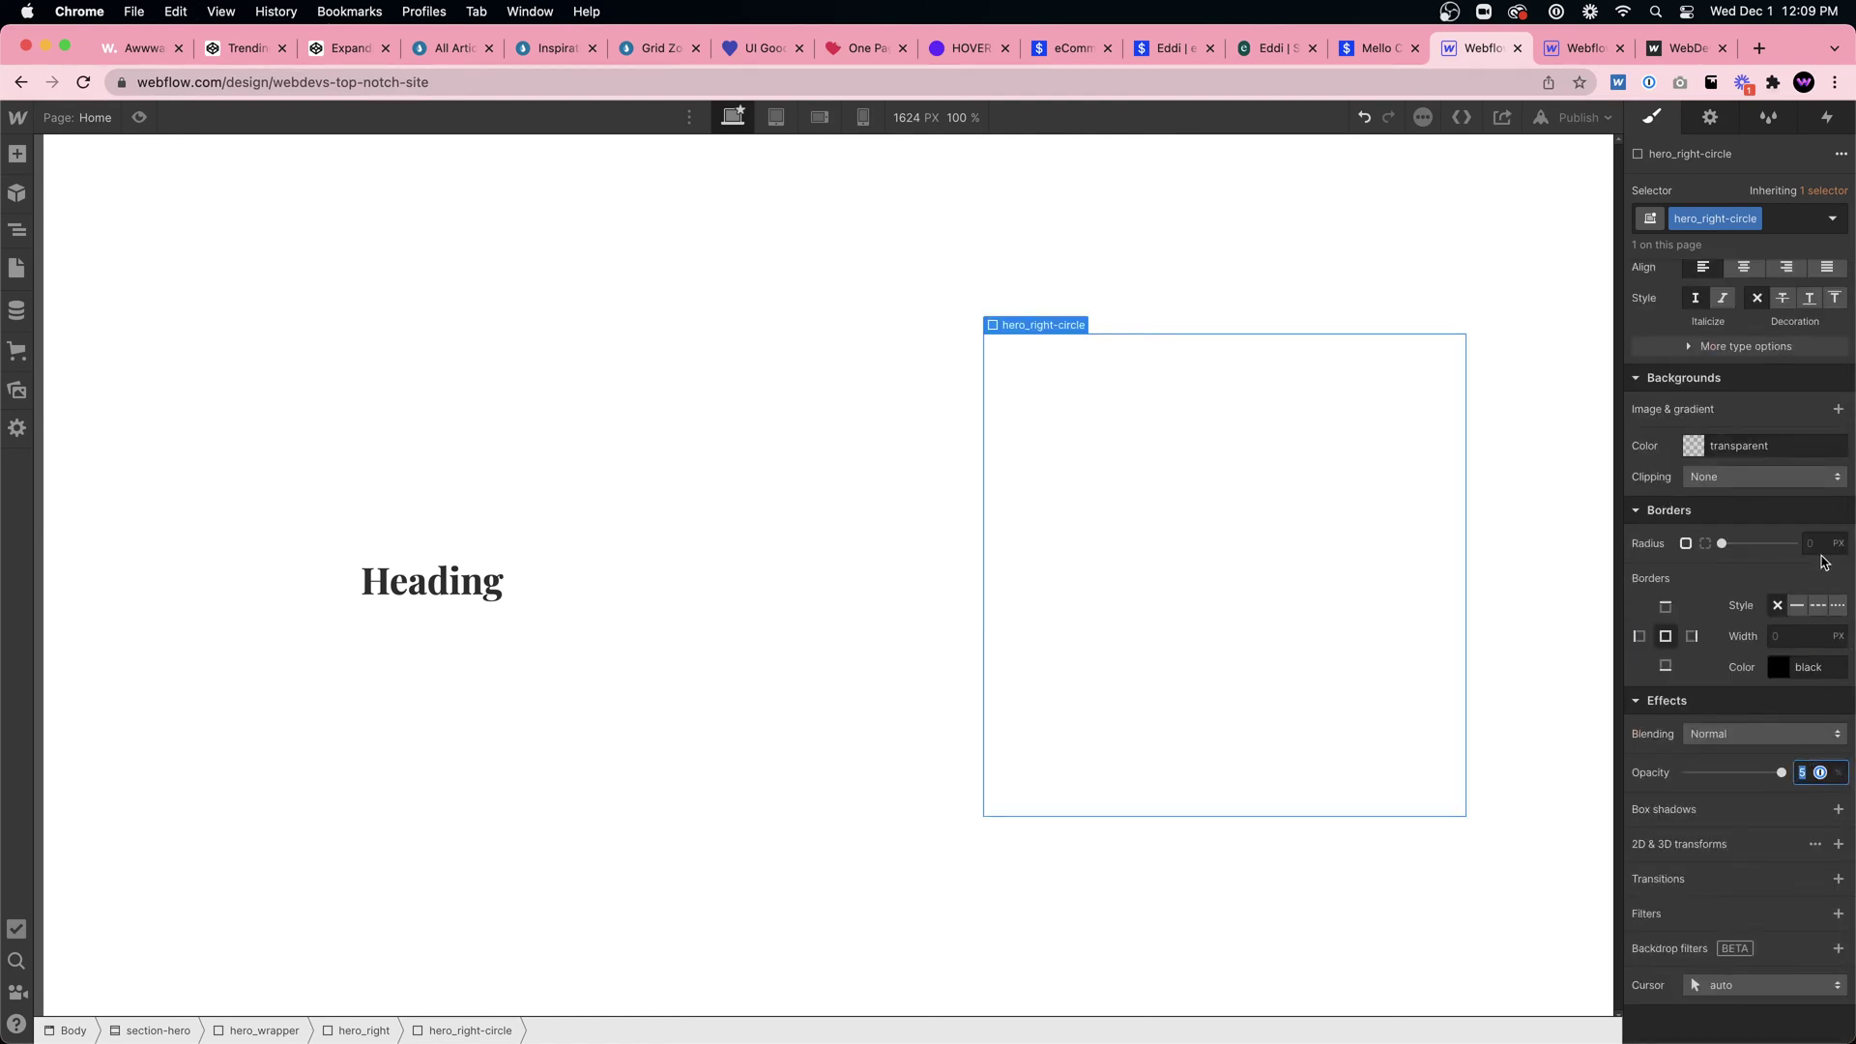
text(5)
click(1818, 544)
key(Return)
alt+click(1650, 772)
Step: Open coolors.co in a new browser tab and return to the Designer of the webdevs-top-notch-site project
key(super+t)
click(1402, 90)
text(coolors.co)
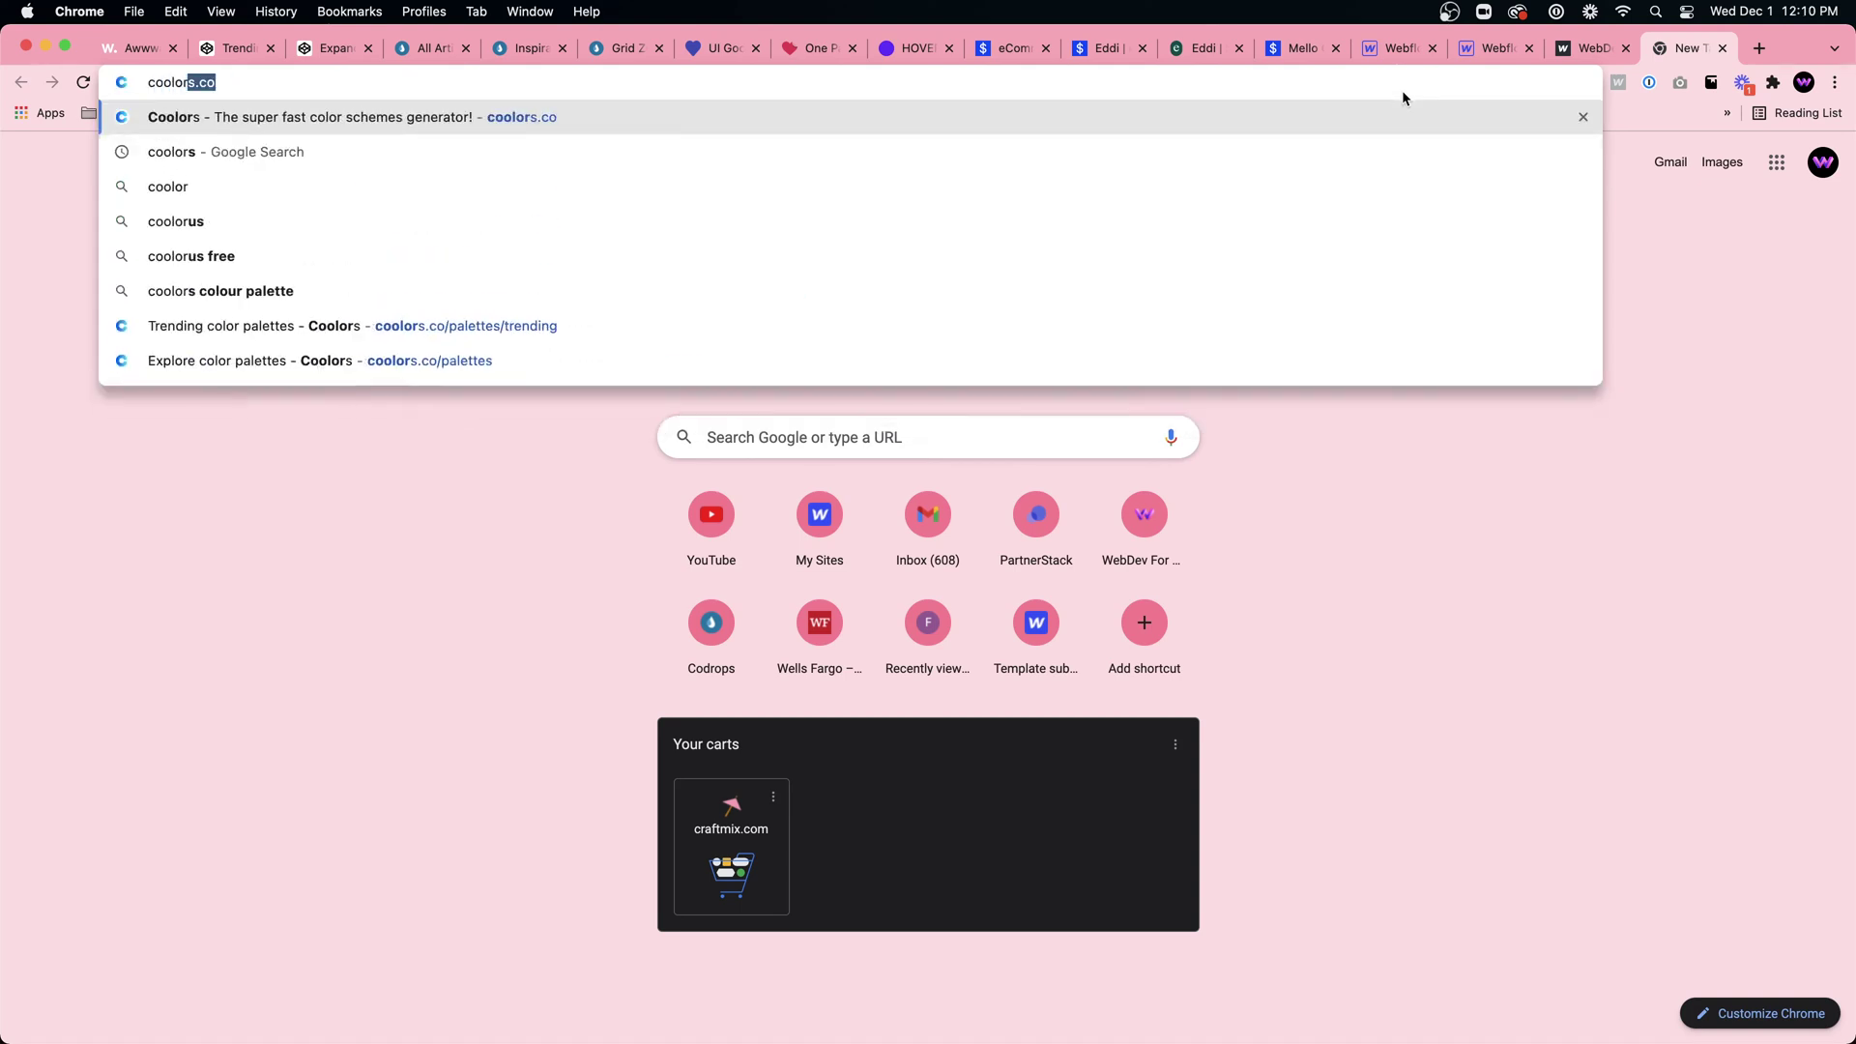
key(Return)
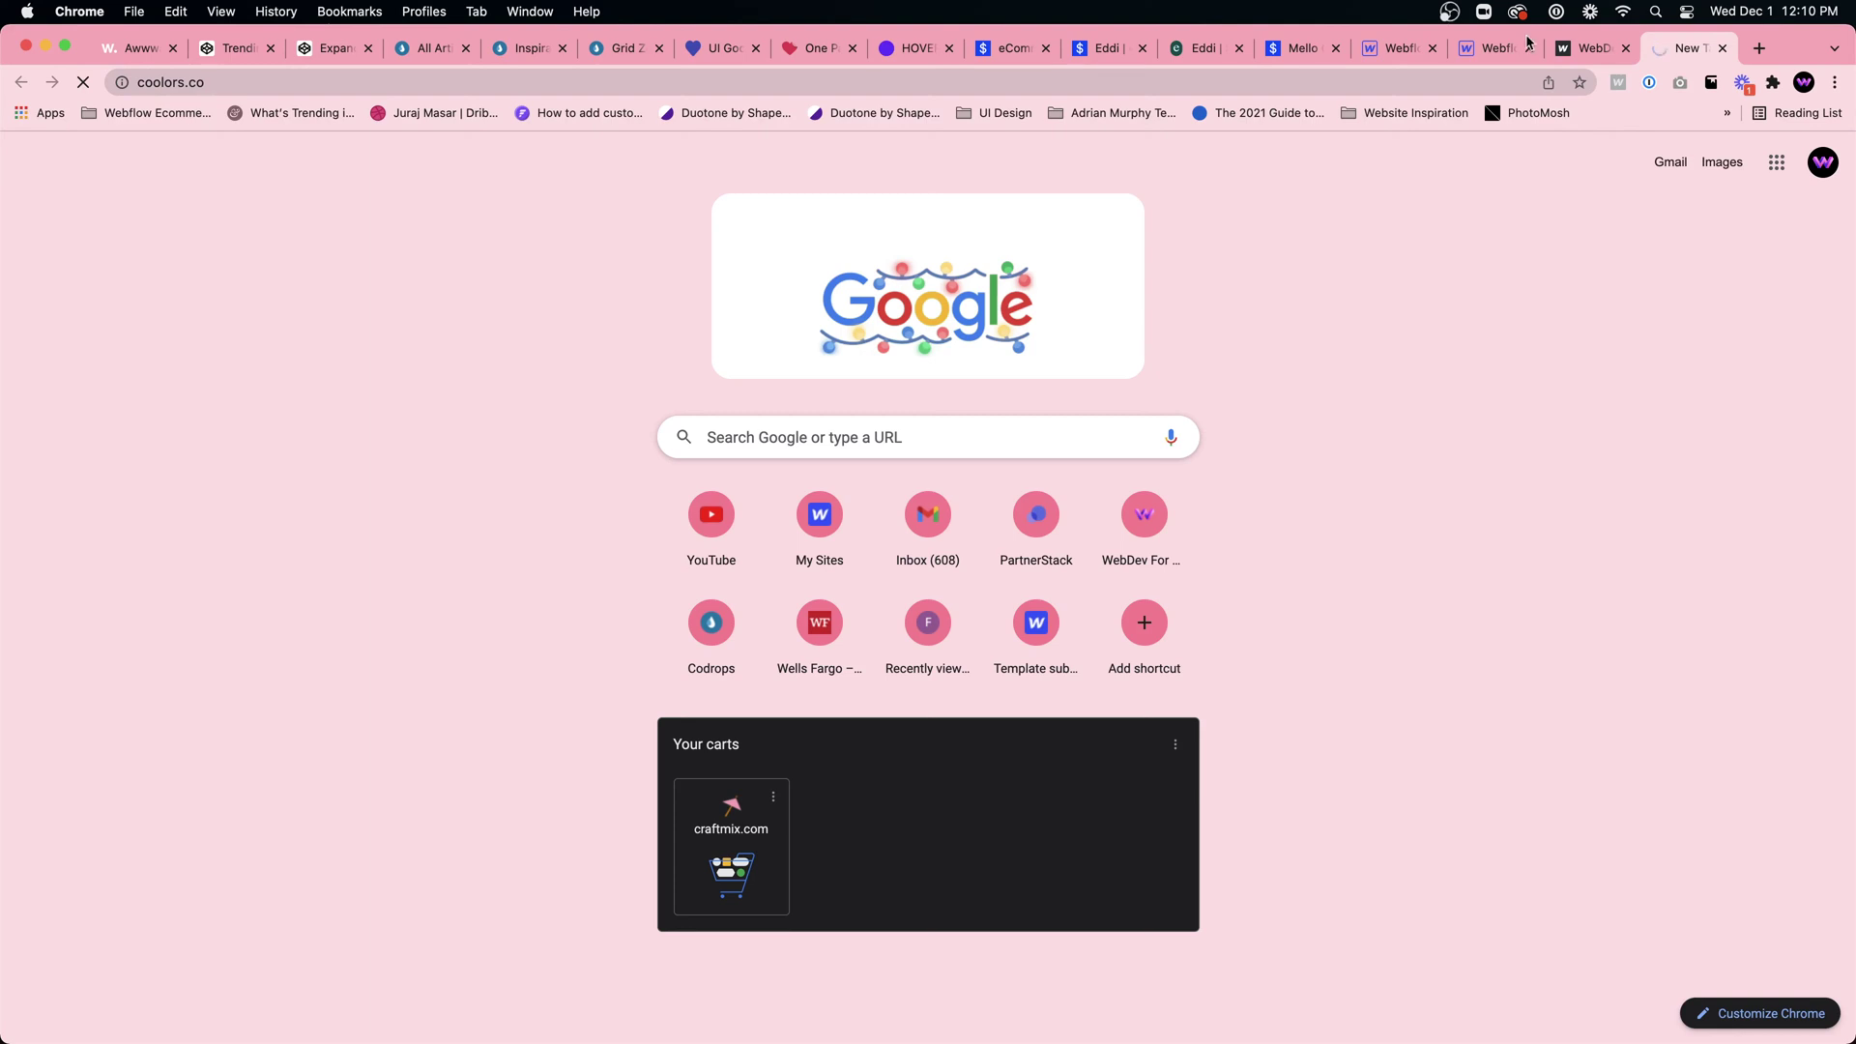
click(1494, 48)
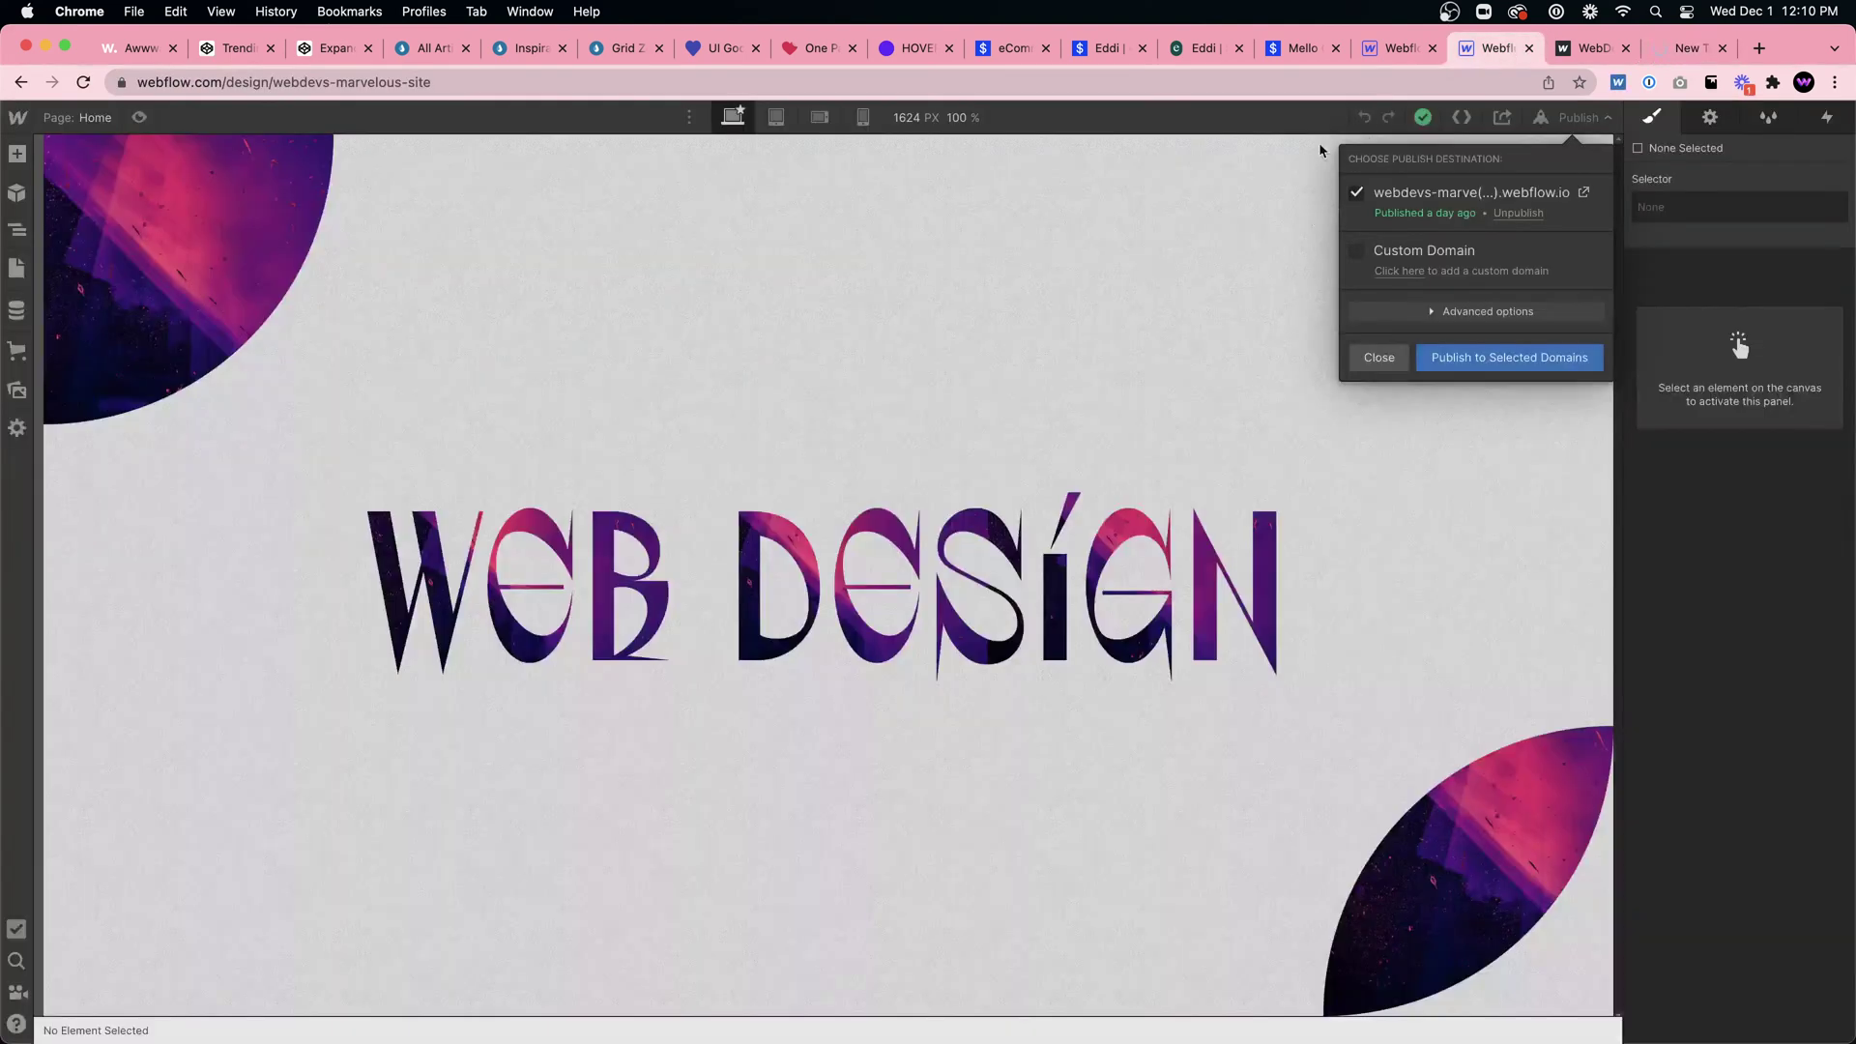
click(1397, 49)
Step: Set the background color of hero_right-circle to the violet-blue #6f75df
click(1692, 446)
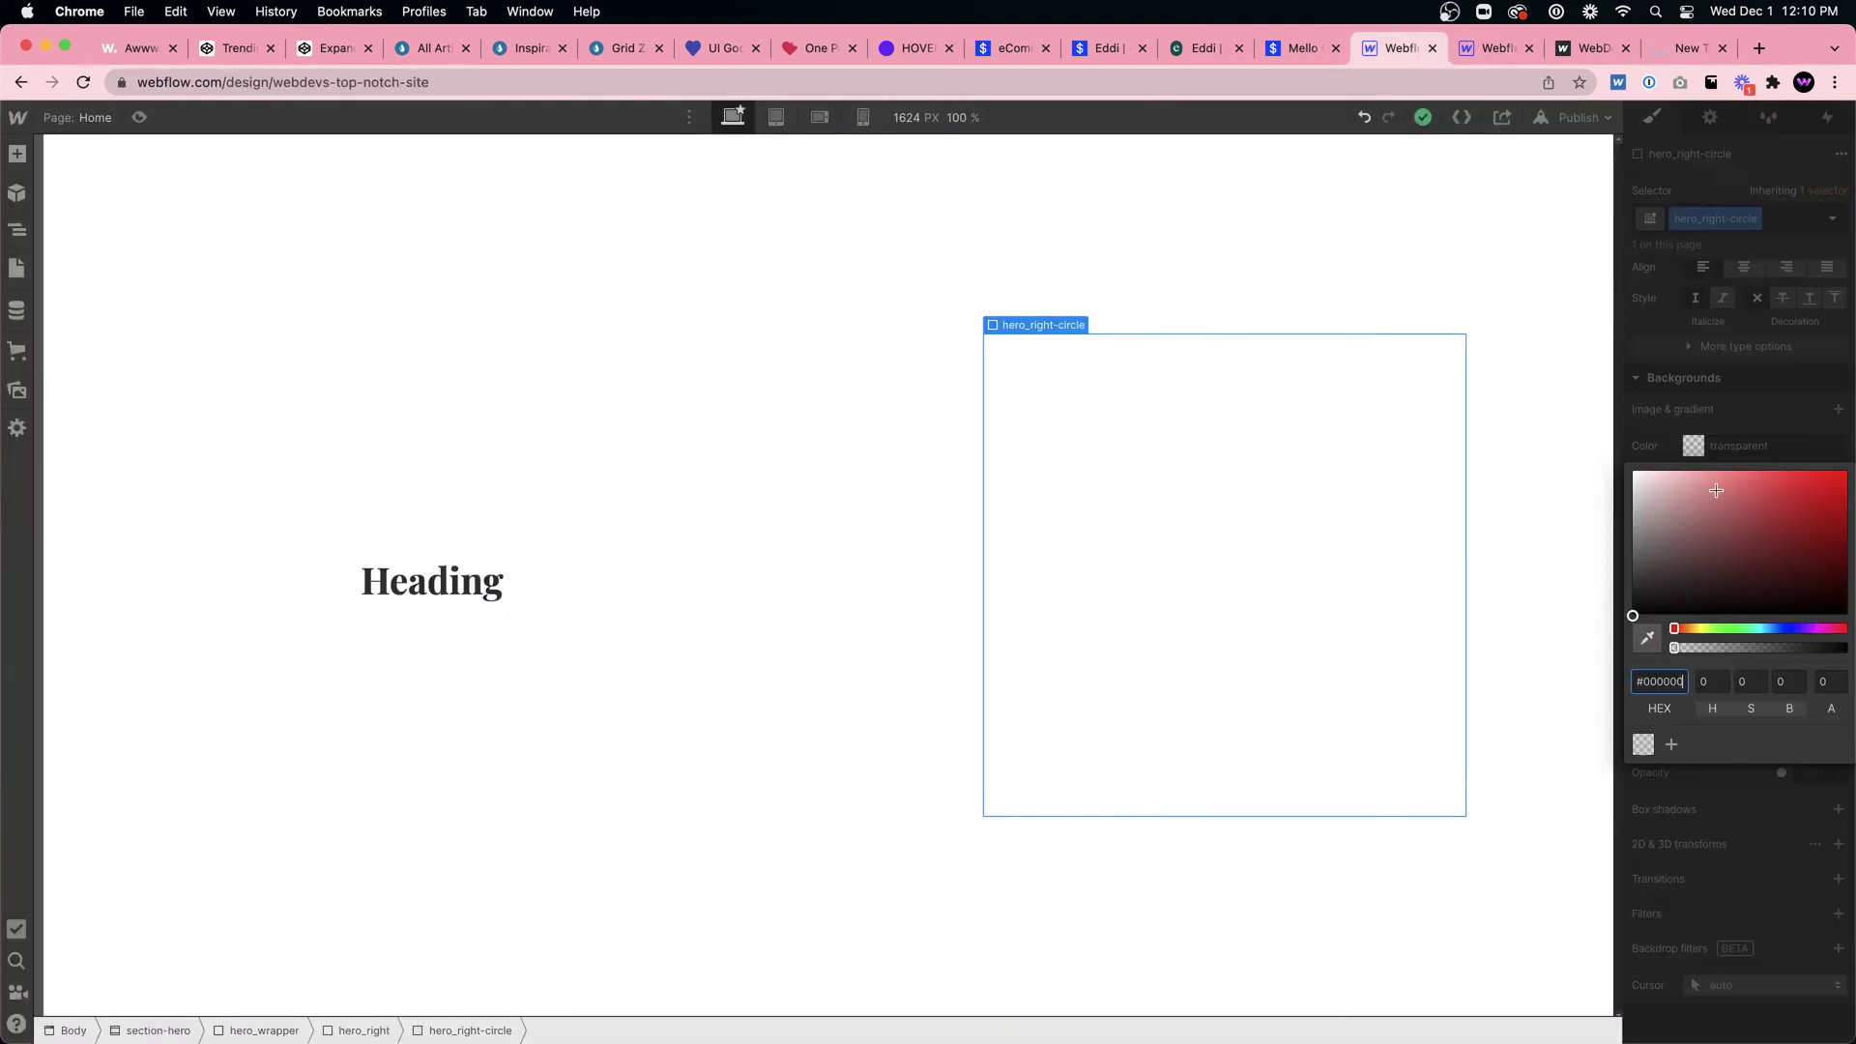
mouse_move(1732, 499)
mouse_down()
mouse_move(1760, 514)
mouse_move(1700, 522)
mouse_move(1740, 518)
mouse_move(1739, 491)
mouse_up()
click(1694, 496)
click(1787, 628)
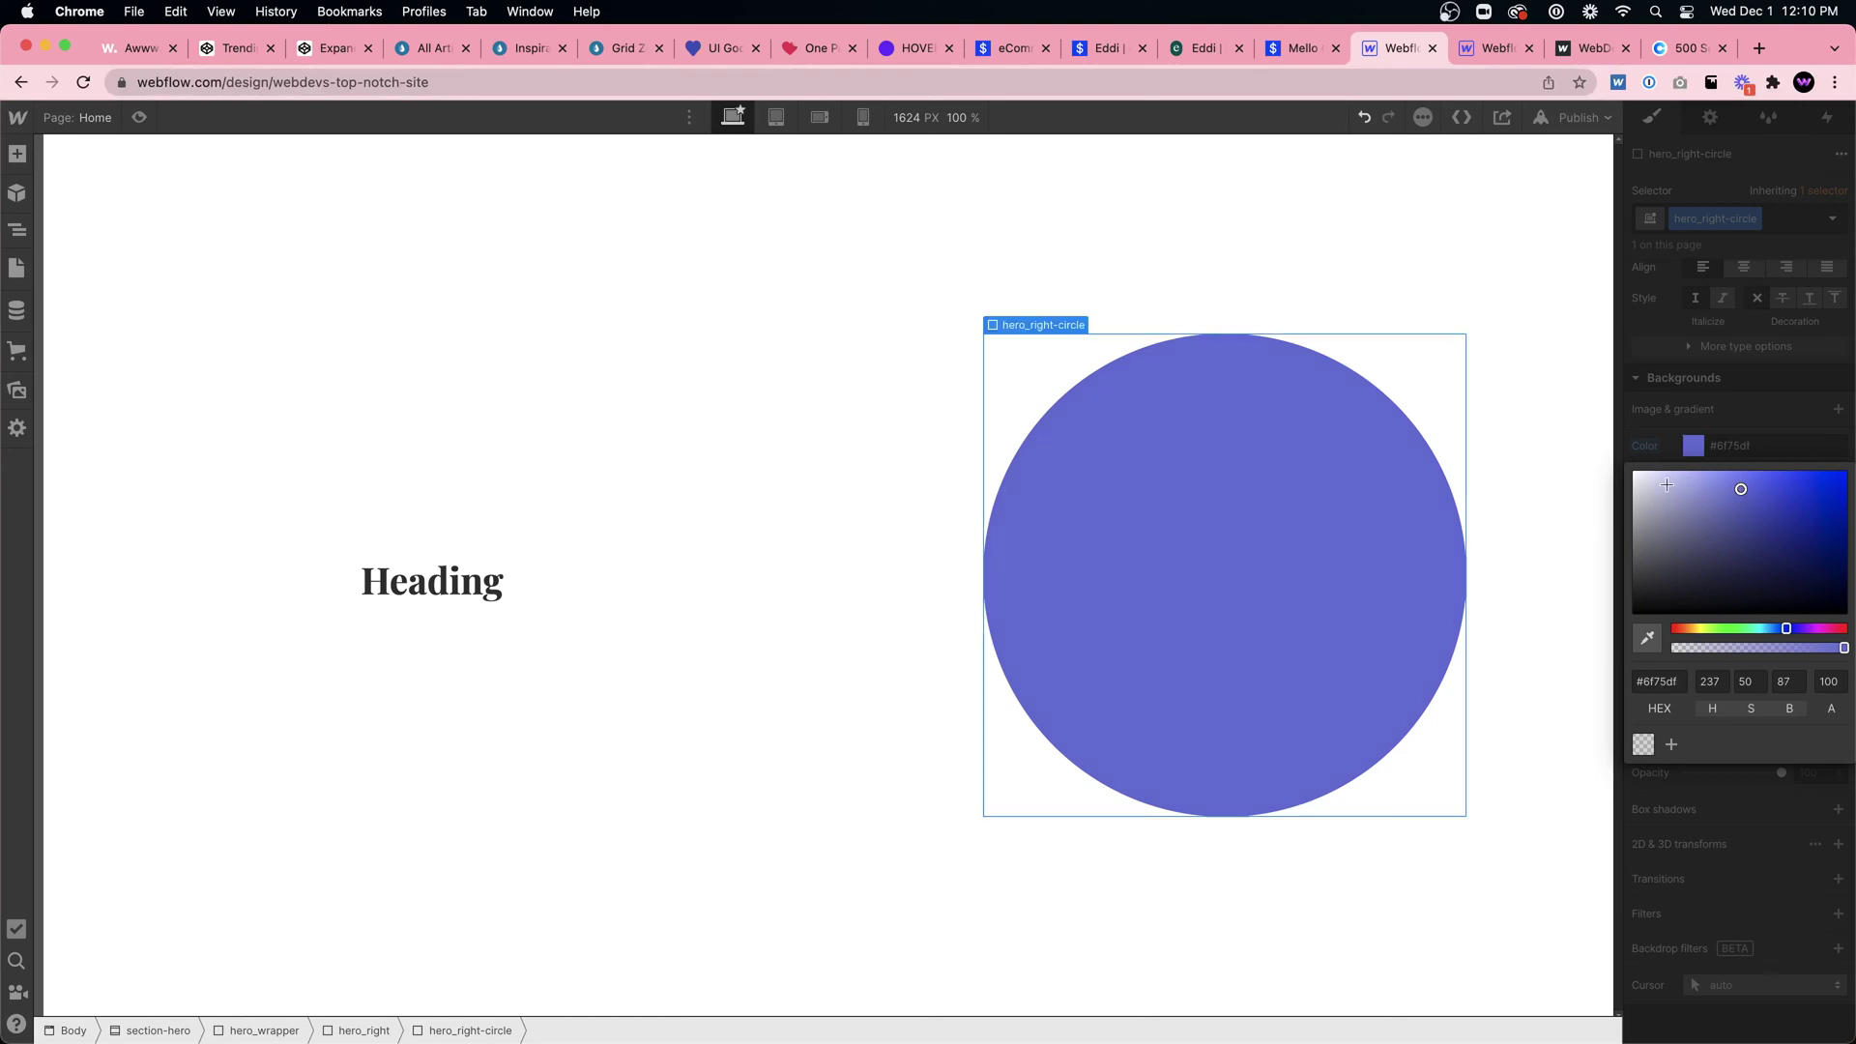
click(1002, 820)
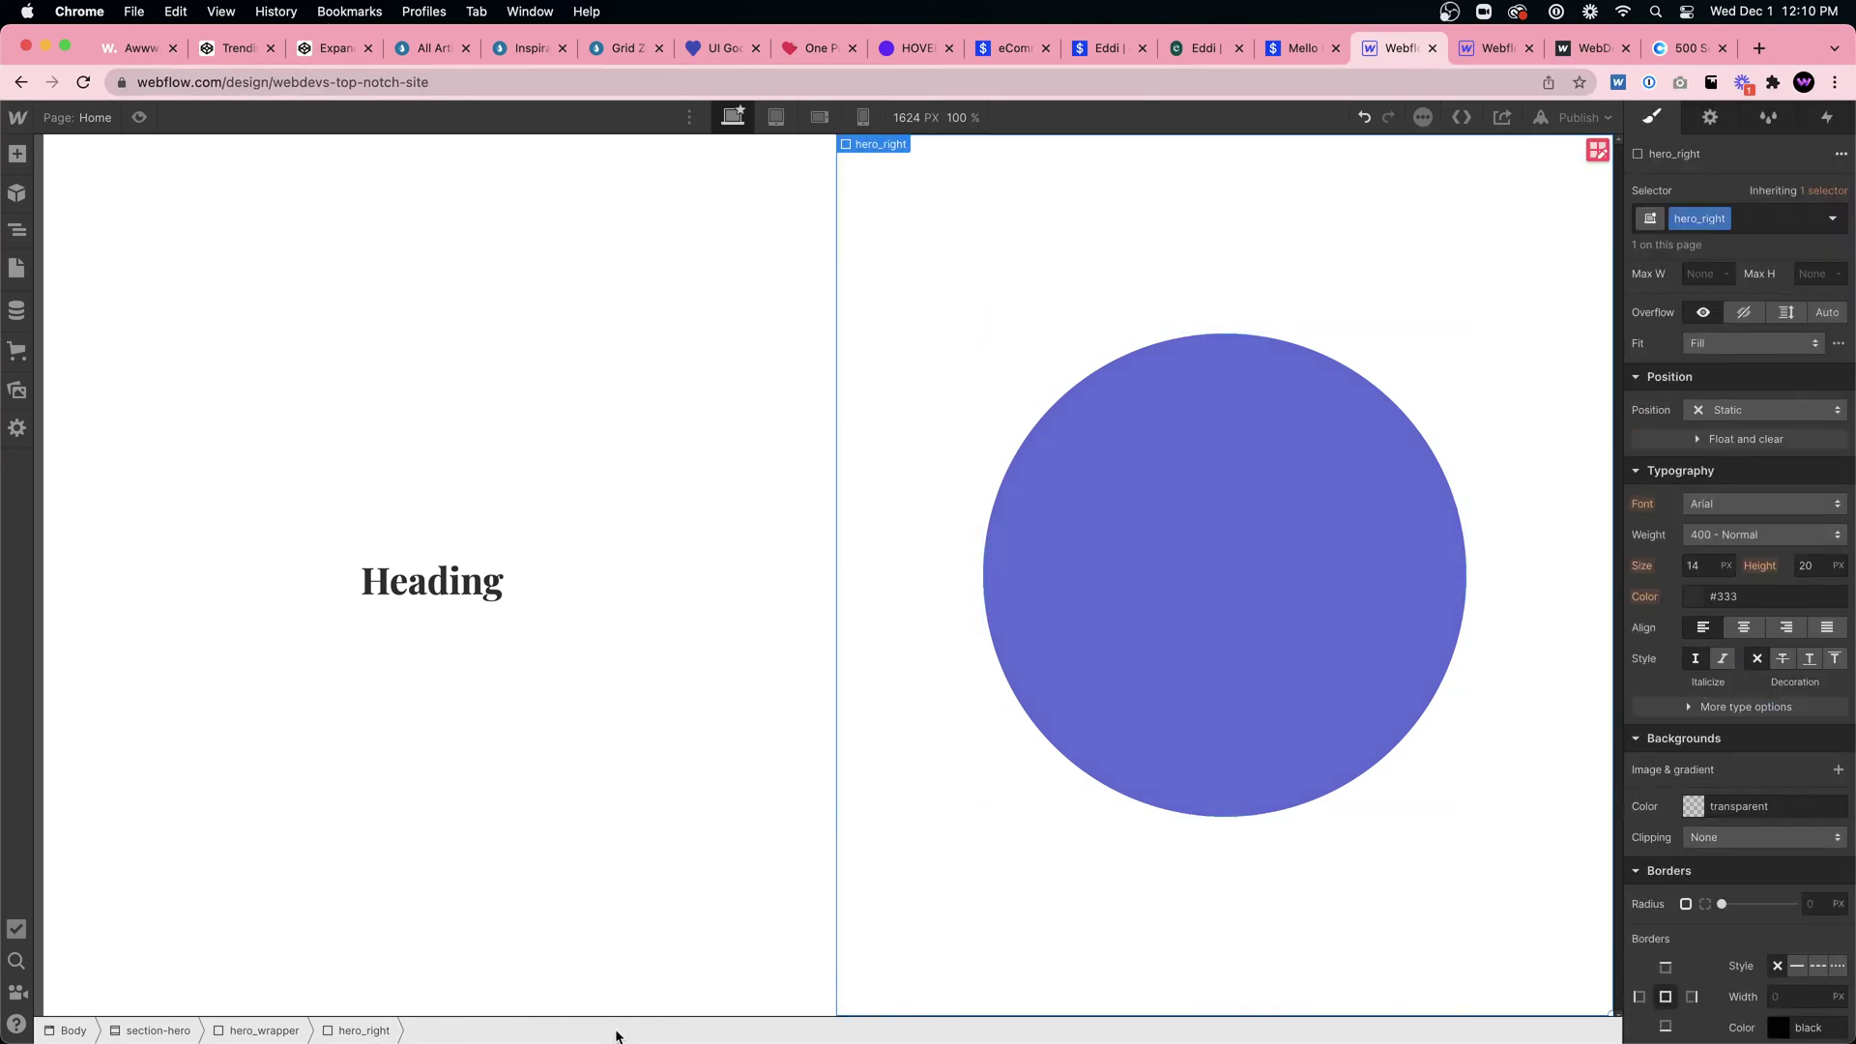
Step: Switch to Finder and browse the Elements and Scenes folders of the SVG illustration set
click(293, 976)
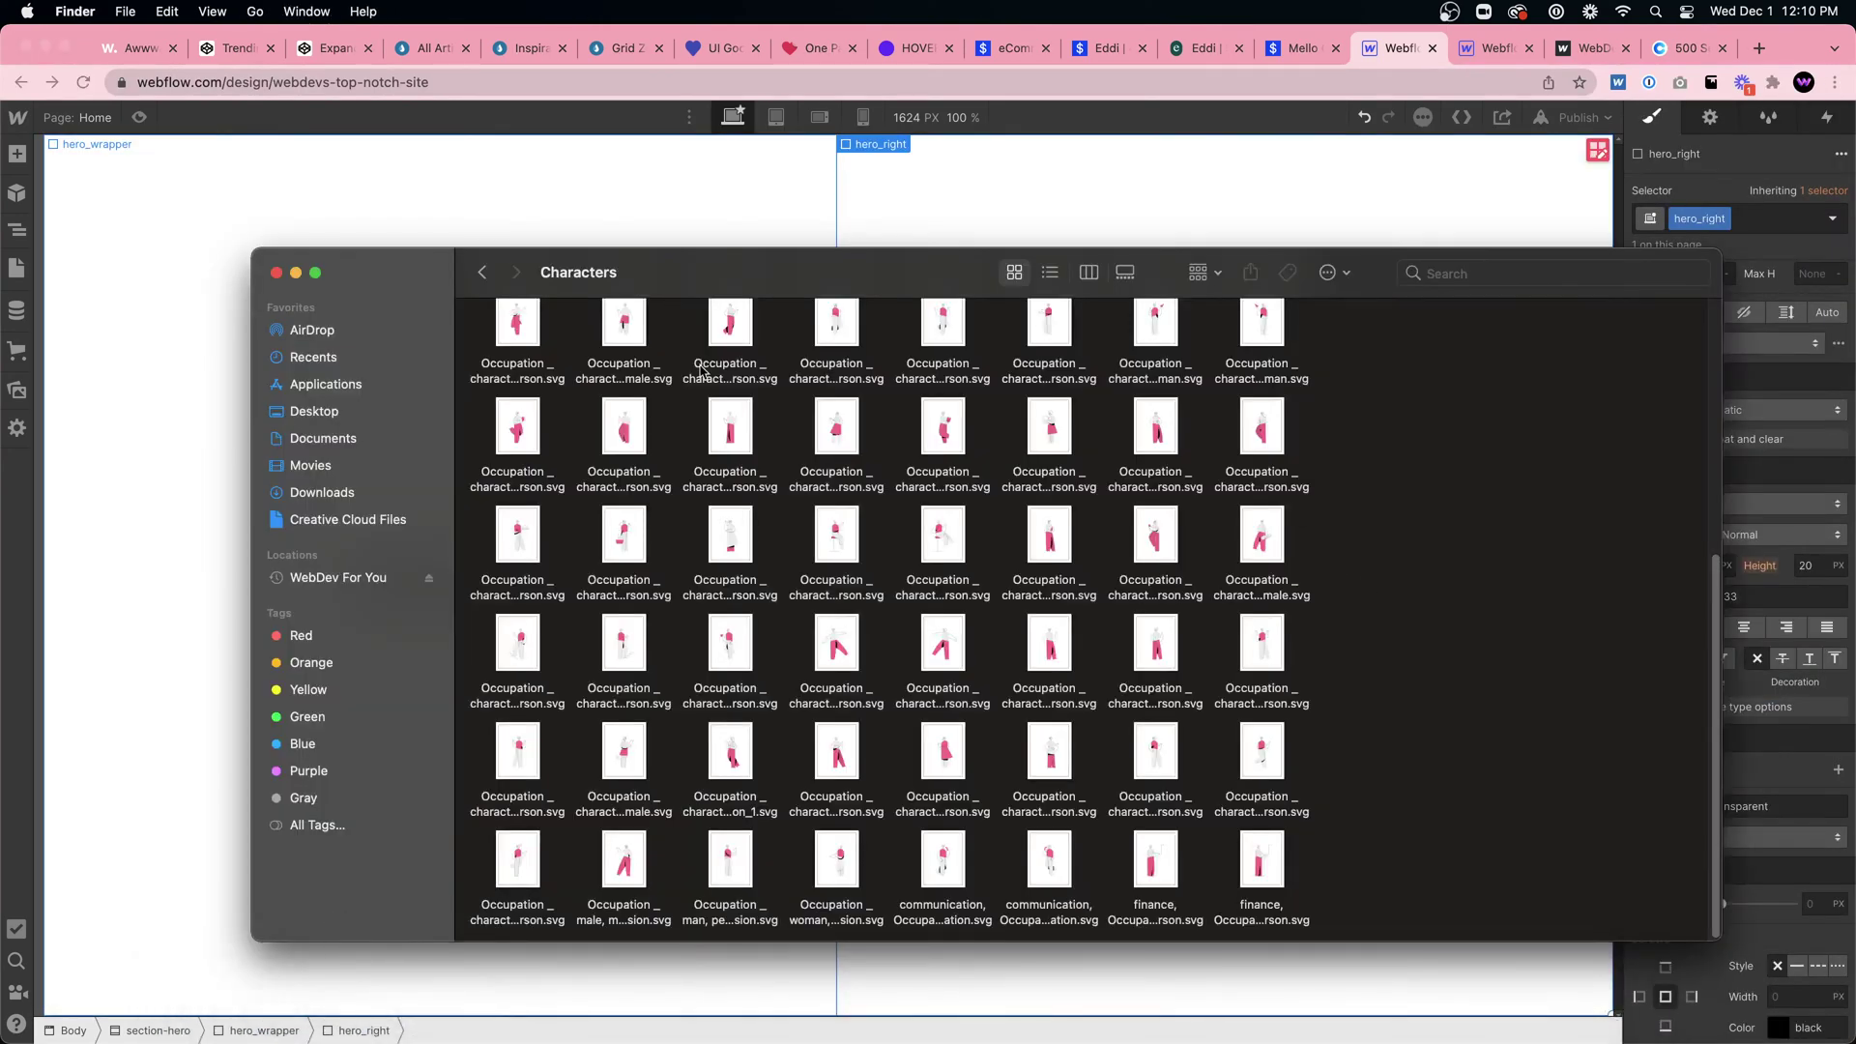
click(479, 264)
double_click(639, 346)
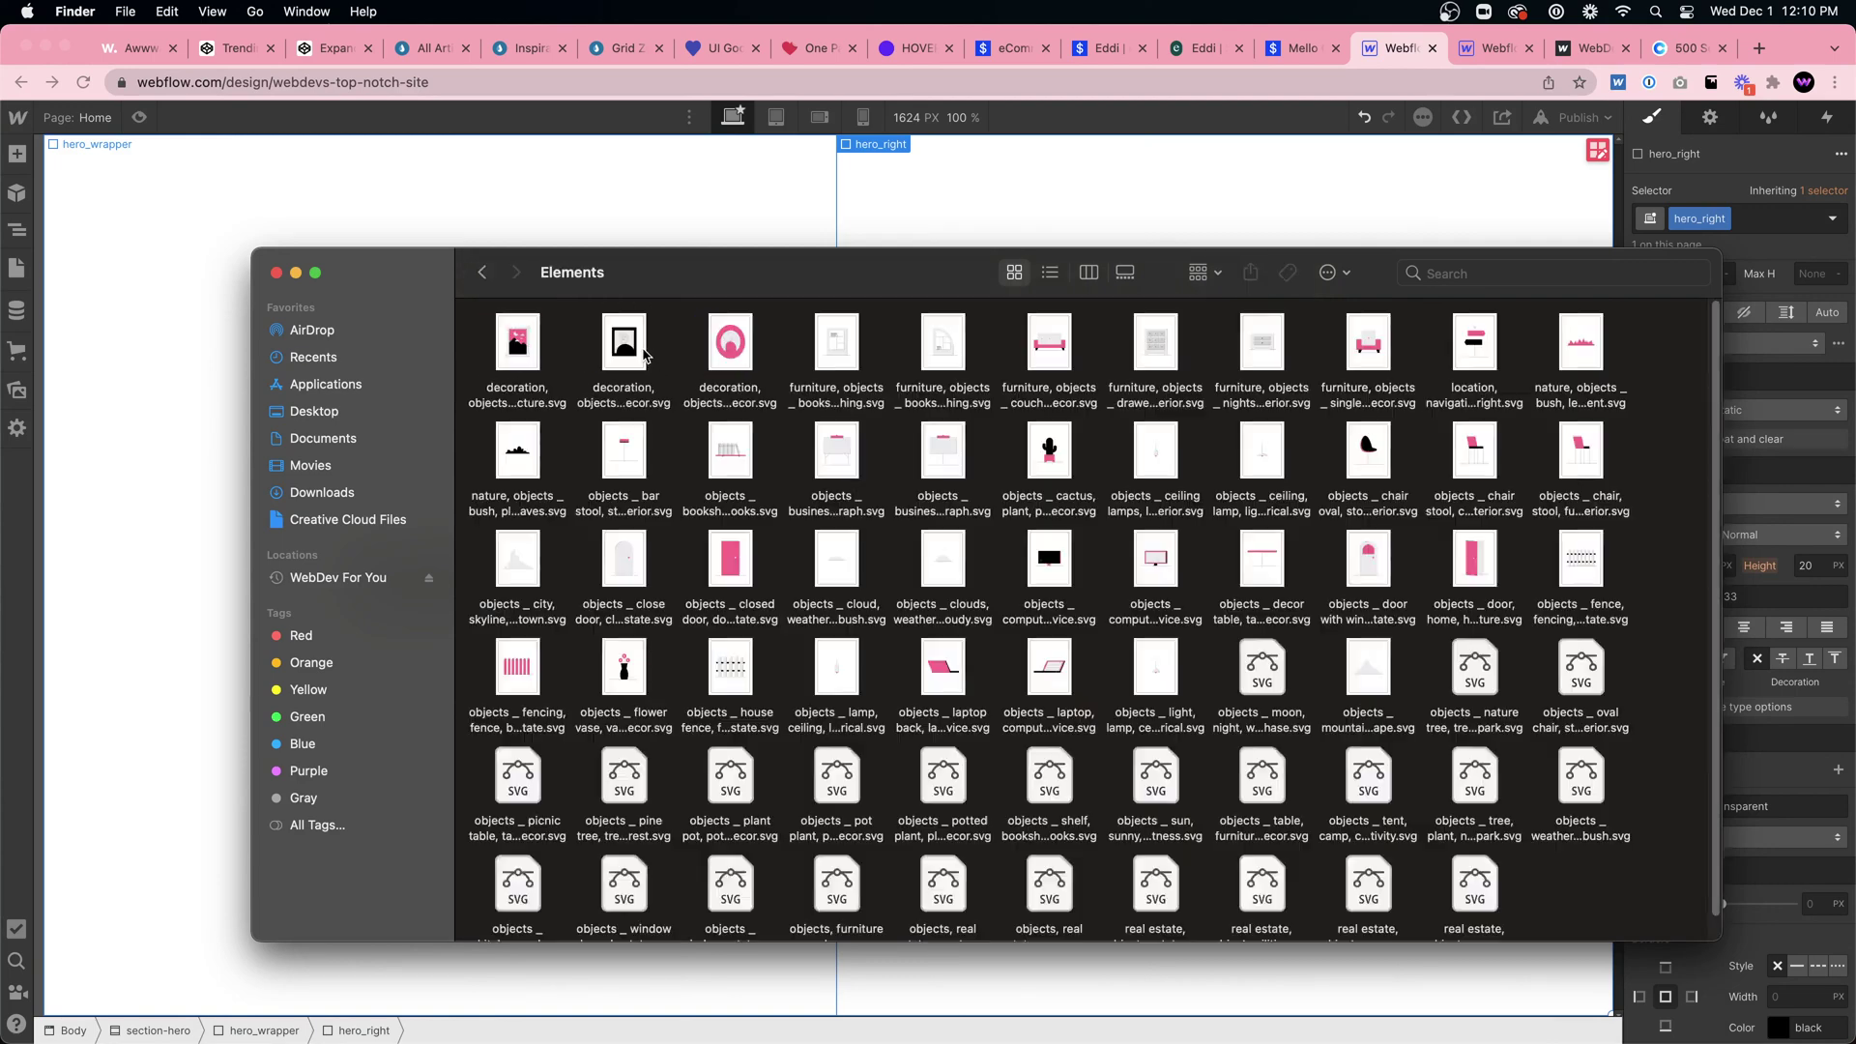
click(482, 272)
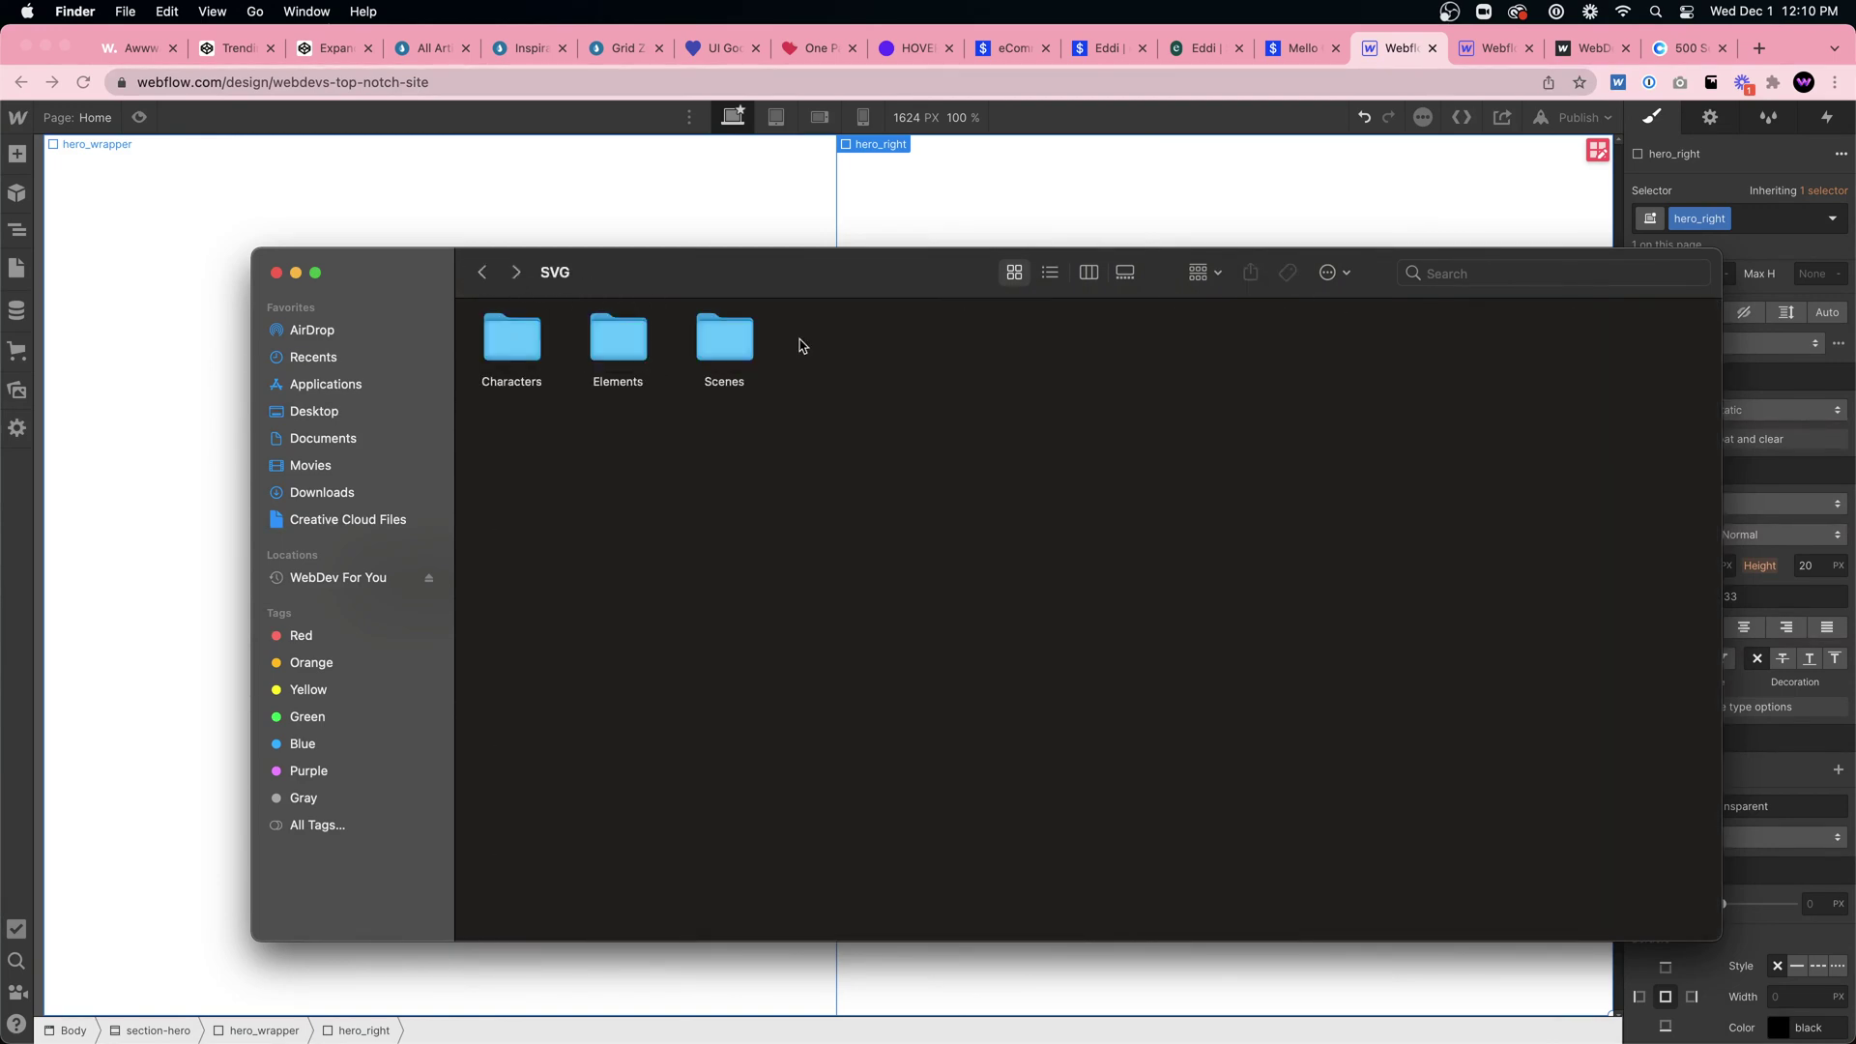
double_click(725, 340)
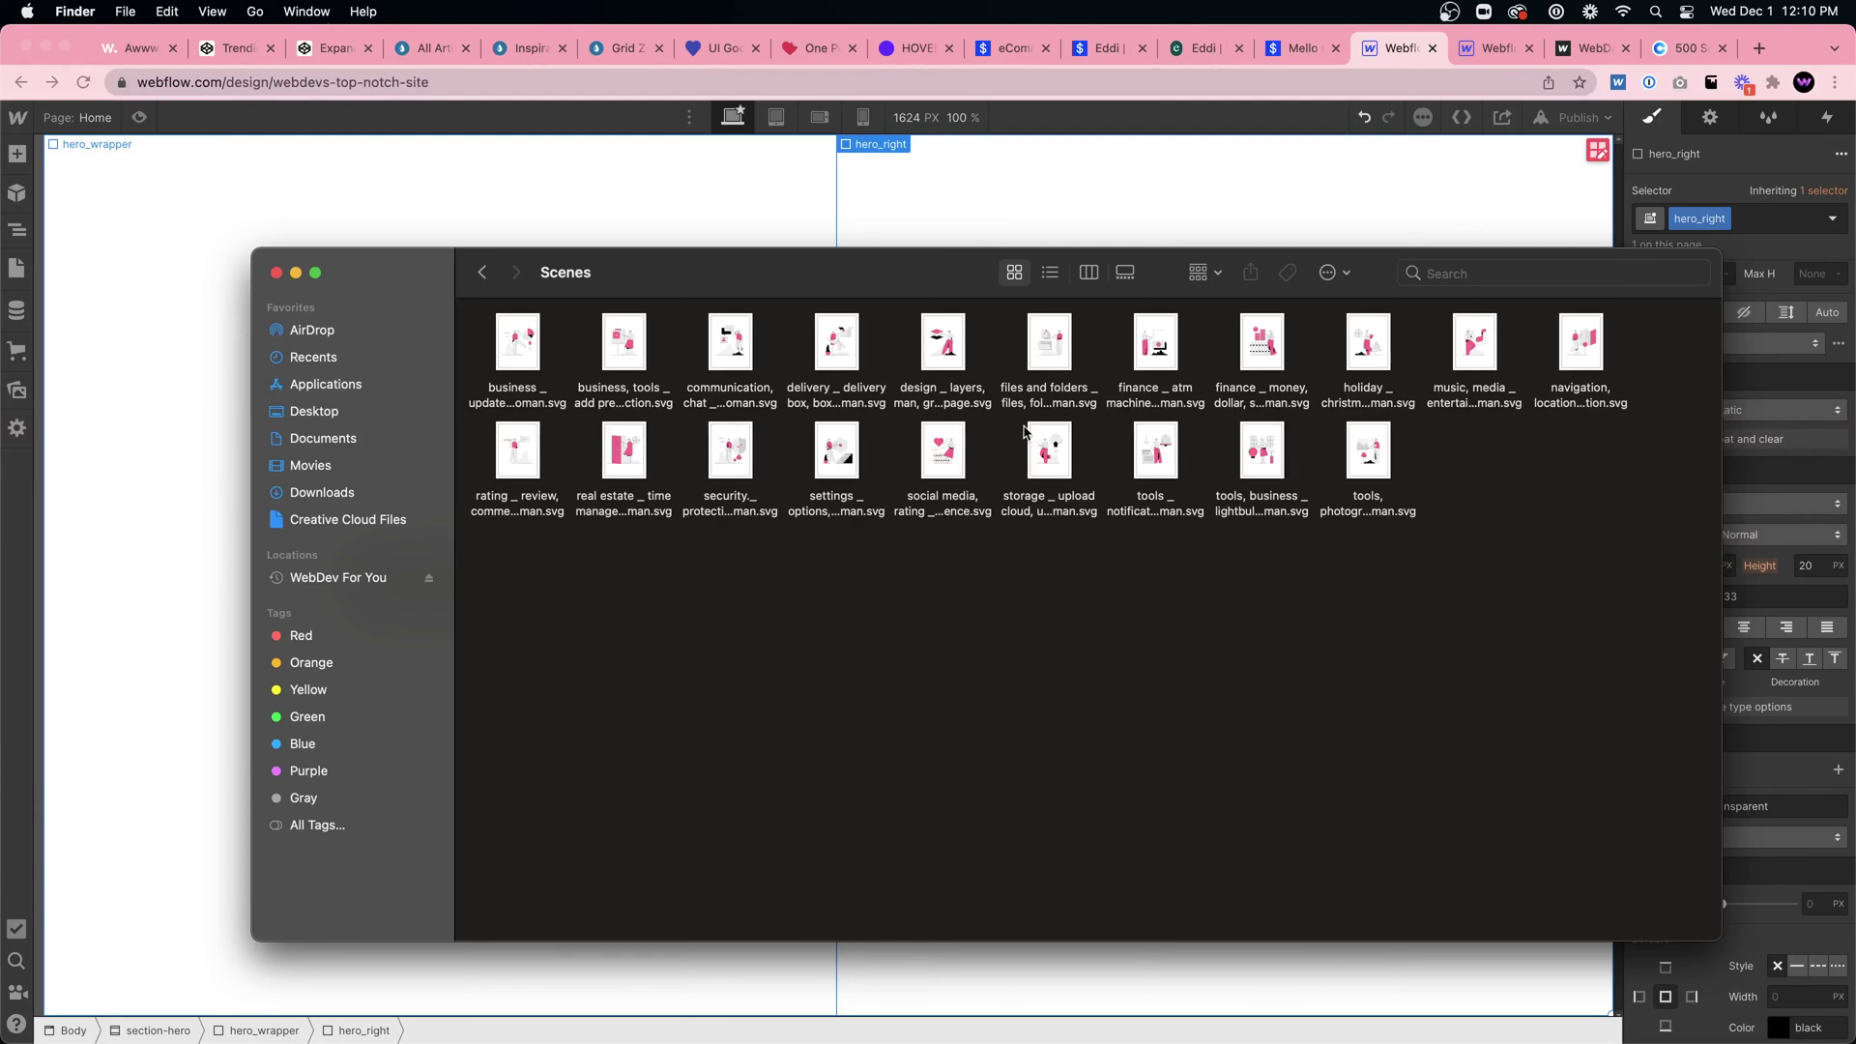
Step: Upload the social media rating SVG from the Scenes folder to the site's assets
click(943, 450)
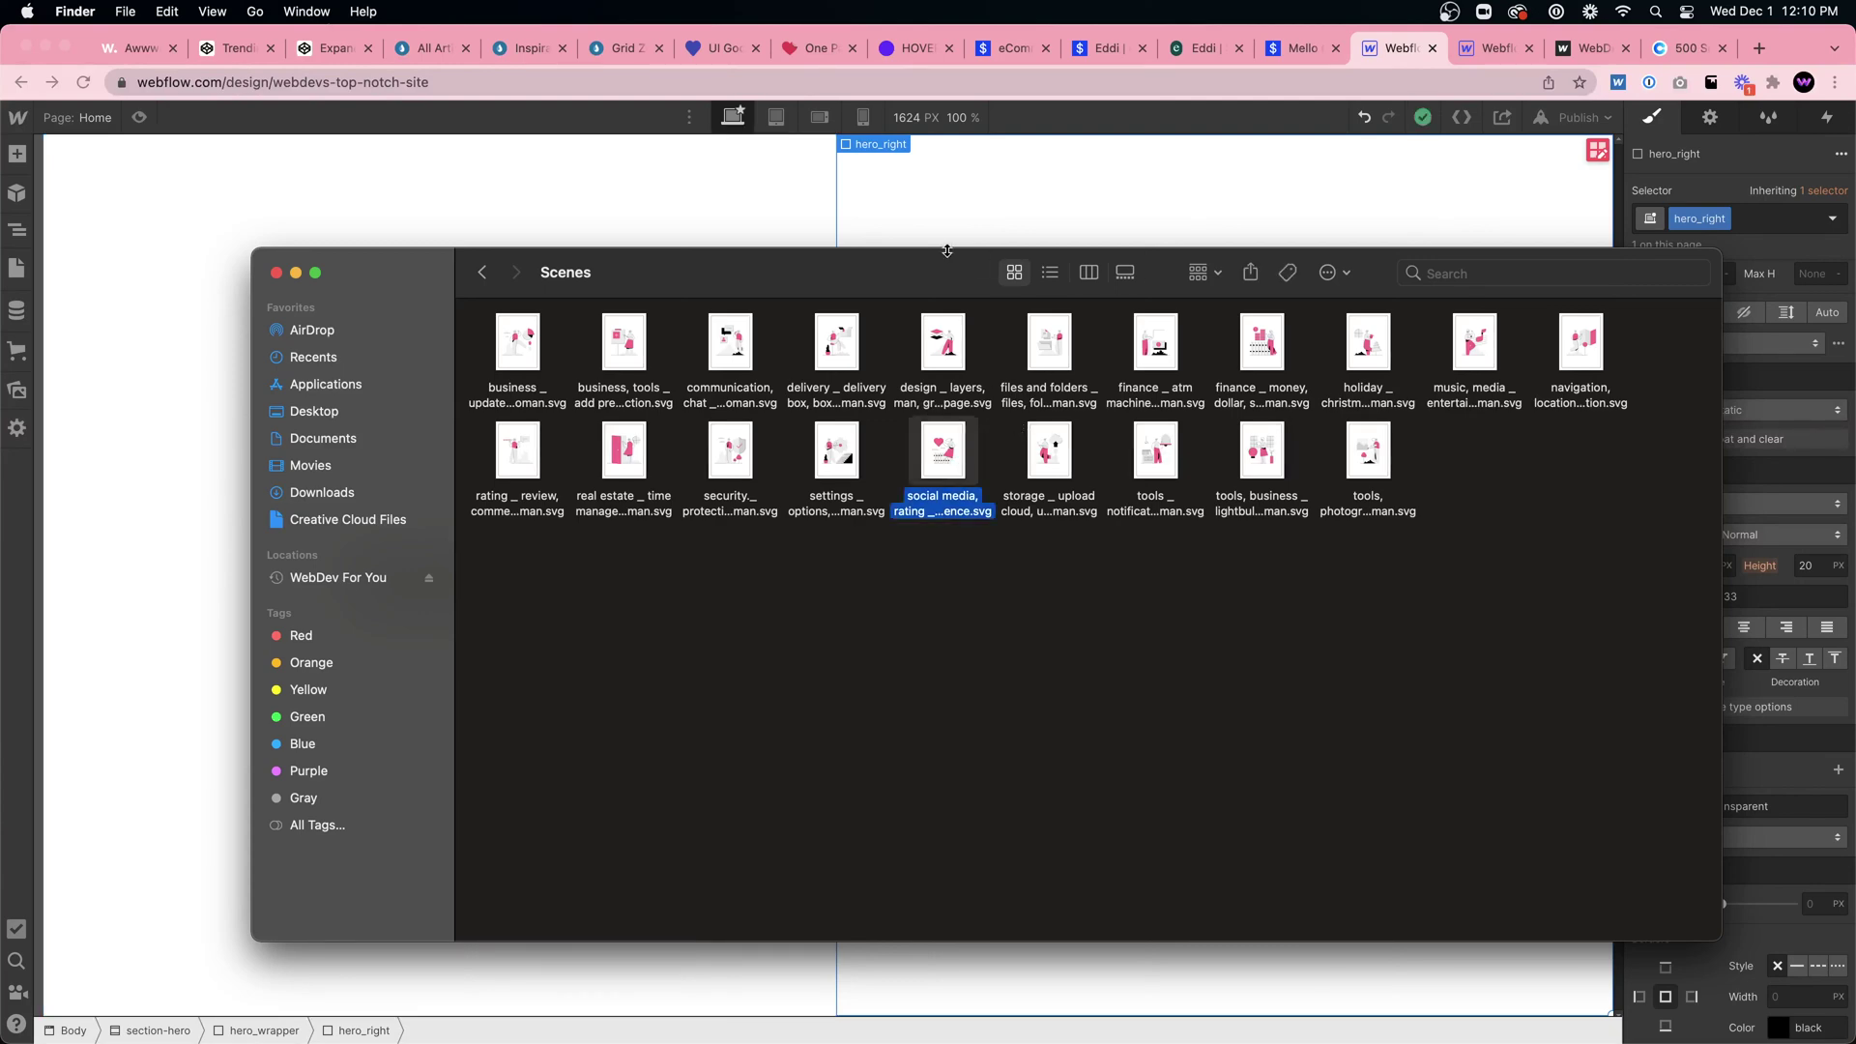
drag(947, 251, 1205, 510)
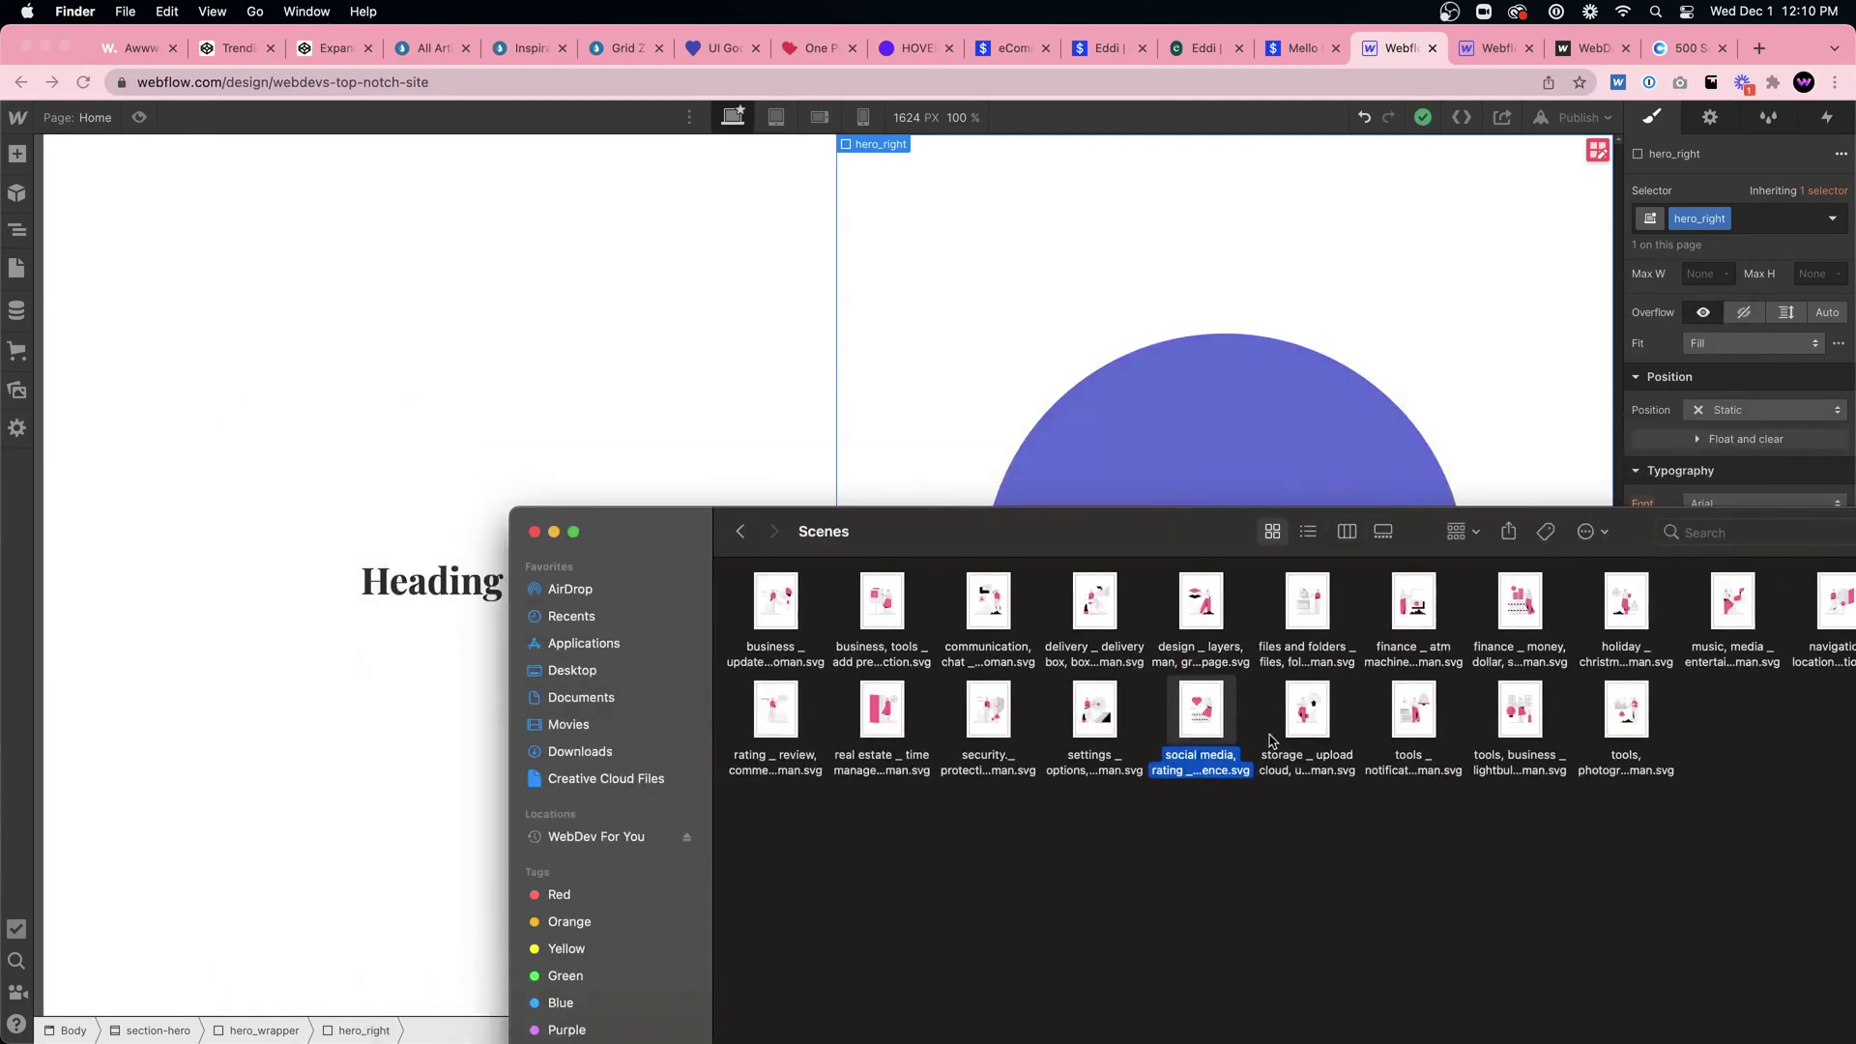
click(16, 390)
click(16, 390)
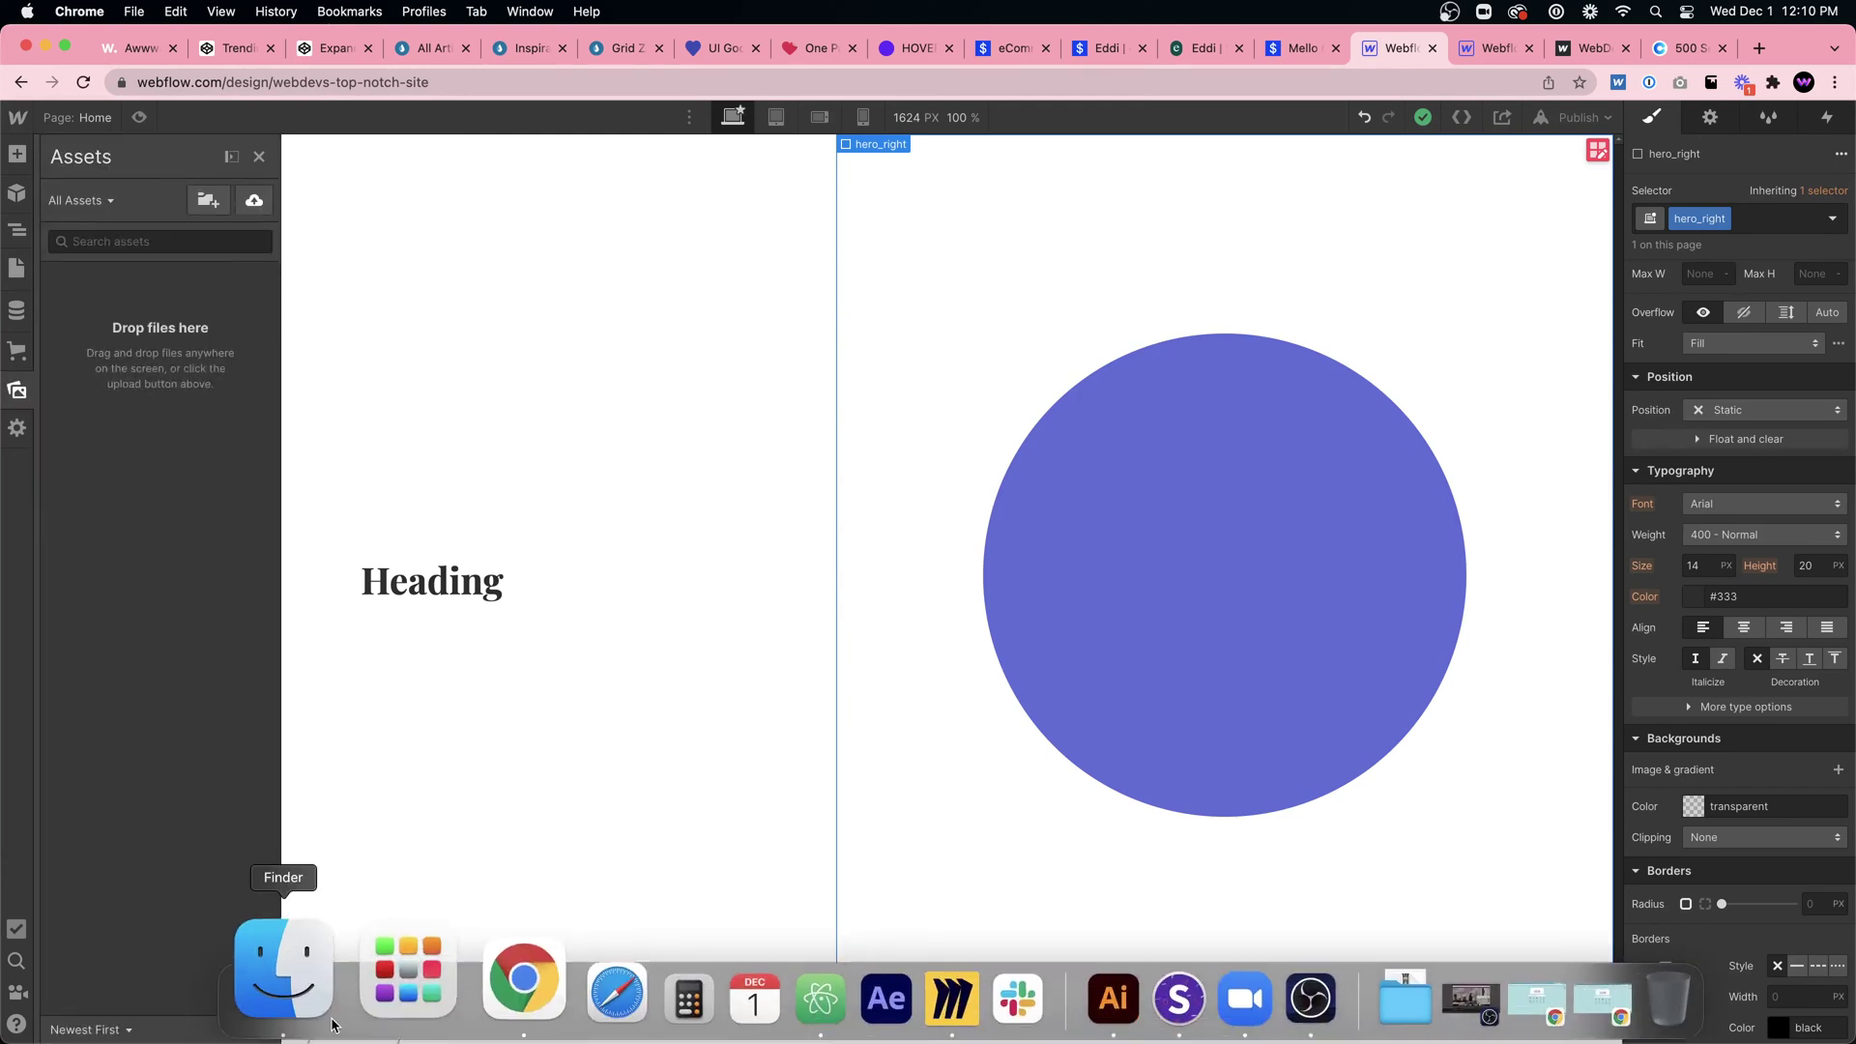
click(278, 963)
drag(1204, 715, 129, 576)
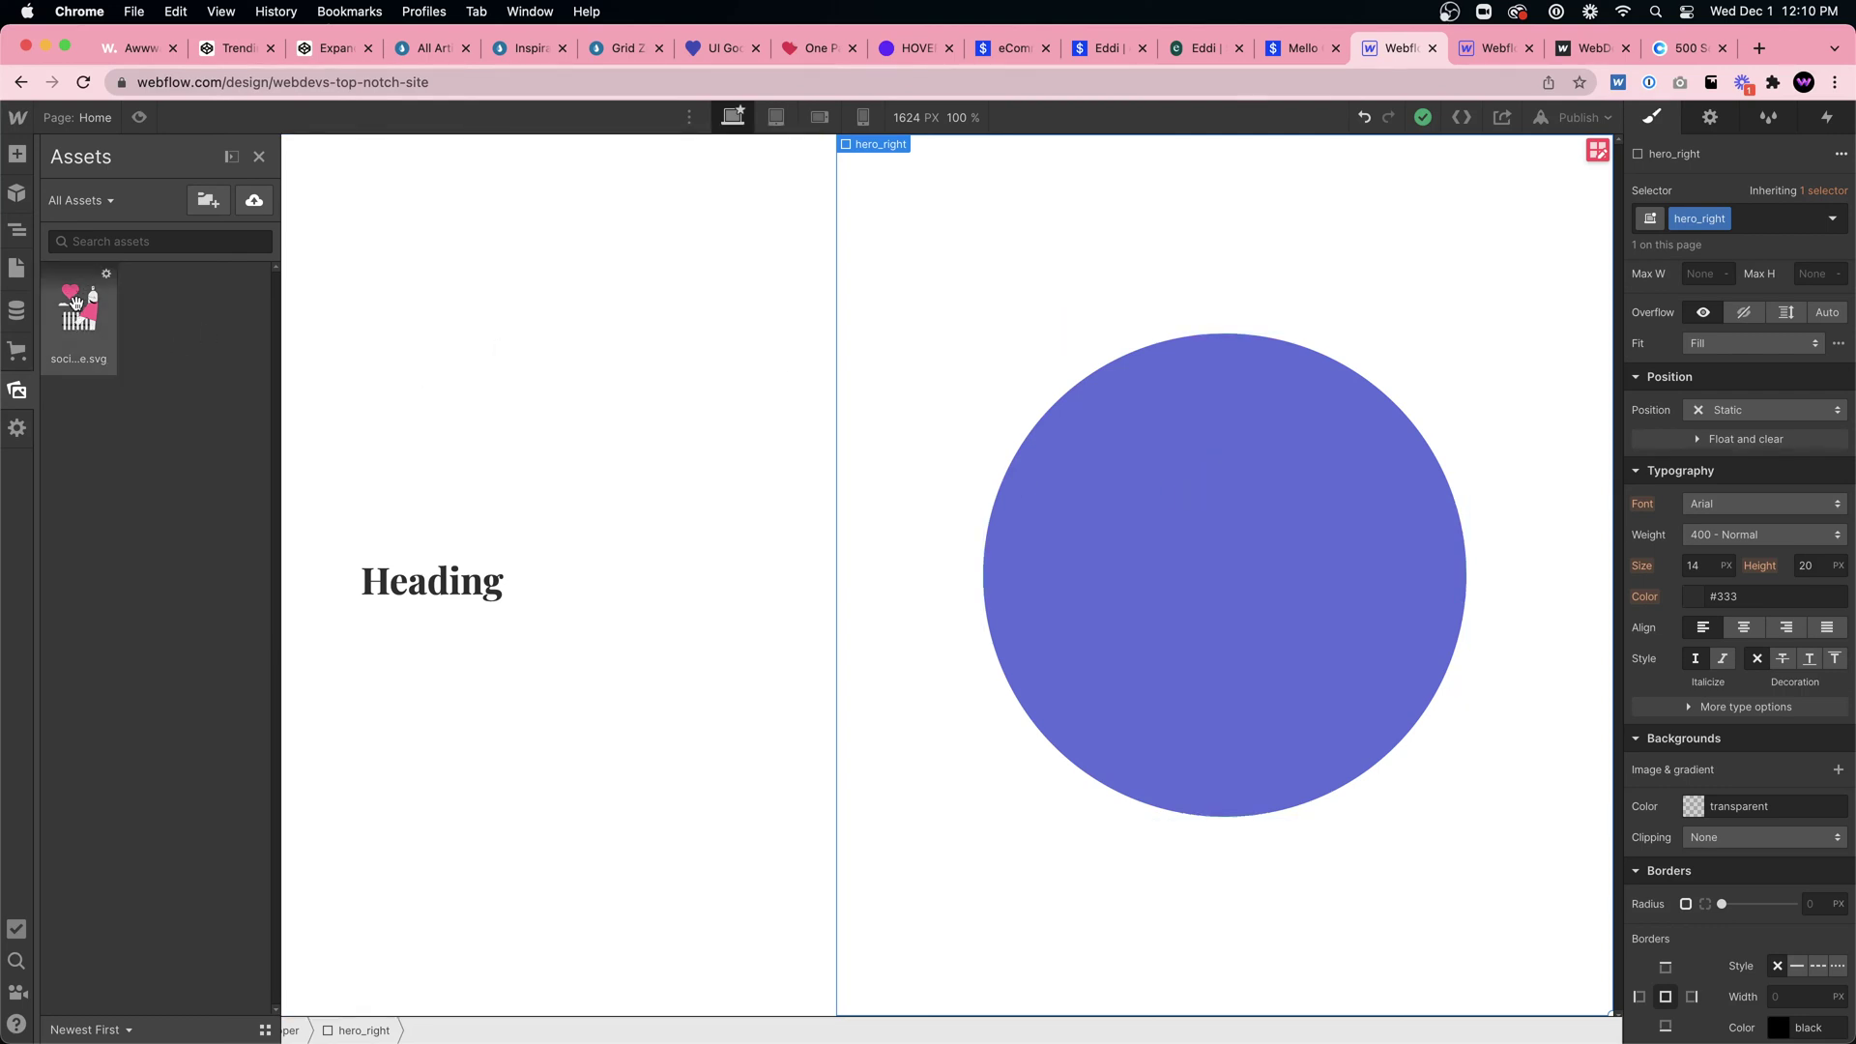
Step: Place the uploaded social media illustration inside hero_right-circle and select the image
drag(75, 303, 1276, 566)
click(1351, 302)
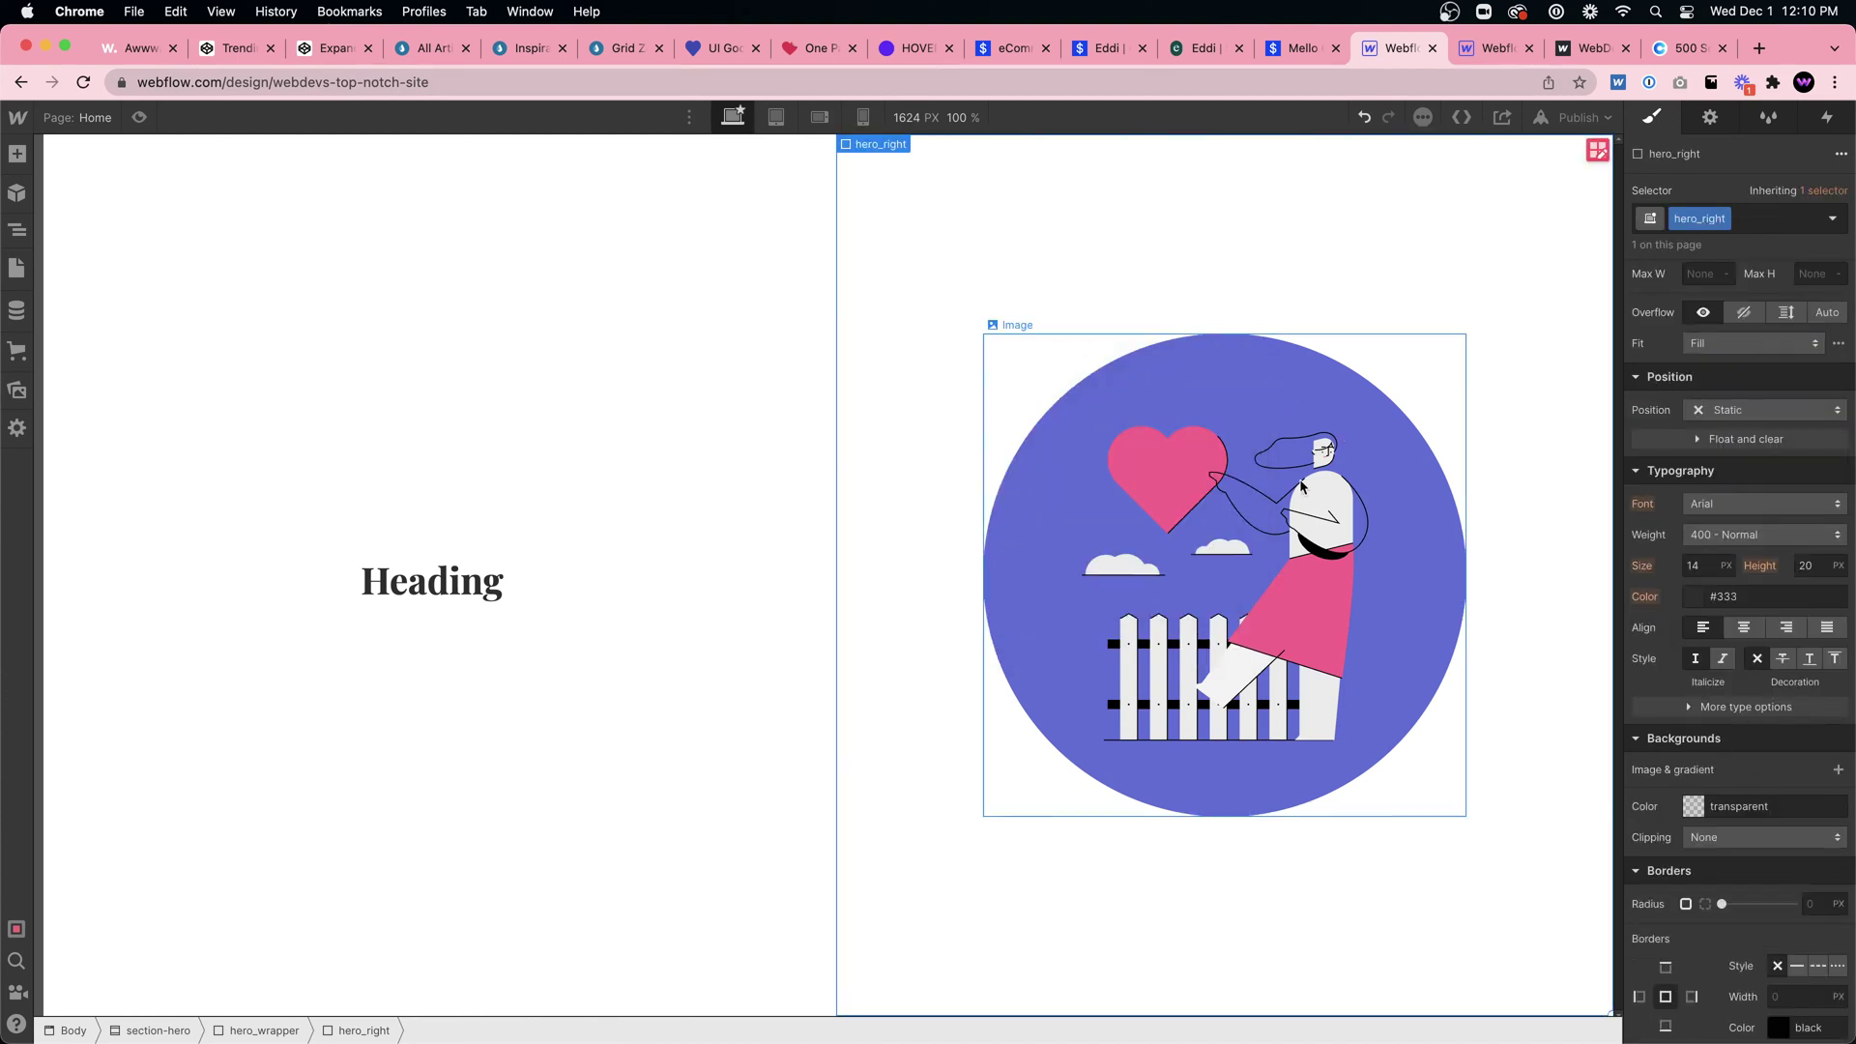
click(1331, 563)
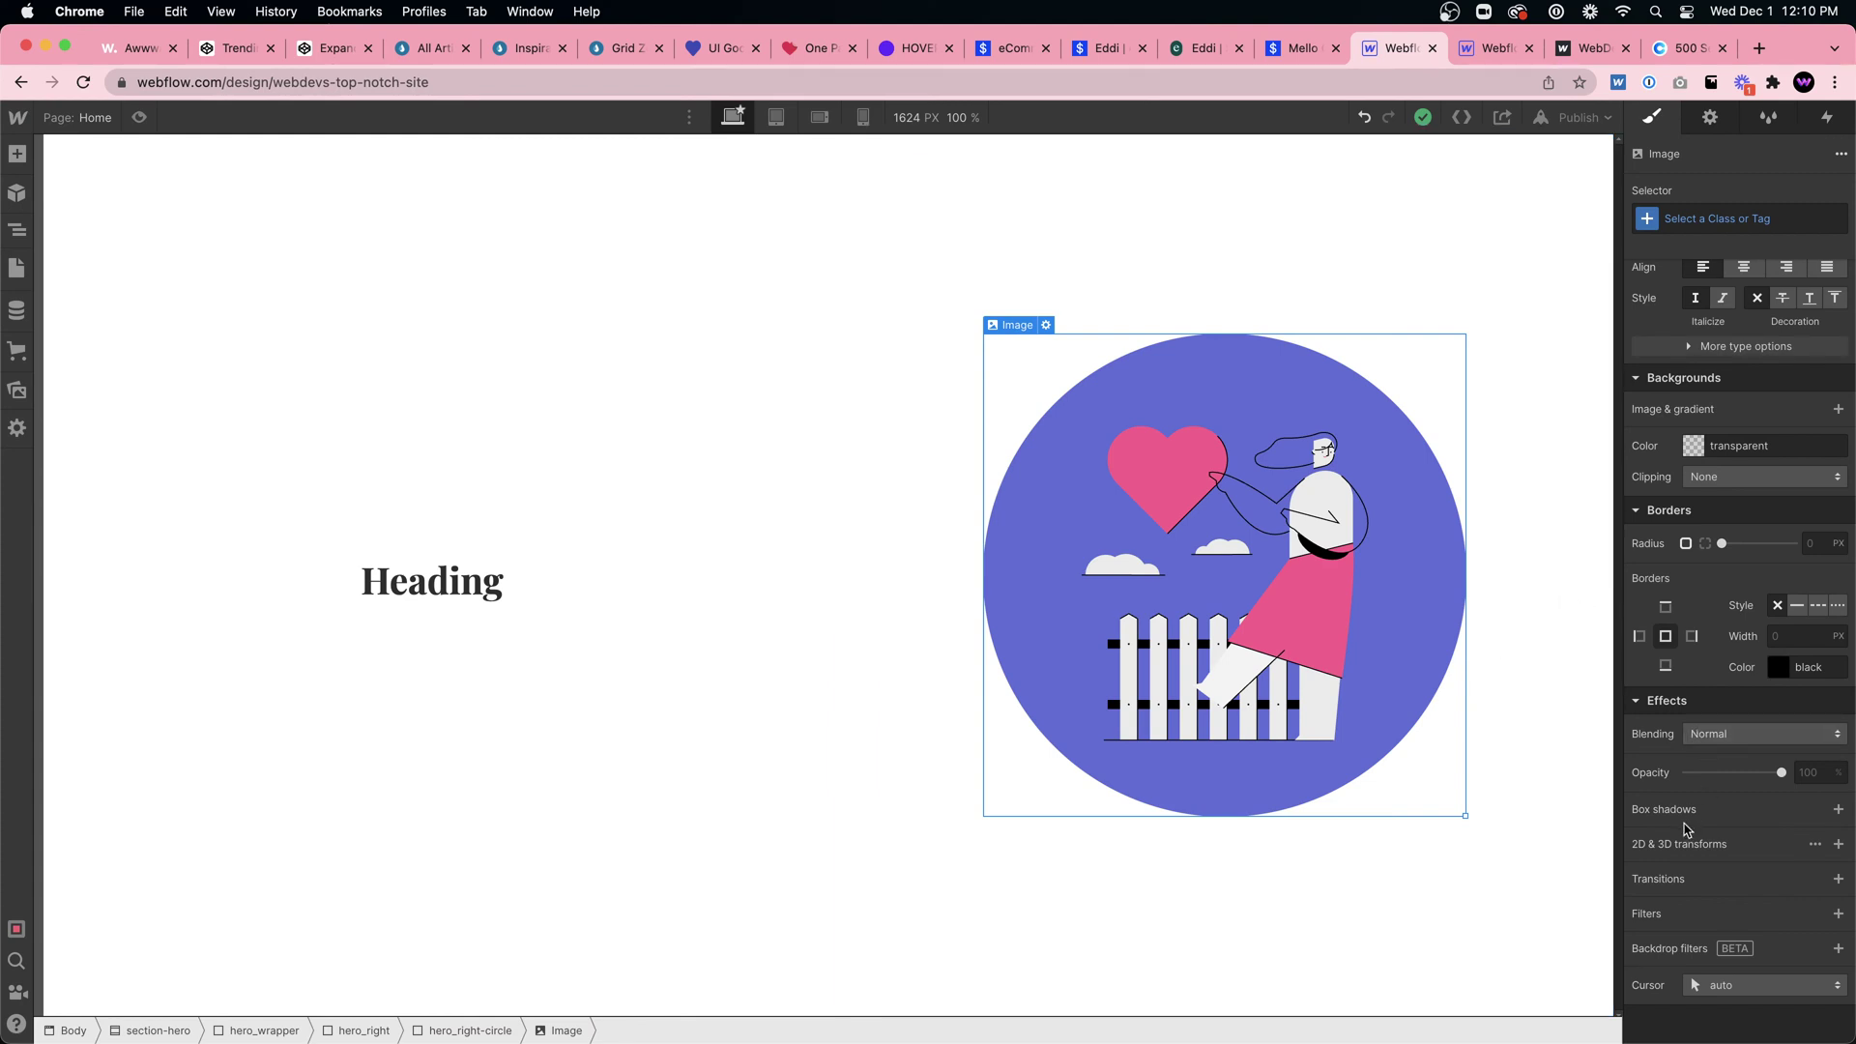
Step: Give hero_right-circle individual corner radii and reduce the bottom-left corner to 20%, then 10%
click(450, 1031)
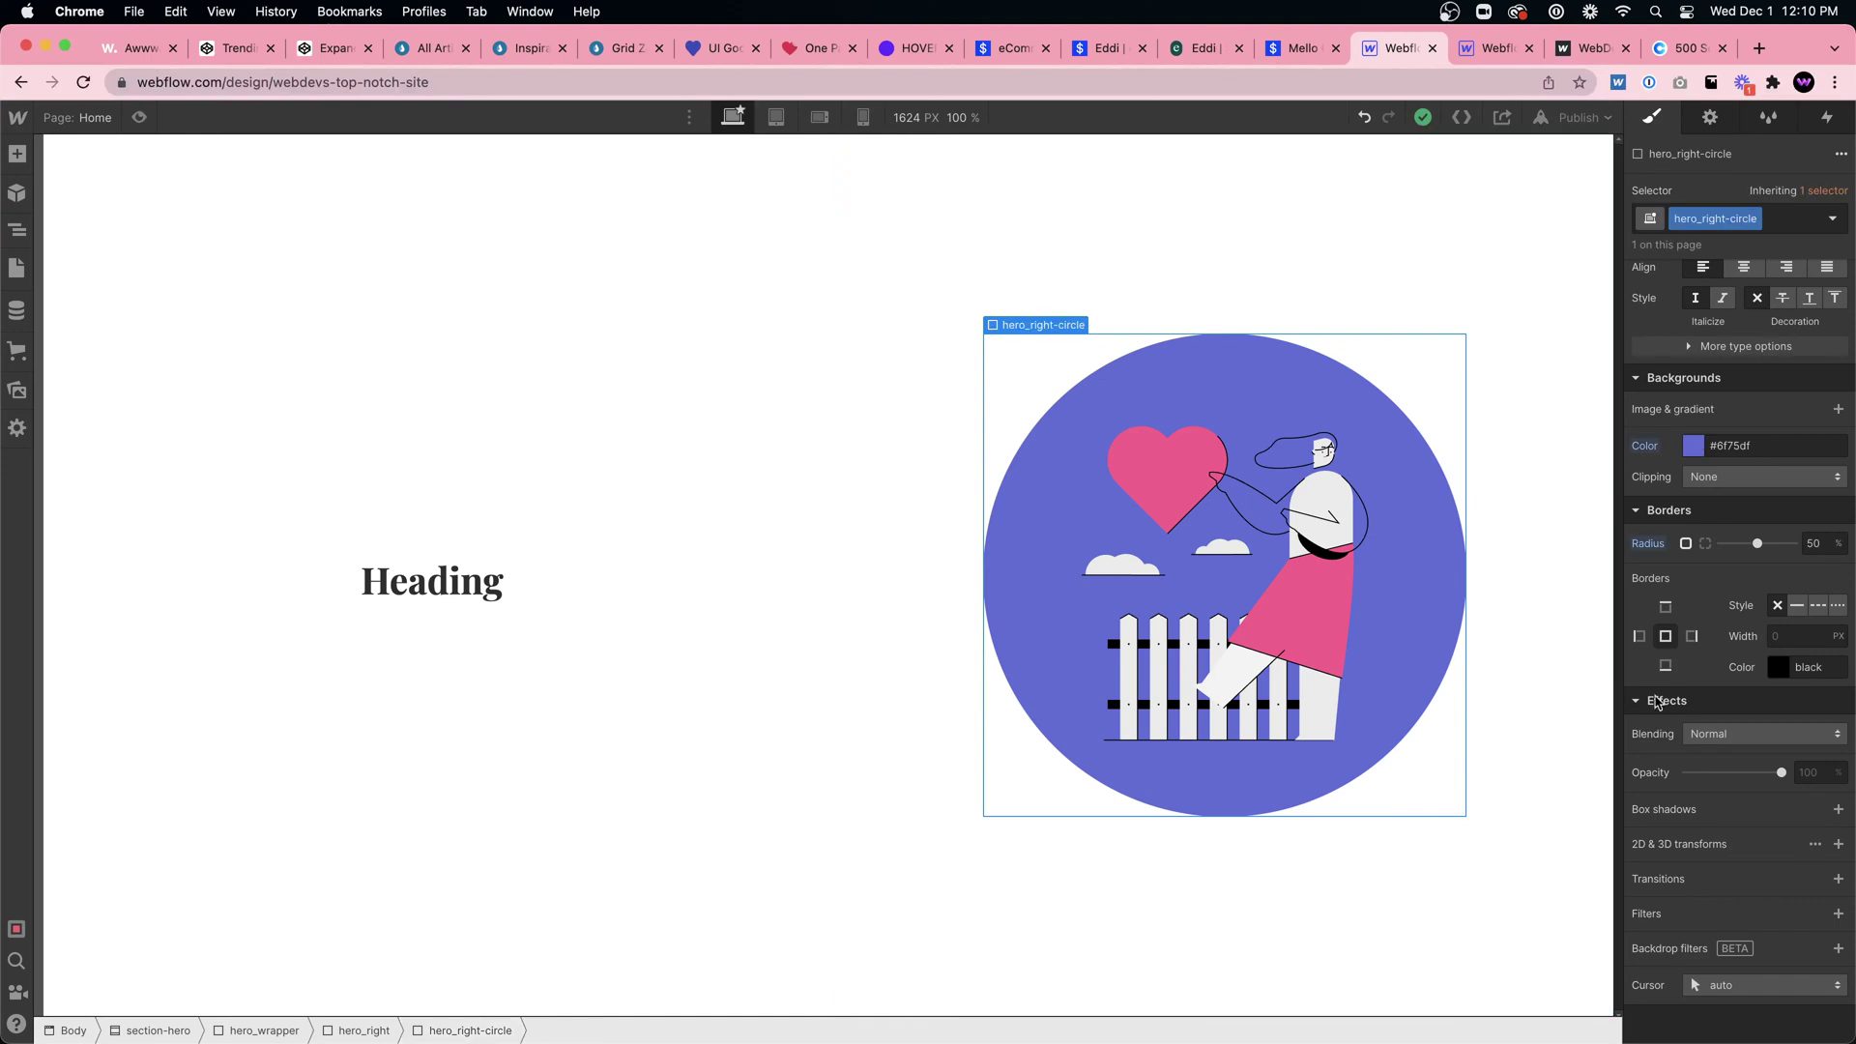
click(1705, 543)
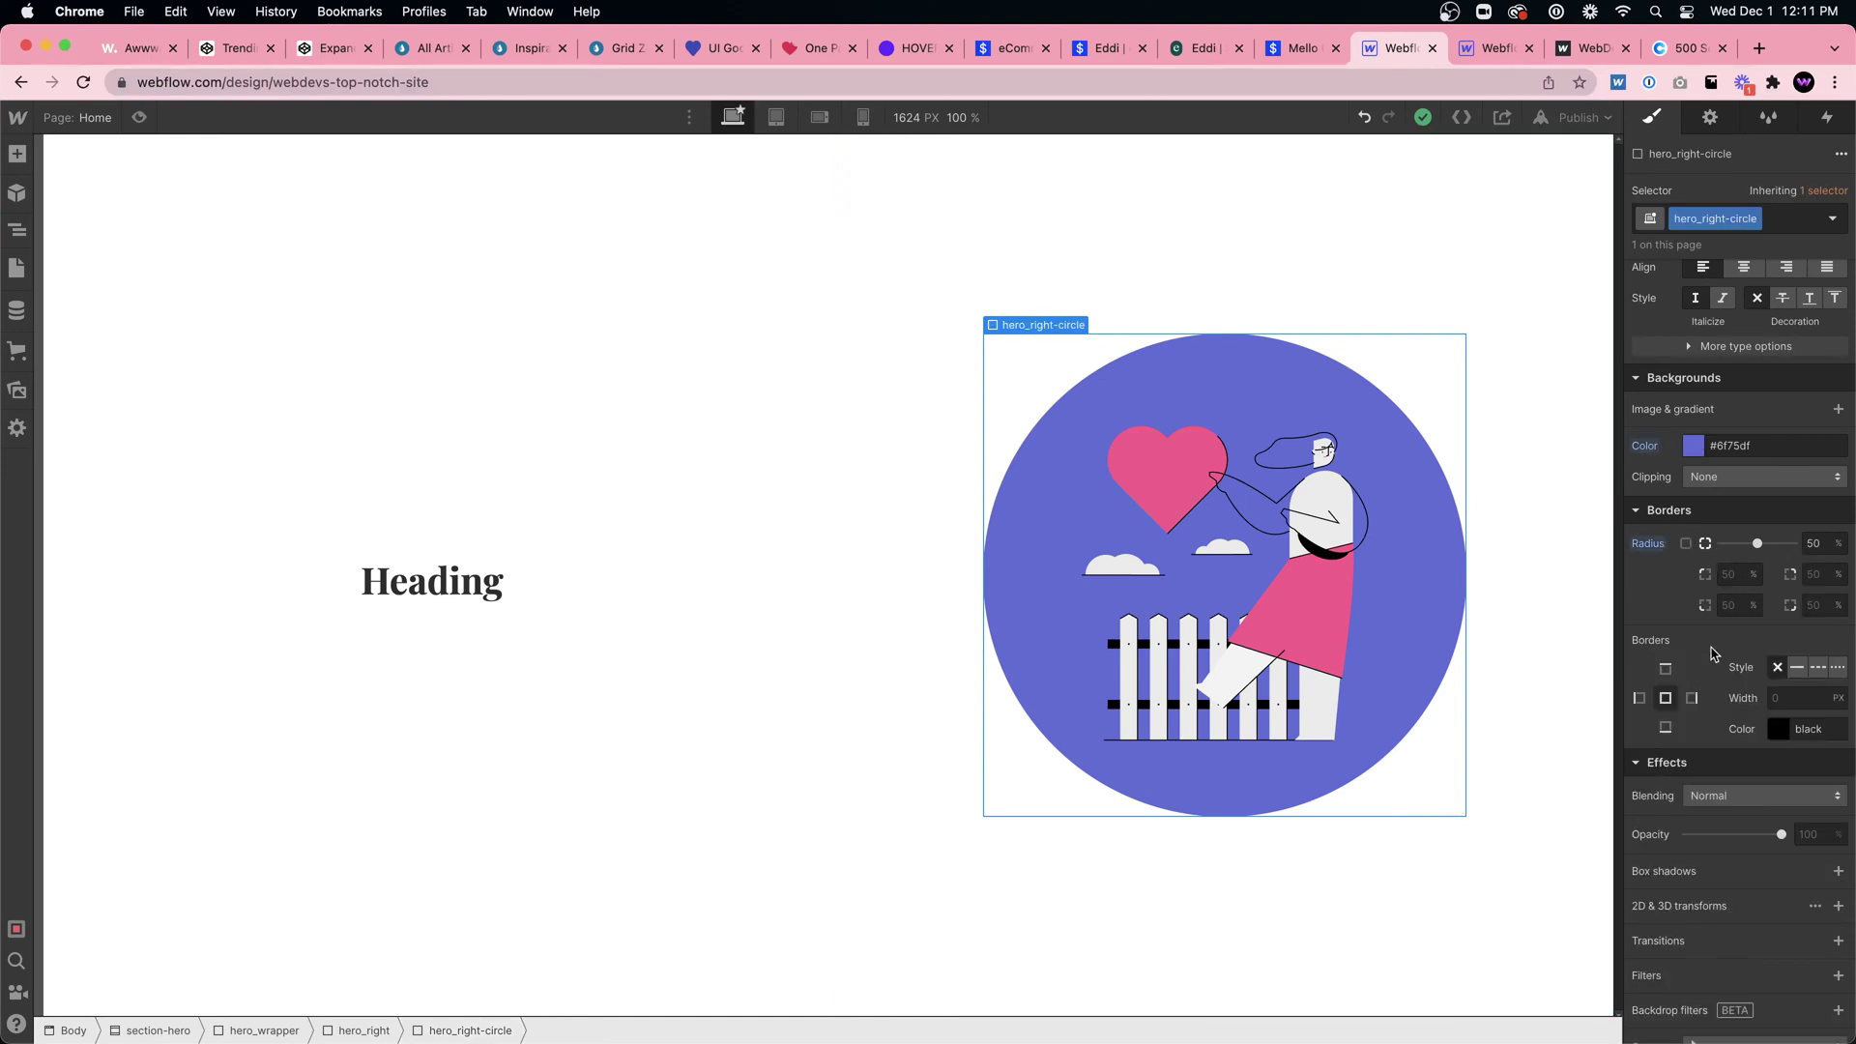
click(1728, 607)
key(Return)
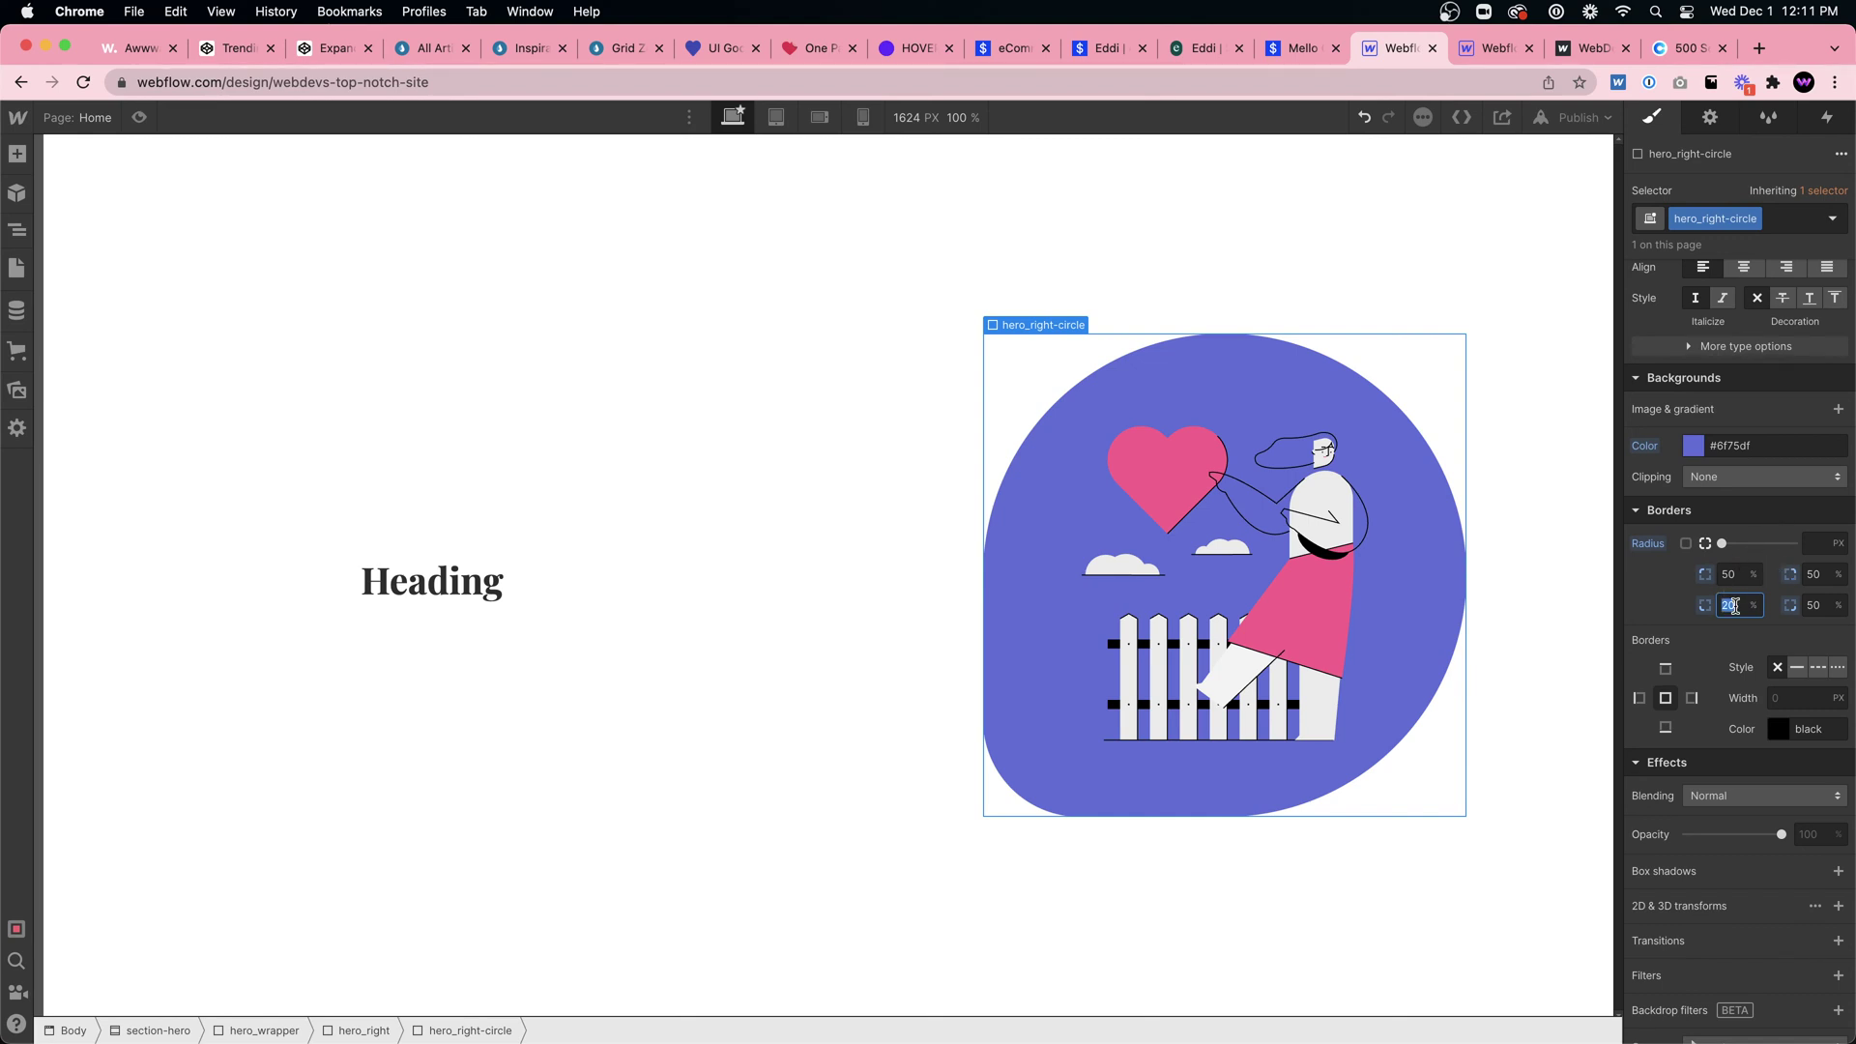
key(cmd+a)
text(10)
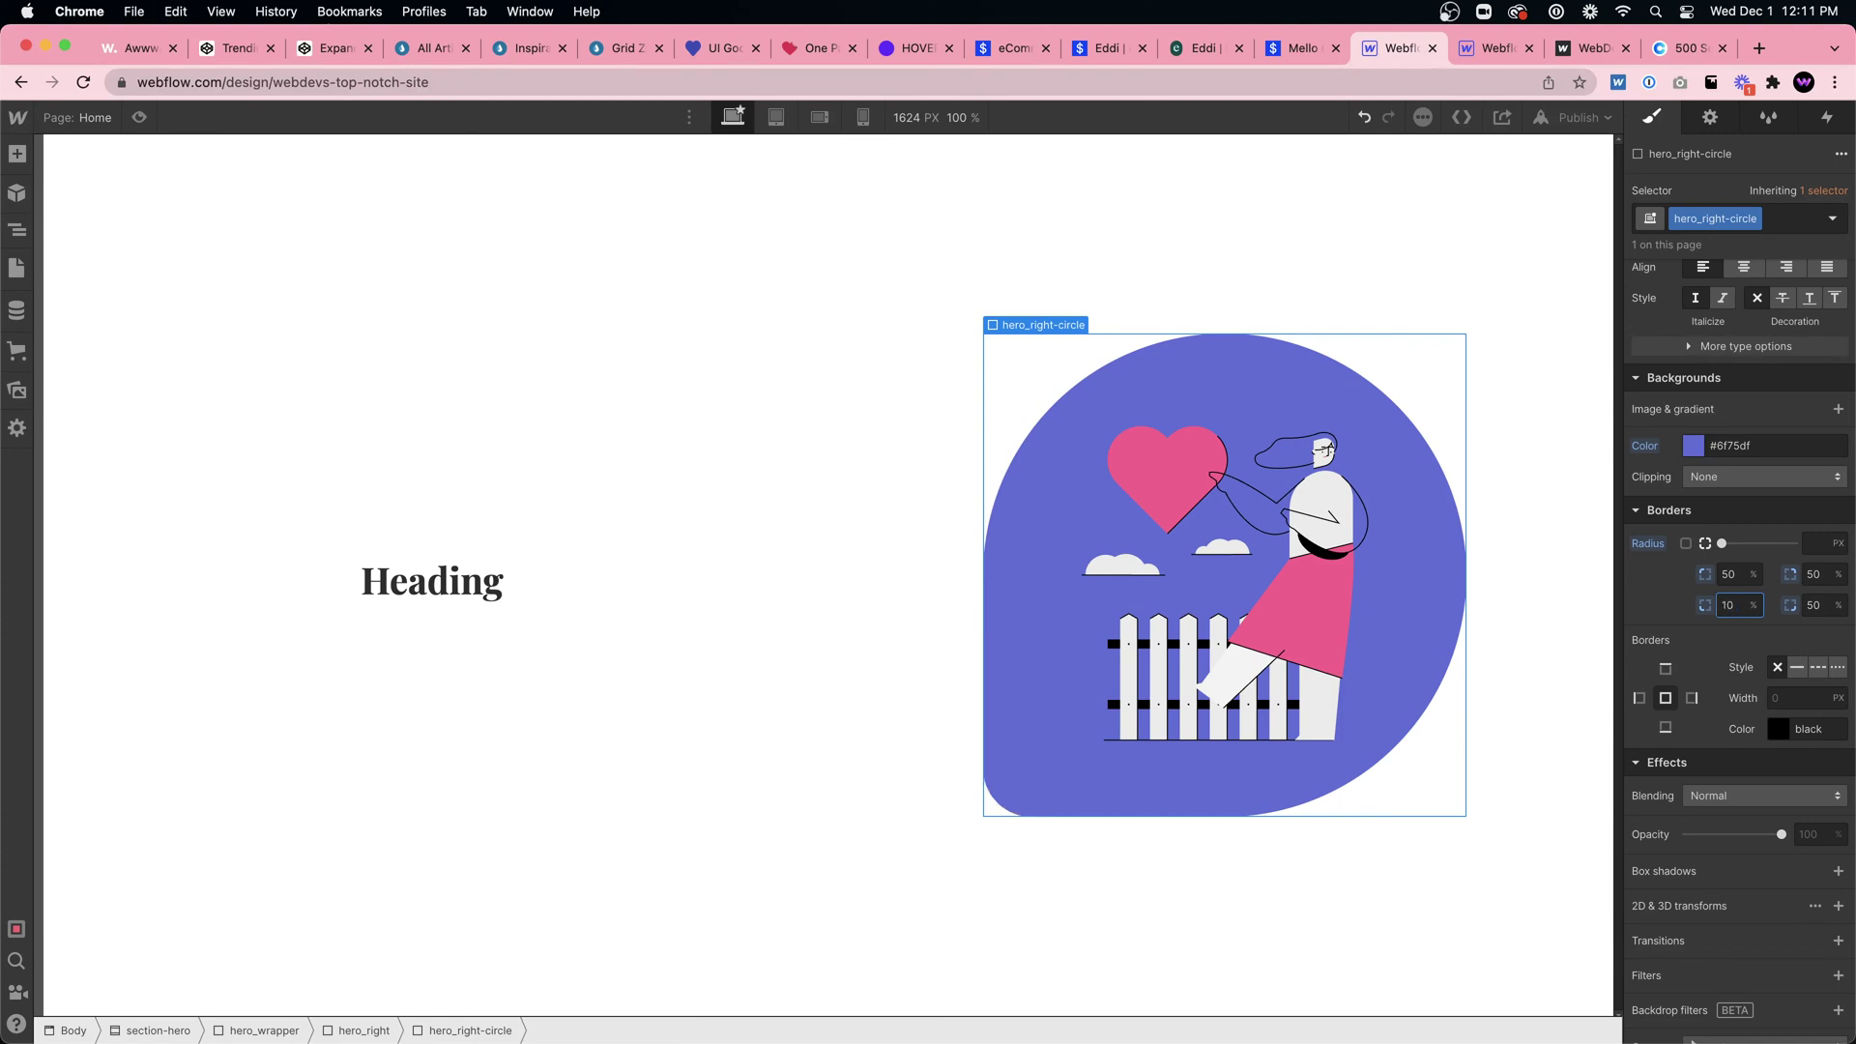
click(1002, 895)
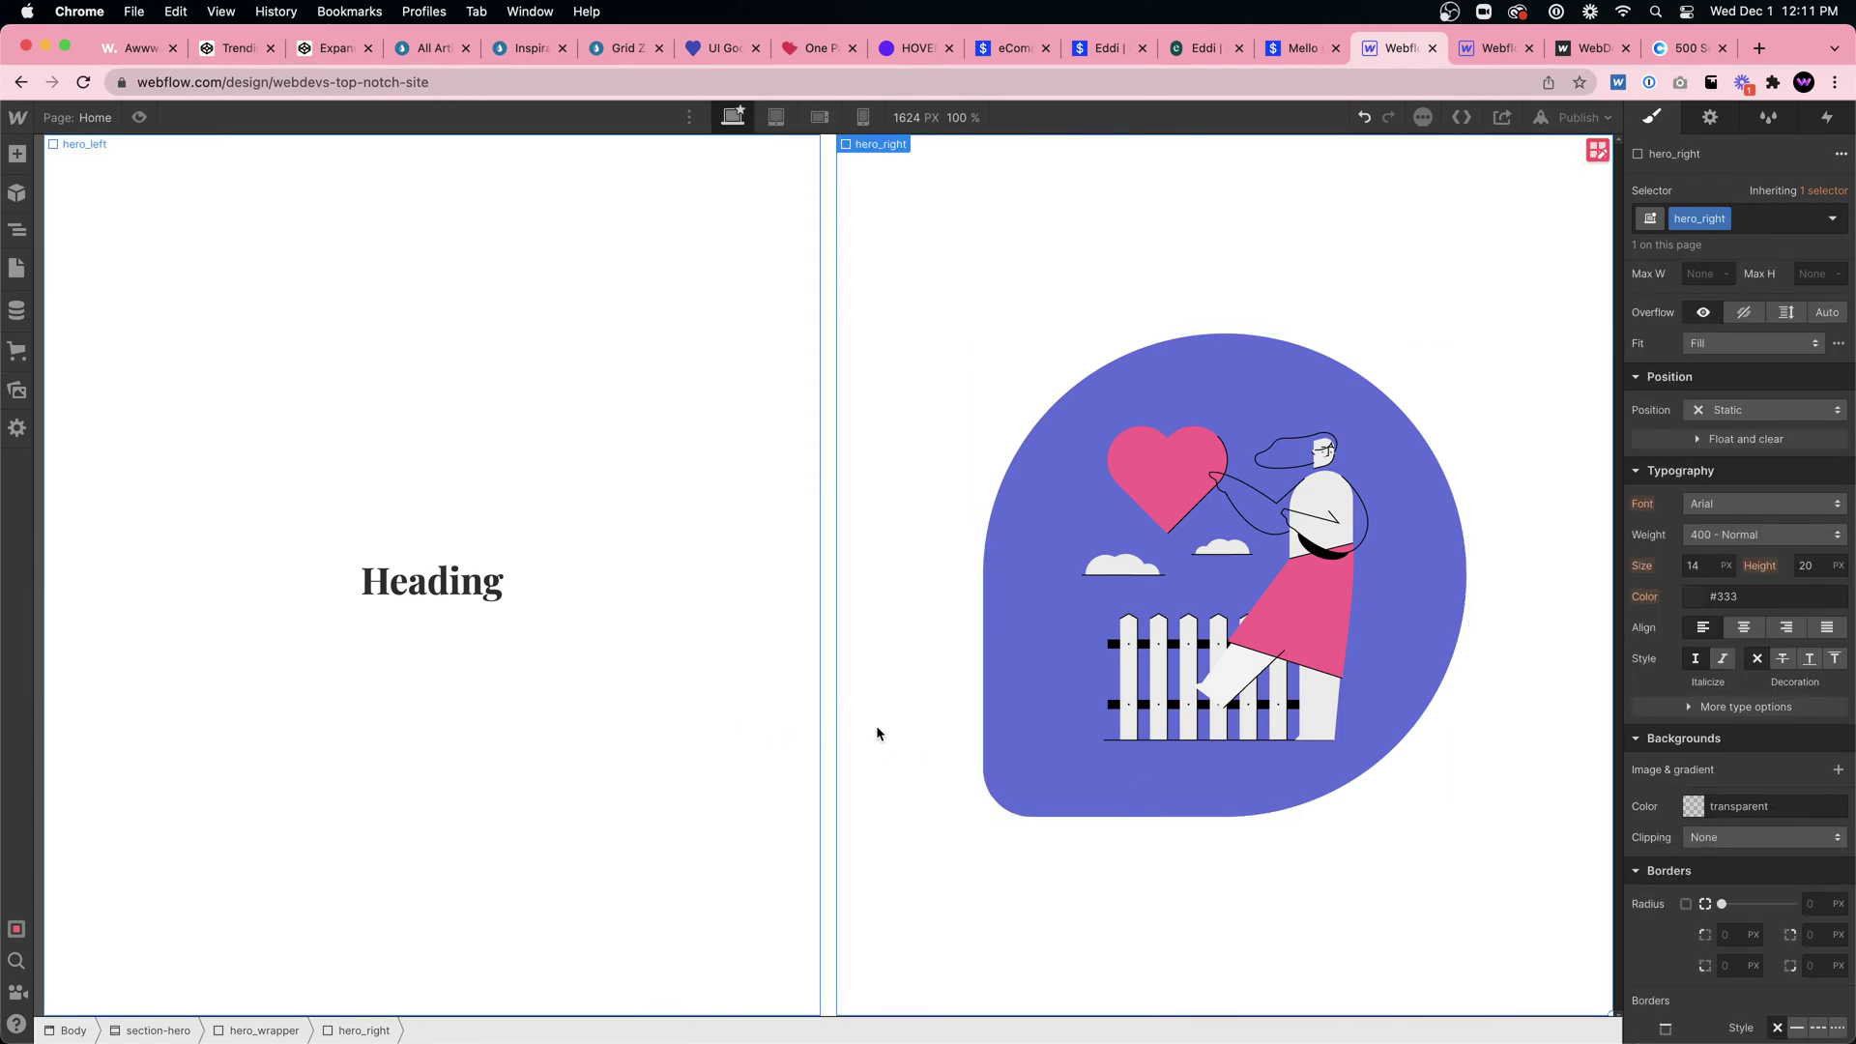
Step: Set the top-right corner radius of hero_right-circle to 10%
click(1088, 449)
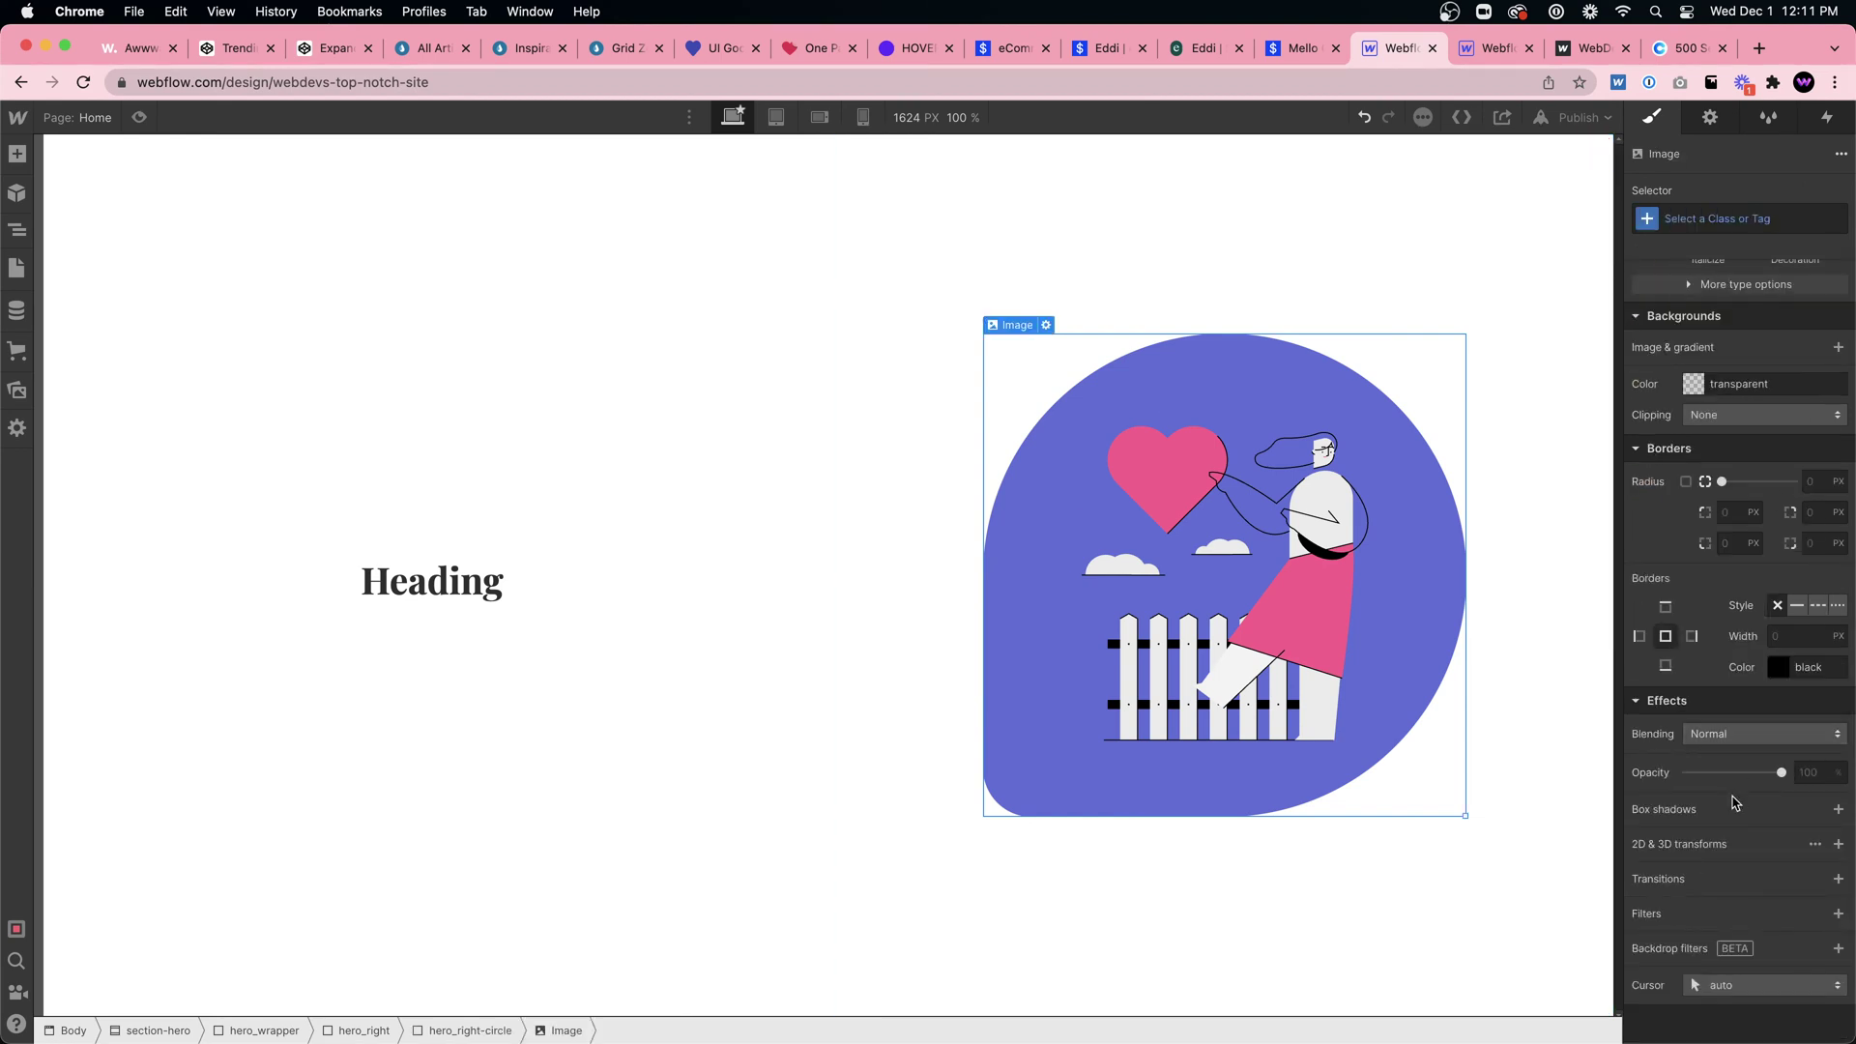
click(470, 1031)
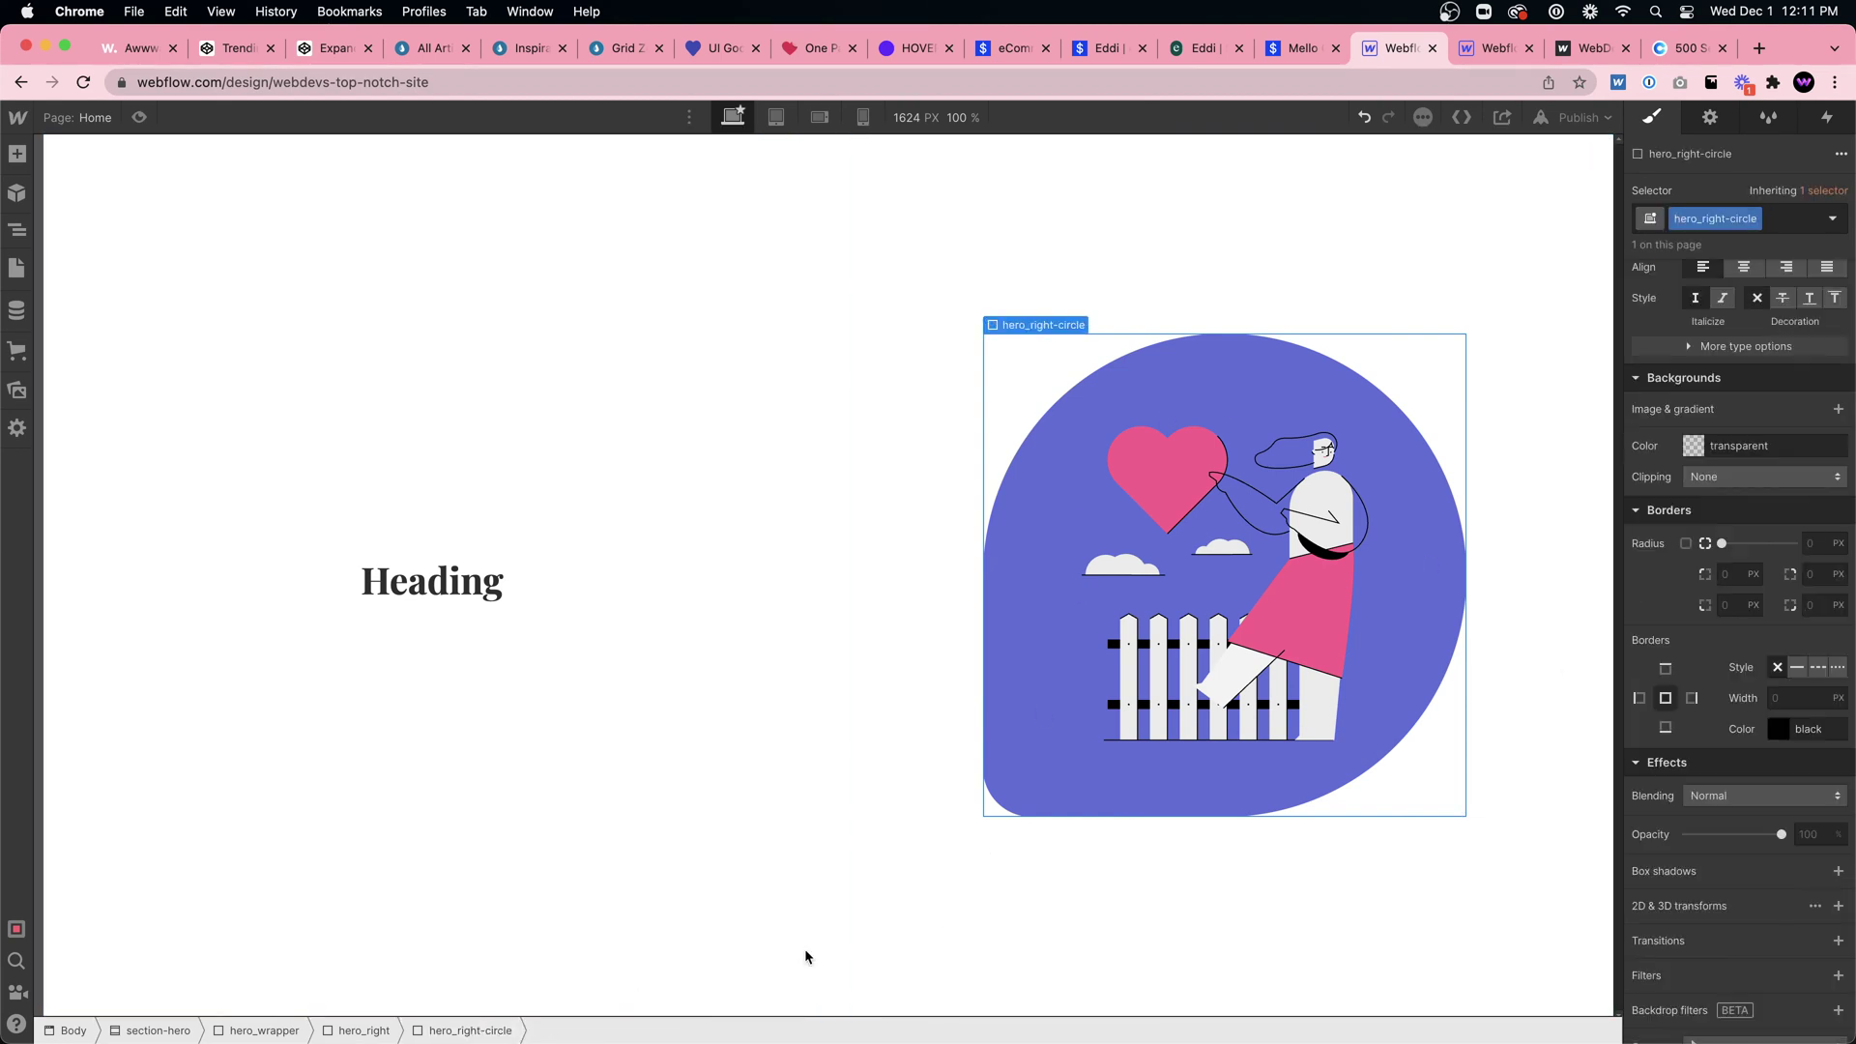
click(1811, 573)
text(10)
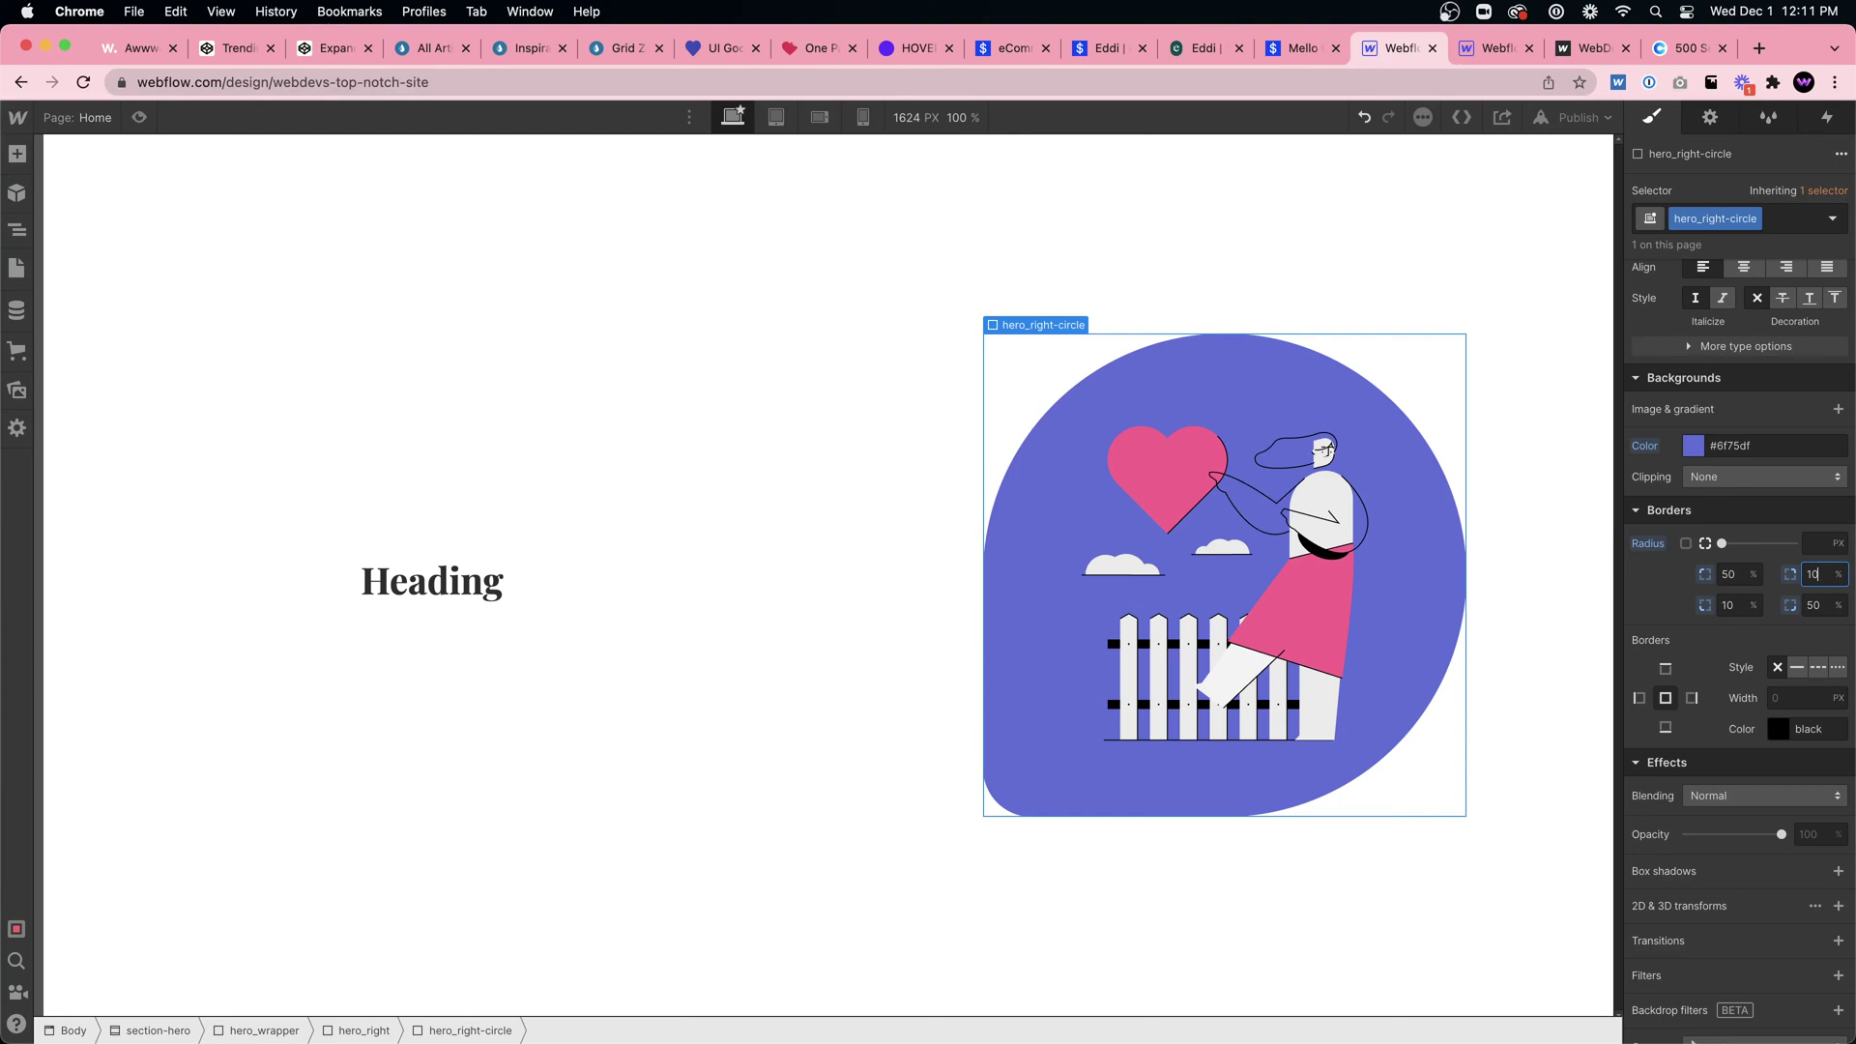
key(Return)
click(1083, 234)
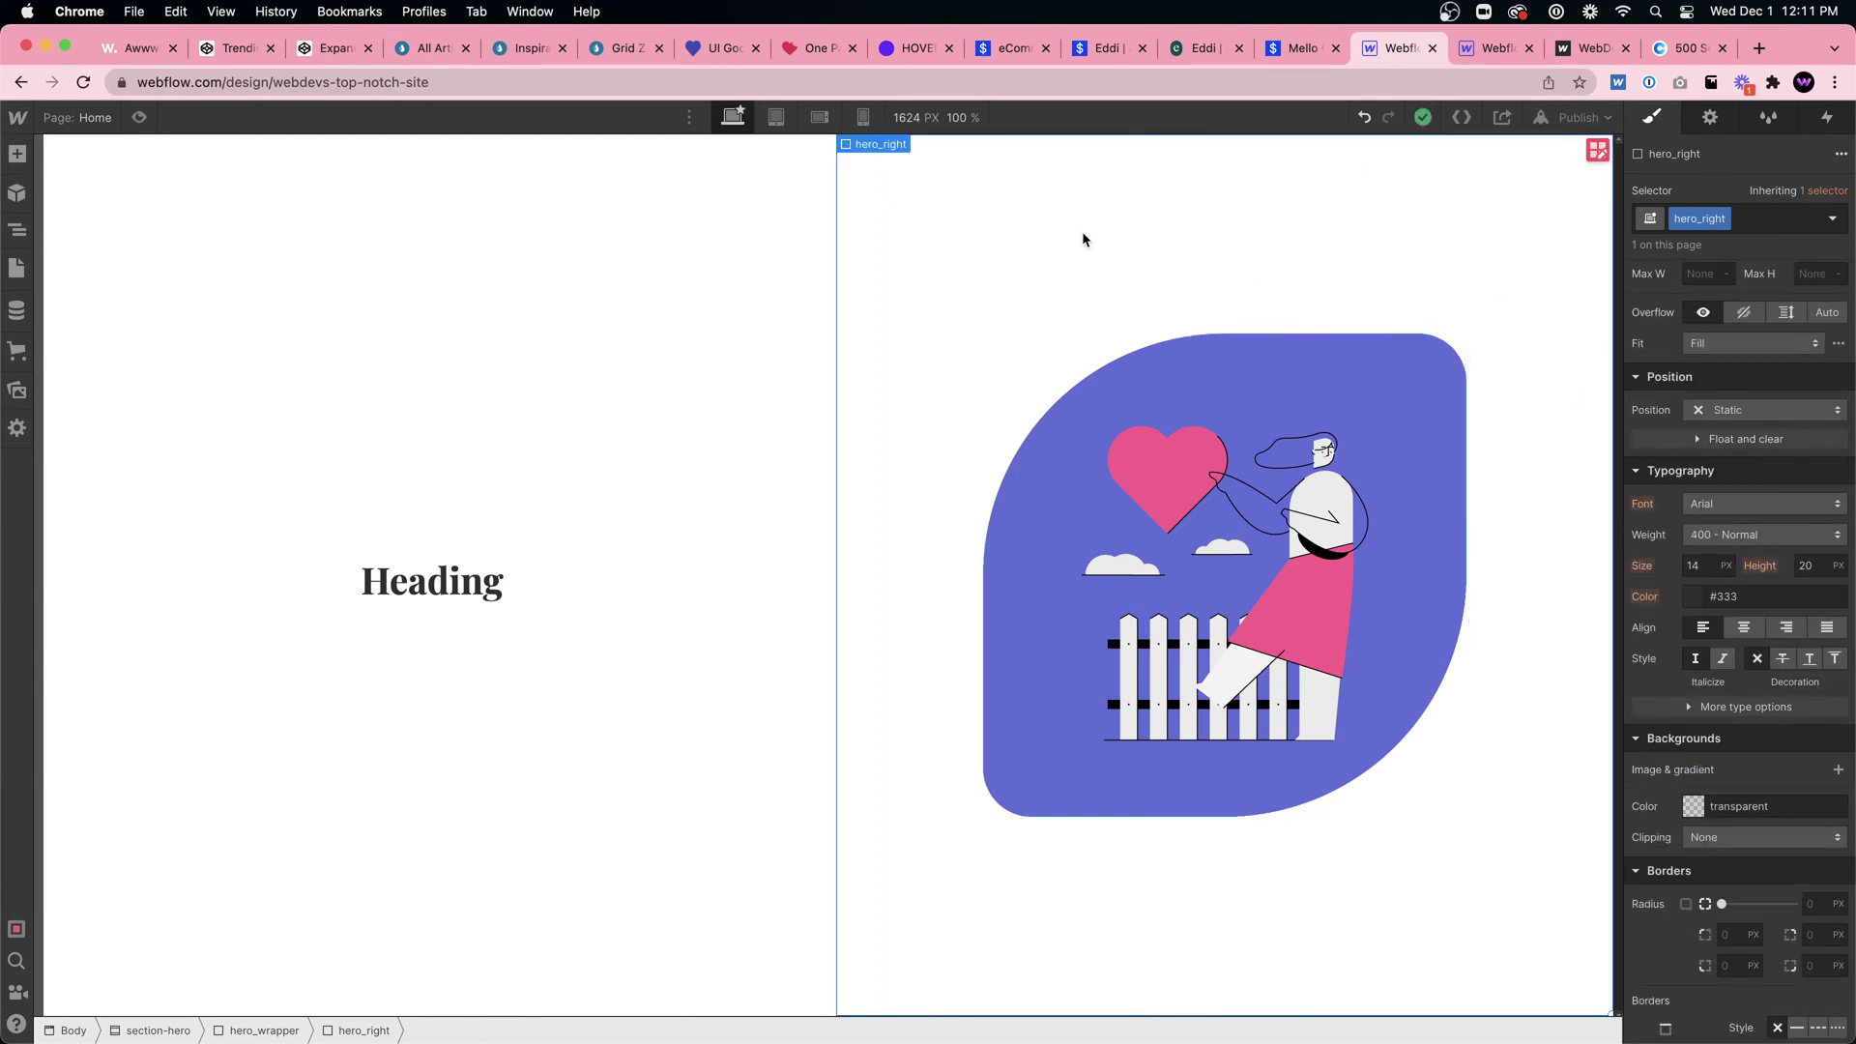
Step: Replace the hero heading's placeholder text with "Building websites one step at a time"
click(443, 553)
click(605, 512)
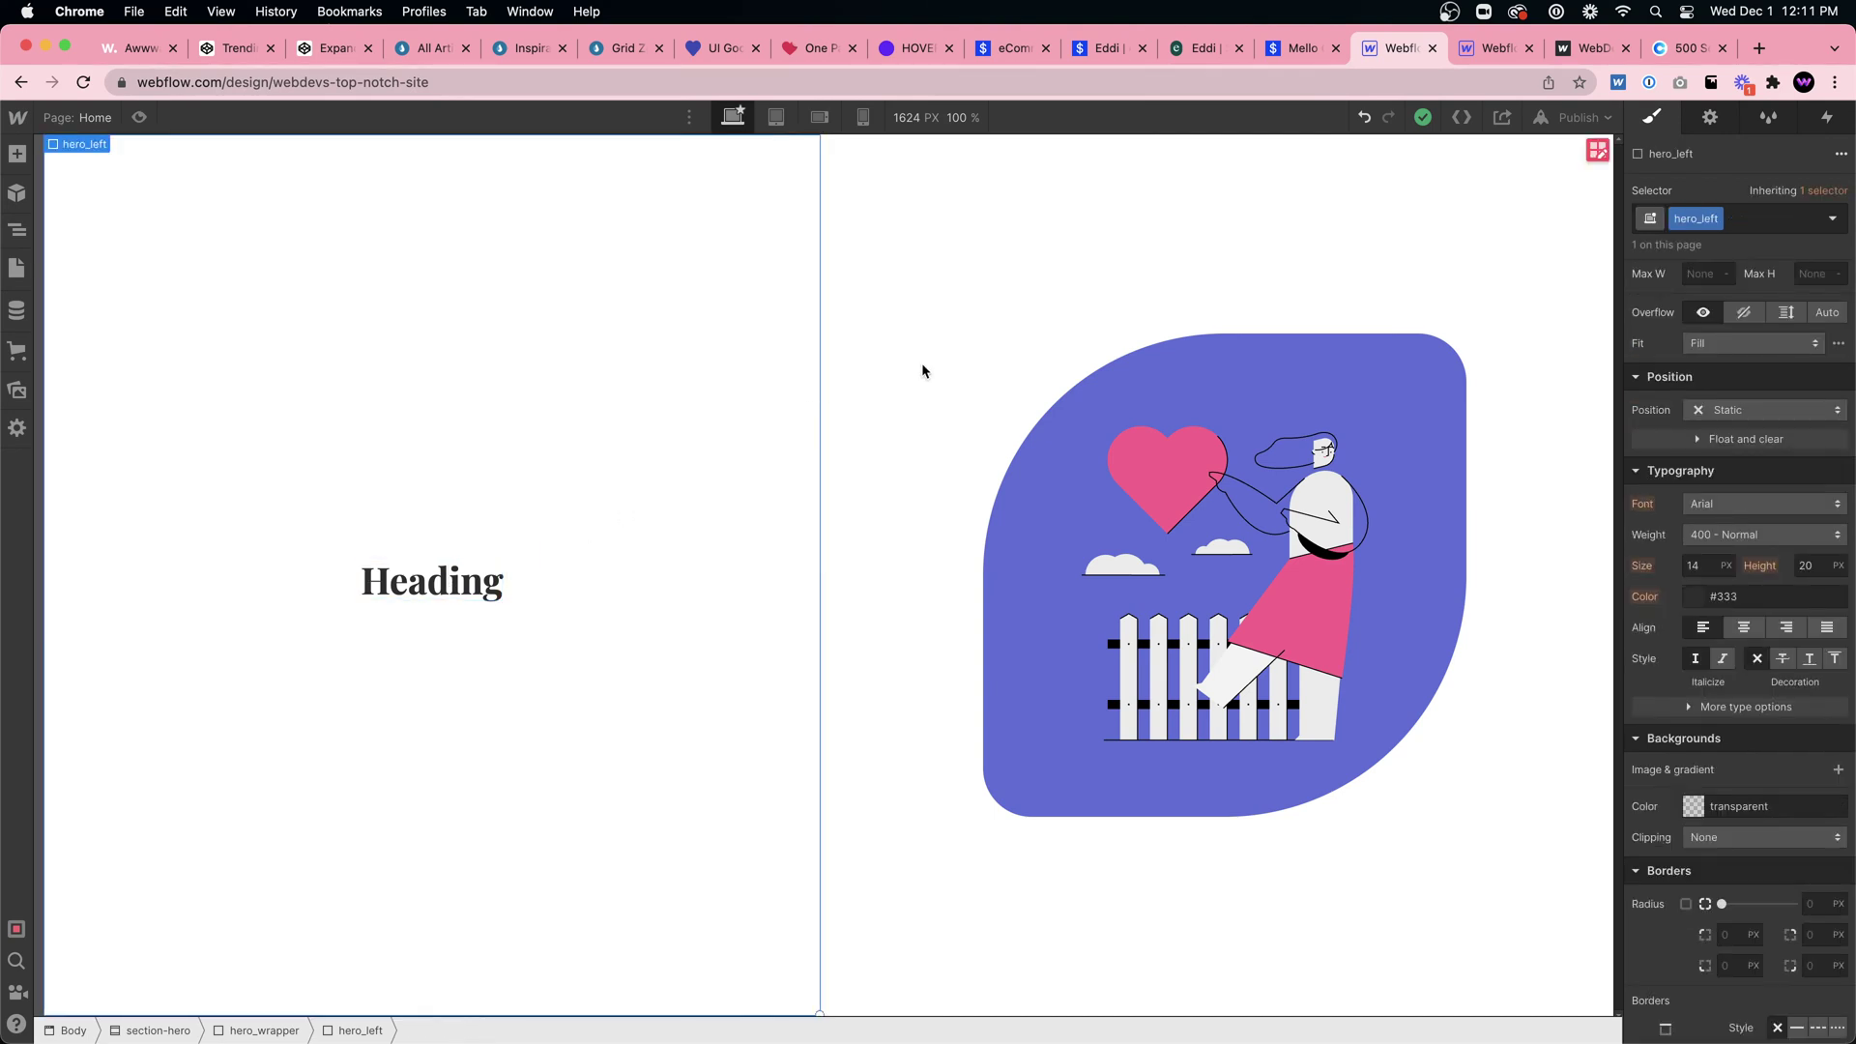
click(464, 571)
double_click(463, 571)
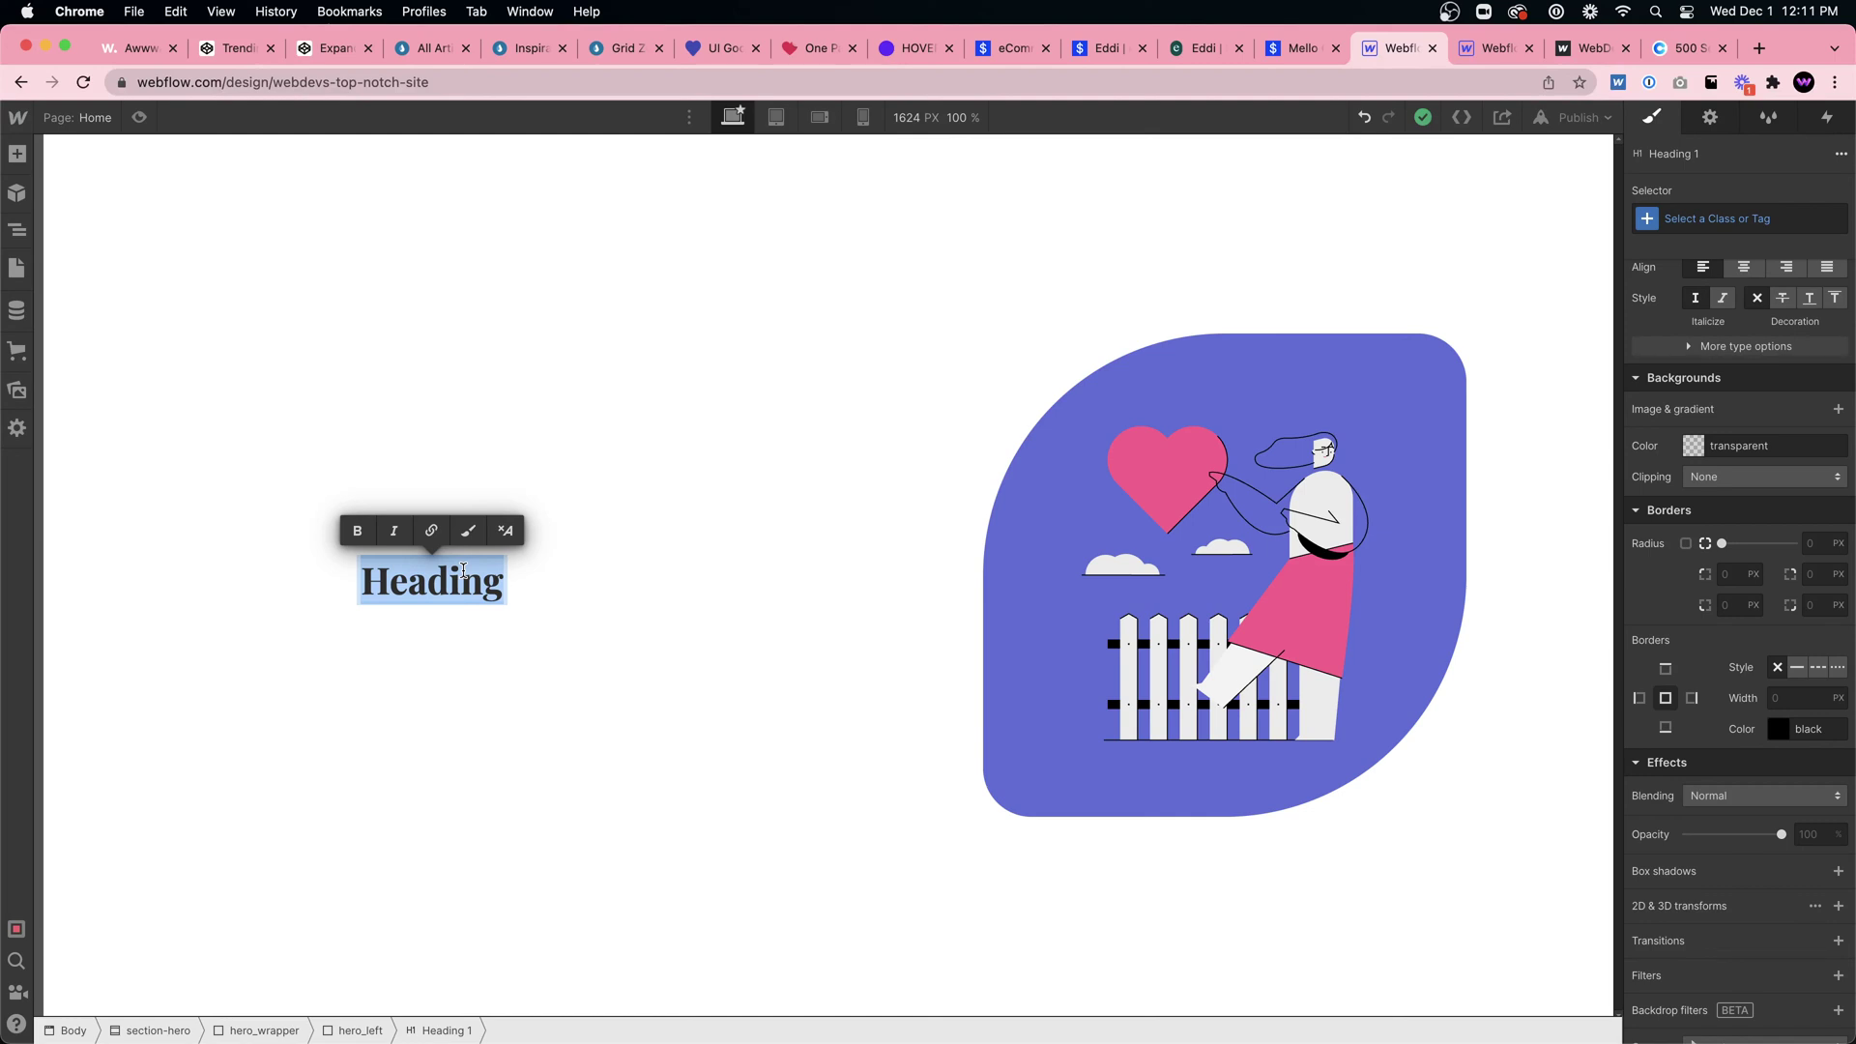
key(Escape)
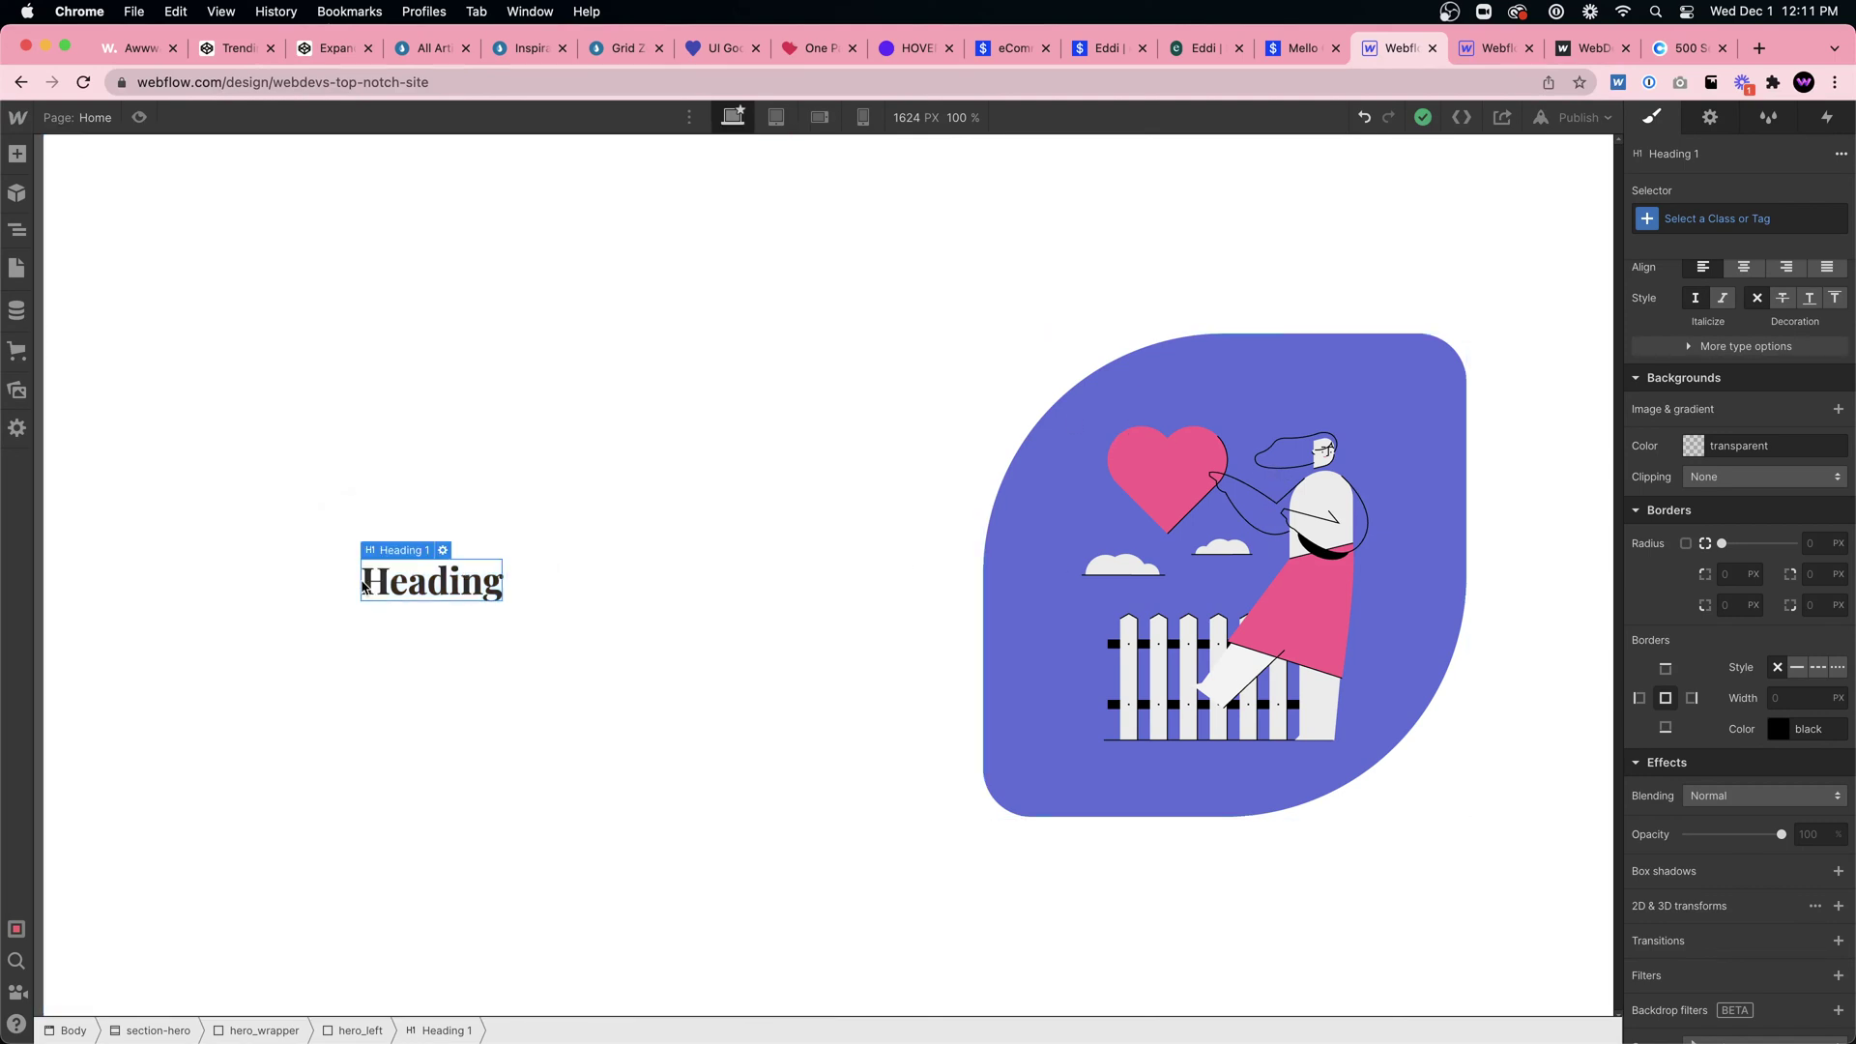
double_click(415, 585)
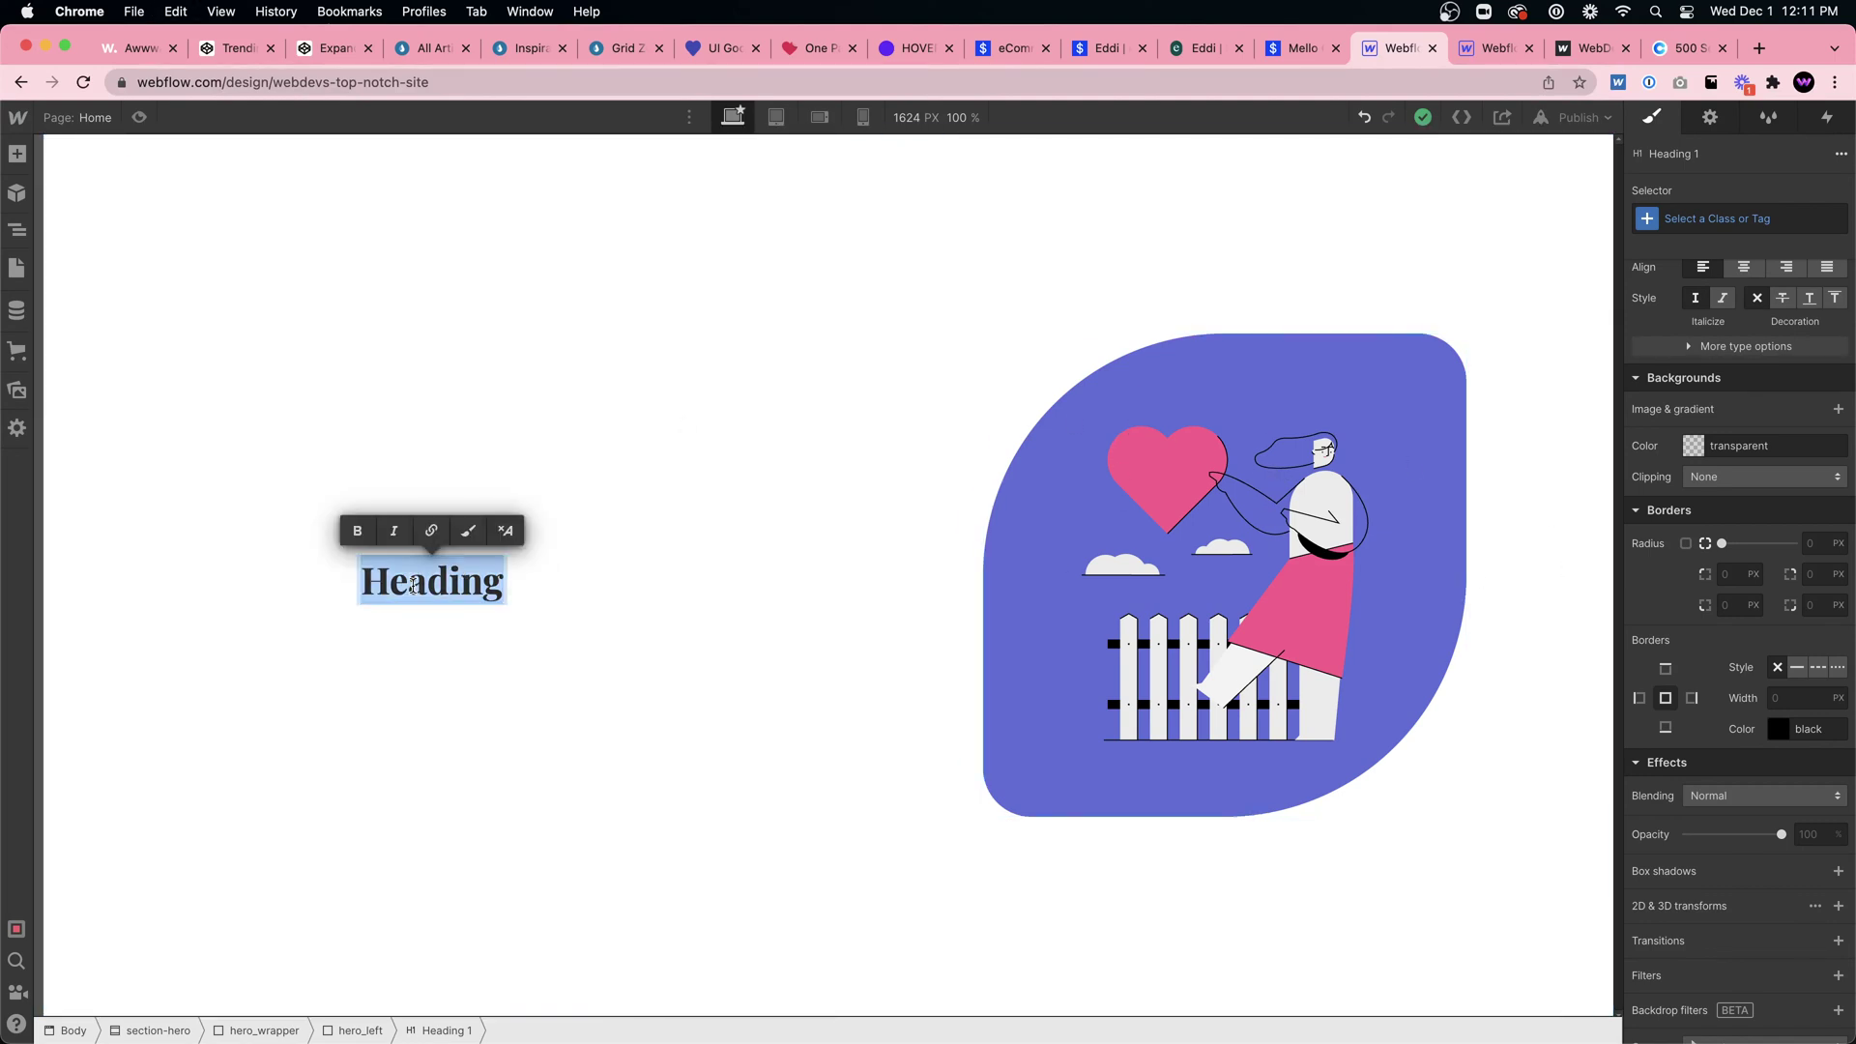
text(Buildi)
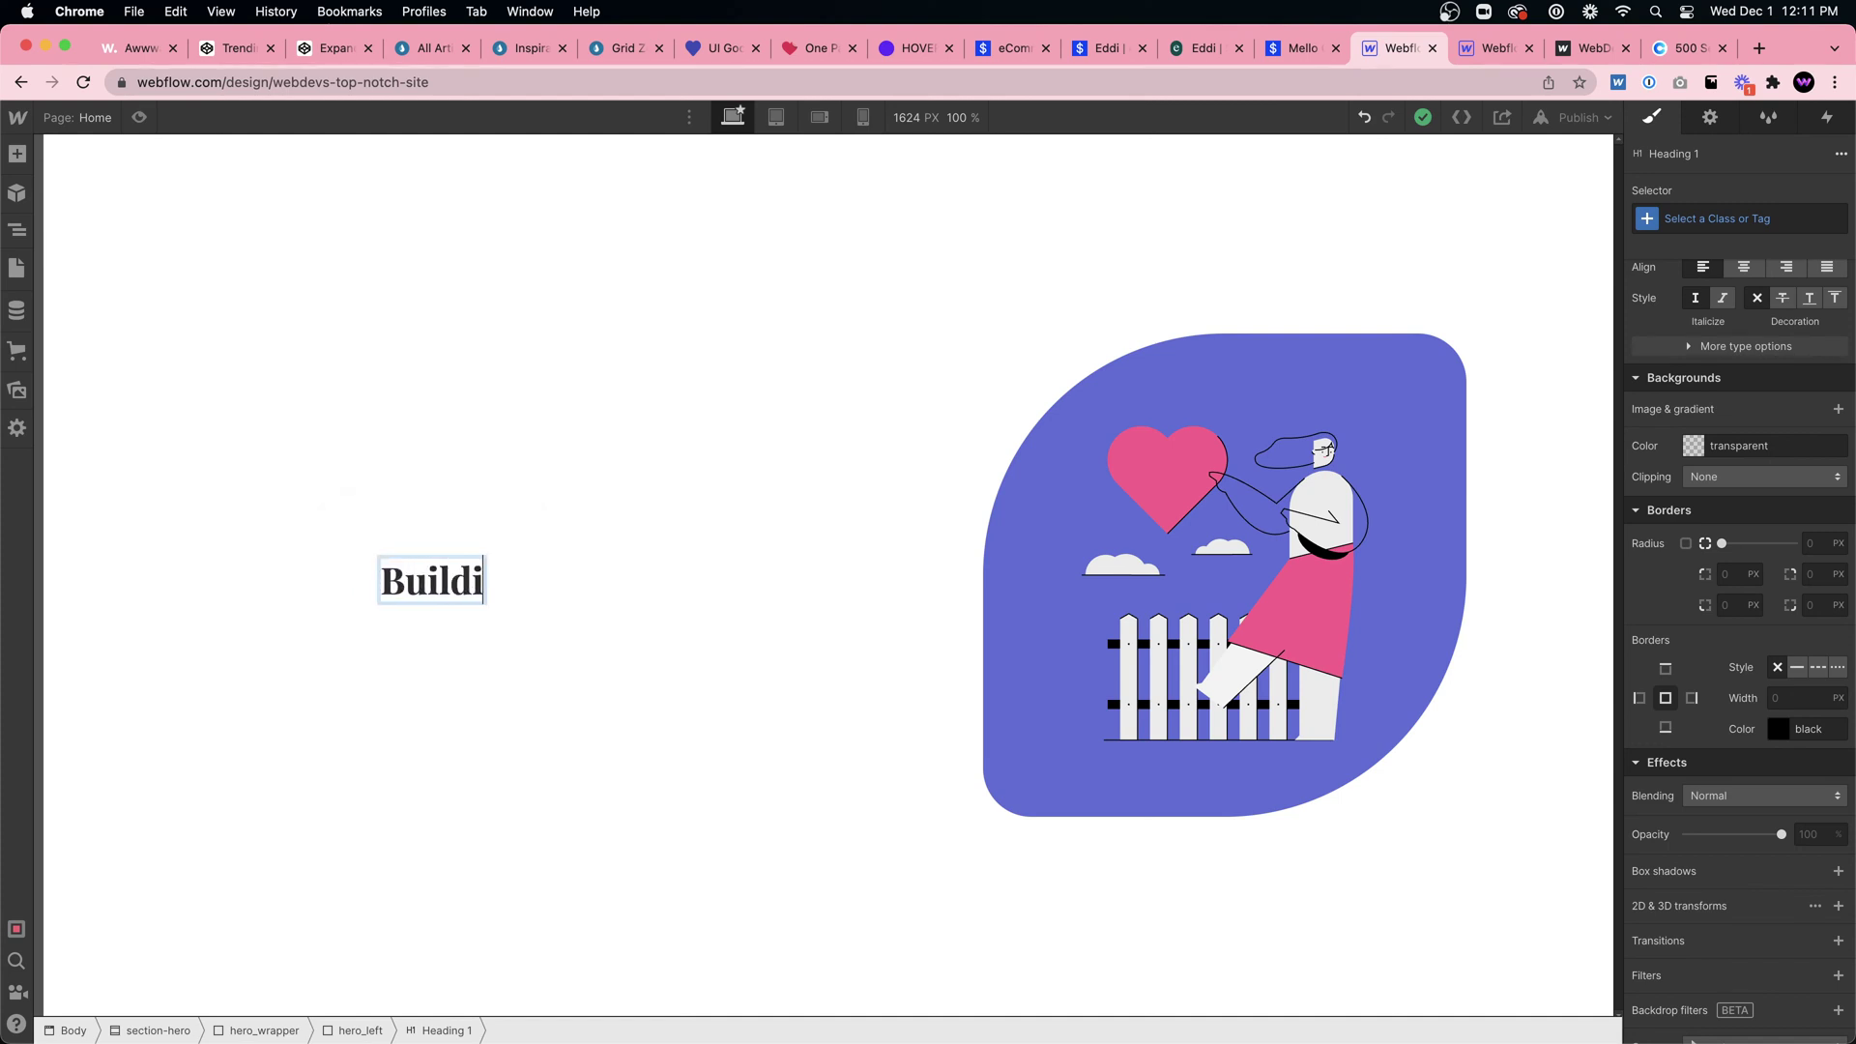
text(ng websites one st)
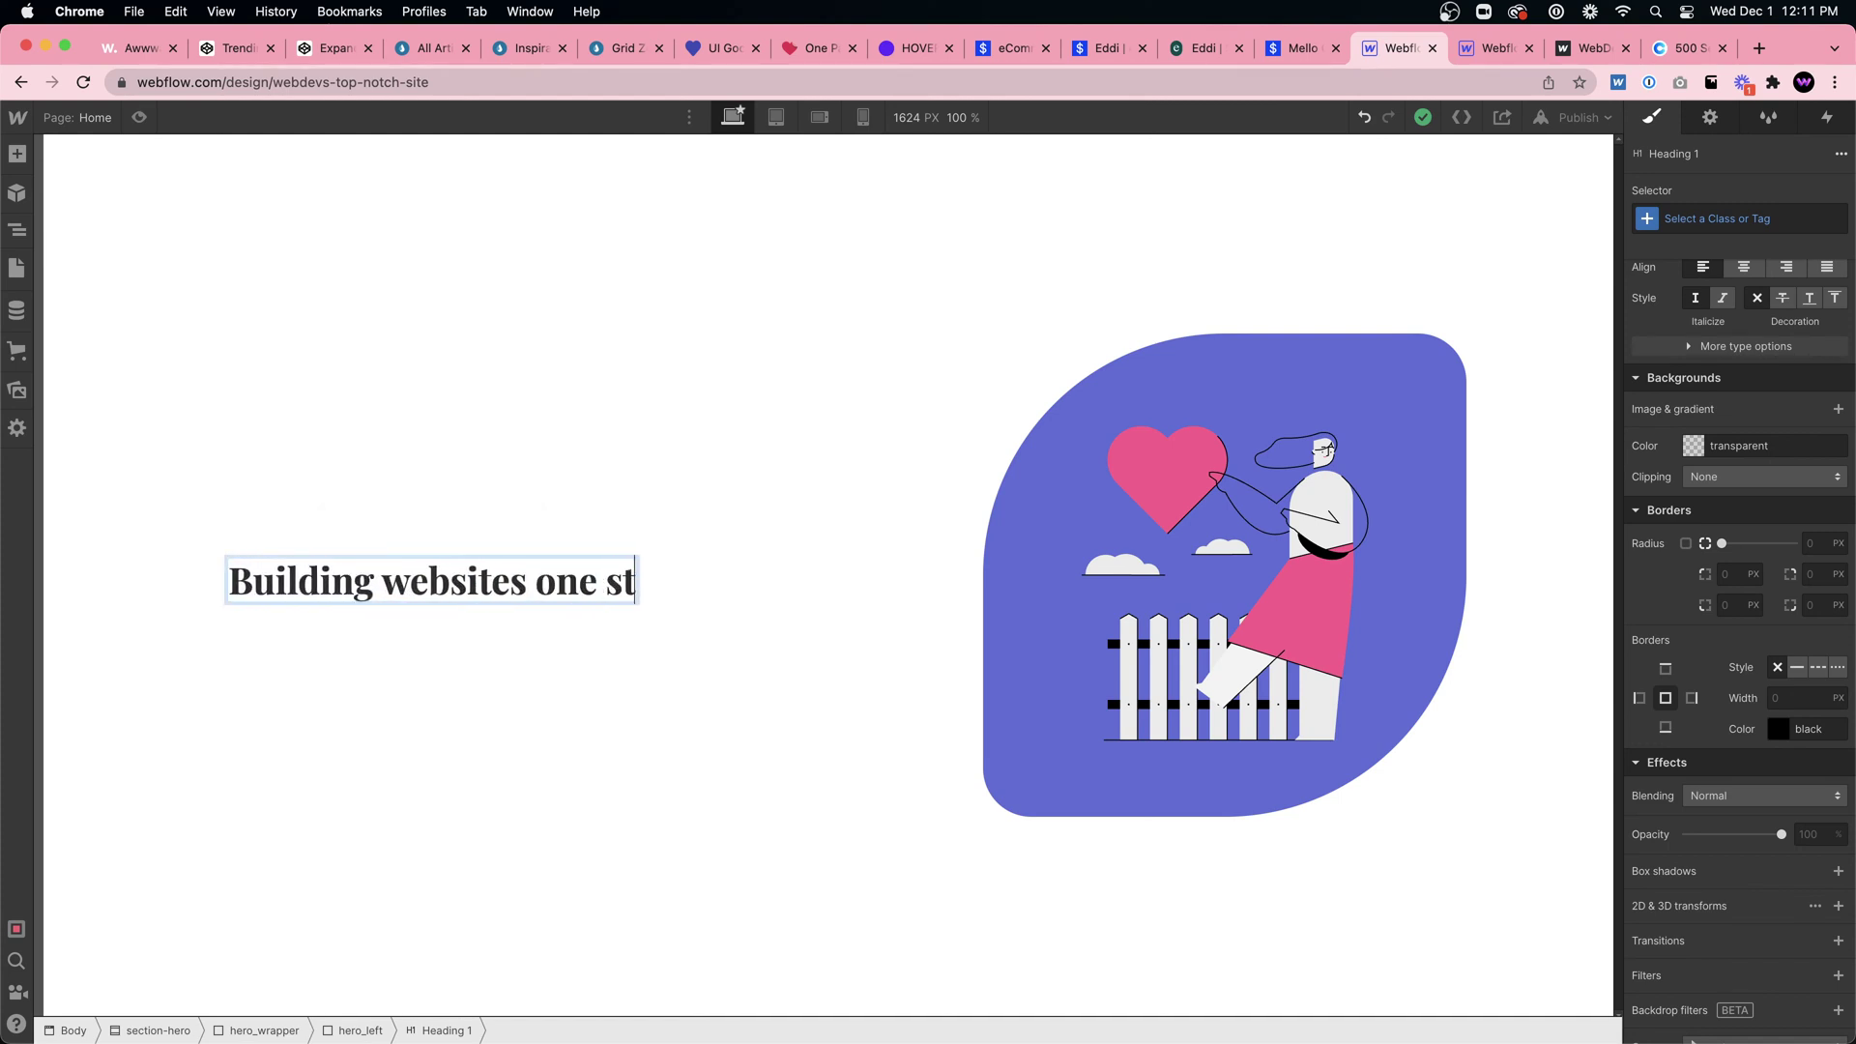
text(ep at a time)
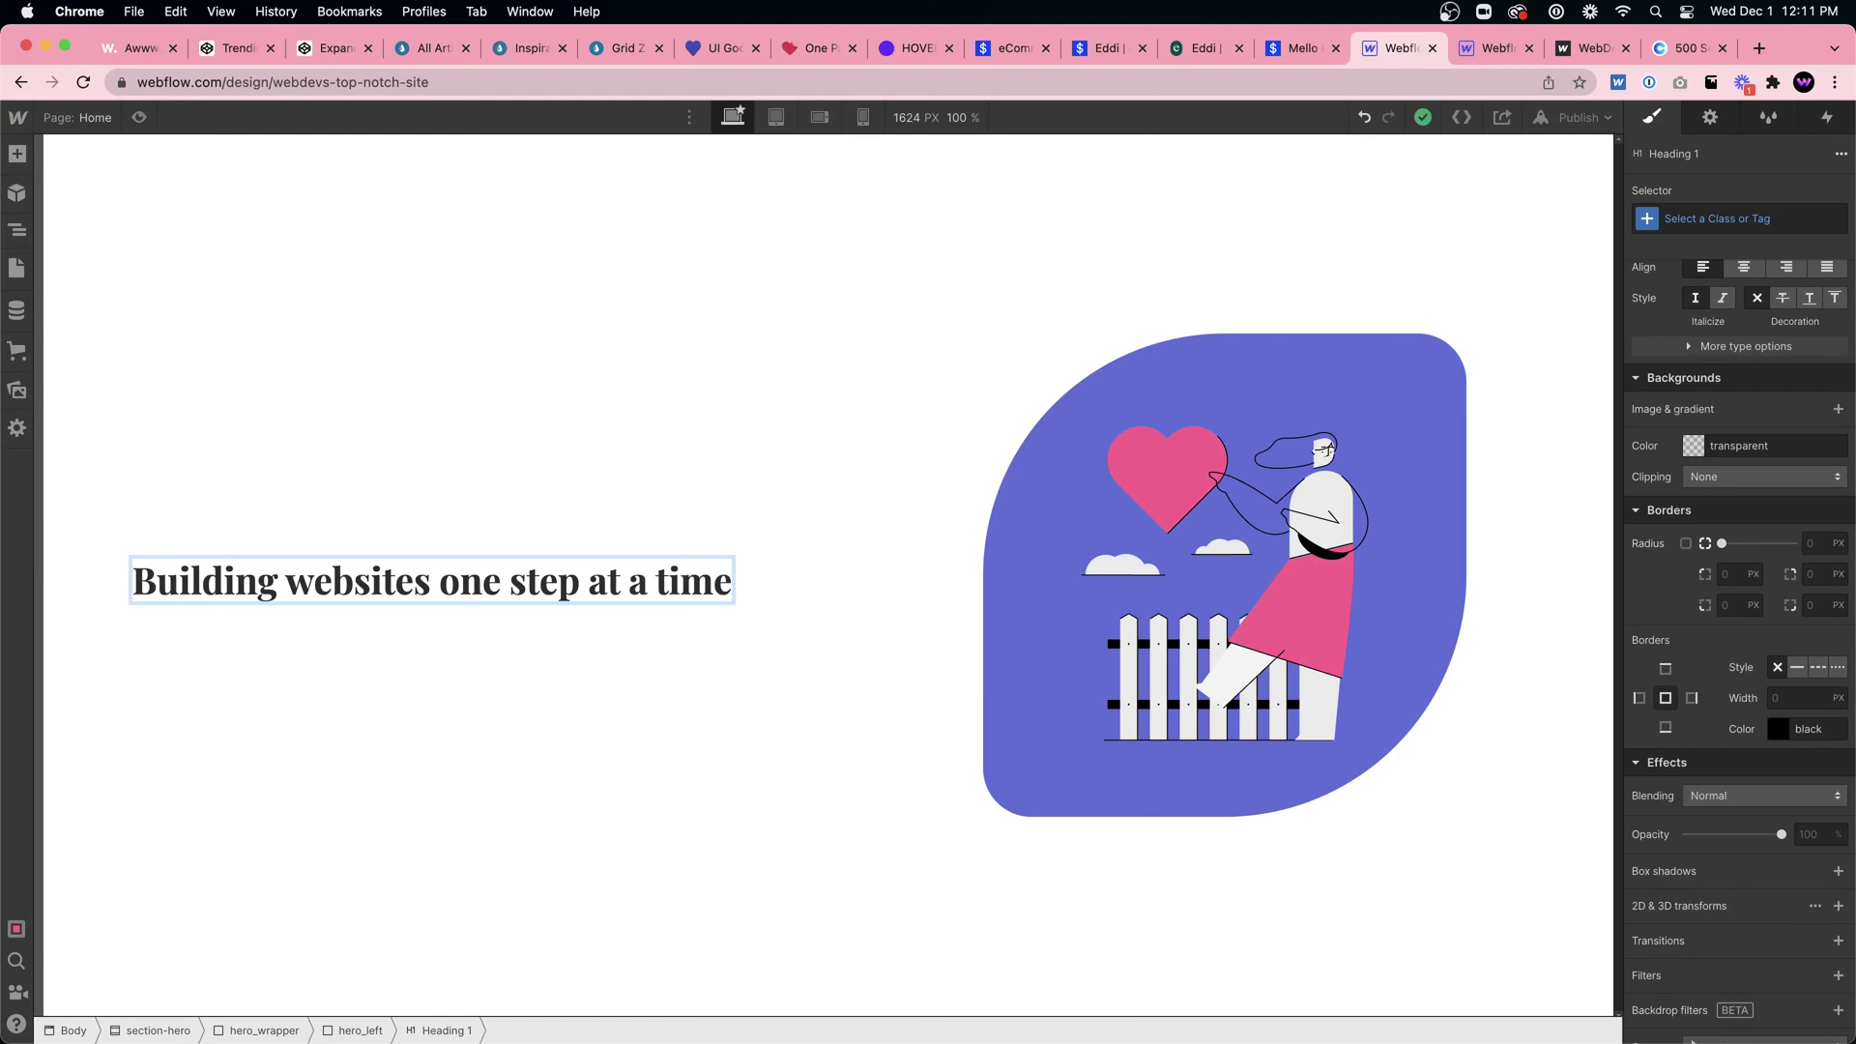
key(Escape)
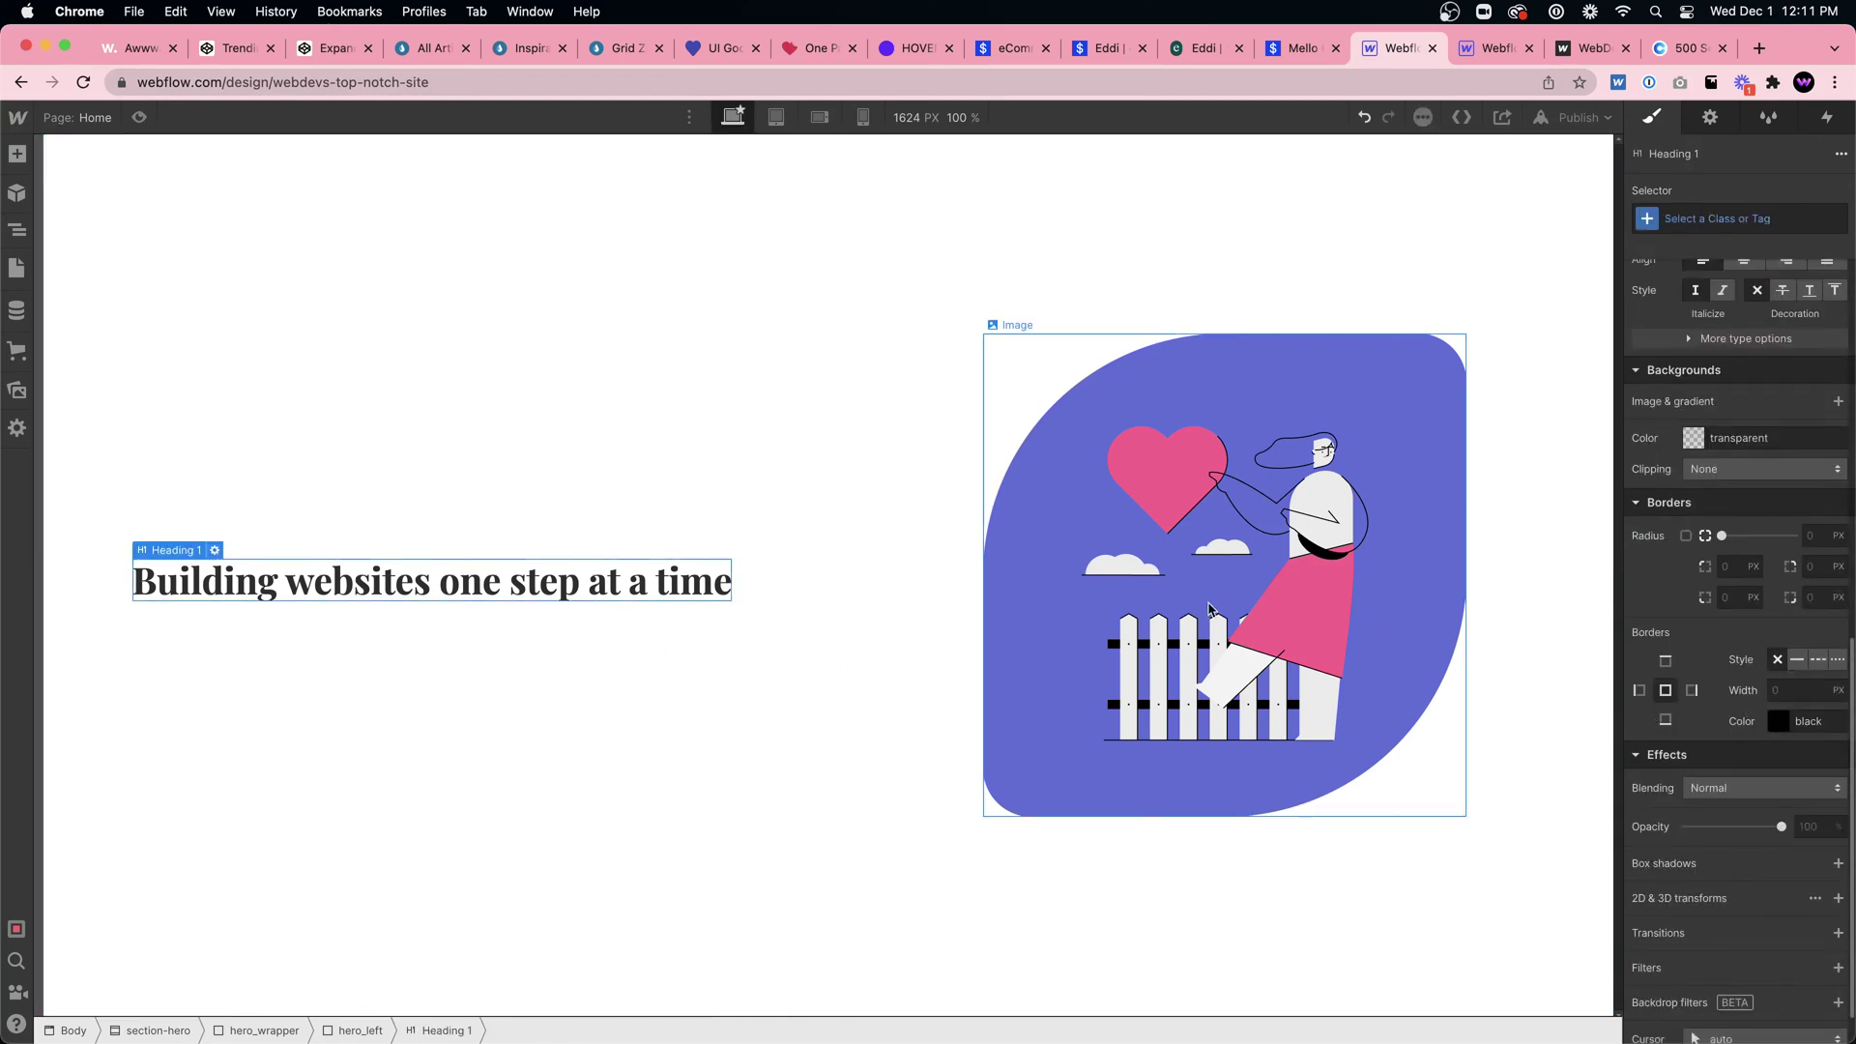
Step: Set the heading's font size to 60 px and its line height to 1
scroll(1754, 619, up, 3)
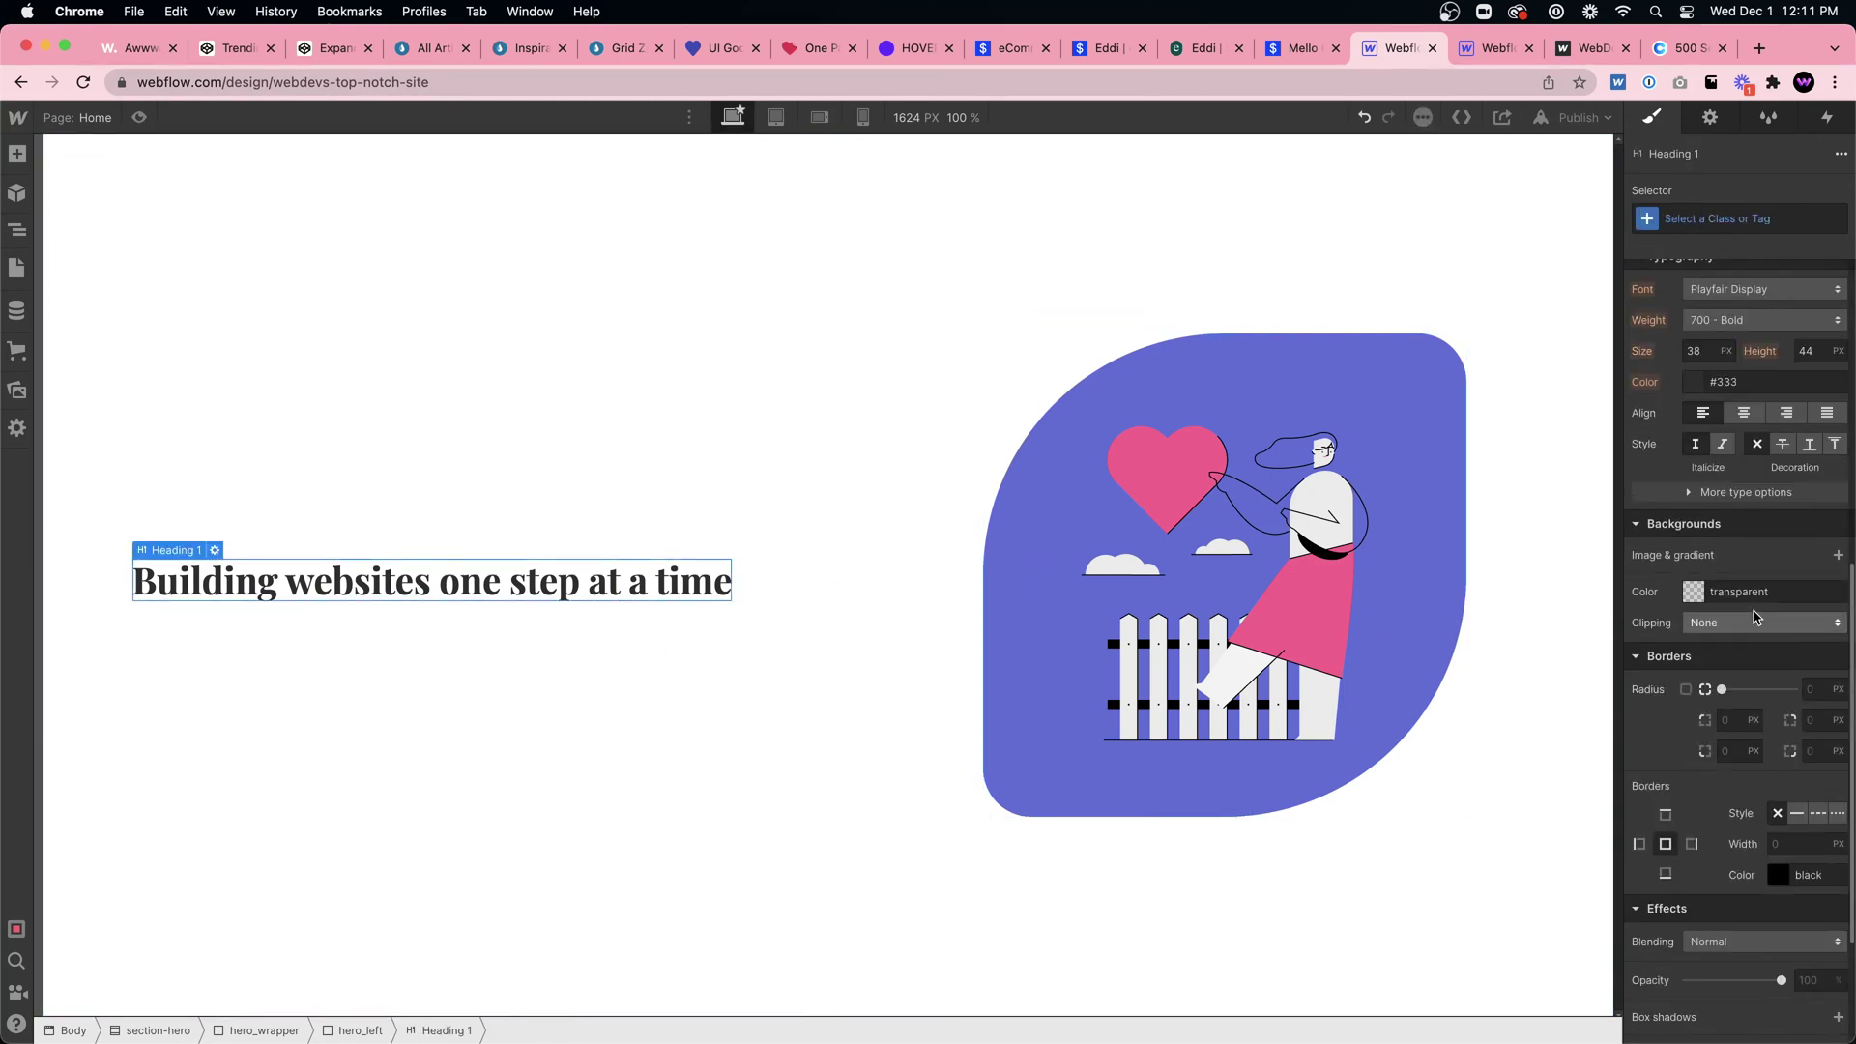
click(1694, 351)
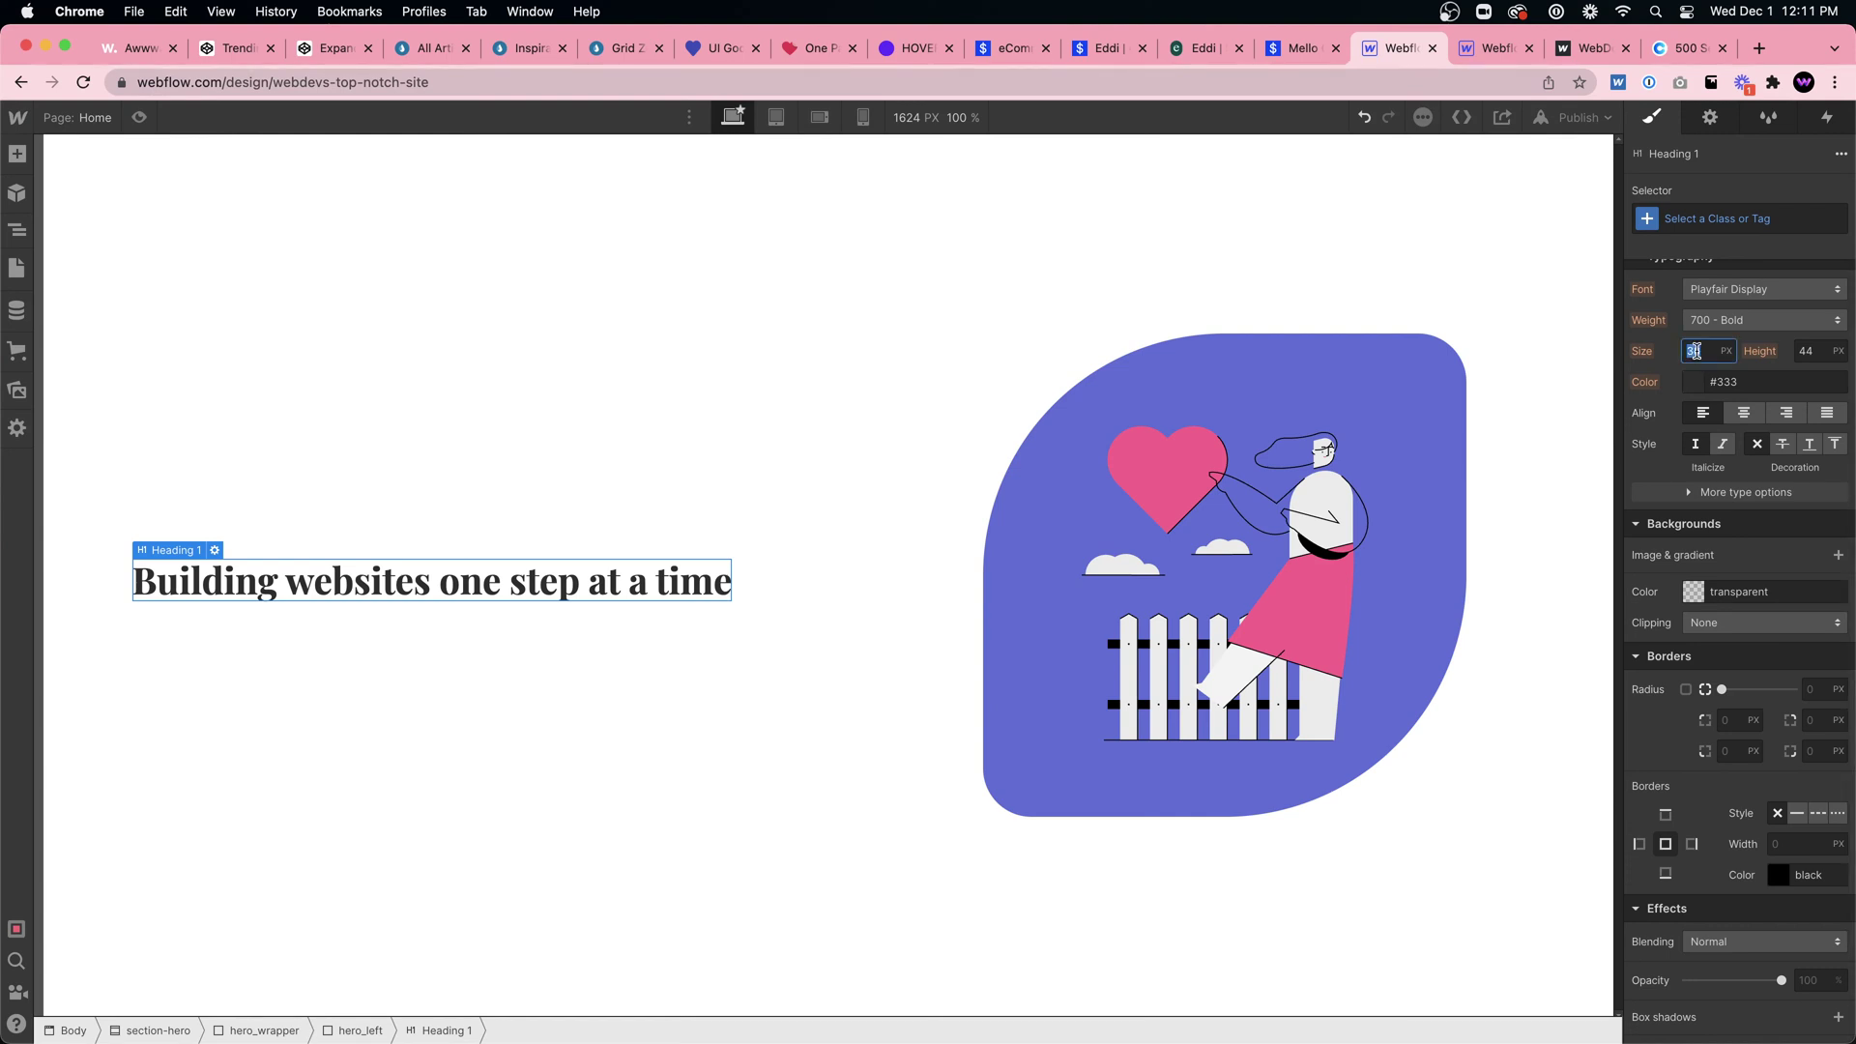
text(60)
key(Return)
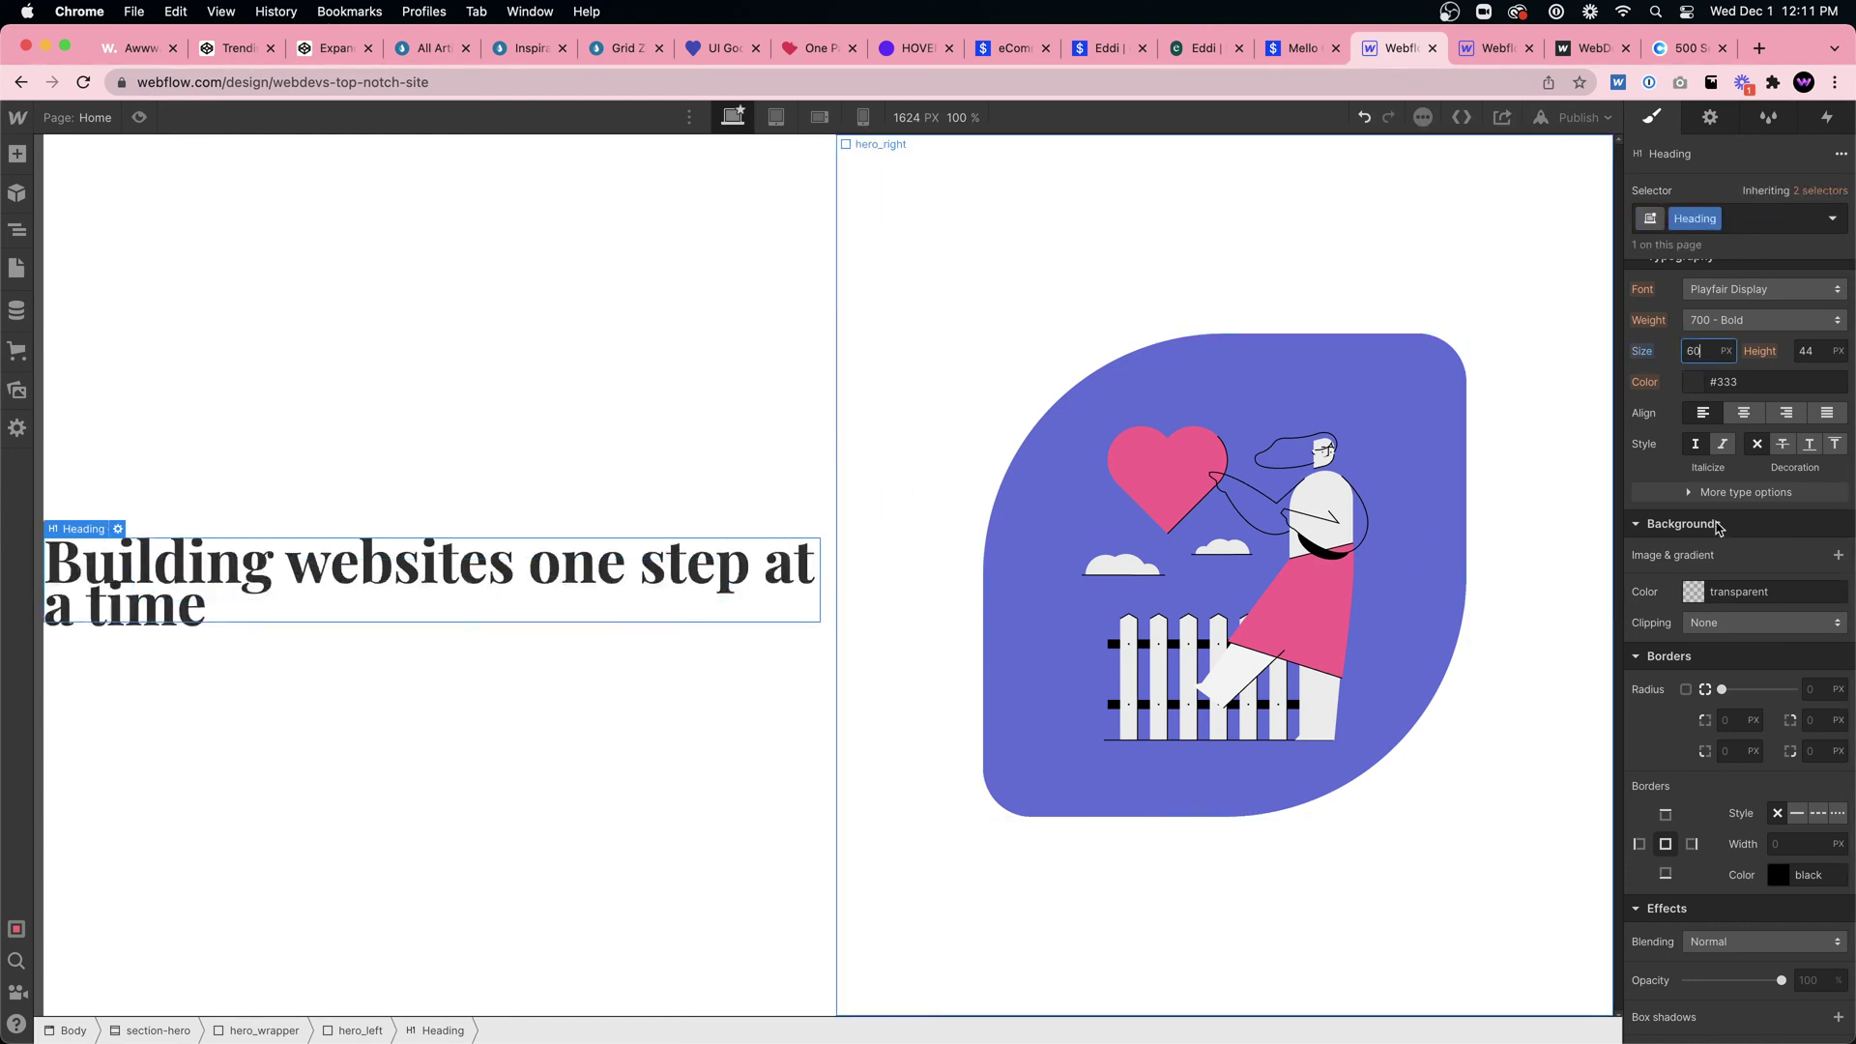
click(1825, 350)
text(1)
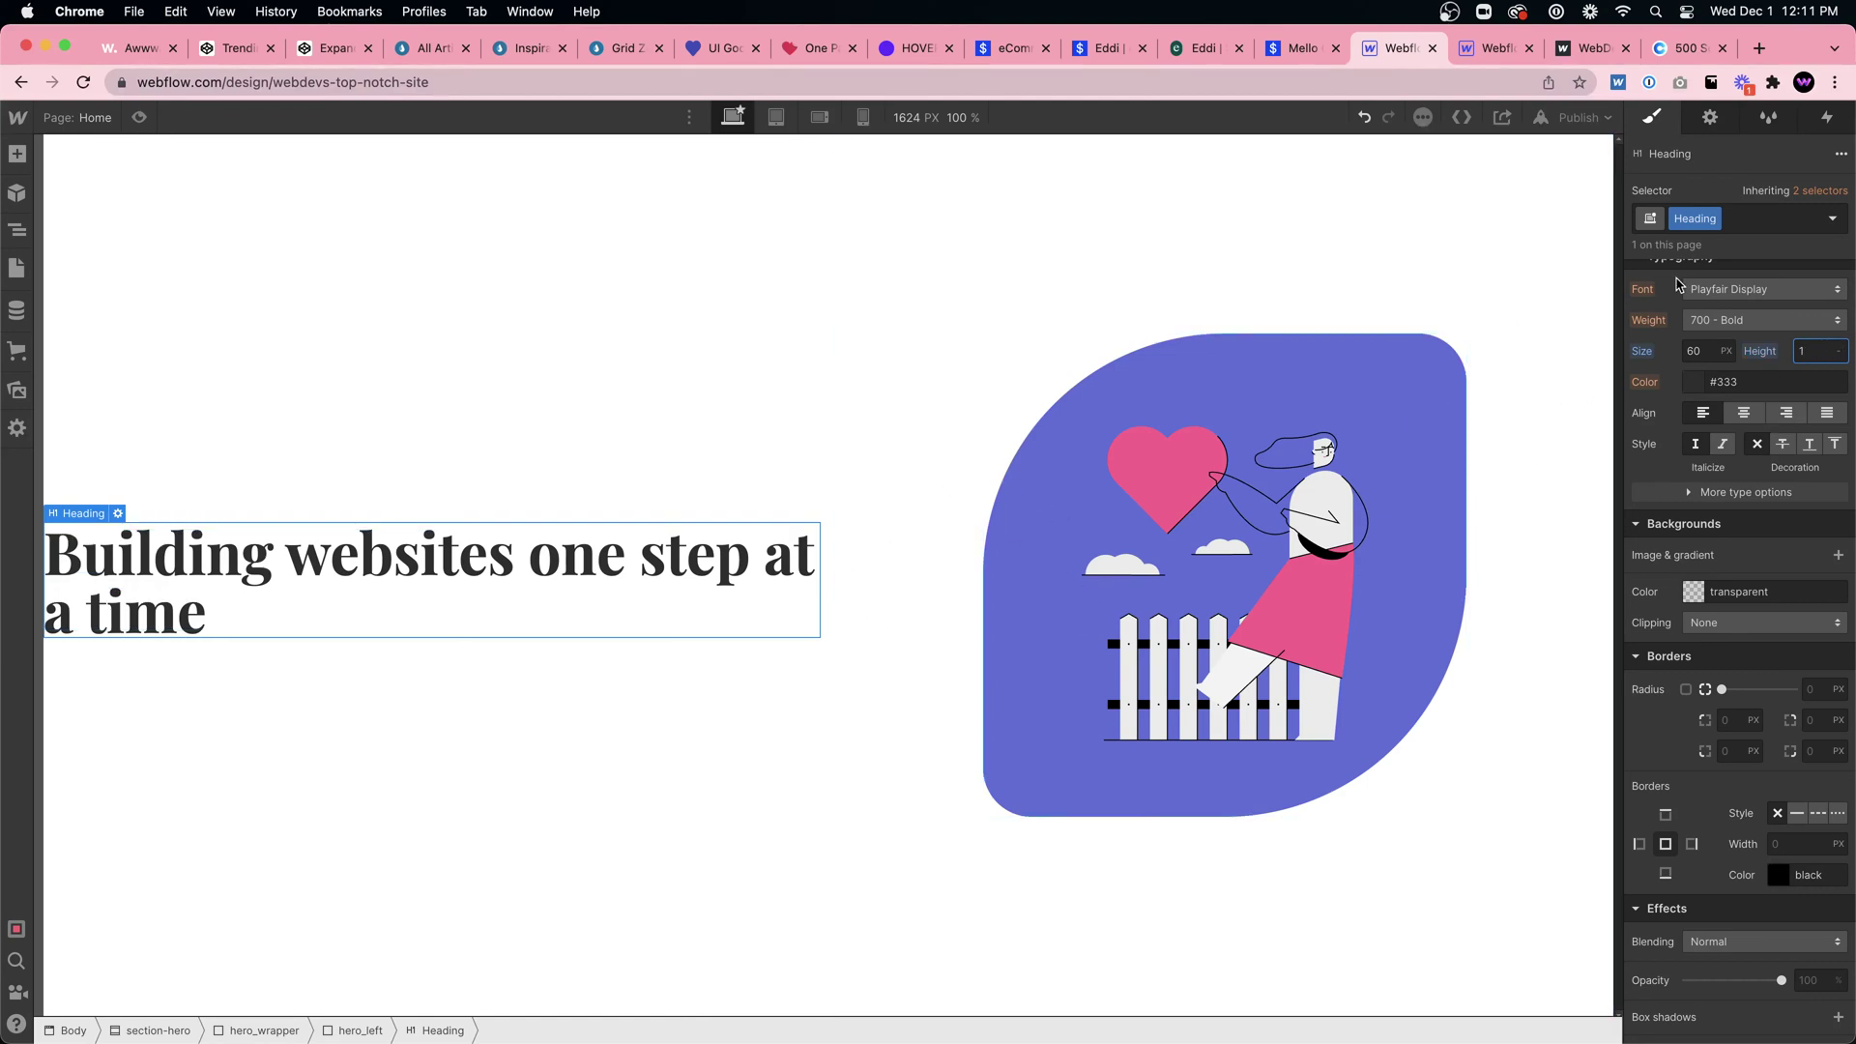
Step: Try maximum widths of 300 and 400 px on the heading and settle on 70%
scroll(1733, 454, up, 6)
scroll(1731, 454, down, 1)
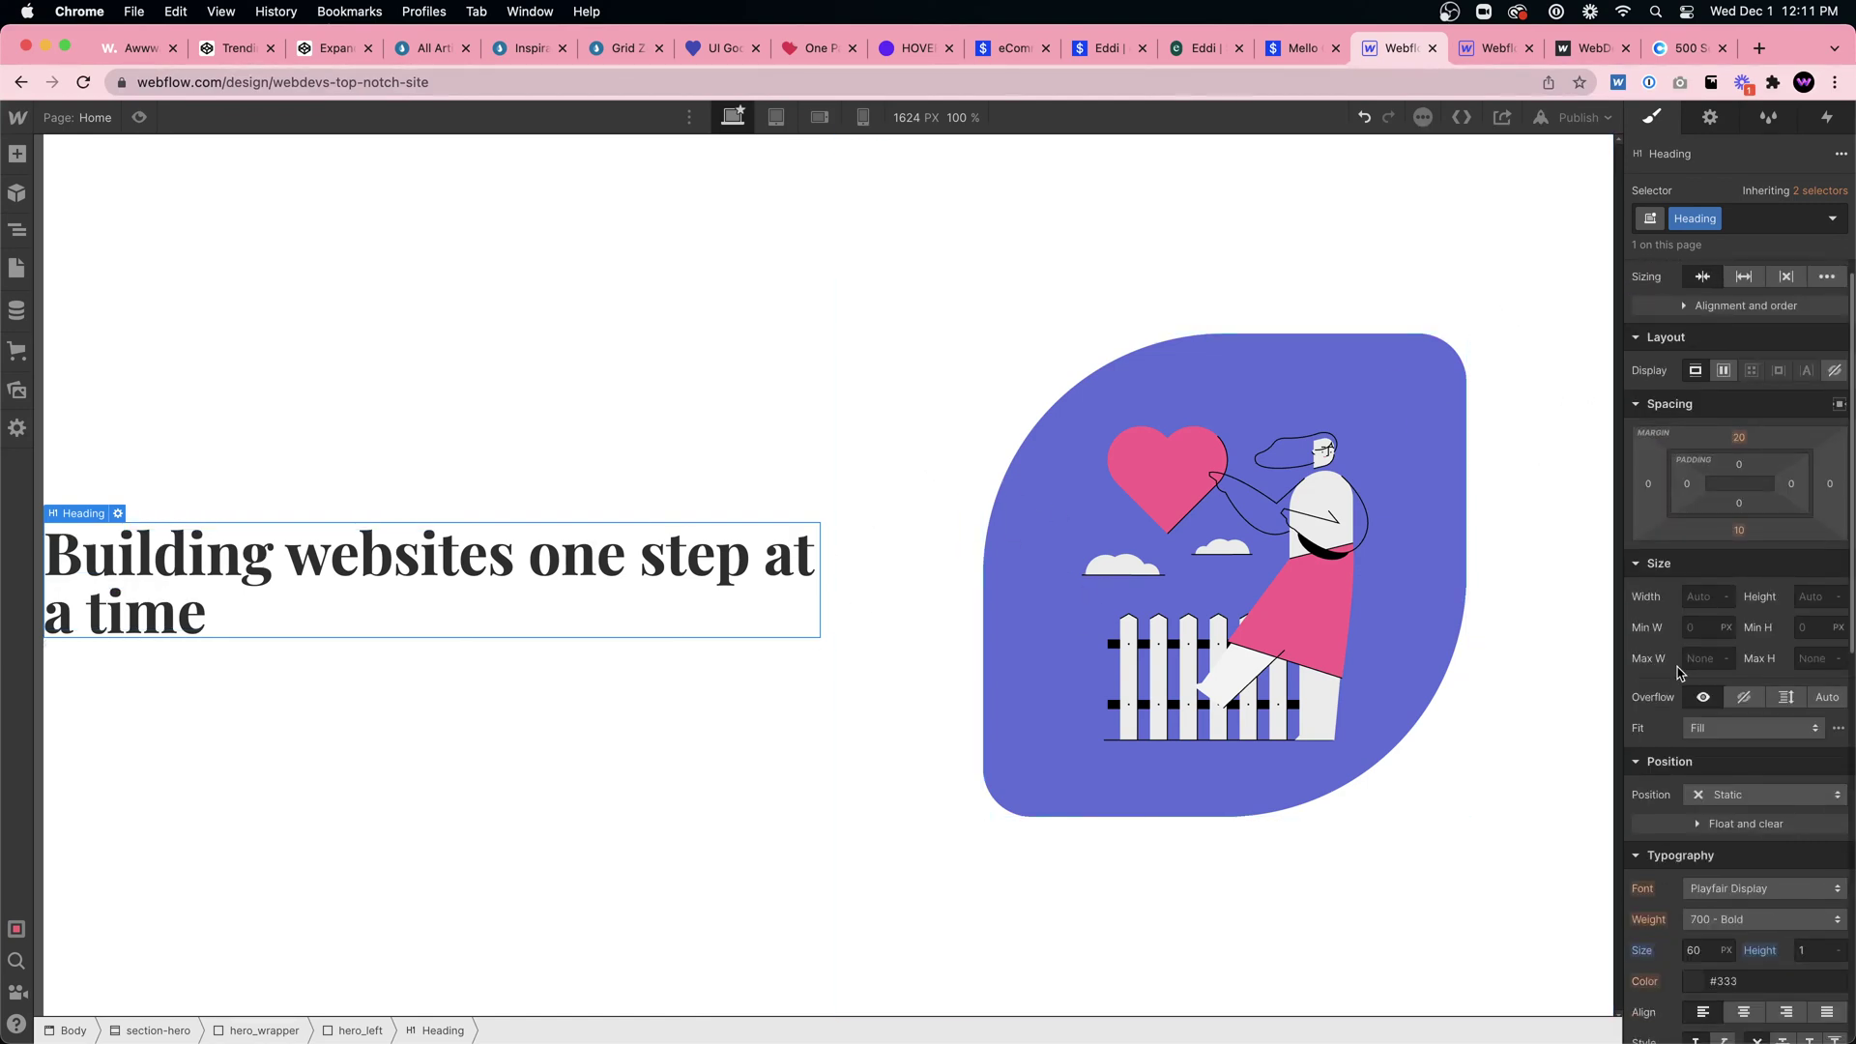
click(1687, 658)
text(300)
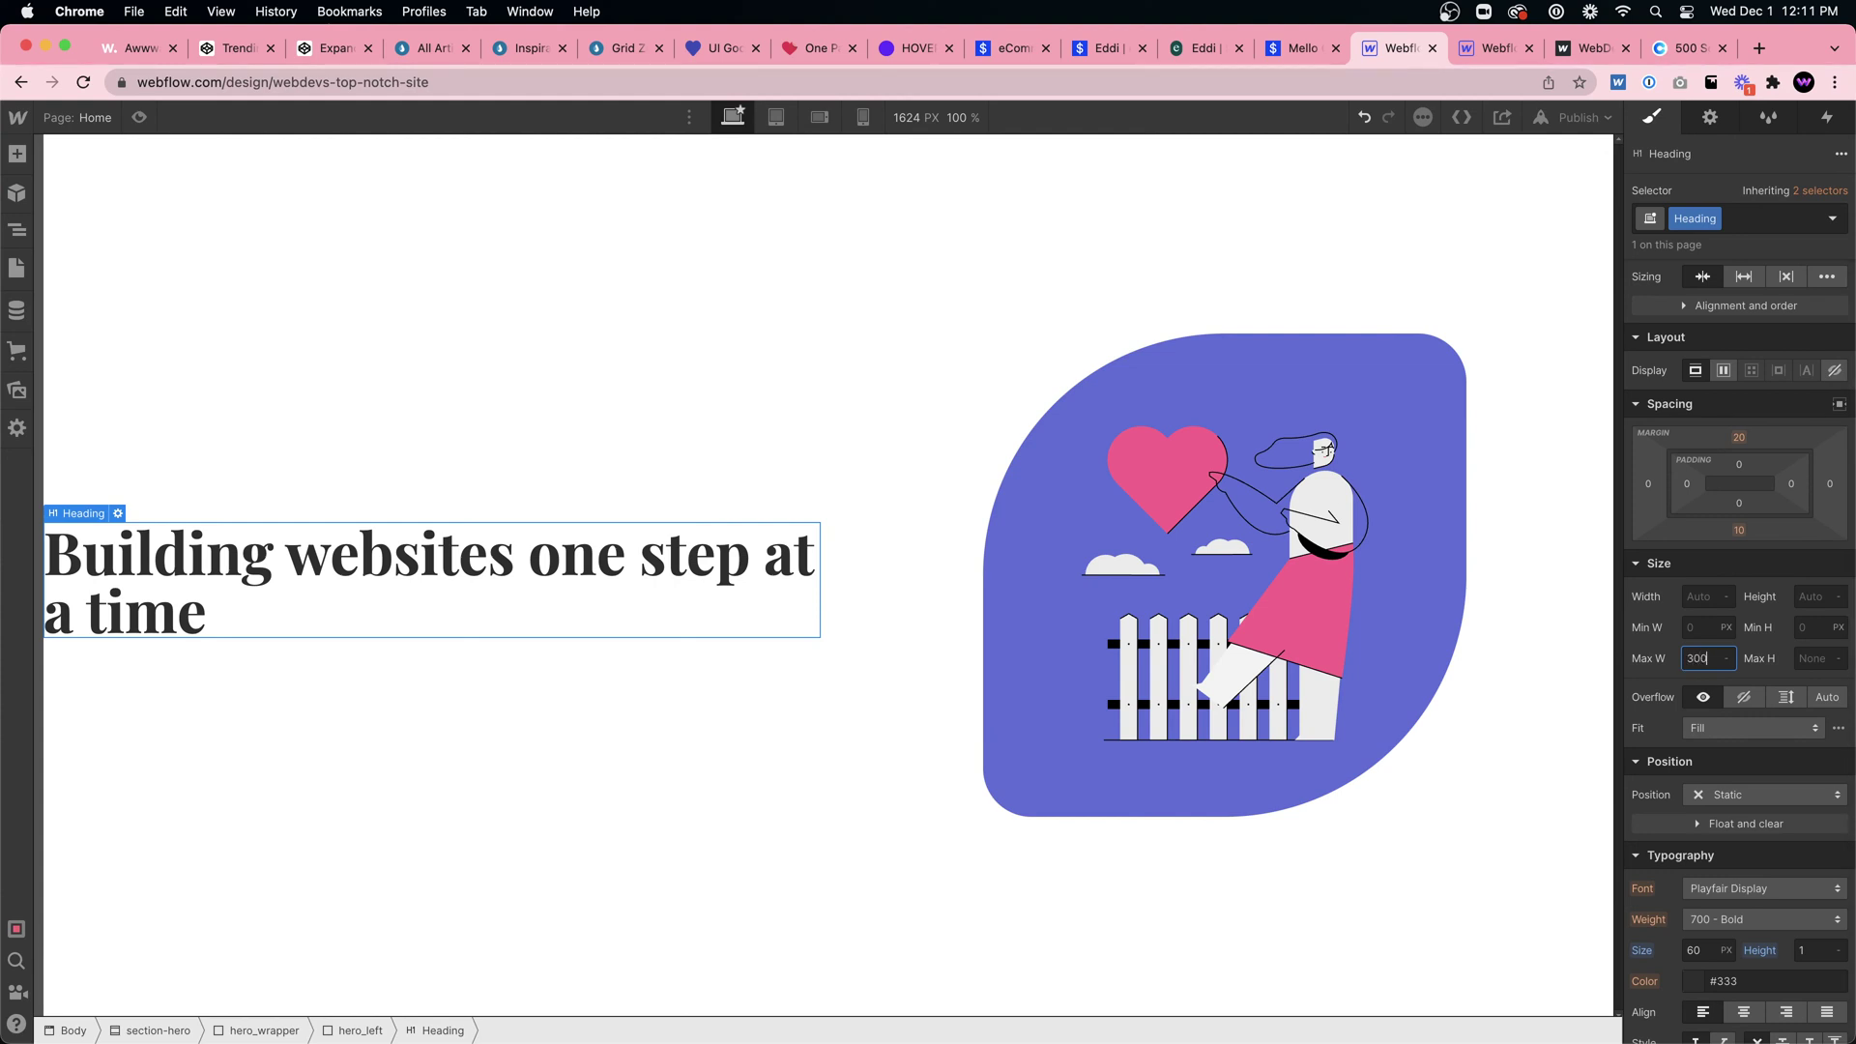
key(Return)
text(4)
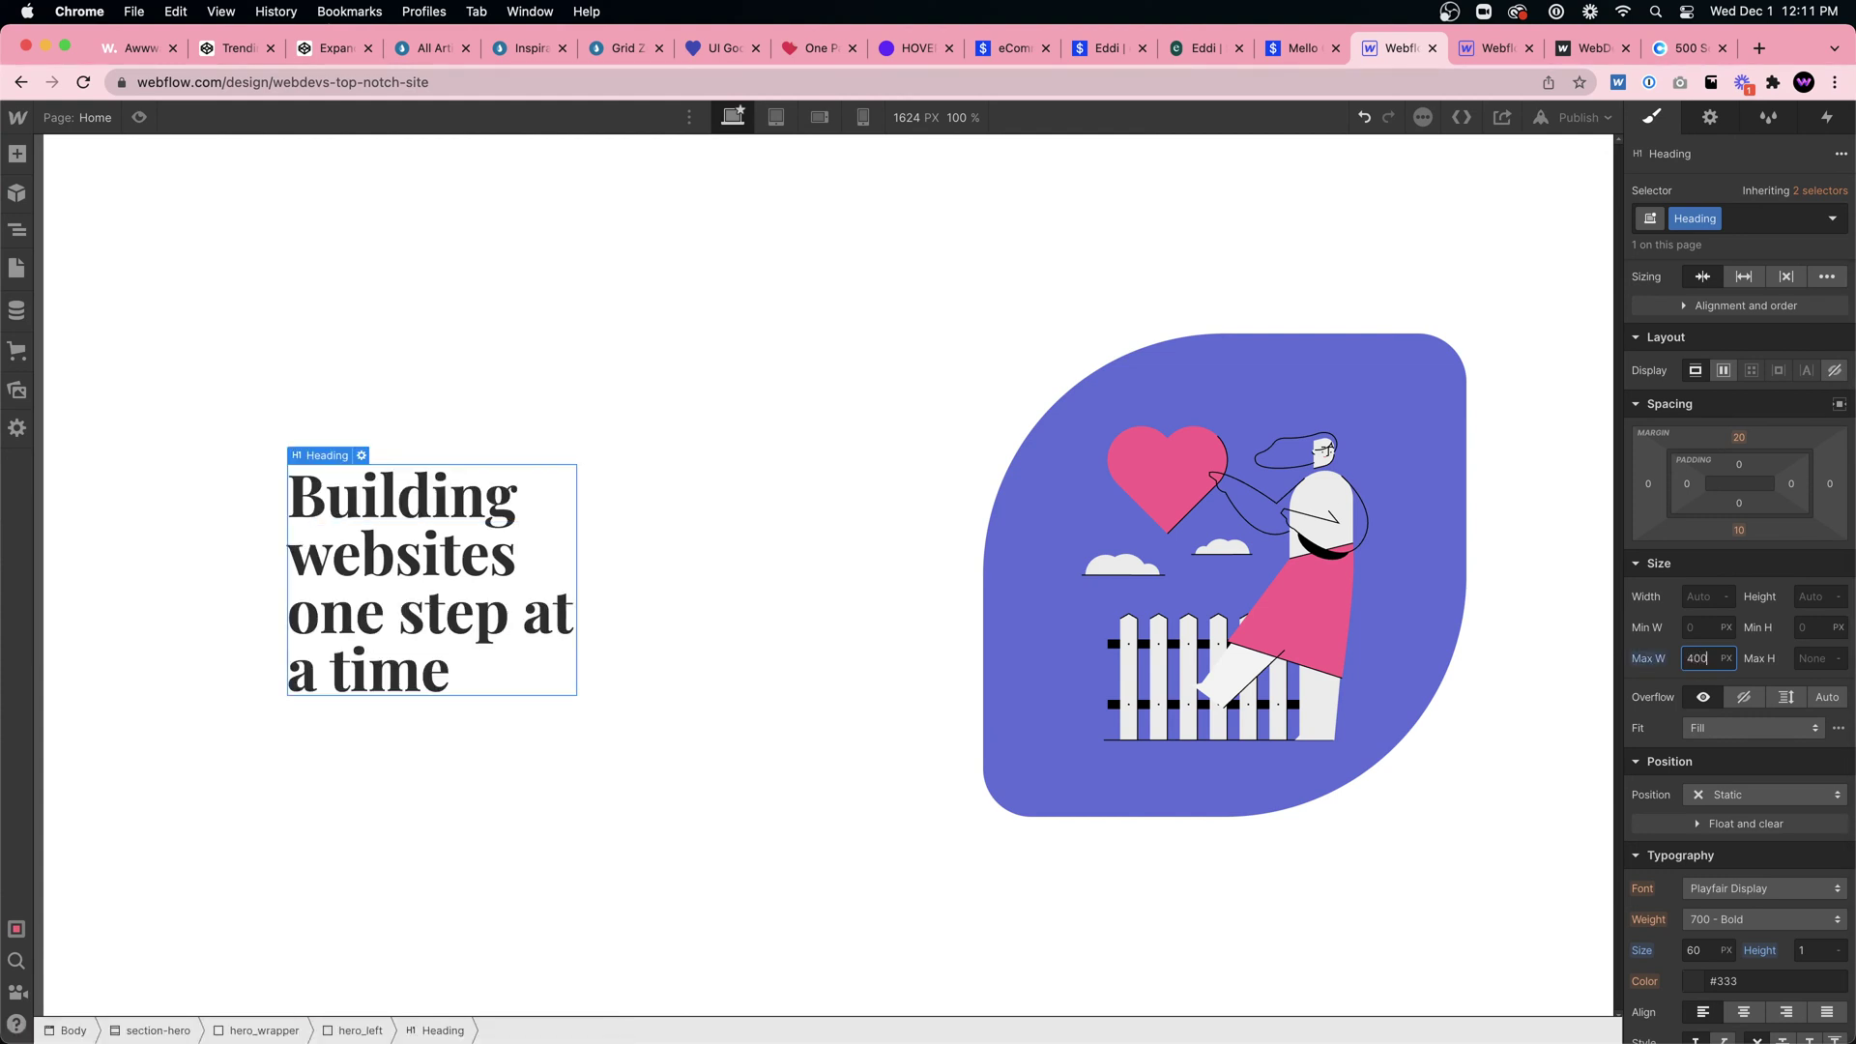
key(Return)
text(5)
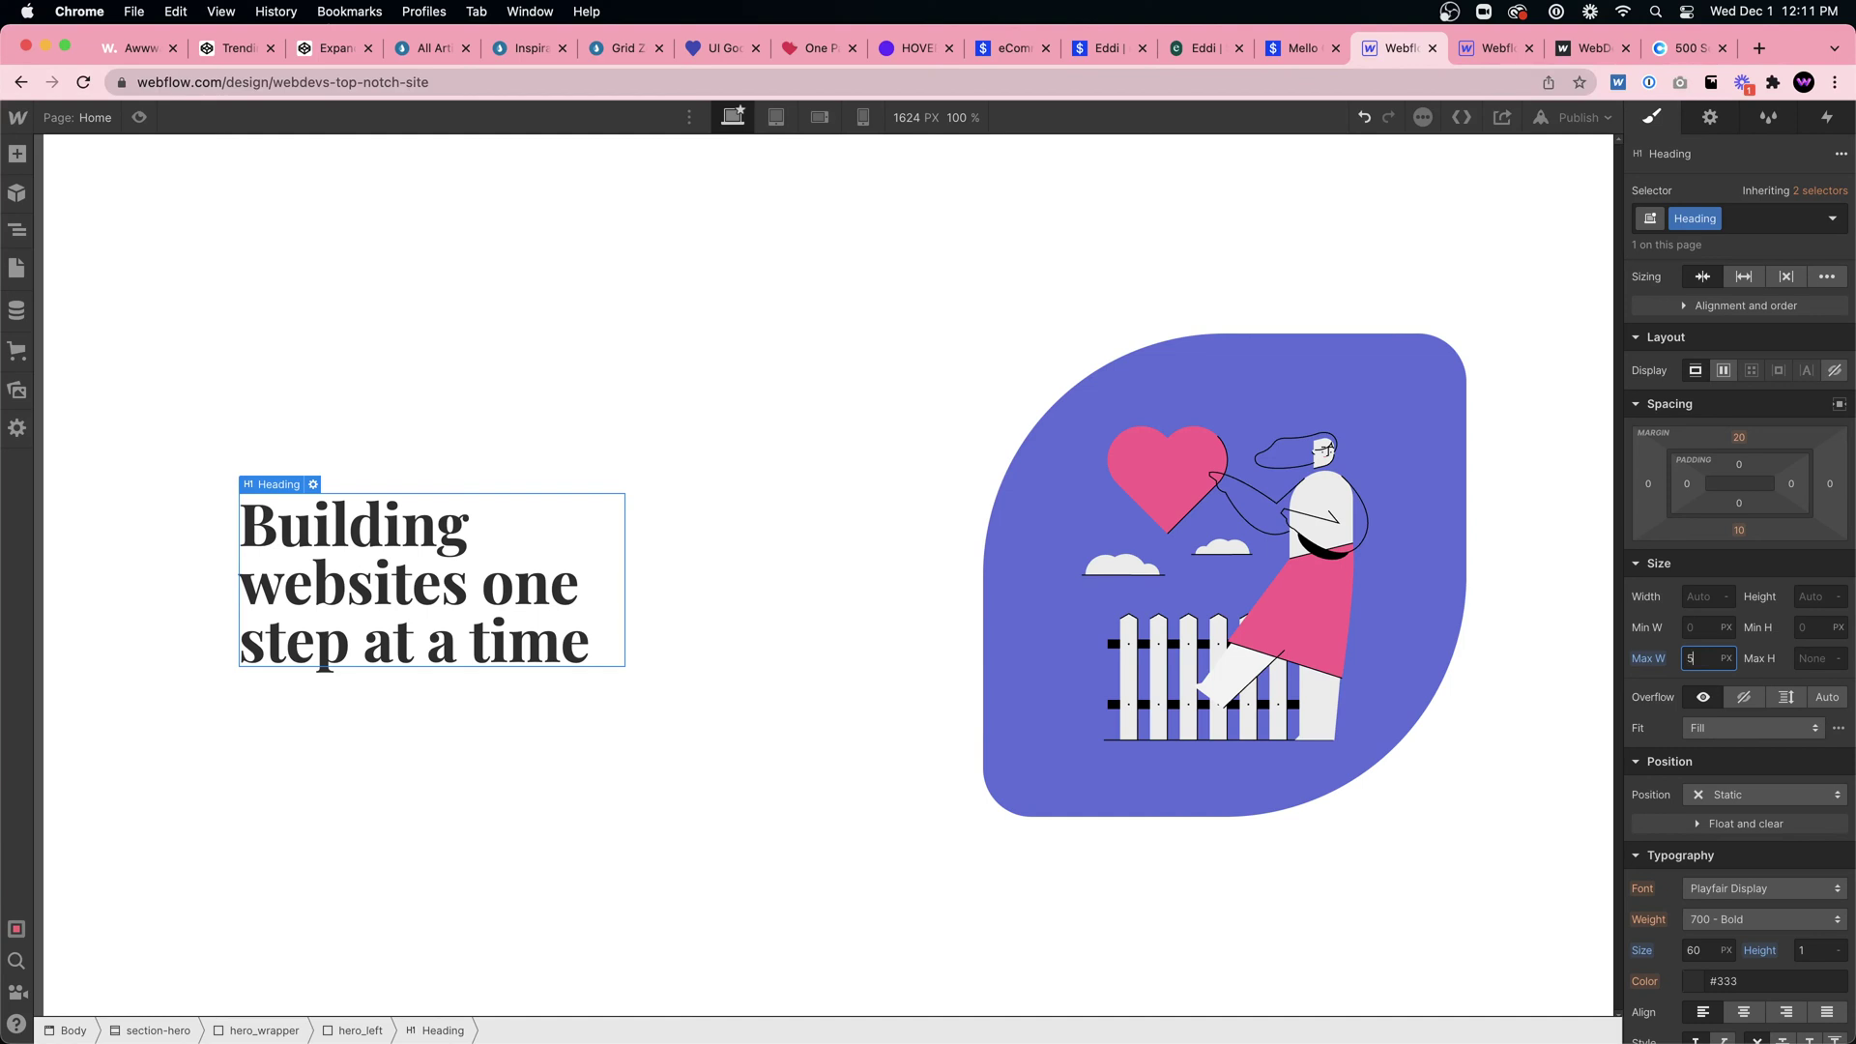
text(70%)
key(Return)
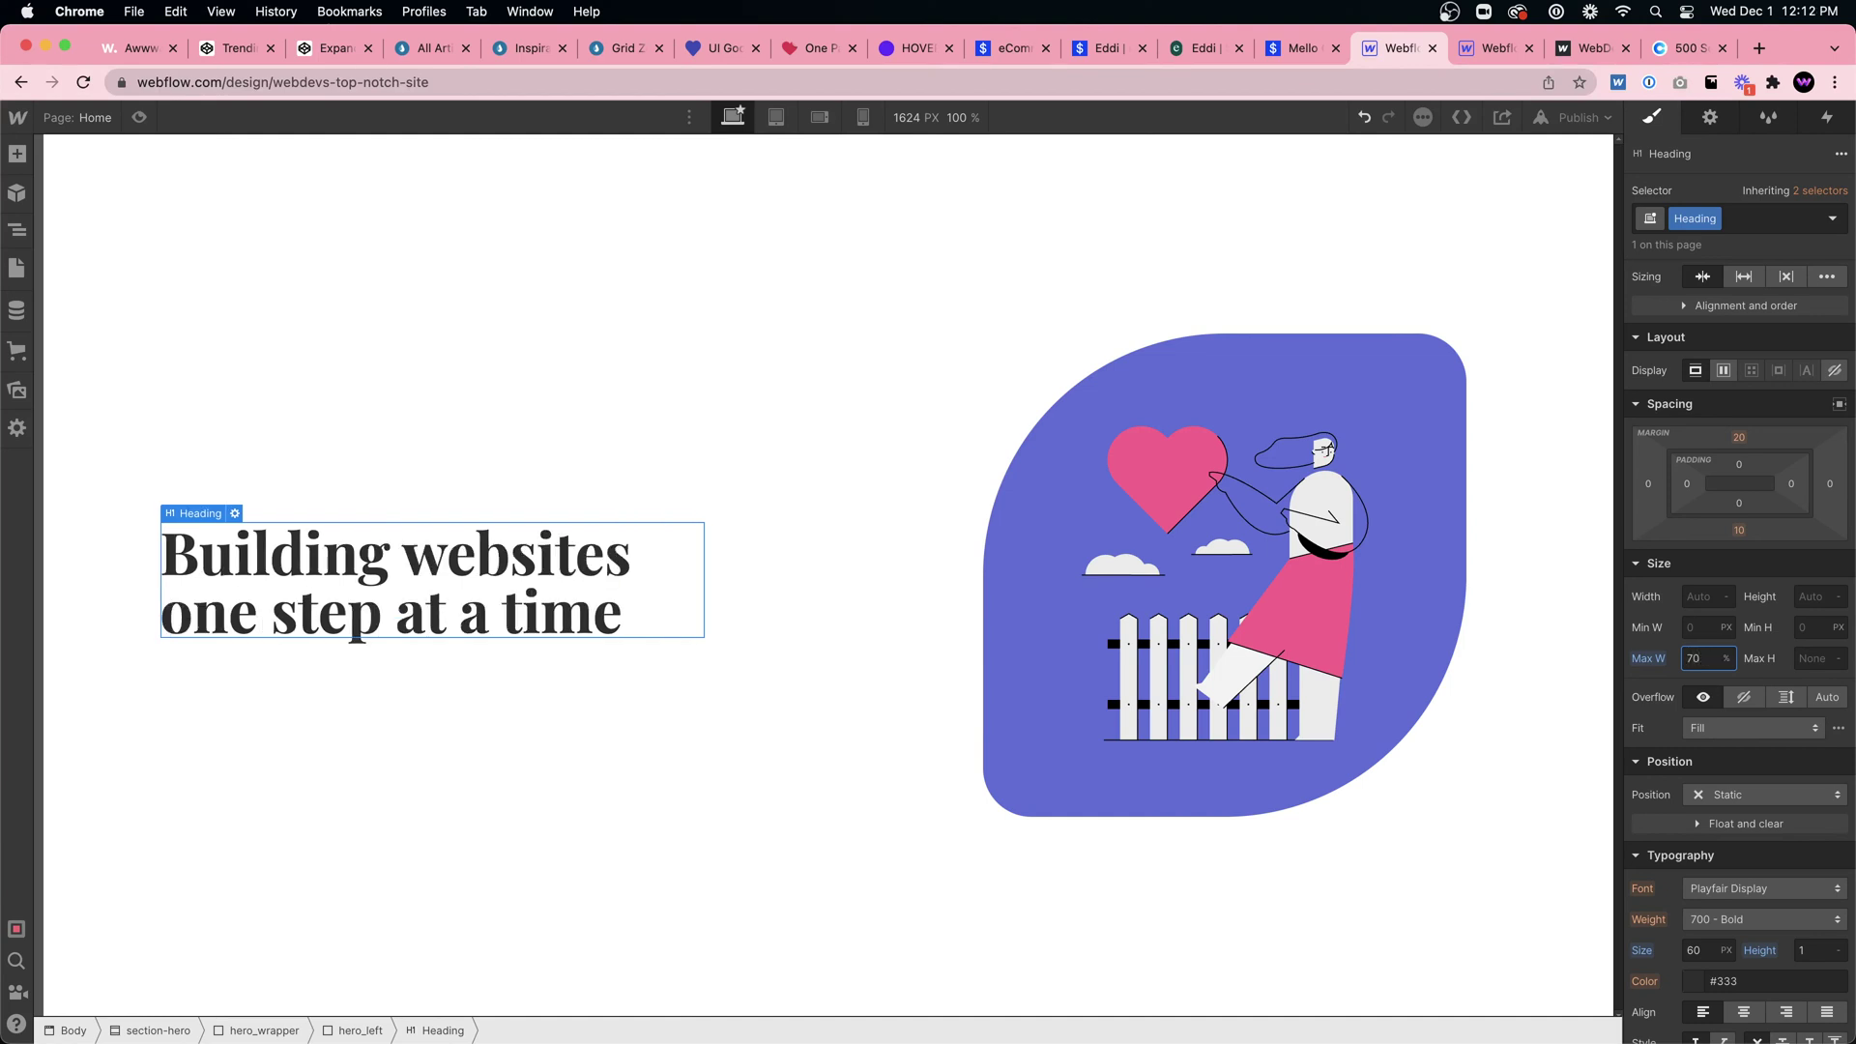
Step: Set the heading's line height to 1.2
scroll(1794, 904, down, 1)
click(1796, 909)
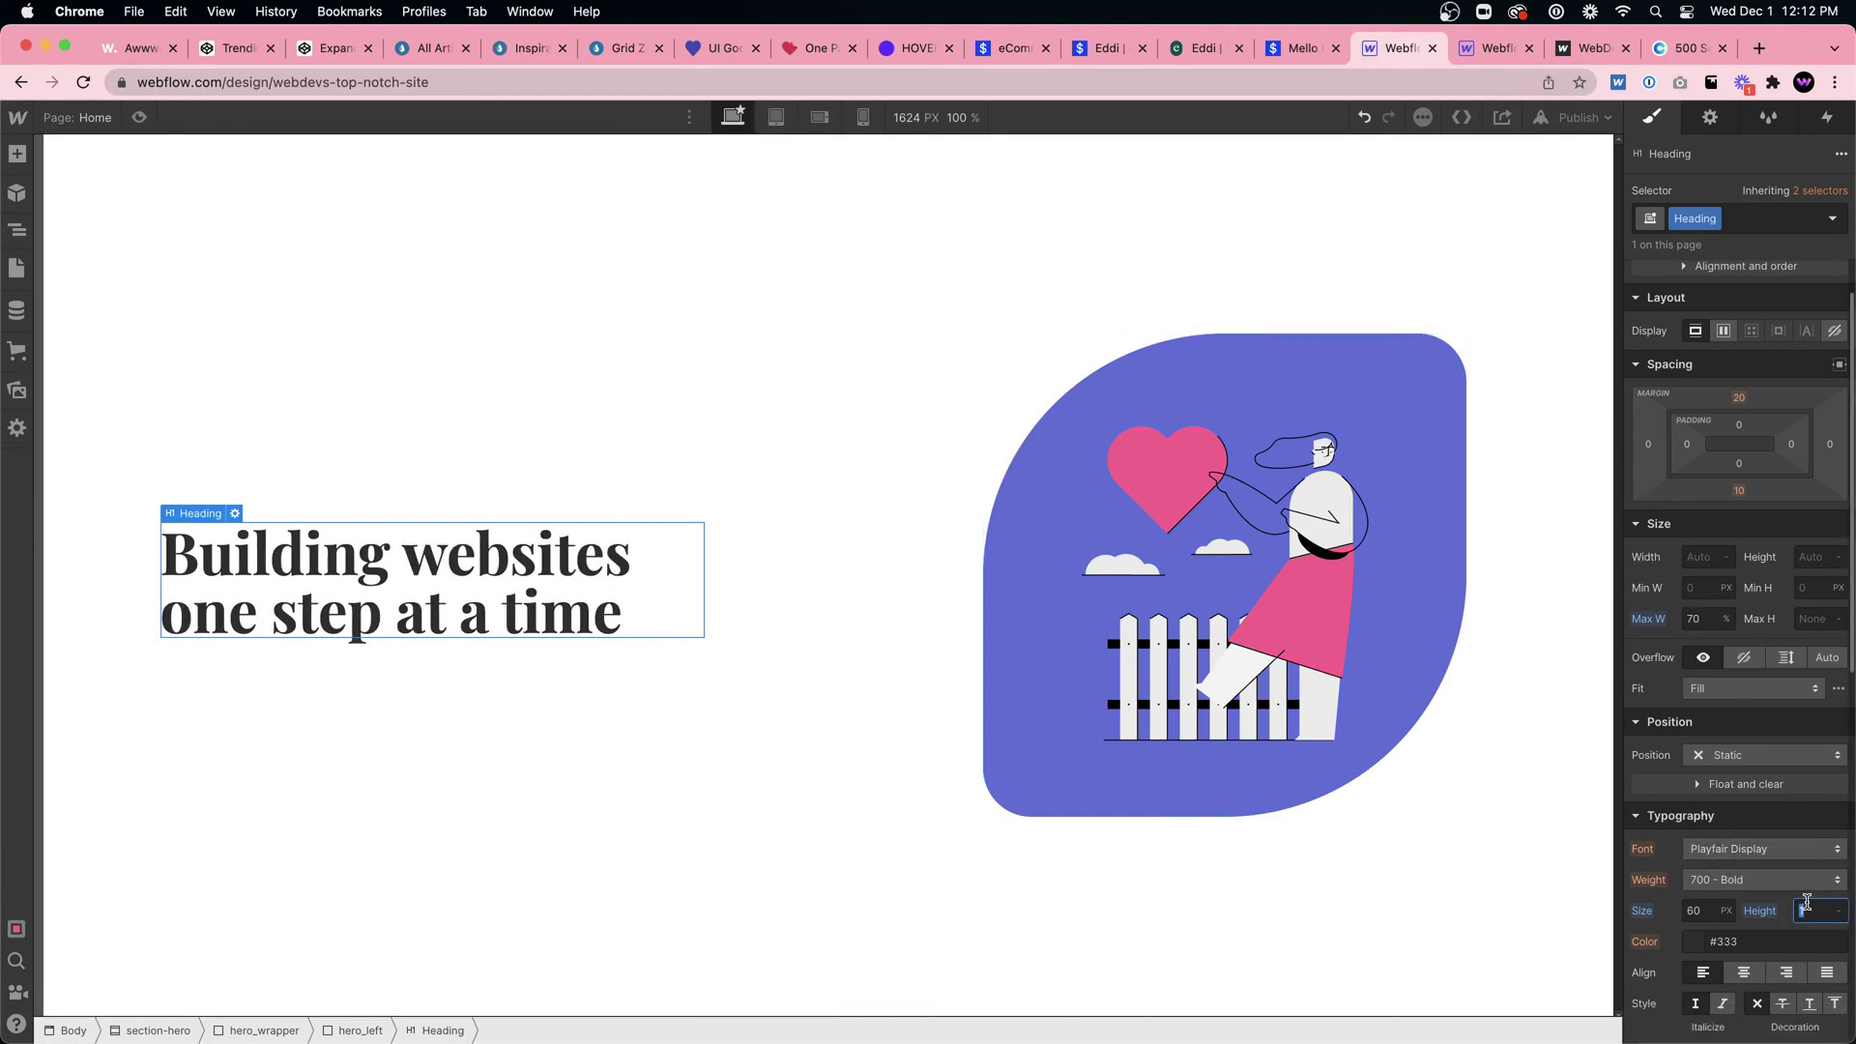
text(1.2)
key(Return)
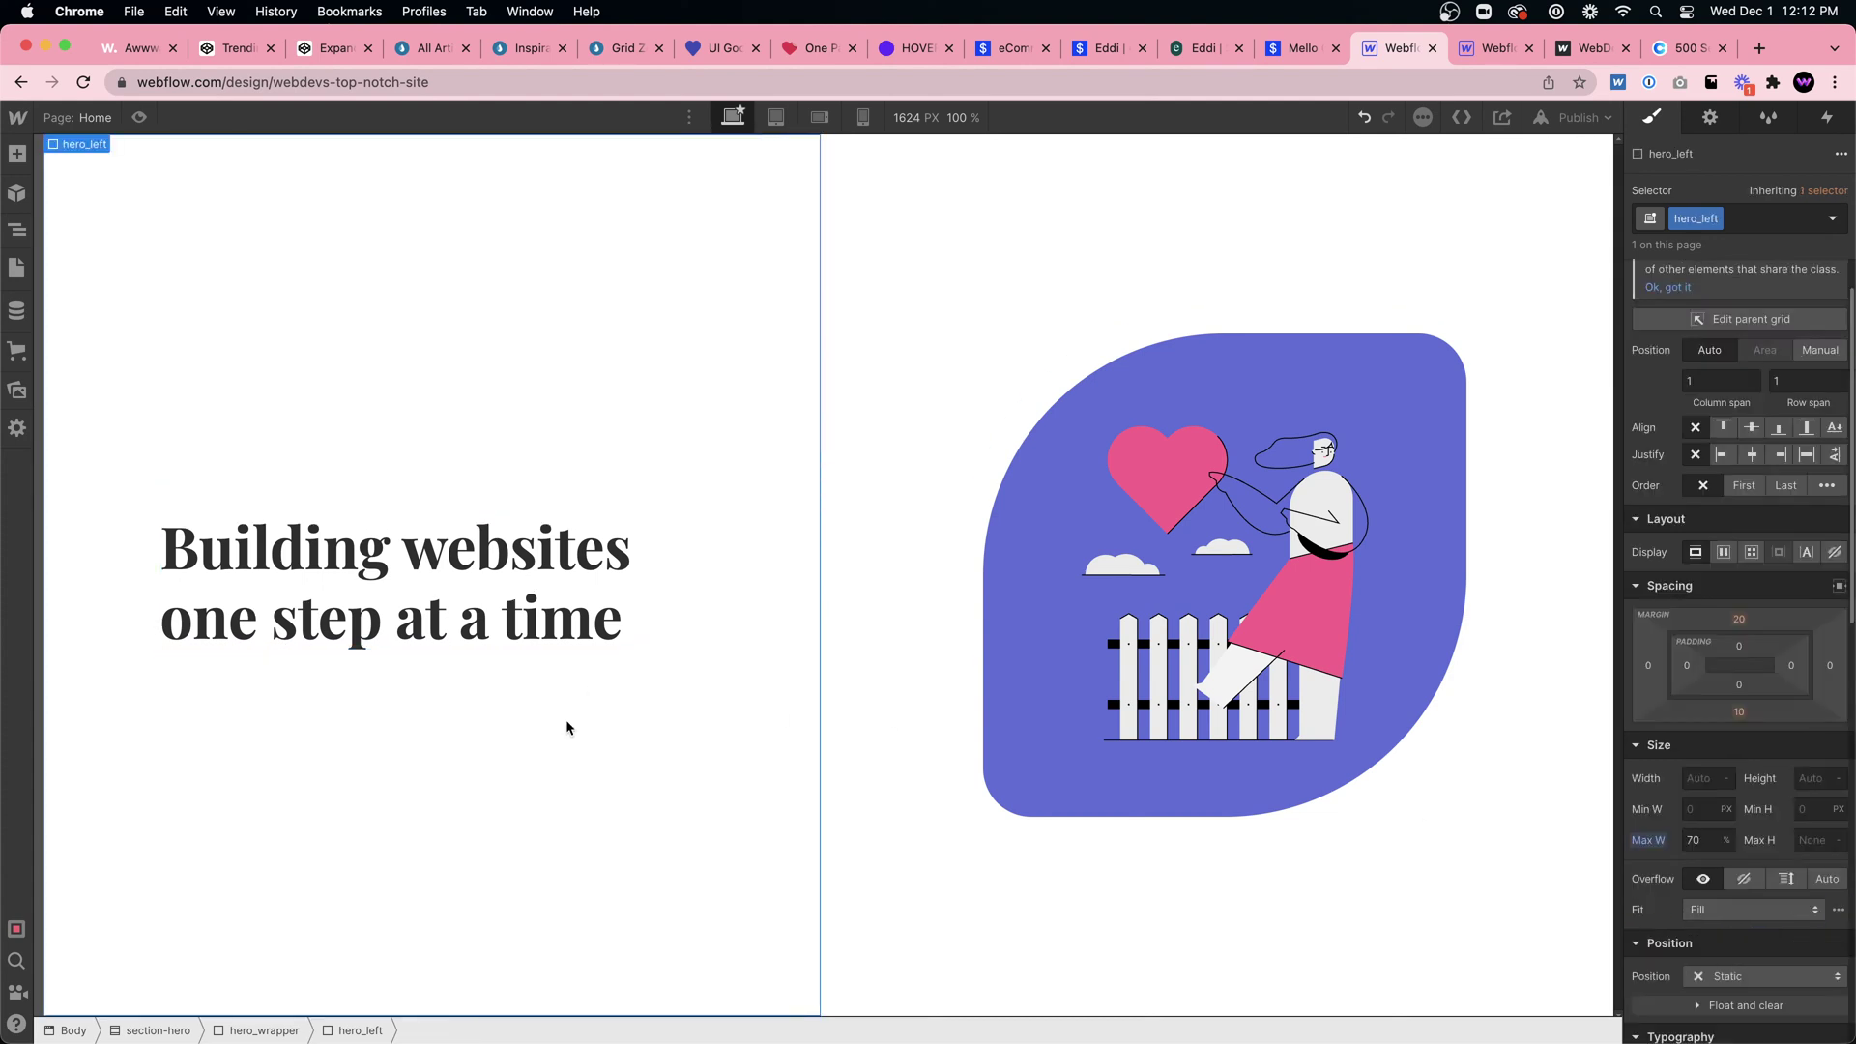
scroll(1735, 667, down, 5)
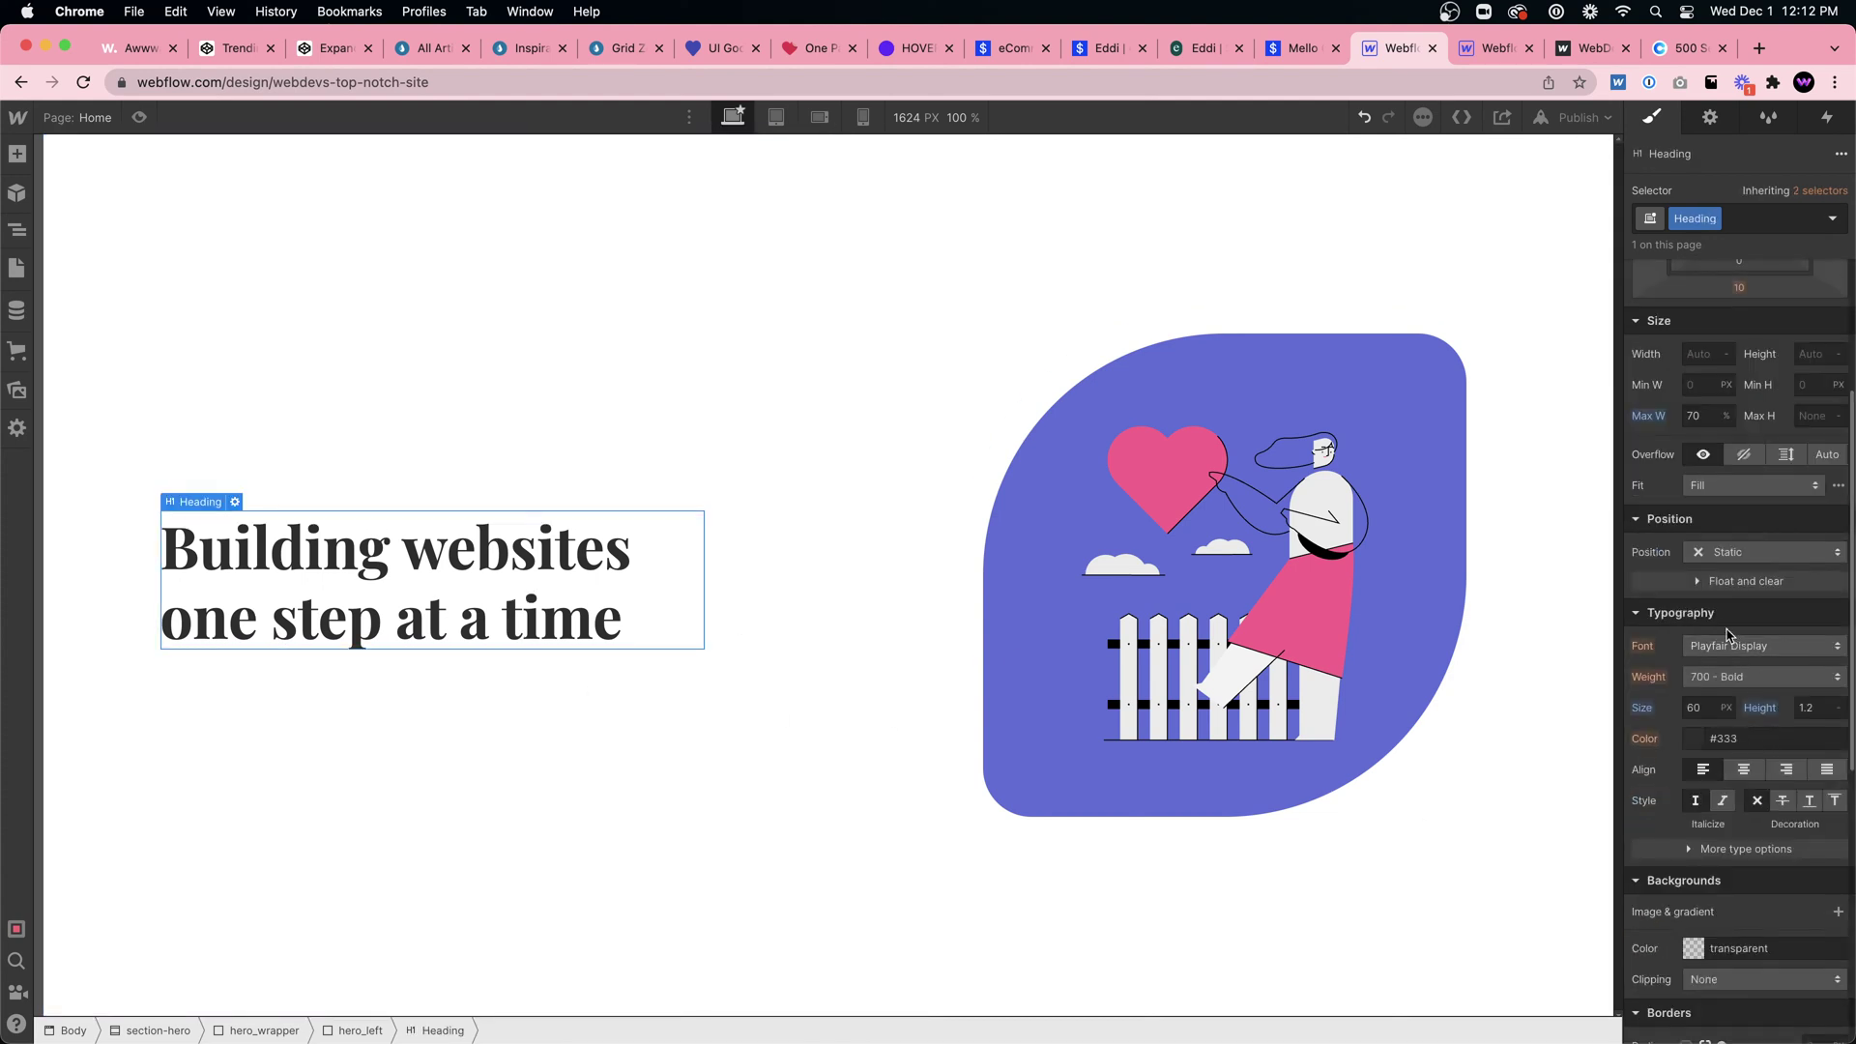
Step: Set the hero heading's font size to 100 px and its weight to 400 - Normal
click(1706, 706)
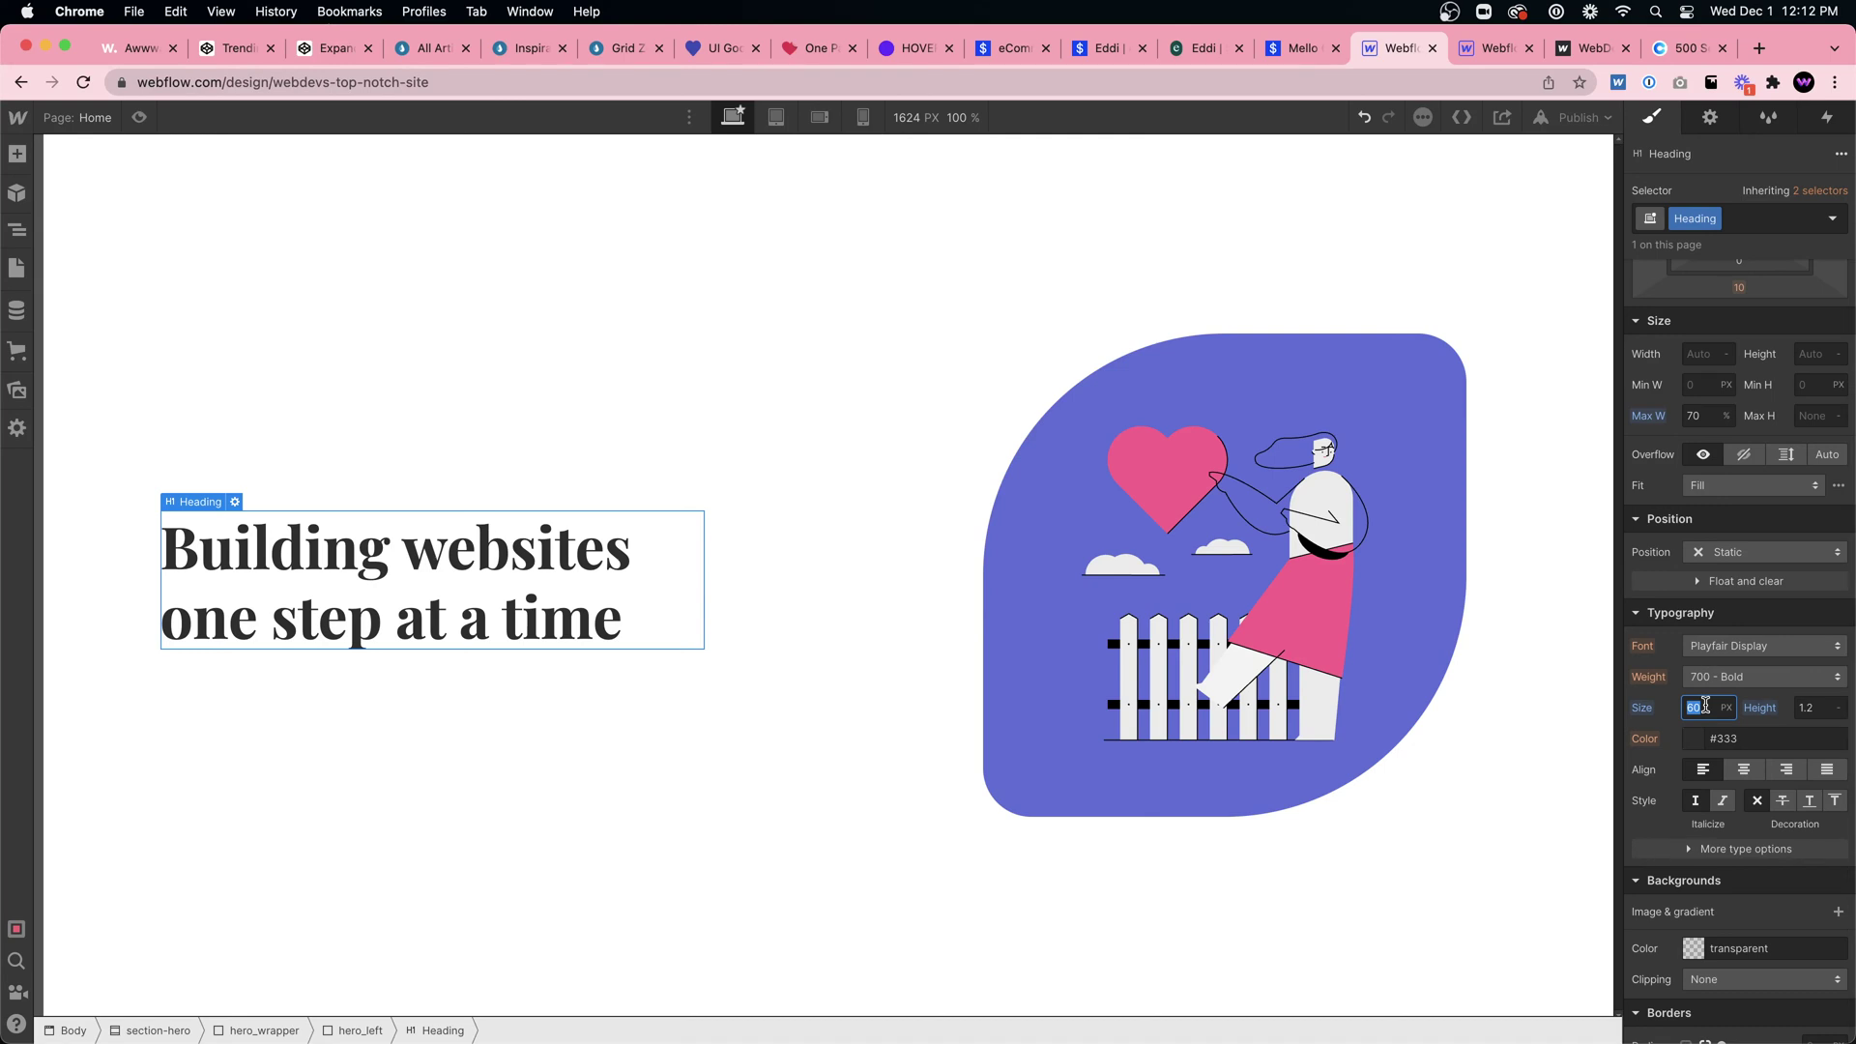
text(100)
key(Return)
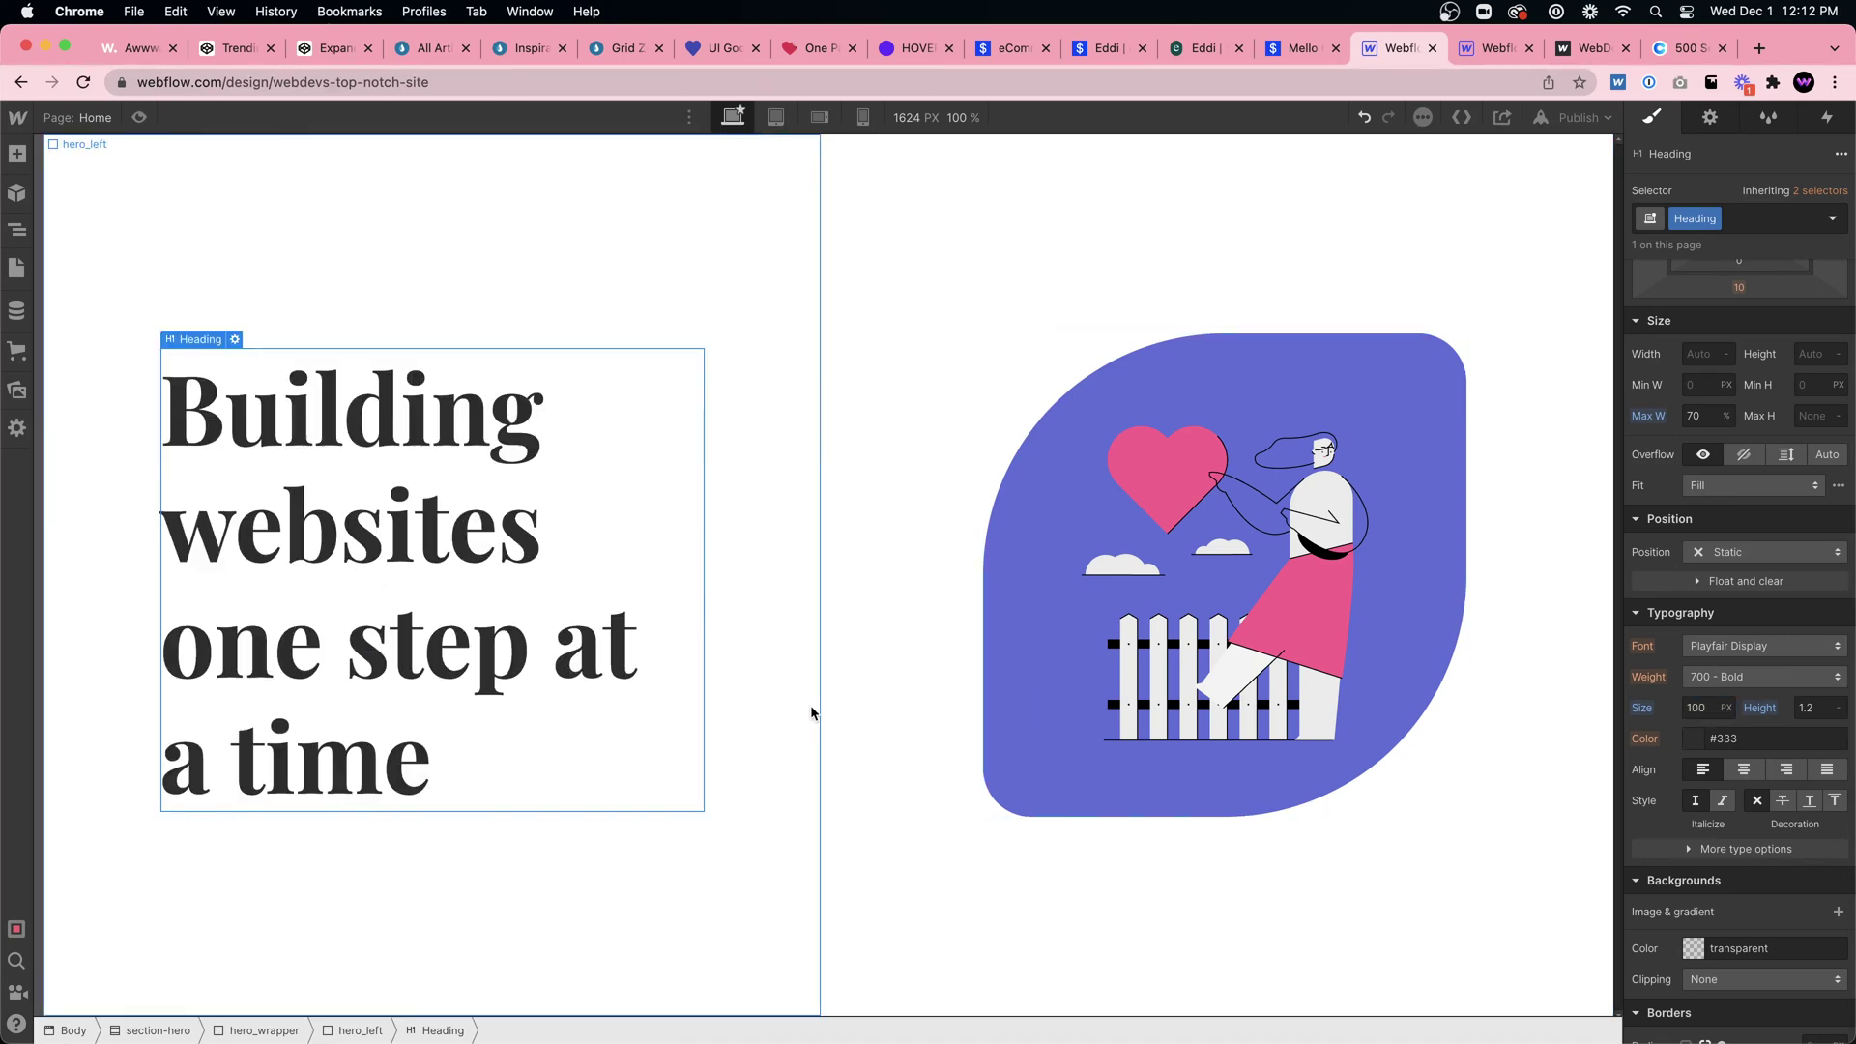
click(1728, 685)
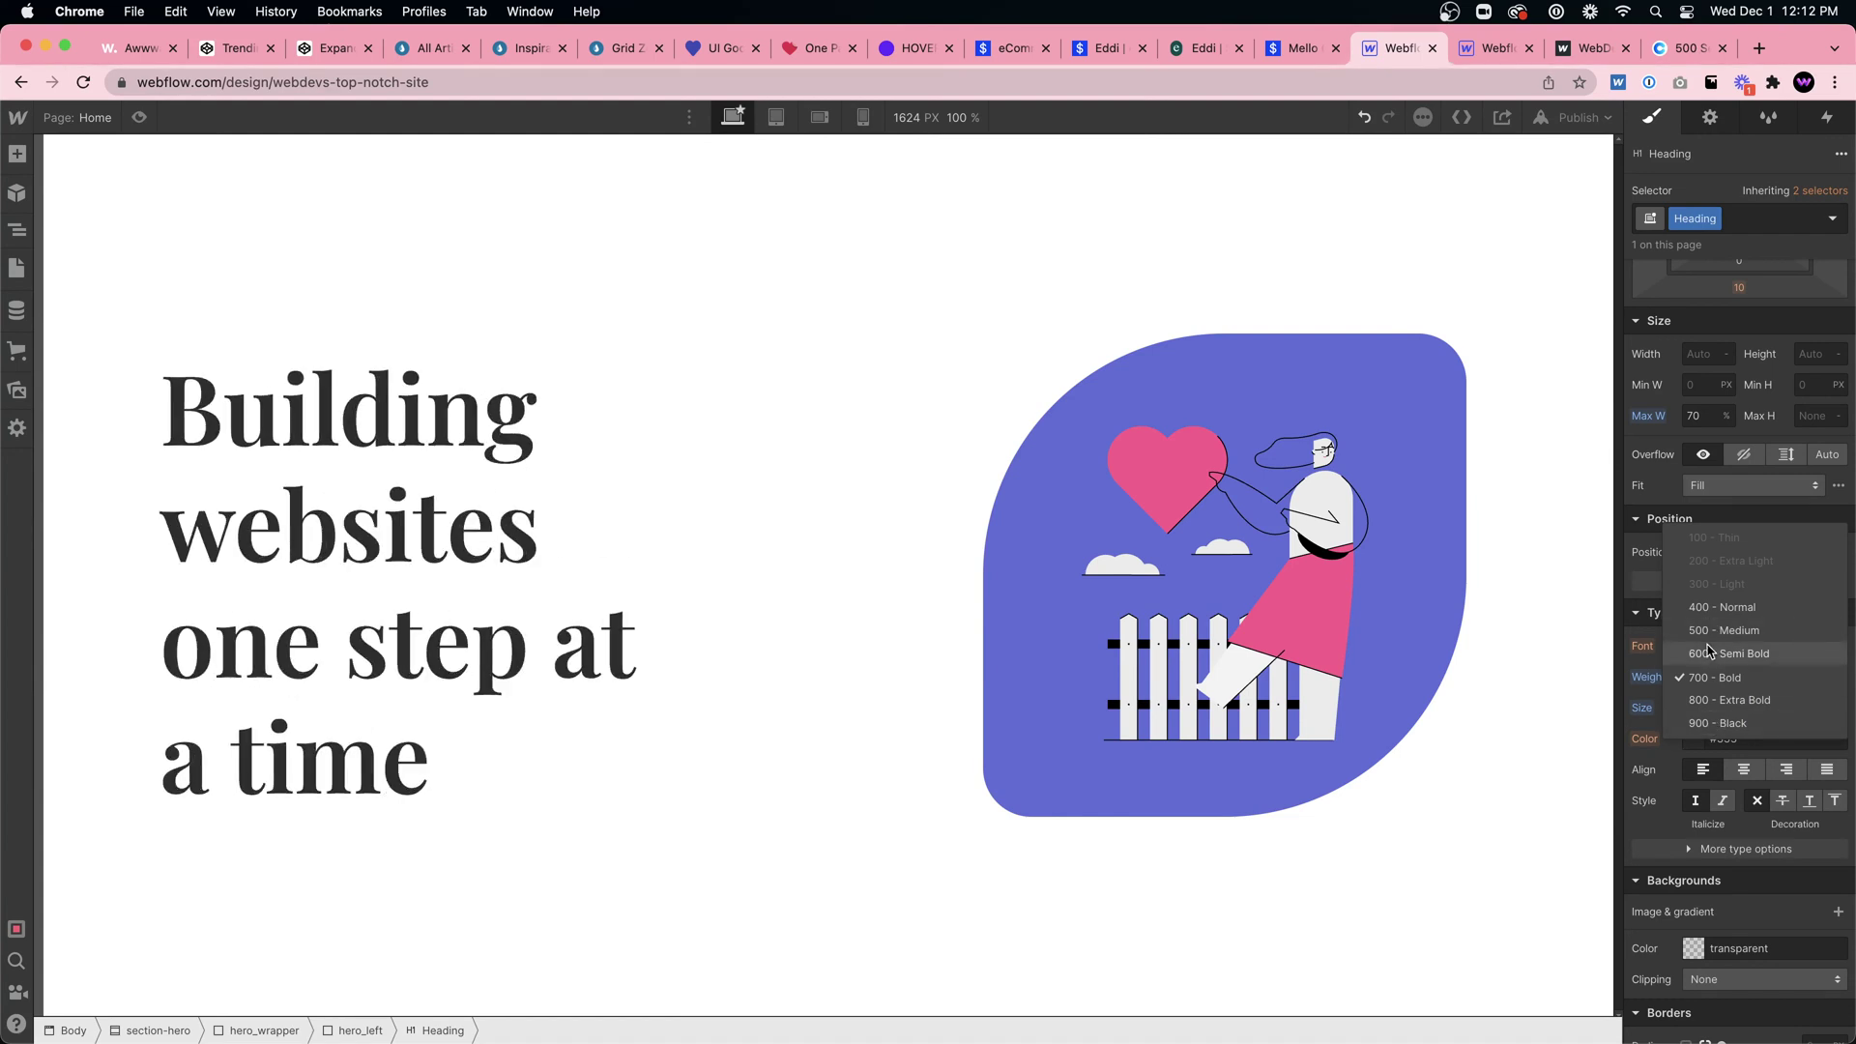
click(1704, 609)
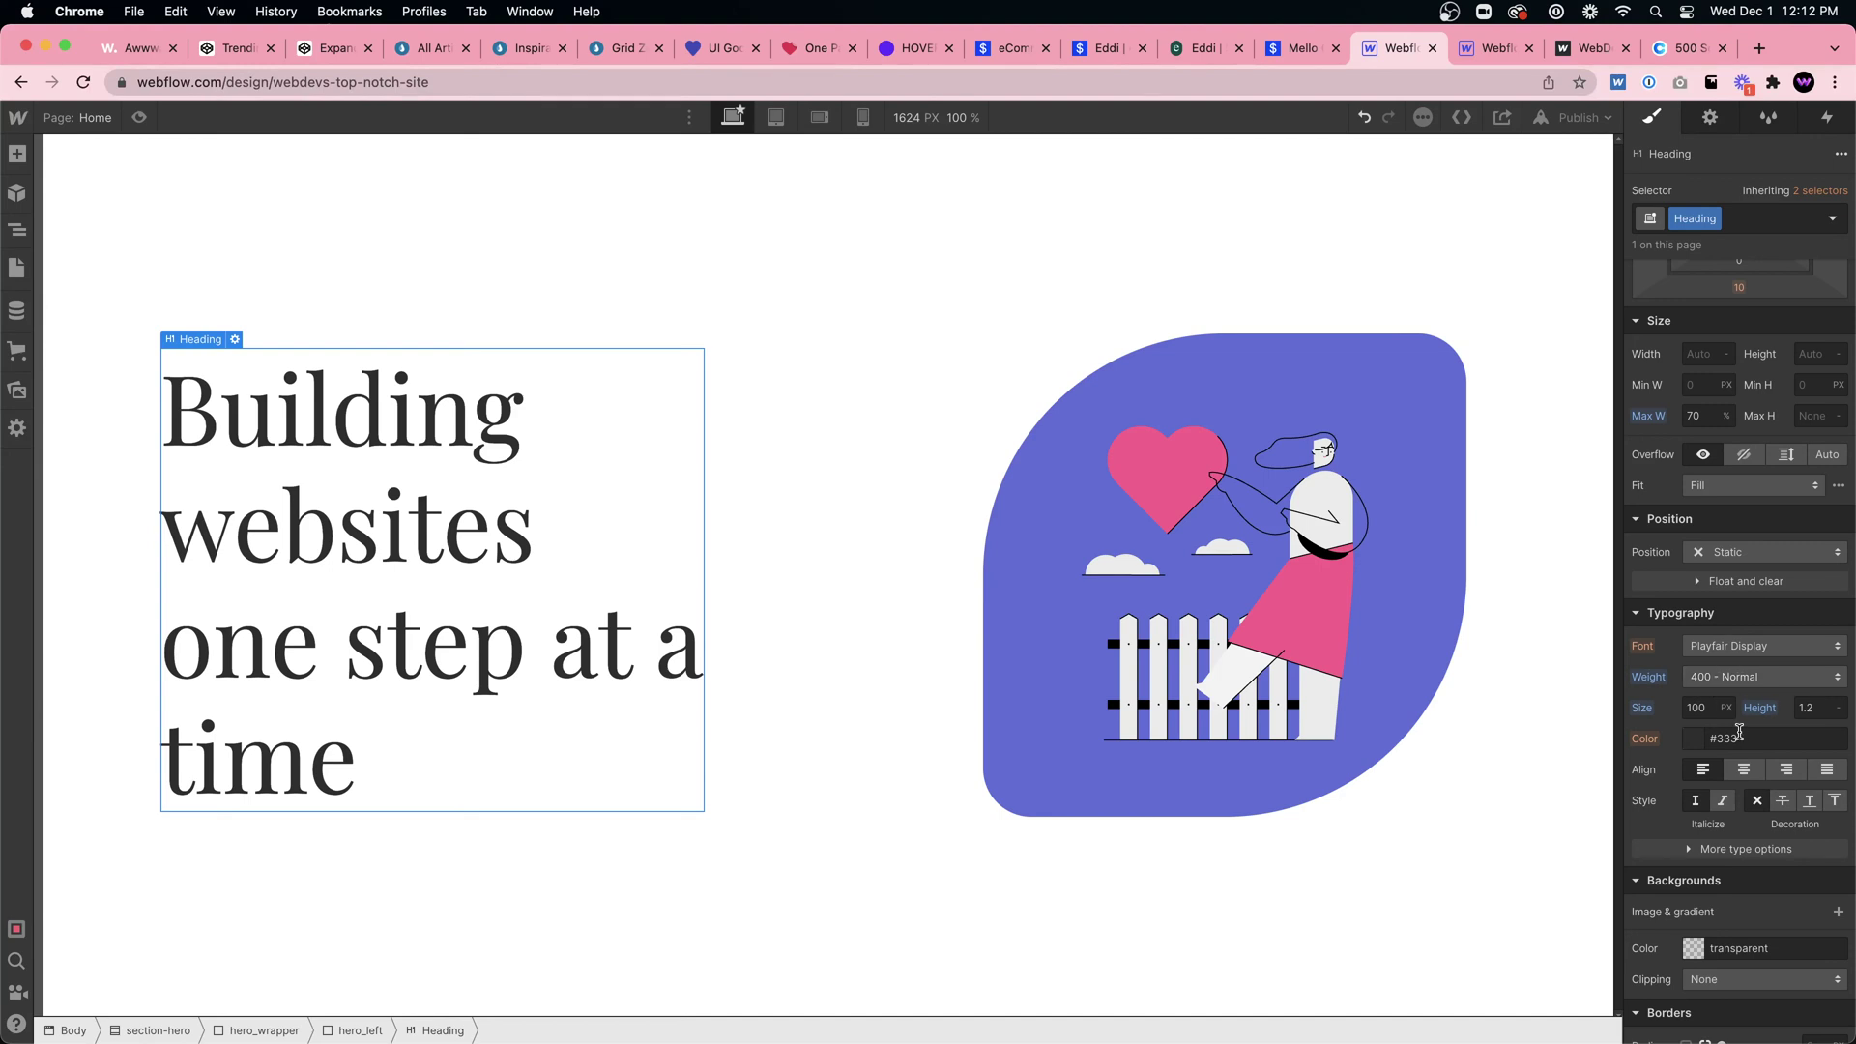
Step: Set the heading's line height to 1.1 and check the hero section in preview mode
click(1826, 708)
key(Down)
key(Down)
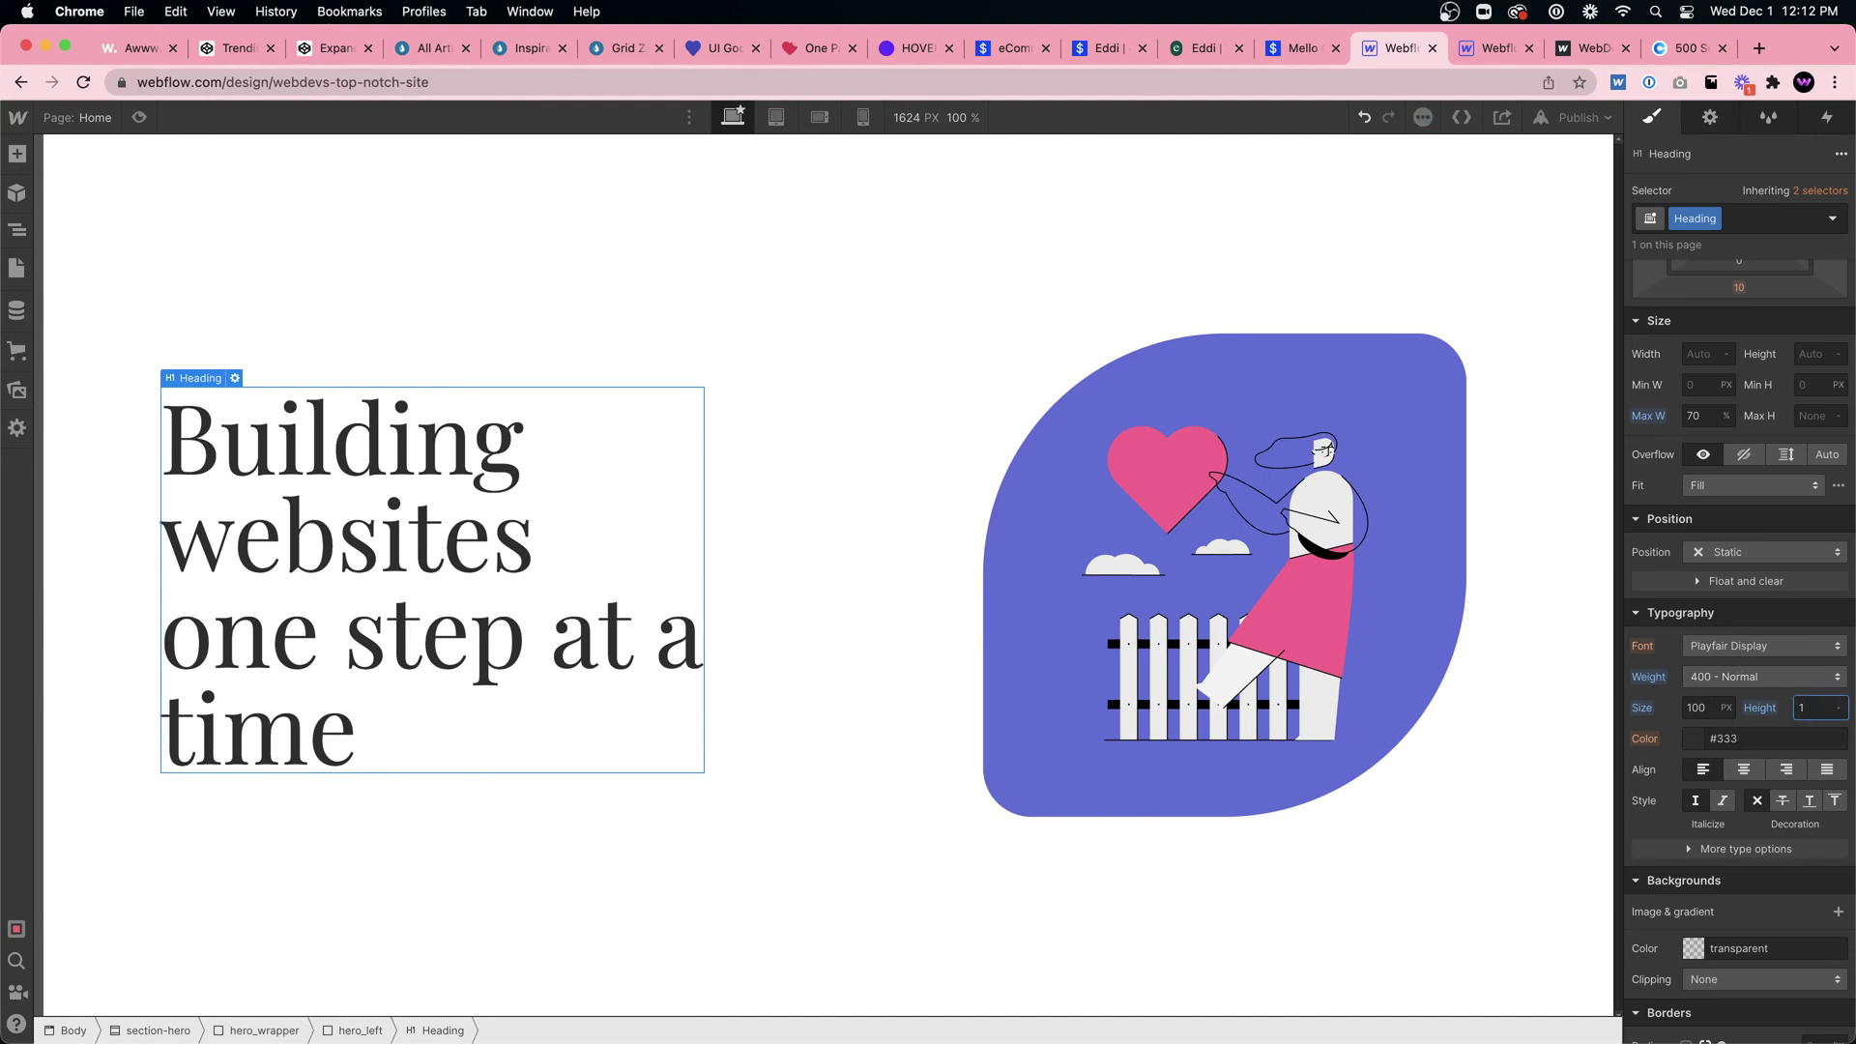
key(Up)
click(667, 361)
click(649, 399)
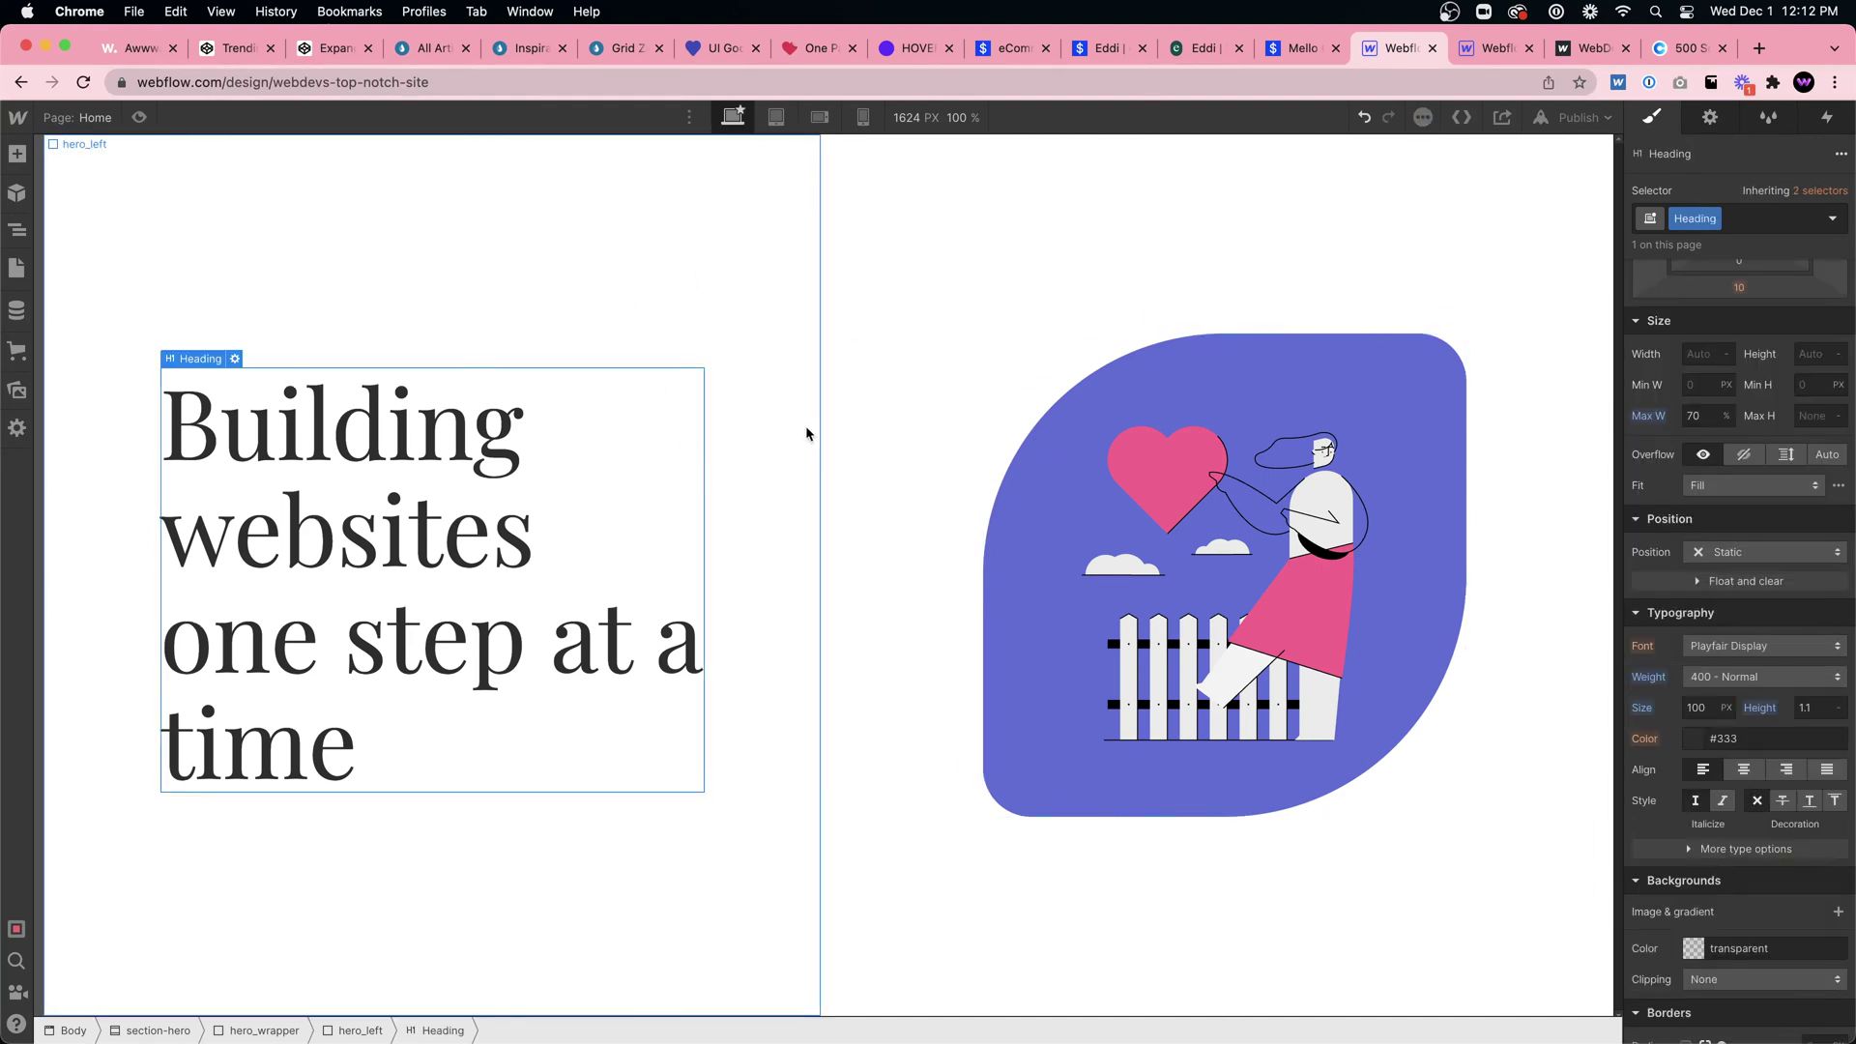
click(140, 119)
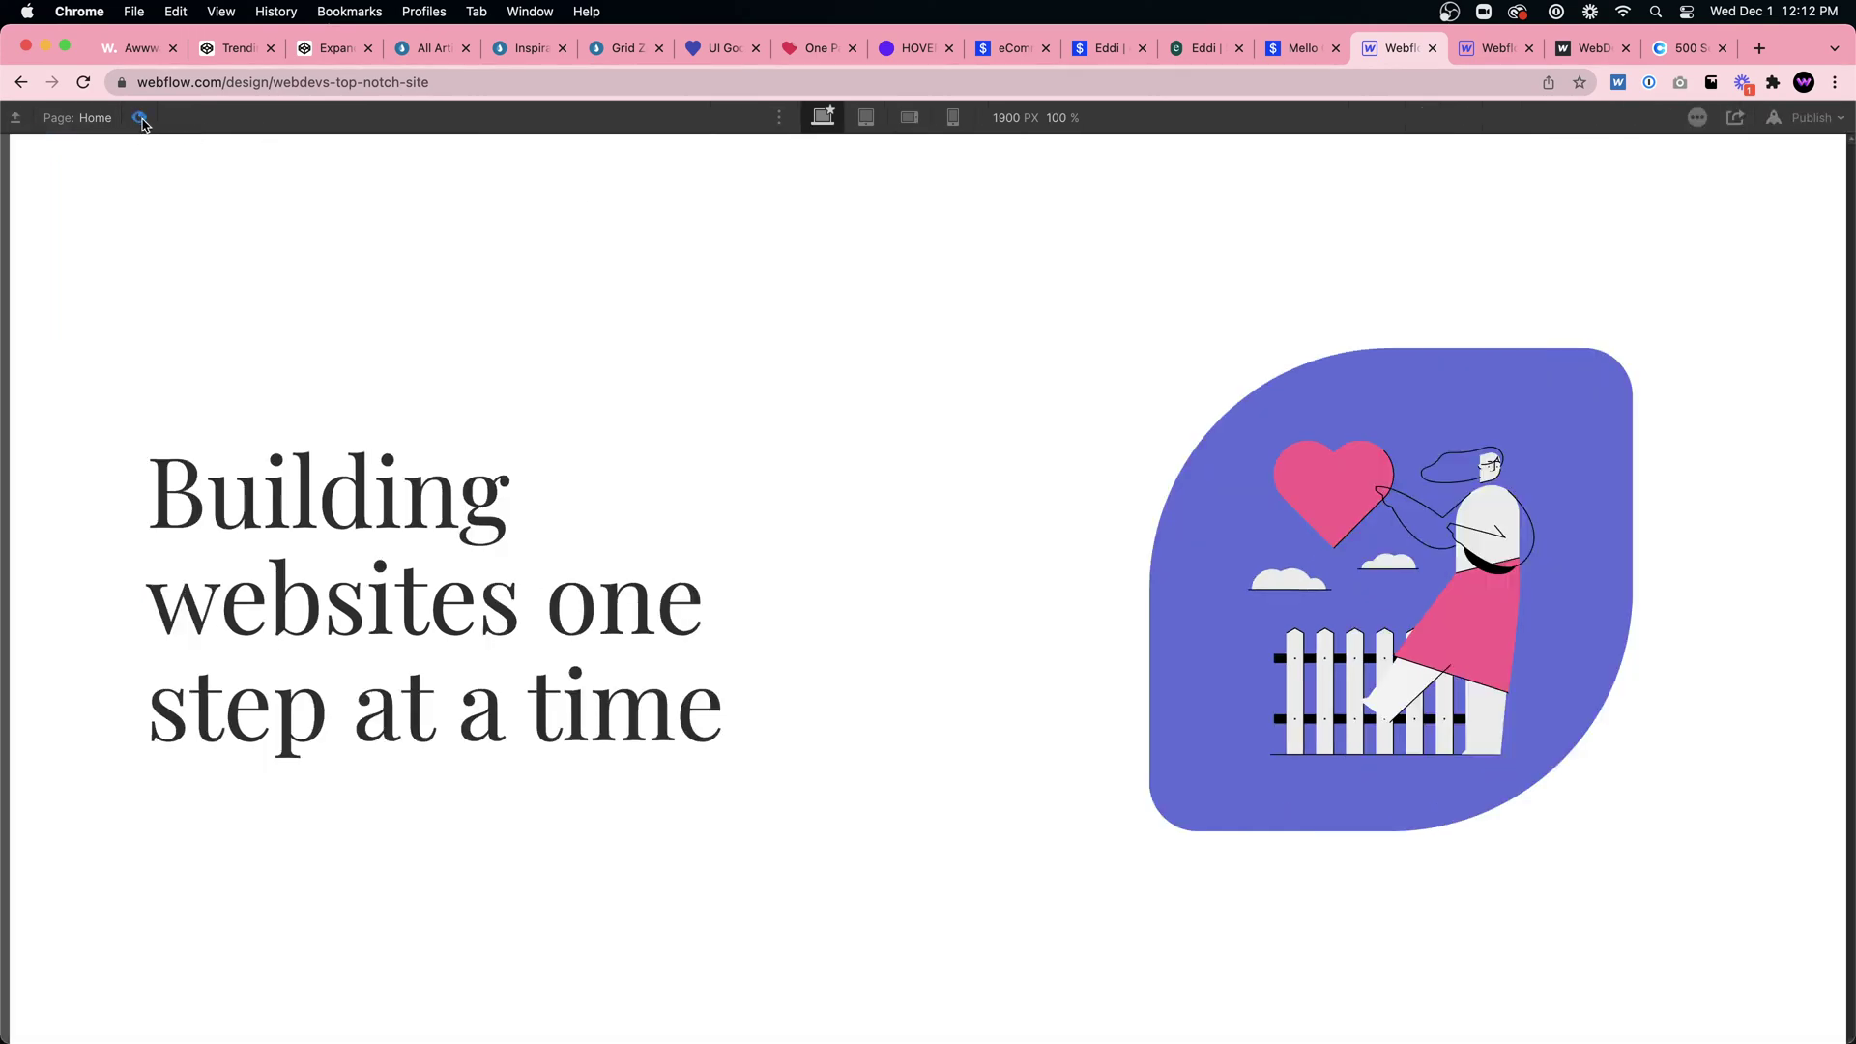
click(140, 119)
Step: Justify the content of the hero_left block to the end so the heading sits closer to the illustration
click(807, 356)
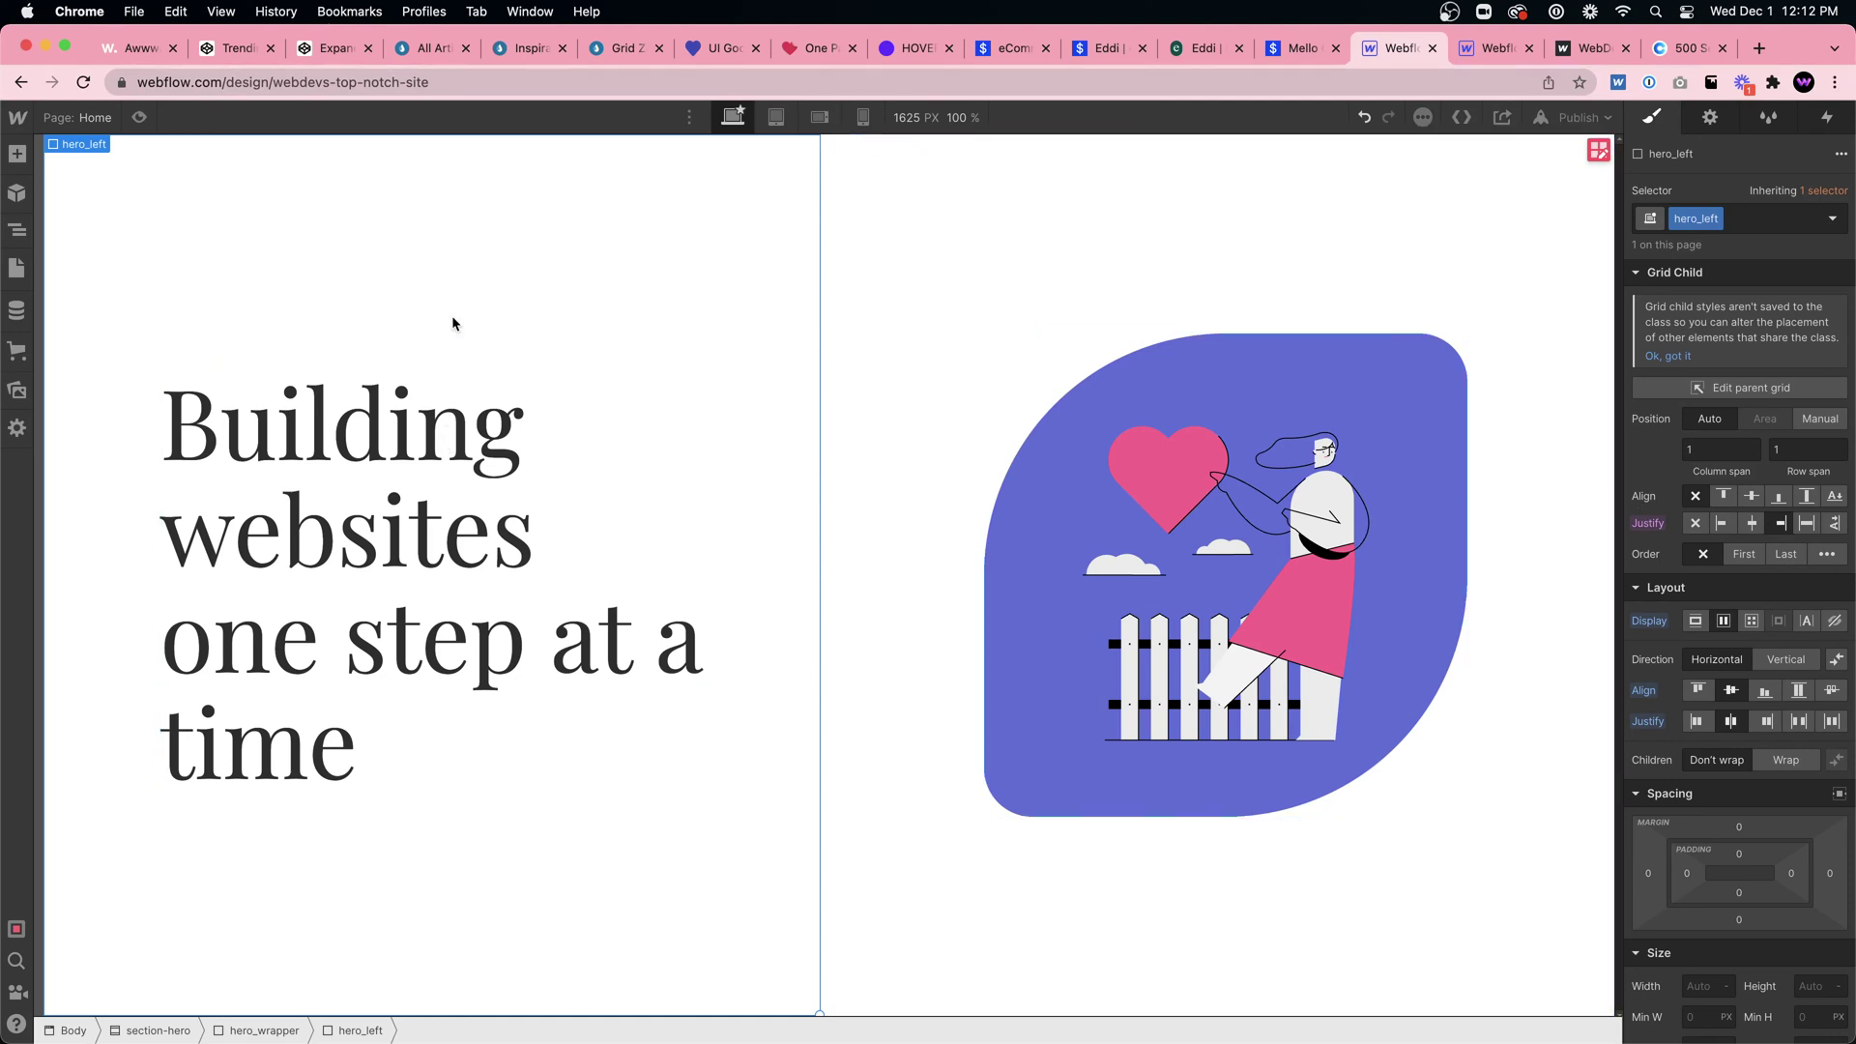
click(464, 406)
click(574, 304)
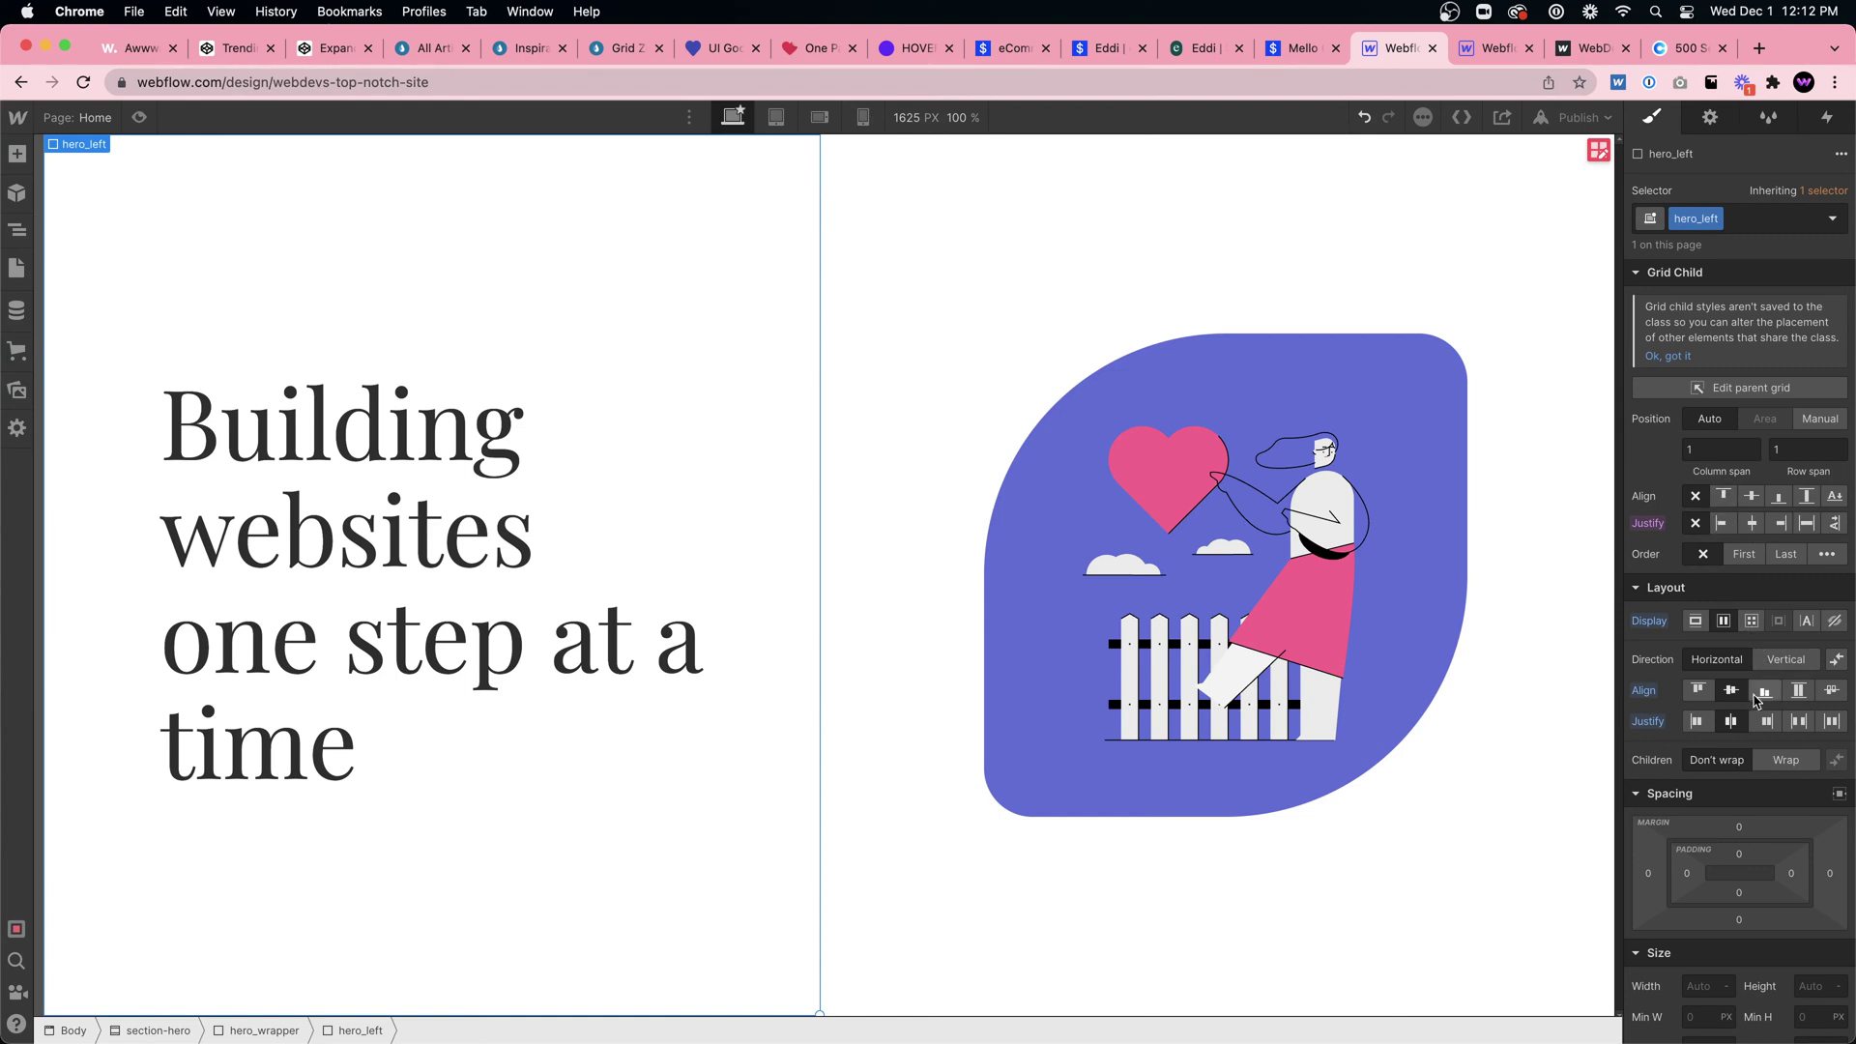
click(1766, 721)
Step: Justify the hero_right block's content to the start, give it 40 px of left padding, and preview the layout
click(1119, 327)
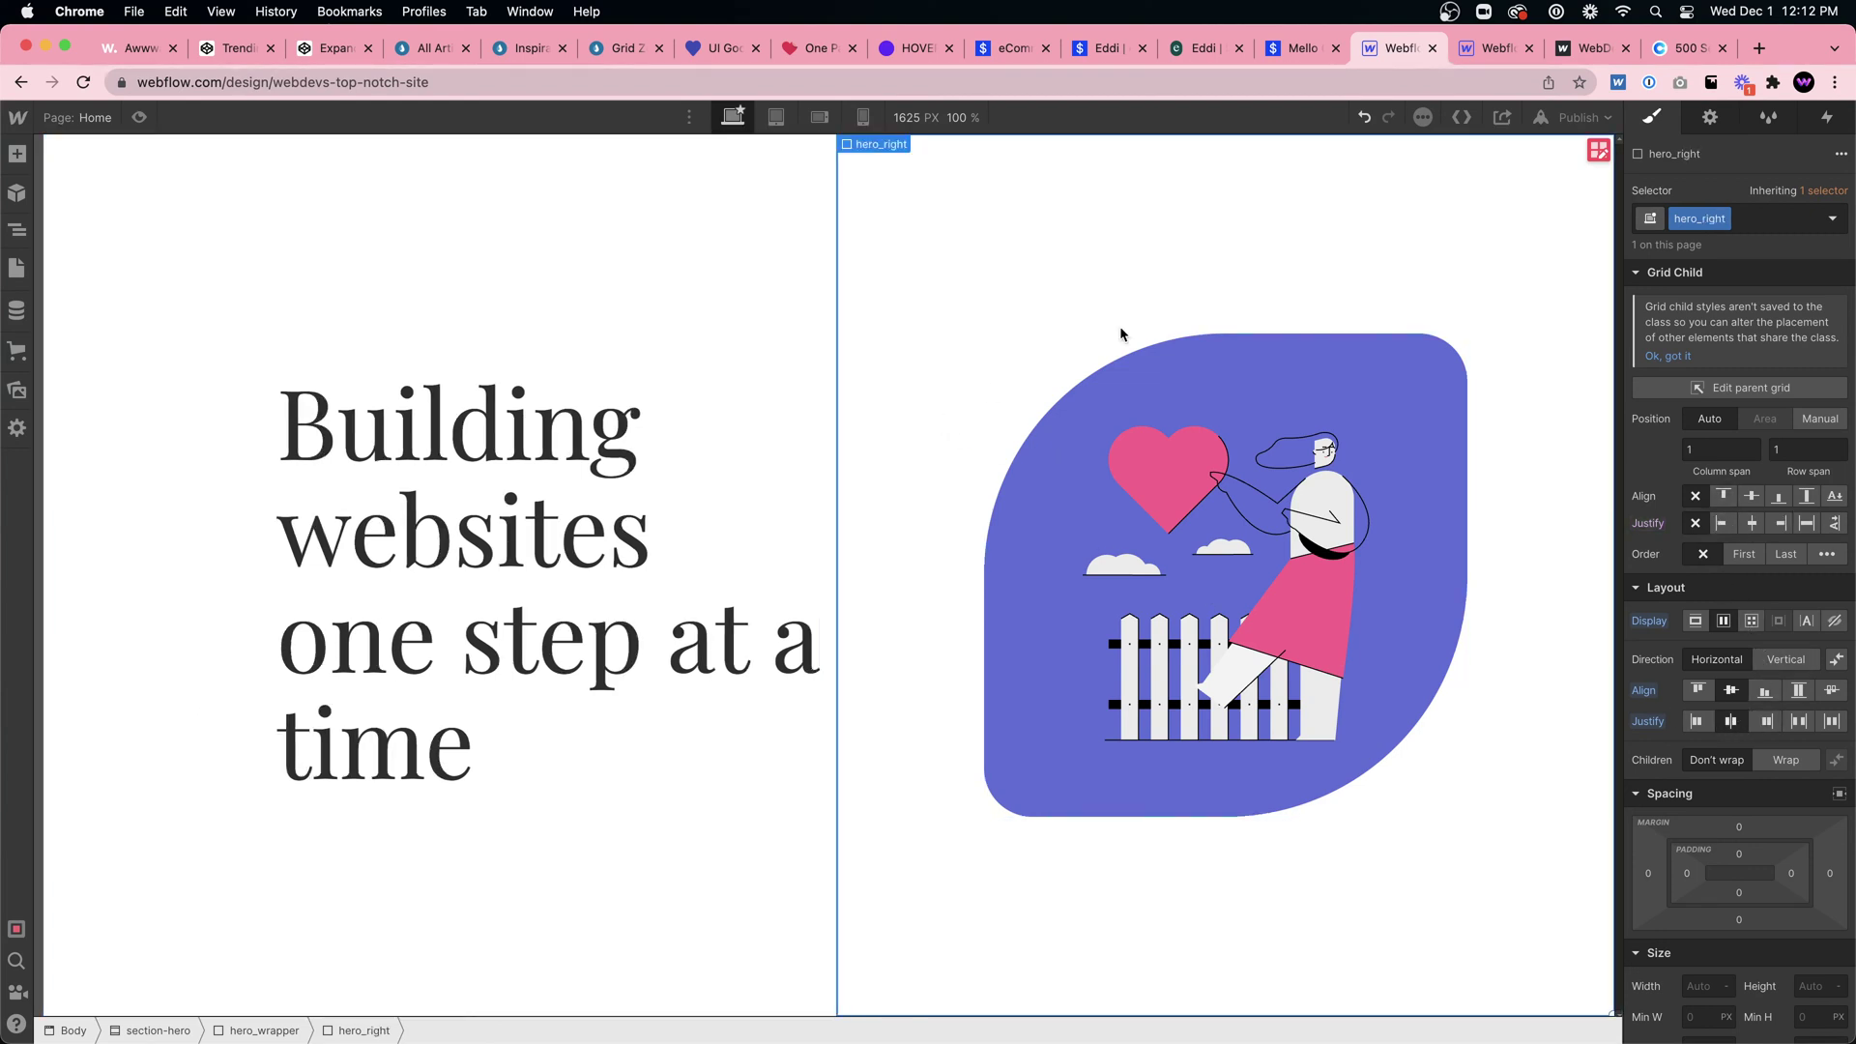
click(1697, 721)
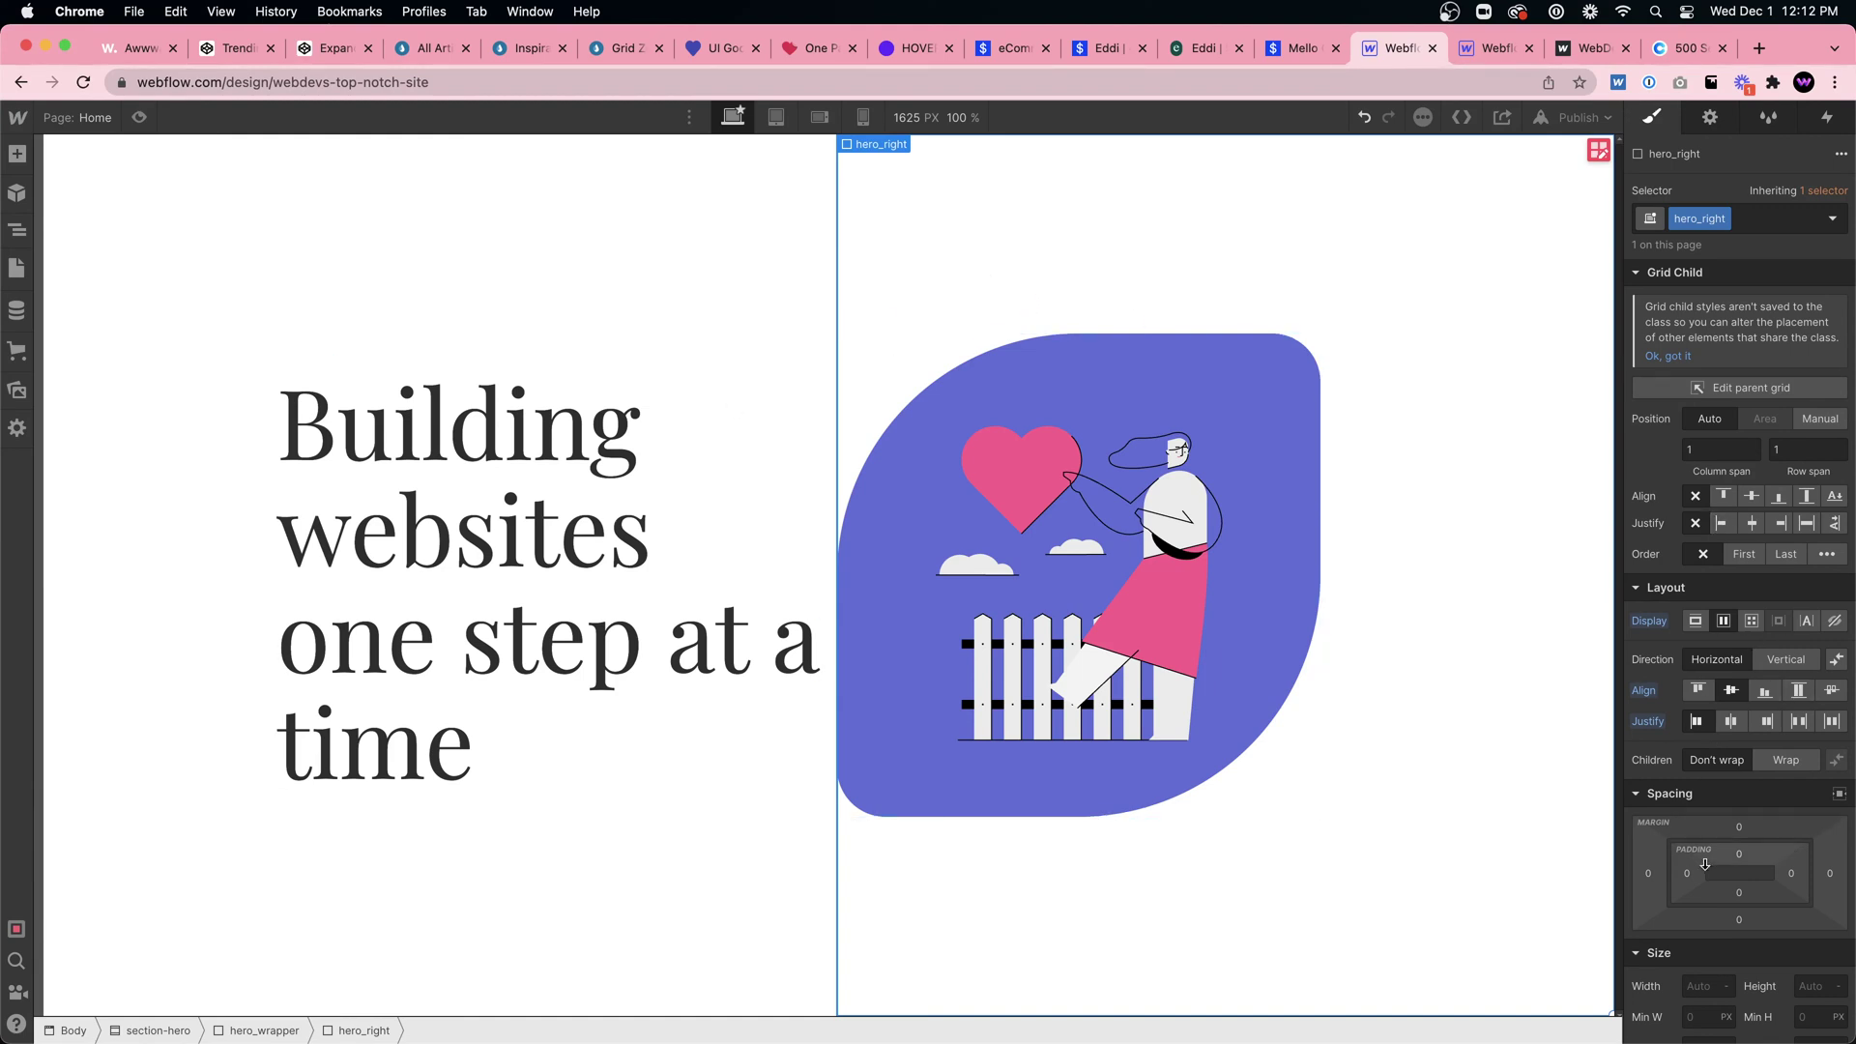
drag(1687, 873, 1737, 868)
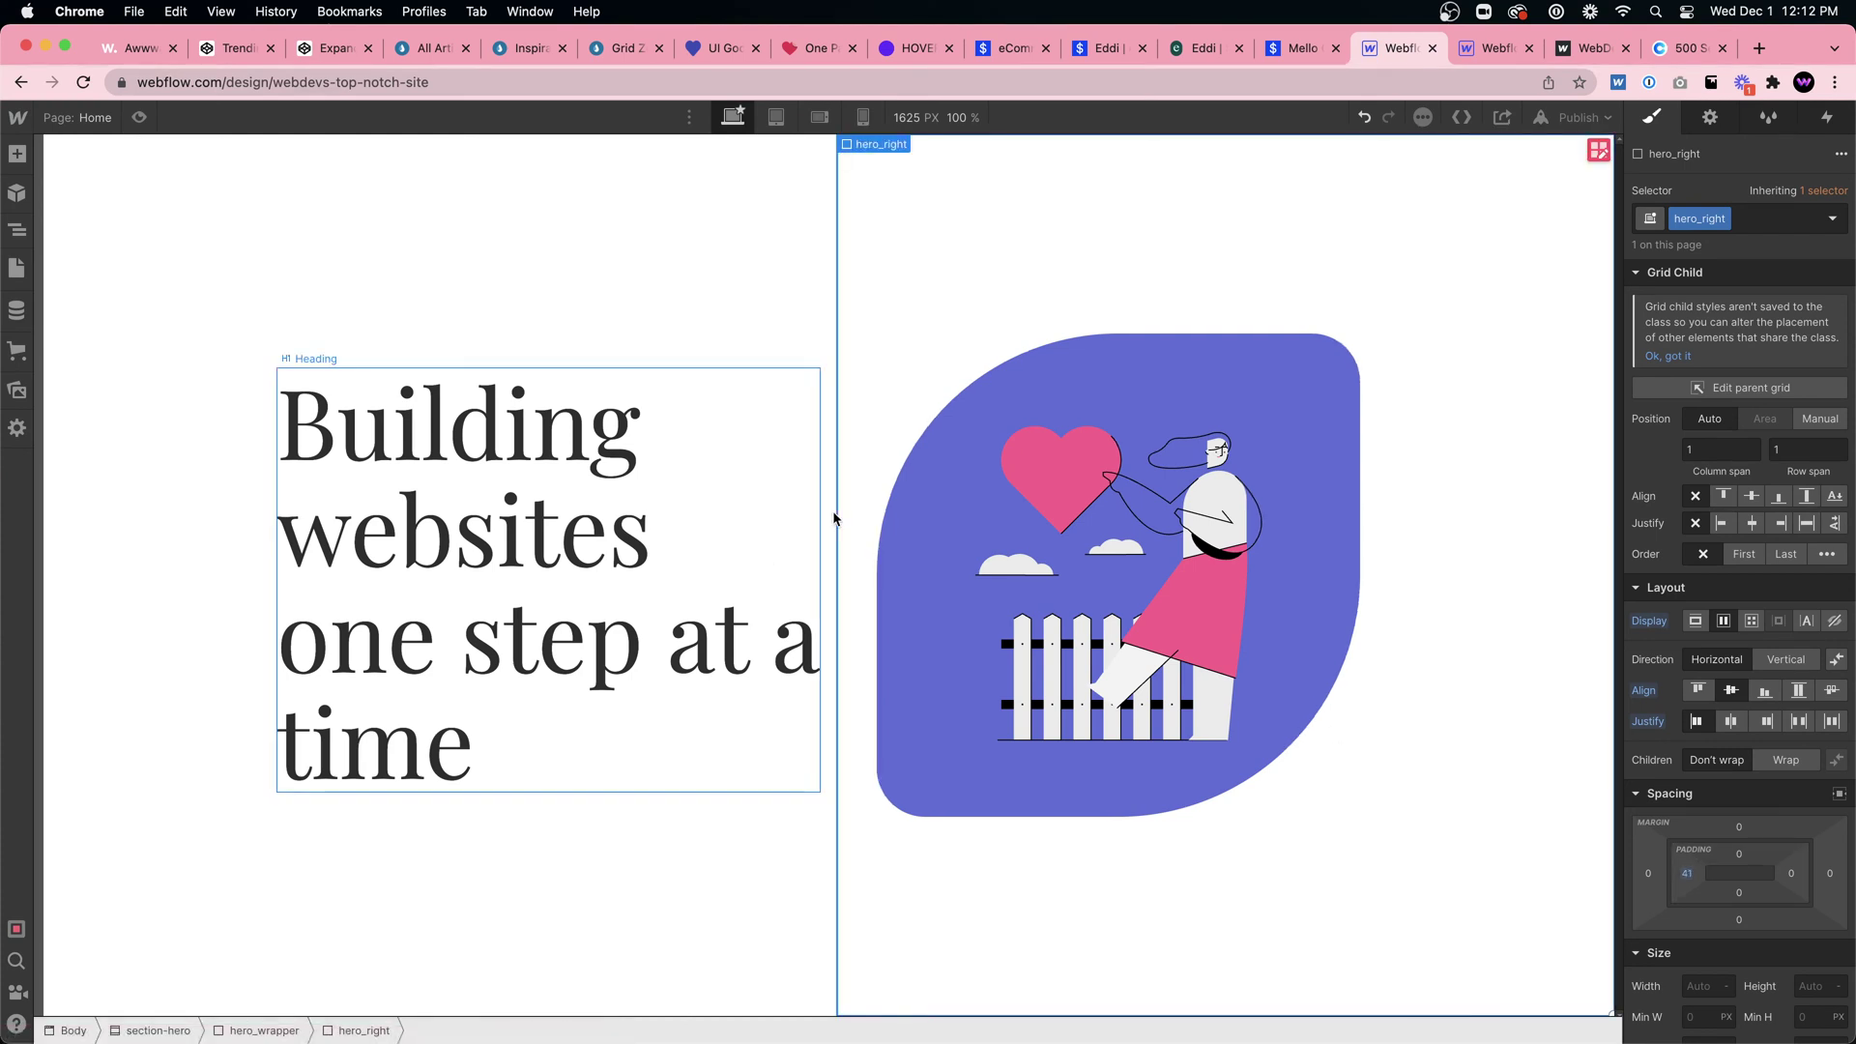
click(1682, 877)
text(40)
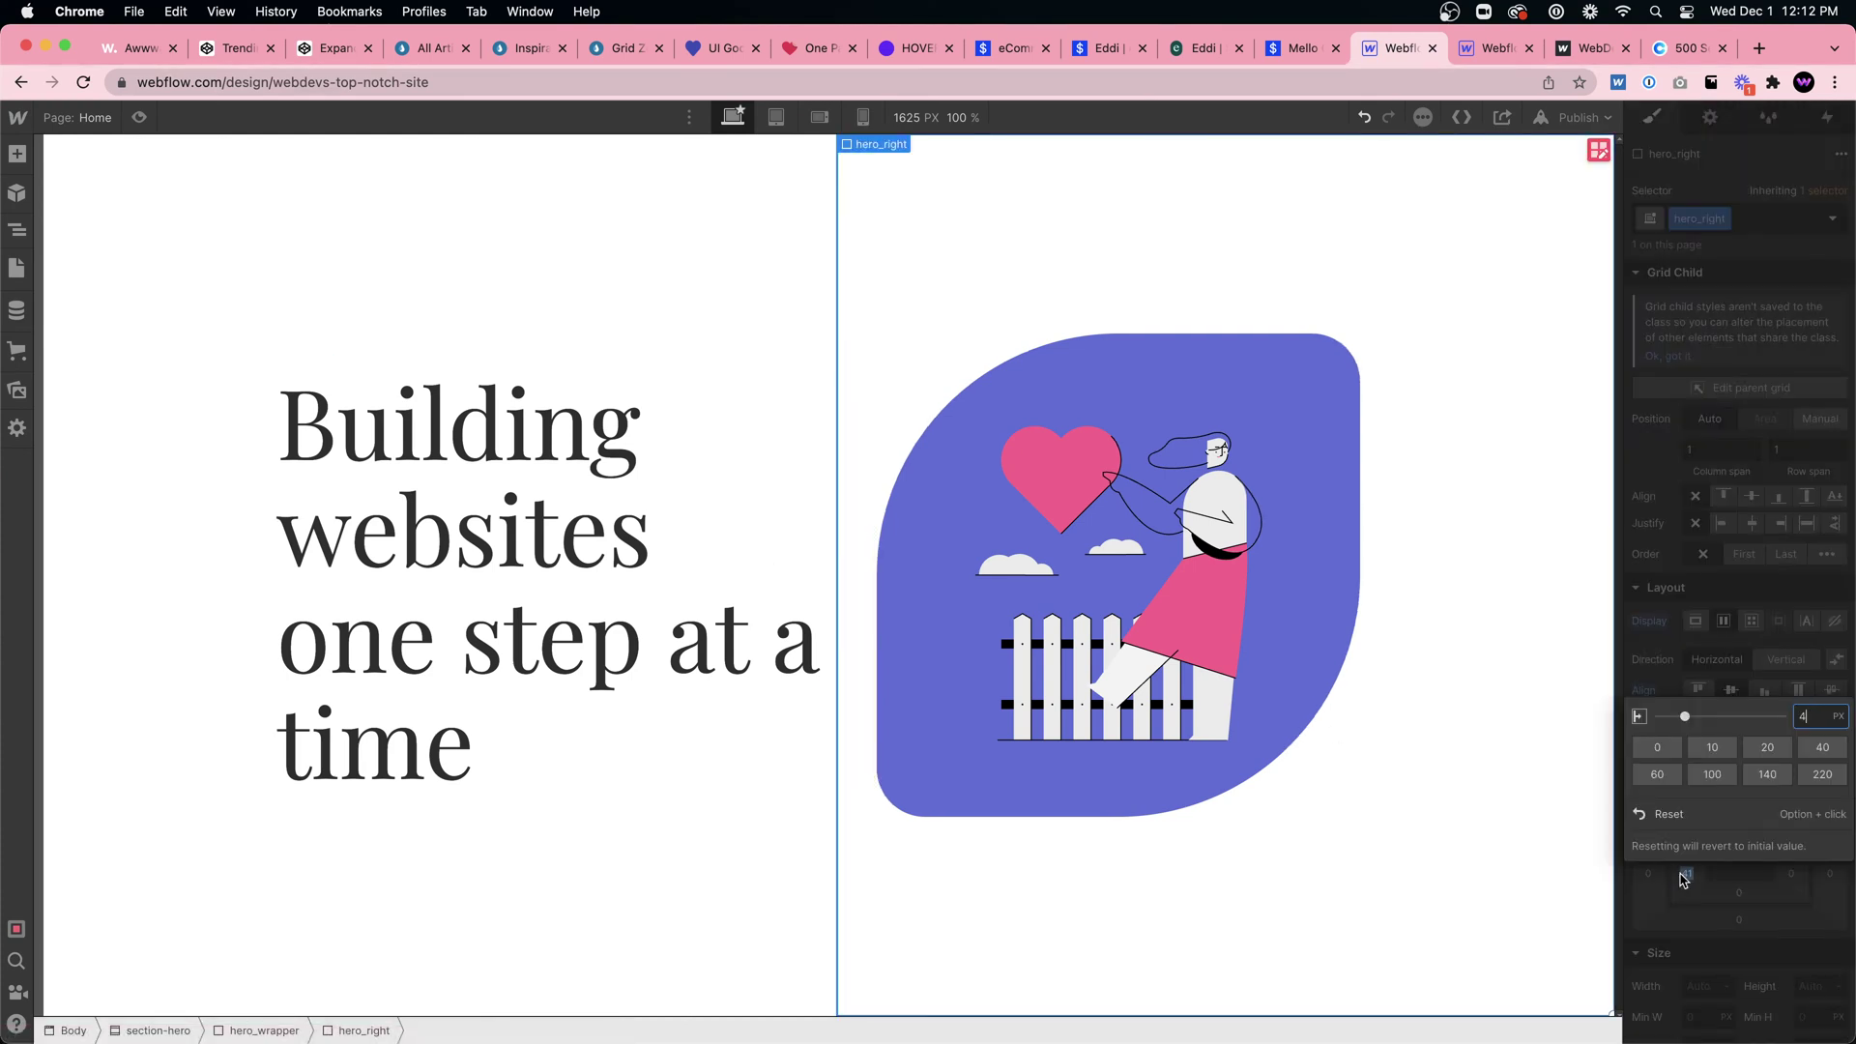
key(Return)
key(super+shift+p)
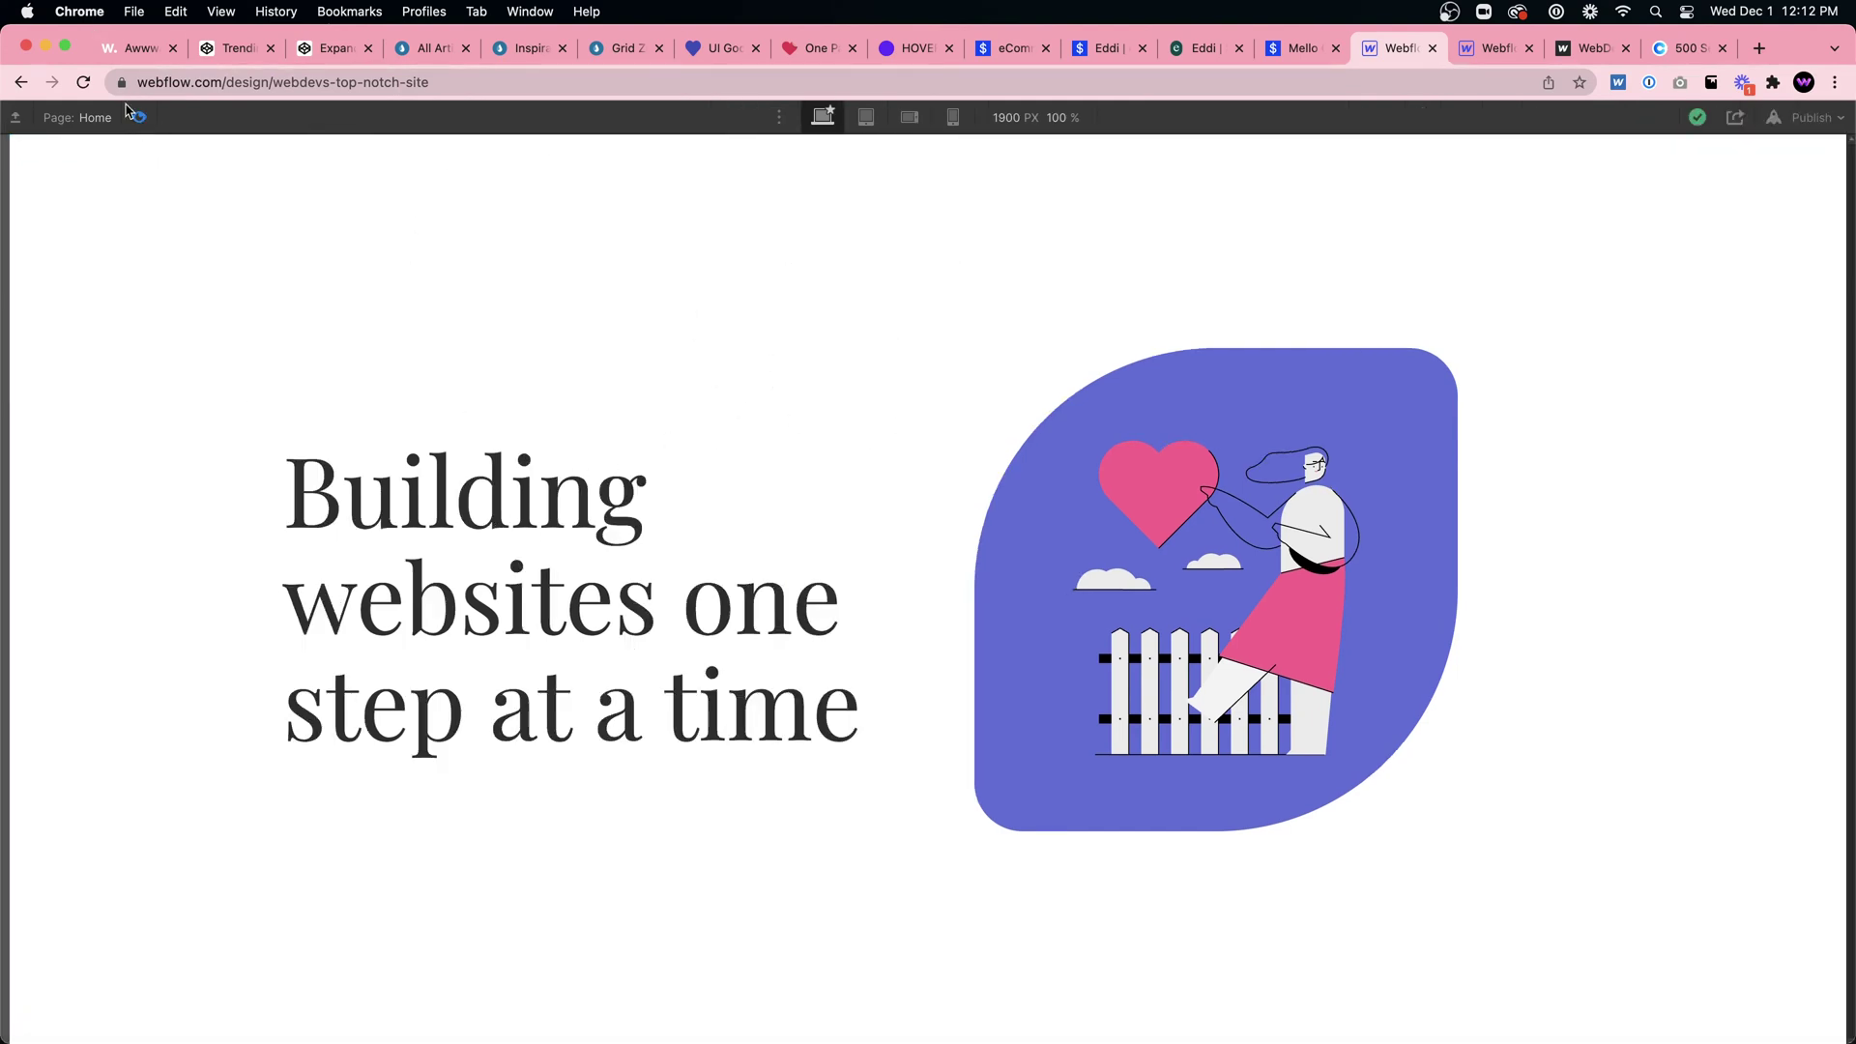
key(super+shift+p)
Step: Change the hero heading's font to Ubuntu
click(533, 571)
scroll(1740, 580, down, 5)
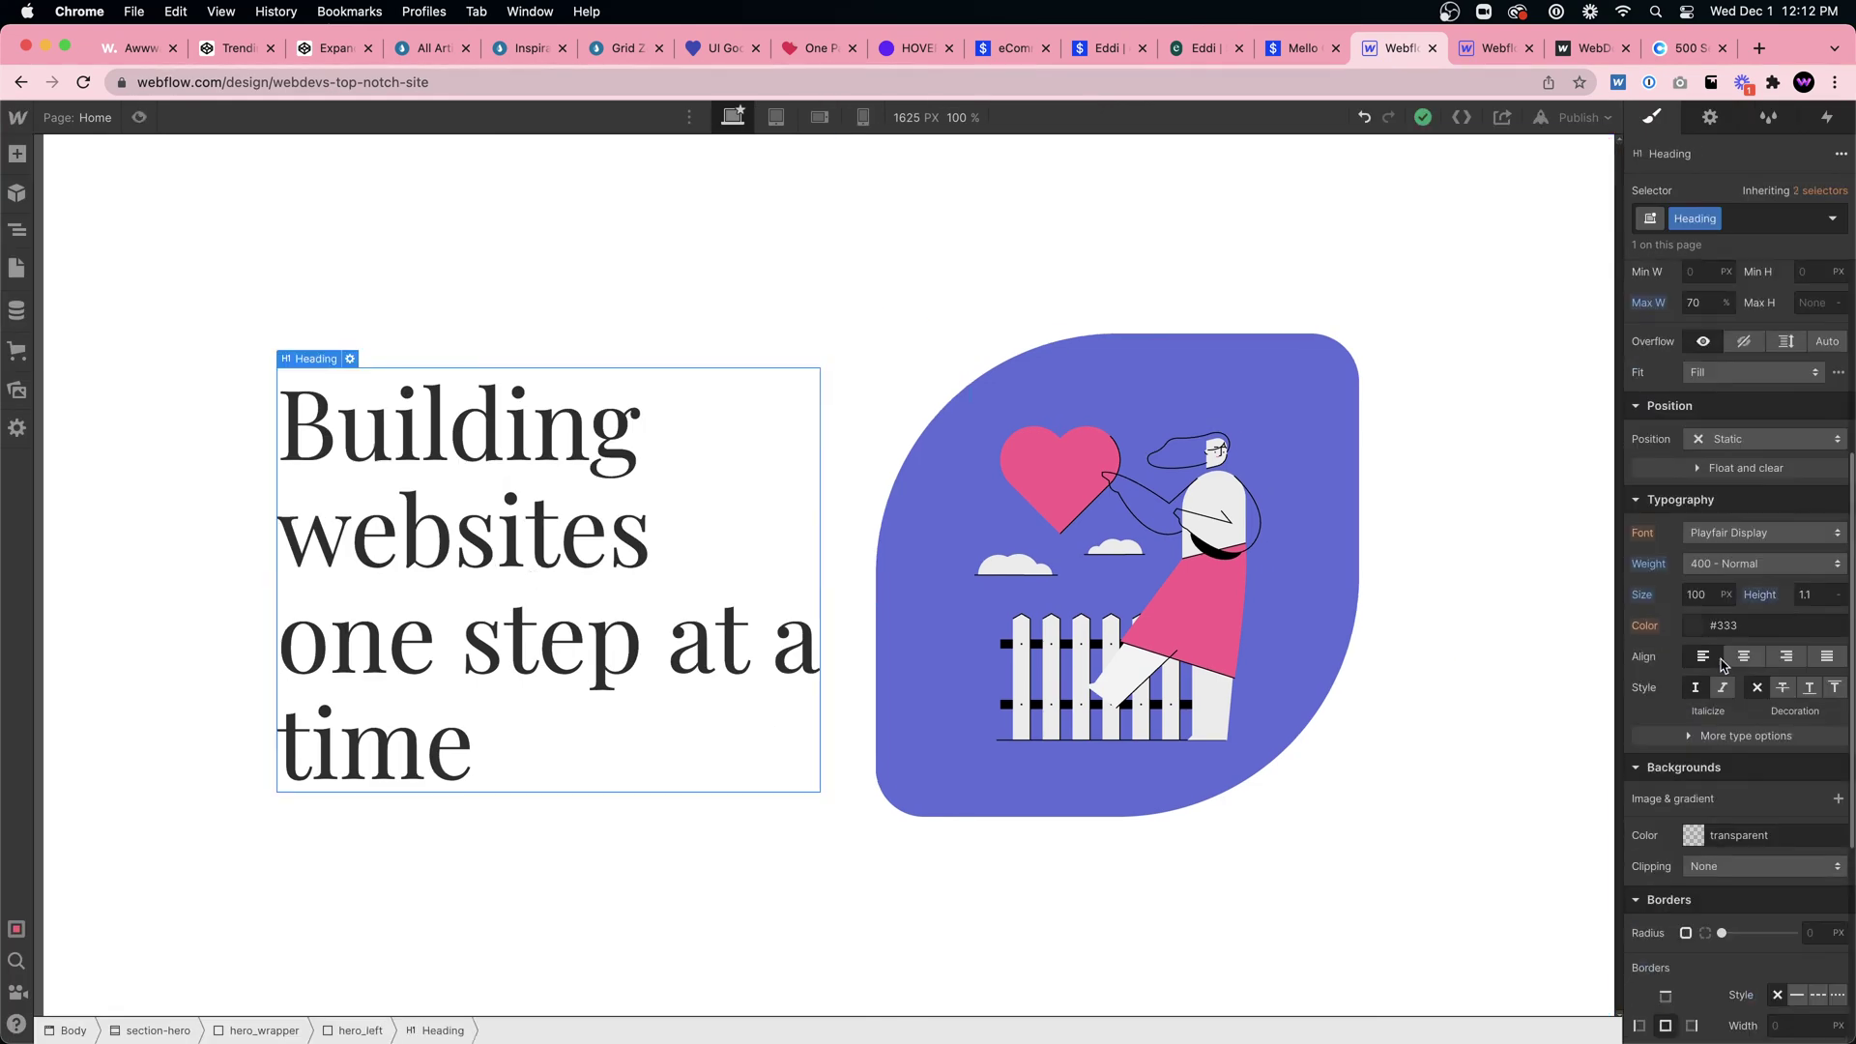
click(1751, 533)
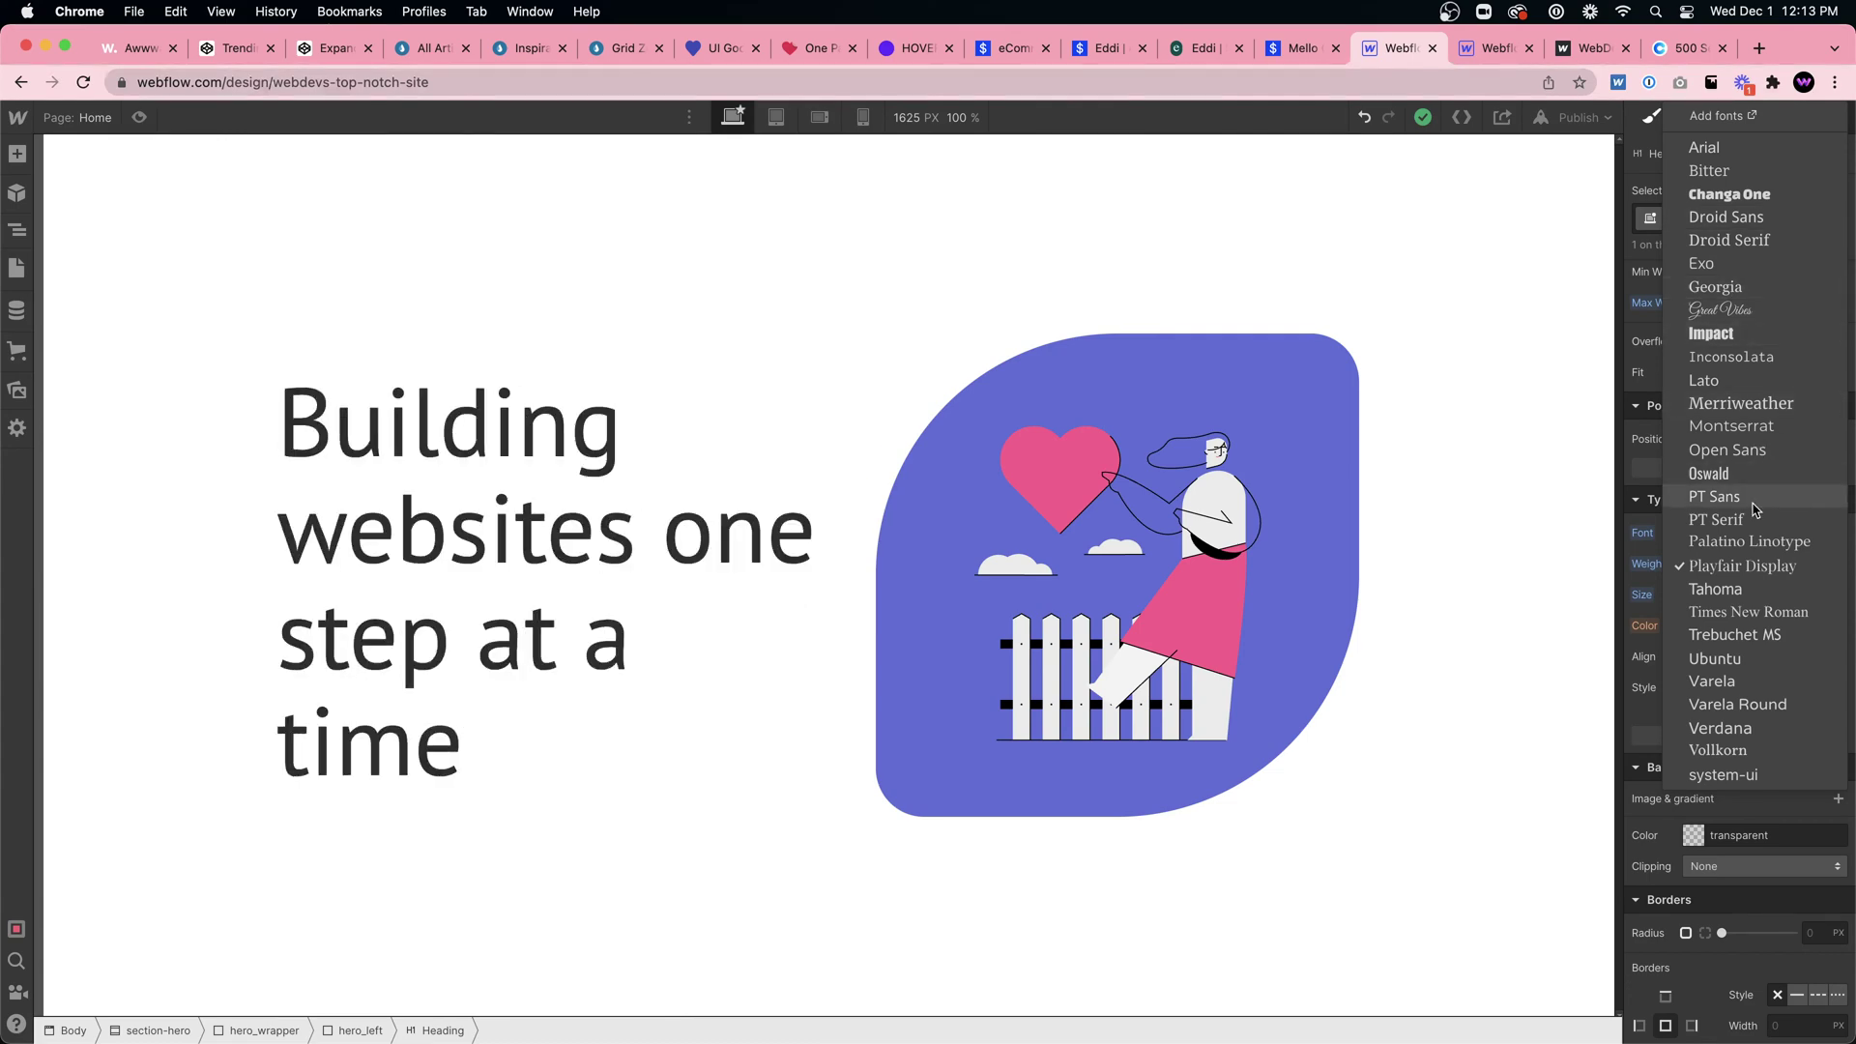
click(1744, 660)
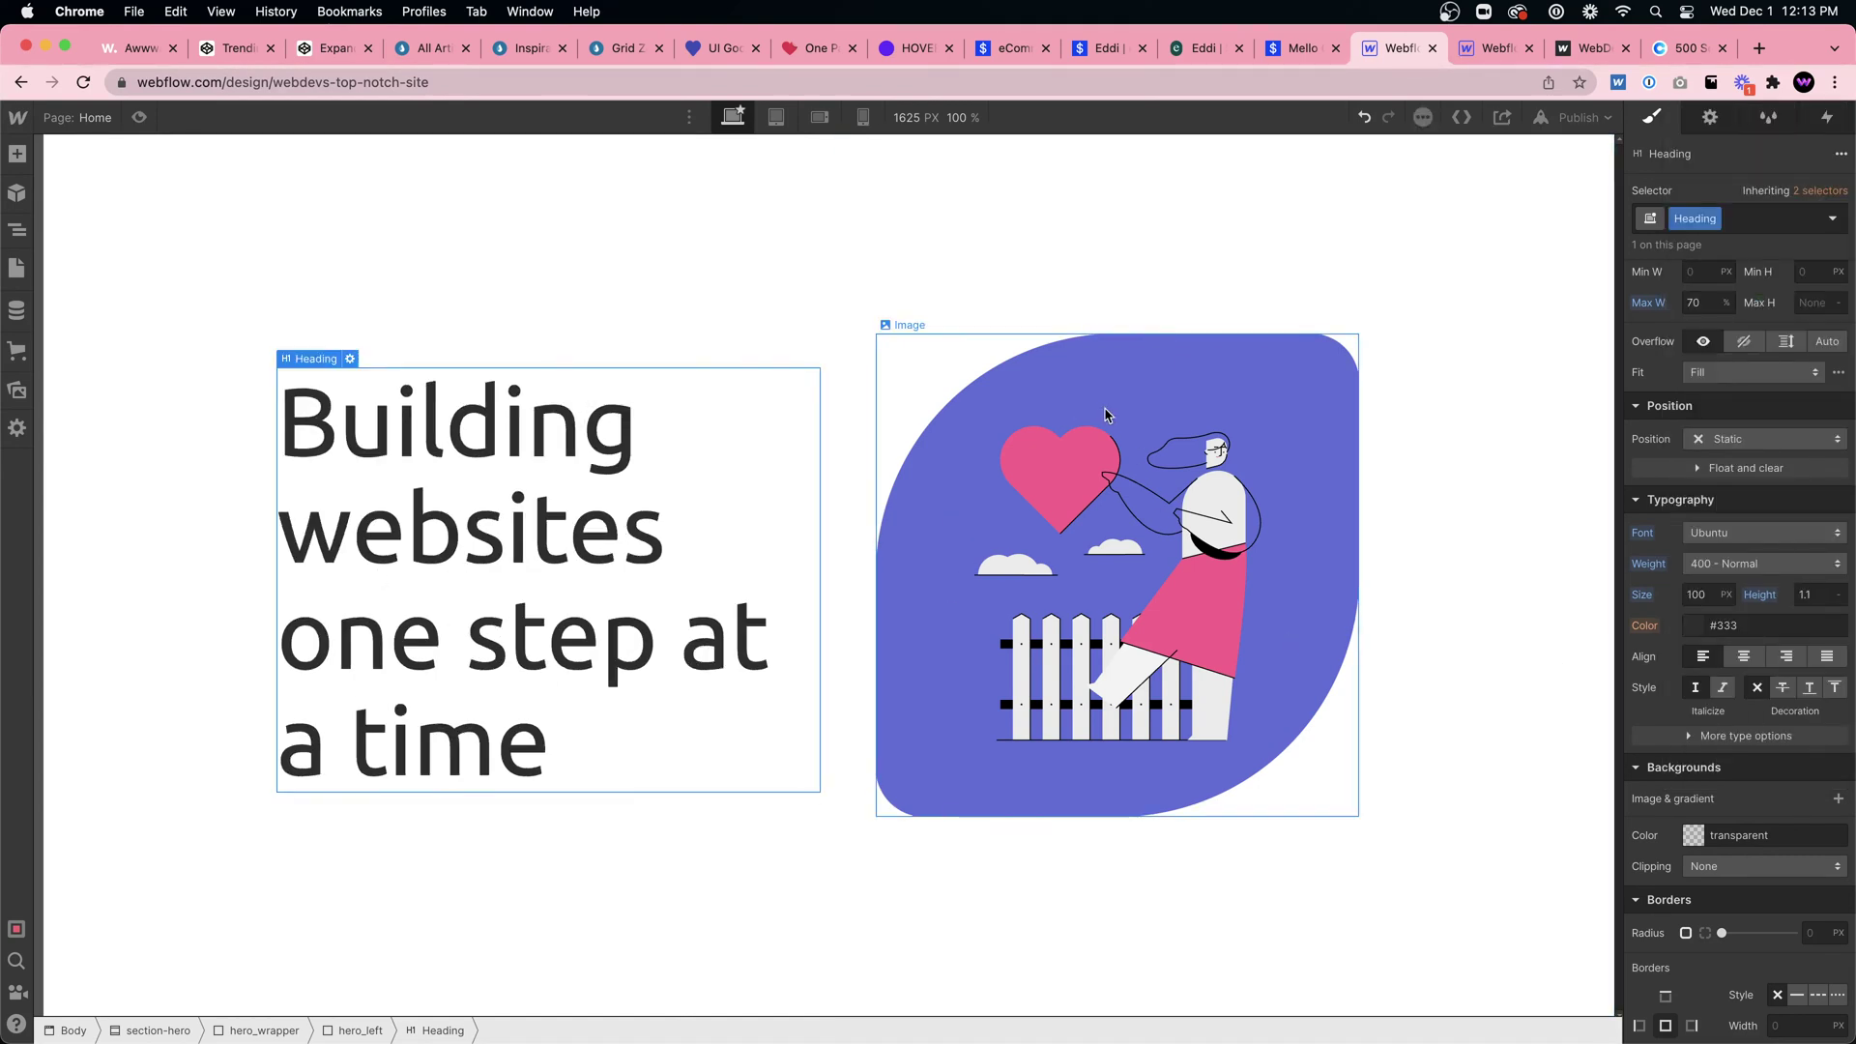
Step: Set the heading's font size to 80 px, trying the 300 - Light weight and settling on 400 - Normal
click(1762, 564)
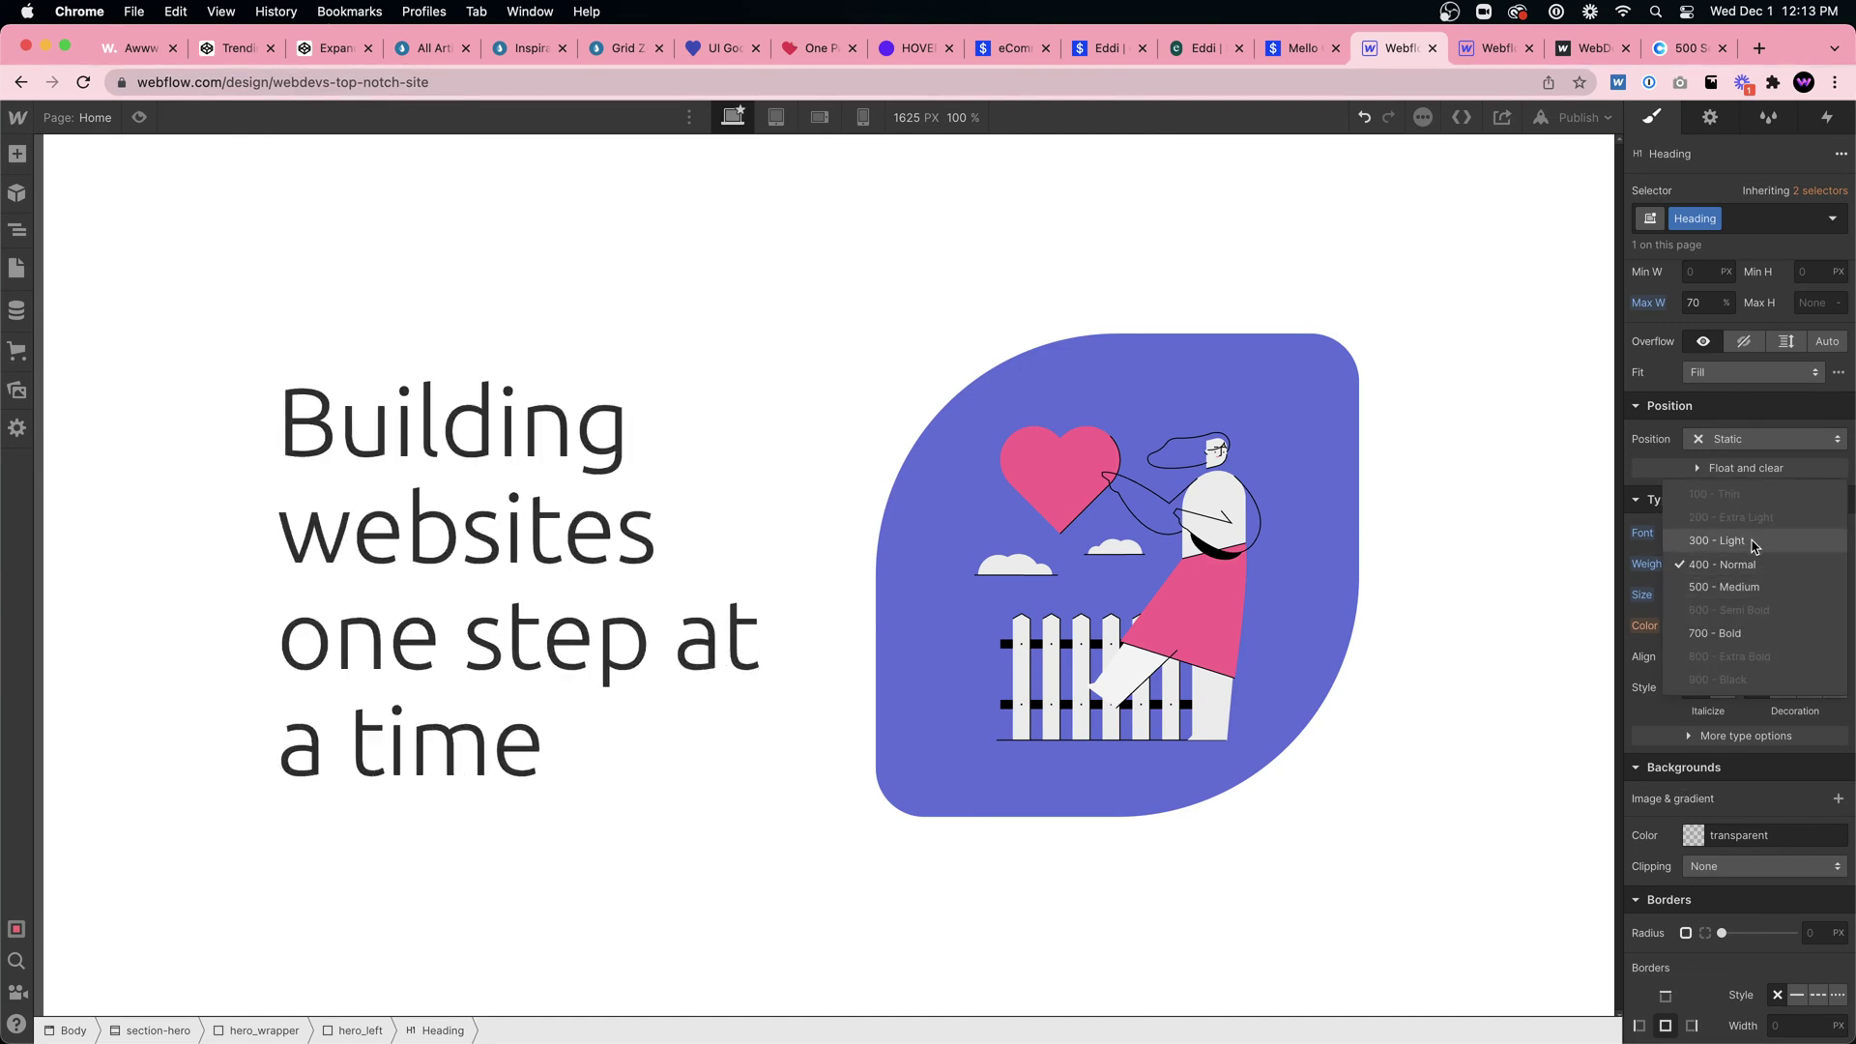
click(1755, 546)
click(1712, 595)
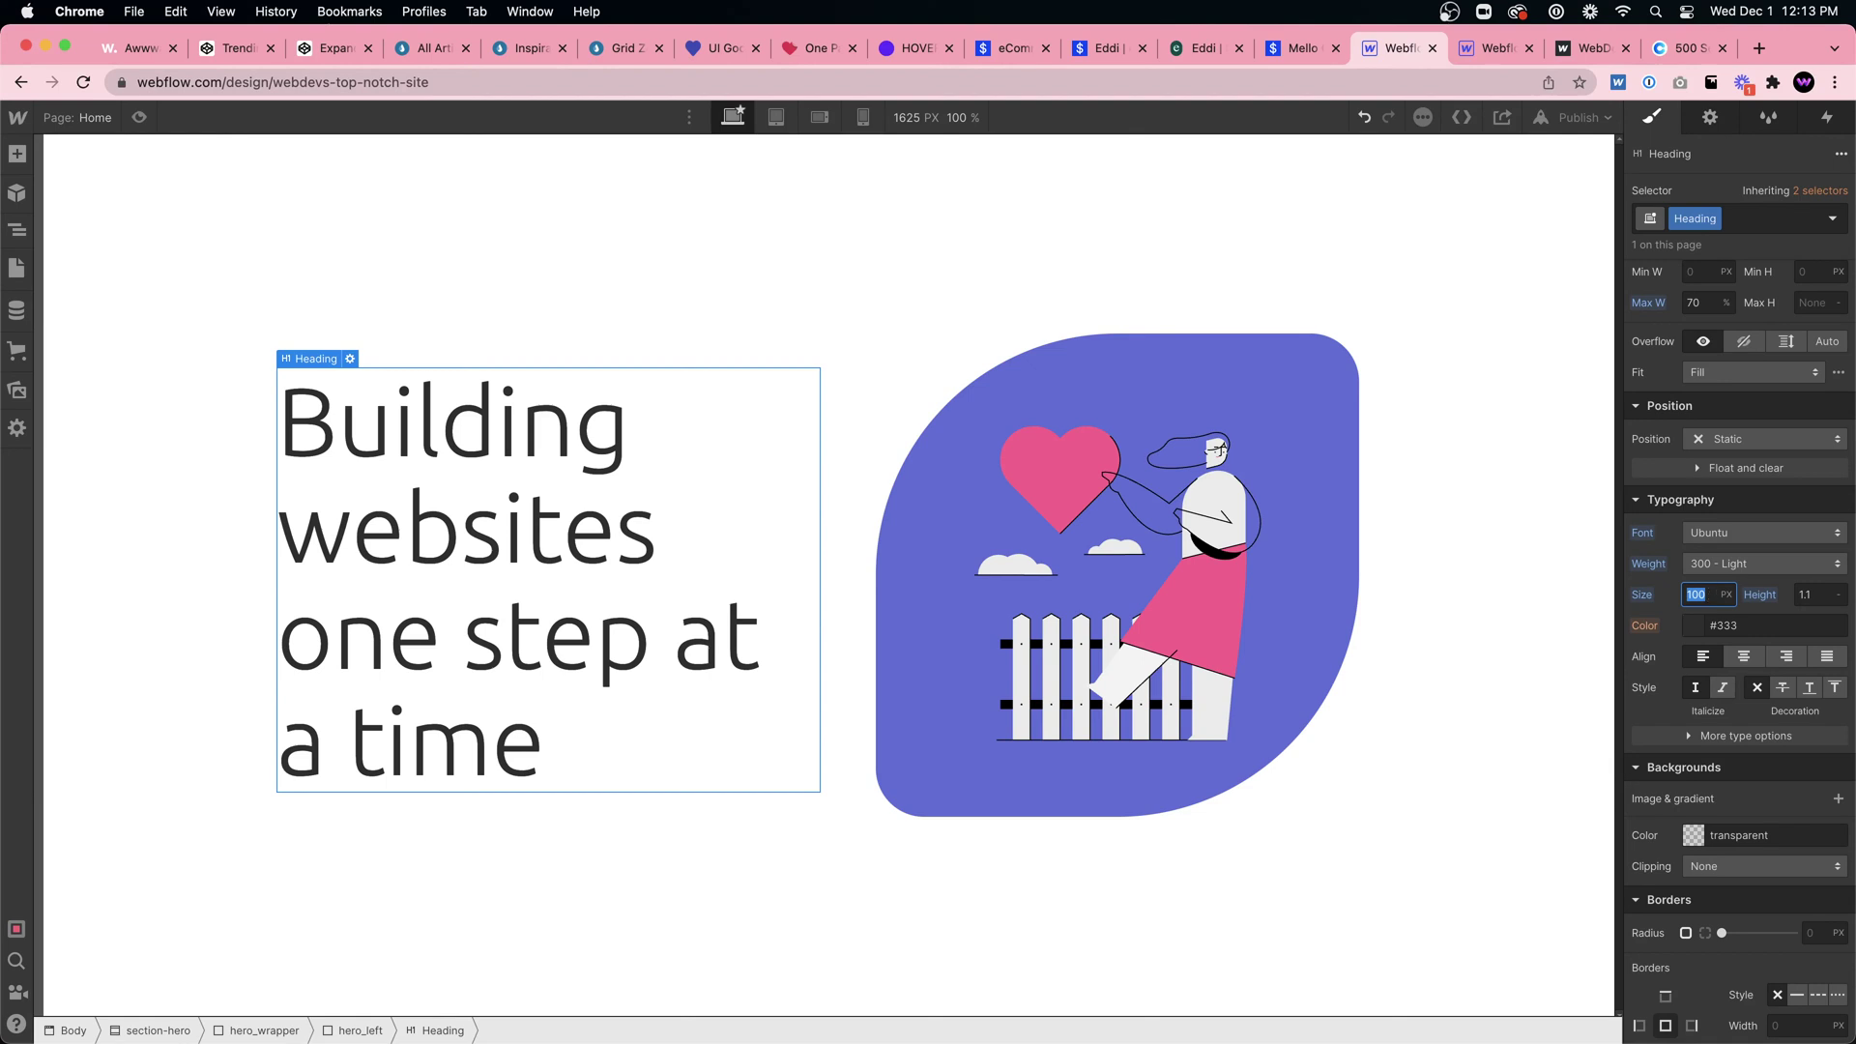
text(80)
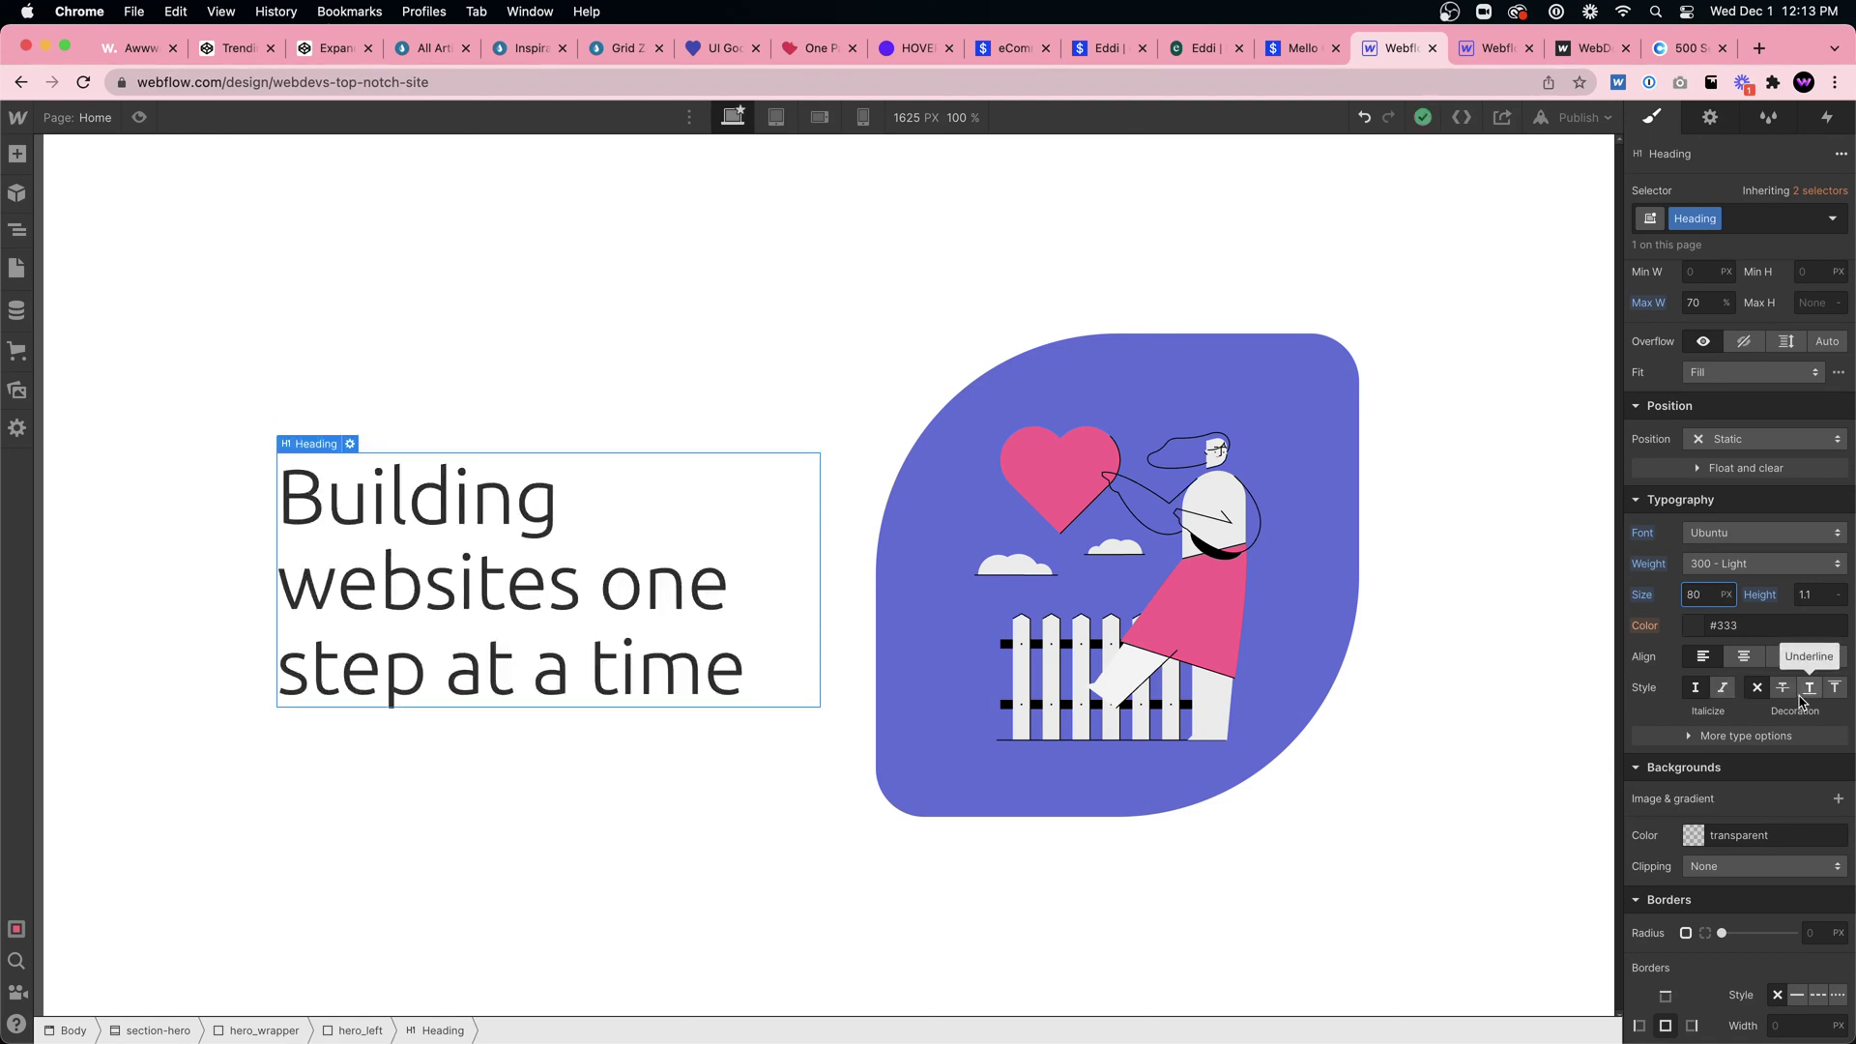
click(1740, 566)
click(1738, 585)
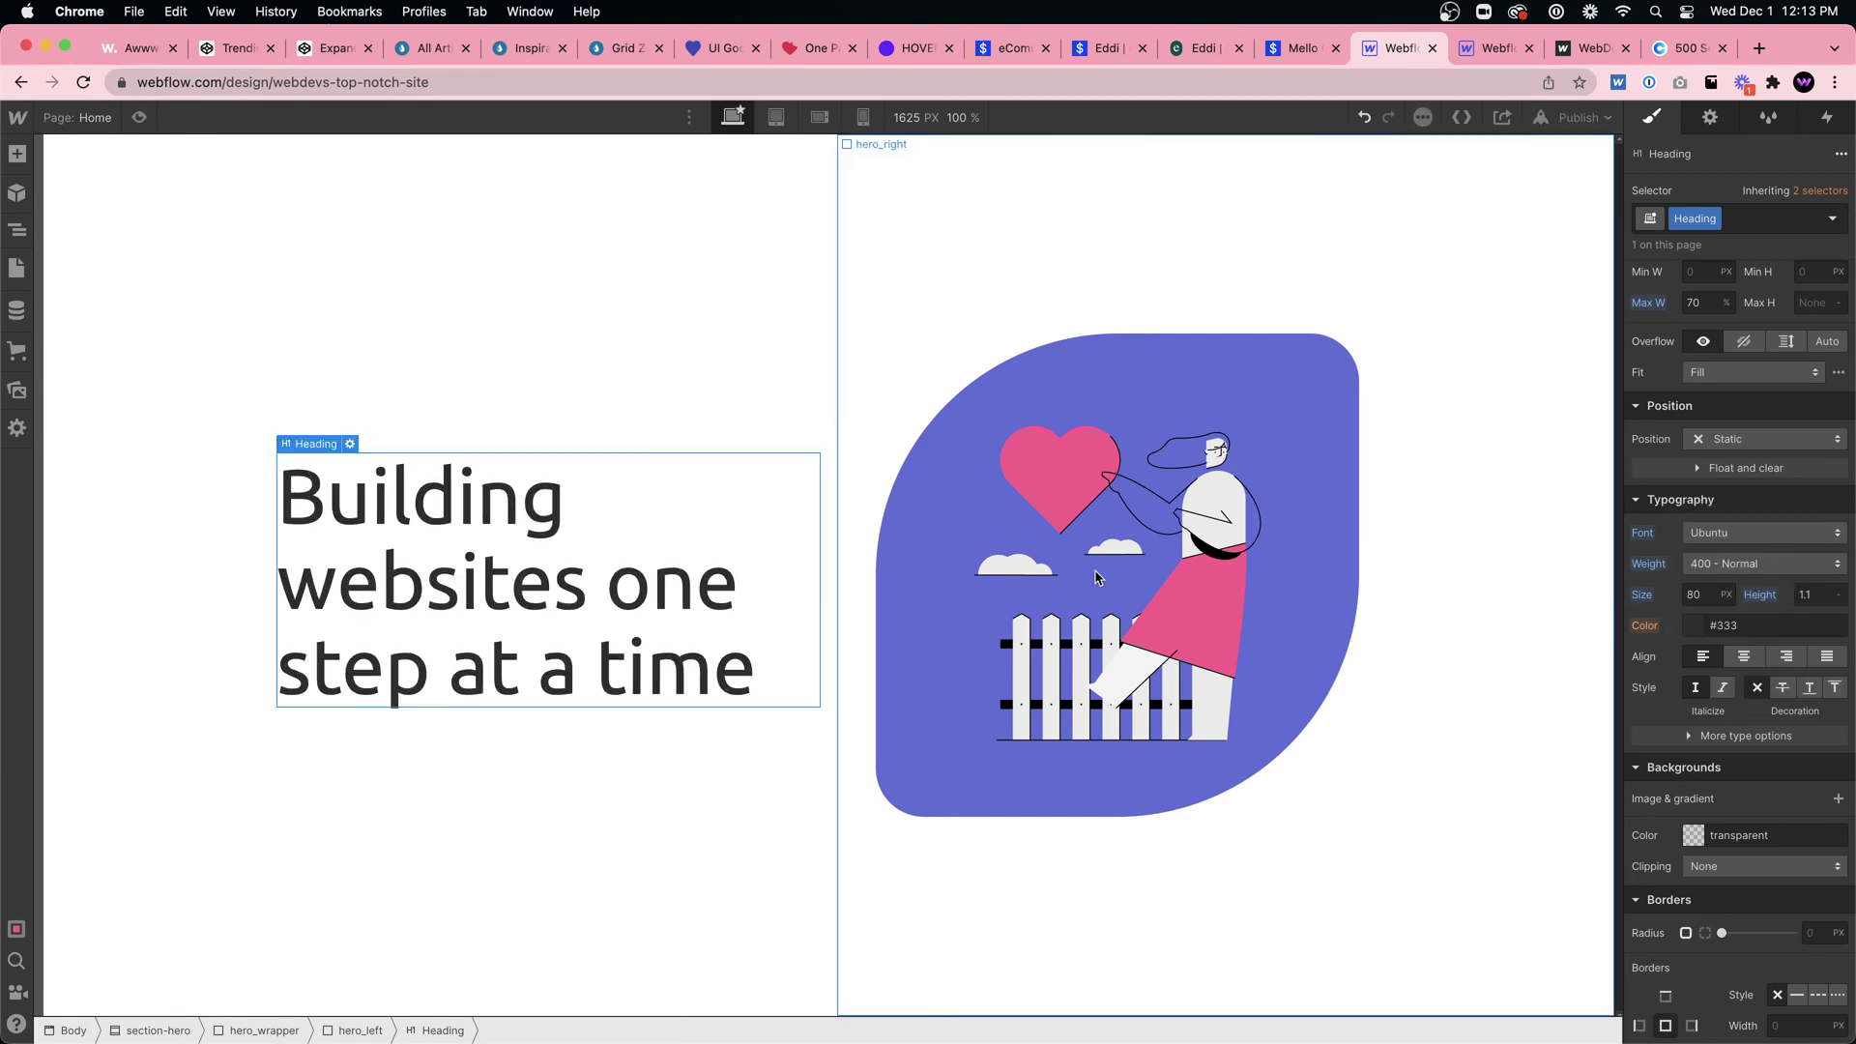
Step: Give the hero_left block 40 px of right padding and preview the hero section
click(526, 286)
click(142, 117)
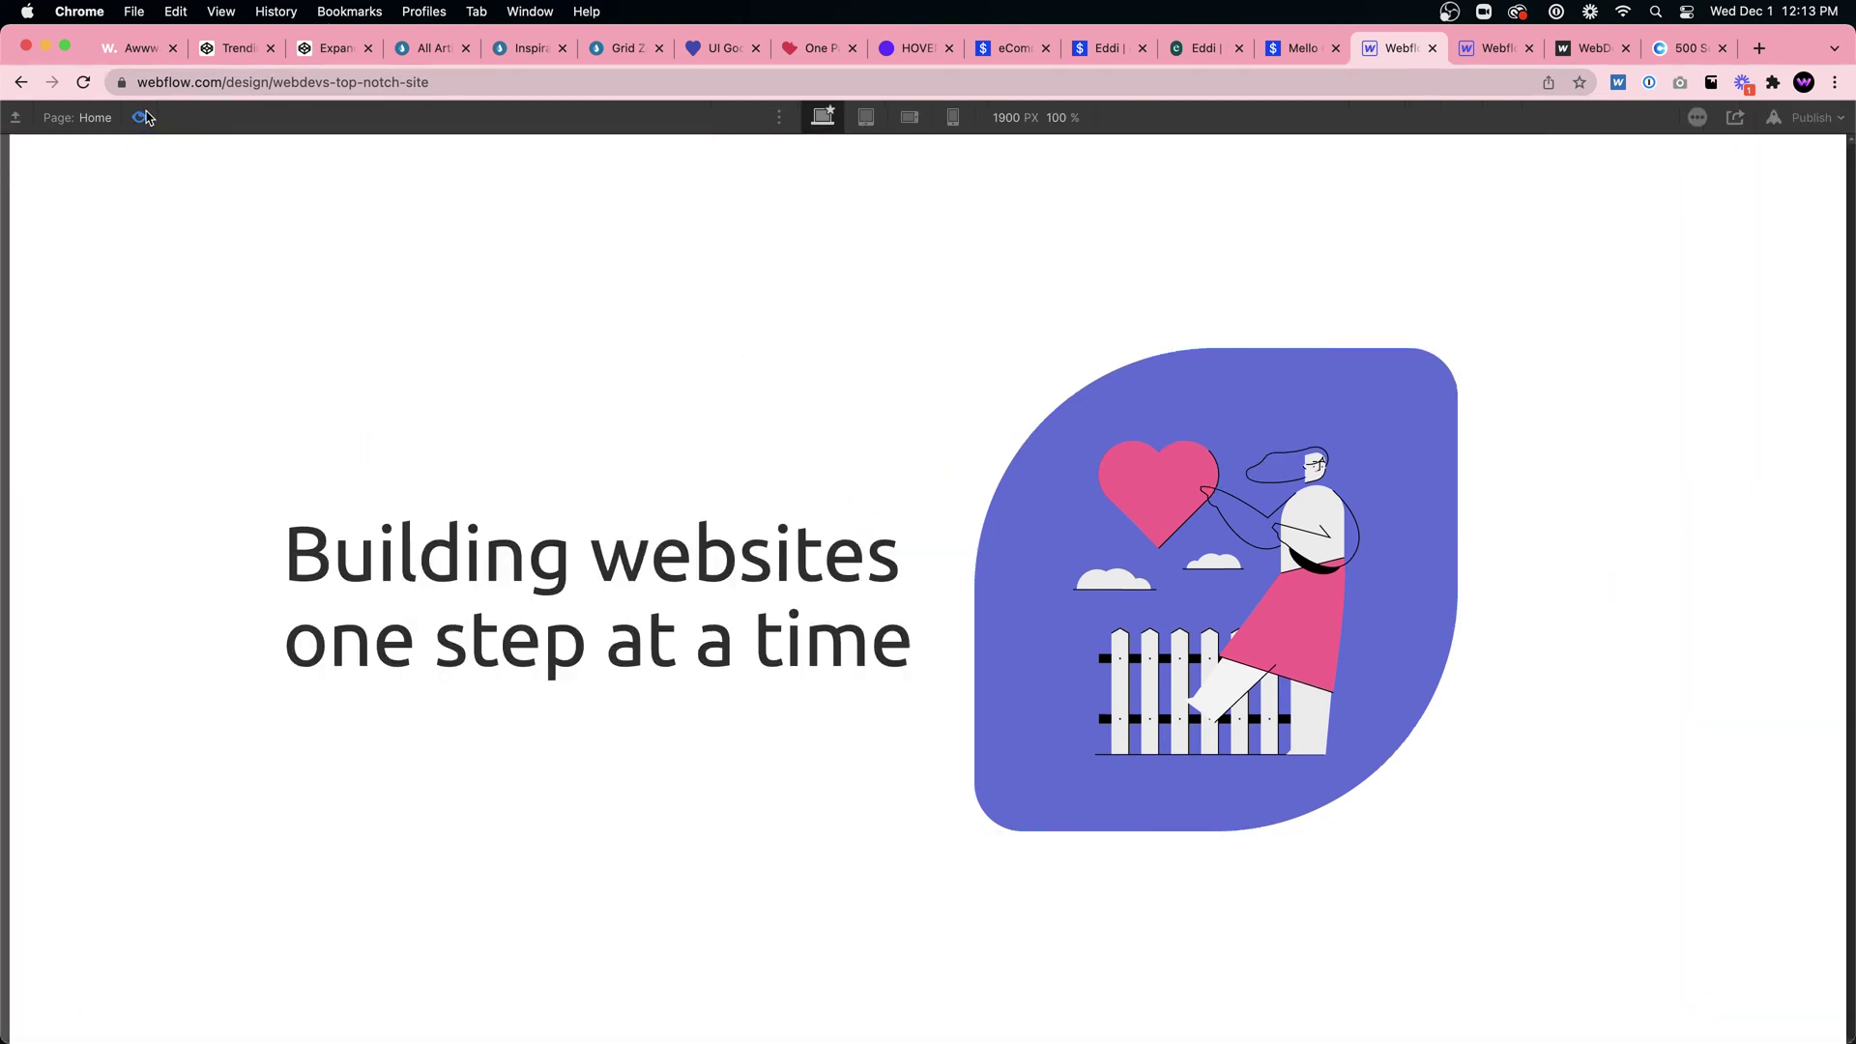
click(143, 117)
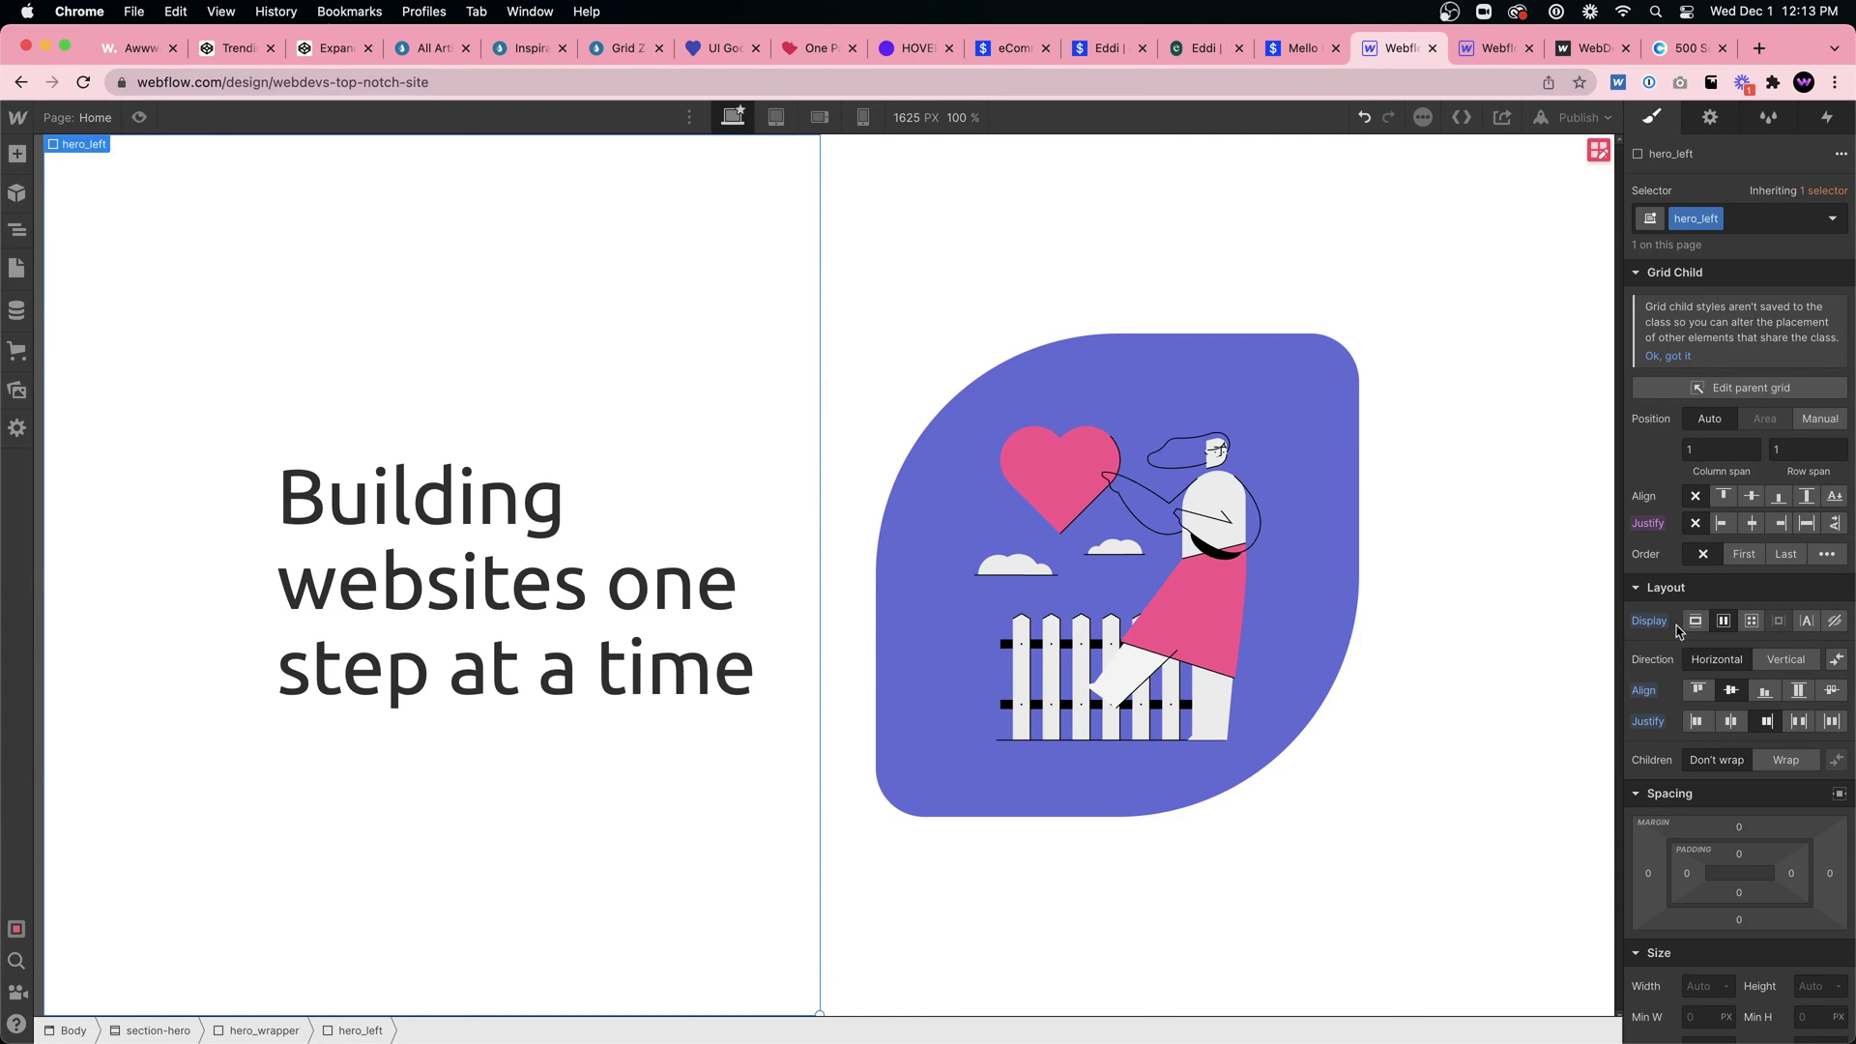
click(1792, 874)
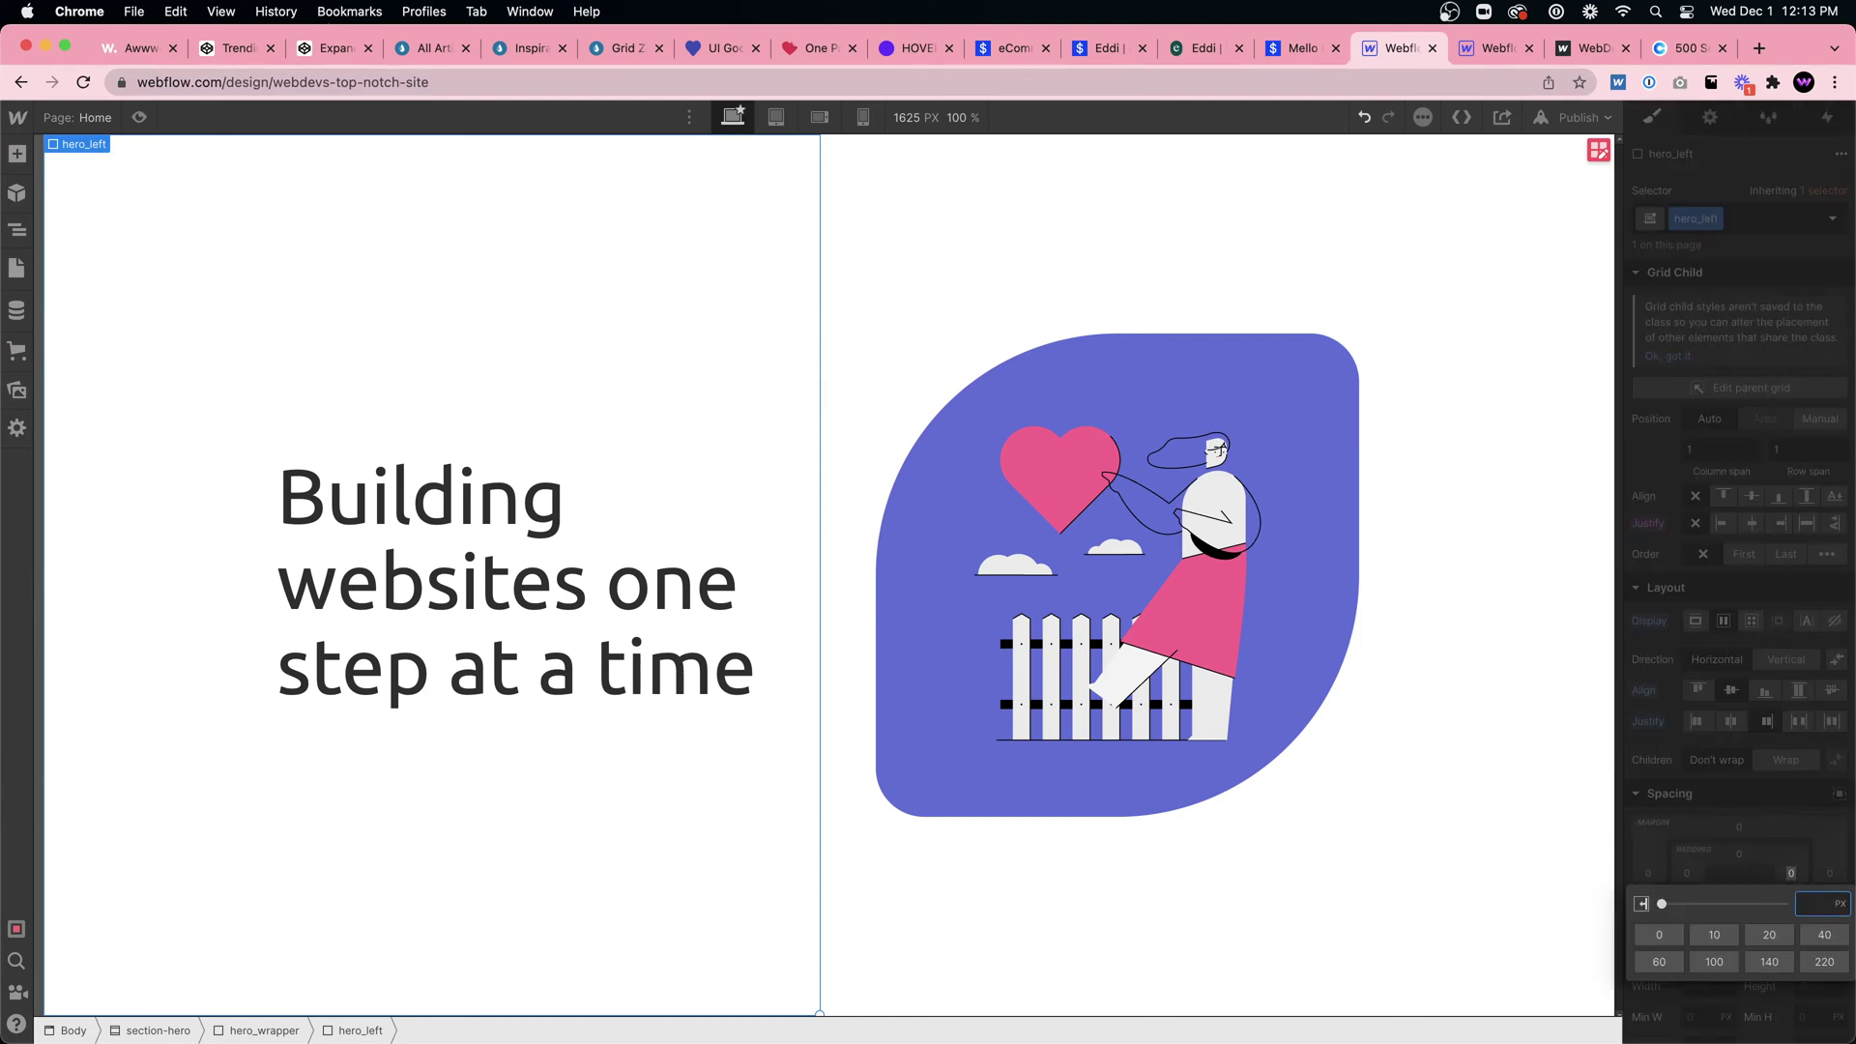
key(Return)
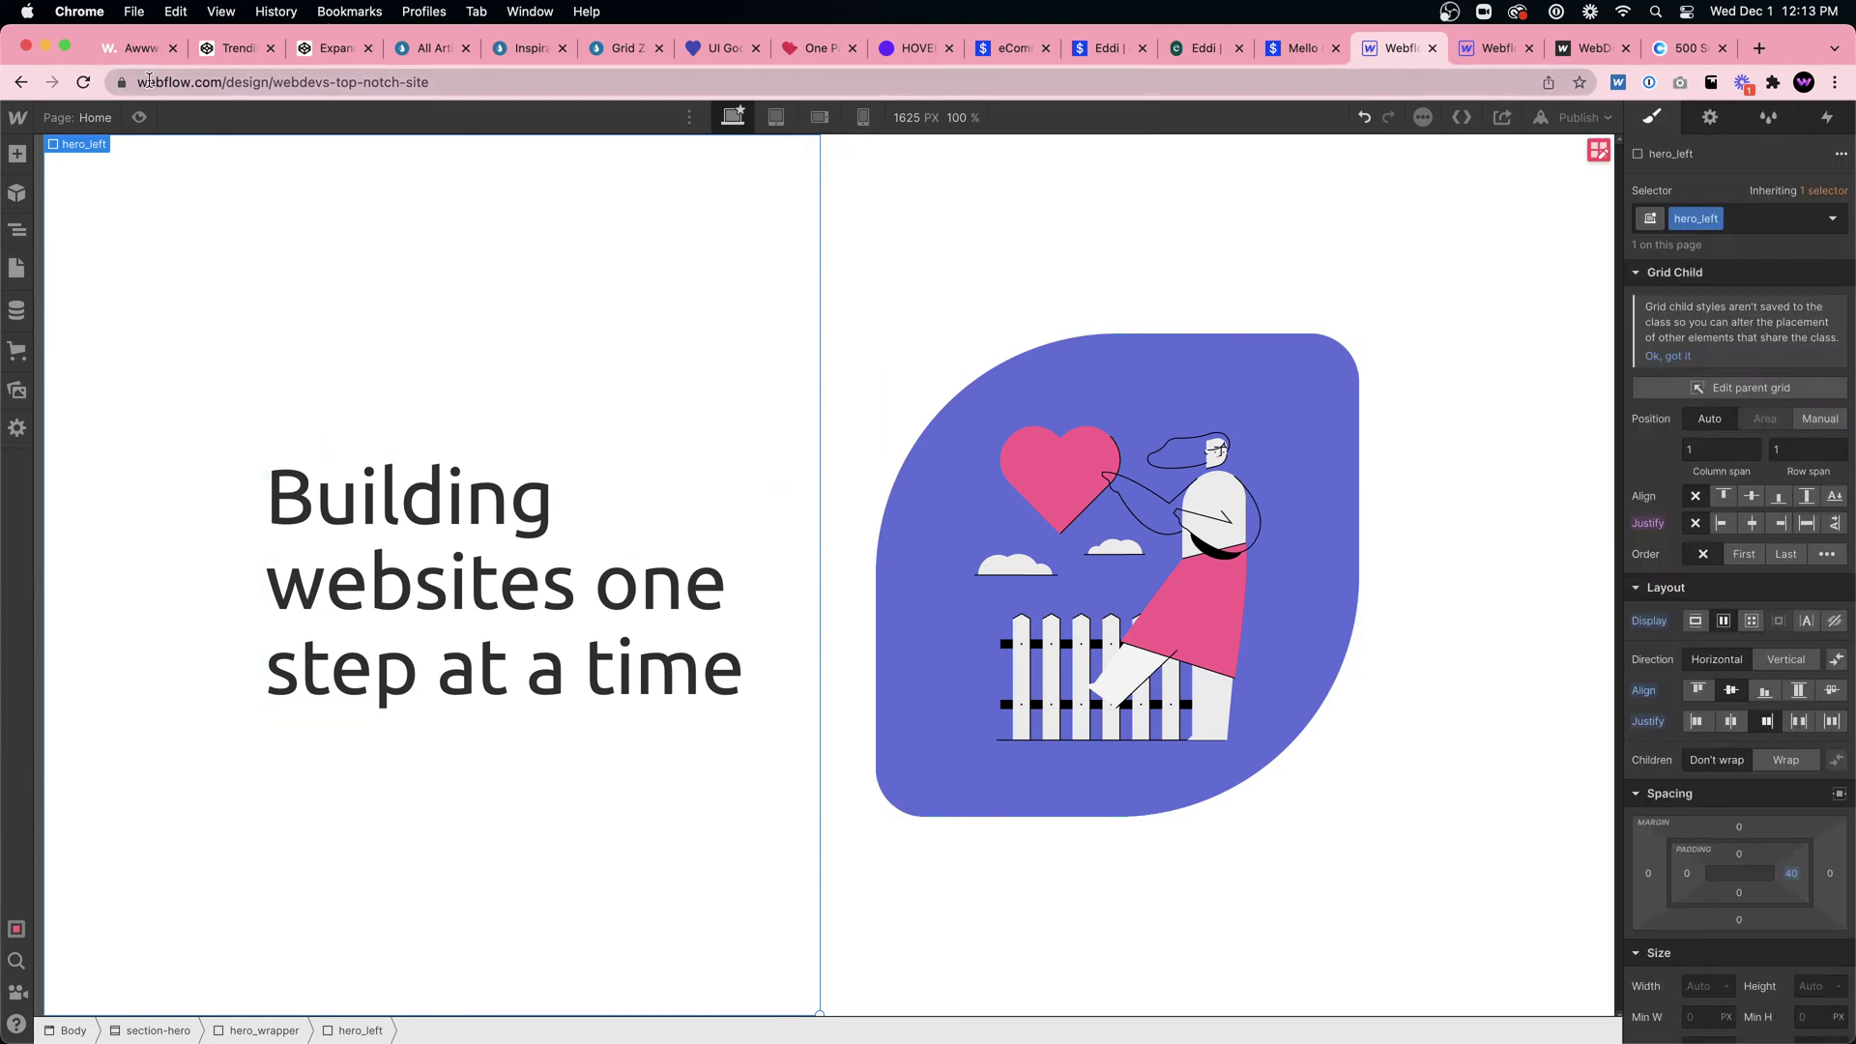
click(139, 117)
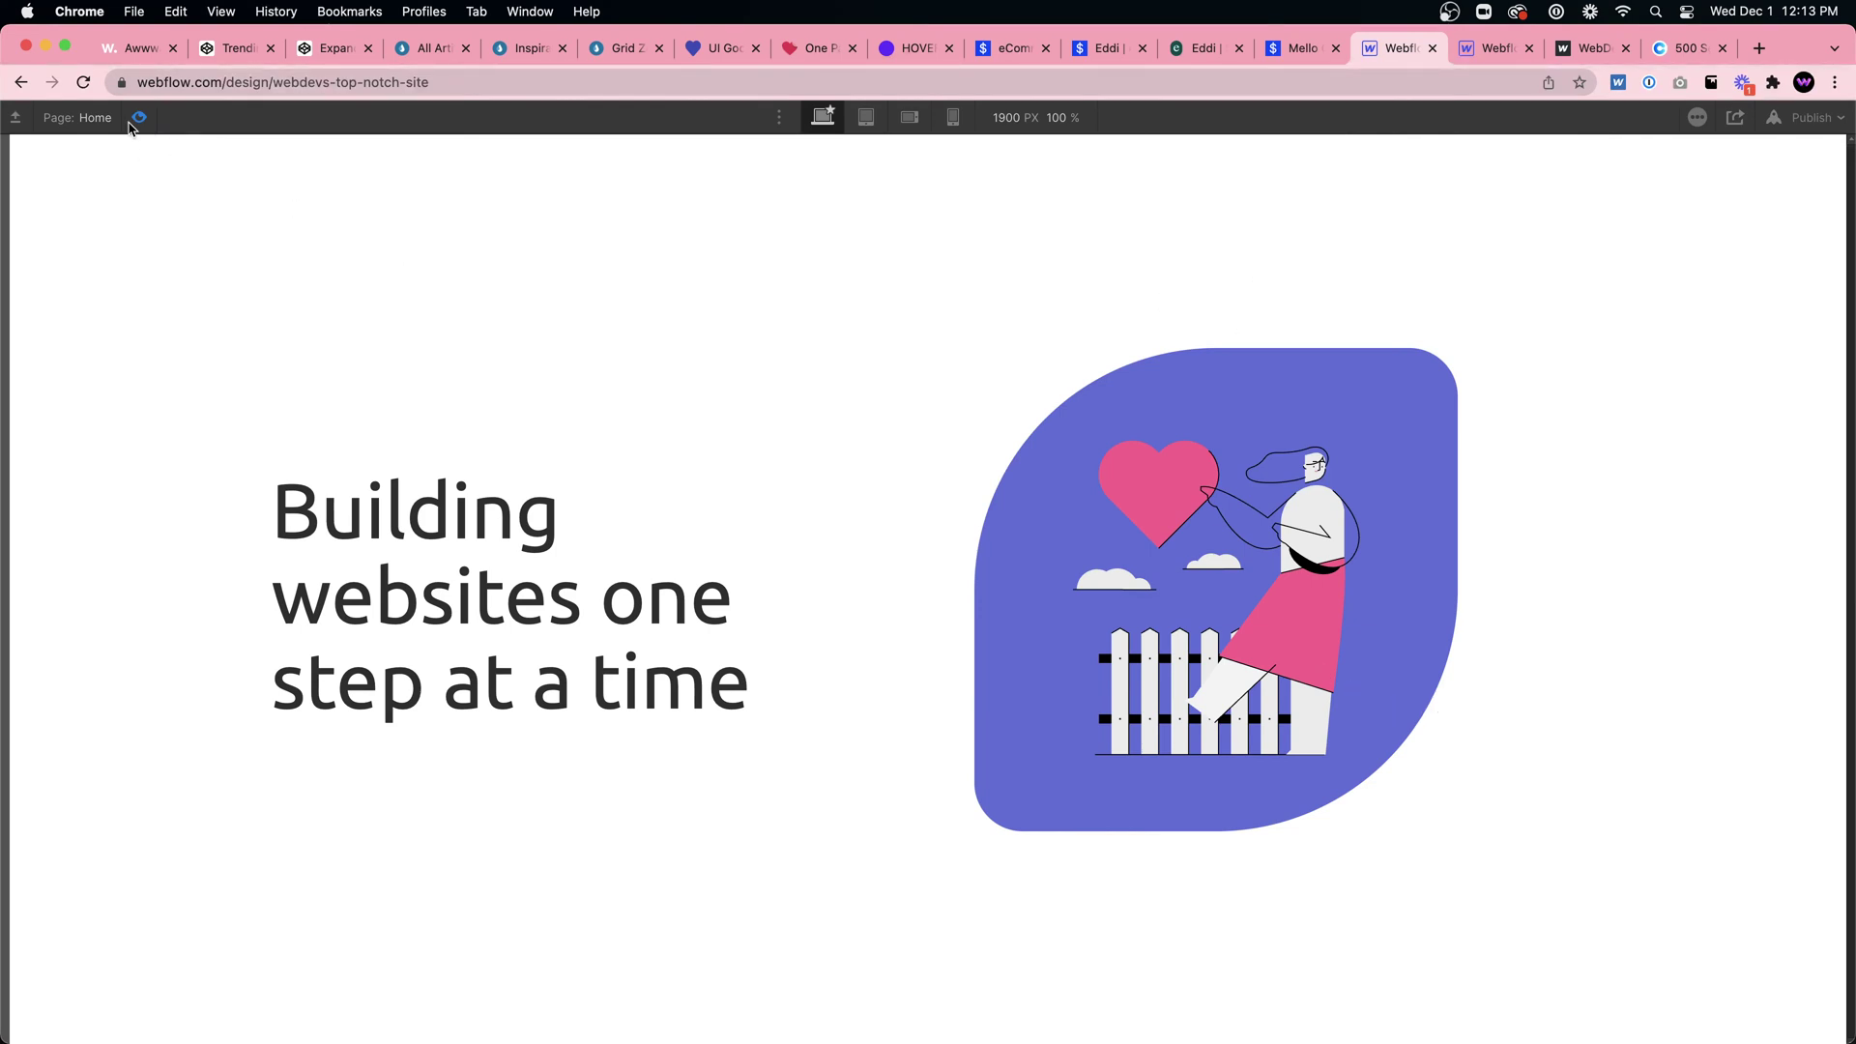
click(139, 117)
Step: Open the site's assets, switch to the Scenes folder in Finder, and show its files in gallery view
click(16, 390)
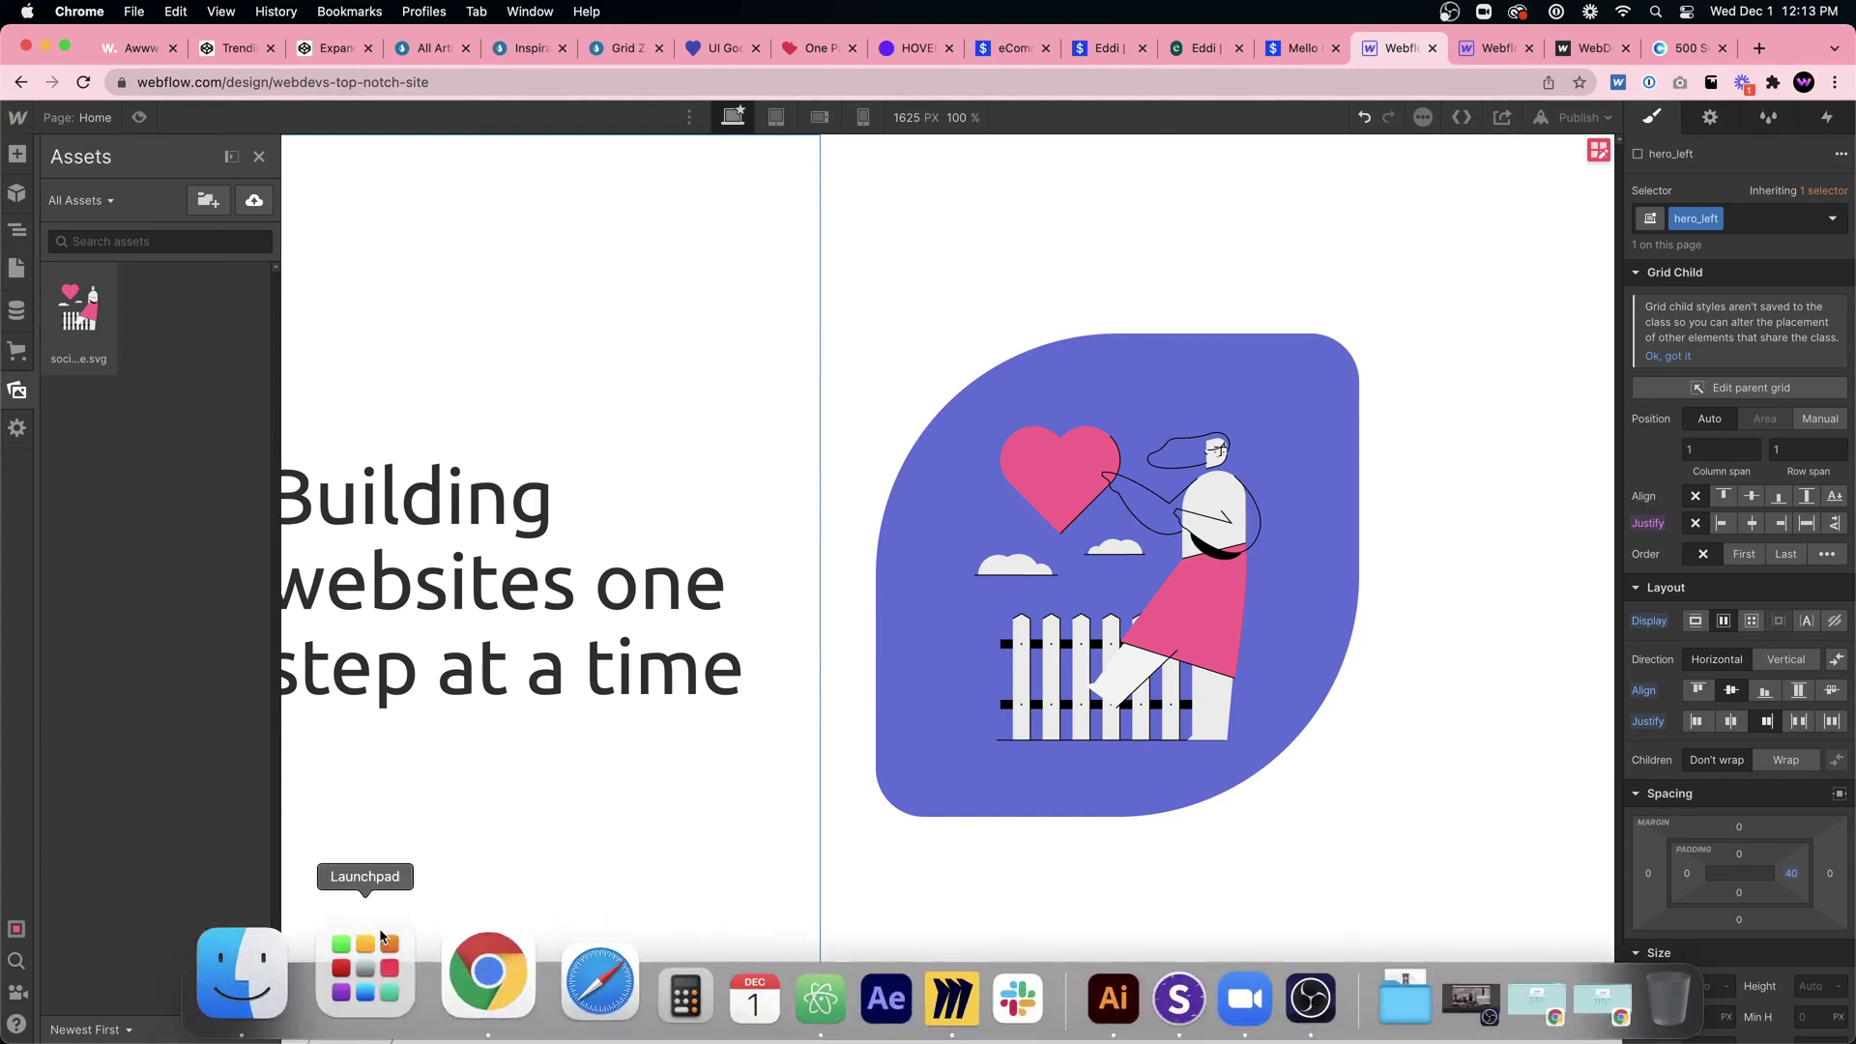
click(305, 942)
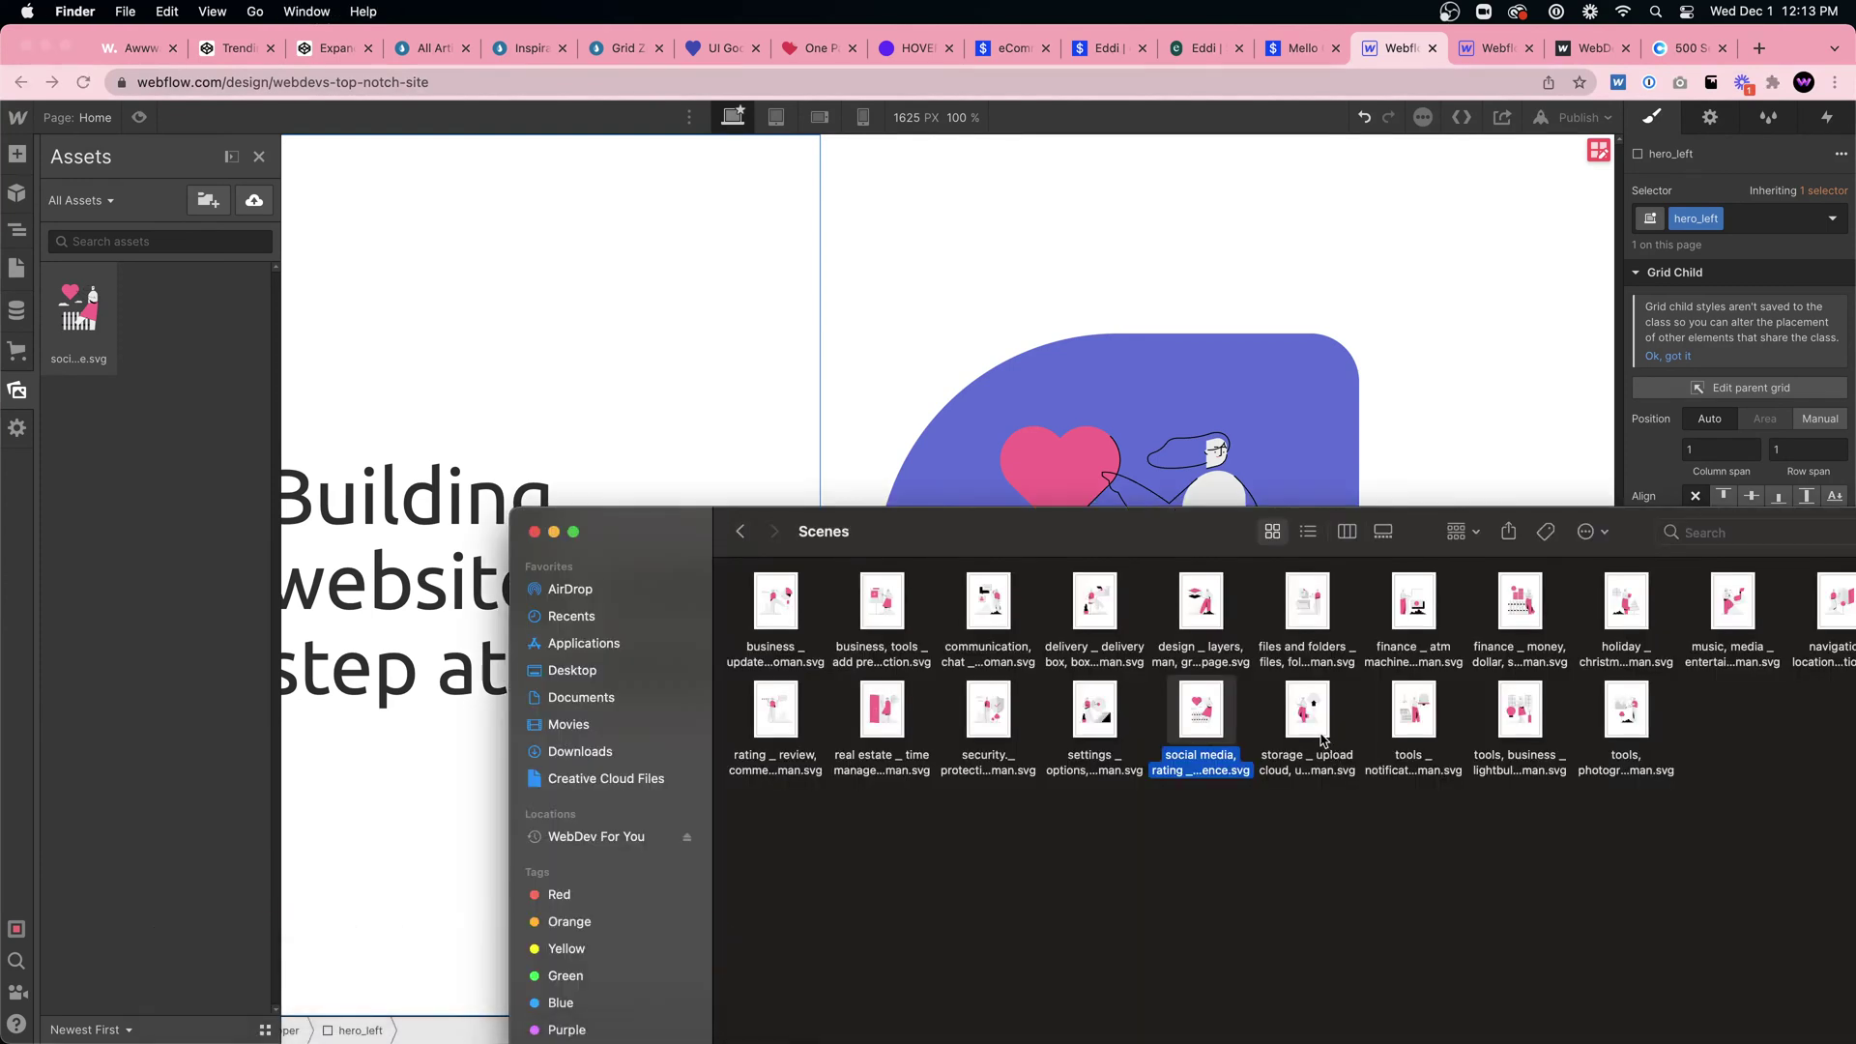
click(1414, 720)
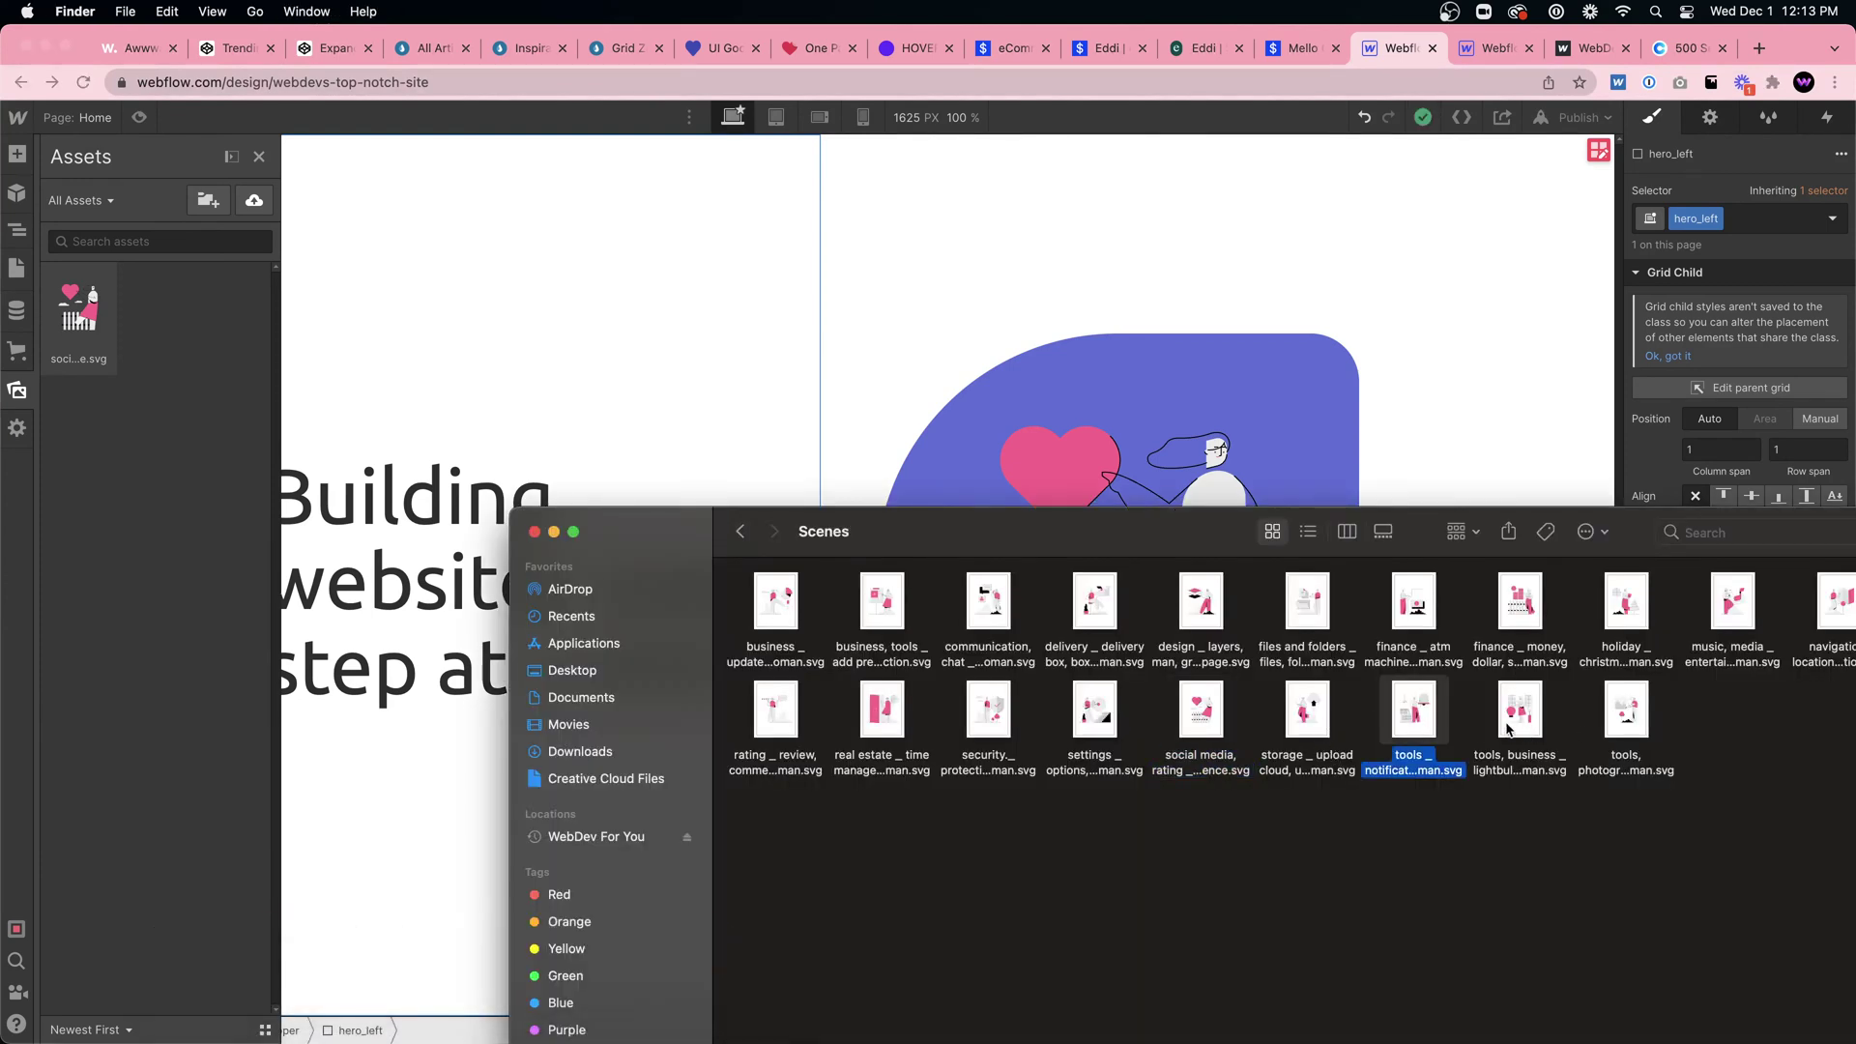
drag(1058, 507, 933, 369)
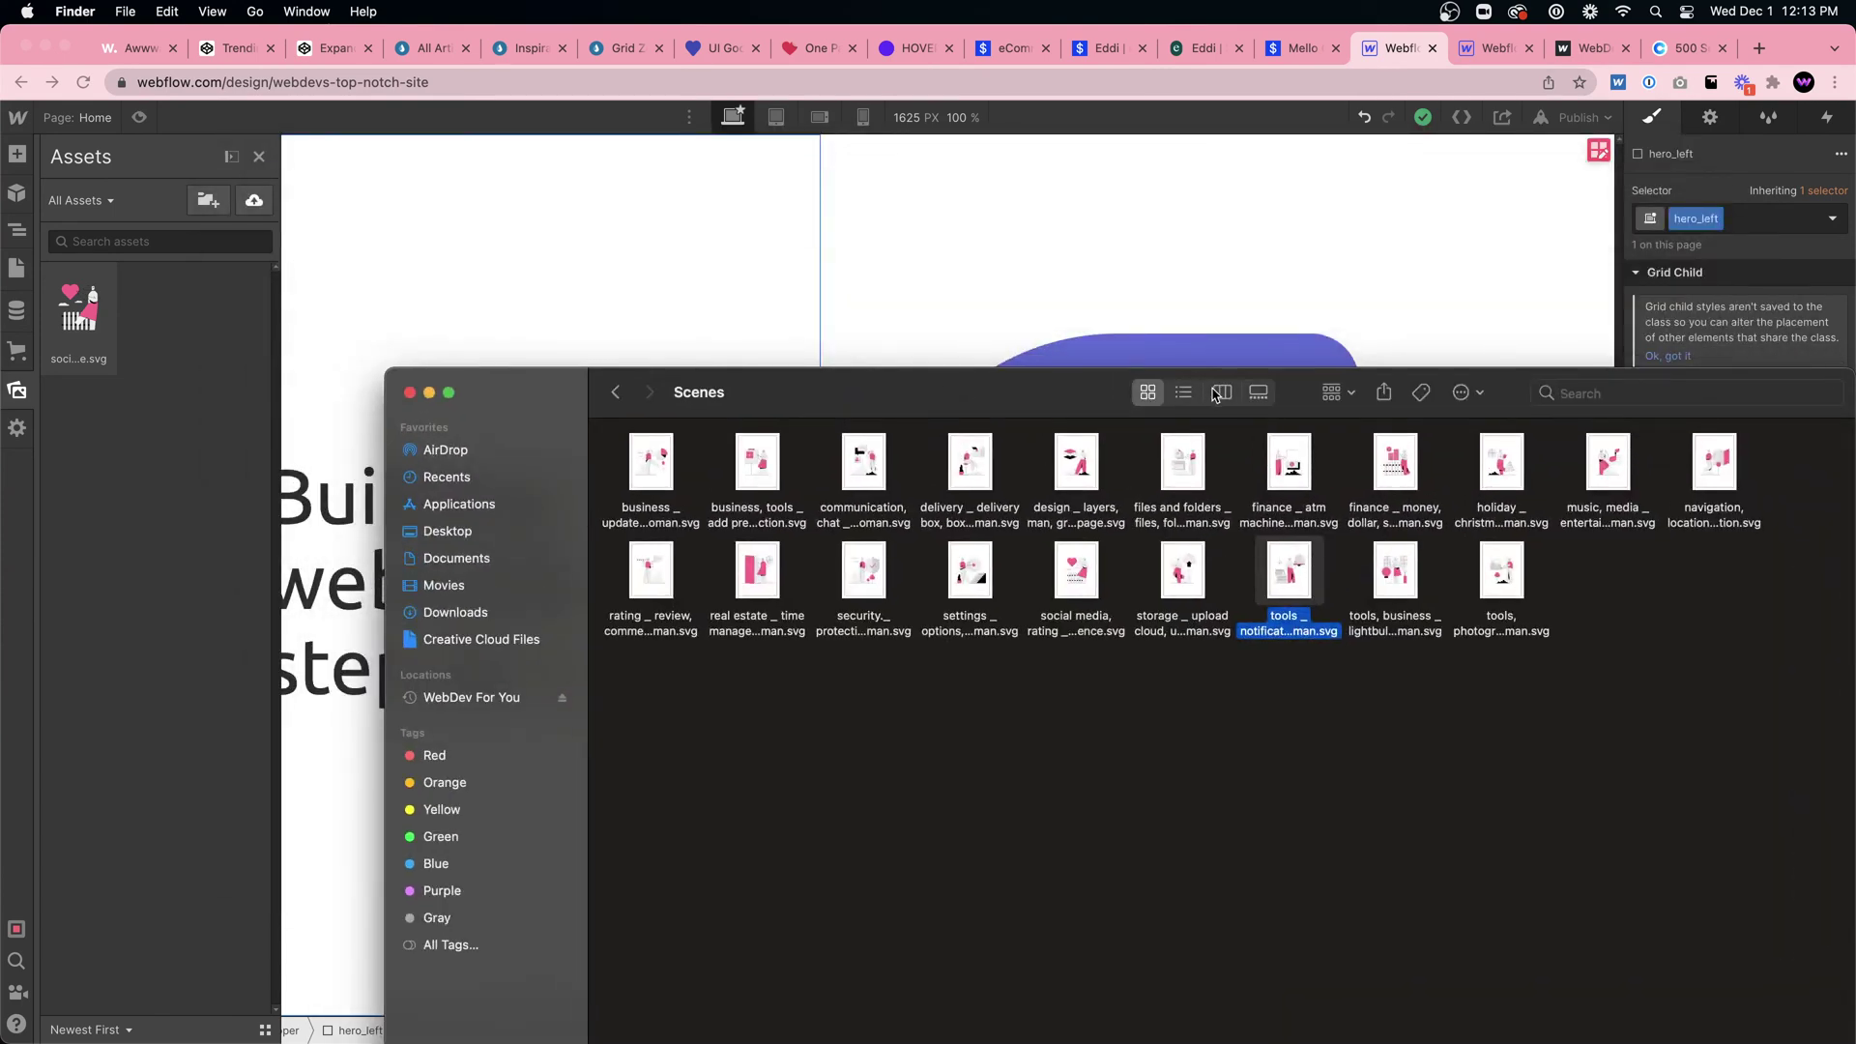
click(1259, 394)
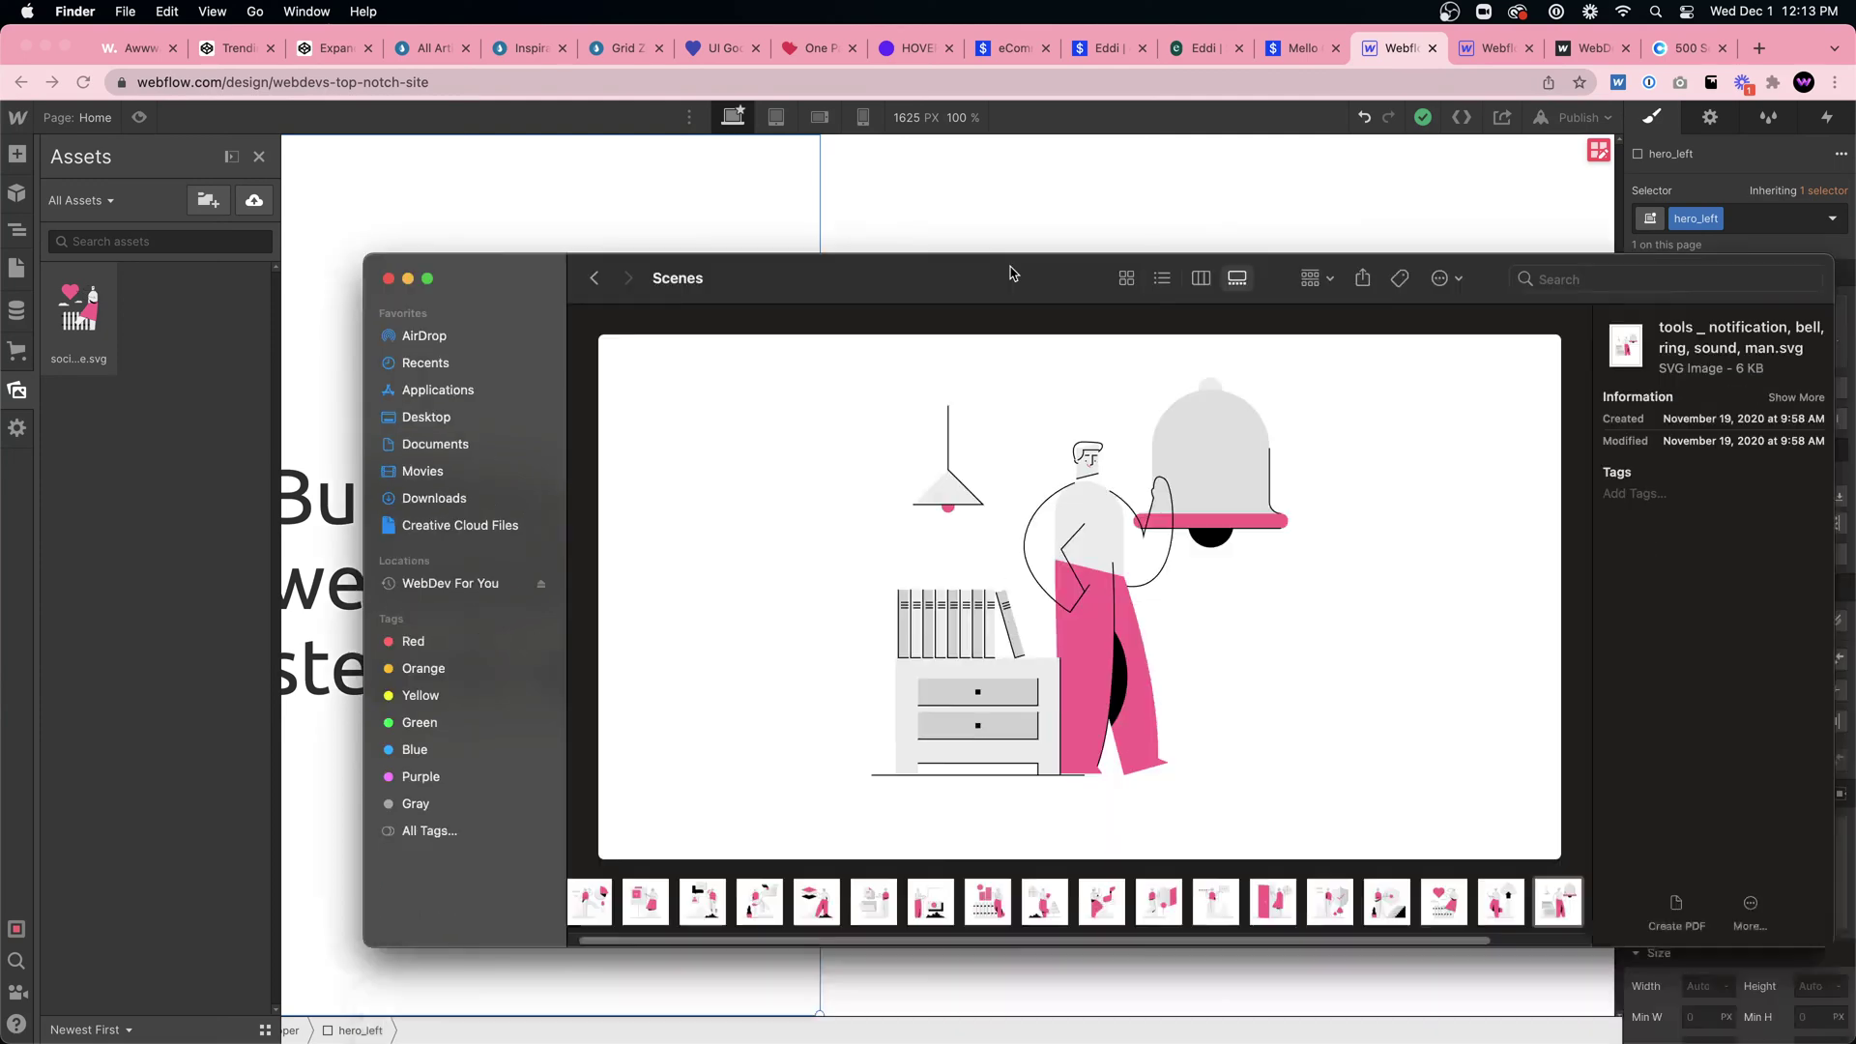
Step: Look through the SVG illustrations in the Scenes folder and select the real estate time management one
click(595, 788)
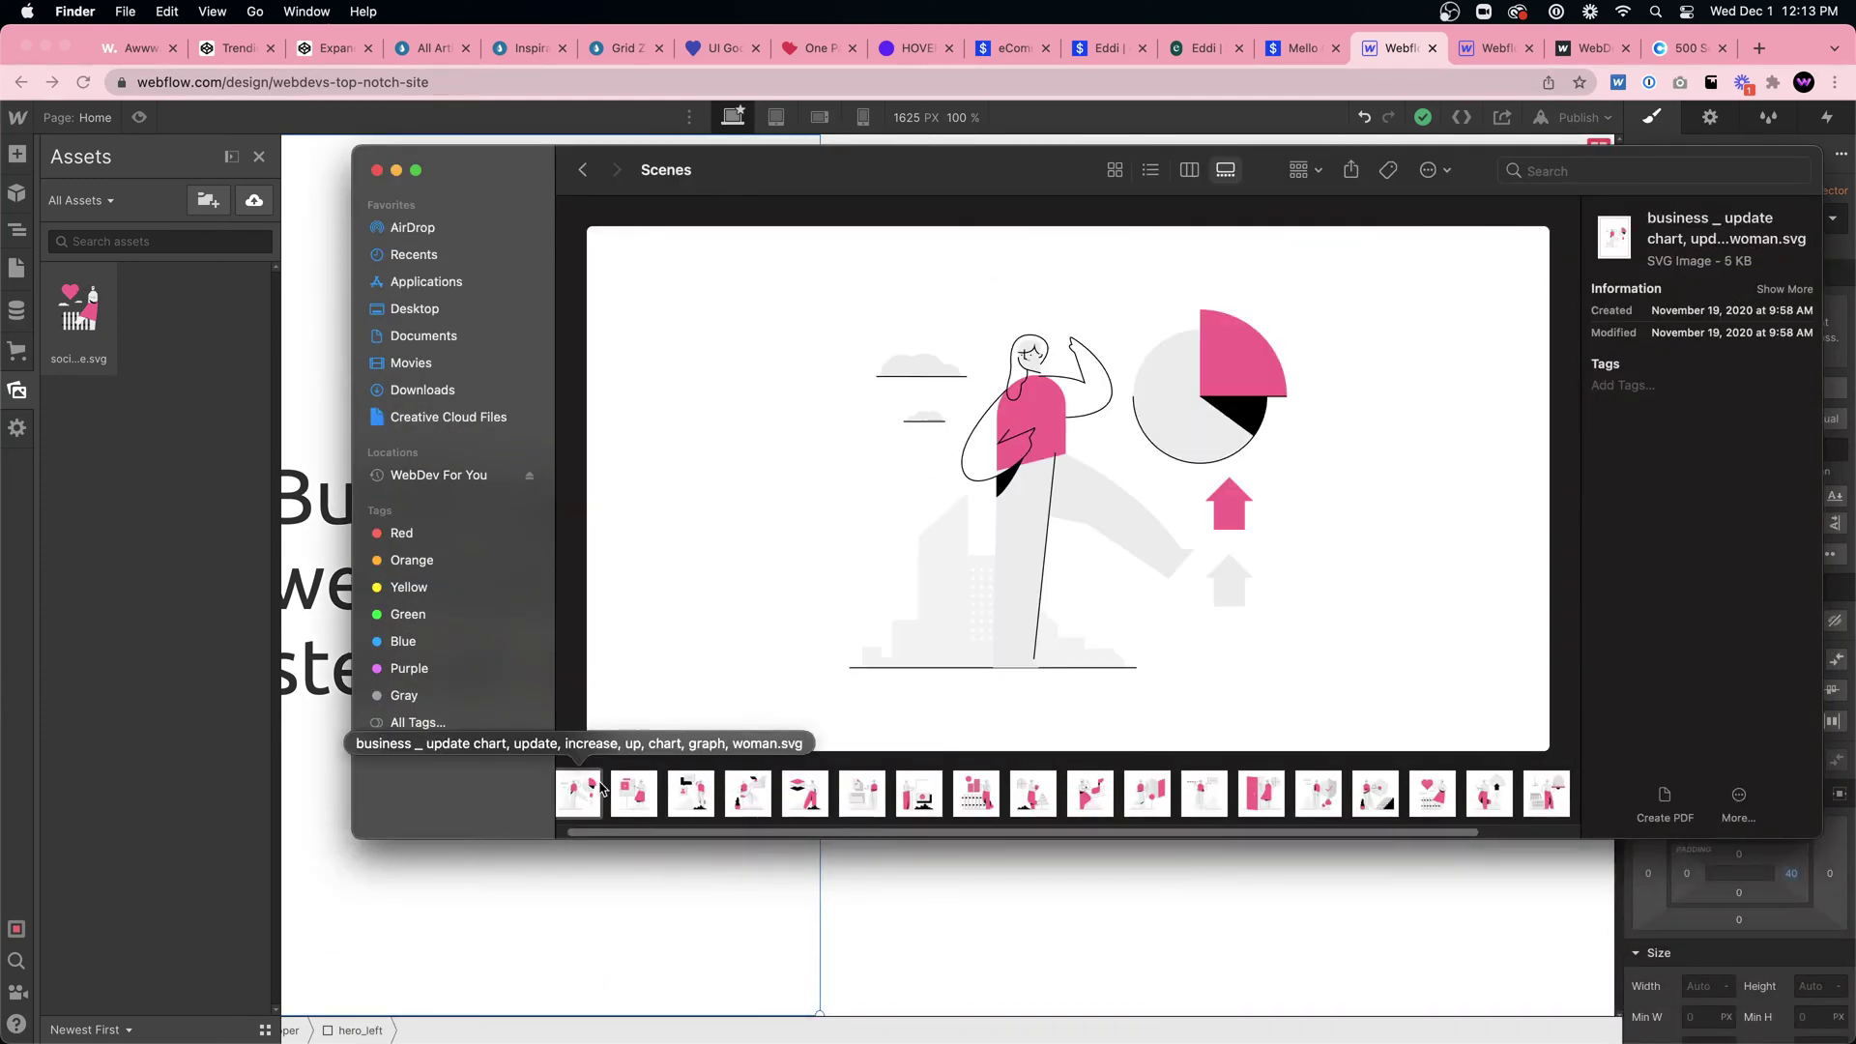
key(Right)
key(Right)
key(Right)
key(Right)
key(Right)
key(Right)
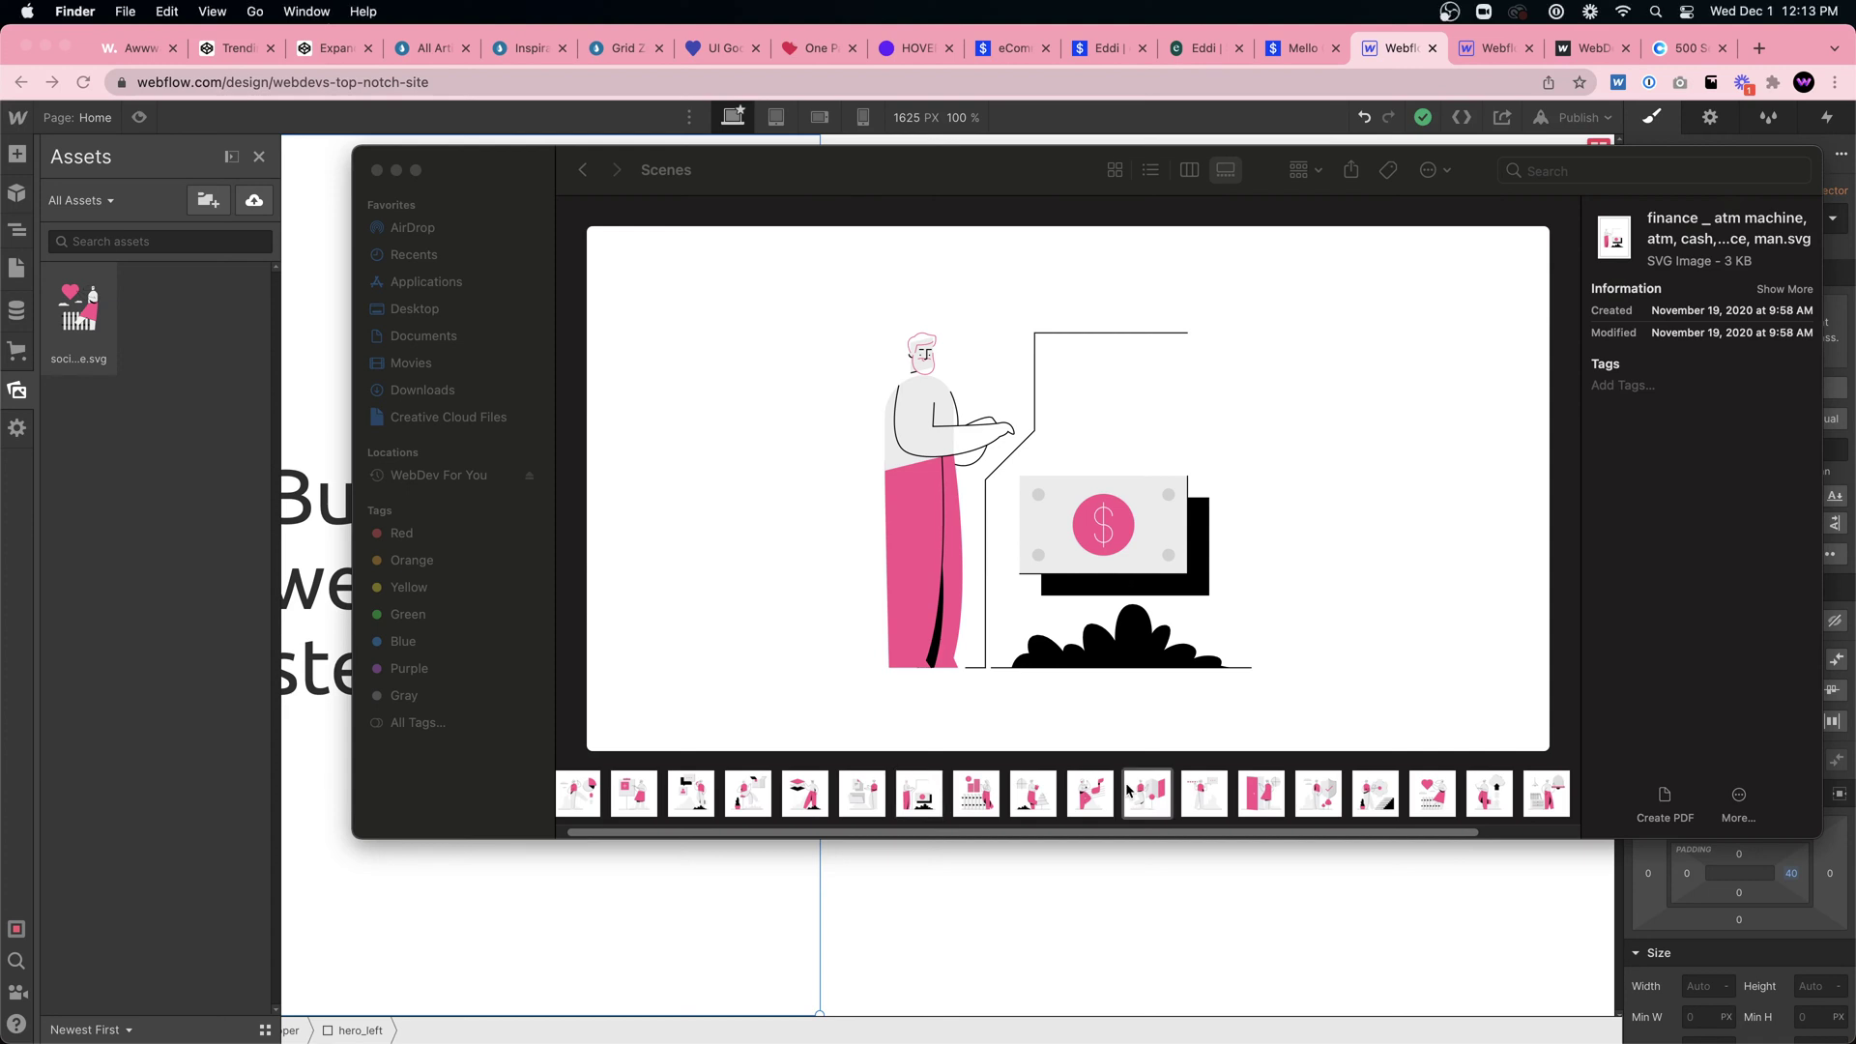
click(1269, 796)
key(Left)
click(1276, 798)
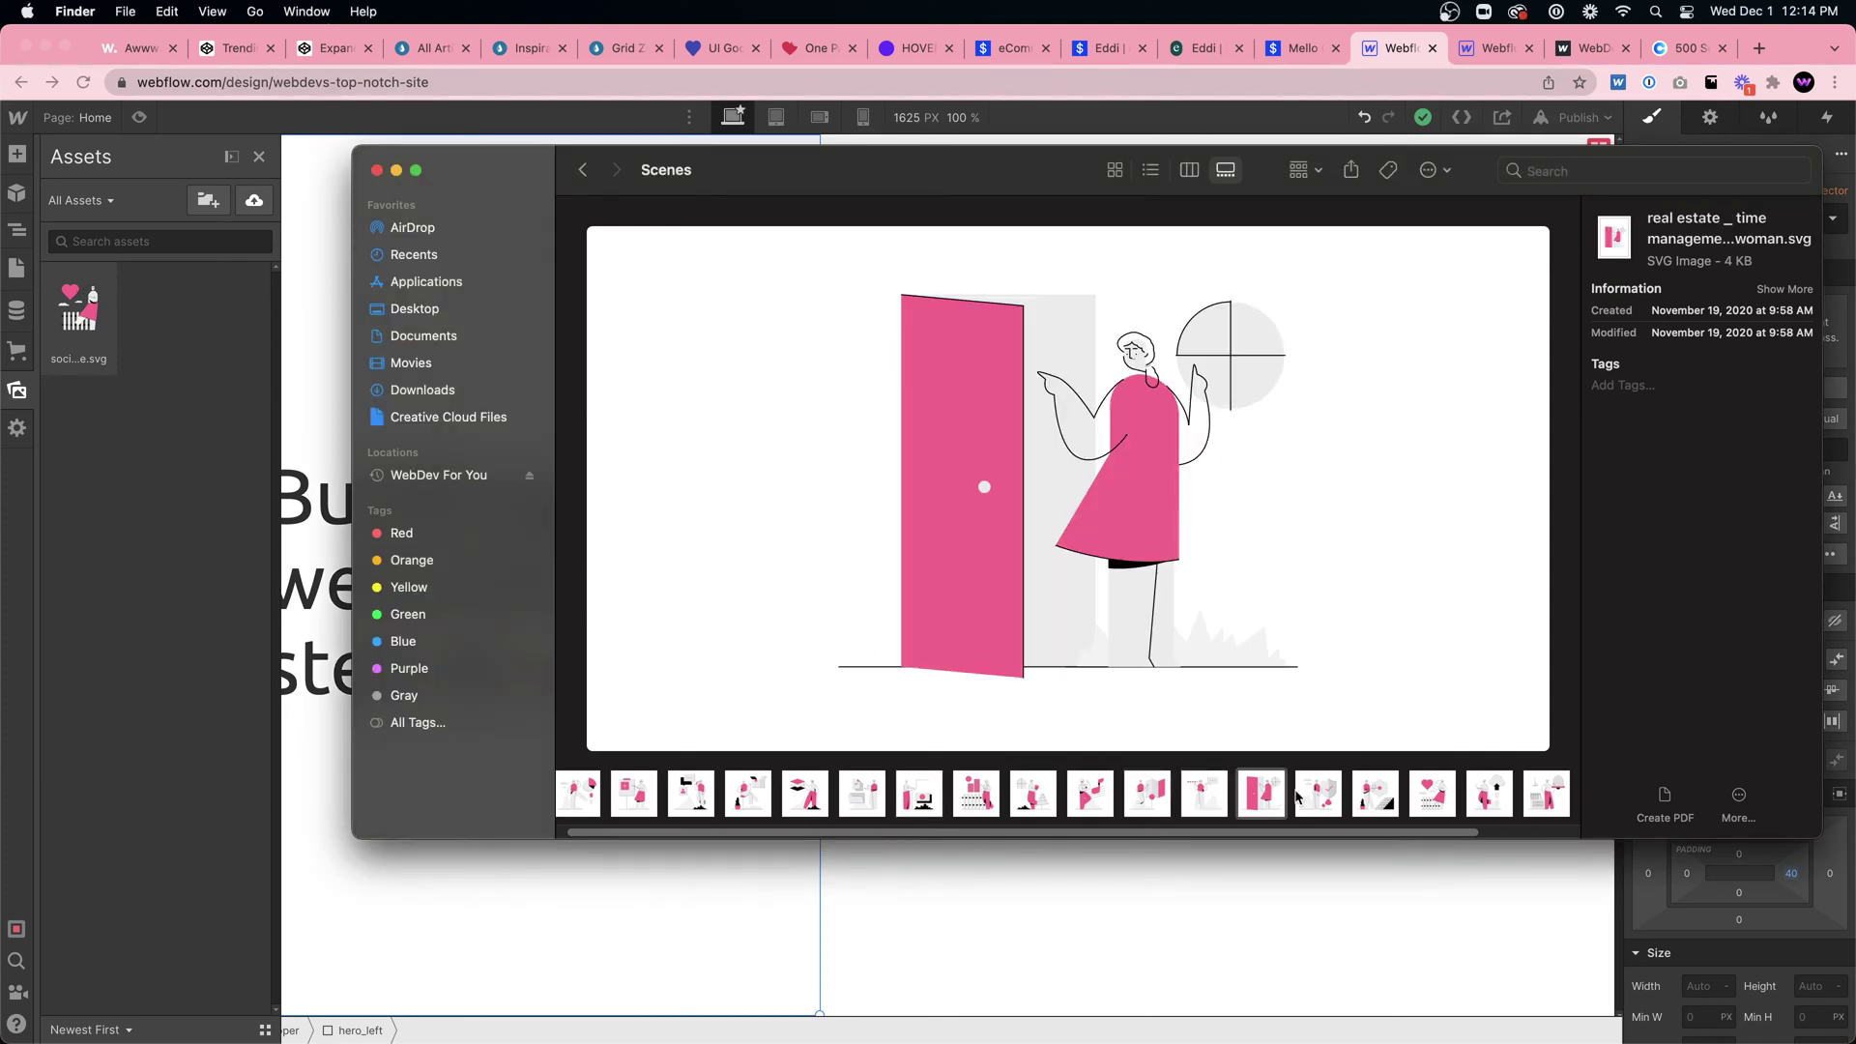
click(1332, 798)
click(1268, 799)
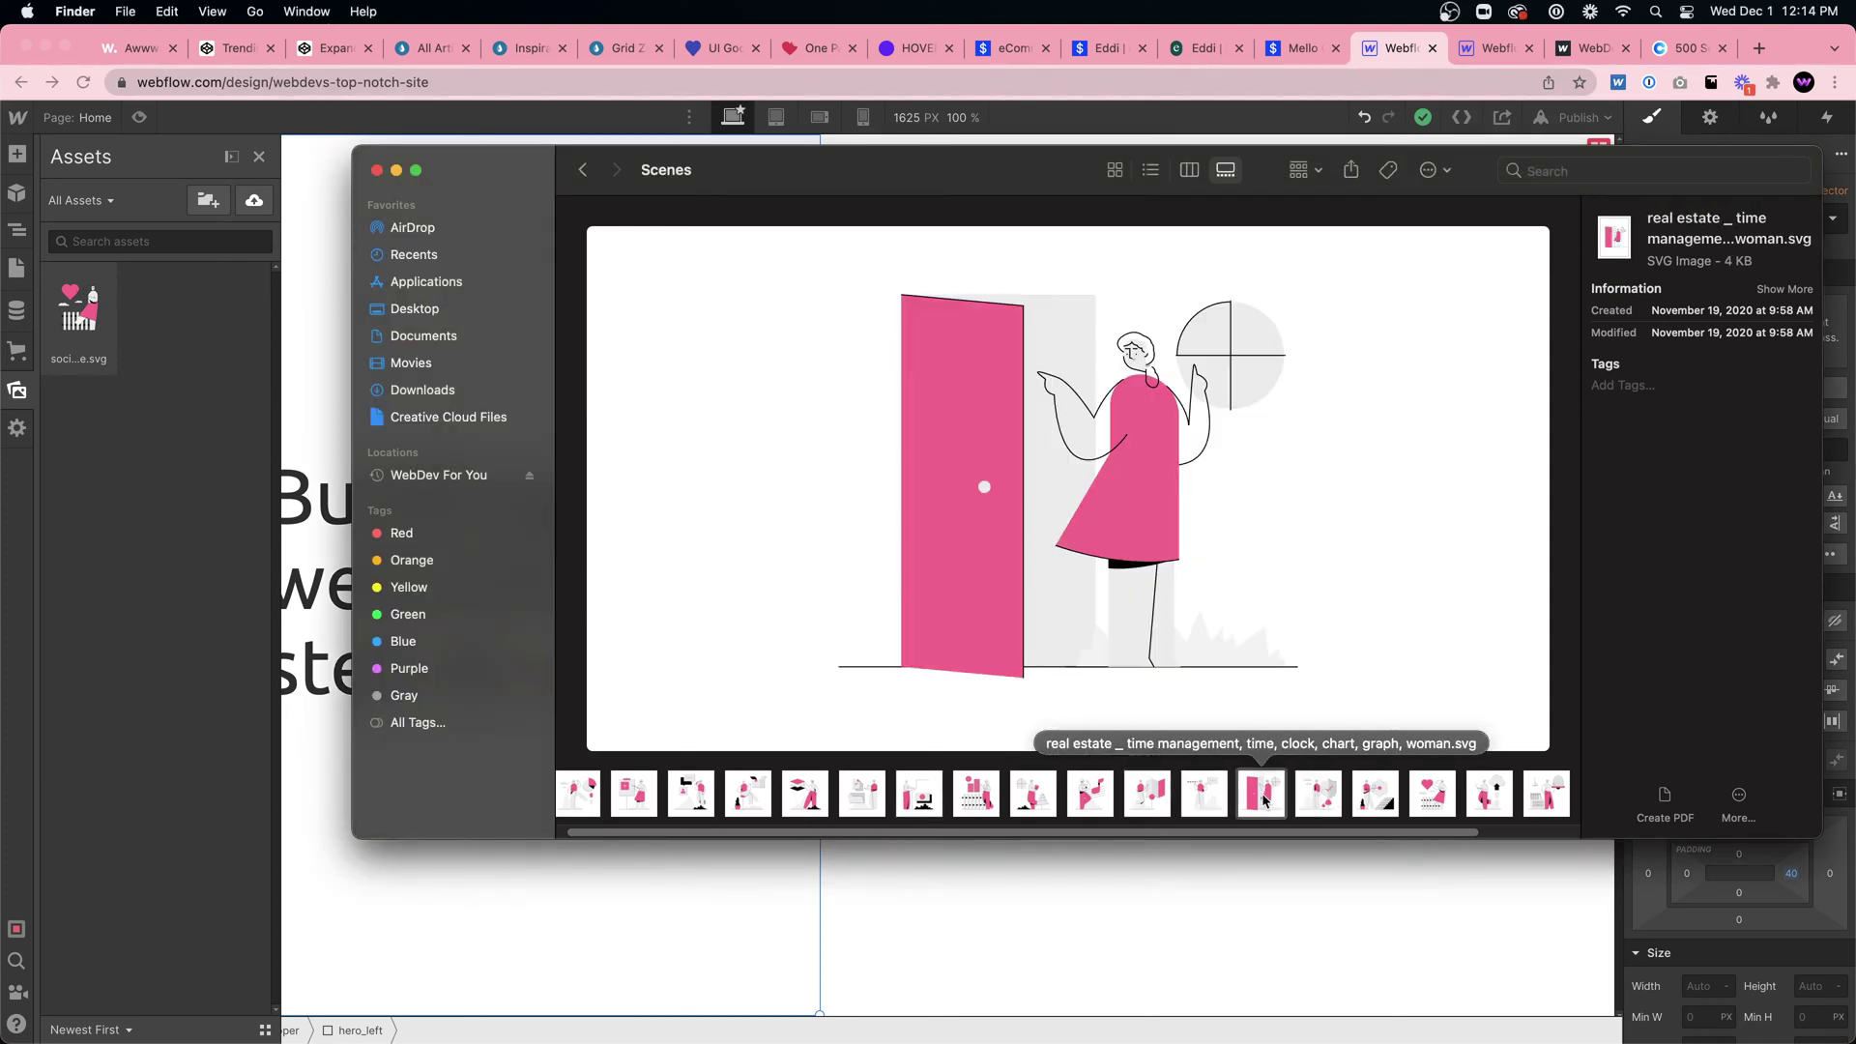
Step: Upload the settings SVG of the man with a gear from the Scenes folder and use it to replace the hero image
click(1384, 801)
drag(1385, 800, 145, 607)
click(982, 348)
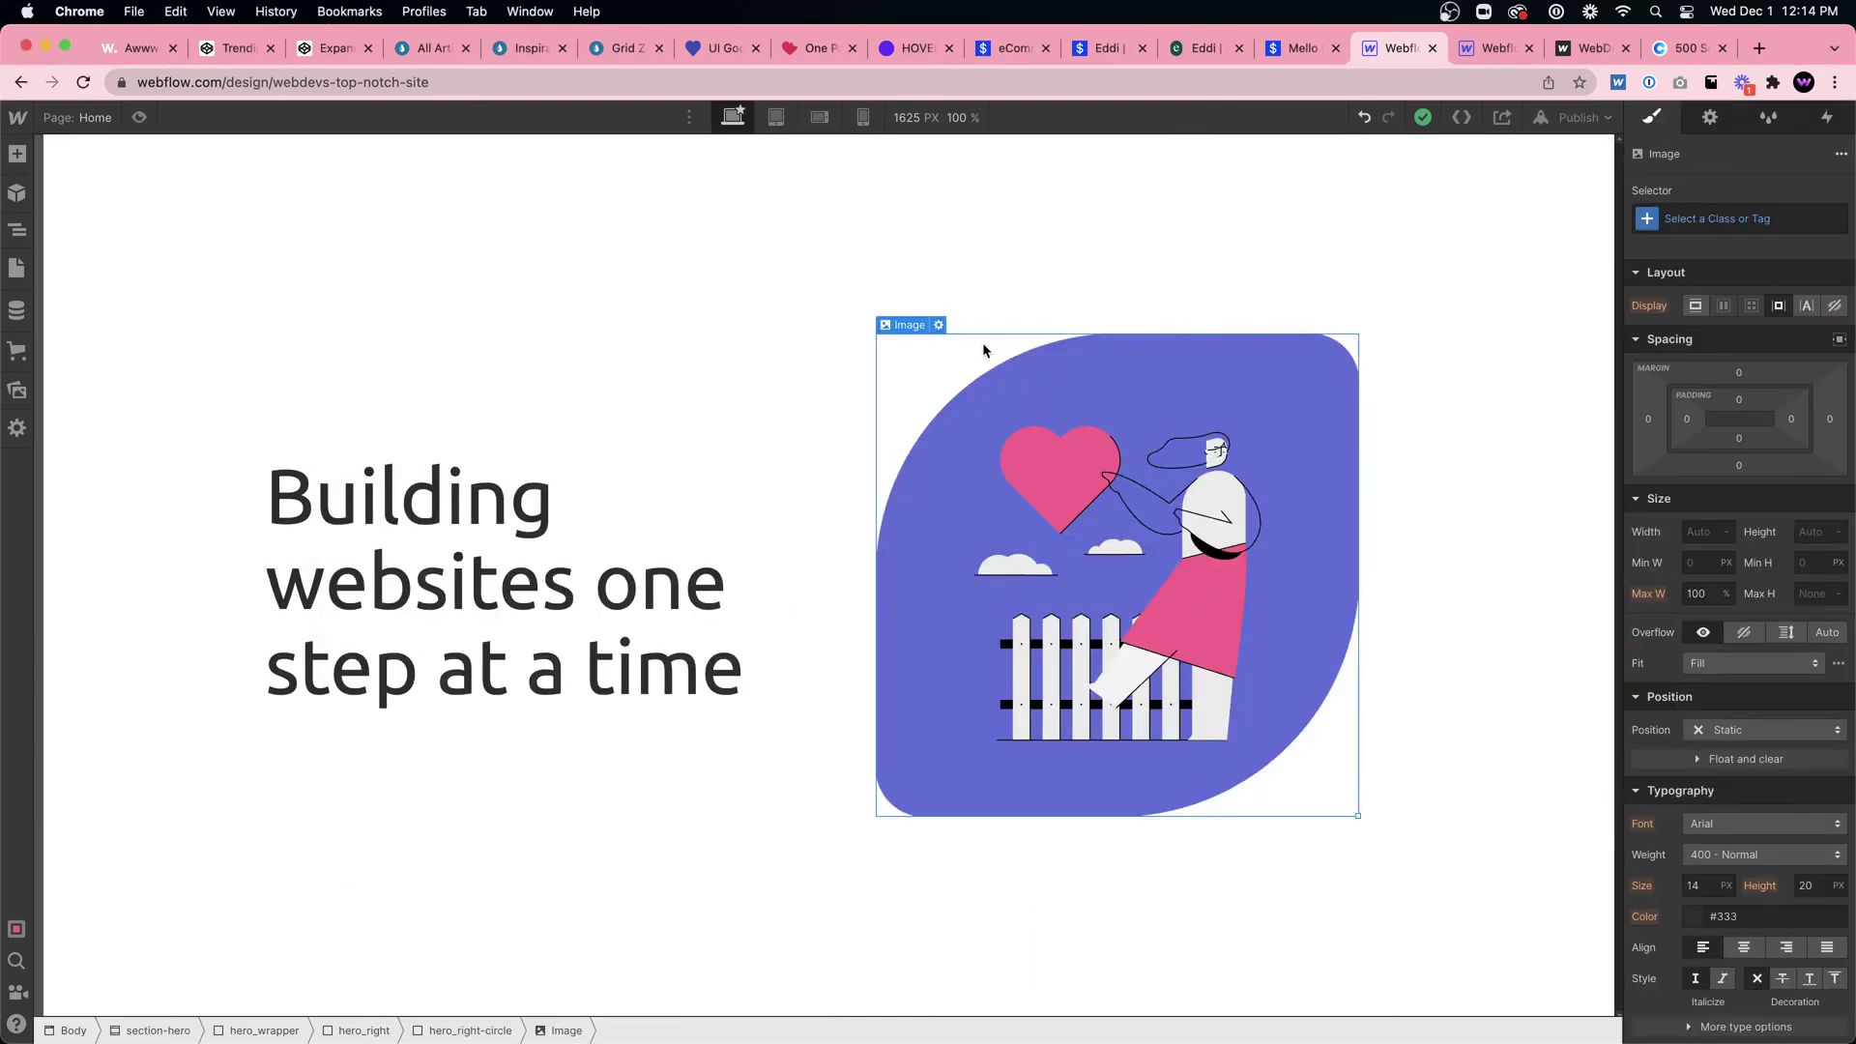
click(939, 325)
click(1015, 430)
click(75, 301)
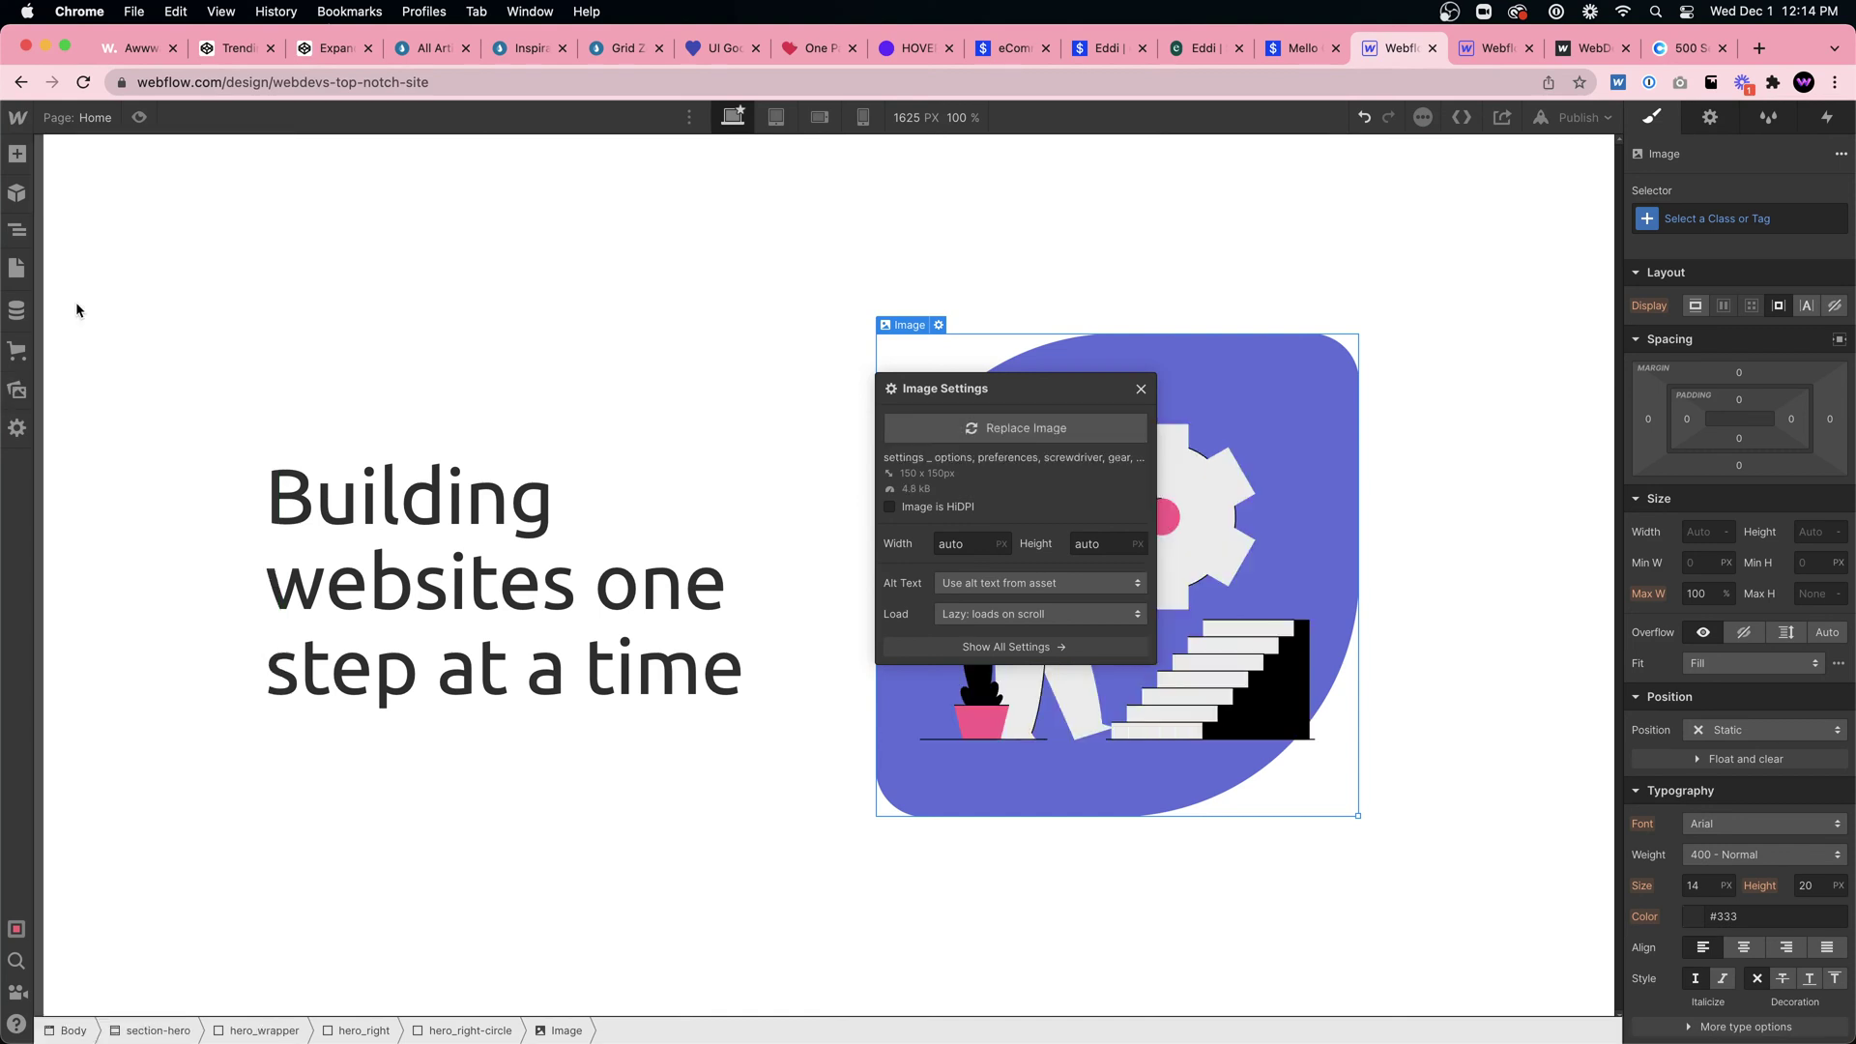
click(746, 599)
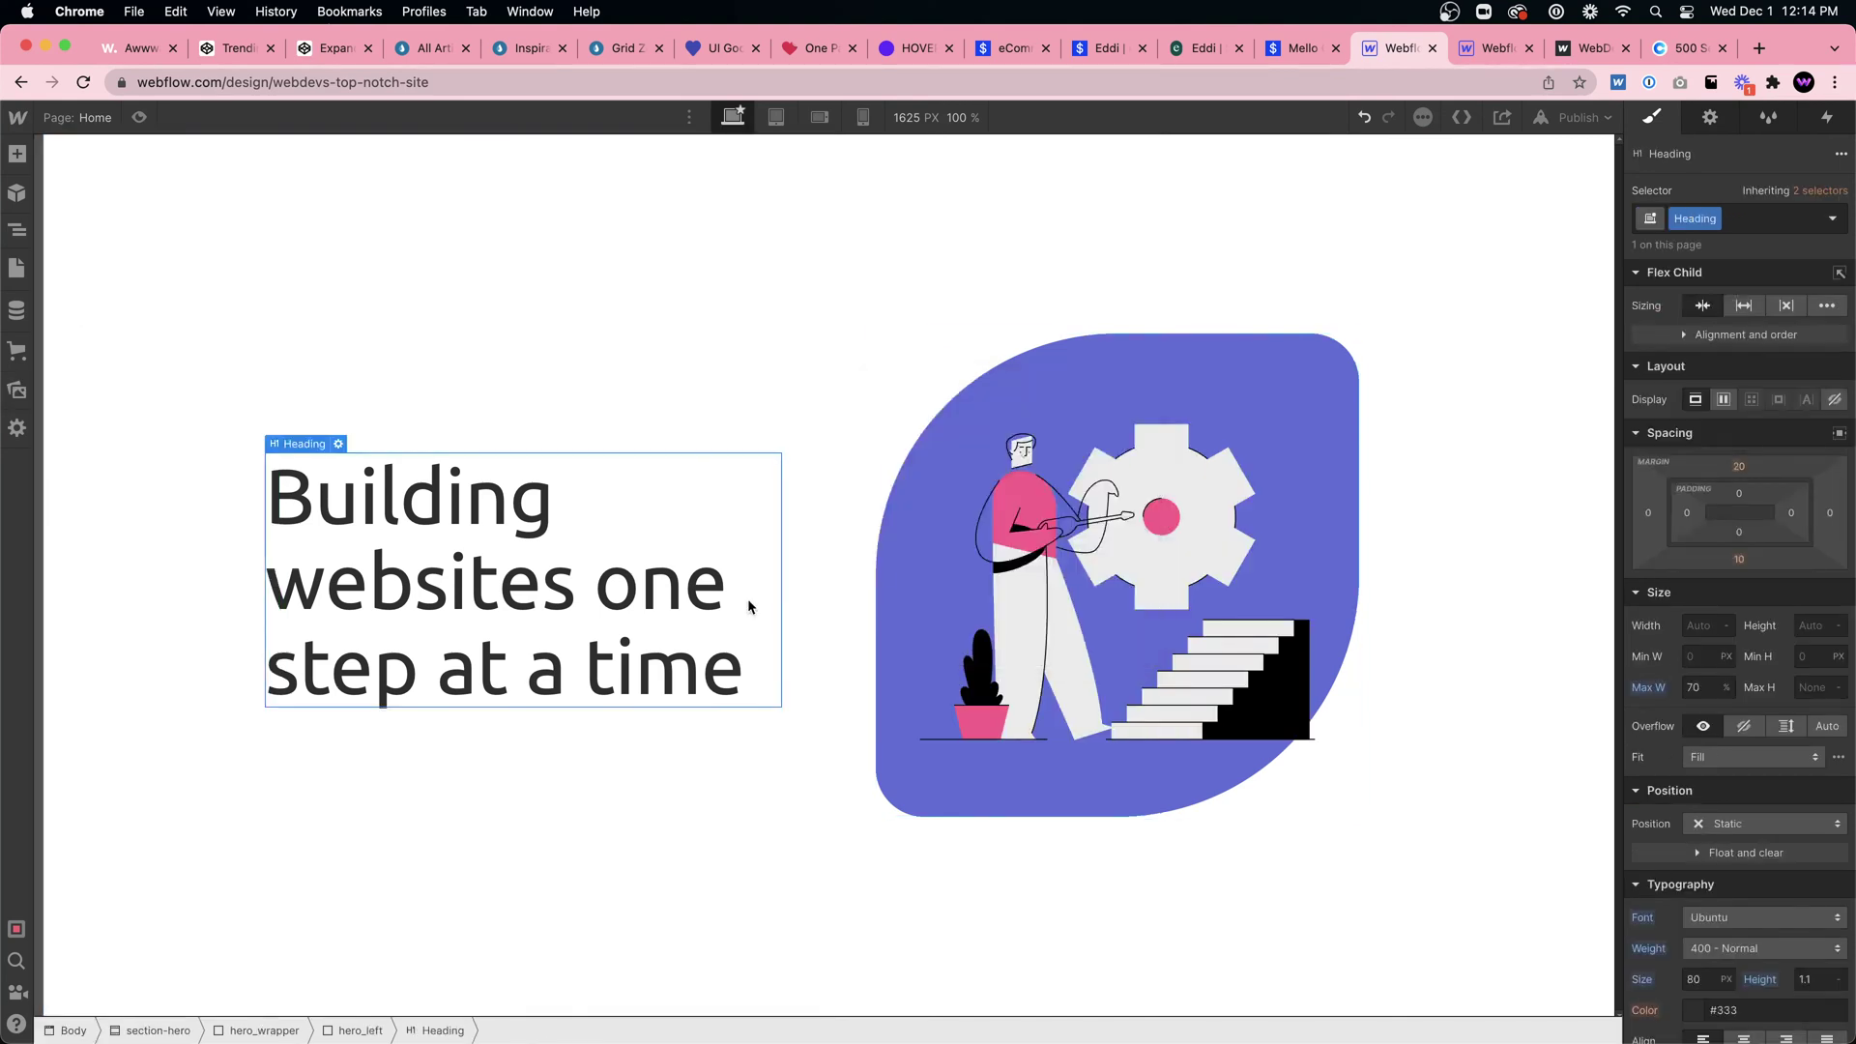
click(638, 290)
Step: Set the border radius of the hero_right-circle block to 50%
click(1091, 383)
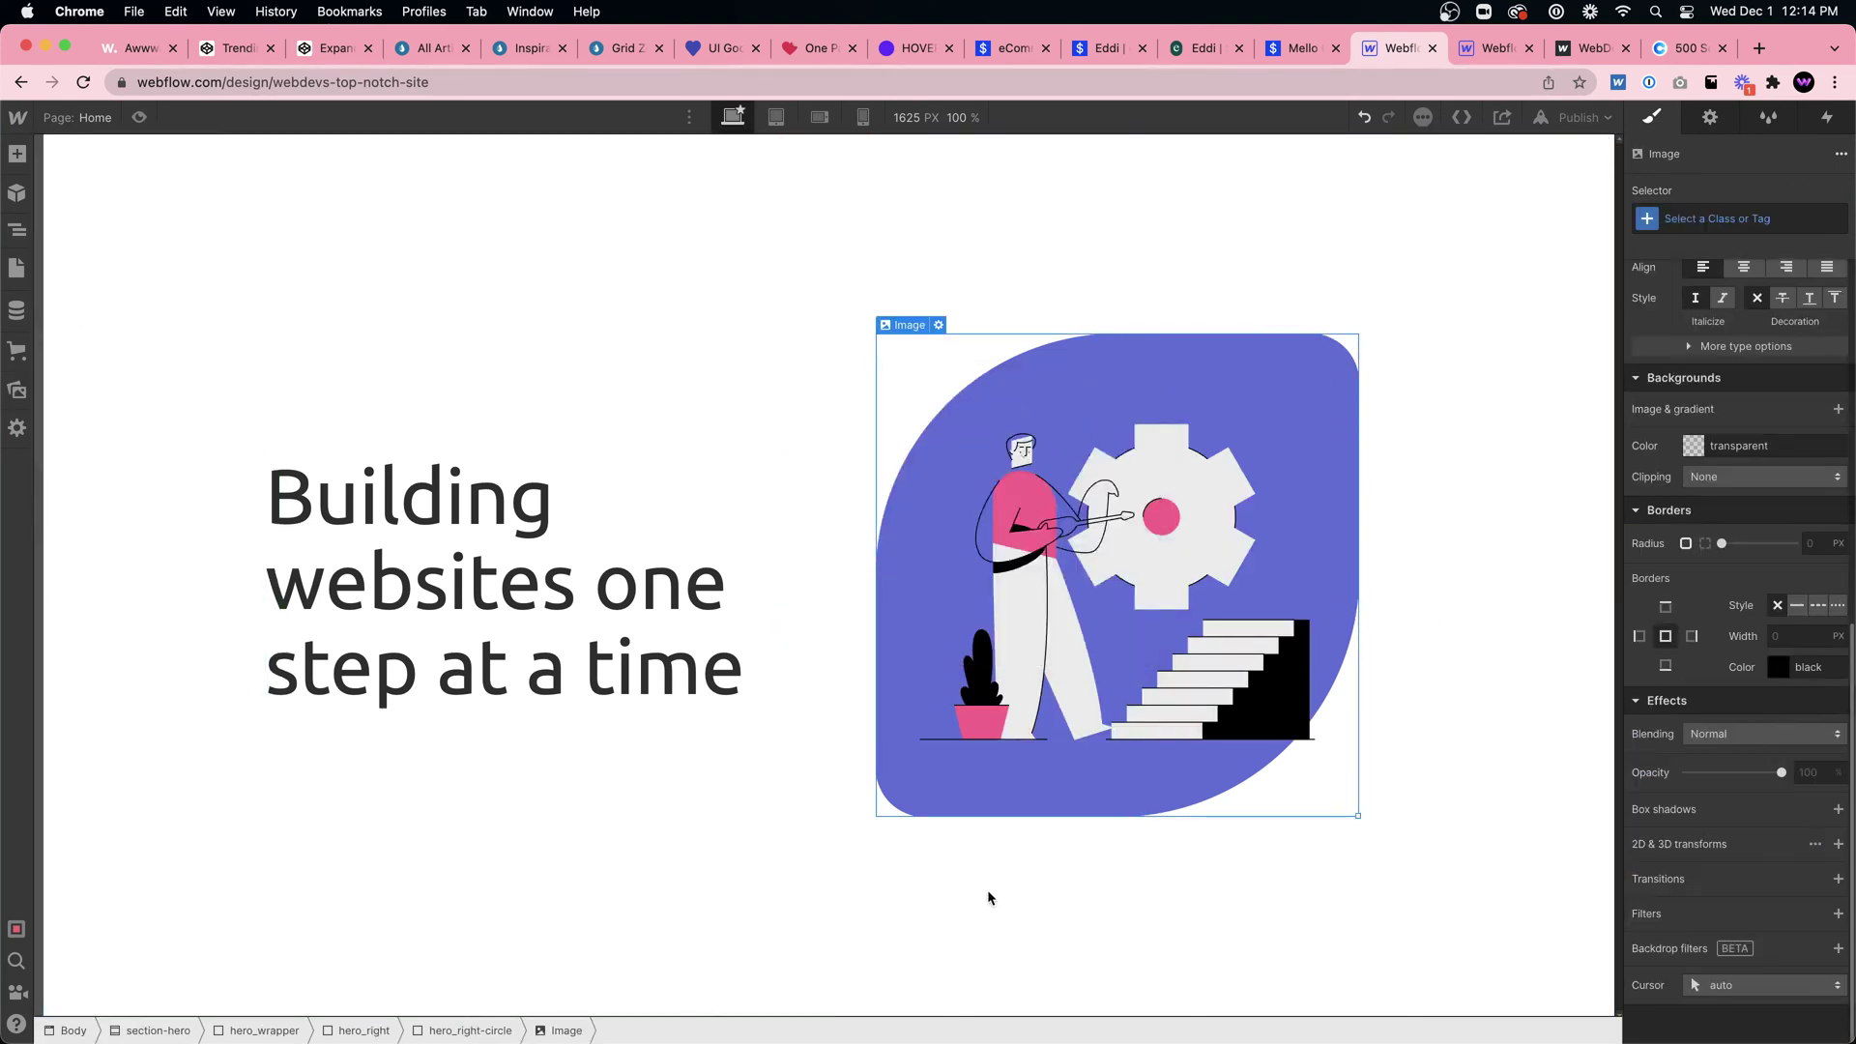
scroll(1727, 863, down, 2)
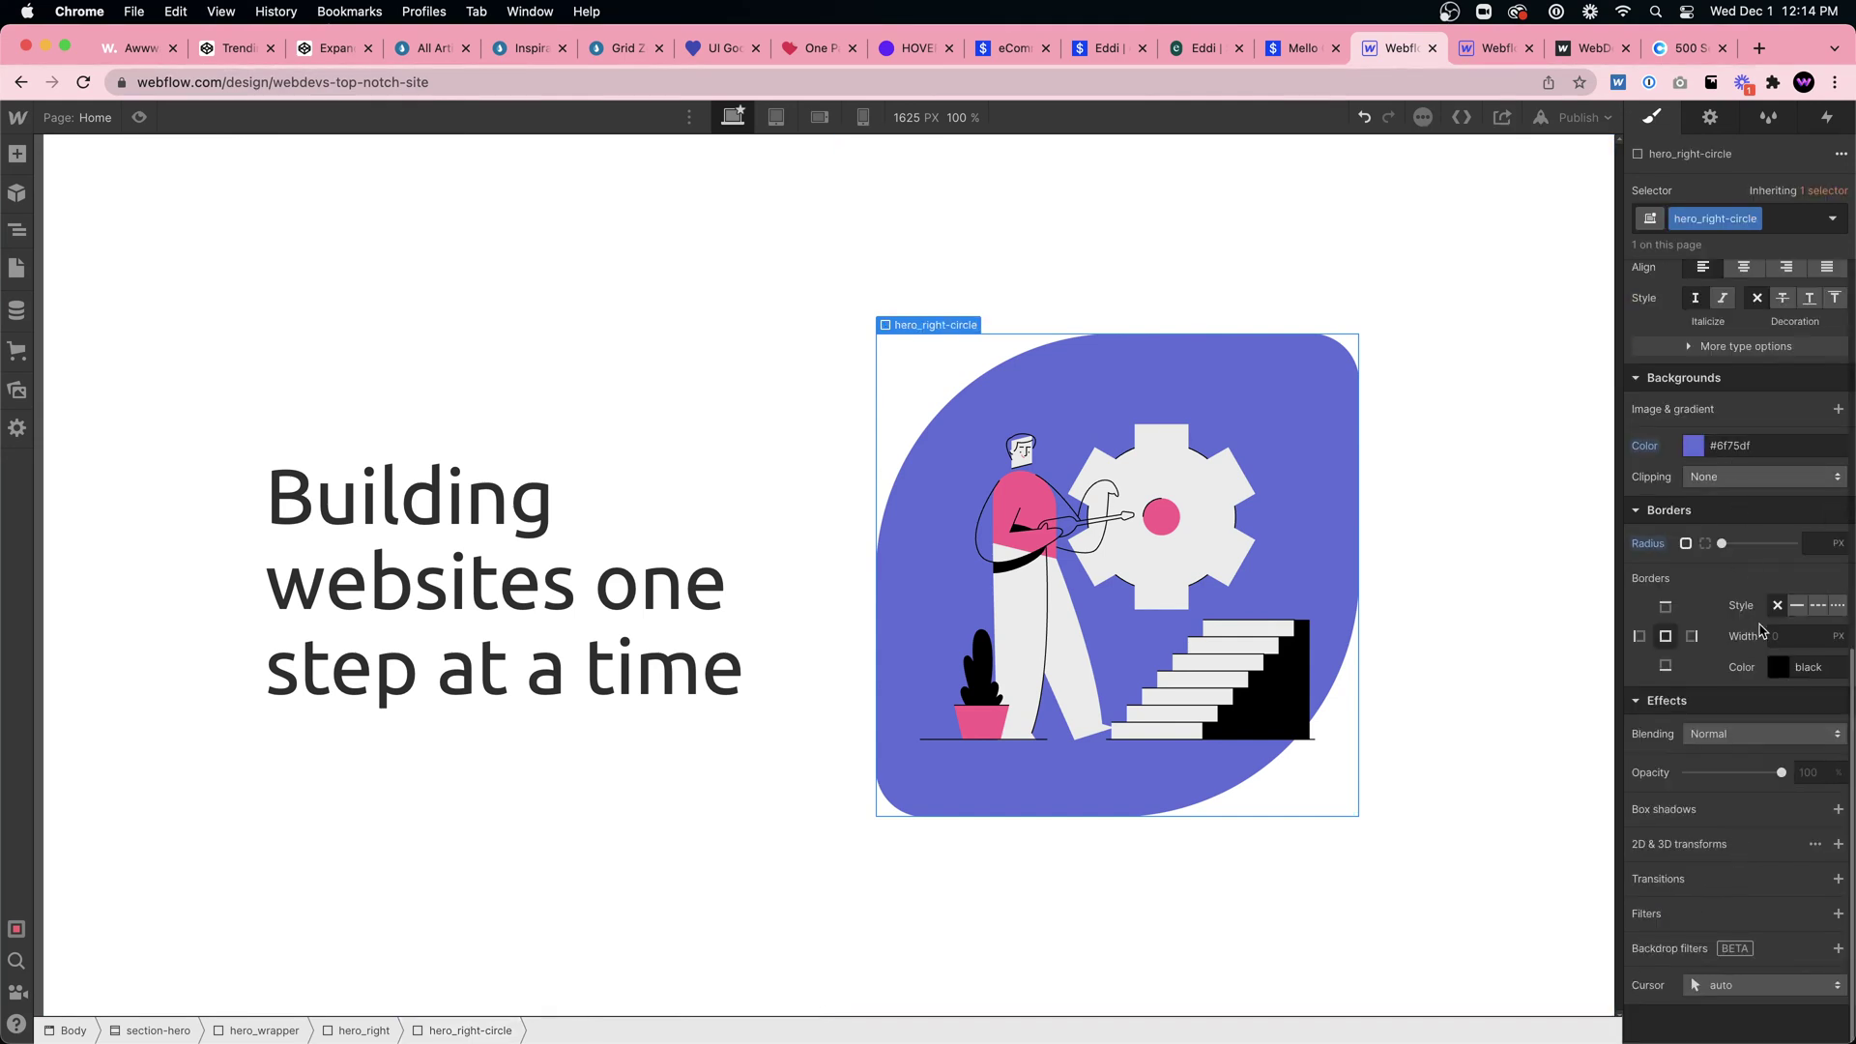
click(1810, 541)
text(50%)
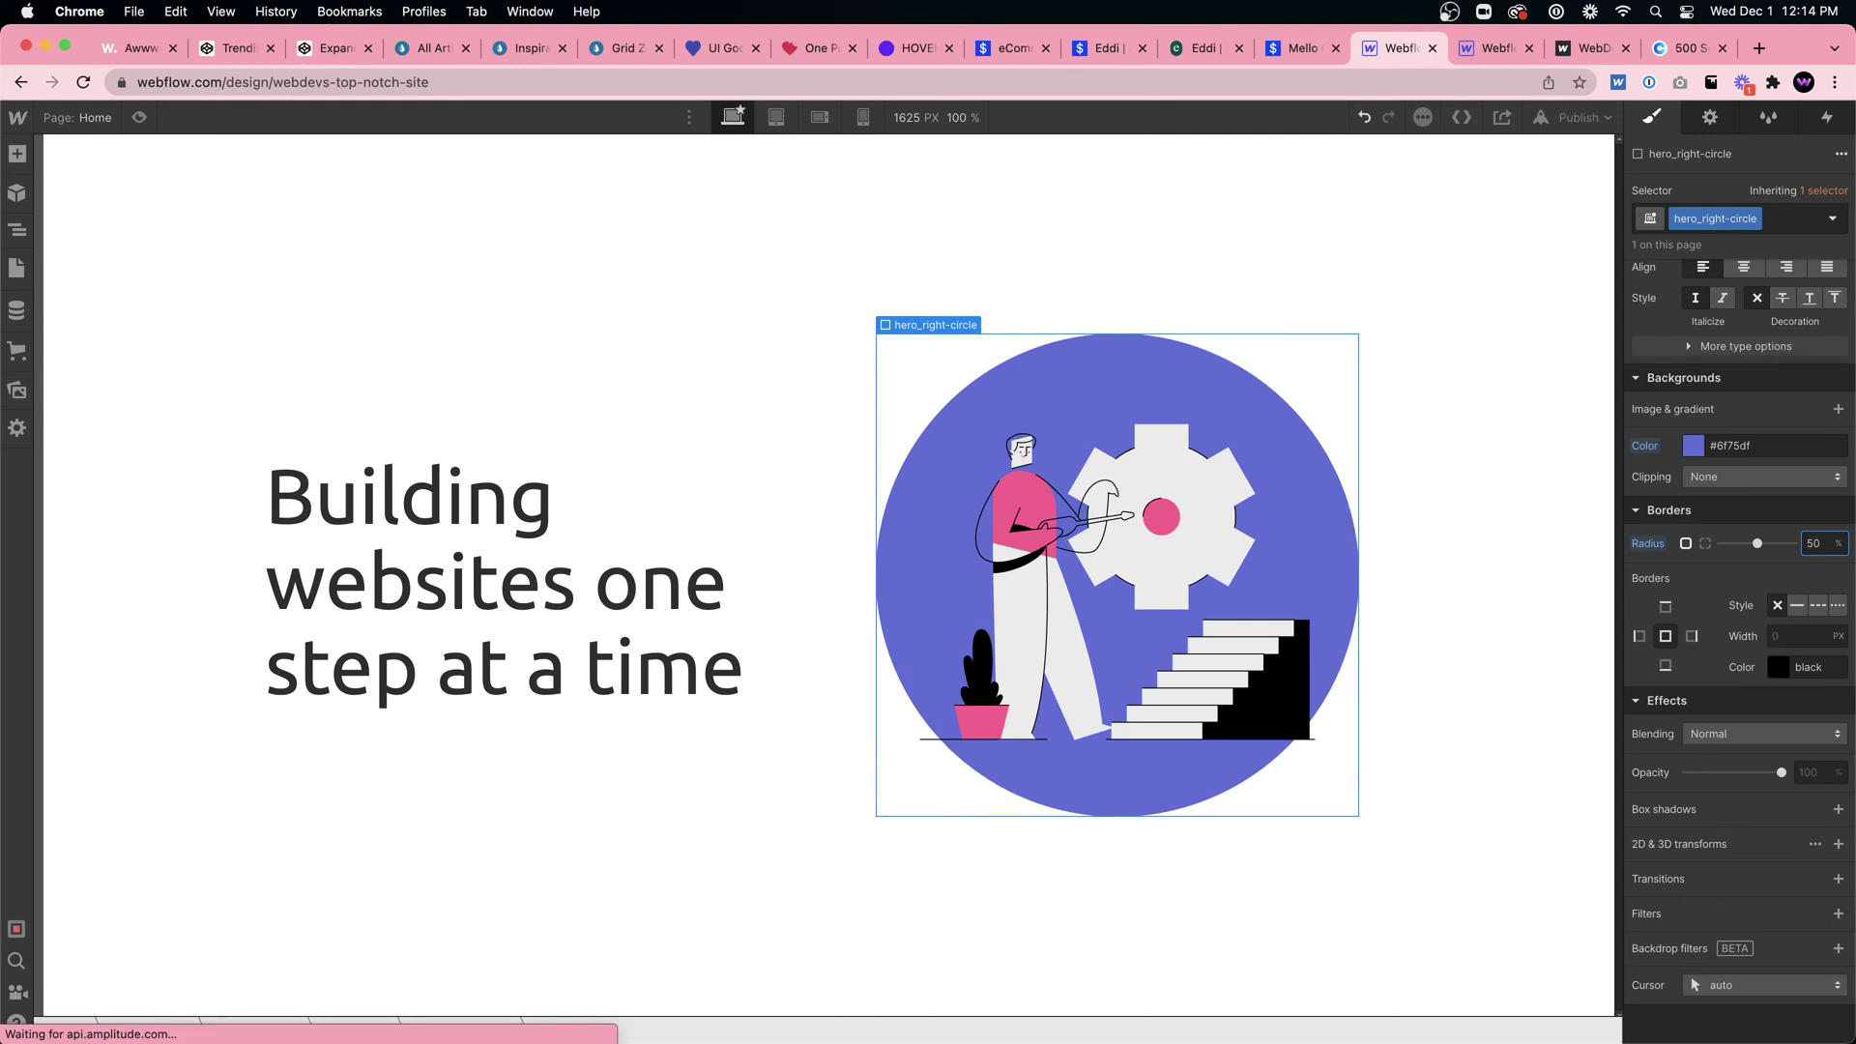
Step: Set the hero illustration's width and height to 600 px each
click(1141, 526)
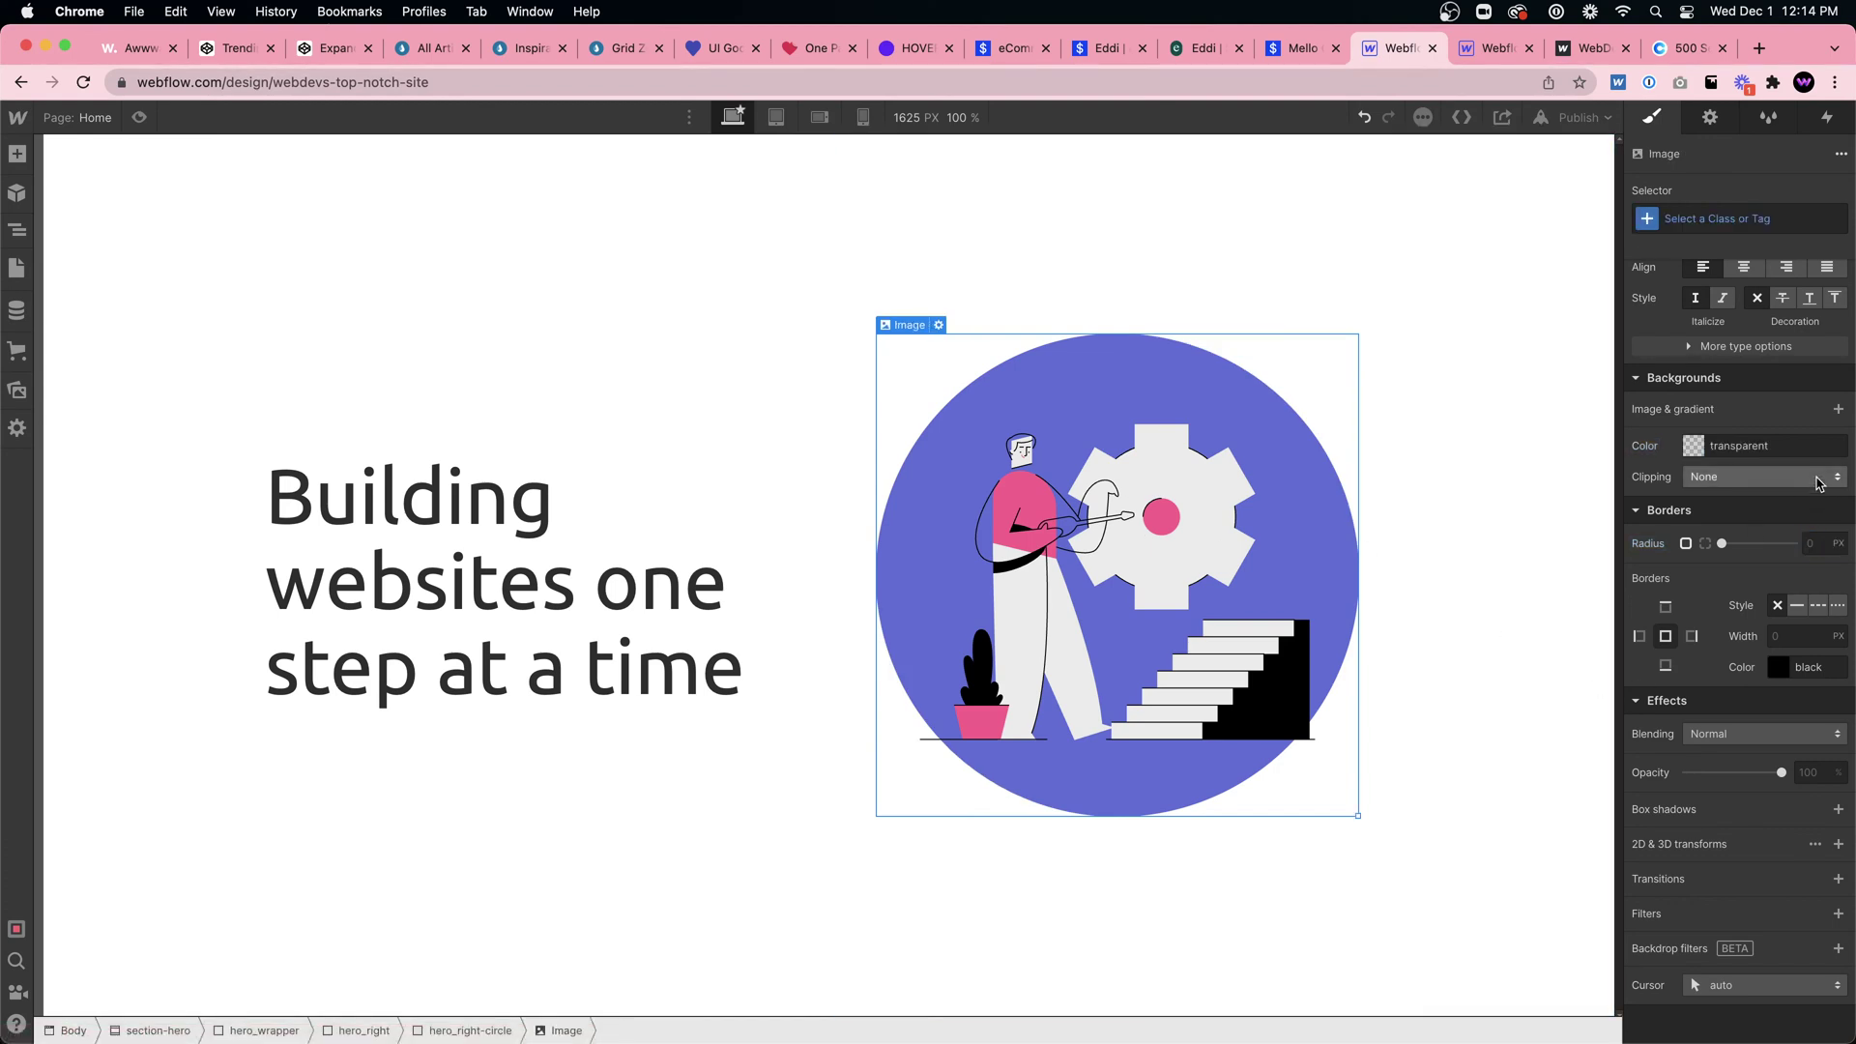
scroll(1779, 519, up, 7)
click(1706, 534)
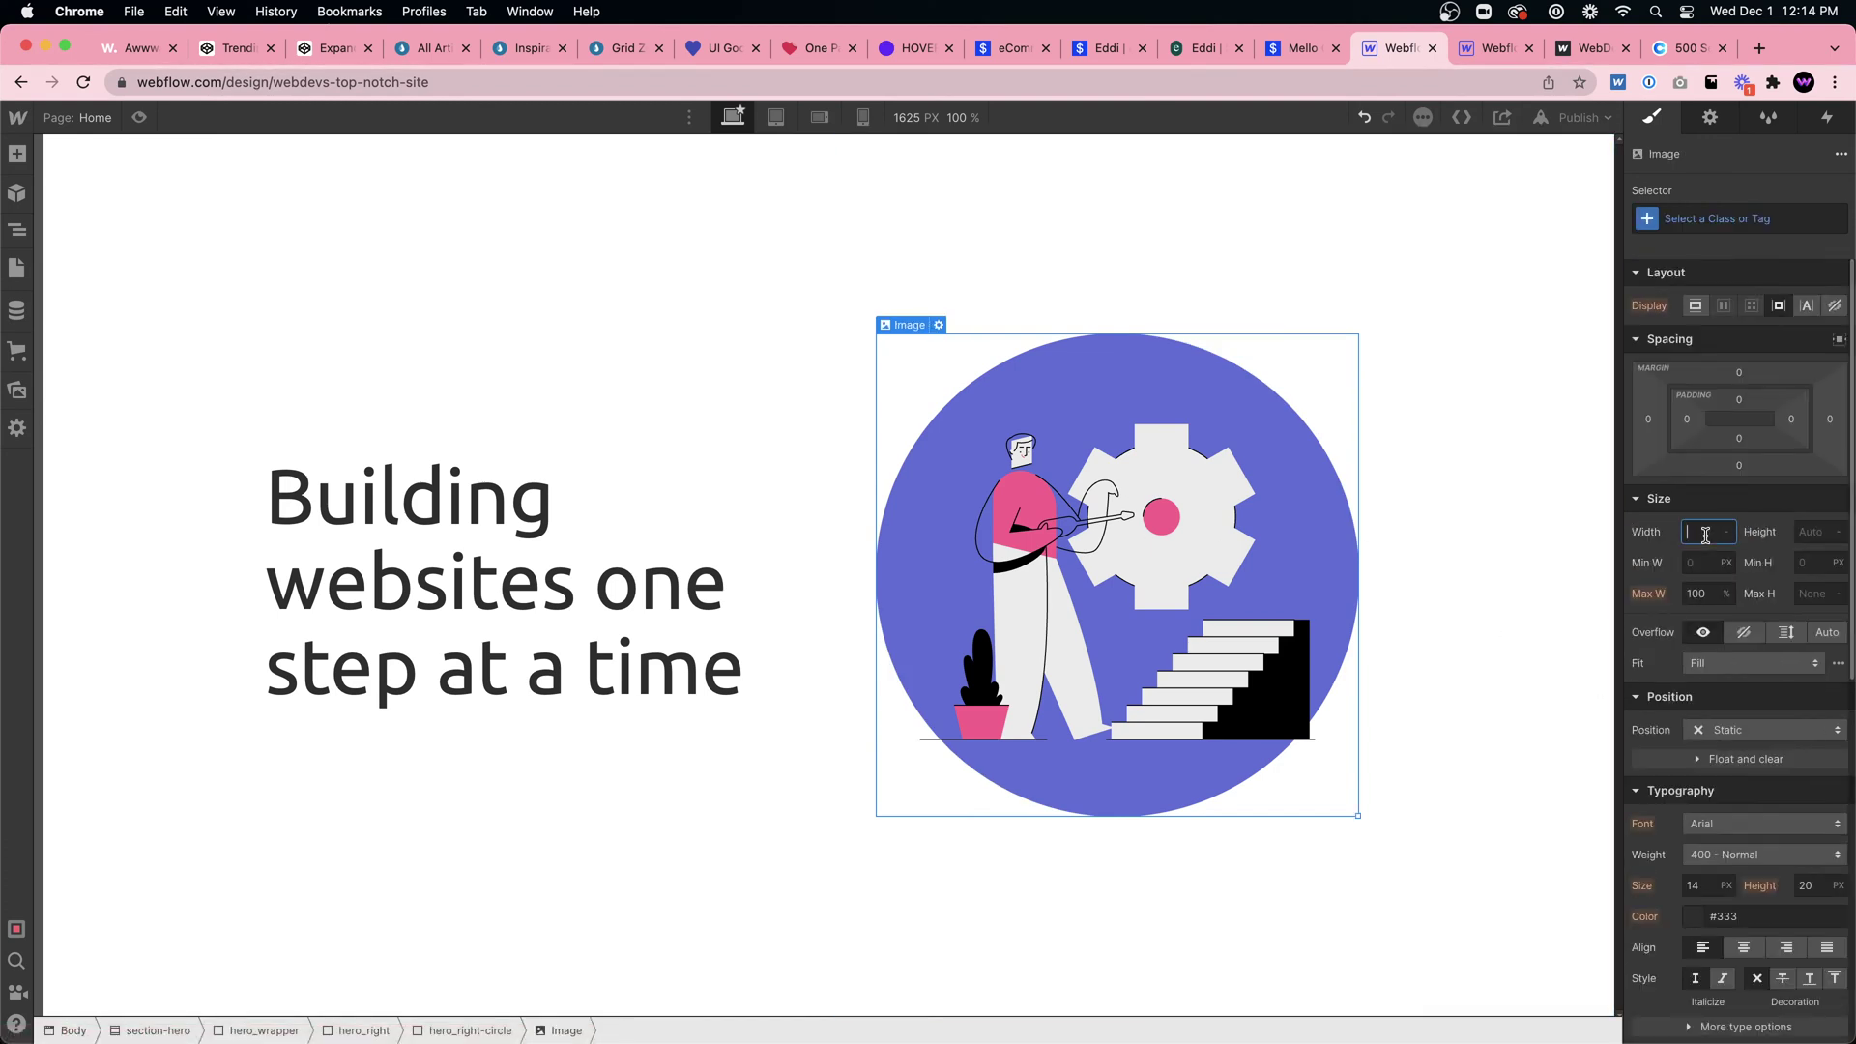
text(600)
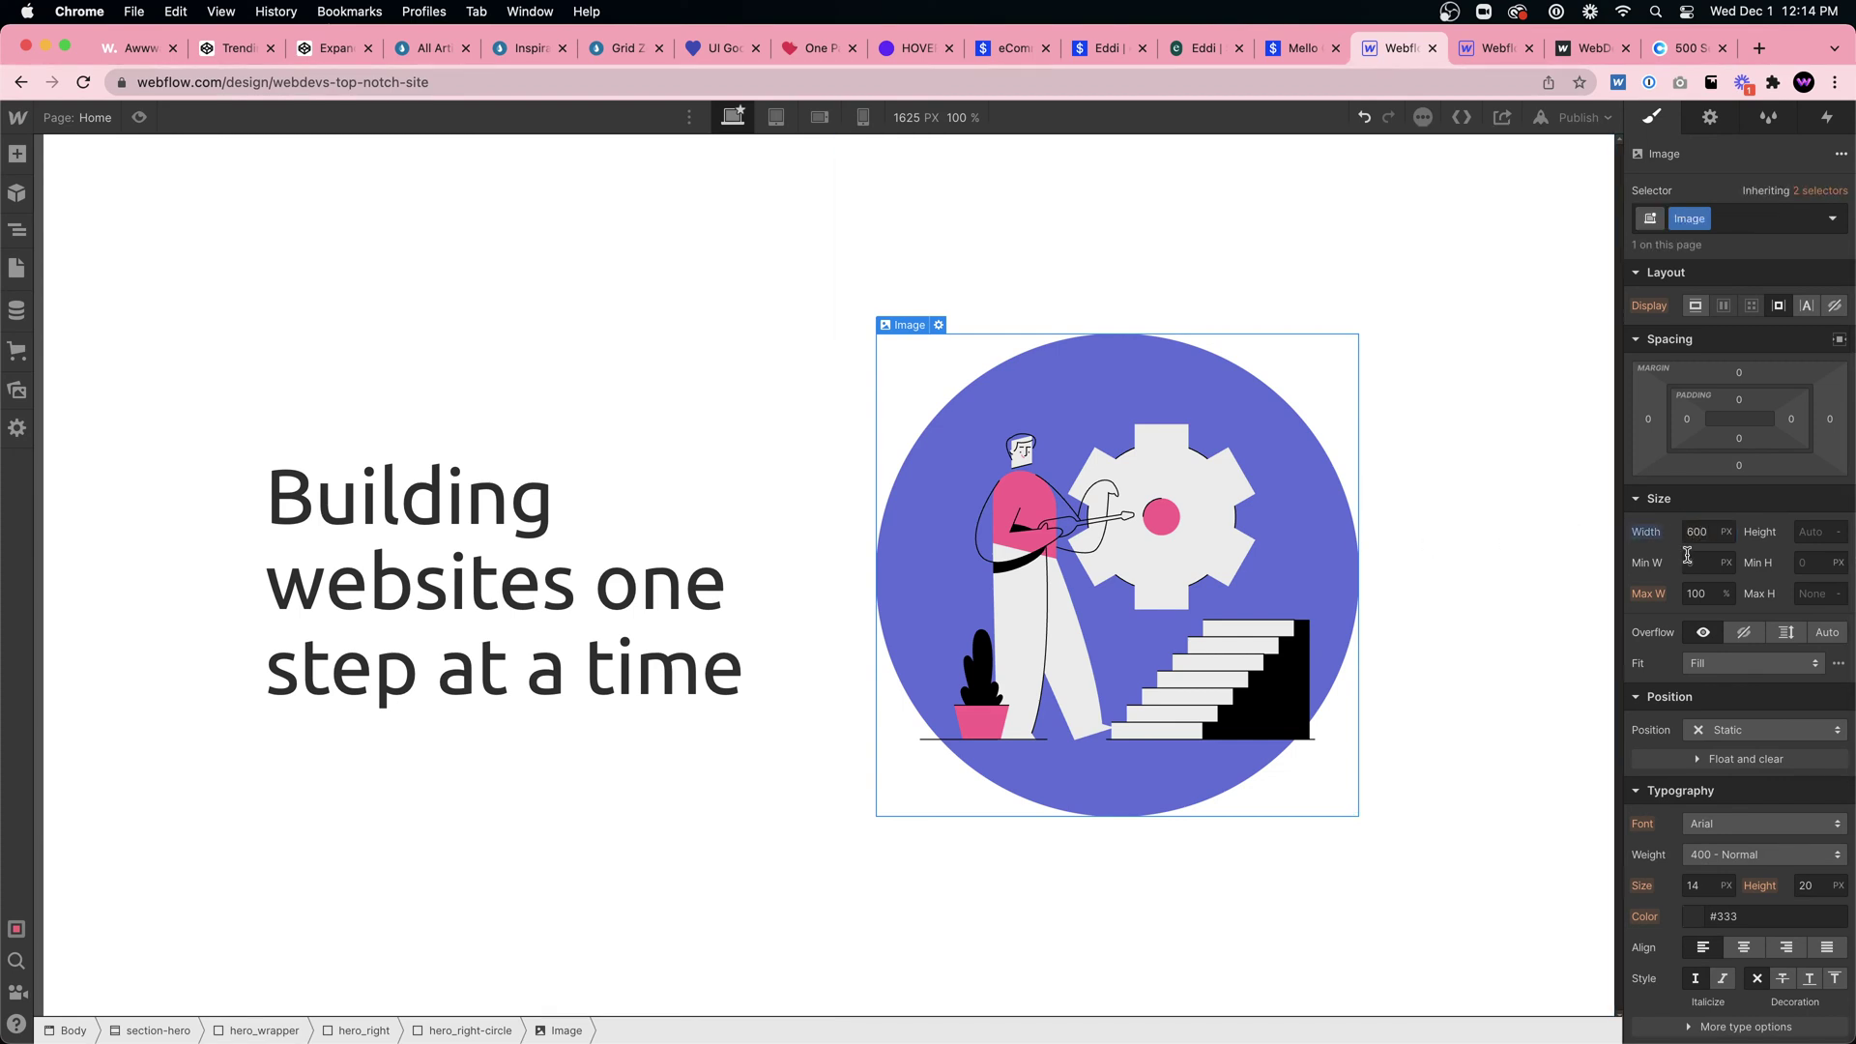
click(1799, 533)
key(Return)
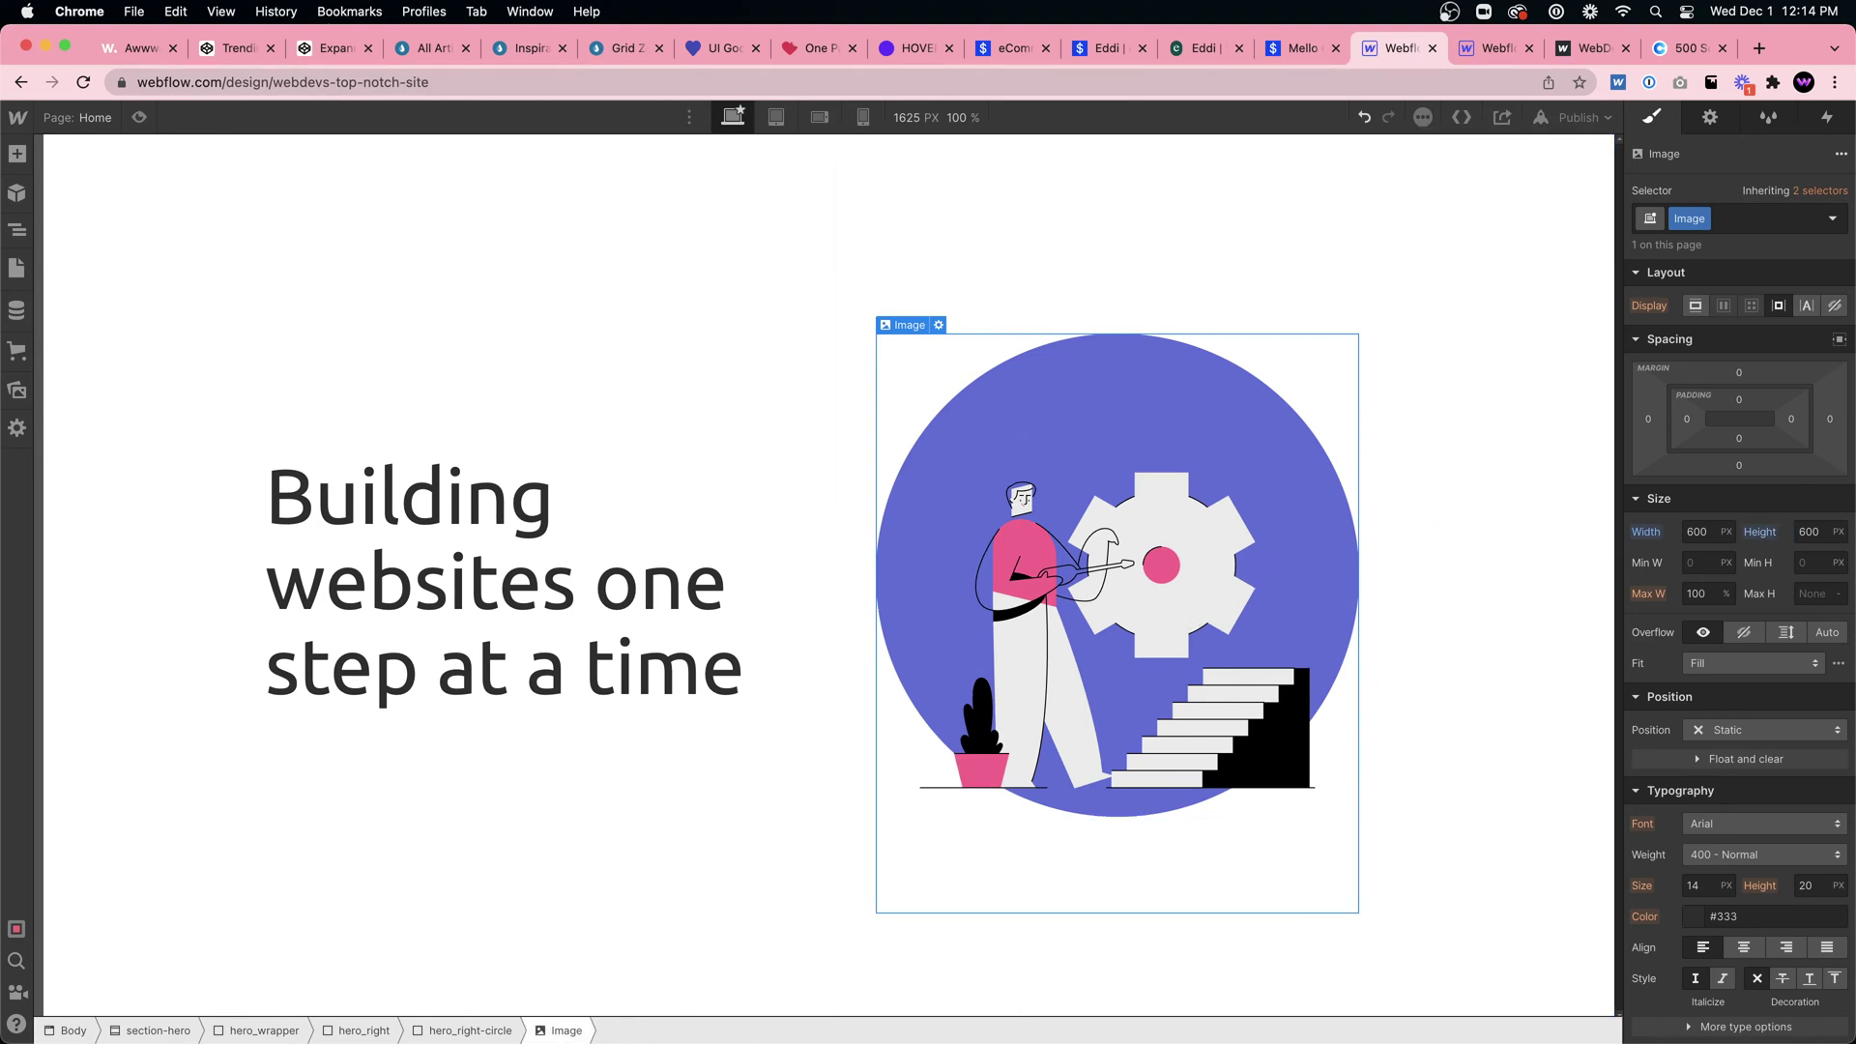
Step: Clear the fixed width and height of the hero_right-circle block and preview the hero section
click(470, 1030)
alt+click(1647, 625)
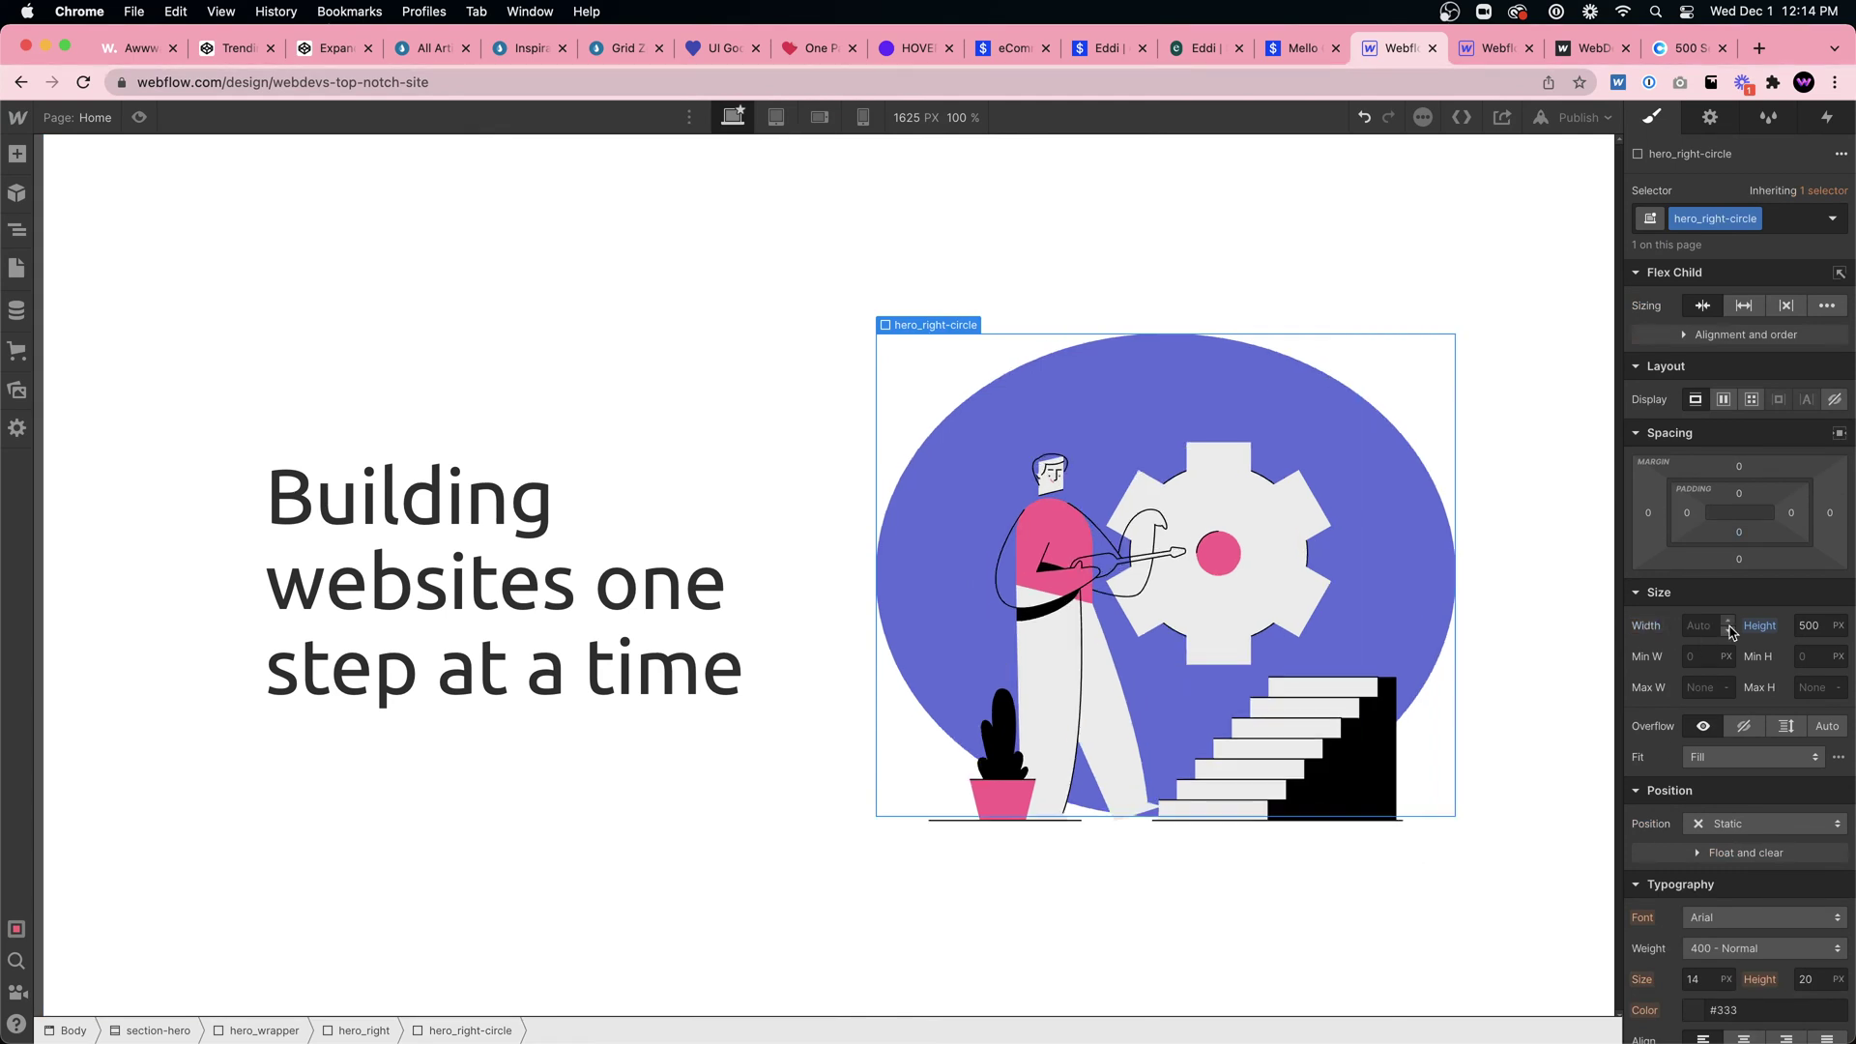
alt+click(1760, 625)
click(1144, 466)
click(1156, 257)
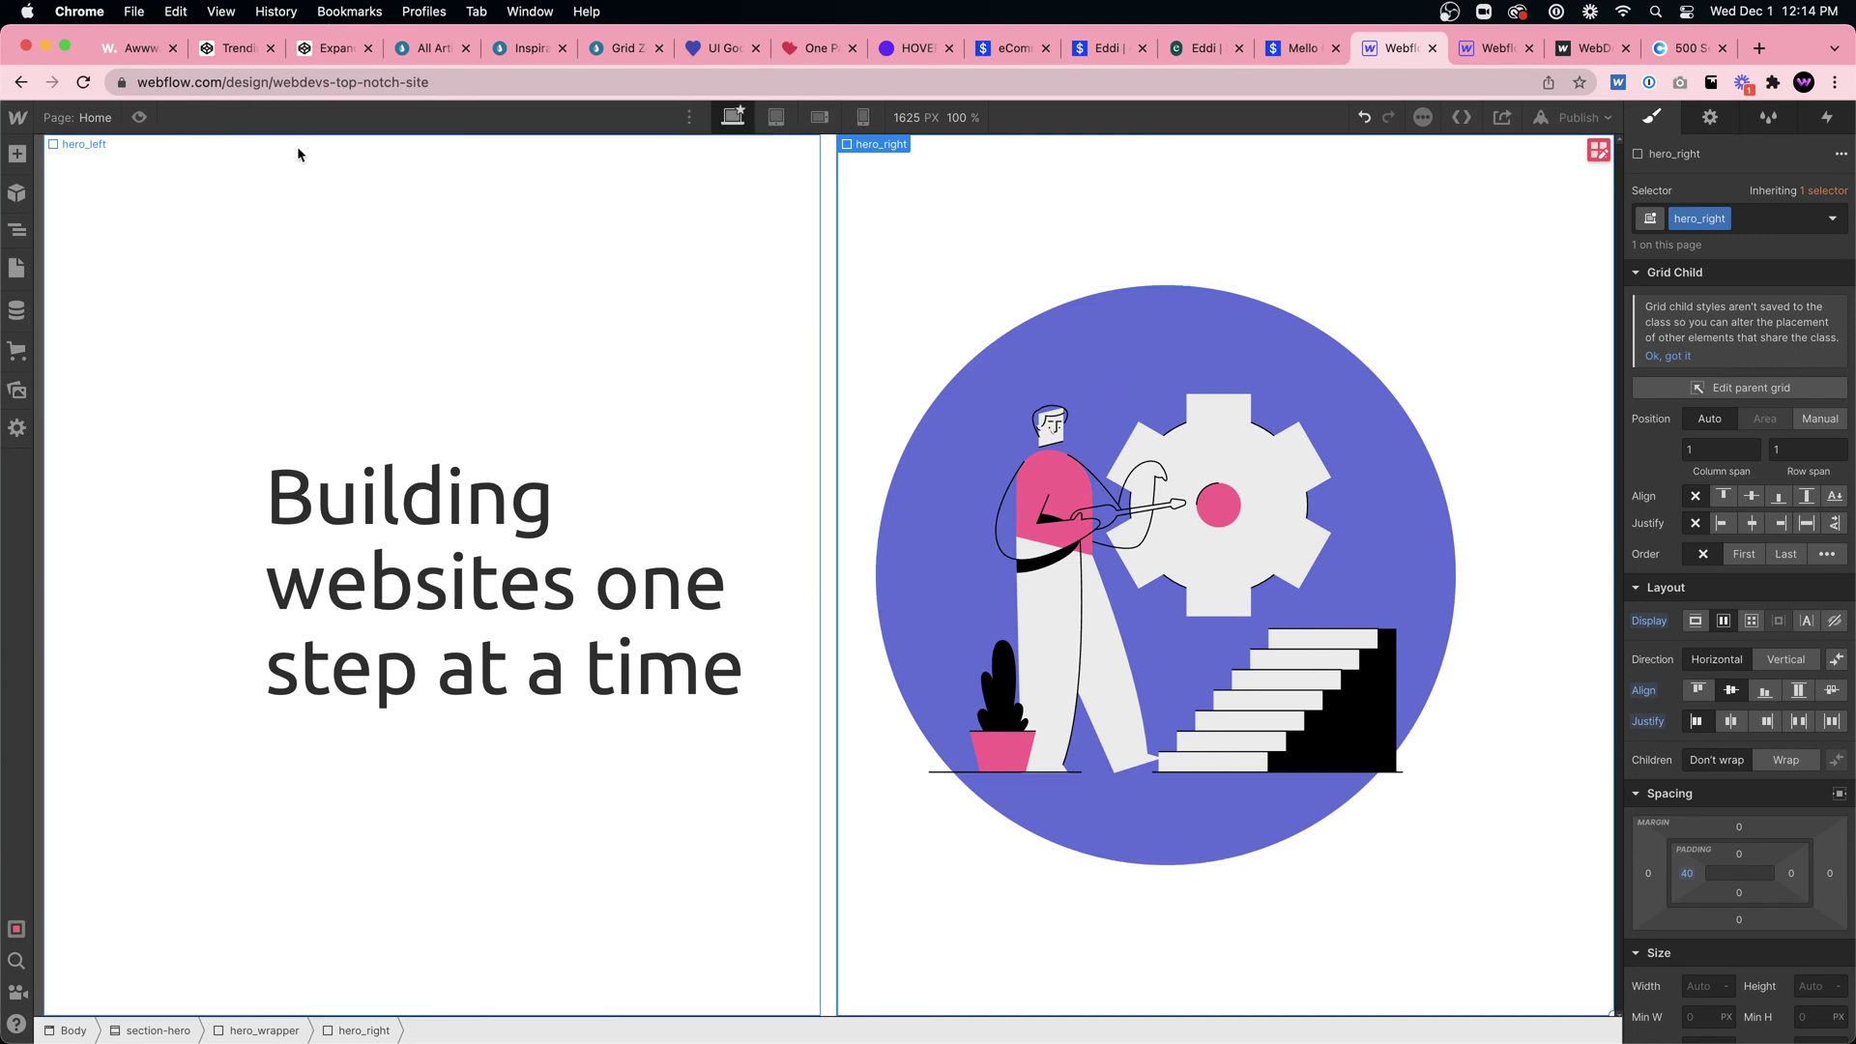
click(140, 118)
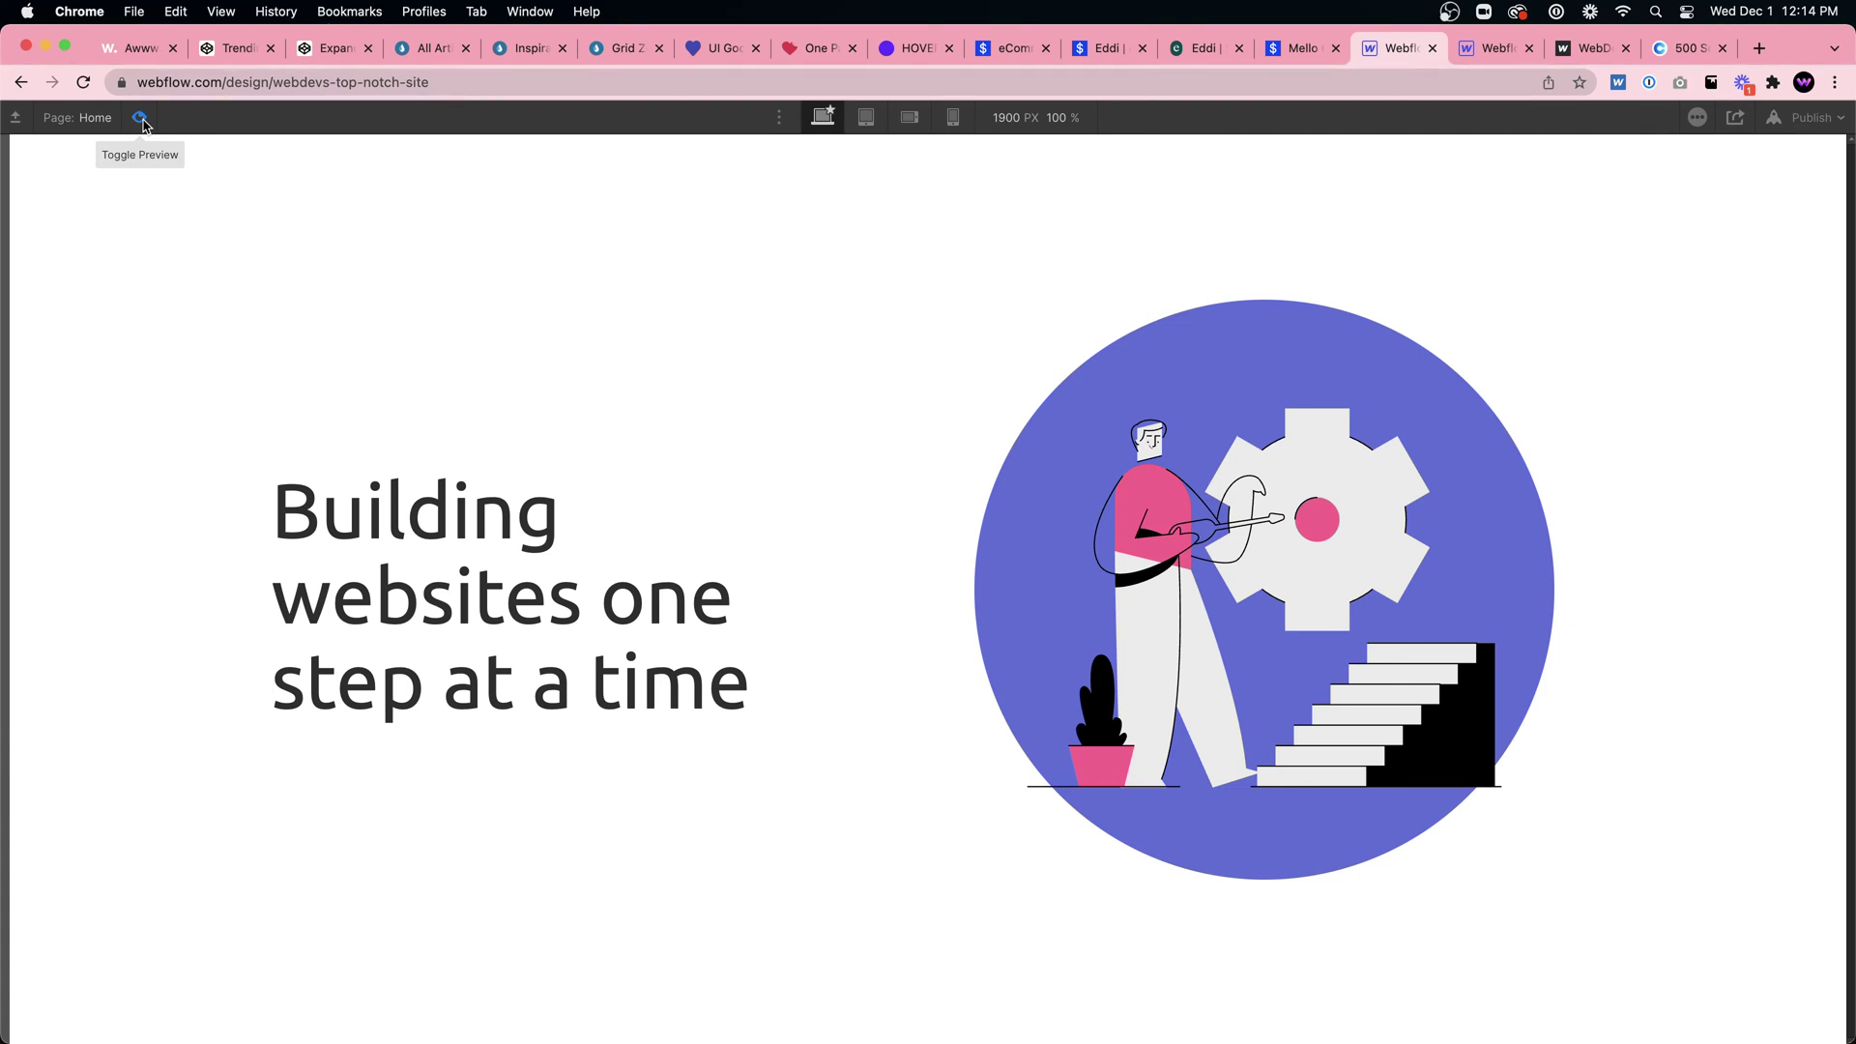
click(140, 118)
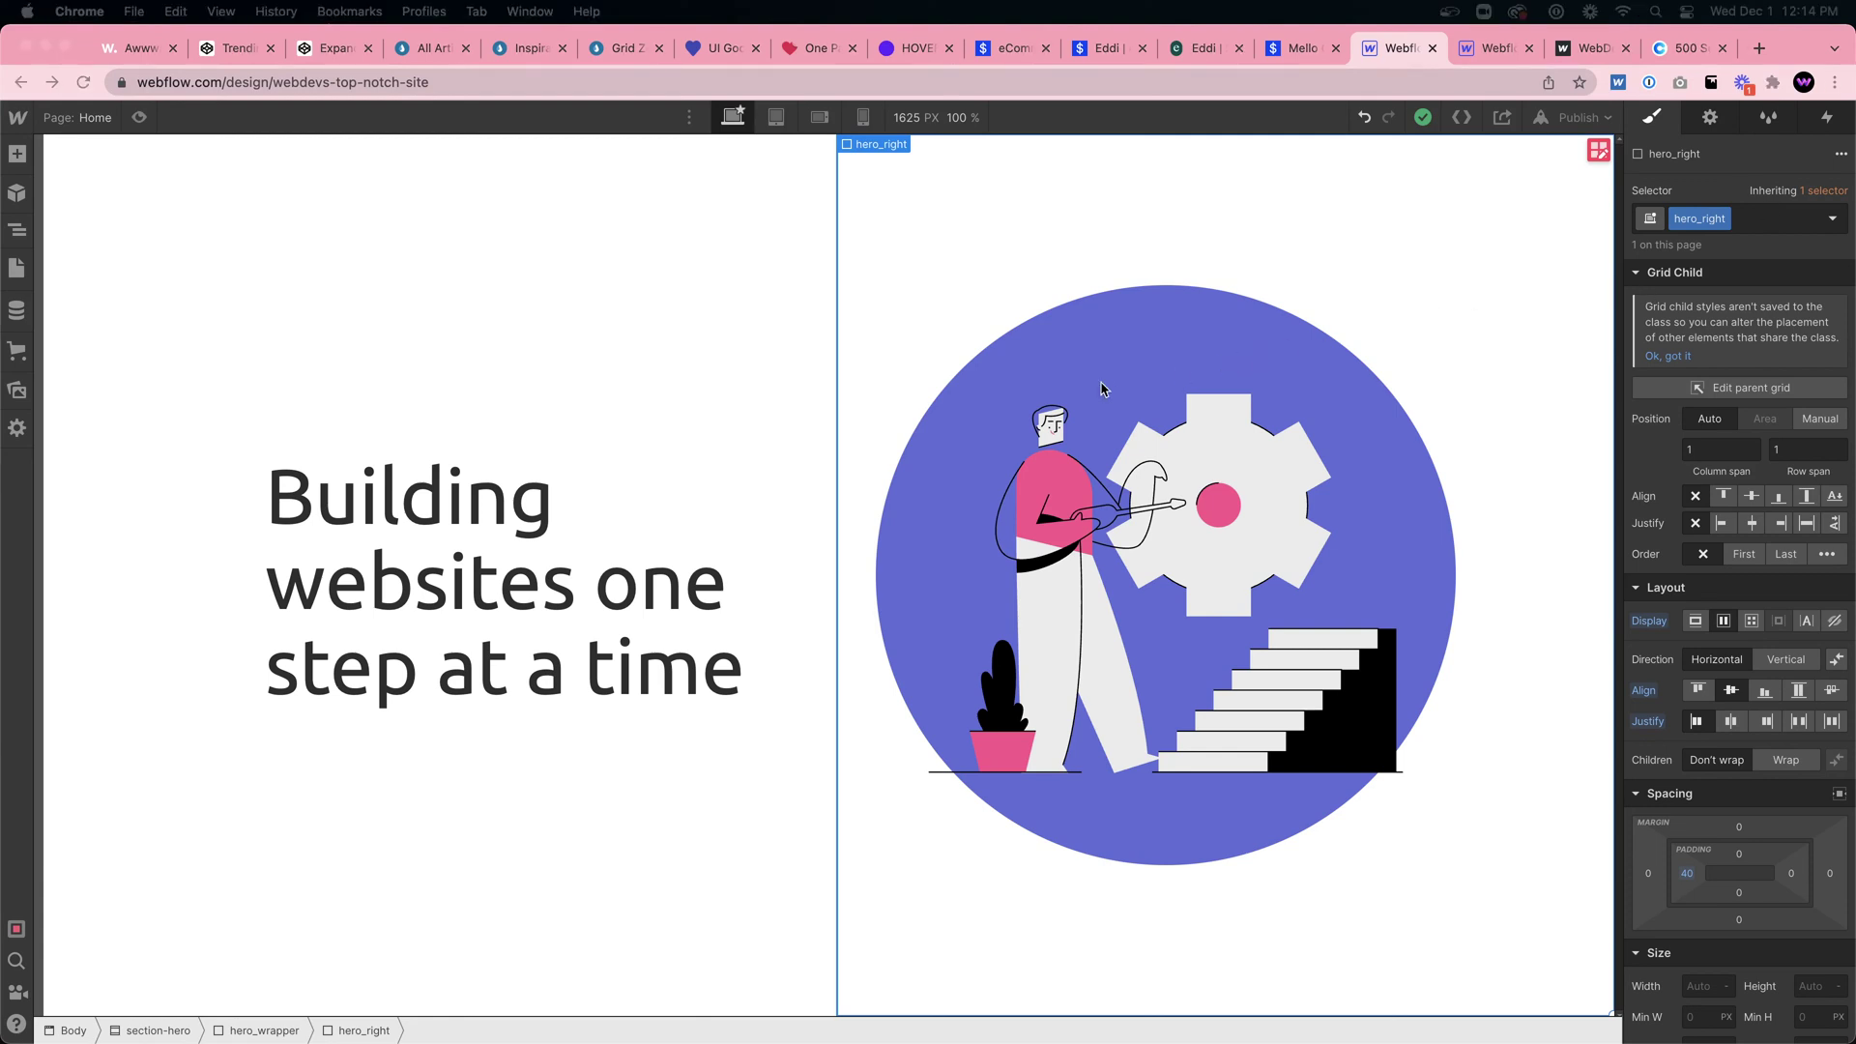
click(579, 235)
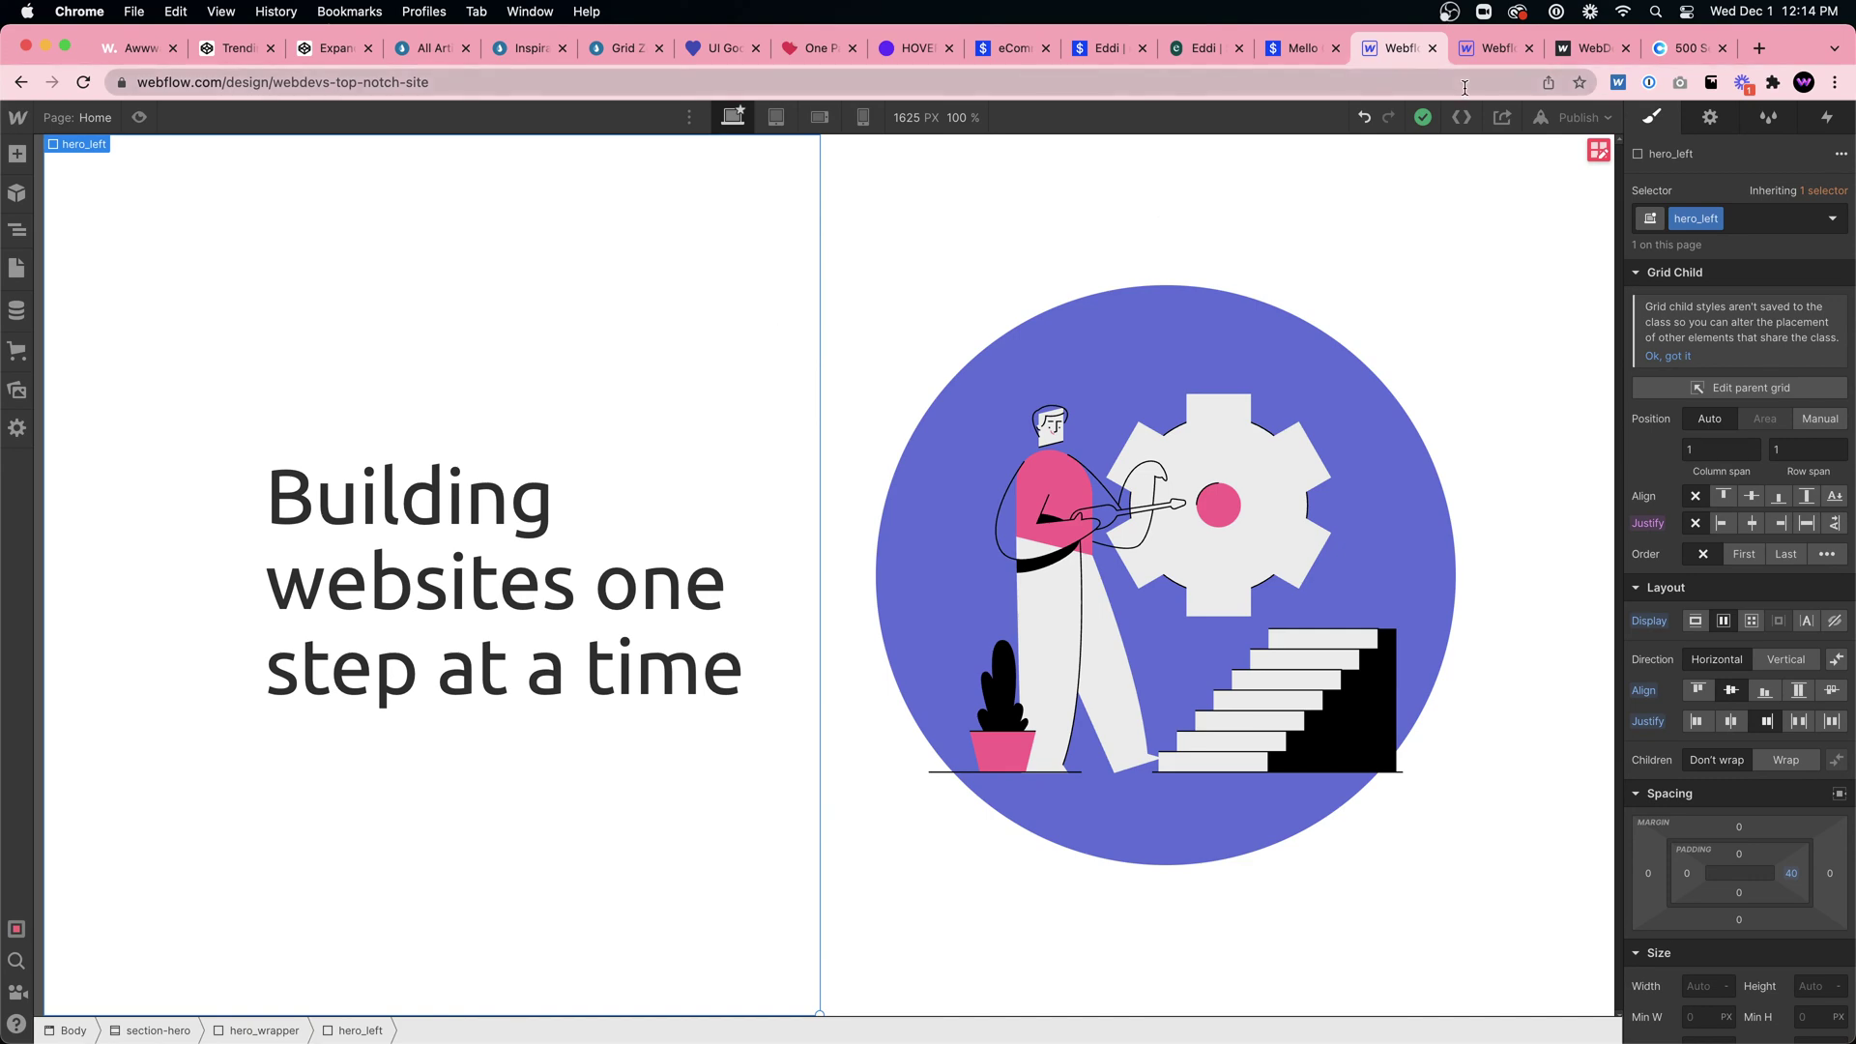
Step: Open the Free Illustrations resource from the UI Goodies illustrations list and browse its SVG illustrations
click(911, 49)
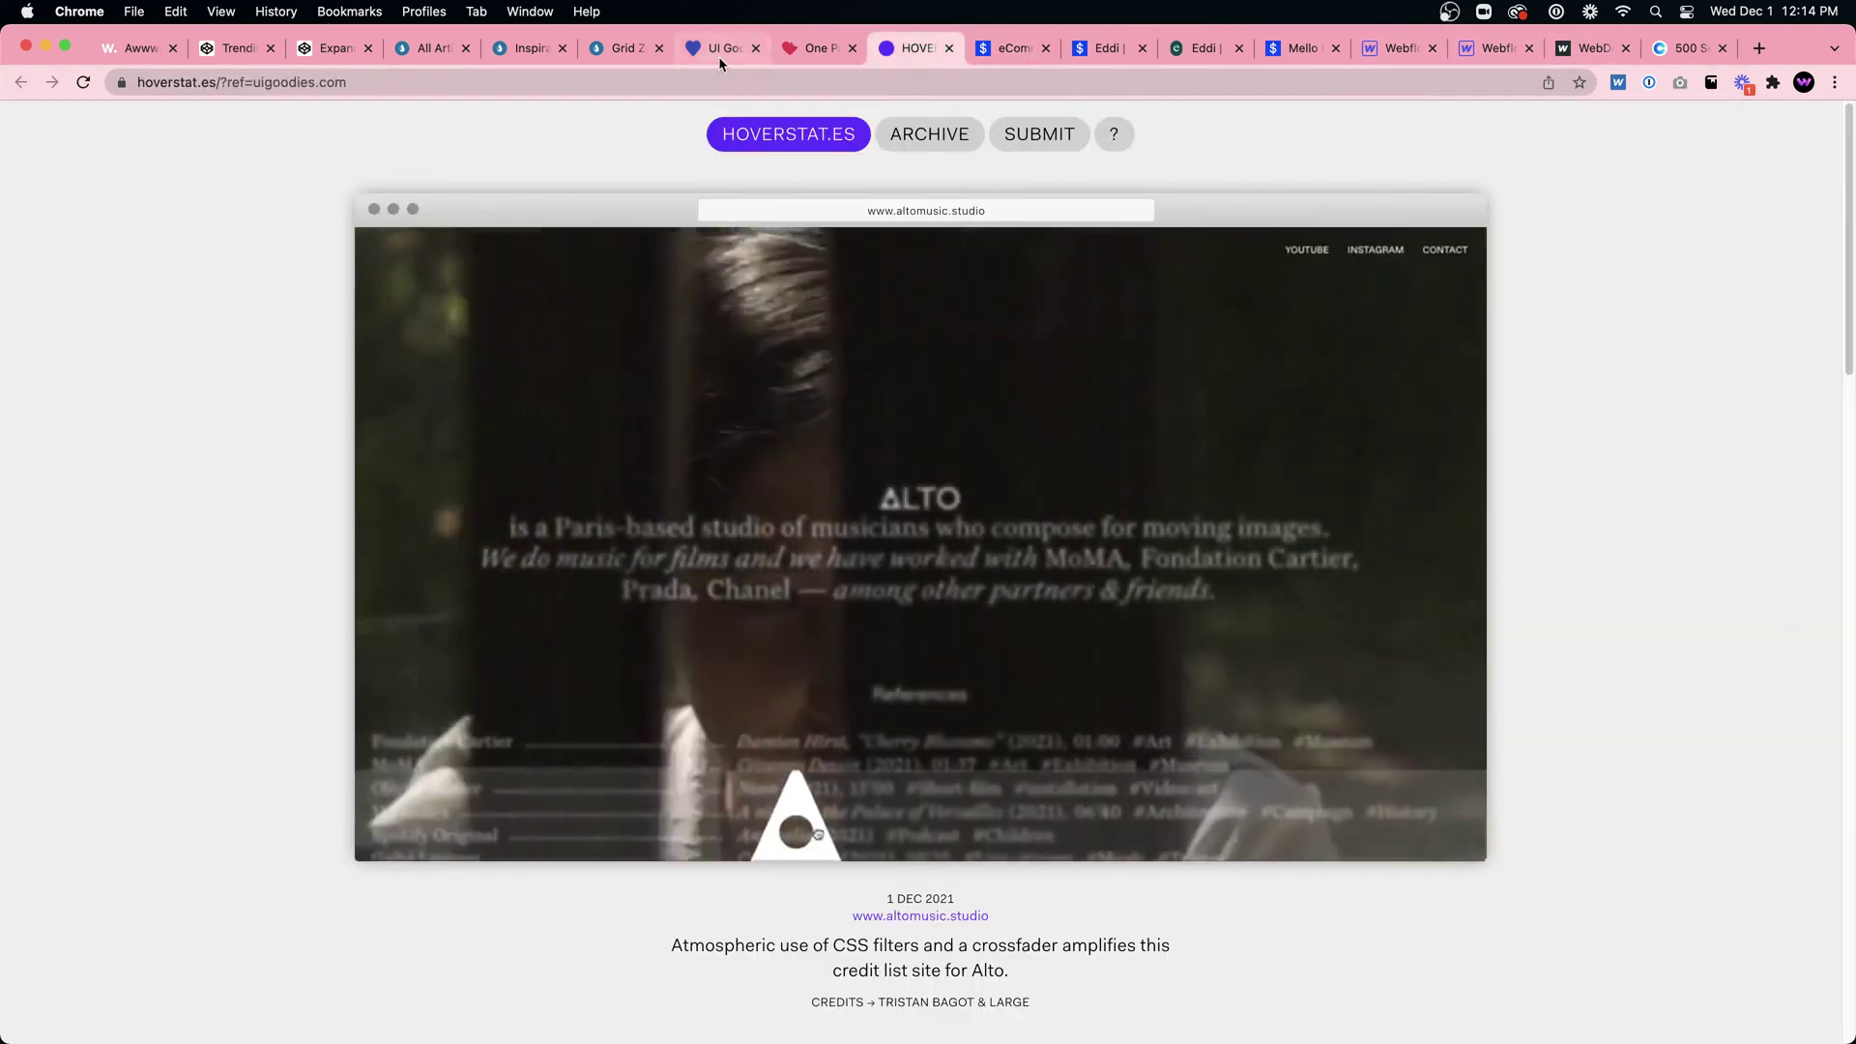
click(719, 58)
scroll(913, 541, down, 5)
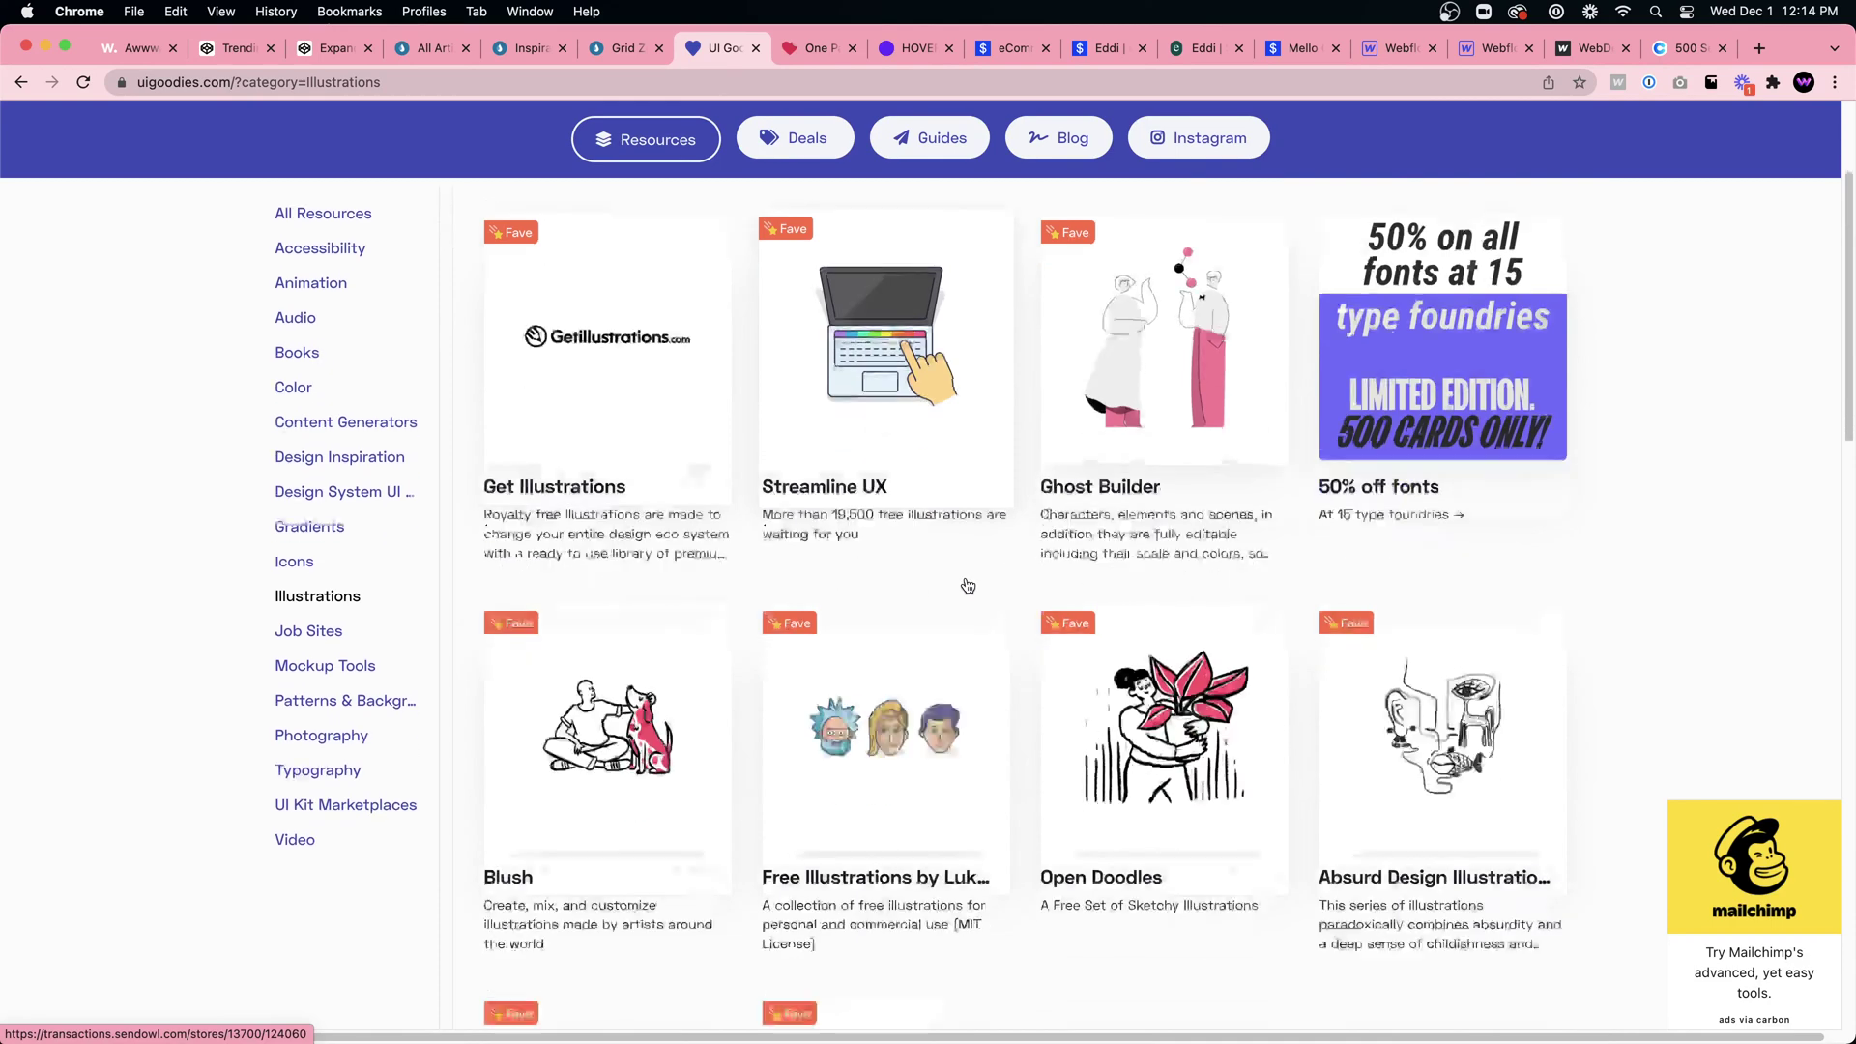
click(951, 570)
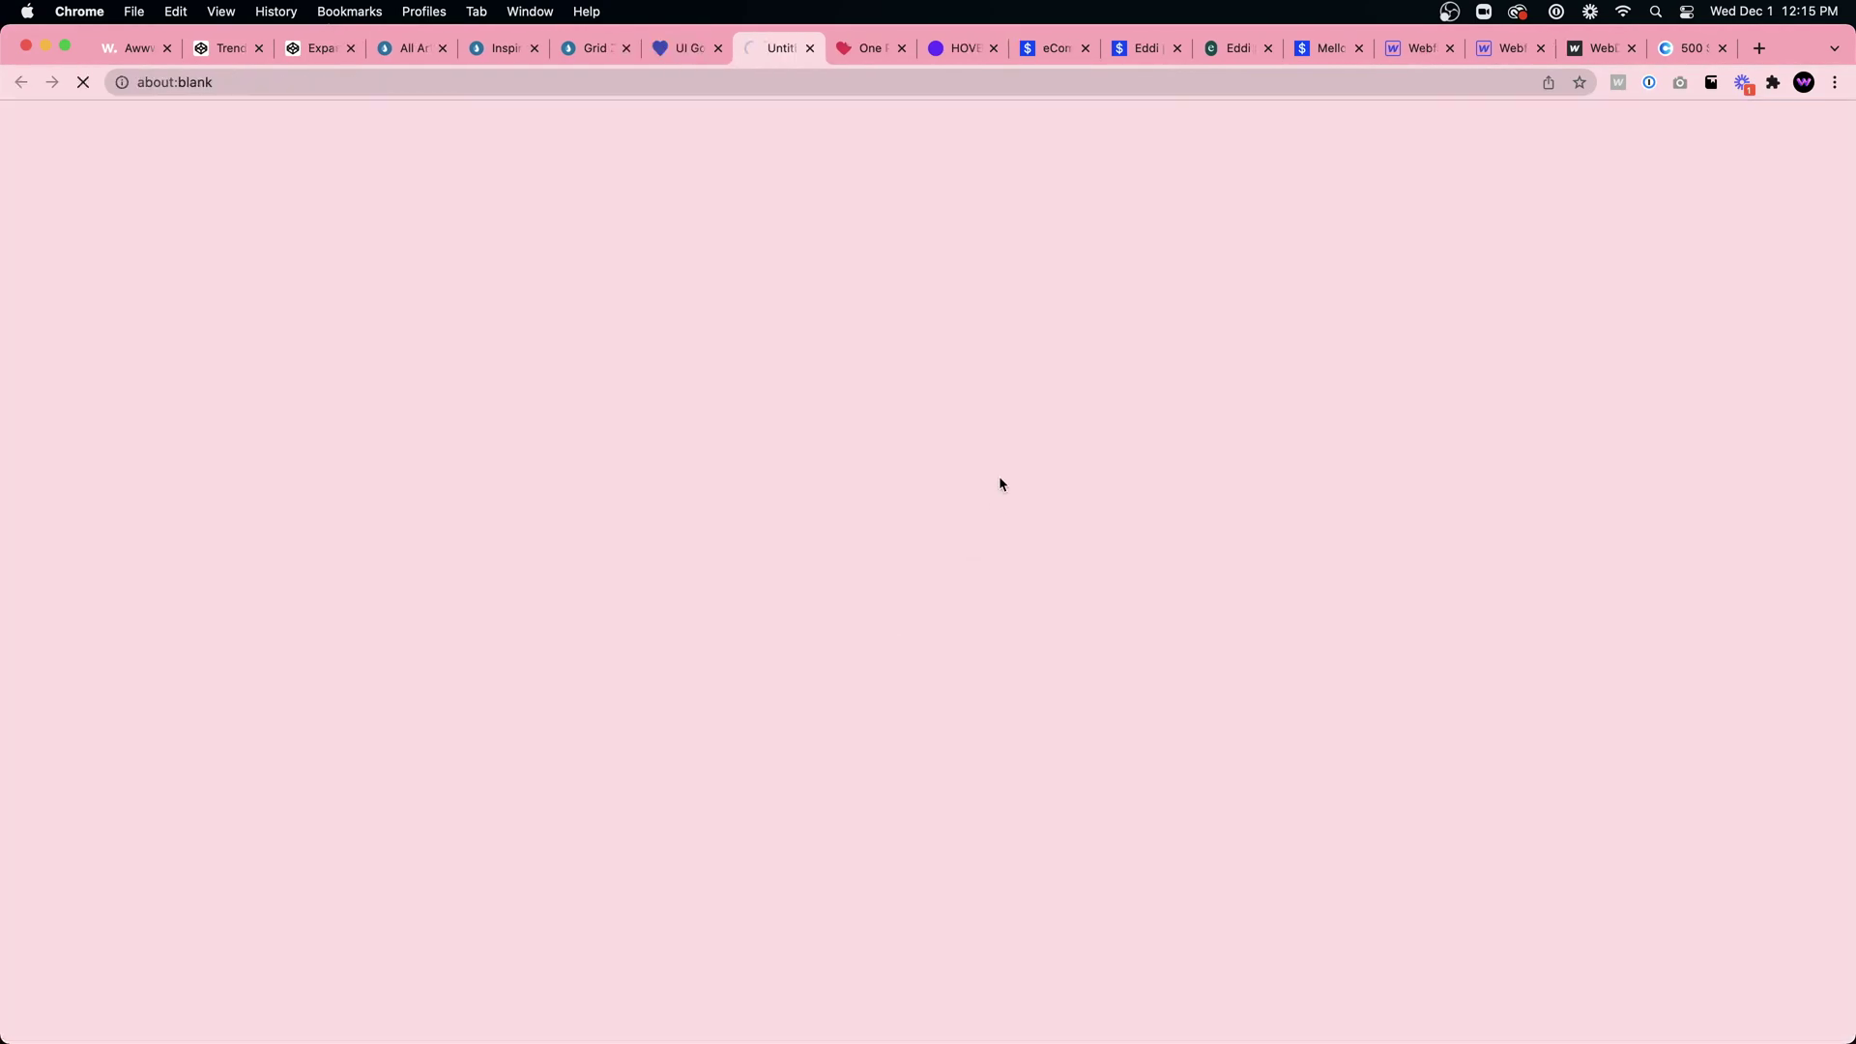
scroll(1048, 497, down, 2)
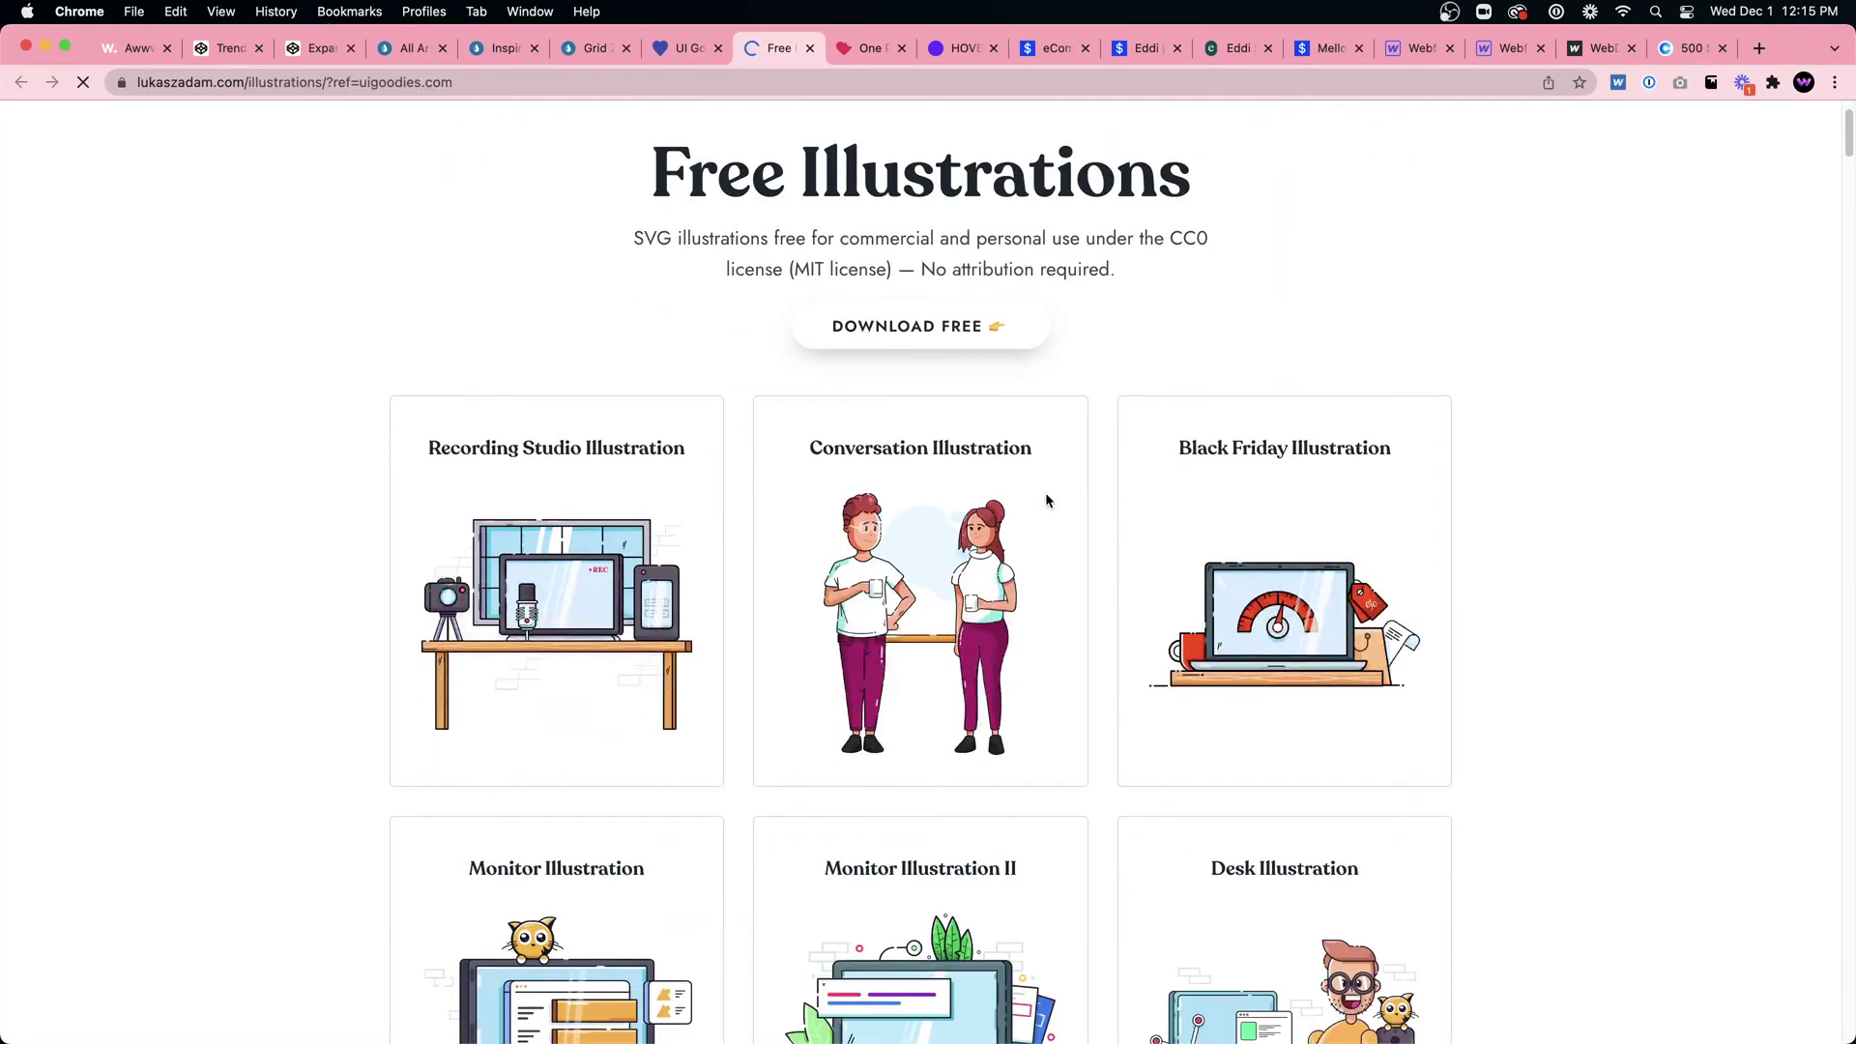
scroll(1048, 501, down, 10)
scroll(1112, 461, down, 5)
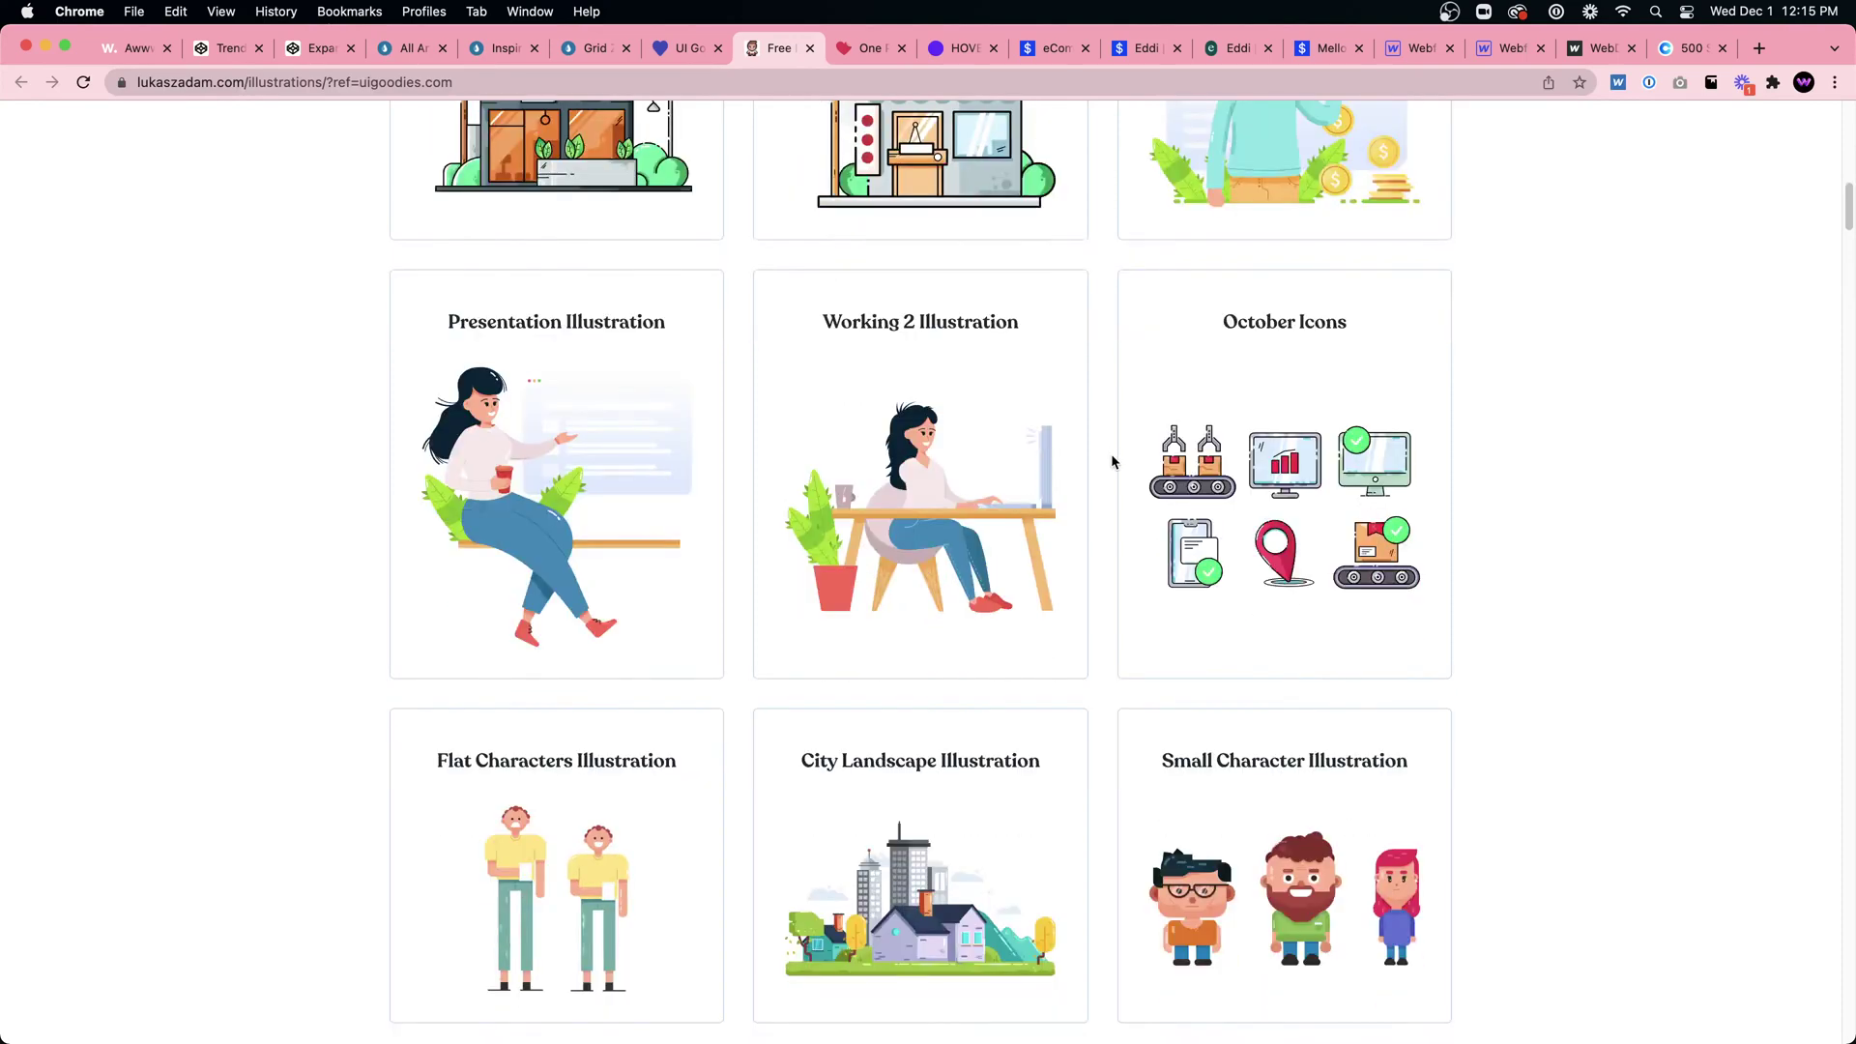
scroll(1112, 464, down, 15)
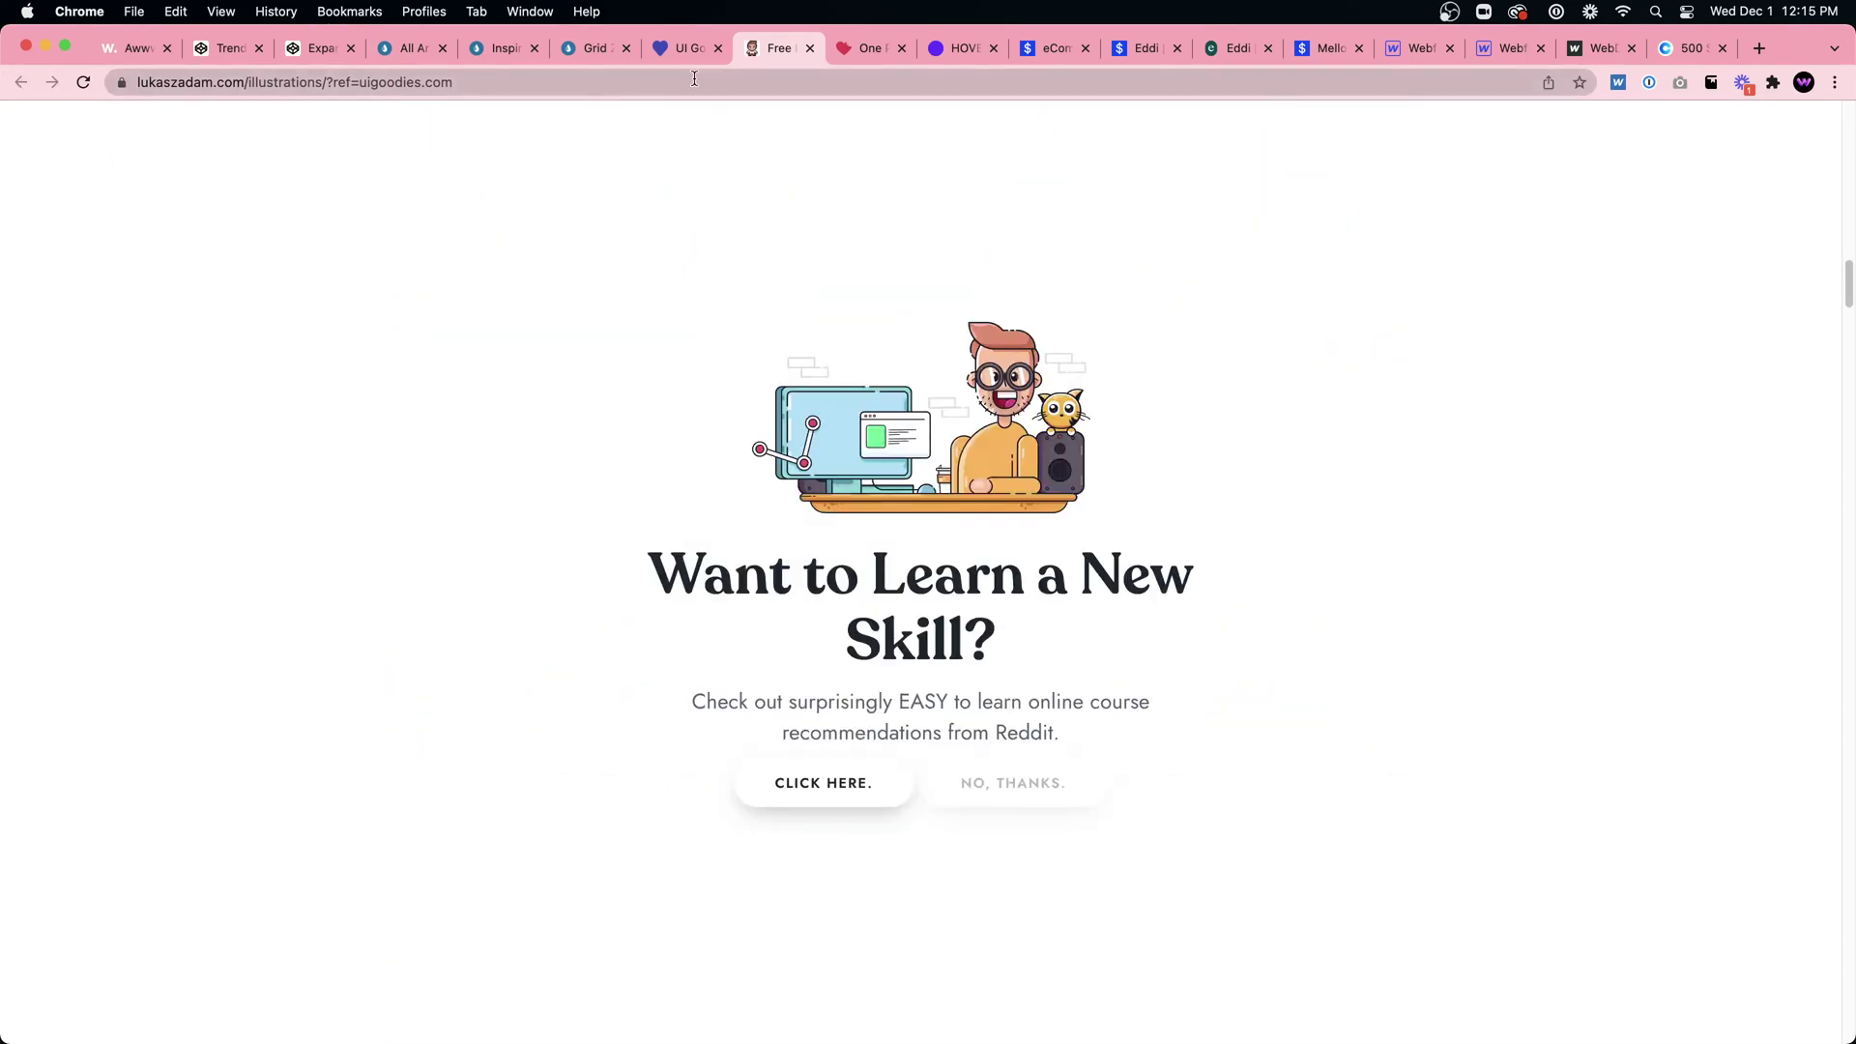
Step: Go back to the UI Goodies list, open Absurd Design Illustrations, and download the free illustrations
click(697, 50)
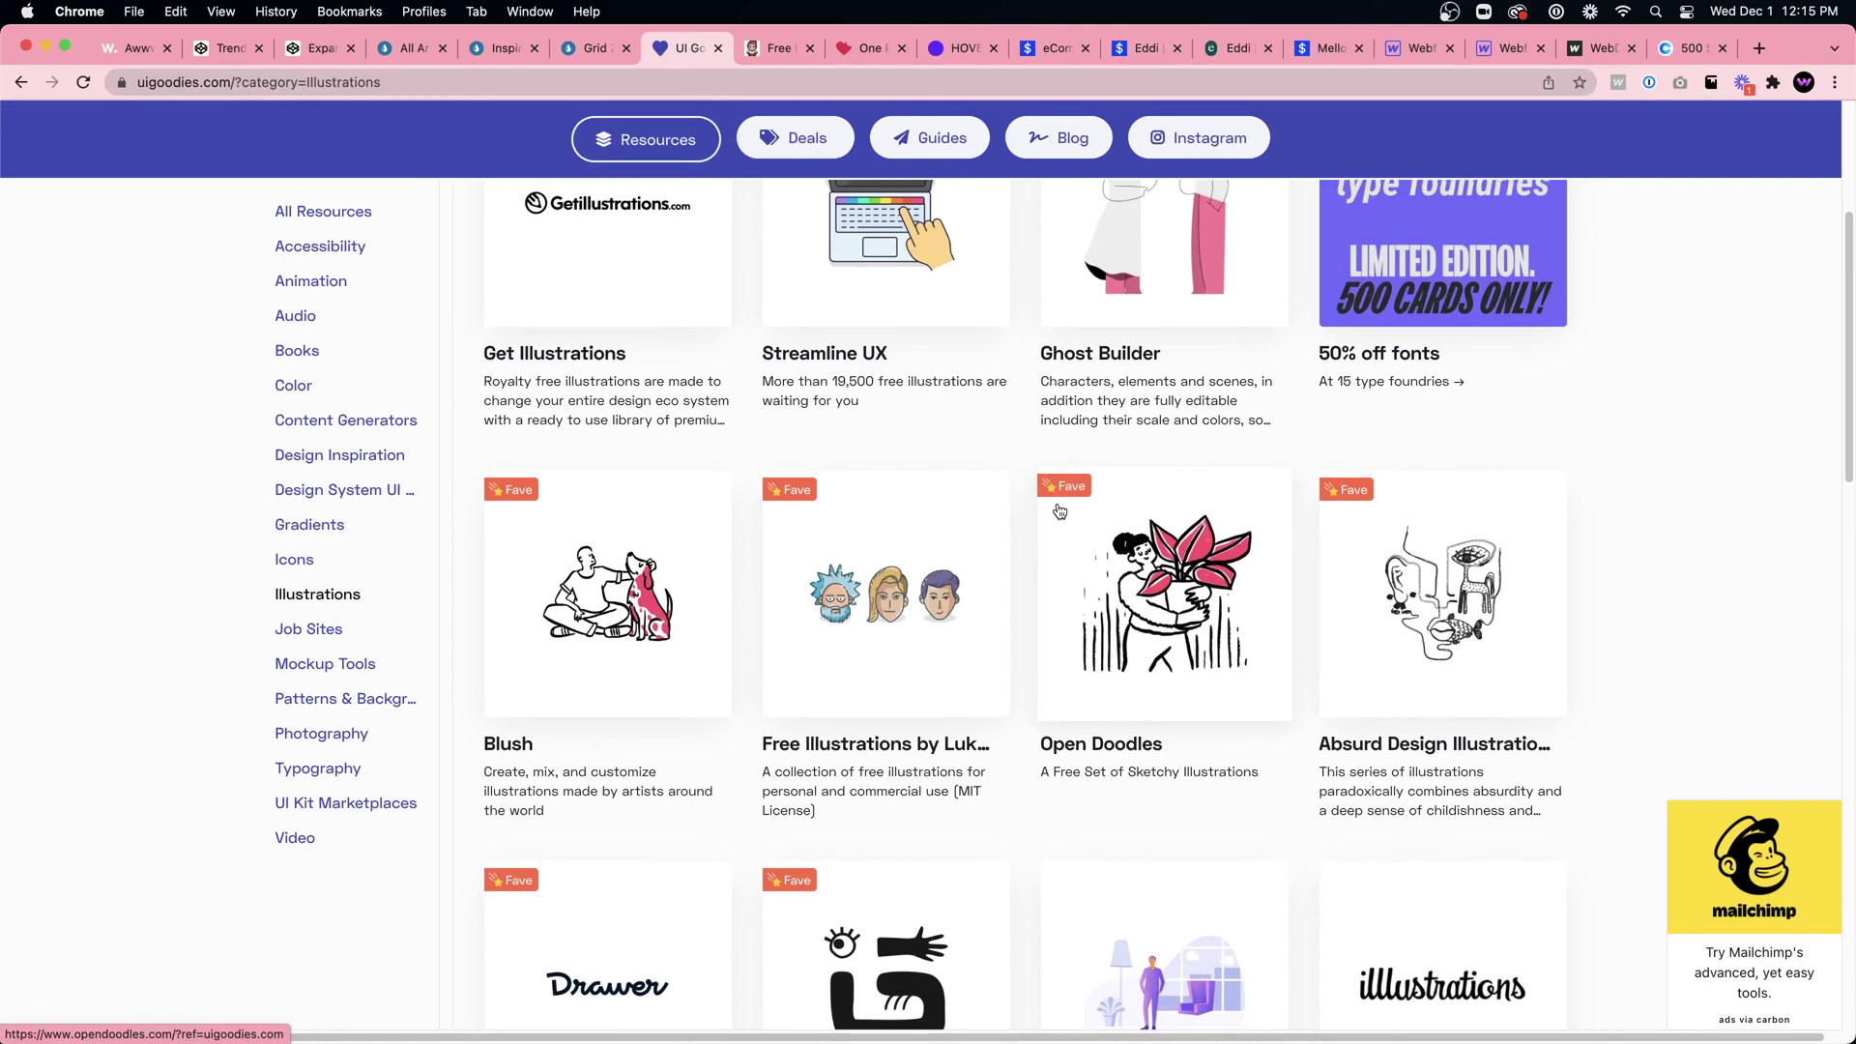
scroll(1061, 514, down, 3)
click(1454, 435)
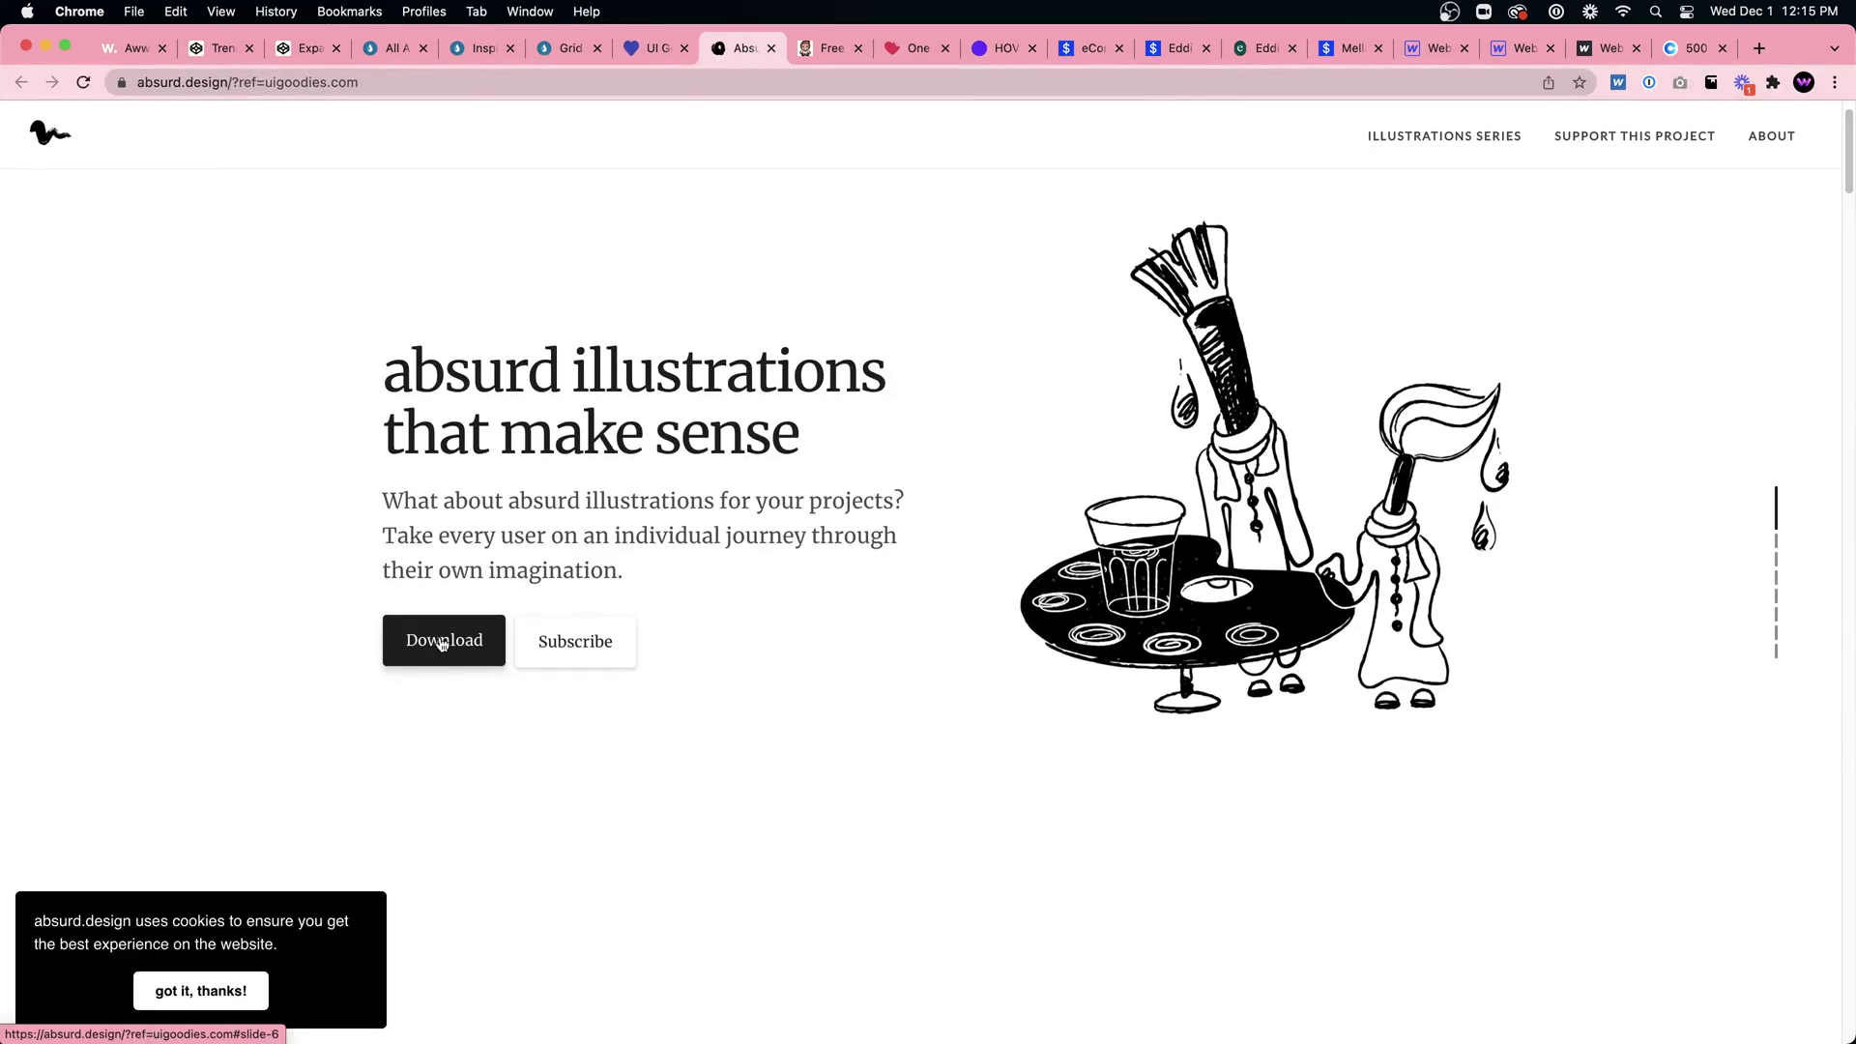
click(442, 641)
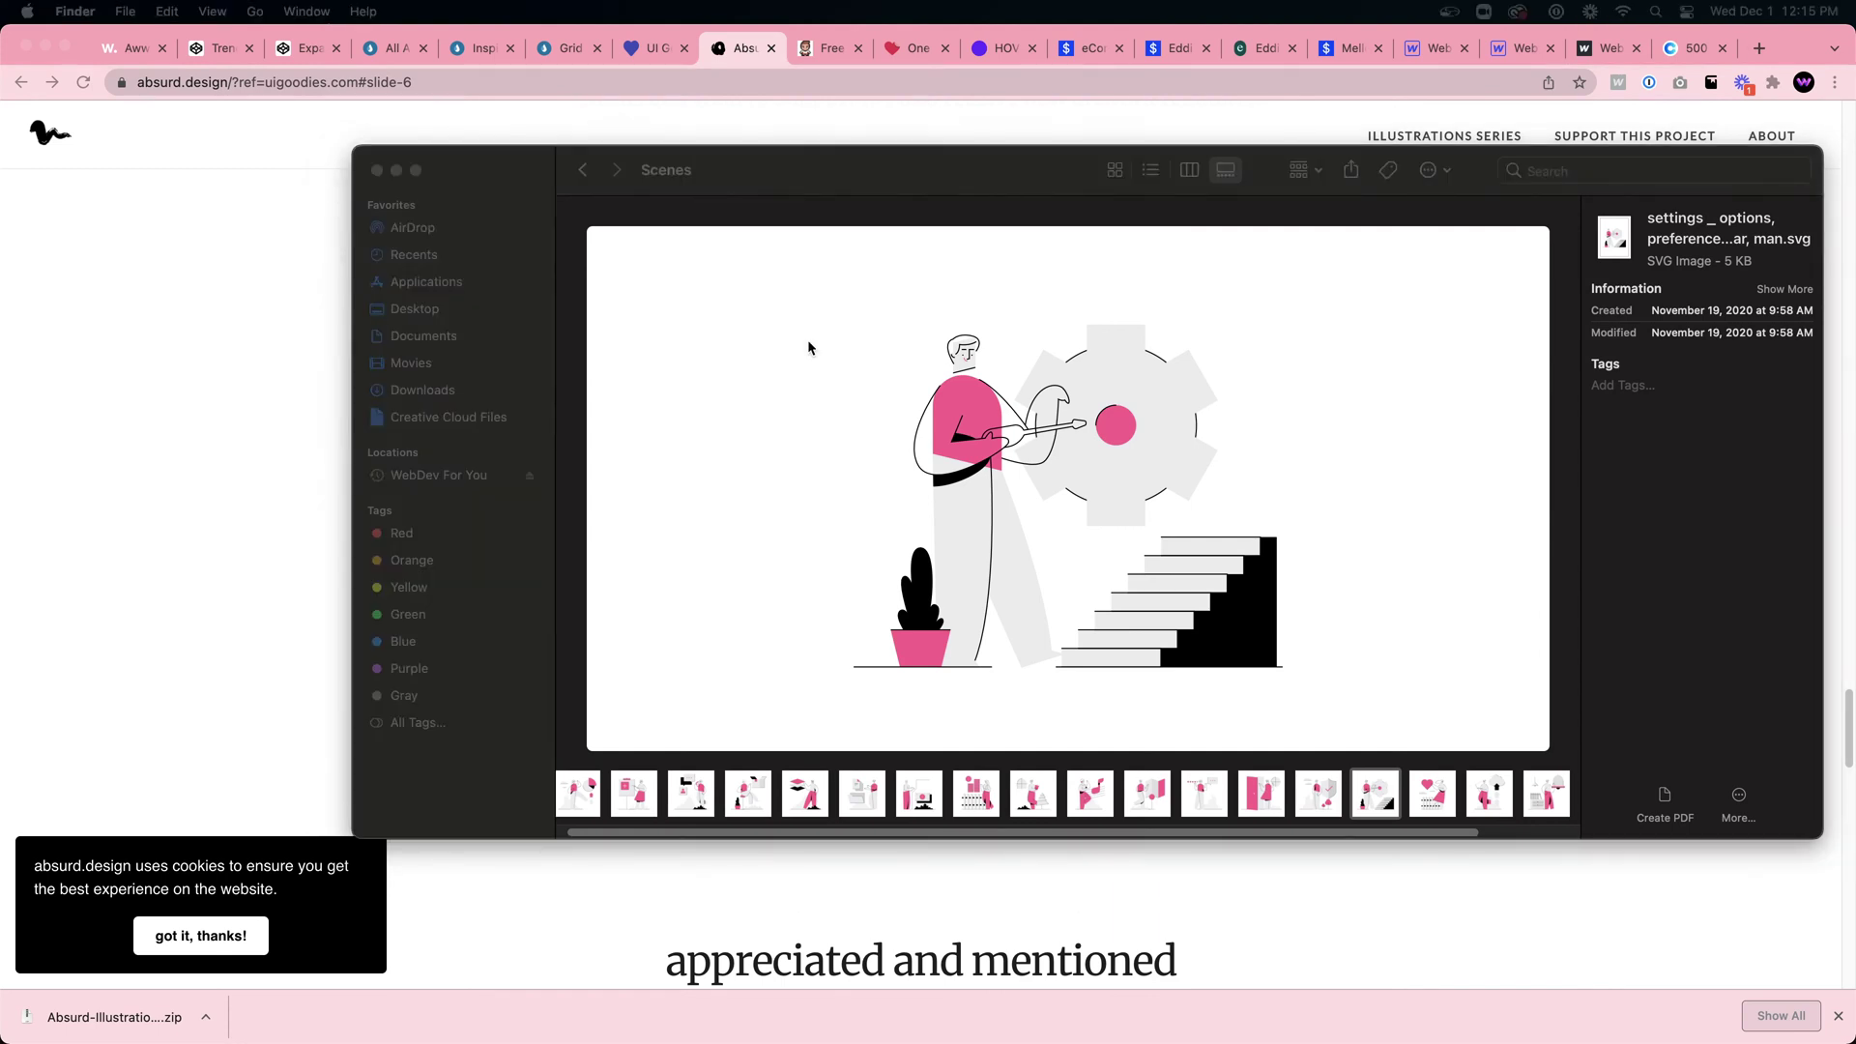
Step: Close the Scenes folder window in Finder, then reposition and enlarge the window showing the downloaded PNG folder
key(super+w)
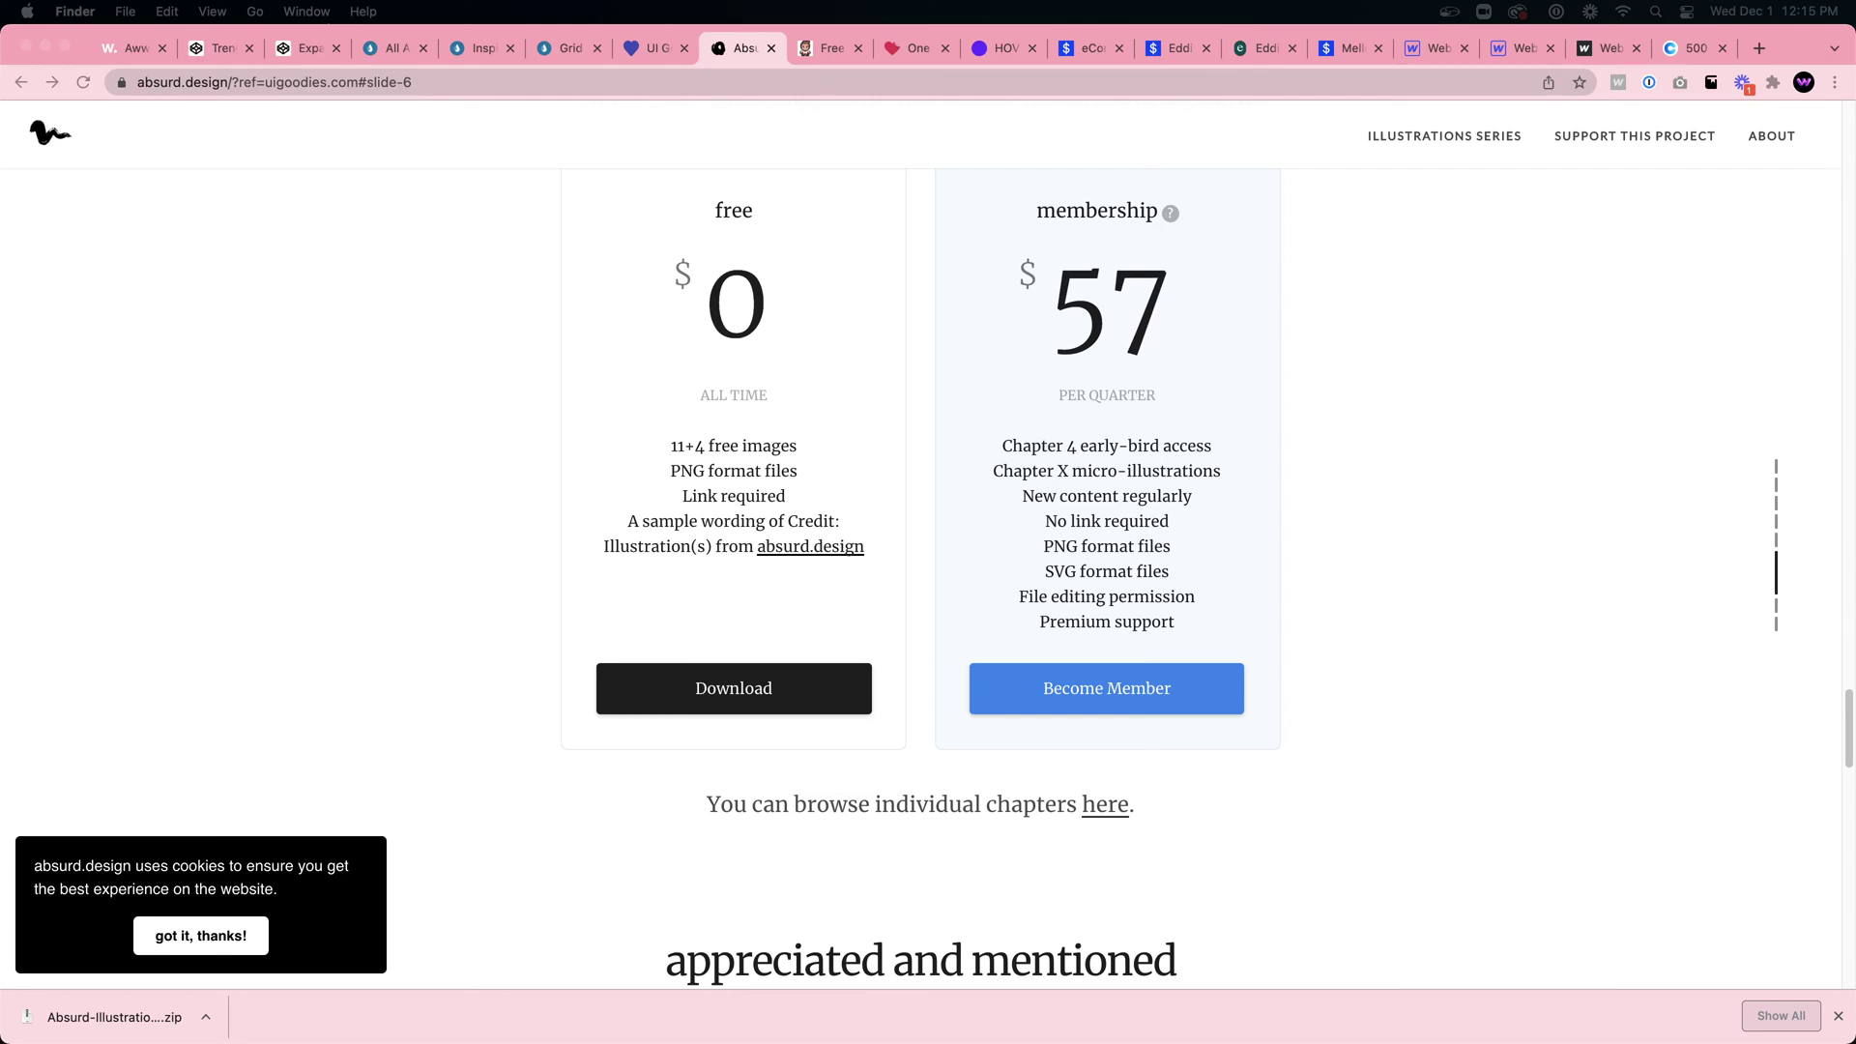
drag(619, 2, 638, 232)
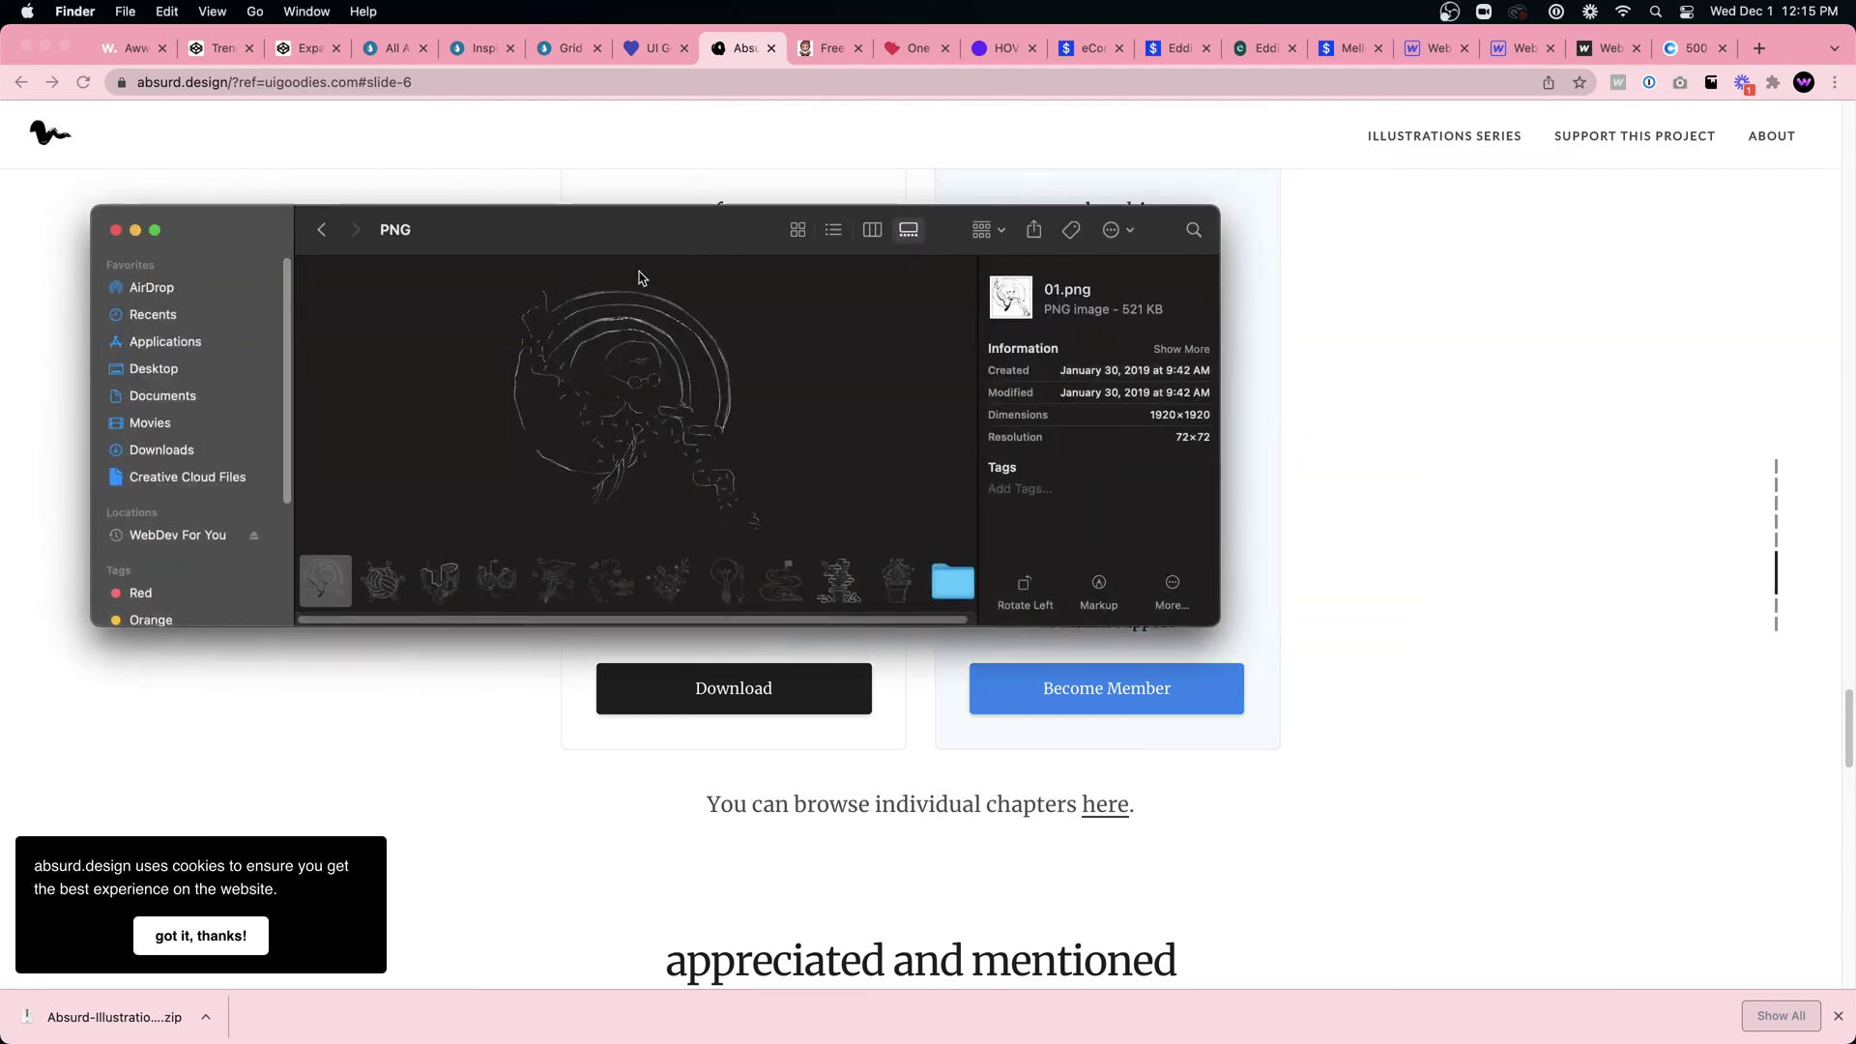
drag(1227, 620, 1697, 904)
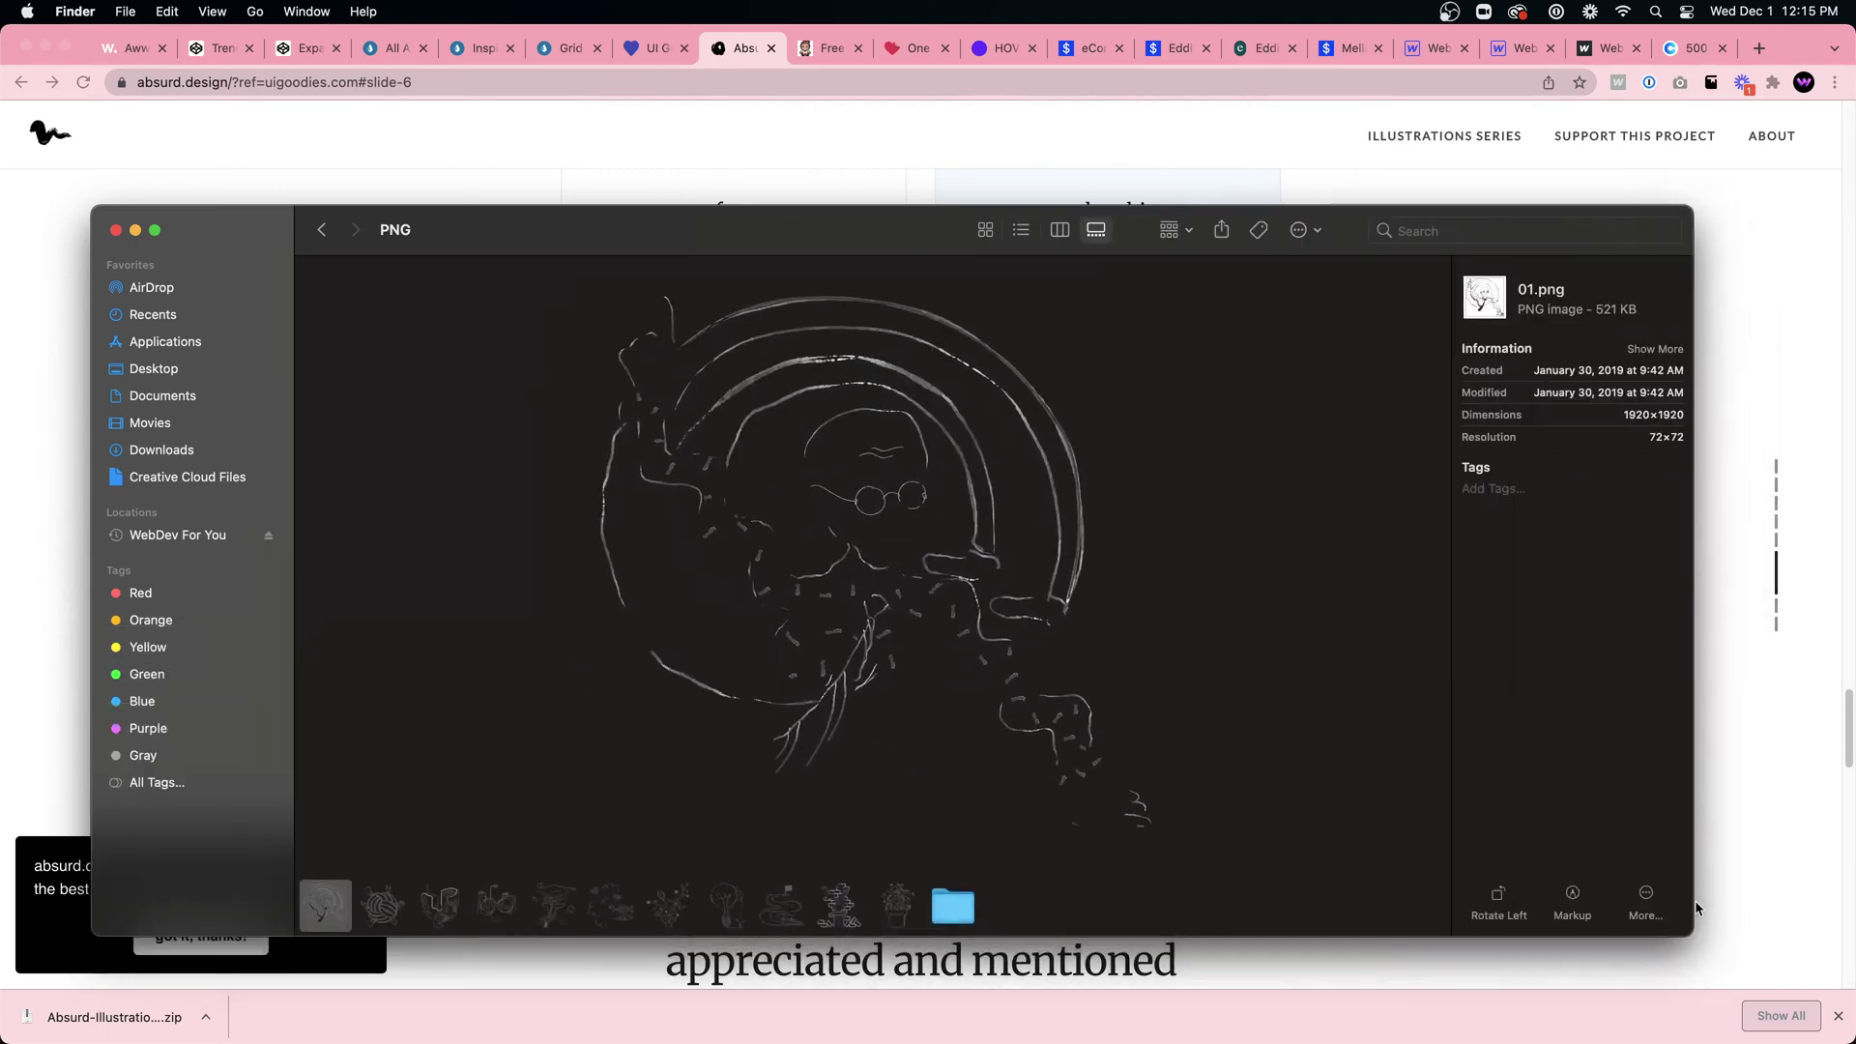
Step: Look through the absurd illustrations in the PNG folder and select 10.png
click(553, 906)
click(611, 906)
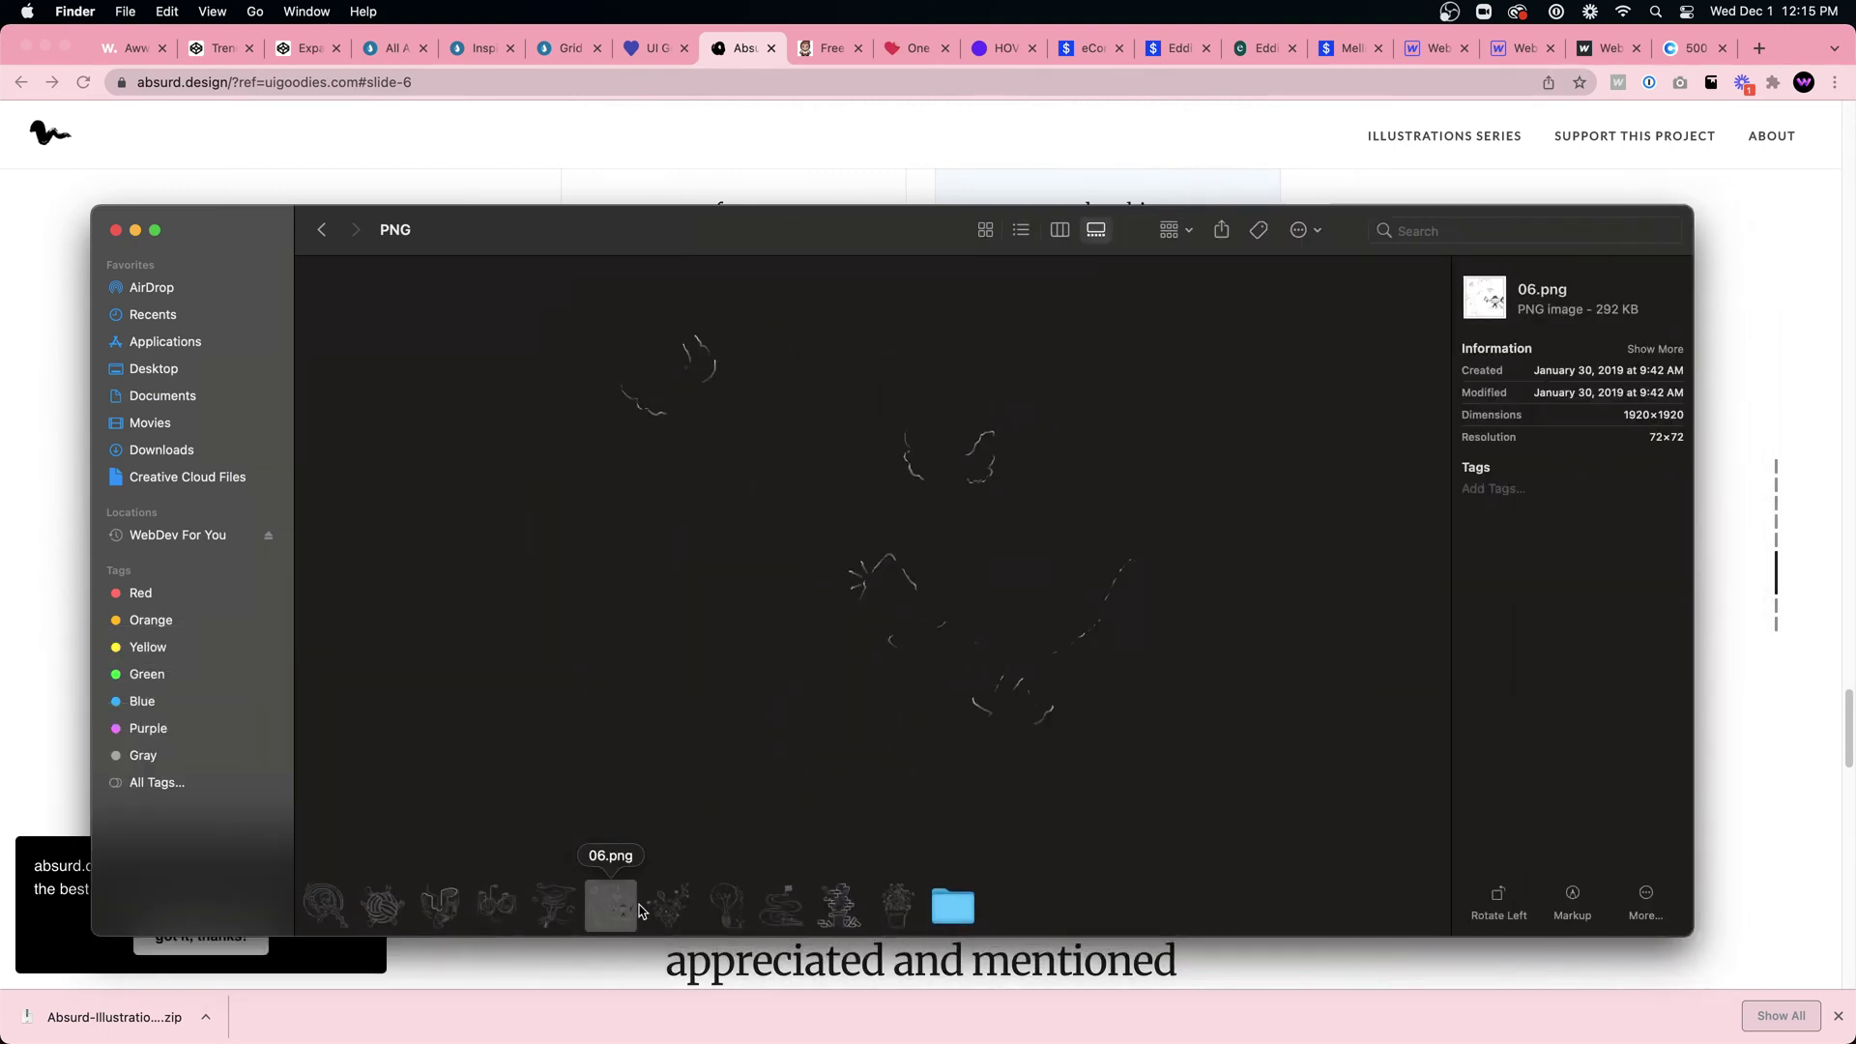
click(668, 906)
click(720, 909)
click(825, 911)
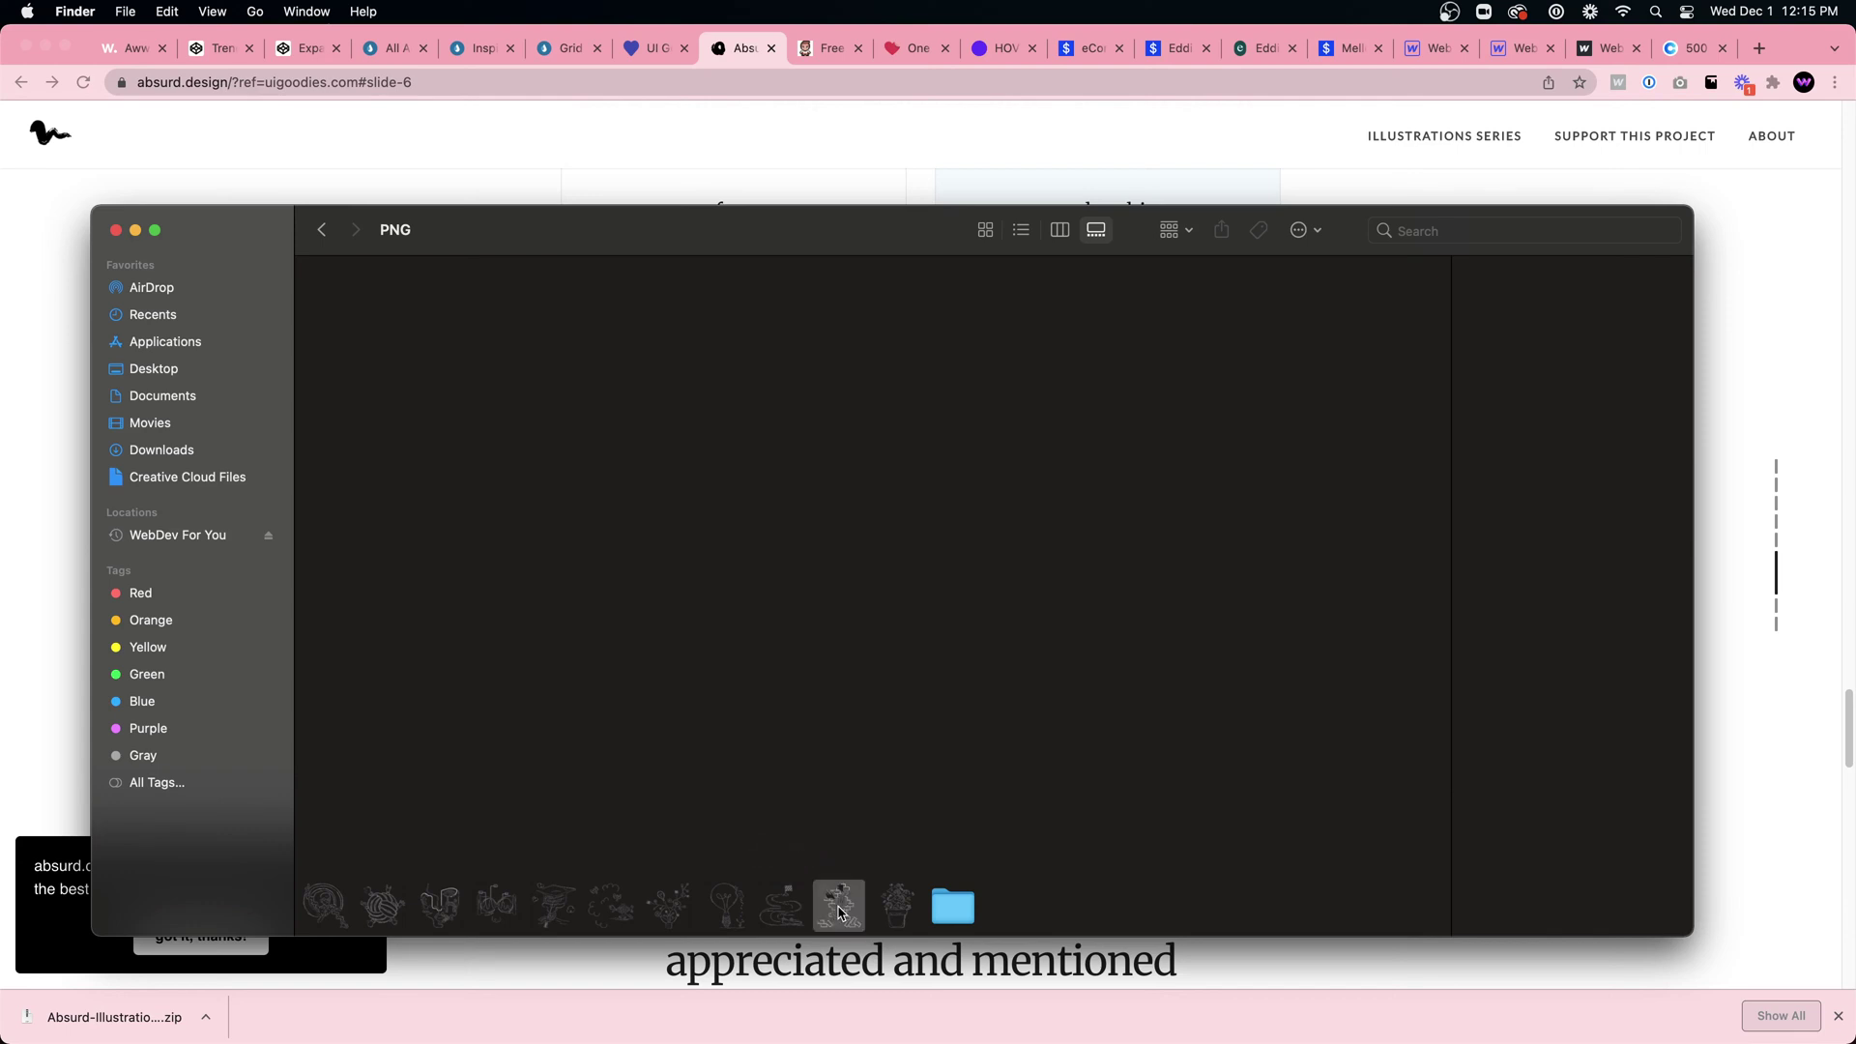
click(898, 906)
click(781, 906)
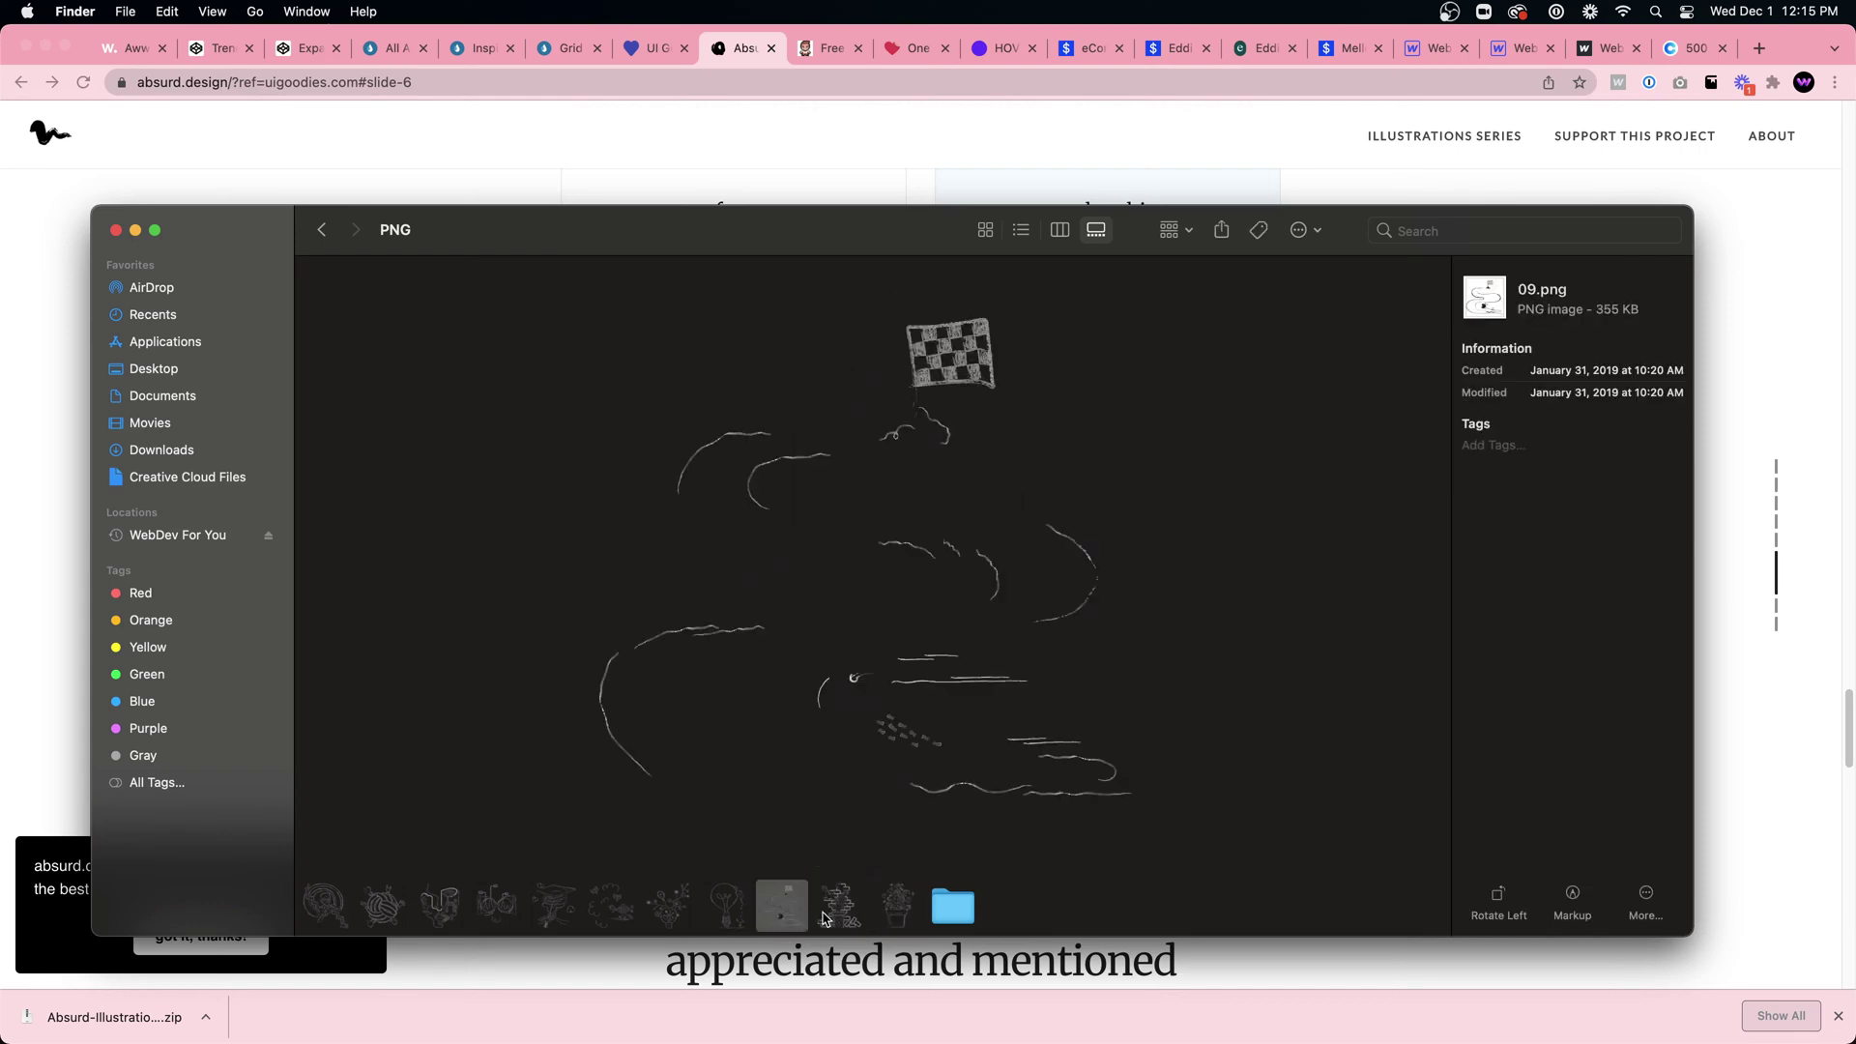
click(827, 916)
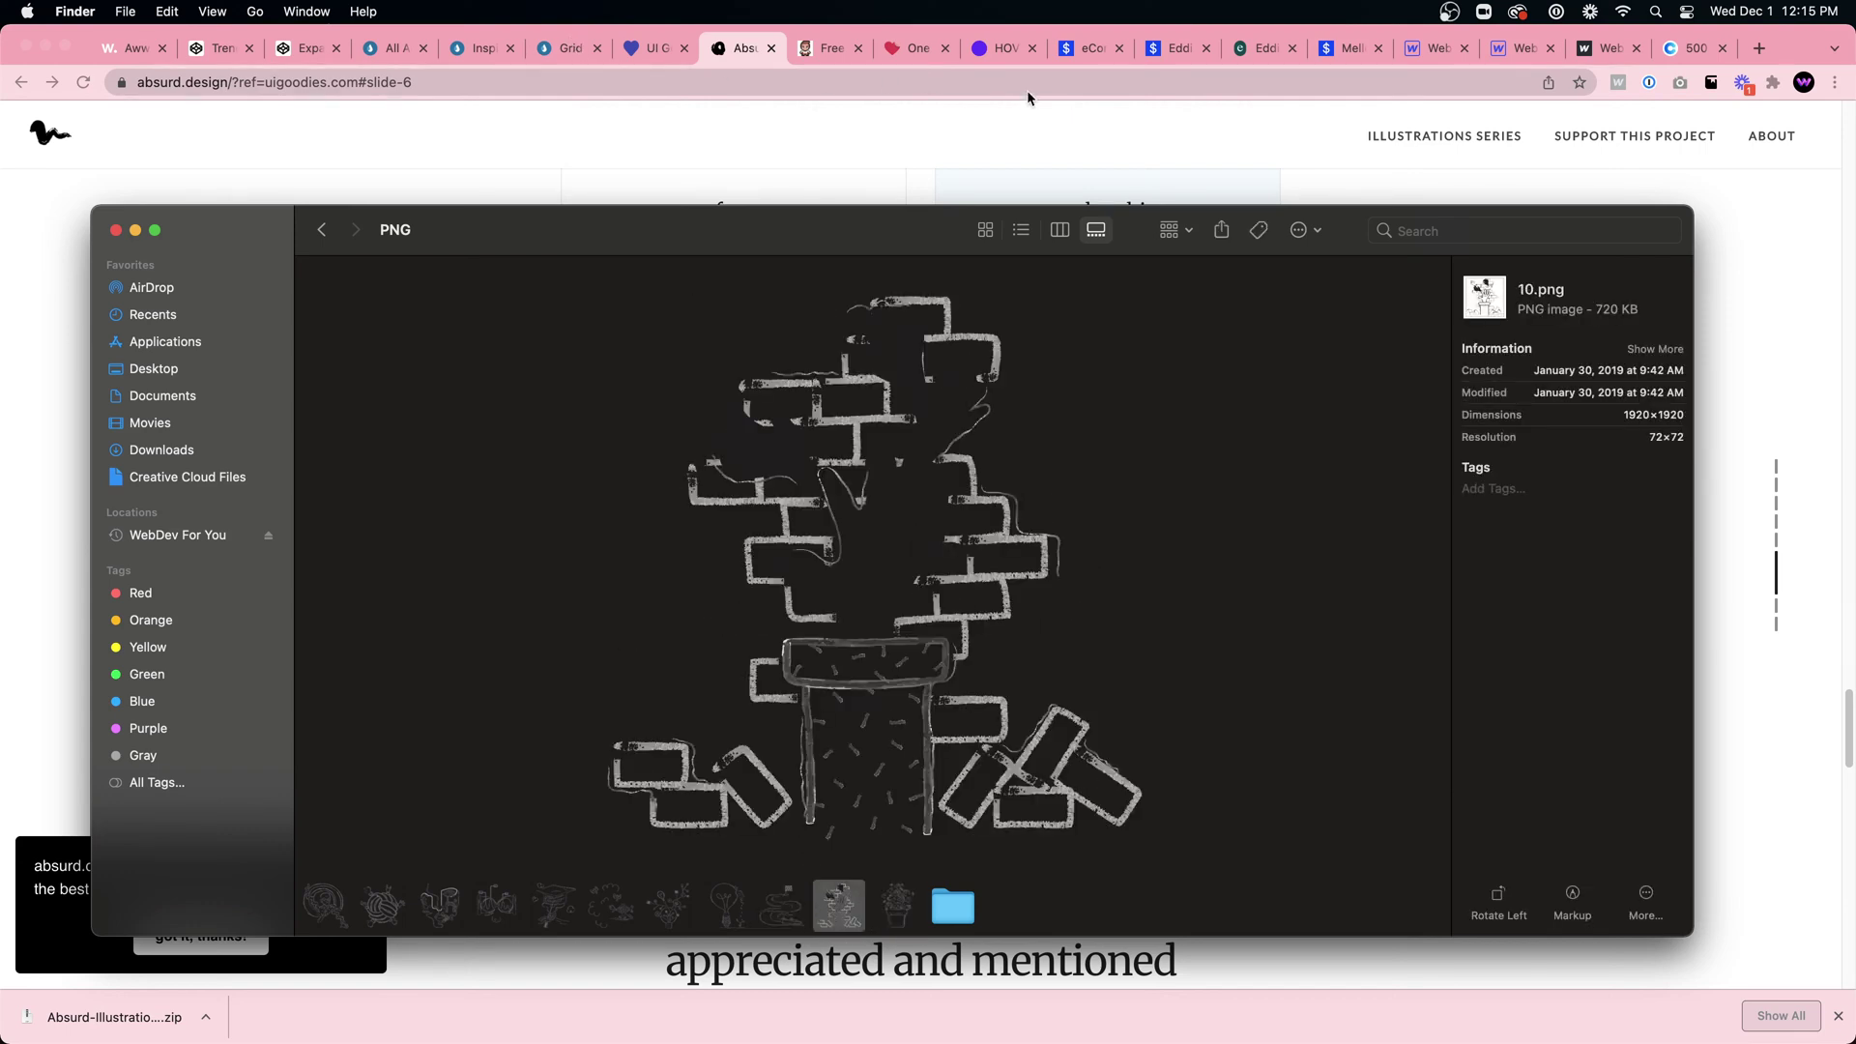
Step: Switch back to the webdevs-top-notch-site project in Webflow and upload 10.png to its assets
click(1416, 55)
click(1504, 45)
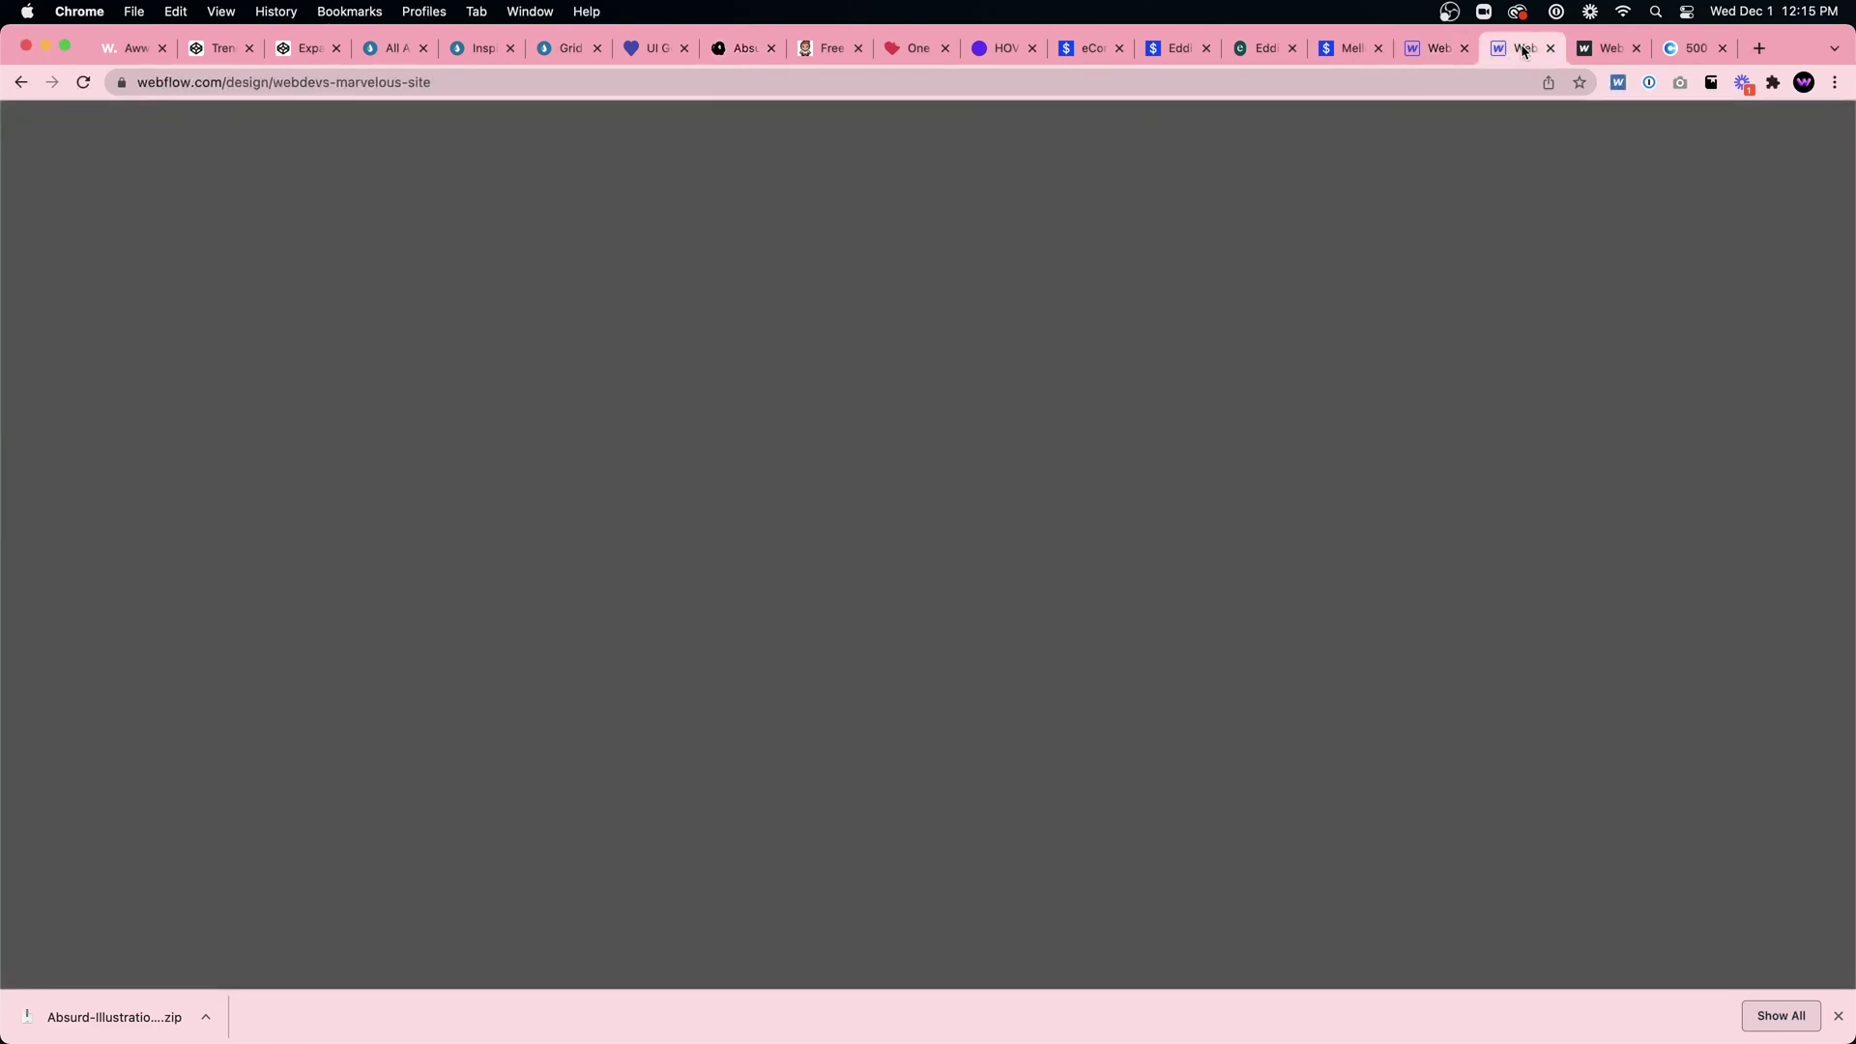
click(1427, 48)
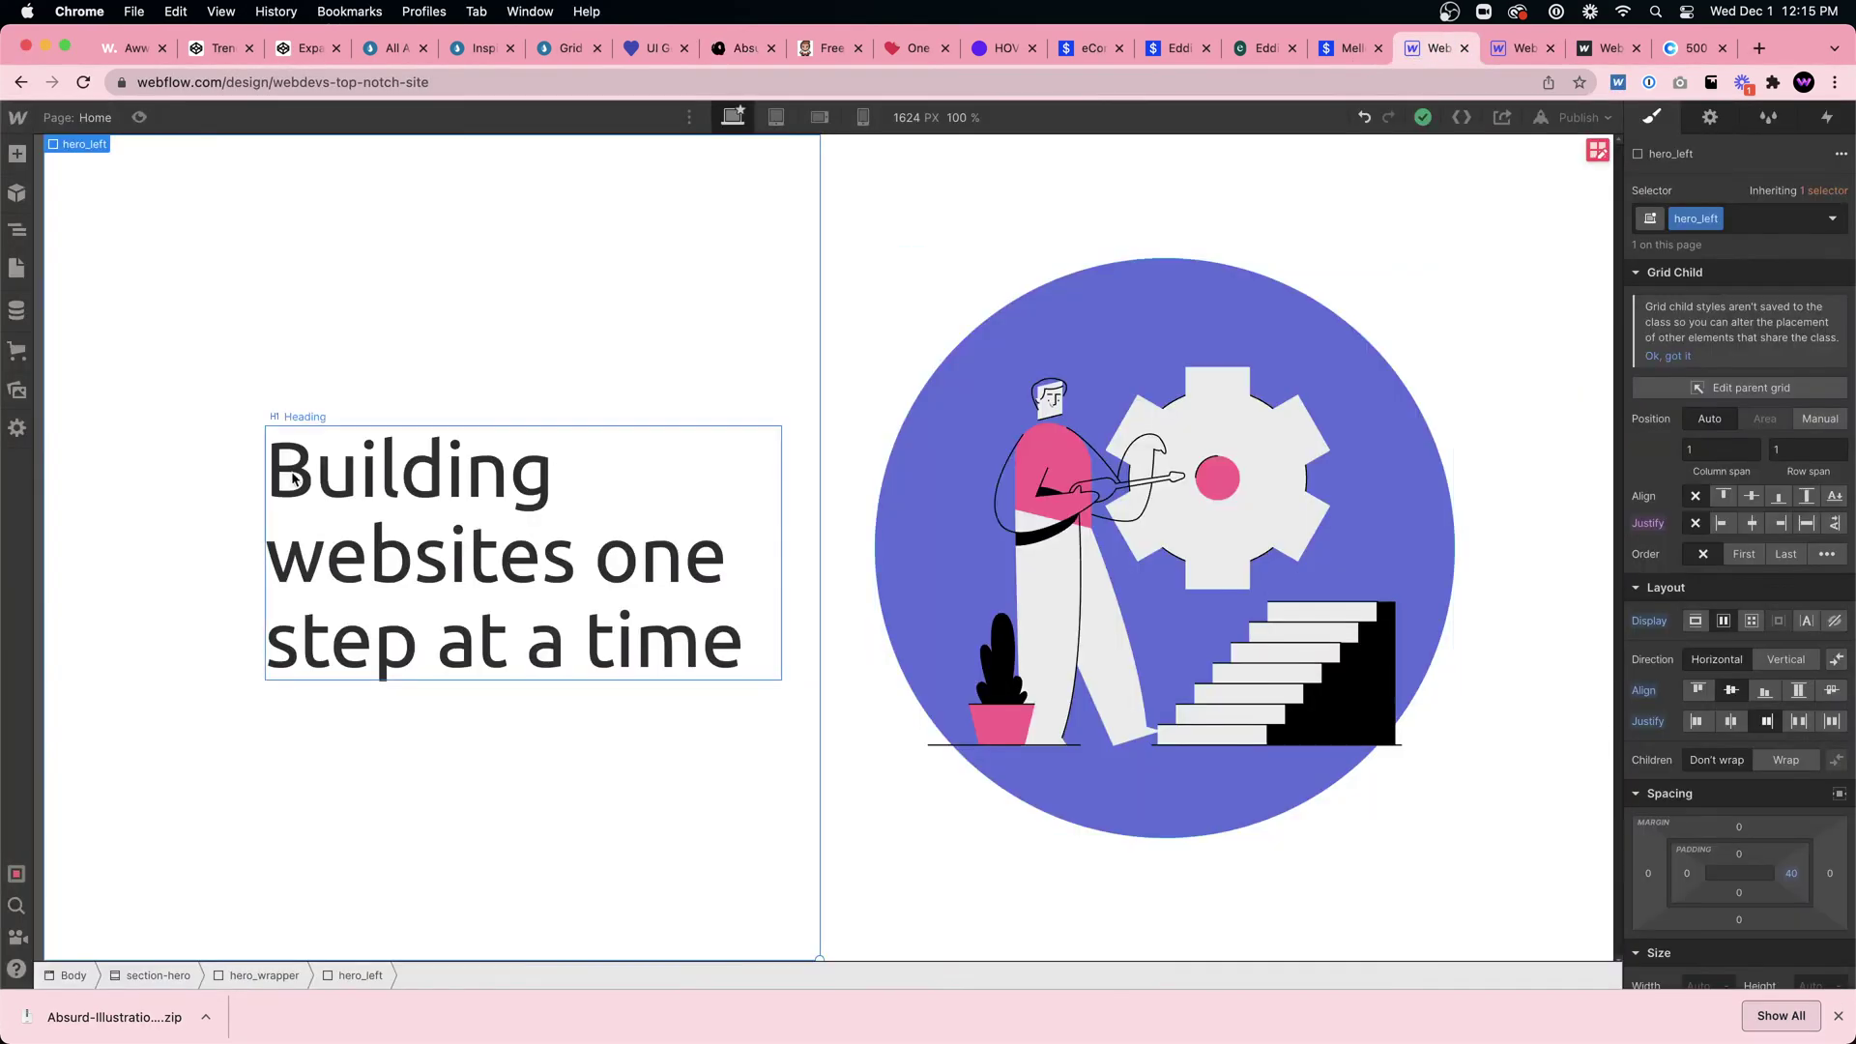
click(17, 390)
mouse_move(550, 1040)
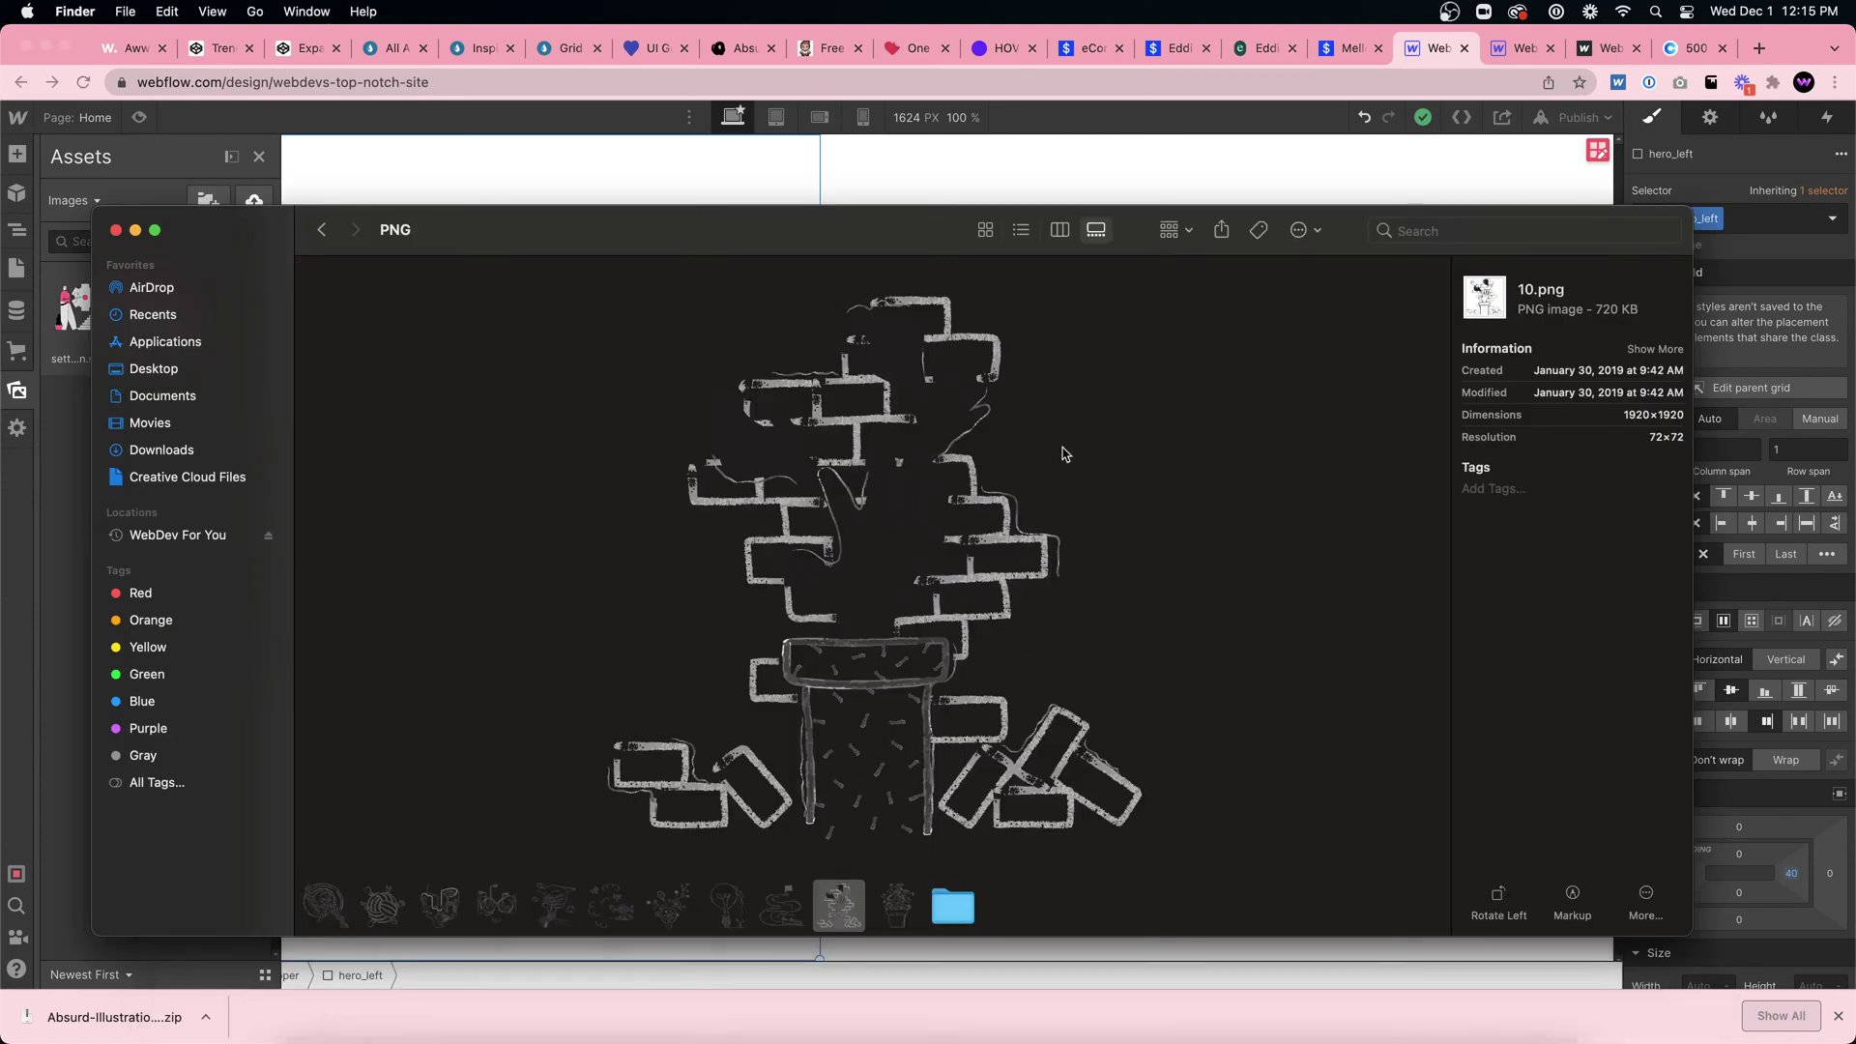
drag(812, 875, 41, 531)
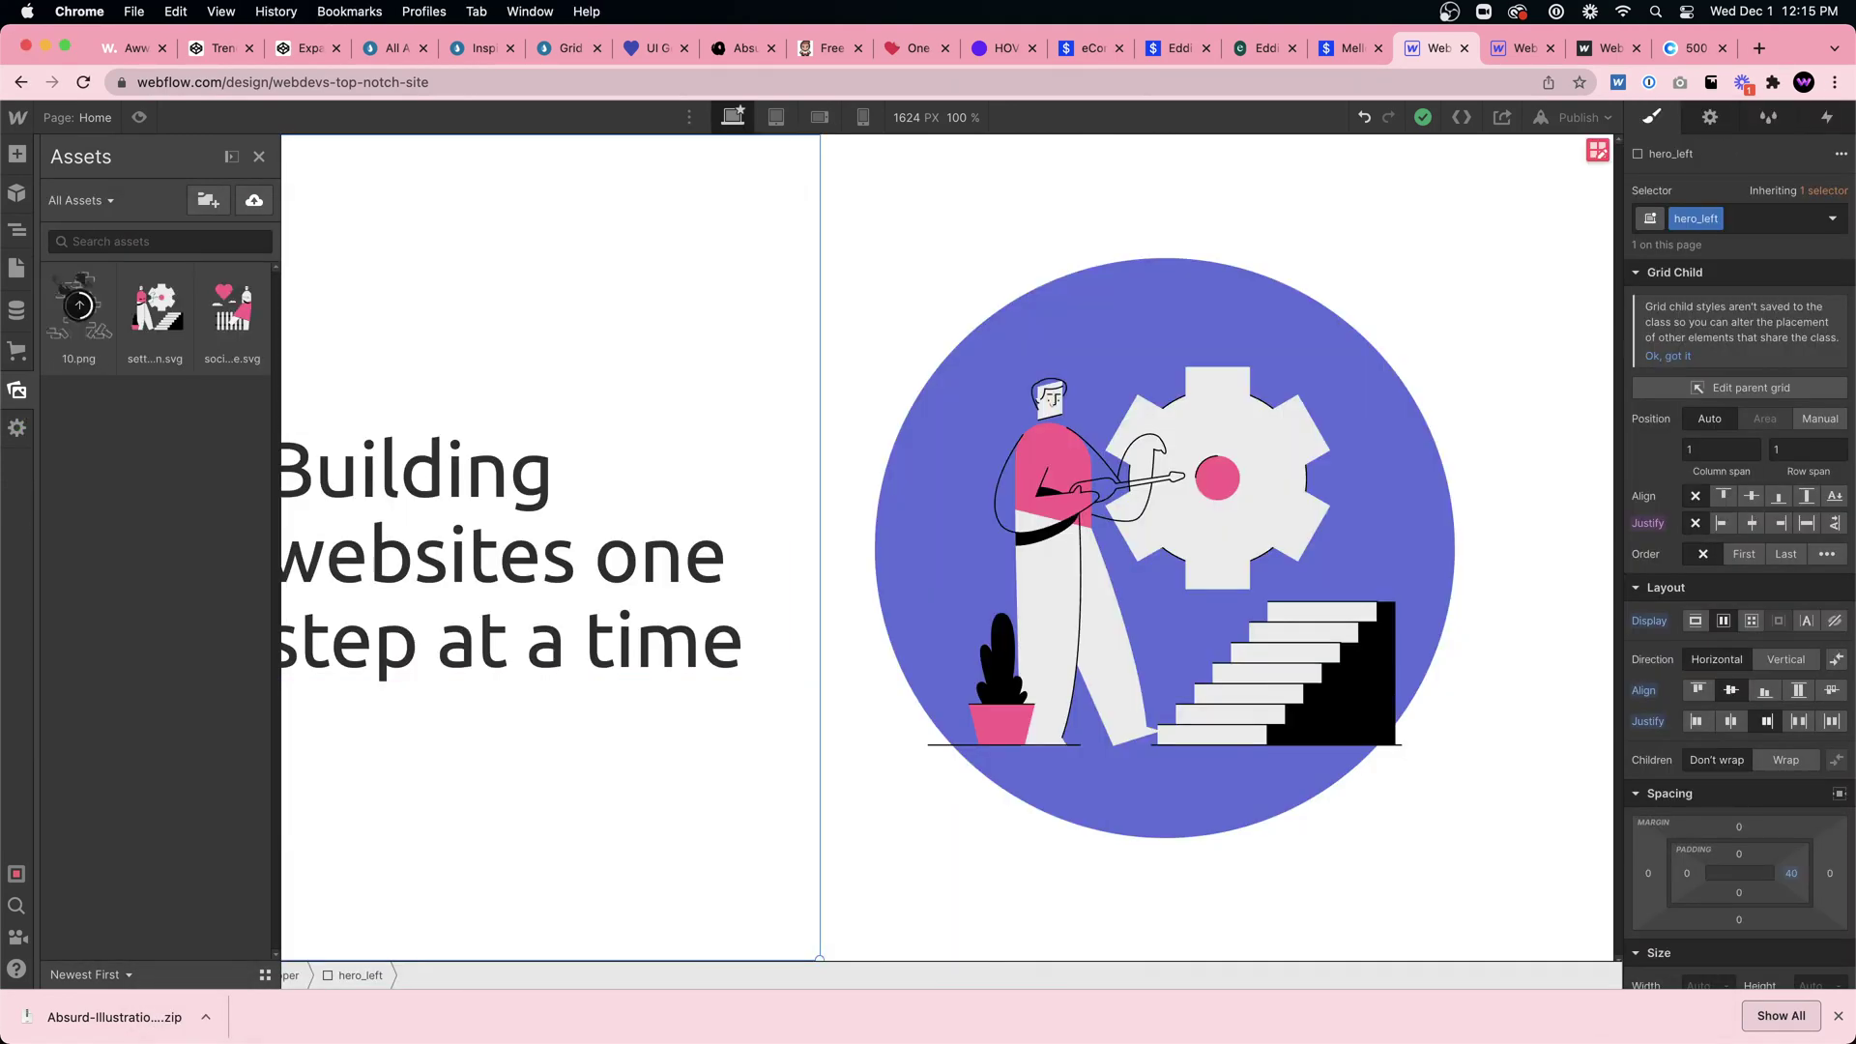
Step: Replace the illustration on the hero's circle with 10.png from the assets
click(1153, 471)
click(939, 250)
click(1023, 353)
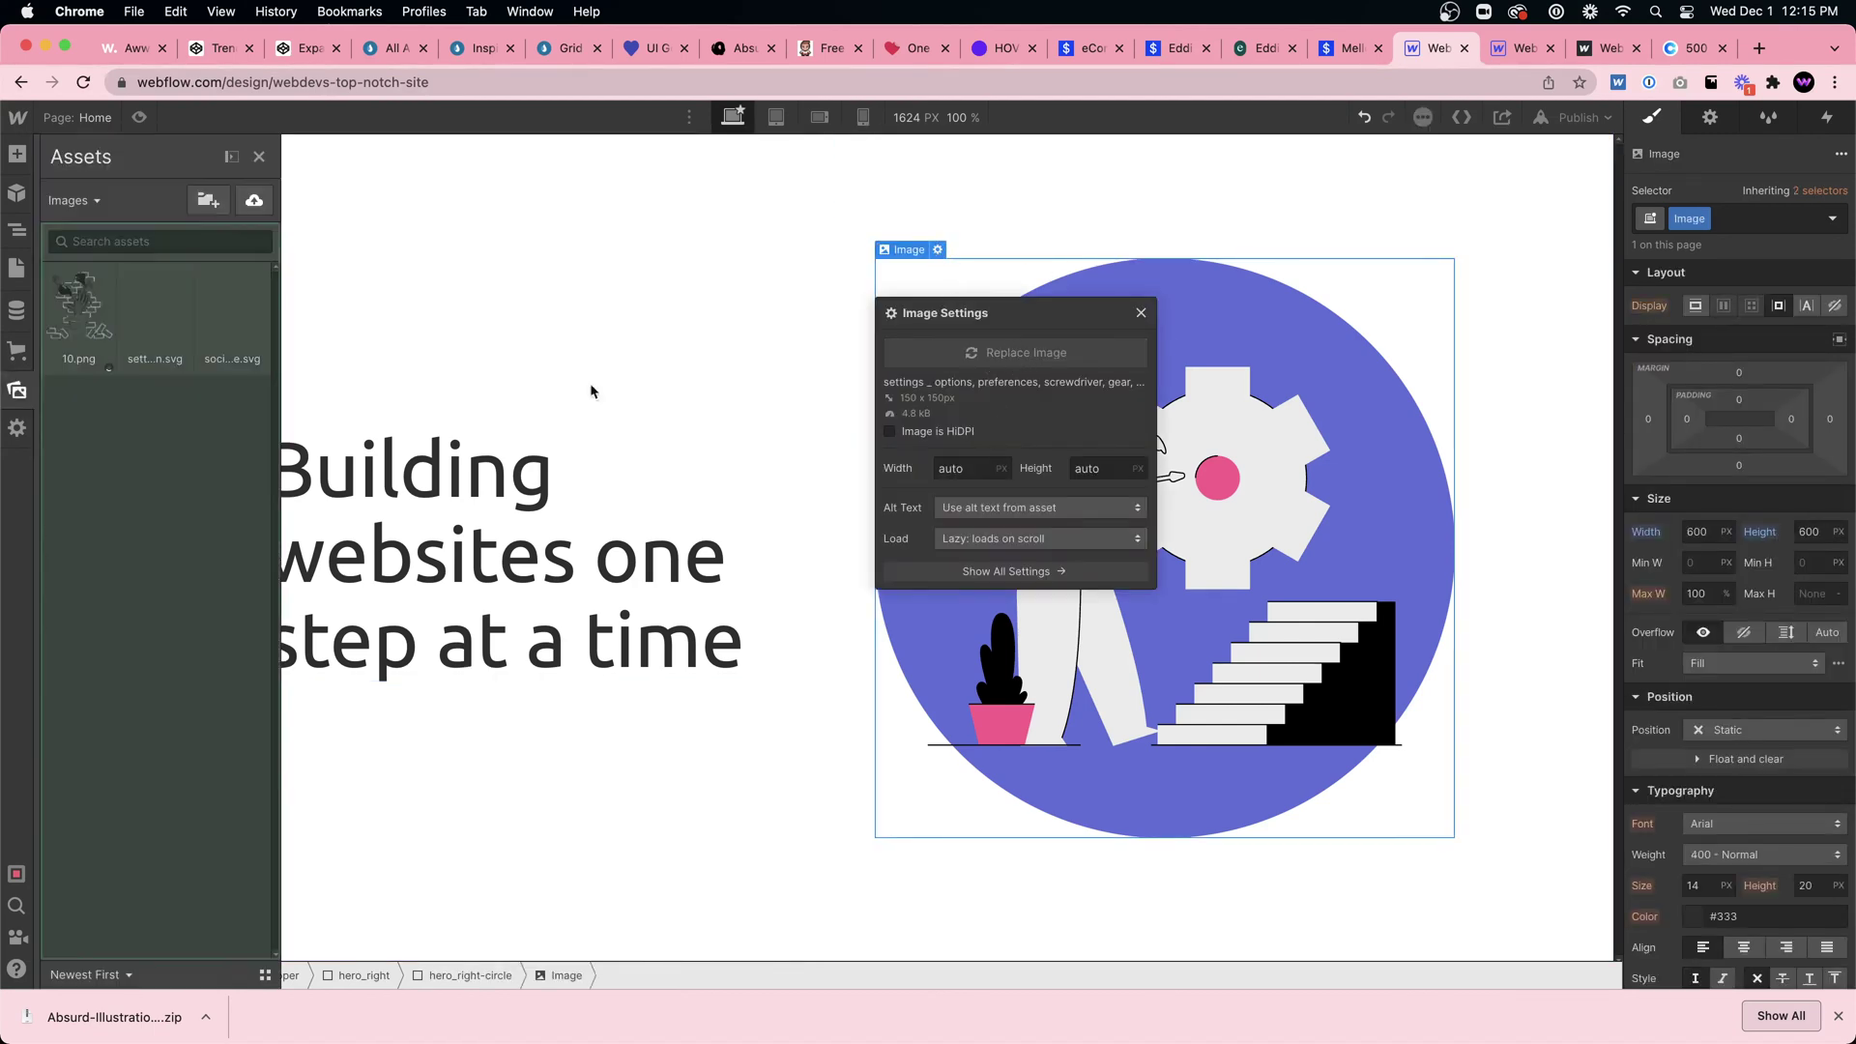
click(78, 309)
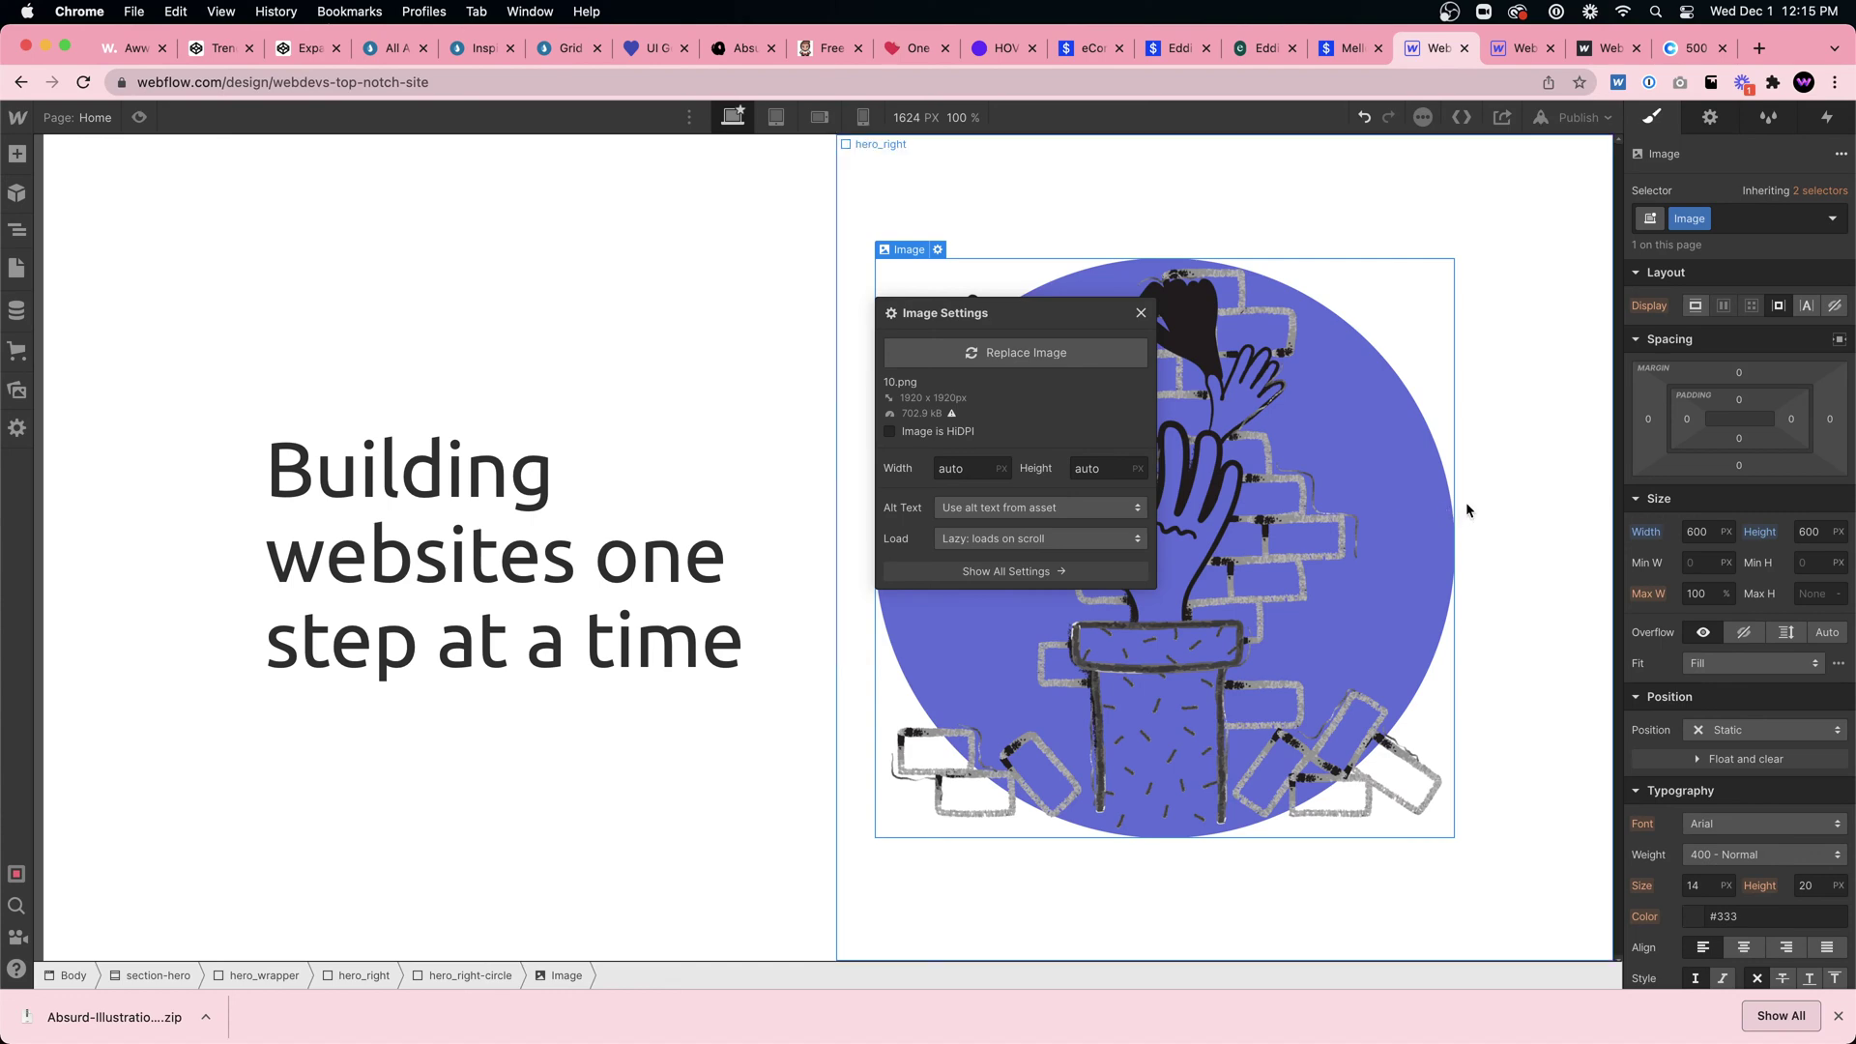
click(1517, 600)
click(1395, 460)
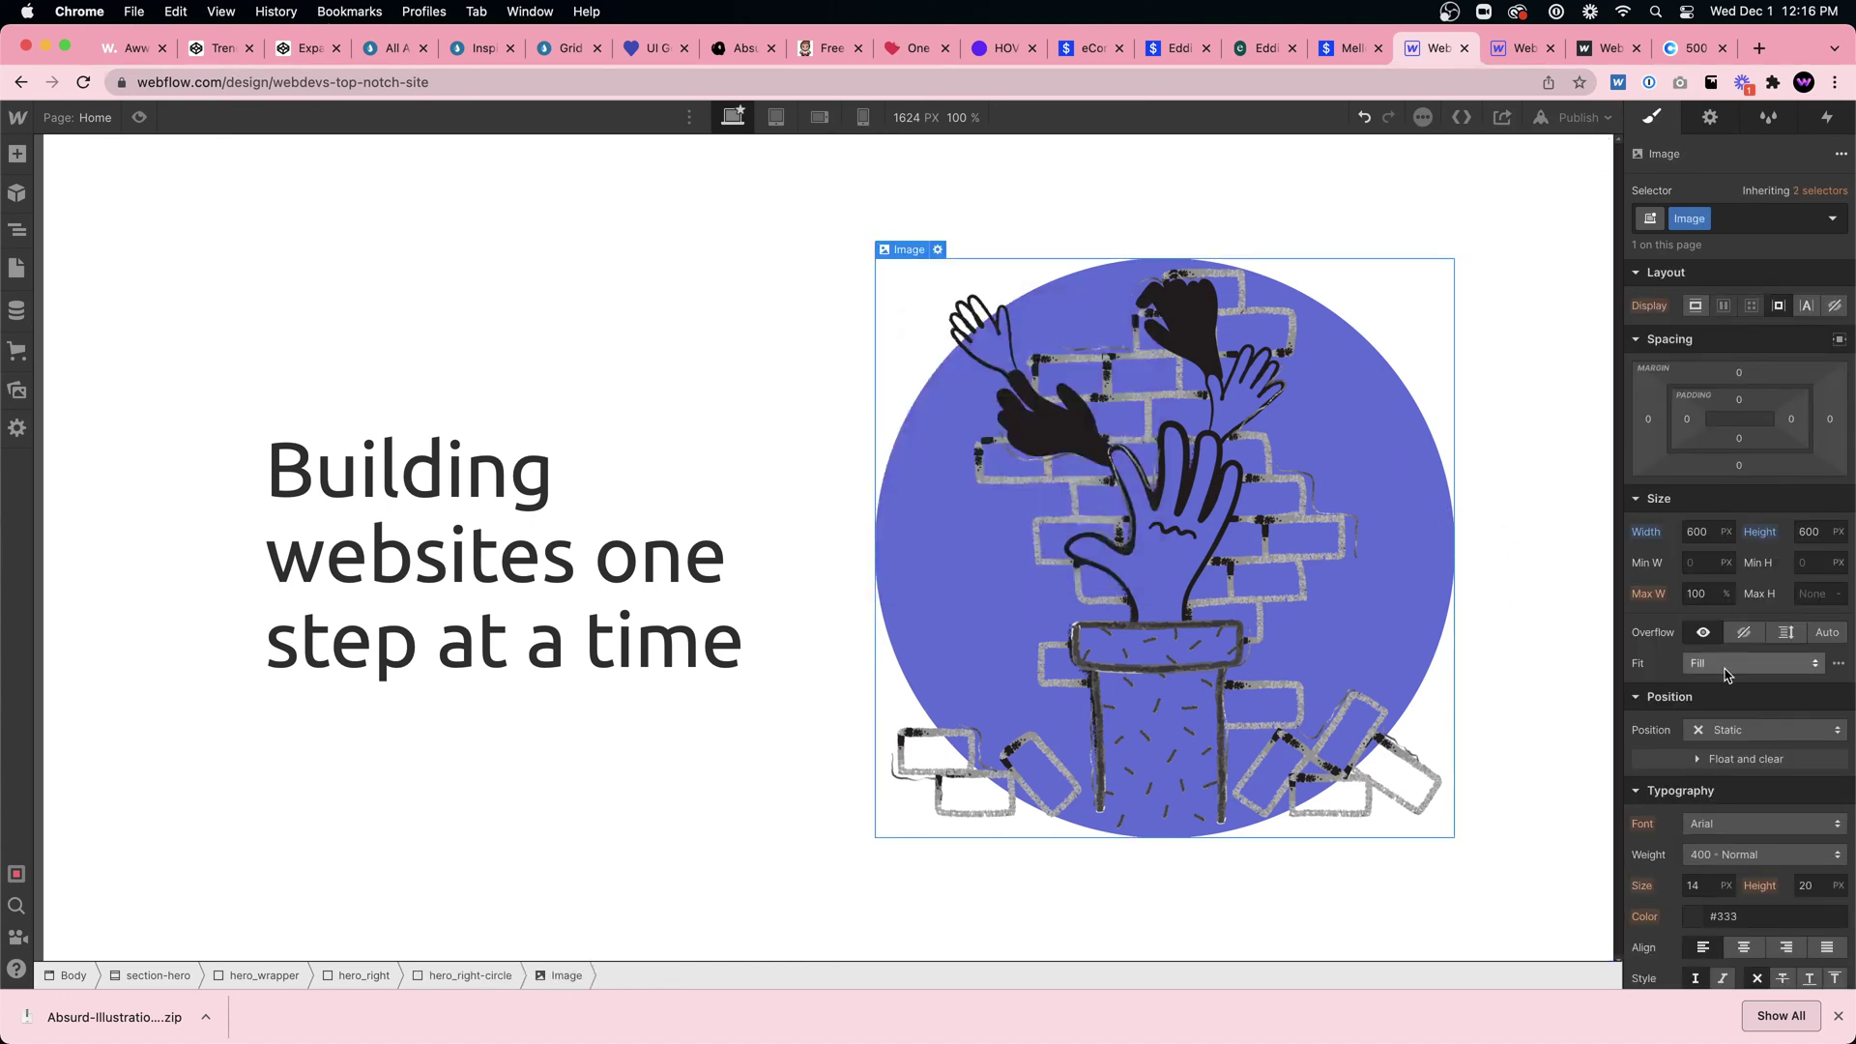
Step: Set the background color of hero_right-circle to white (#ffffff) and check the page in preview
scroll(1741, 667, down, 5)
click(489, 972)
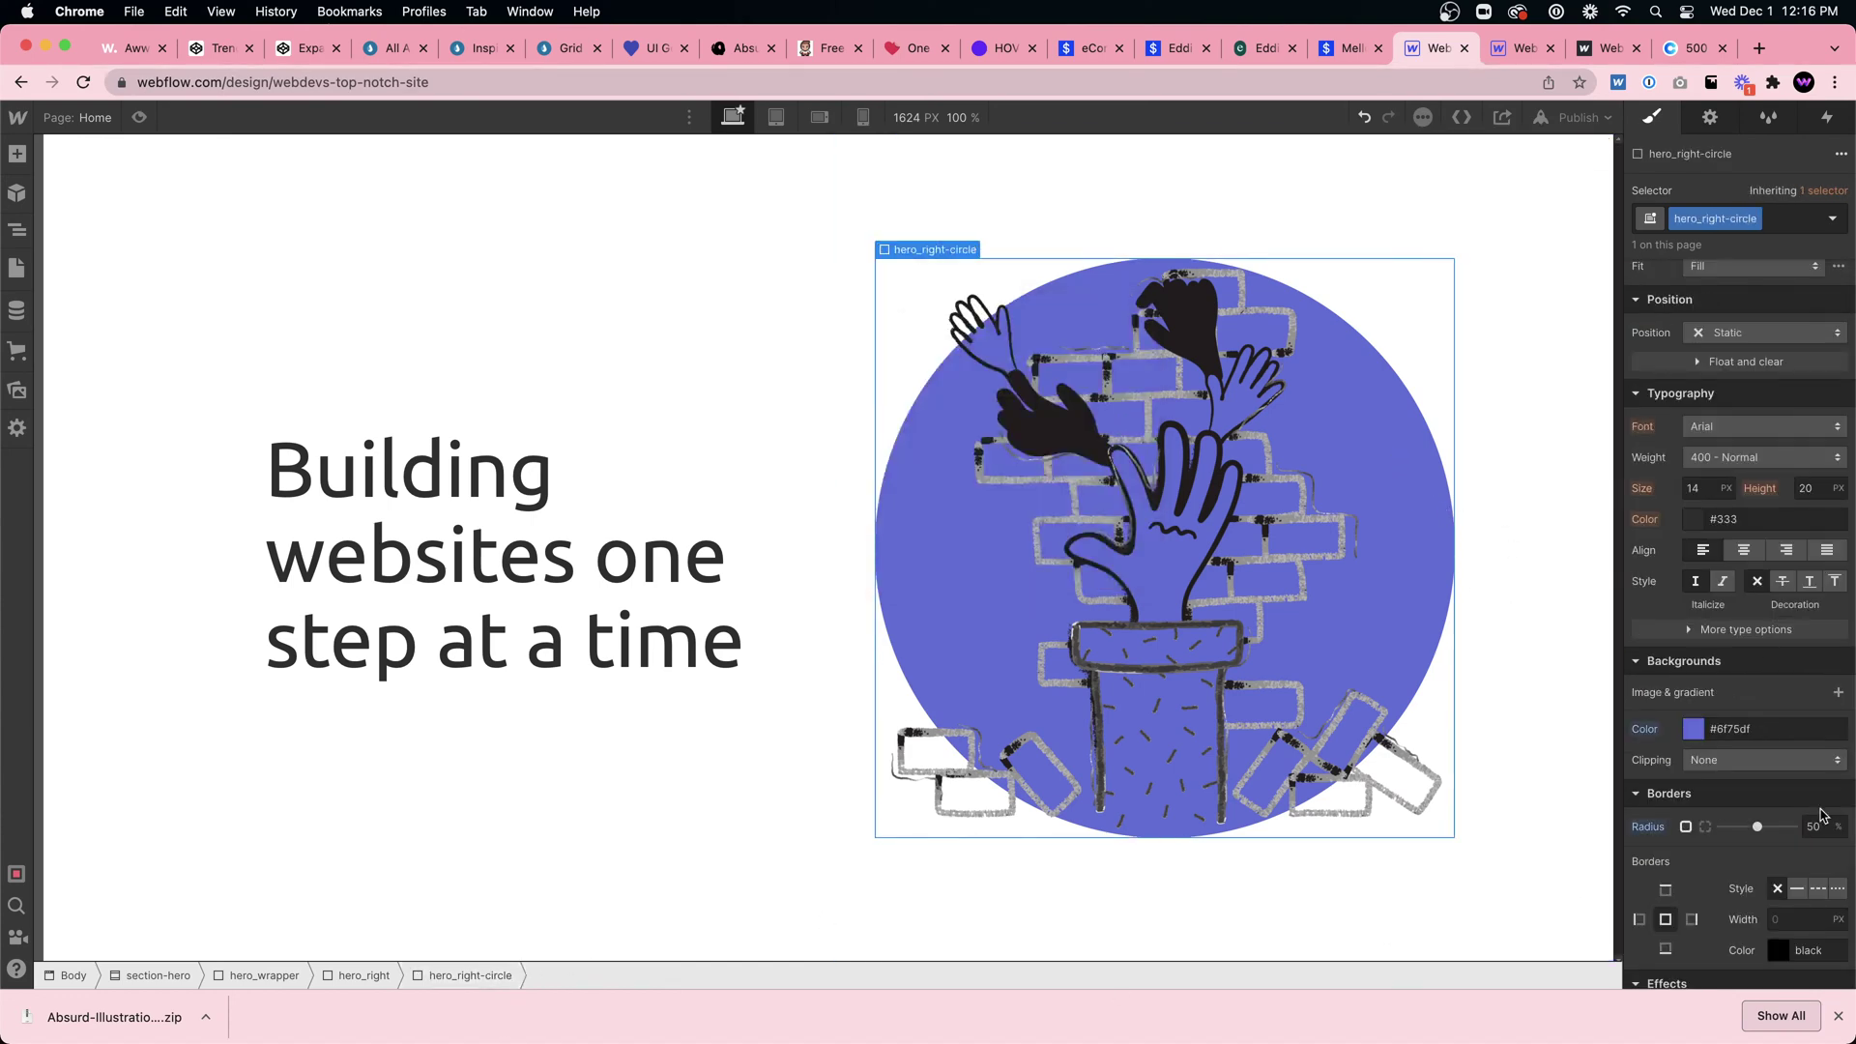
scroll(1762, 704, down, 4)
click(1703, 539)
drag(1697, 593, 1521, 543)
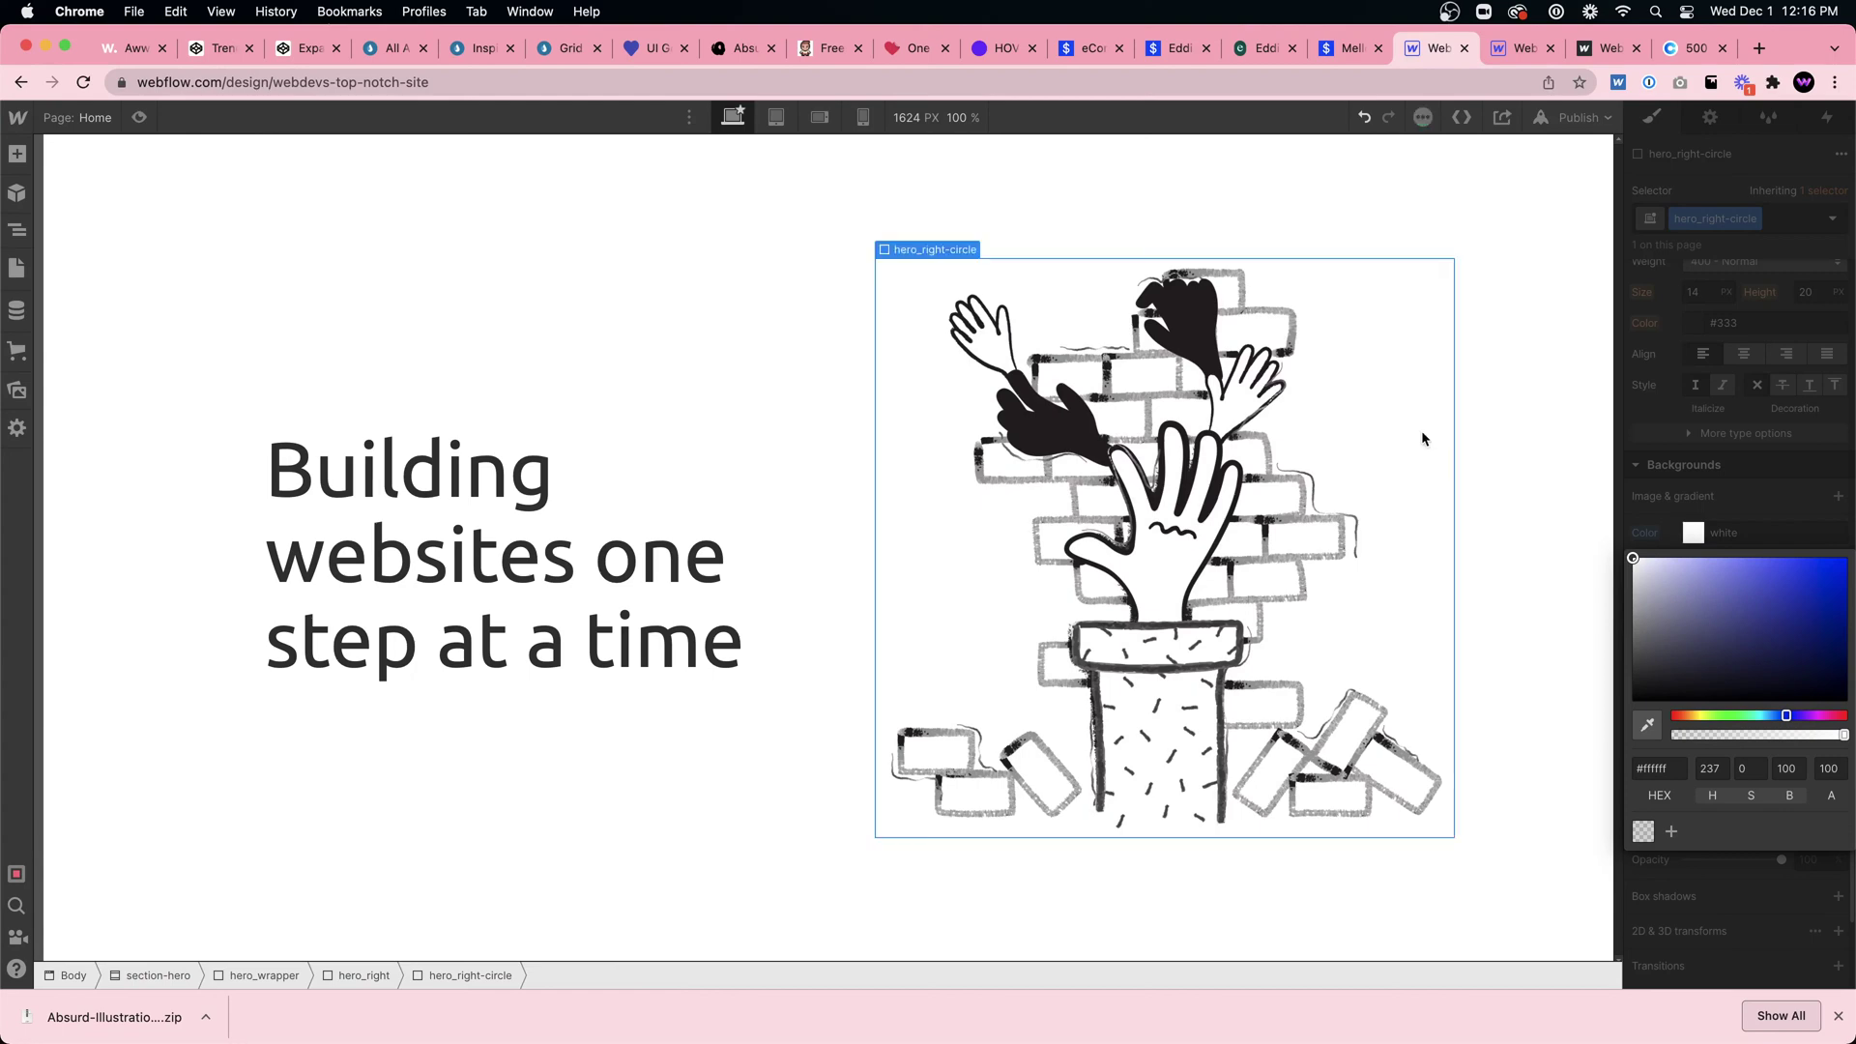
click(1528, 457)
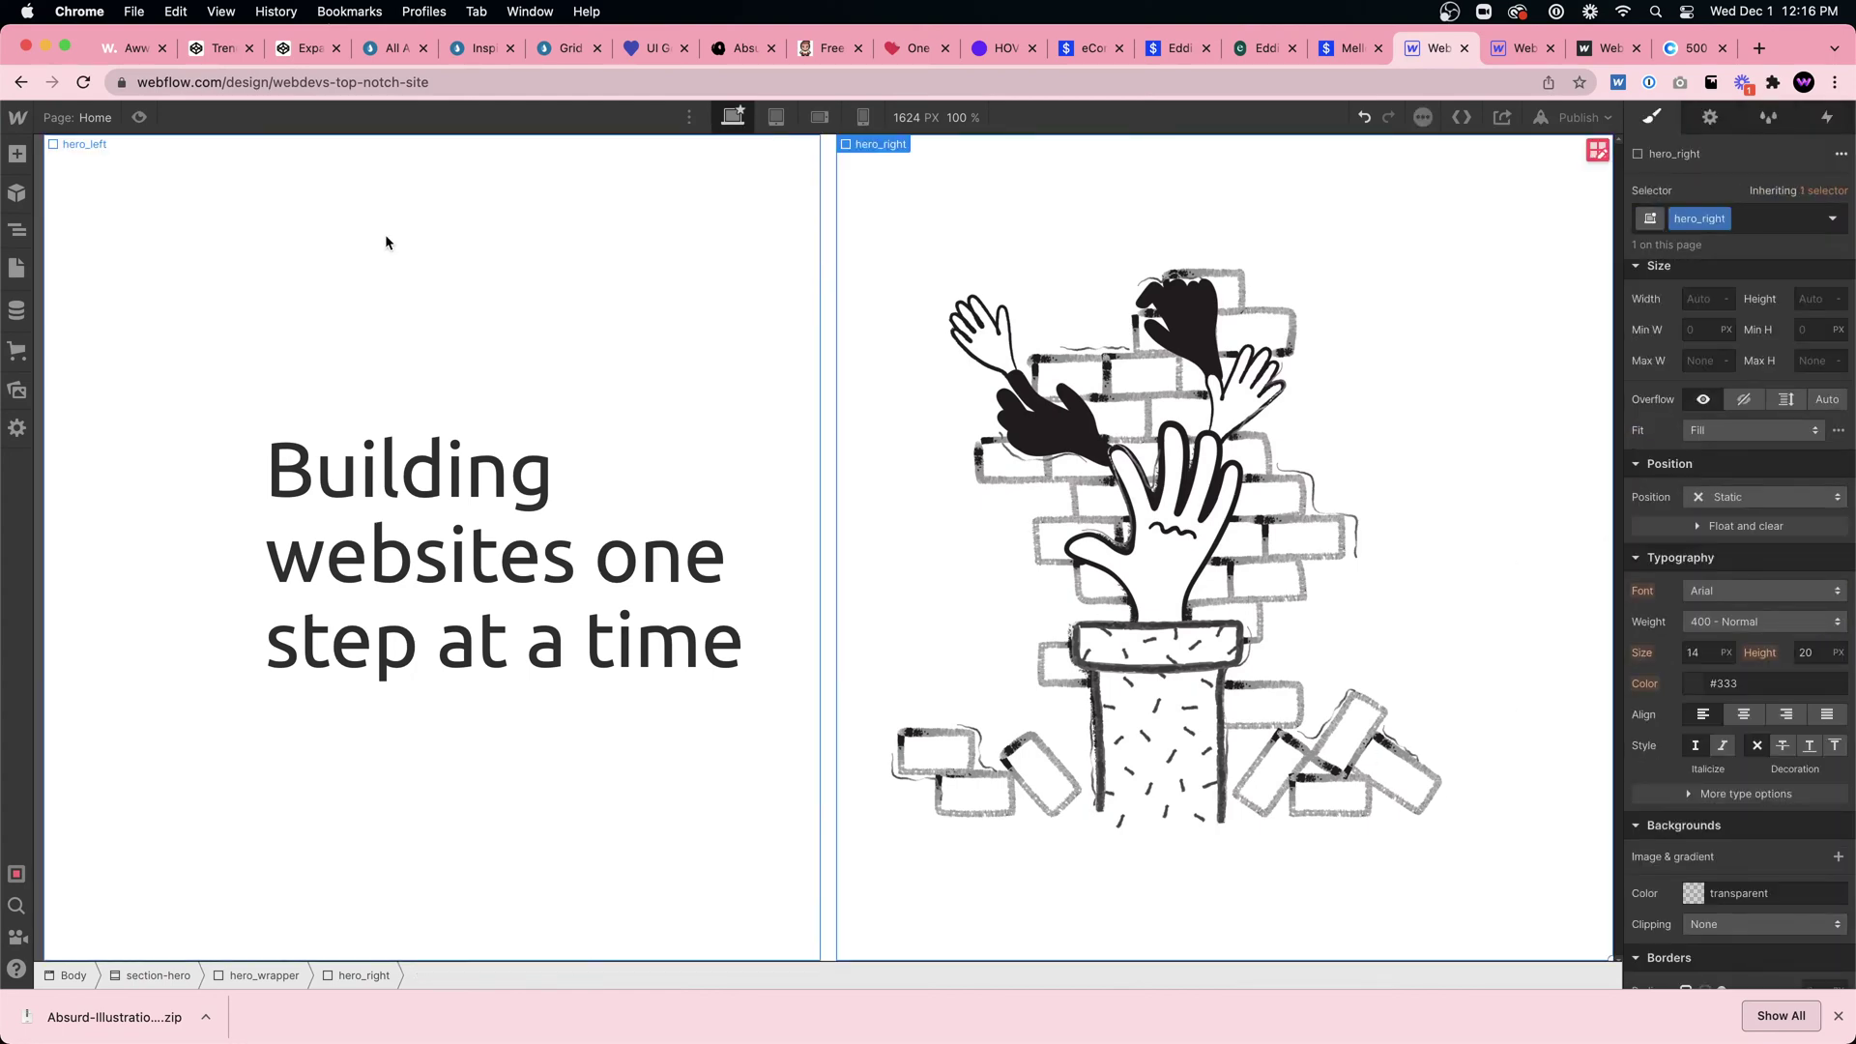
click(140, 117)
Step: Change the hero heading's font to Playfair Display
click(473, 558)
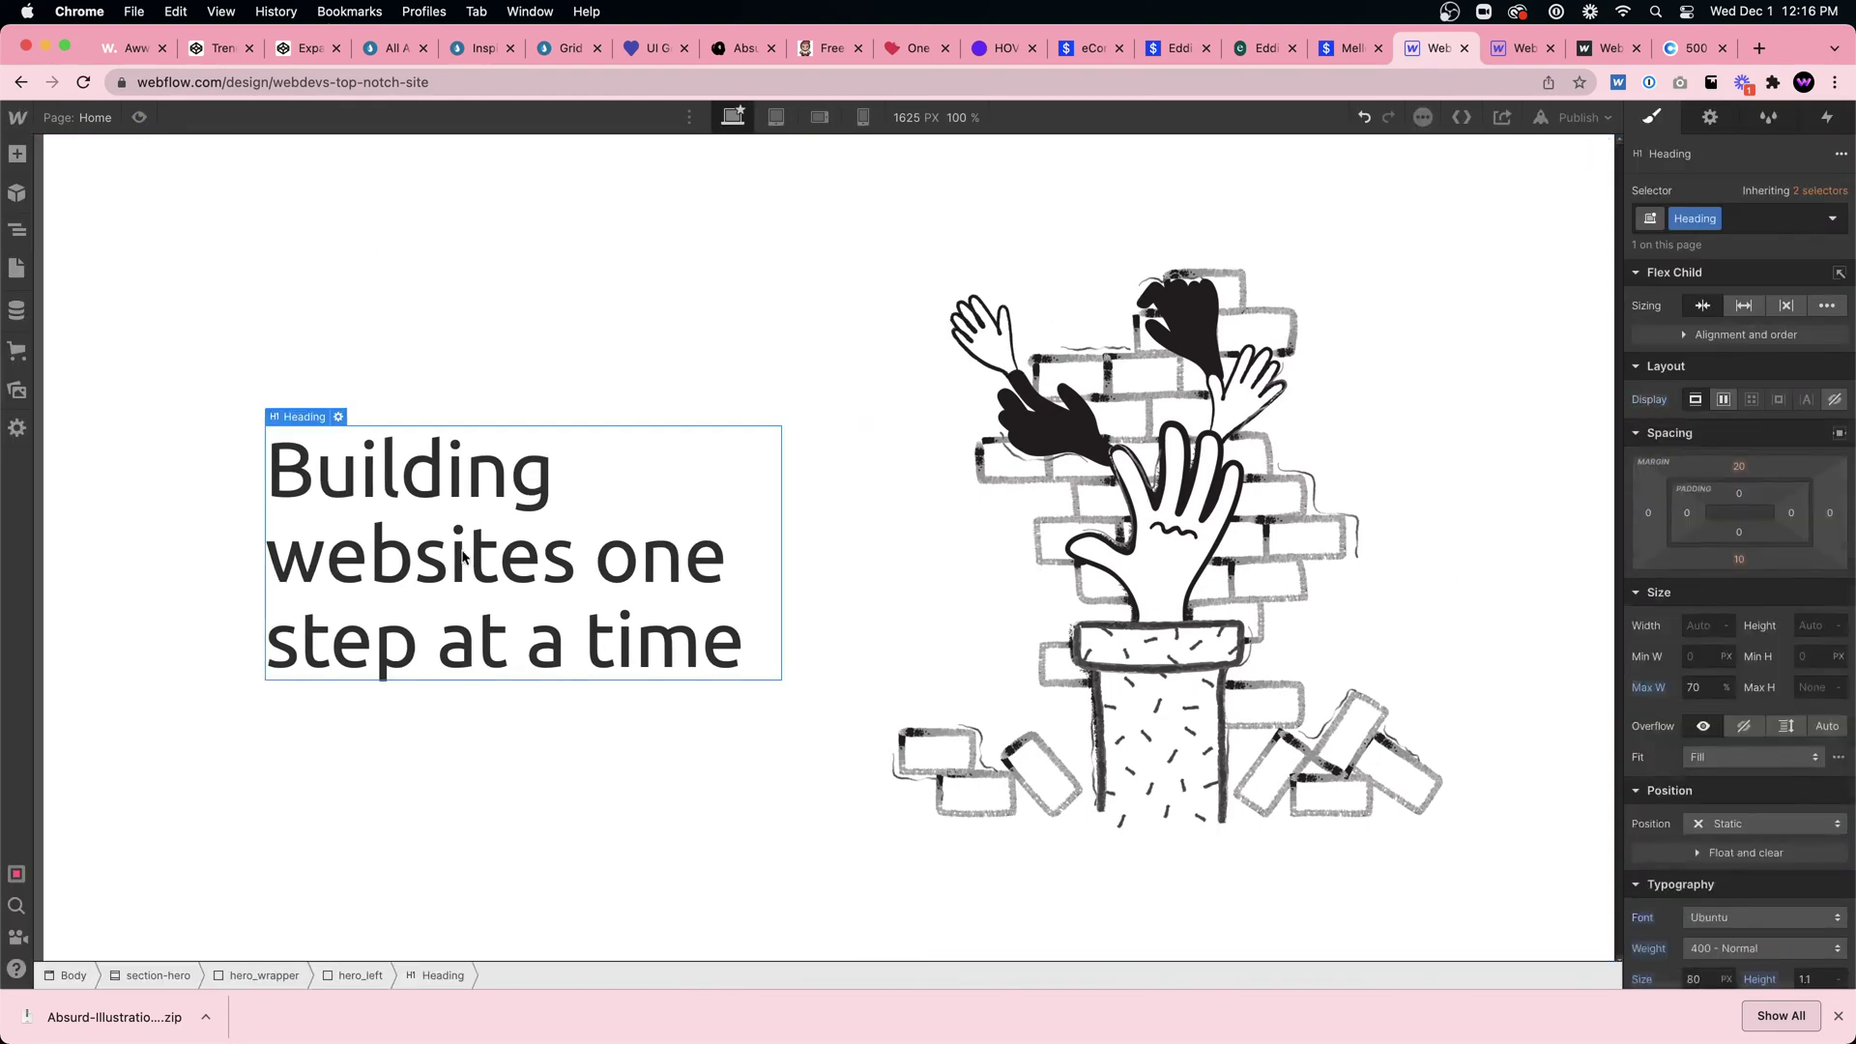
click(1721, 757)
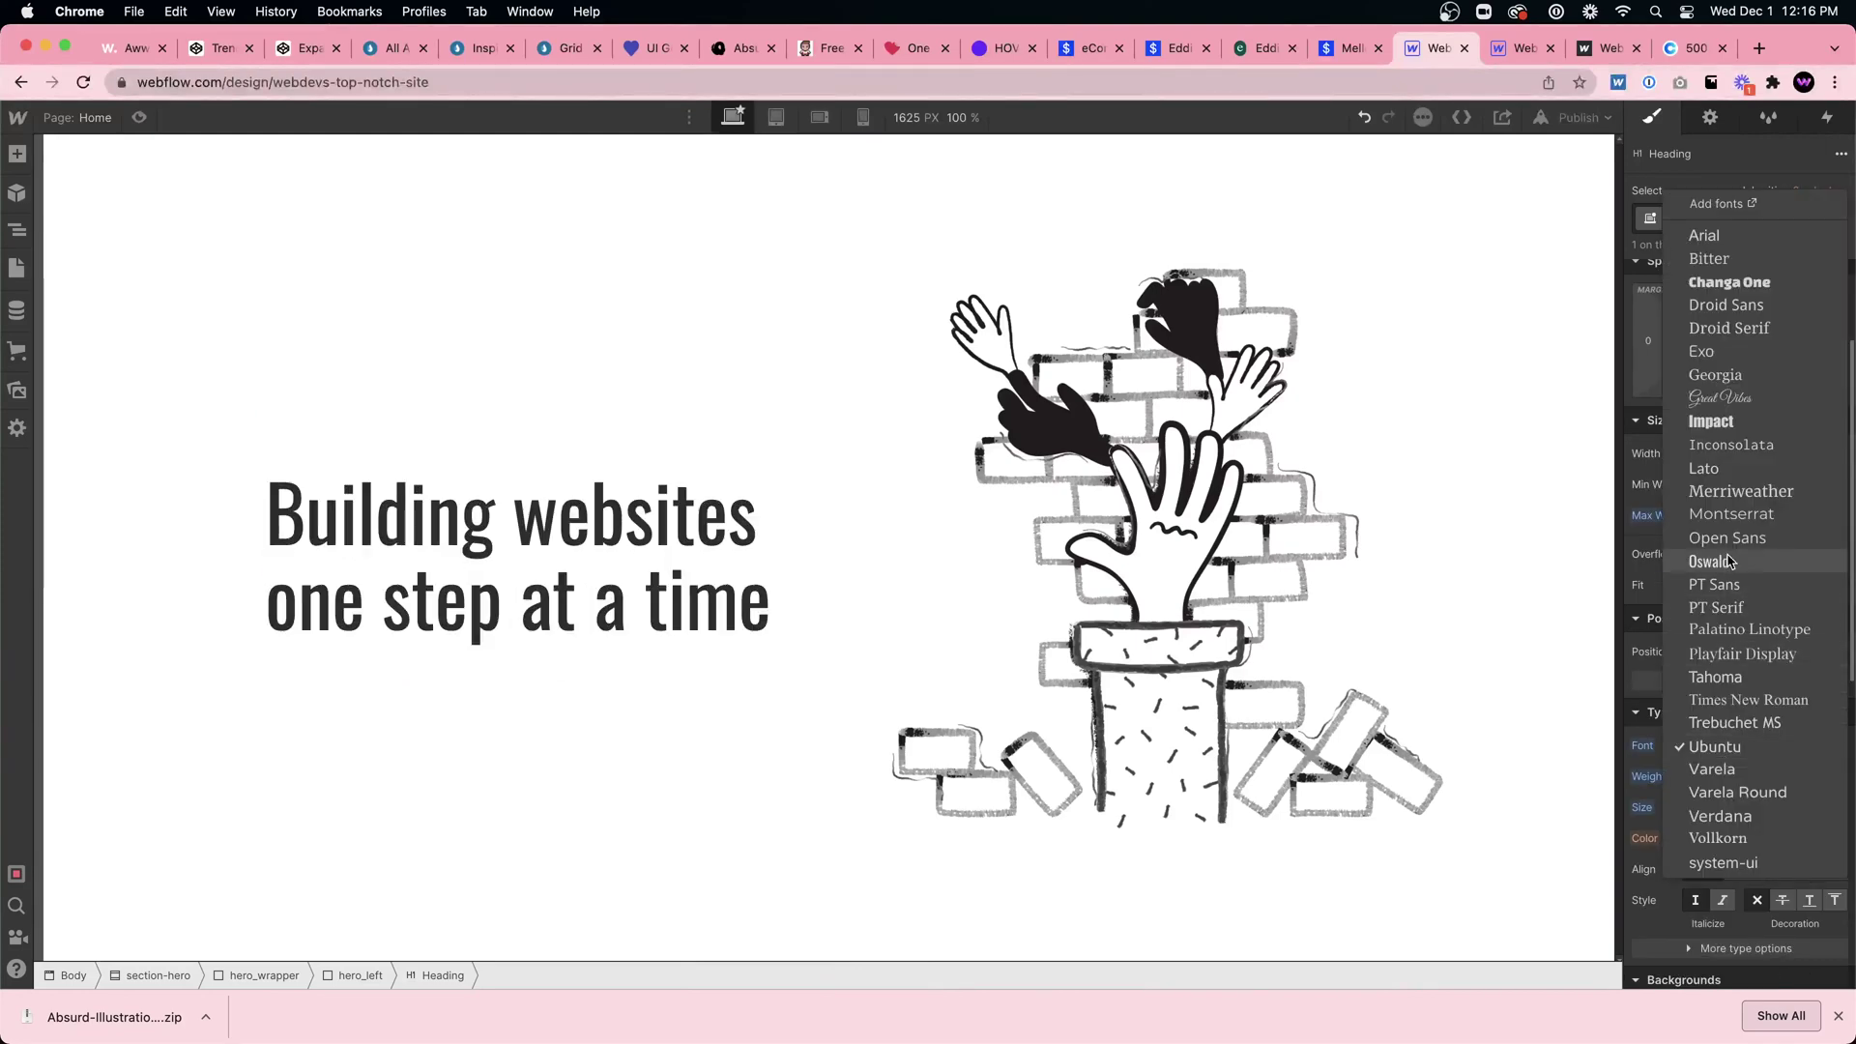
click(1742, 653)
click(799, 819)
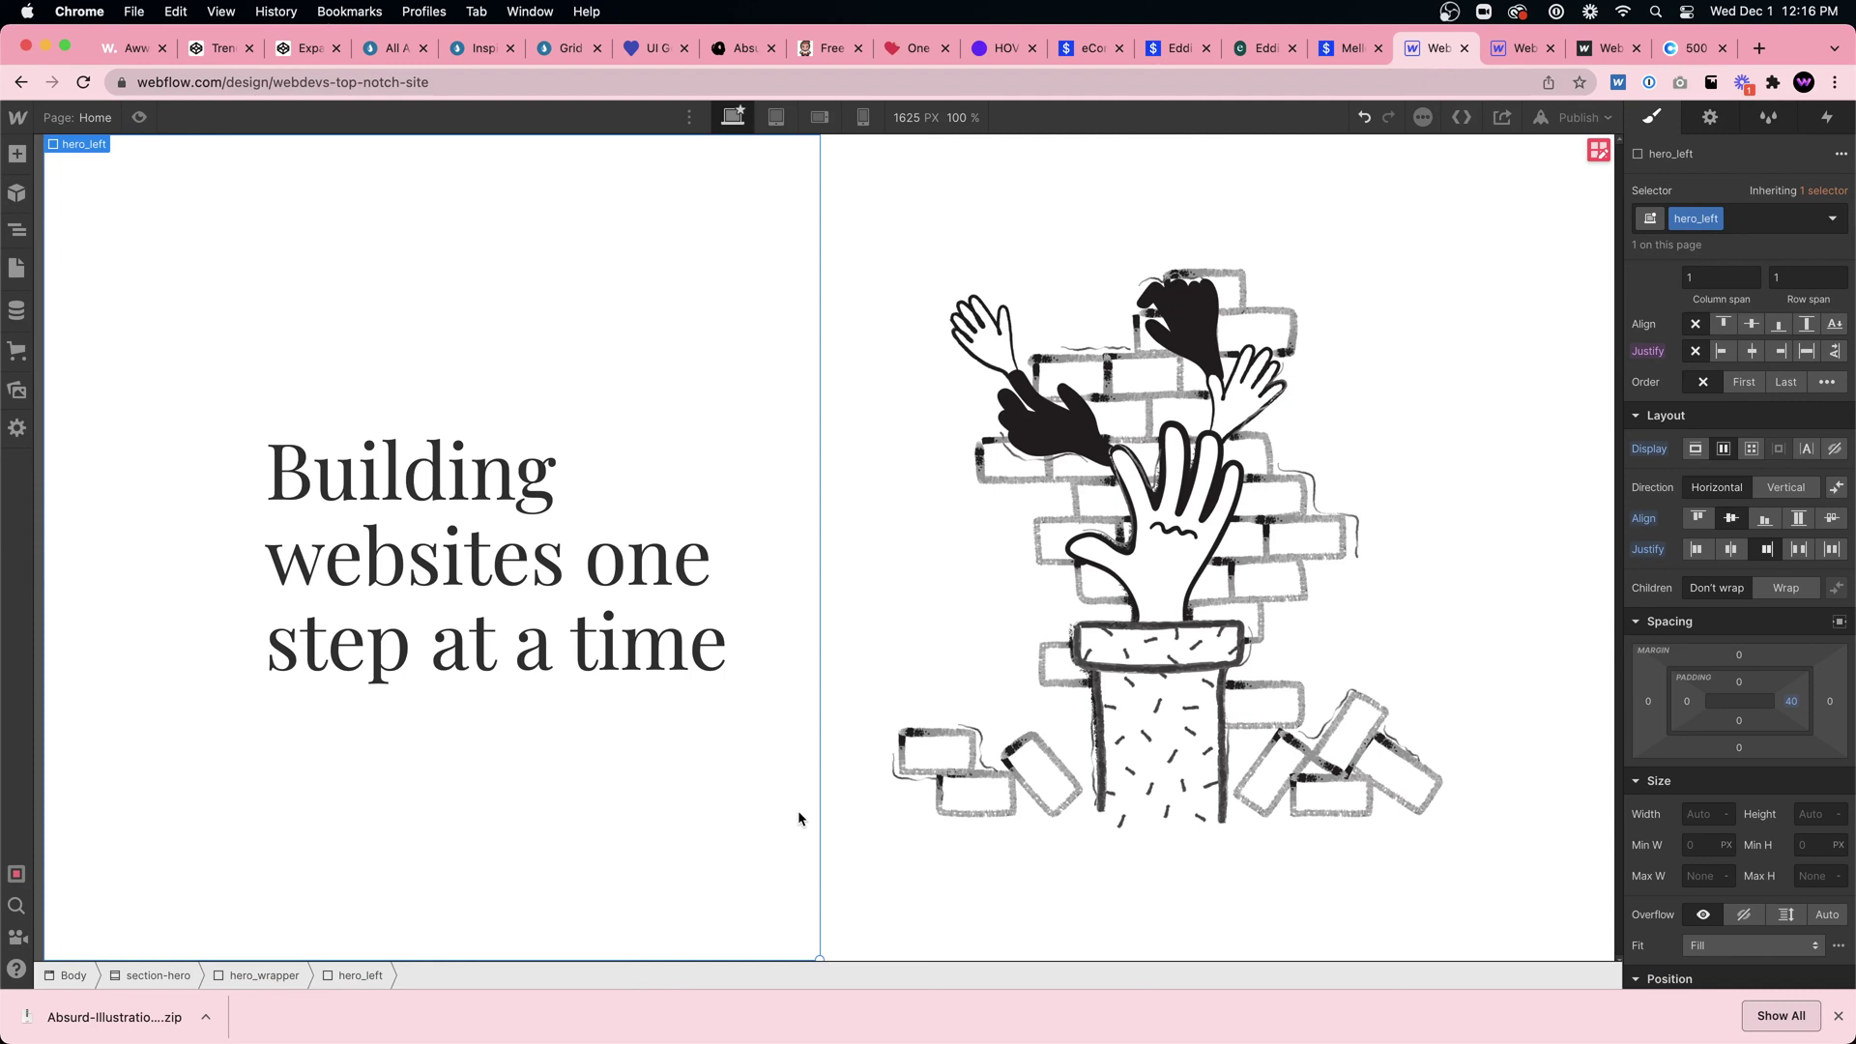
Step: Replace the hero heading's text with "Illustrations"
click(558, 570)
double_click(565, 568)
key(super+a)
text(Illustrations)
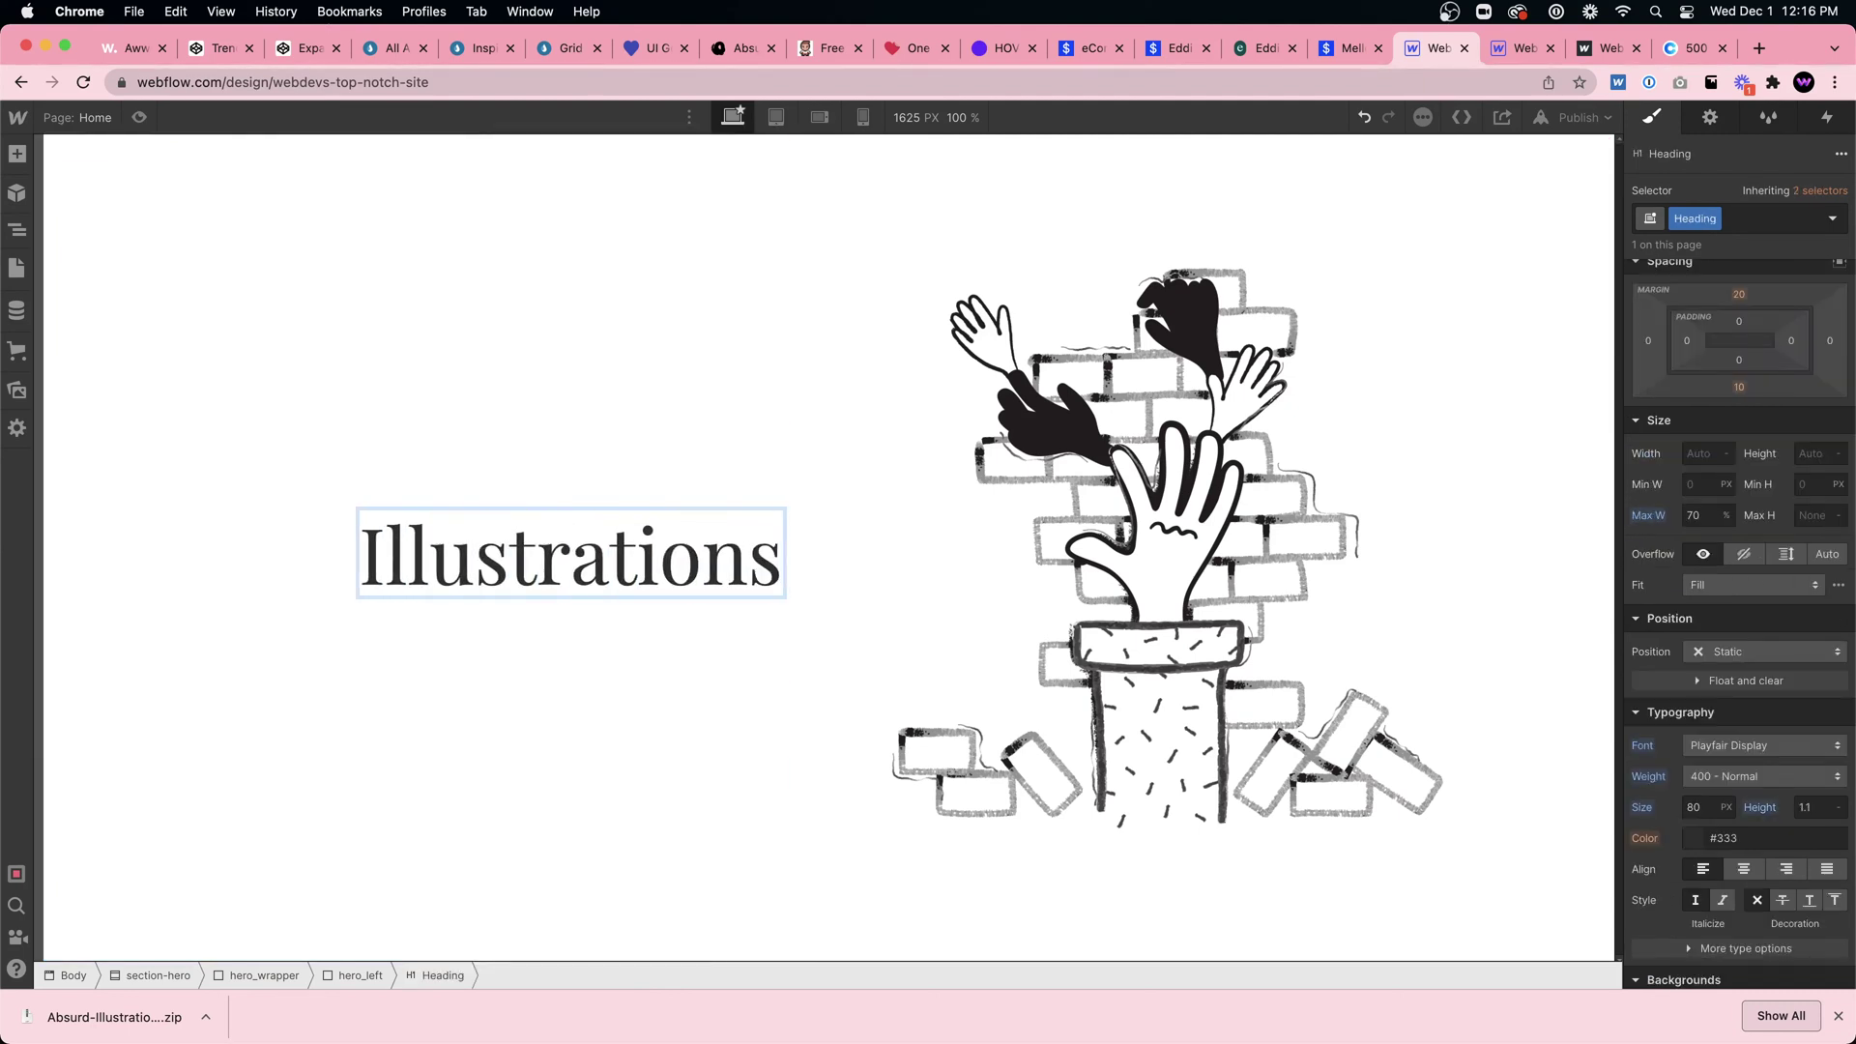
click(245, 484)
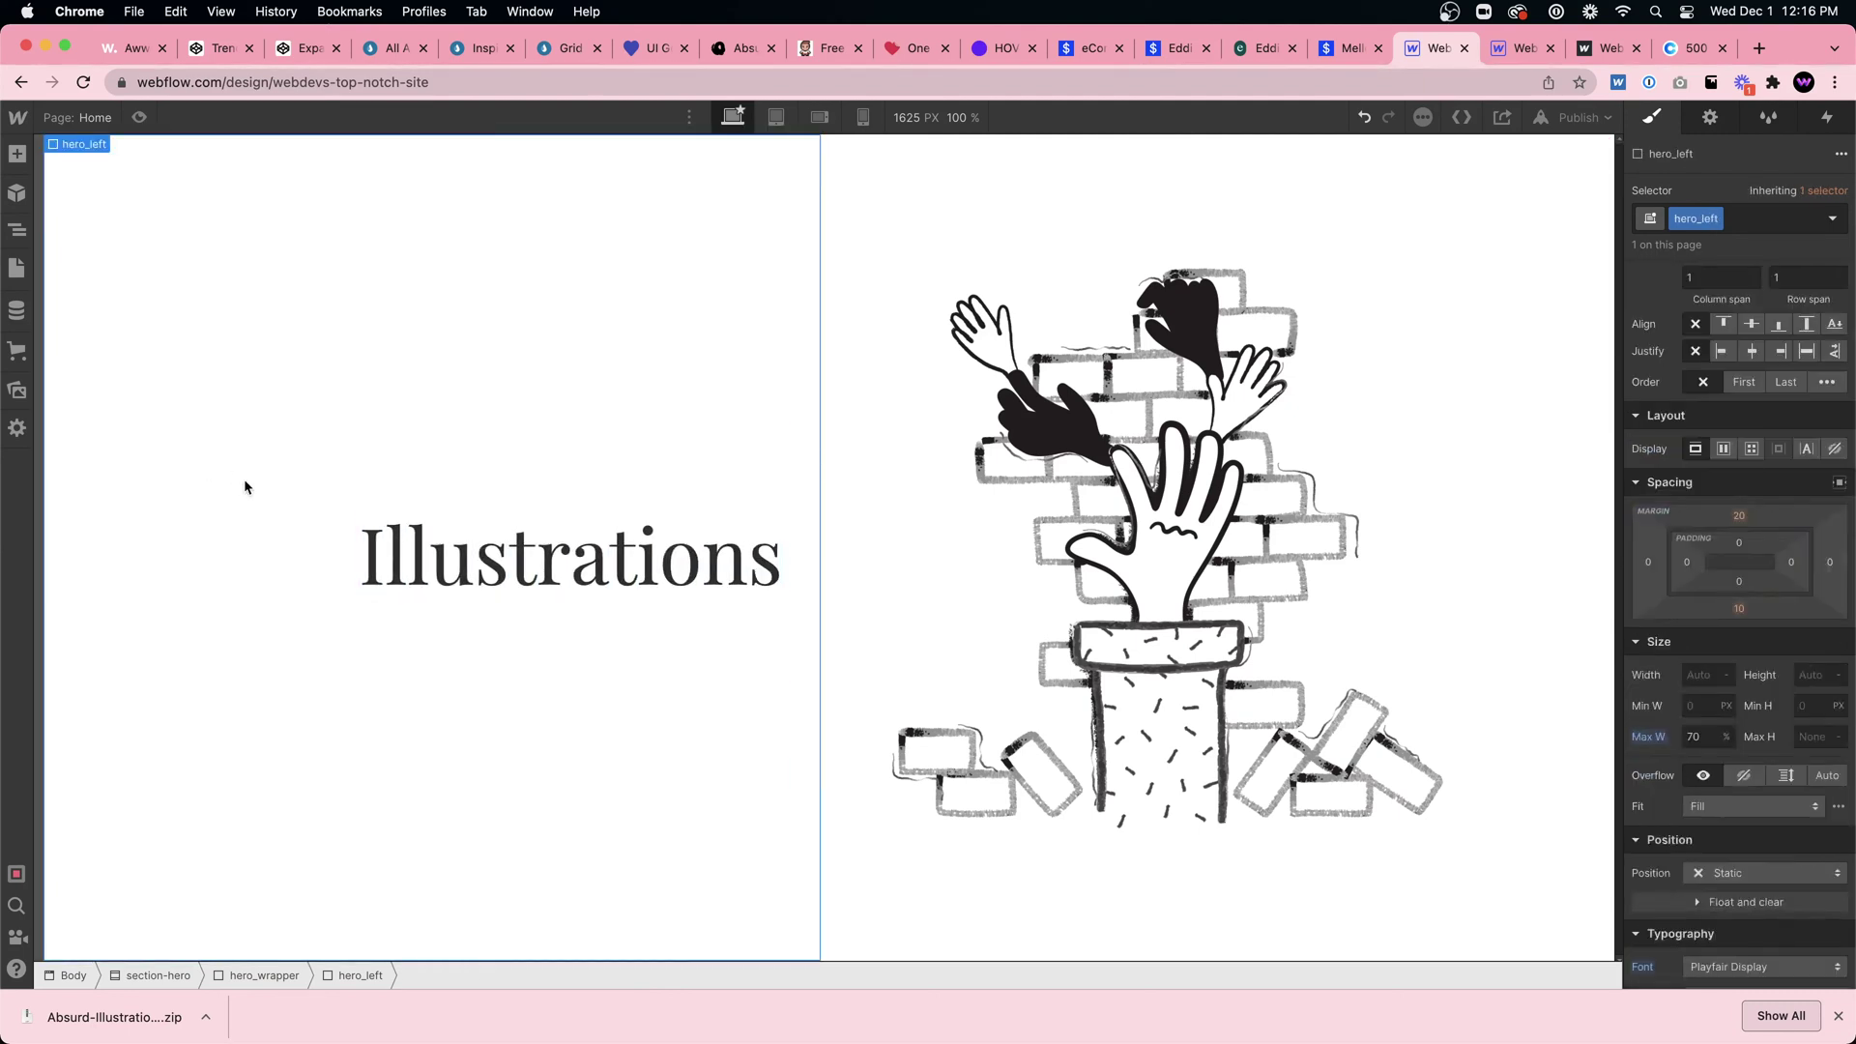
click(501, 510)
Step: Preview the hero with its new heading and illustration, then return to editing
click(186, 136)
click(139, 117)
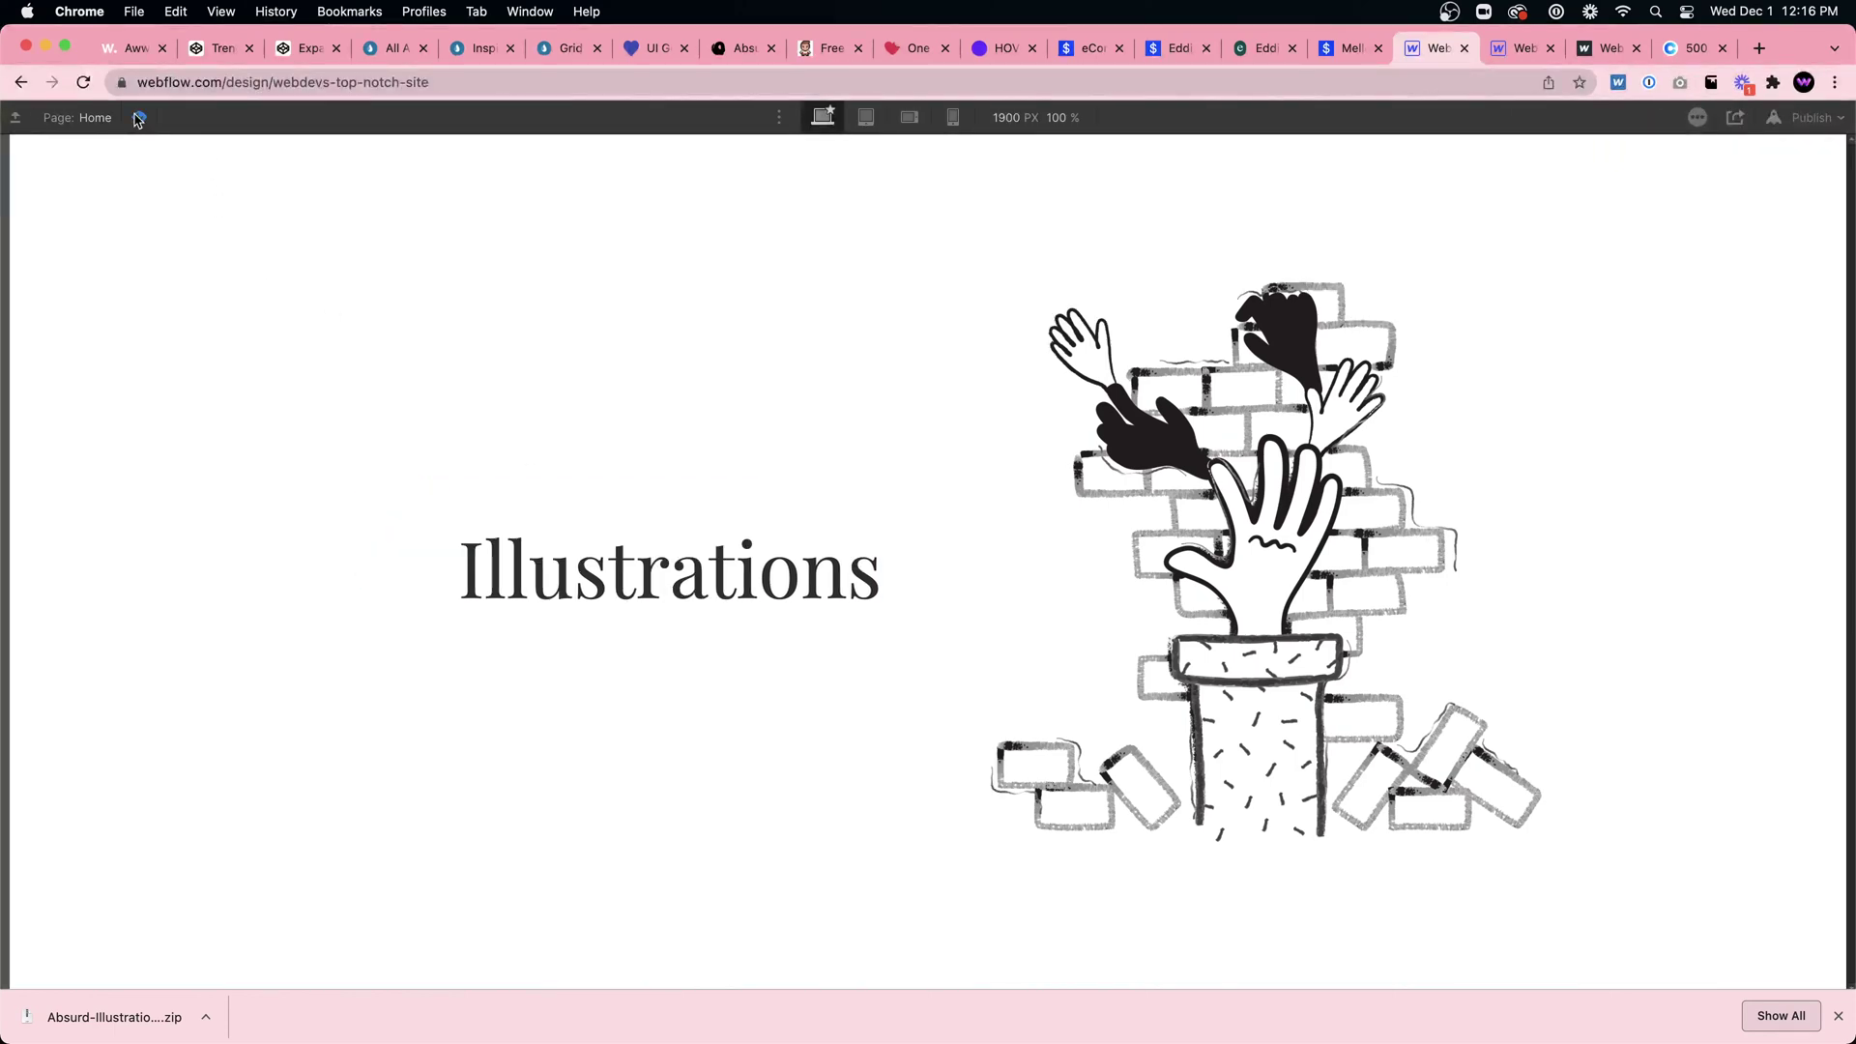
click(140, 117)
click(894, 310)
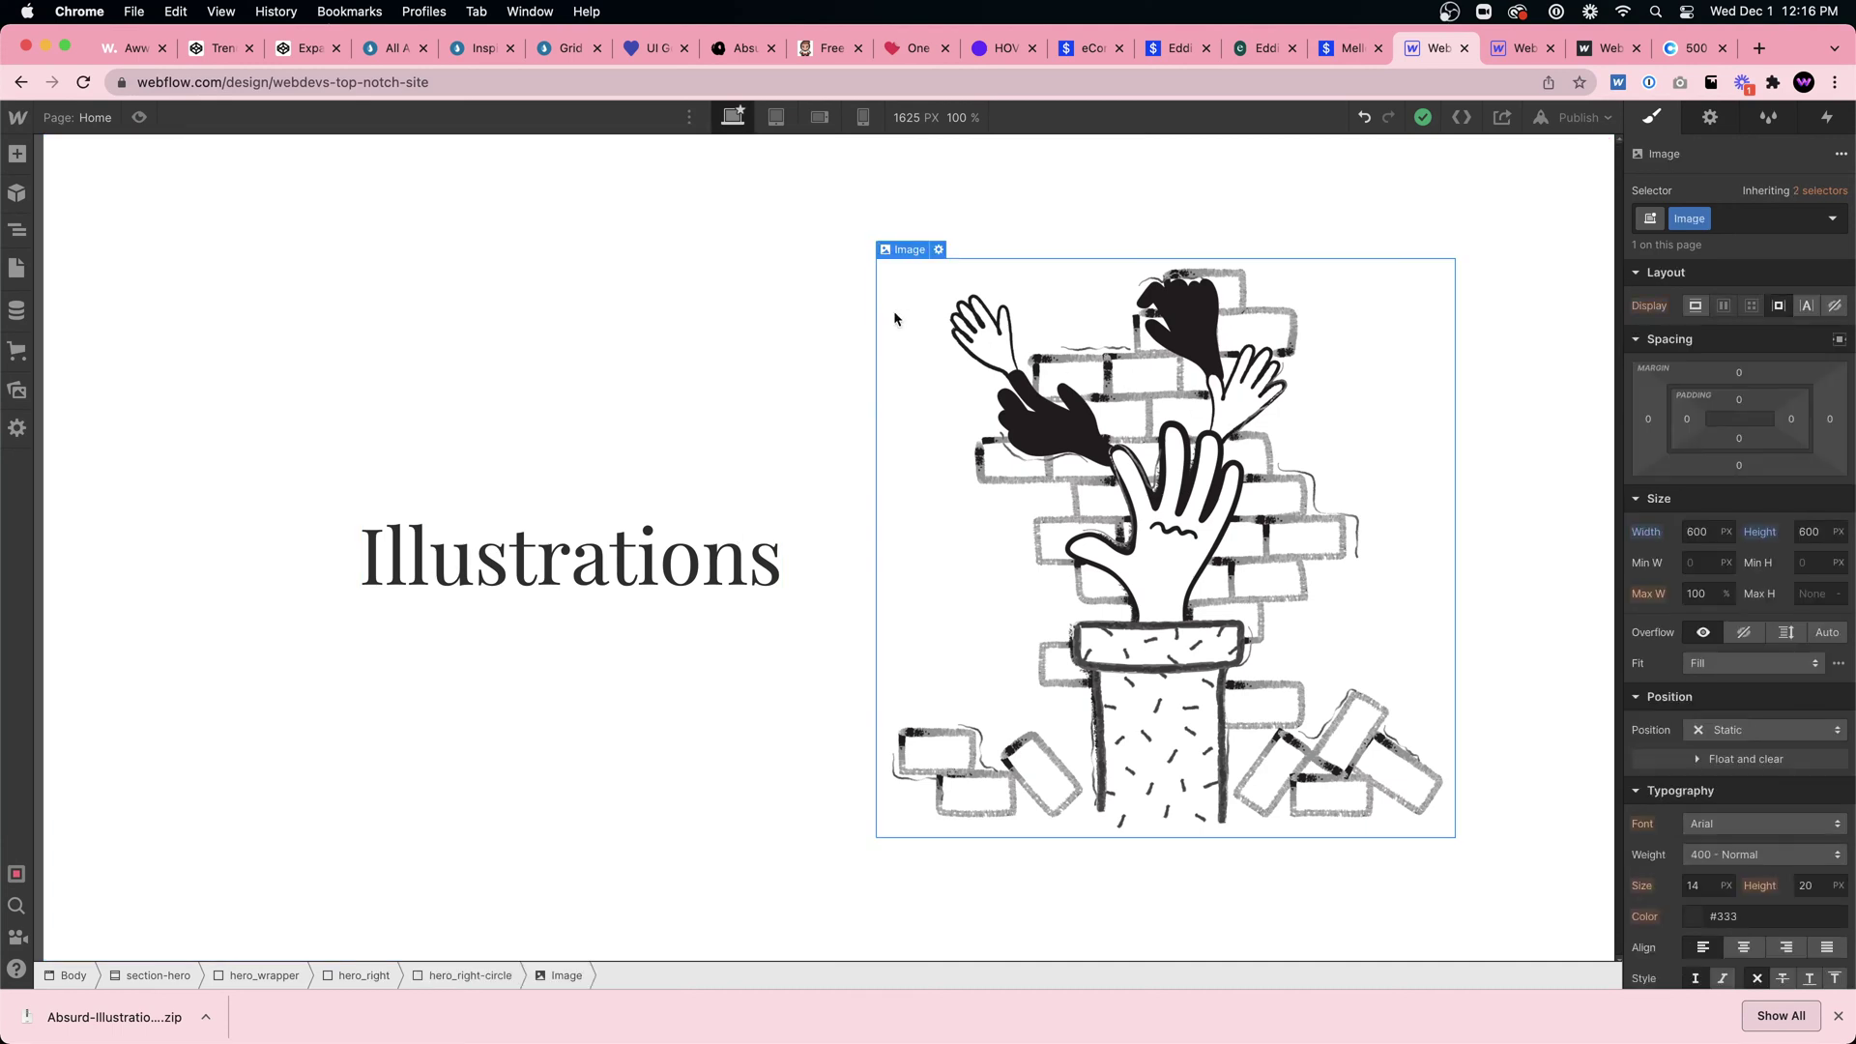
click(139, 117)
click(139, 117)
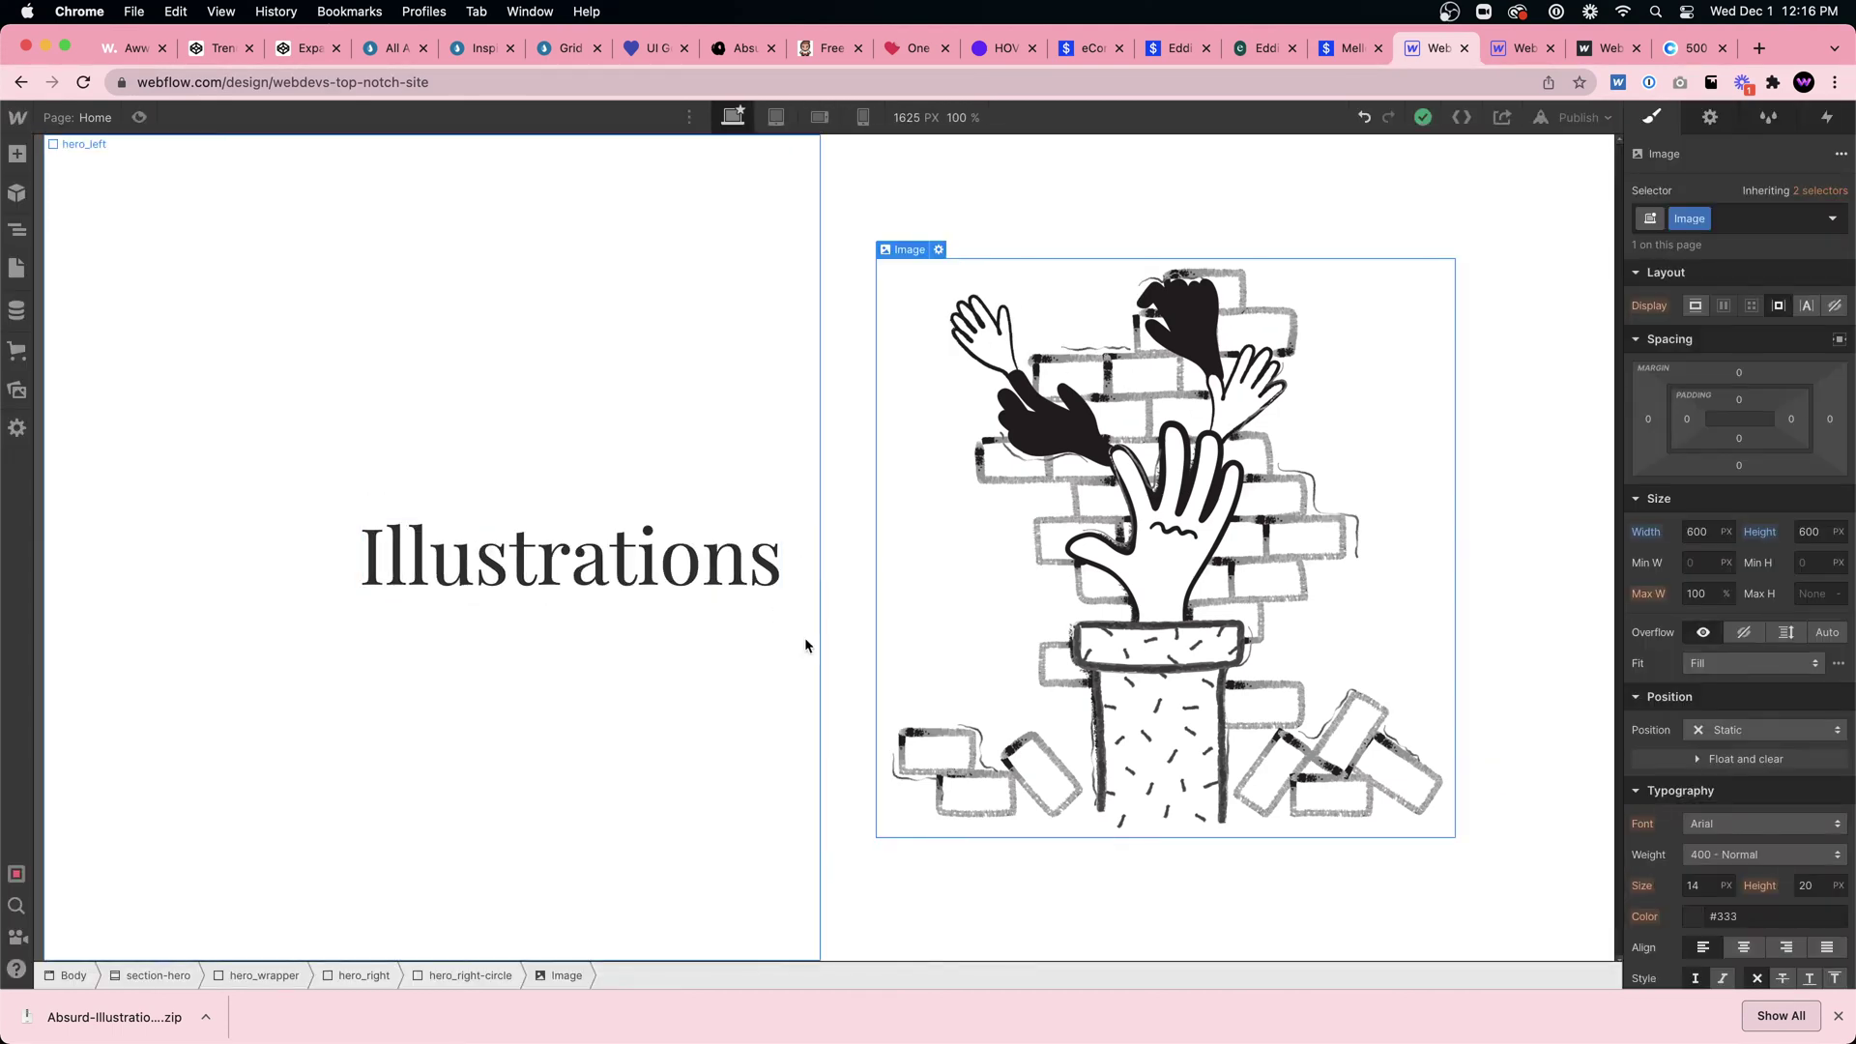
click(655, 887)
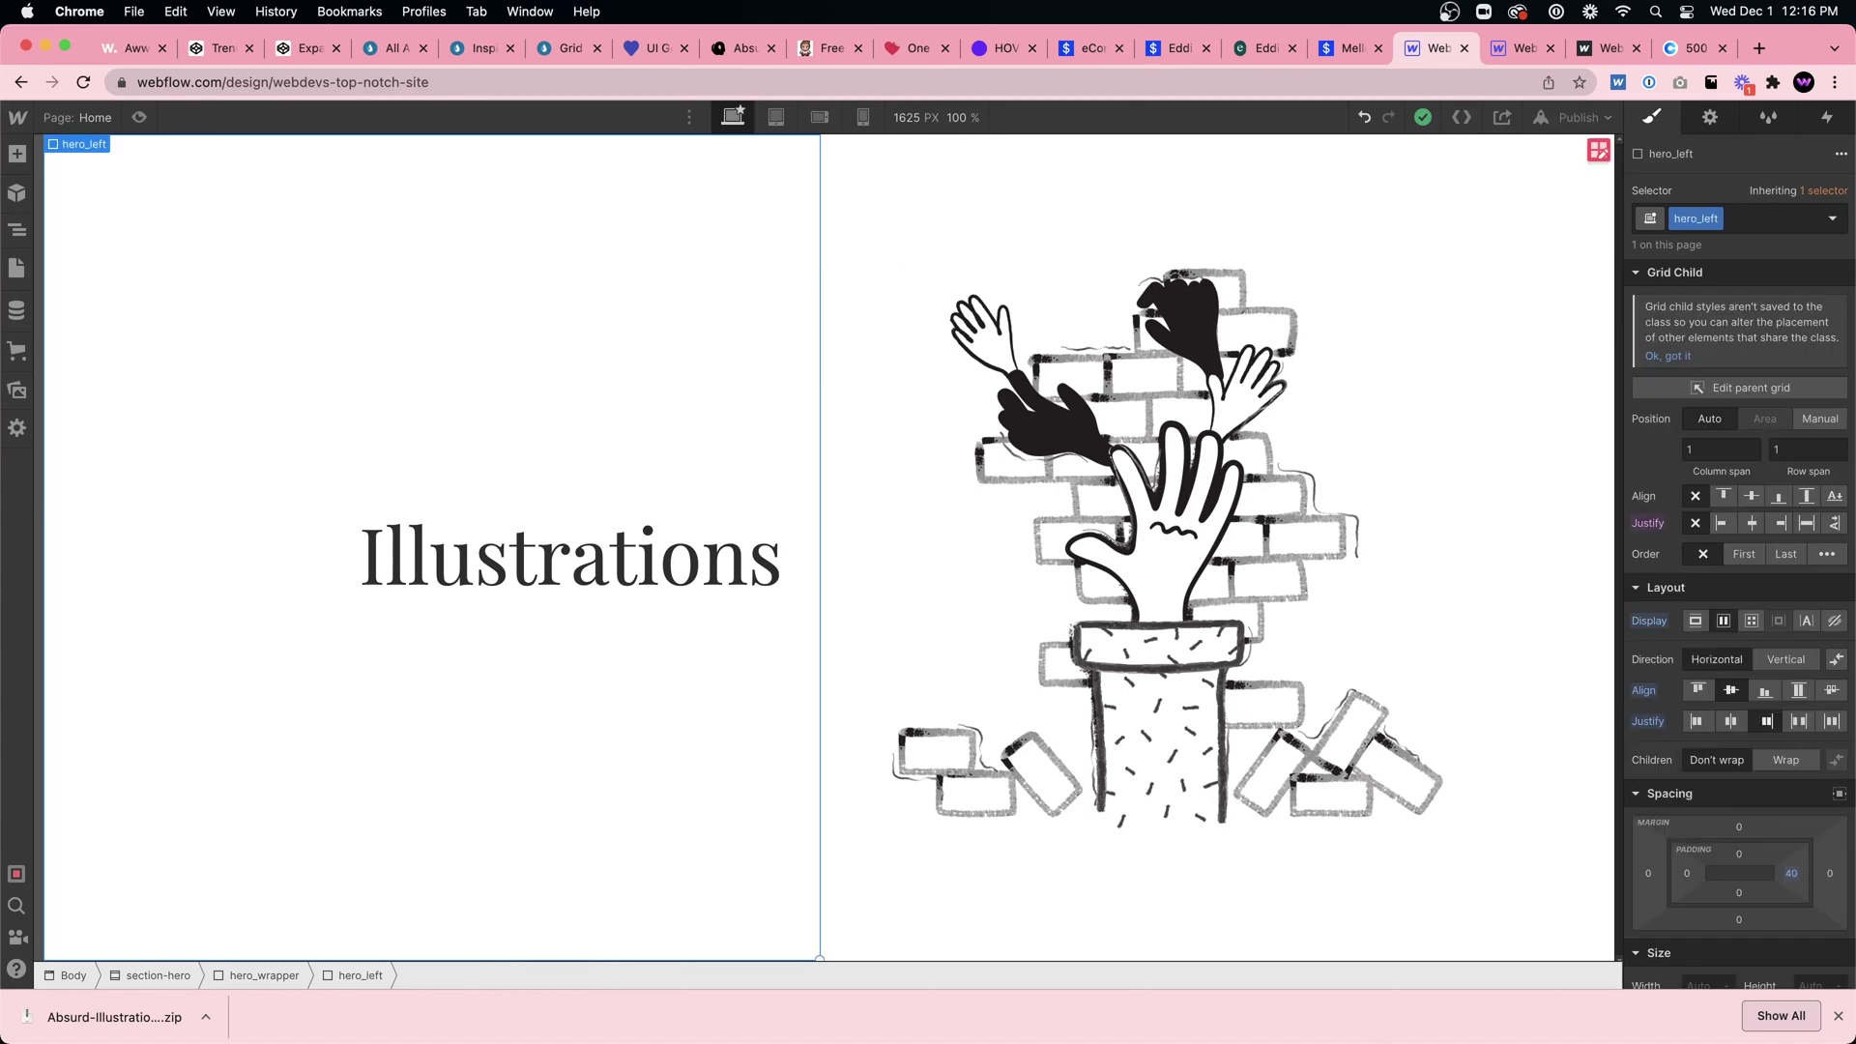
Step: Close the downloads bar and look at the open One Page Love and Hoverstat.es pages
click(1837, 1017)
click(957, 47)
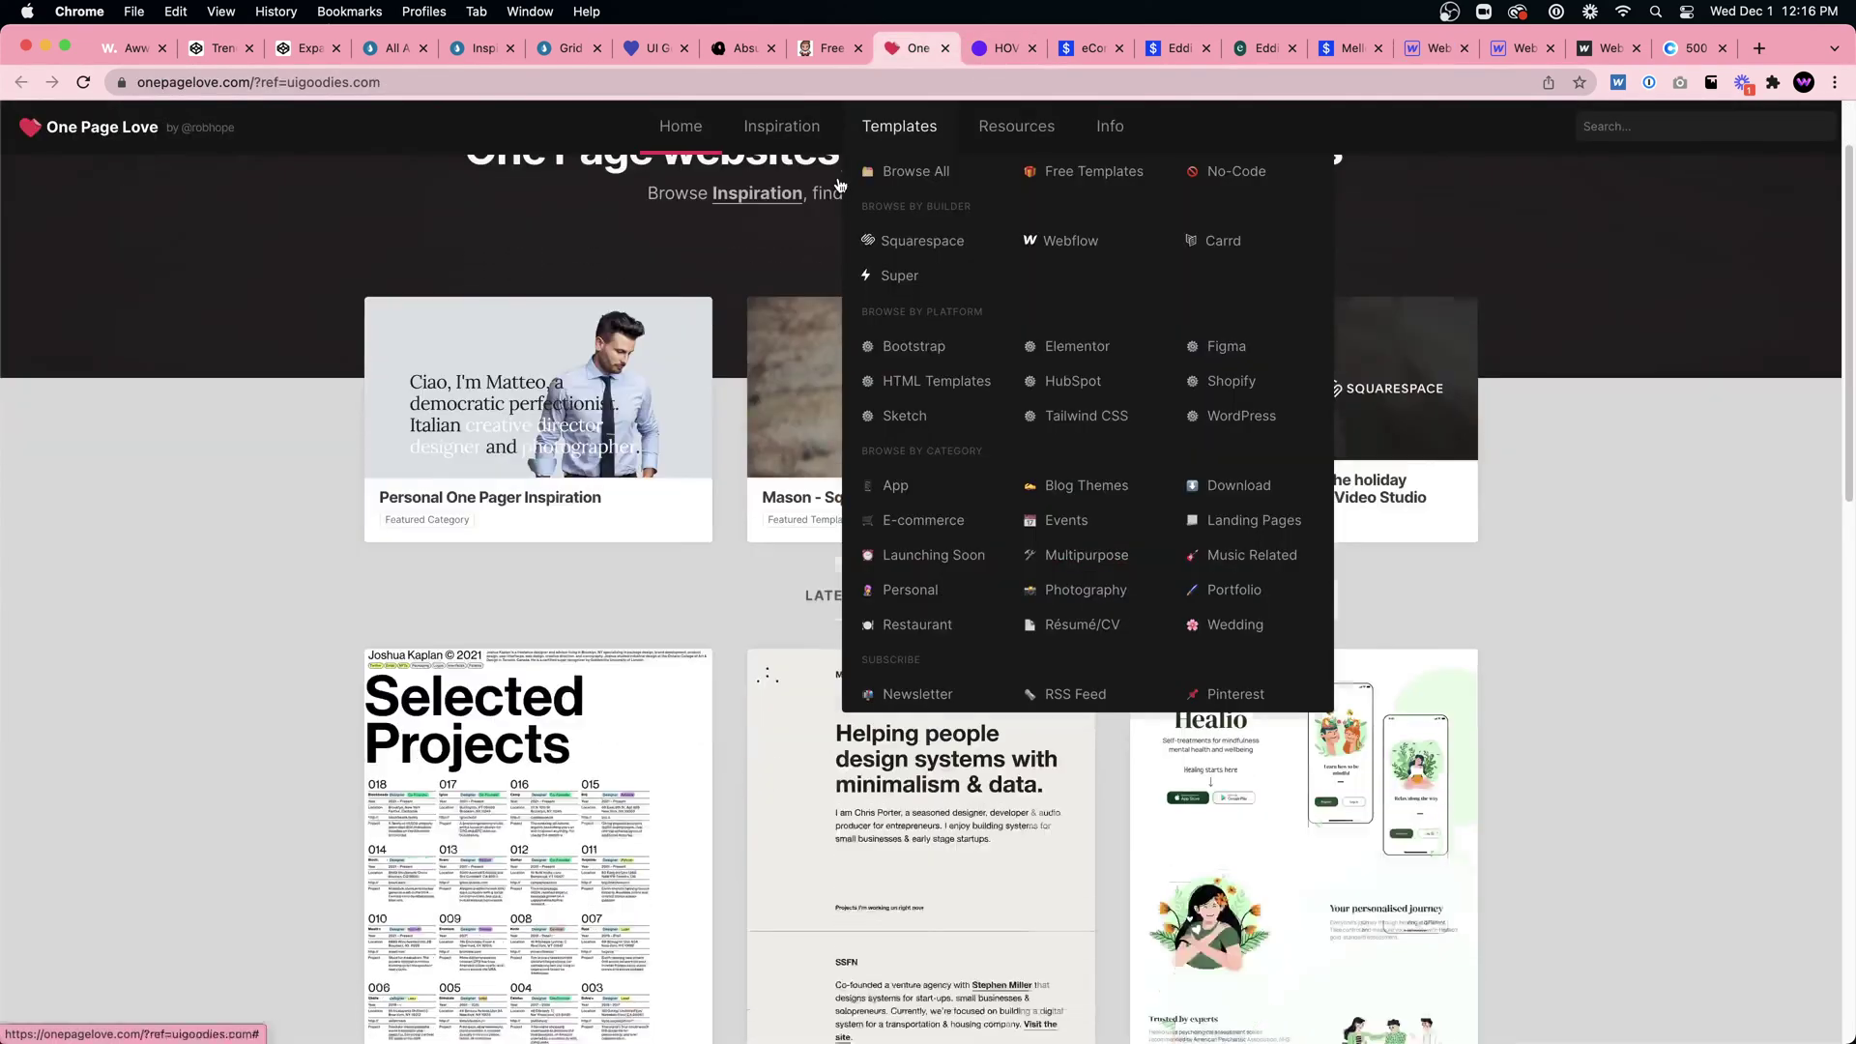
click(1002, 48)
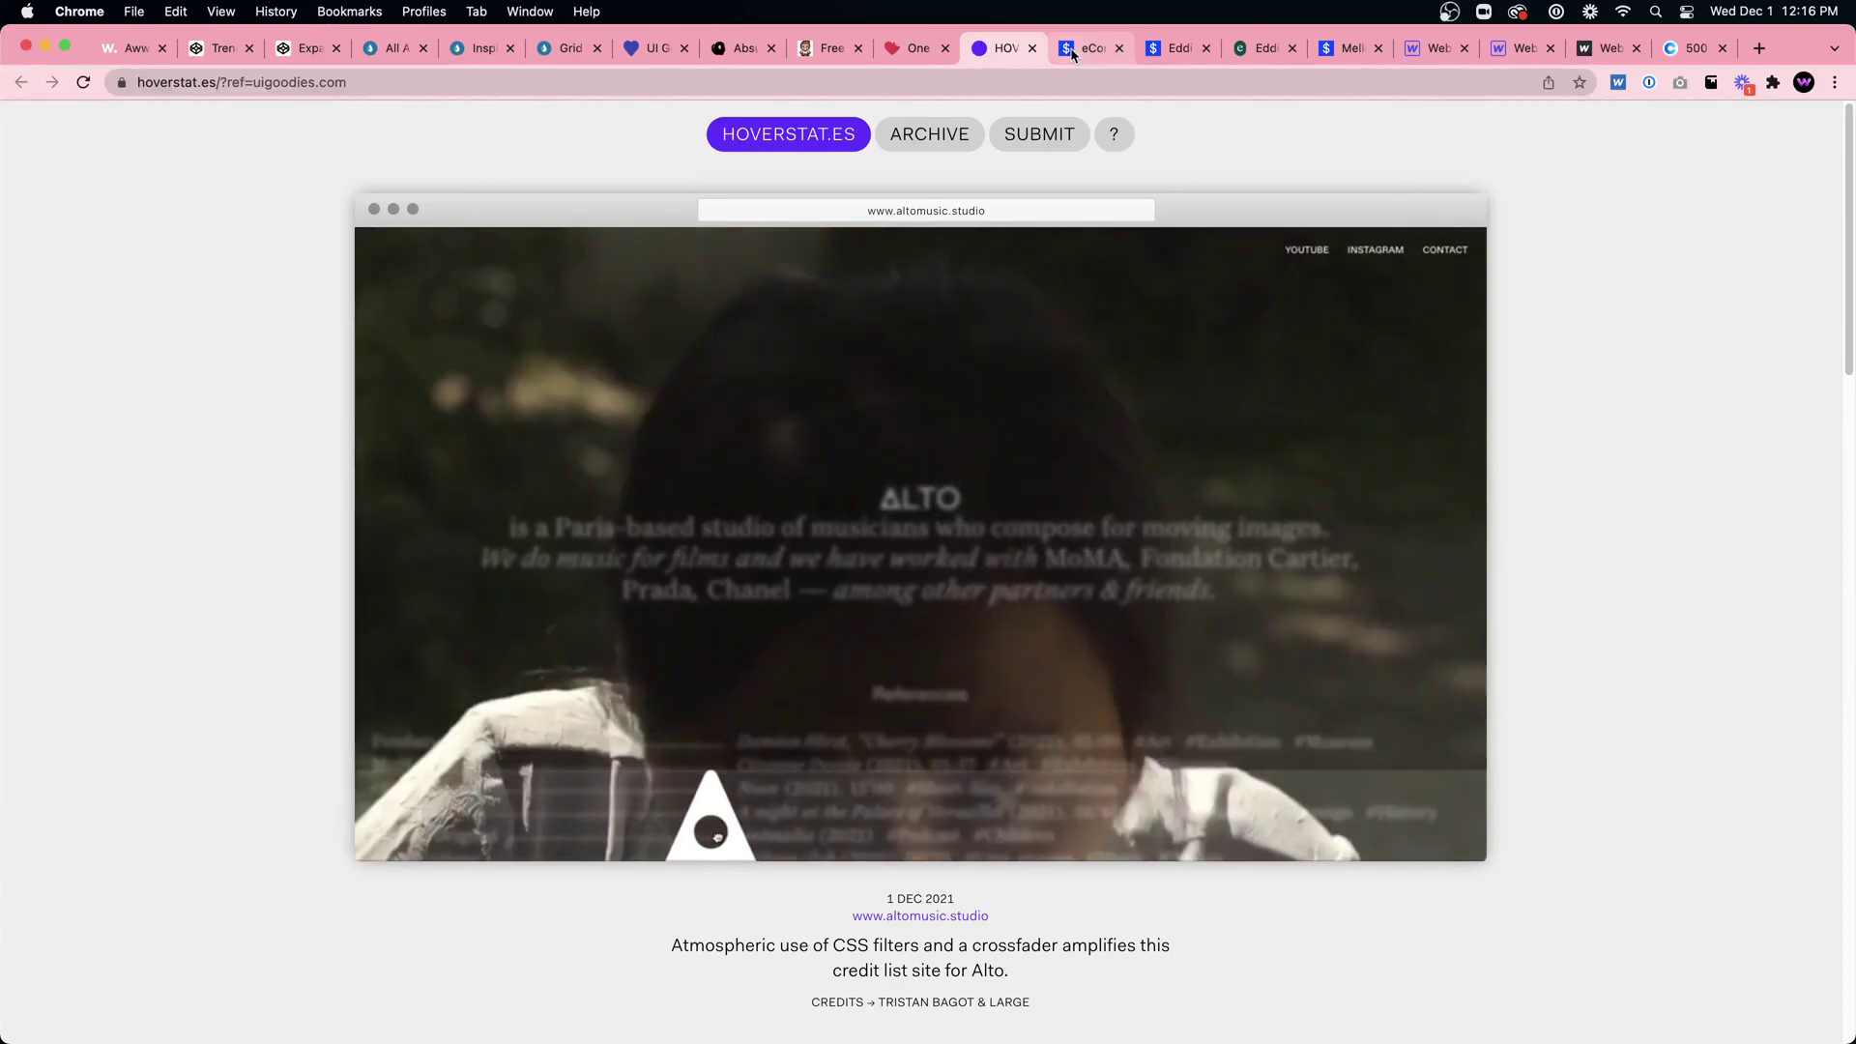
click(1071, 53)
Step: Return to the UI Goodies illustrations list, open ITG, and look through its page
click(652, 48)
scroll(991, 587, down, 5)
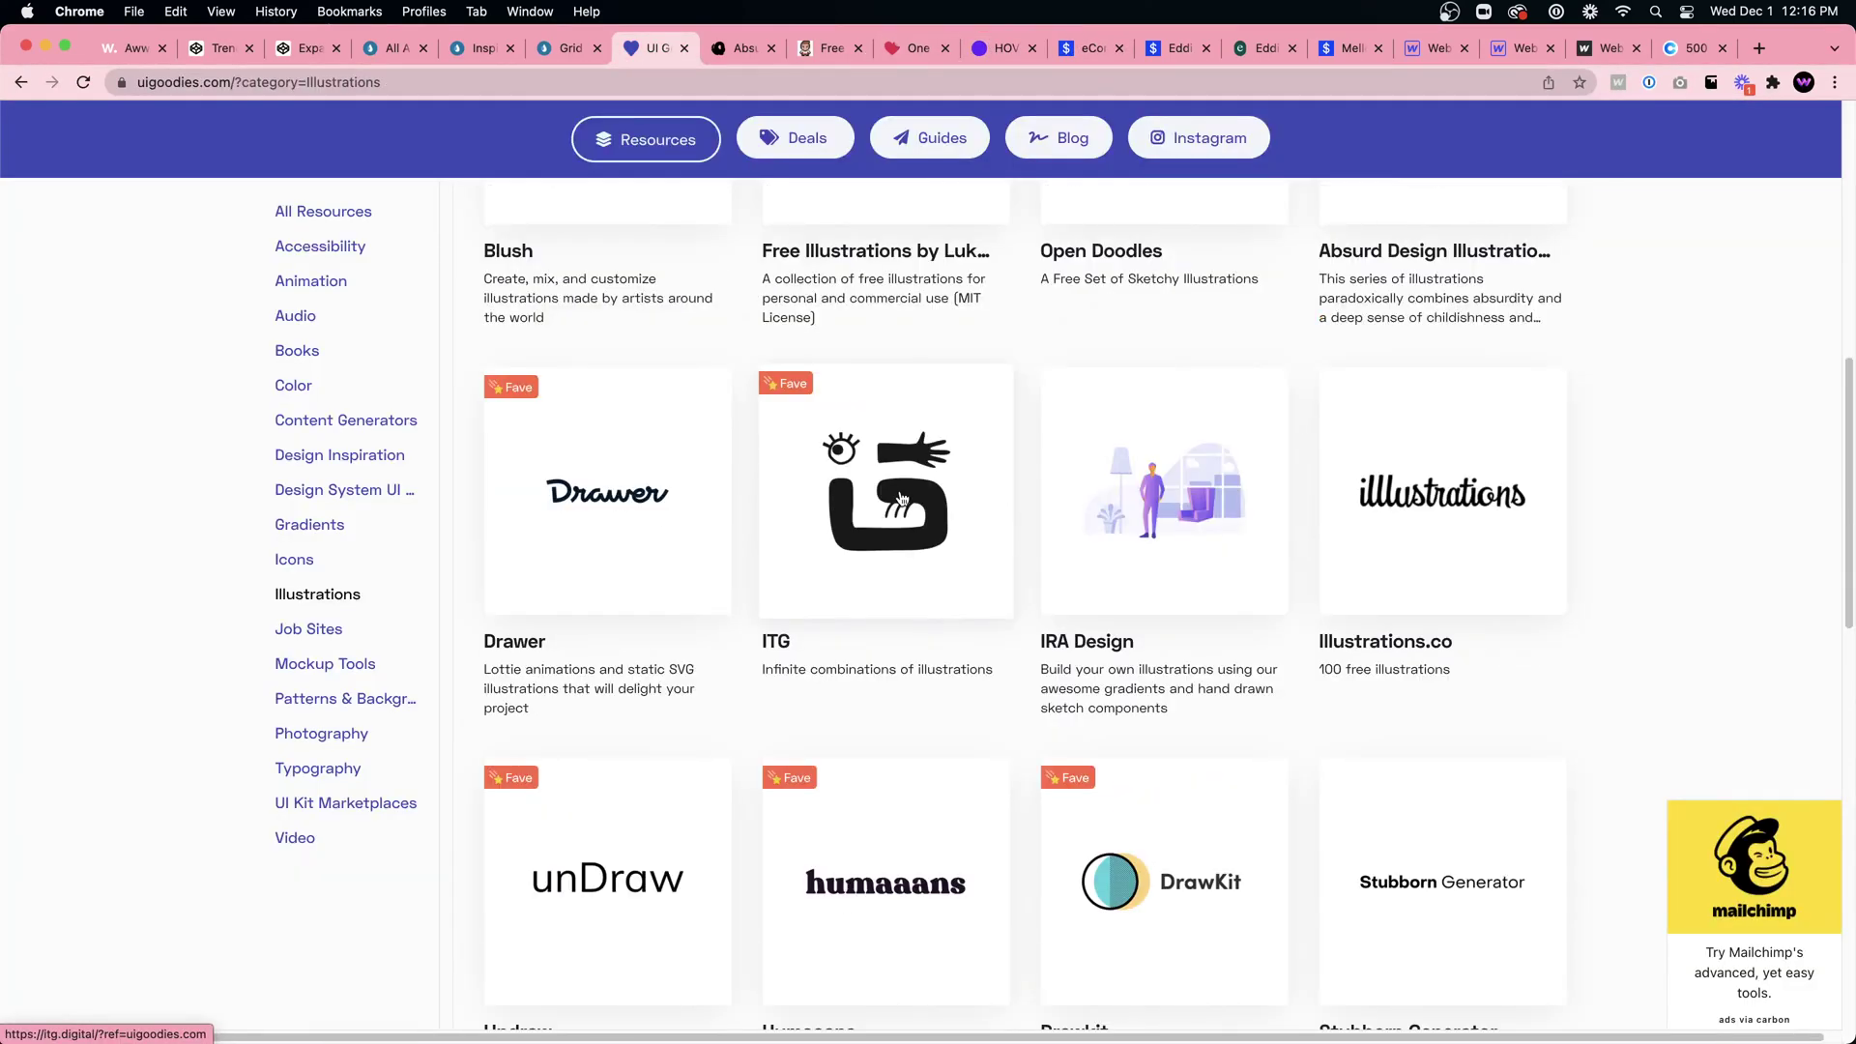
click(990, 587)
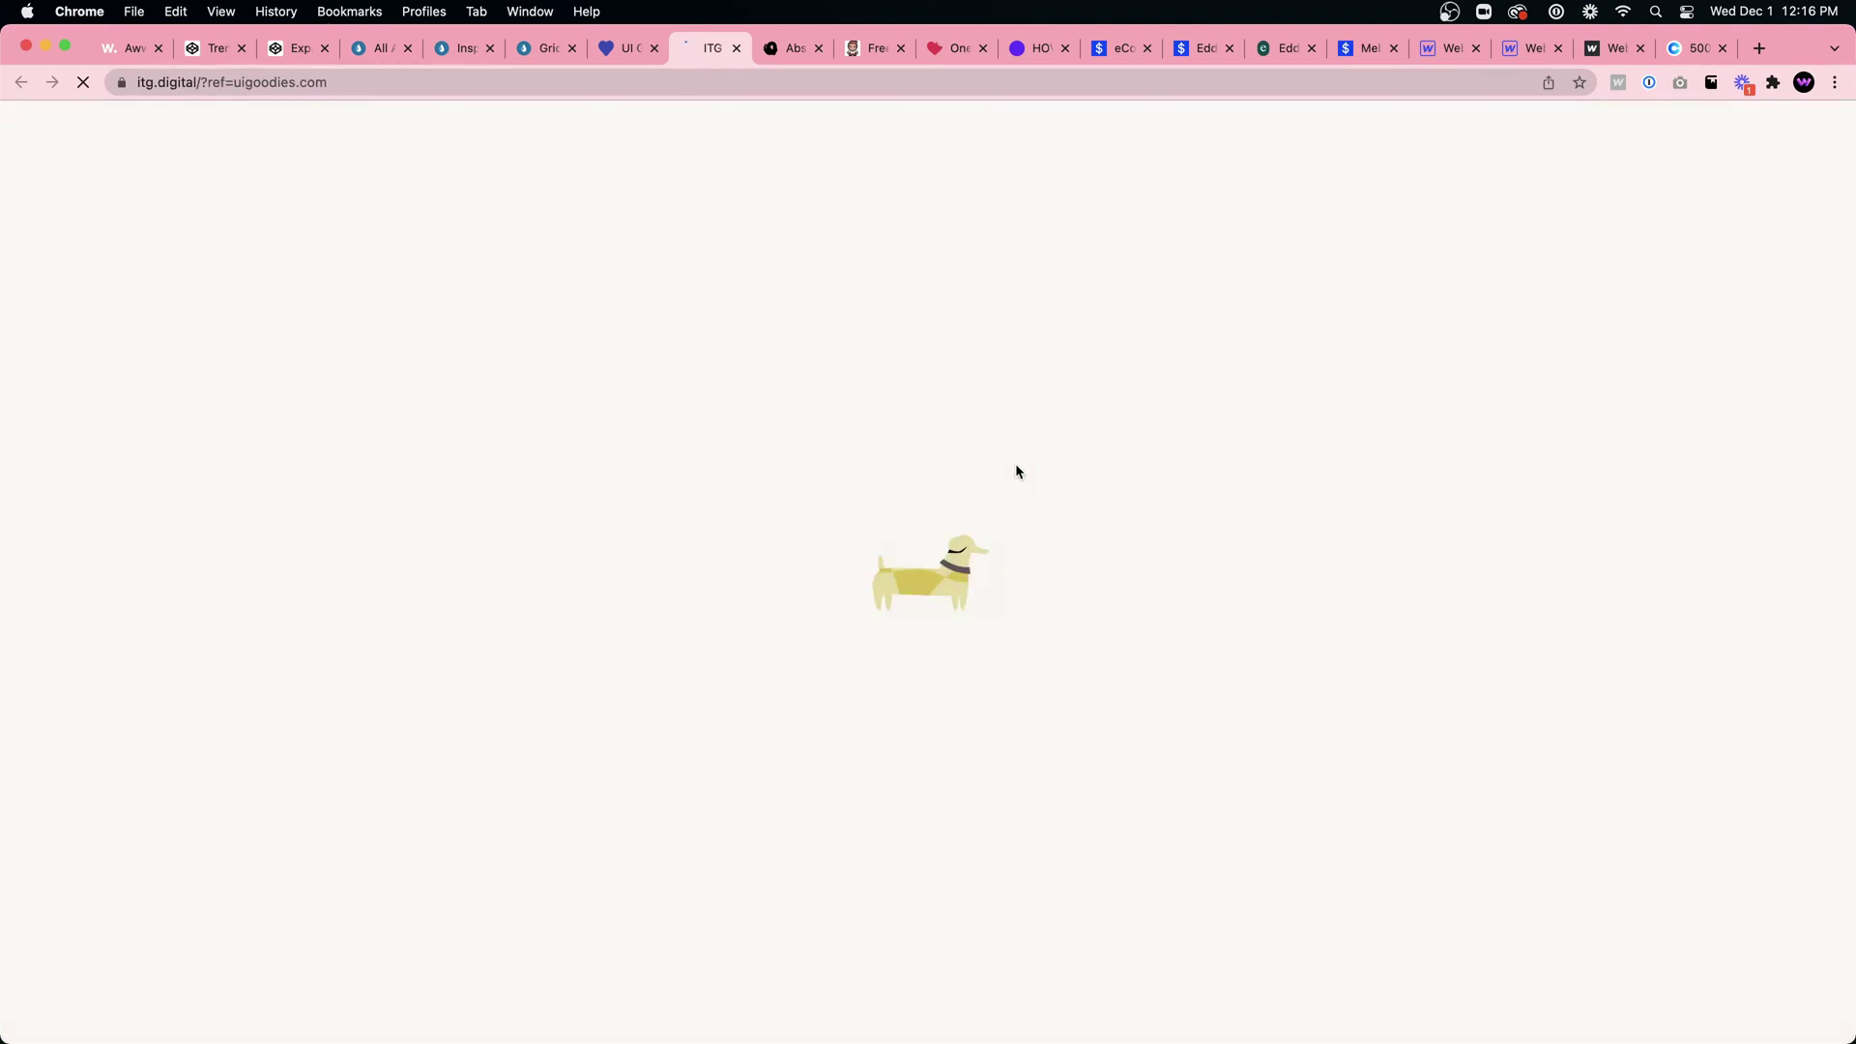
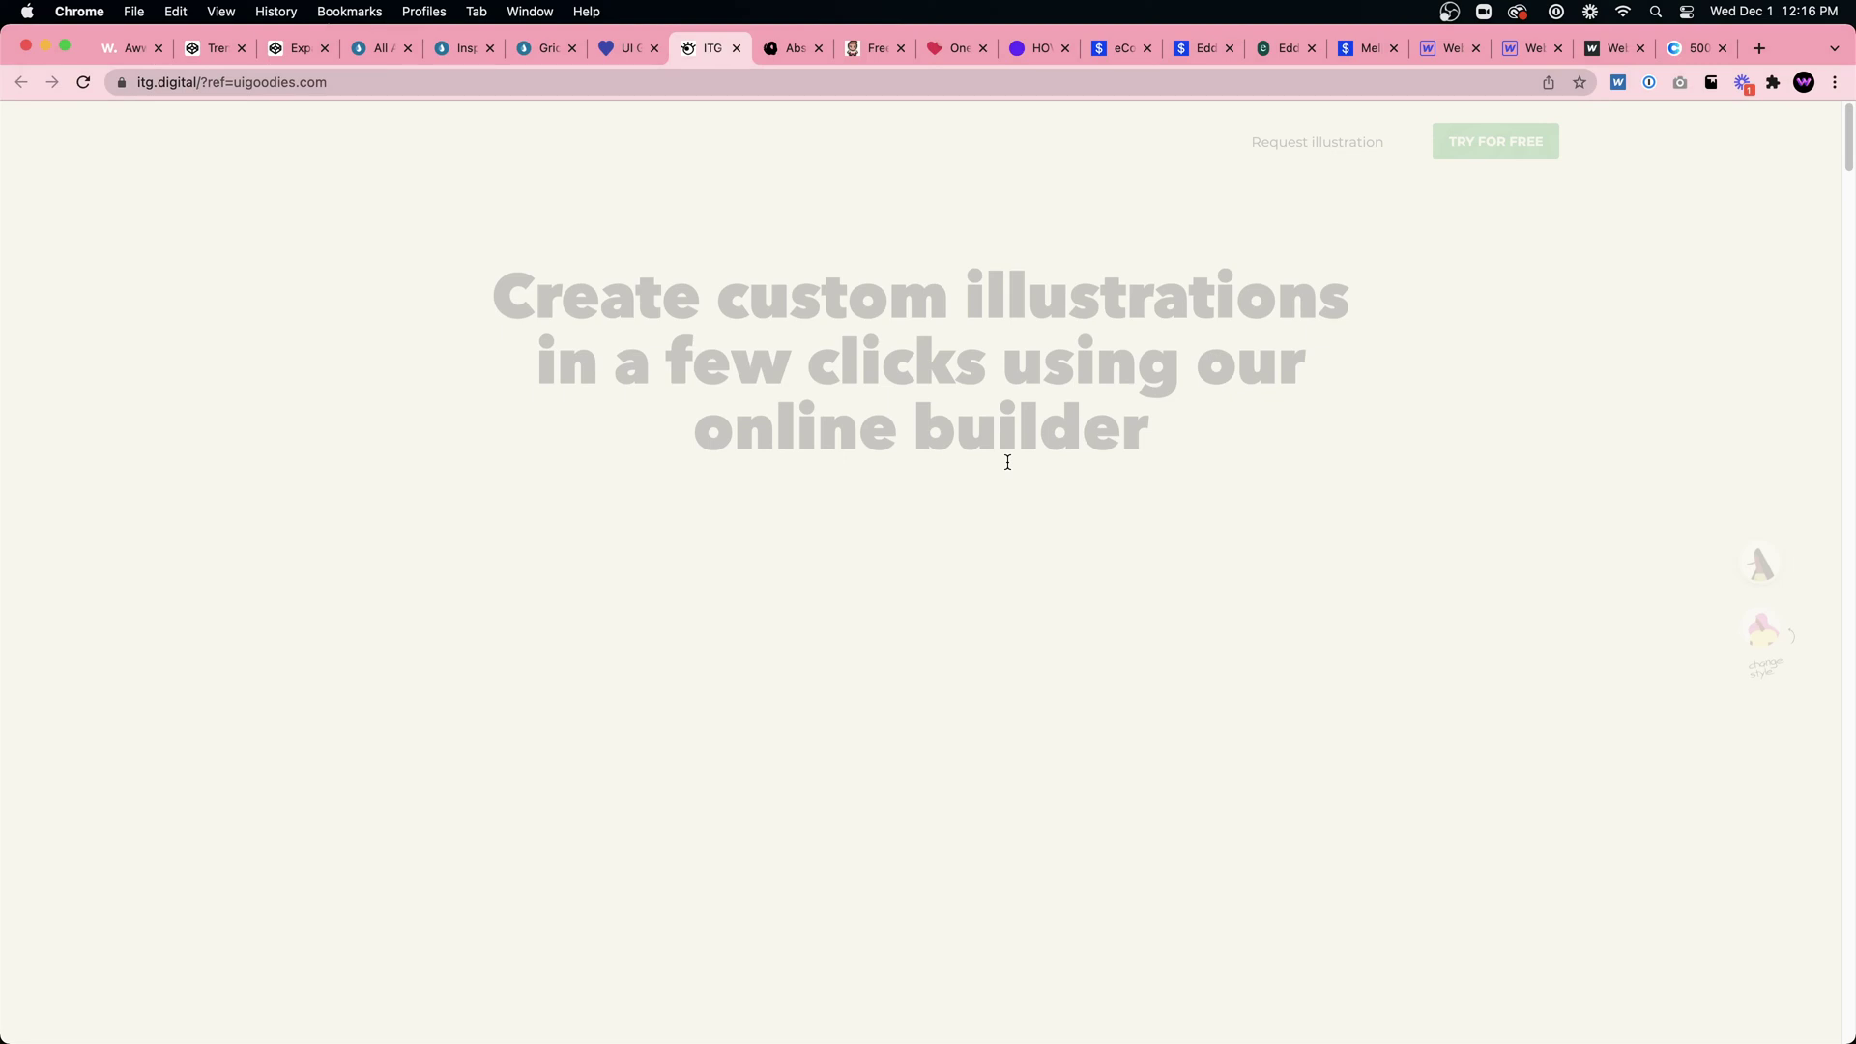
scroll(1025, 474, down, 10)
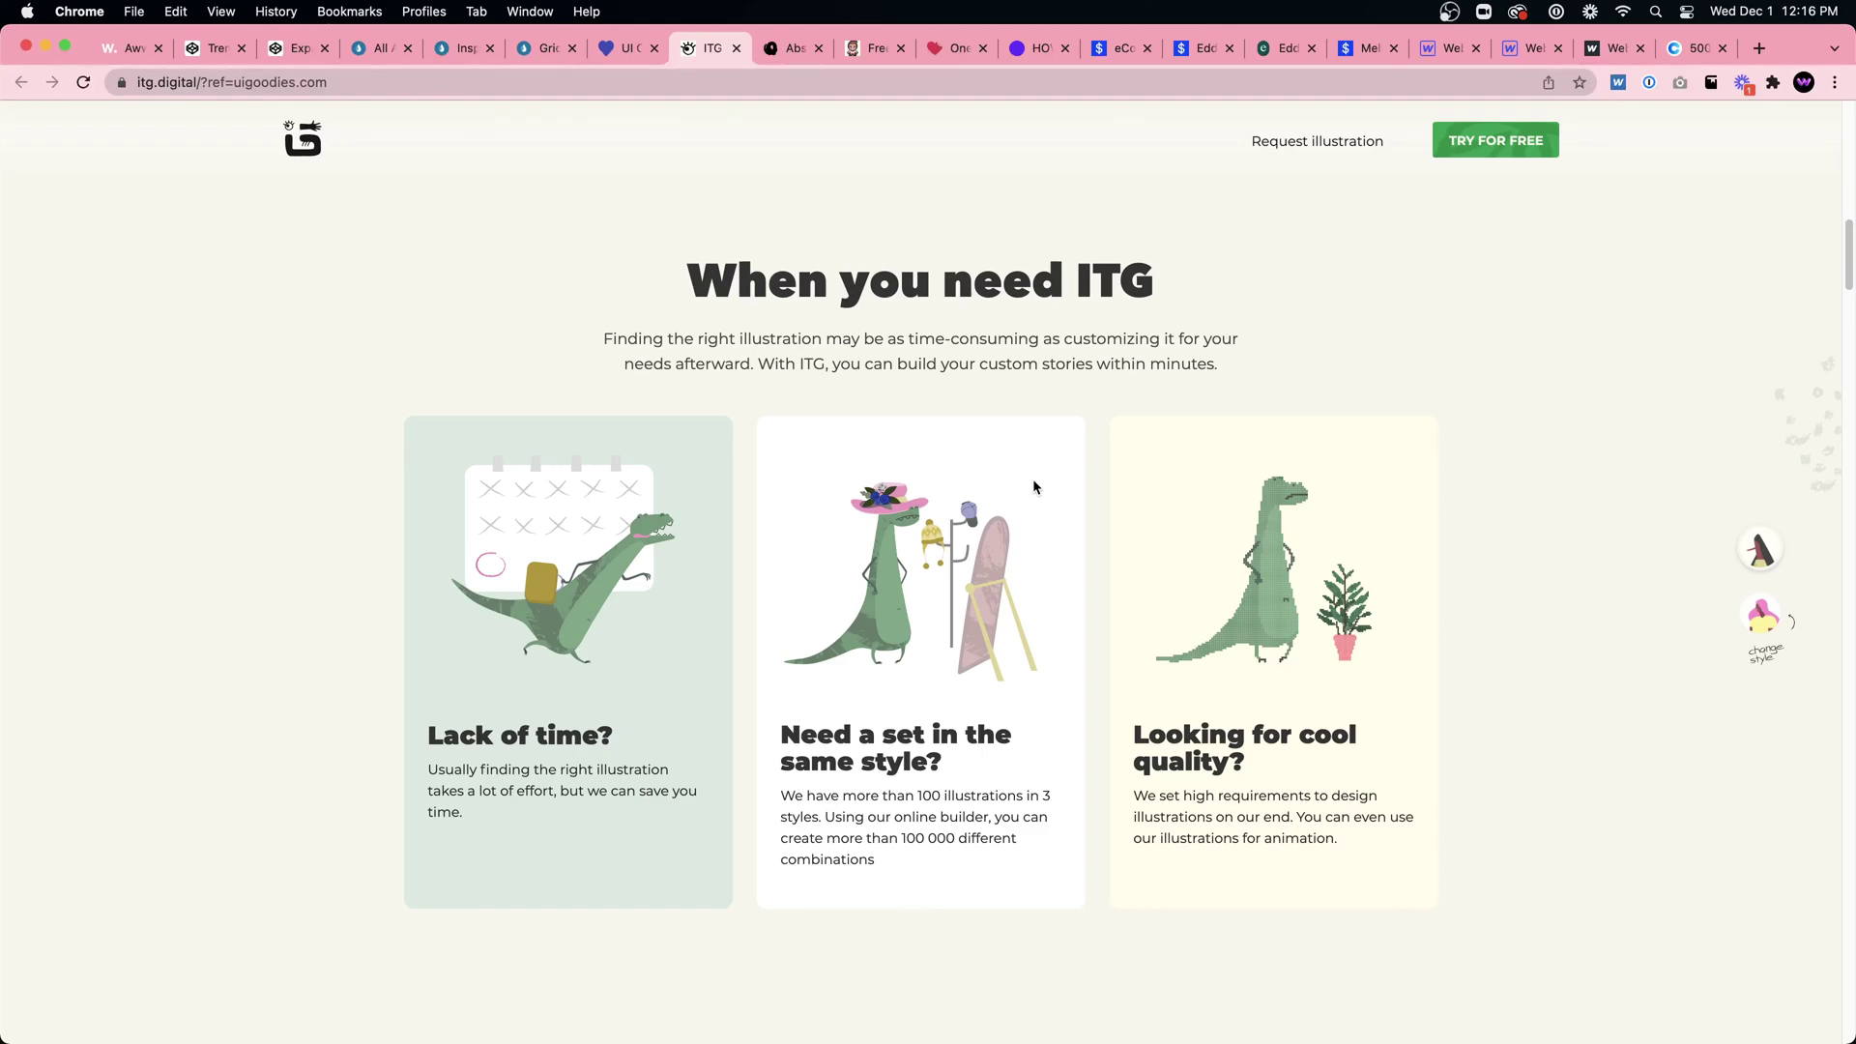
scroll(1032, 479, down, 10)
scroll(942, 283, down, 5)
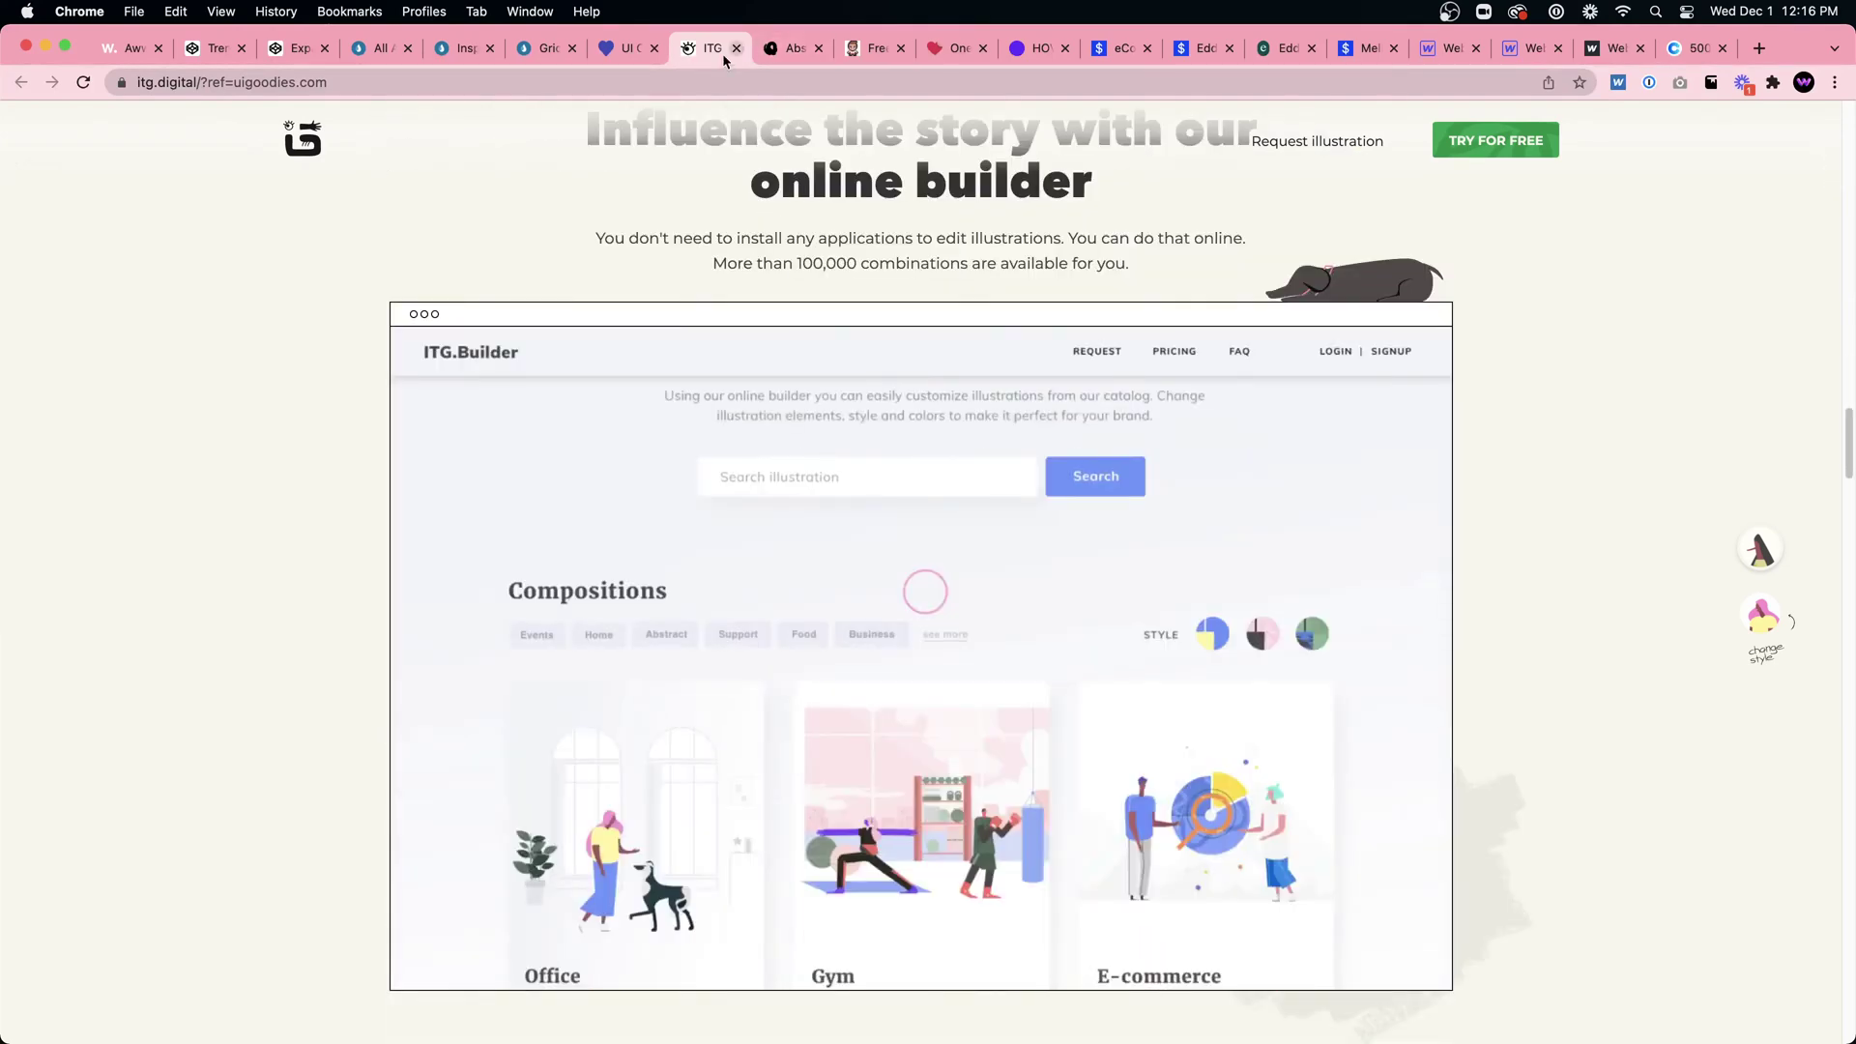
Step: Go back to the UI Goodies illustrations list and open Stubborn Generator
key(ctrl+shift+Tab)
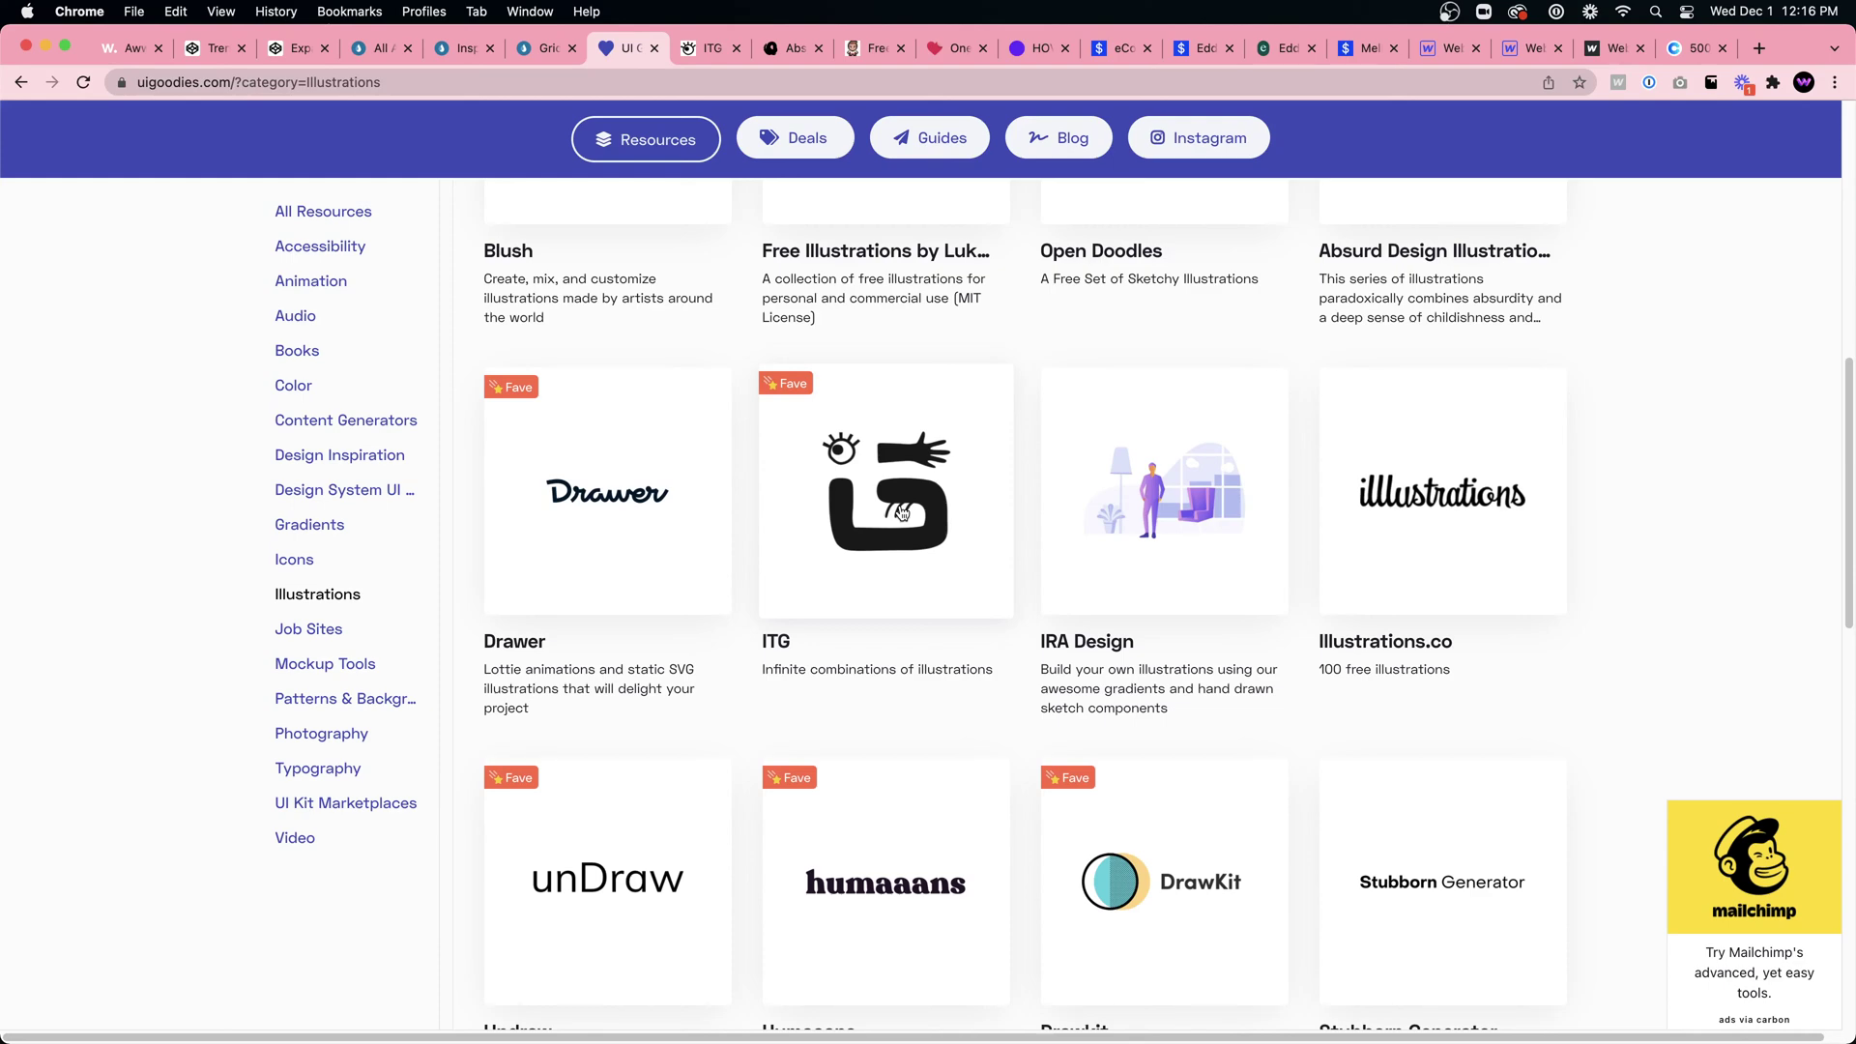
scroll(903, 513, down, 5)
scroll(938, 540, down, 2)
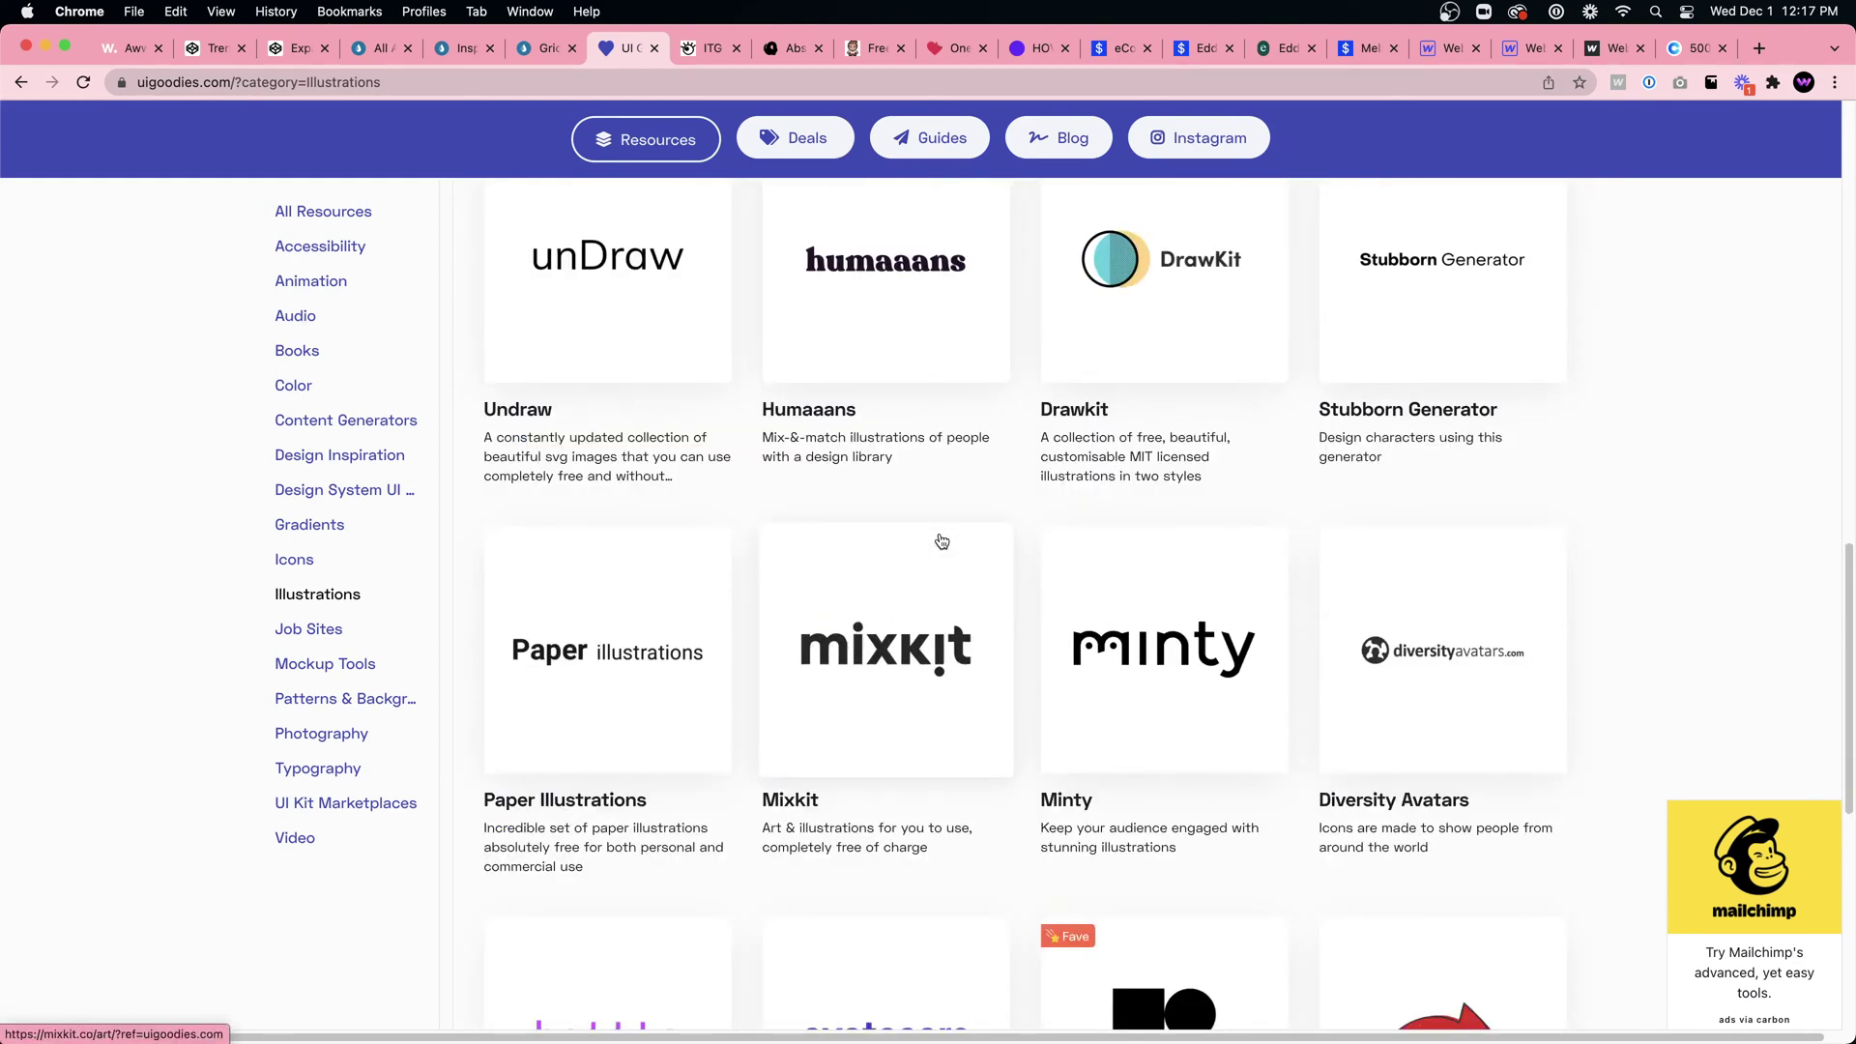
click(941, 541)
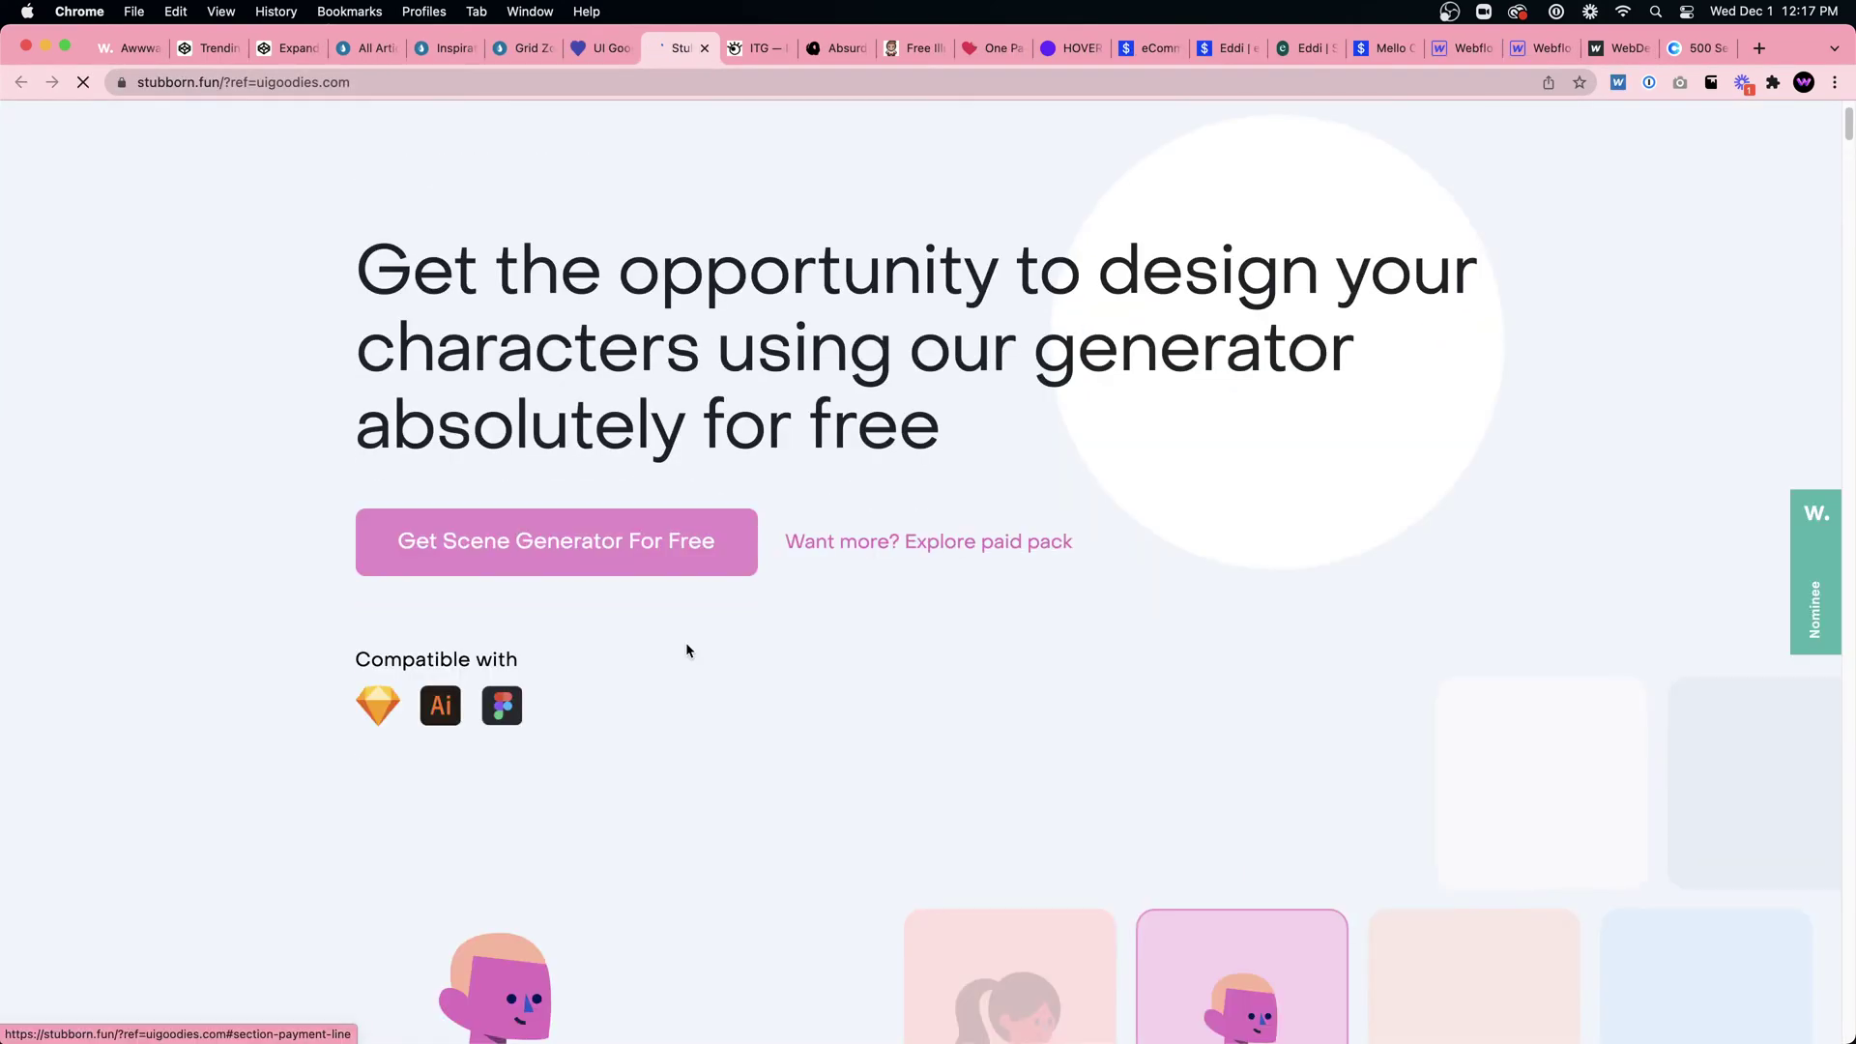
Step: Look through the Stubborn Generator page's character options and example scenes
scroll(687, 650, down, 5)
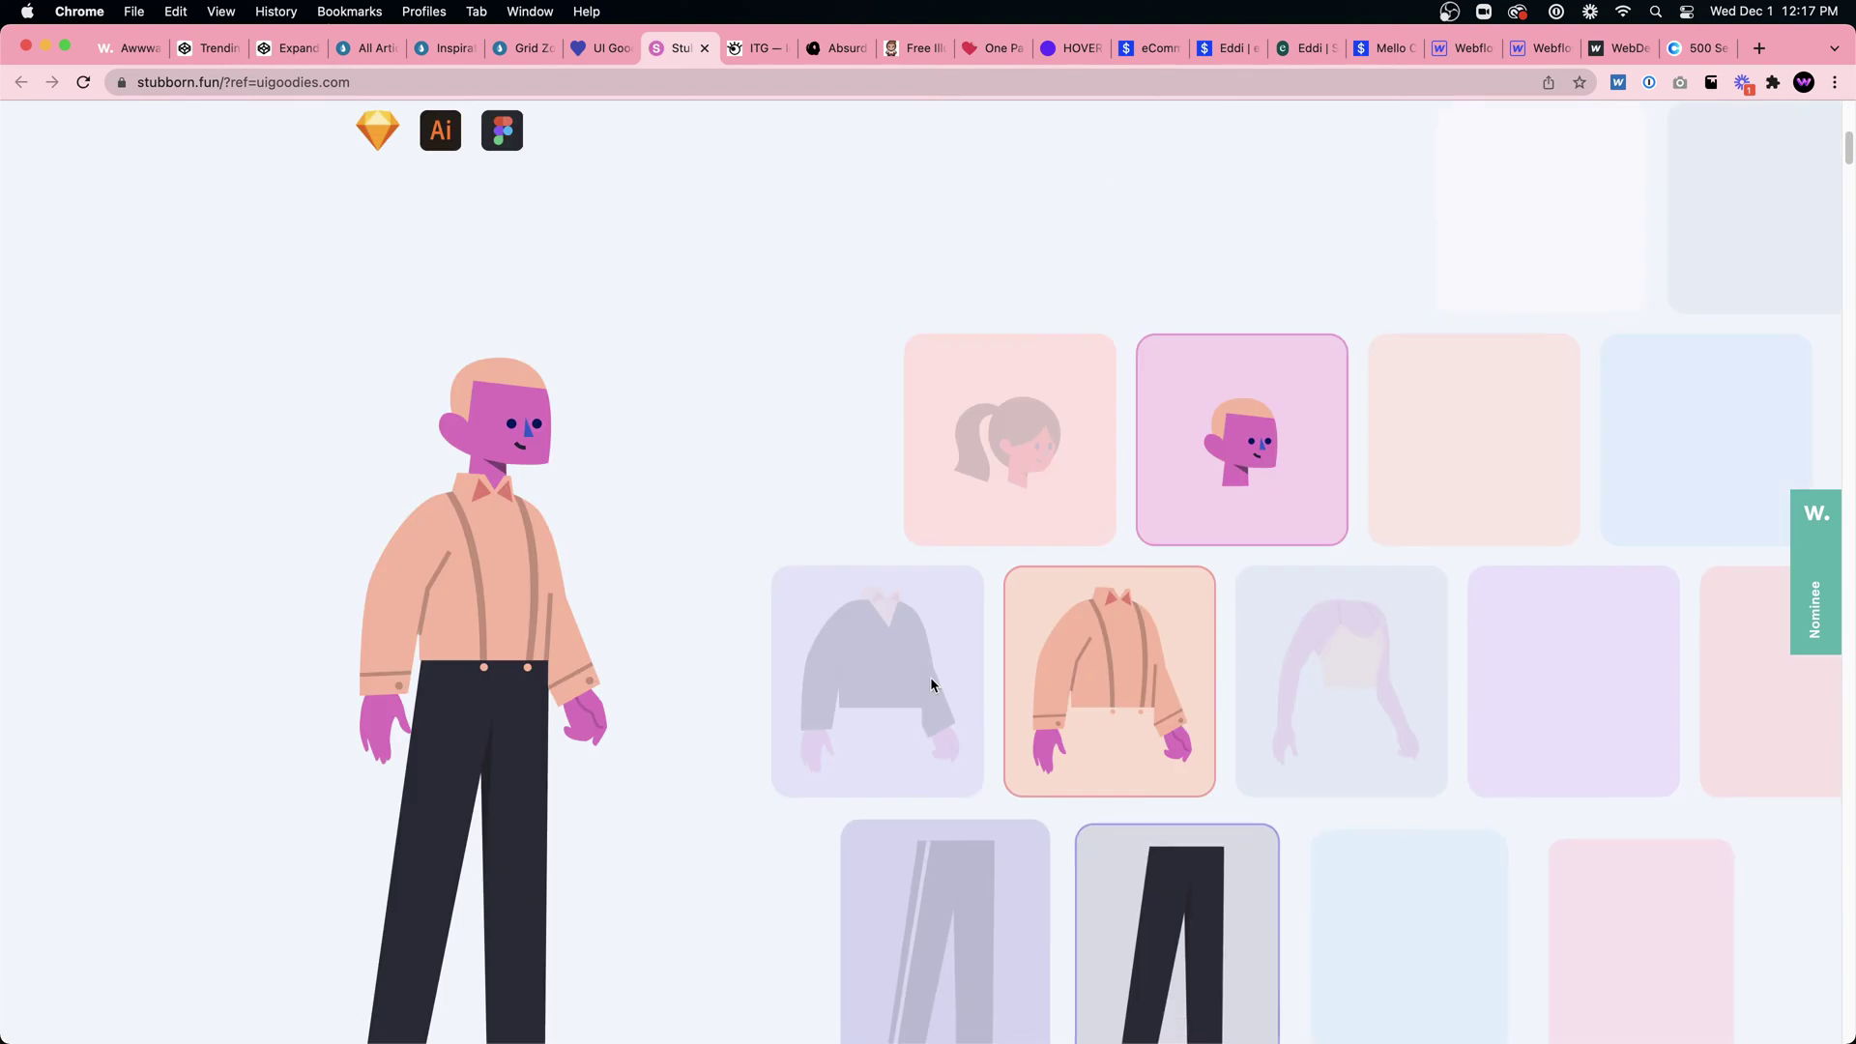
scroll(965, 559, up, 1)
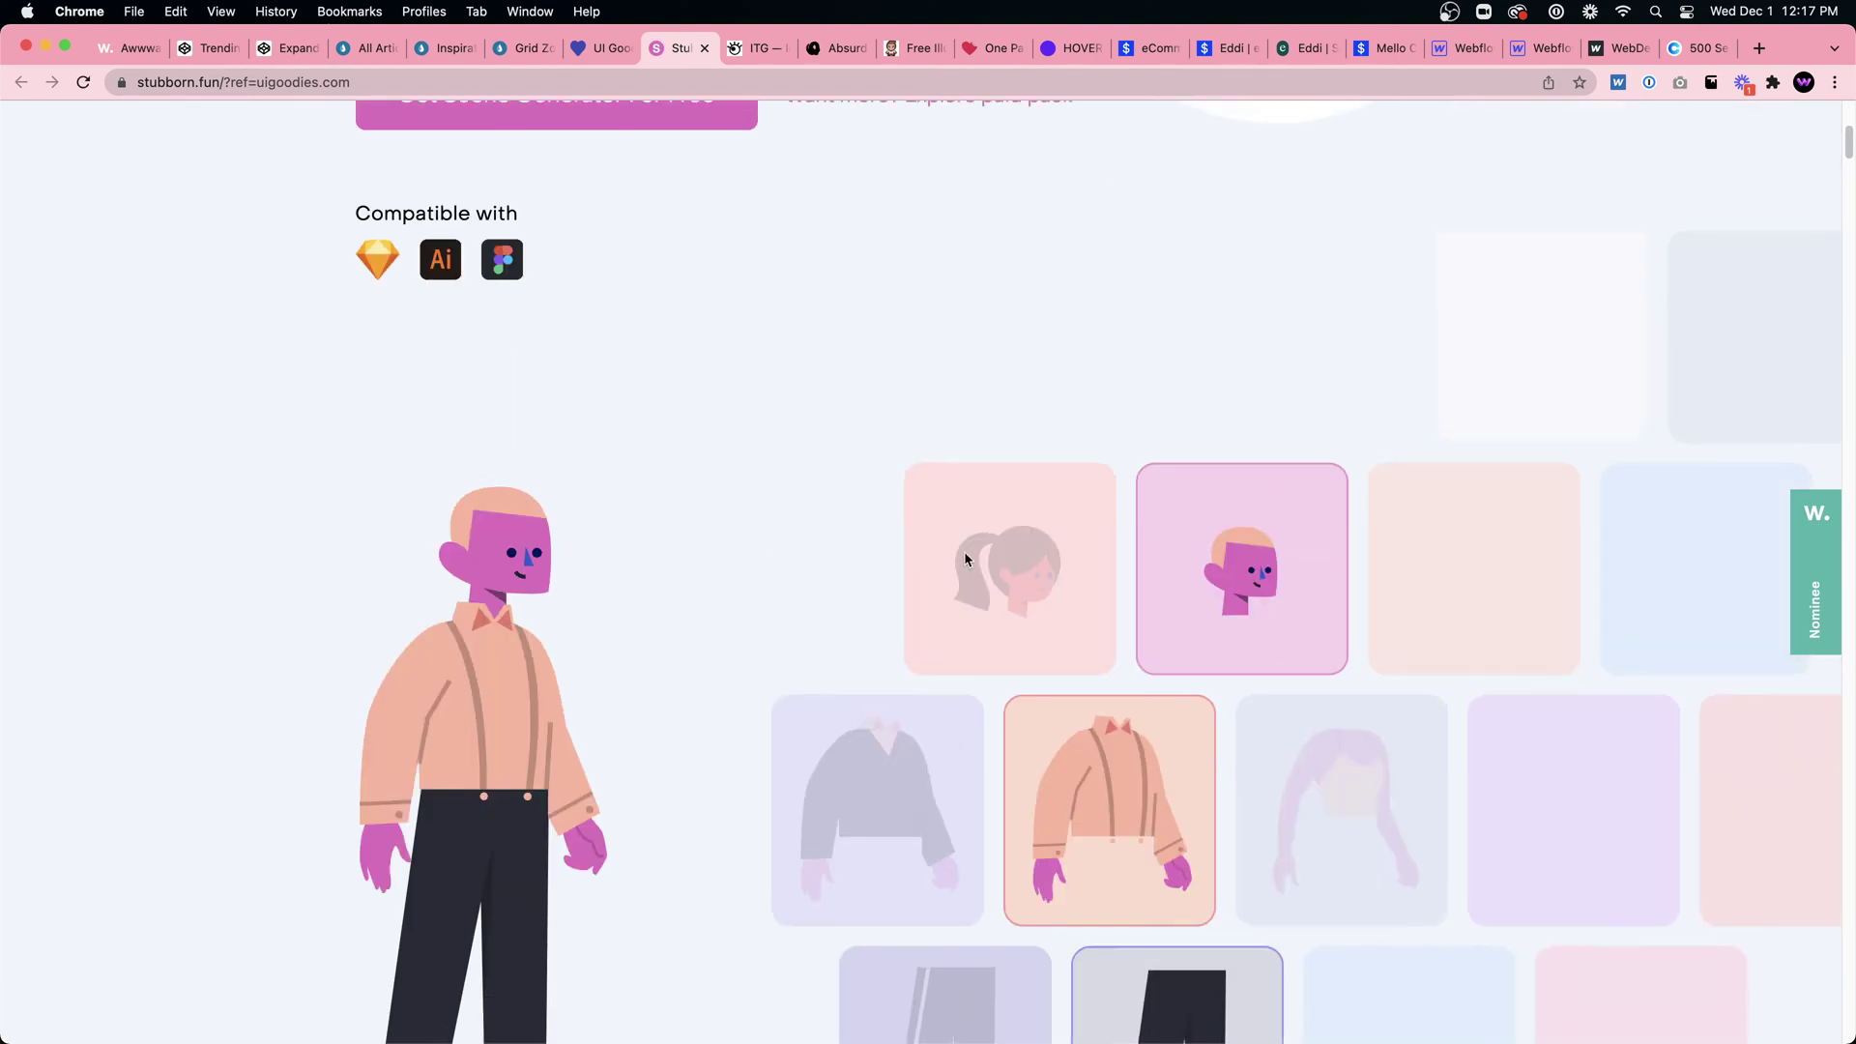
scroll(965, 559, up, 6)
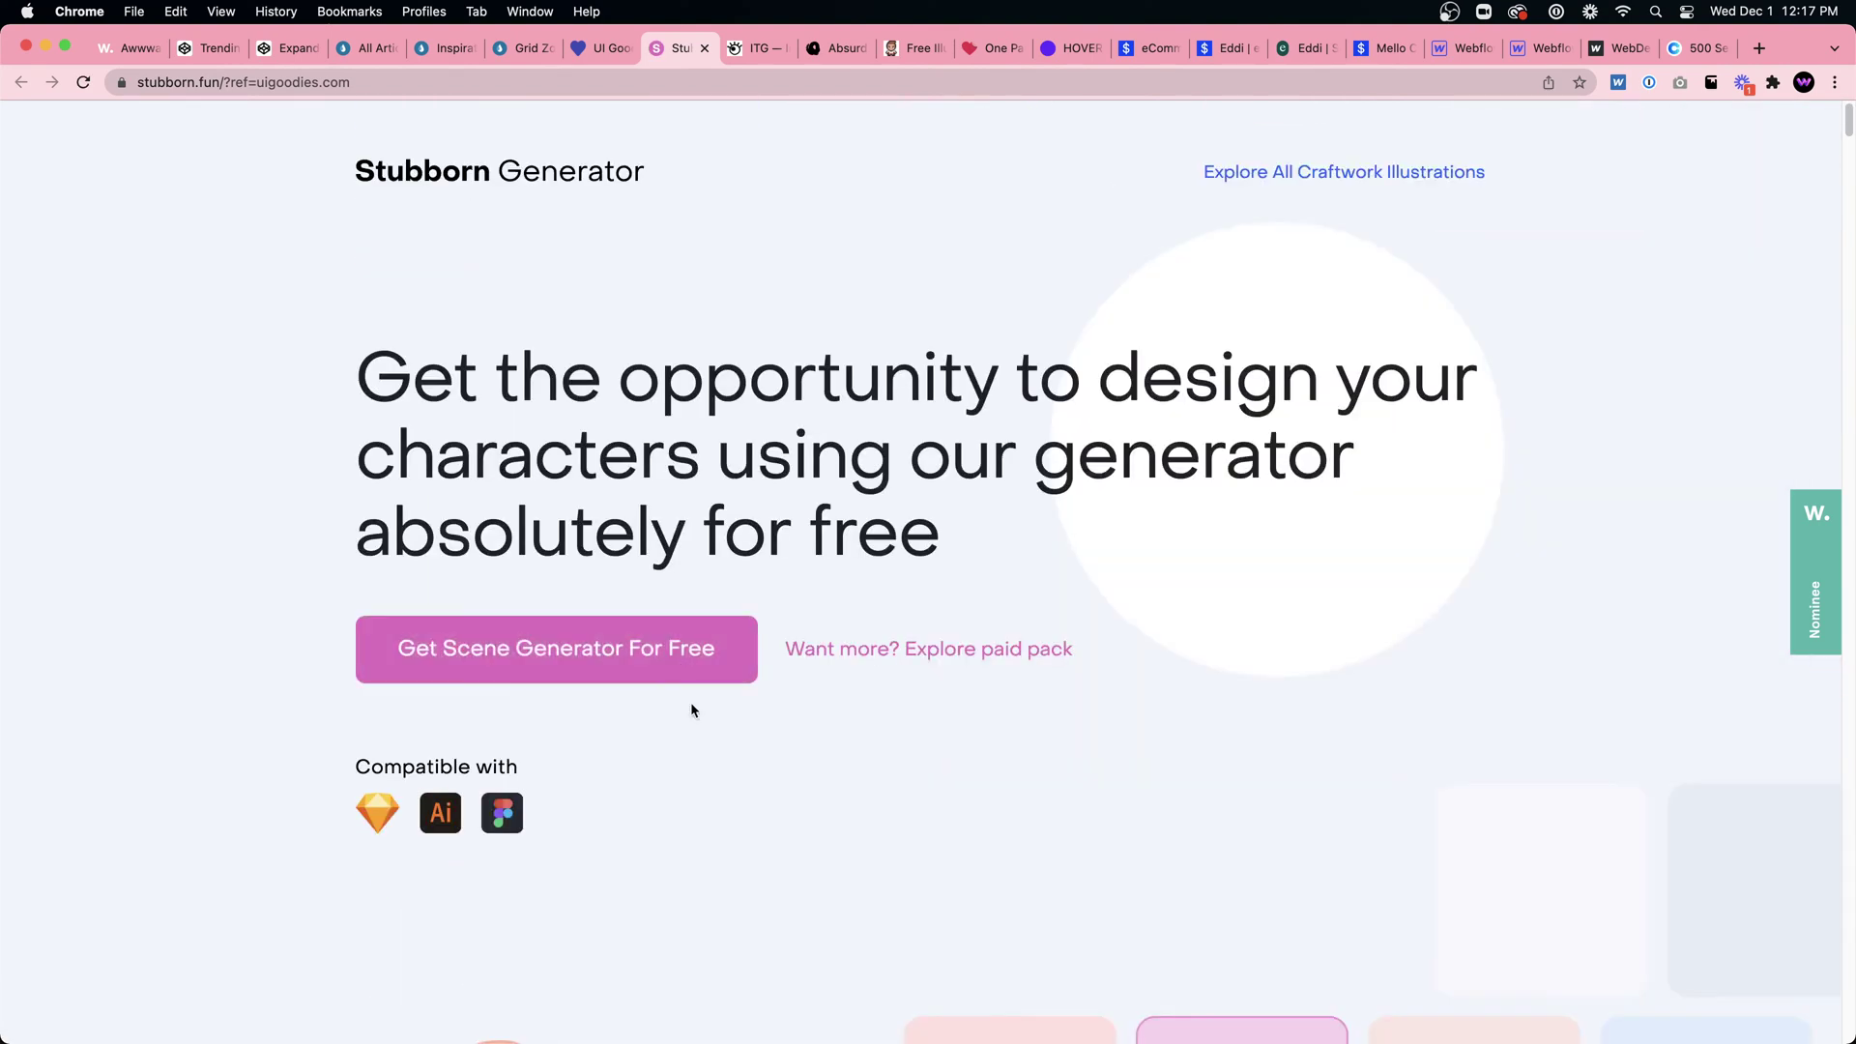
scroll(740, 692, down, 15)
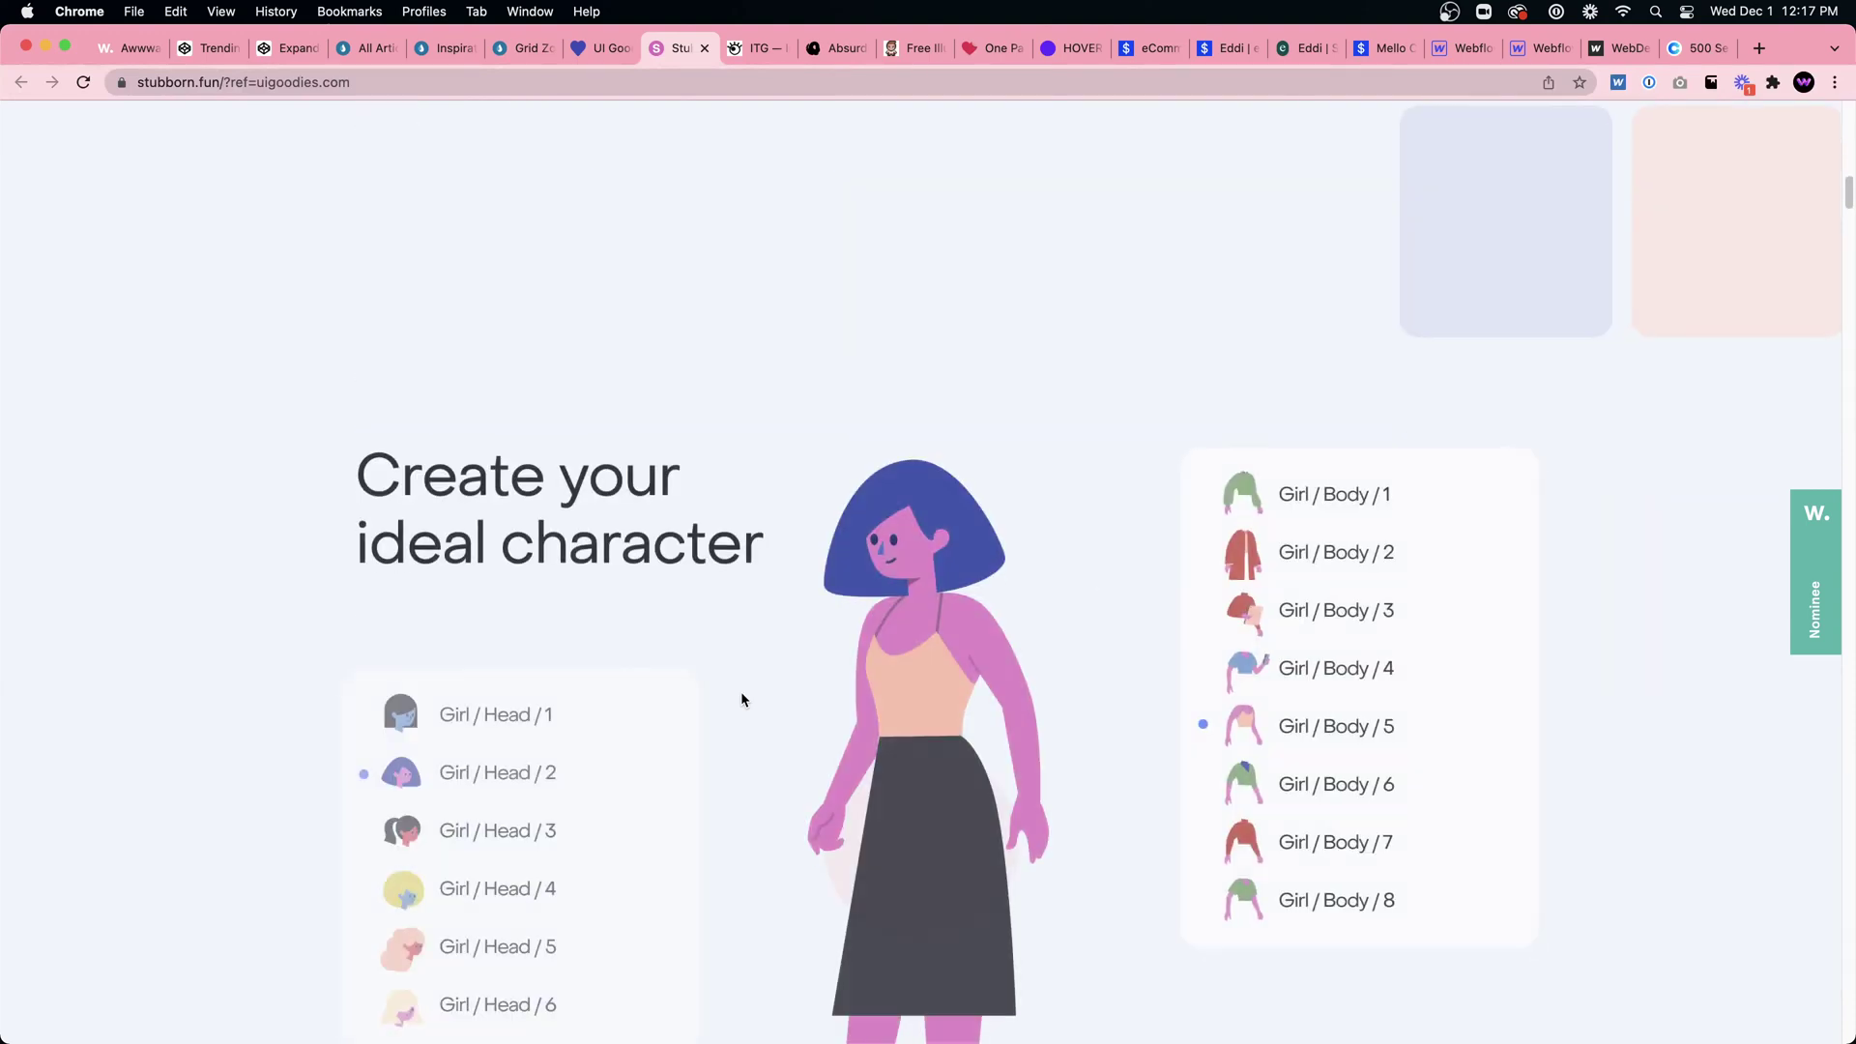
scroll(741, 692, down, 15)
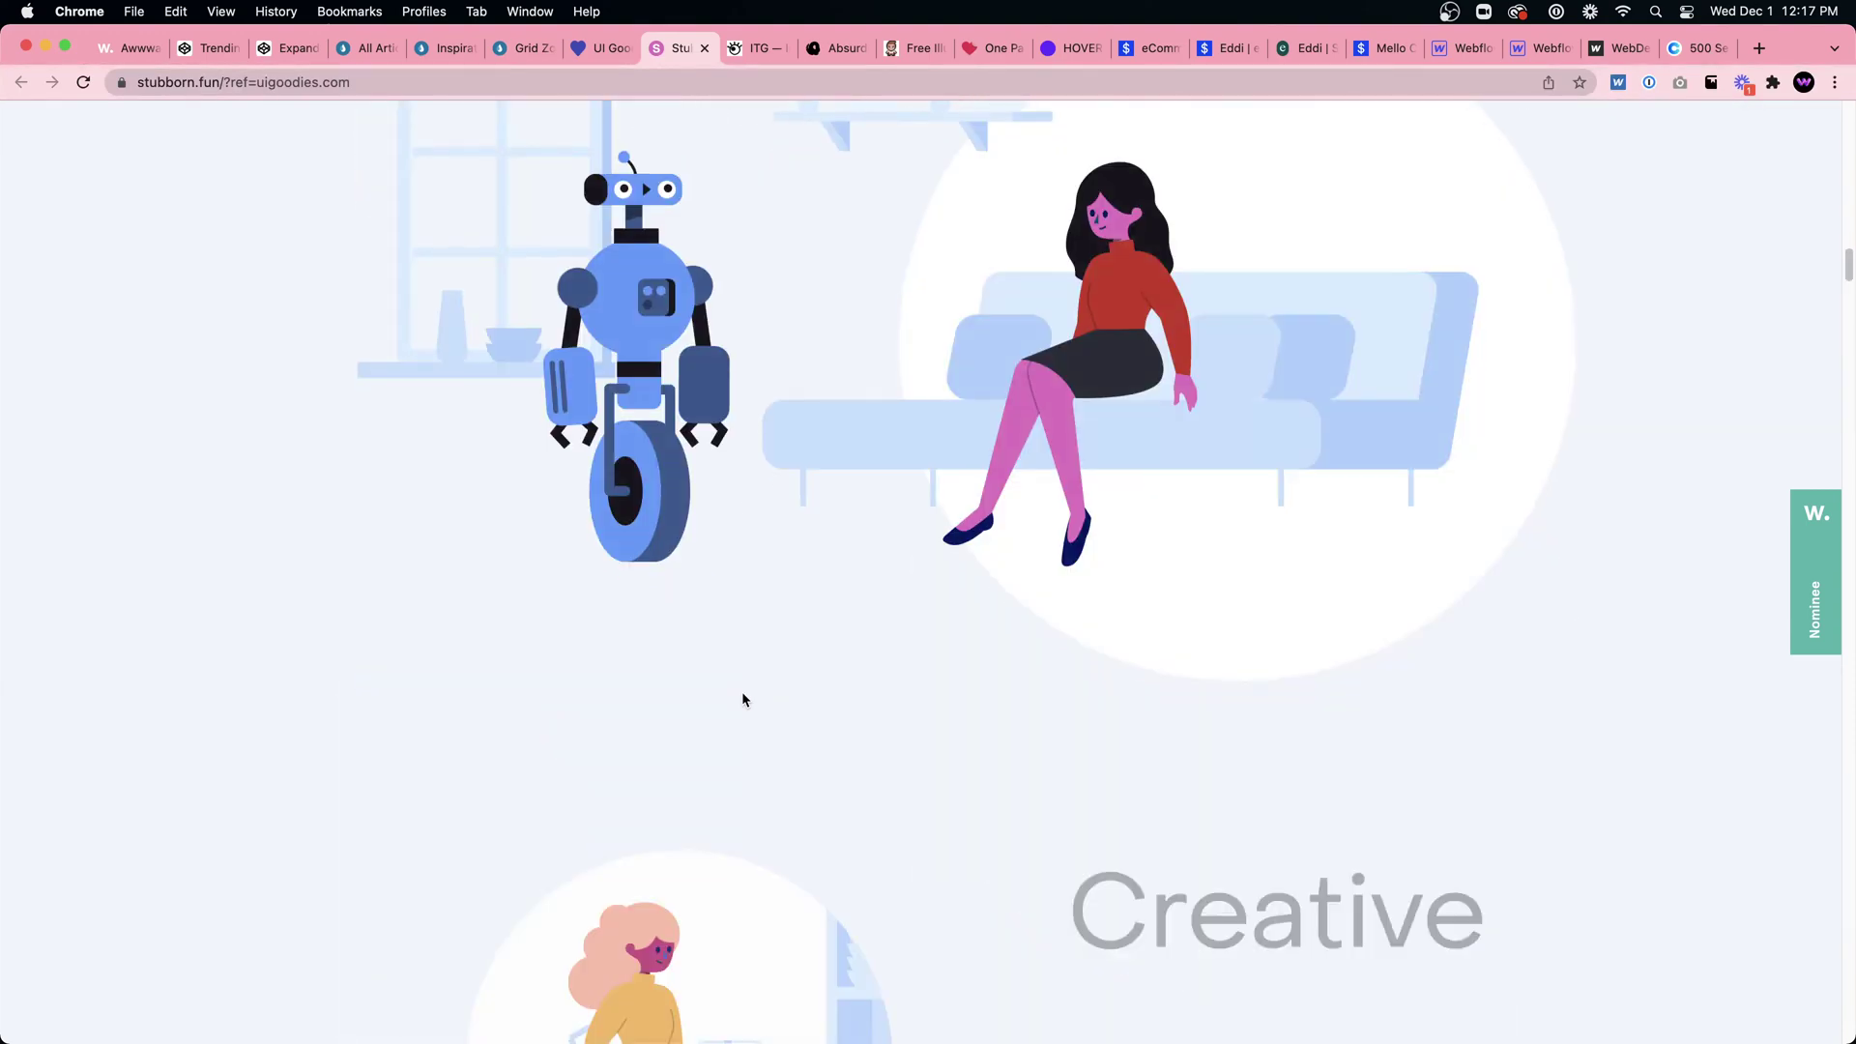
scroll(743, 693, down, 20)
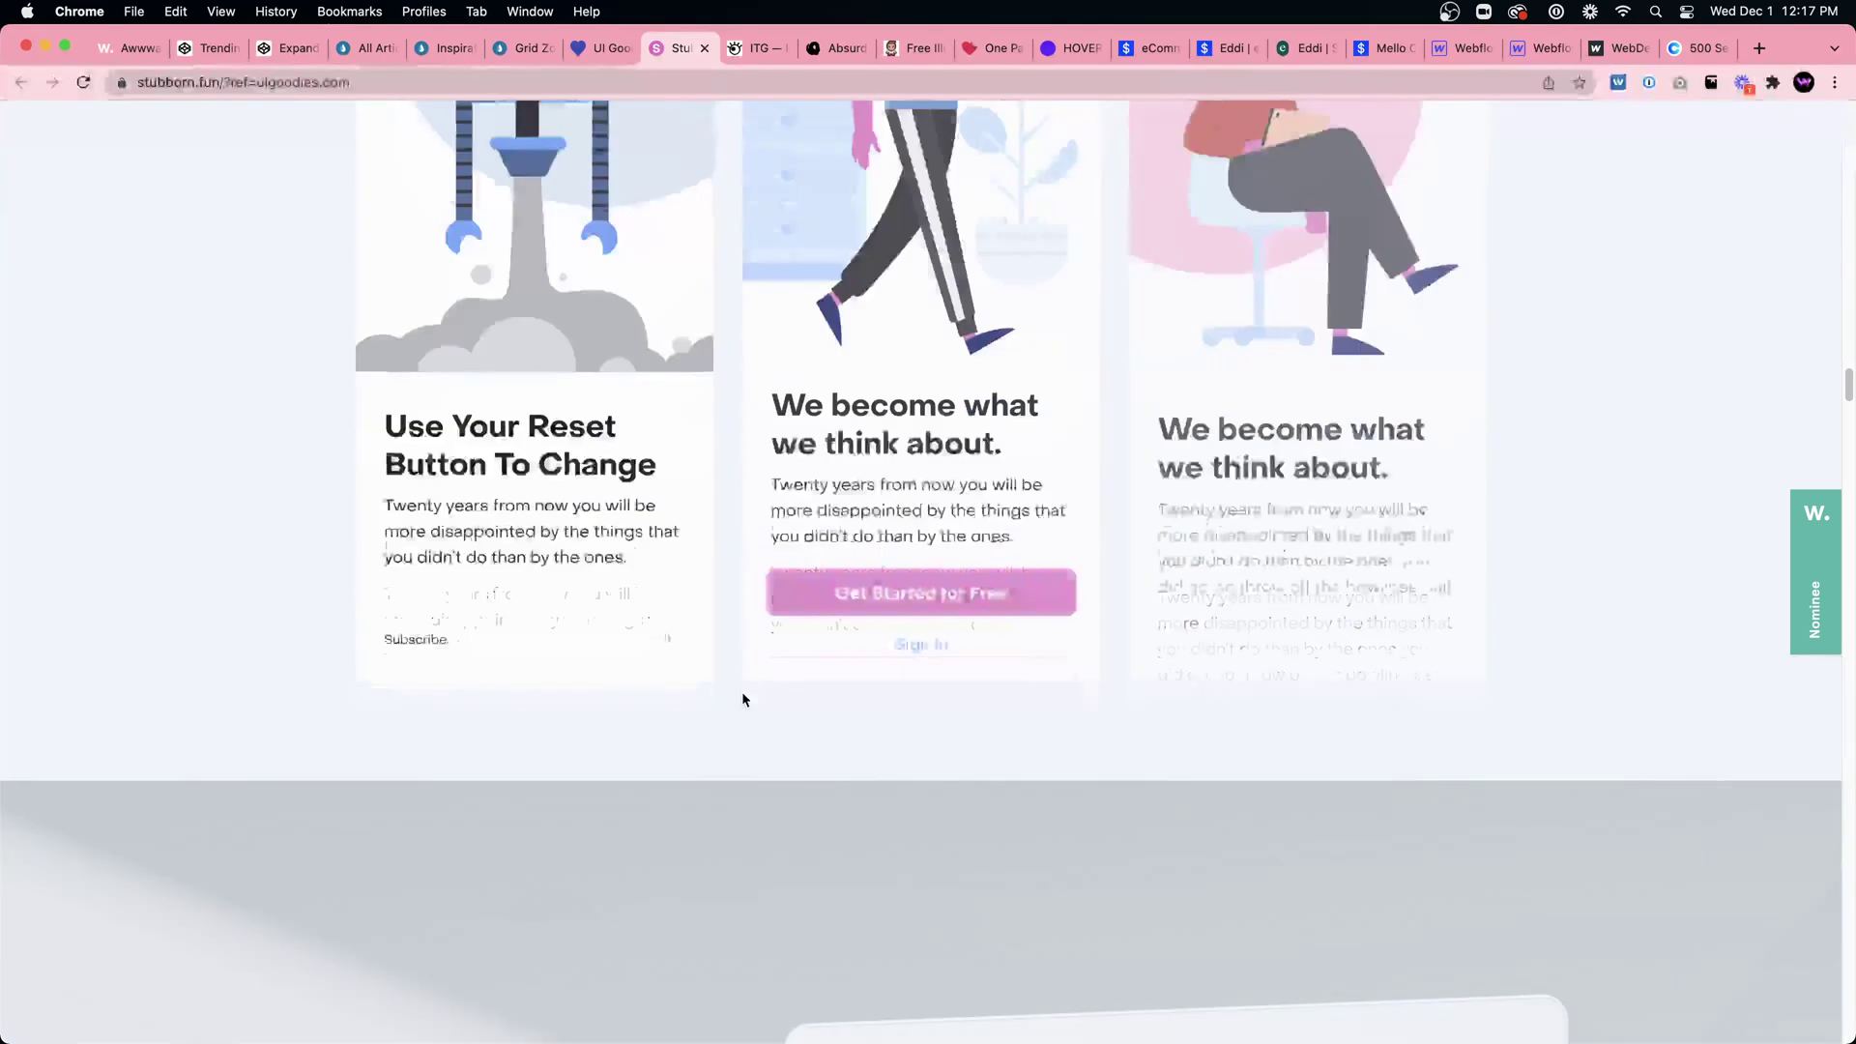
scroll(748, 687, up, 20)
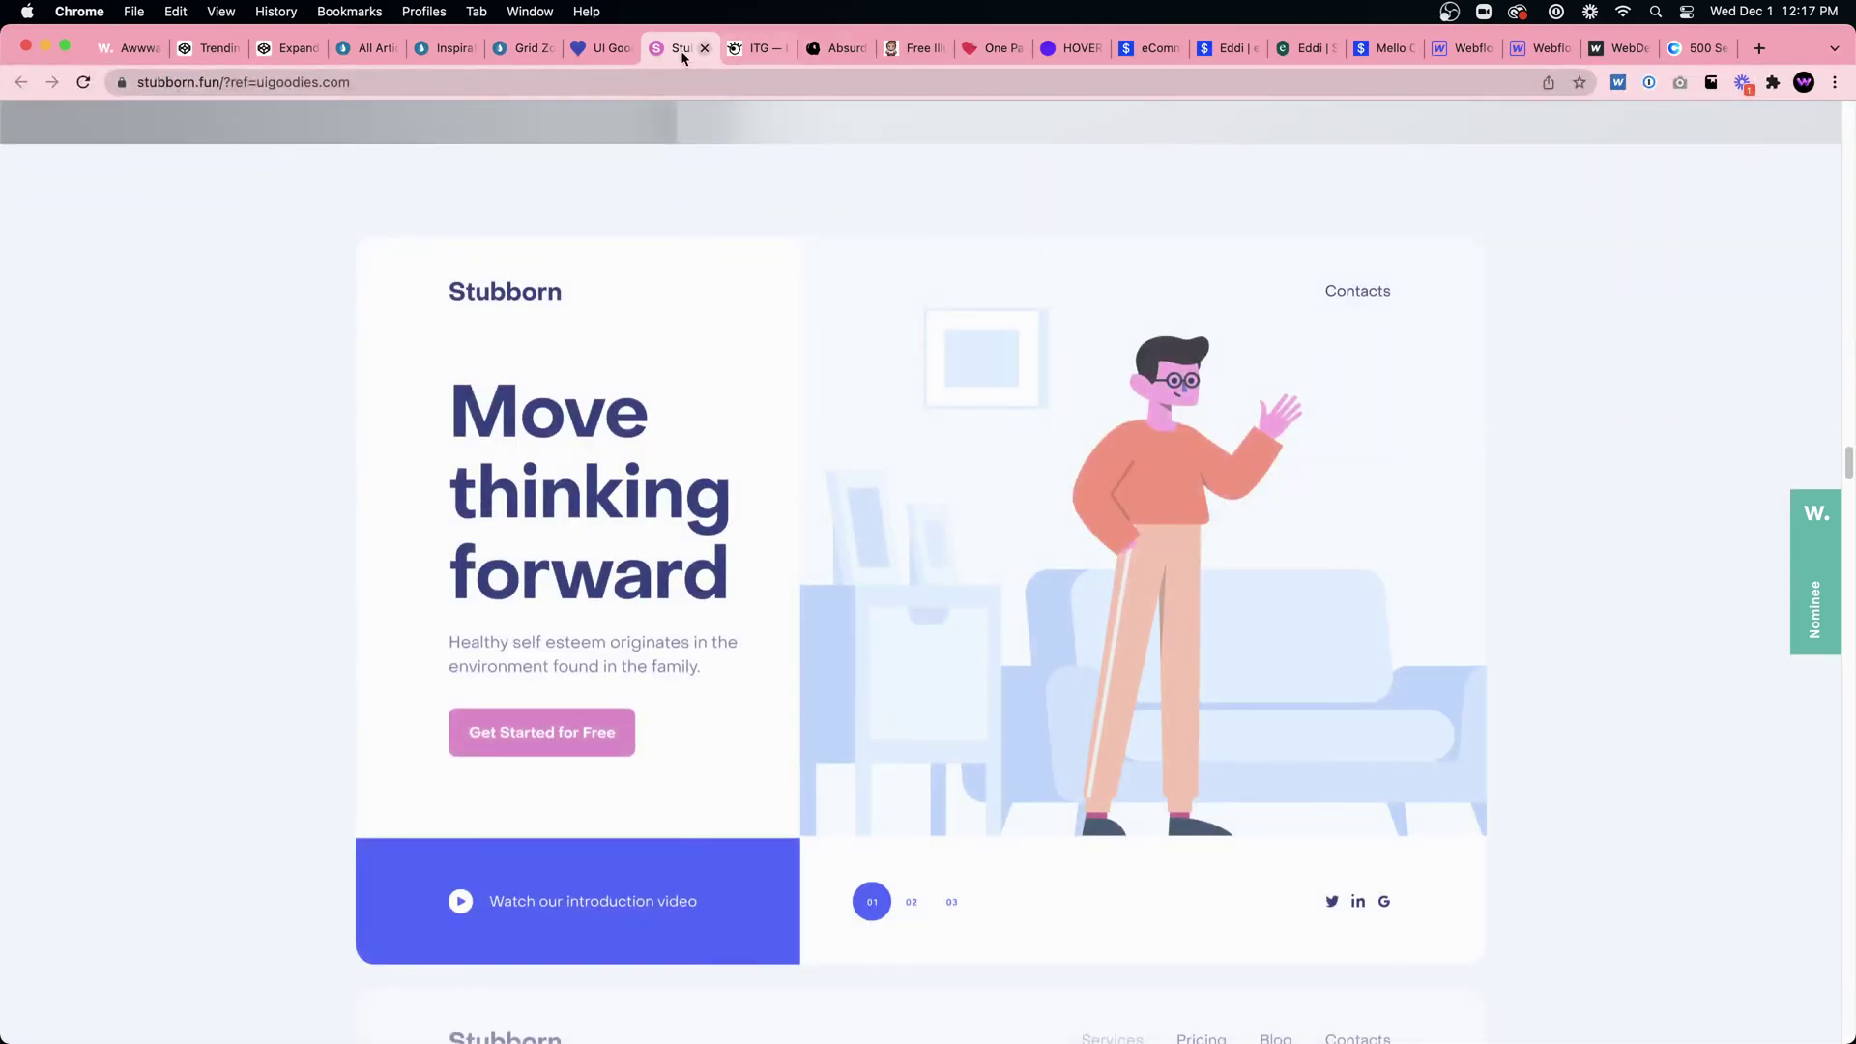
Step: Return to the UI Goodies illustrations list, open Minty, and look through its page
click(592, 47)
scroll(1062, 589, down, 5)
scroll(1062, 591, up, 6)
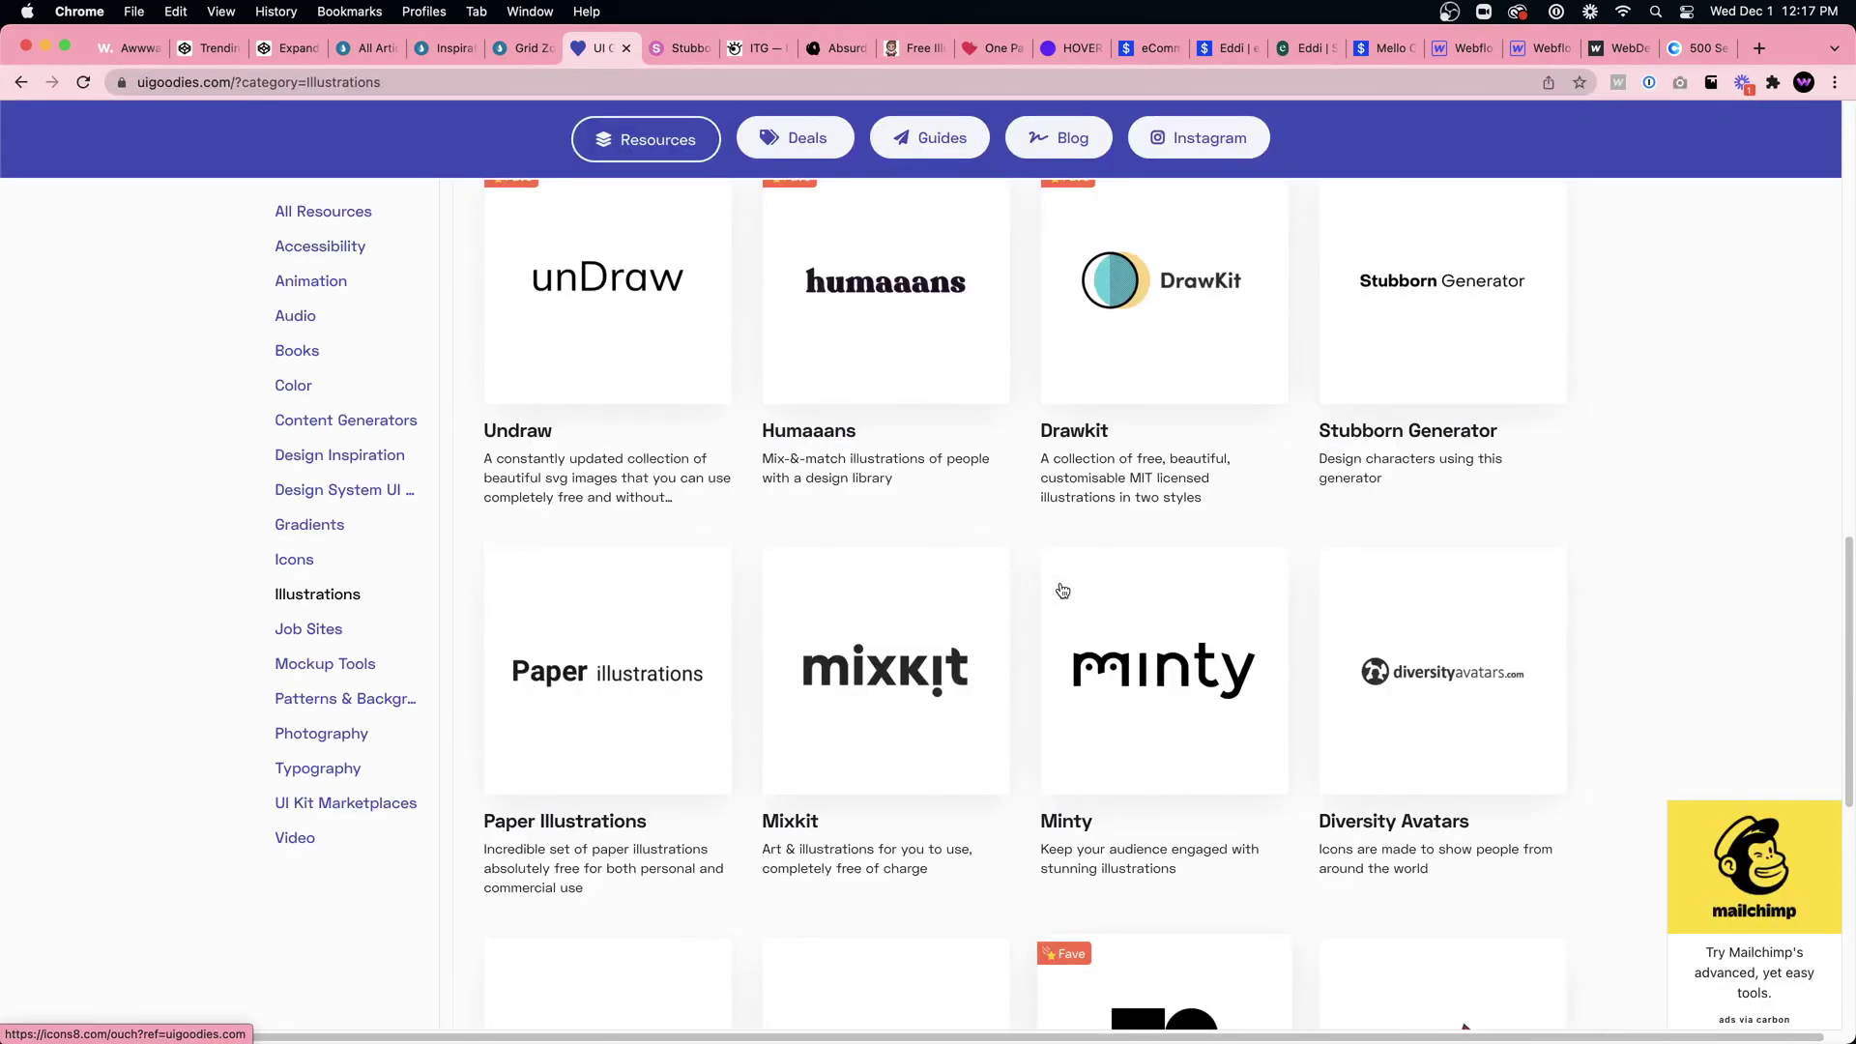
click(1168, 667)
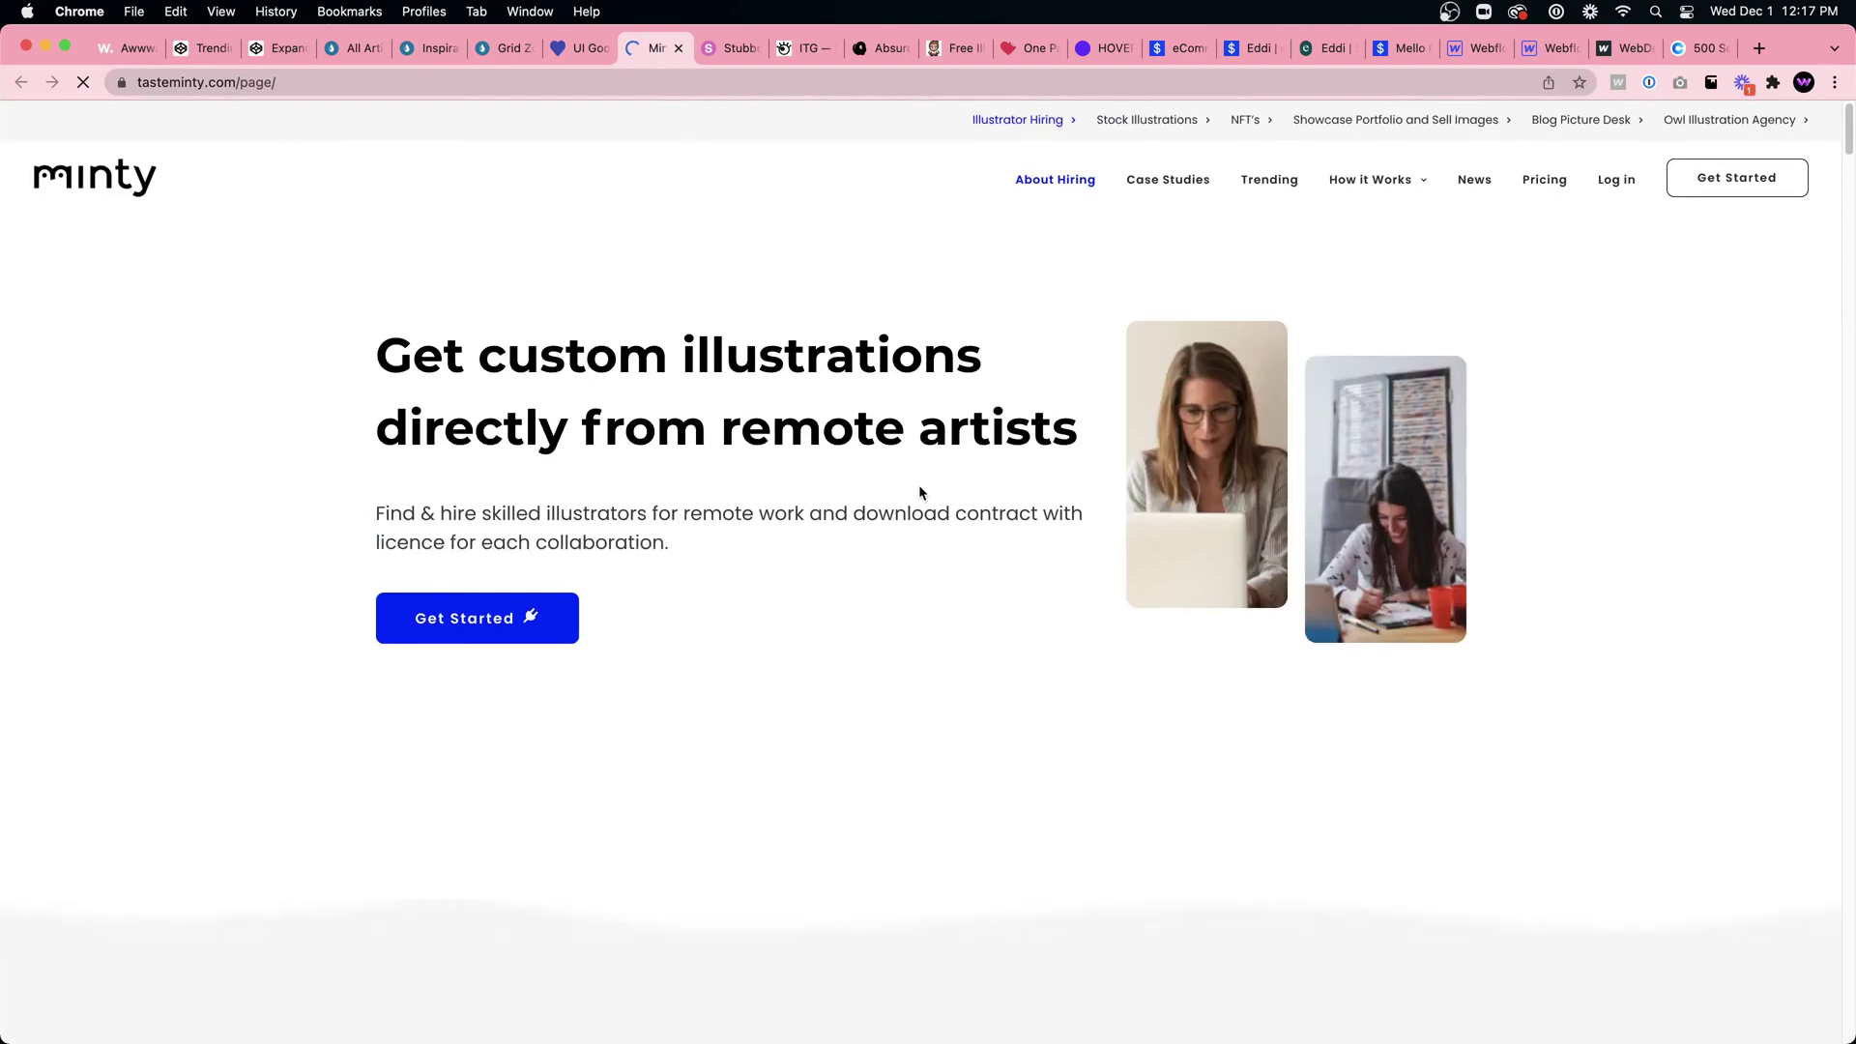
scroll(919, 489, down, 8)
scroll(924, 479, up, 5)
scroll(924, 478, down, 5)
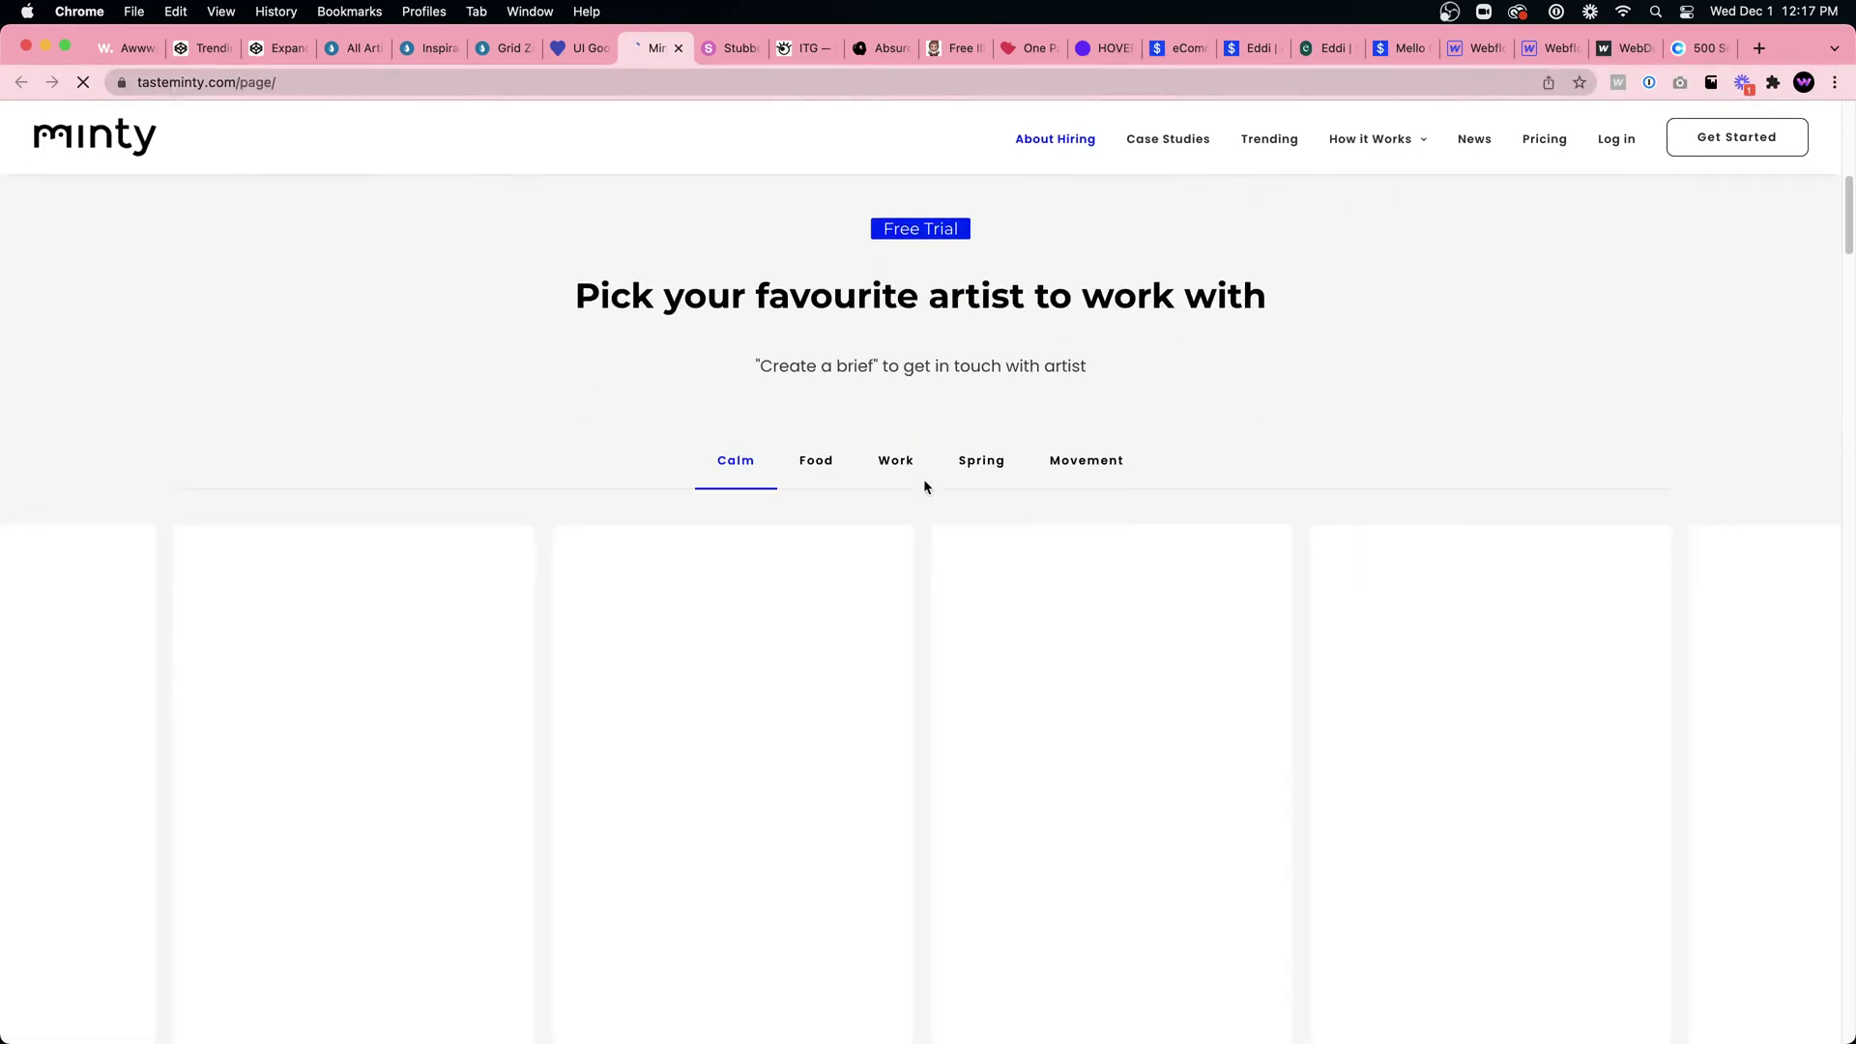
Step: Look through Minty's illustrator hiring page, including the artist selection and the collaboration steps
scroll(925, 479, down, 3)
scroll(927, 479, down, 10)
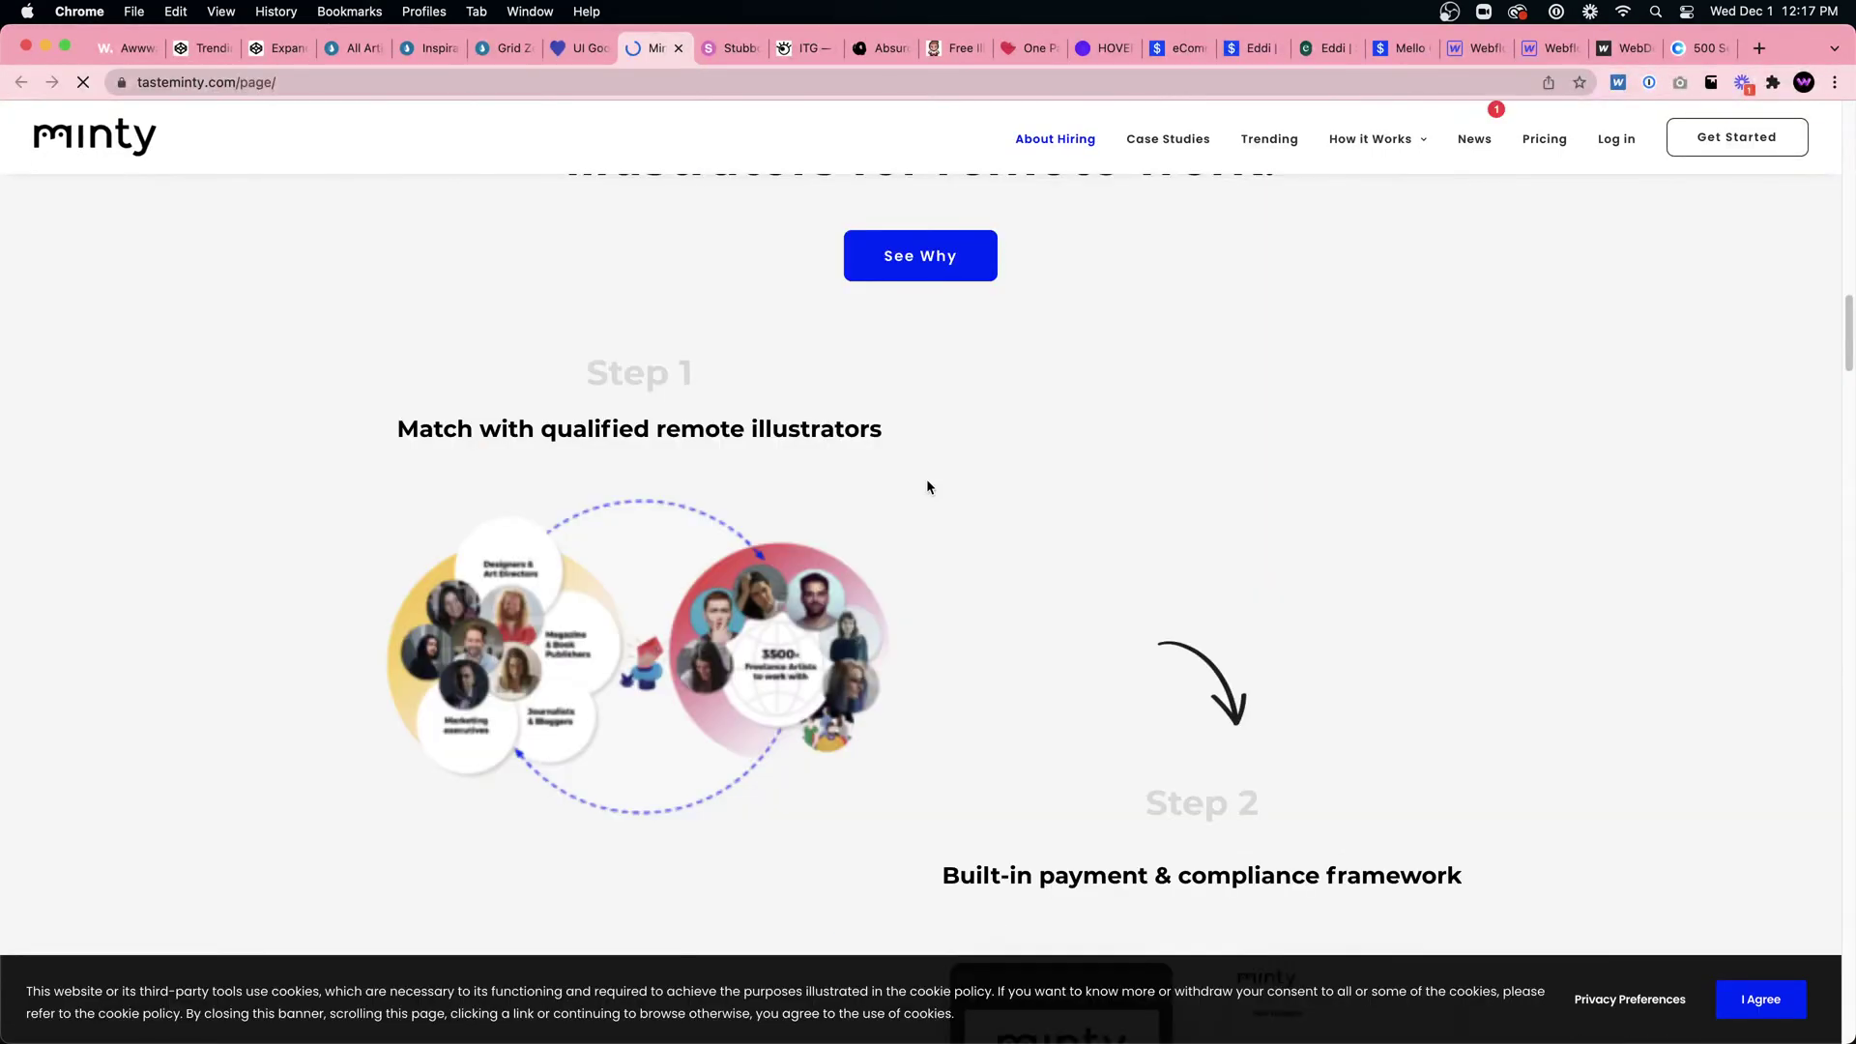
scroll(926, 485, up, 15)
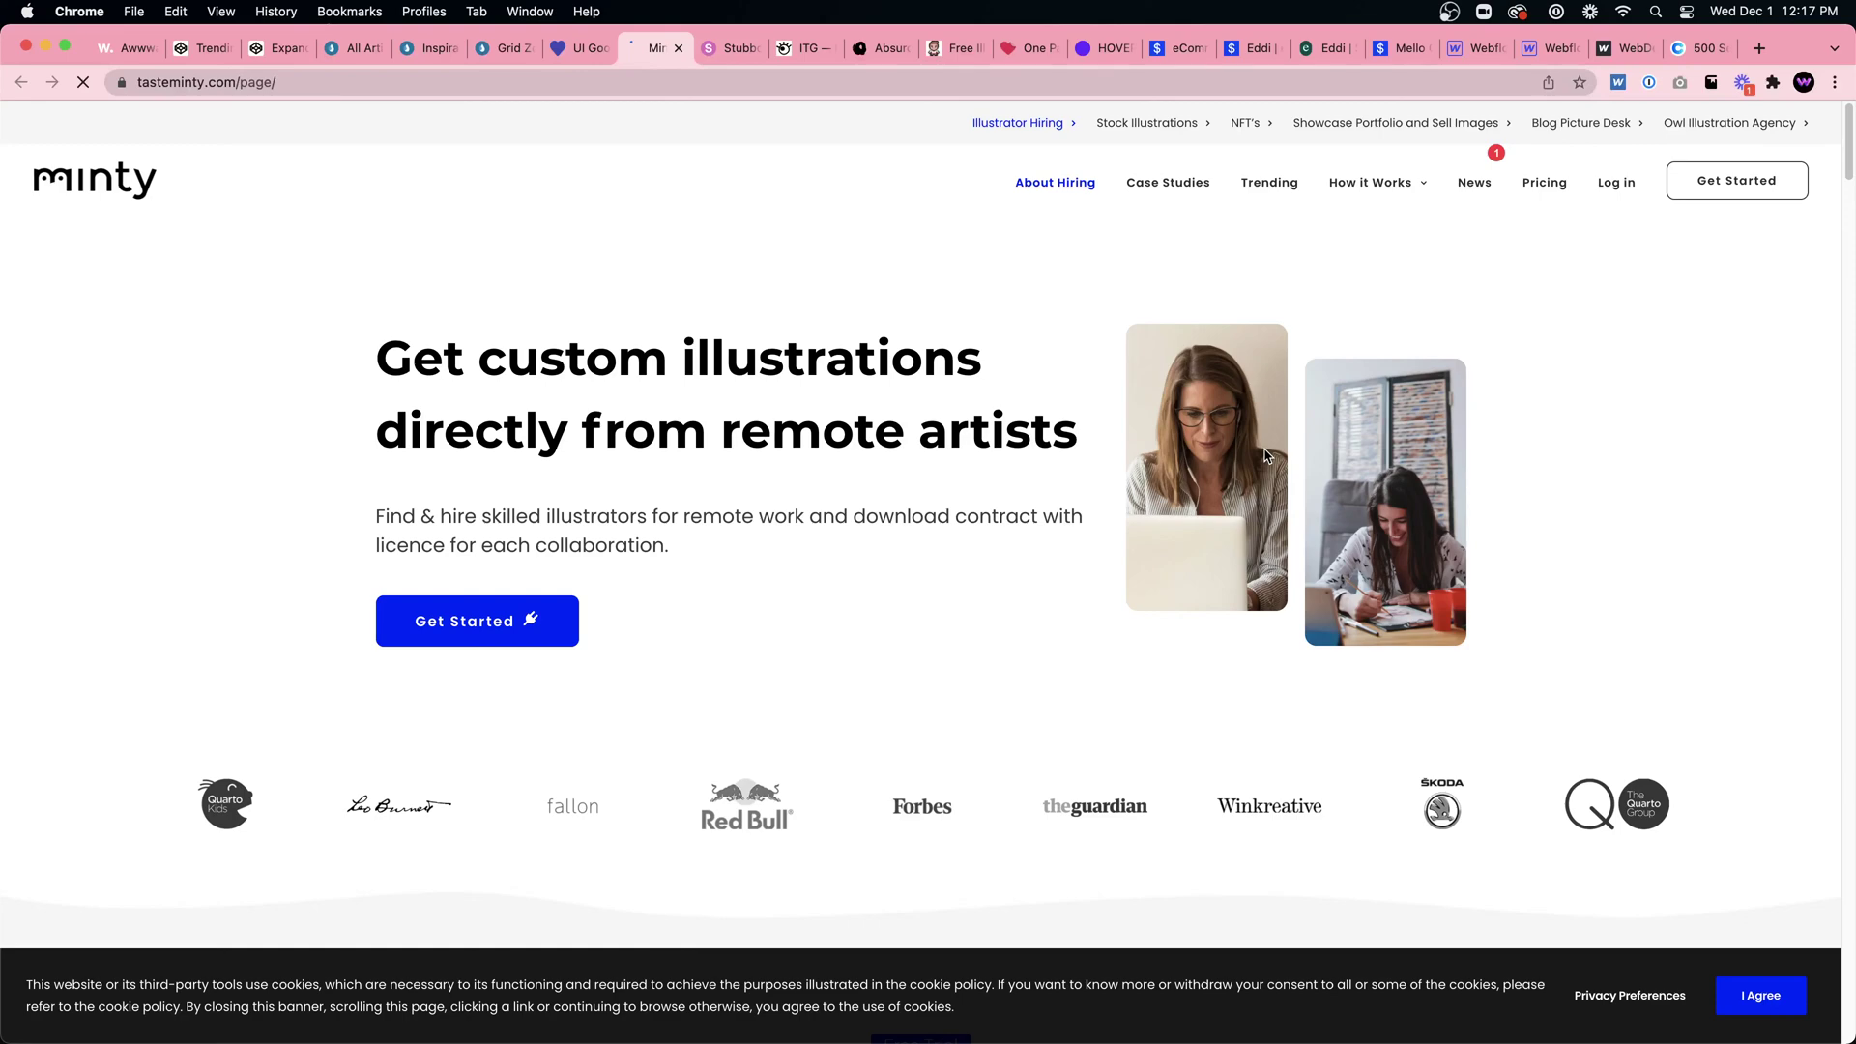
Step: Open Minty's Trending page and look through the #hugs collection, the call for artists and the free download section
scroll(1219, 491, down, 10)
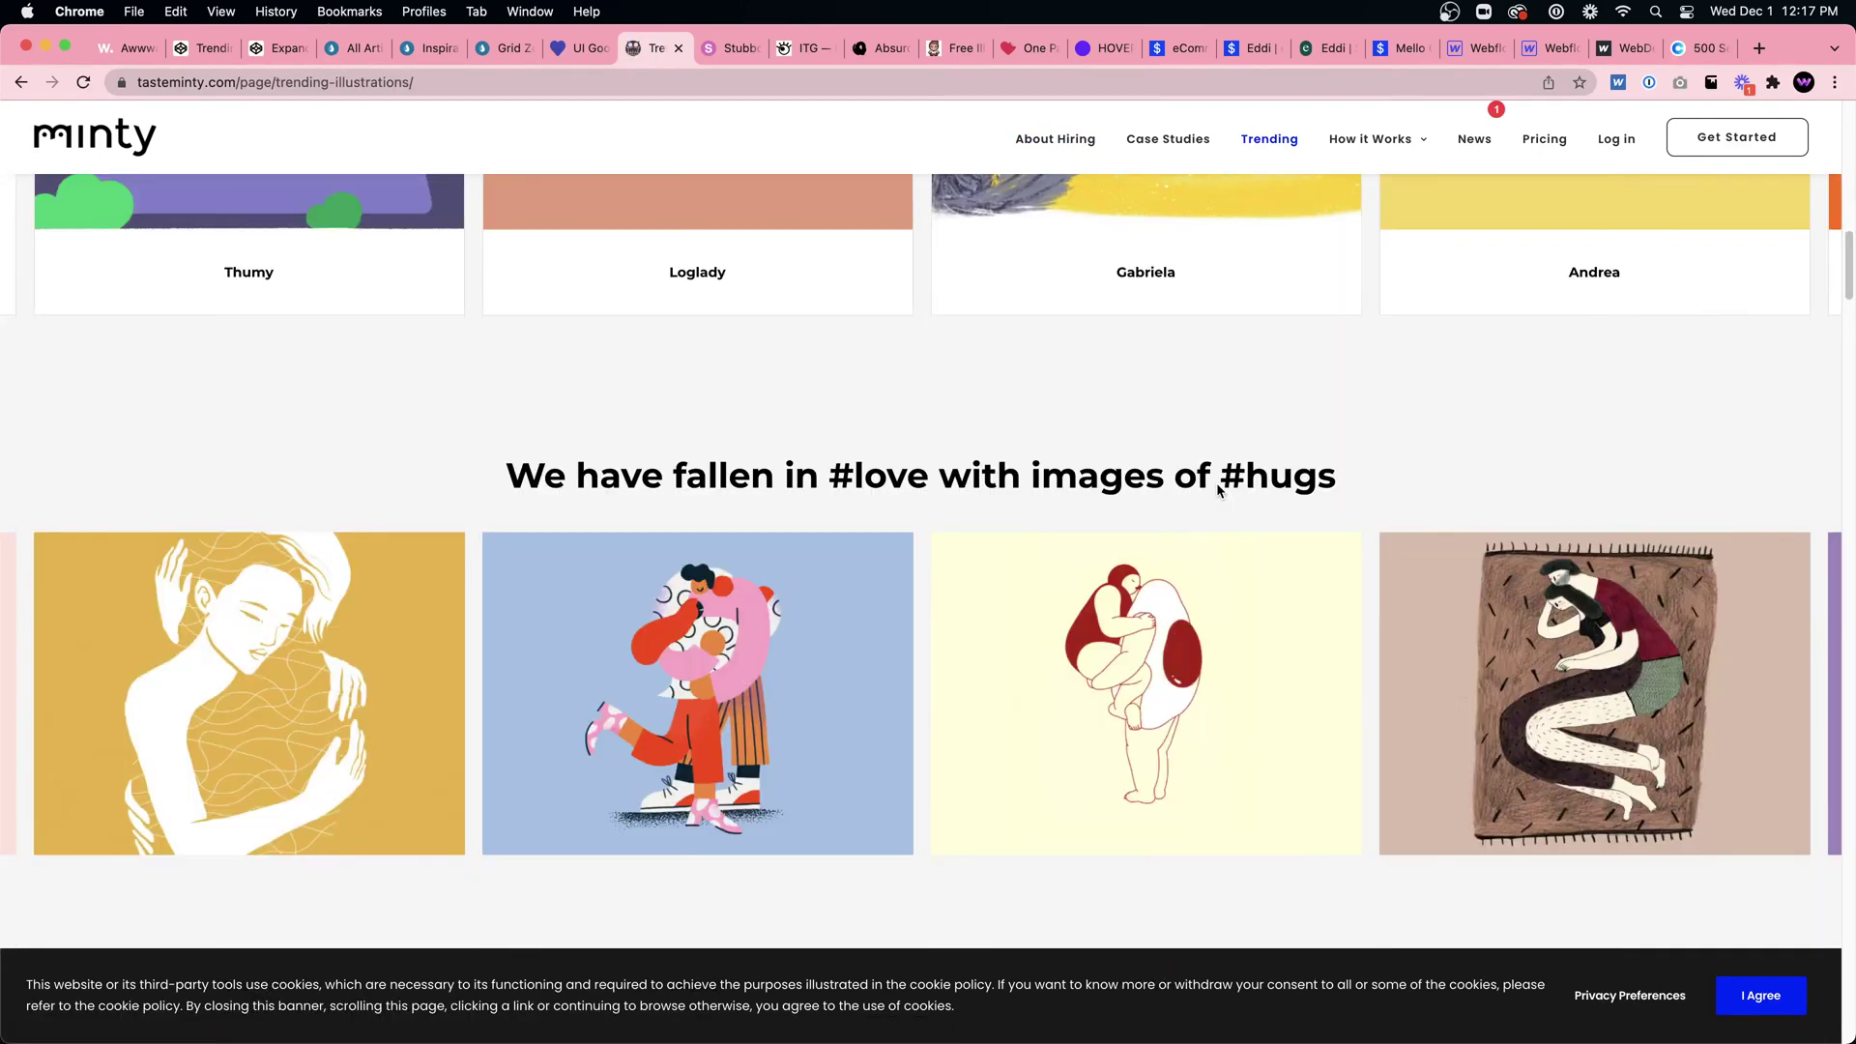
scroll(1216, 480, up, 3)
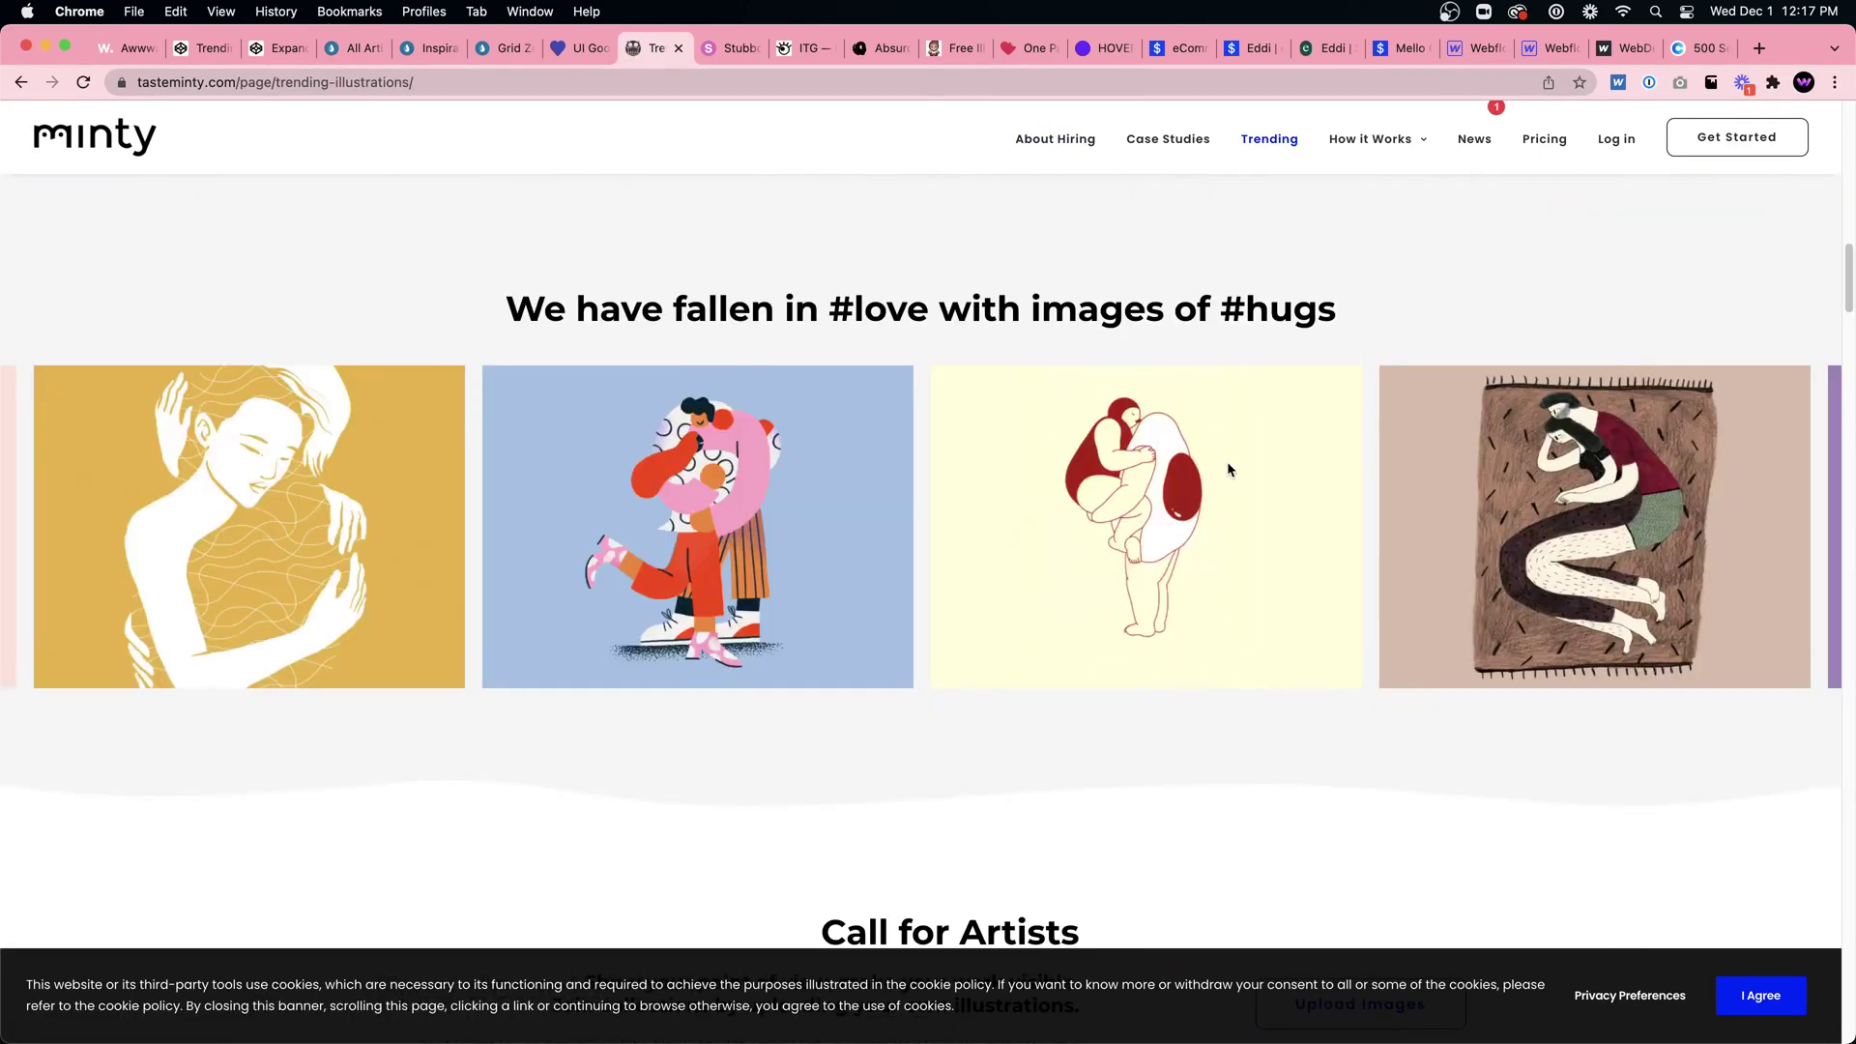
scroll(1301, 394, down, 1)
scroll(1297, 391, down, 10)
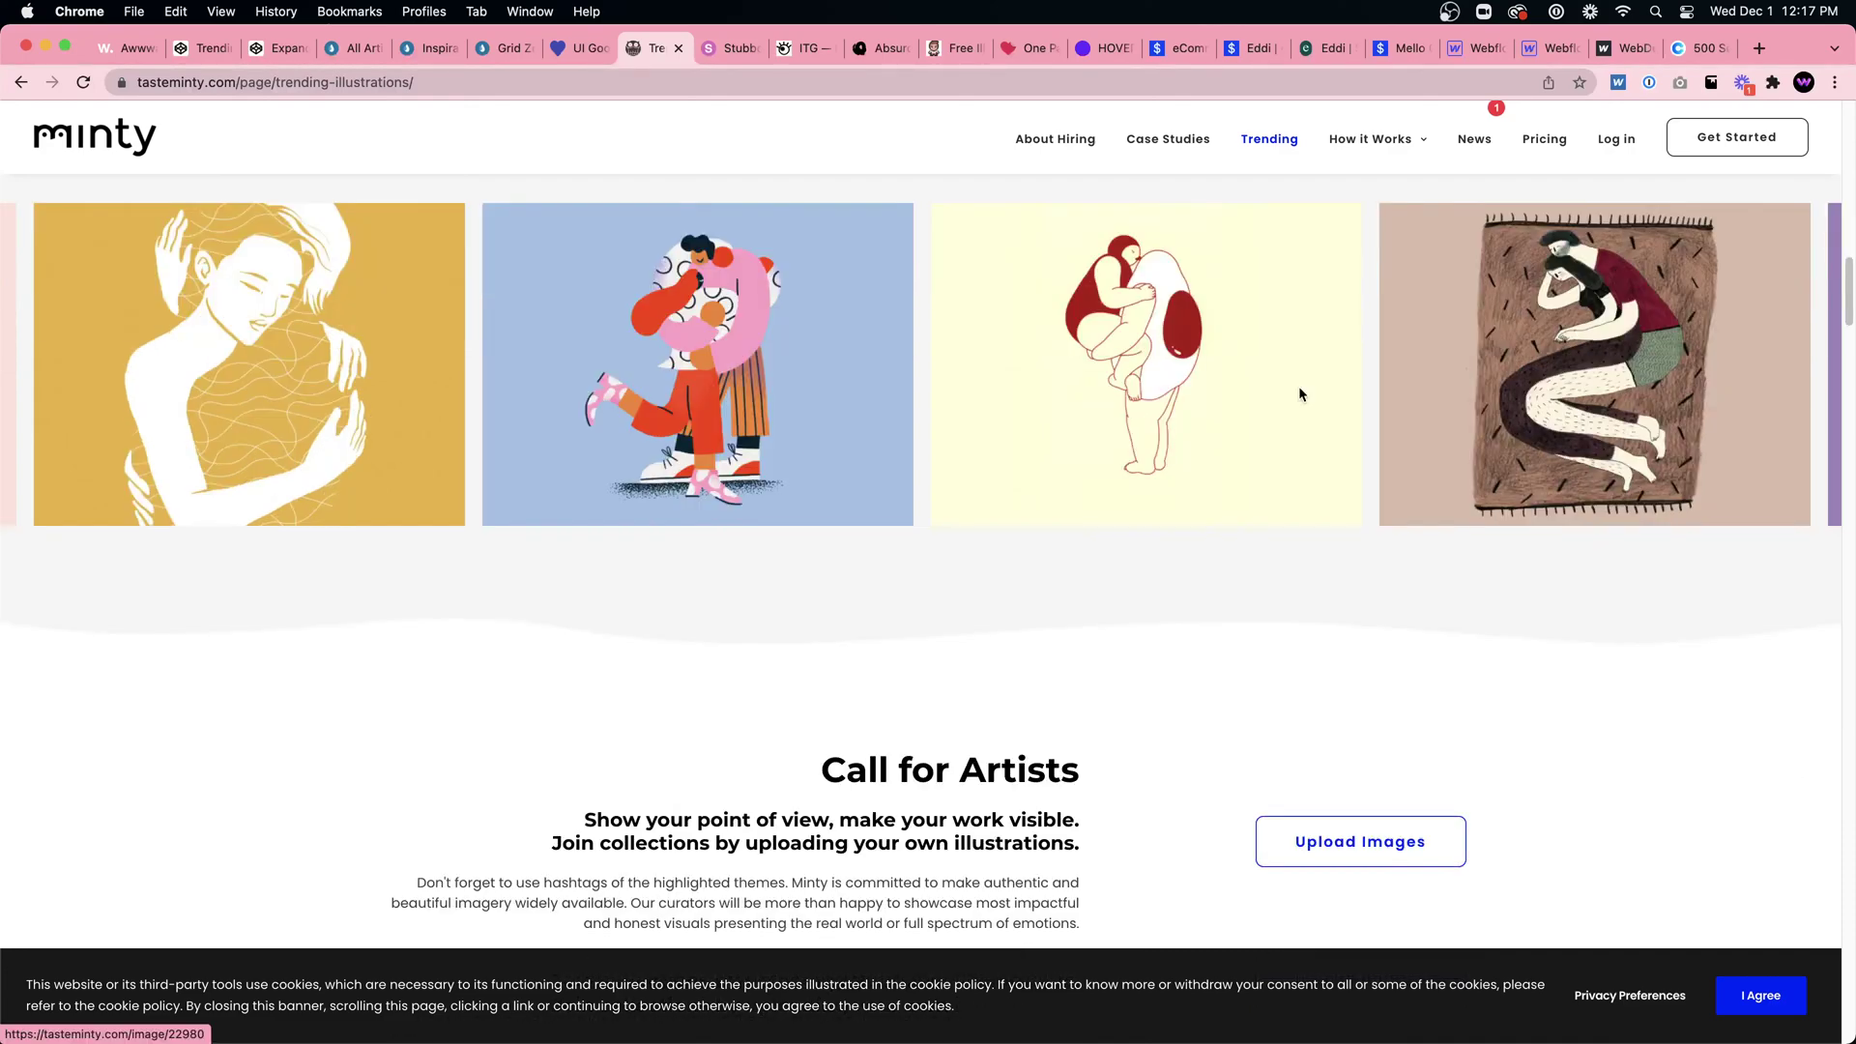
scroll(1073, 606, down, 1)
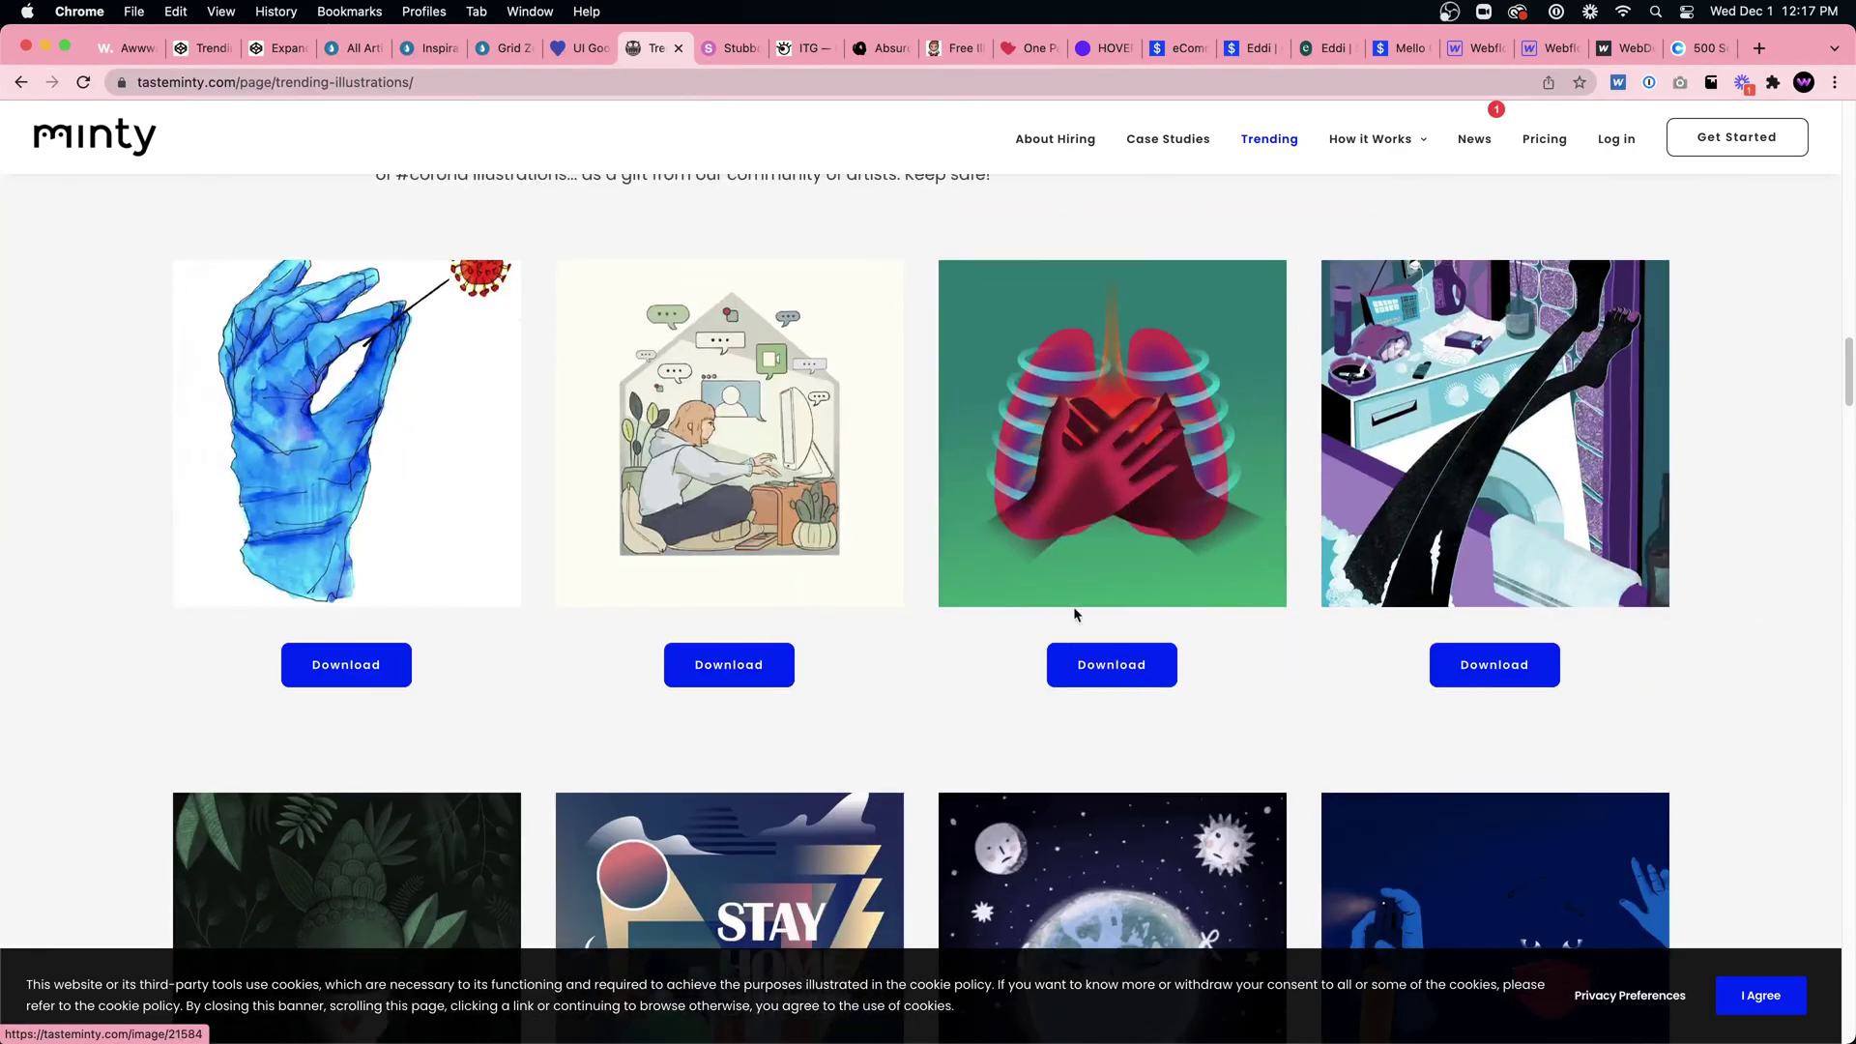
scroll(1104, 612, up, 6)
scroll(1119, 614, down, 8)
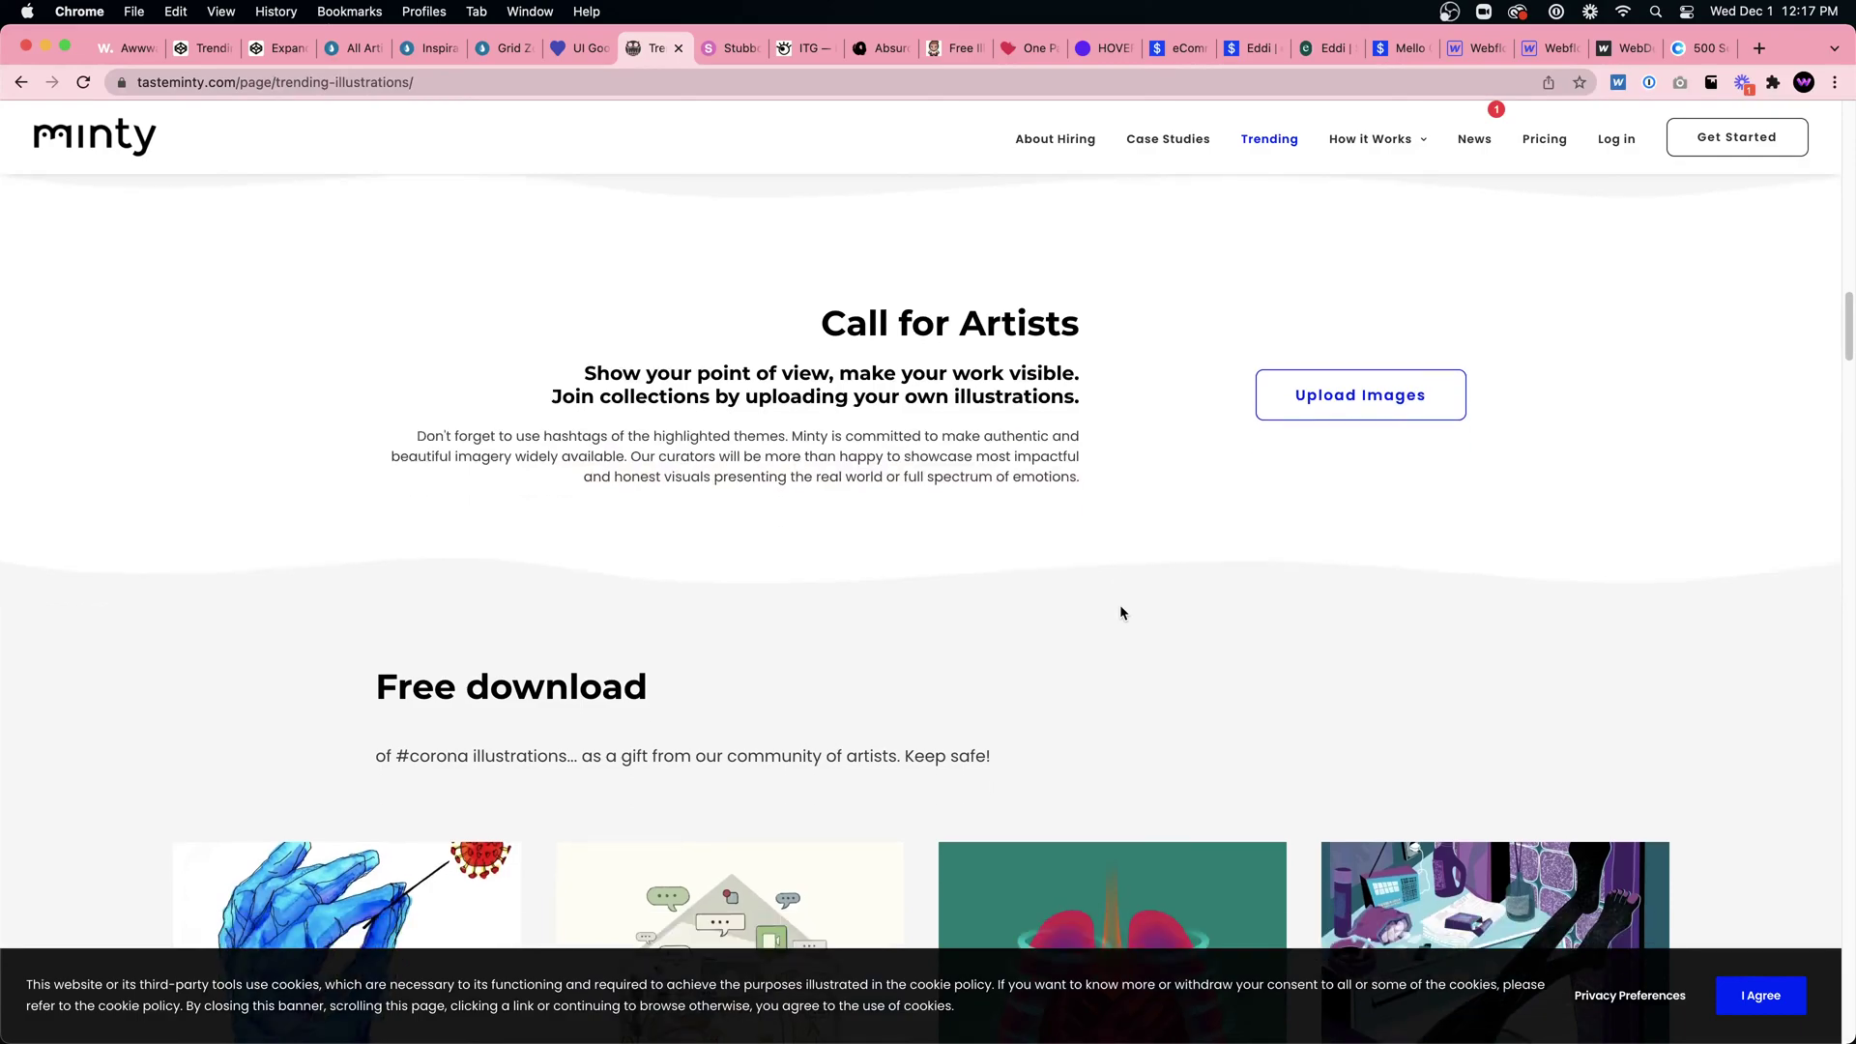
Step: Examine the downloadable illustrations in Minty's free #corona set and its #homeoffice, #hygiene and #isolation collection
scroll(1127, 607, down, 6)
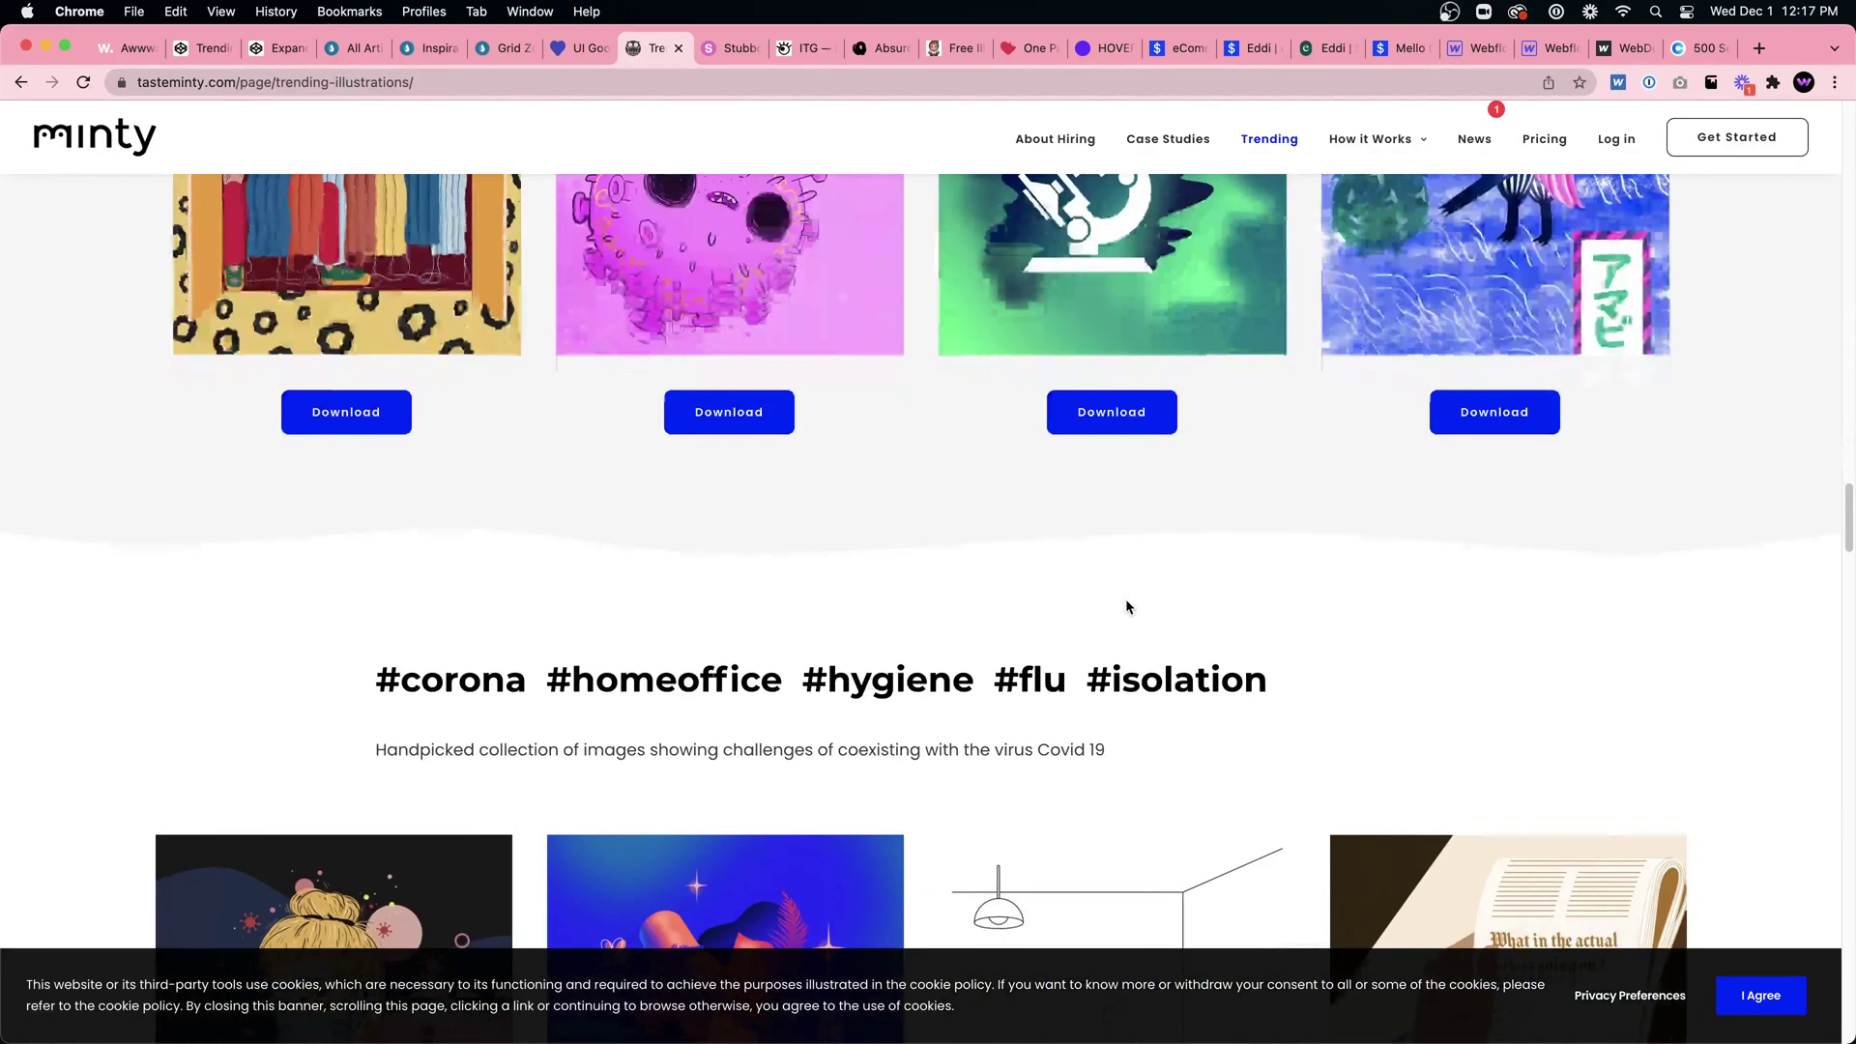
scroll(1128, 607, down, 5)
scroll(1127, 608, up, 3)
scroll(1126, 606, up, 4)
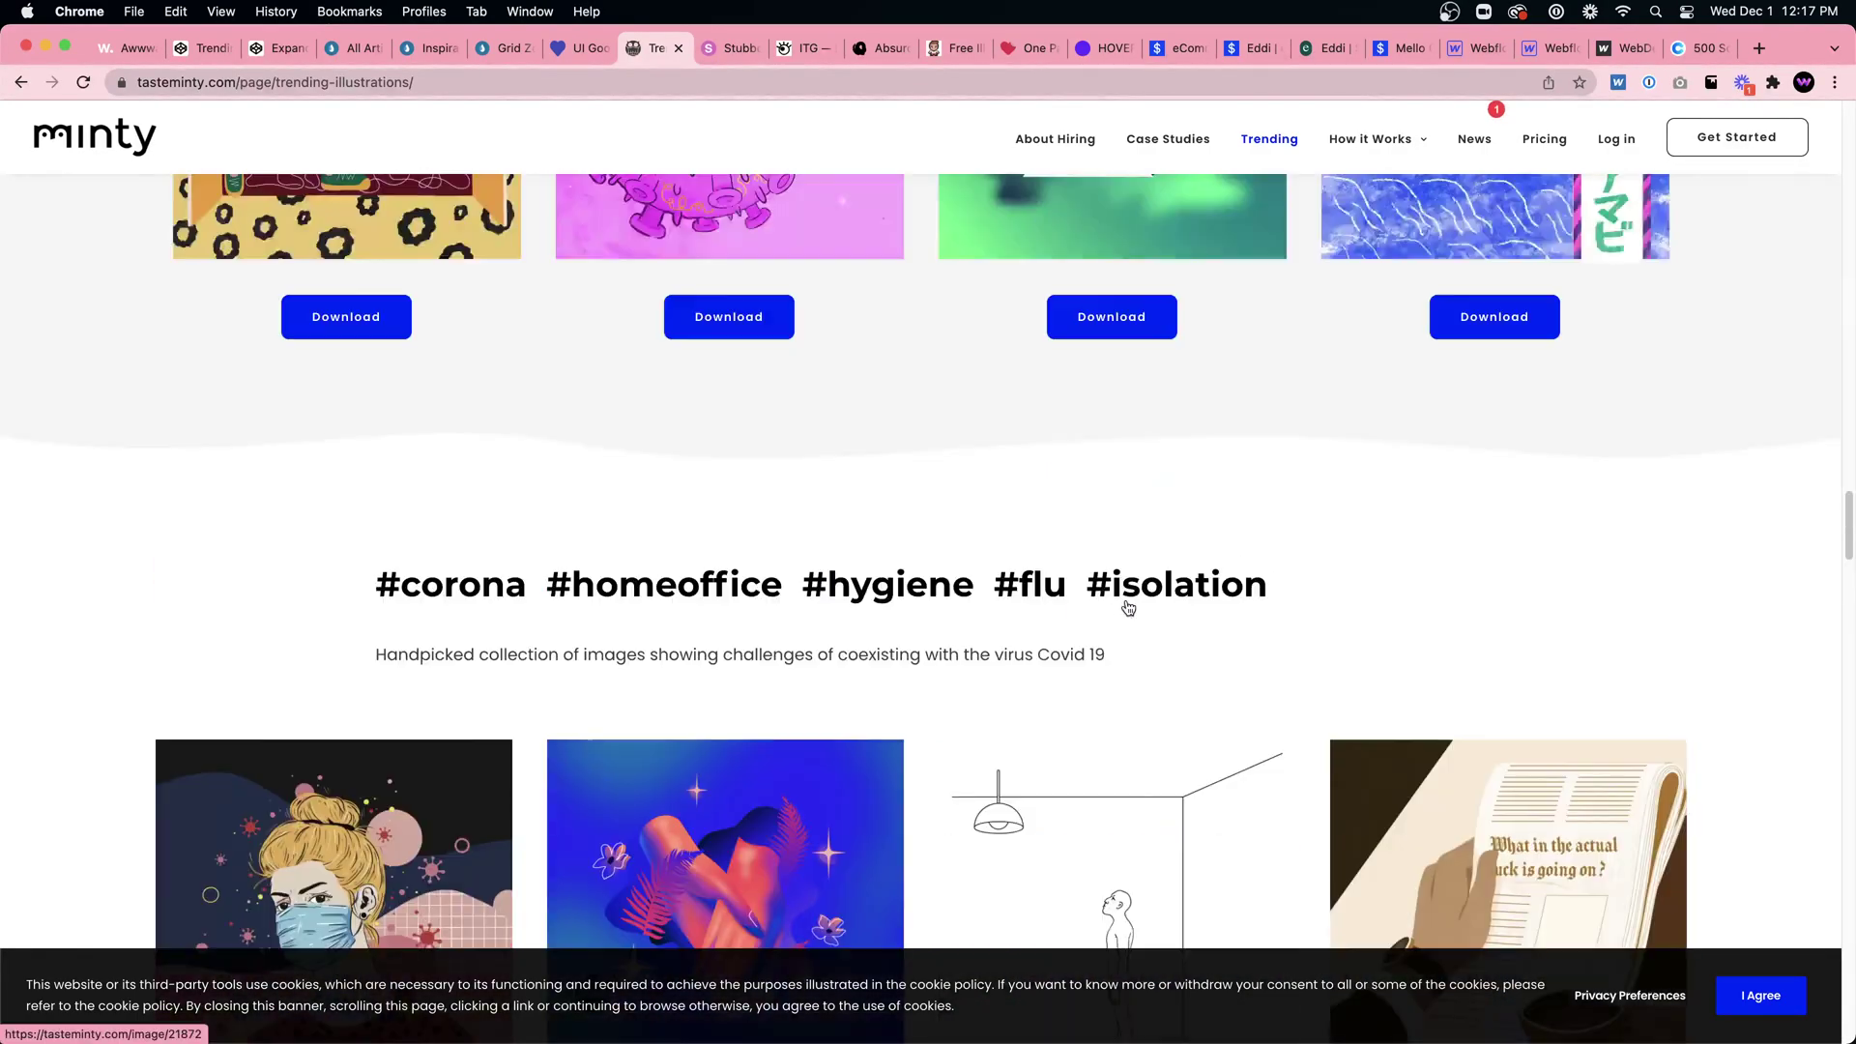
scroll(1127, 607, down, 12)
scroll(1127, 607, up, 6)
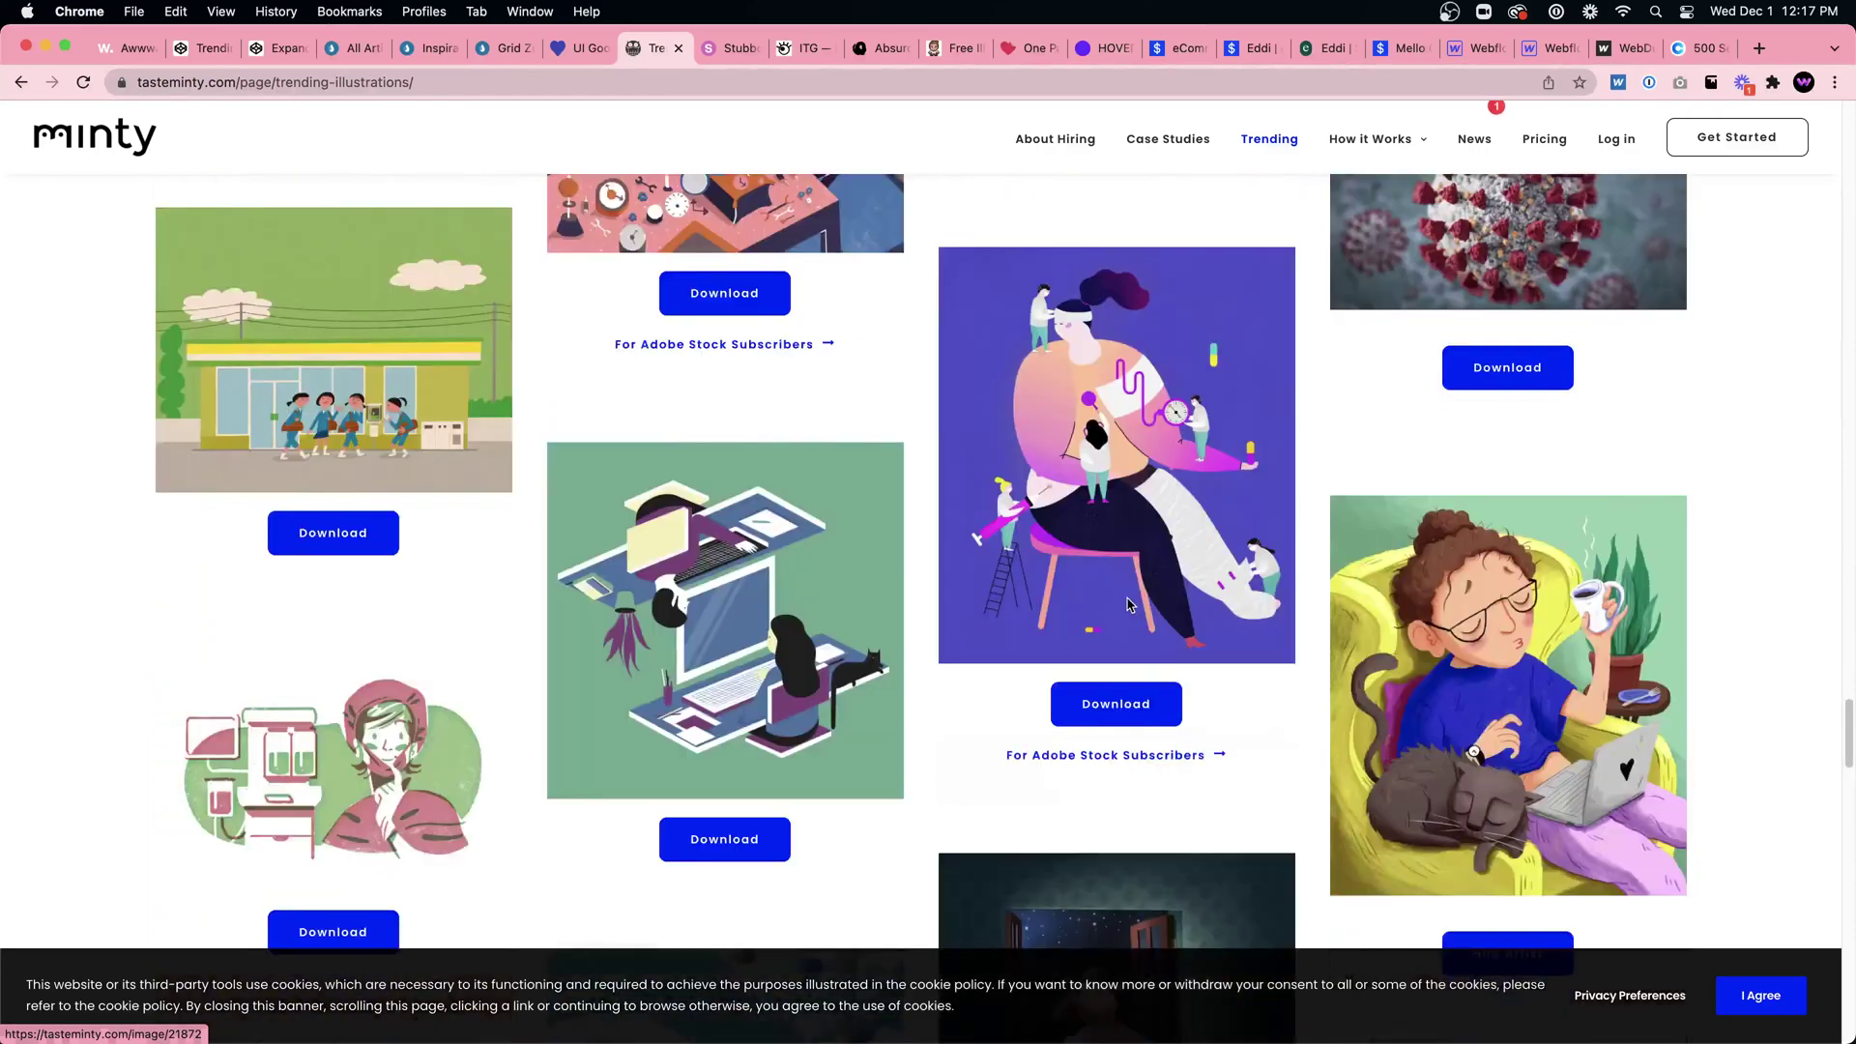
scroll(1128, 606, down, 20)
scroll(1129, 606, down, 5)
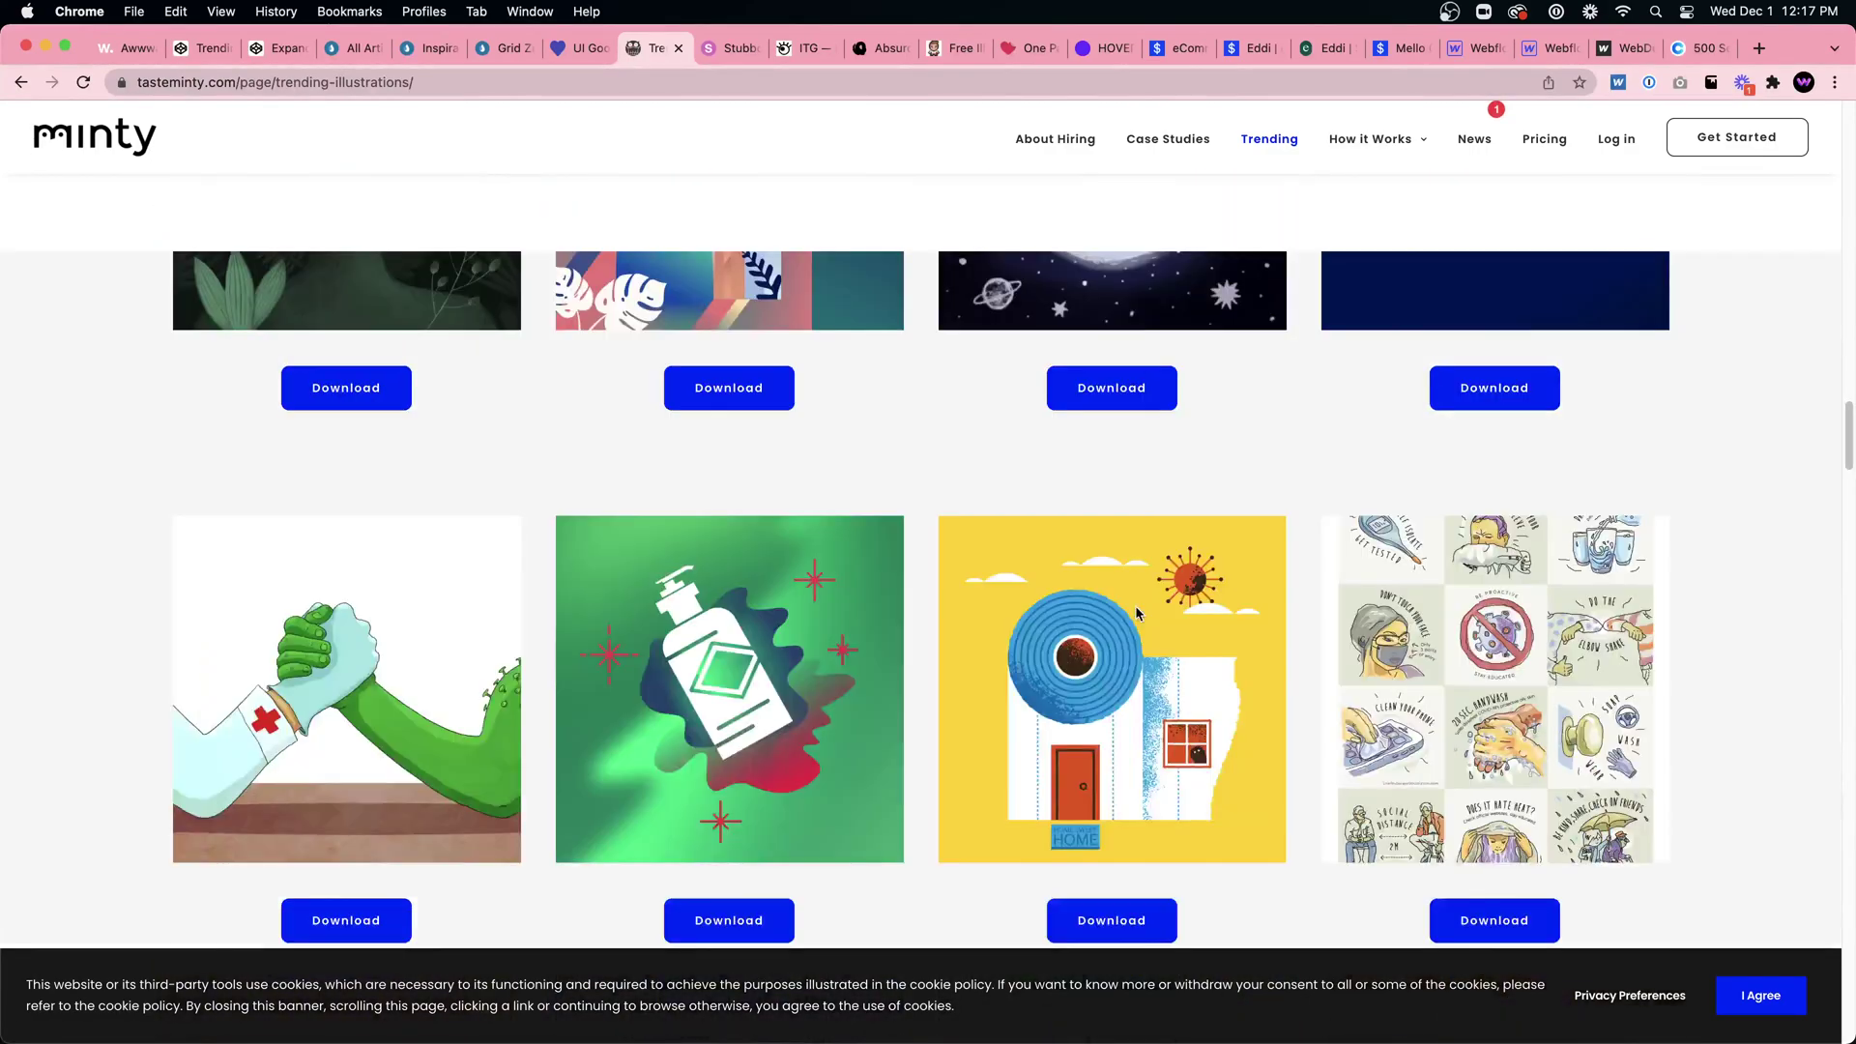
scroll(1129, 607, up, 20)
Step: Return to the UI Goodies illustrations list and select its full web address for sharing
click(580, 48)
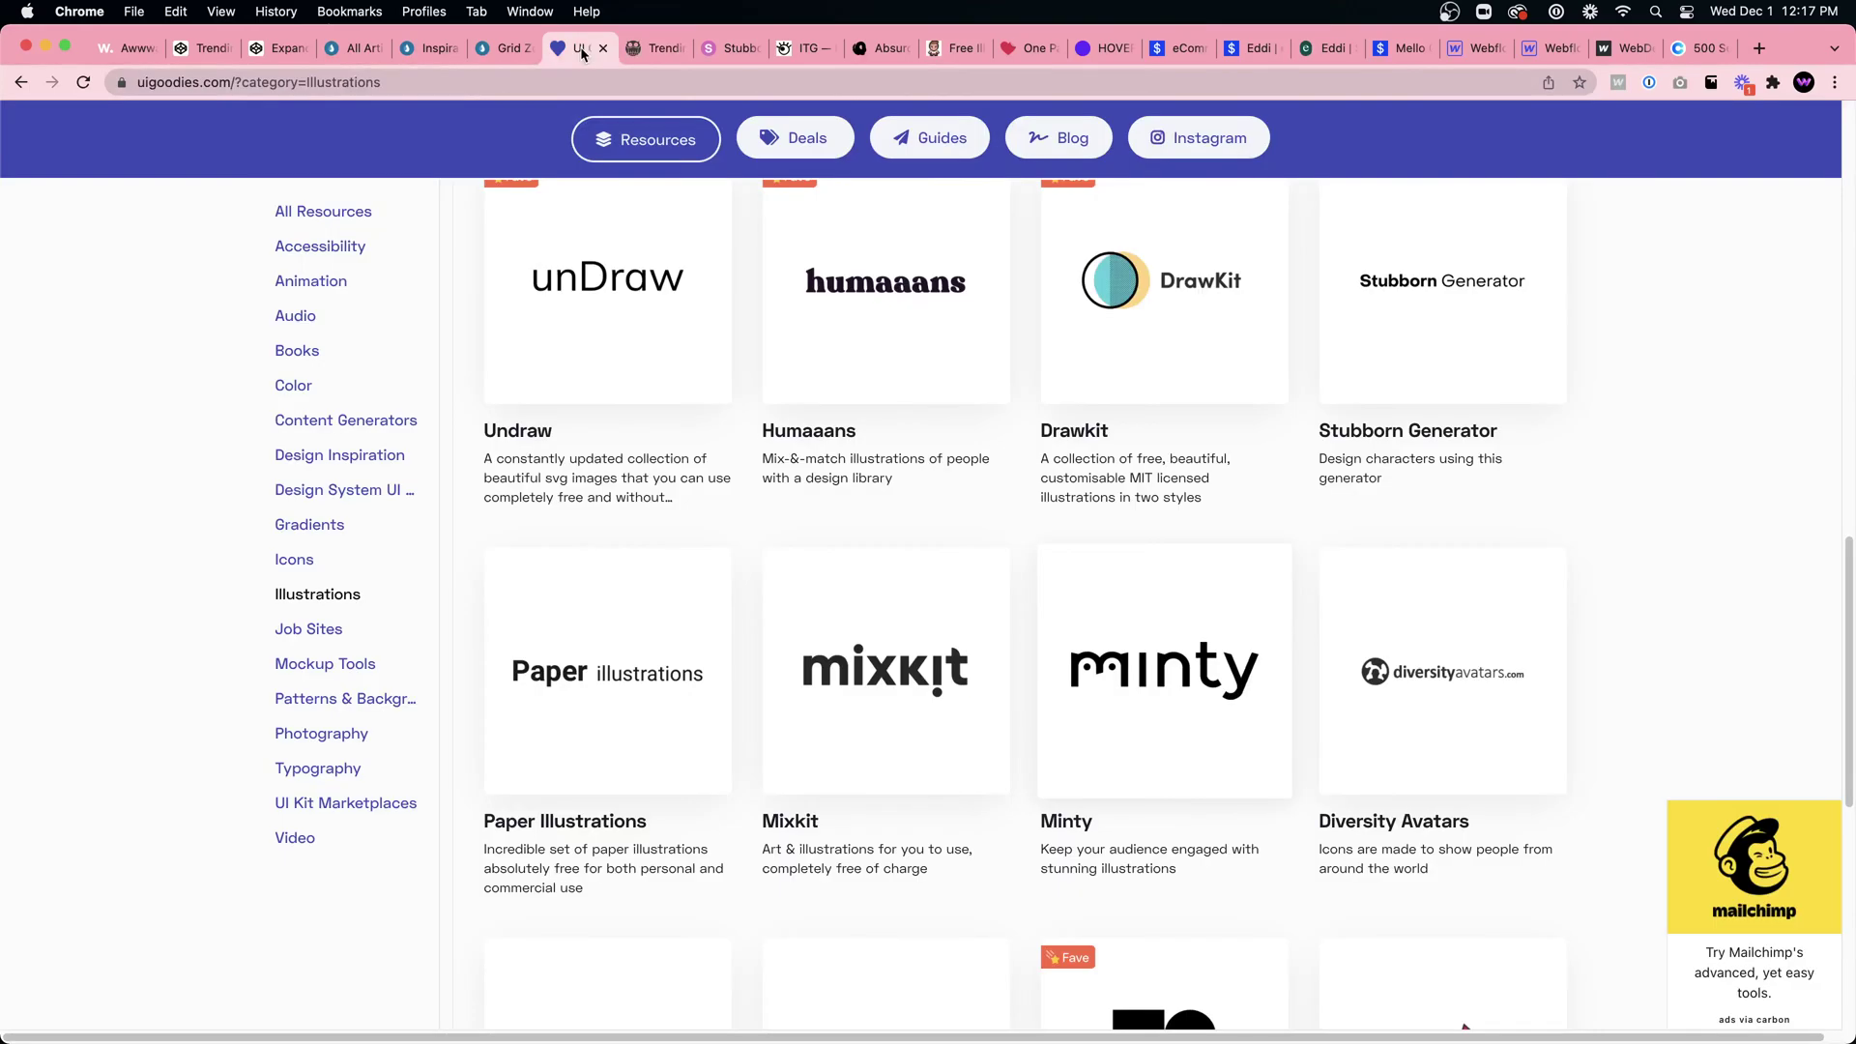
click(570, 85)
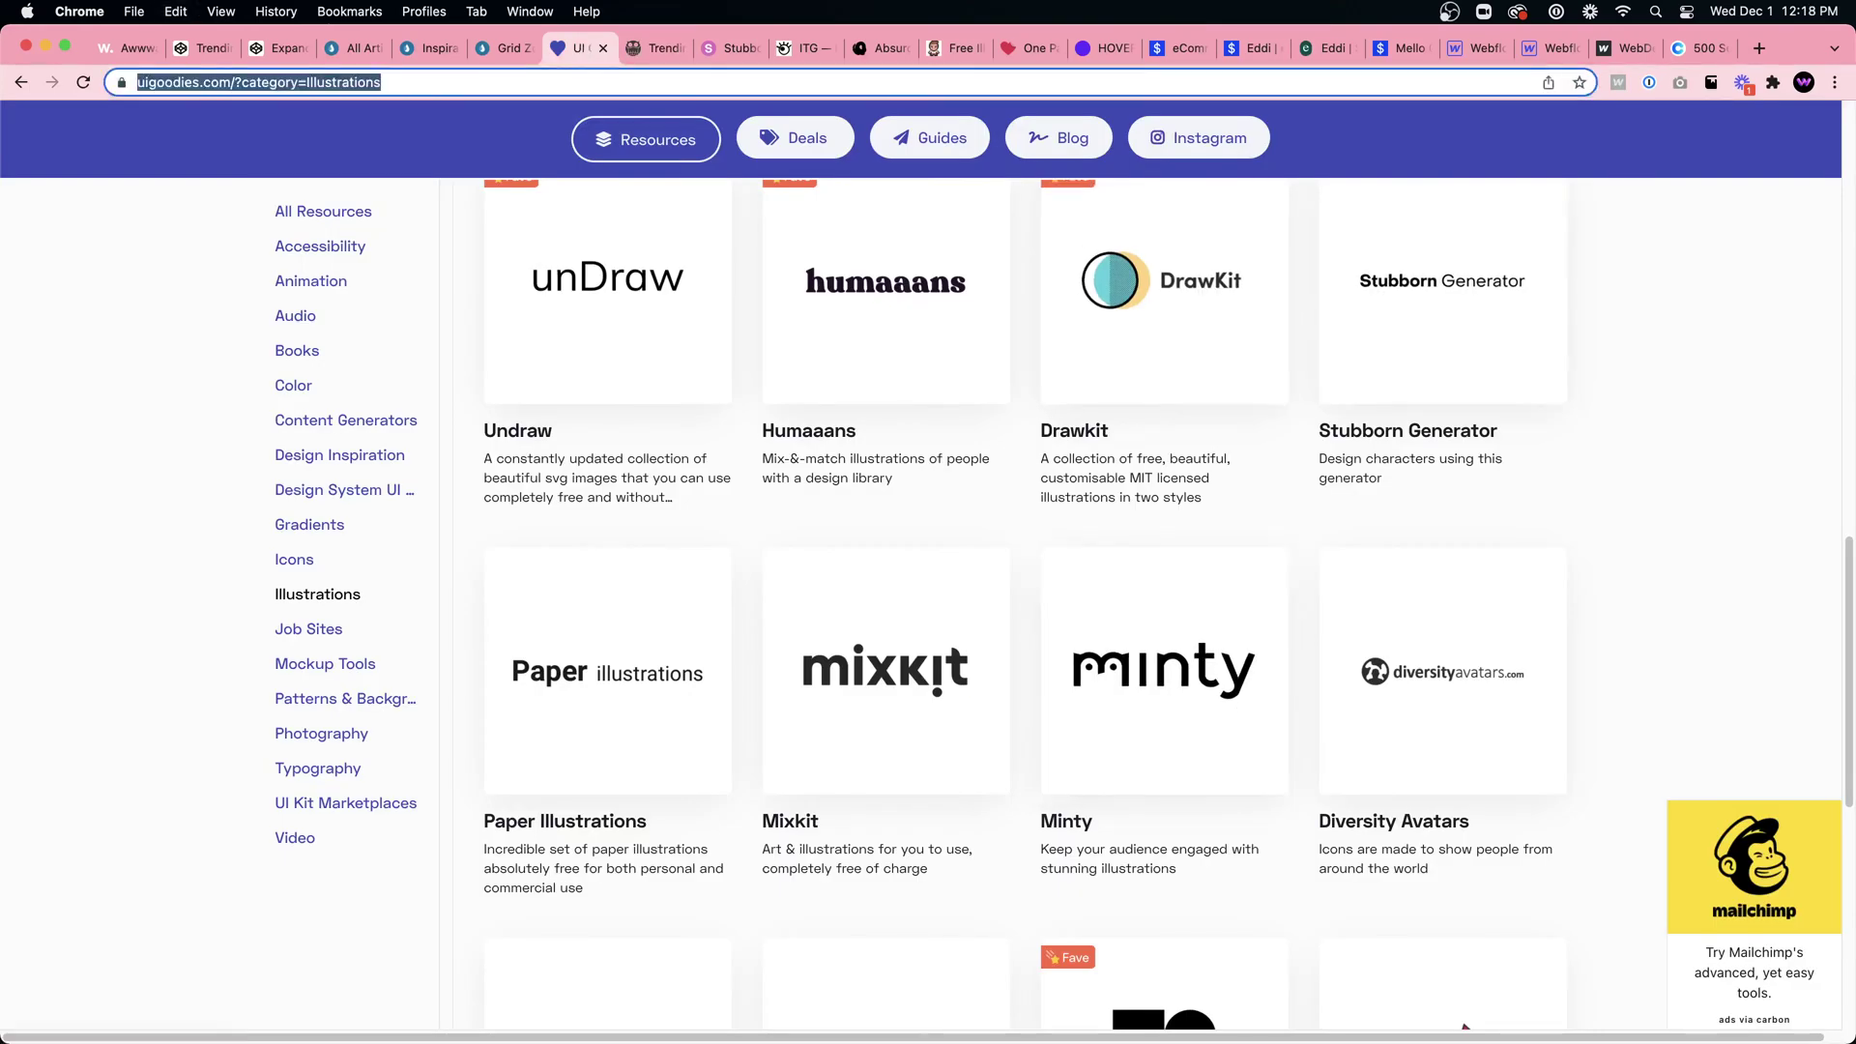
key(super+Tab)
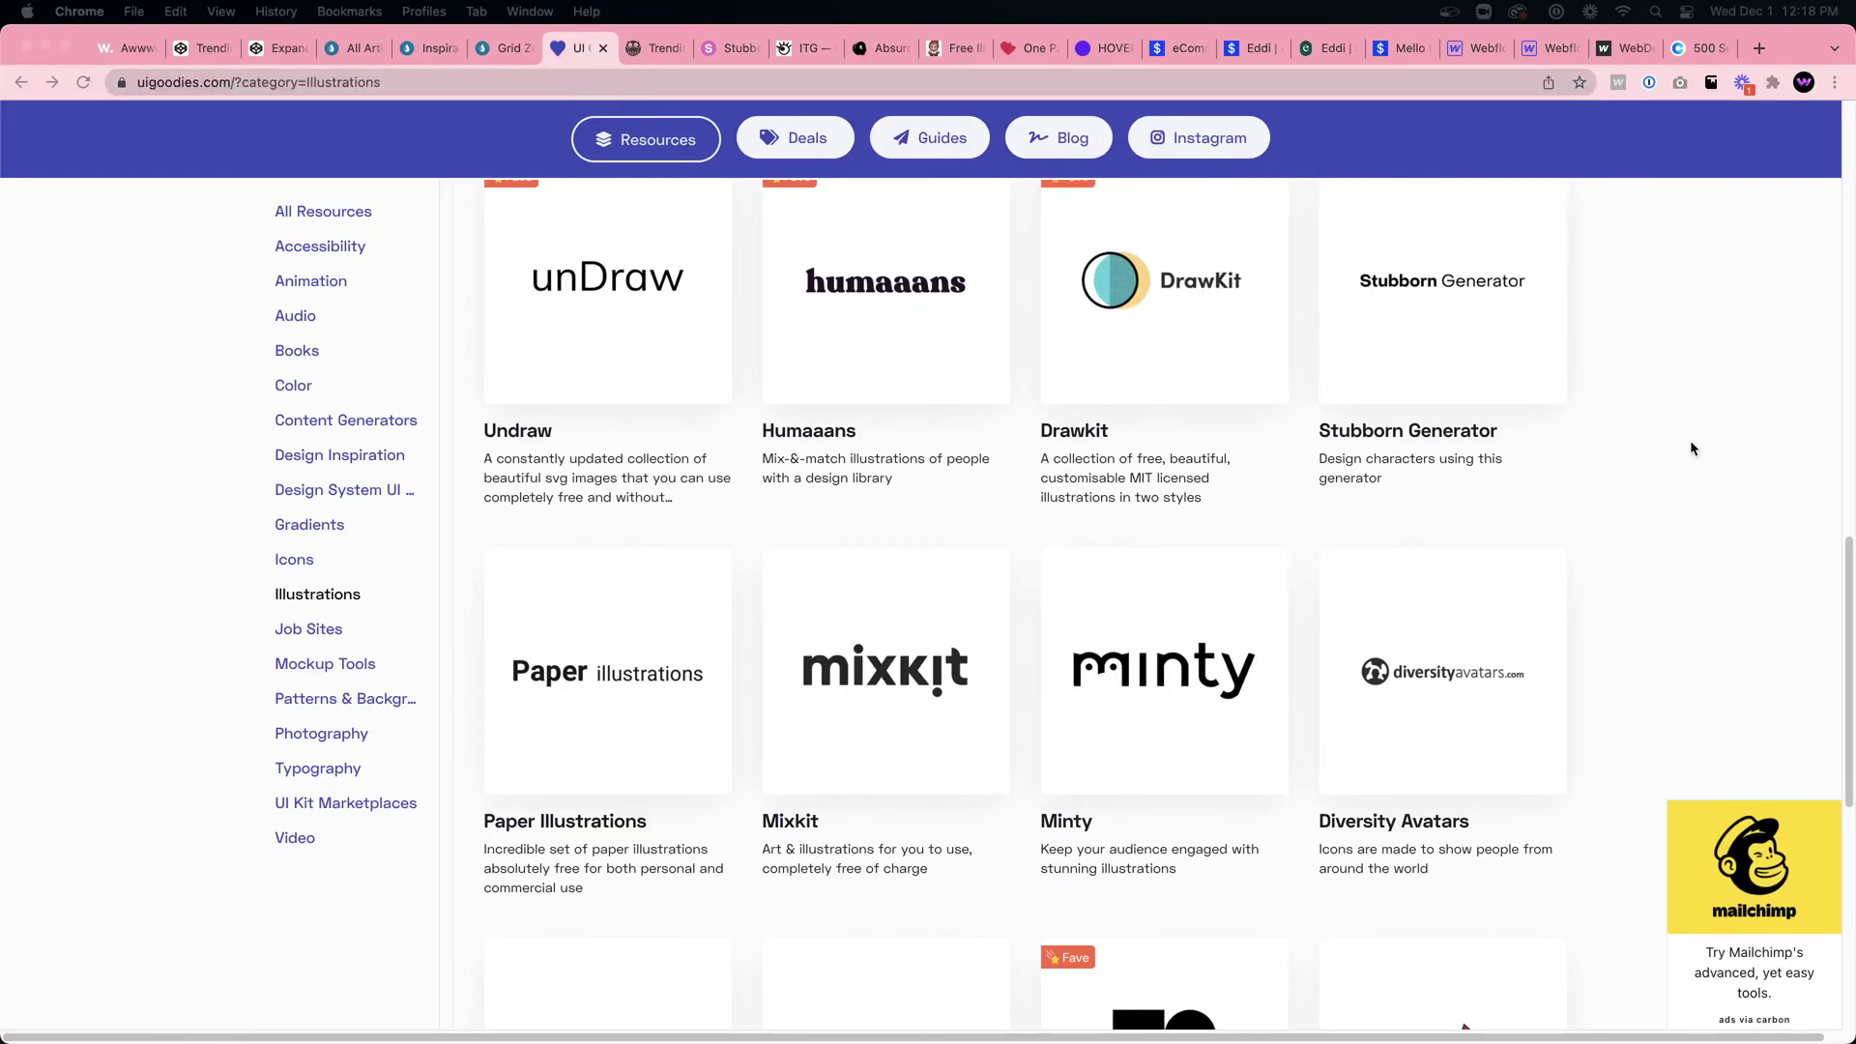
Step: Look over the UI Goodies illustrations list, open the MIT-licensed Free Illustrations collection, and view its page
scroll(1545, 609, down, 5)
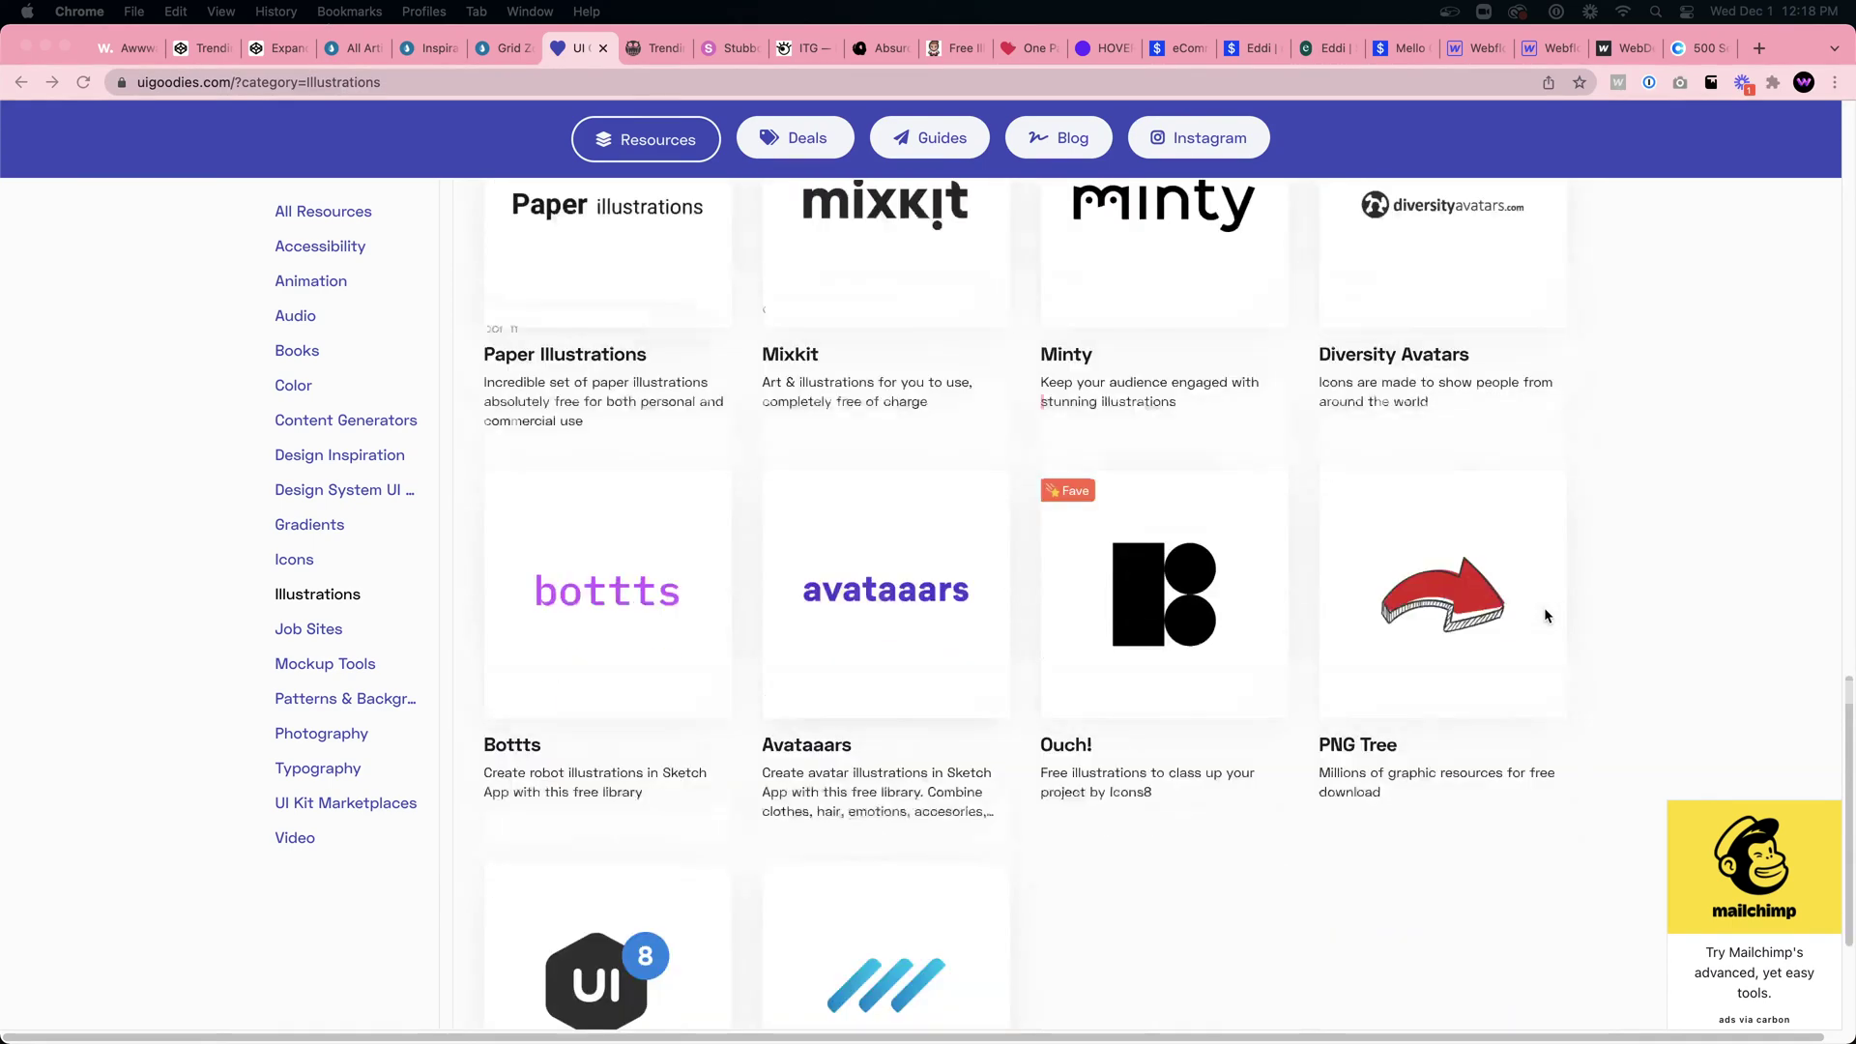
scroll(977, 648, up, 5)
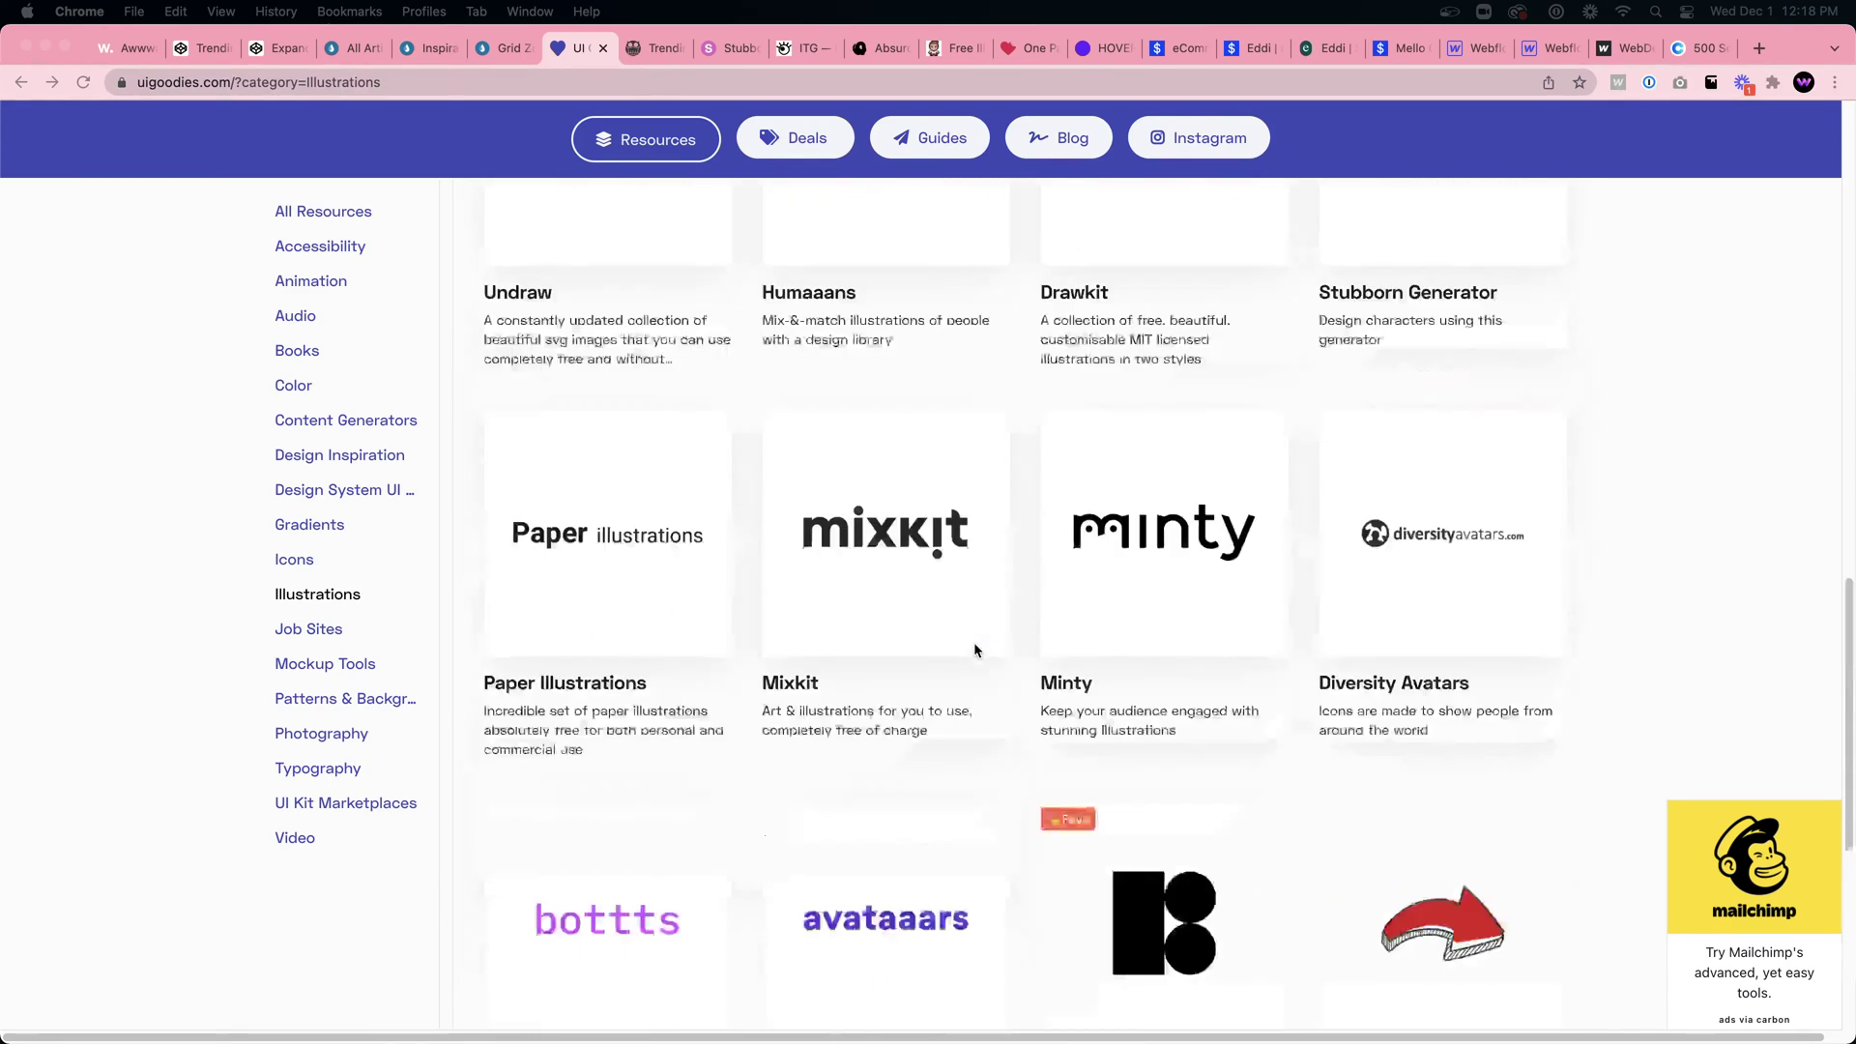
scroll(972, 642, up, 5)
click(832, 333)
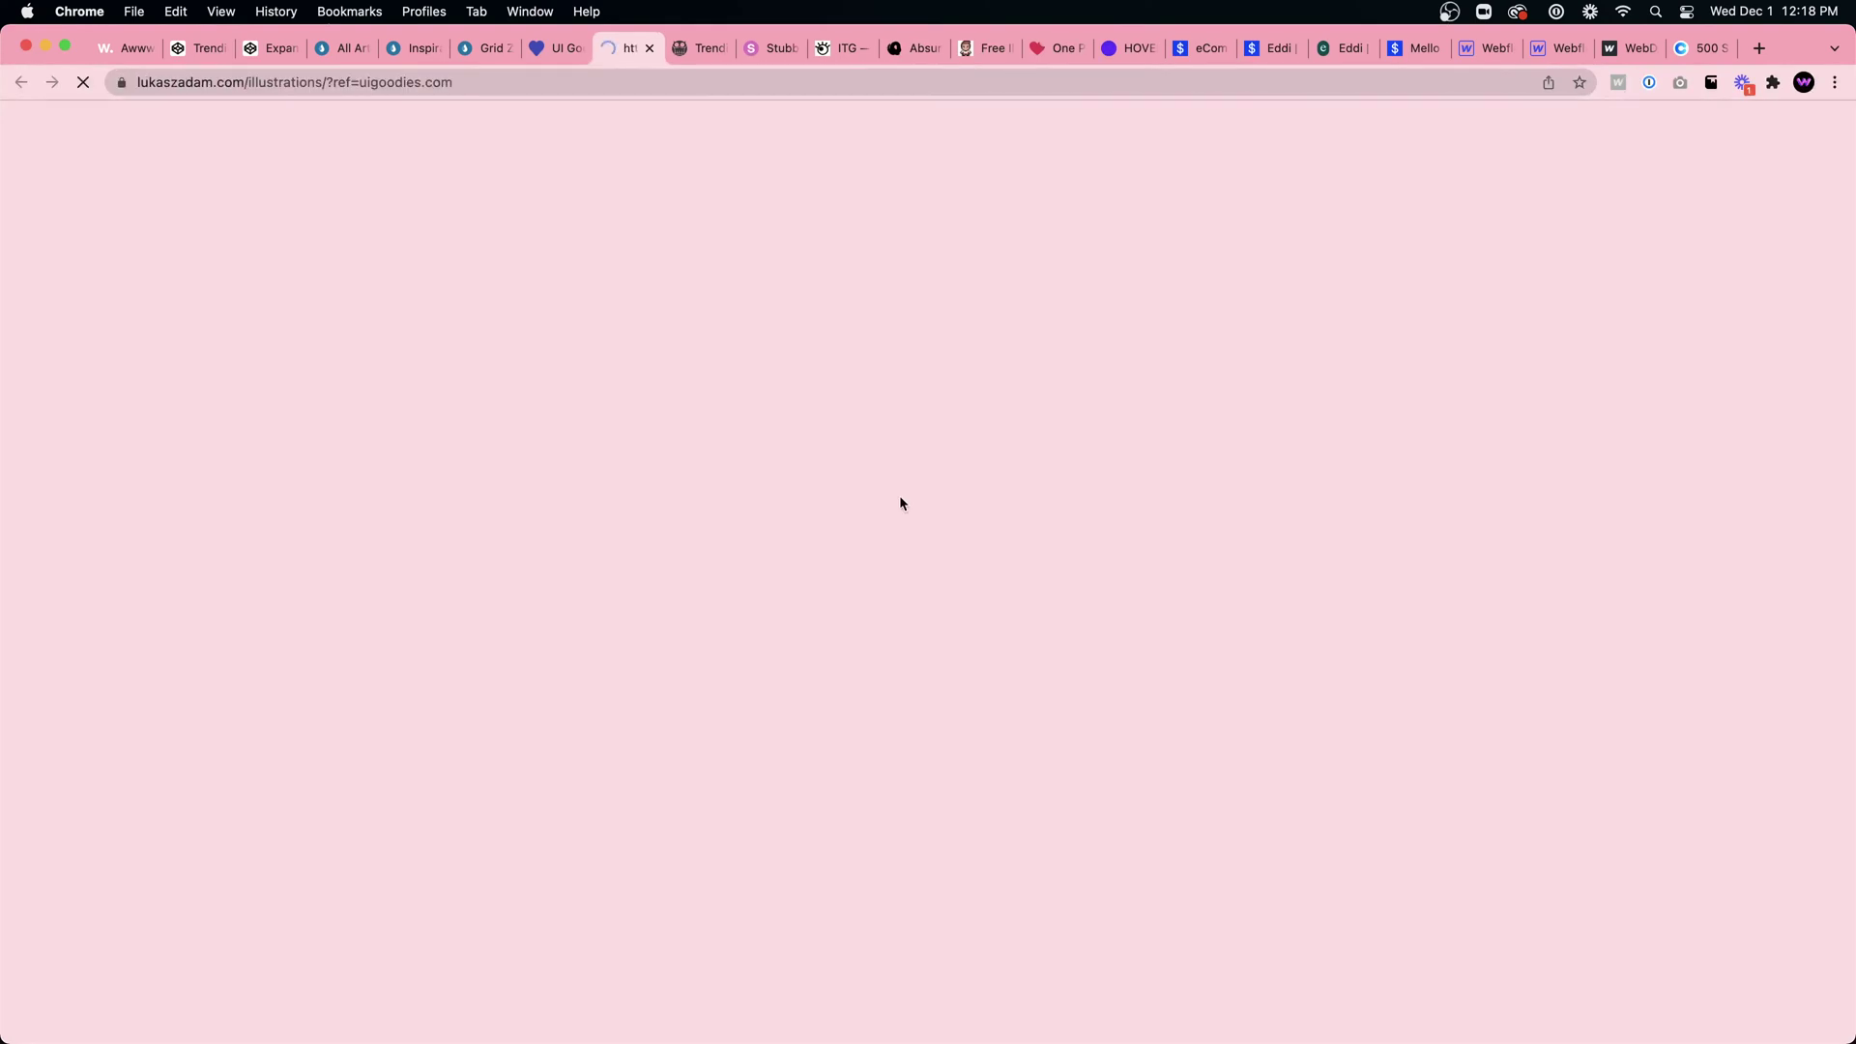
scroll(899, 502, down, 3)
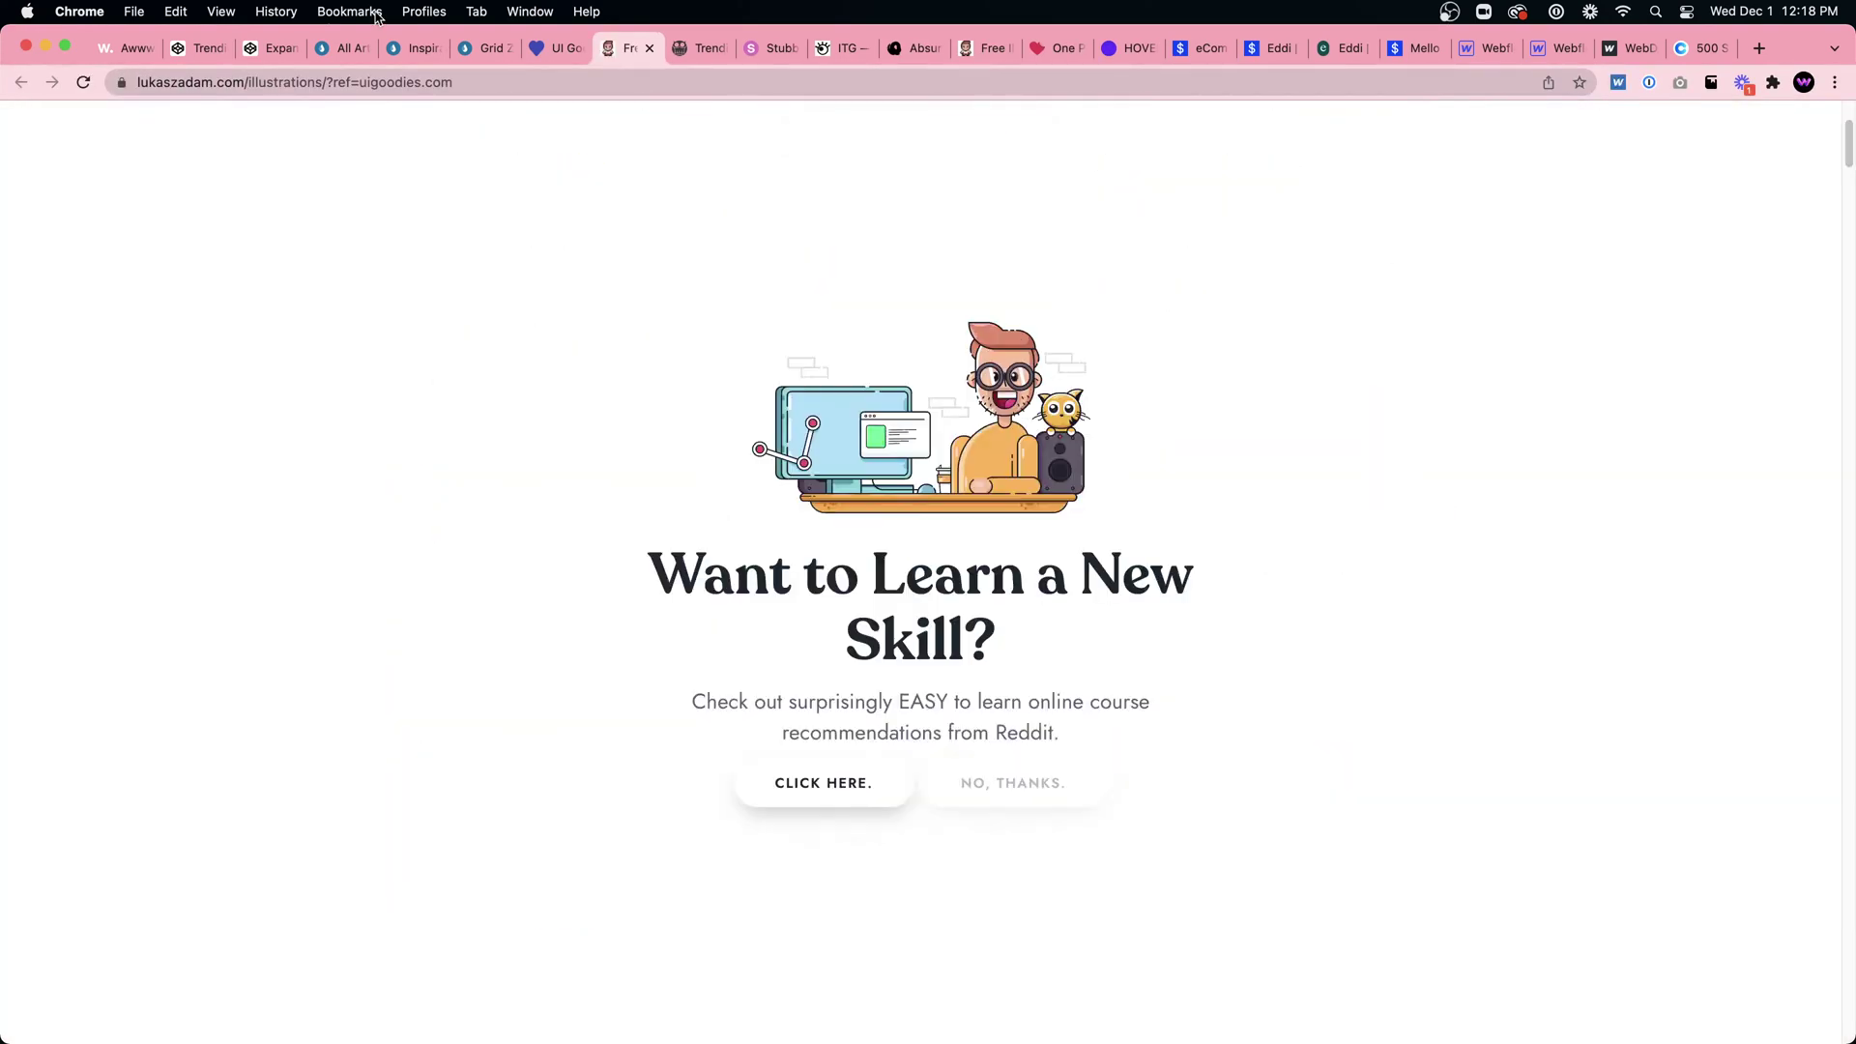
Step: Go back to the UI Goodies illustrations list, open Blush, and look through its collections, community artwork and license details
click(558, 47)
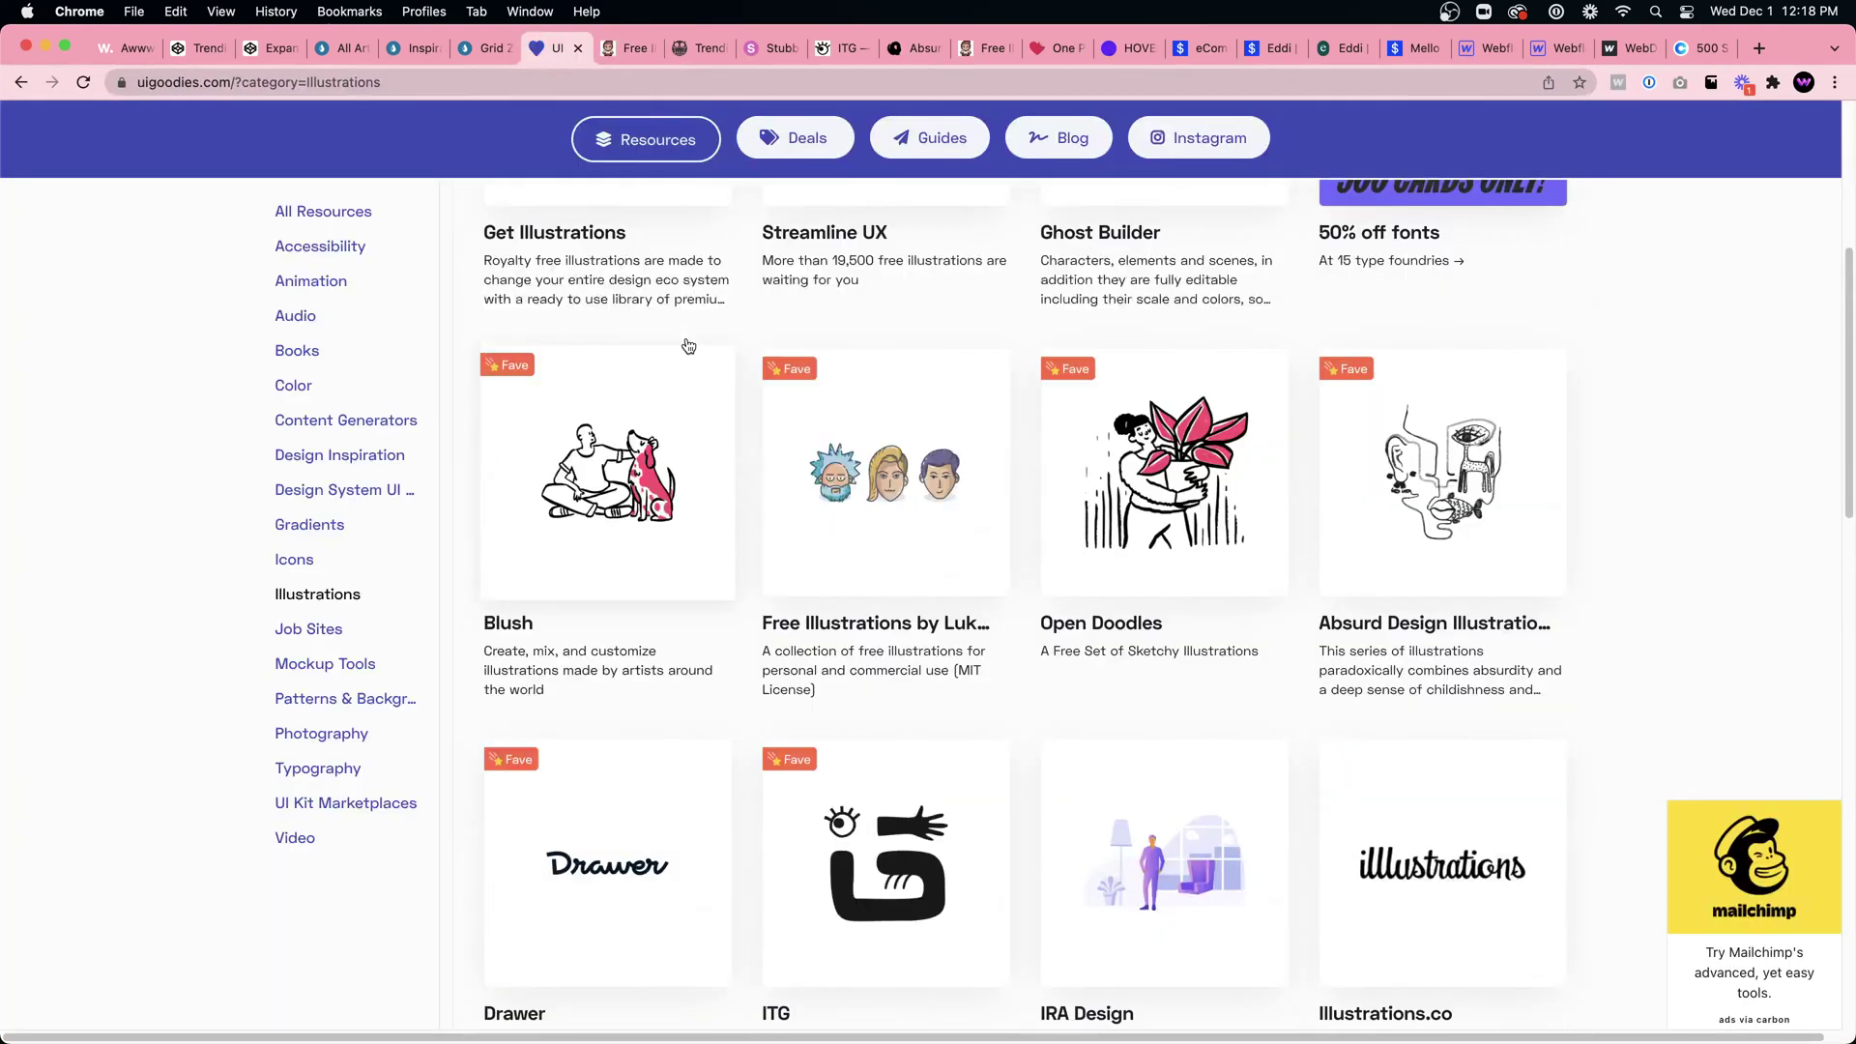
click(688, 348)
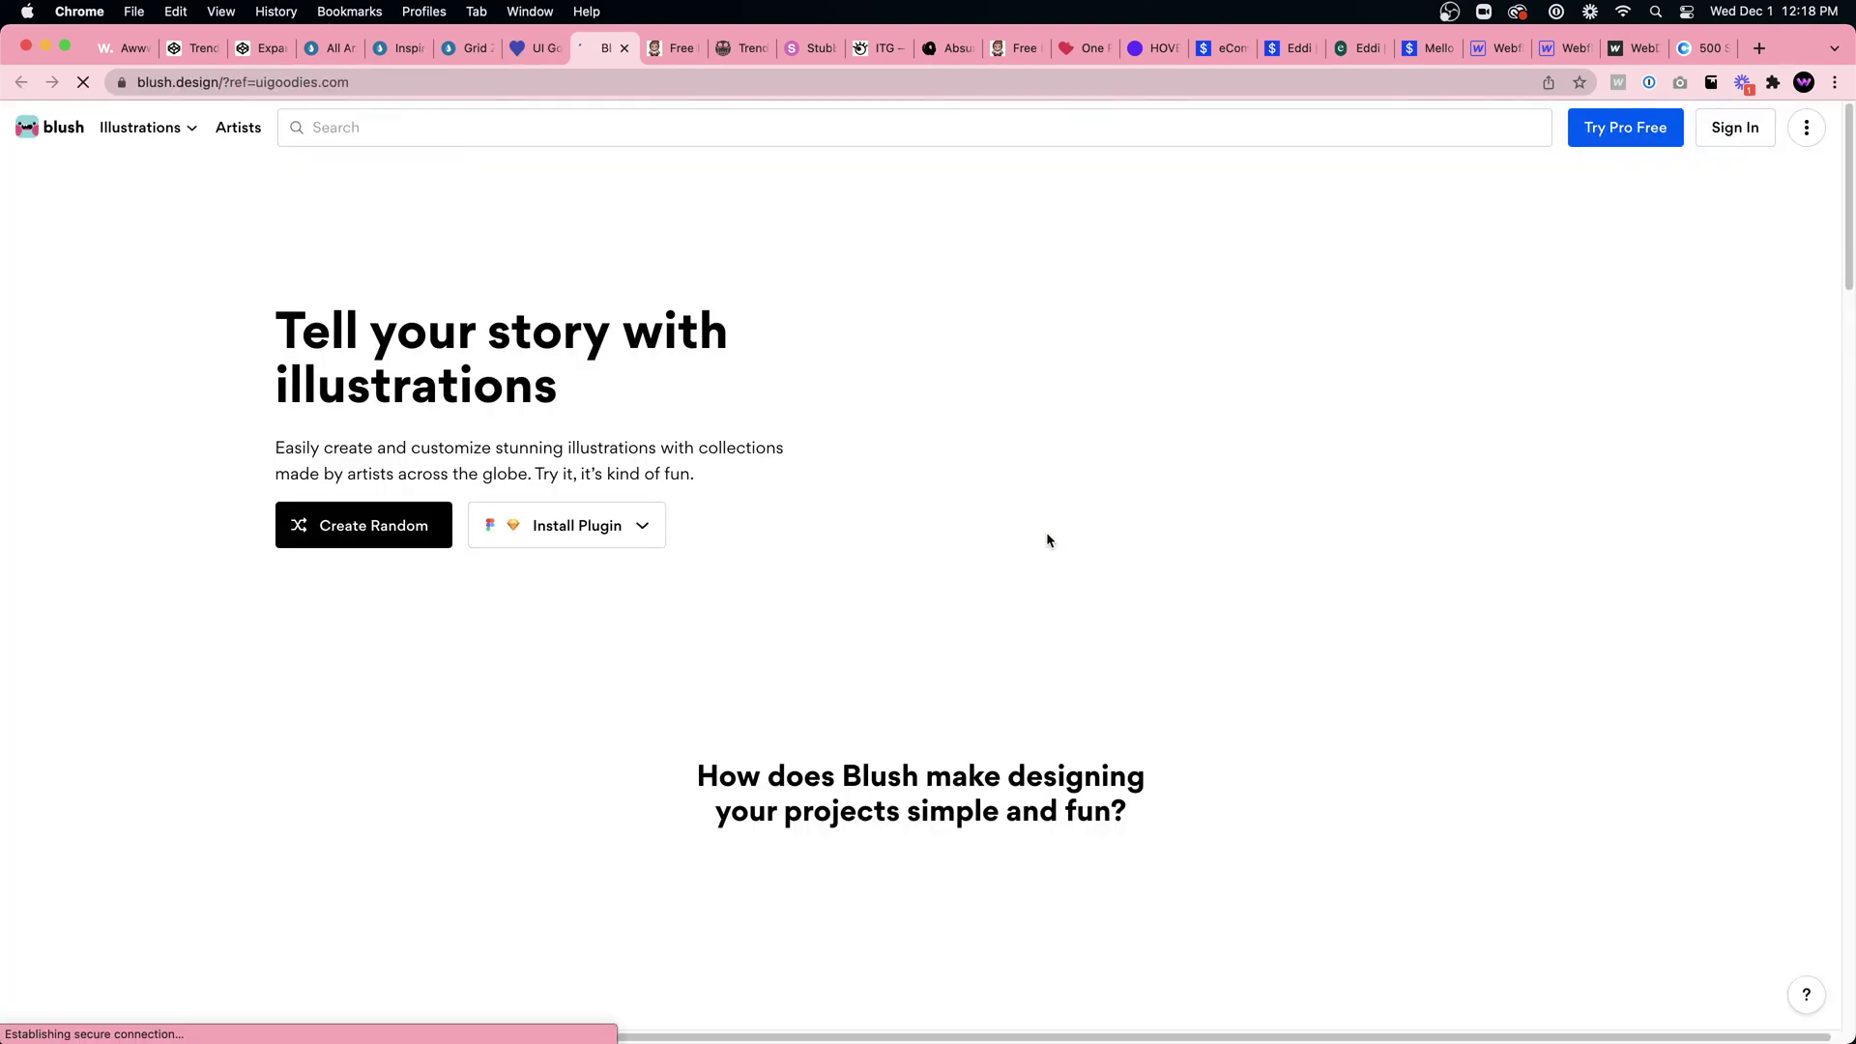
scroll(1047, 540, down, 4)
scroll(1047, 539, down, 9)
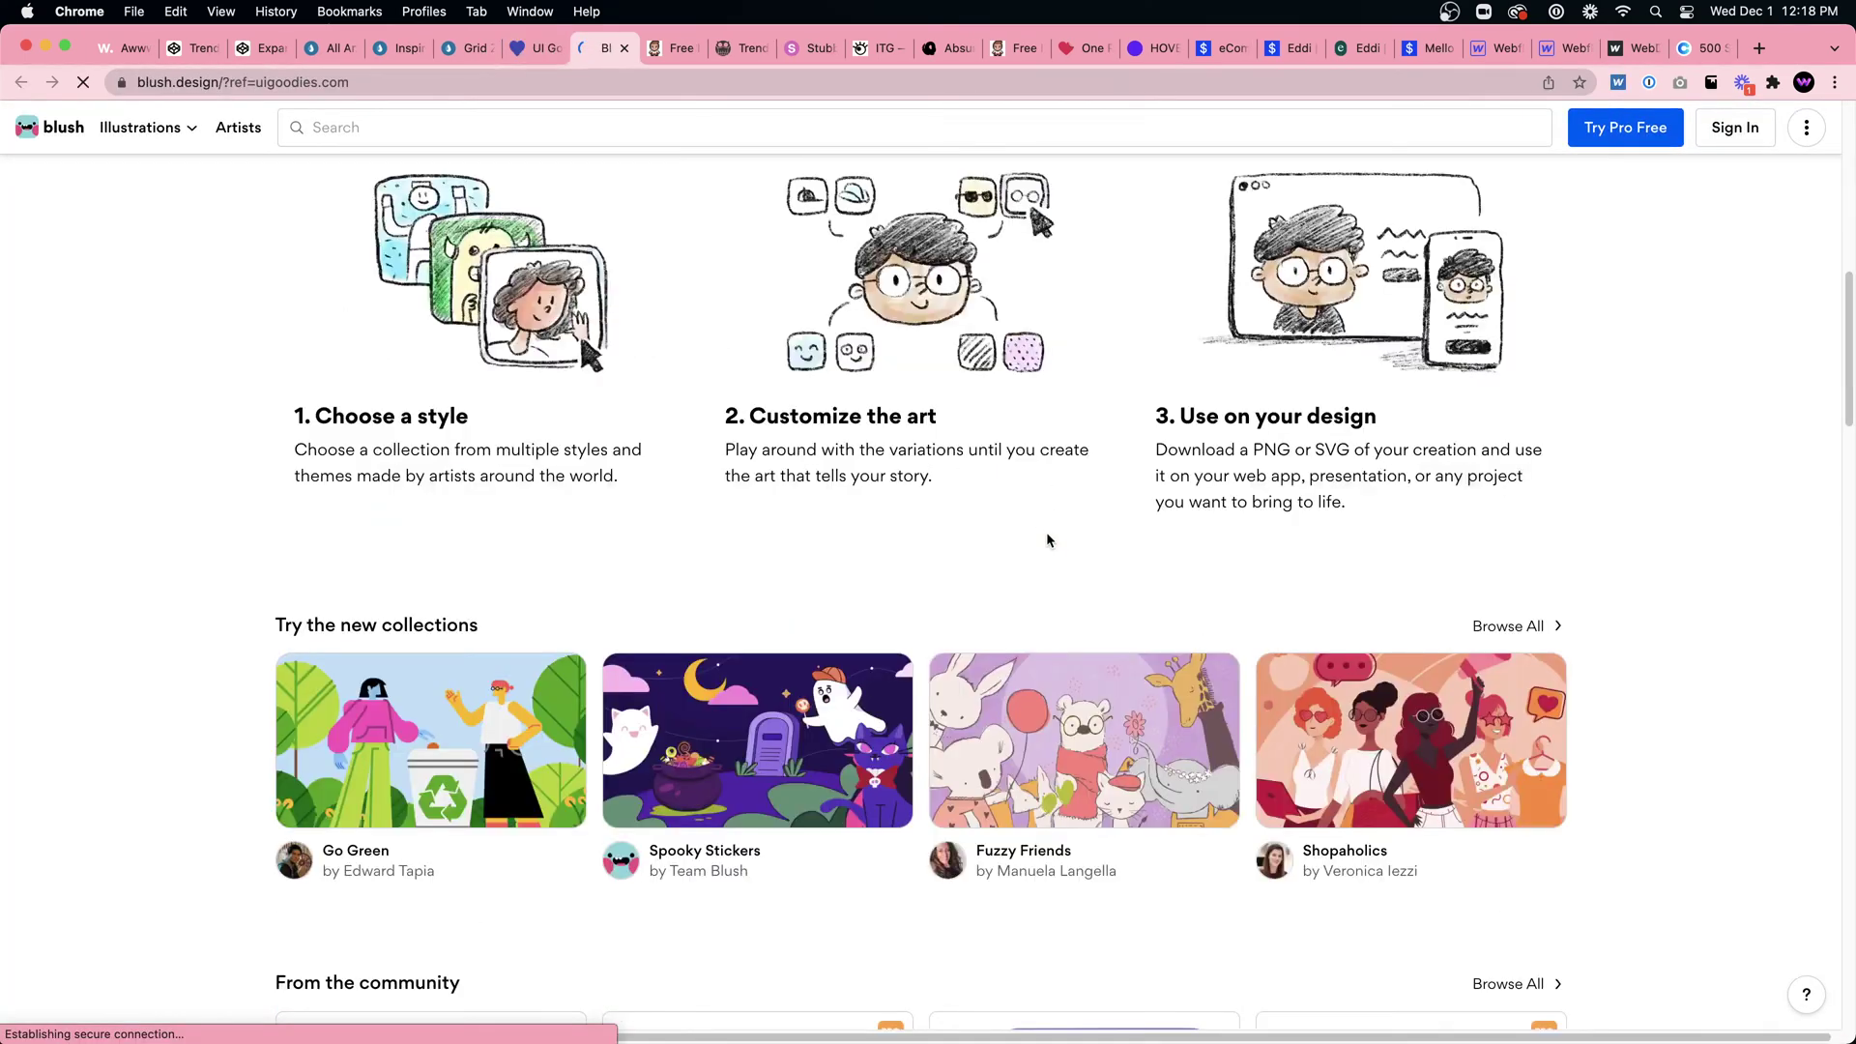
scroll(1047, 539, down, 10)
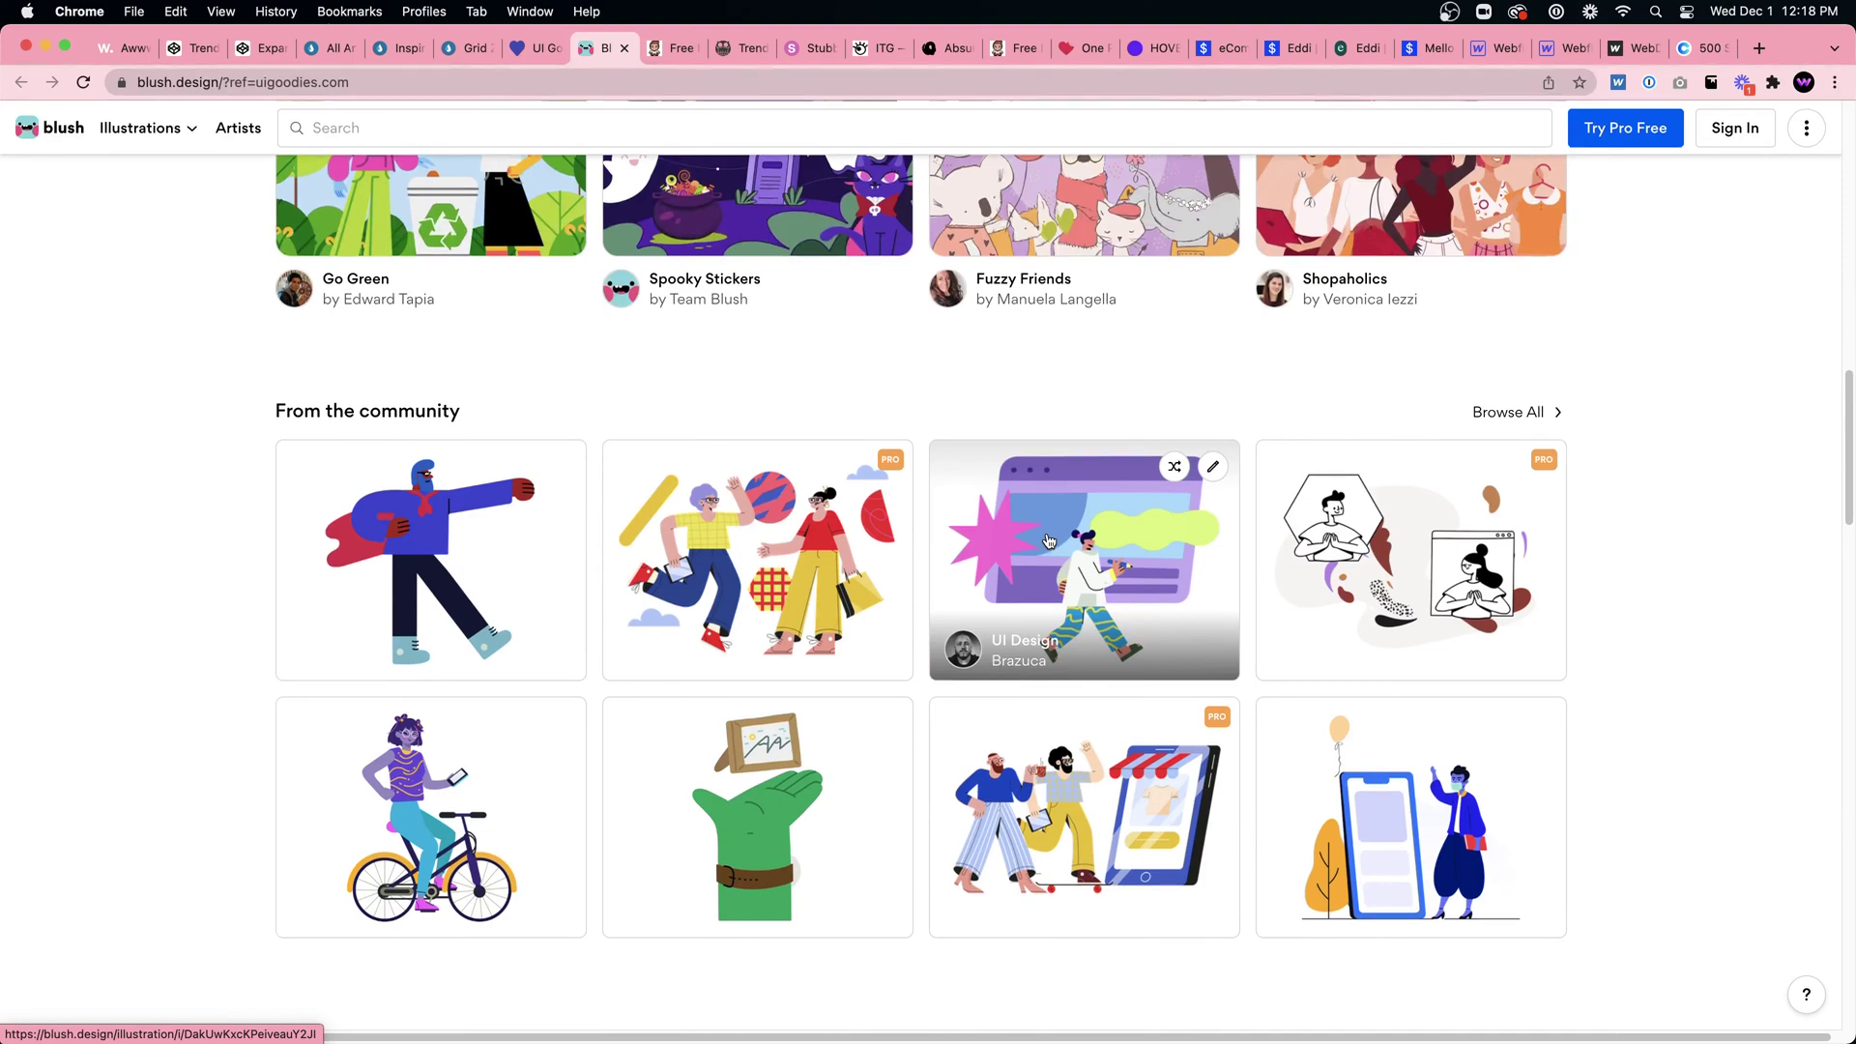
scroll(1047, 535, down, 7)
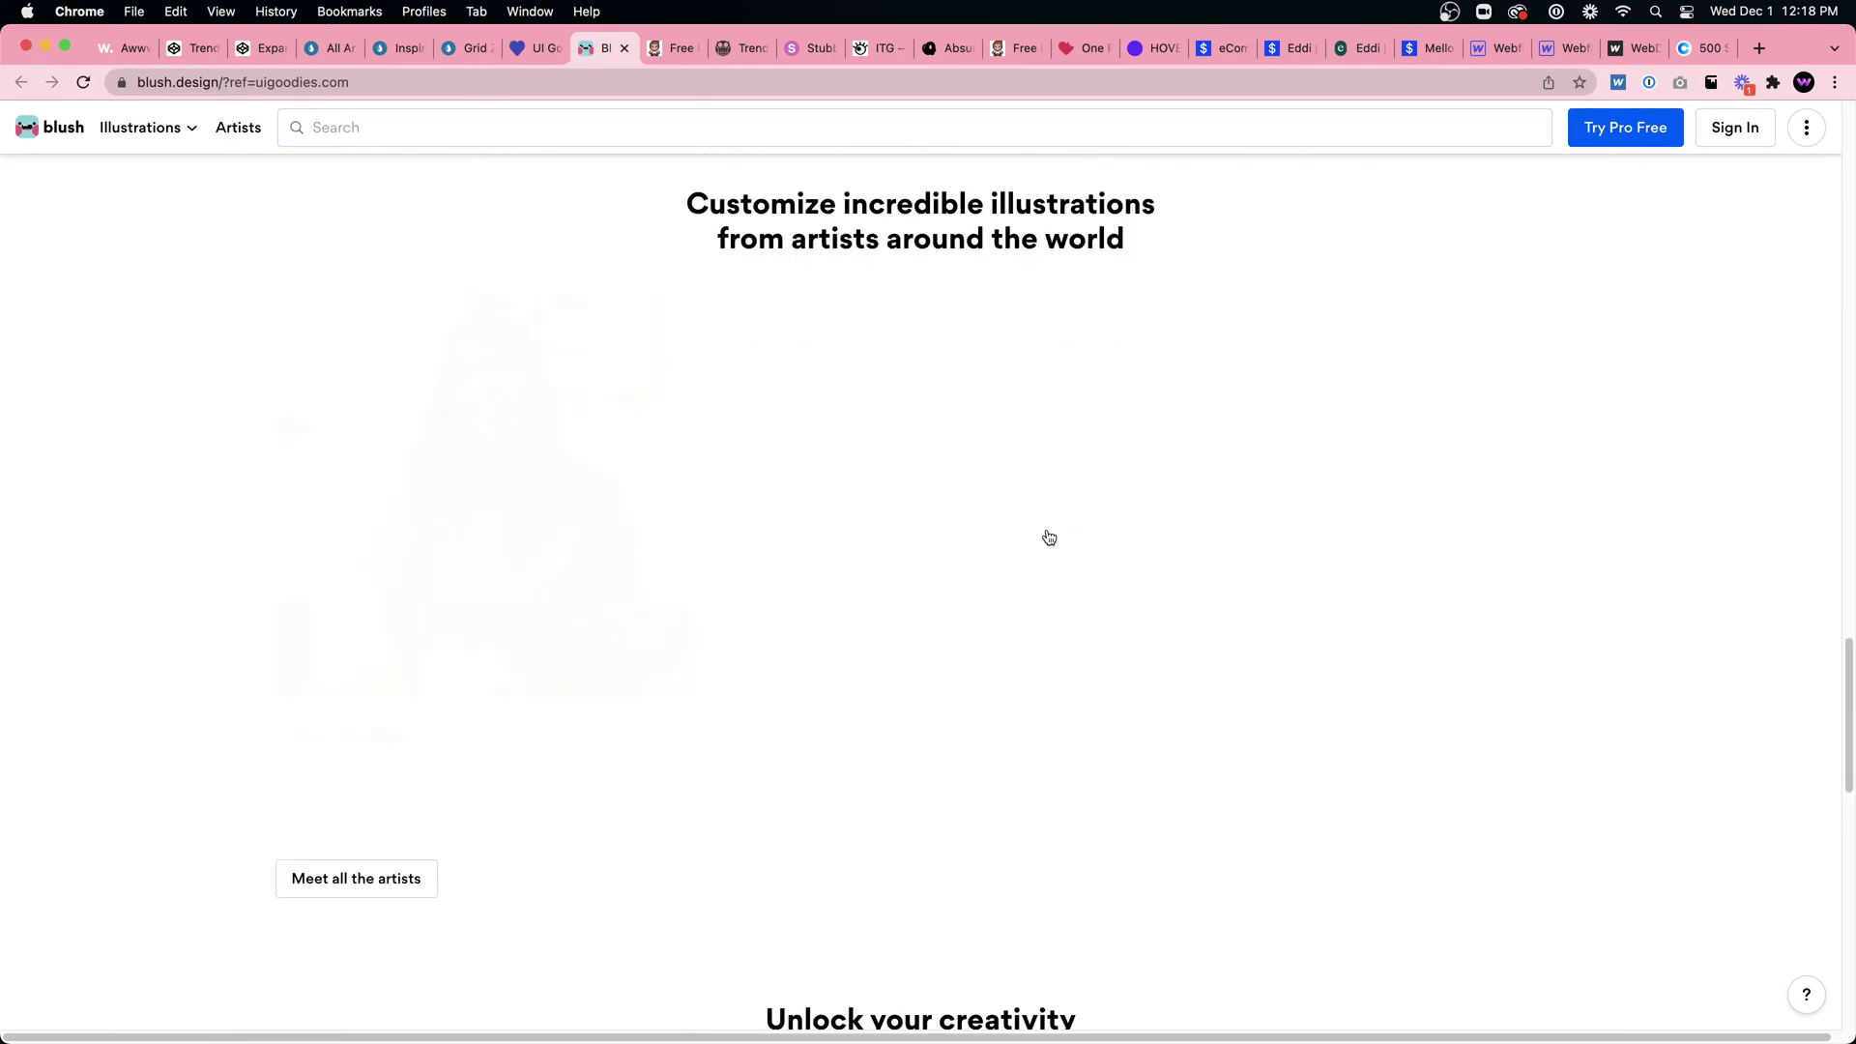
scroll(1039, 533, down, 10)
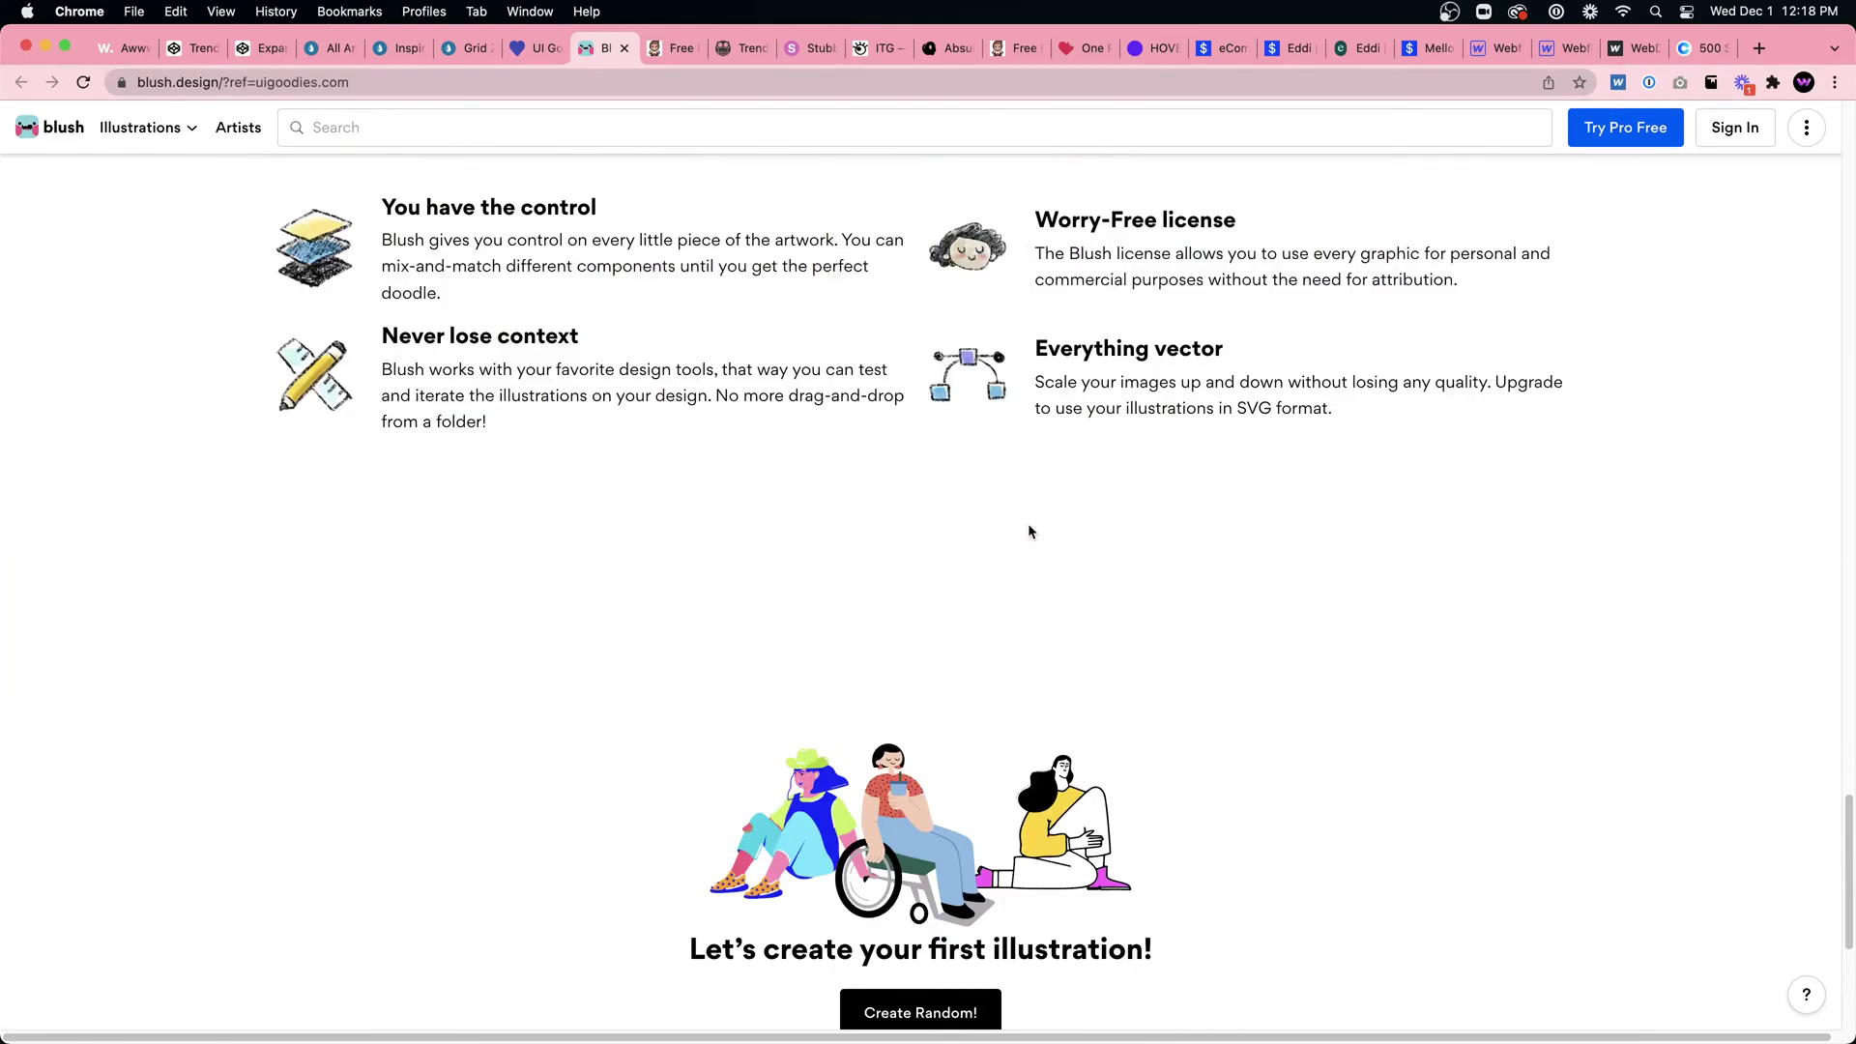
Step: Close the illustration resource and website example tabs between UI Goodies and the Webflow tabs
click(624, 48)
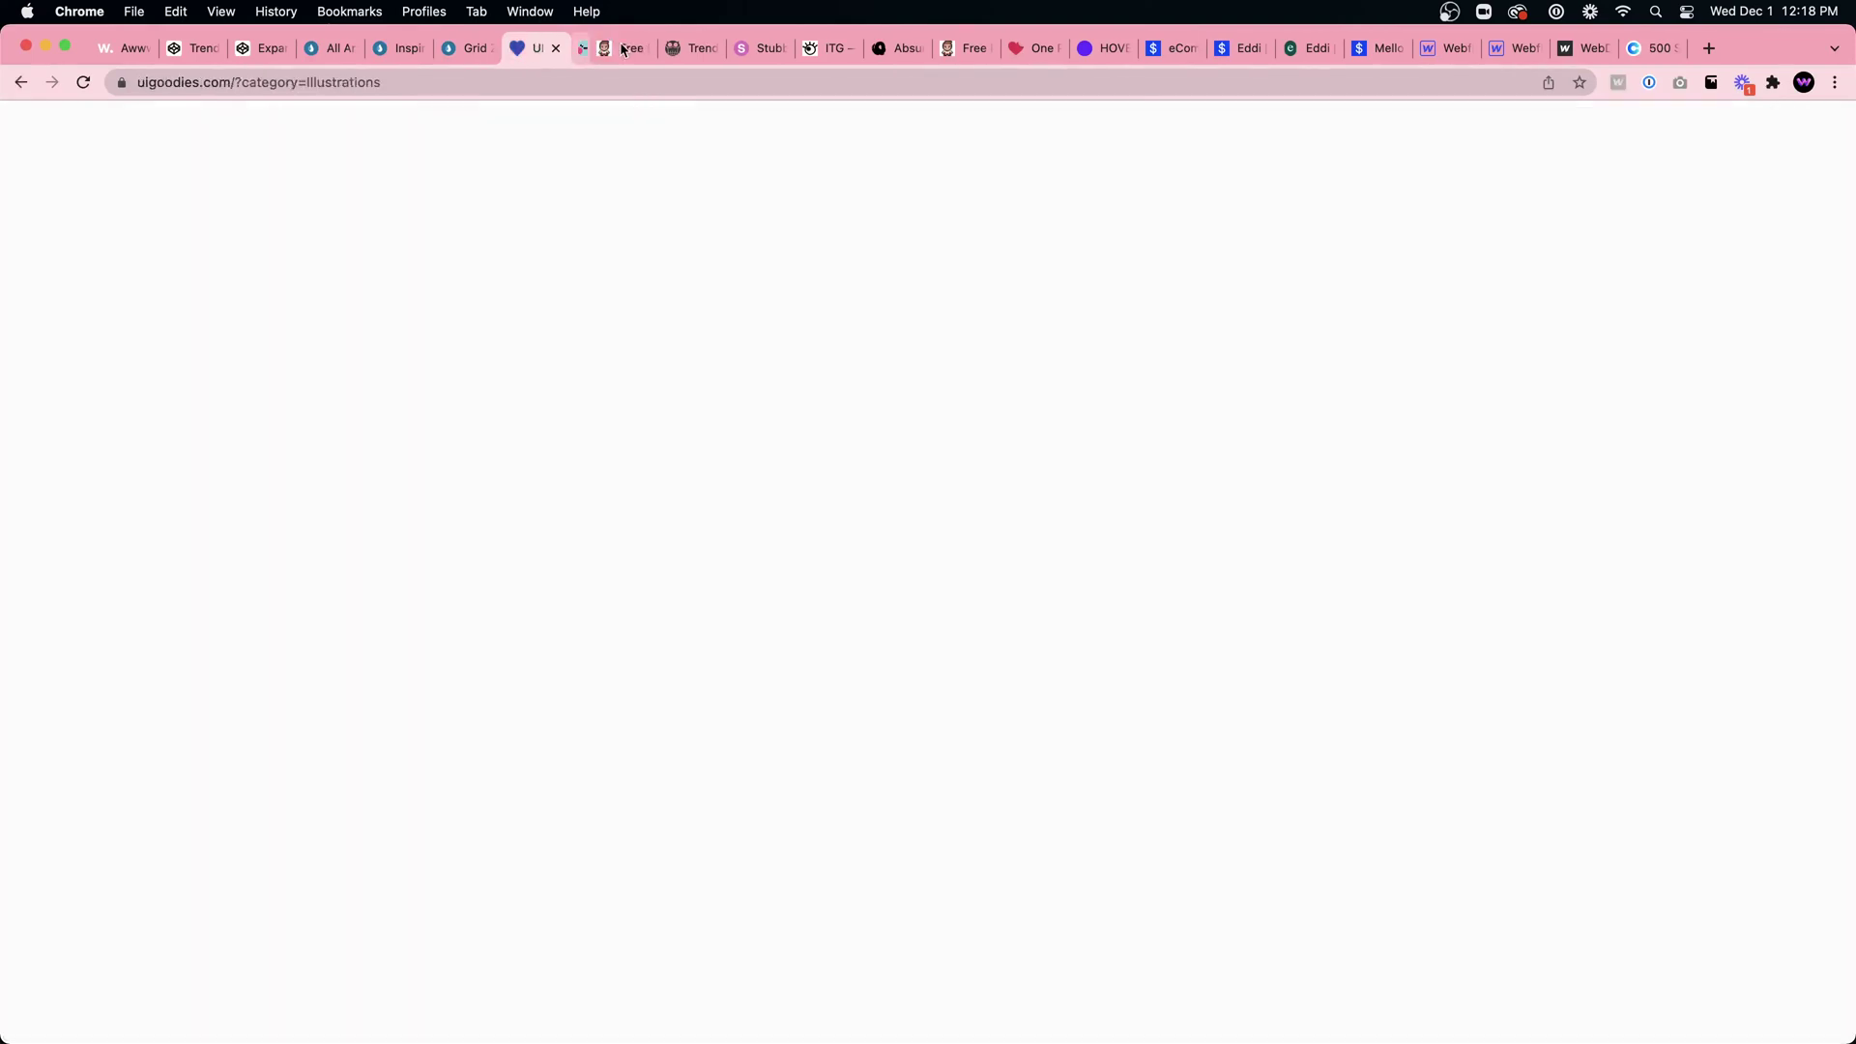
click(624, 49)
click(624, 48)
click(623, 48)
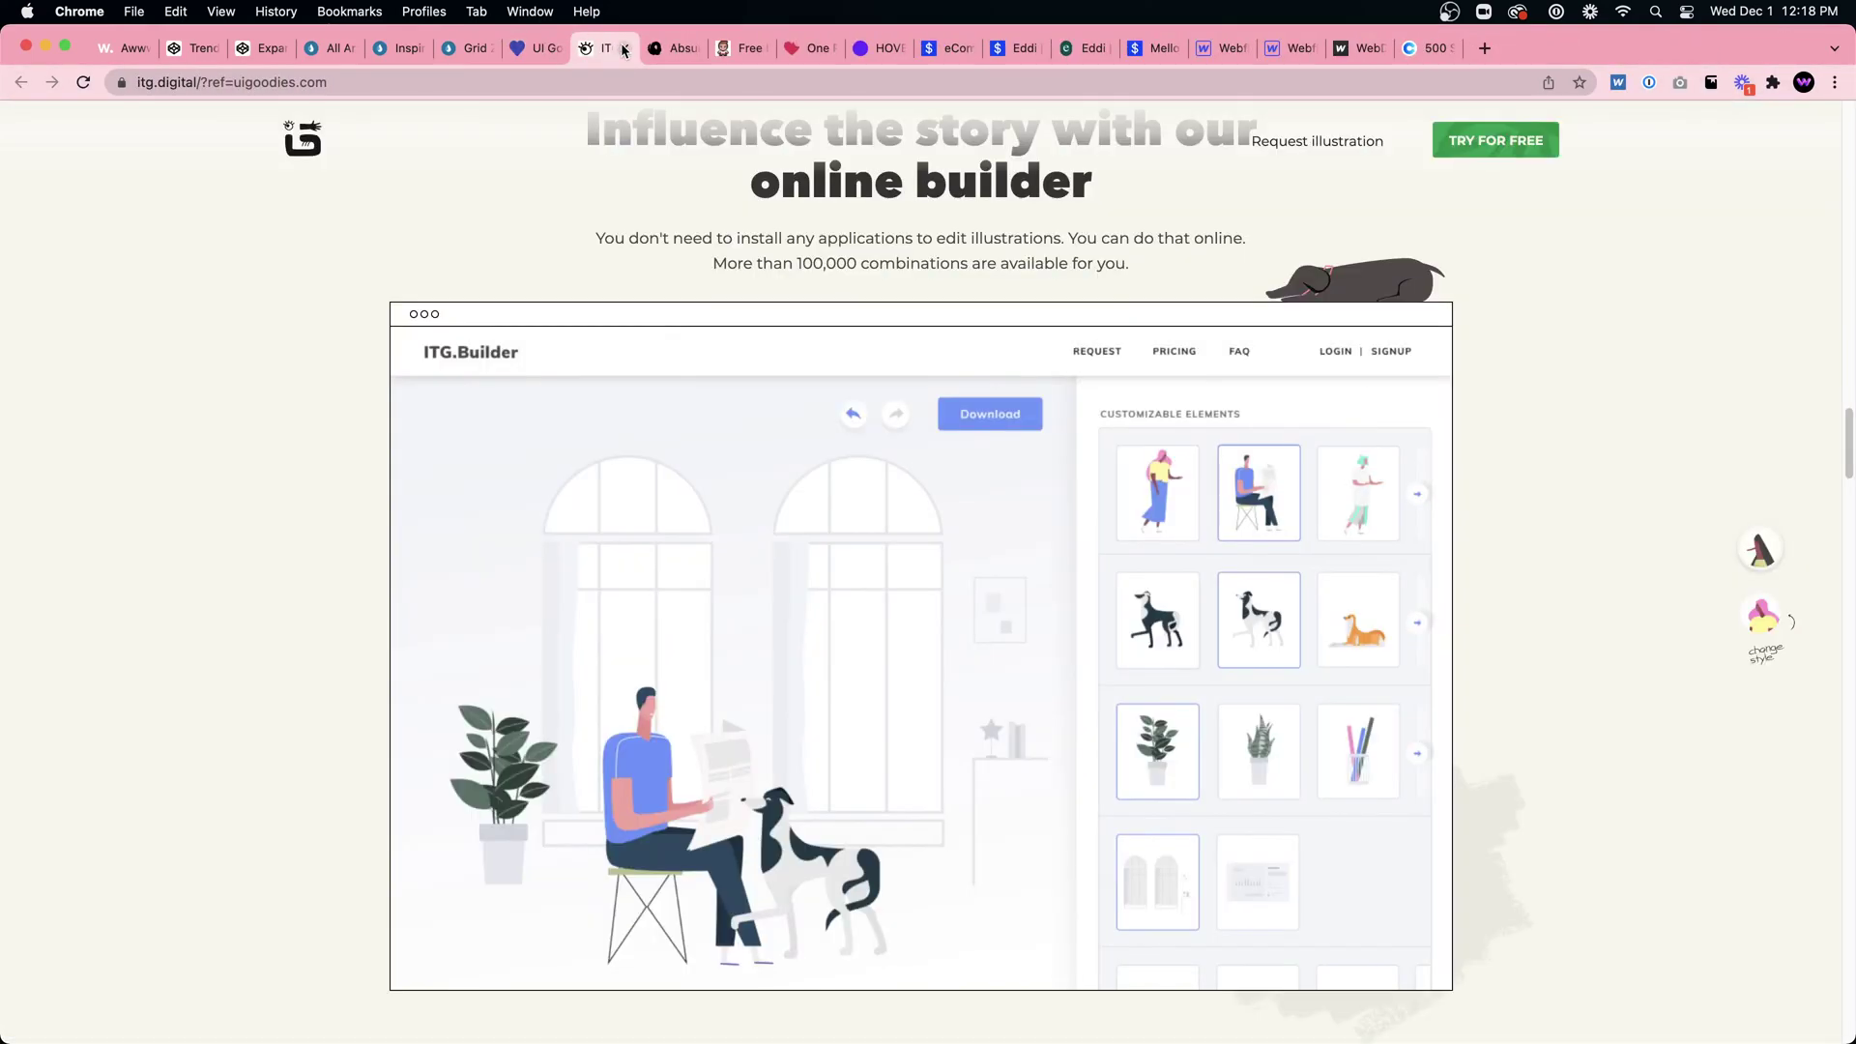
click(624, 48)
click(623, 48)
click(623, 48)
click(624, 48)
click(624, 48)
click(623, 48)
click(623, 48)
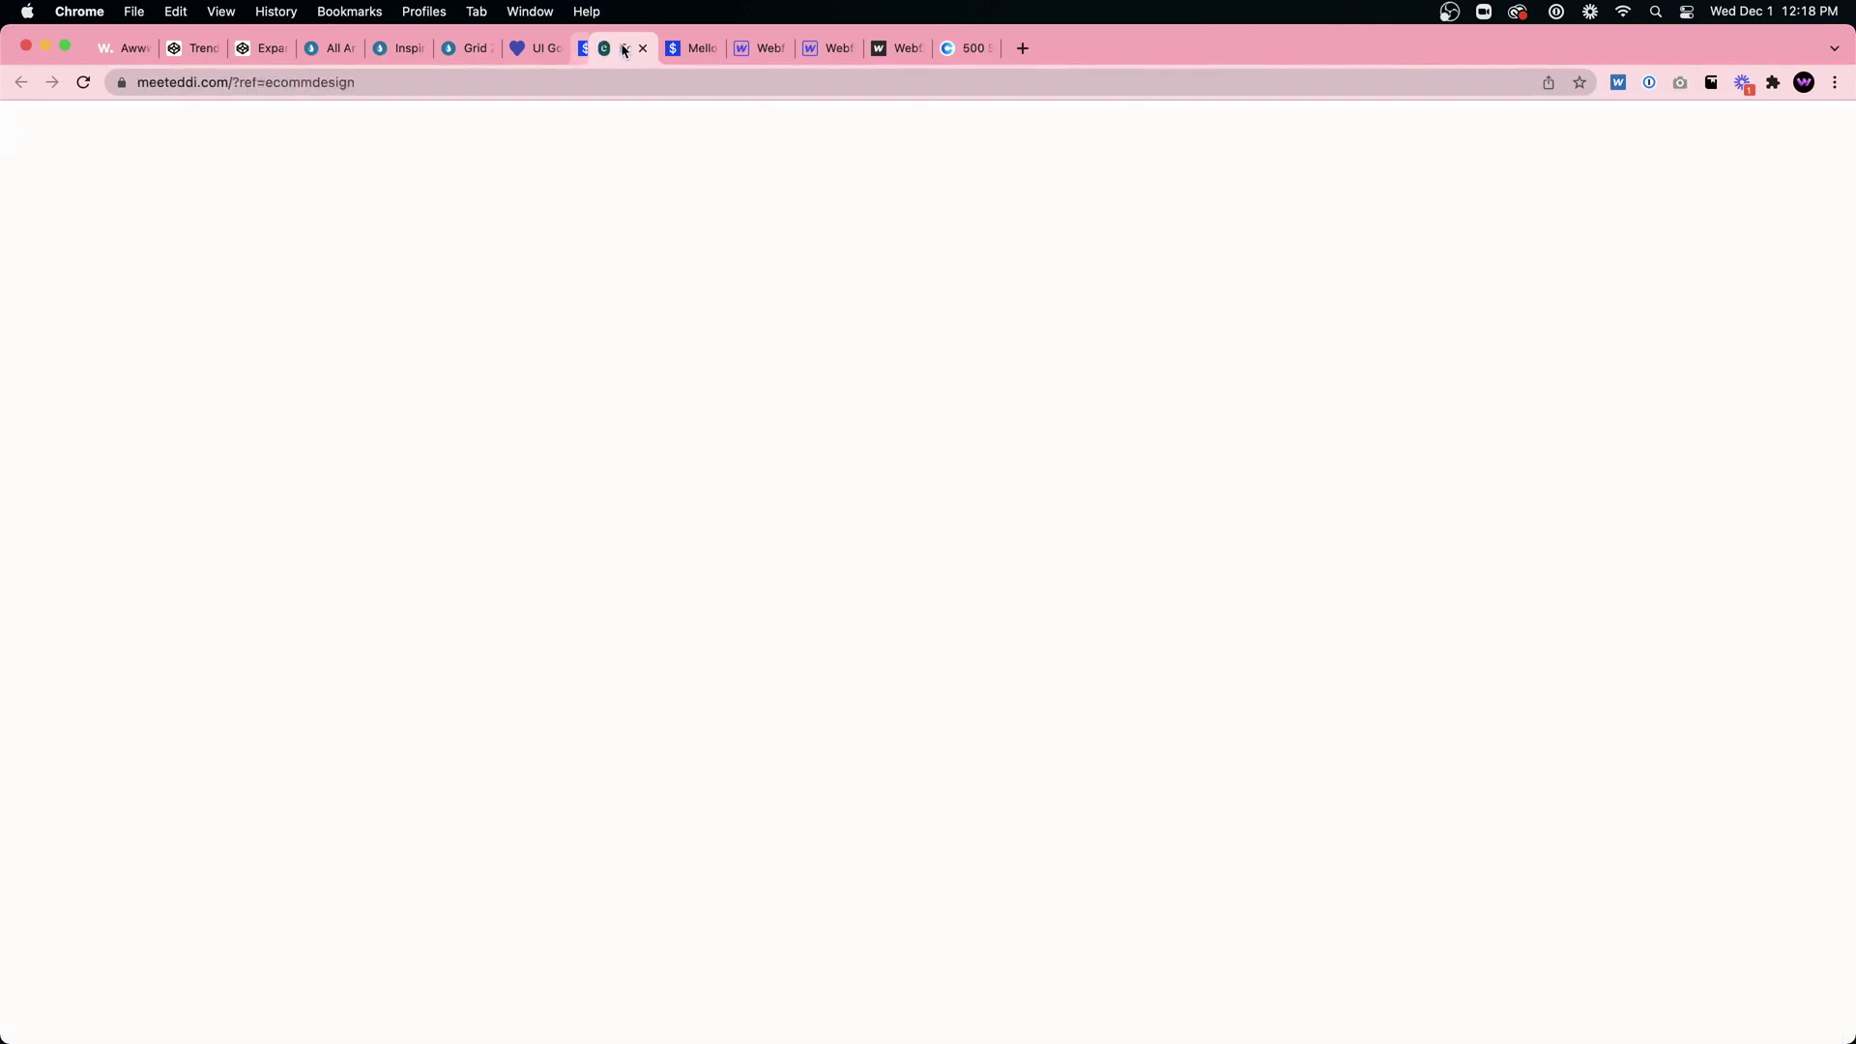
click(623, 48)
click(624, 49)
Step: Open IRA Design from the UI Goodies illustrations list and look through its features and sample illustrations
scroll(815, 572, down, 5)
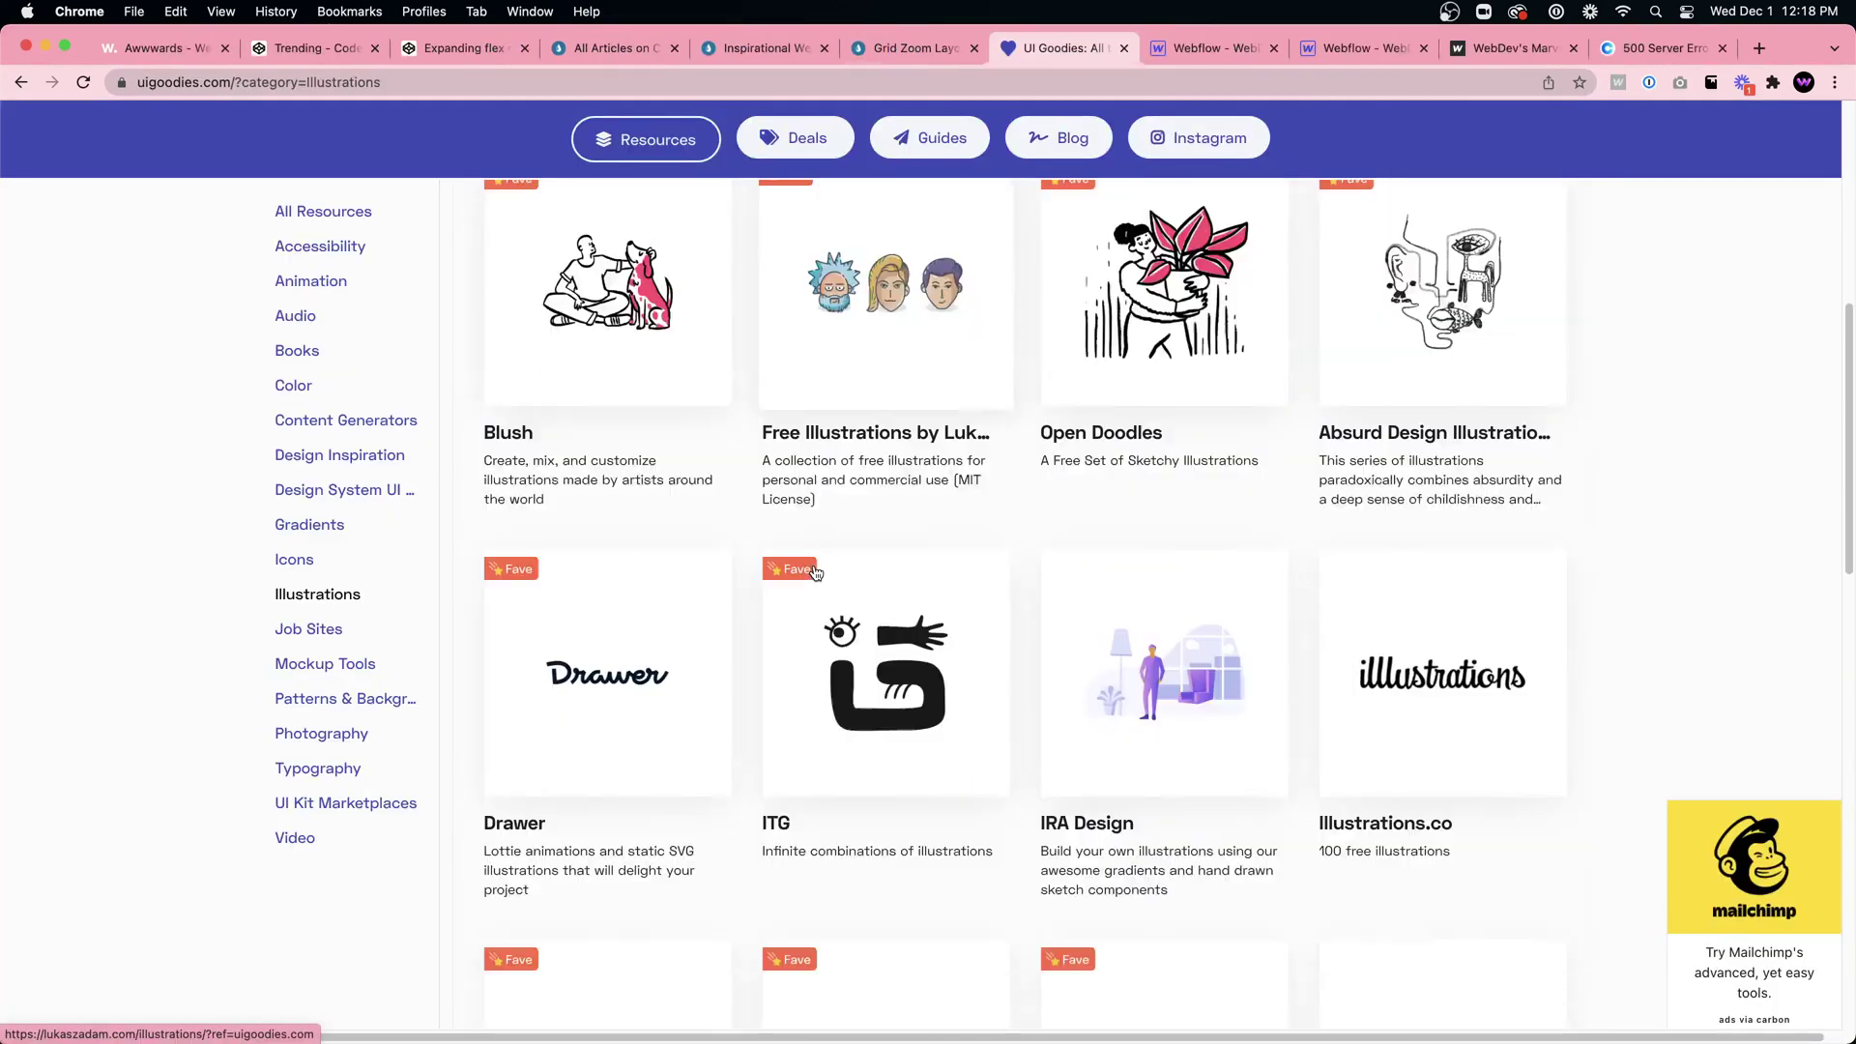
click(1228, 693)
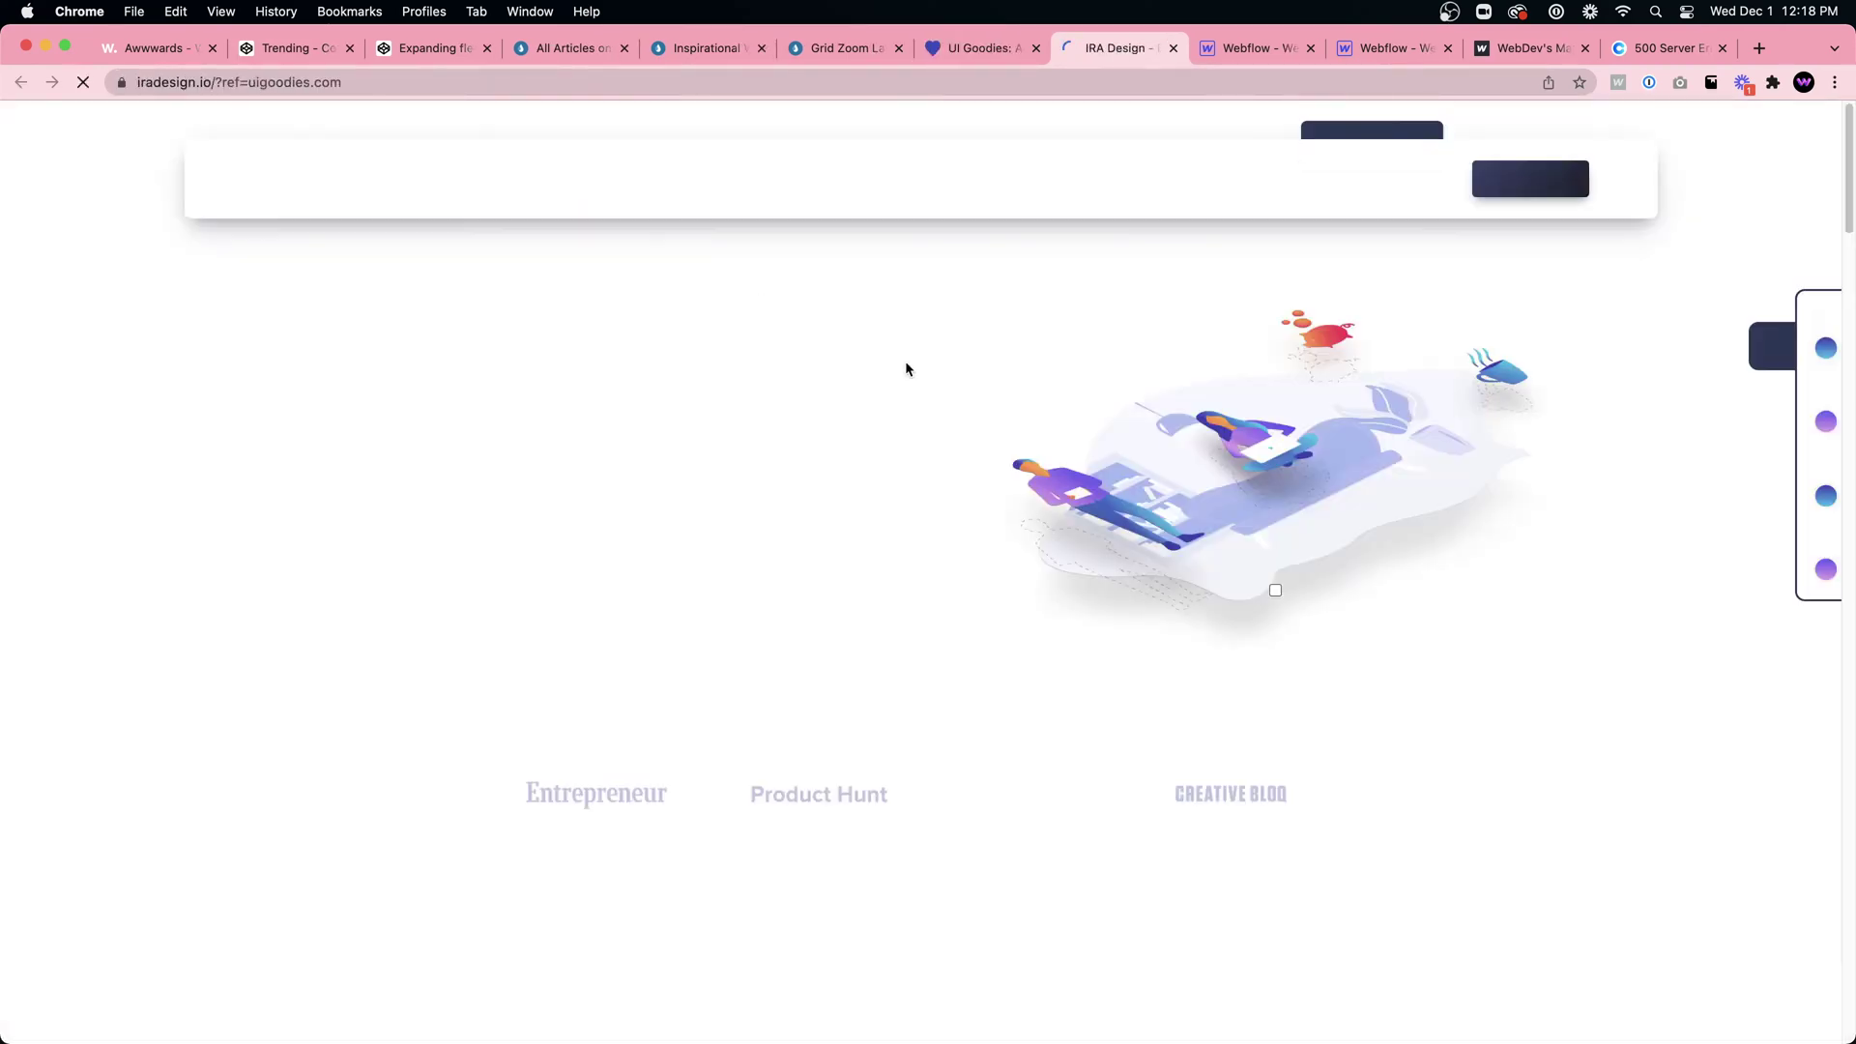
scroll(1077, 750, down, 10)
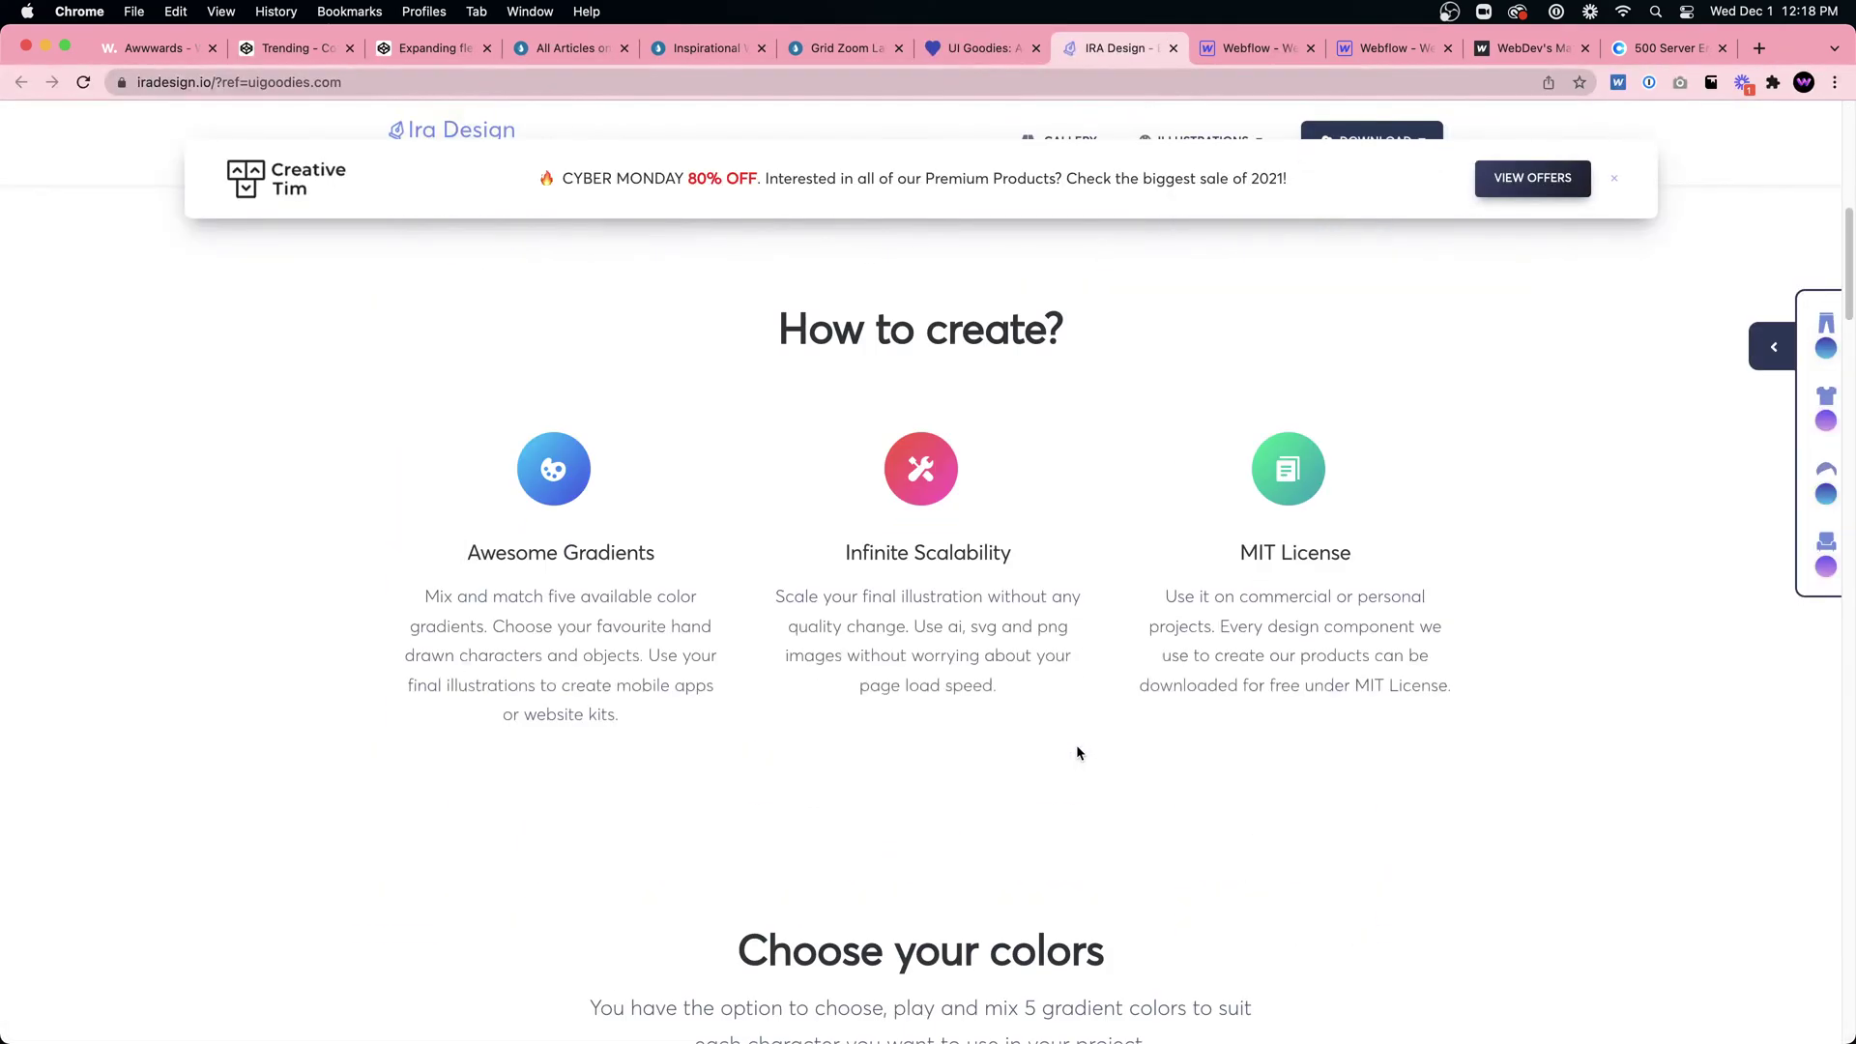
scroll(1076, 744, down, 15)
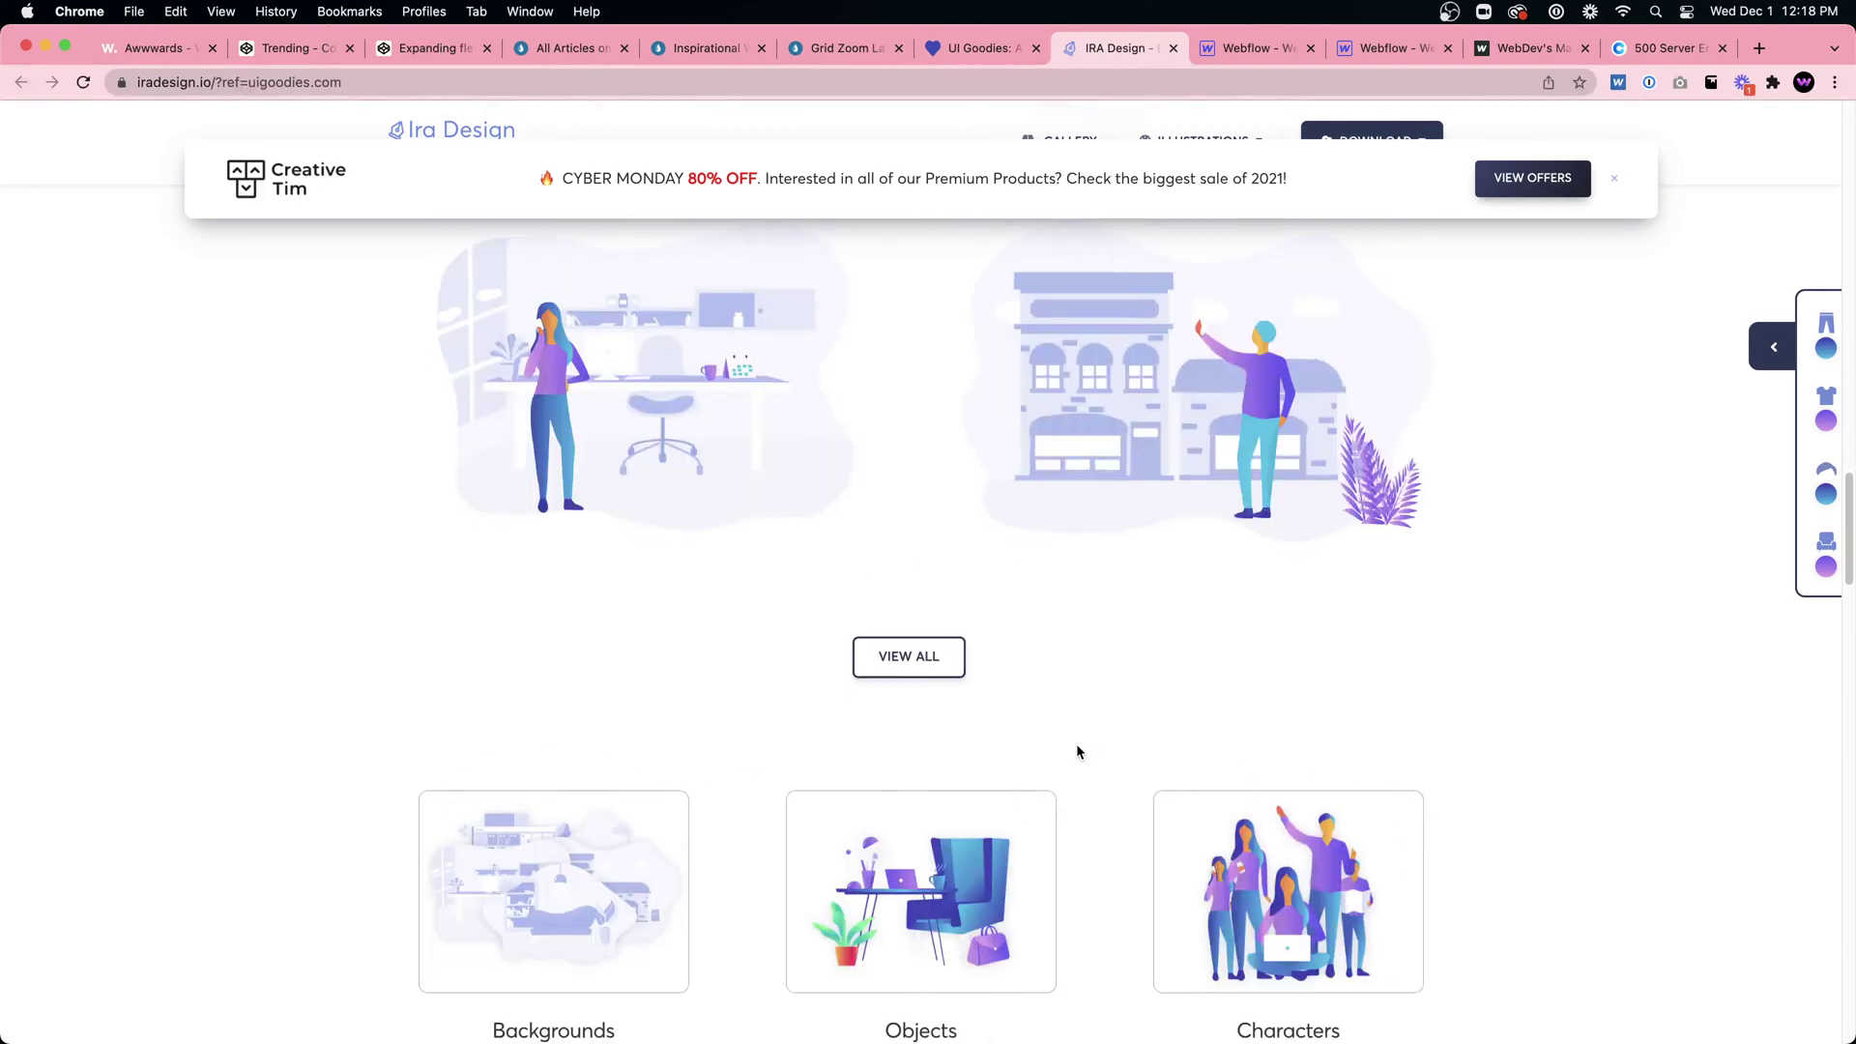
Step: Open Open Doodles from the UI Goodies illustrations list and view its illustrations and About page
click(979, 47)
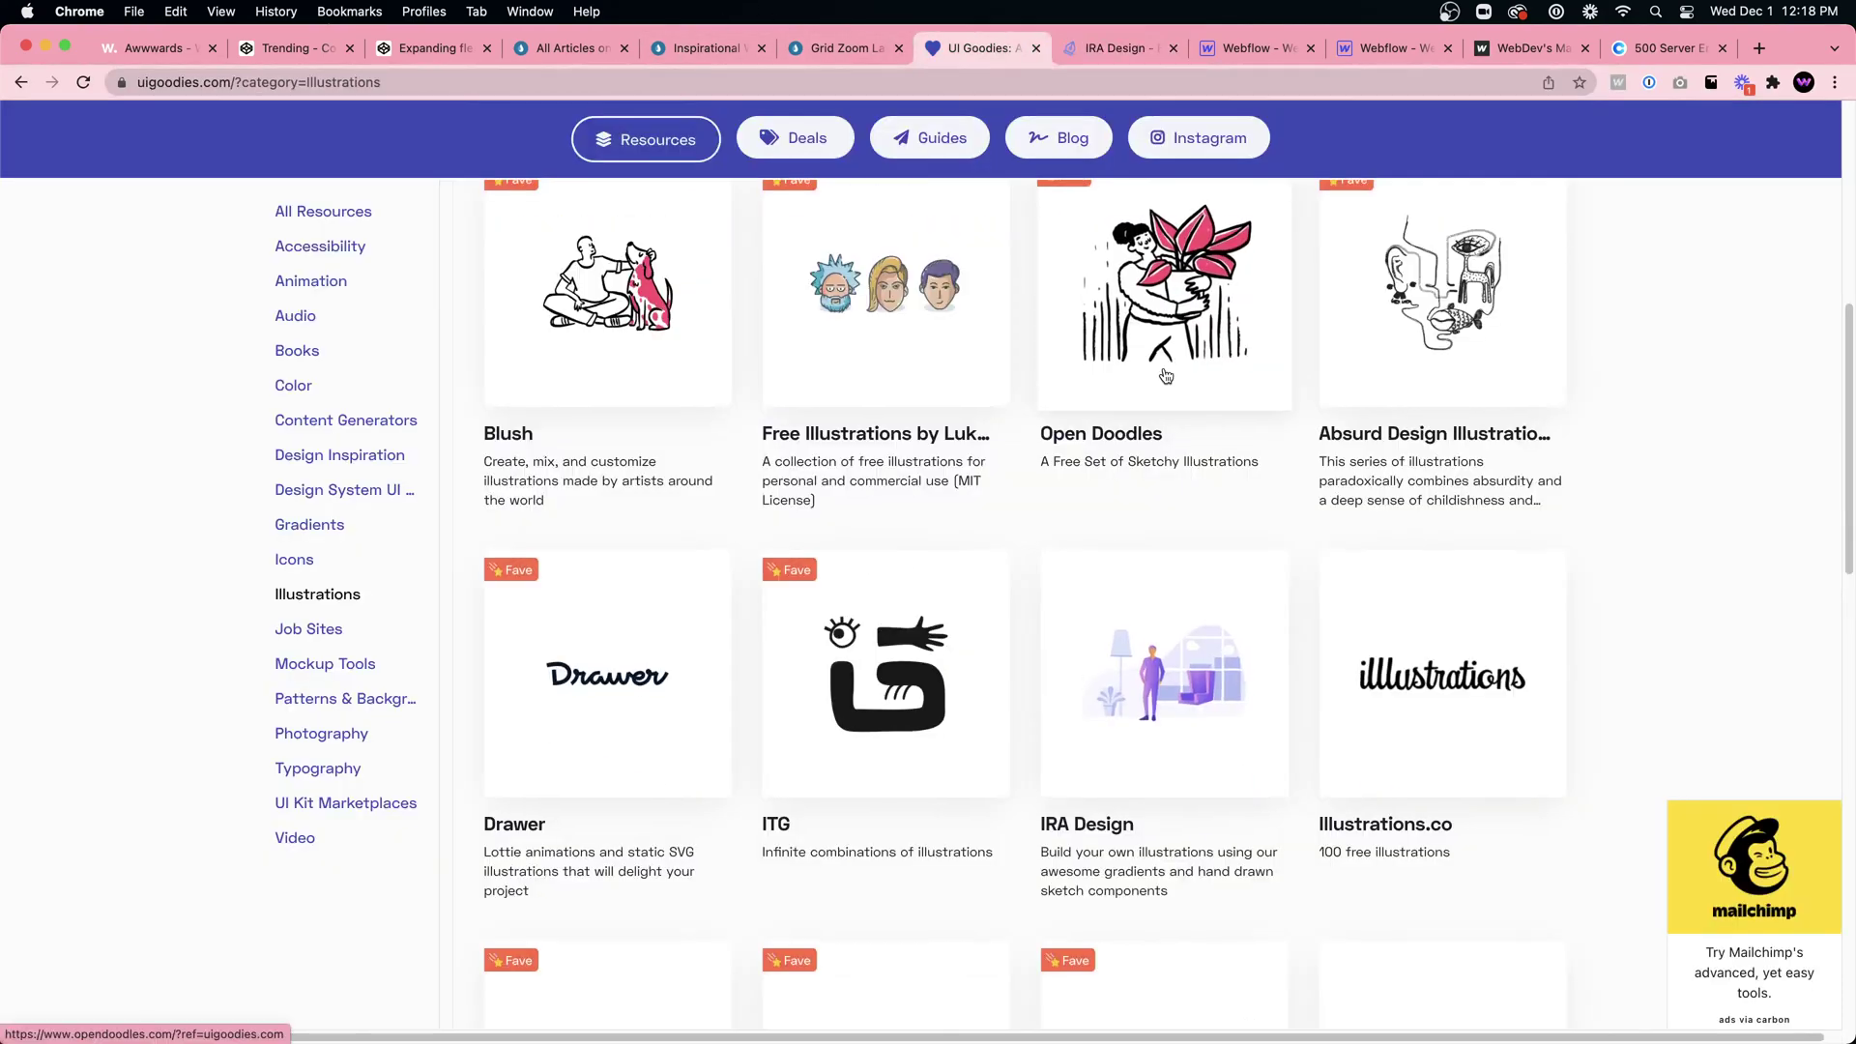
scroll(1165, 629, down, 3)
click(1165, 639)
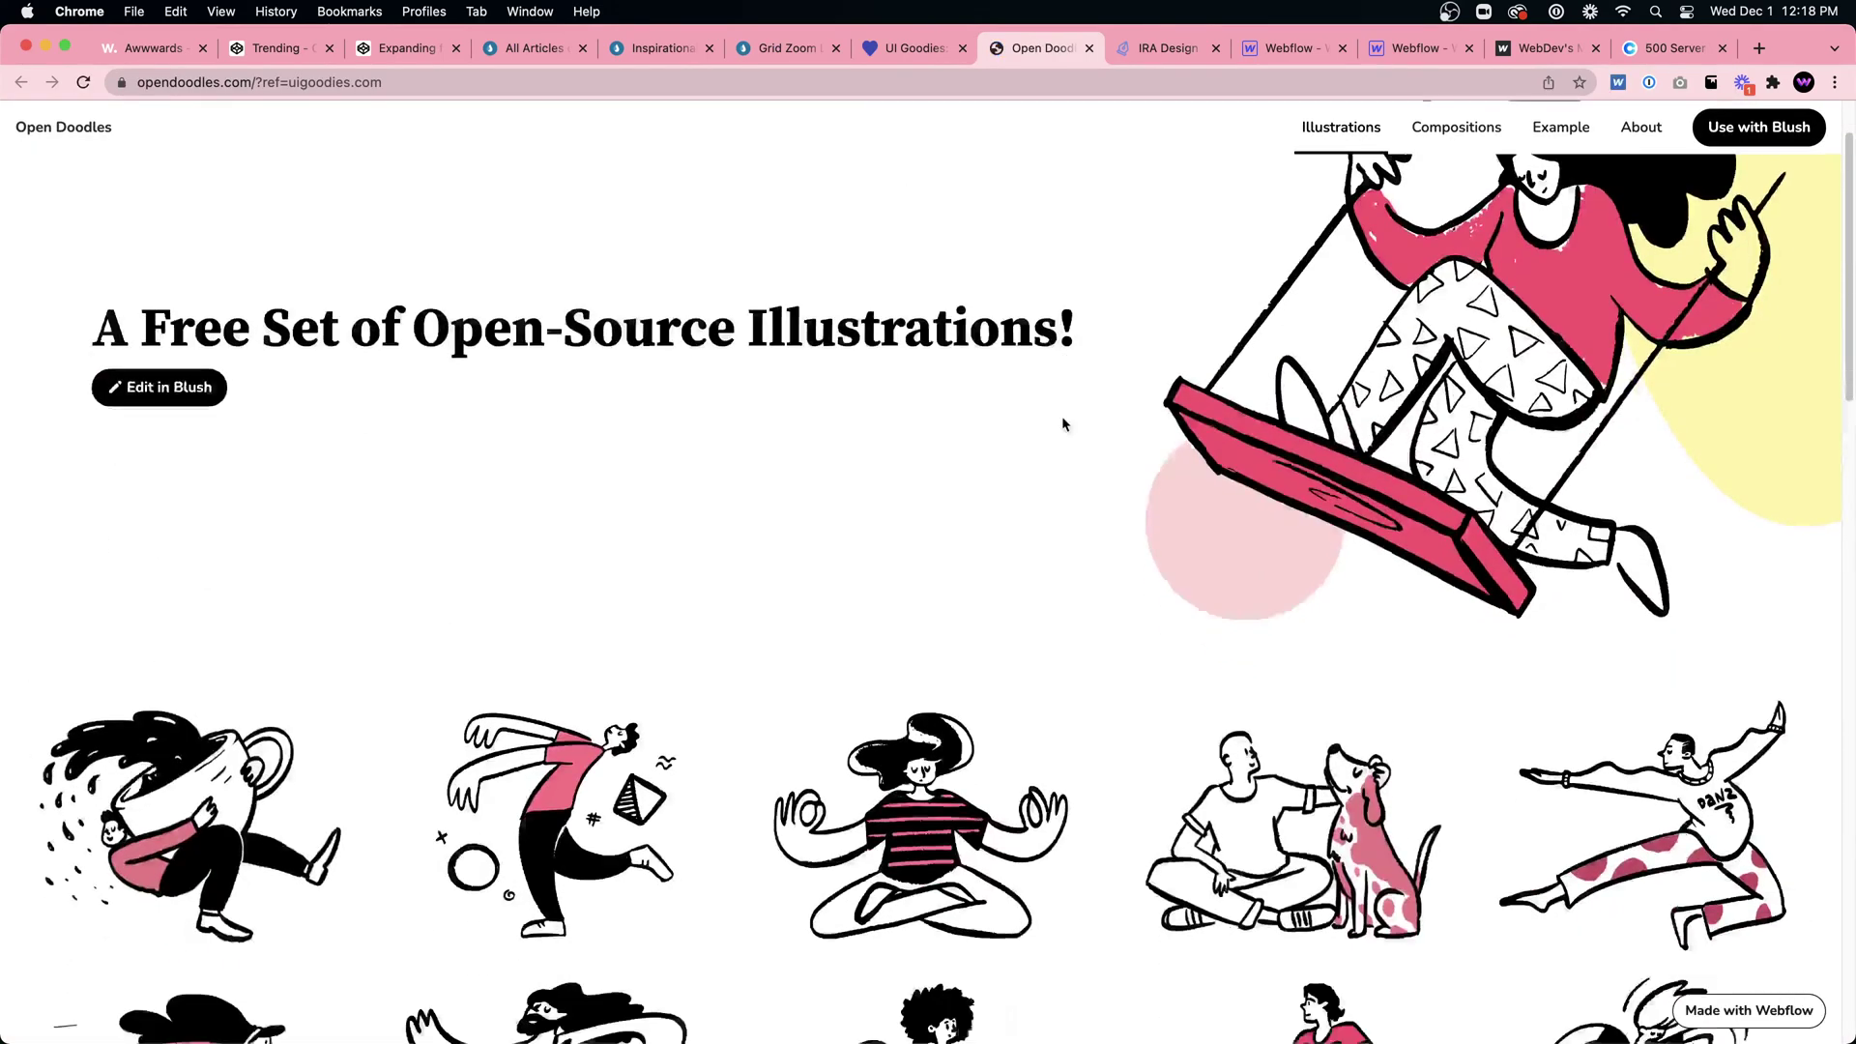
scroll(1062, 423, down, 3)
scroll(1062, 423, up, 6)
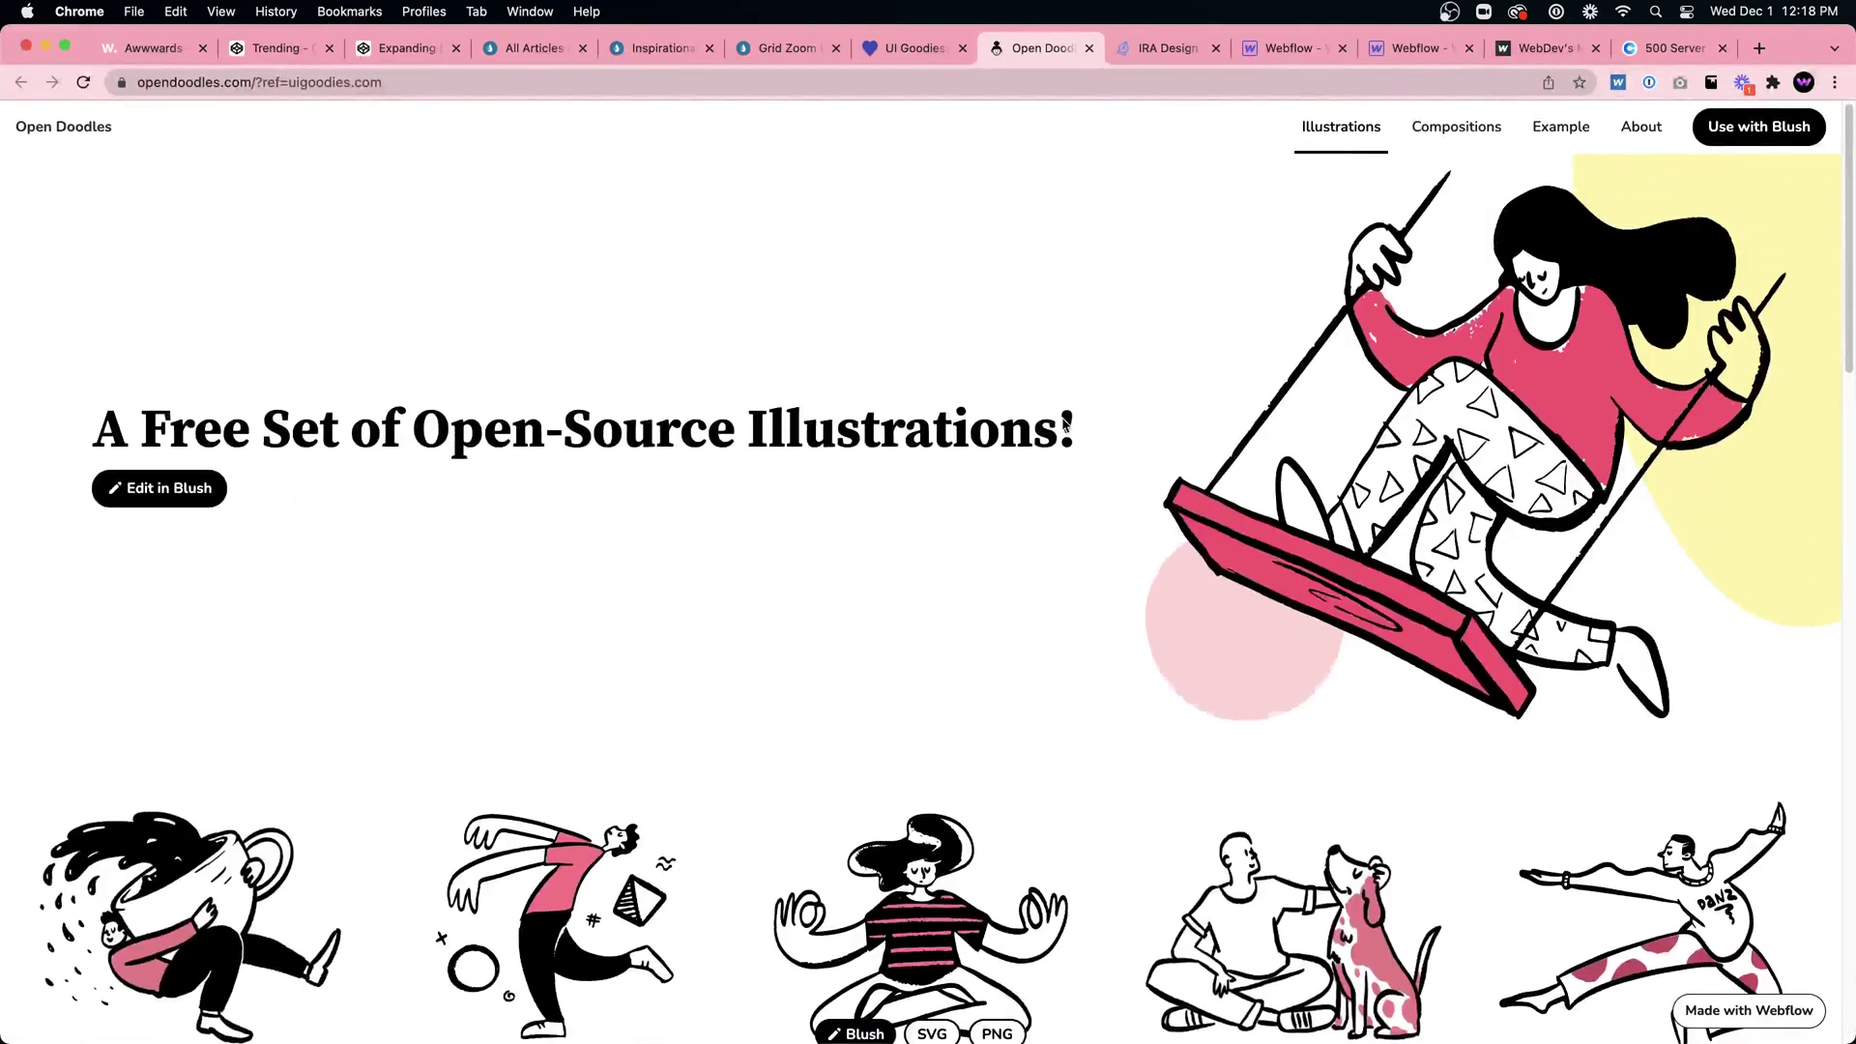
click(1626, 126)
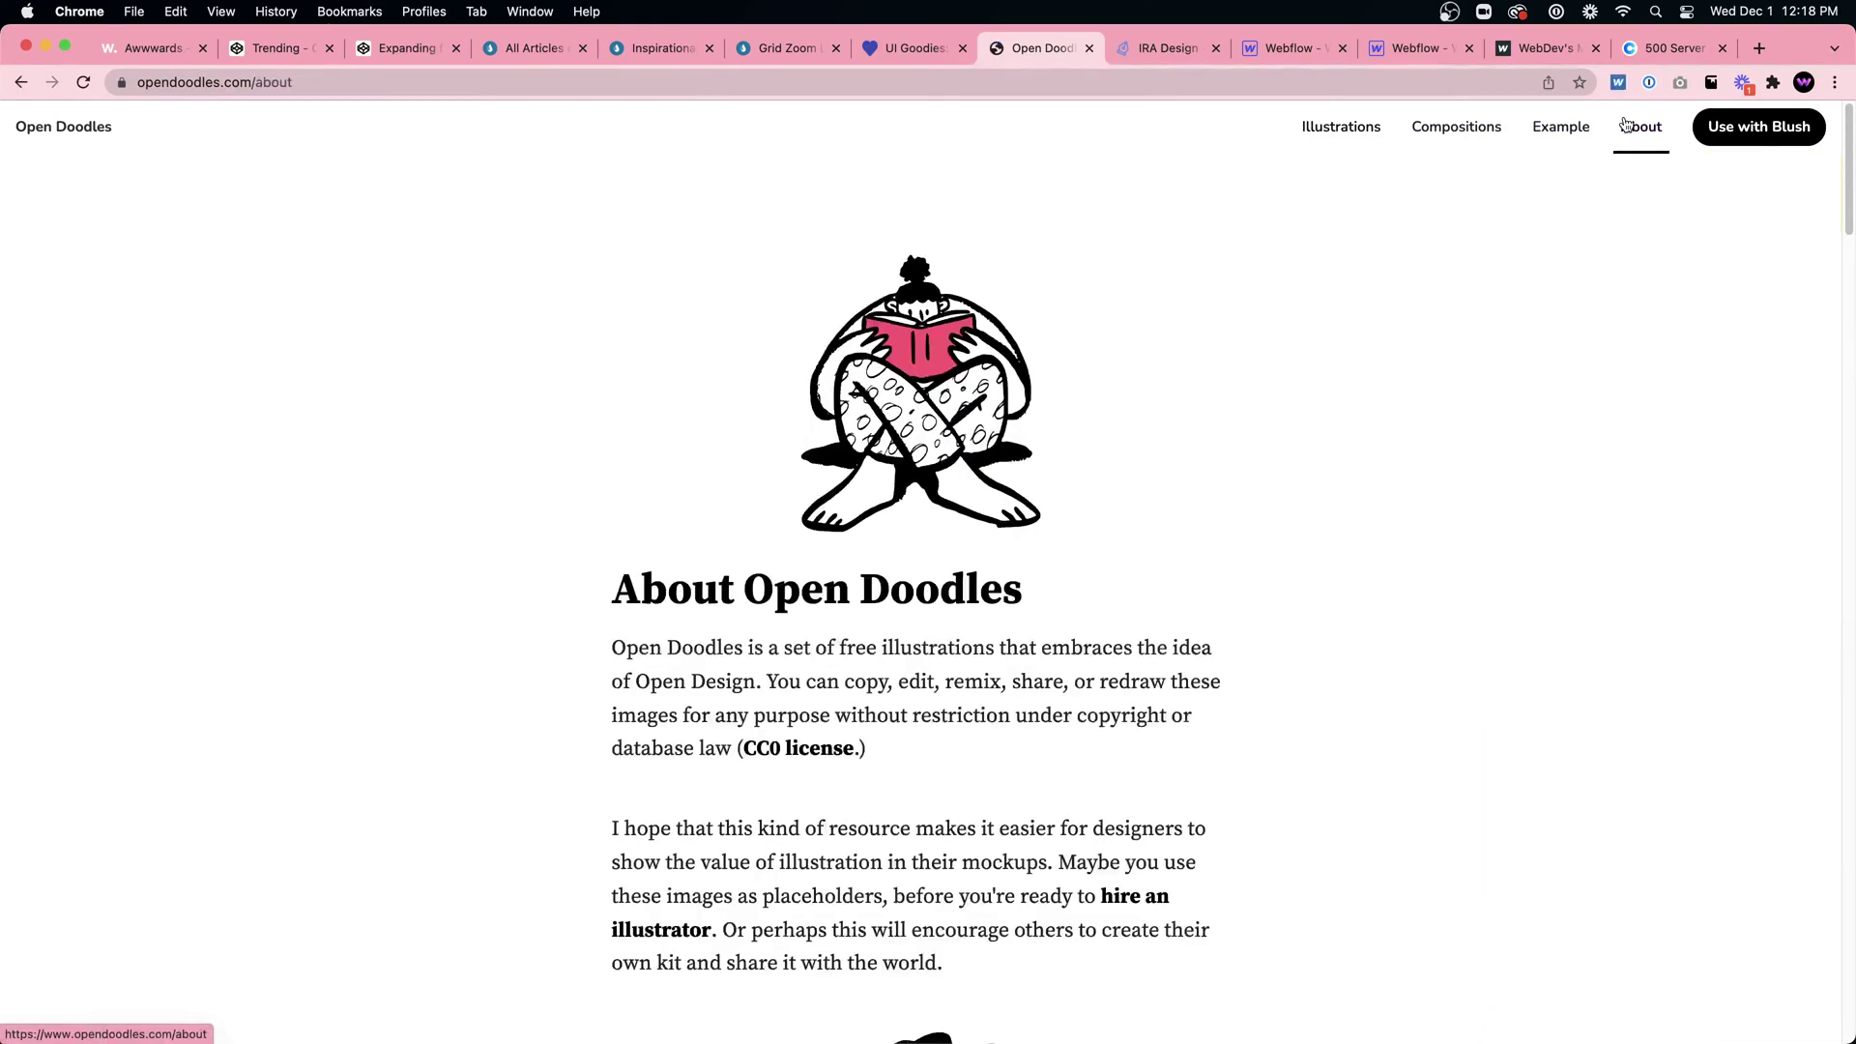
Step: Read through the Open Doodles About page, then browse the site's Illustrations gallery and its download options
scroll(1489, 382, down, 10)
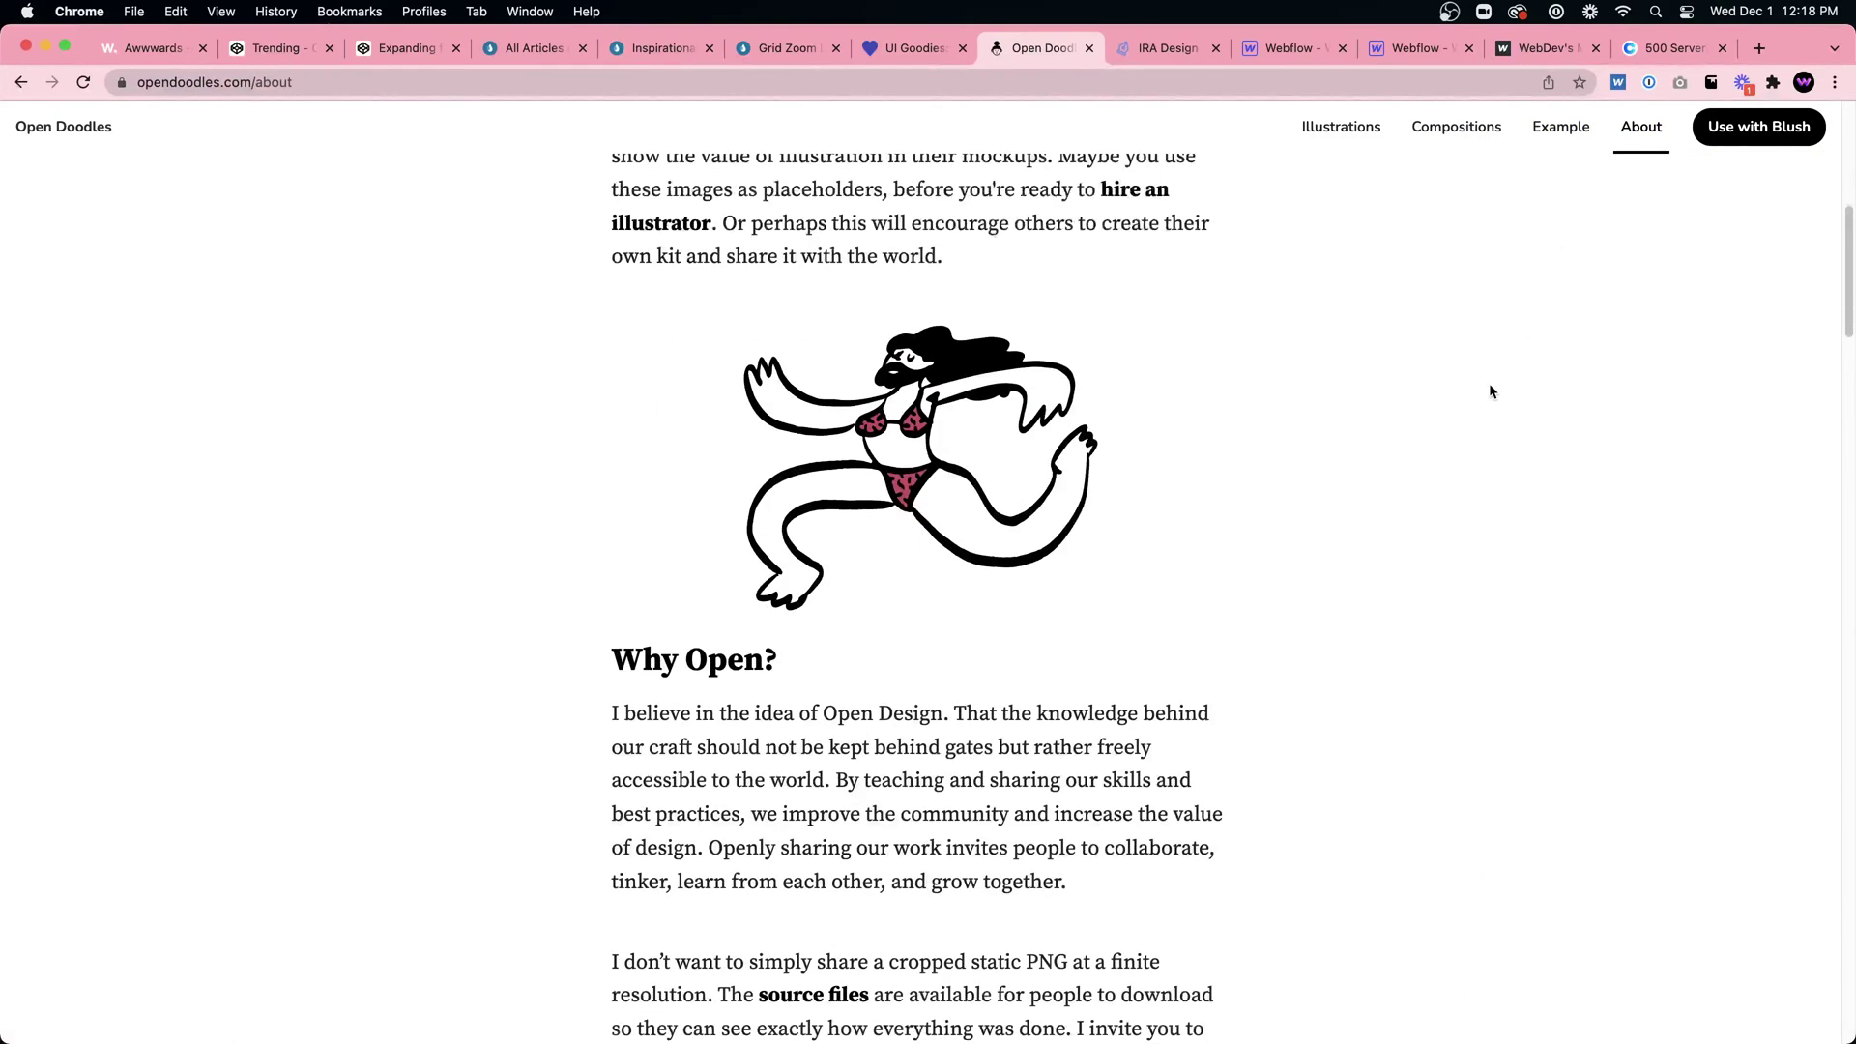
scroll(1489, 382, down, 15)
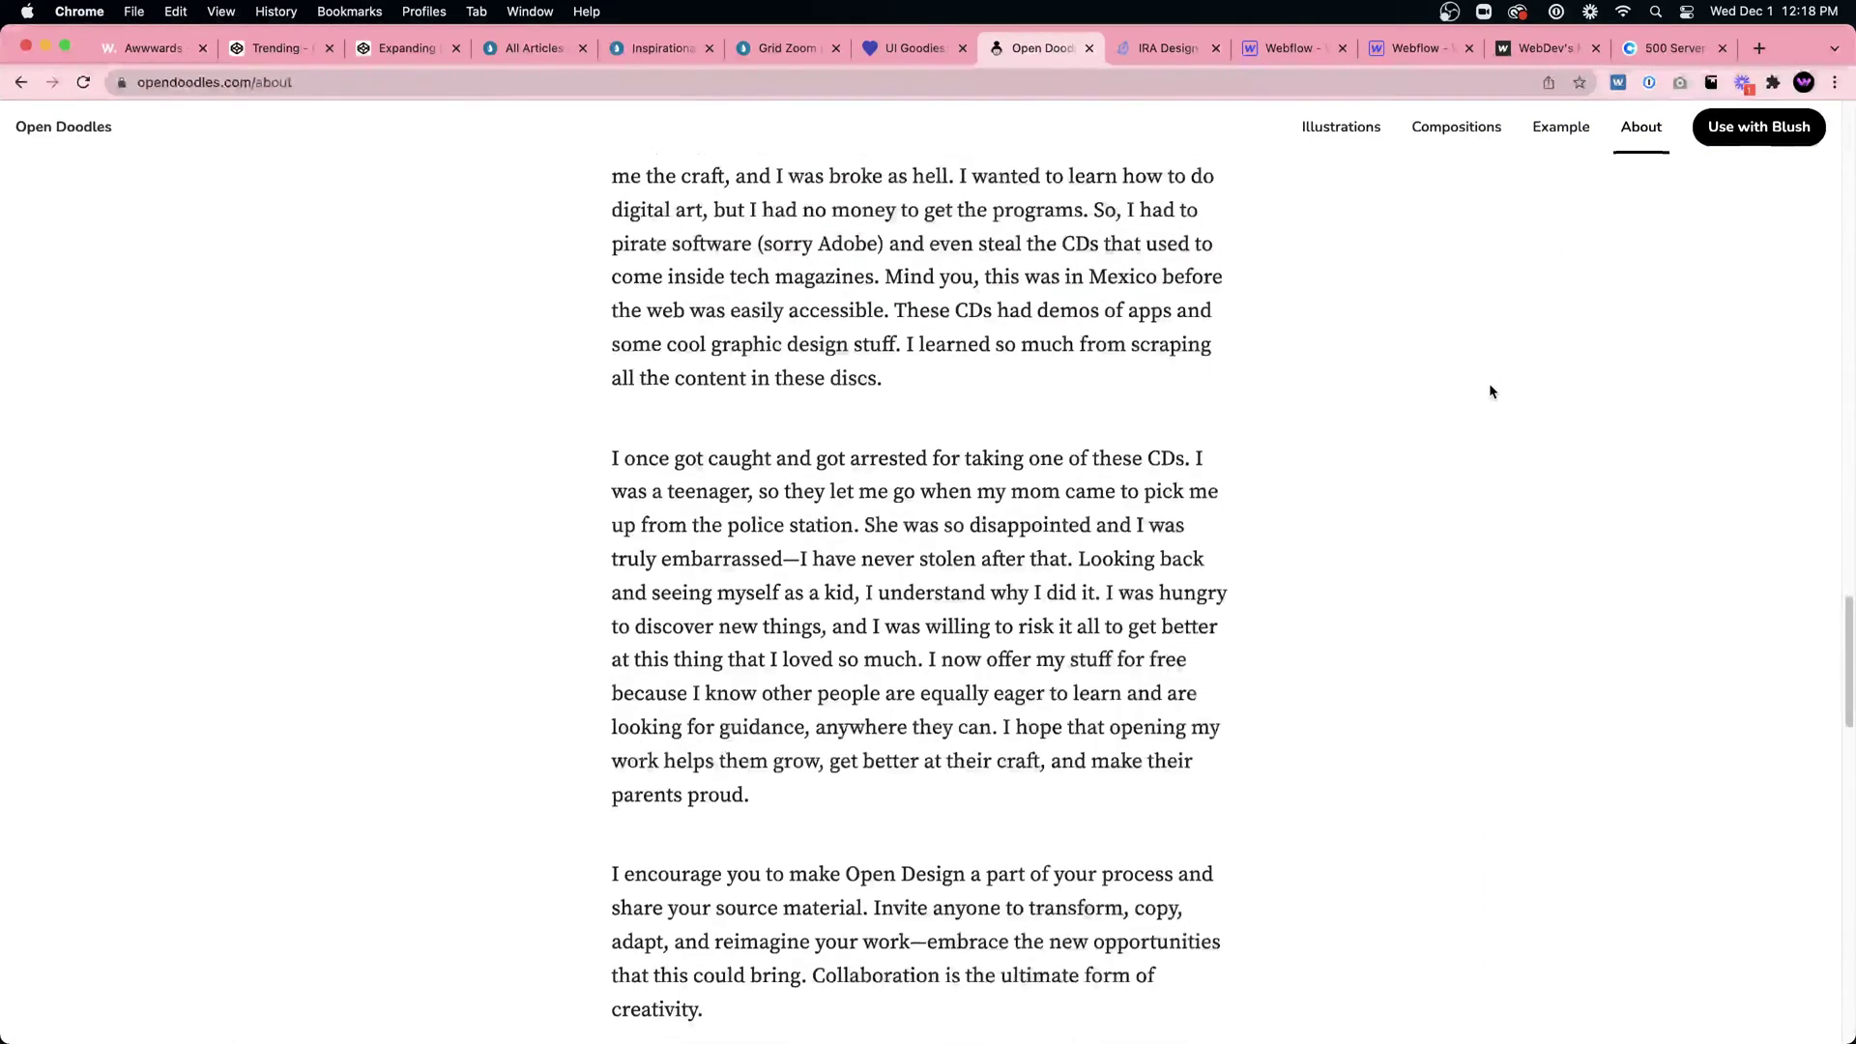
scroll(1384, 112, up, 20)
click(1349, 126)
scroll(1050, 642, down, 6)
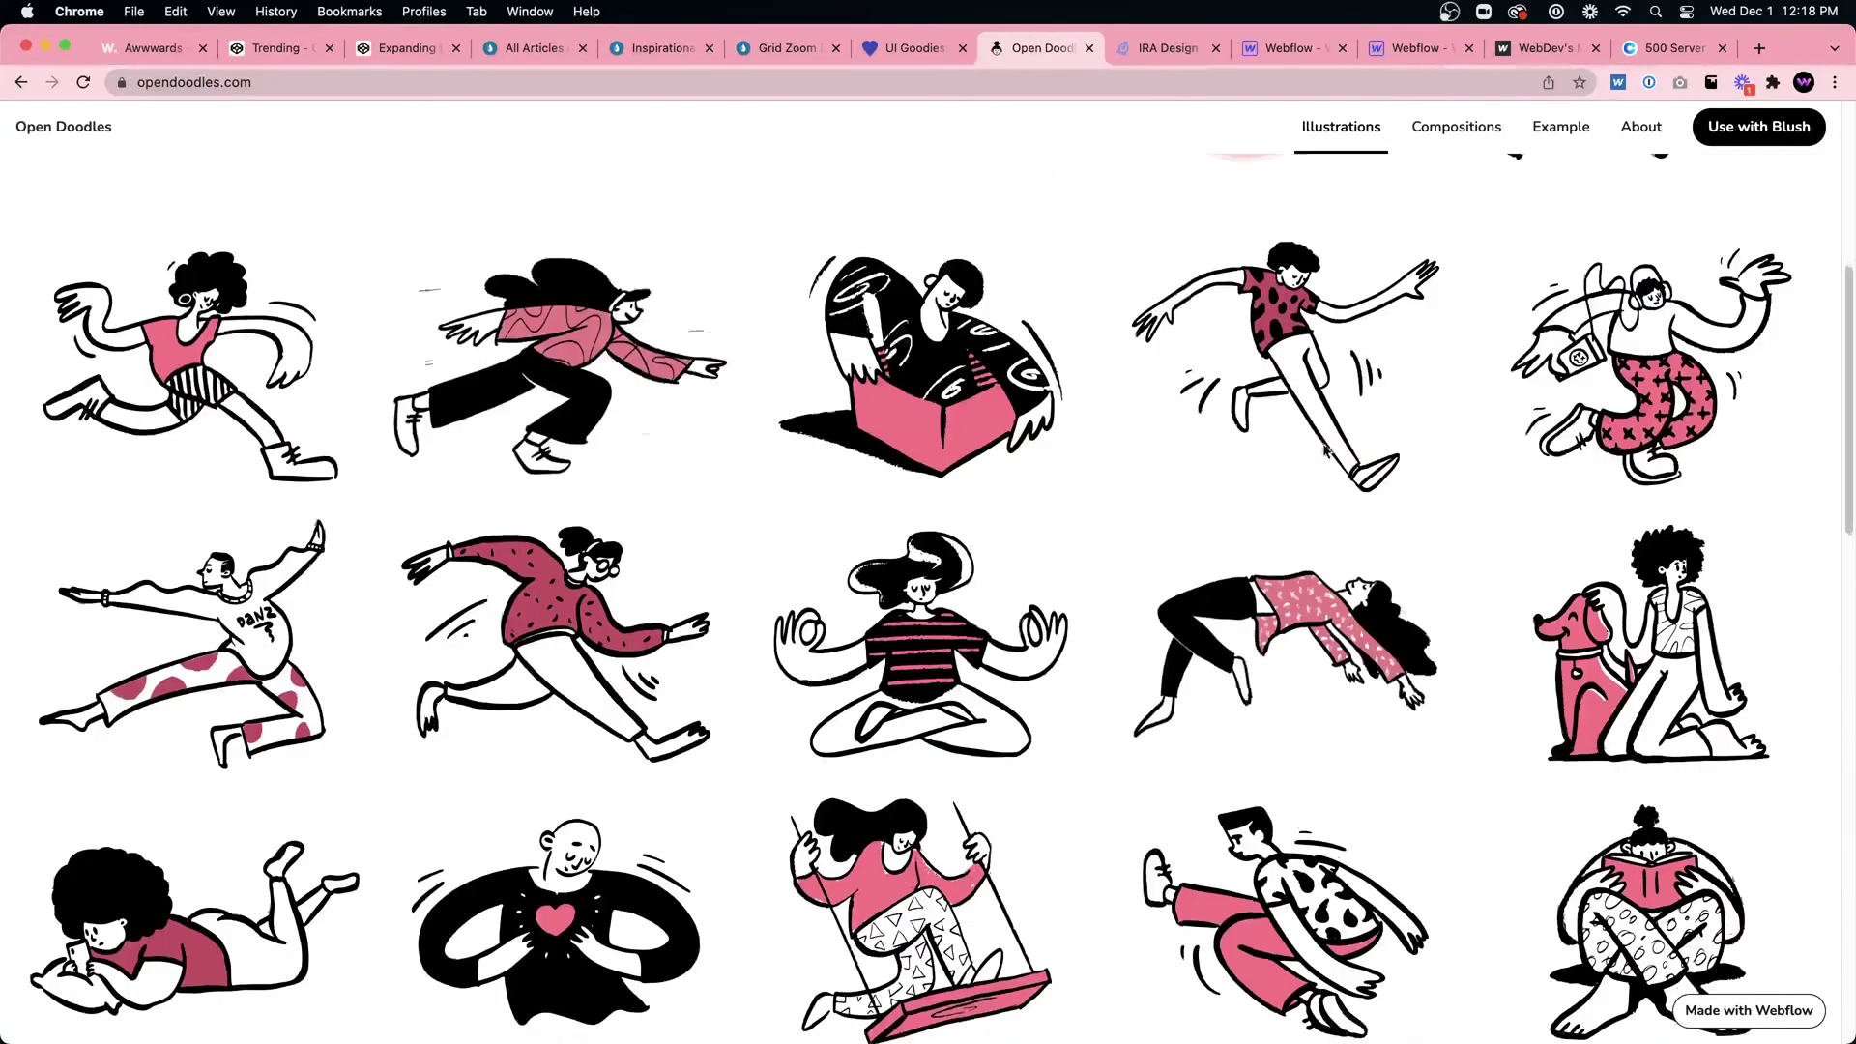
scroll(1050, 642, down, 5)
scroll(1050, 642, up, 11)
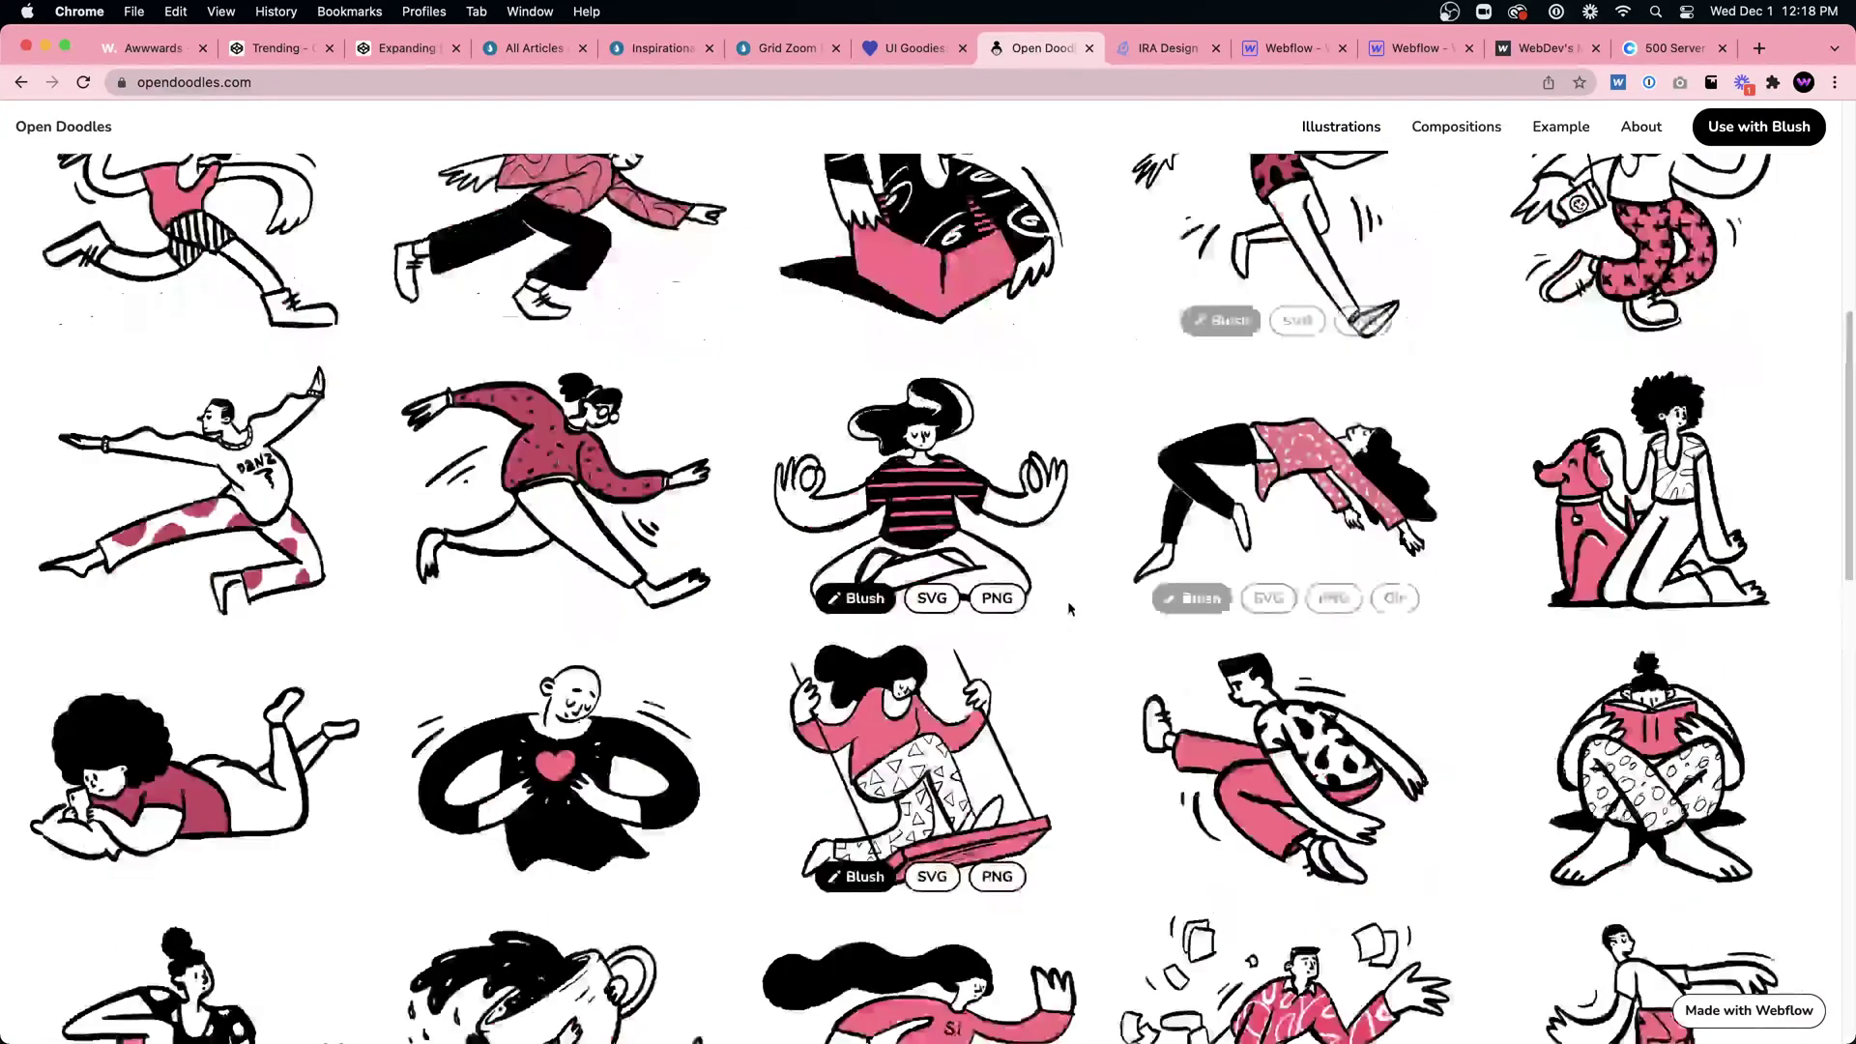
Step: Open Get Illustrations from the UI Goodies illustrations list and browse its premium illustration packs
click(898, 47)
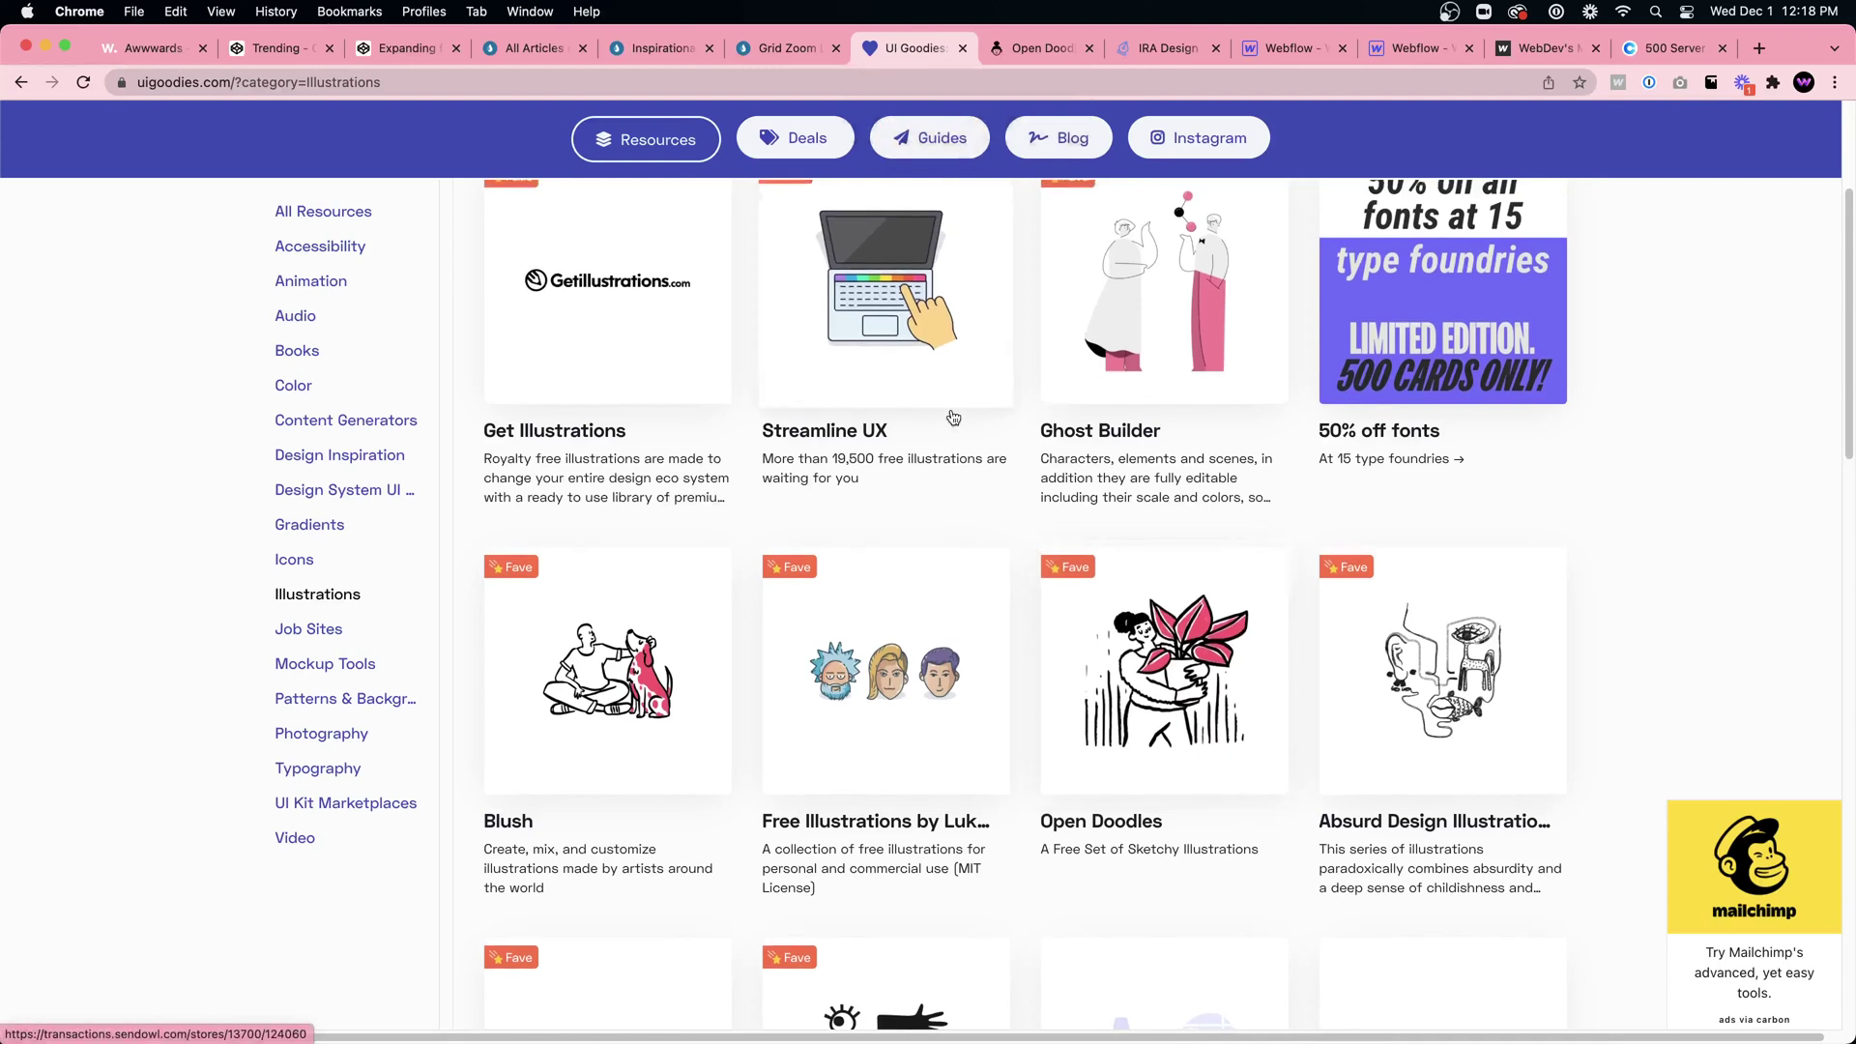
scroll(950, 415, up, 1)
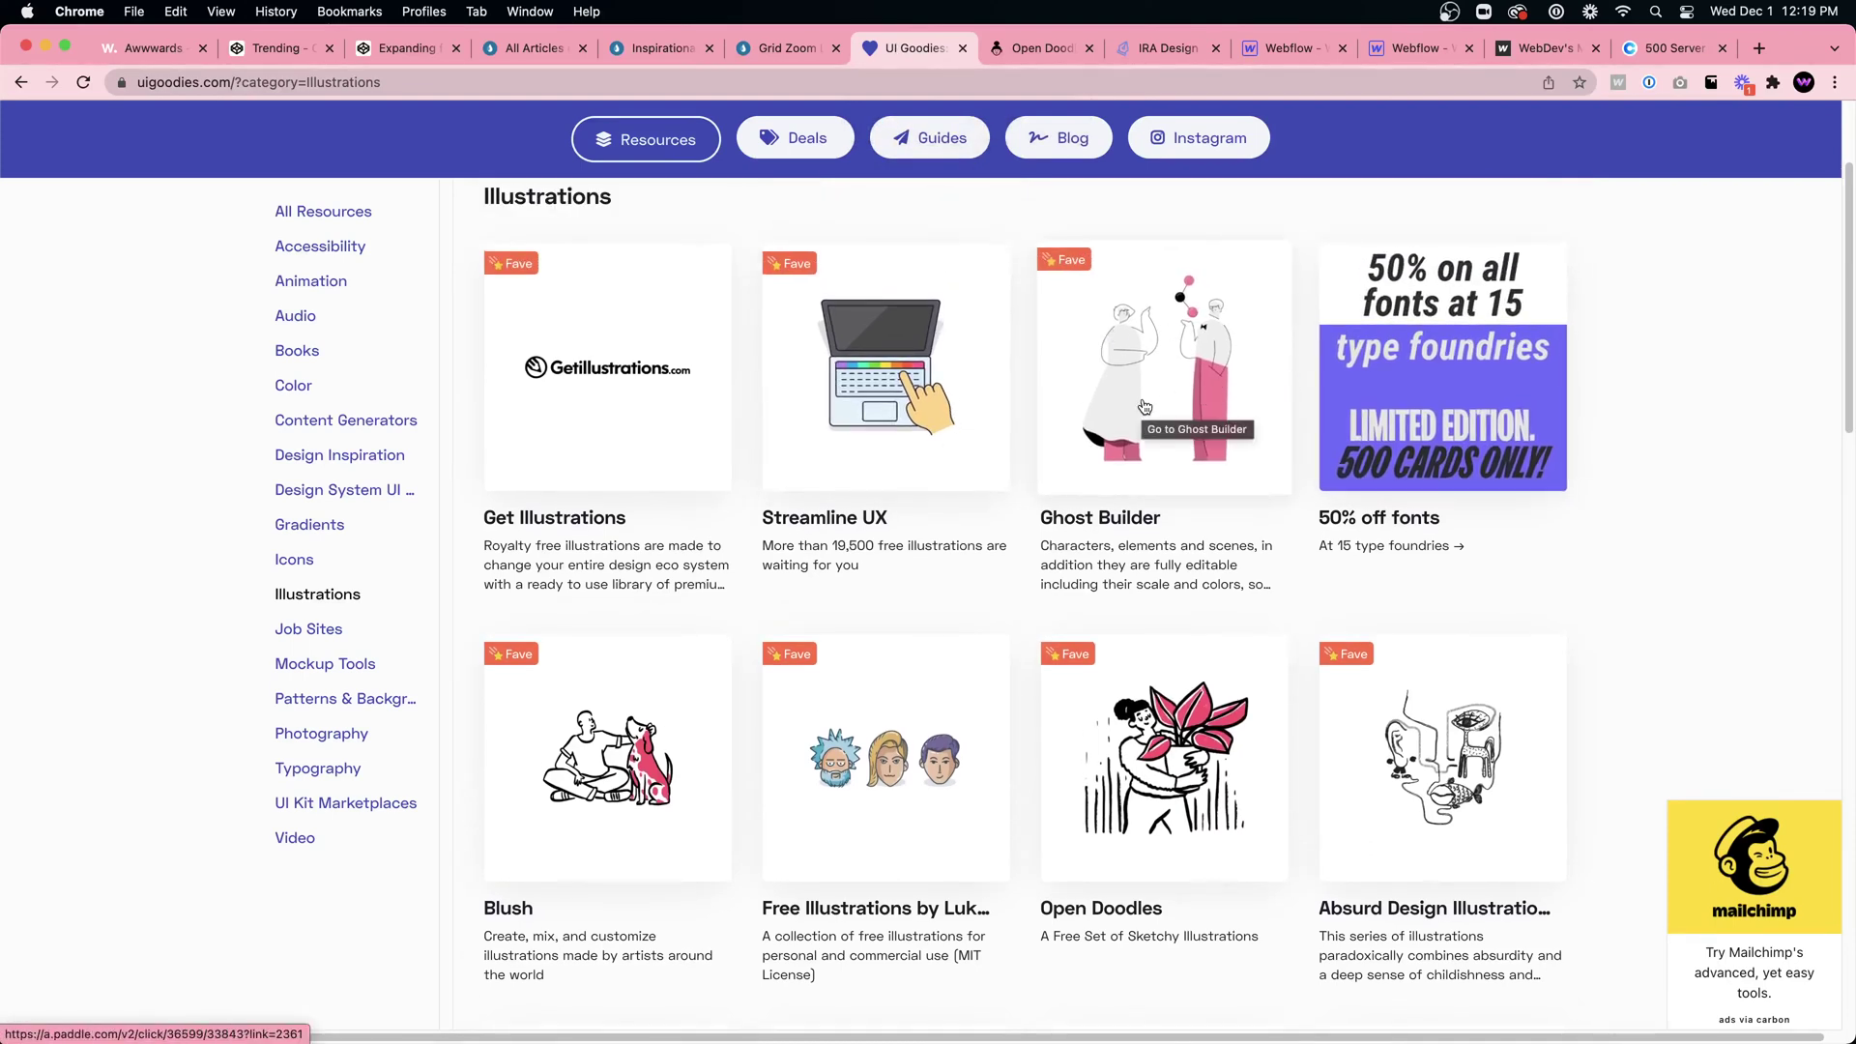
click(655, 417)
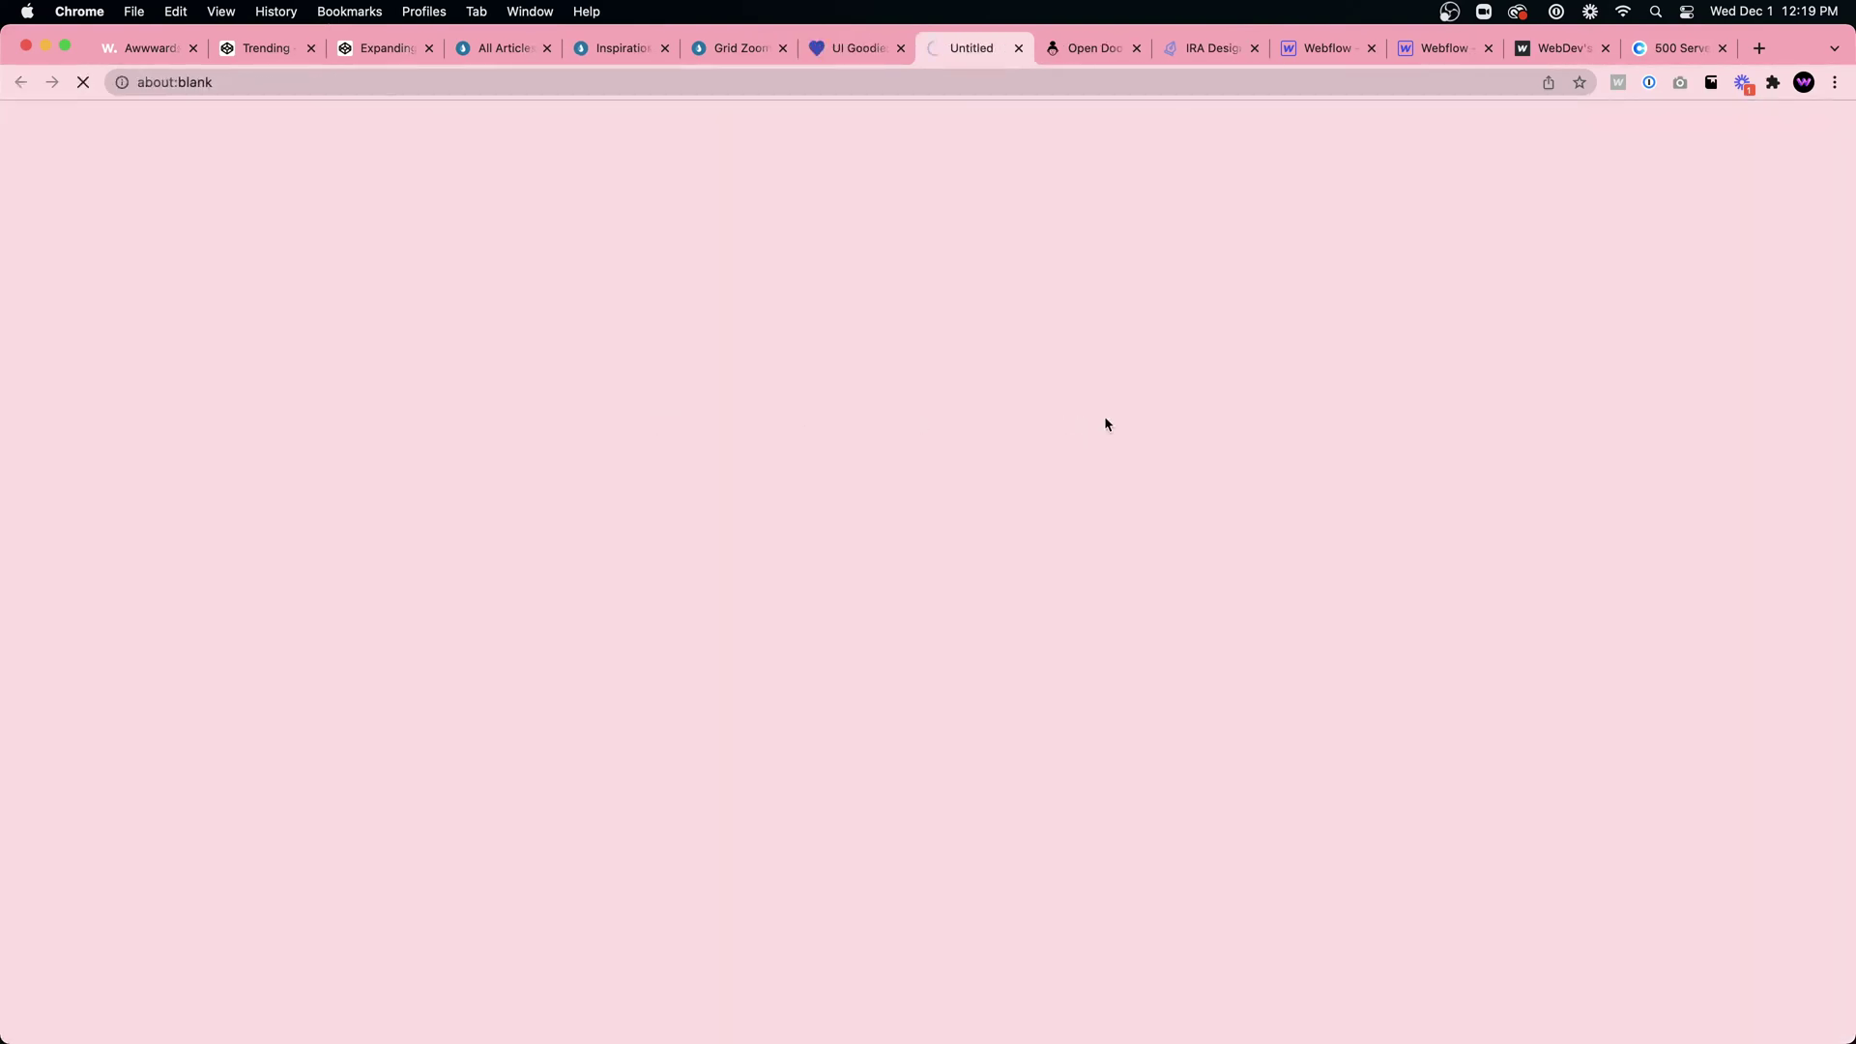
scroll(1107, 426, down, 10)
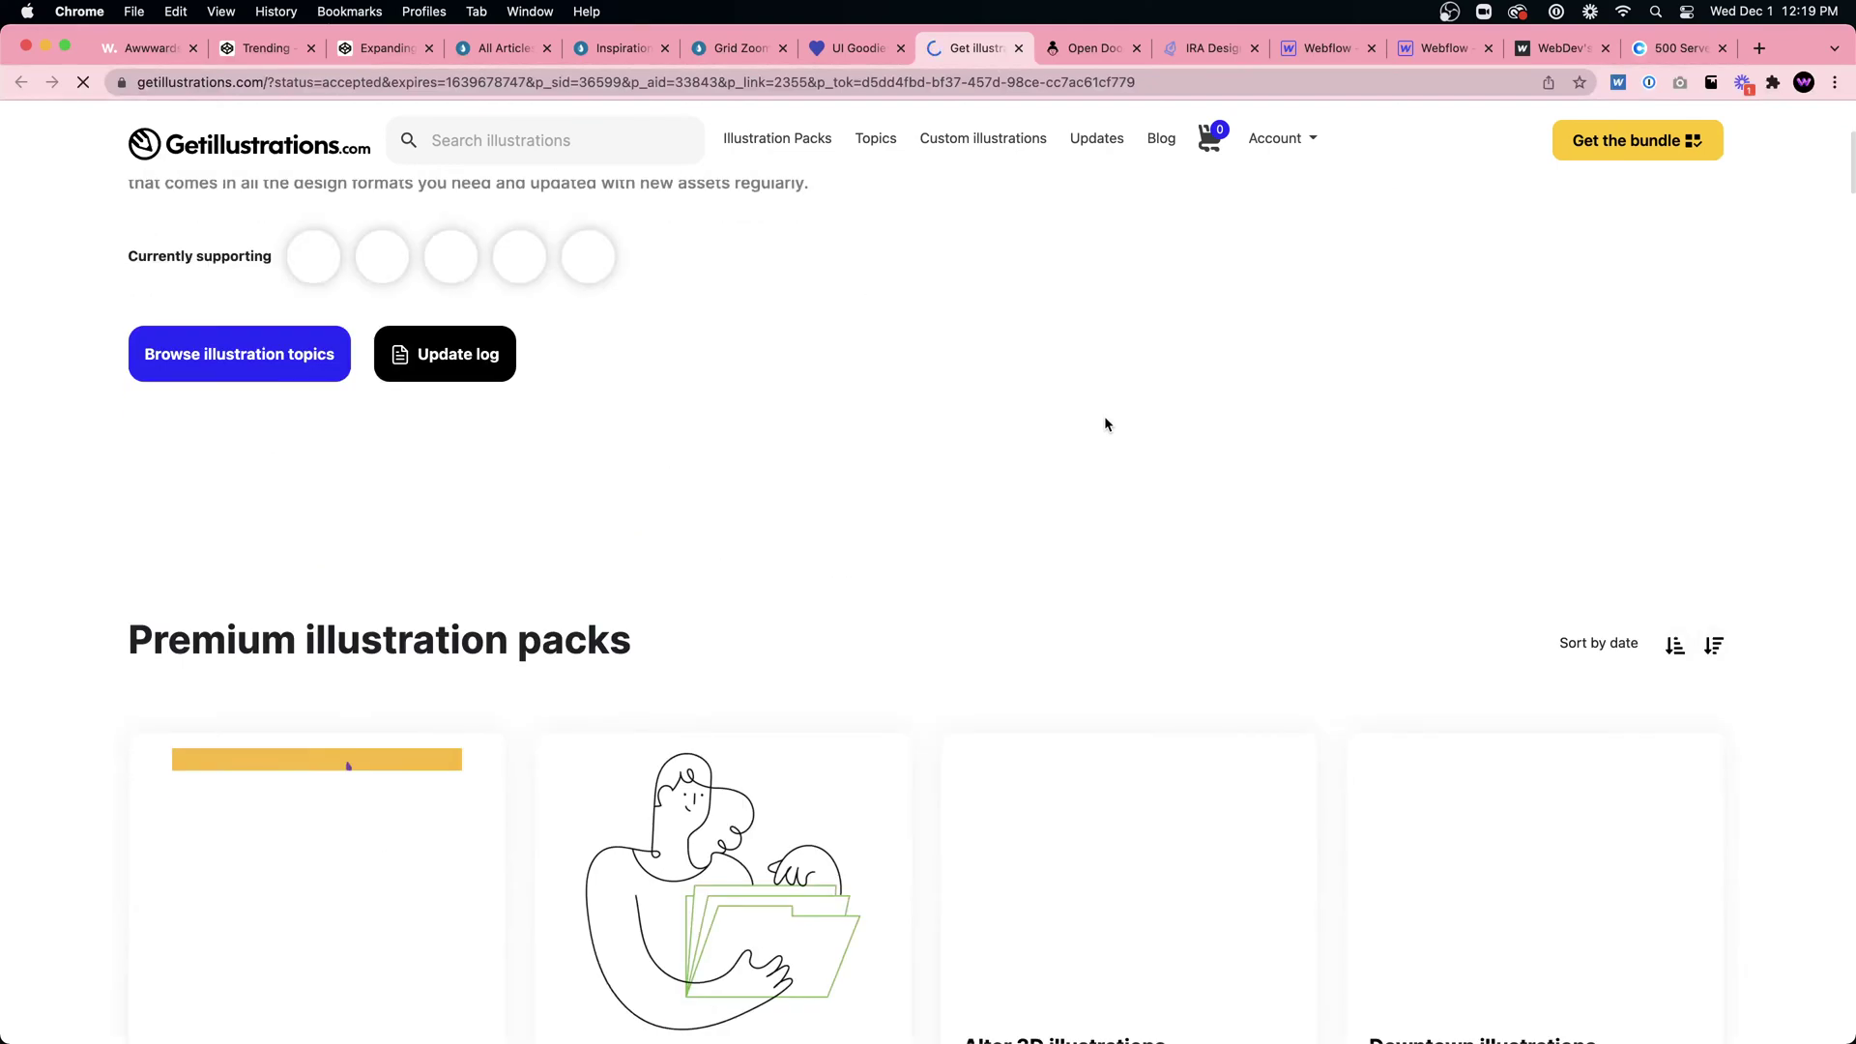
scroll(1108, 426, down, 5)
scroll(1107, 425, down, 3)
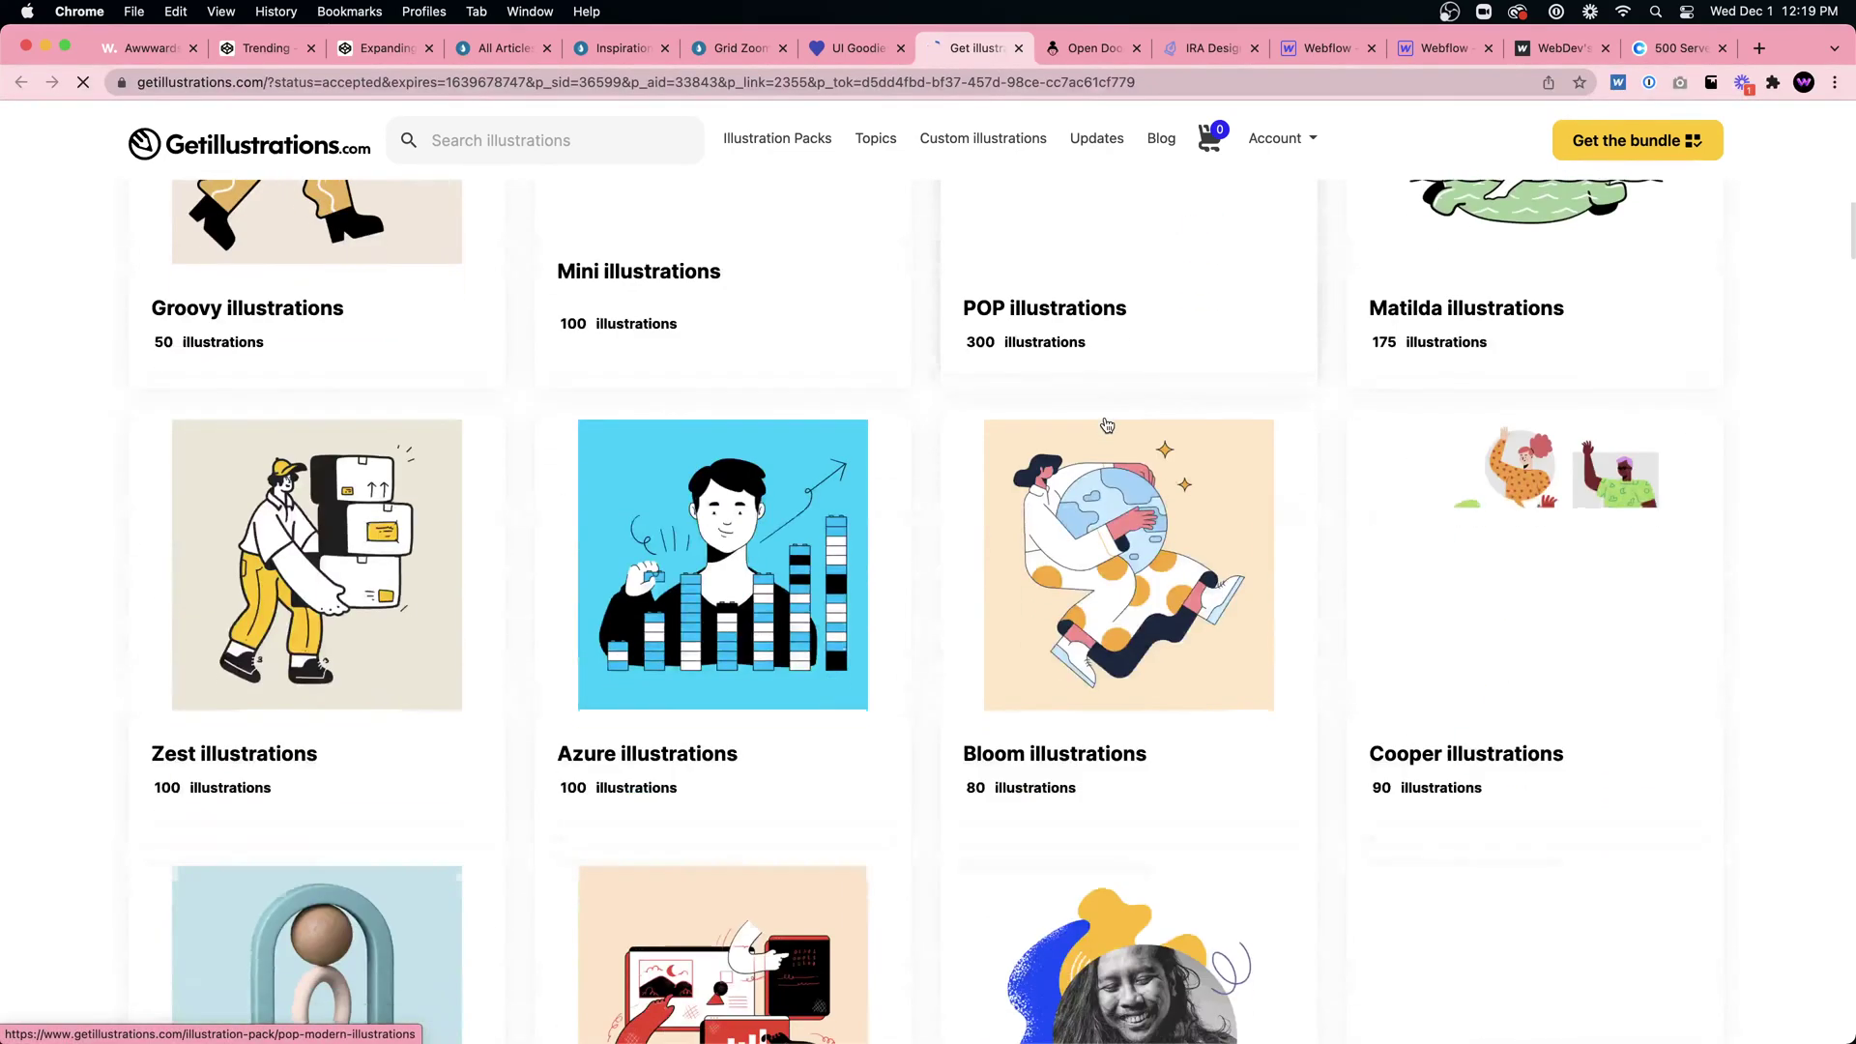
scroll(1107, 425, down, 5)
scroll(1107, 426, down, 10)
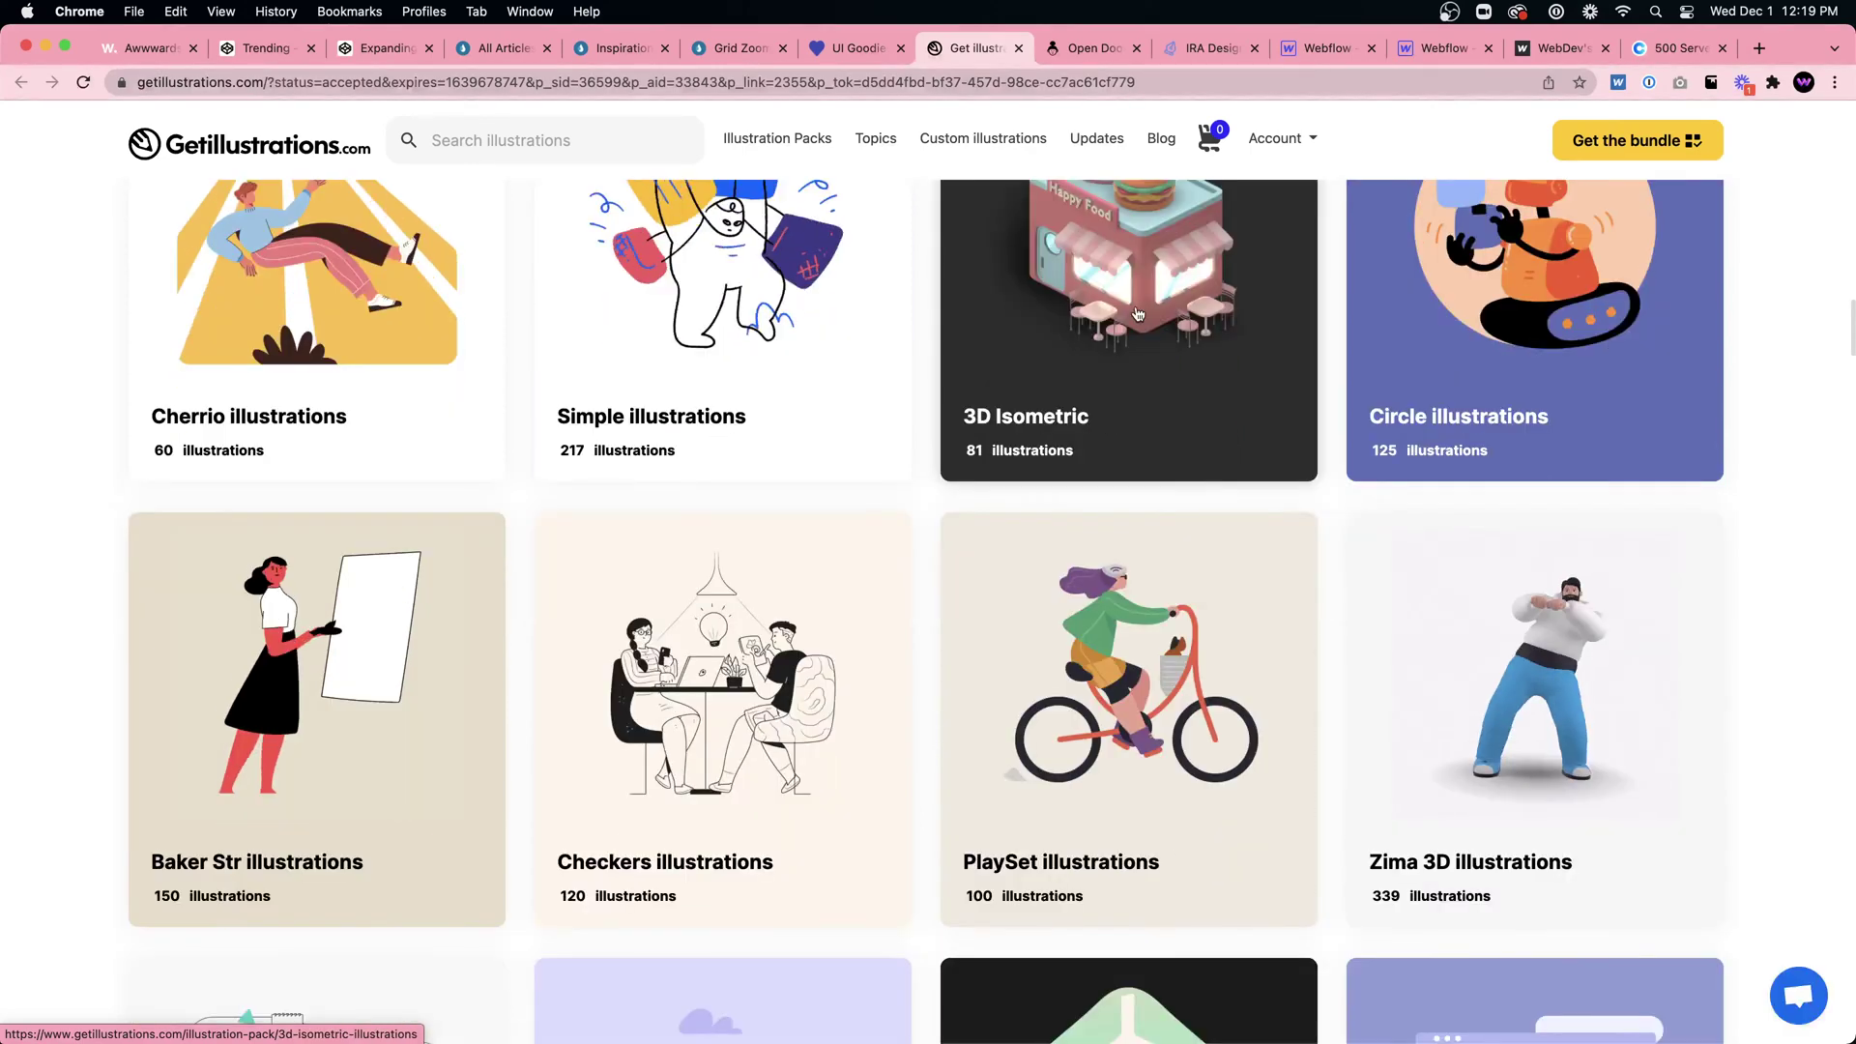
scroll(1339, 483, down, 10)
scroll(1342, 481, down, 5)
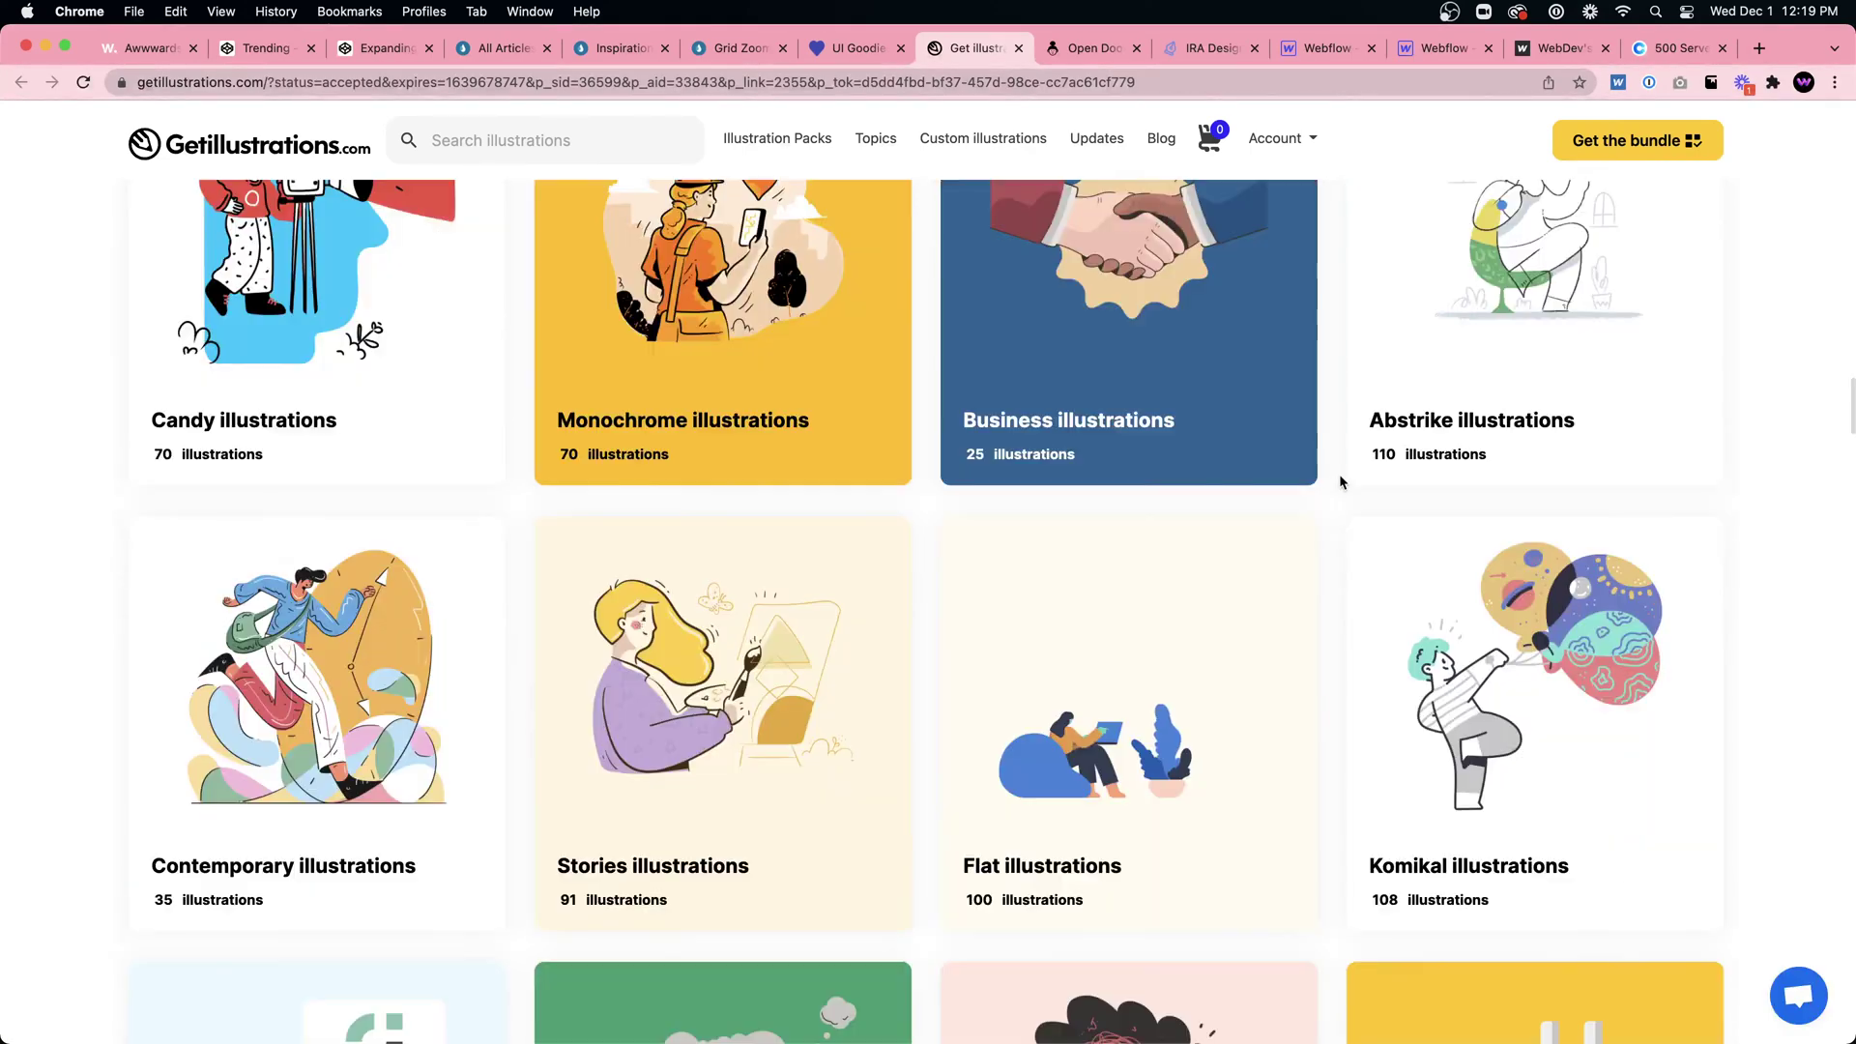
scroll(1342, 480, down, 5)
scroll(1342, 480, down, 10)
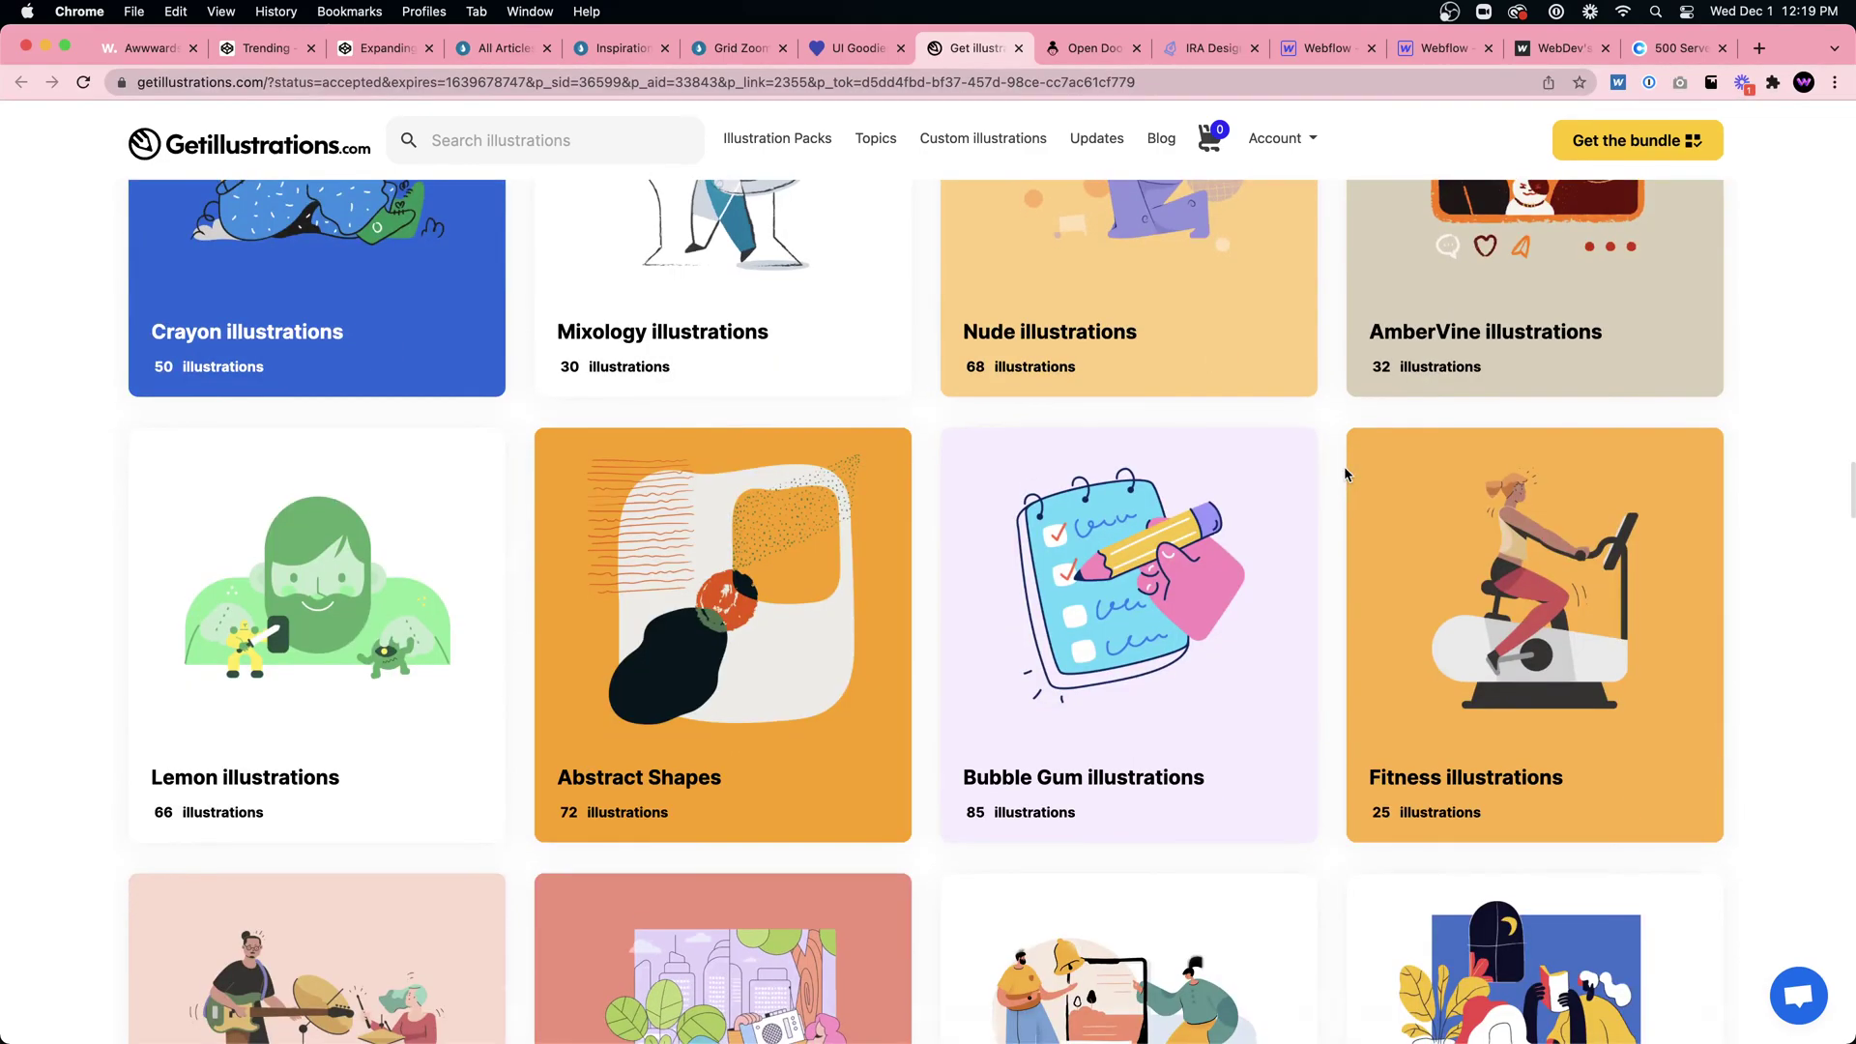
scroll(1345, 474, down, 10)
scroll(1342, 458, up, 9)
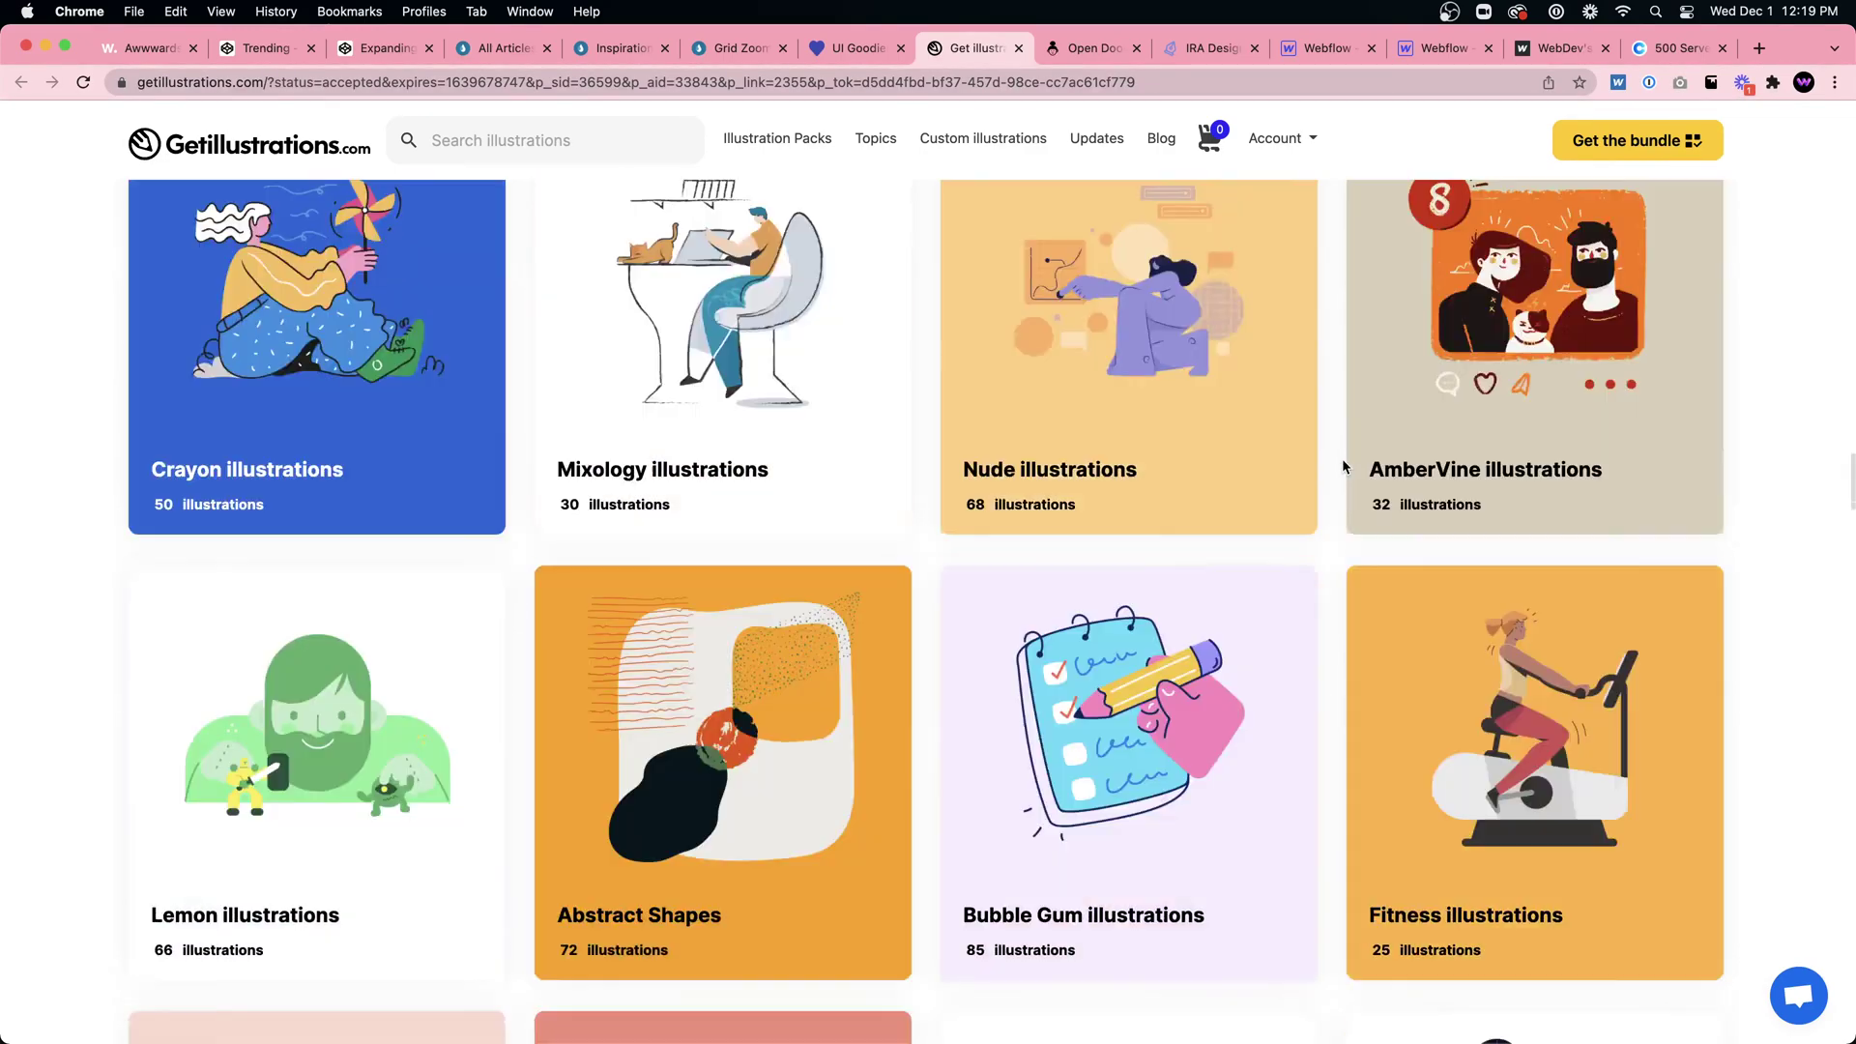
scroll(1342, 458, down, 10)
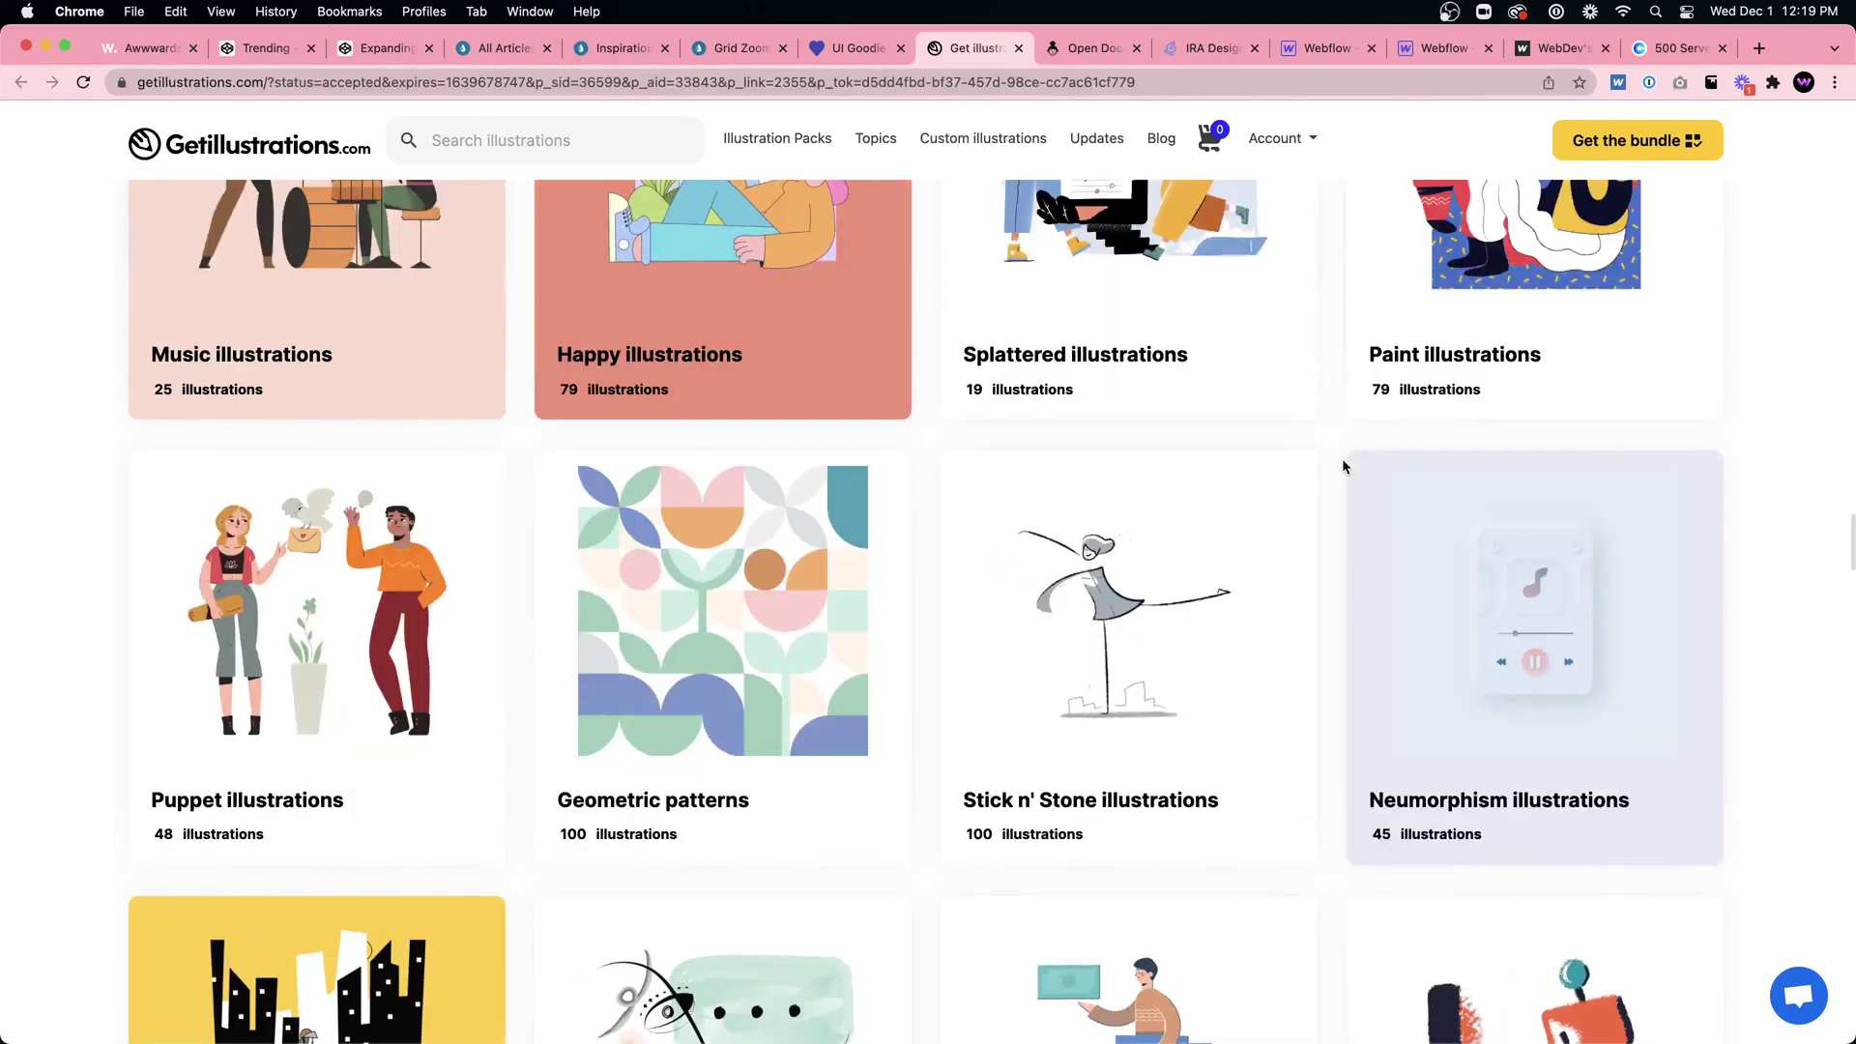
scroll(1061, 584, down, 2)
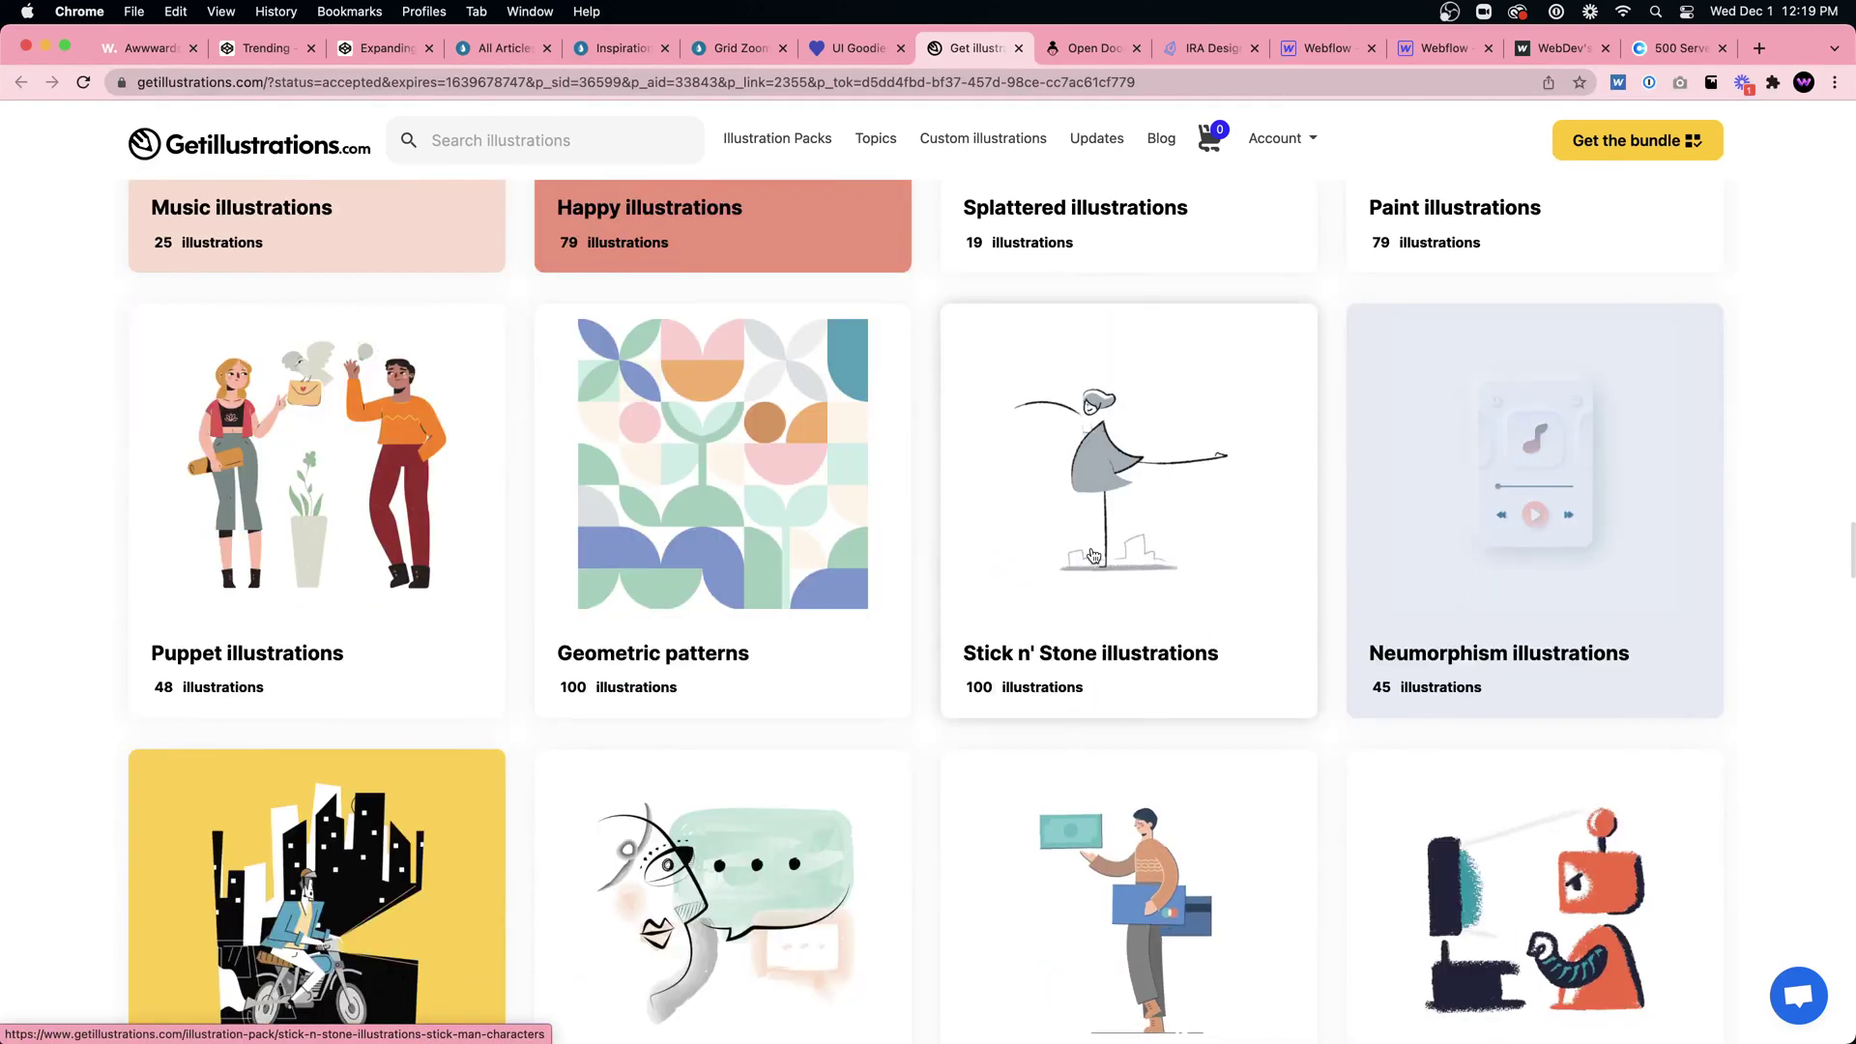
scroll(1112, 493, down, 5)
scroll(1119, 492, down, 6)
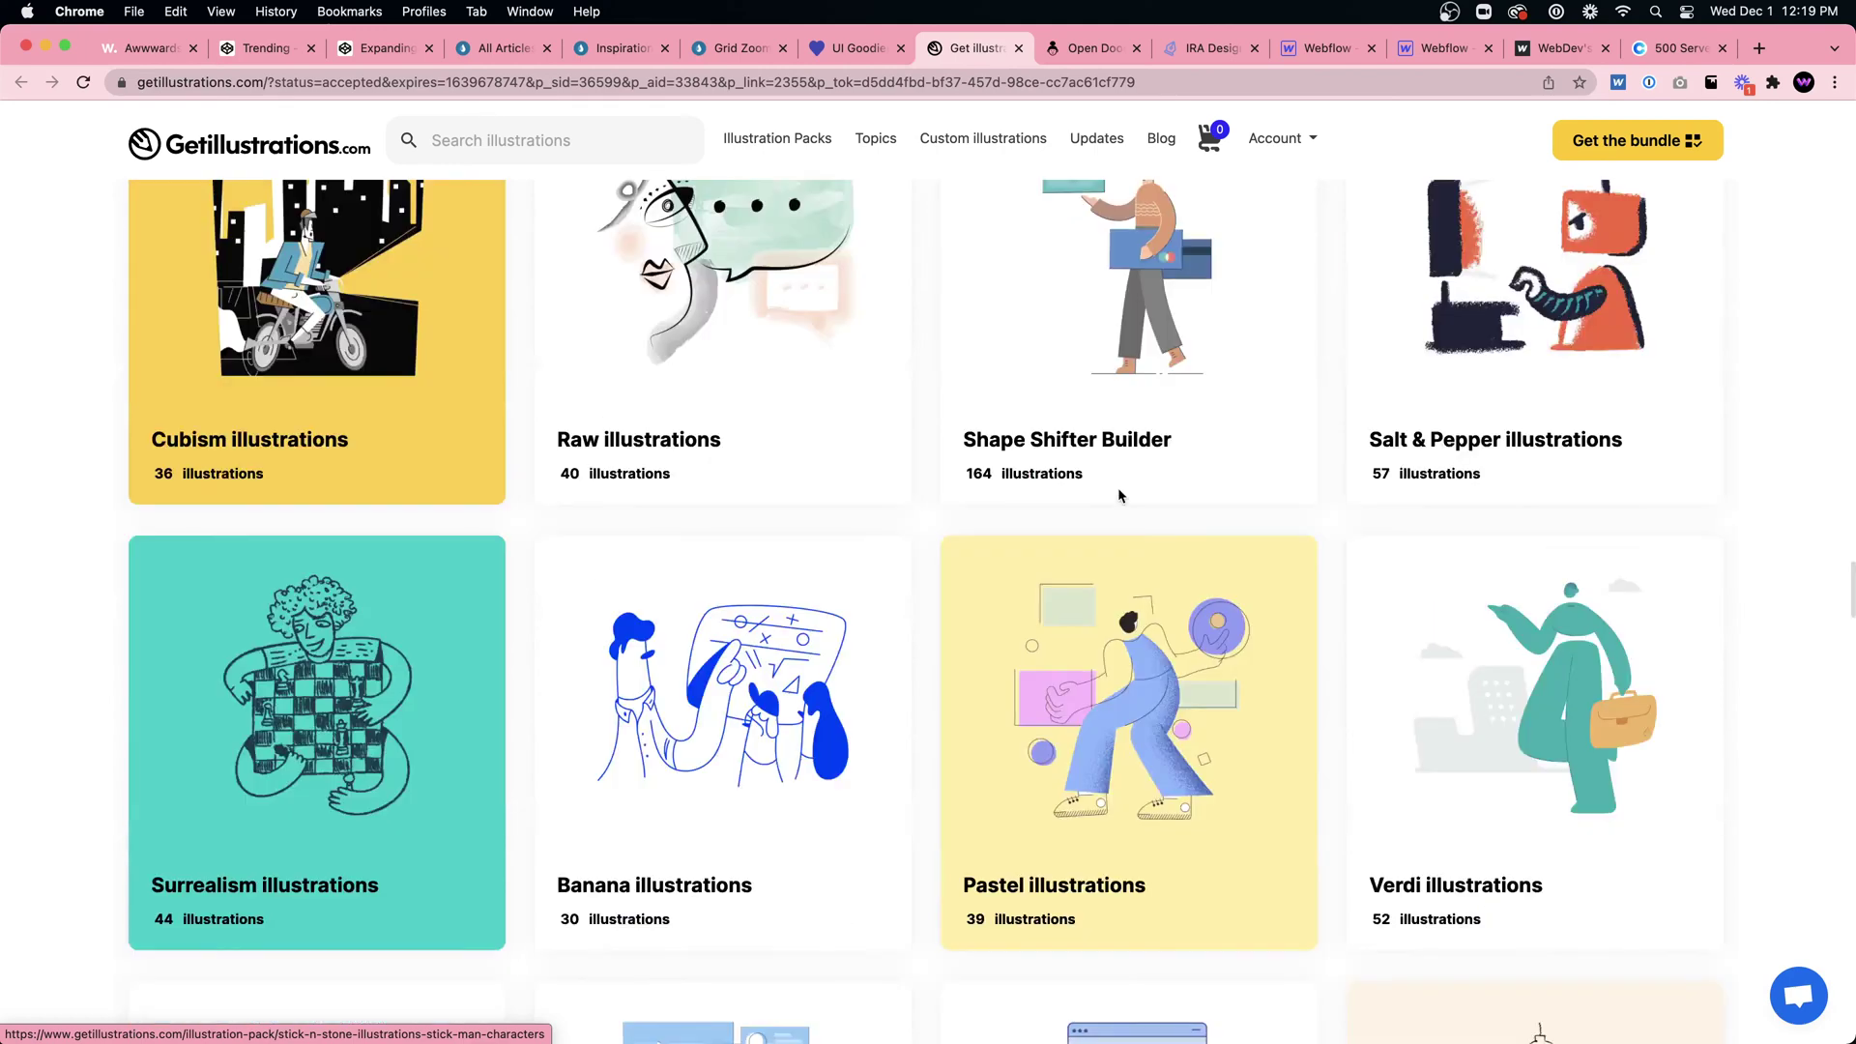
Step: Open the Pastel illustrations pack and look over its purchase options, file types and license
click(1133, 588)
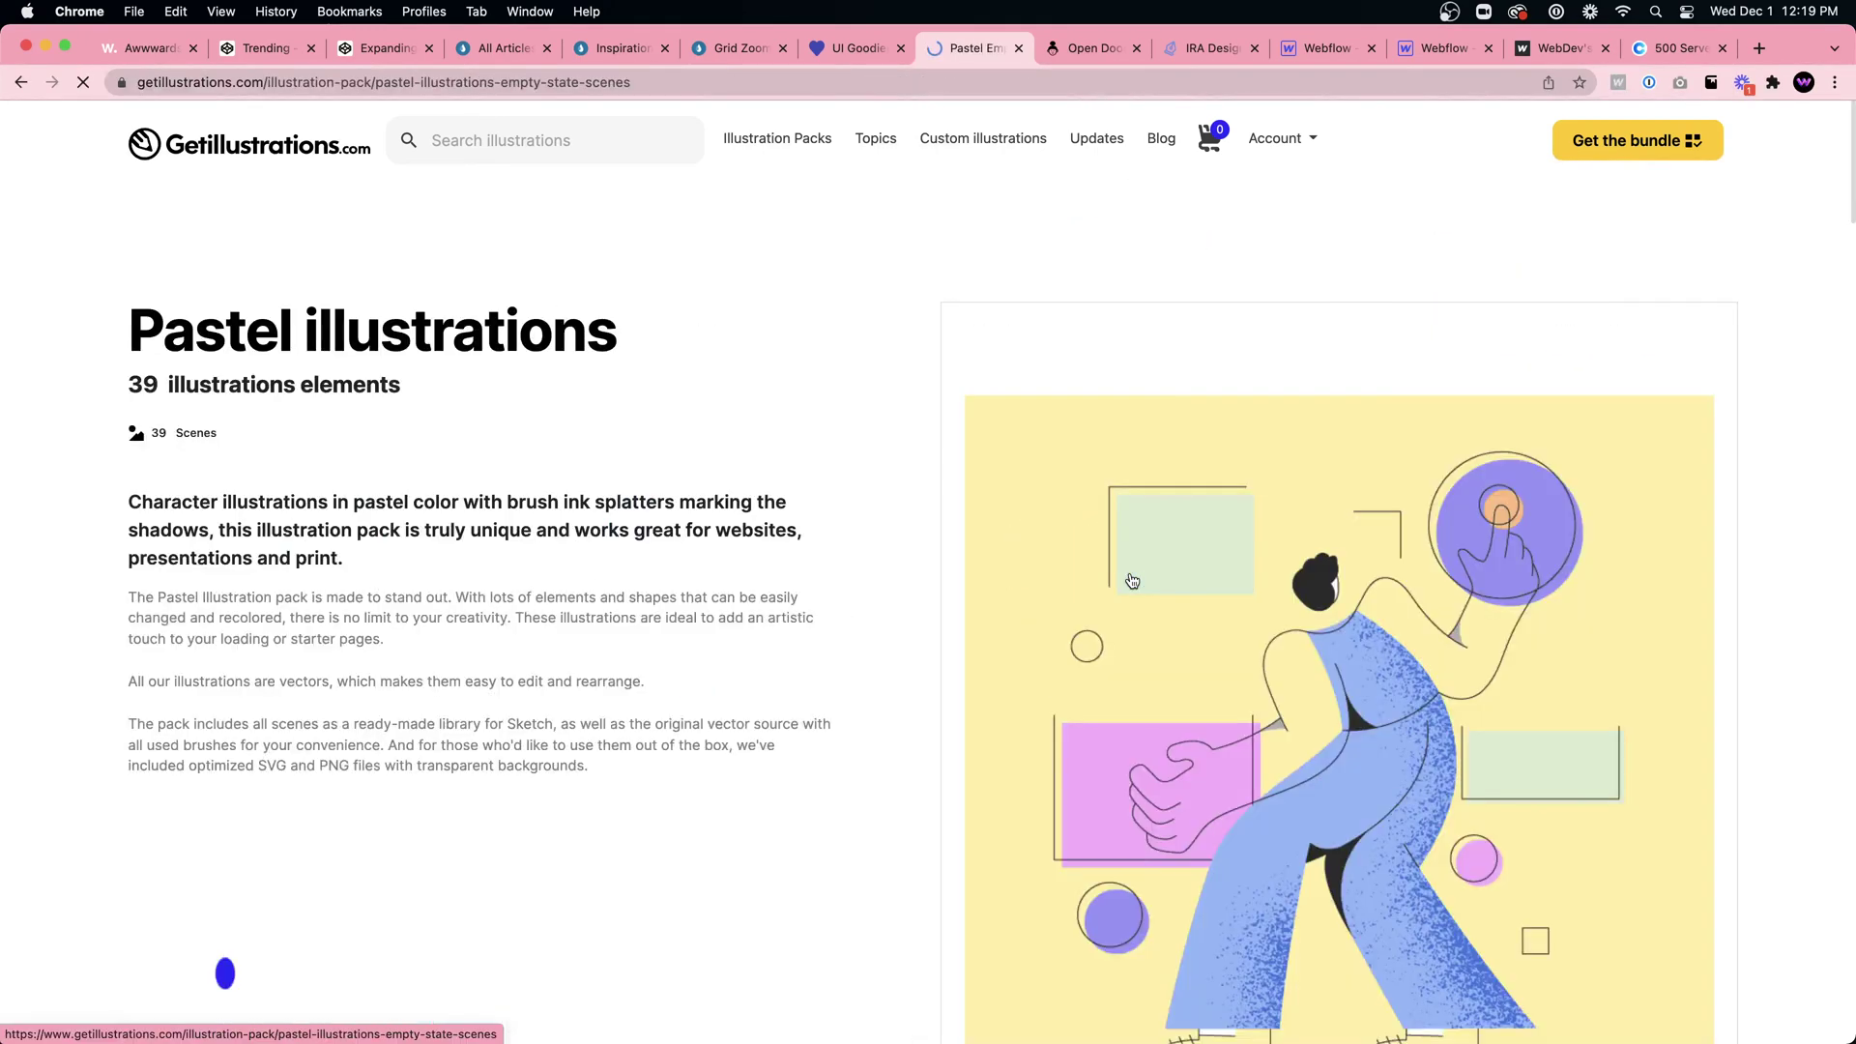
scroll(1280, 507, down, 5)
scroll(1280, 508, down, 6)
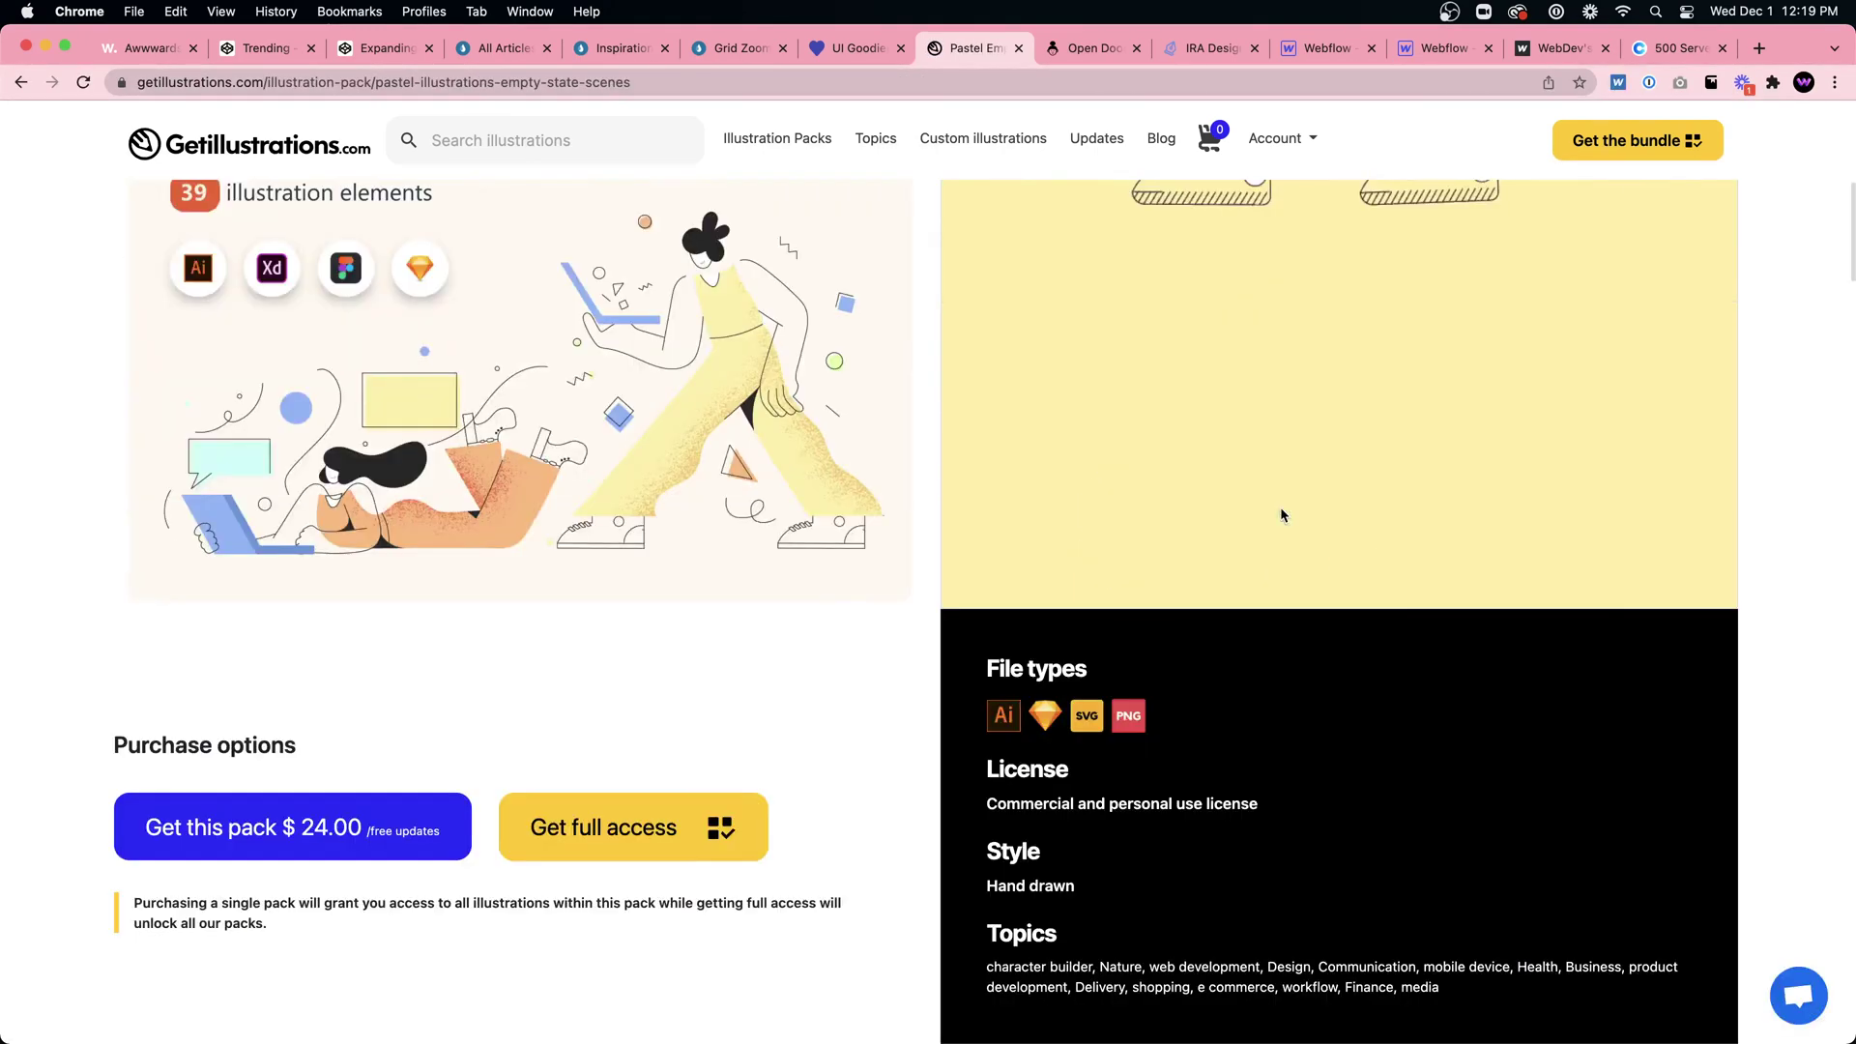
scroll(1280, 509, up, 10)
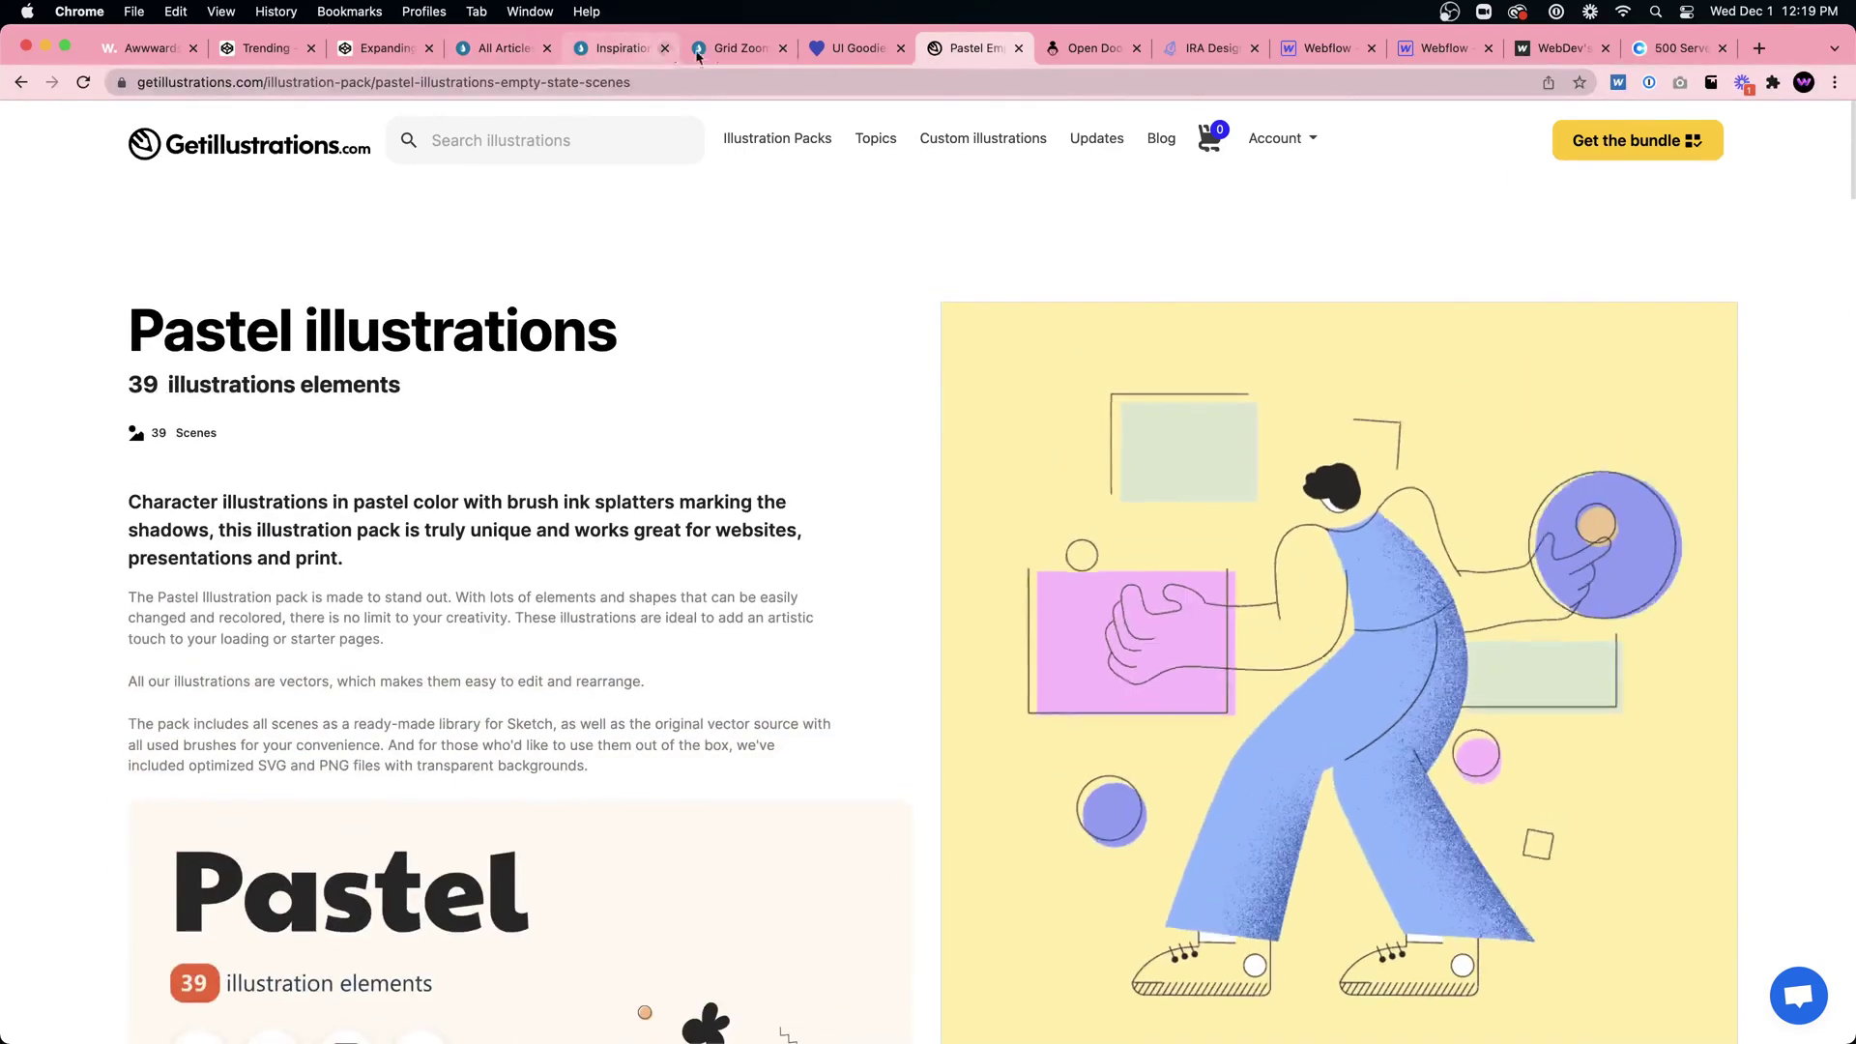
Step: Return to UI Goodies, skim the remaining illustration resources, and show the Animation category
click(846, 49)
scroll(851, 480, down, 3)
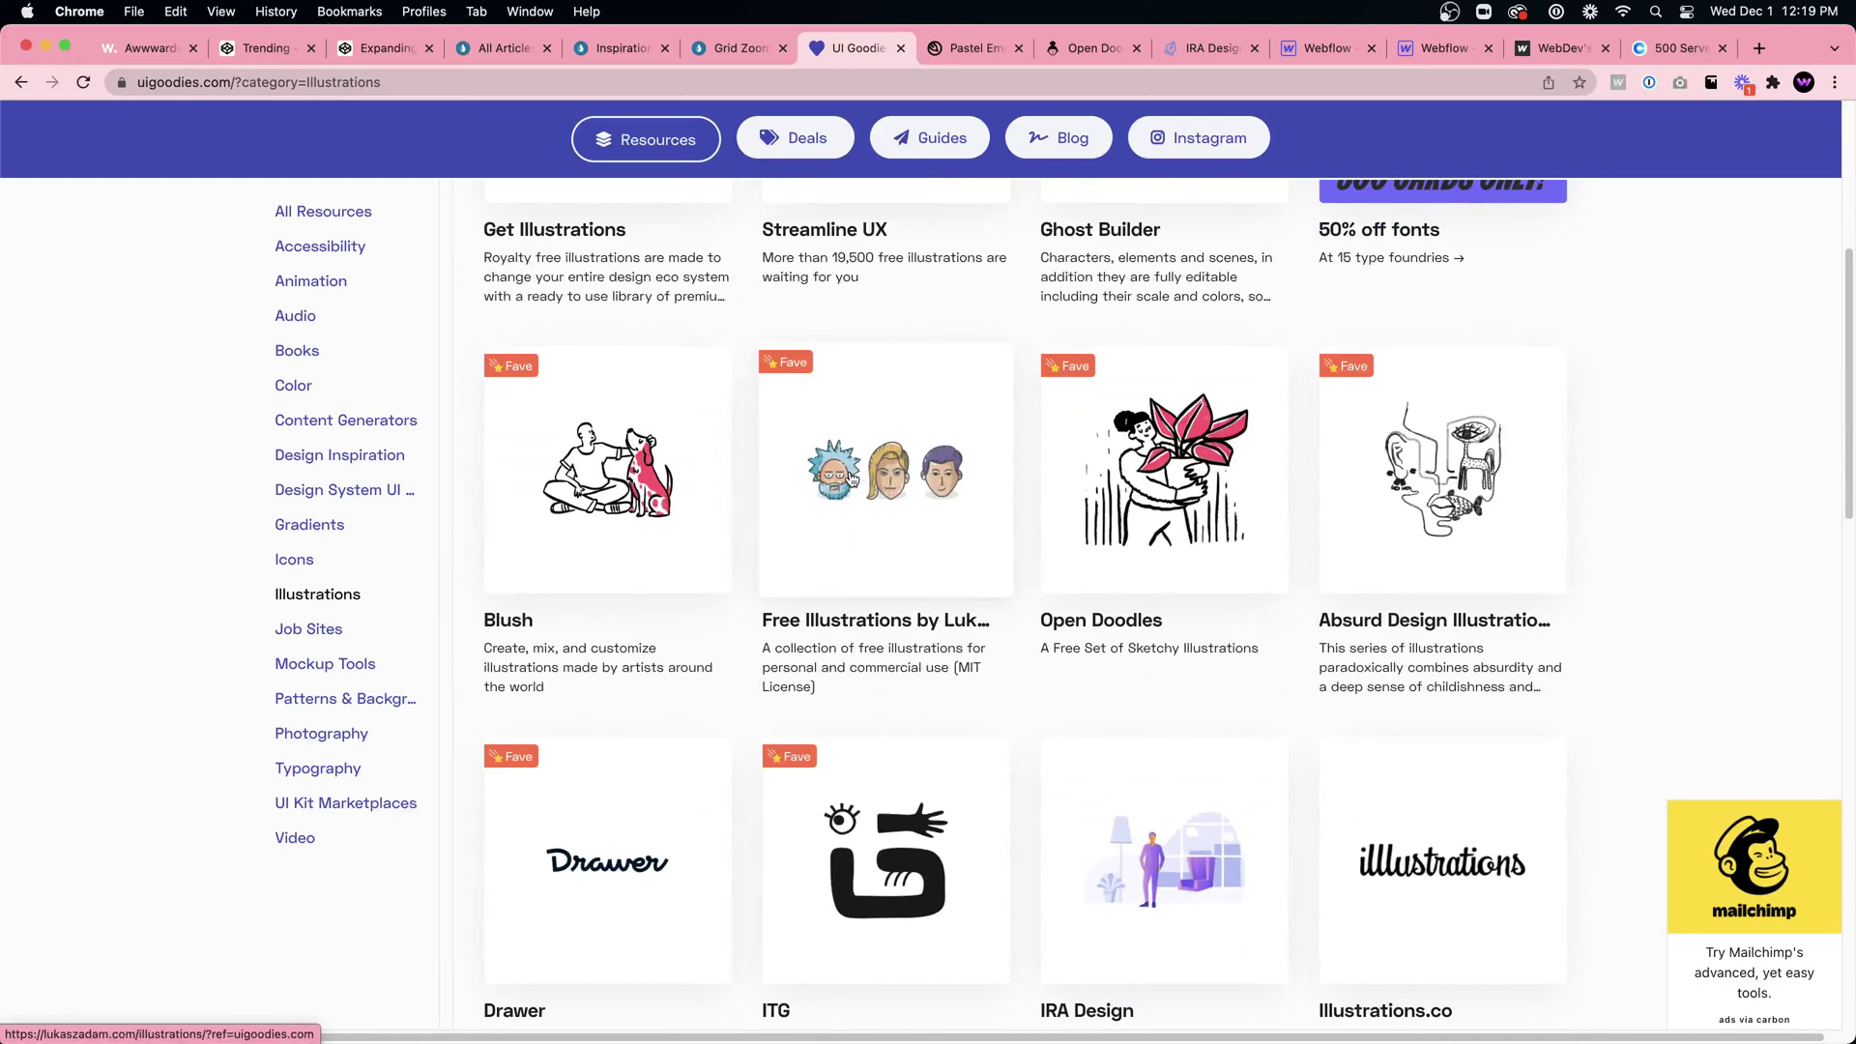
scroll(851, 480, down, 3)
scroll(851, 480, down, 7)
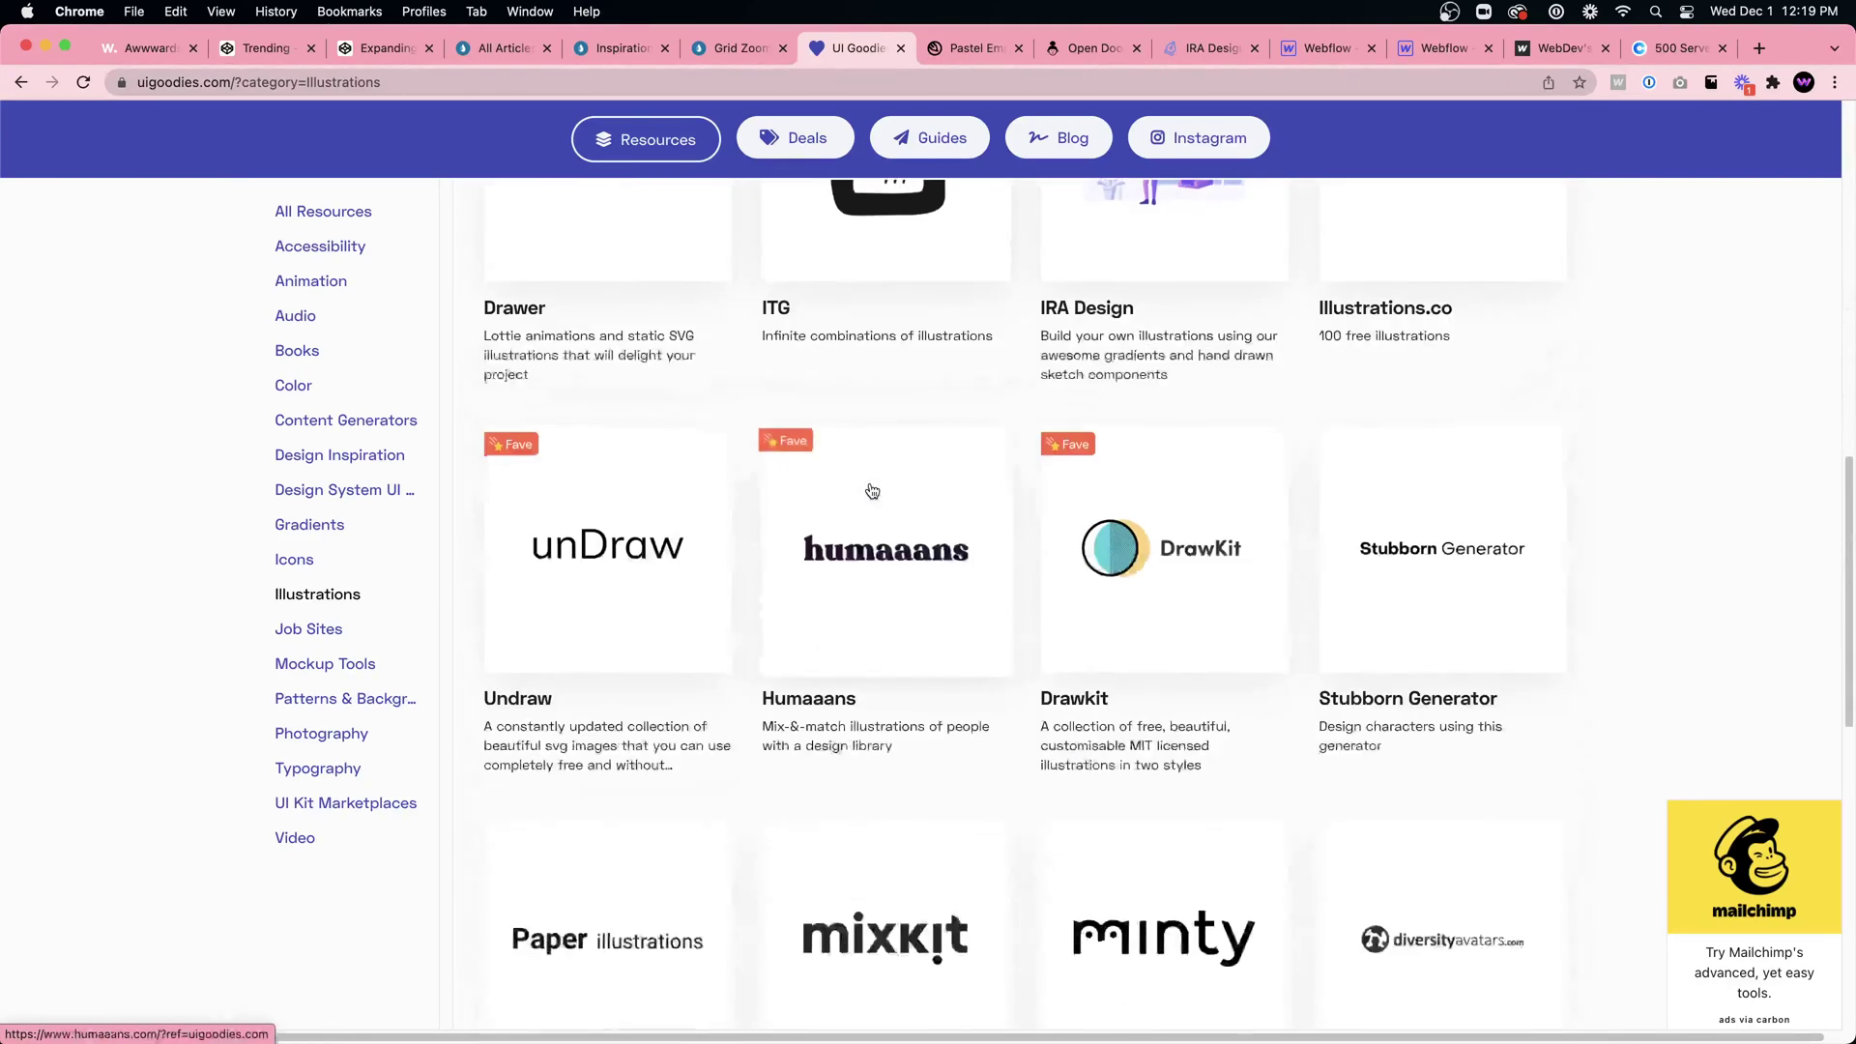
scroll(306, 307, up, 4)
click(308, 282)
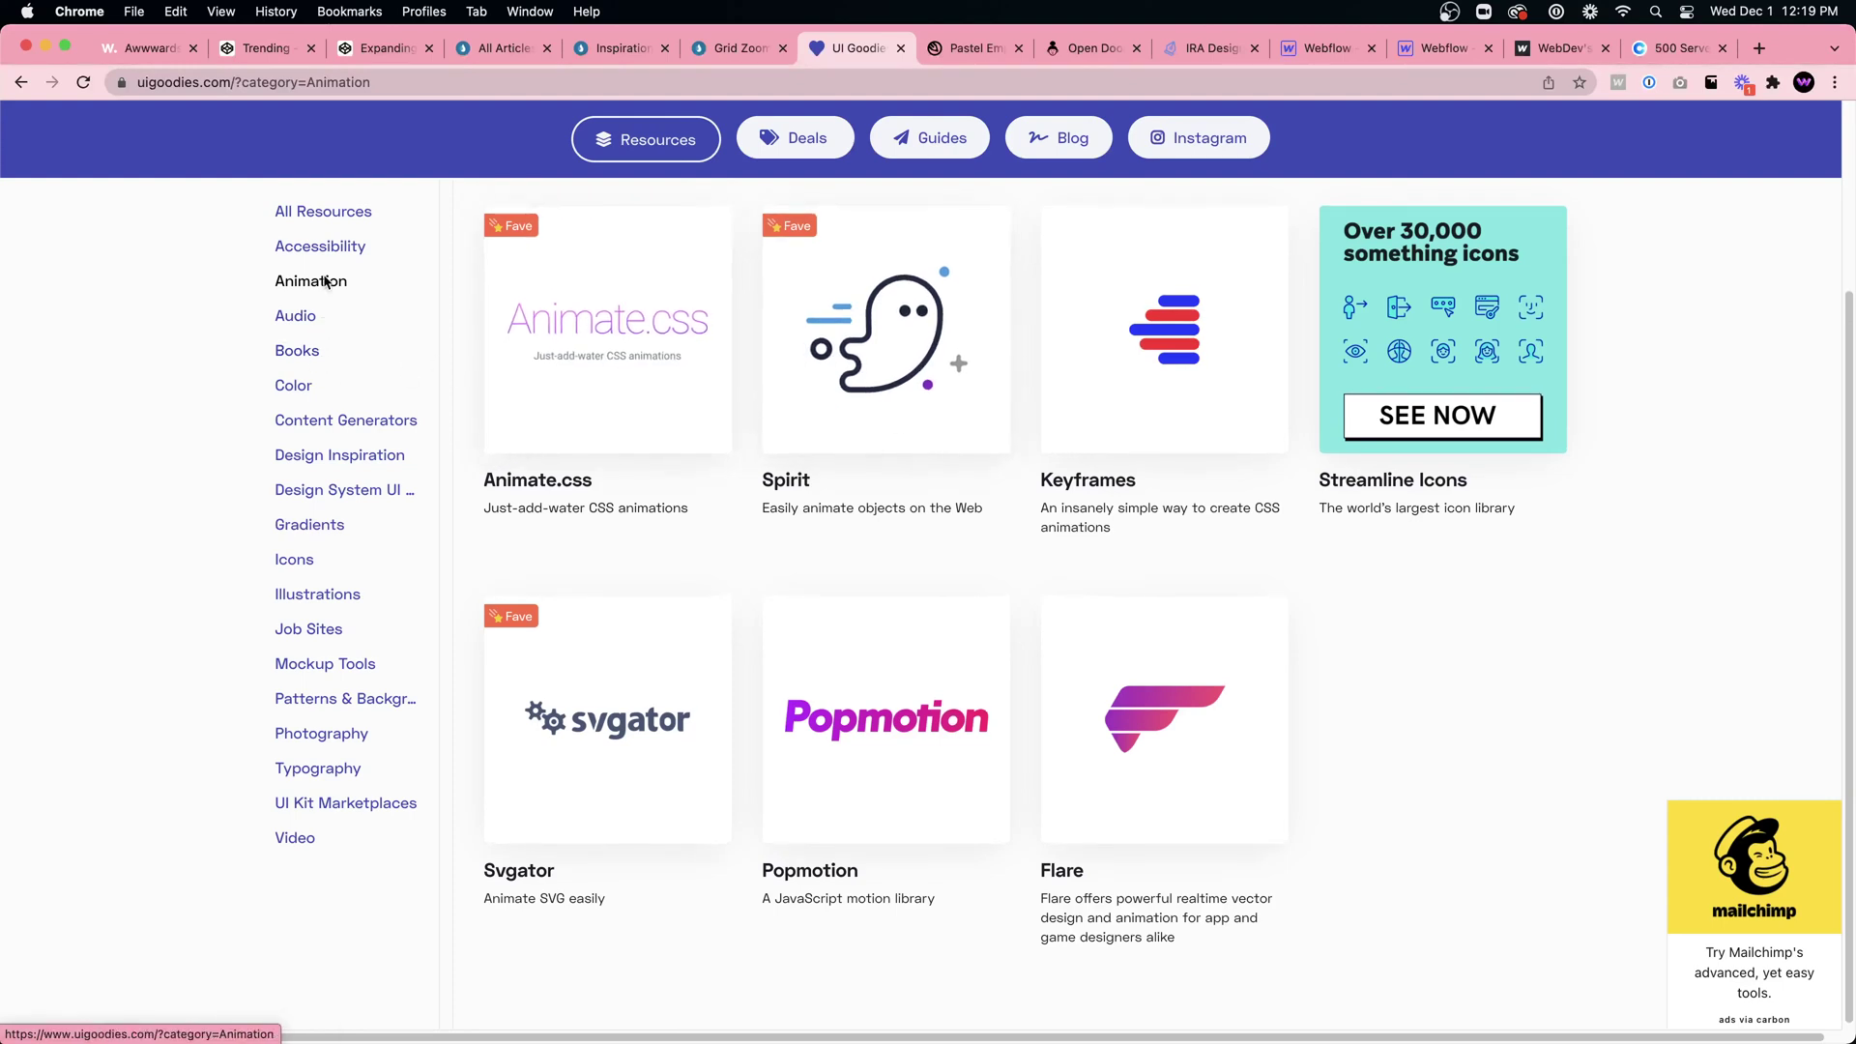
Step: Open Spirit from the UI Goodies animation list, check its pricing plans, and return to its home page
click(850, 351)
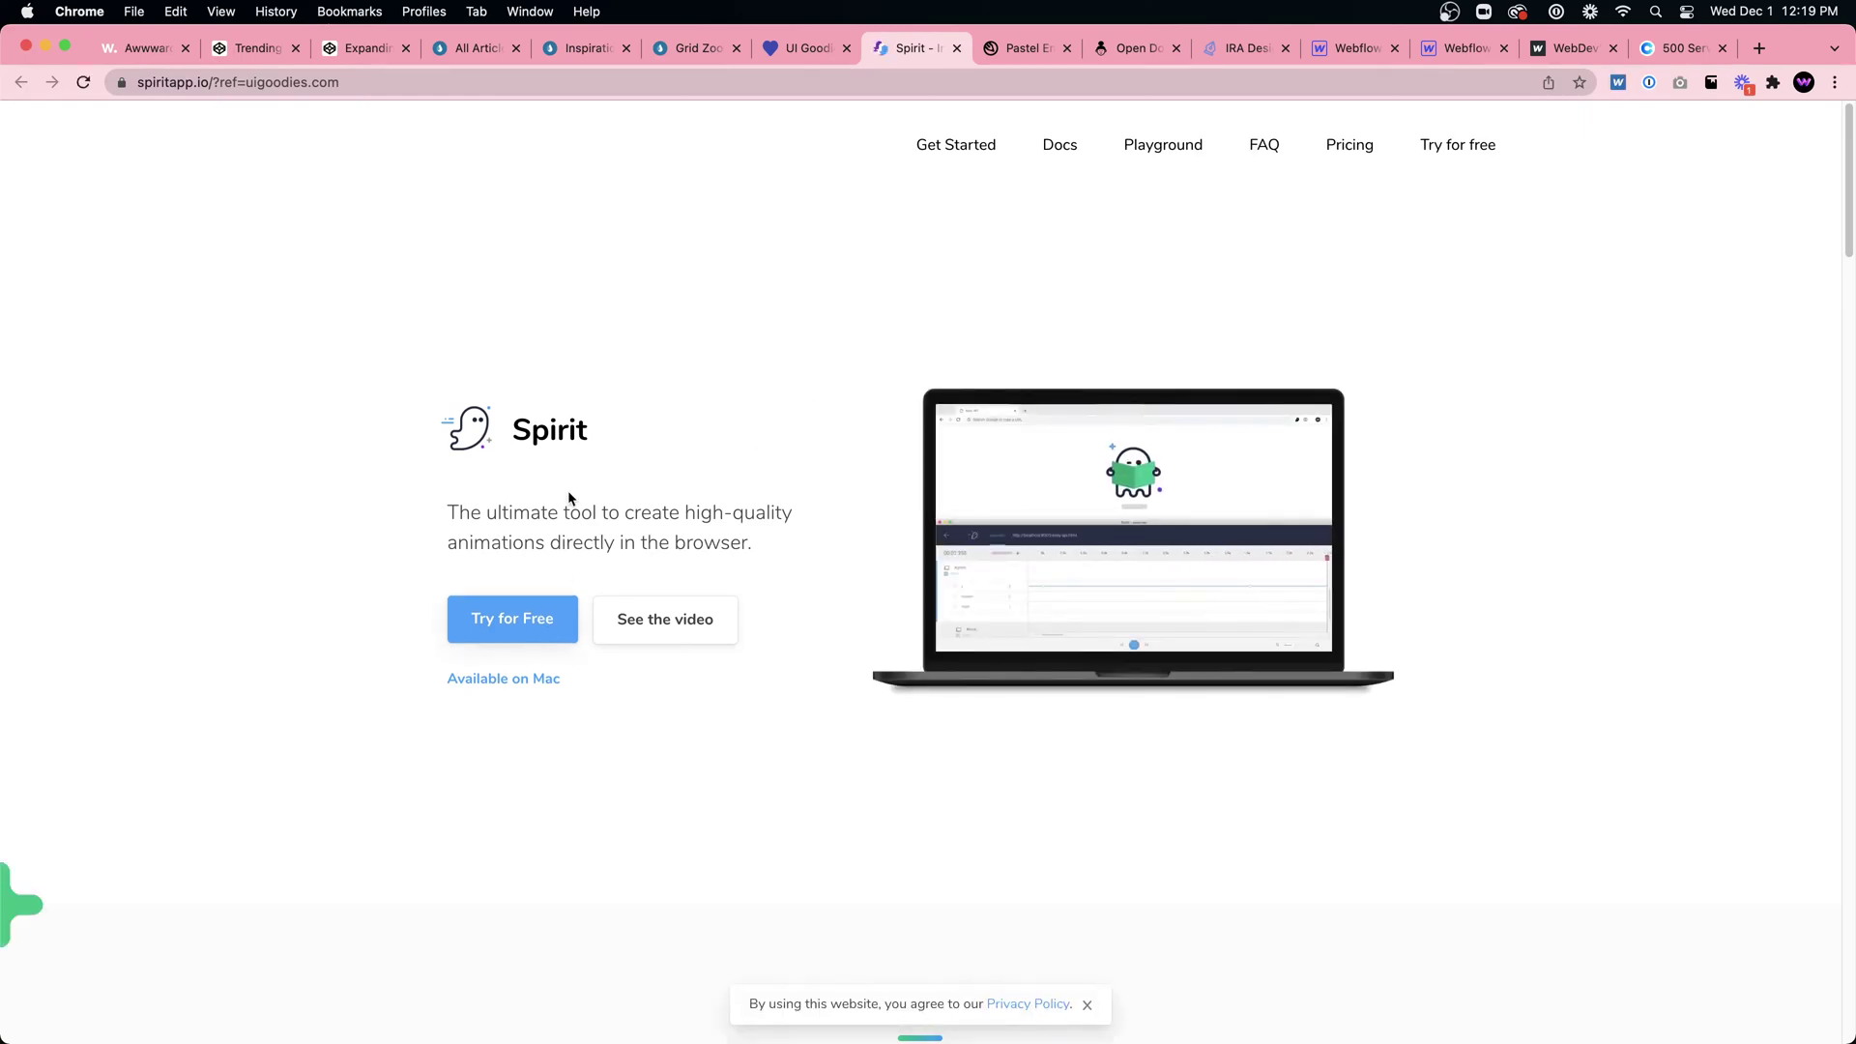
scroll(575, 503, down, 3)
click(546, 508)
scroll(667, 626, down, 4)
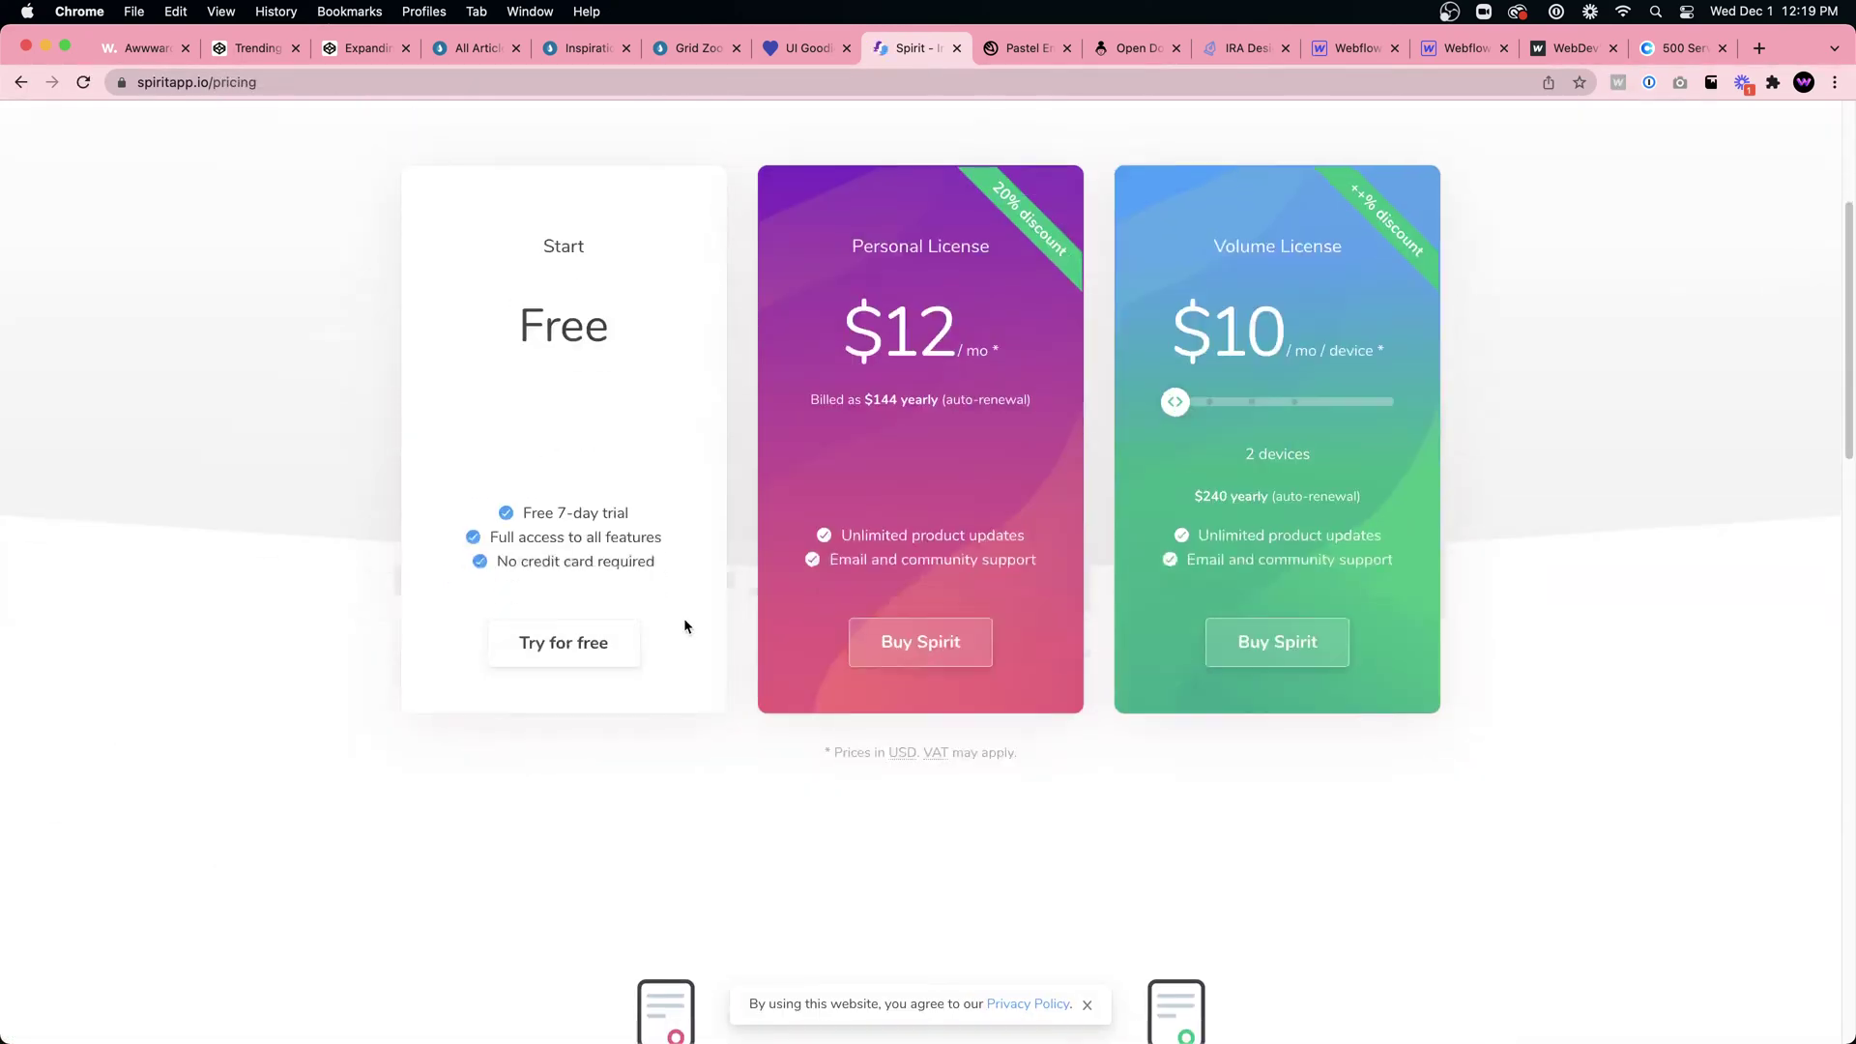
click(20, 82)
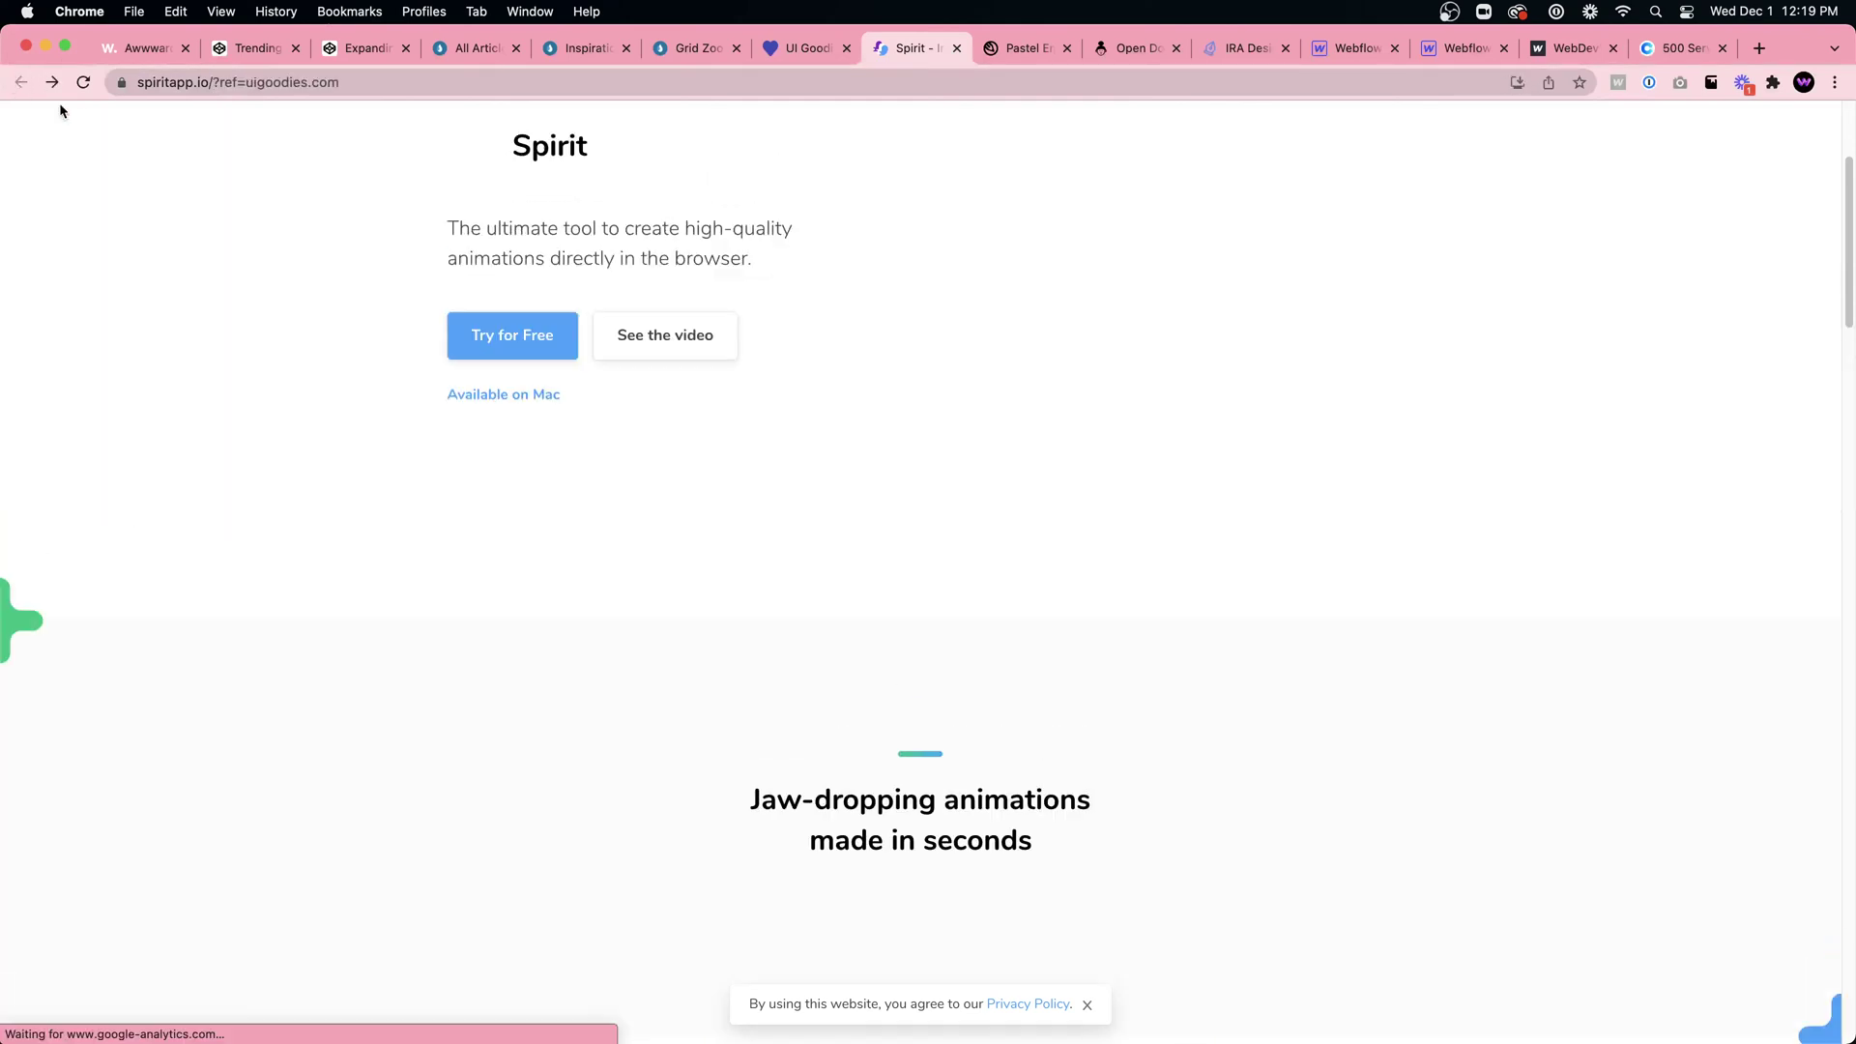
scroll(580, 261, up, 3)
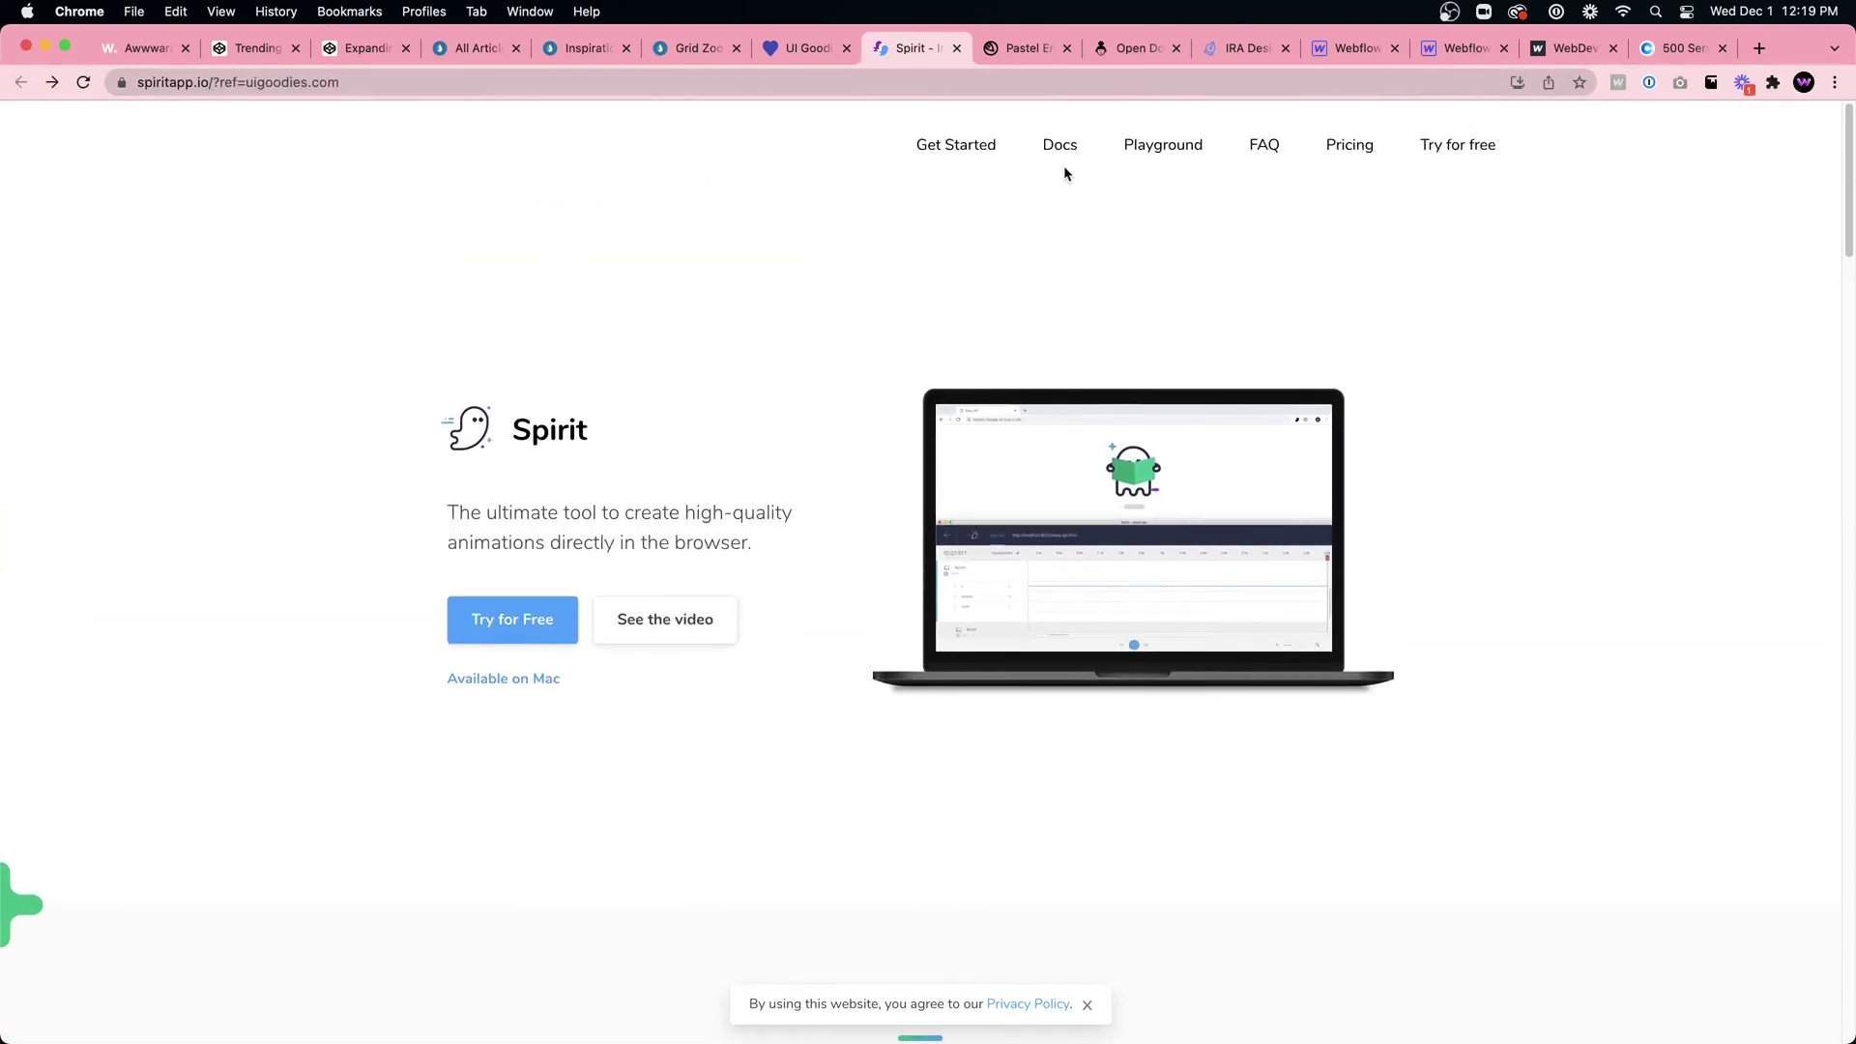
Step: View Spirit's Playground page and go back to the site's home page
click(1151, 147)
scroll(1052, 422, down, 5)
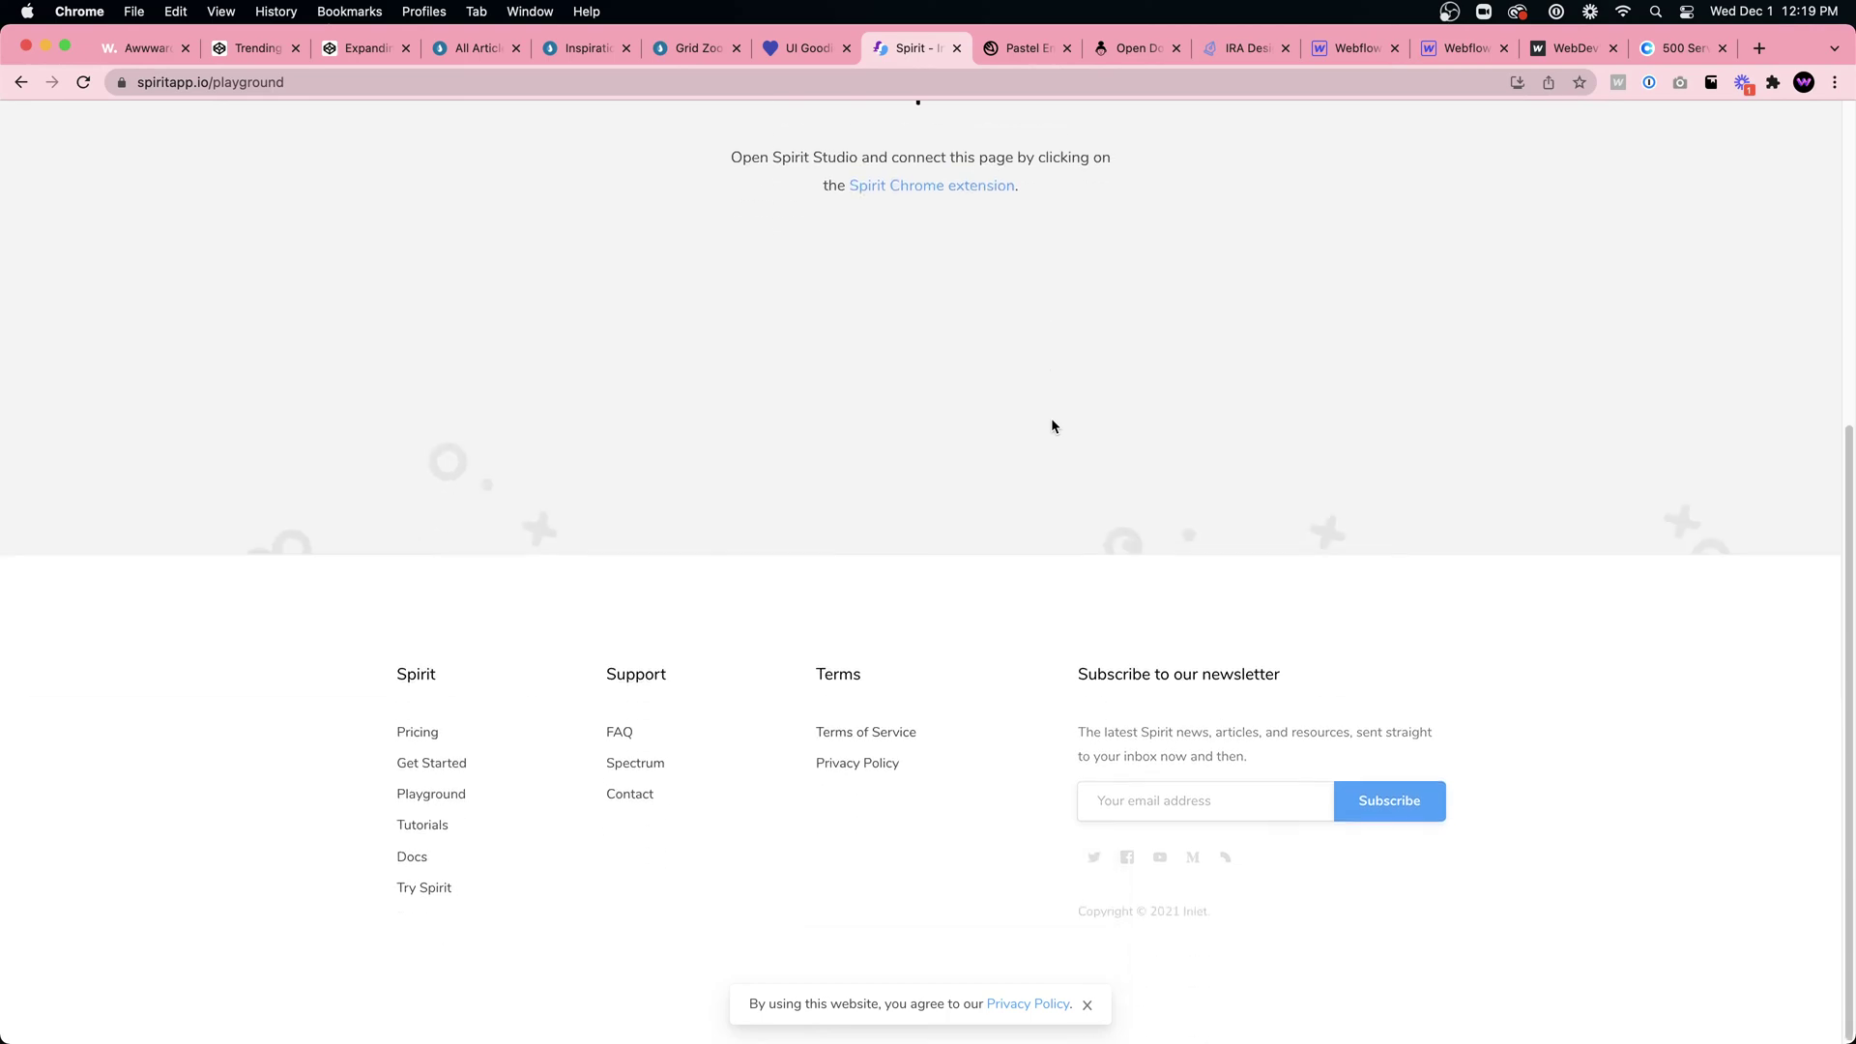
scroll(1052, 427, up, 5)
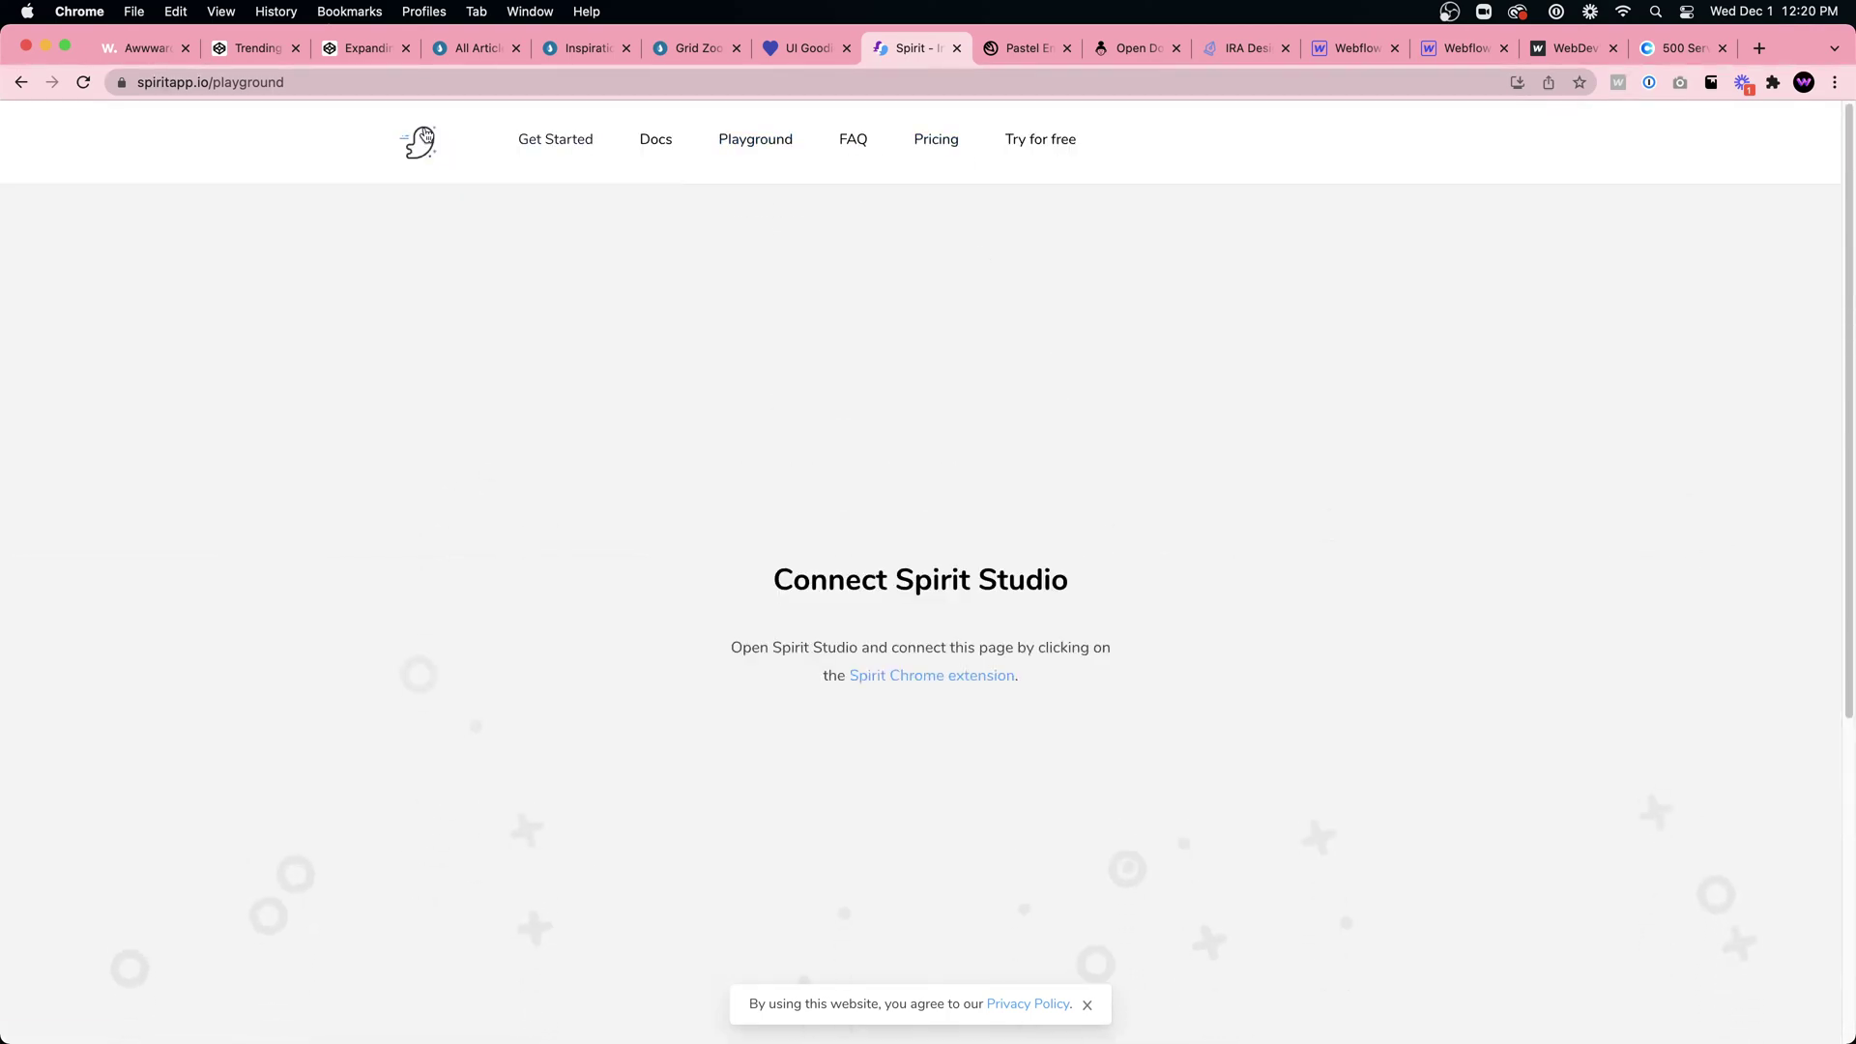
click(423, 138)
Step: Open Keyframes from the UI Goodies animation list and look over its animation, shadow and color tools
click(803, 47)
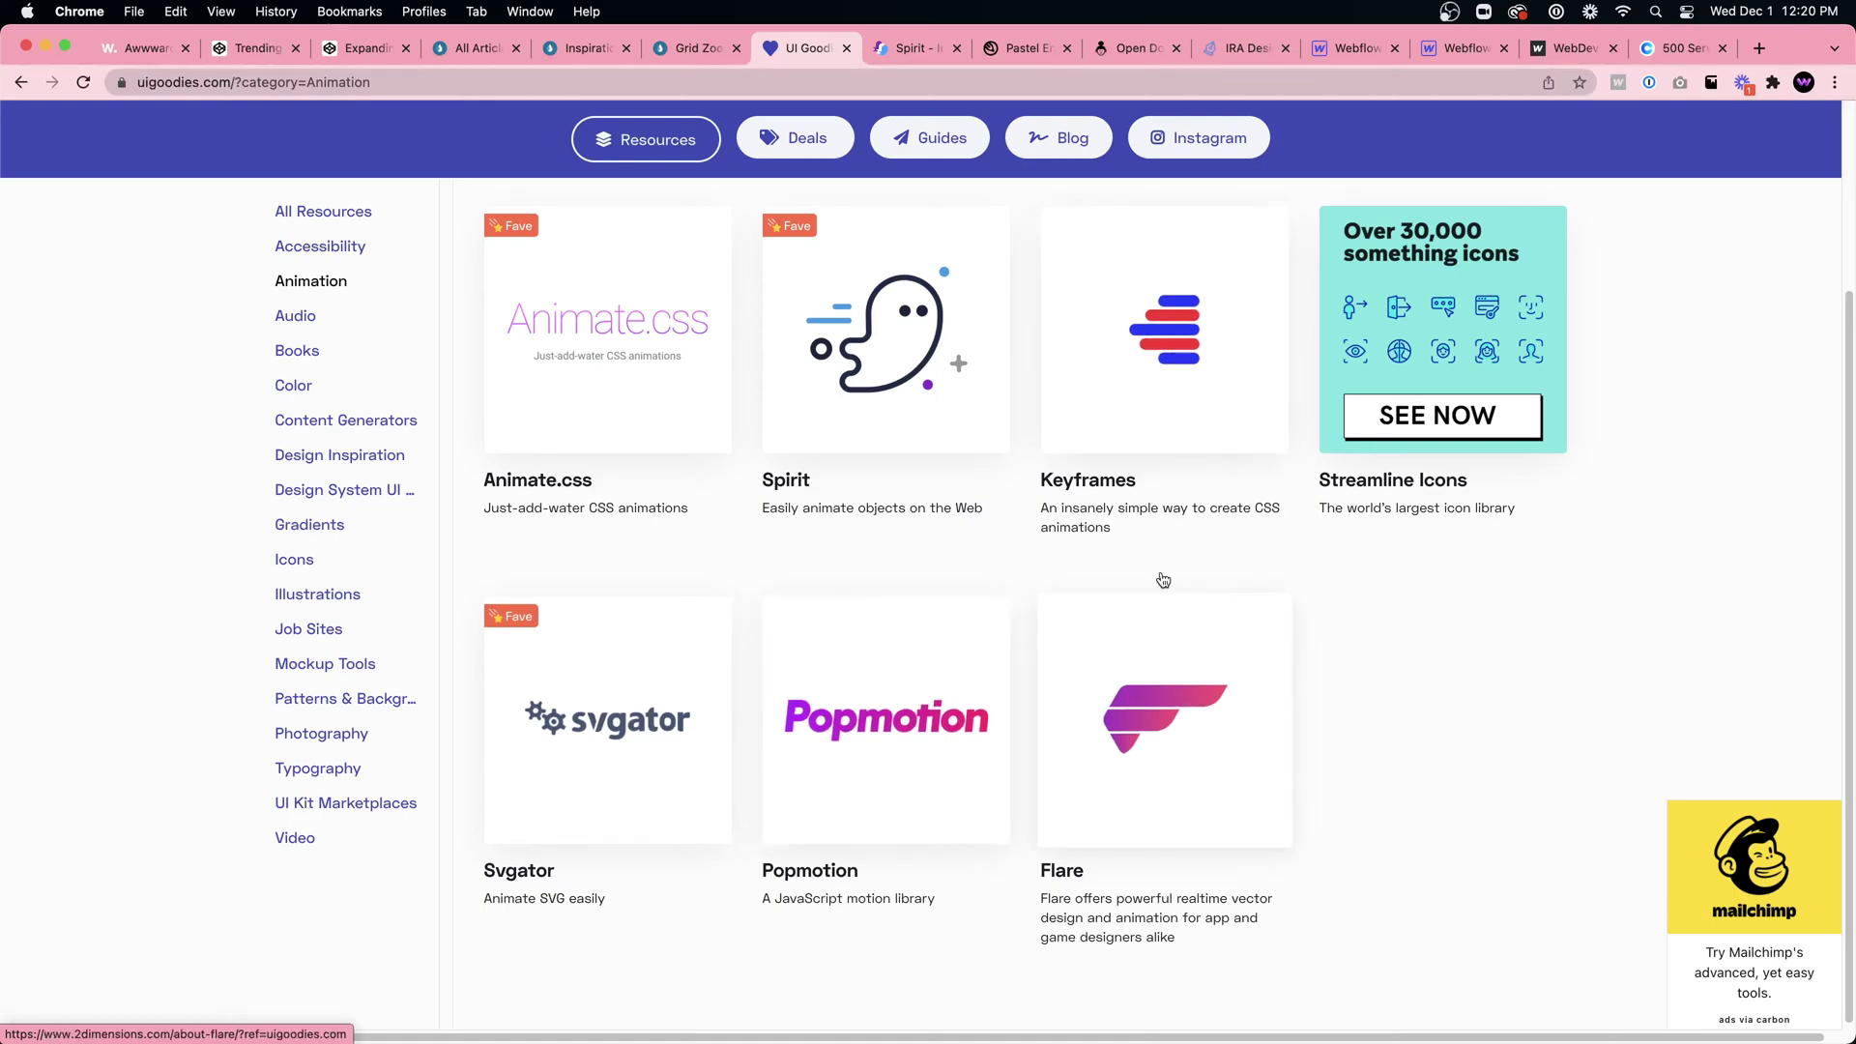
click(1202, 317)
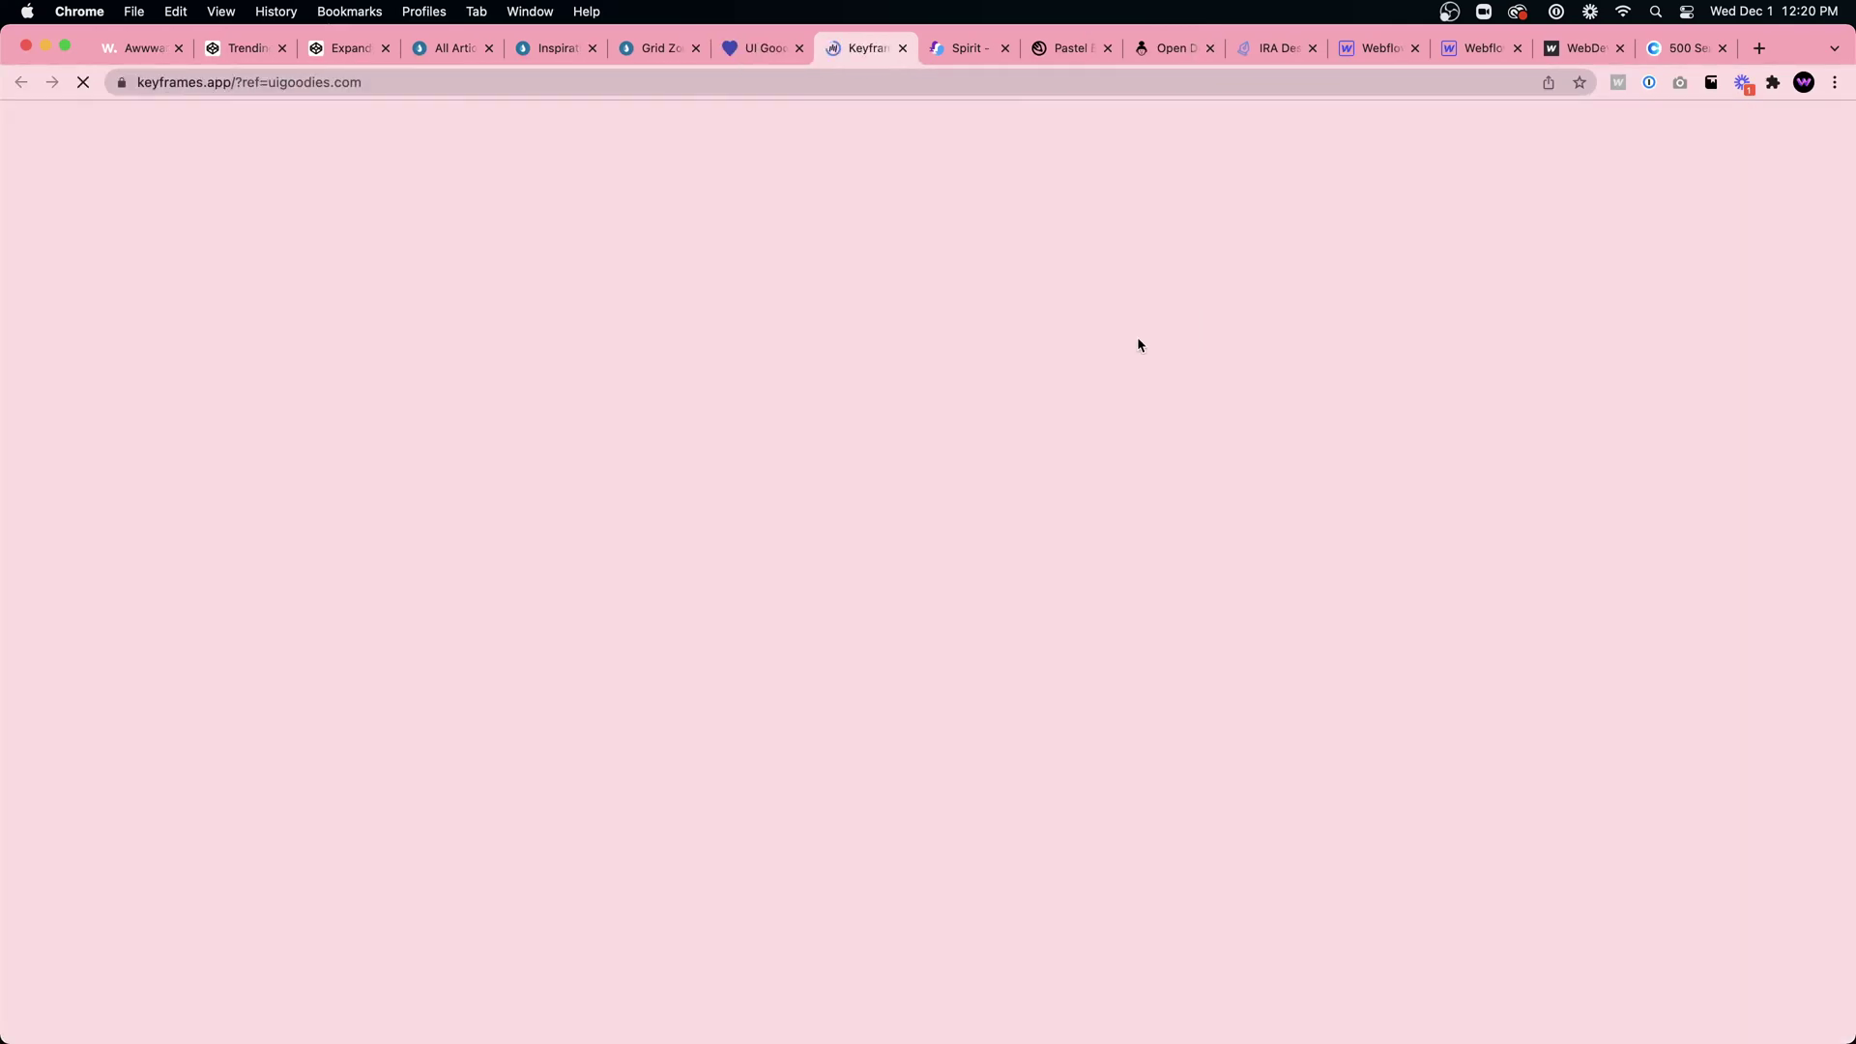
scroll(1082, 742, down, 6)
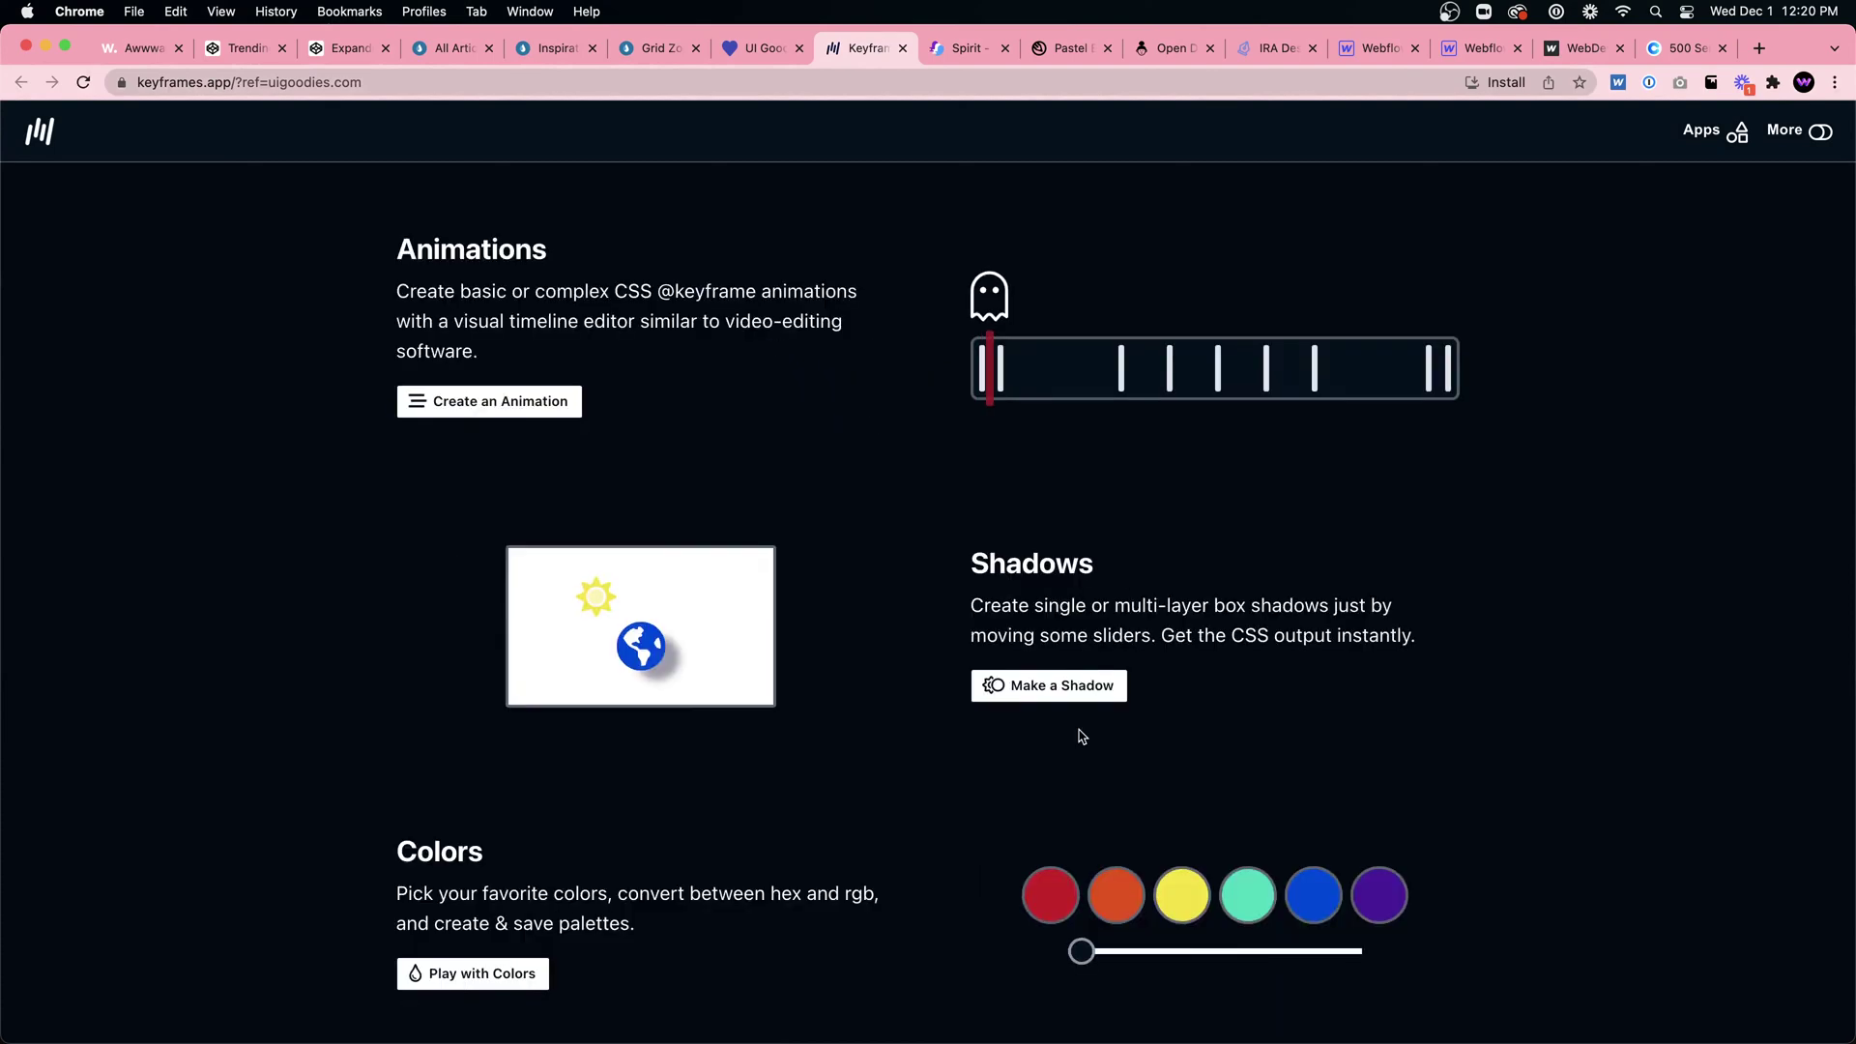
scroll(1082, 724, up, 6)
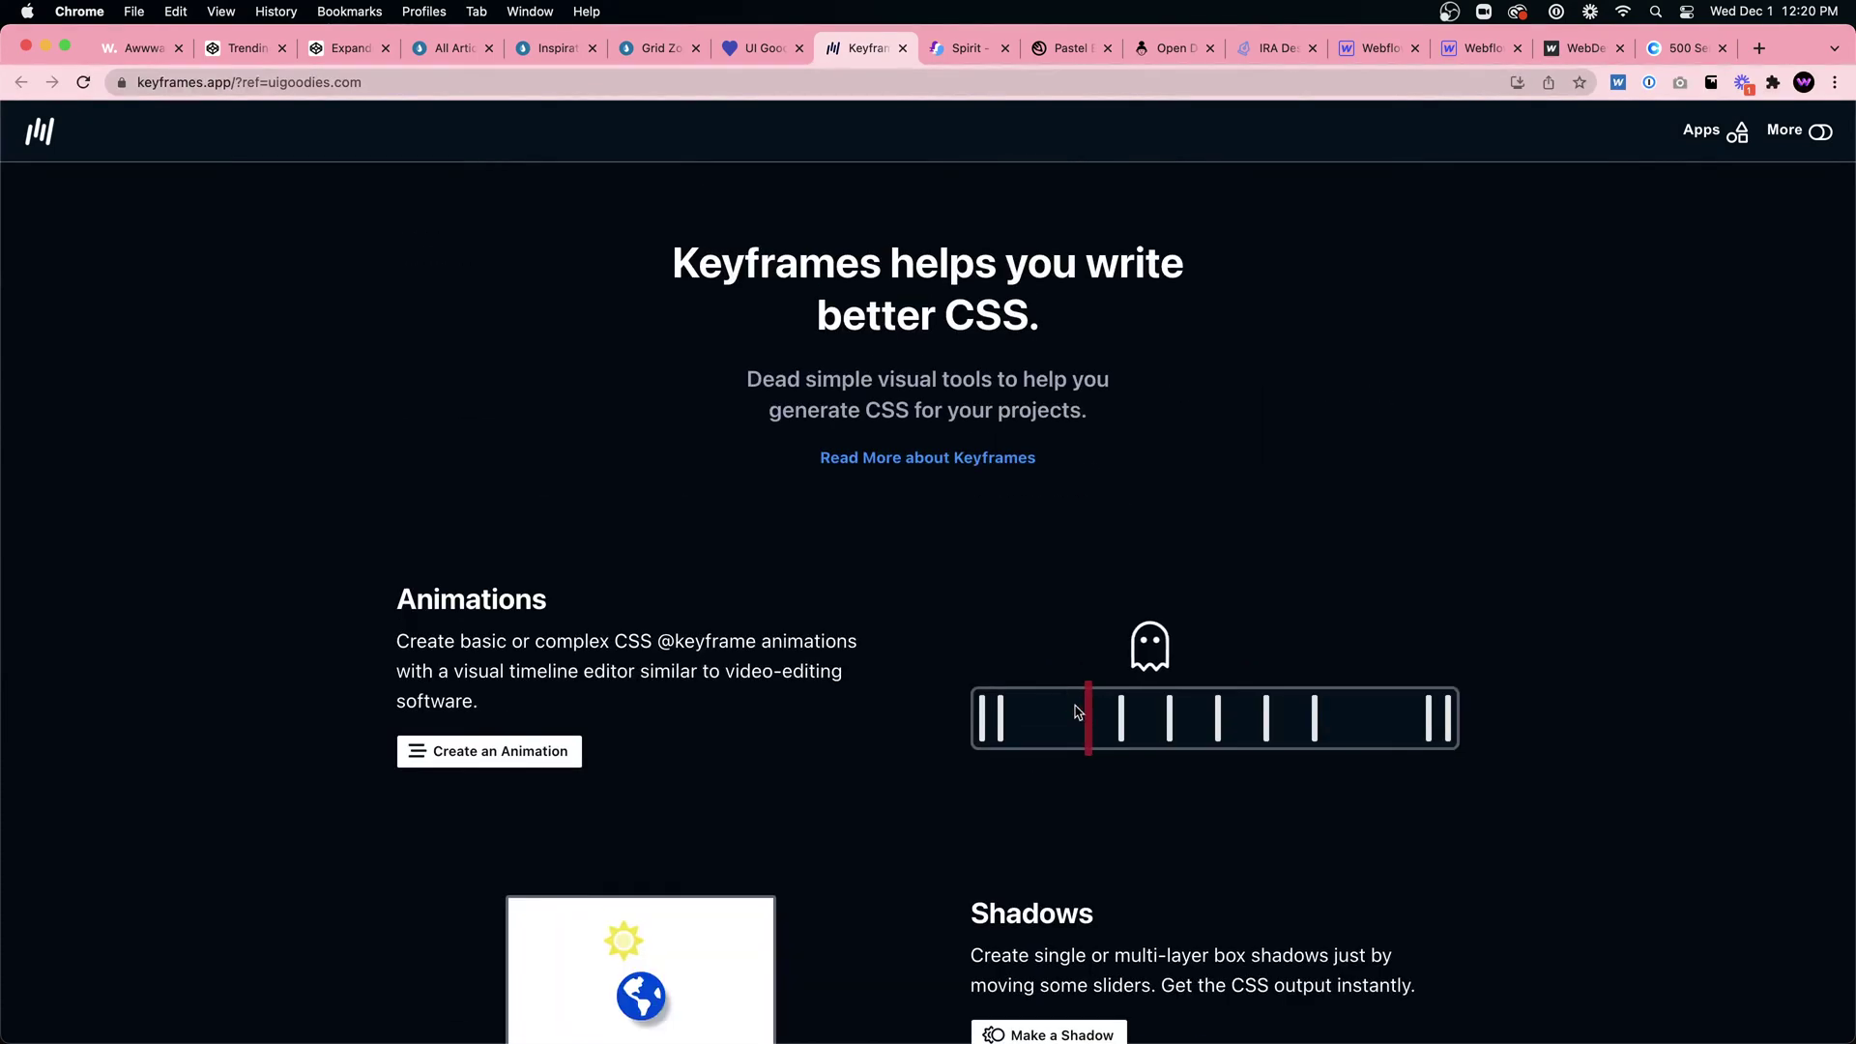
Step: Open the Keyframes animation editor, skip the introduction, and add a timeline step at 11% with Rotate set to 360
click(490, 756)
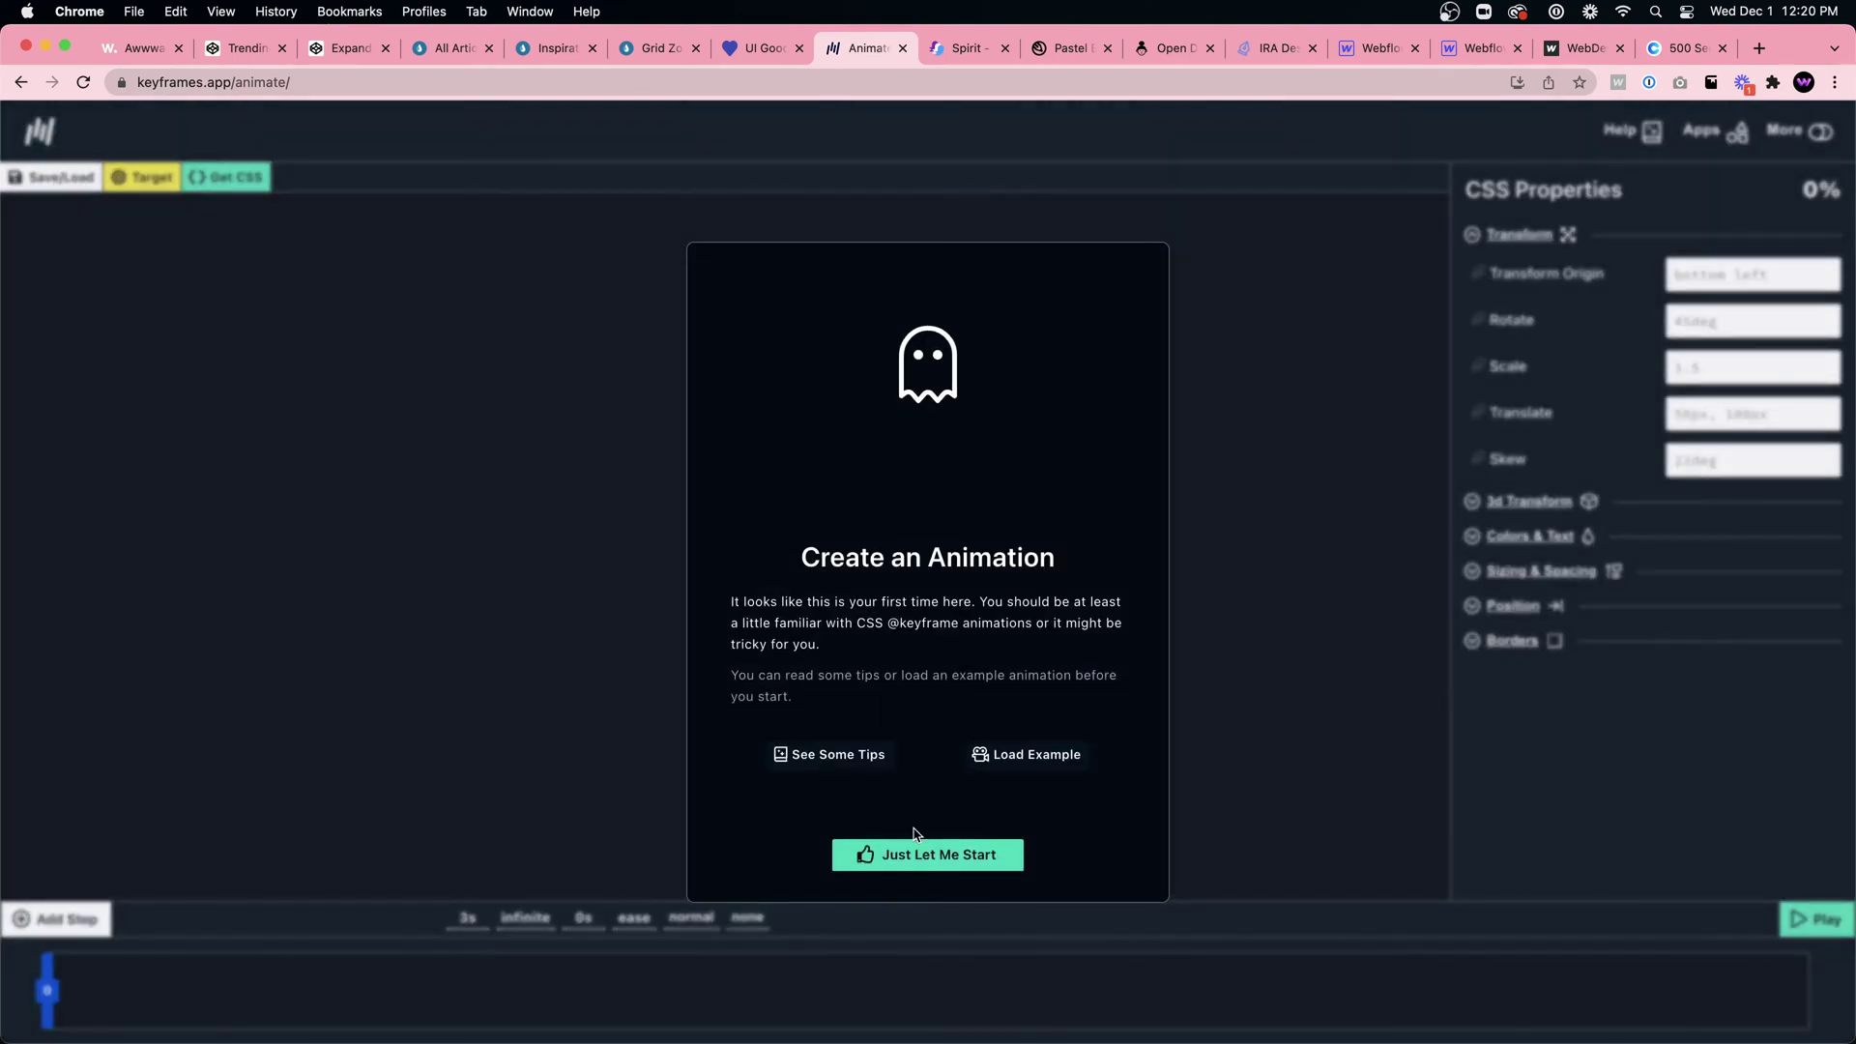
click(953, 855)
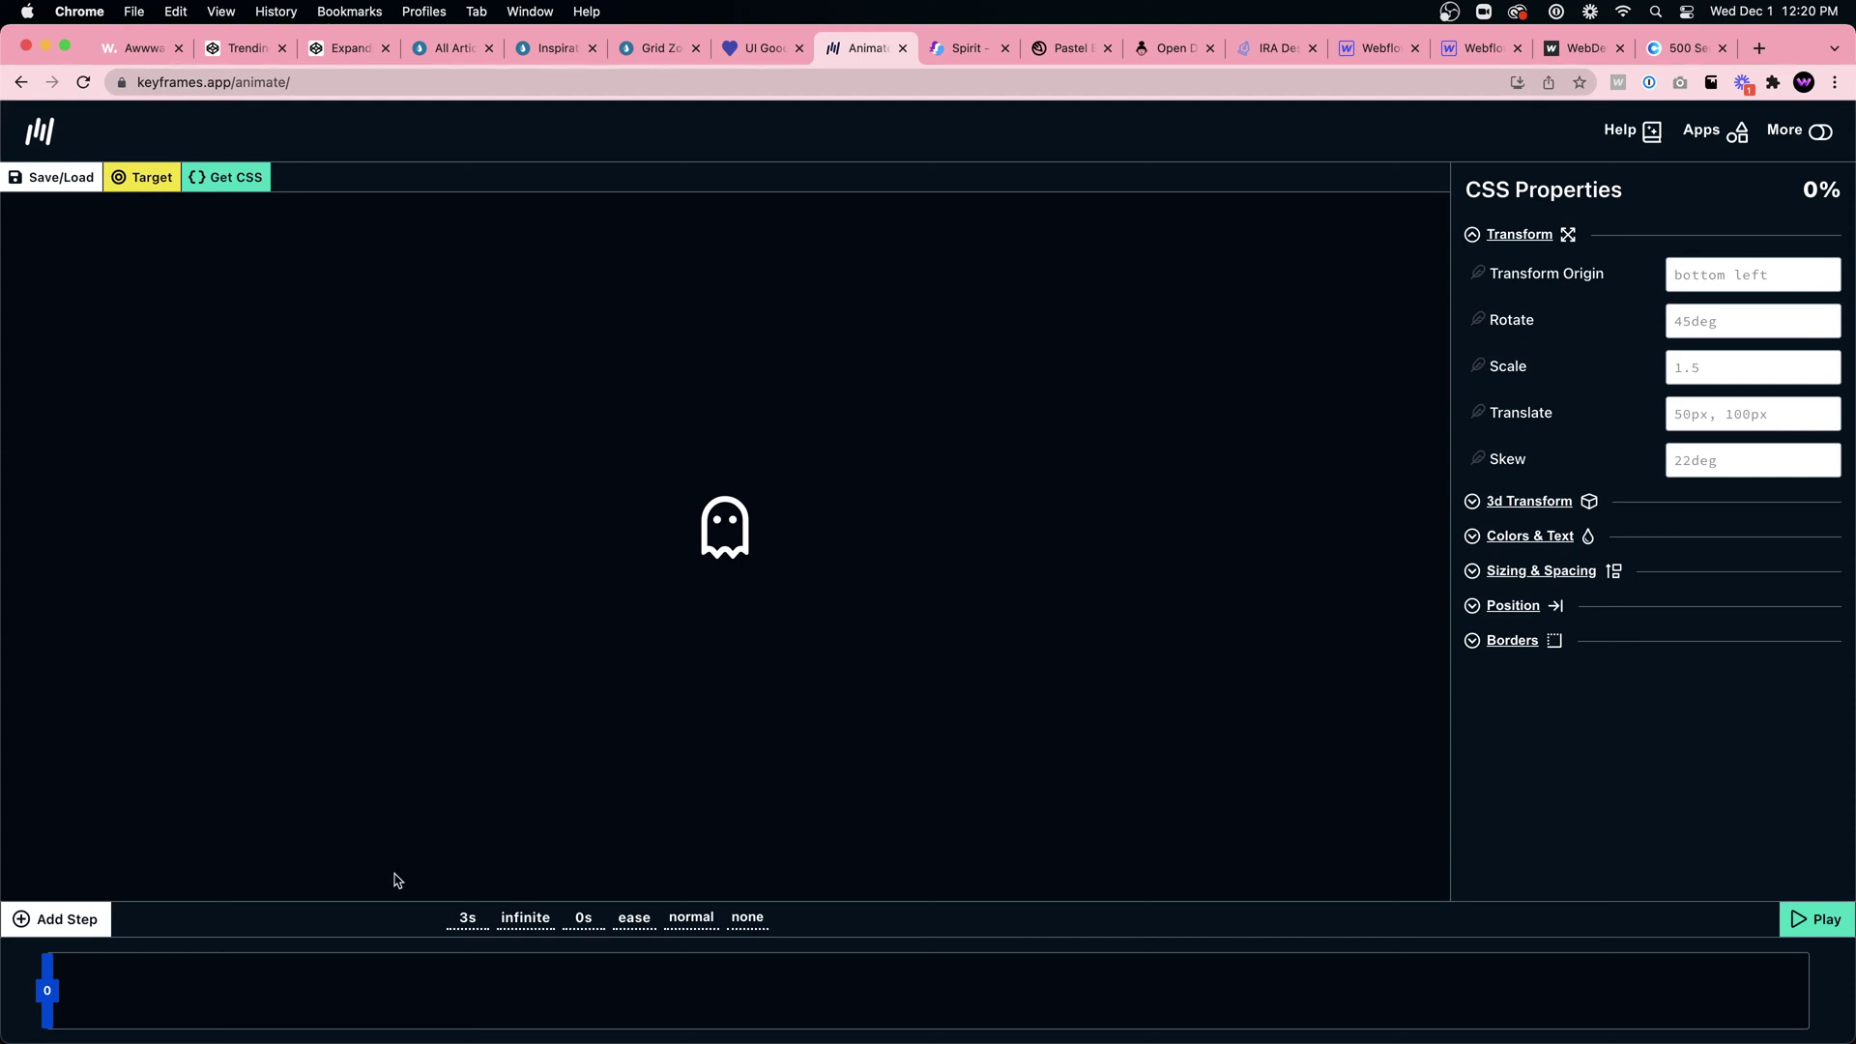
click(58, 922)
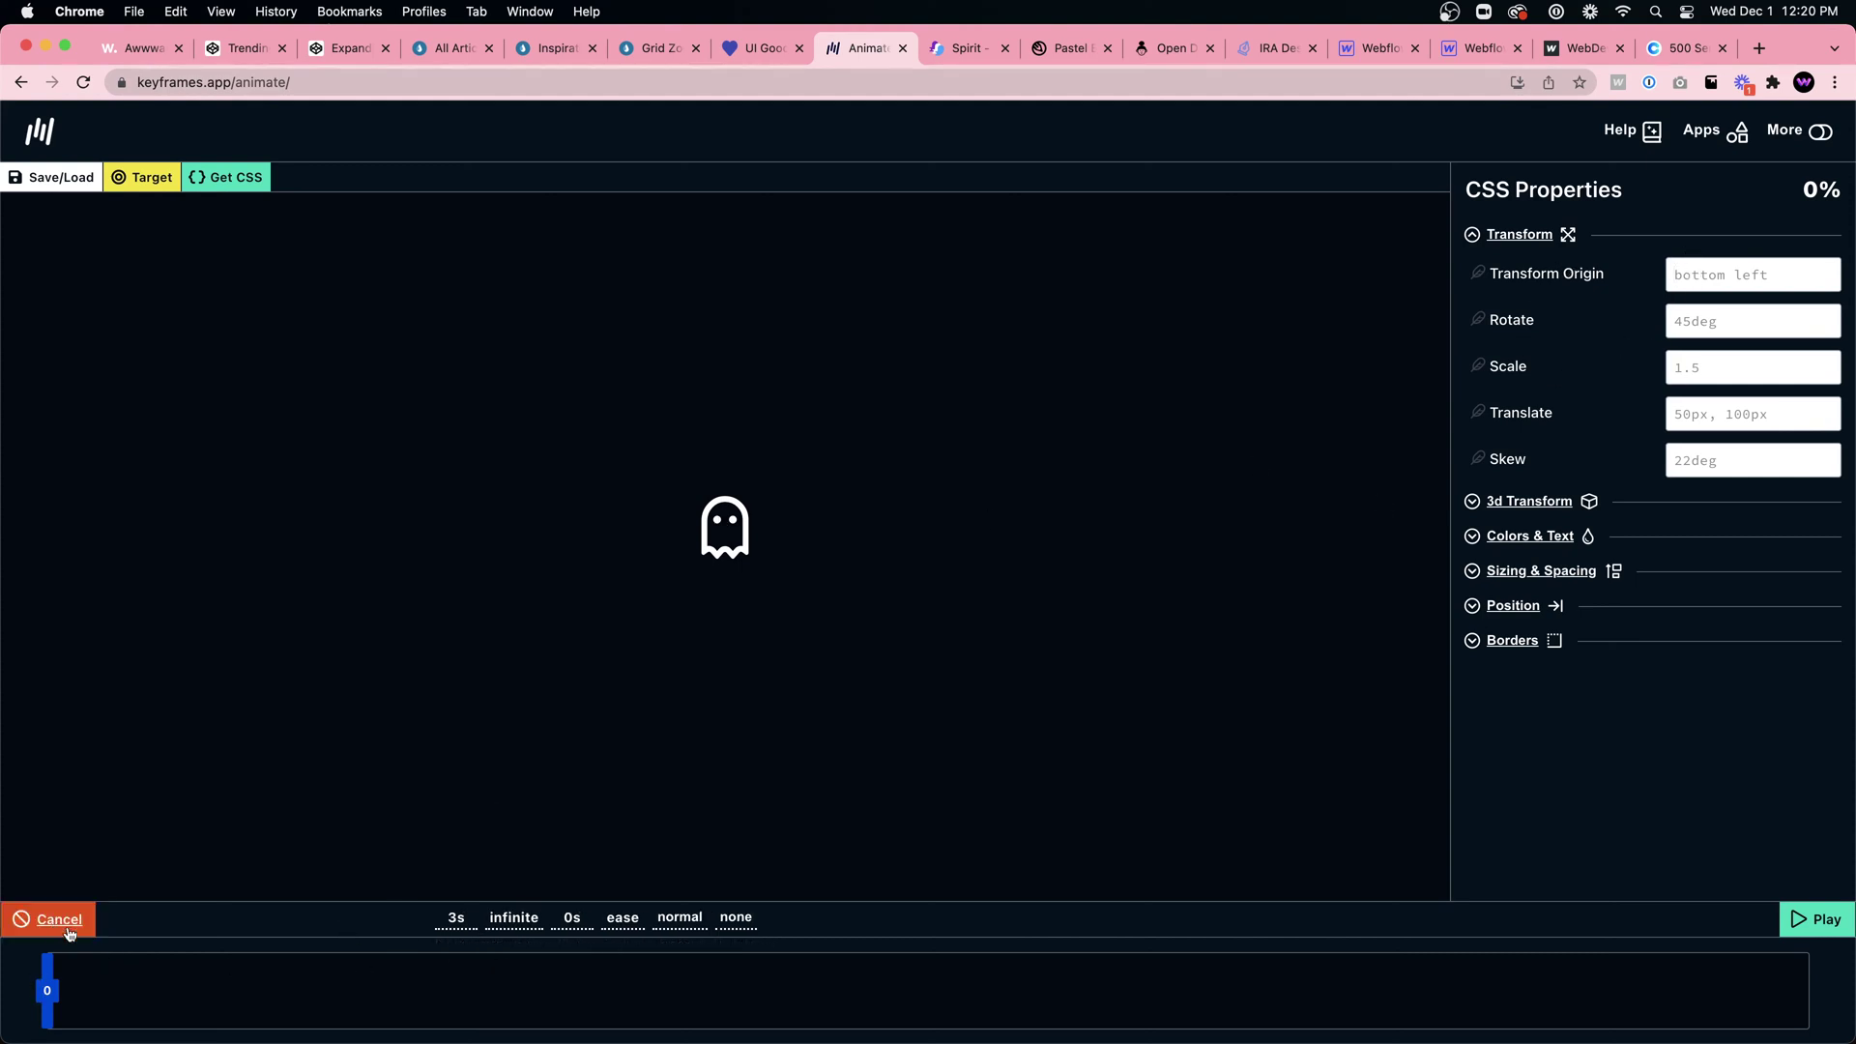
click(241, 996)
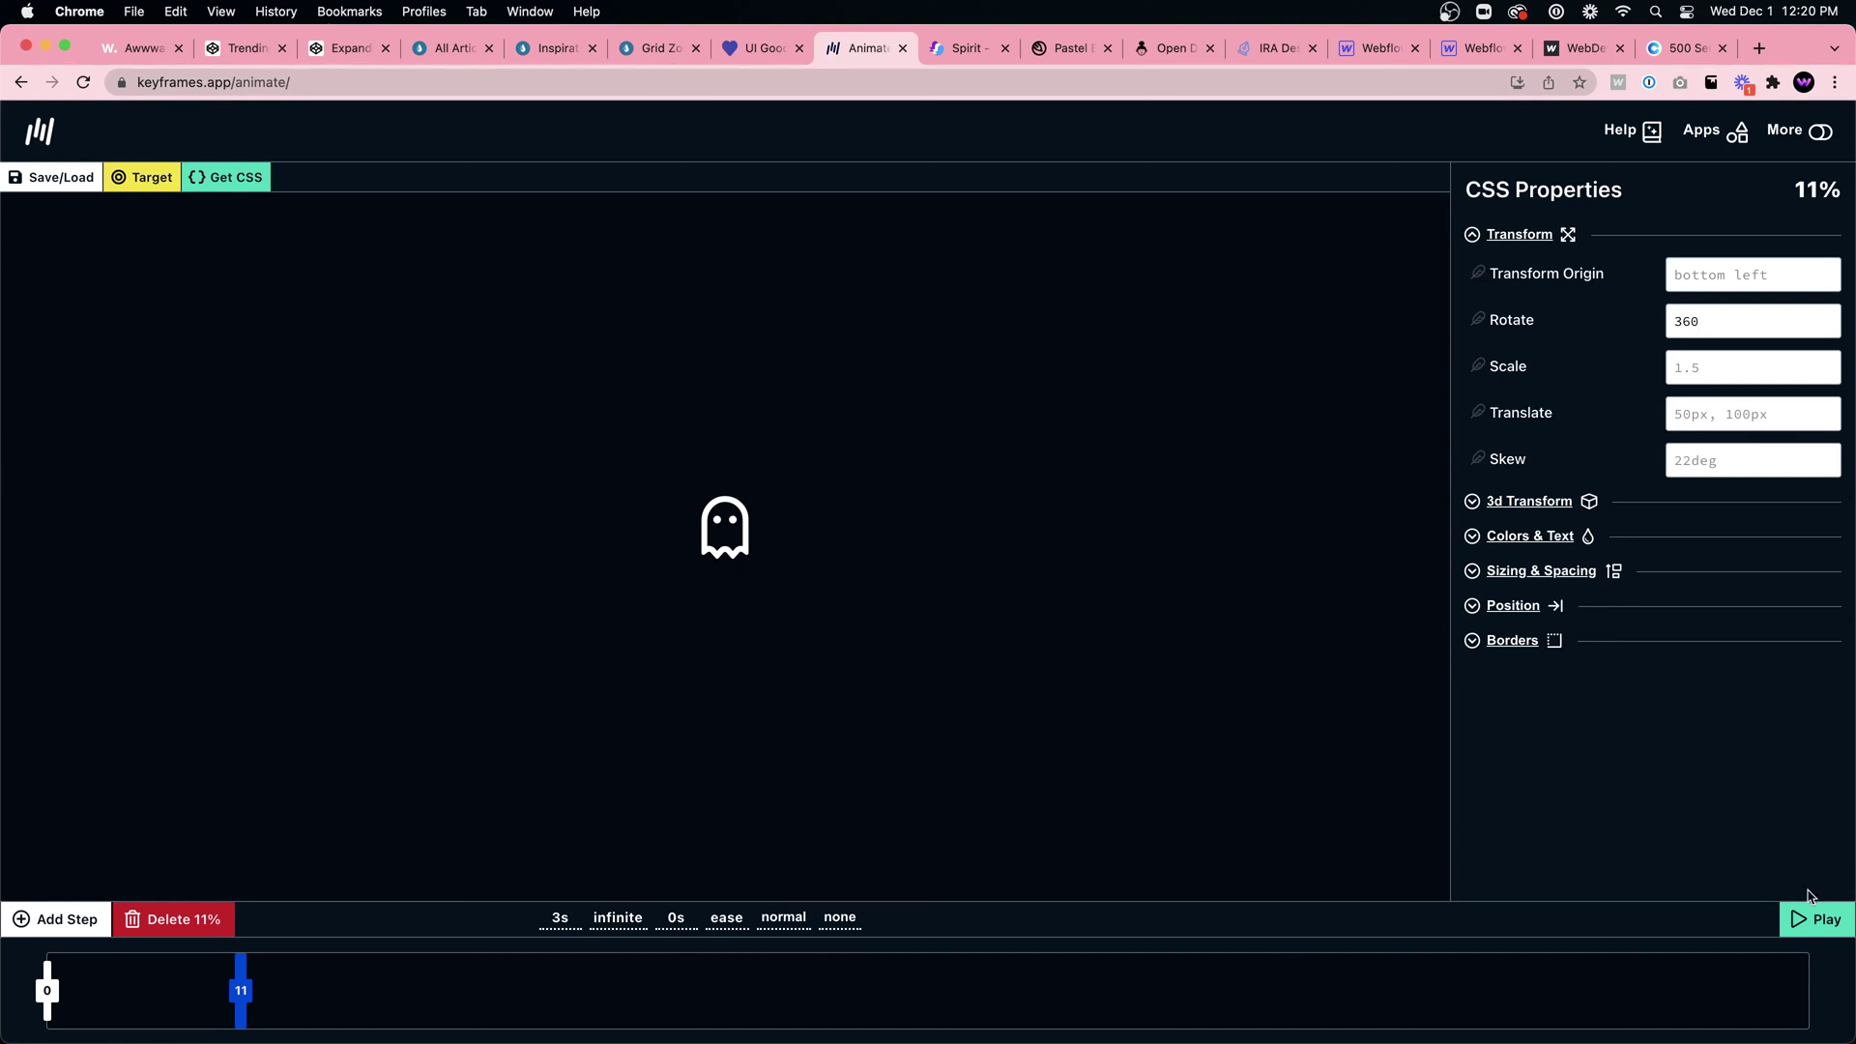
Step: Preview the ghost animation and delete the 11% timeline step
click(1803, 920)
click(1800, 920)
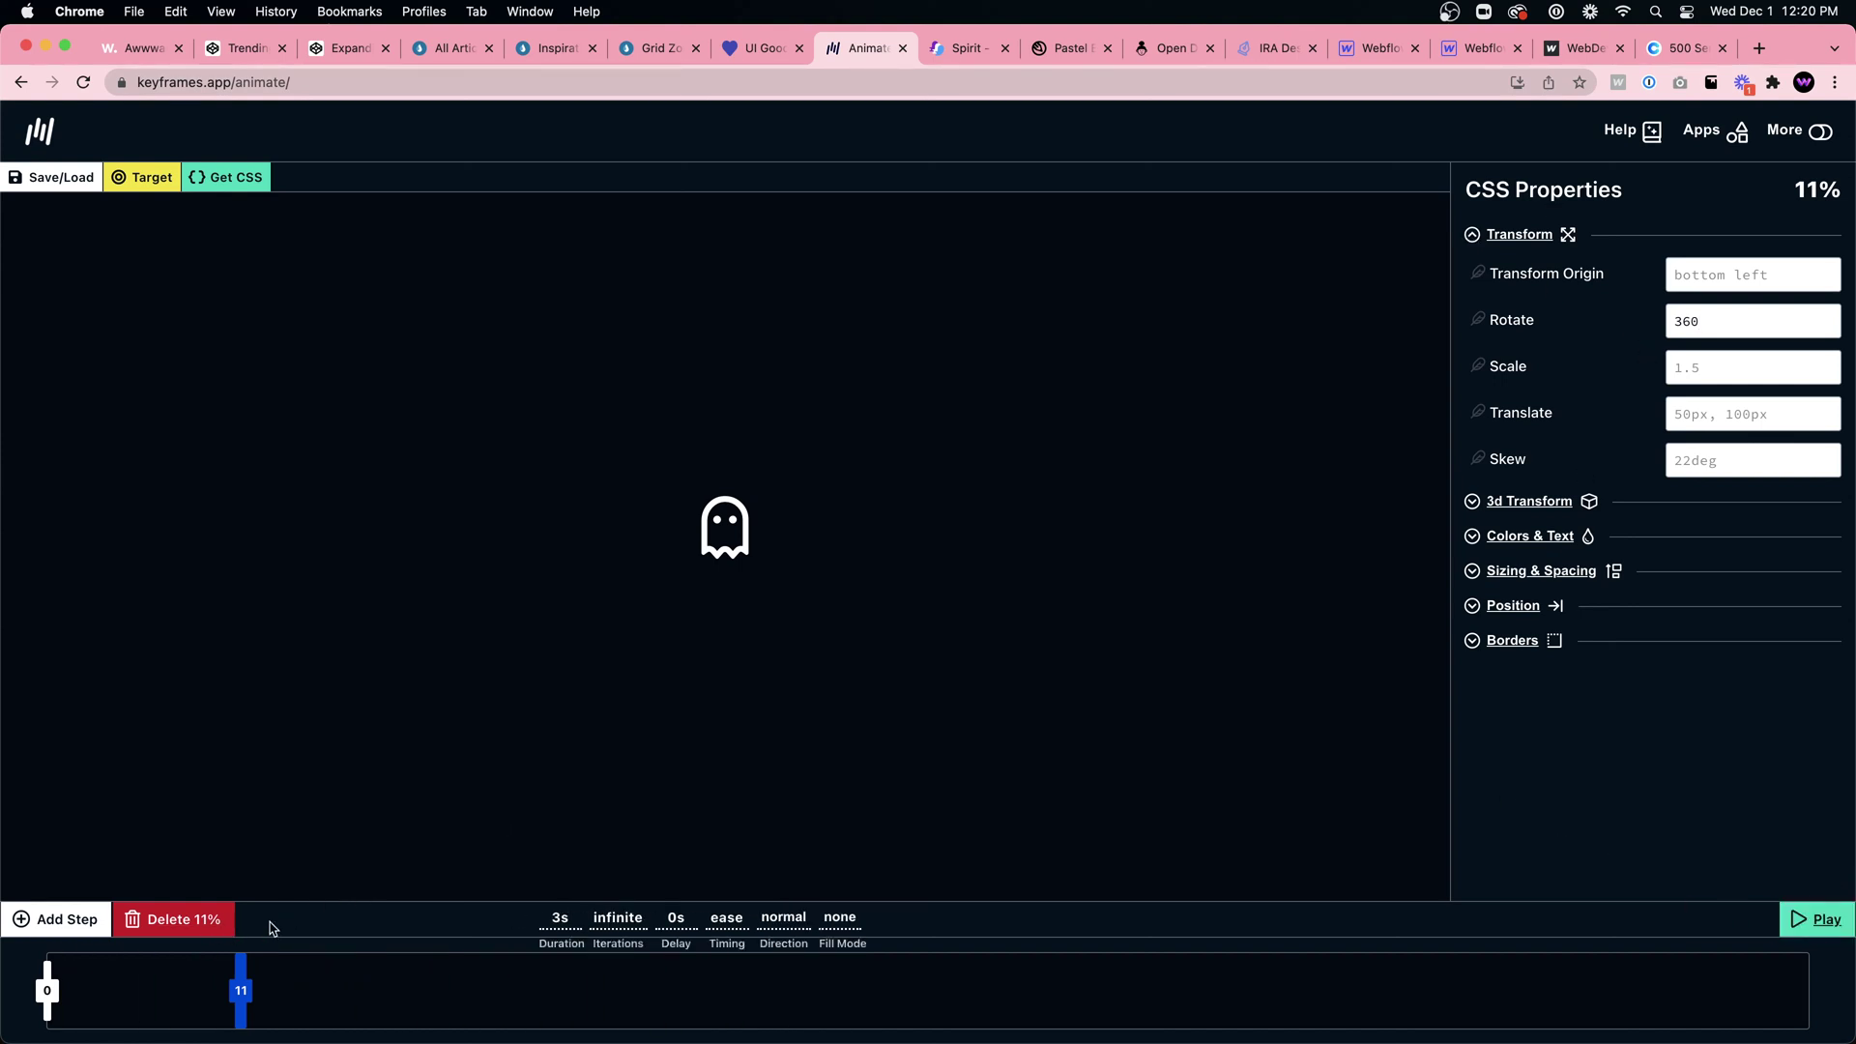
click(190, 923)
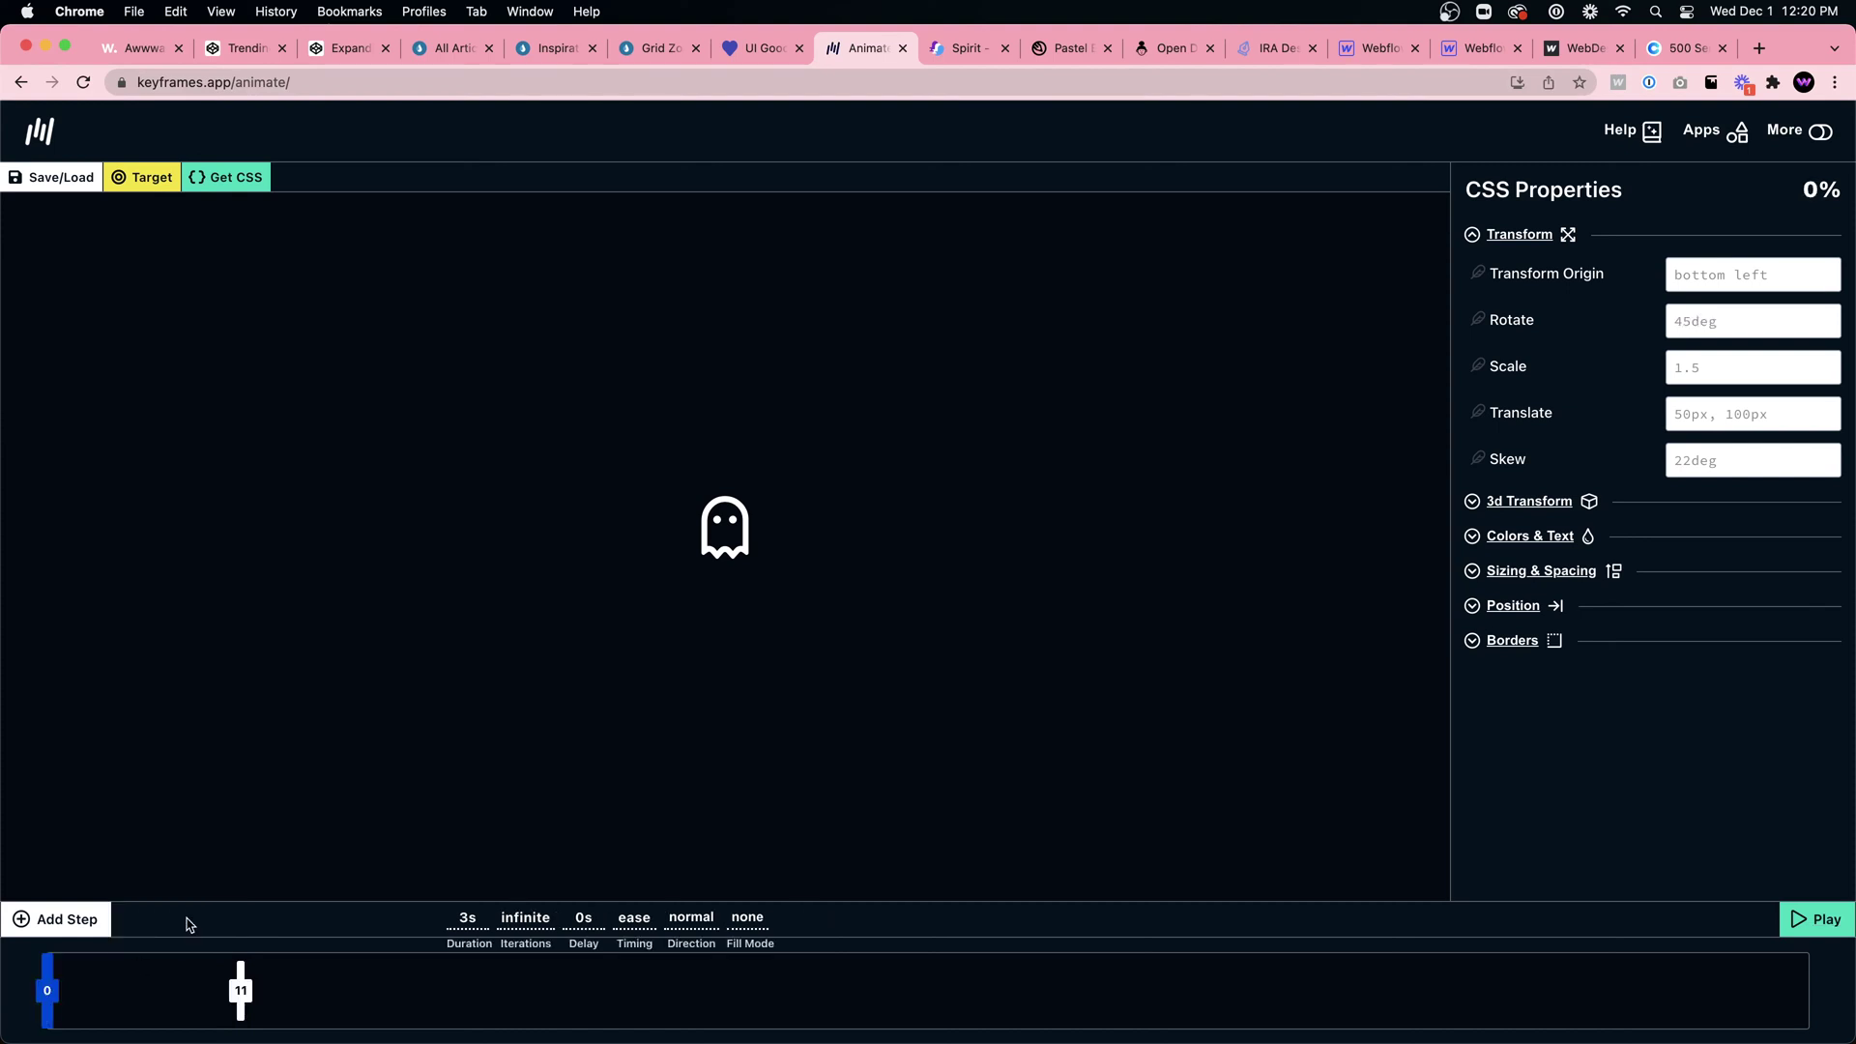
Step: Return to UI Goodies, open Popmotion from the animation list, and skim its quick start and animate documentation
click(766, 48)
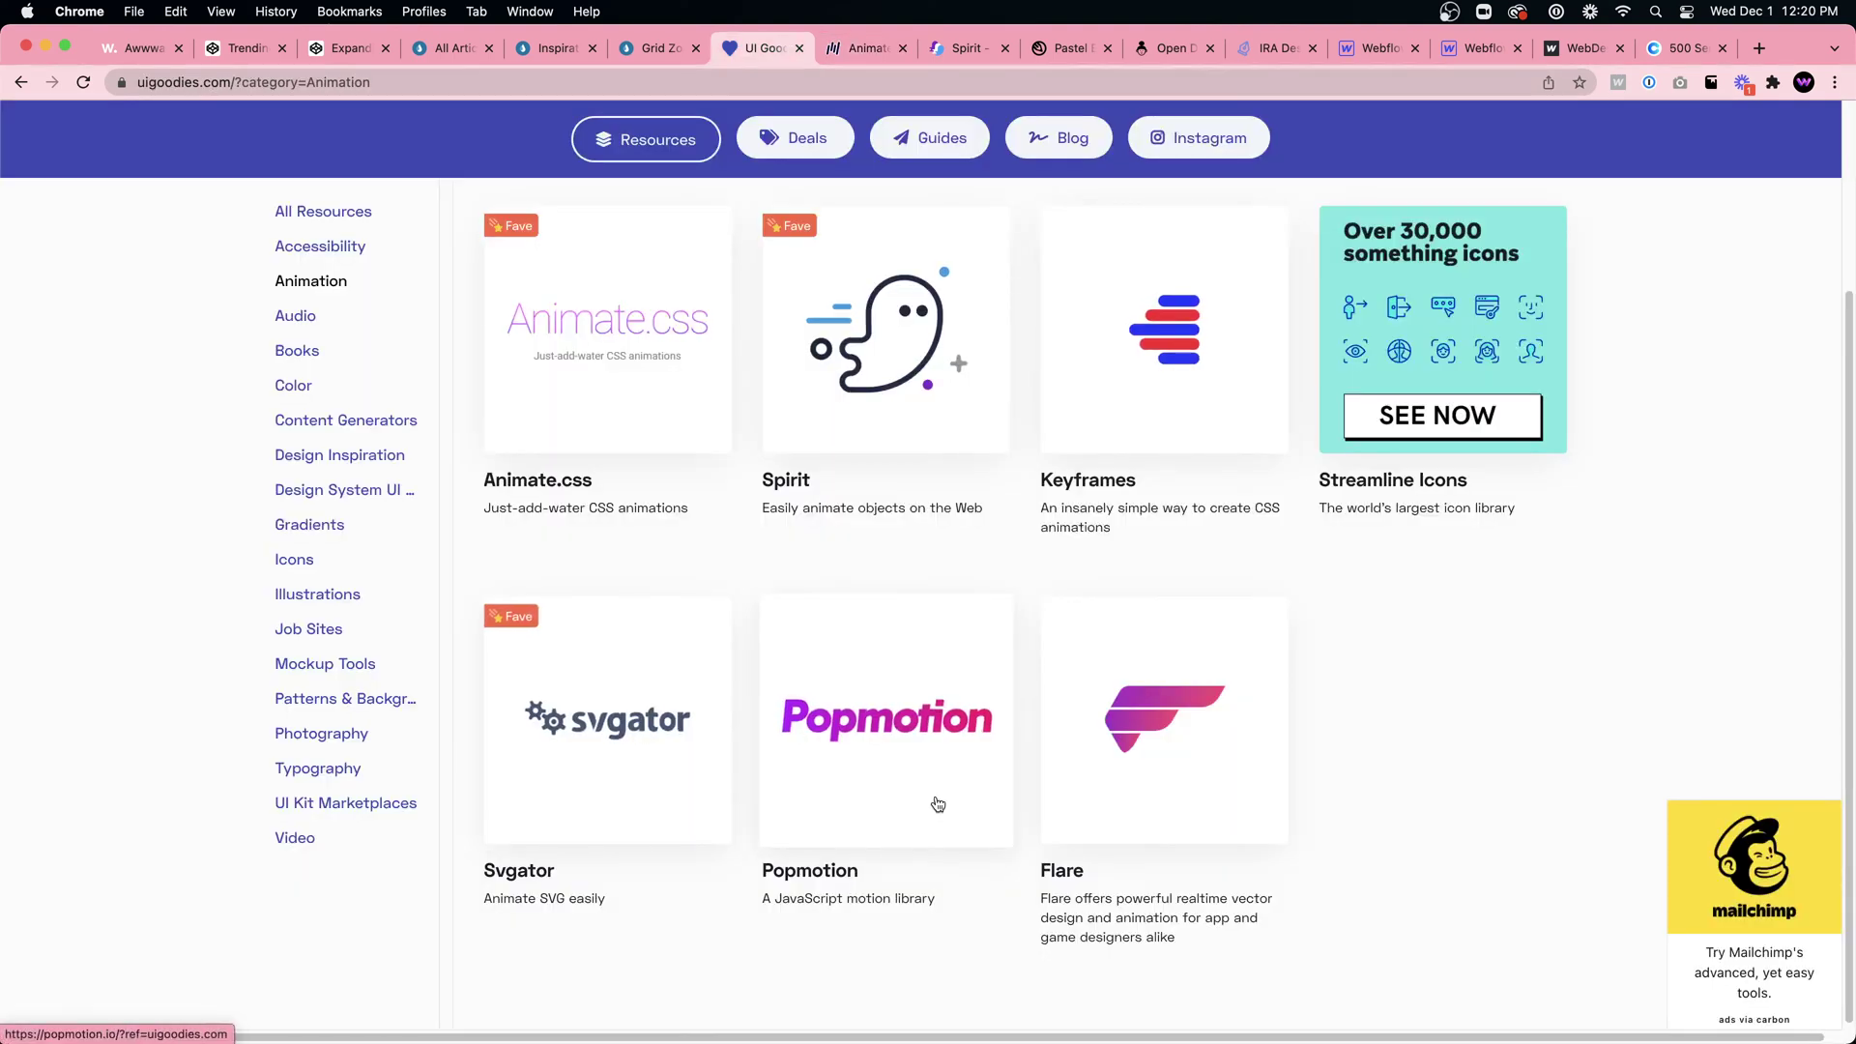
click(897, 724)
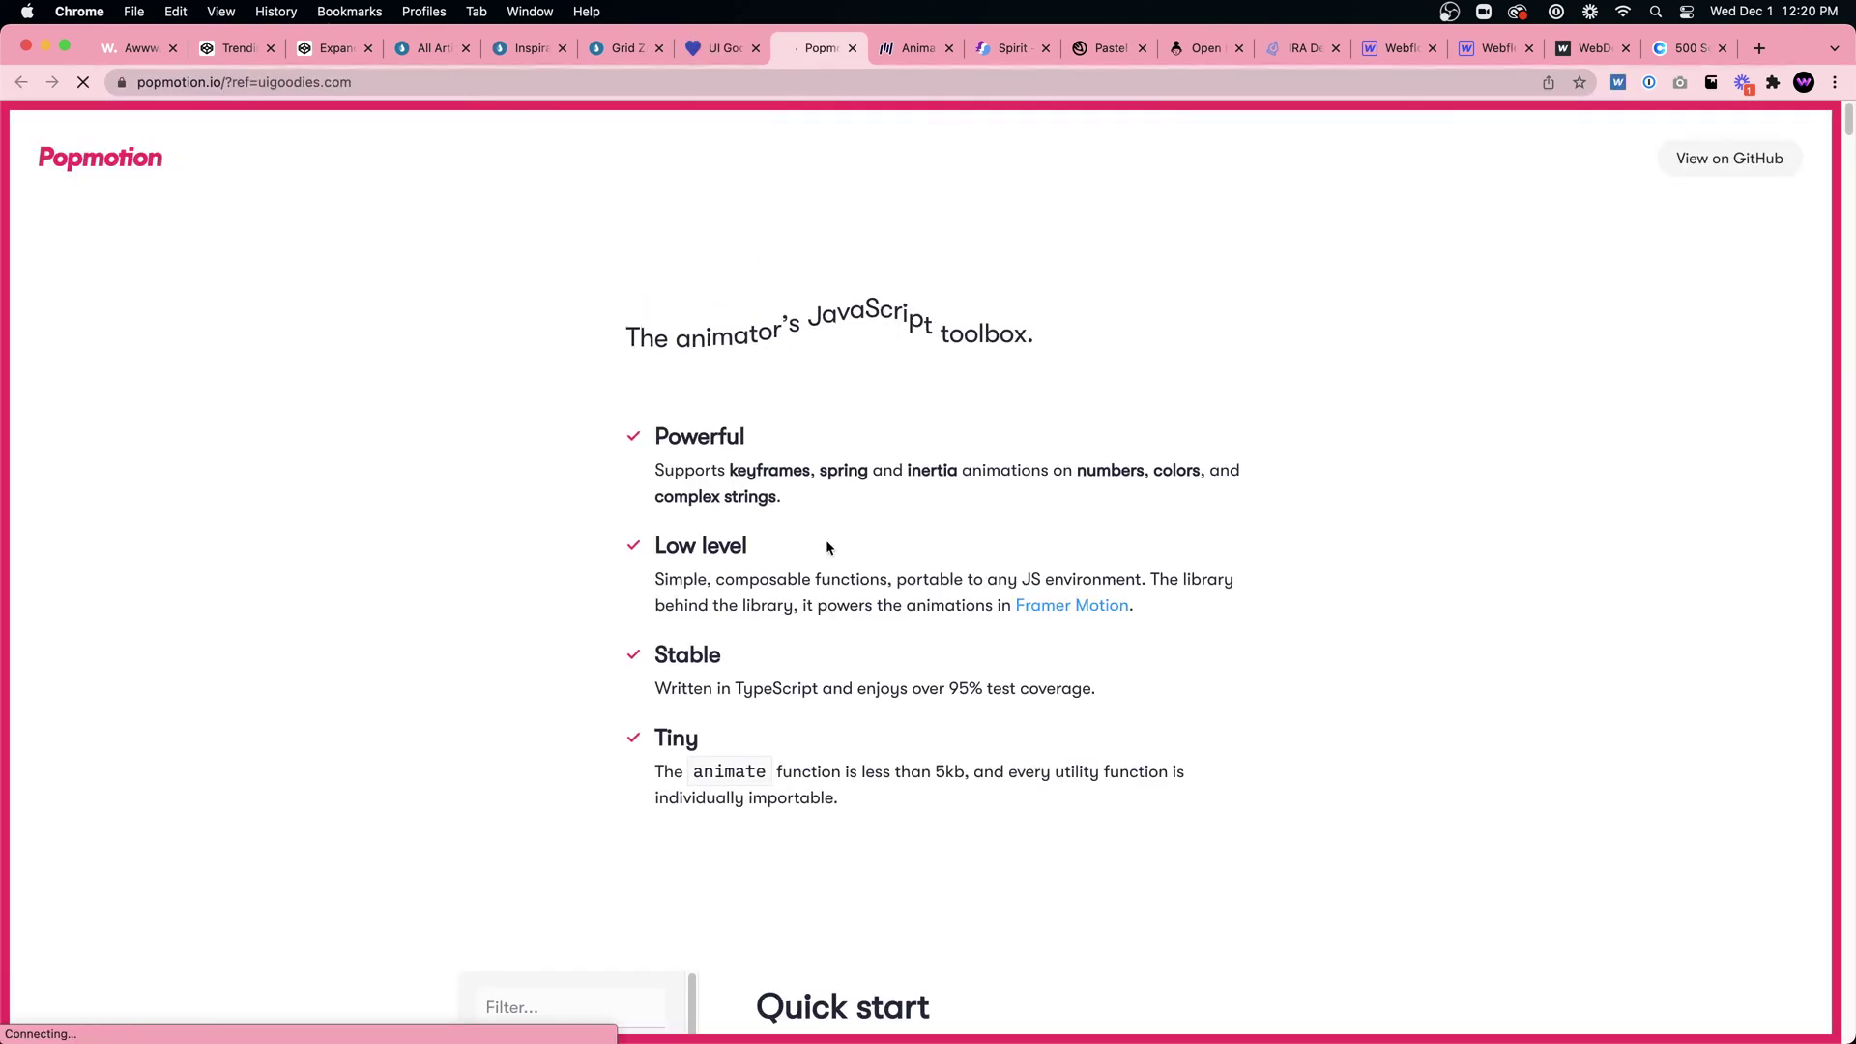
scroll(954, 422, down, 7)
scroll(953, 430, down, 2)
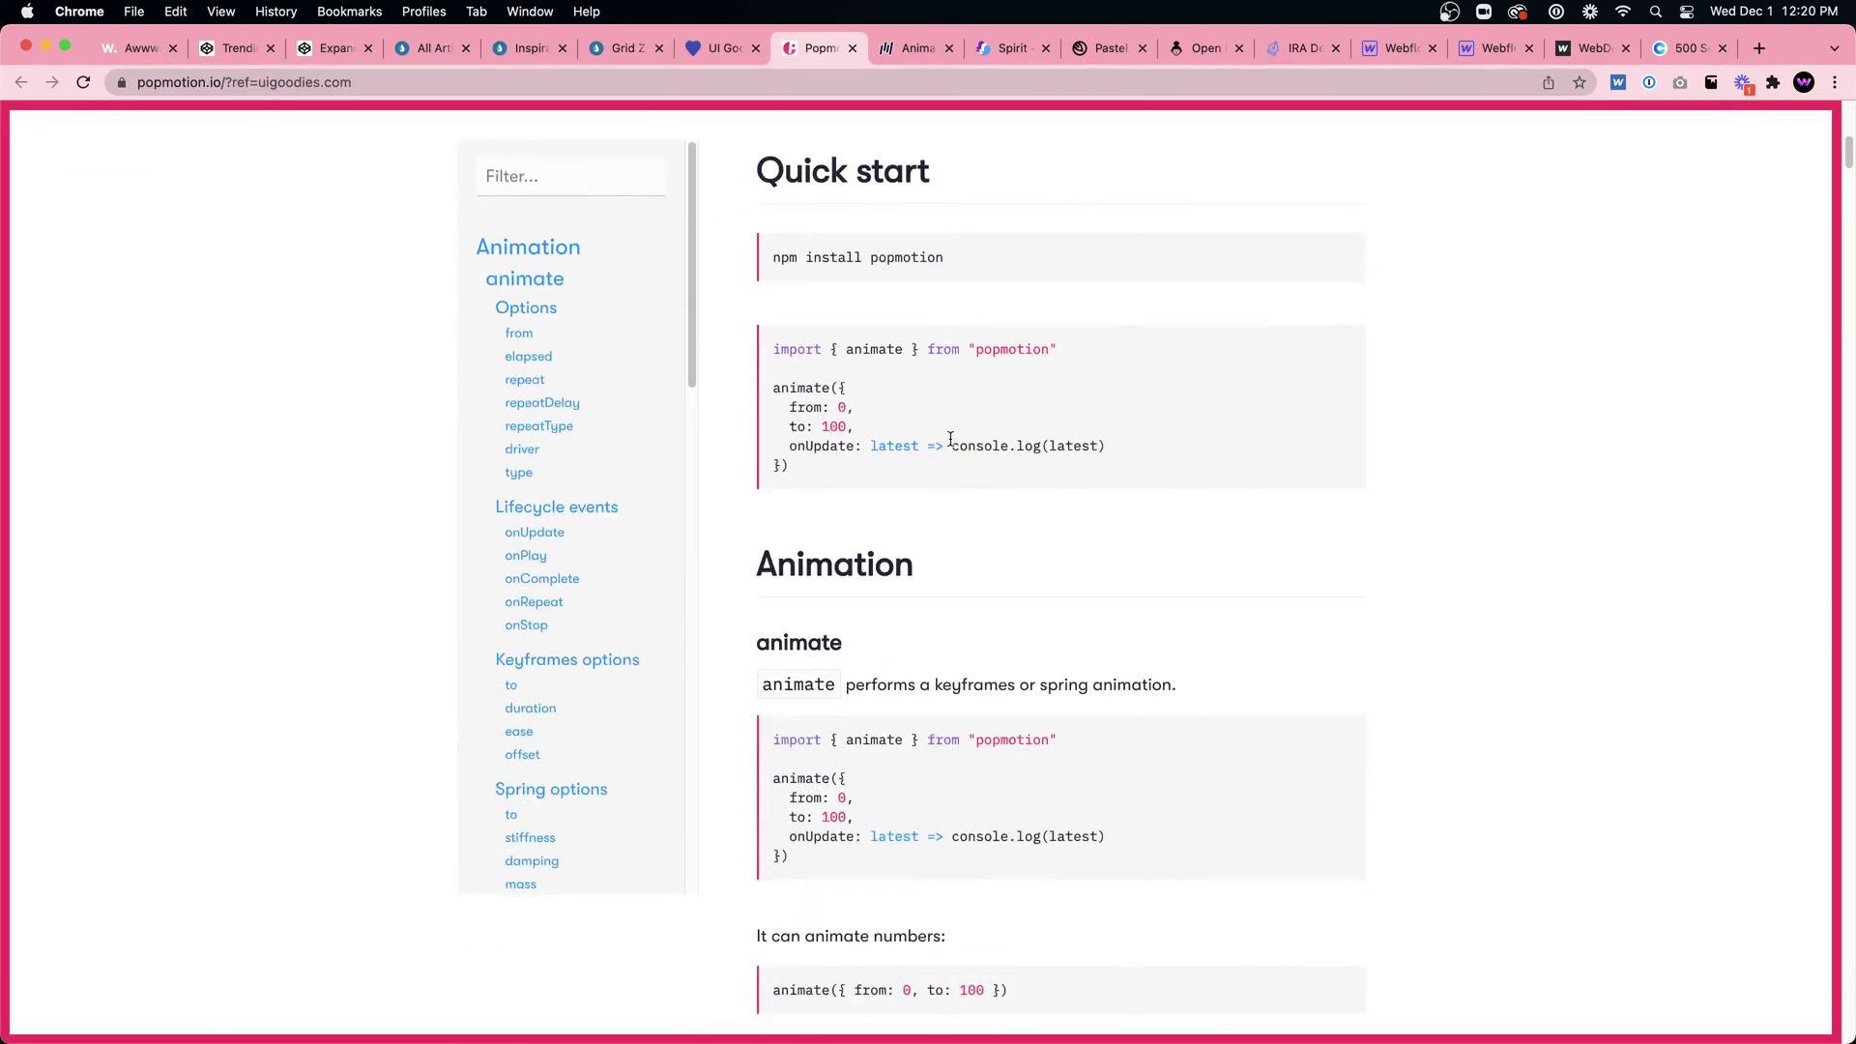
scroll(950, 440, down, 8)
scroll(950, 450, down, 14)
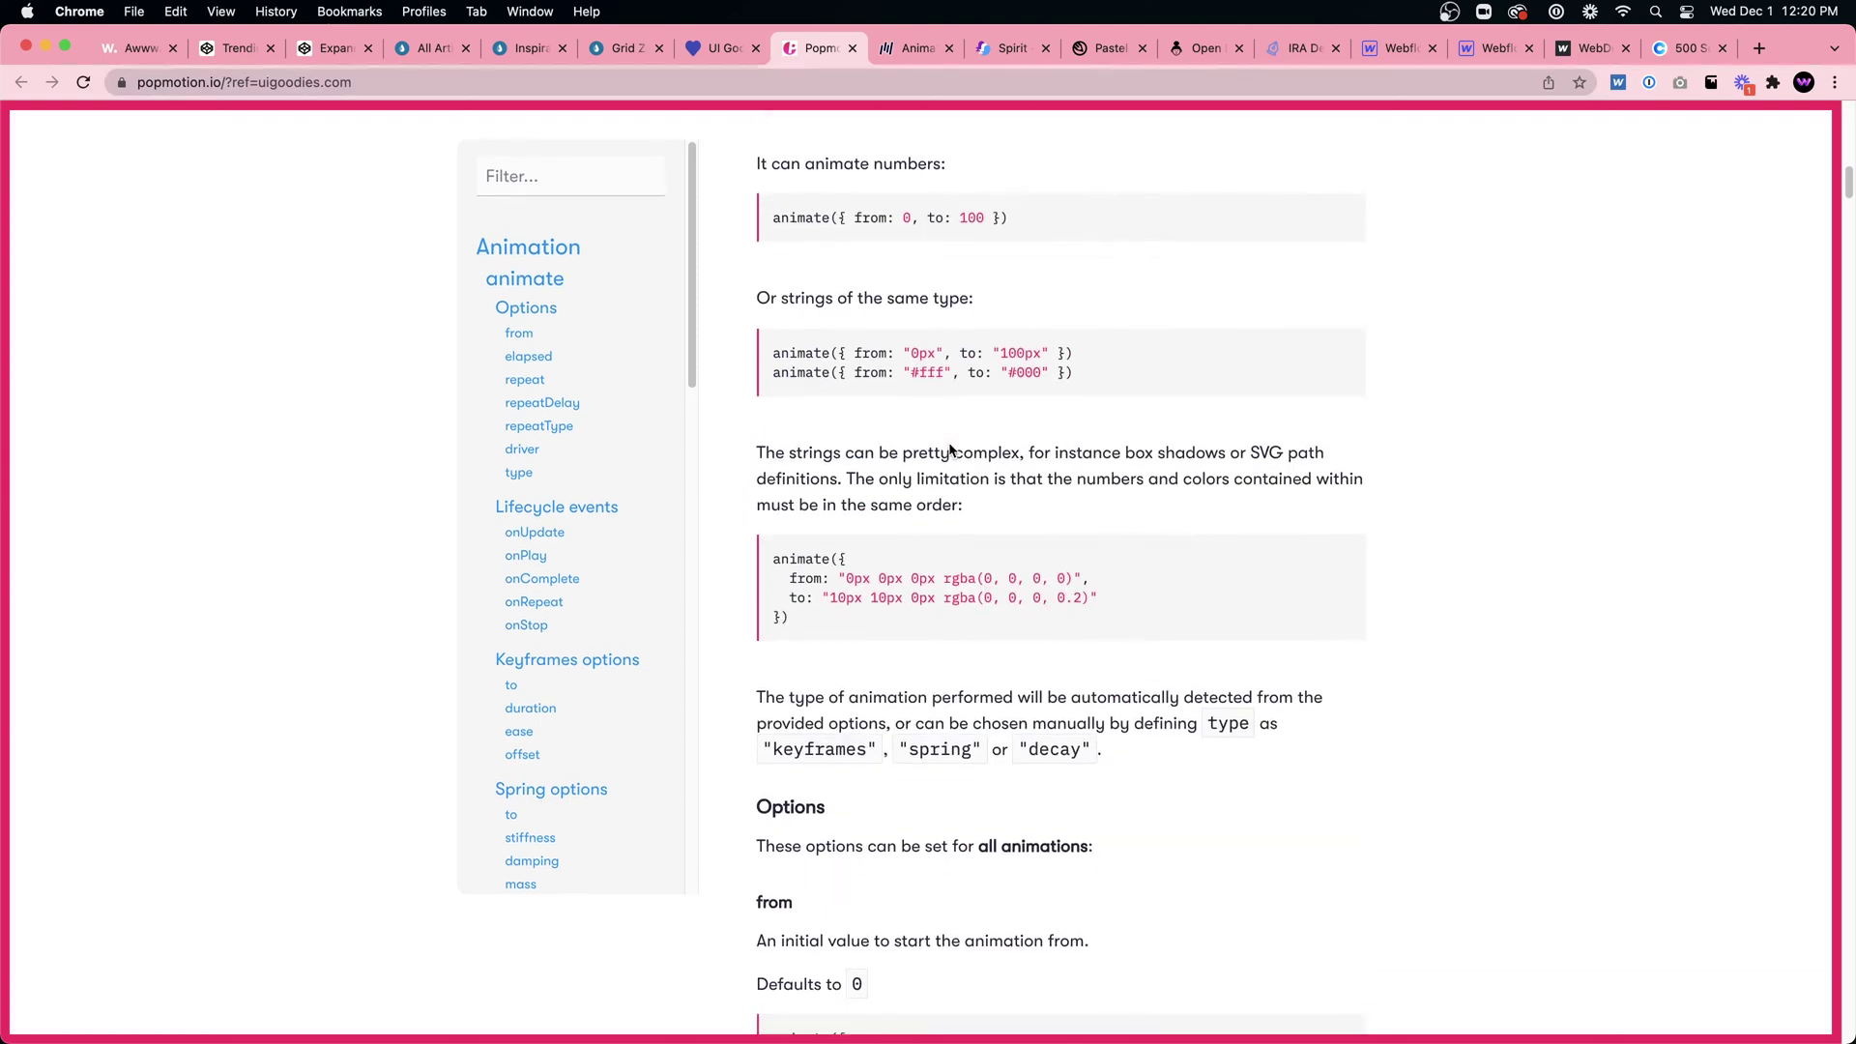
scroll(947, 453, down, 4)
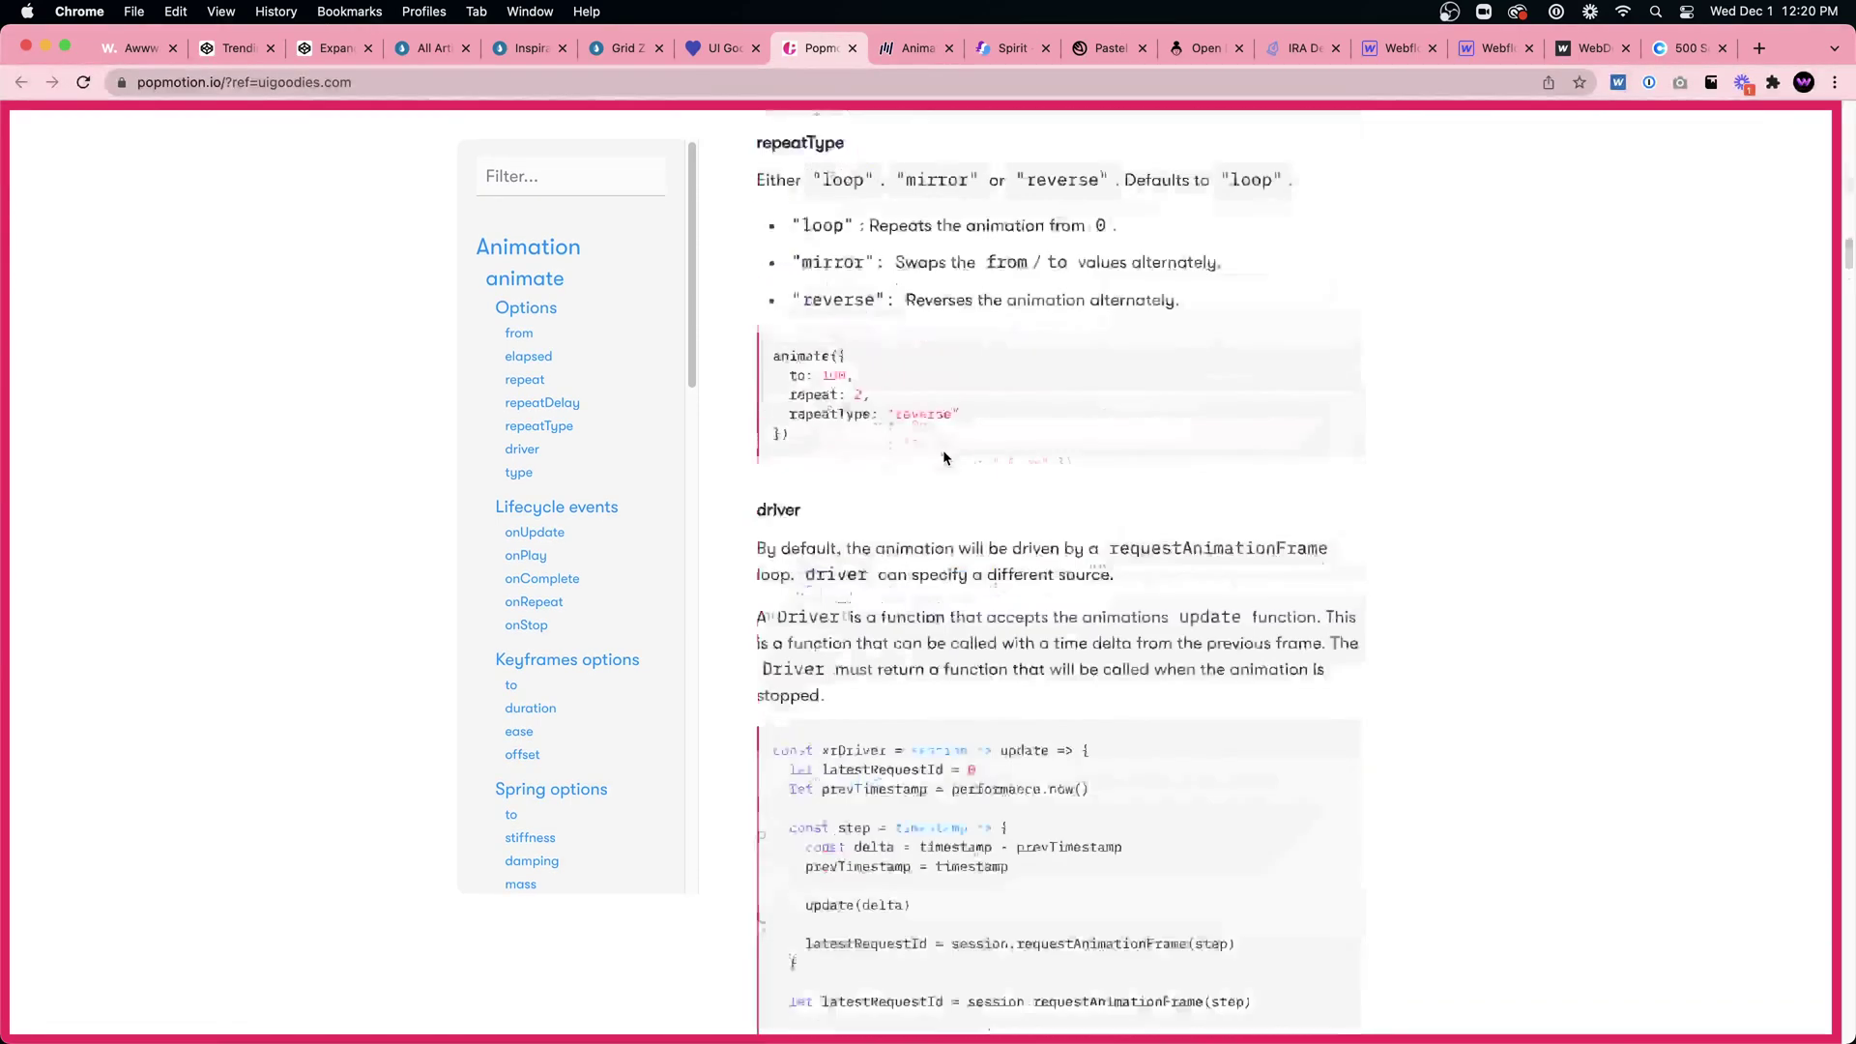
Step: Return to the start of the Popmotion page and read through its features, animate options and lifecycle events
key(super+Up)
scroll(859, 373, down, 8)
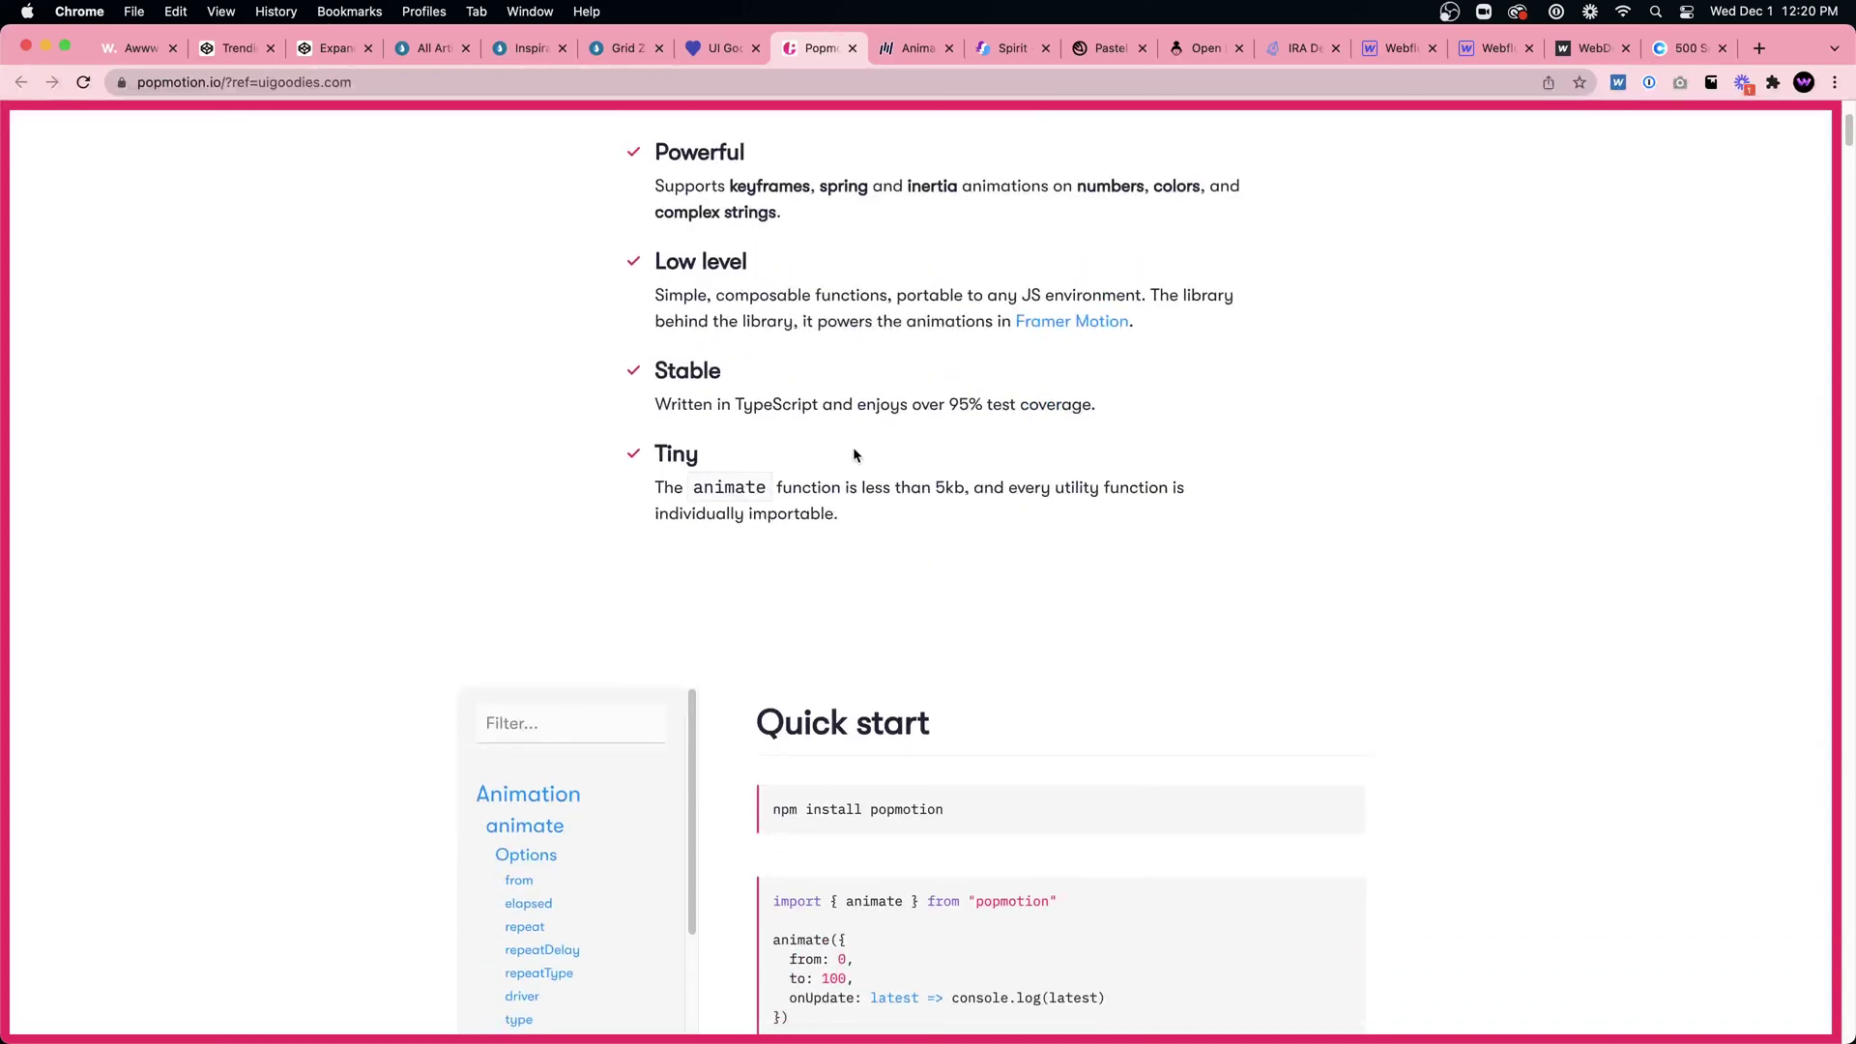
scroll(936, 559, down, 12)
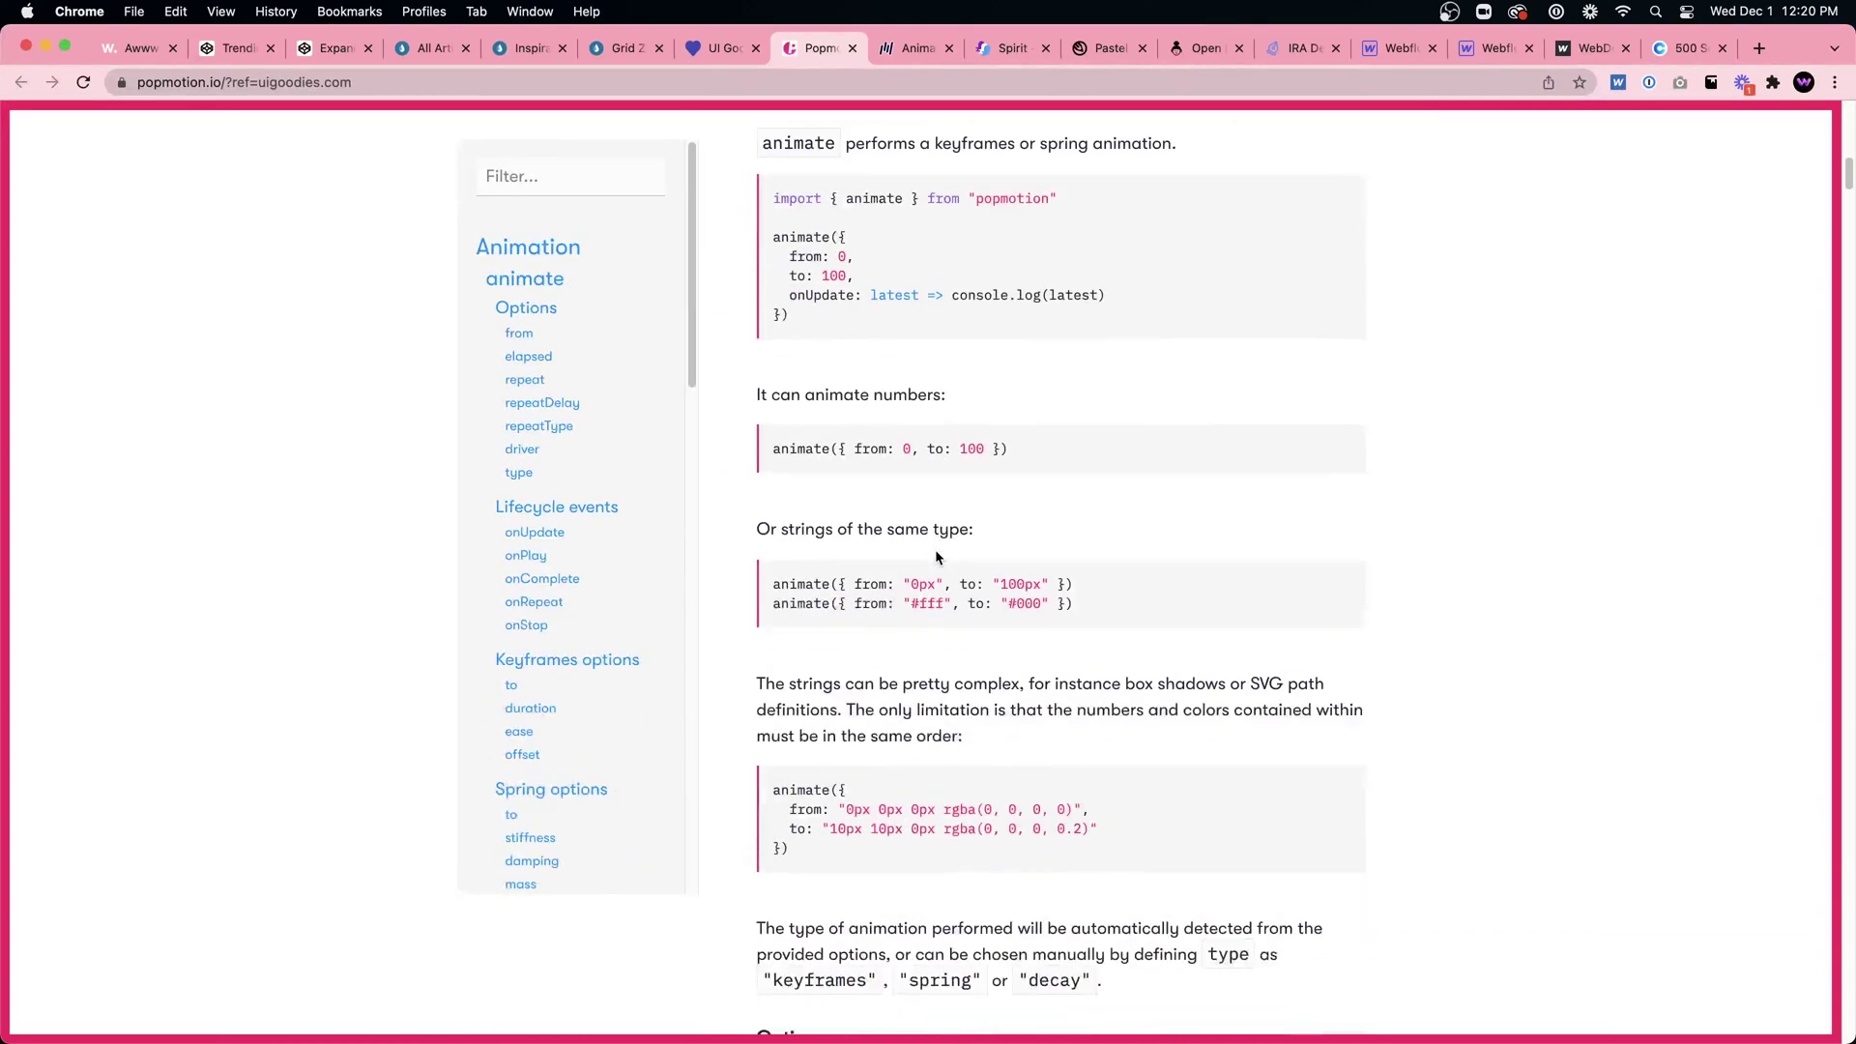
scroll(971, 527, down, 15)
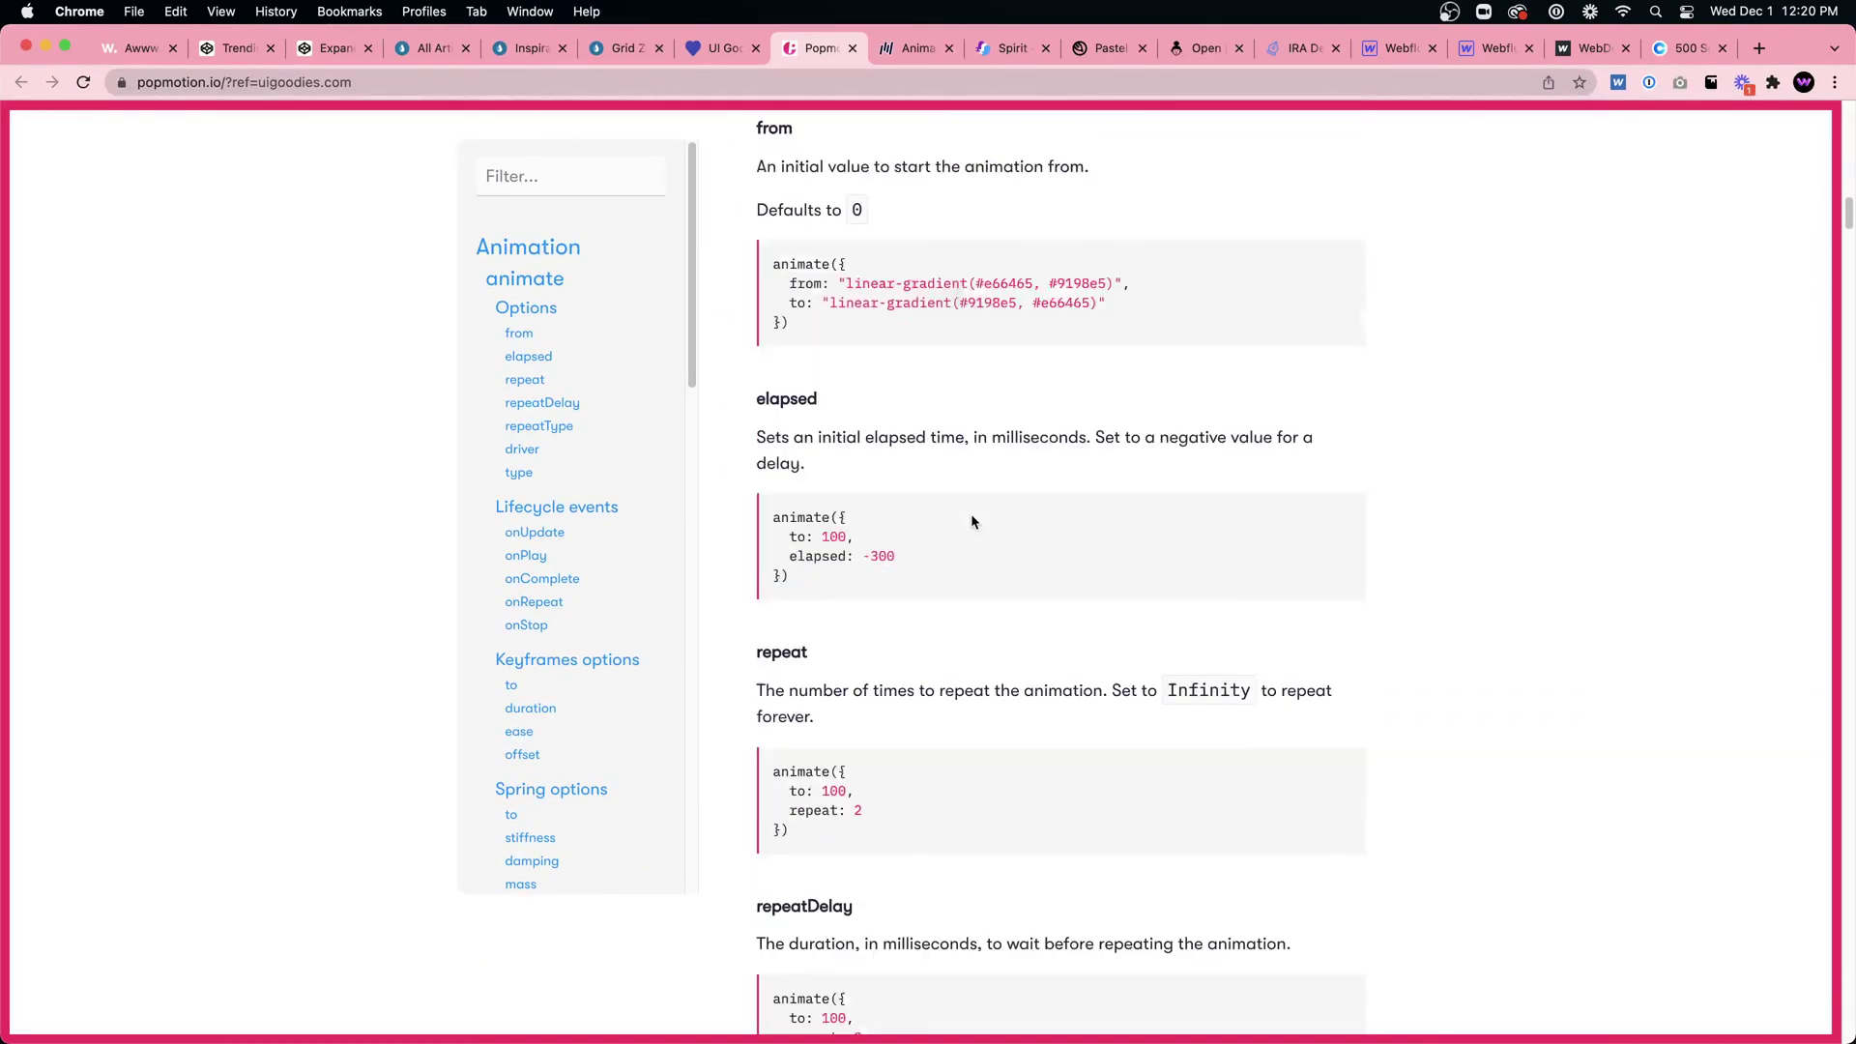
scroll(973, 520, down, 20)
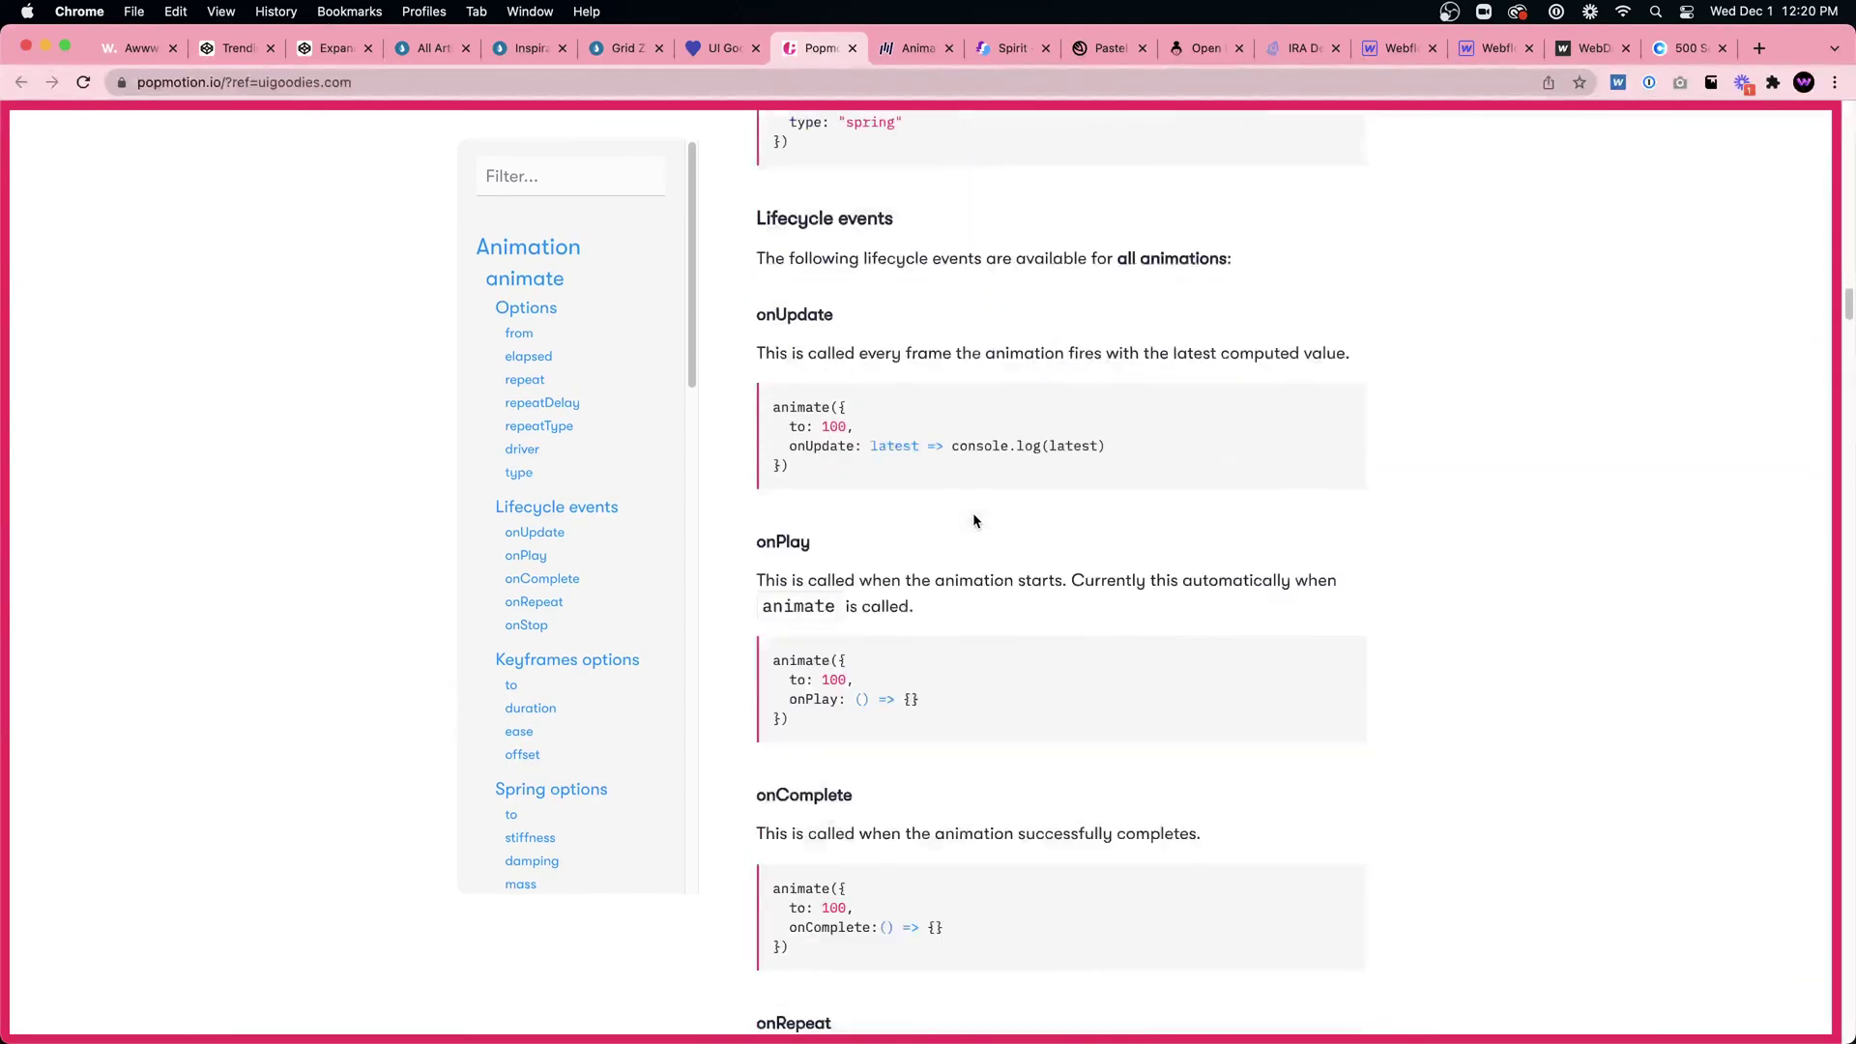
Step: Try to open Flare from the UI Goodies animation list, and close its page
click(713, 47)
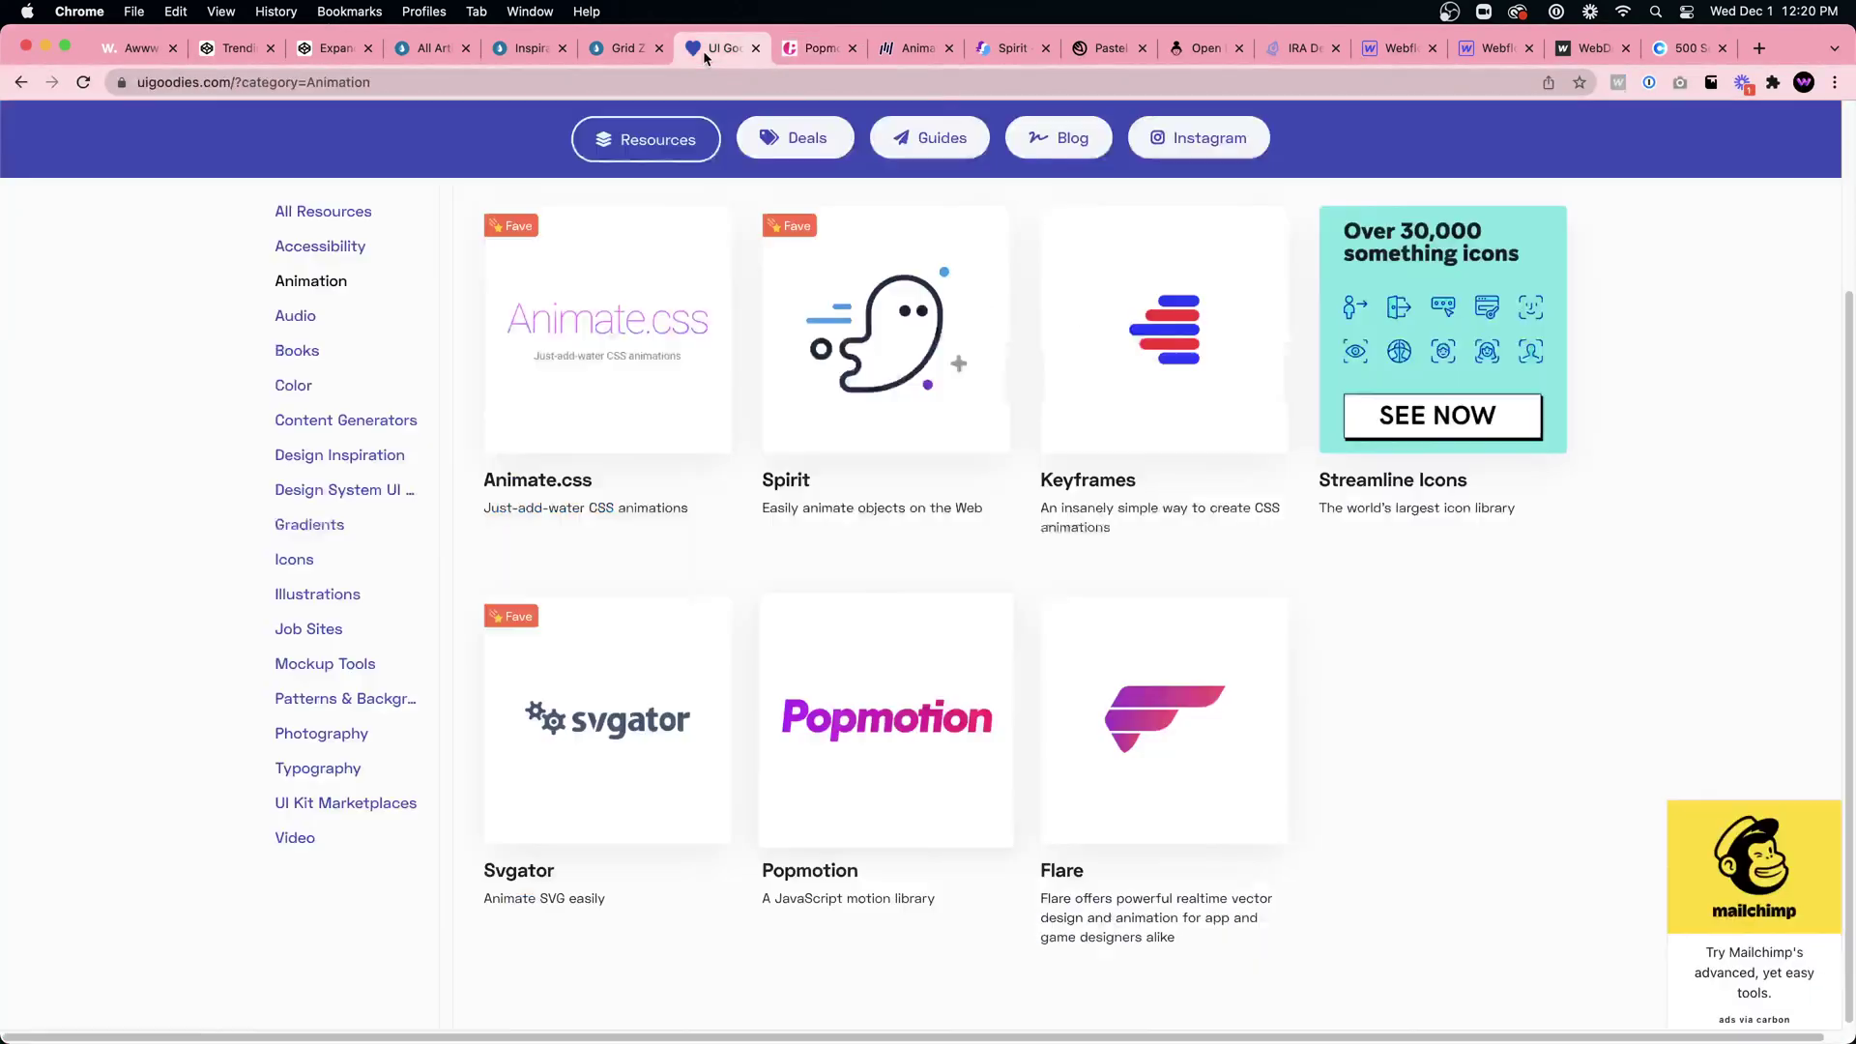
click(1164, 741)
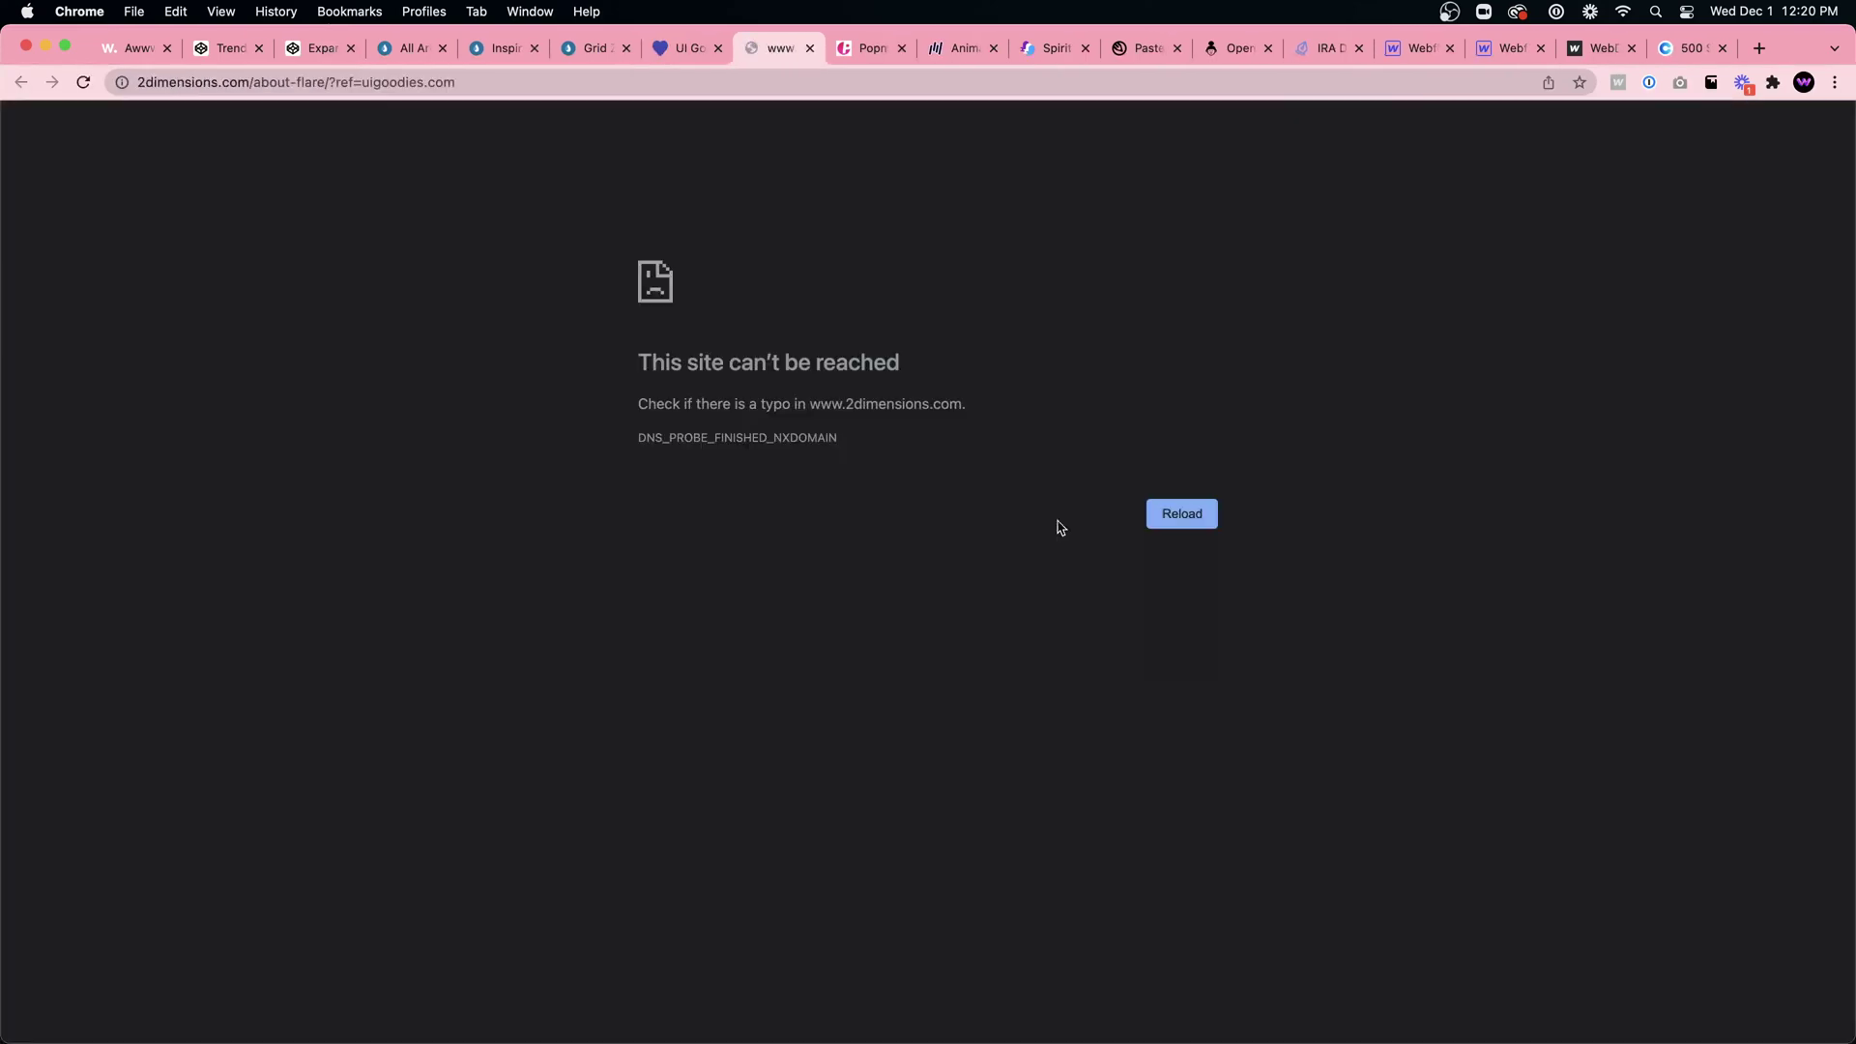
click(810, 48)
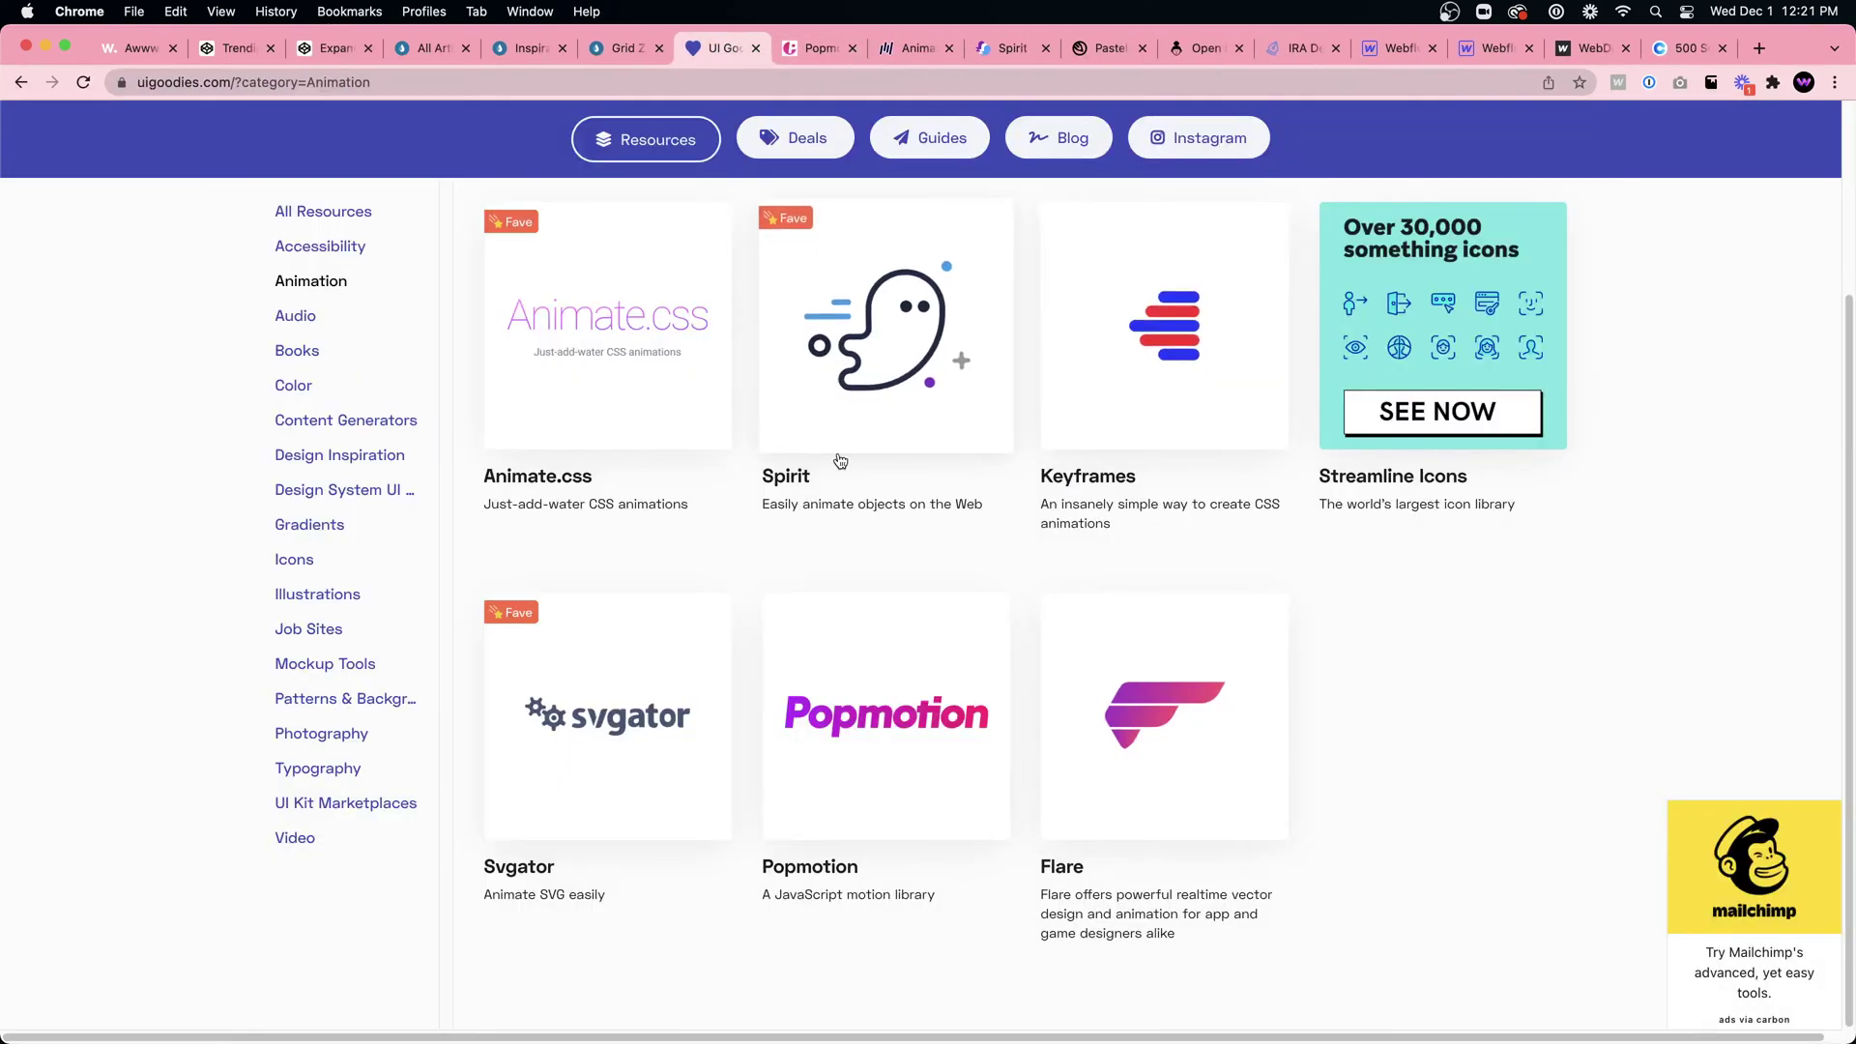
Step: Show the Design Inspiration category on UI Goodies, open Httpster, and browse its November 2021 showcase
click(341, 454)
scroll(1045, 649, down, 1)
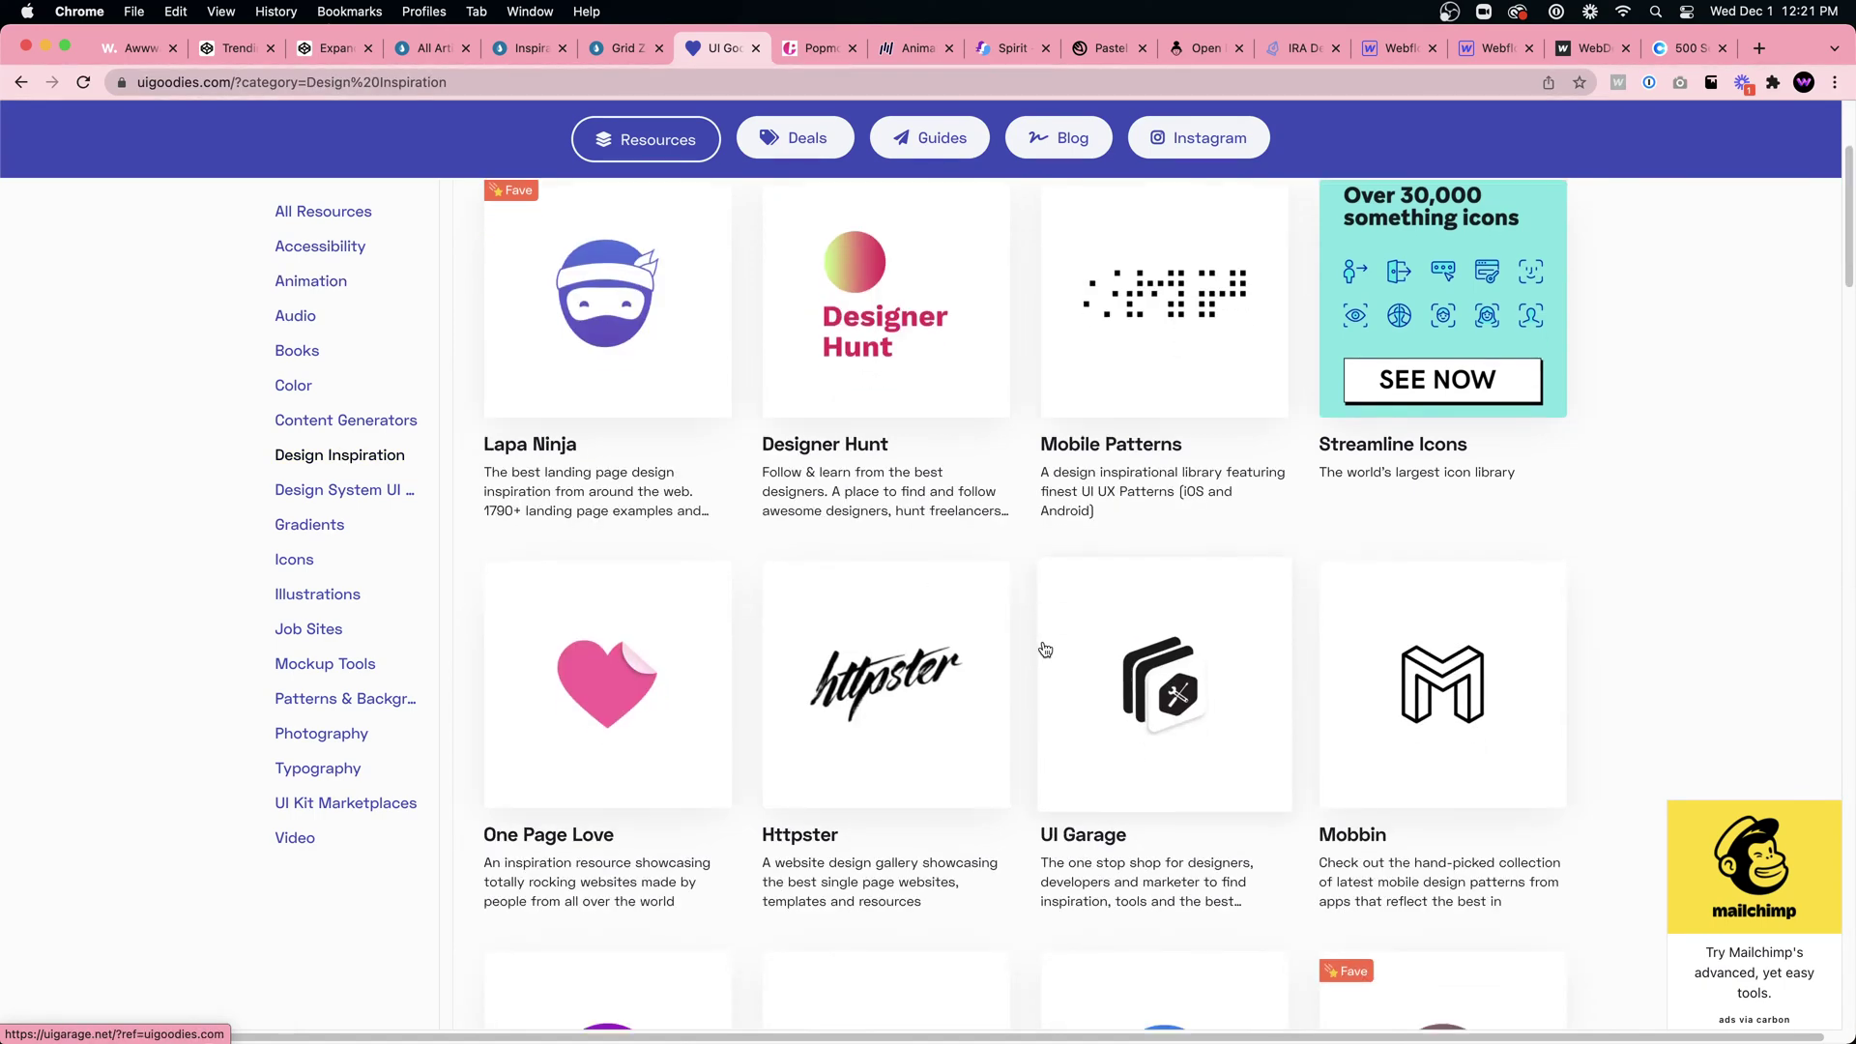
click(878, 654)
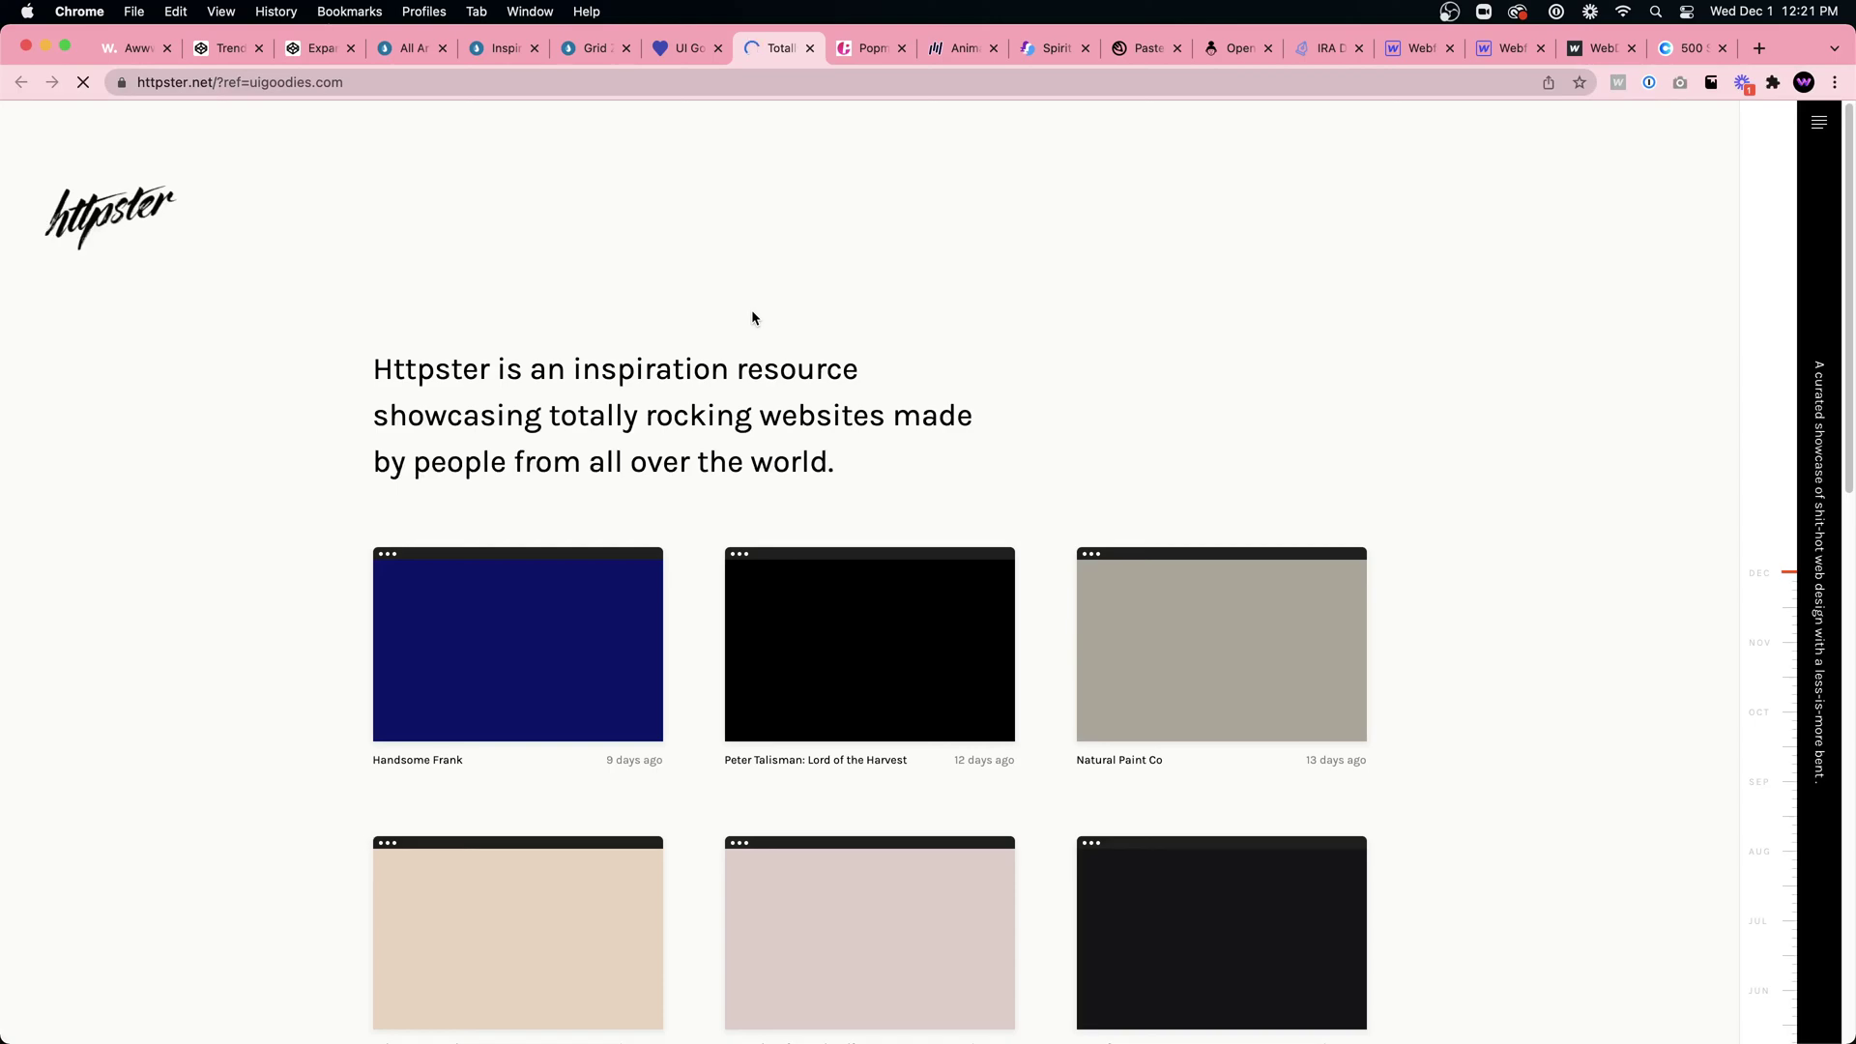
scroll(822, 310, down, 2)
scroll(854, 418, down, 3)
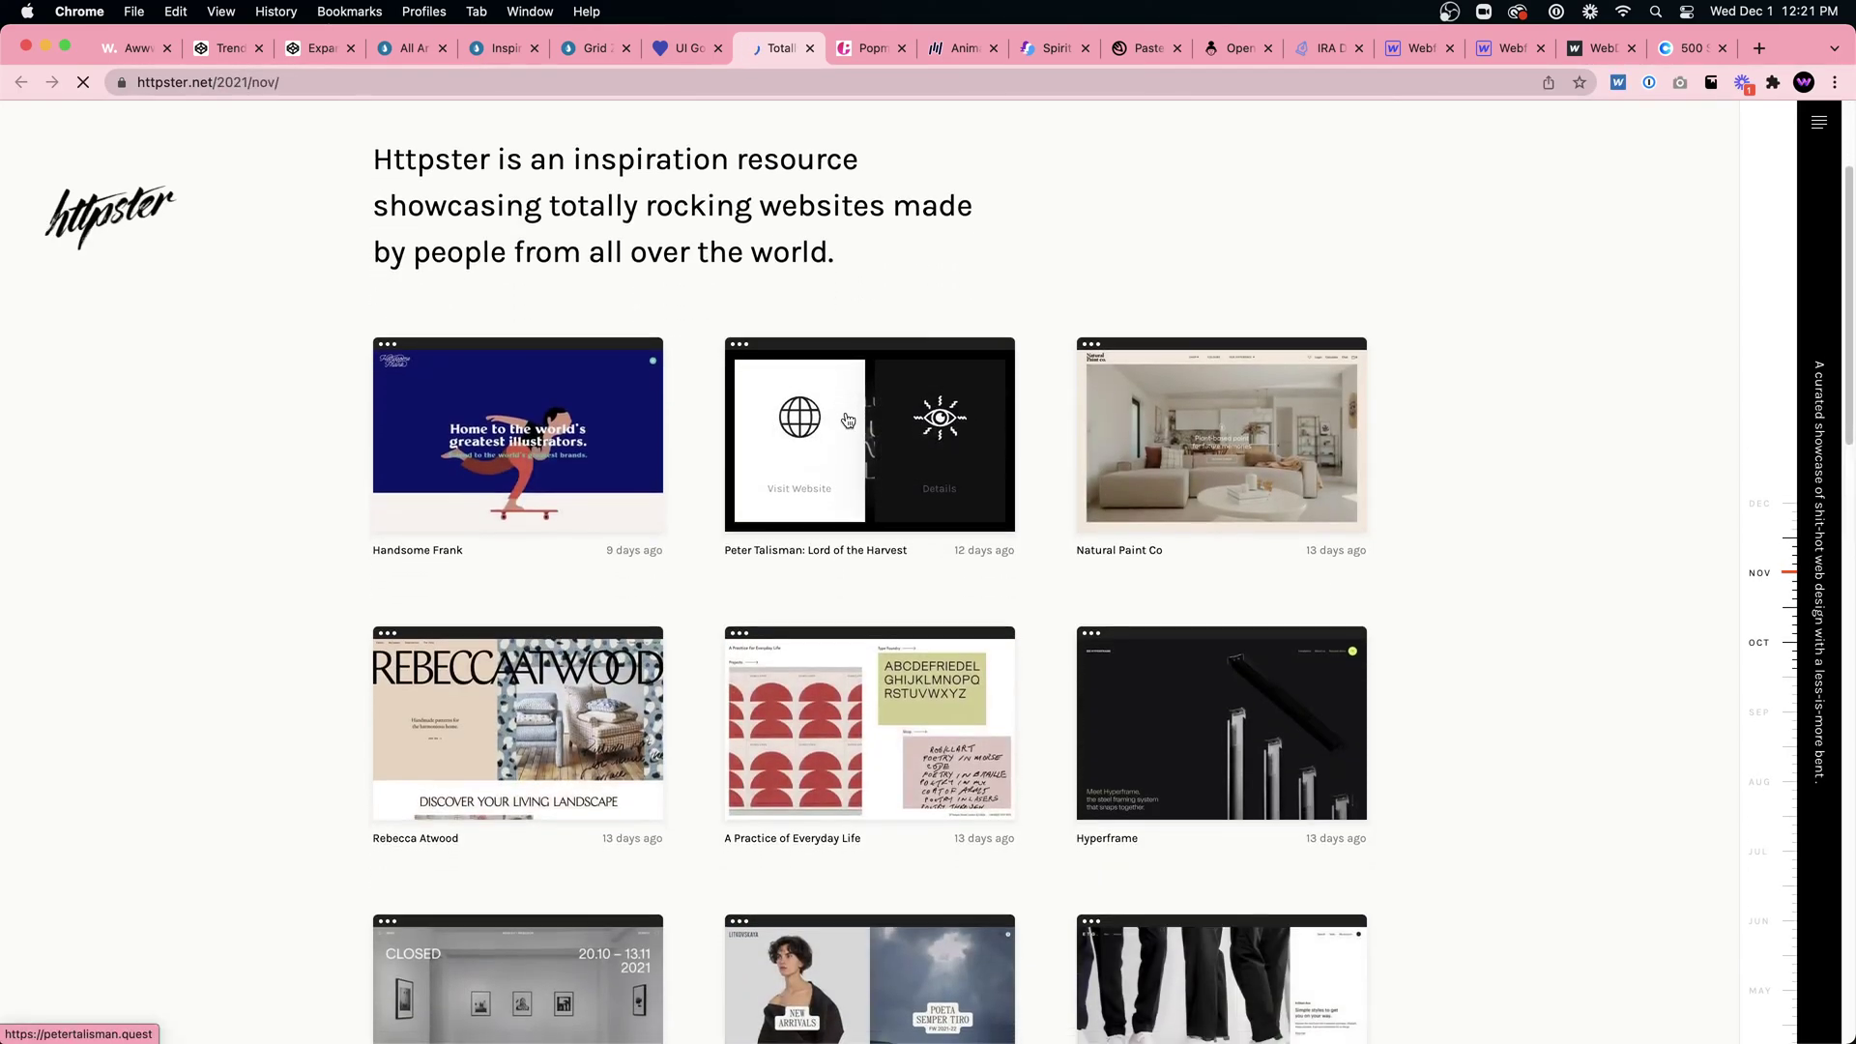
scroll(851, 416, down, 5)
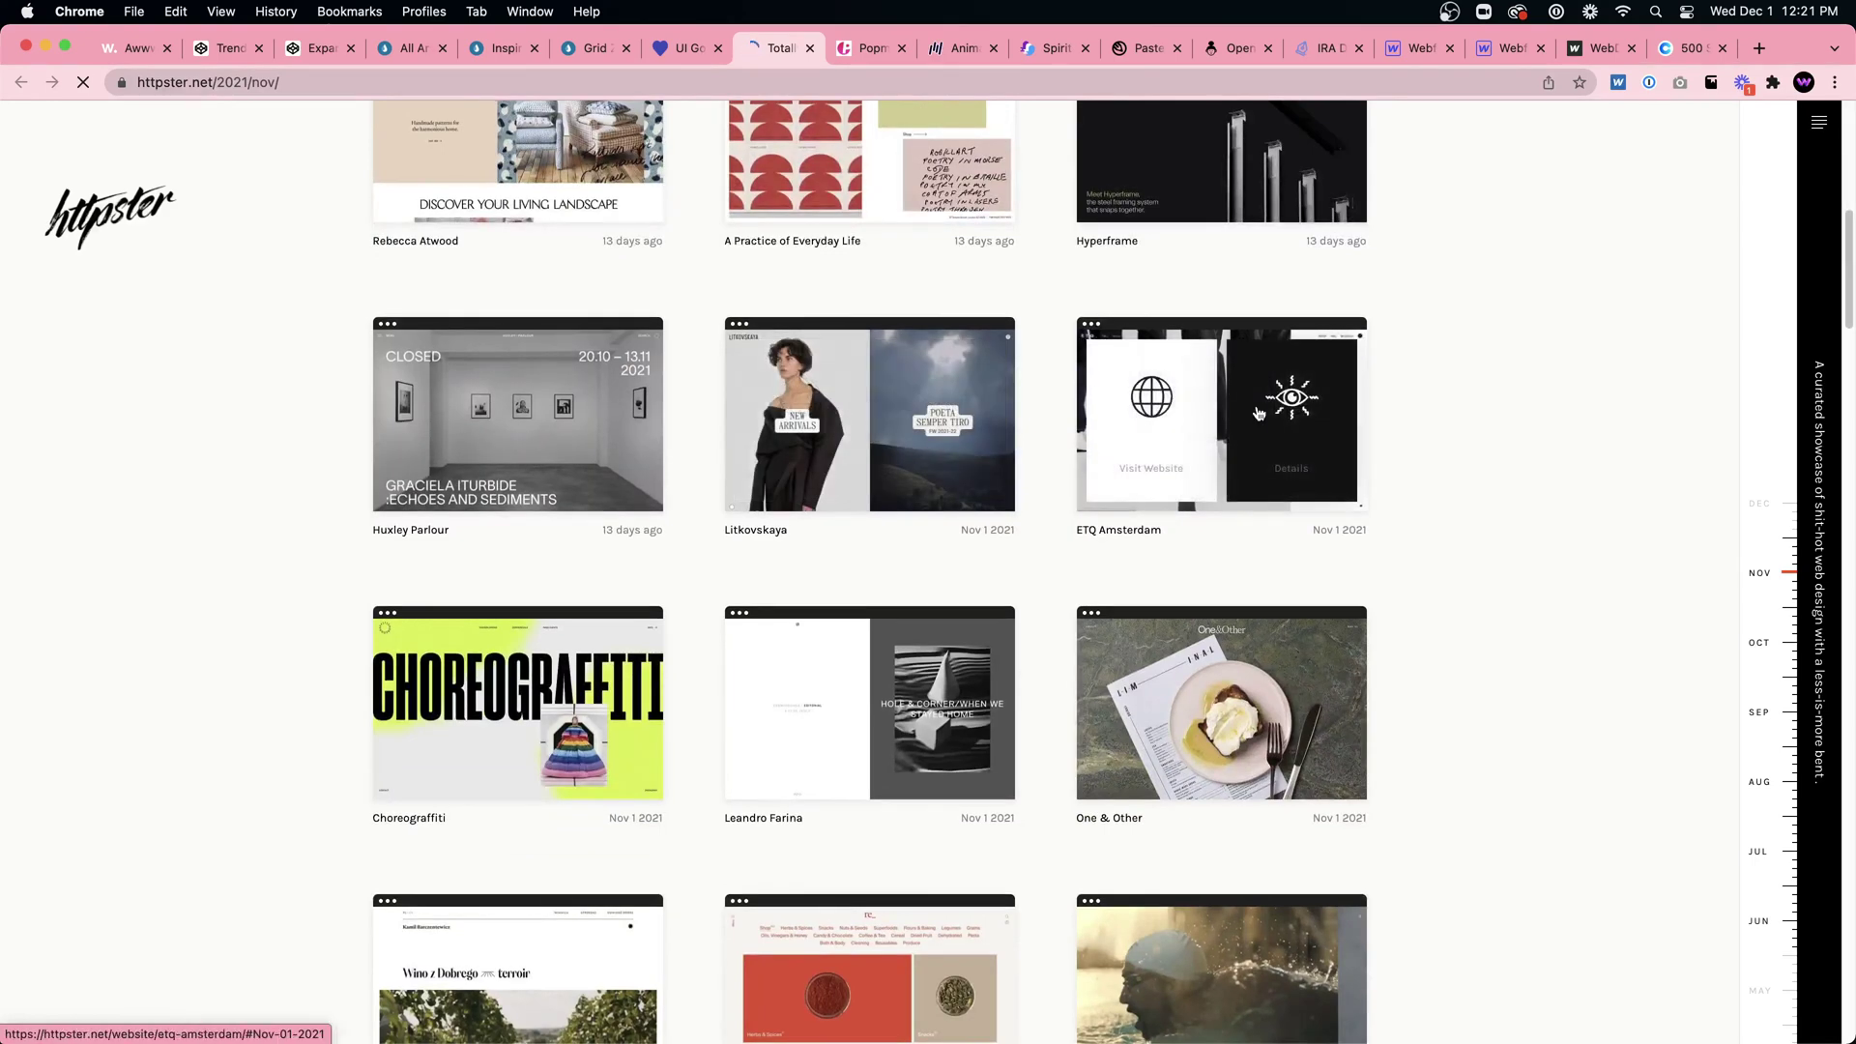
Step: Open the ETQ Amsterdam entry on Httpster, visit the live site, and look over its whole home page
click(1219, 415)
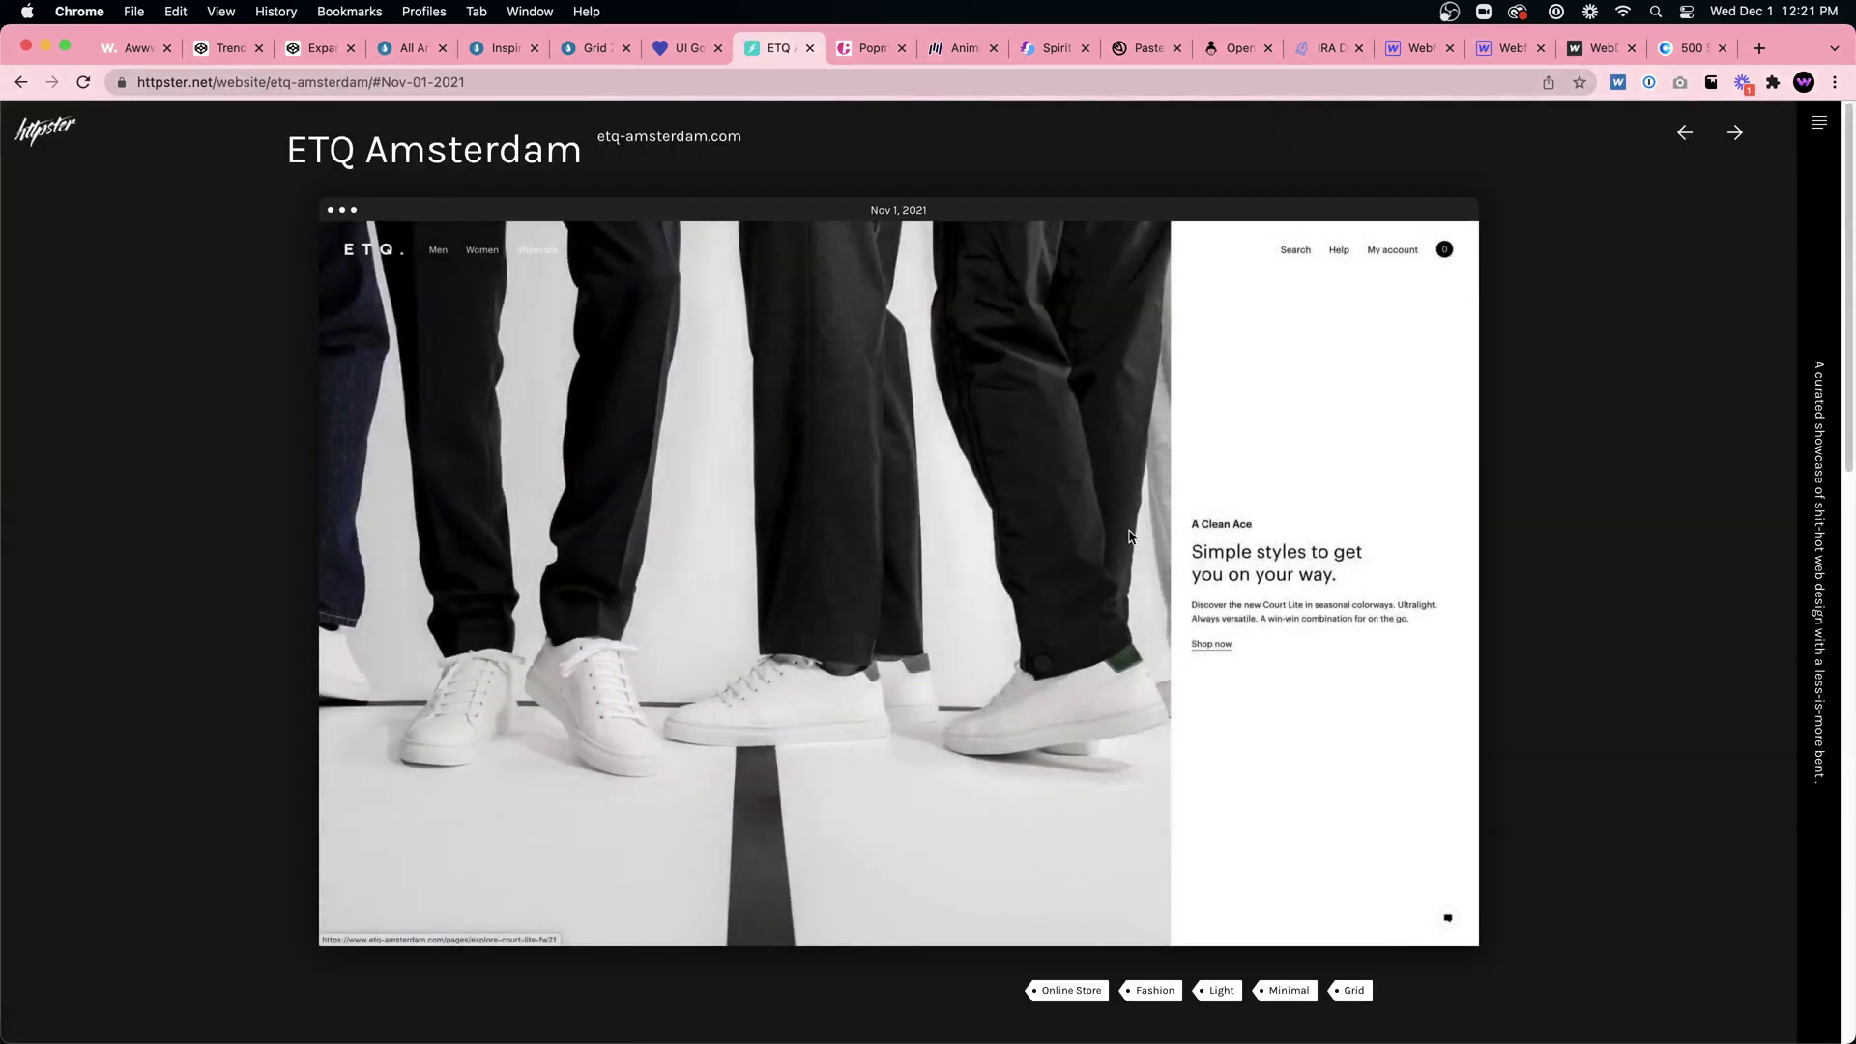
click(495, 172)
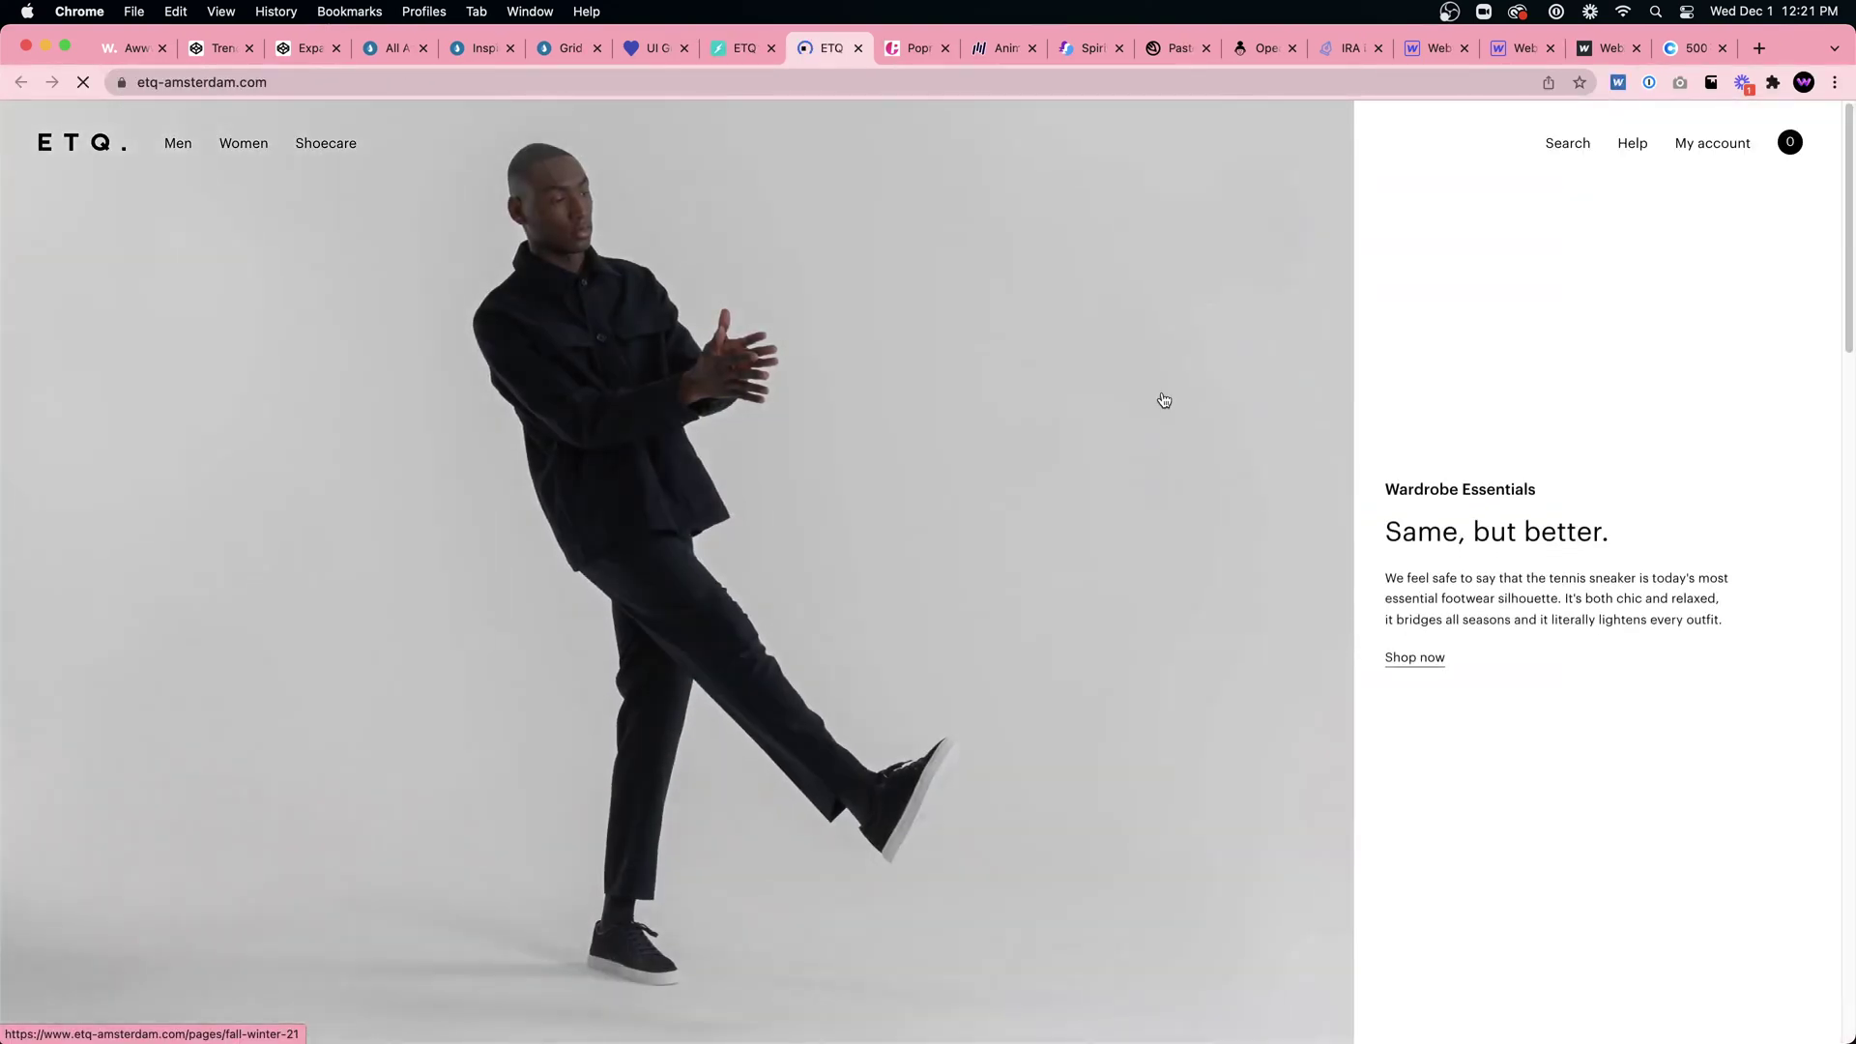
scroll(1173, 400, down, 15)
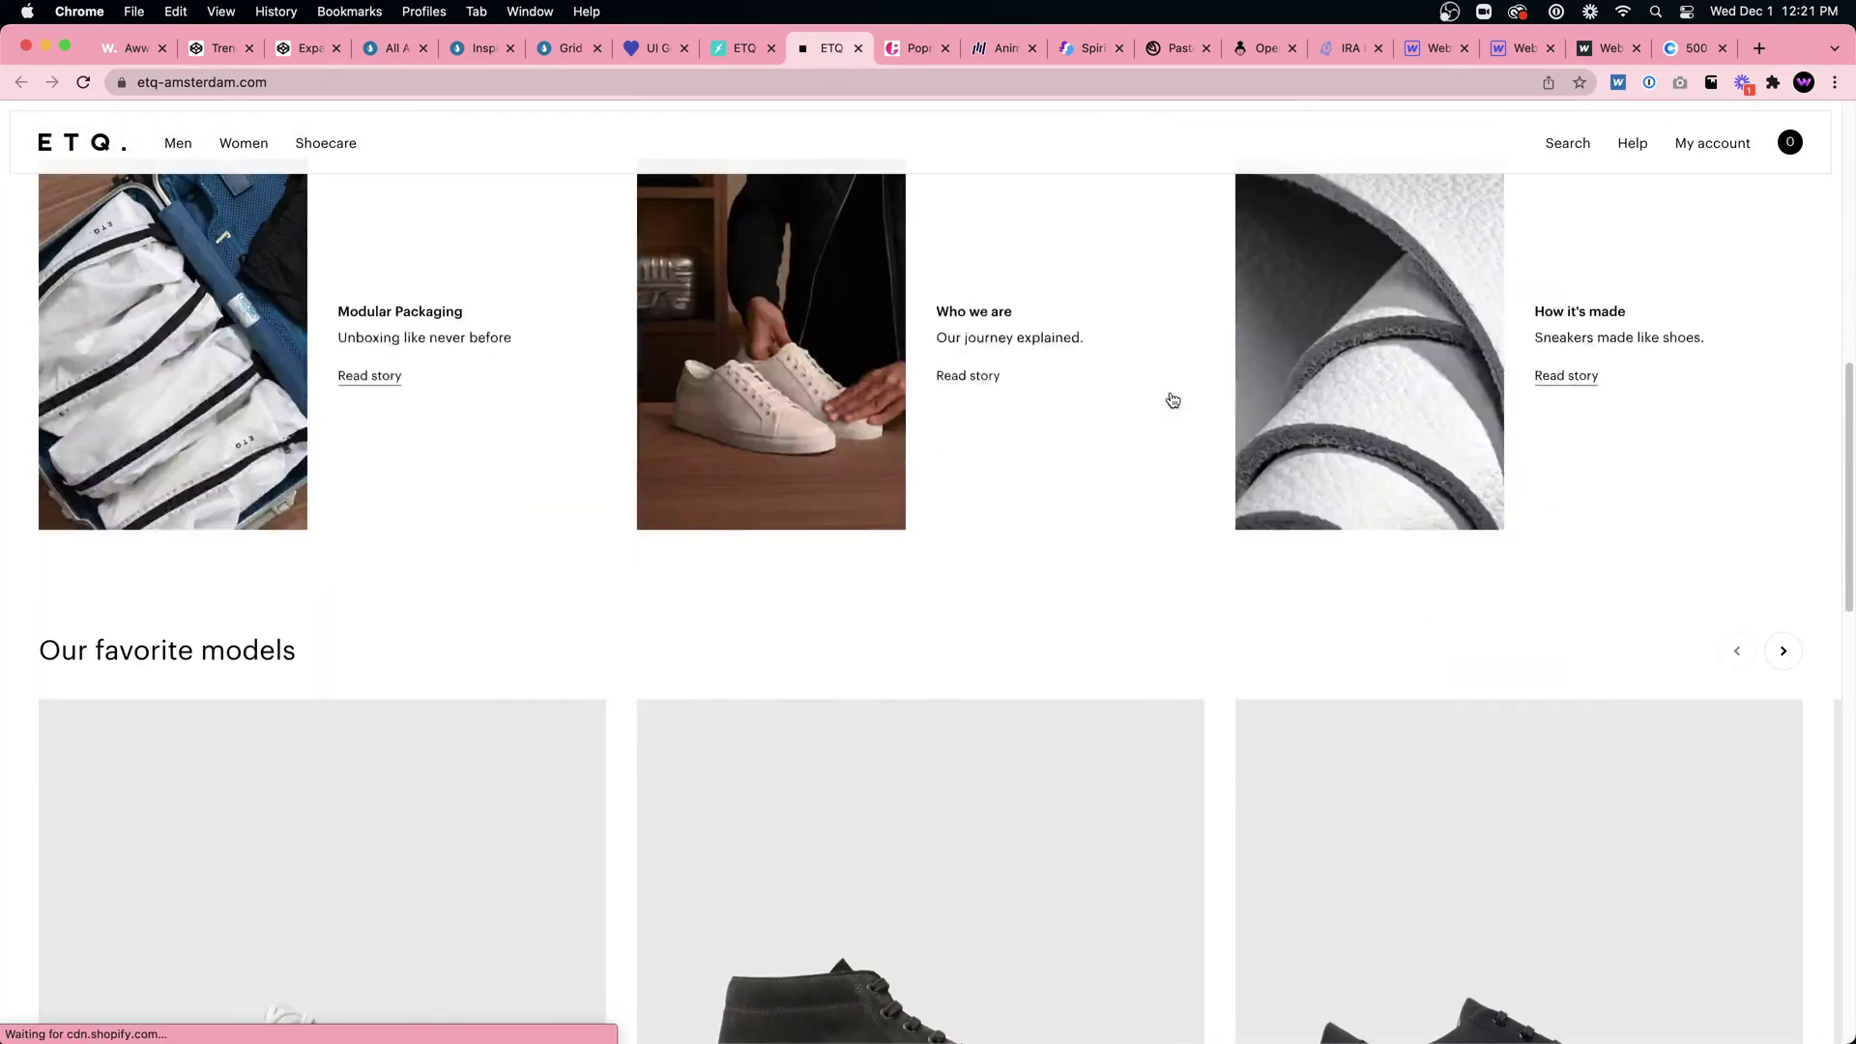
scroll(1173, 400, down, 10)
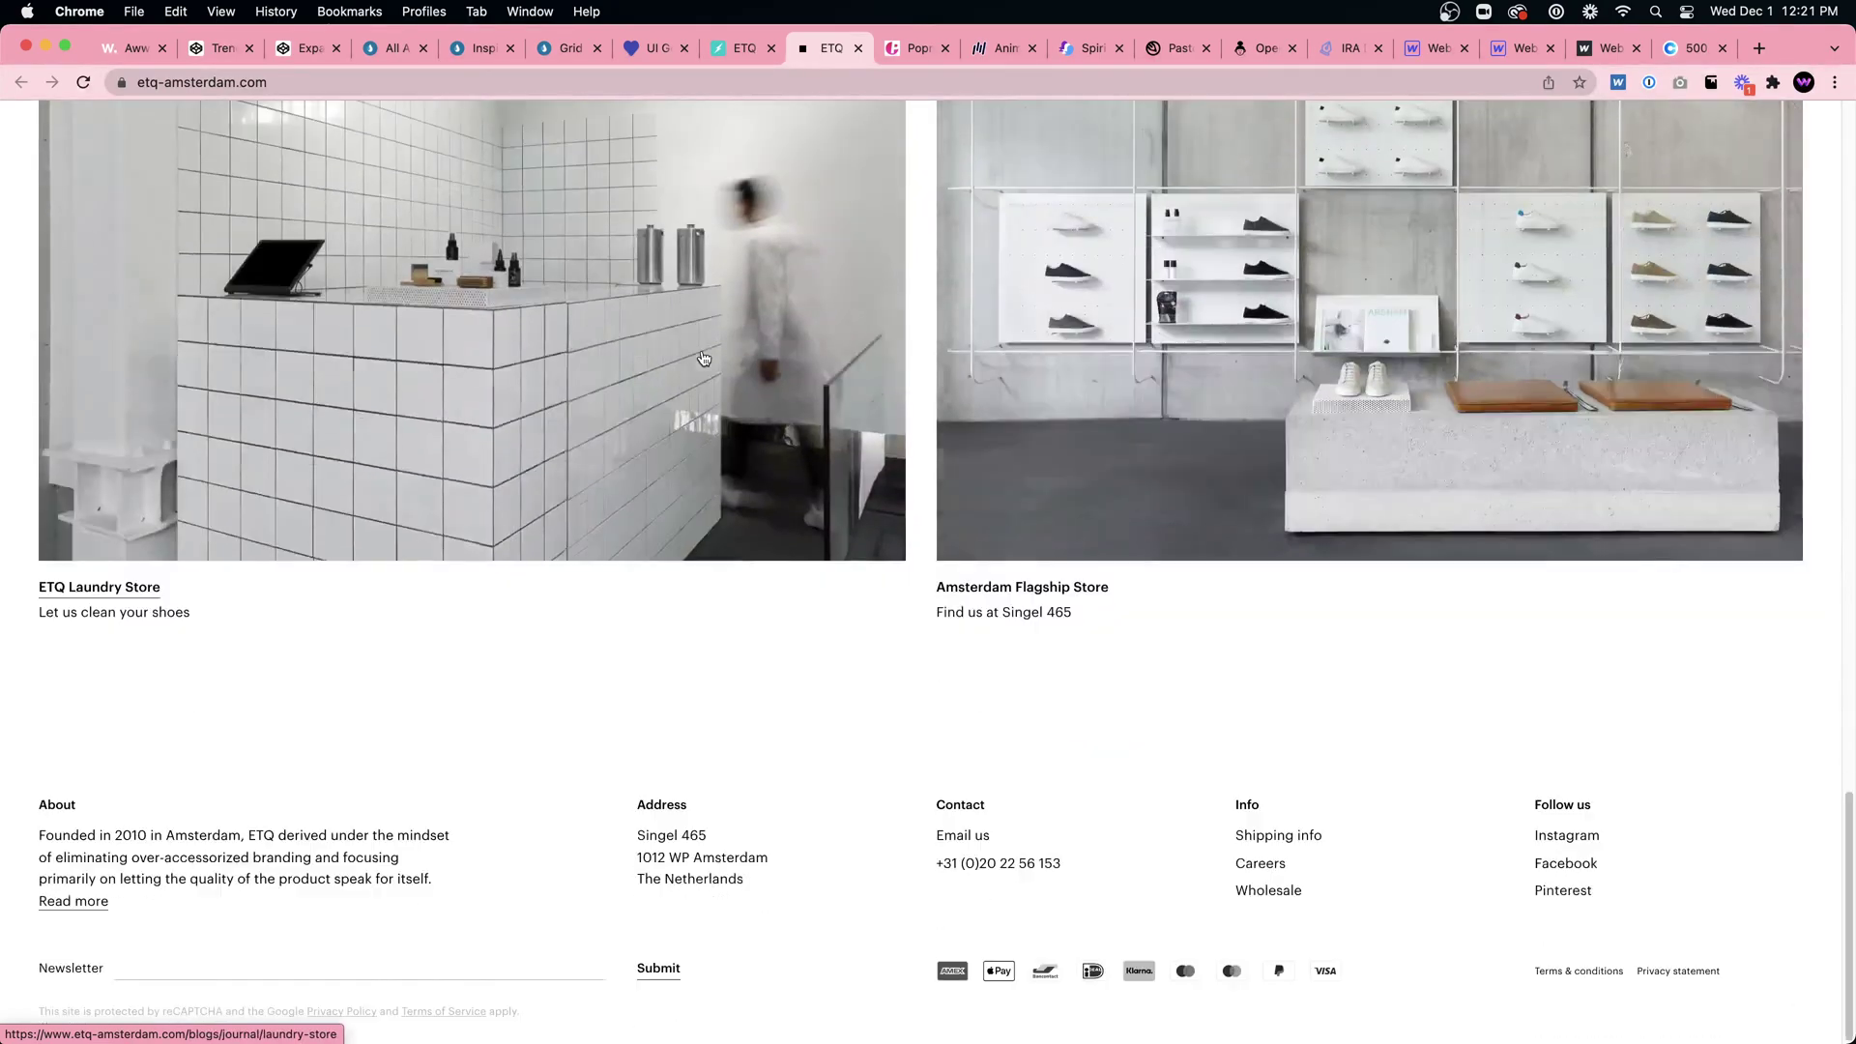
scroll(703, 359, up, 20)
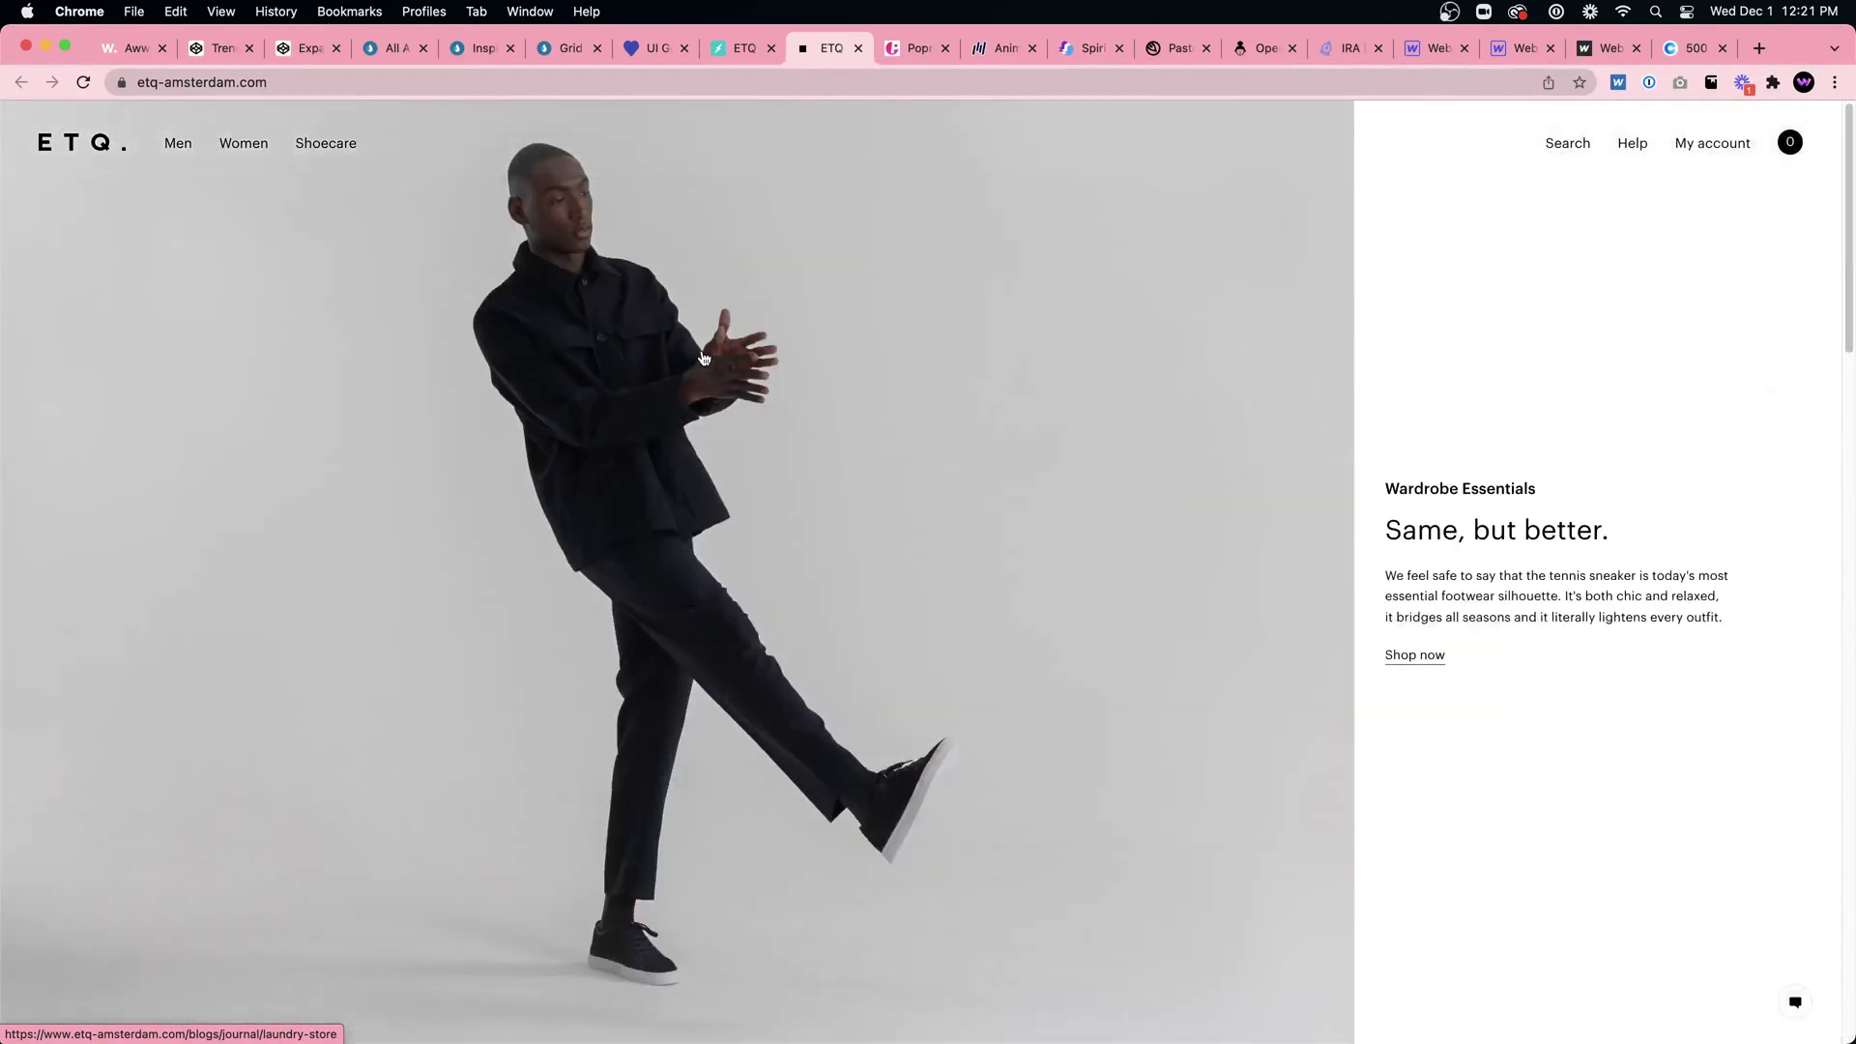
Step: View ETQ's Women Fall Winter 21 product grid and open the shopping bag overlay
click(245, 160)
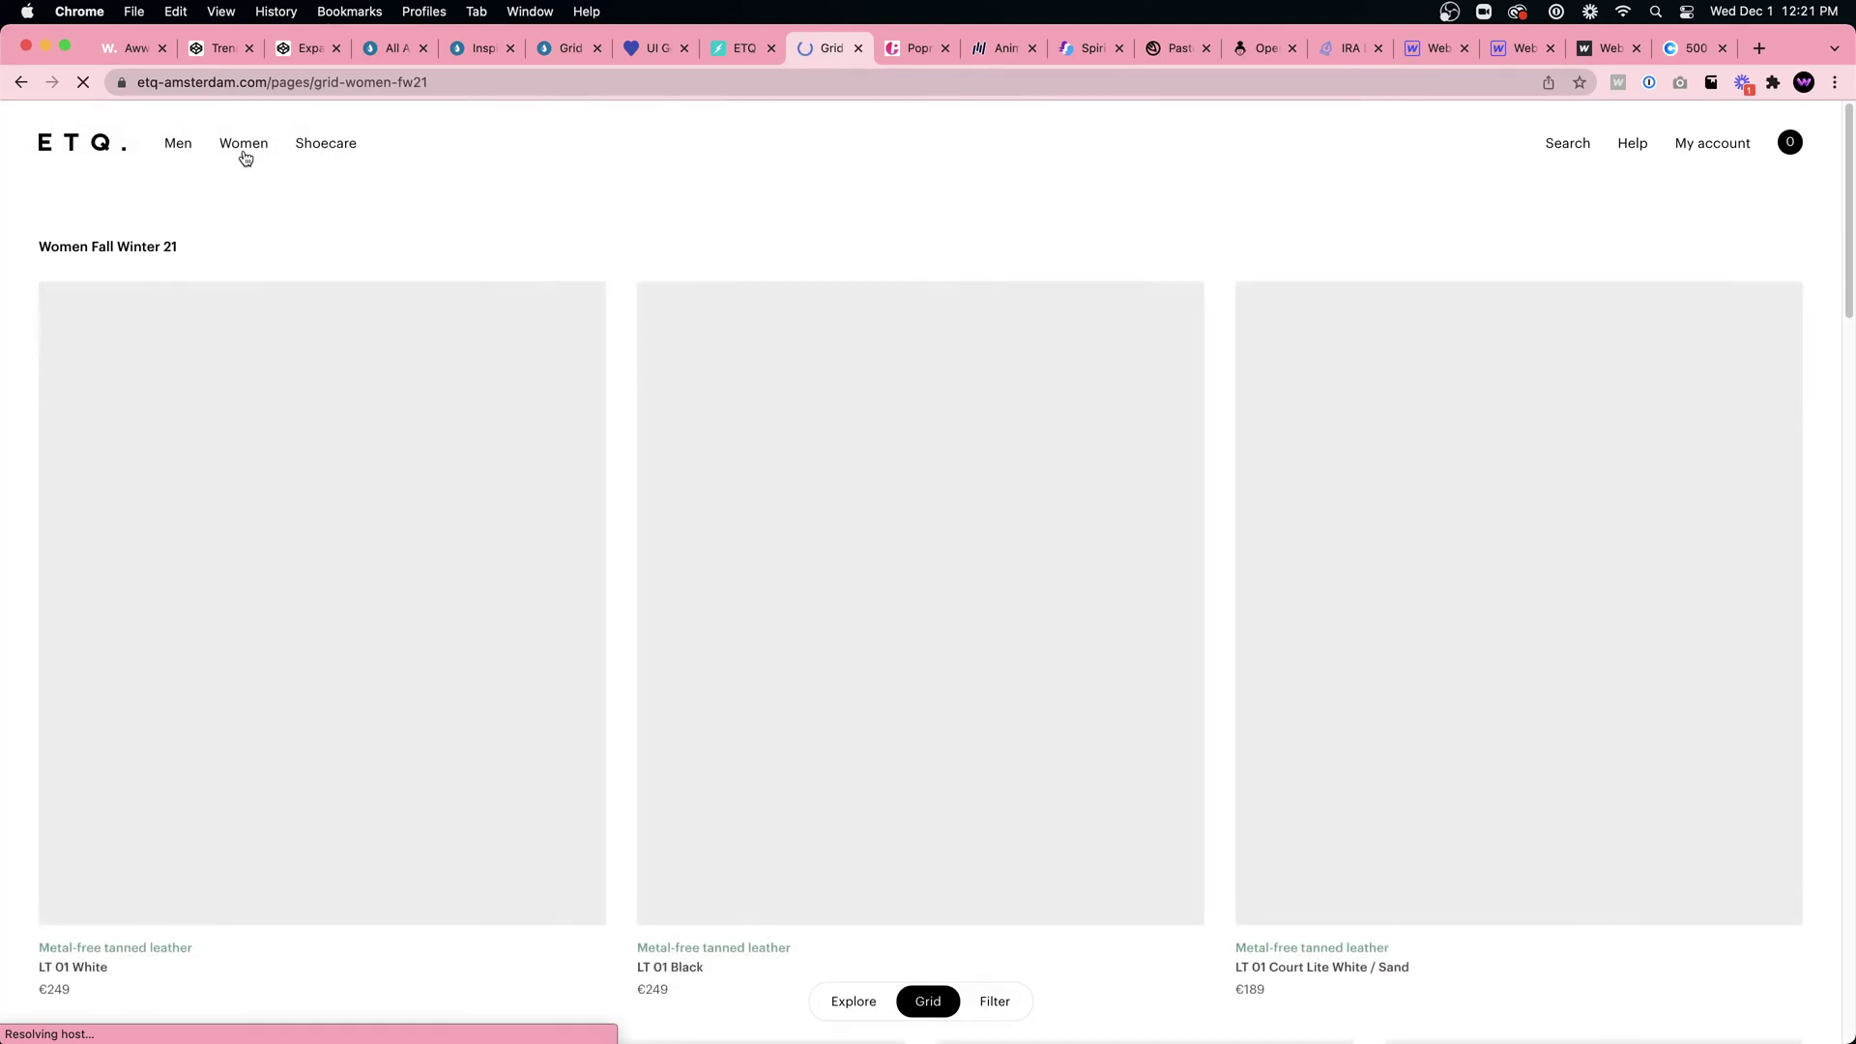
scroll(728, 350, down, 3)
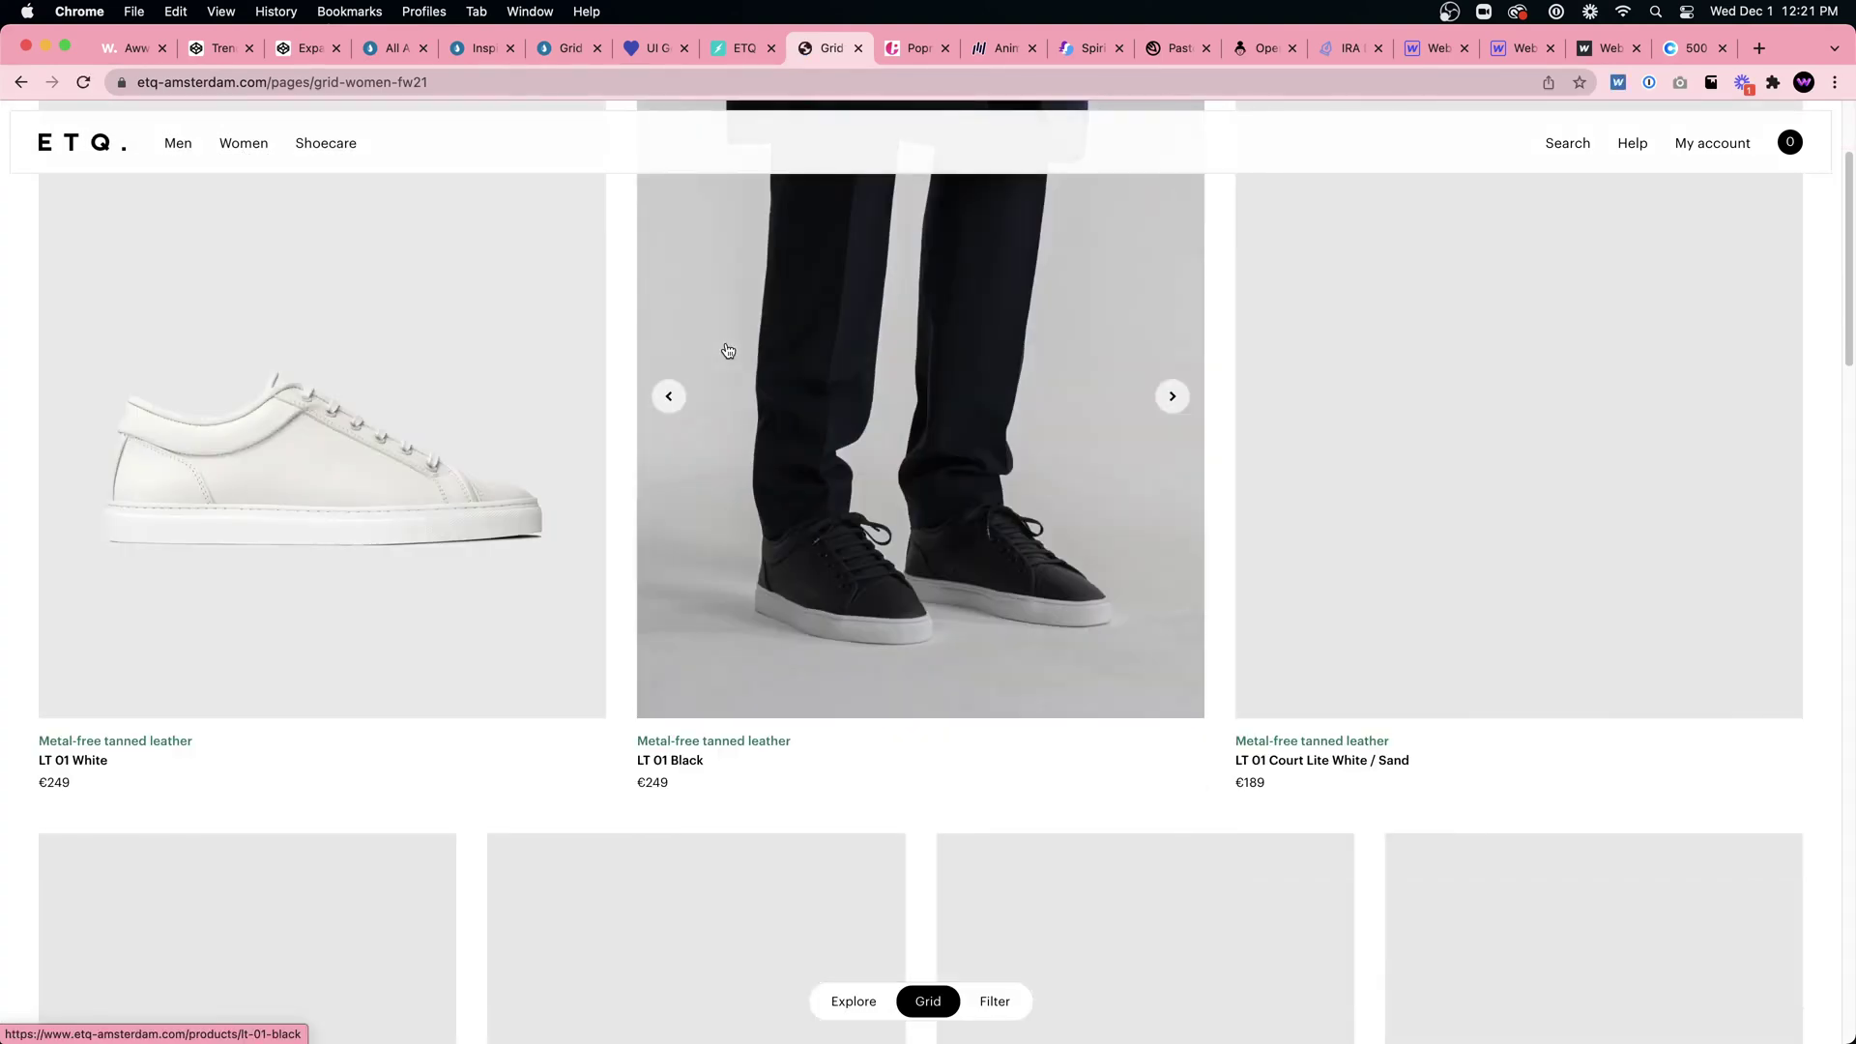
scroll(728, 350, down, 15)
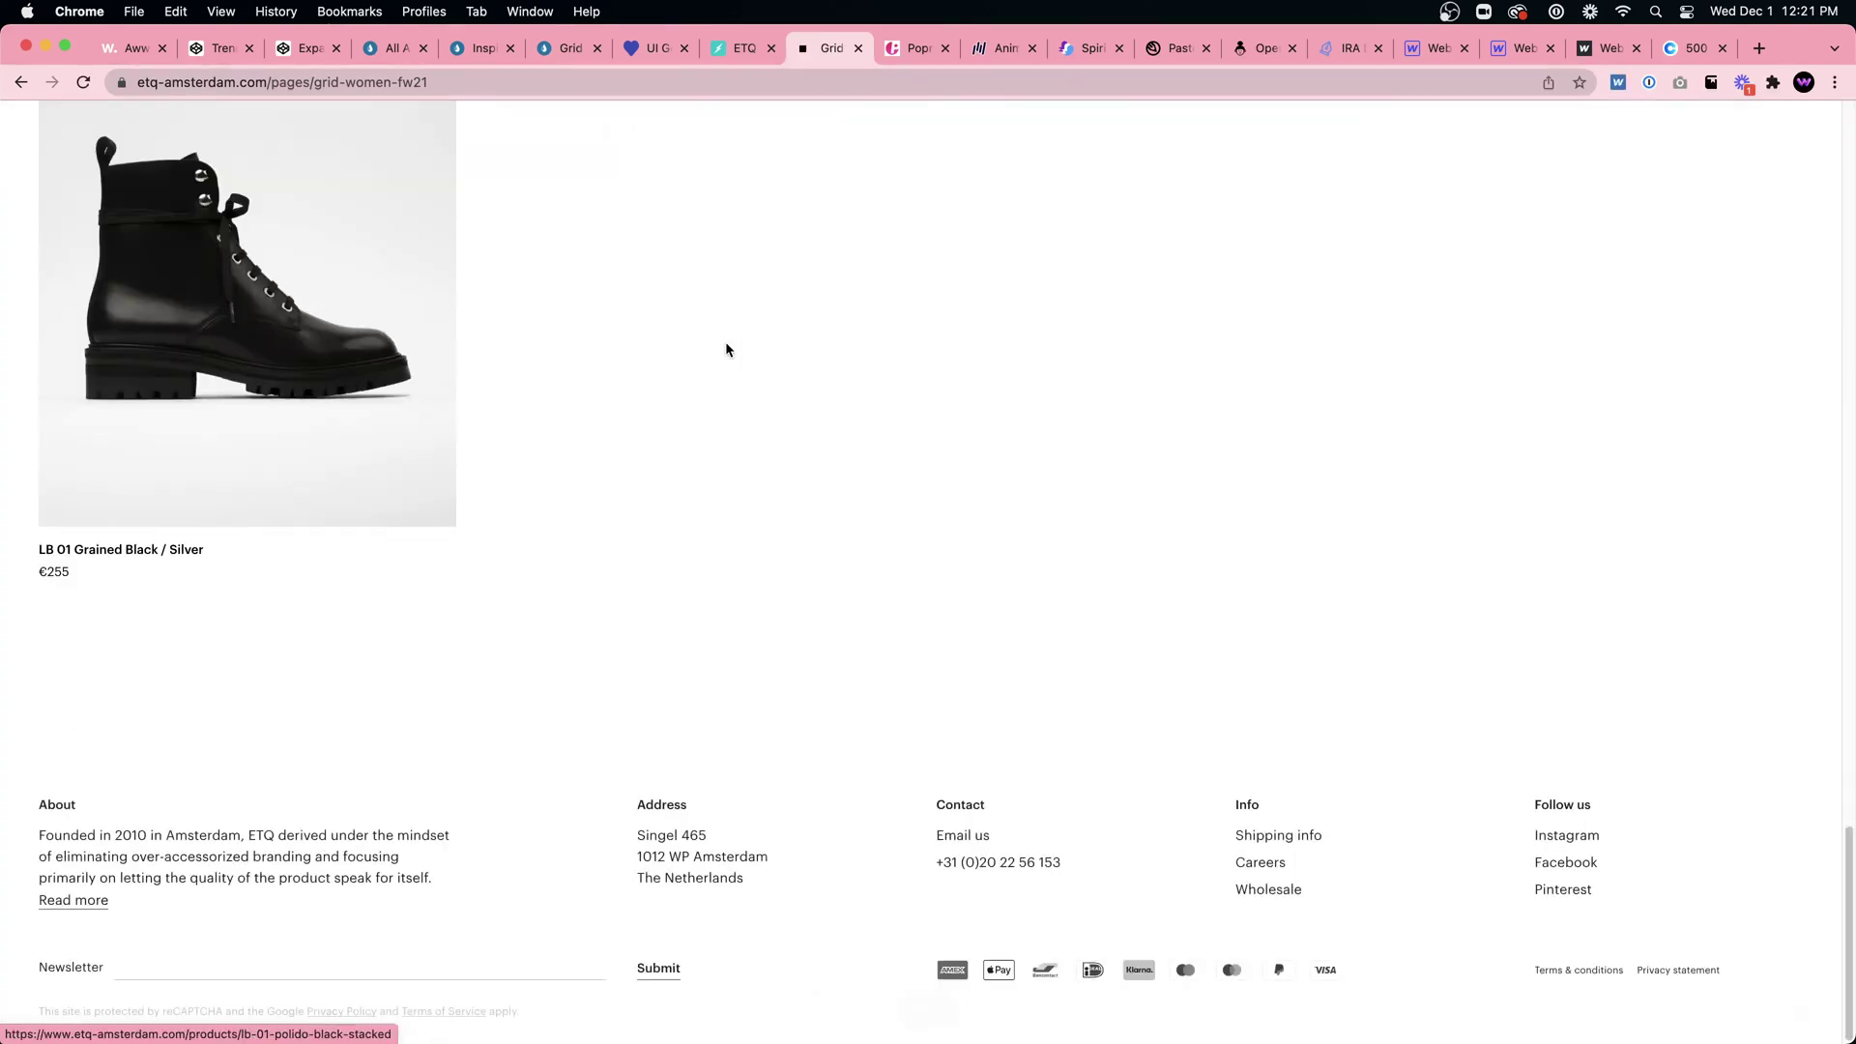
scroll(727, 350, up, 20)
click(1787, 147)
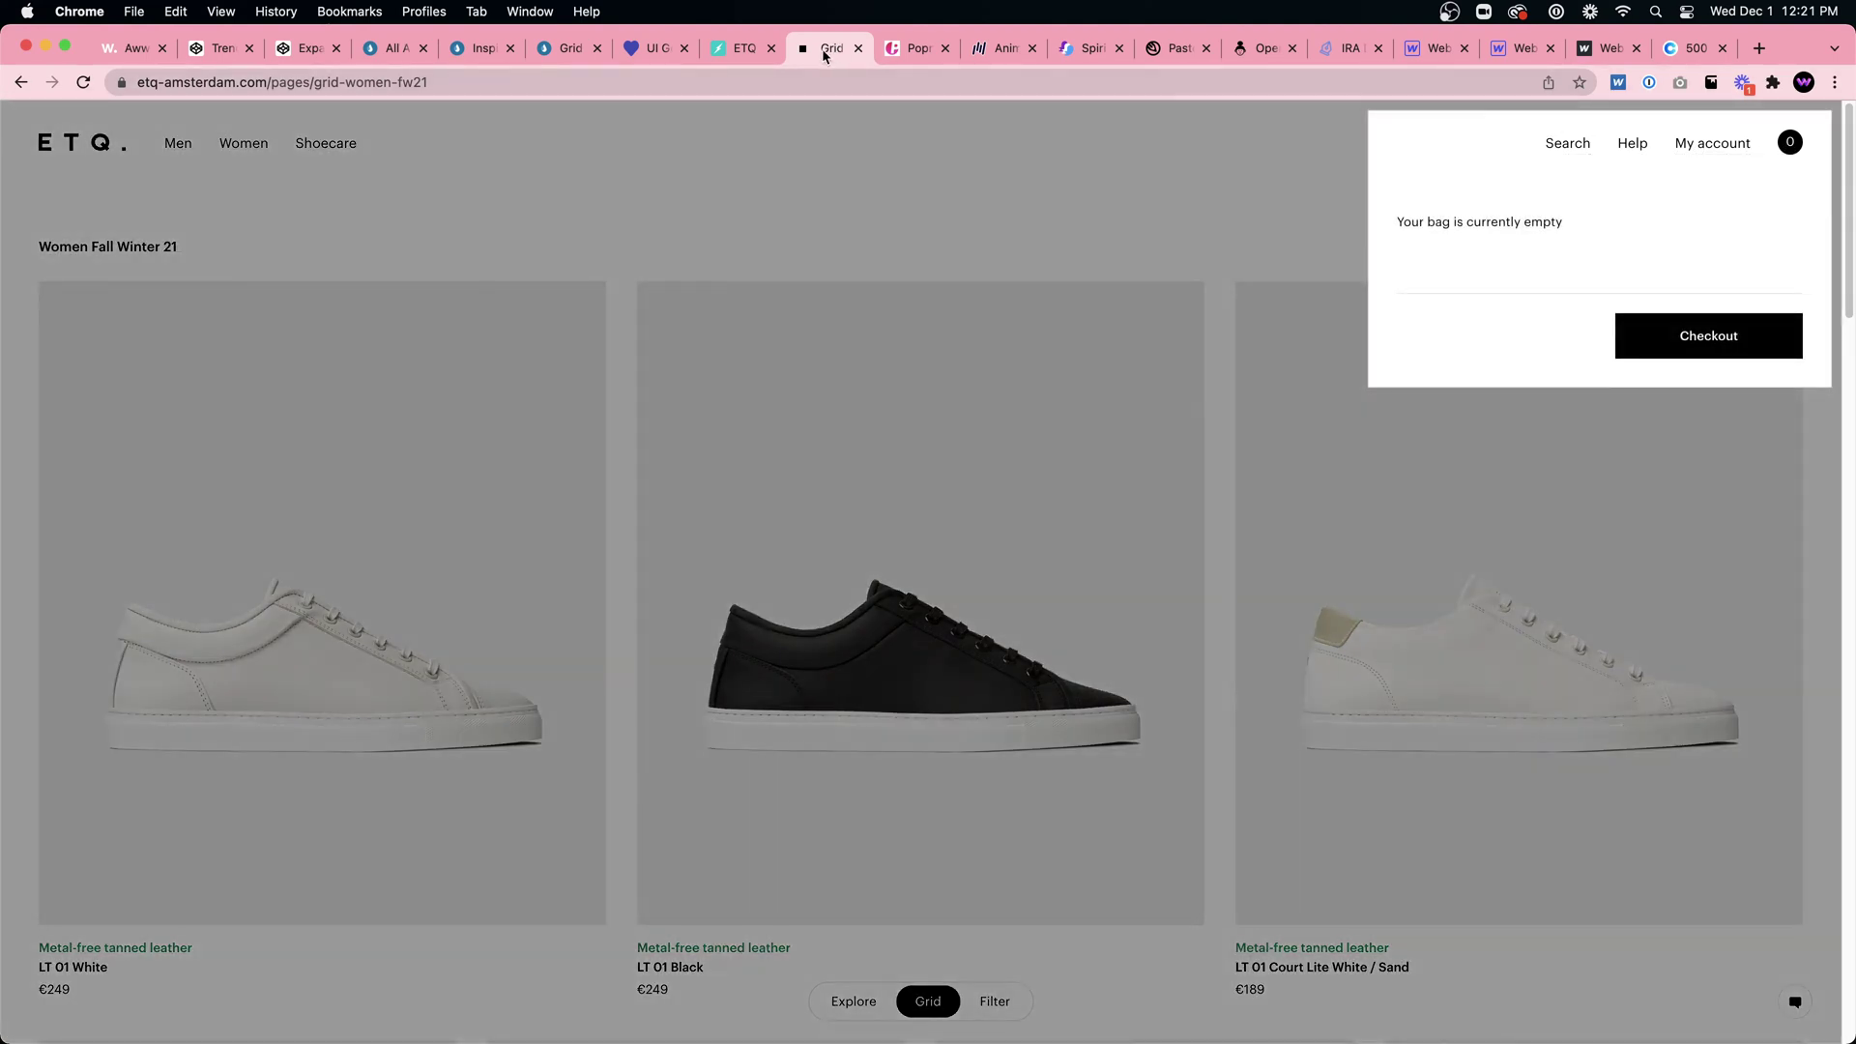
Step: Go back to the Httpster showcase and browse on to the September 2021 websites, stopping at Revolut
click(717, 56)
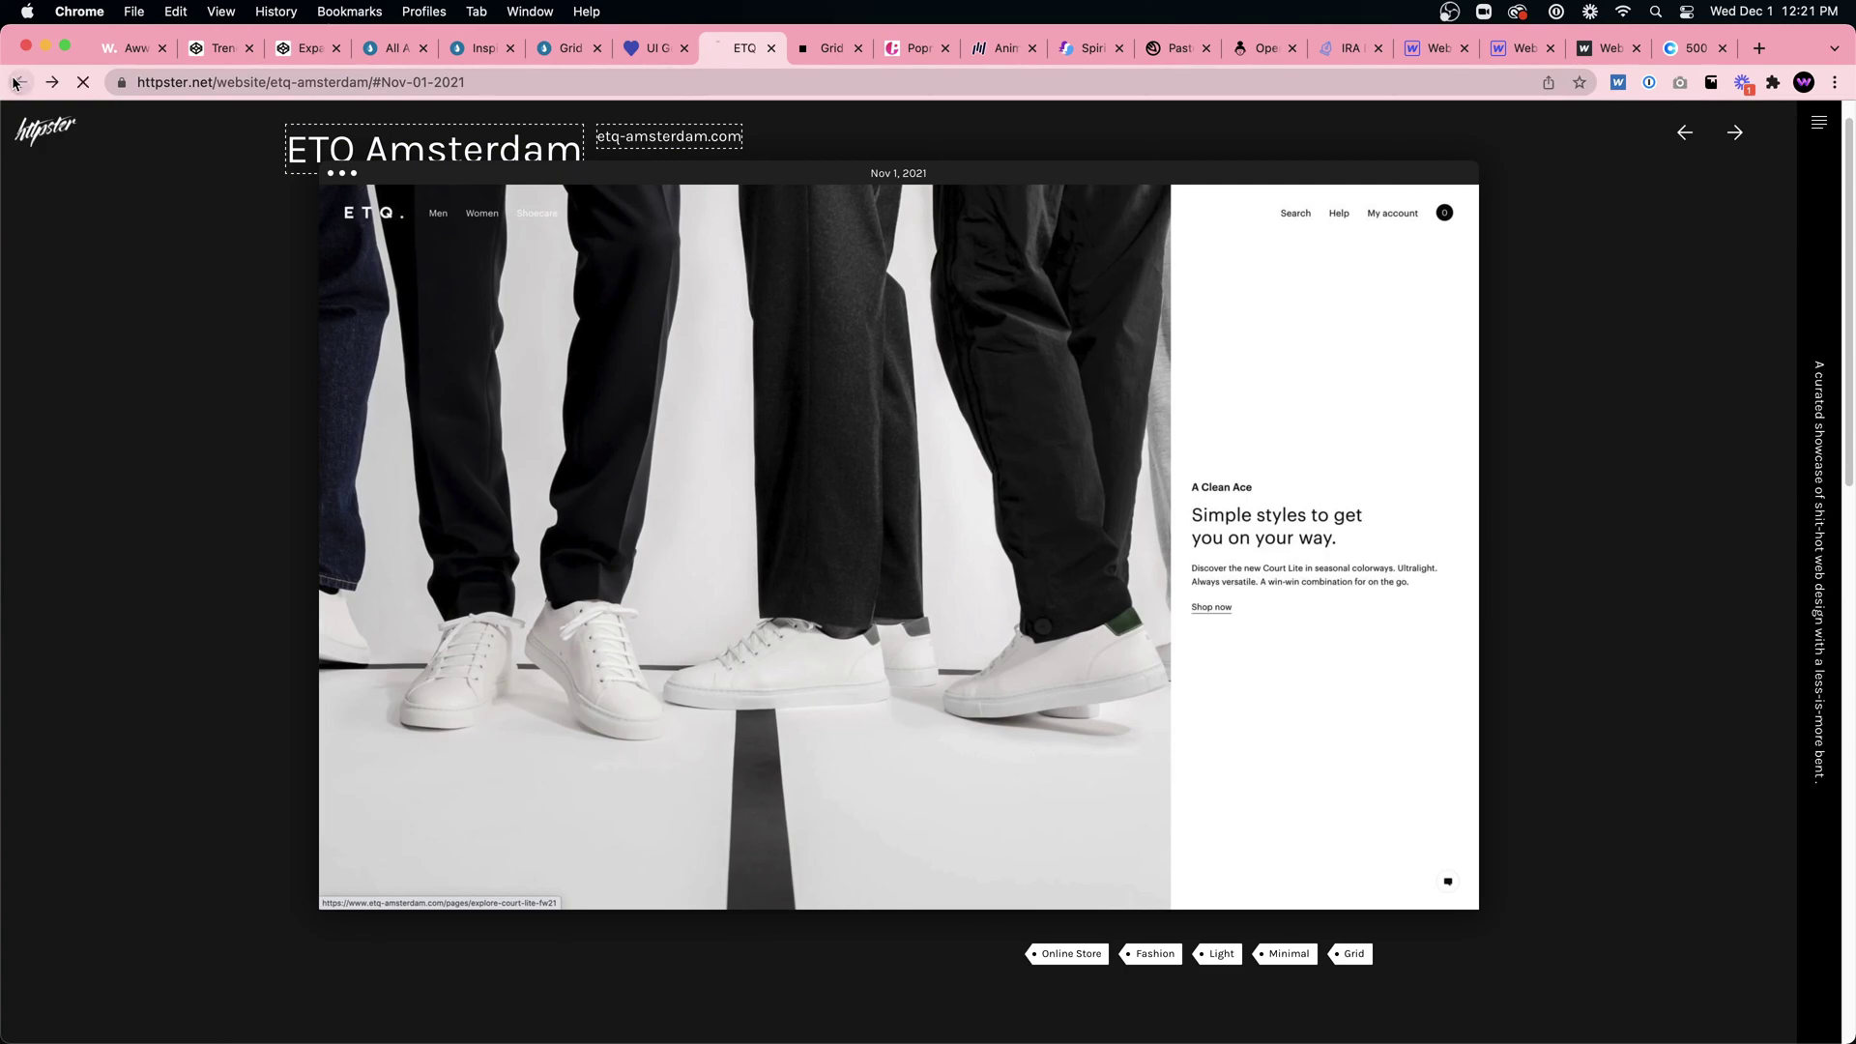
key(super+bracketleft)
scroll(663, 402, down, 7)
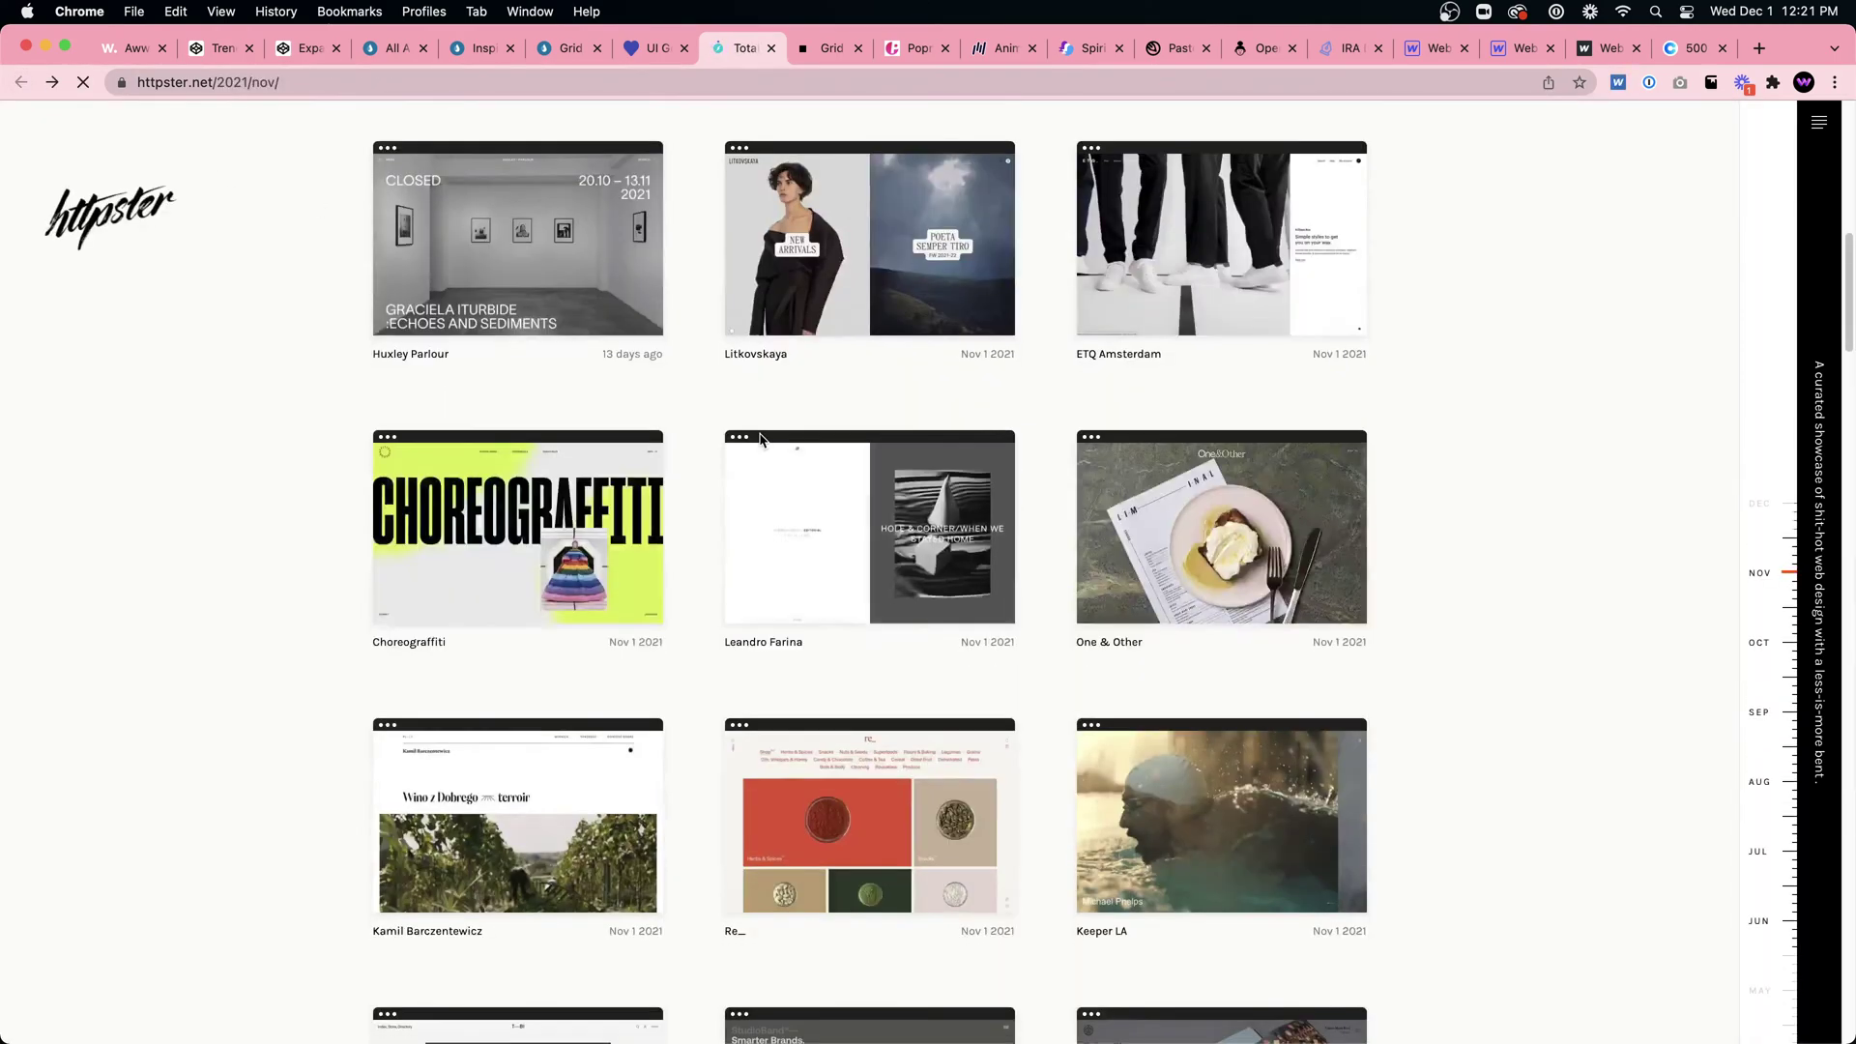
scroll(772, 444, down, 10)
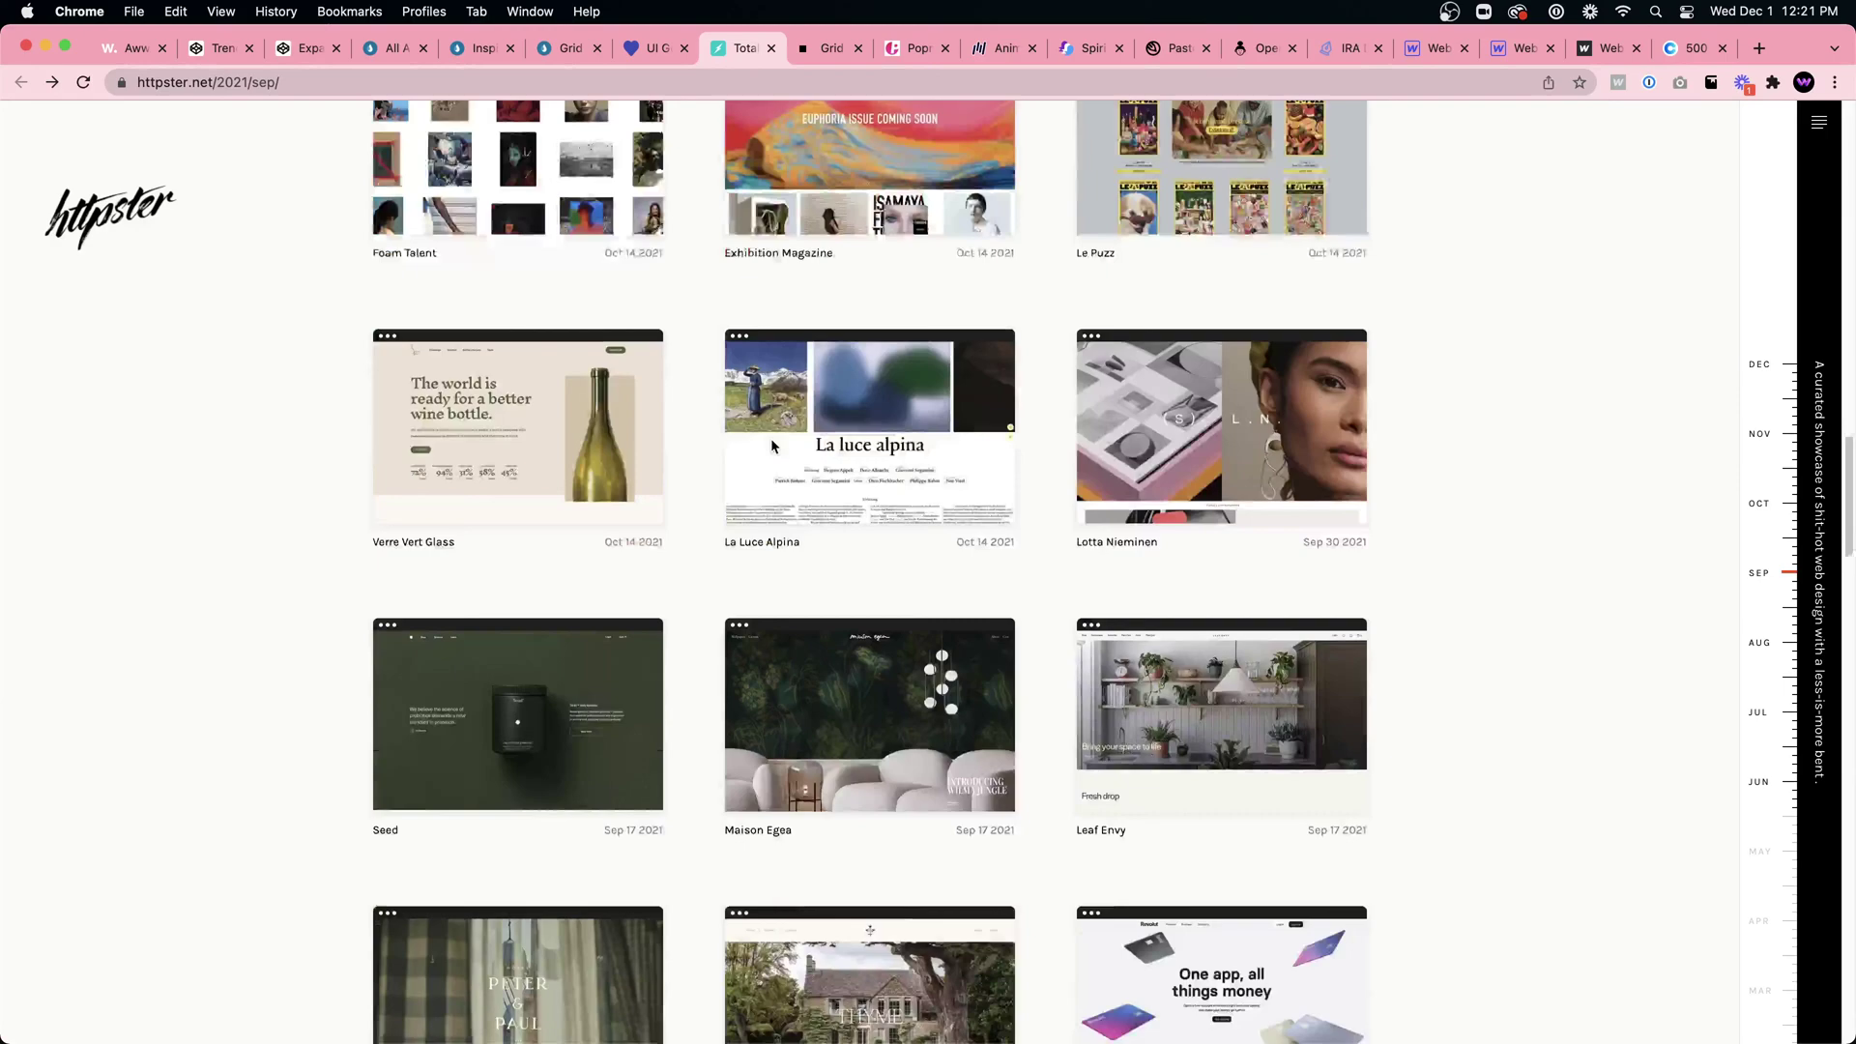
scroll(772, 444, down, 5)
mouse_move(1139, 524)
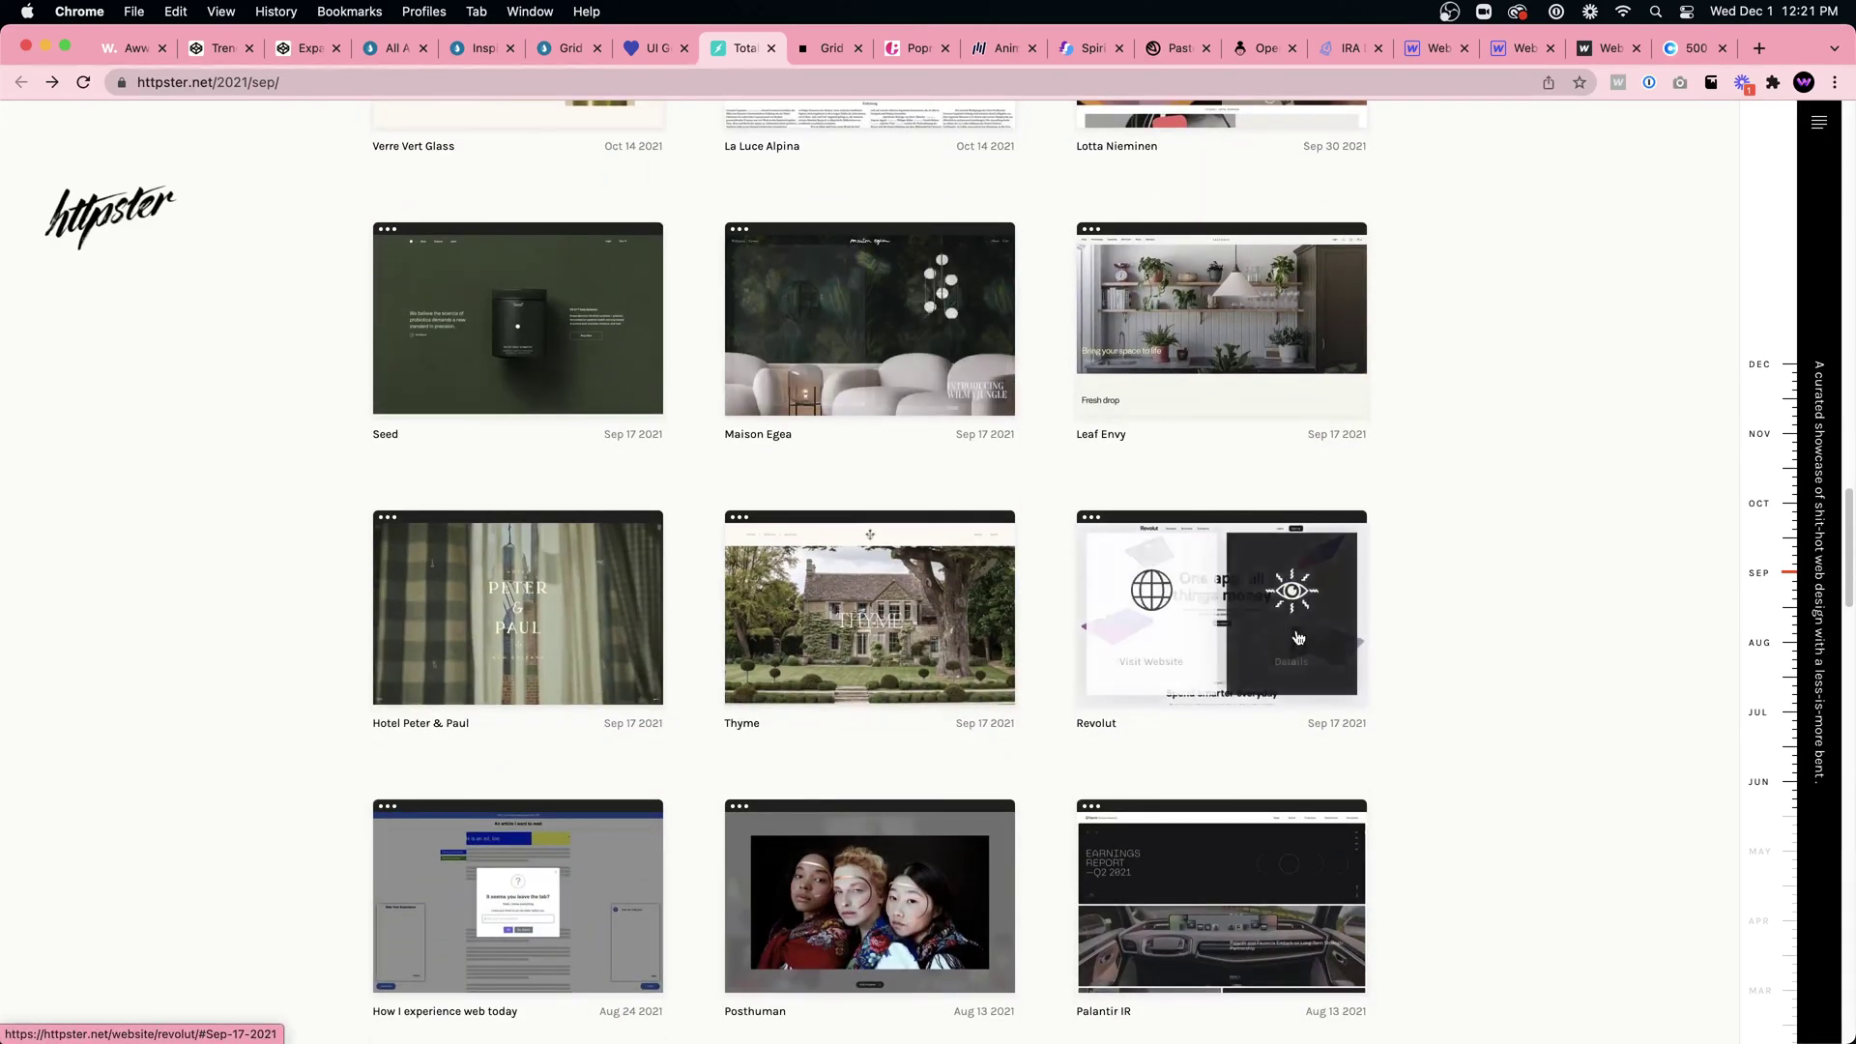
Step: Browse on to Httpster's August 2021 websites, open the Re-Forme entry, and look over its page
scroll(1199, 677, down, 6)
scroll(1189, 628, up, 6)
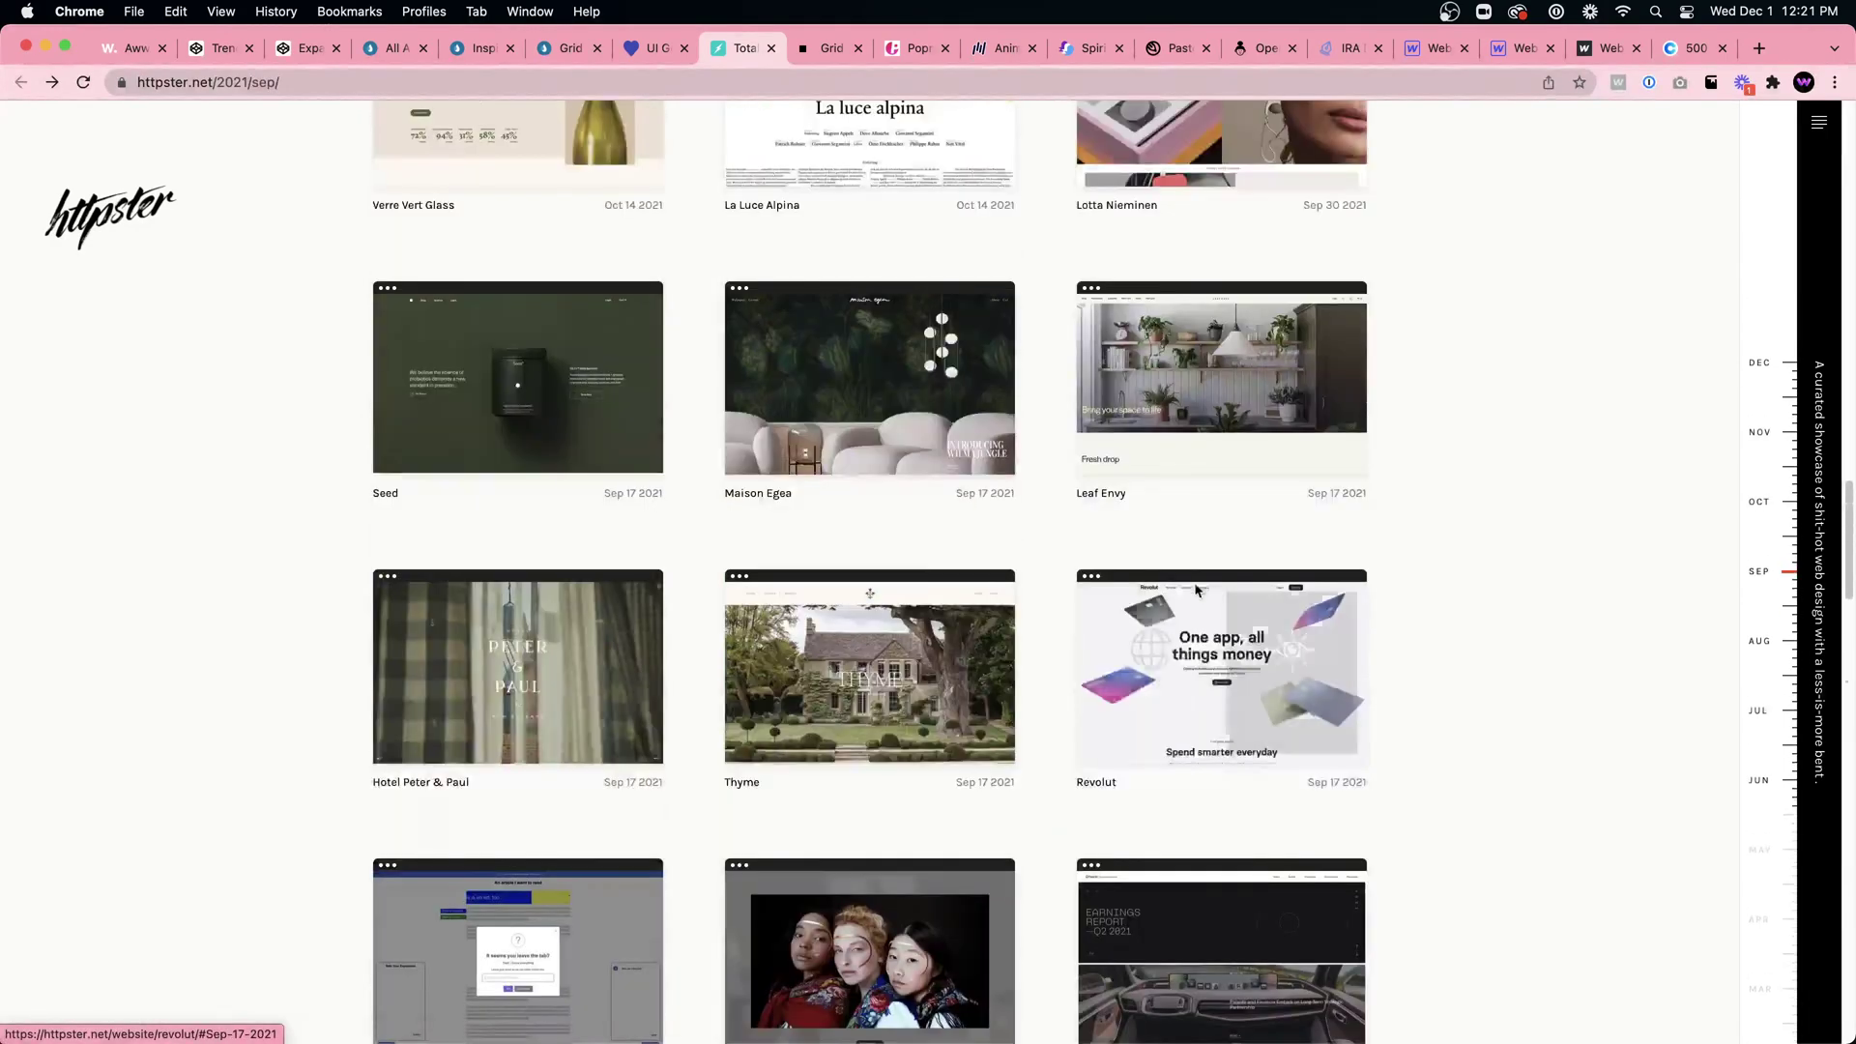
scroll(1177, 584, down, 6)
click(907, 596)
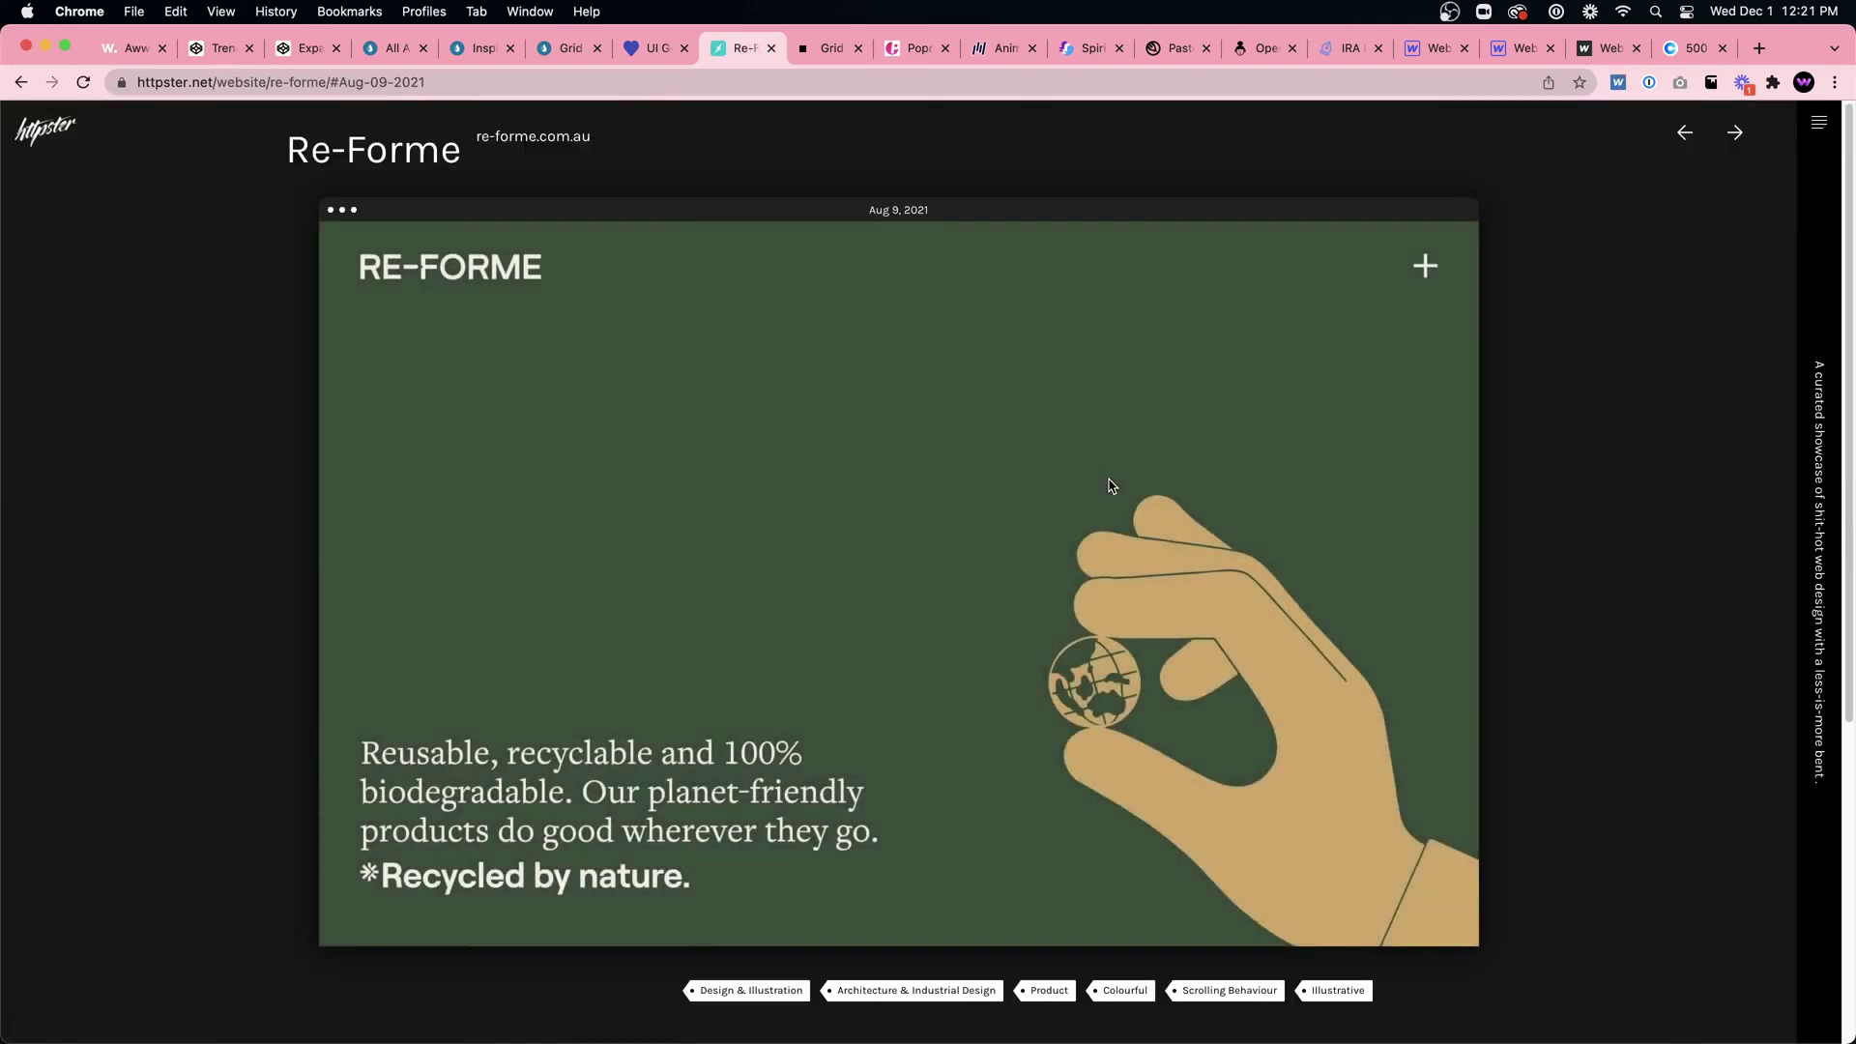
scroll(879, 481, down, 5)
scroll(880, 481, up, 5)
scroll(1513, 310, down, 5)
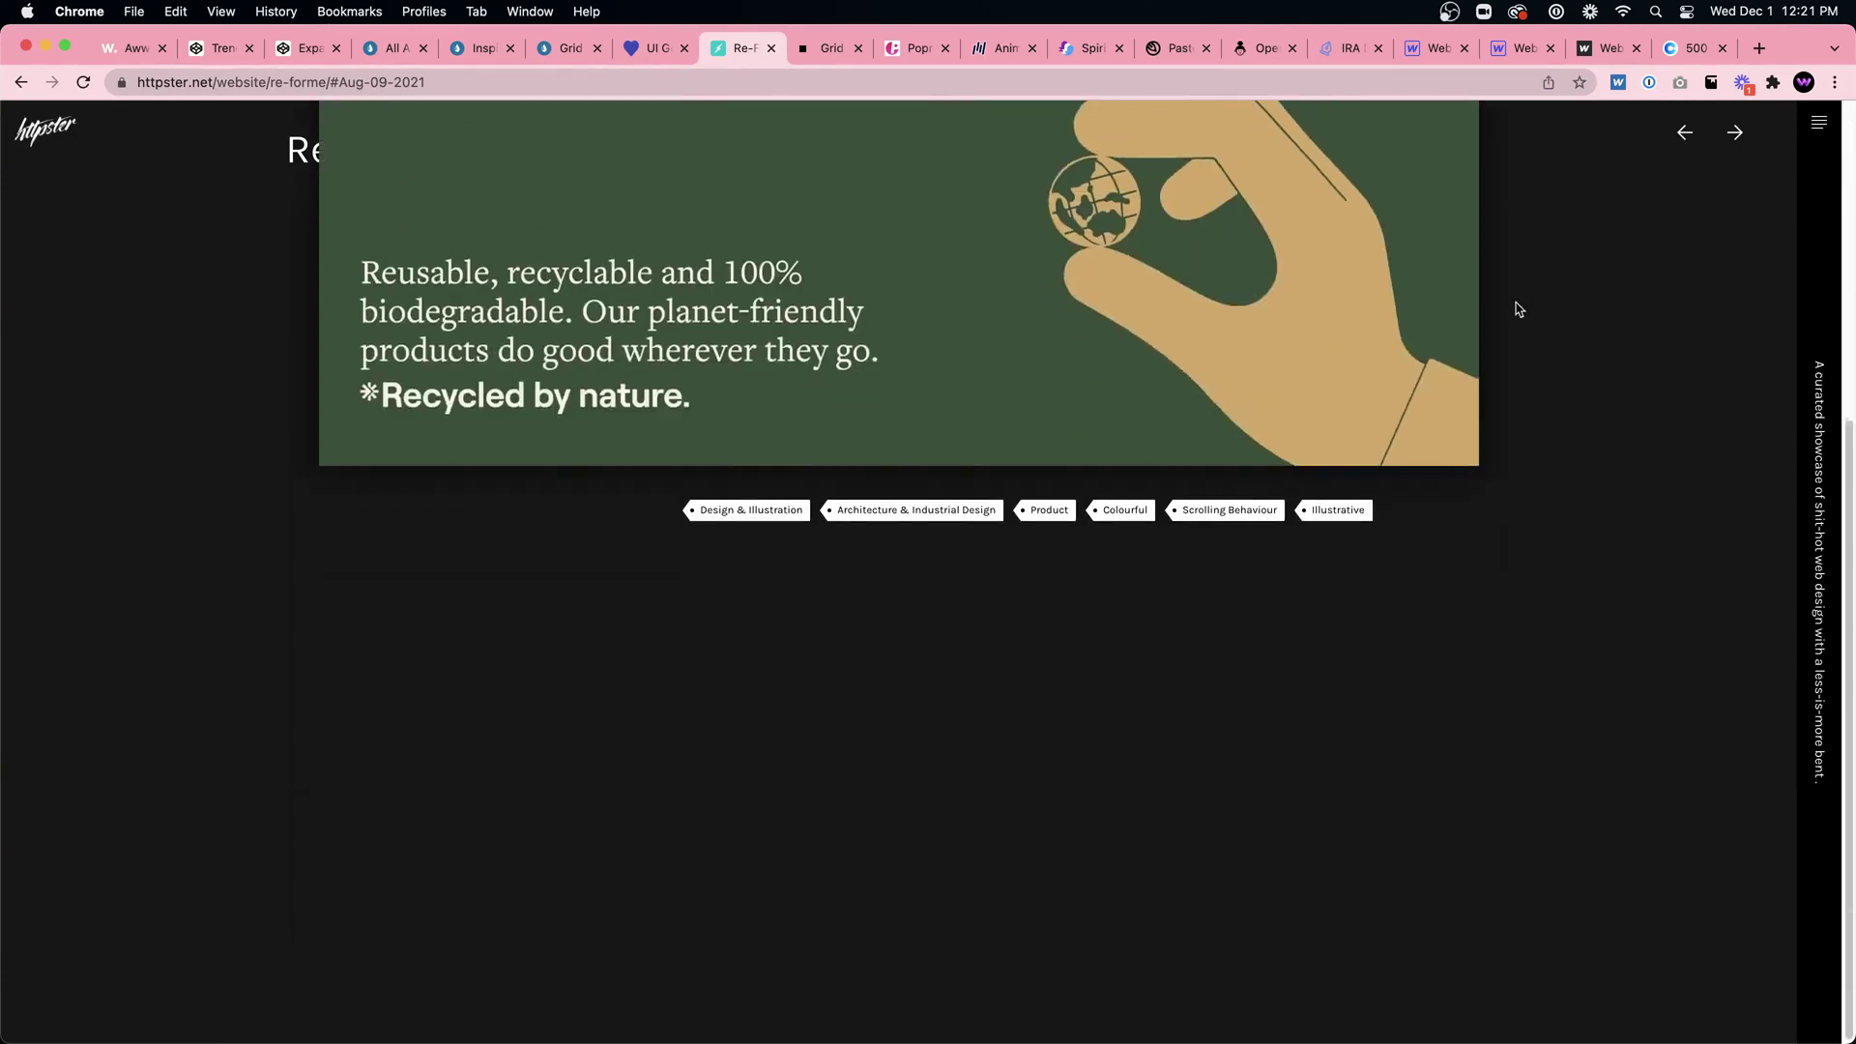
scroll(1425, 406, up, 5)
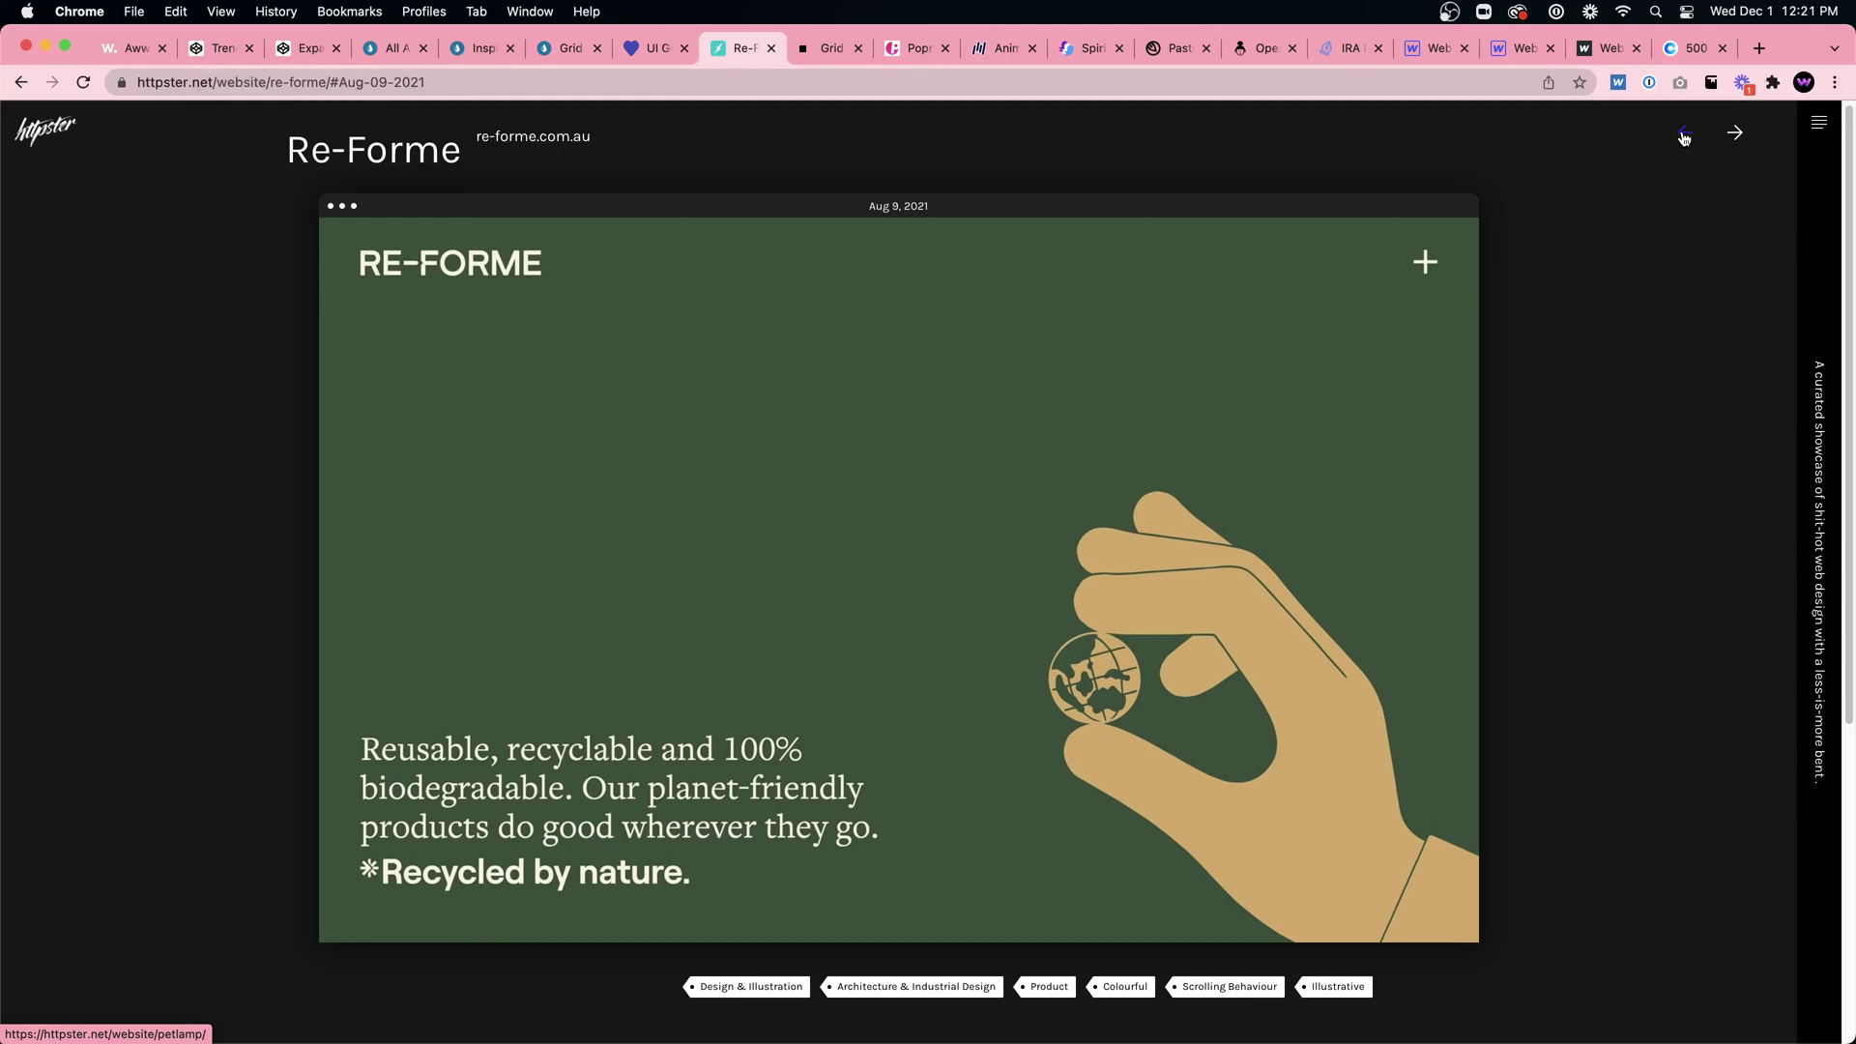
Step: View Httpster's type and style filters, and move on from Re-Forme to the next entry, Levitate
click(1817, 139)
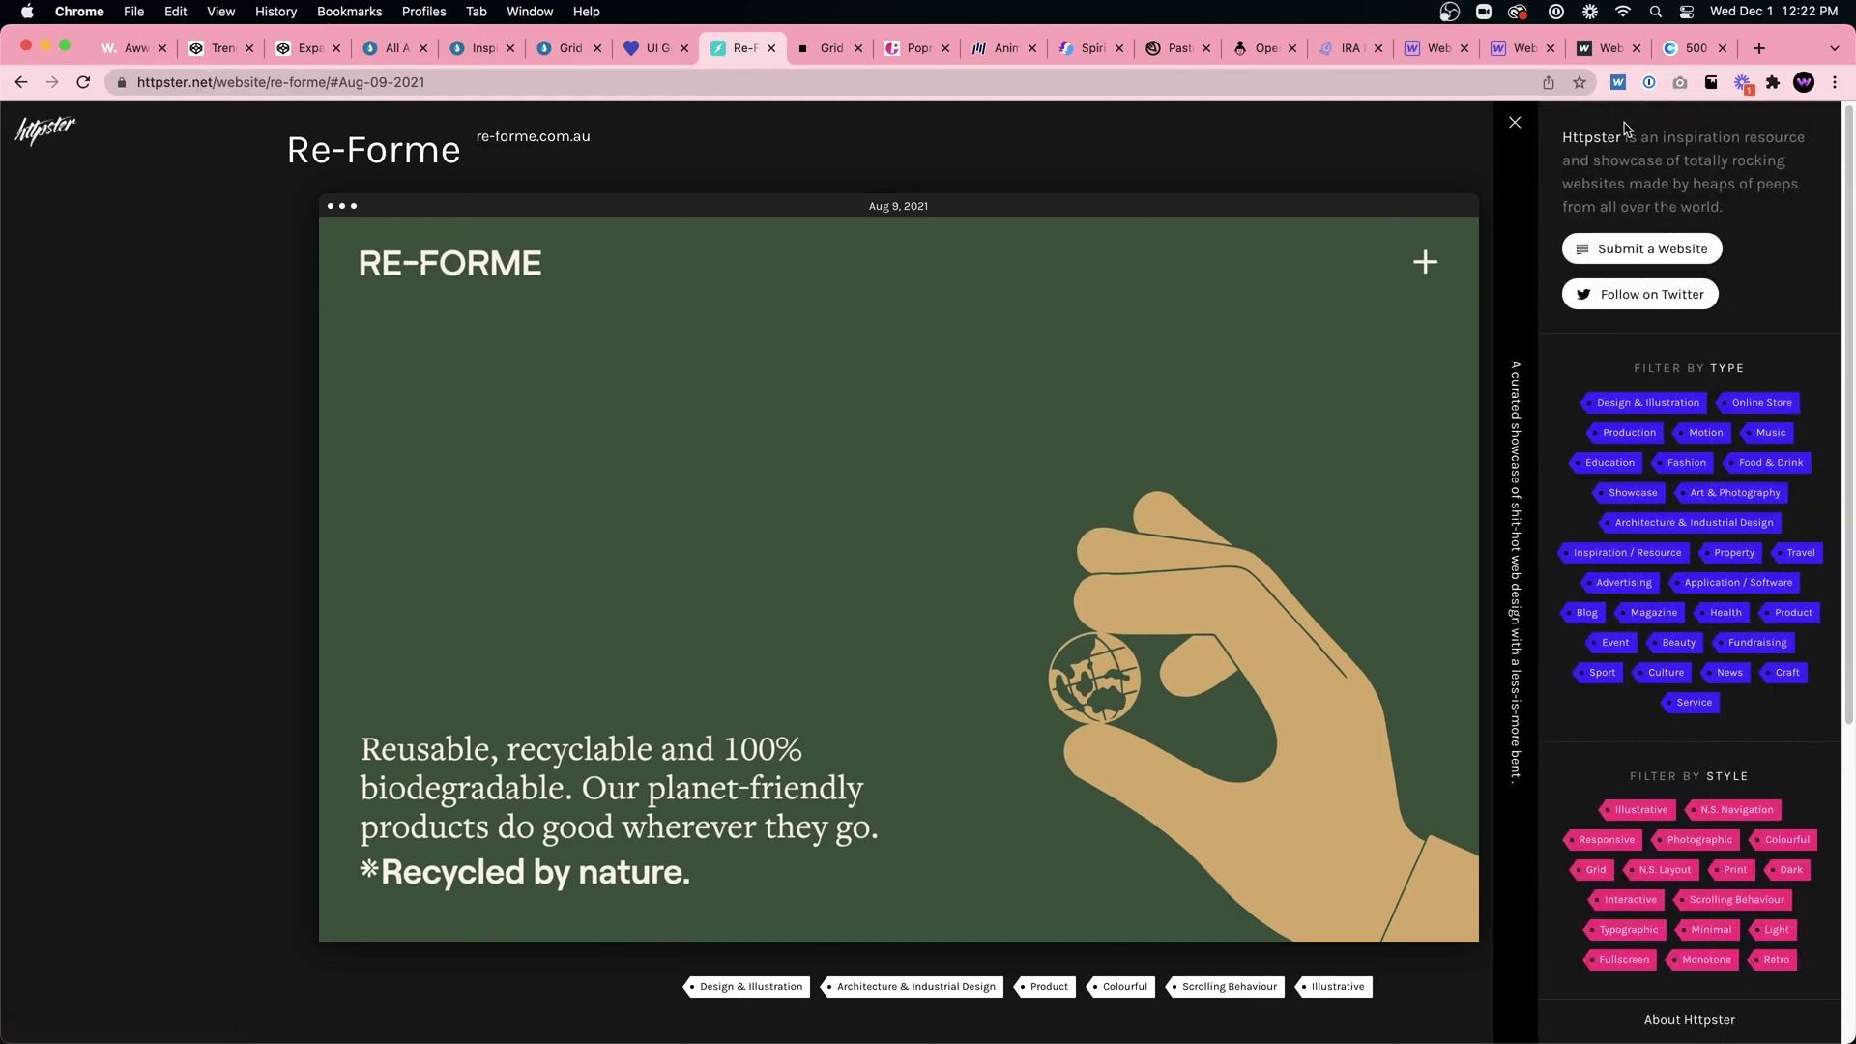
click(1515, 124)
click(1735, 133)
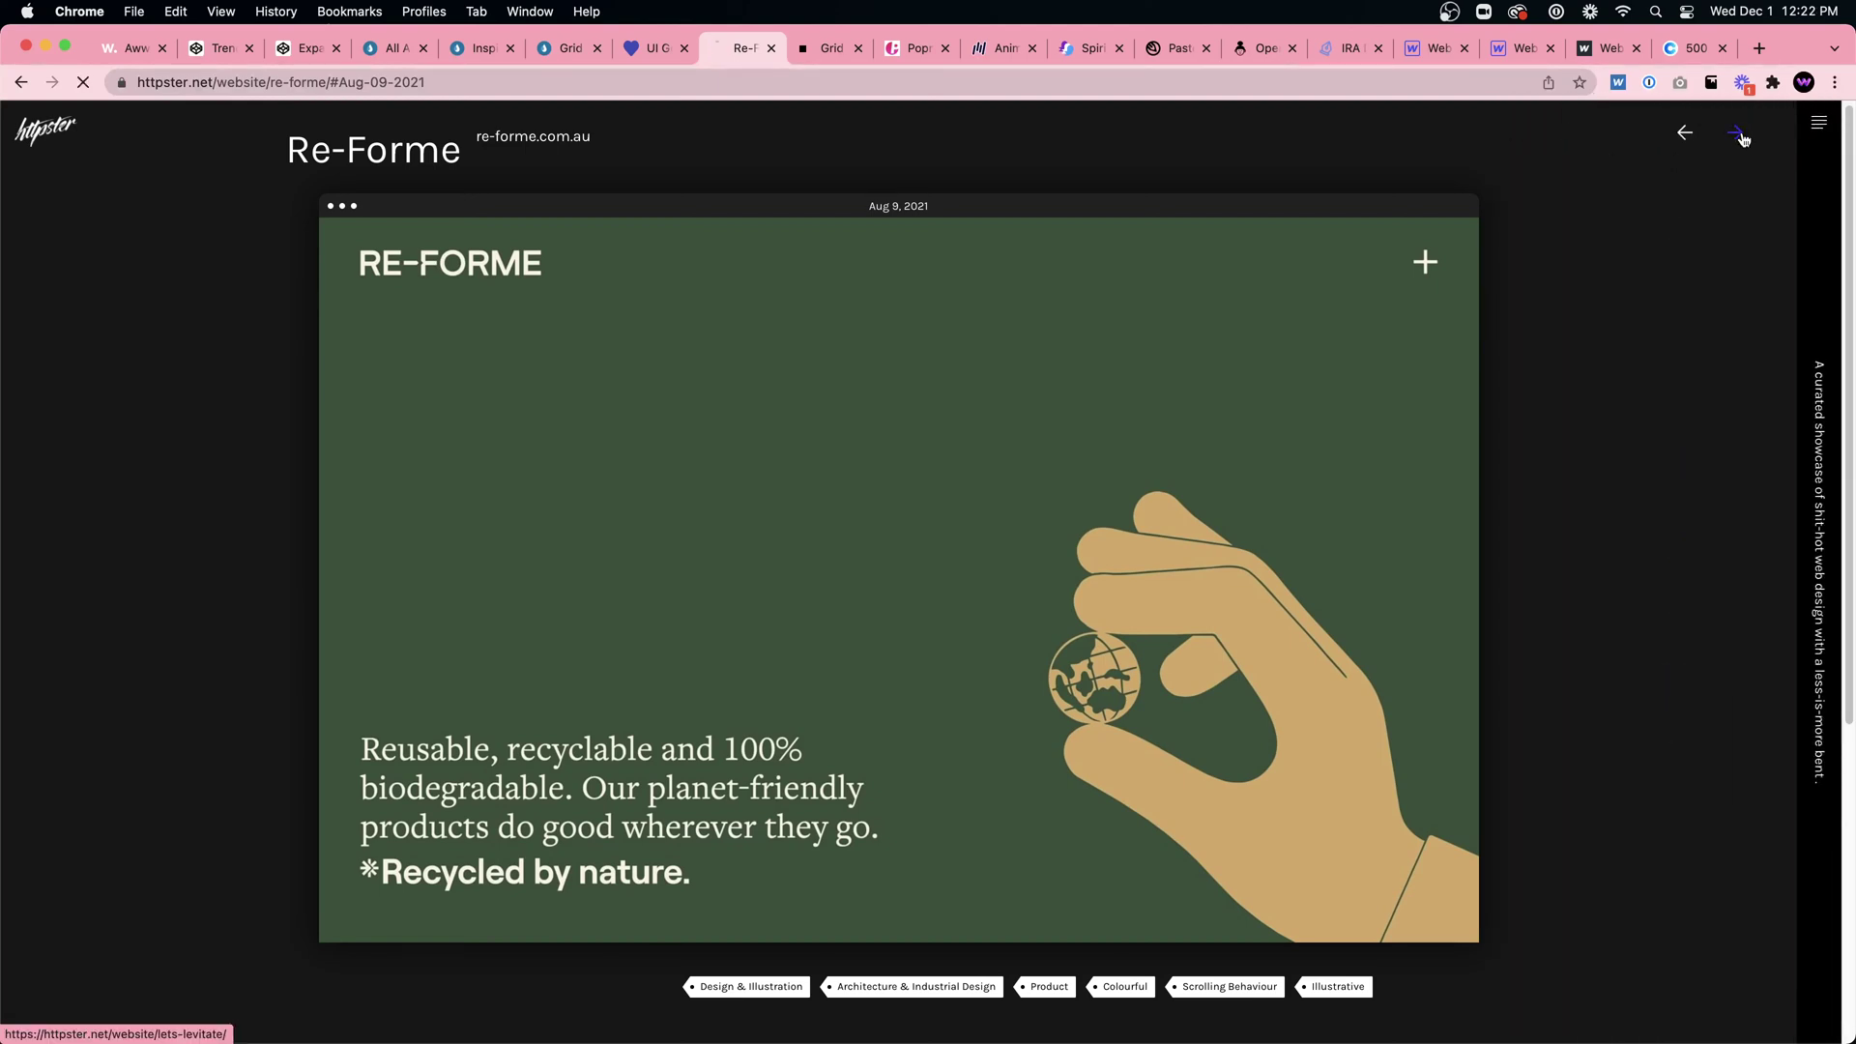
click(1818, 120)
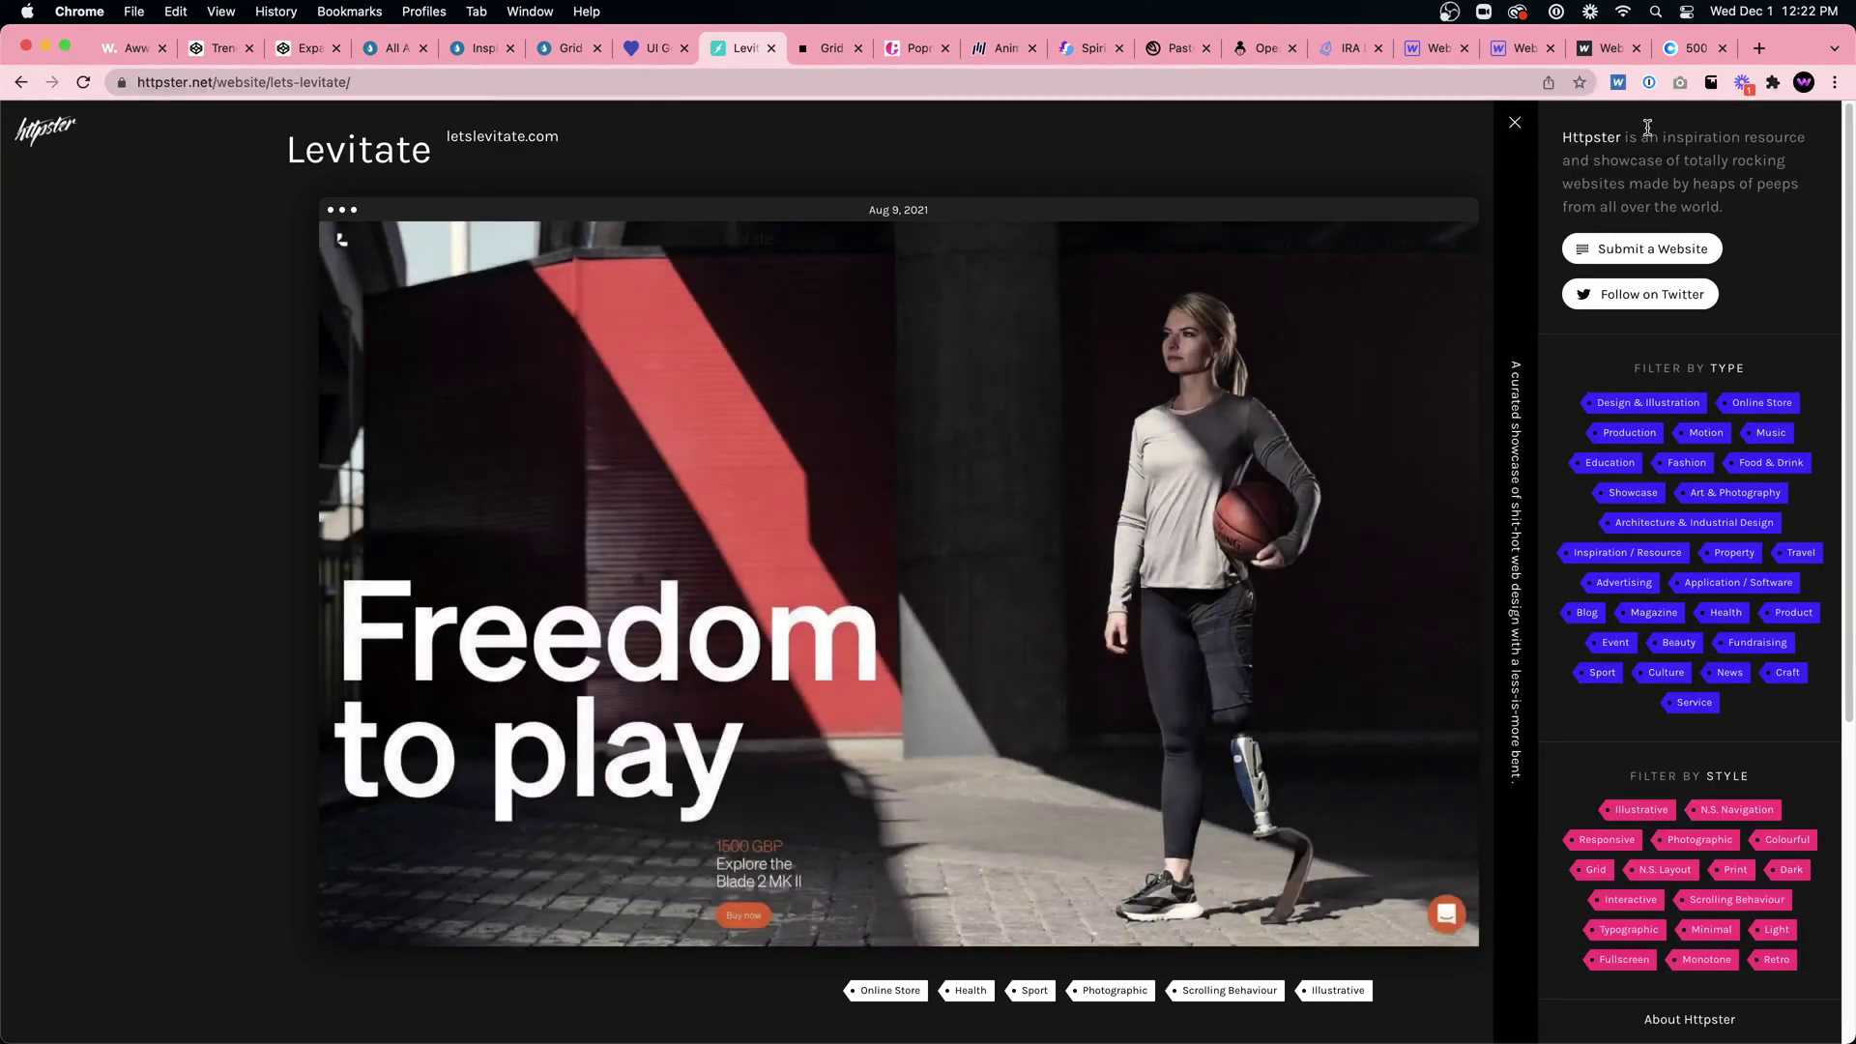
click(1516, 124)
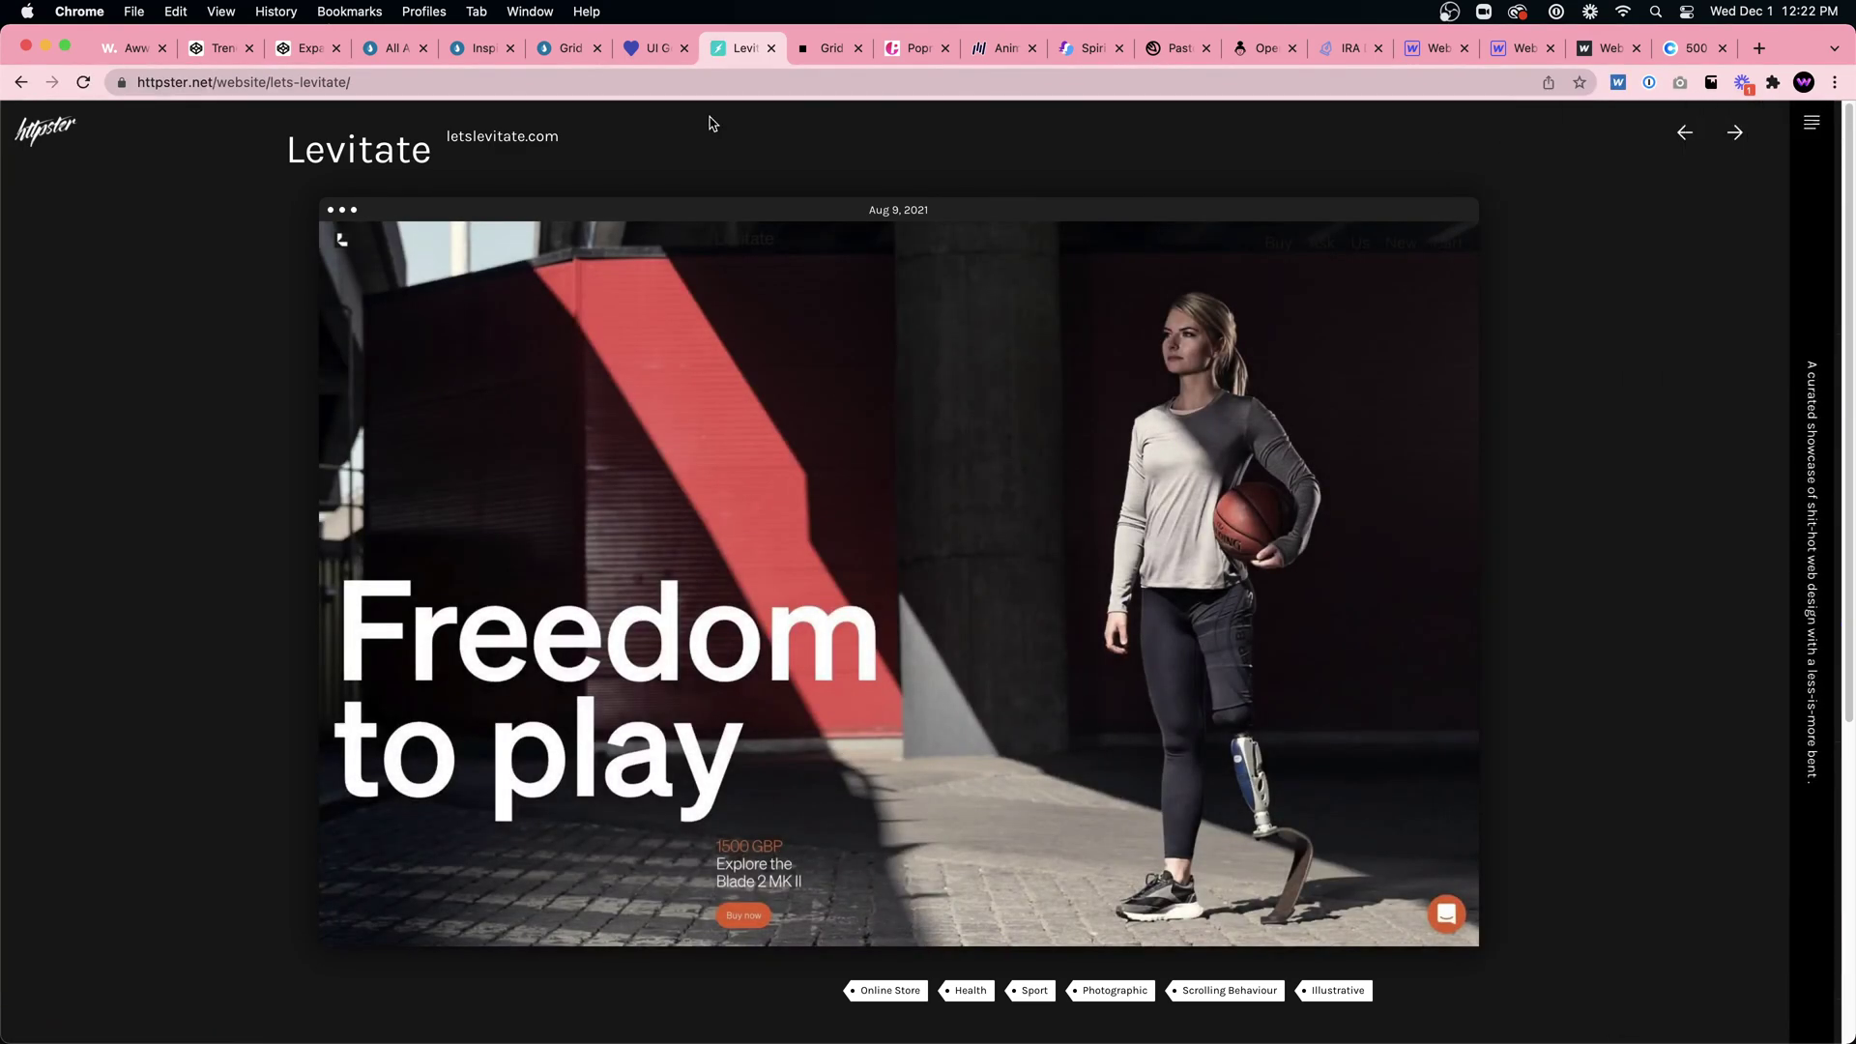
Step: Check the webdevs-top-notch-site and webdevs-marvelous-site Webflow projects and close the browser page whose title starts with "500"
click(1424, 50)
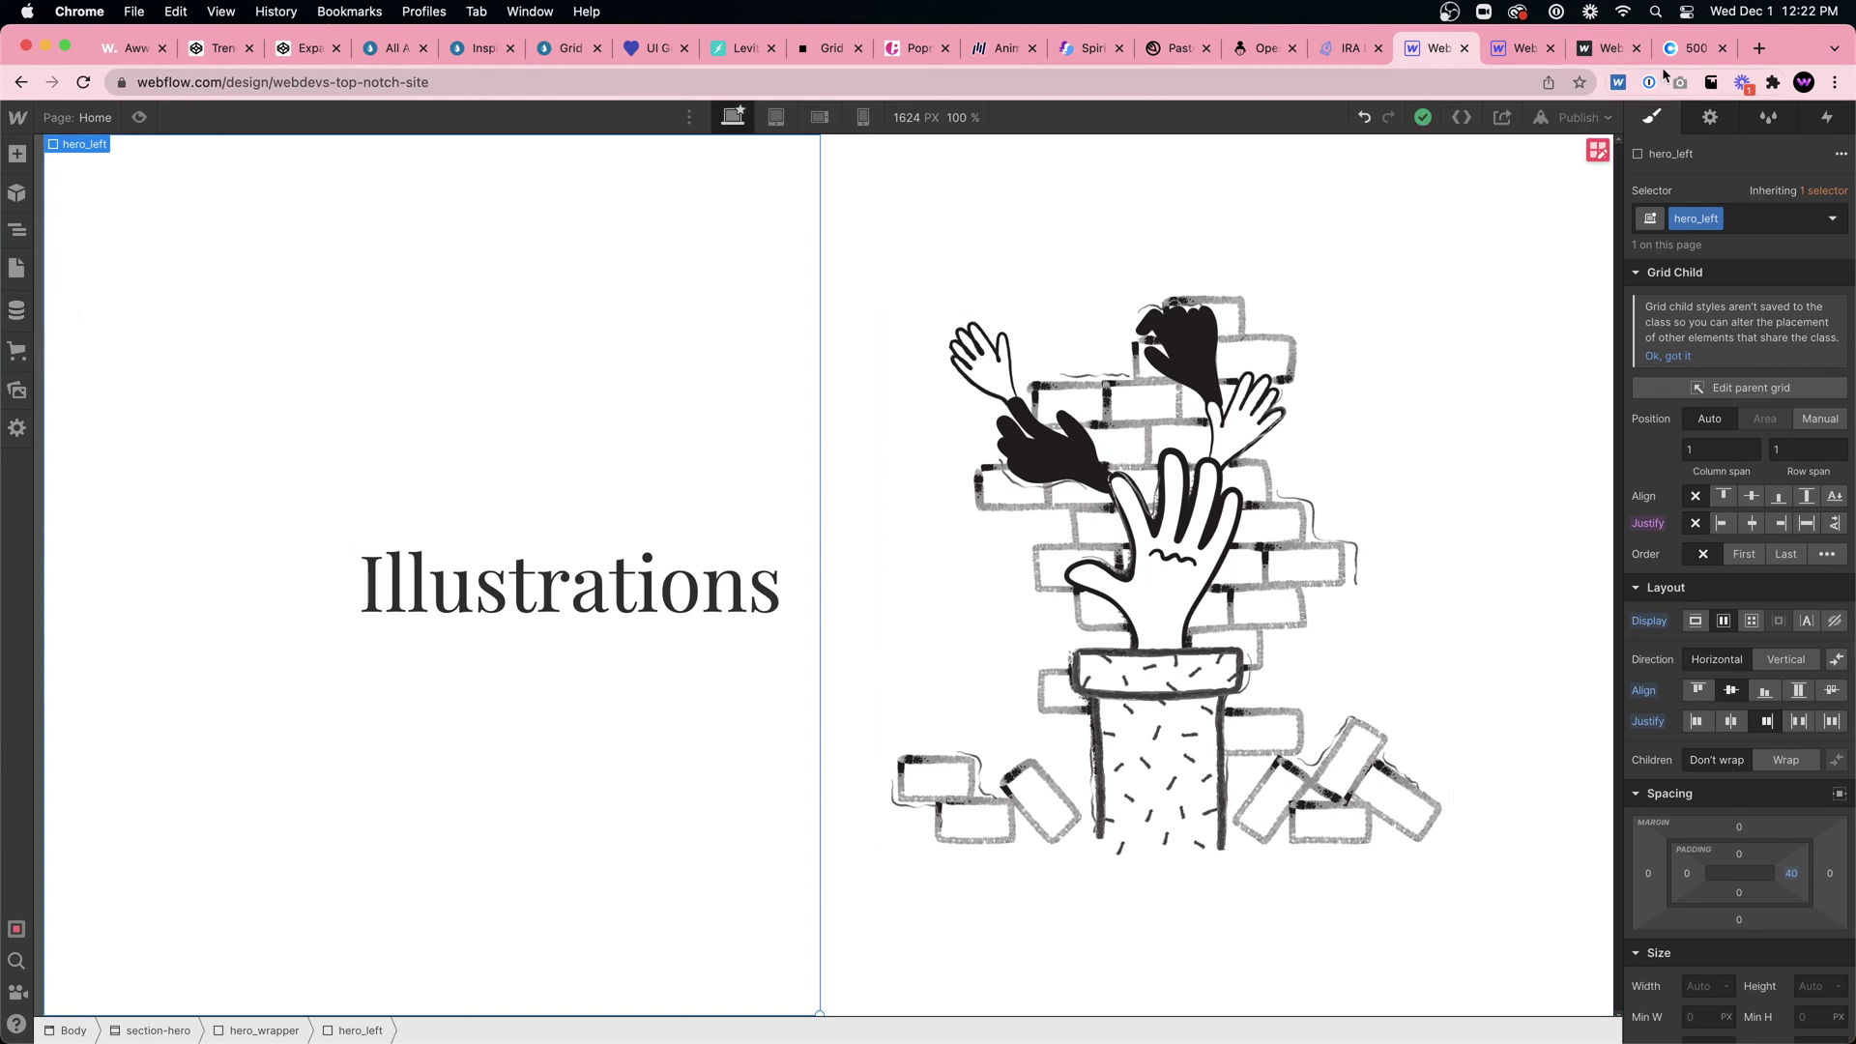
click(1692, 48)
click(1518, 51)
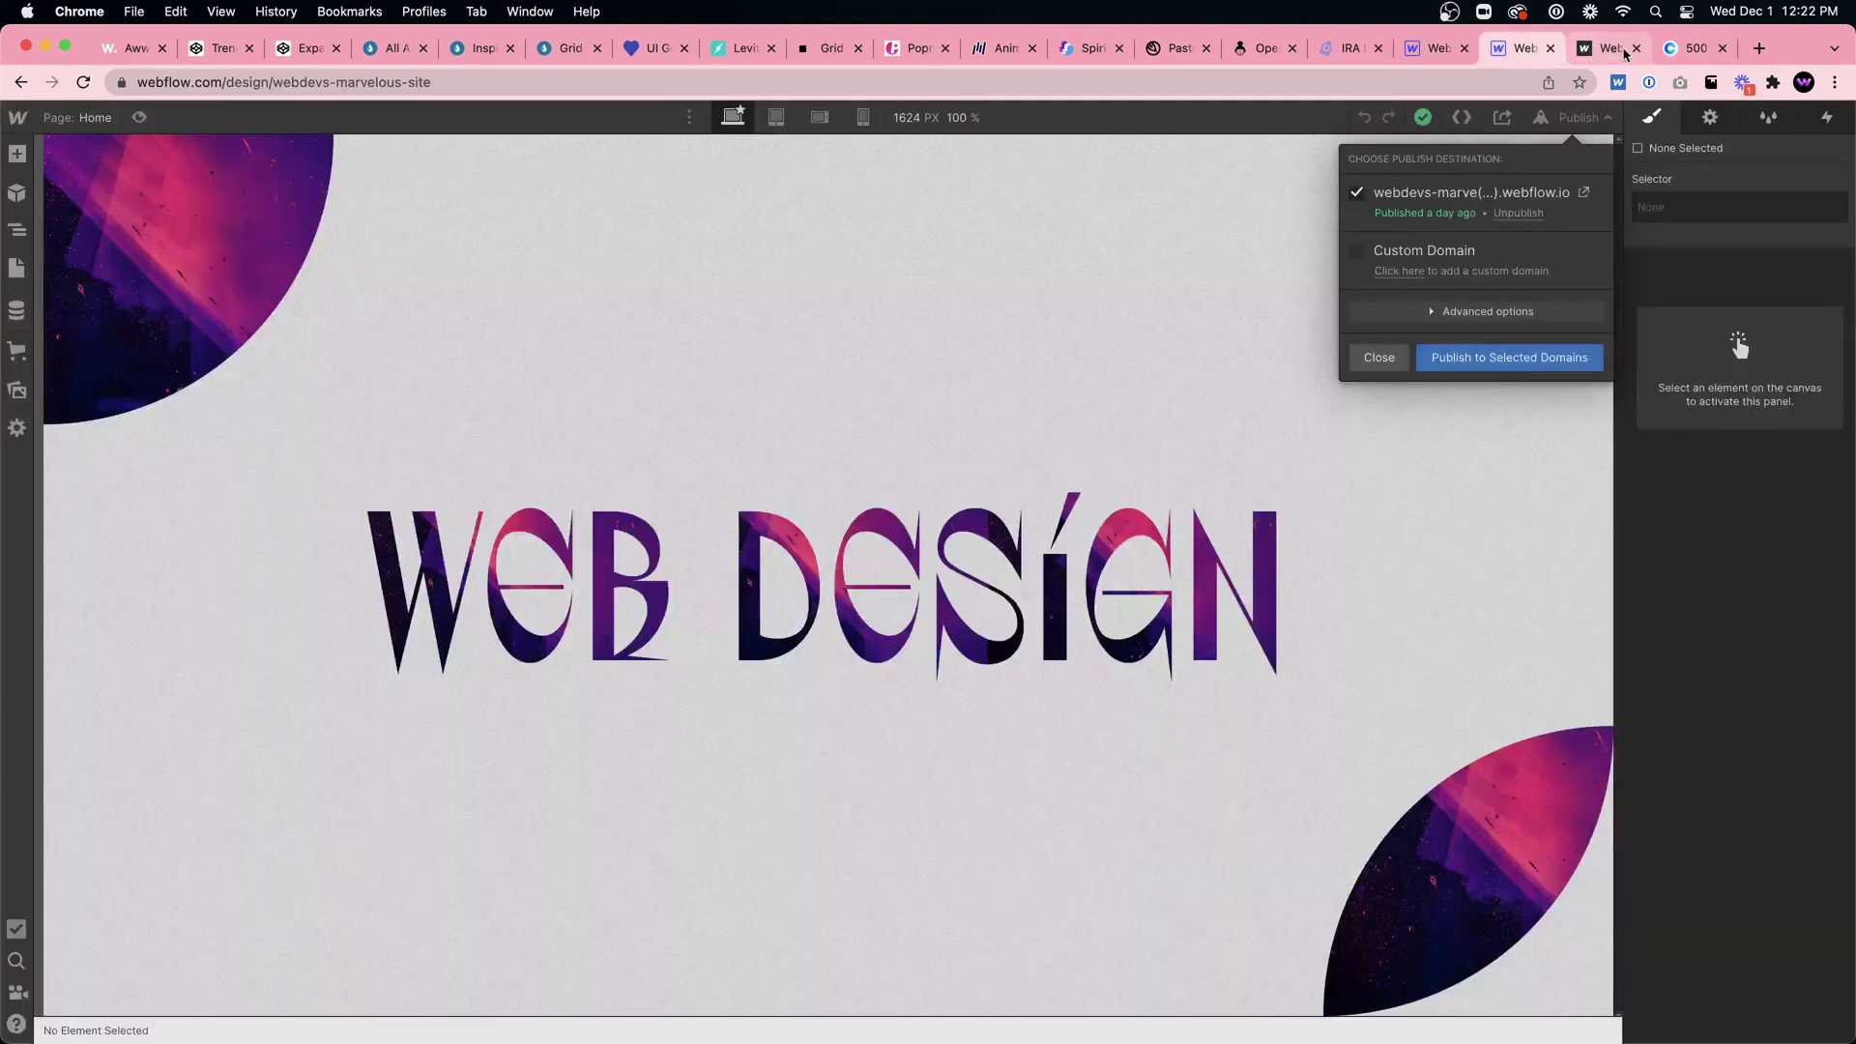
click(1723, 49)
Step: Return to the Design Inspiration resources on UI Goodies and open Httpster again from its listing
click(1322, 48)
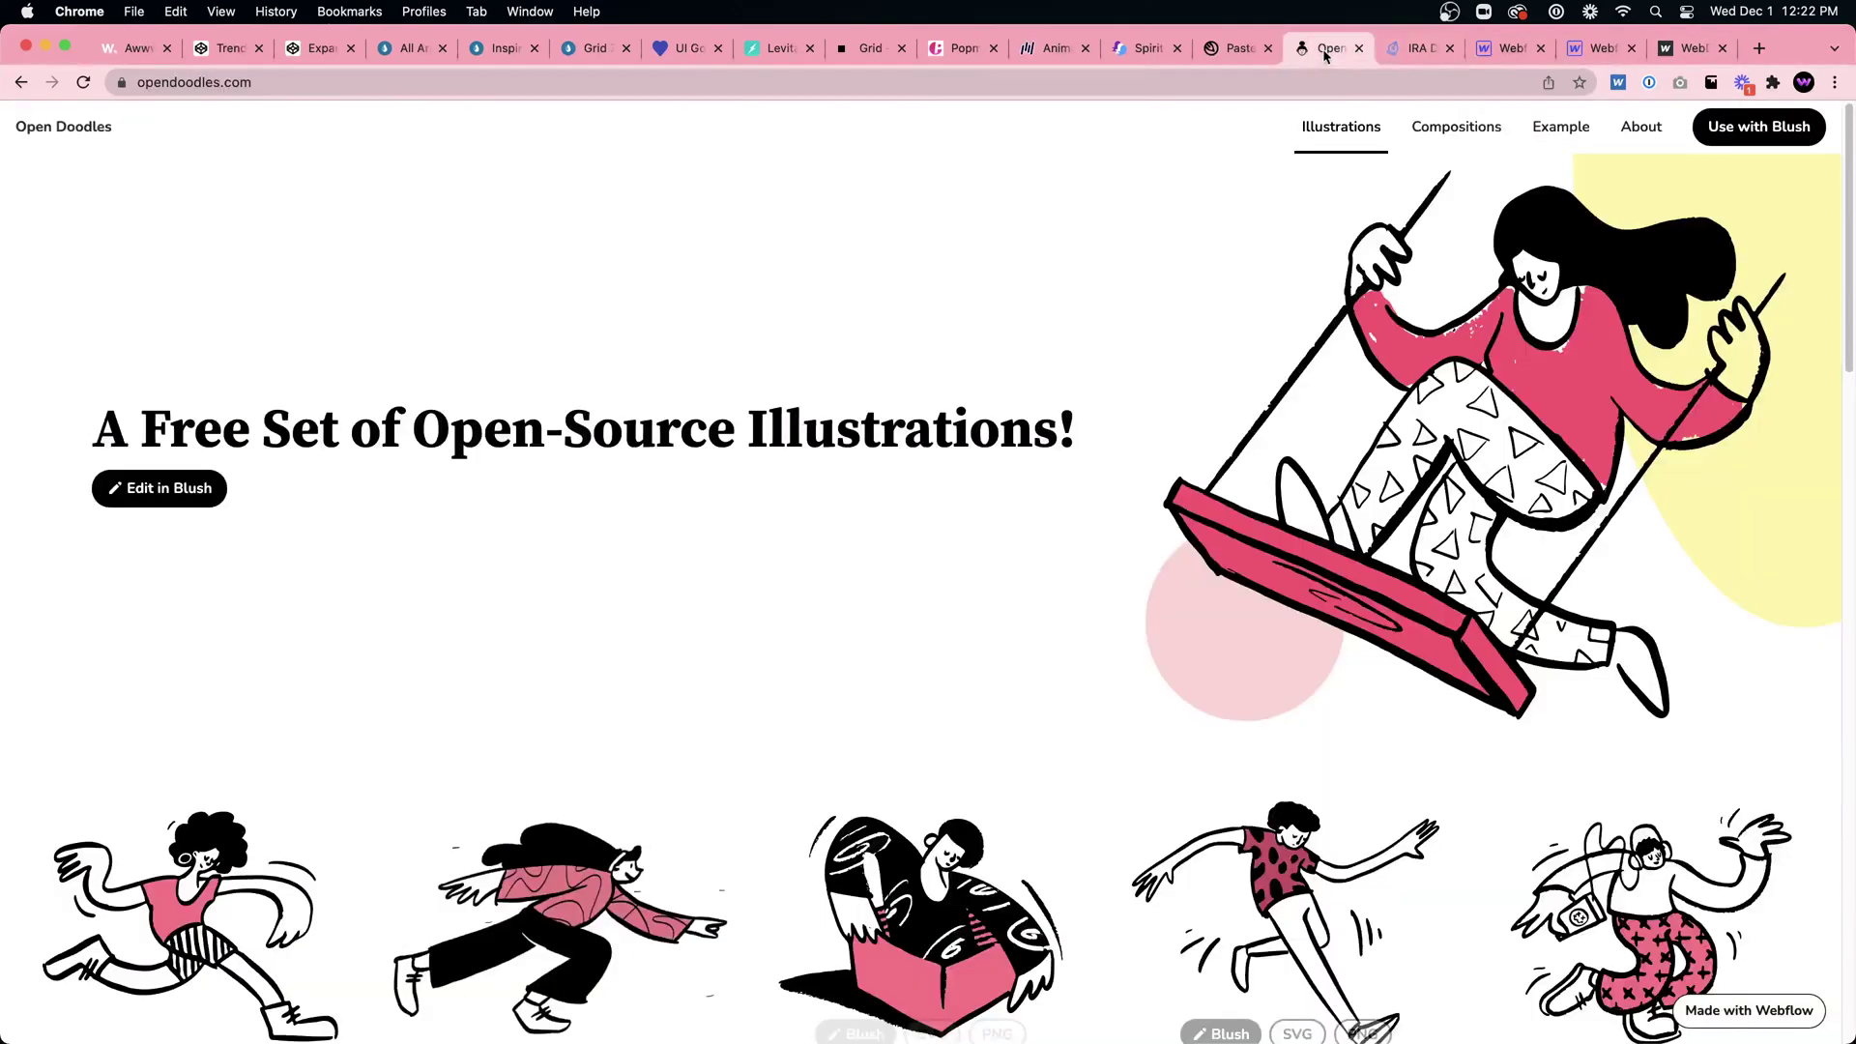
click(688, 48)
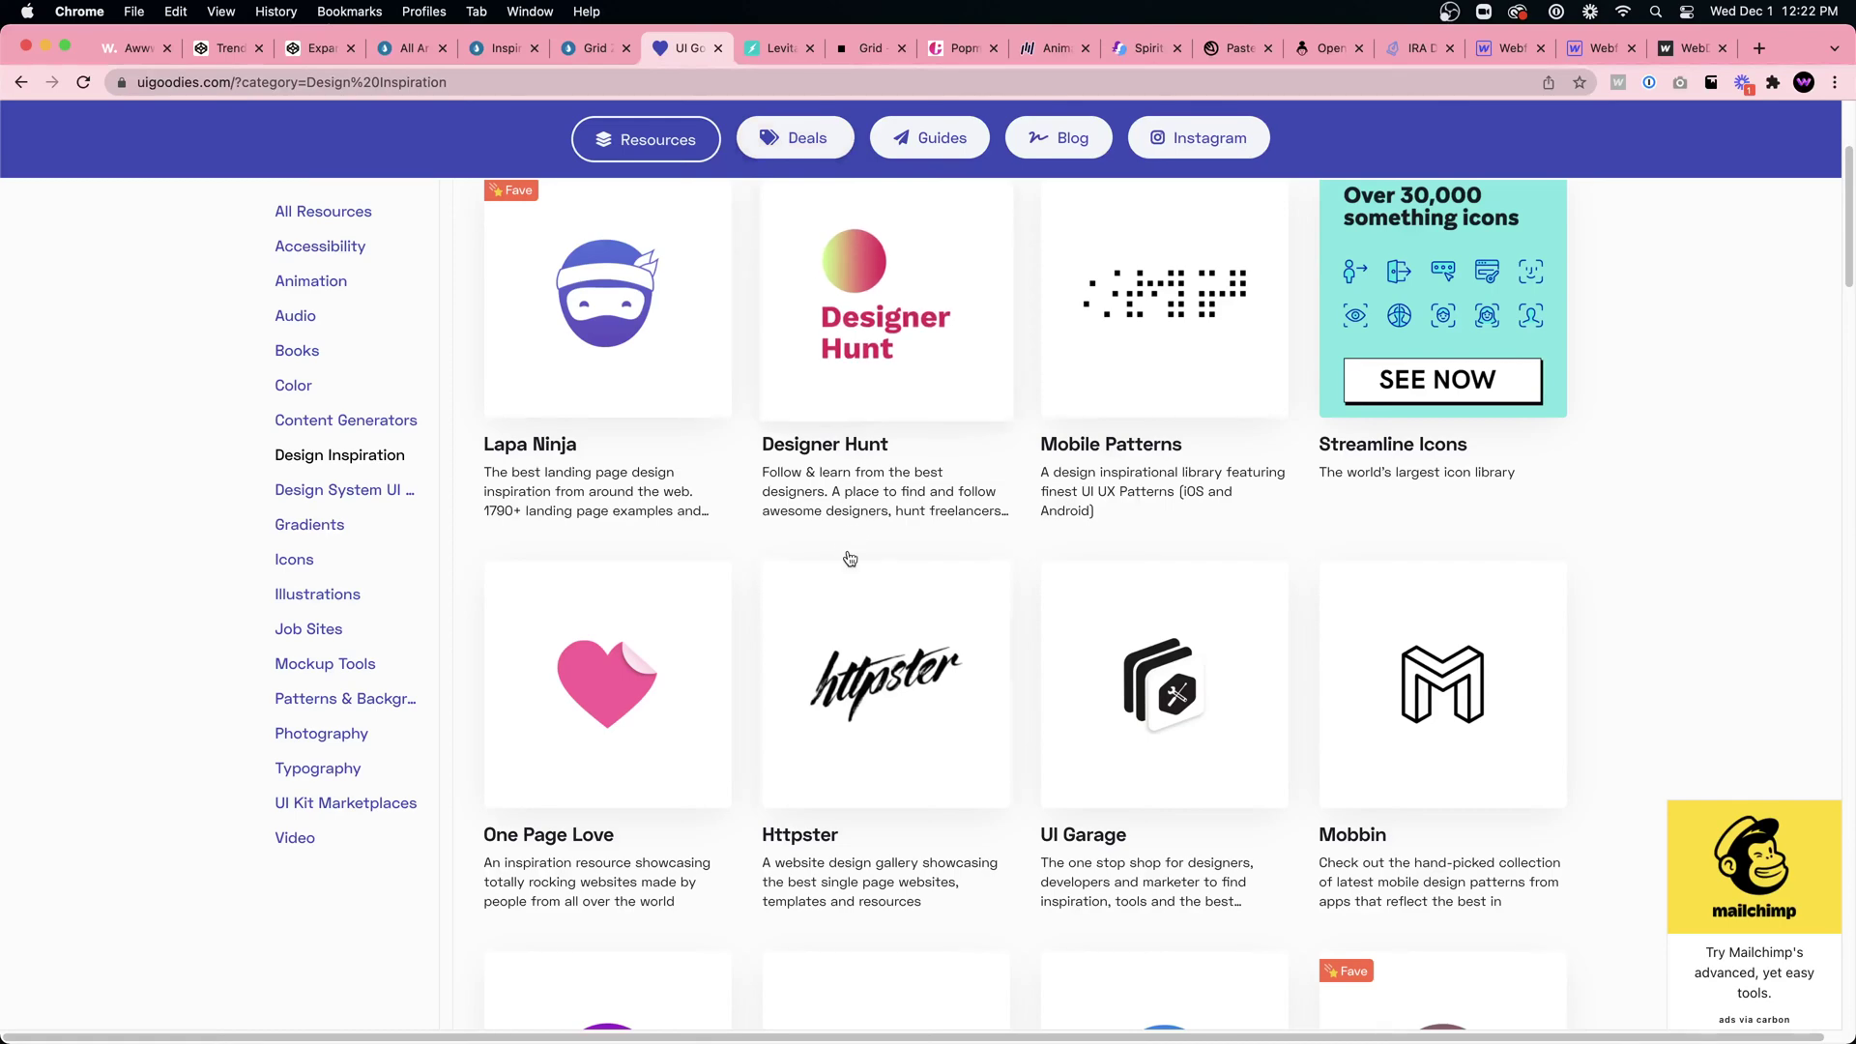
click(890, 615)
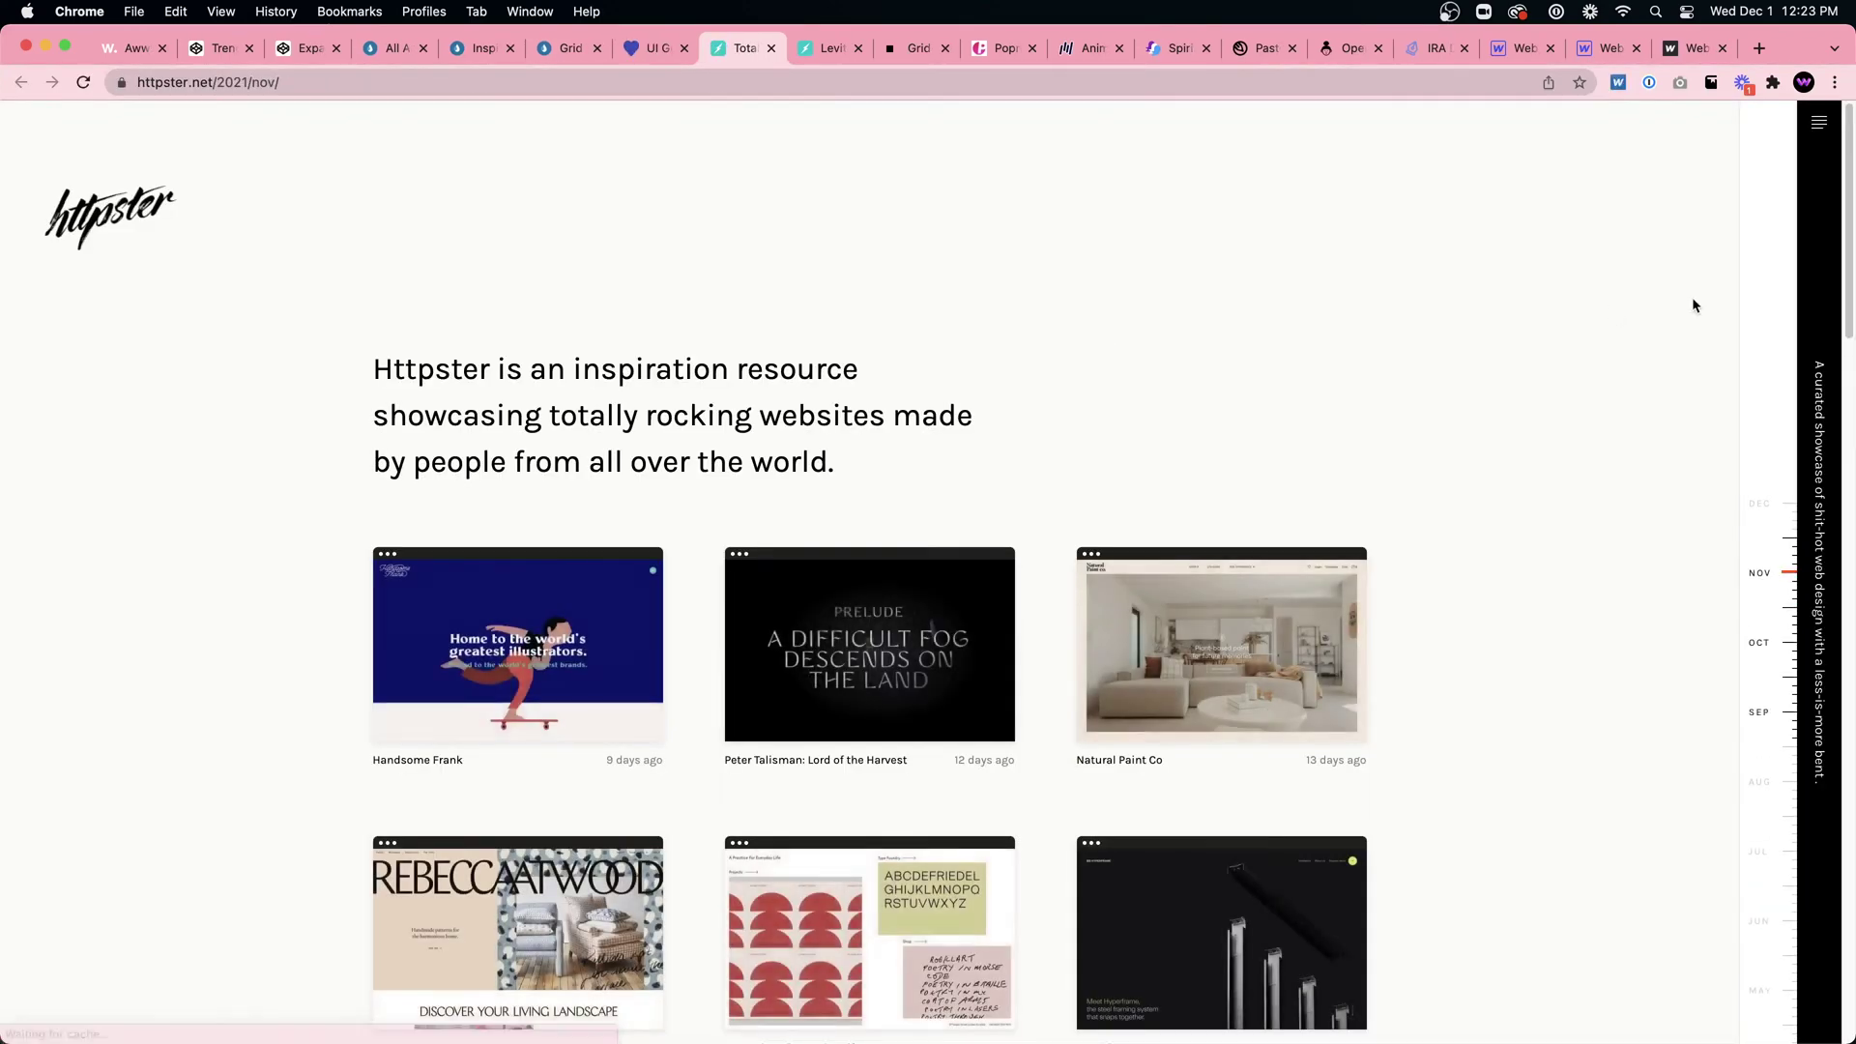
Step: Browse Httpster's showcase archive from November 2021 back to November 2020
scroll(1687, 329, down, 3)
scroll(1662, 392, down, 8)
scroll(1647, 397, up, 9)
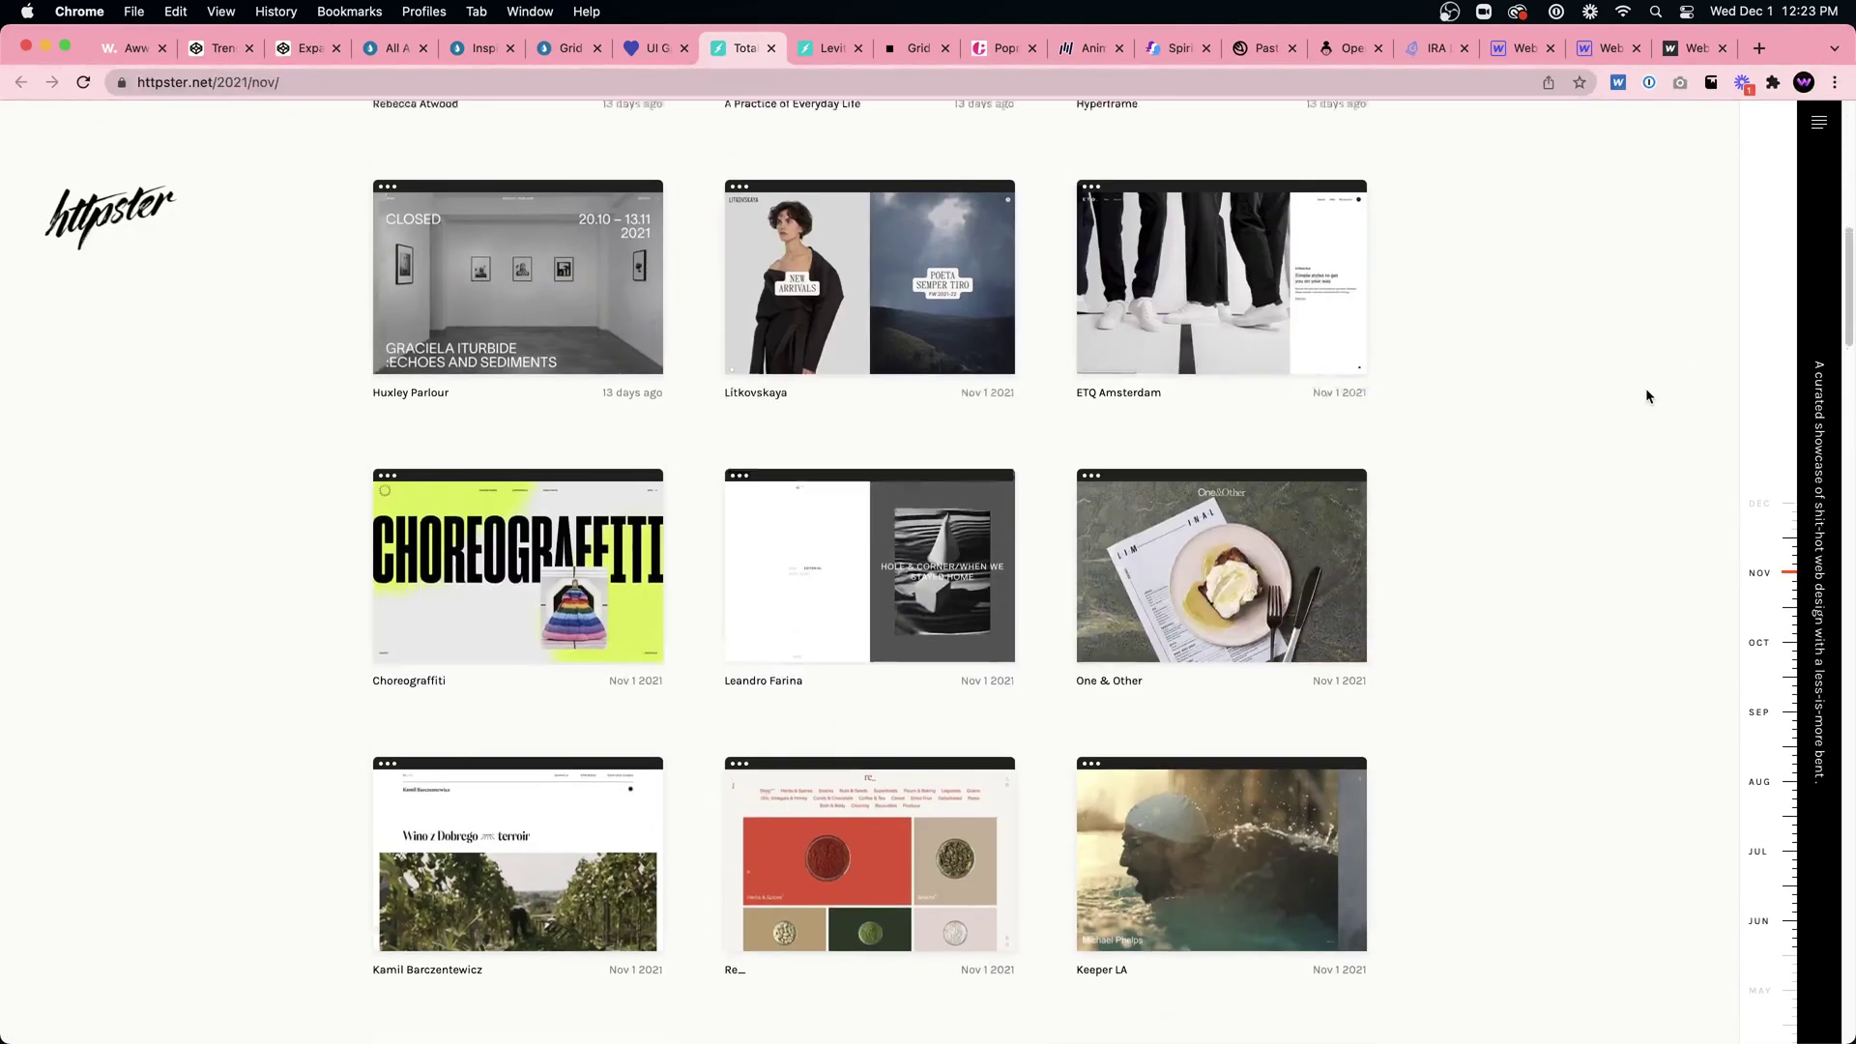
scroll(1683, 493, down, 12)
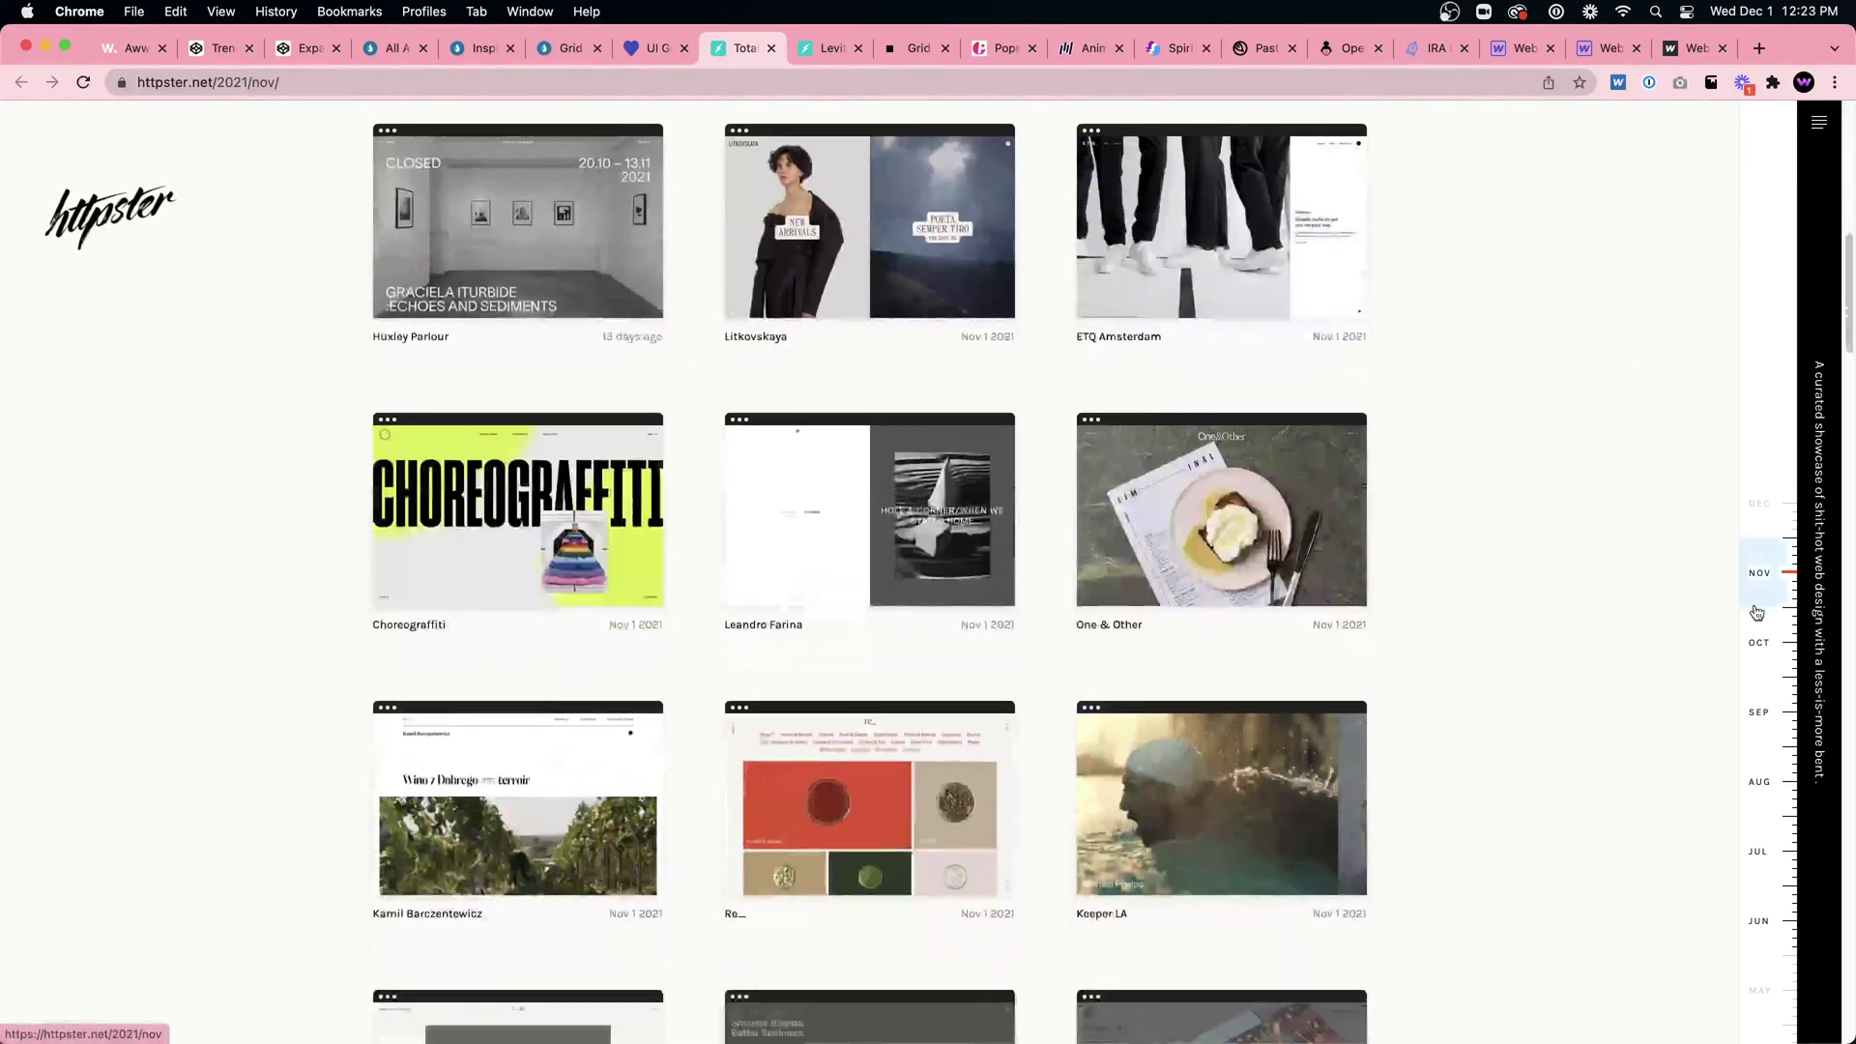
scroll(1758, 600, down, 20)
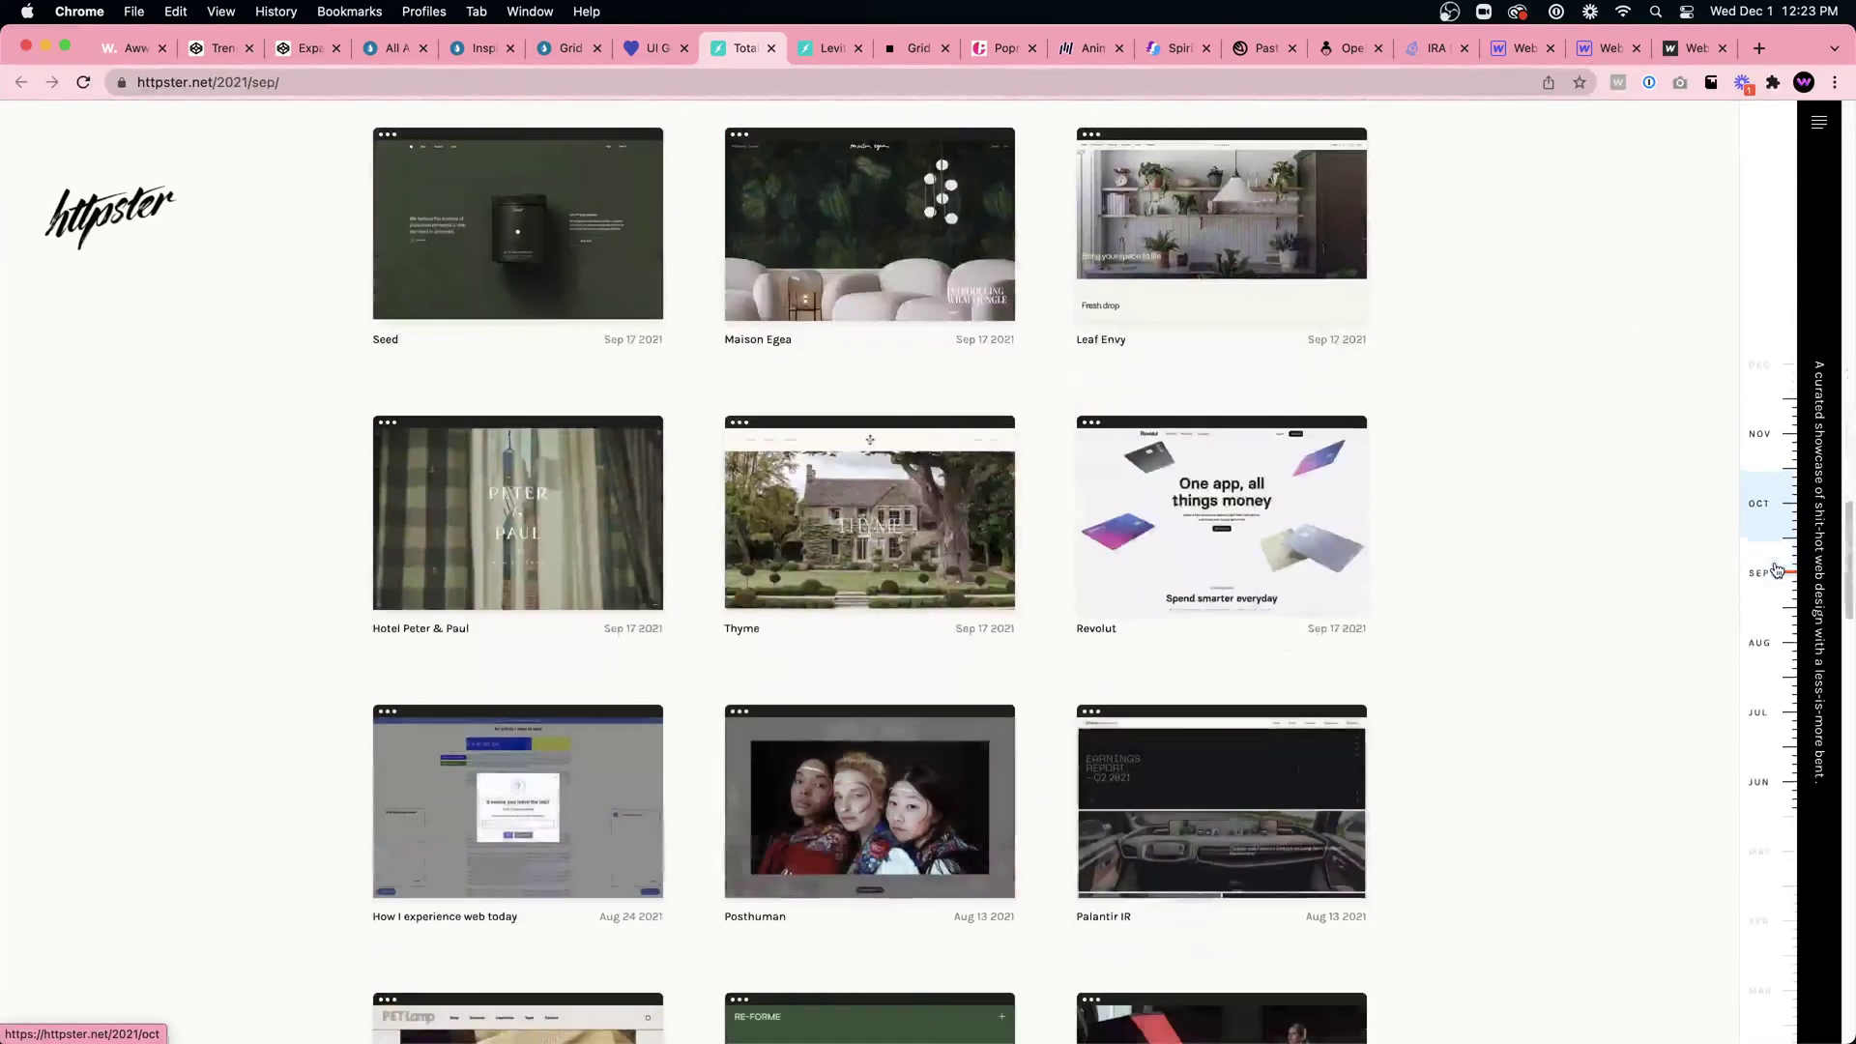
scroll(1769, 580, down, 20)
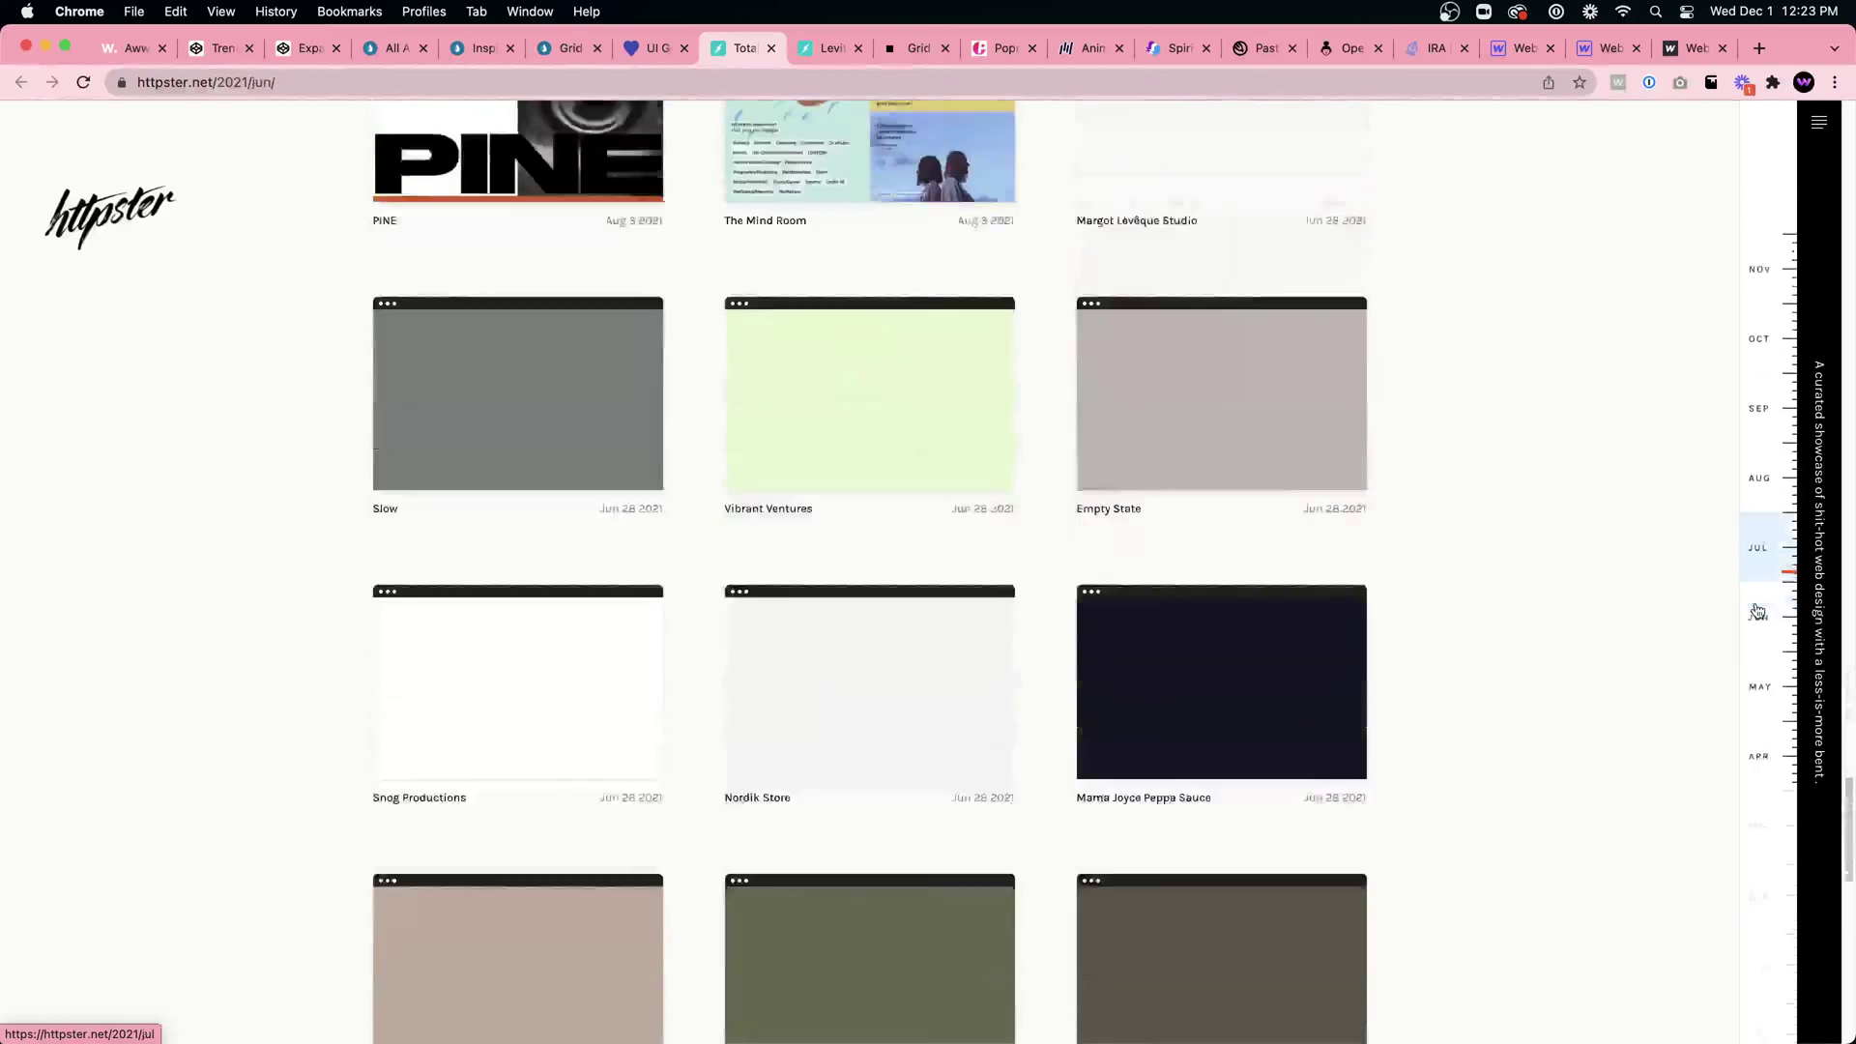
scroll(1758, 610, down, 20)
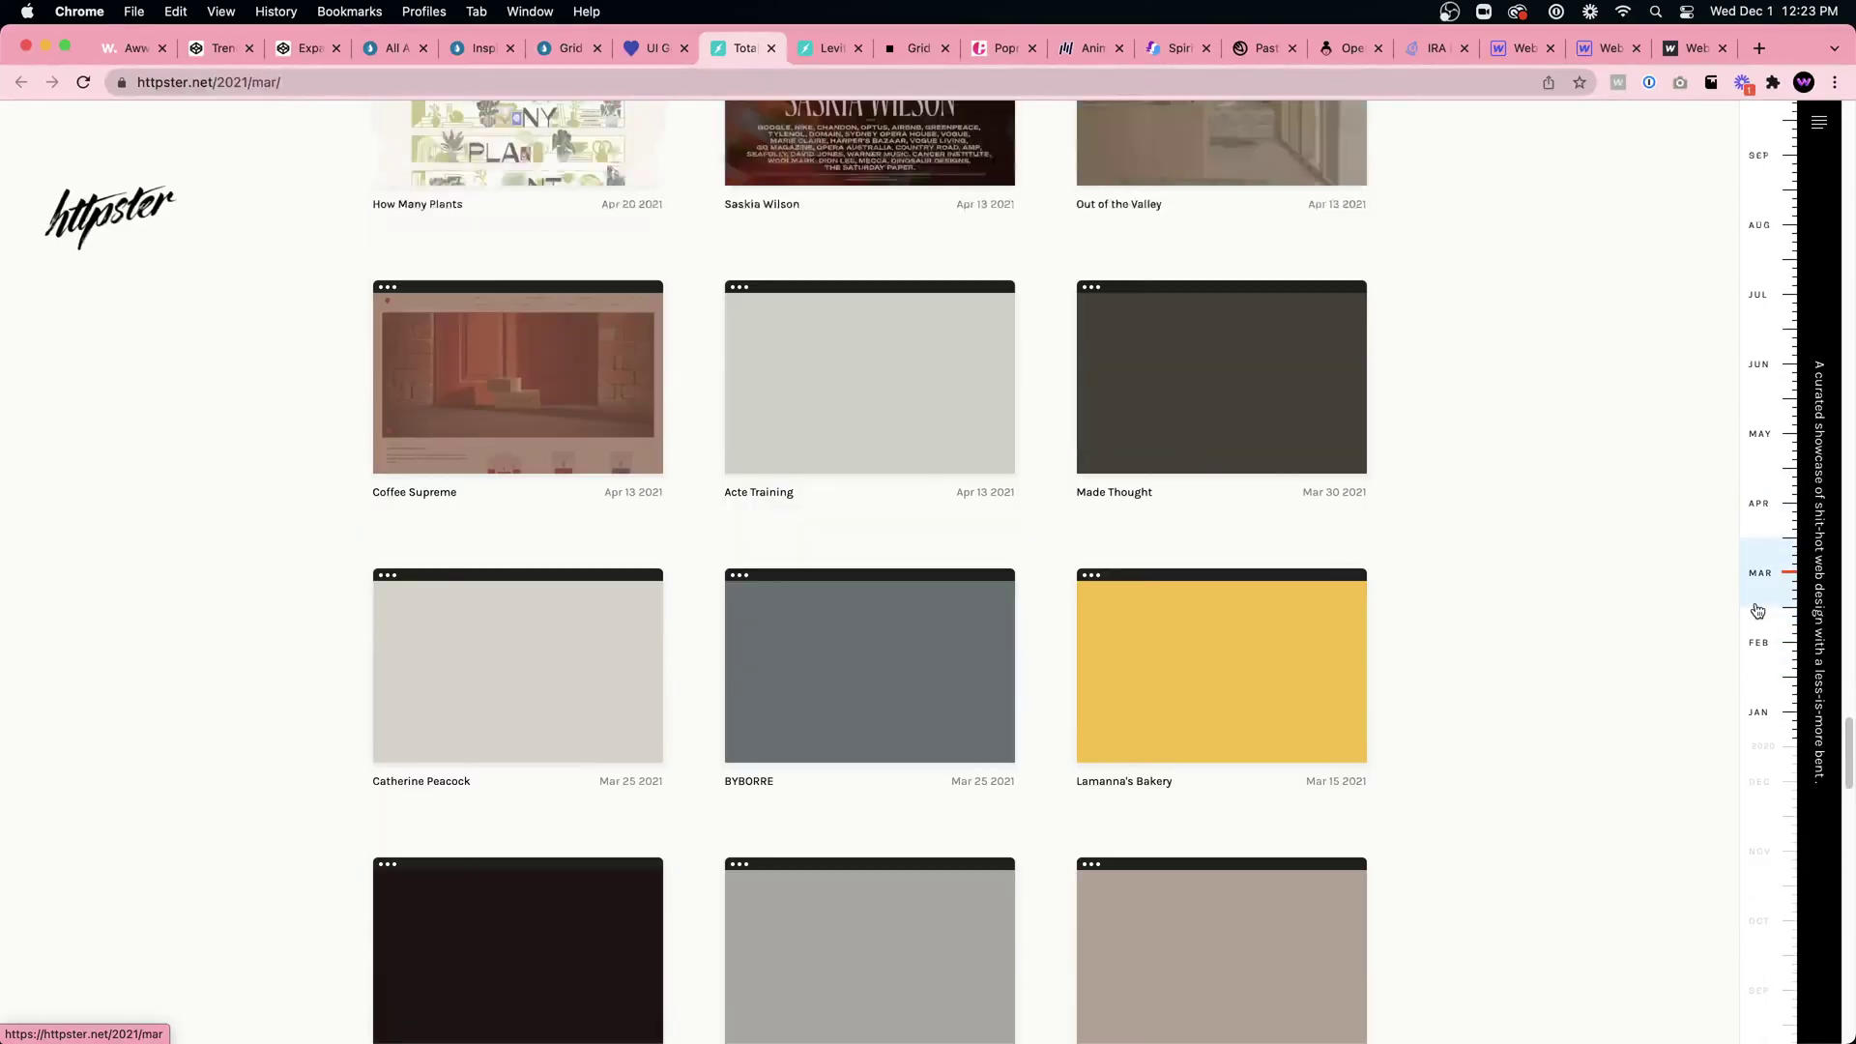
scroll(1758, 611, down, 20)
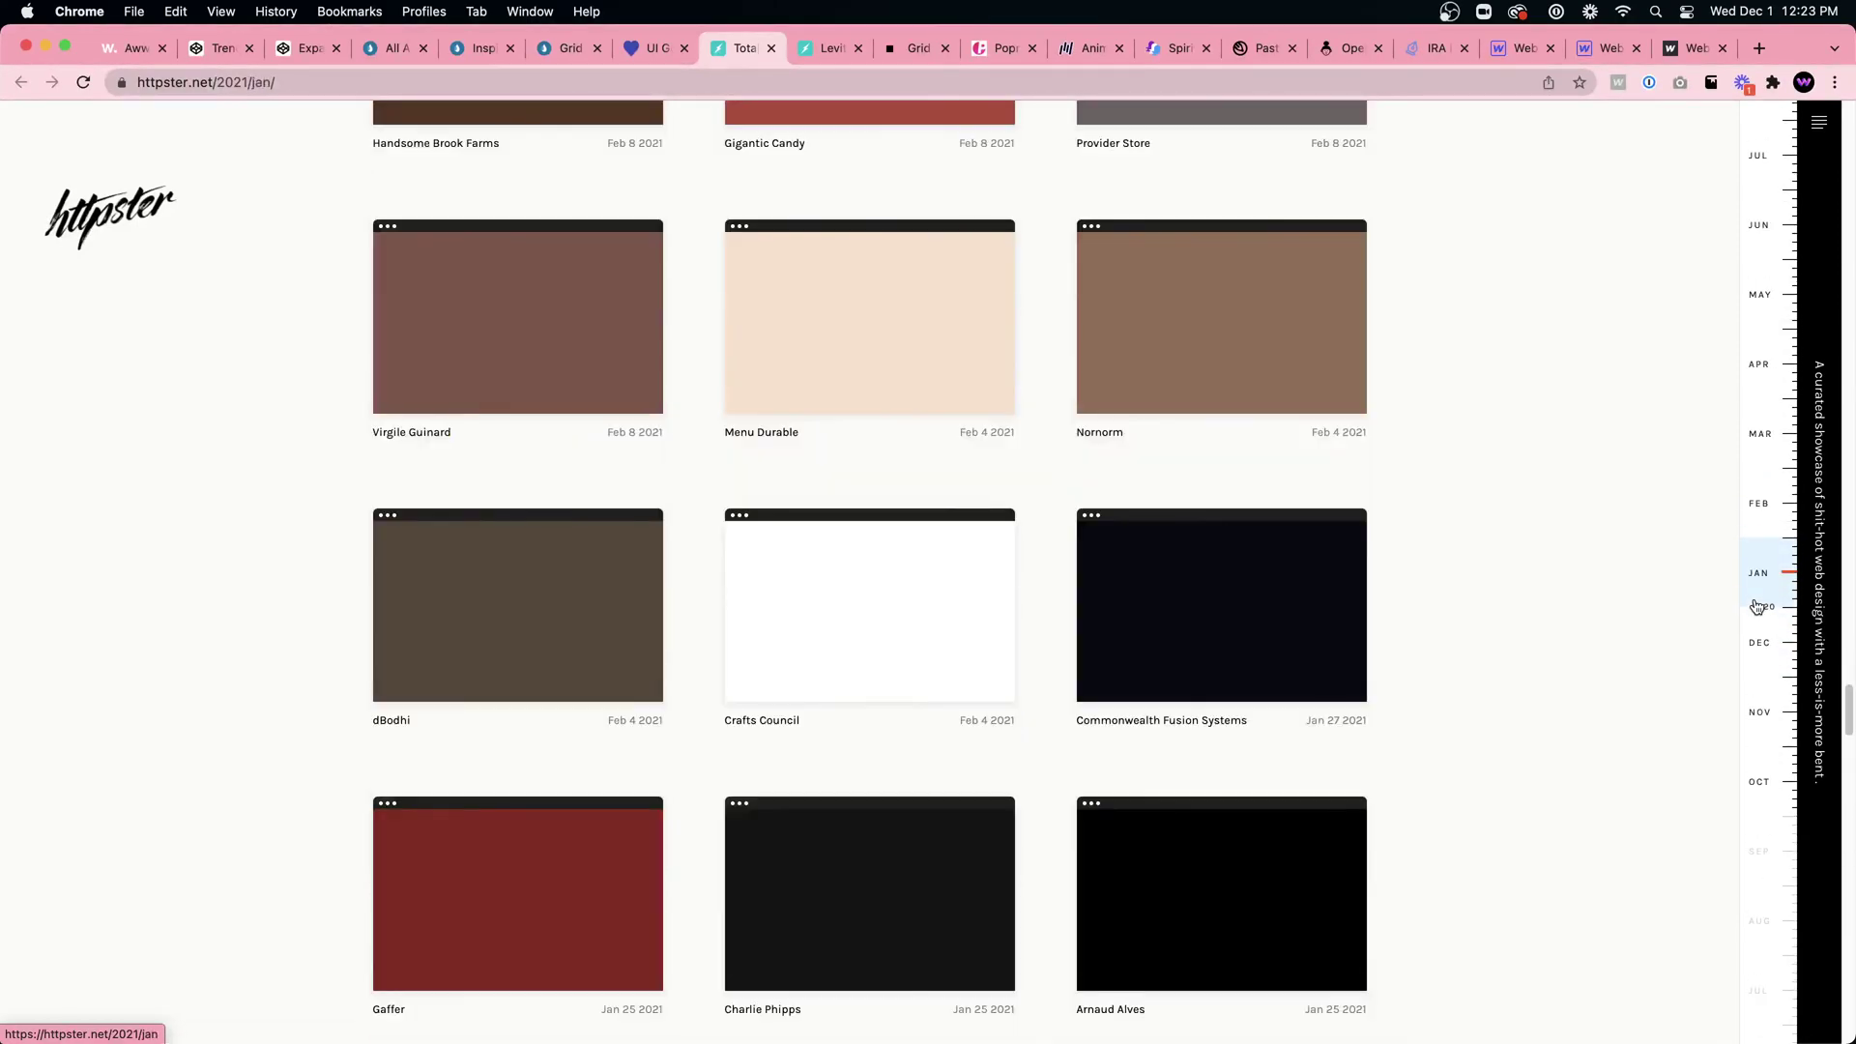
scroll(1758, 604, down, 10)
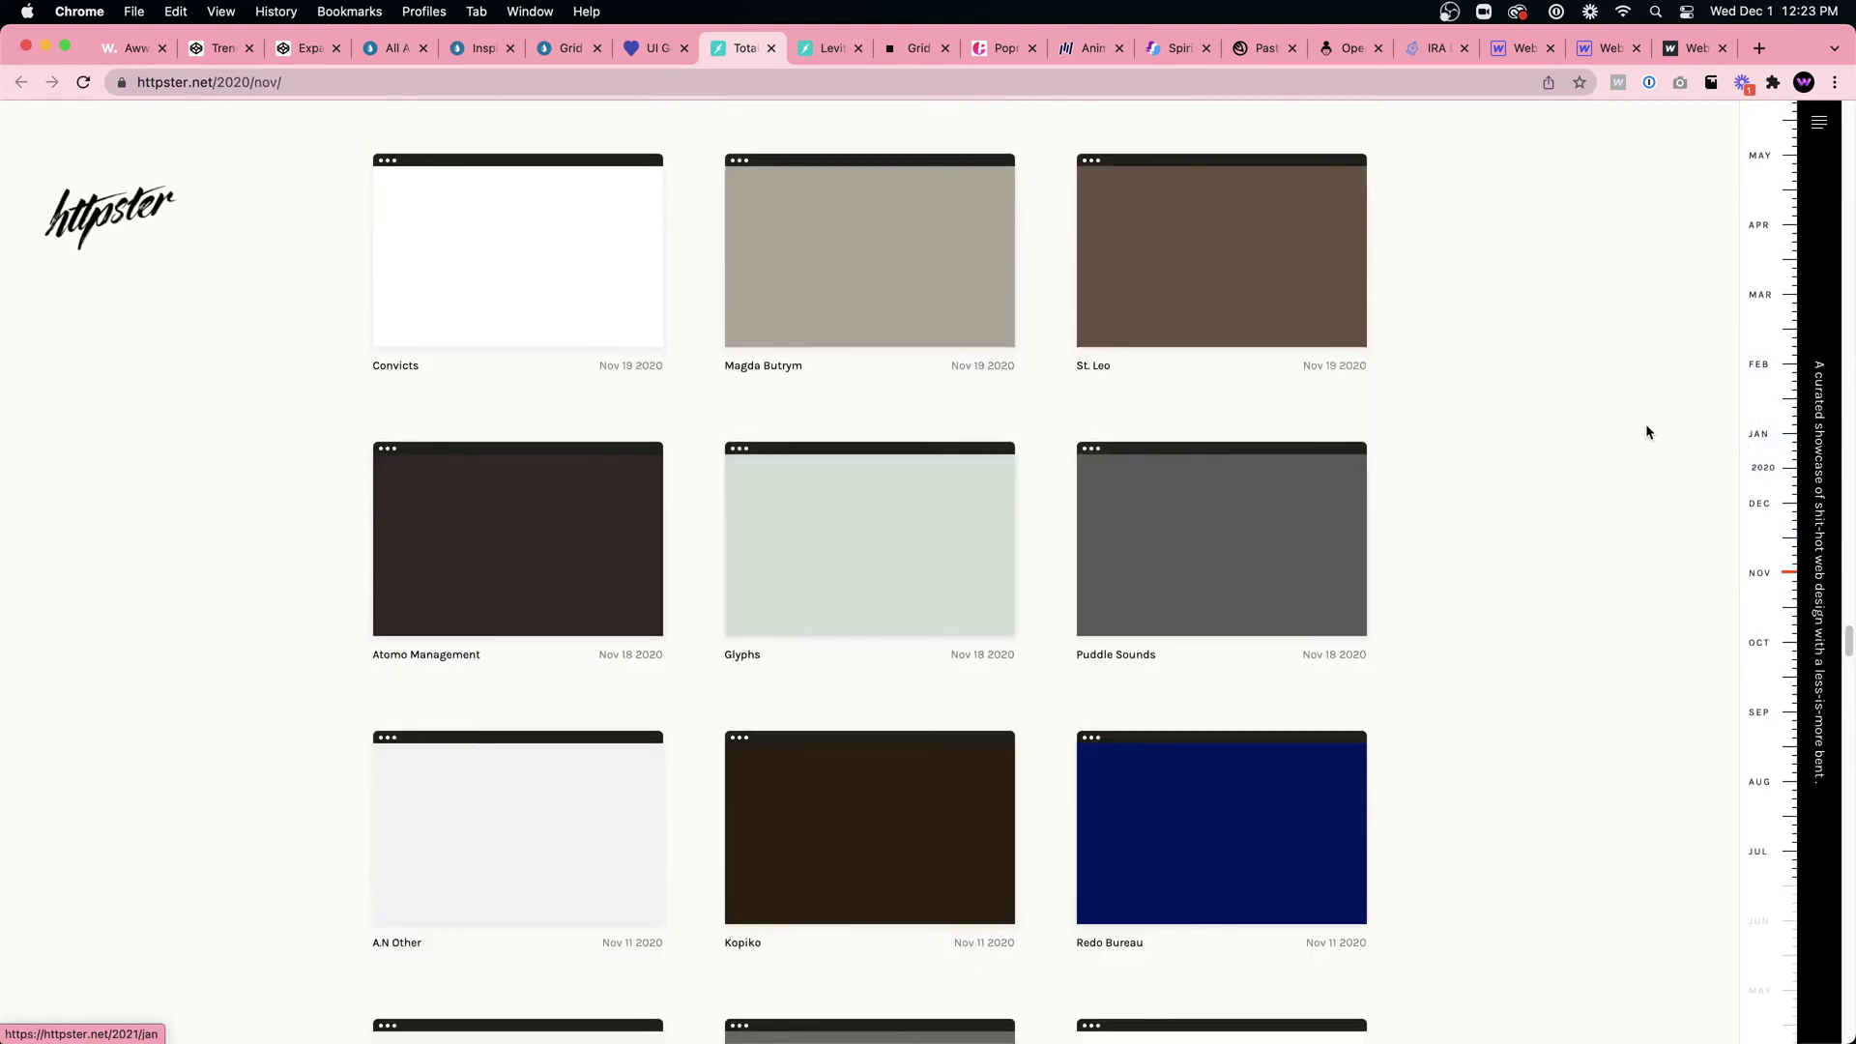
Step: Go back to the newest Httpster entries, browse to the March 2021 websites, and open the details of Rider 404
key(Home)
scroll(1683, 425, down, 20)
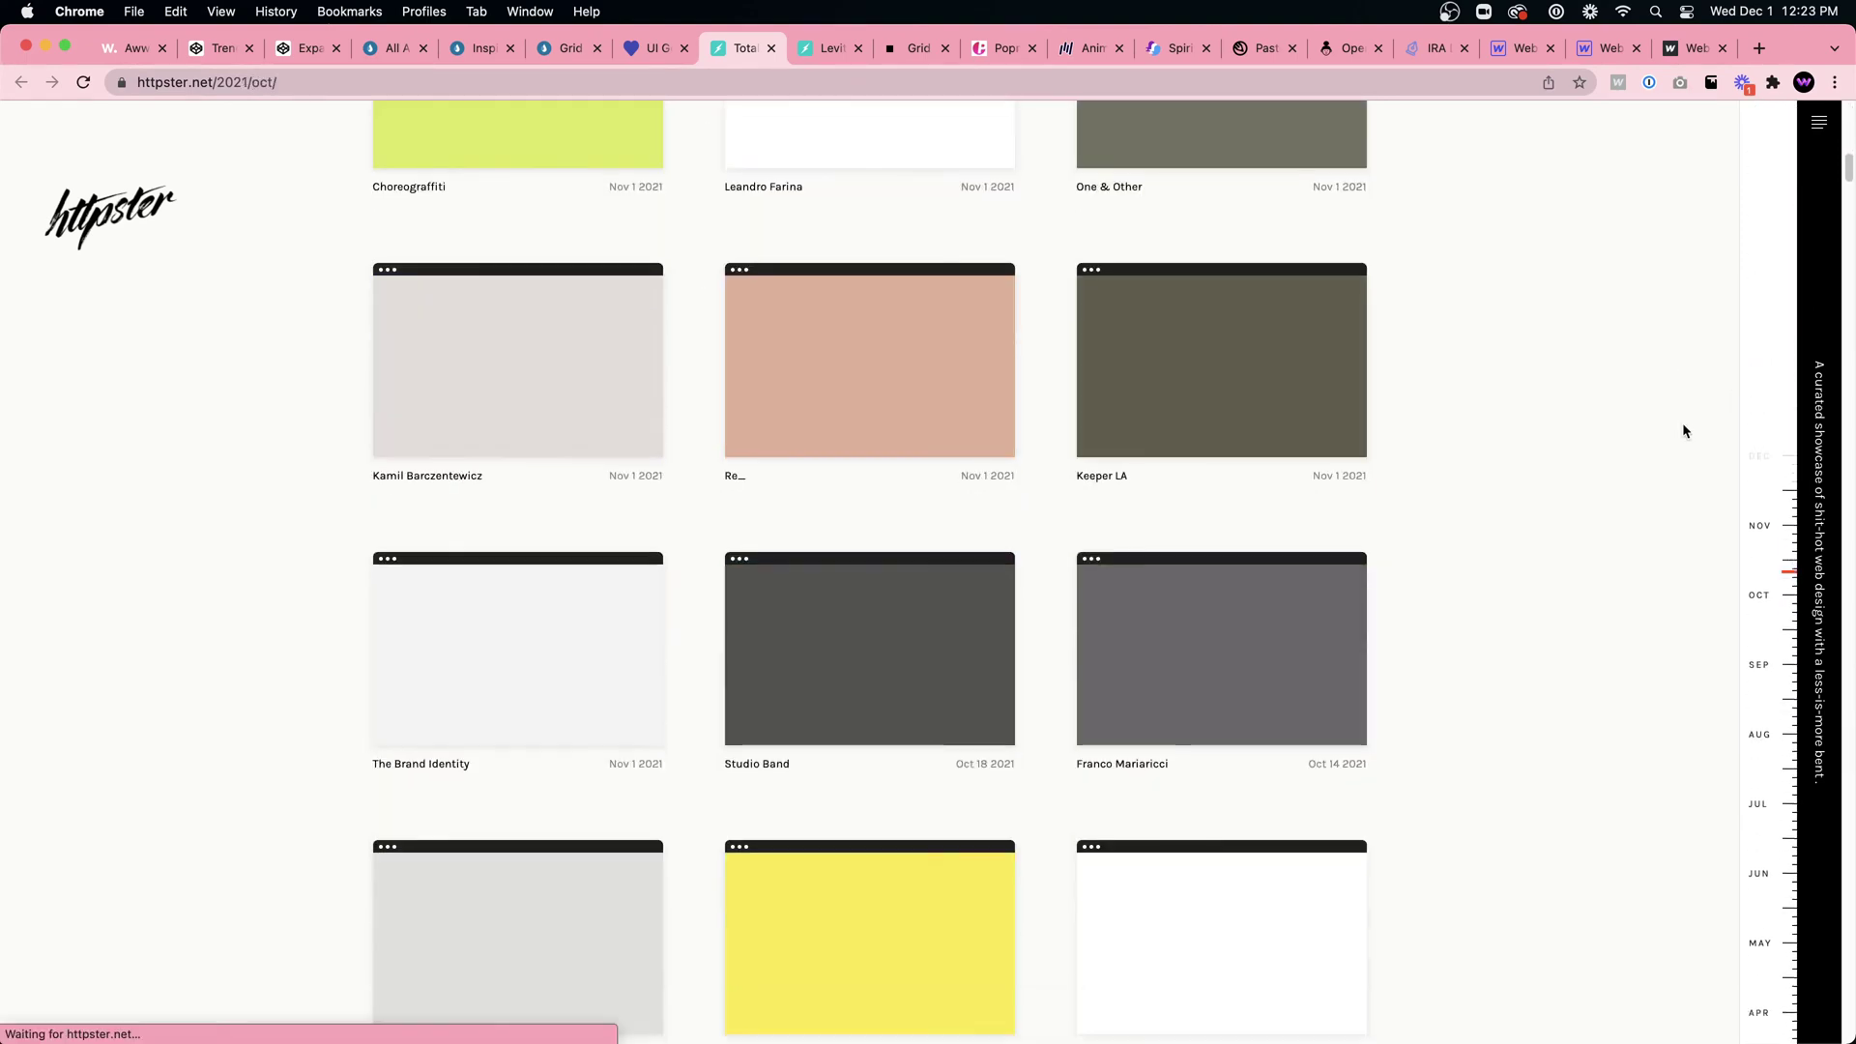
scroll(1682, 431, down, 15)
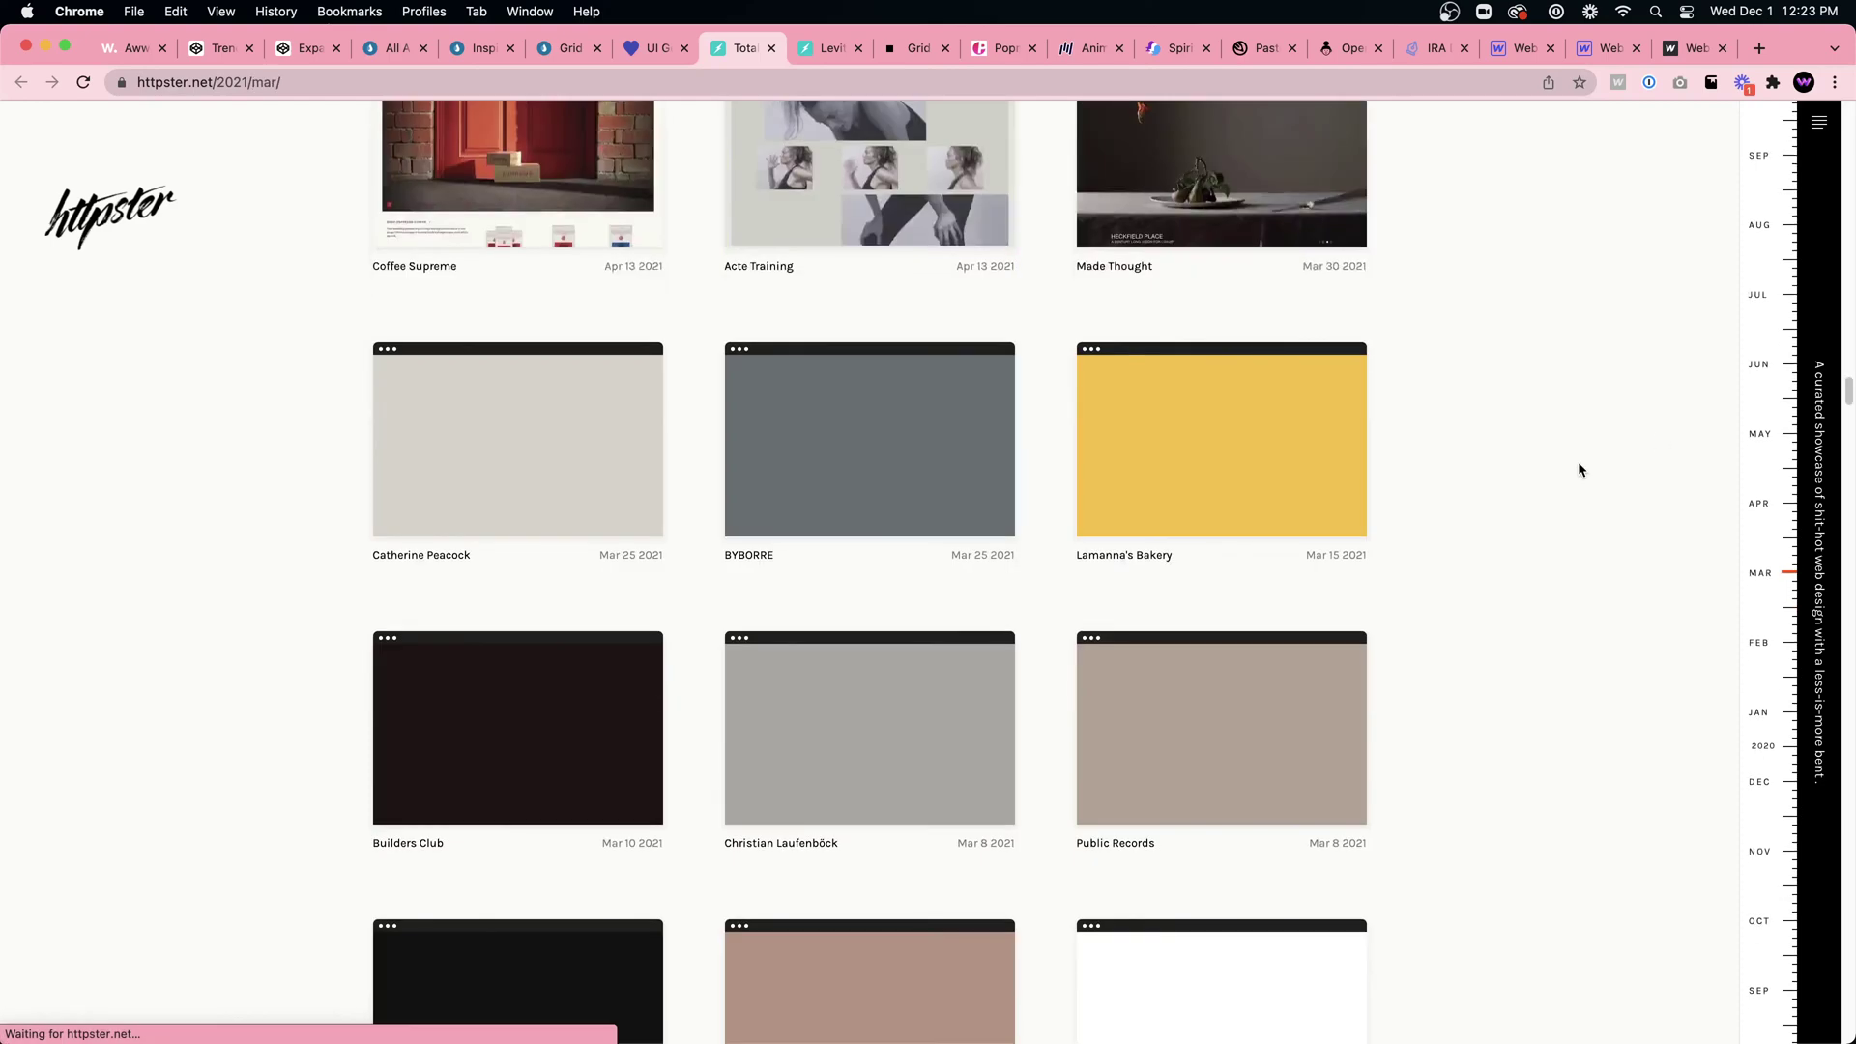
scroll(919, 619, down, 1)
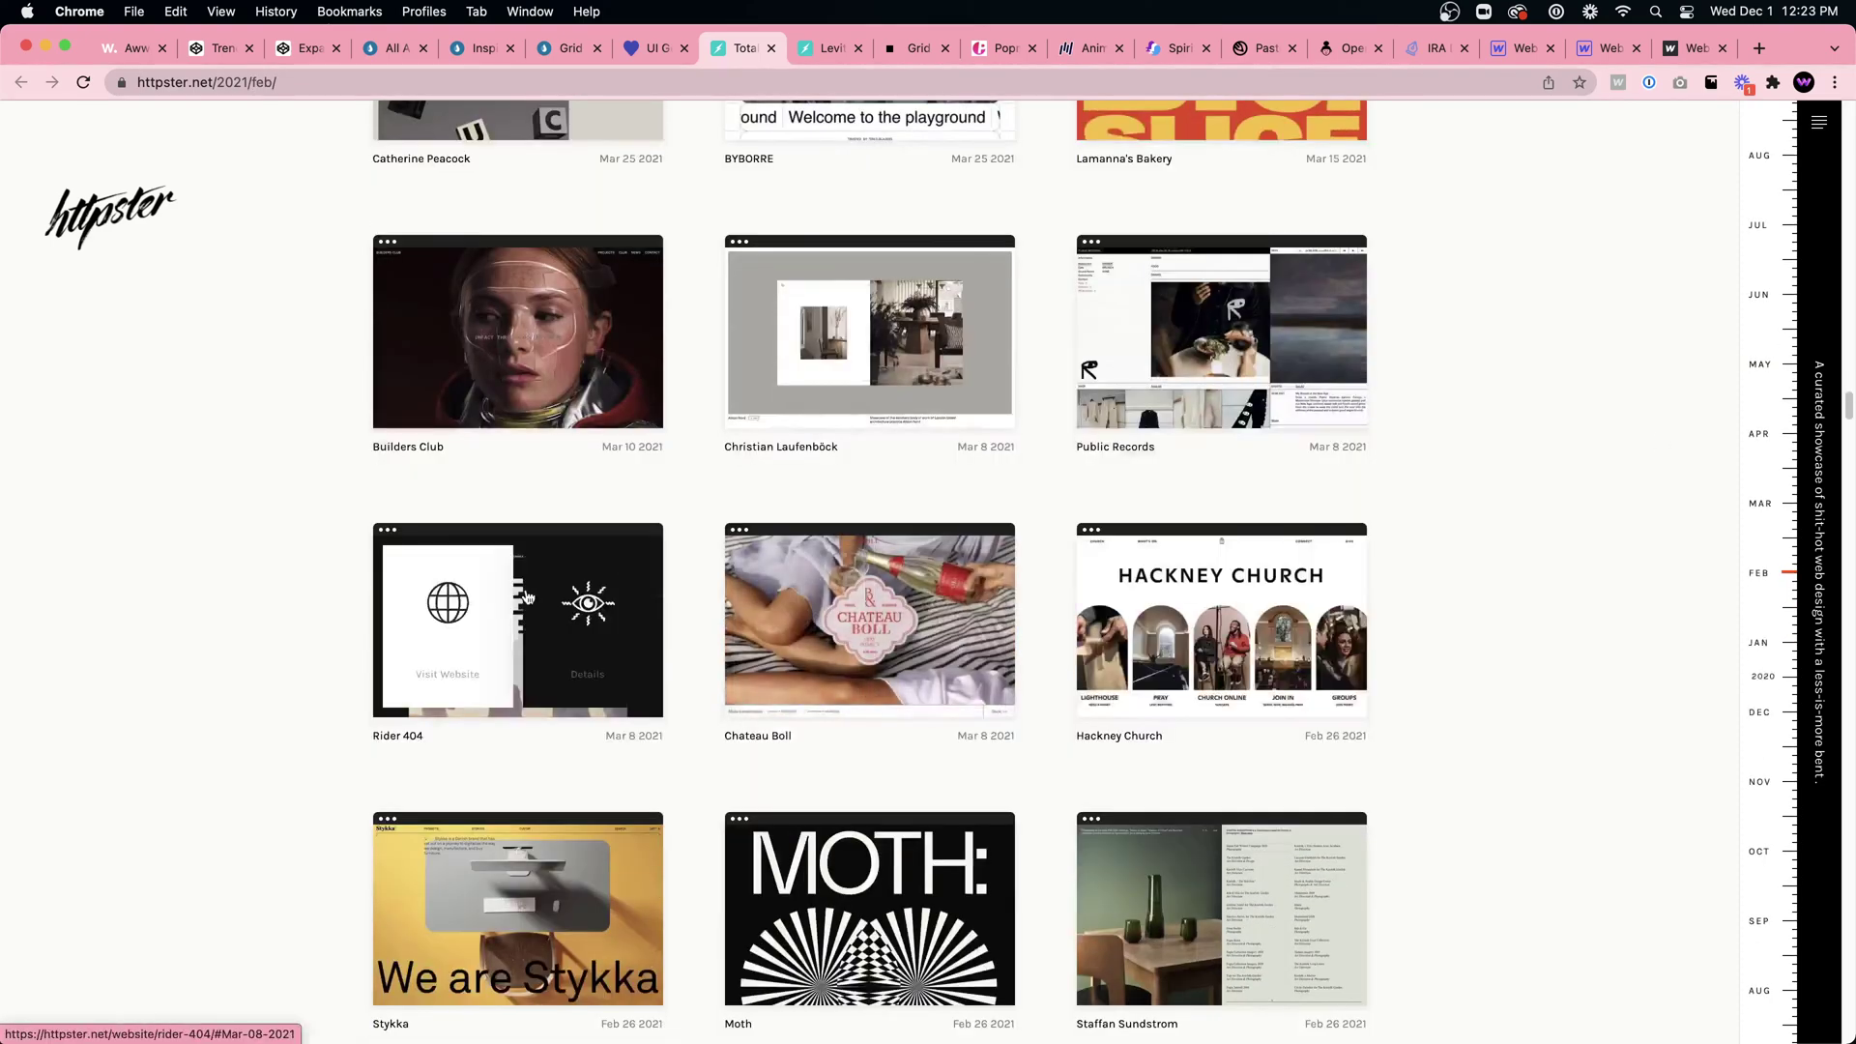
click(608, 619)
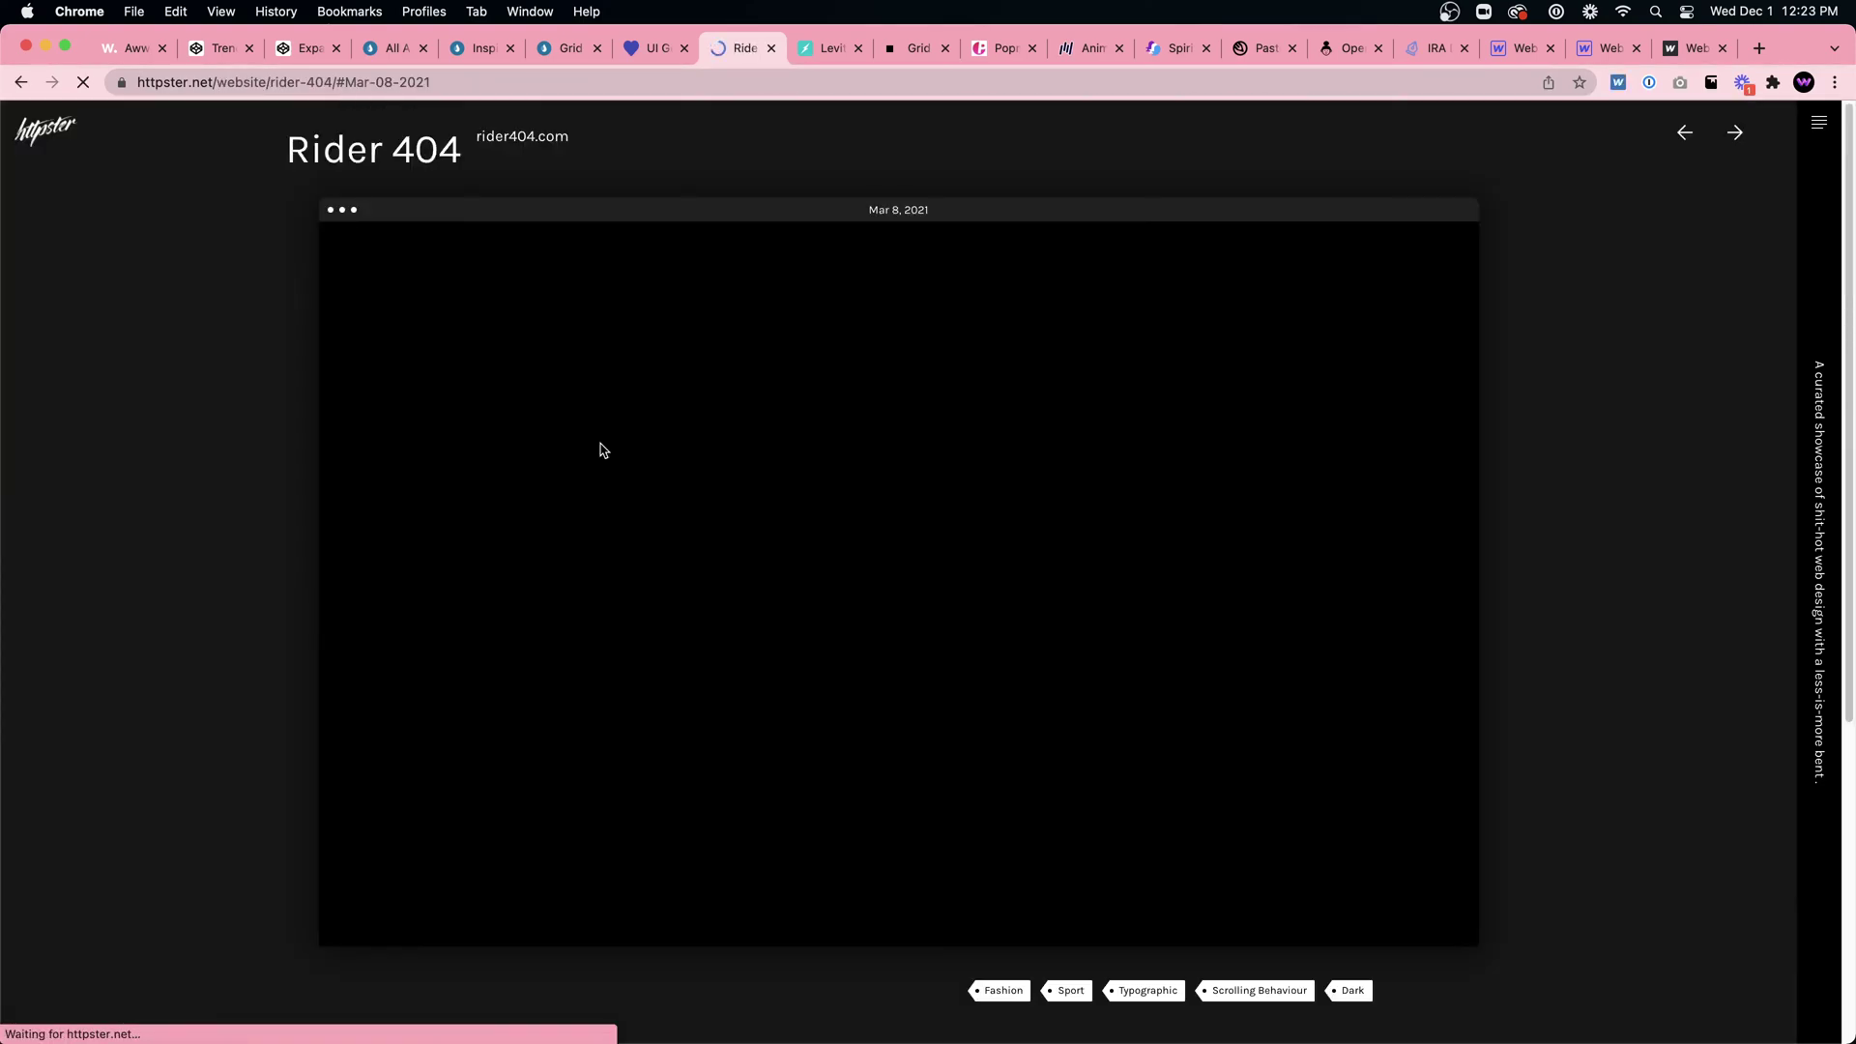
key(super+alt+Left)
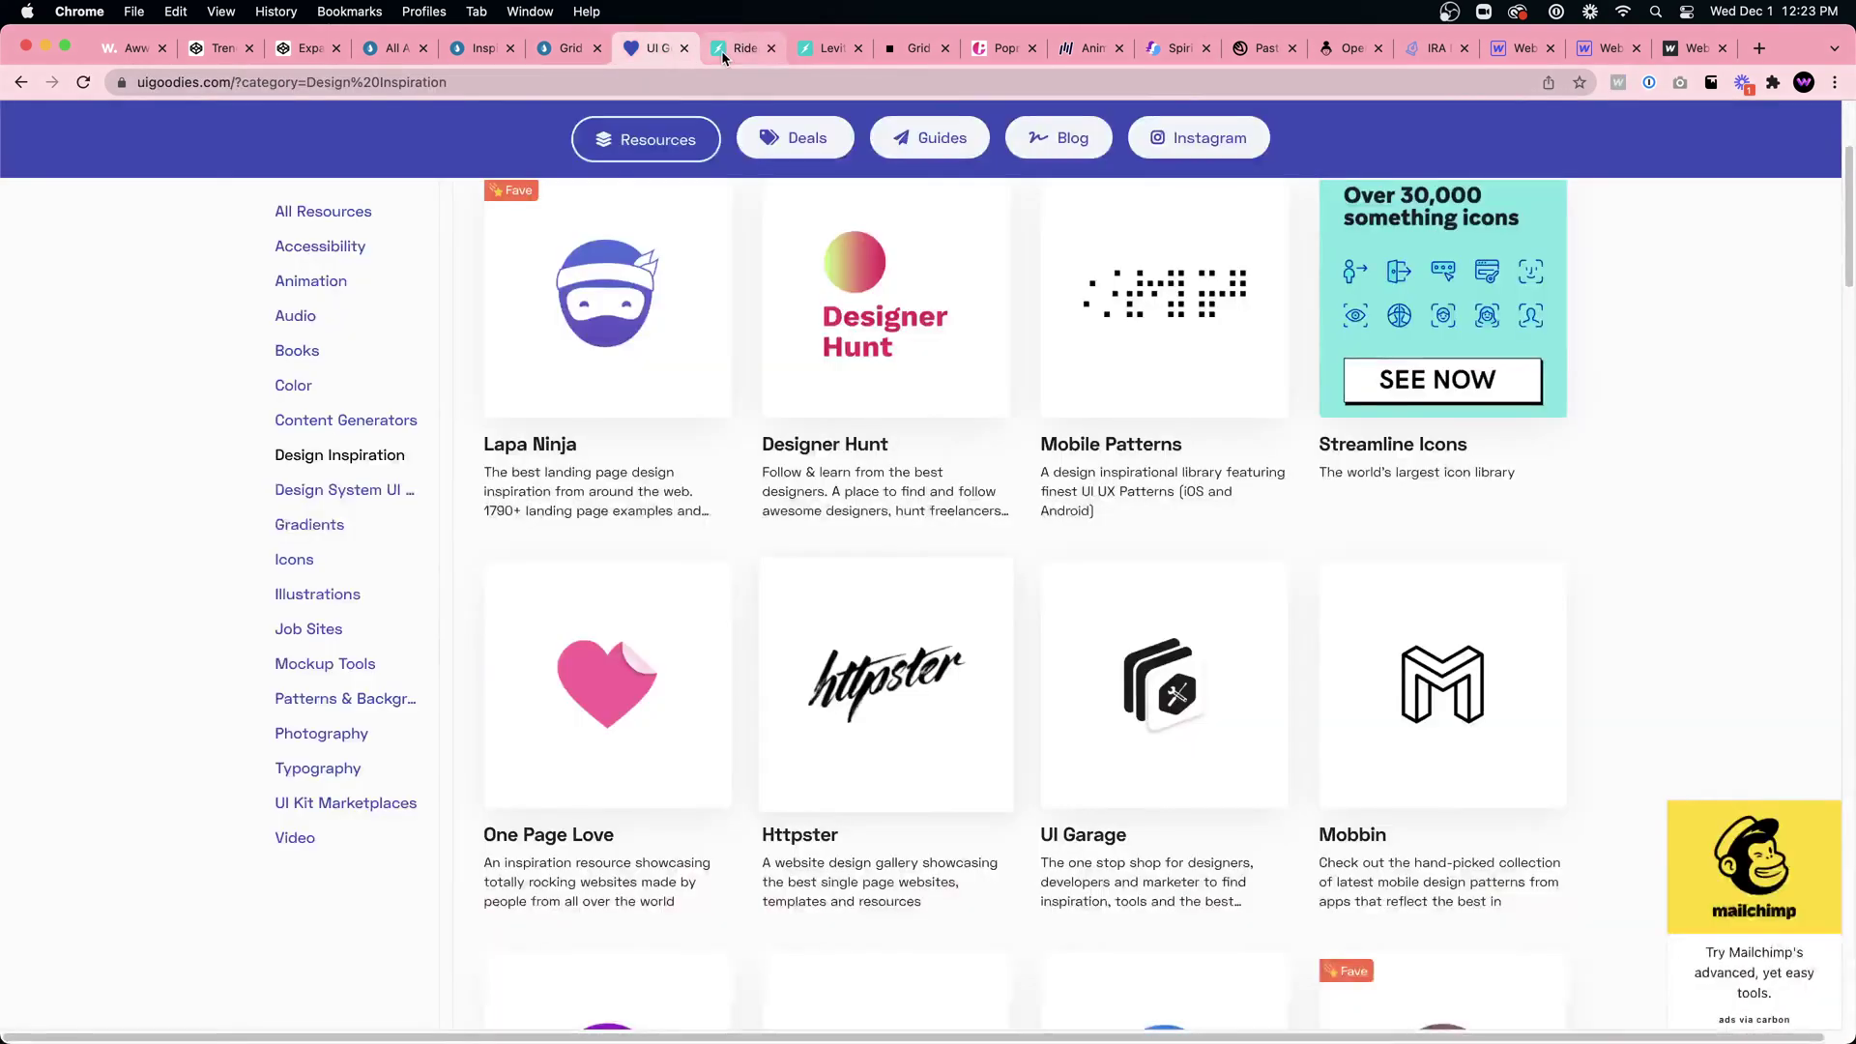
click(711, 60)
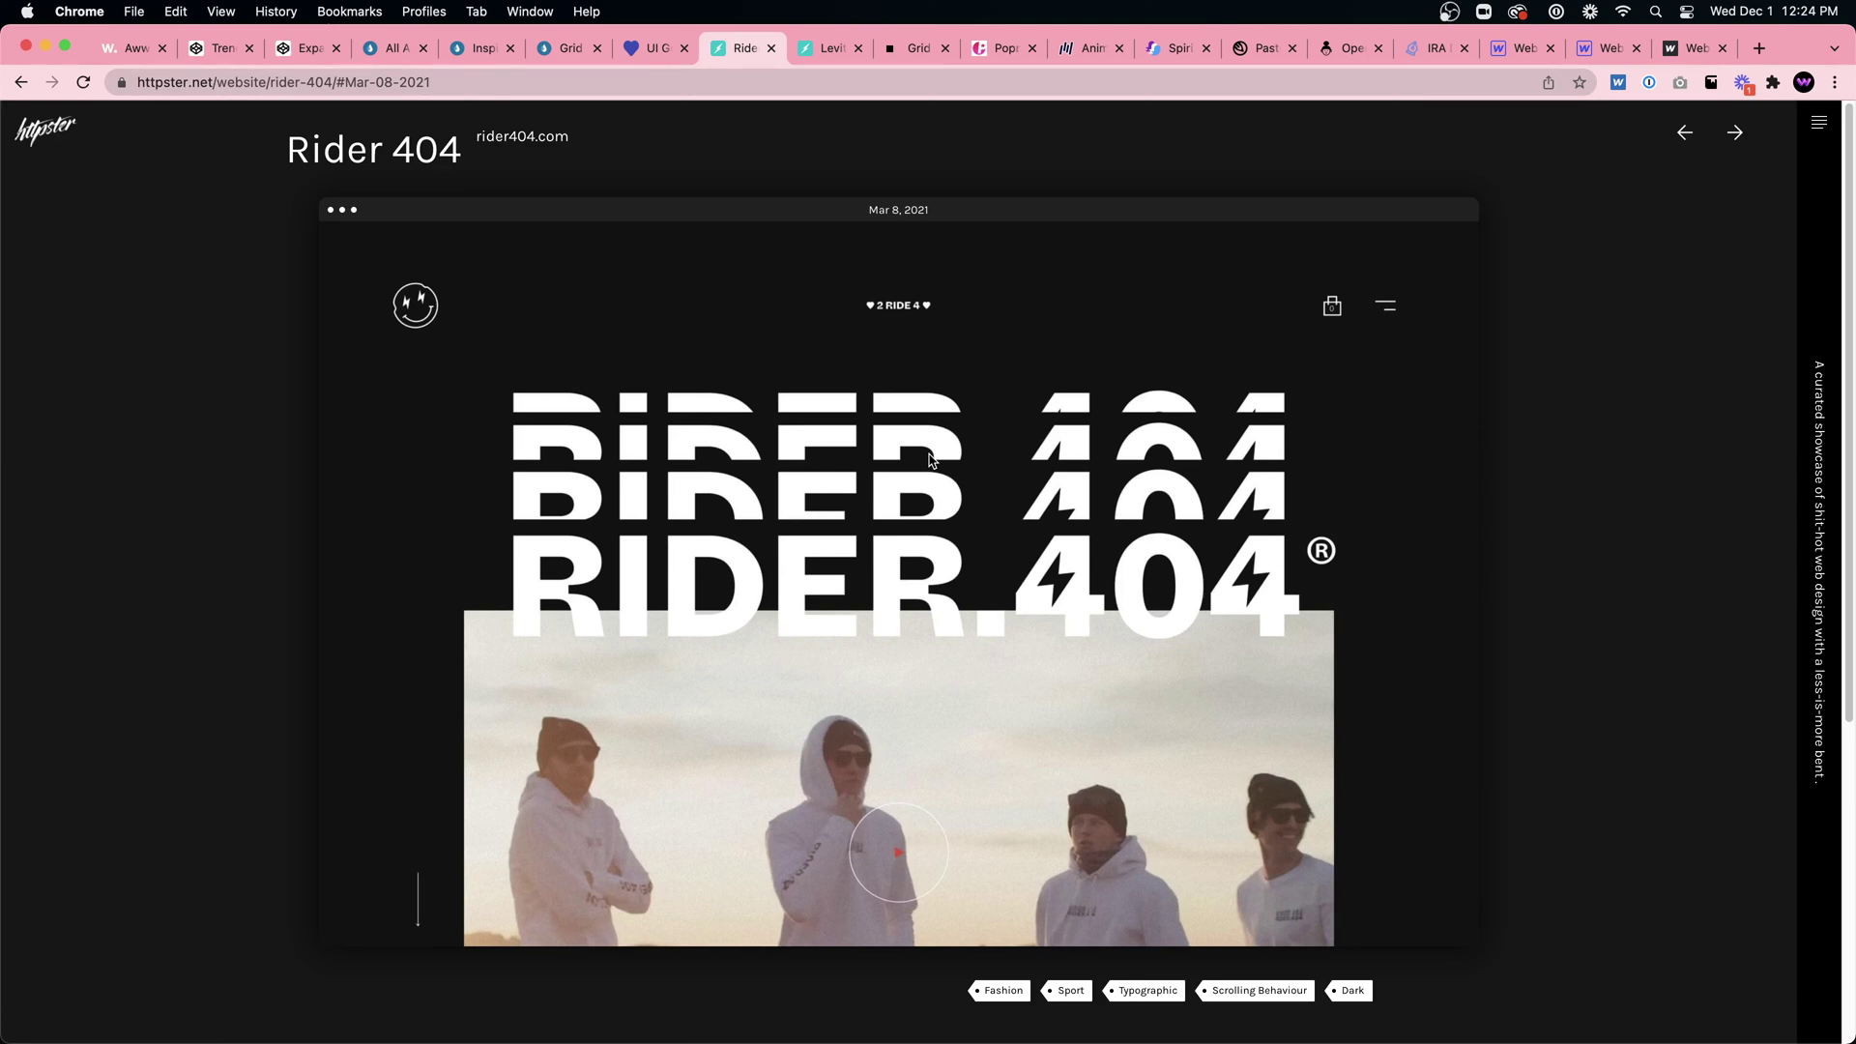
Step: Enable Ecommerce in the webdevs-top-notch-site Webflow project, and view its store Categories and CMS Collections
click(1524, 53)
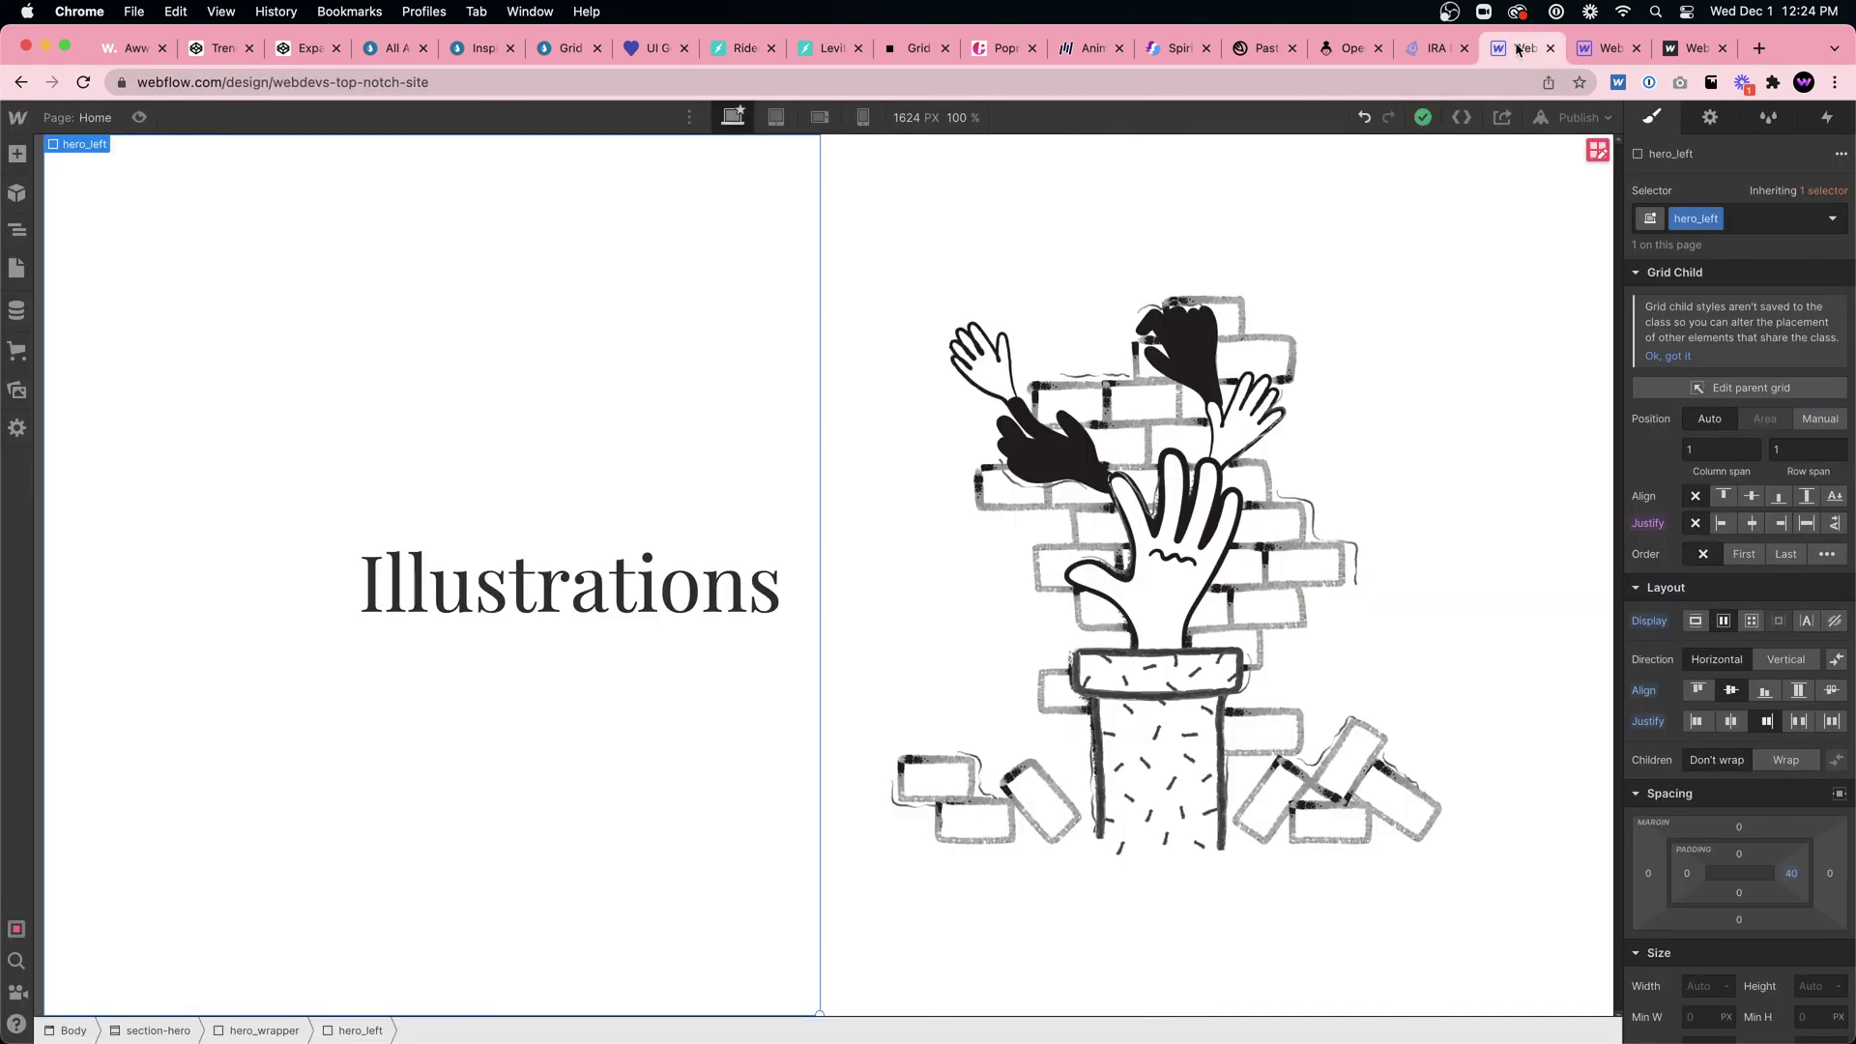
click(16, 317)
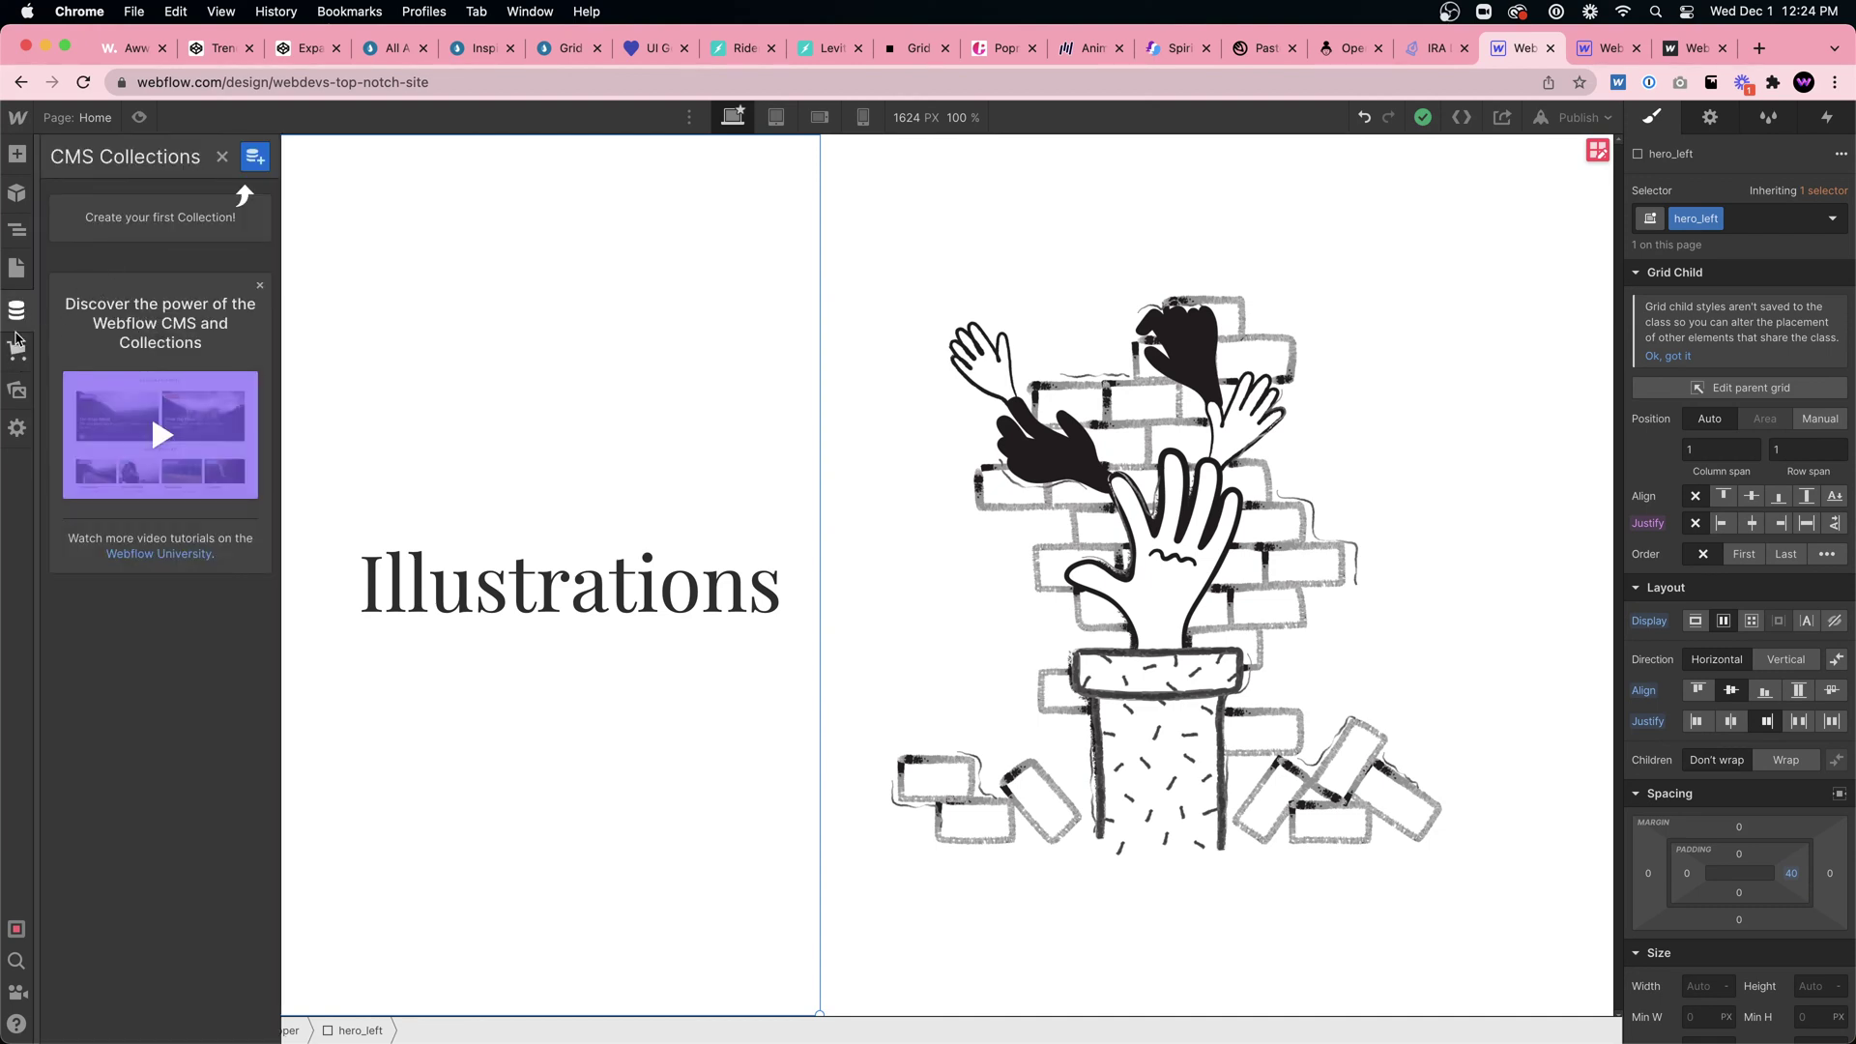
click(16, 350)
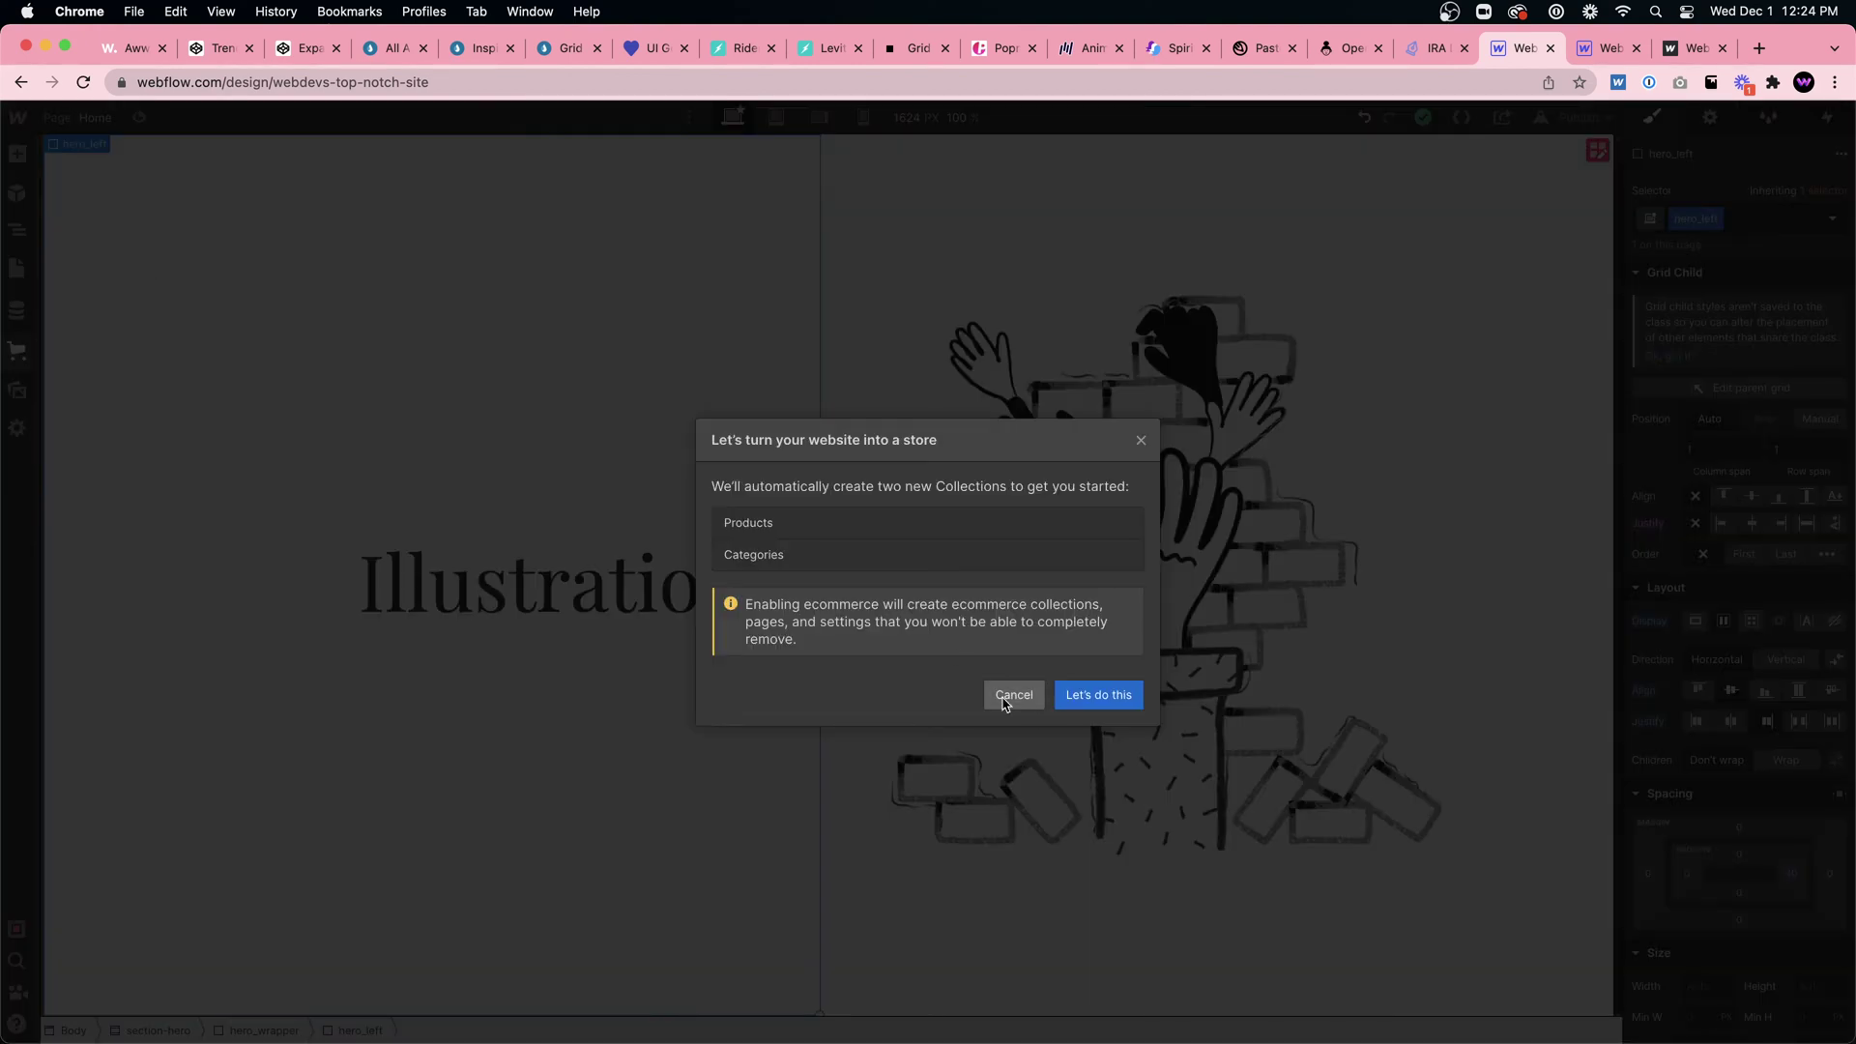
click(1099, 695)
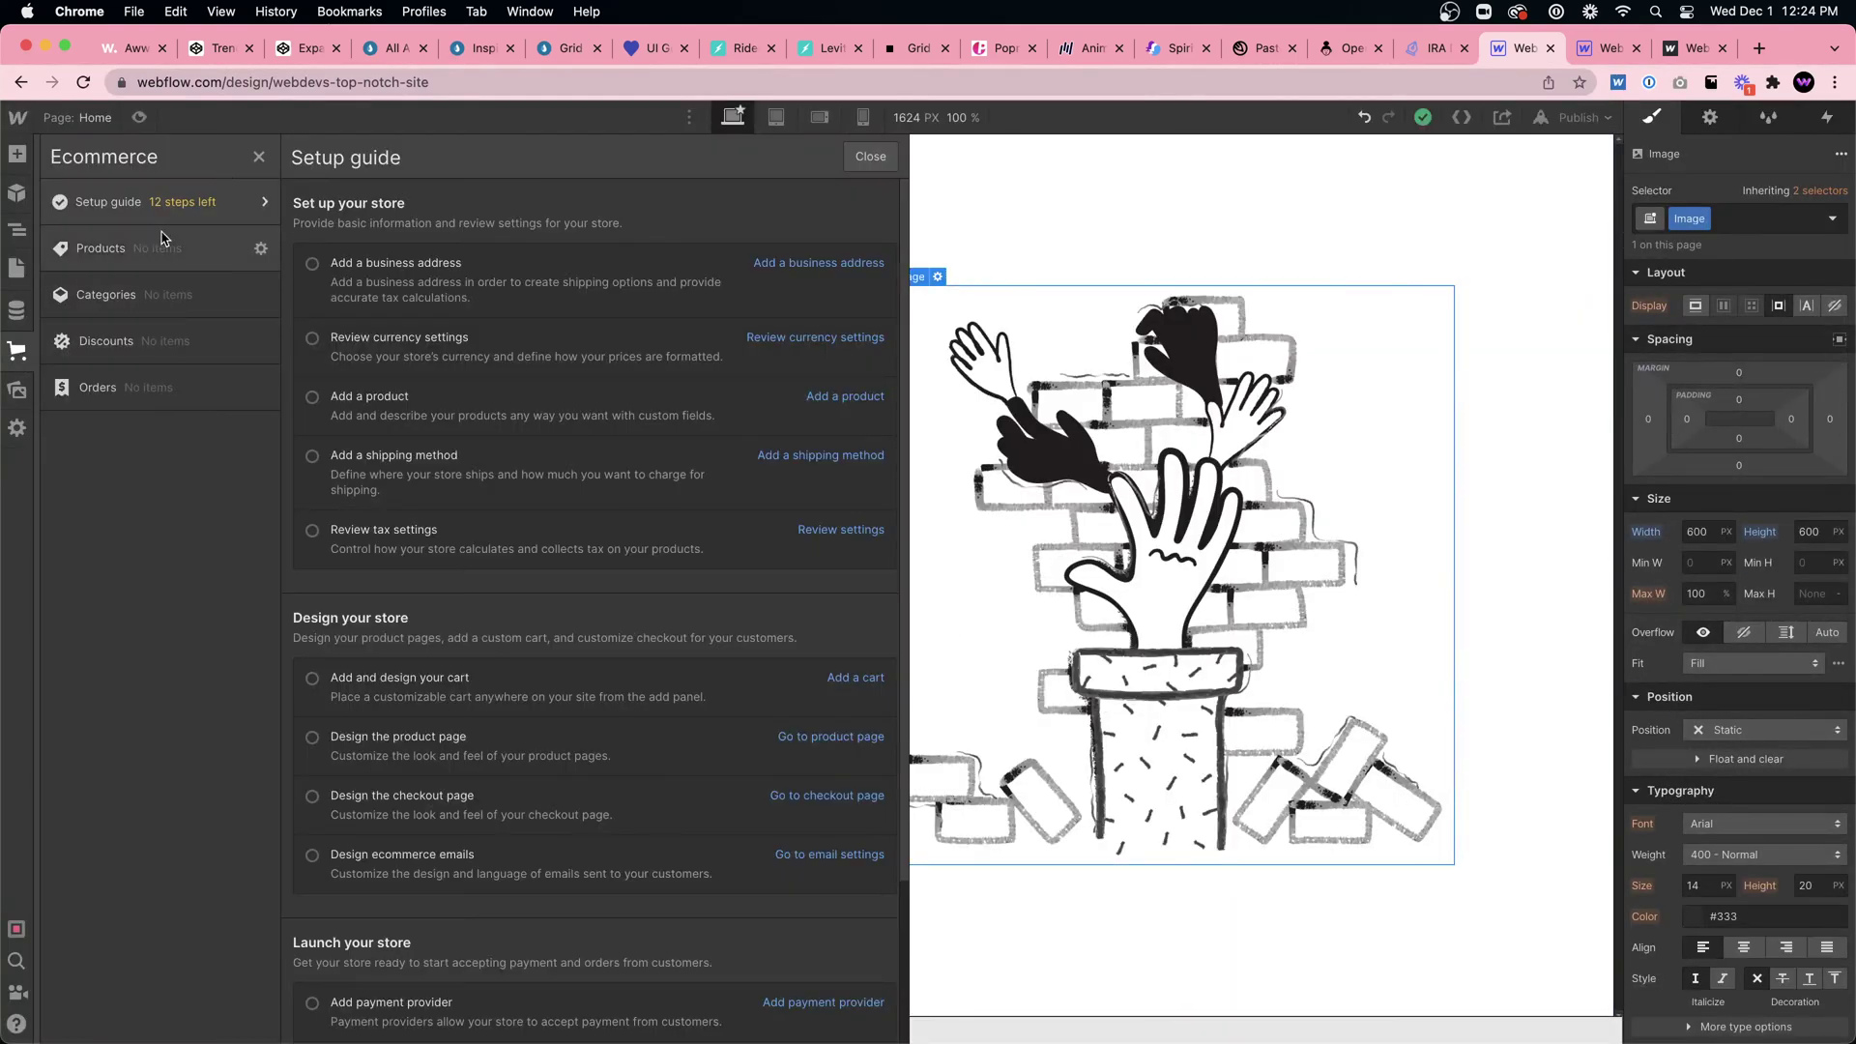
click(127, 301)
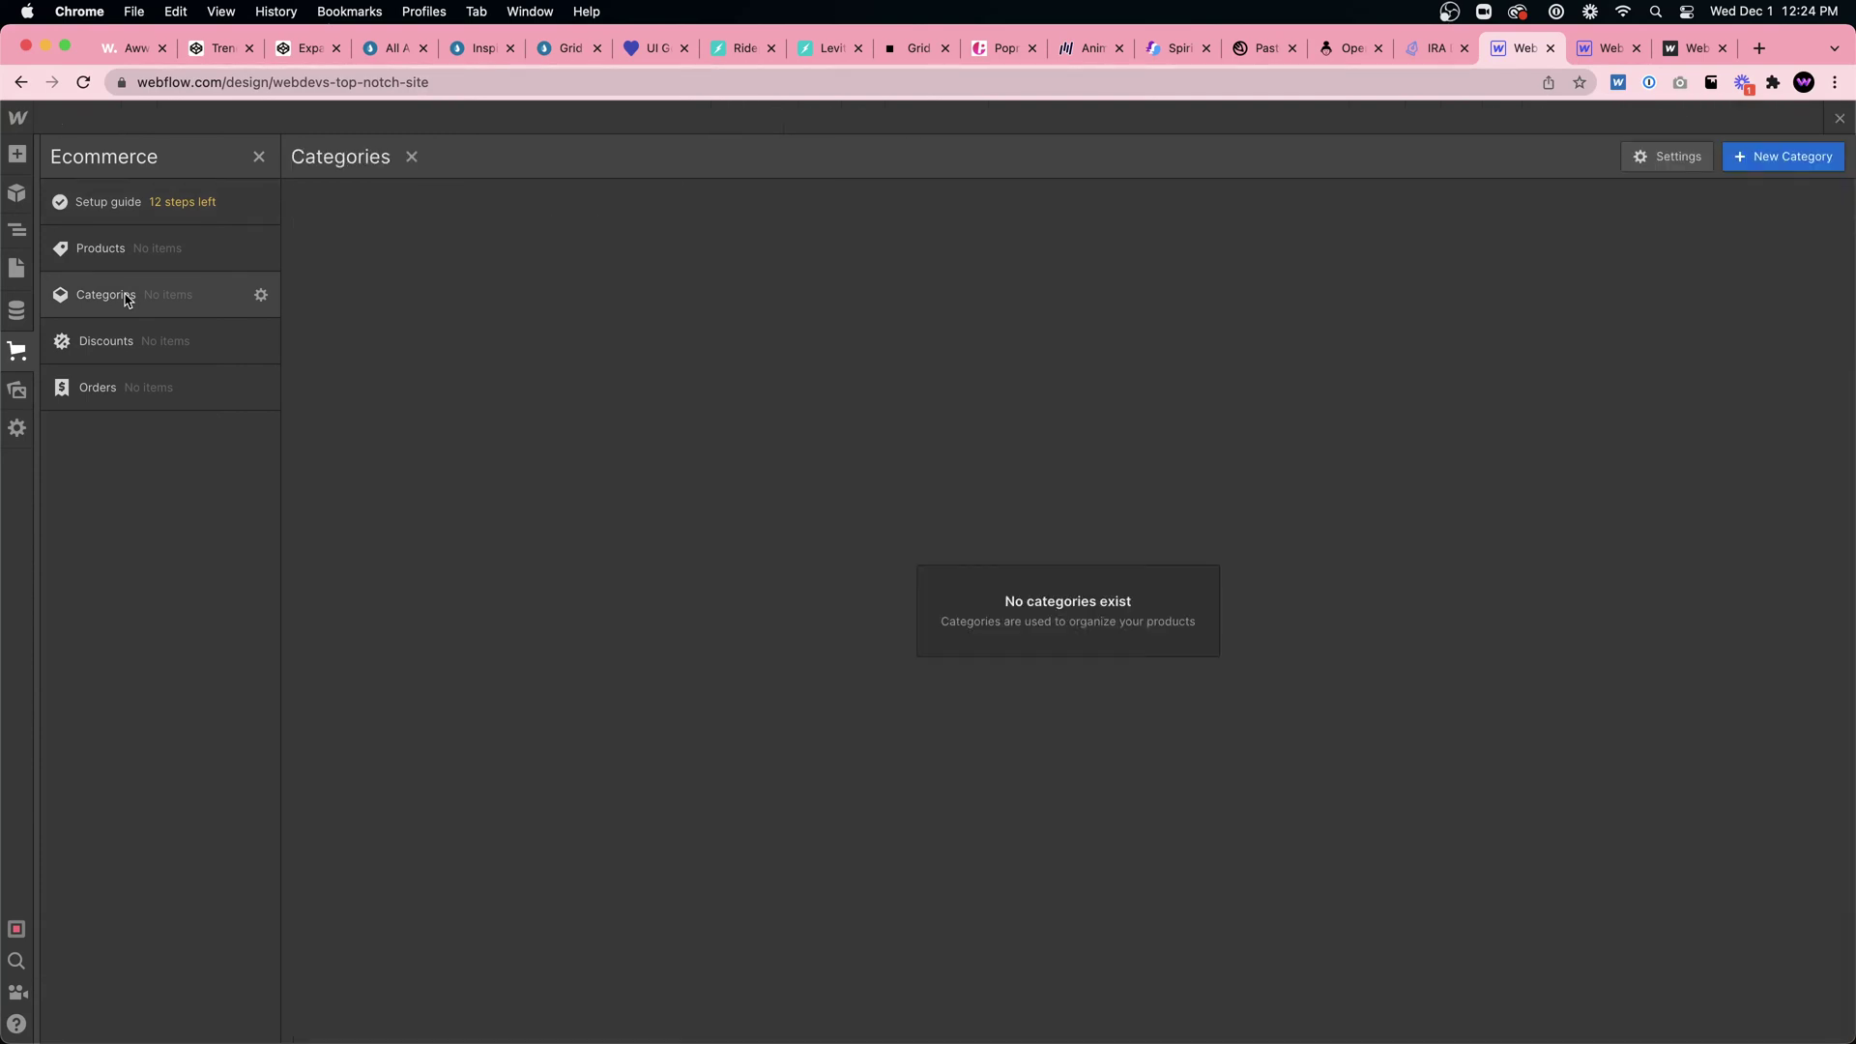
click(9, 308)
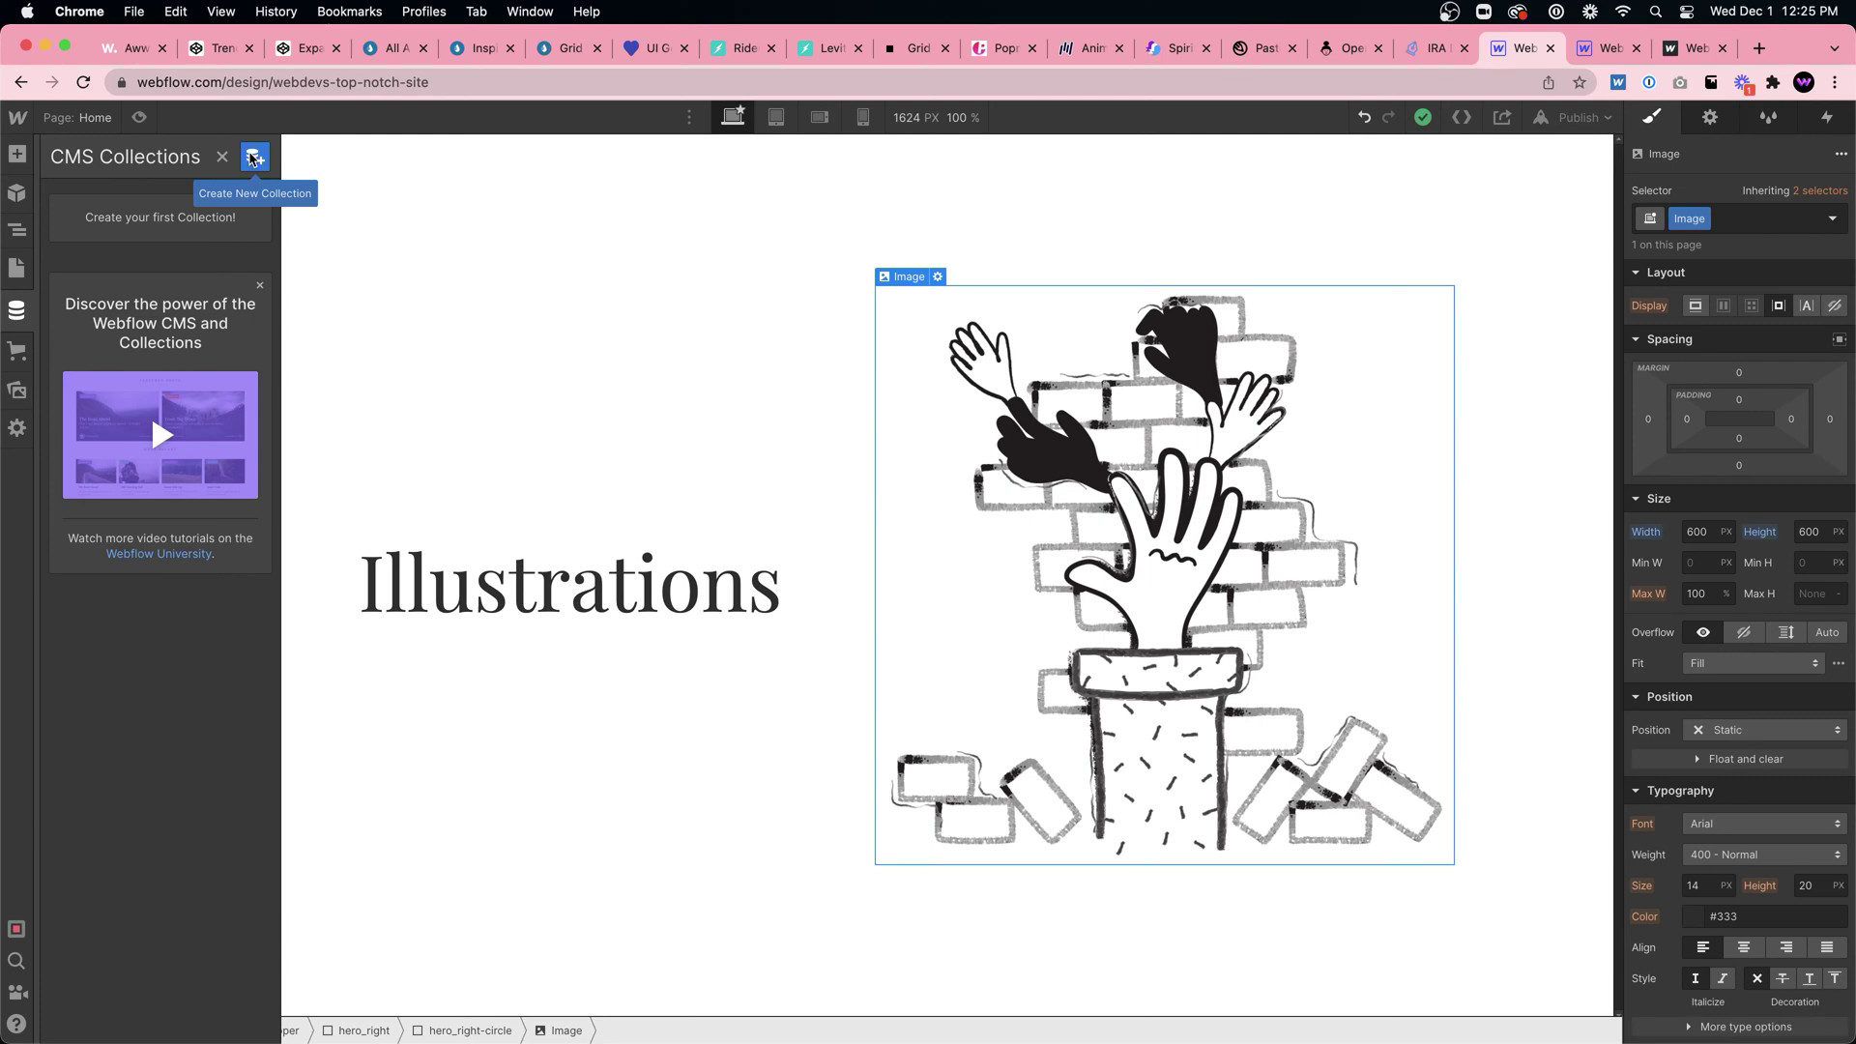
Step: Search Google for "nested collections in webflow" in a new browser tab
click(1774, 51)
click(1464, 81)
text(n)
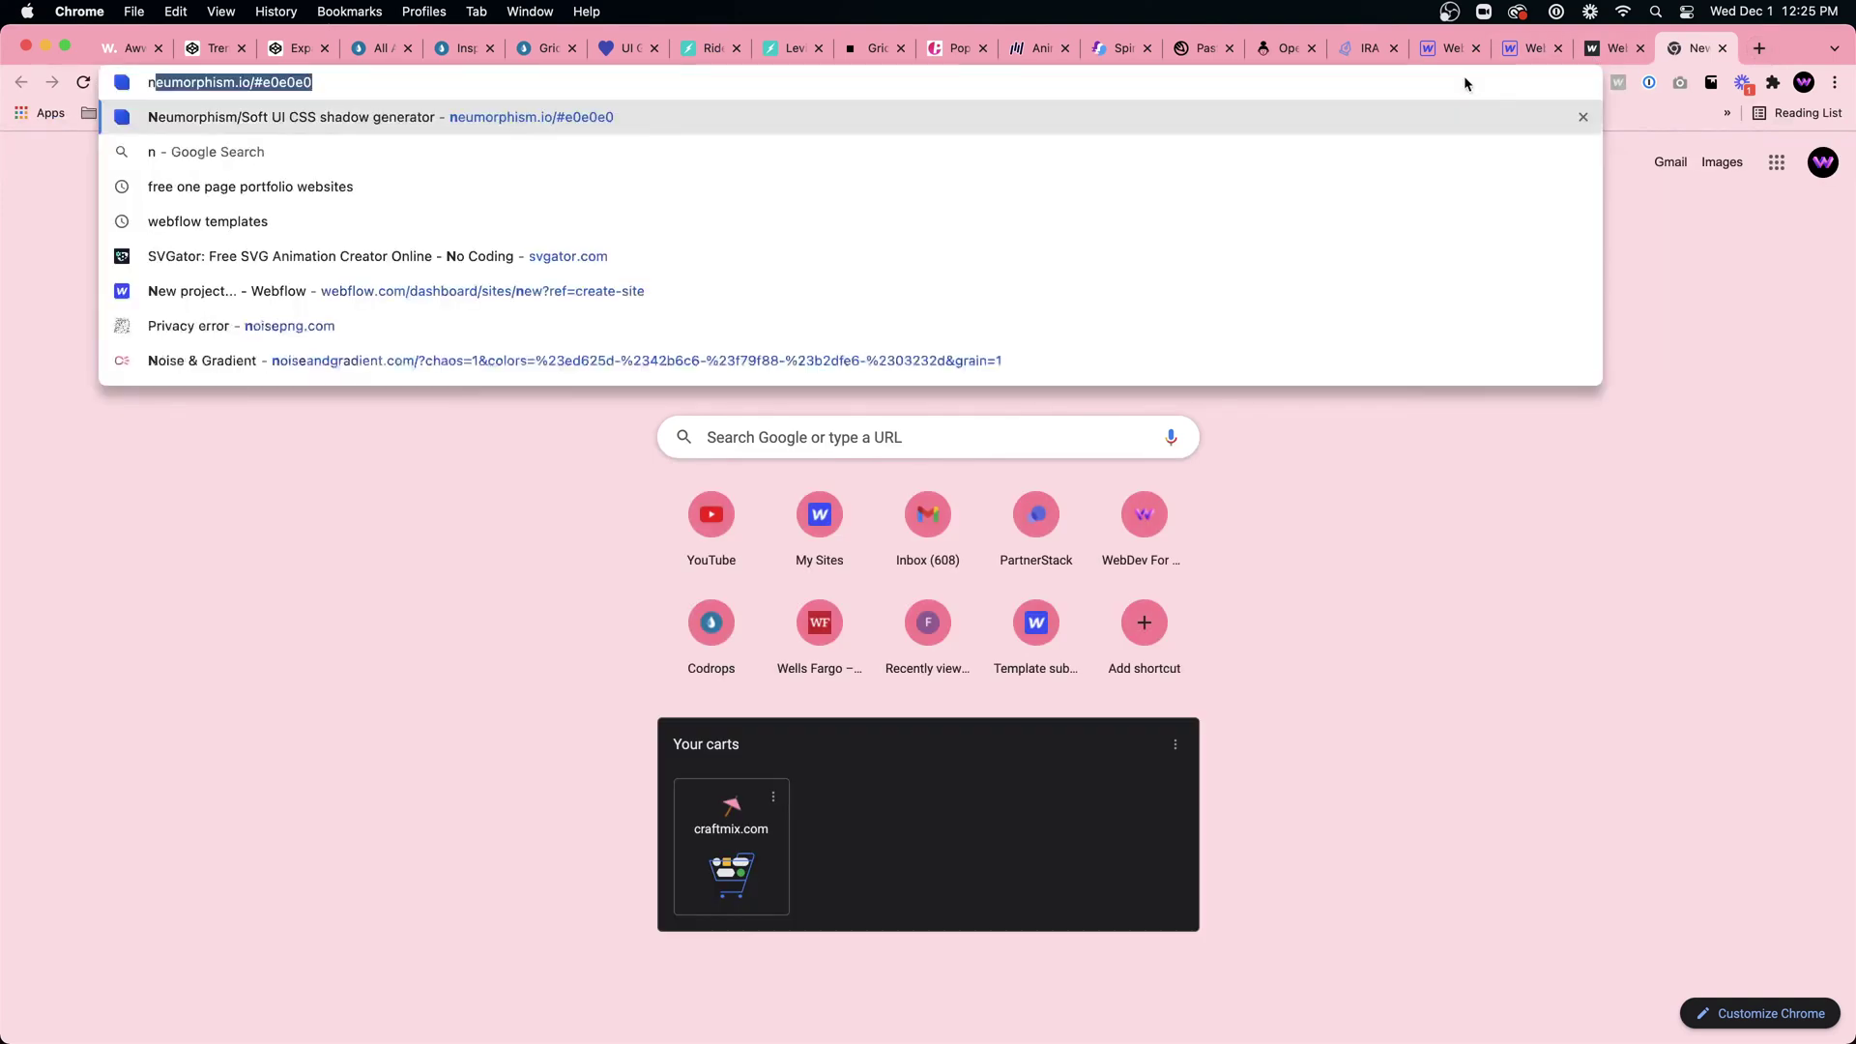
text(ested collections wi)
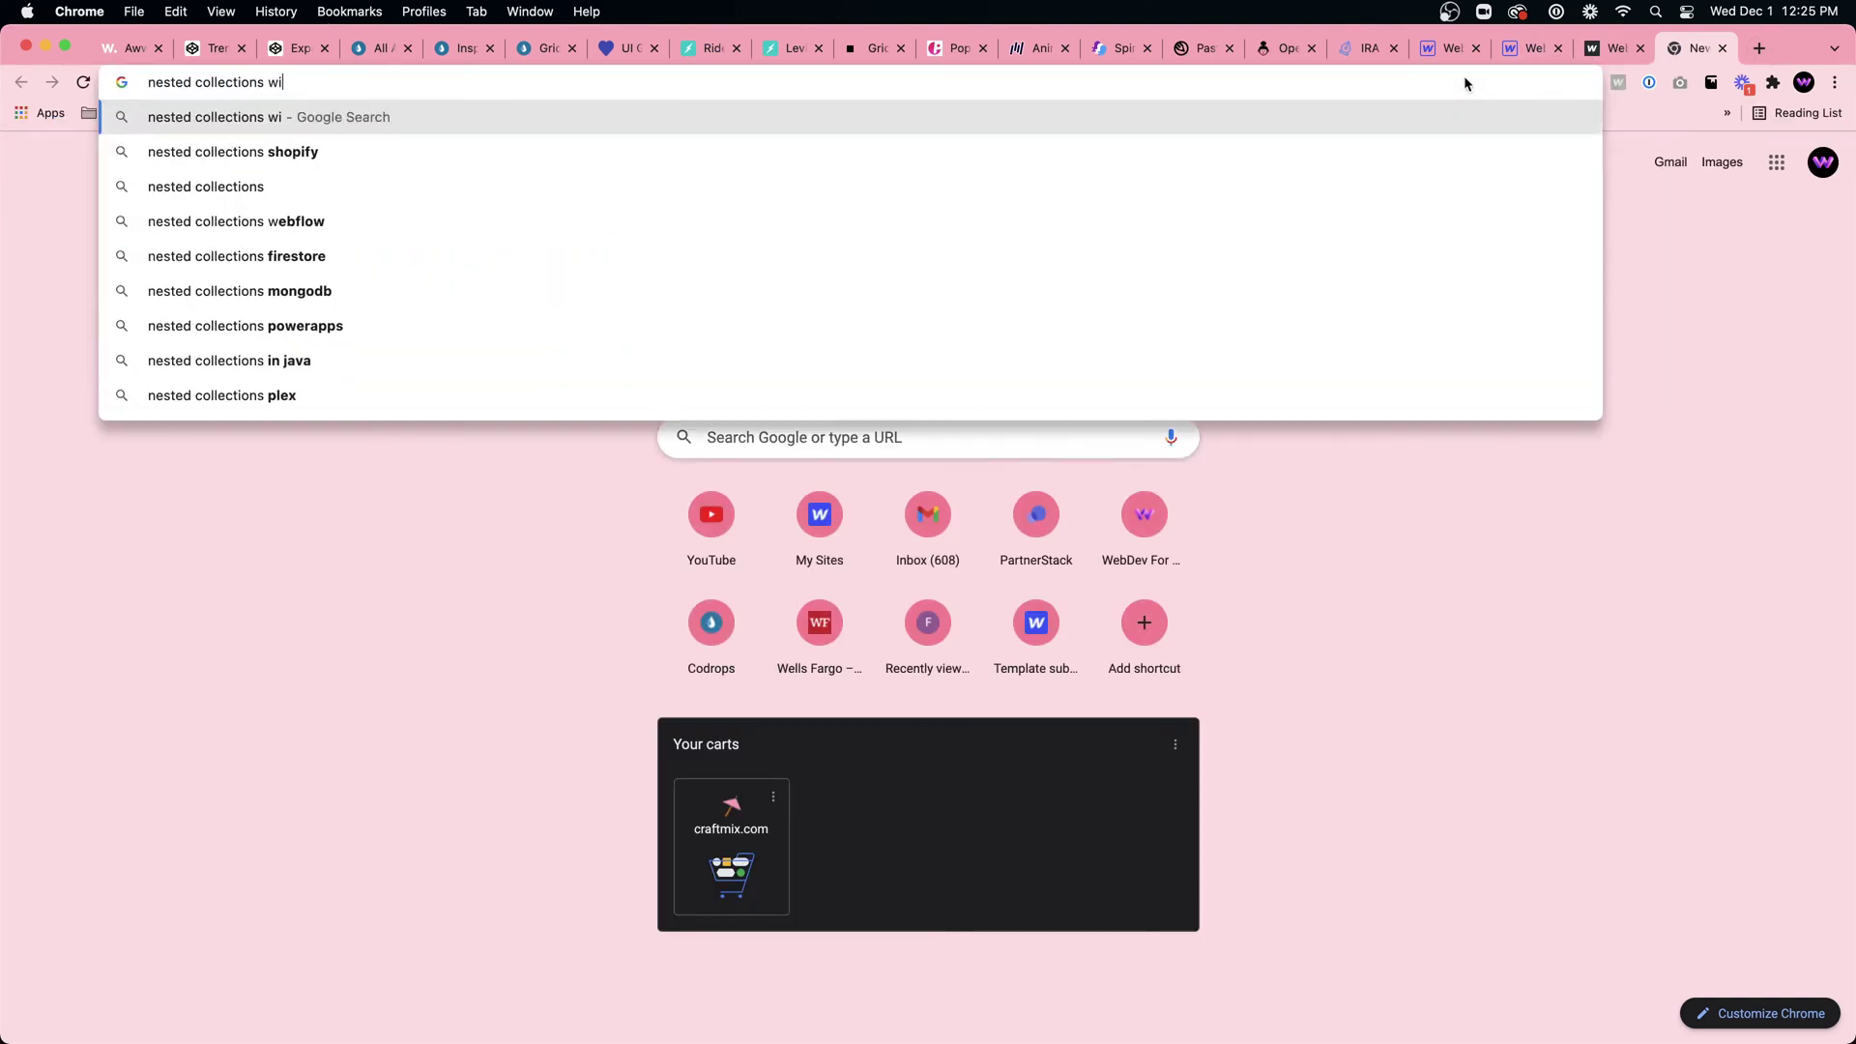
key(BackSpace)
key(BackSpace)
text(in webflow)
key(Return)
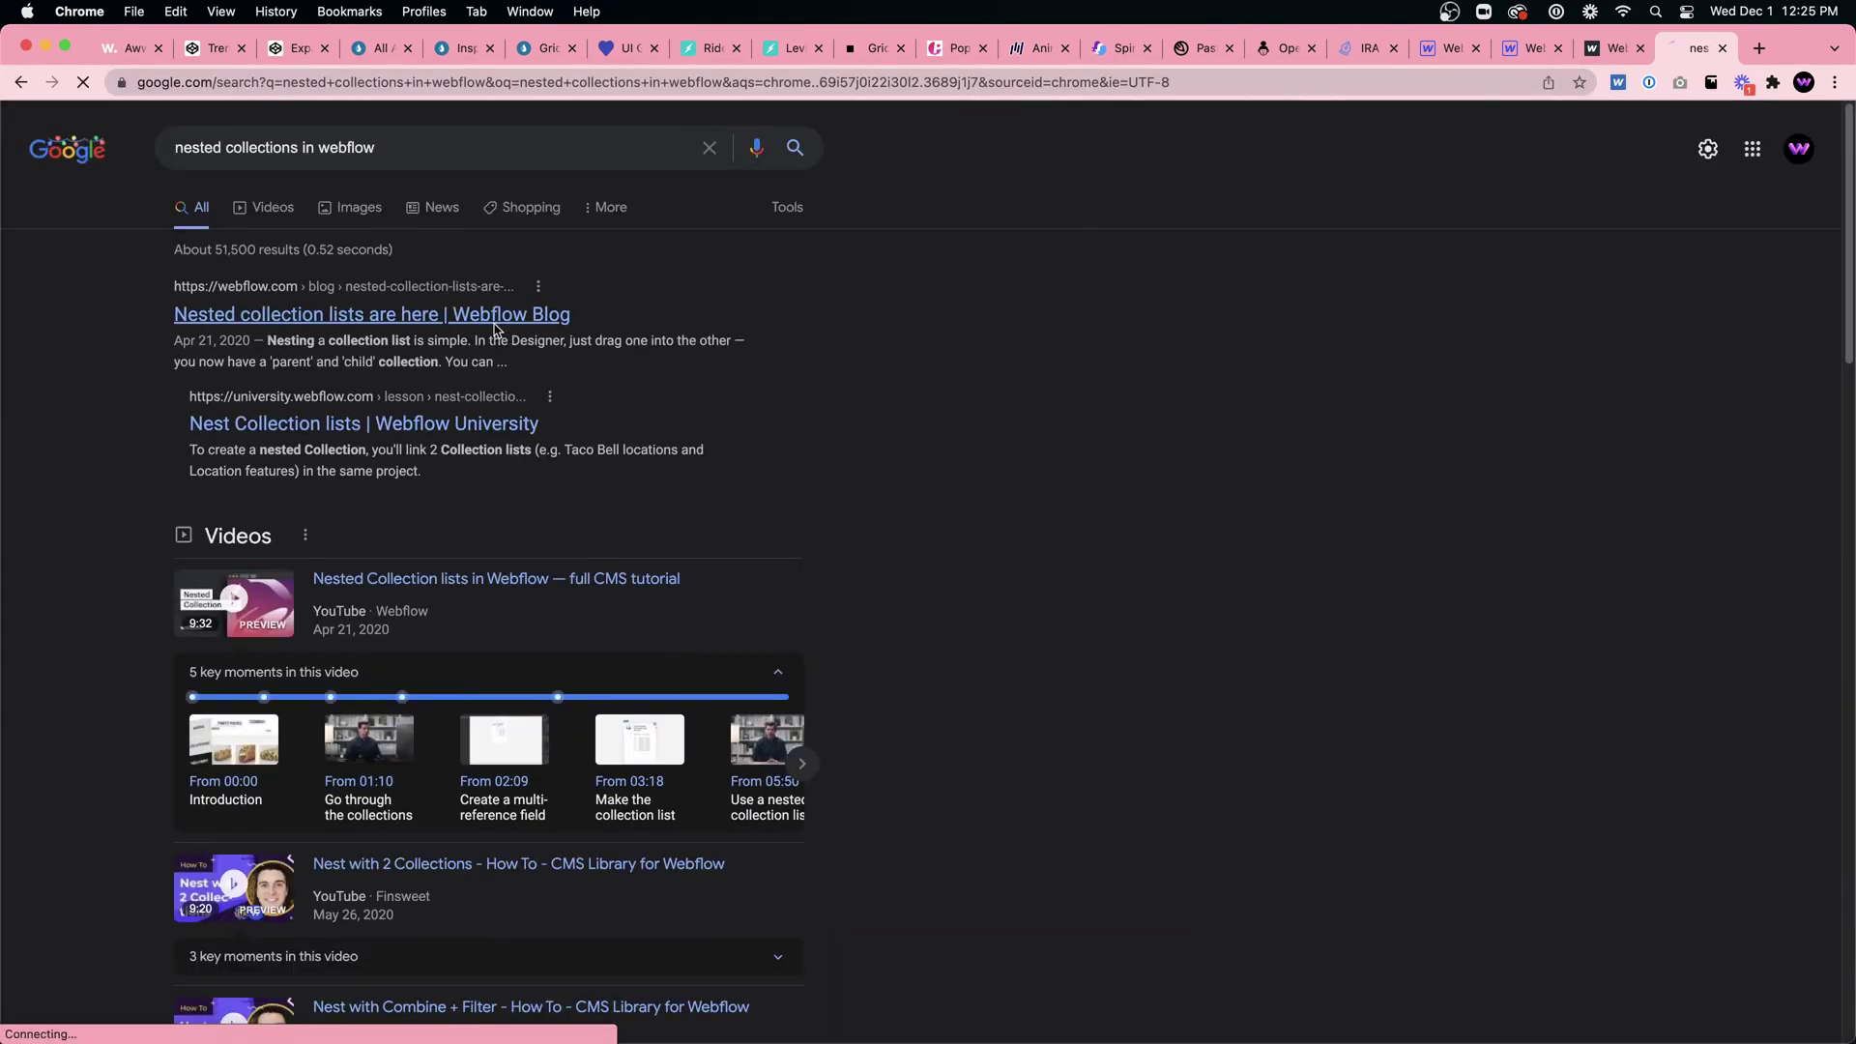
Step: Open the Webflow Blog article "Nested collection lists are here" and read through its examples to the "How it works" section
click(495, 317)
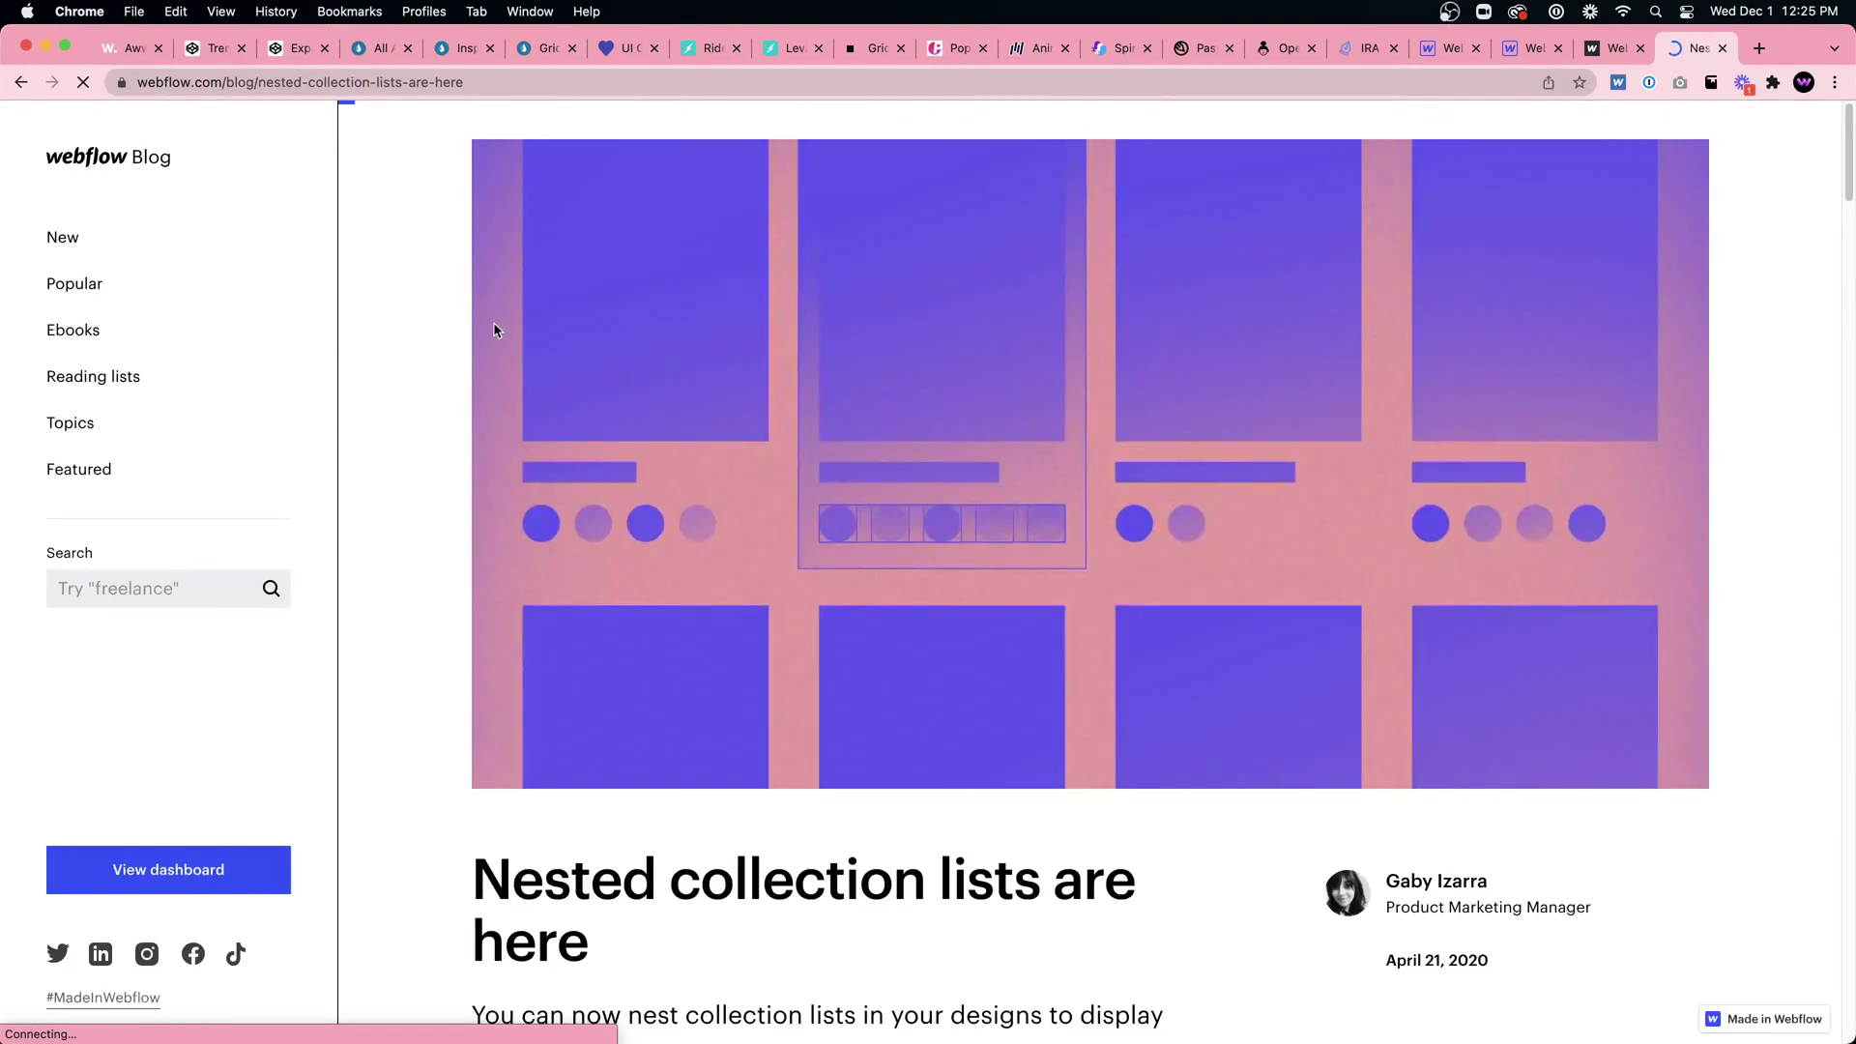
scroll(756, 556, down, 10)
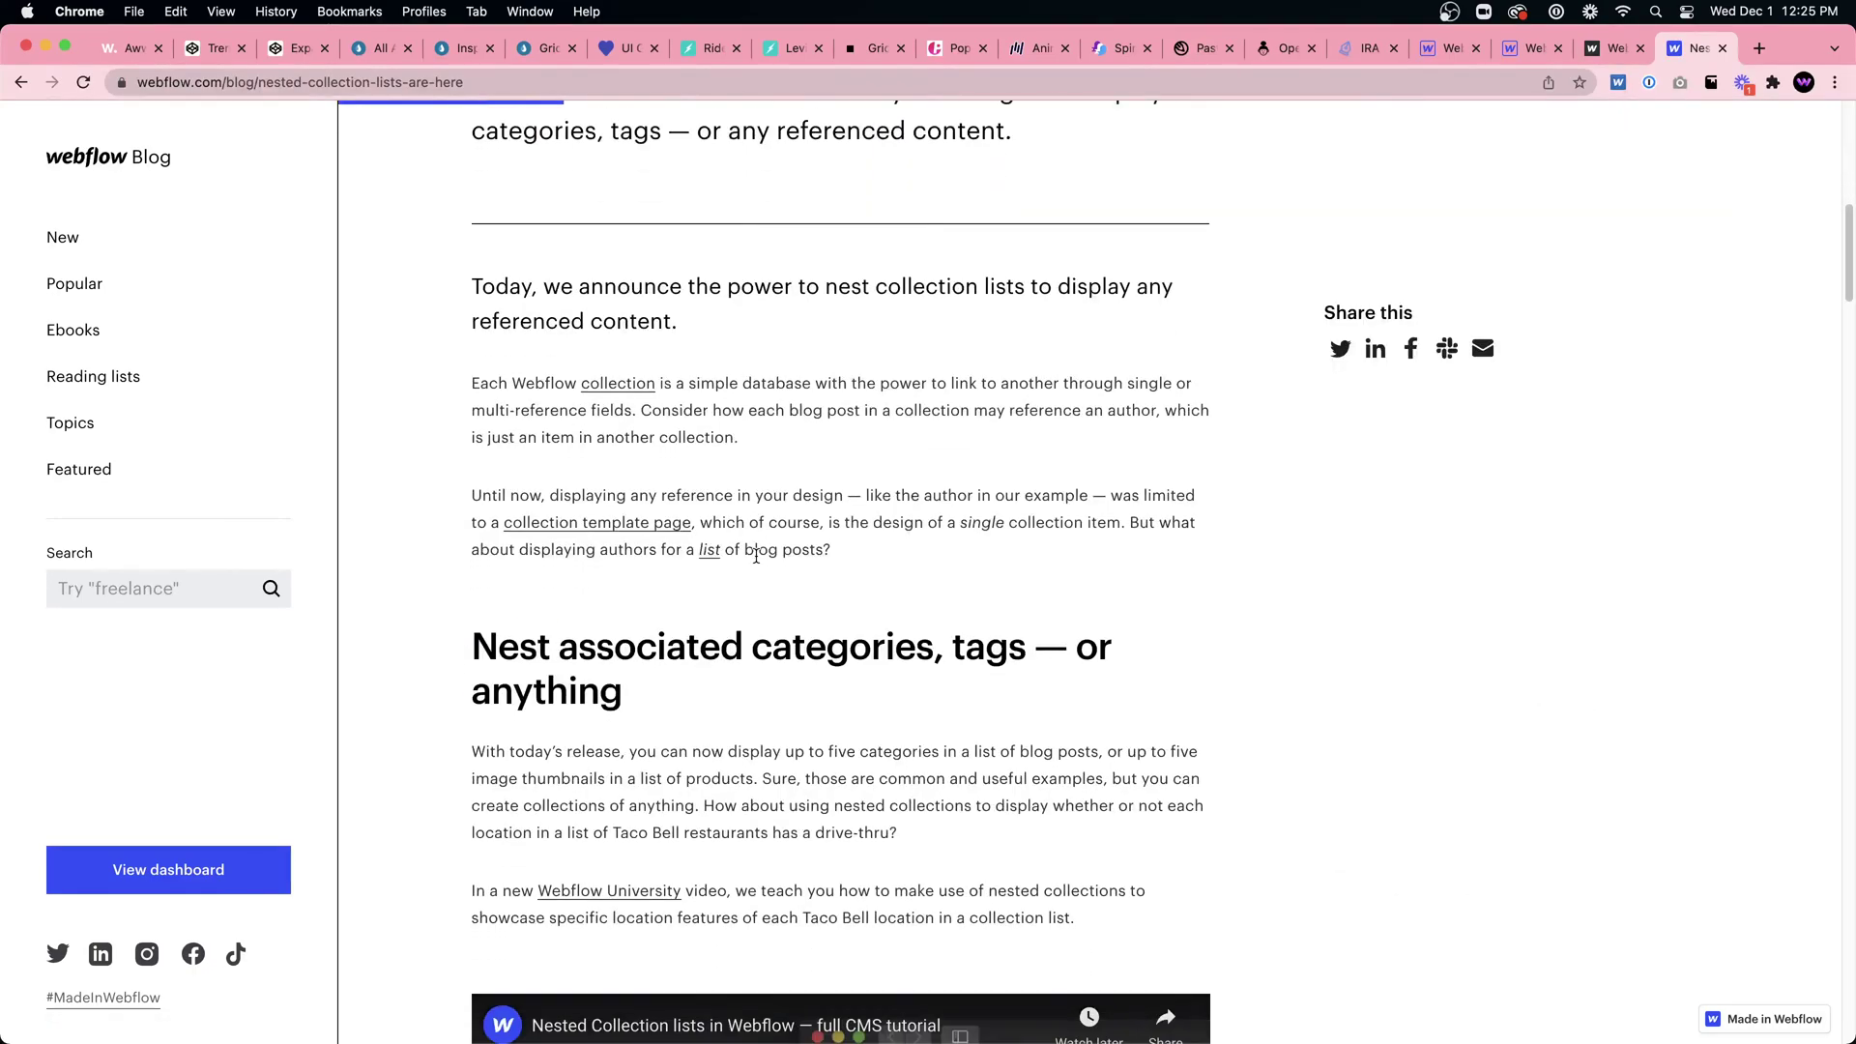
scroll(756, 556, down, 10)
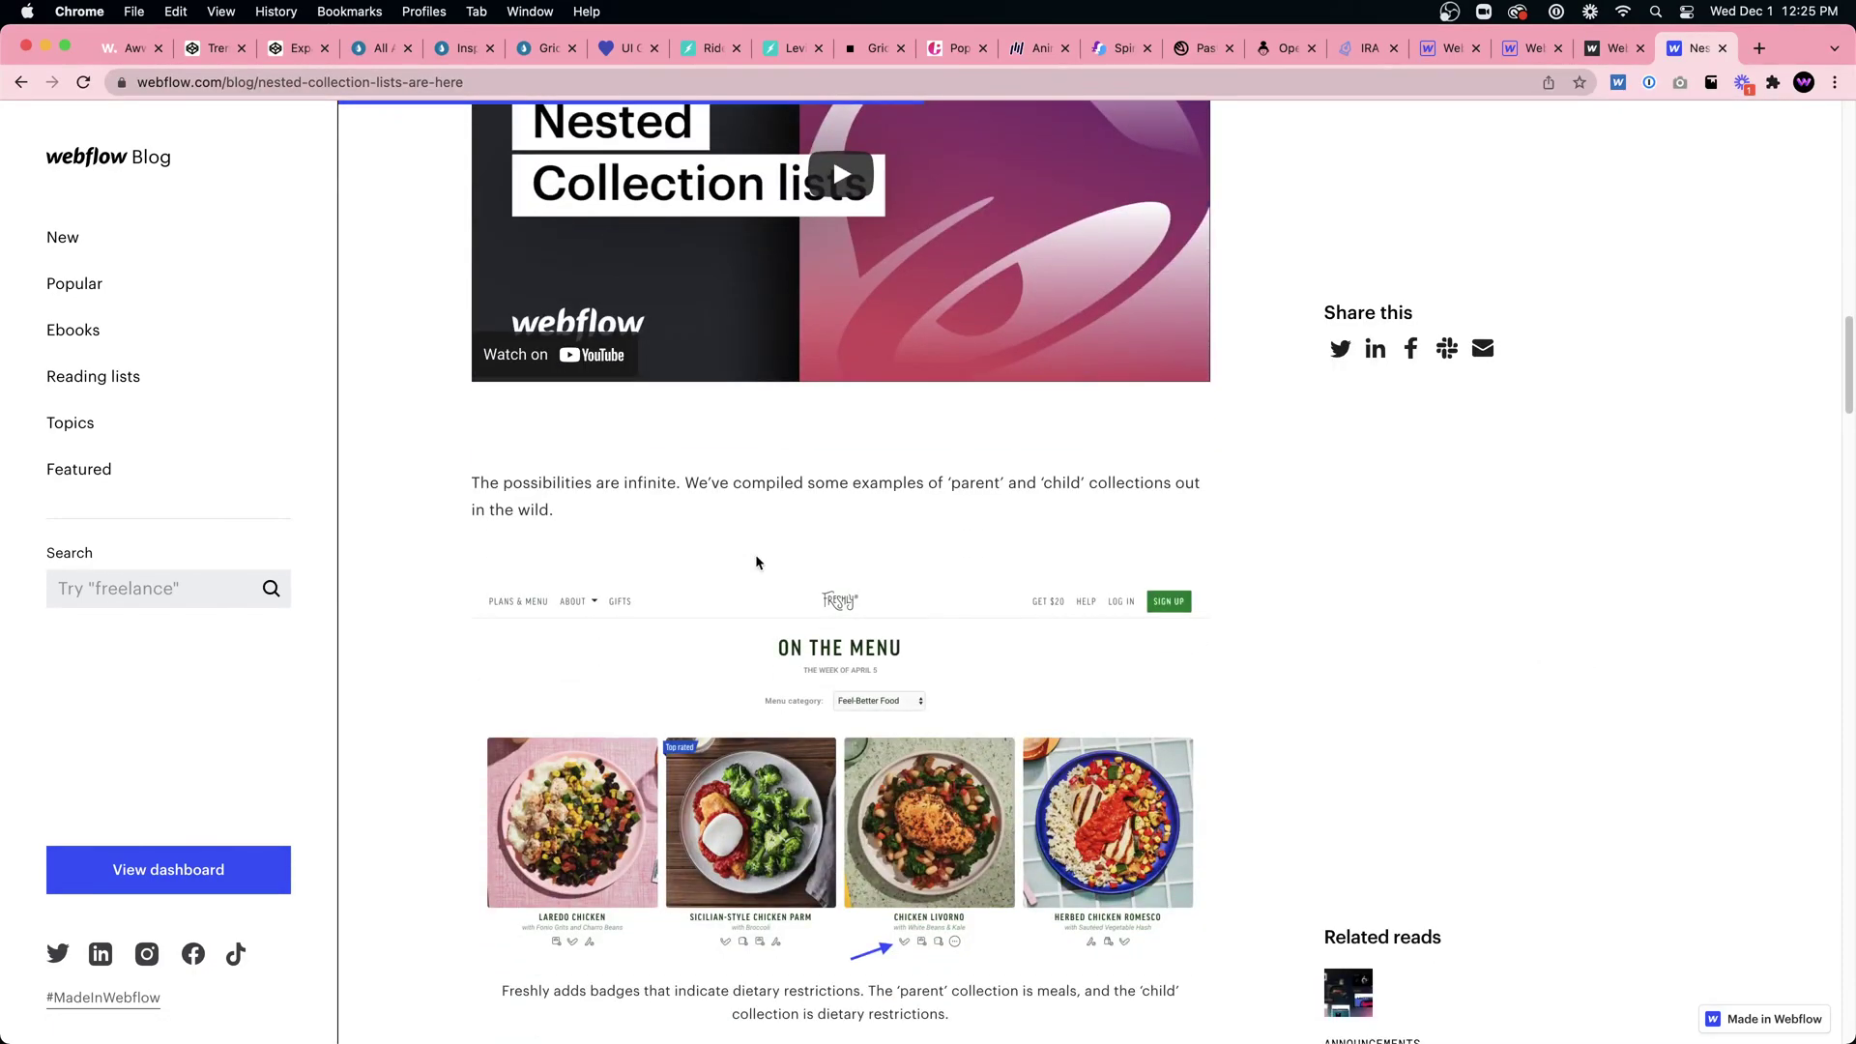
scroll(756, 559, up, 6)
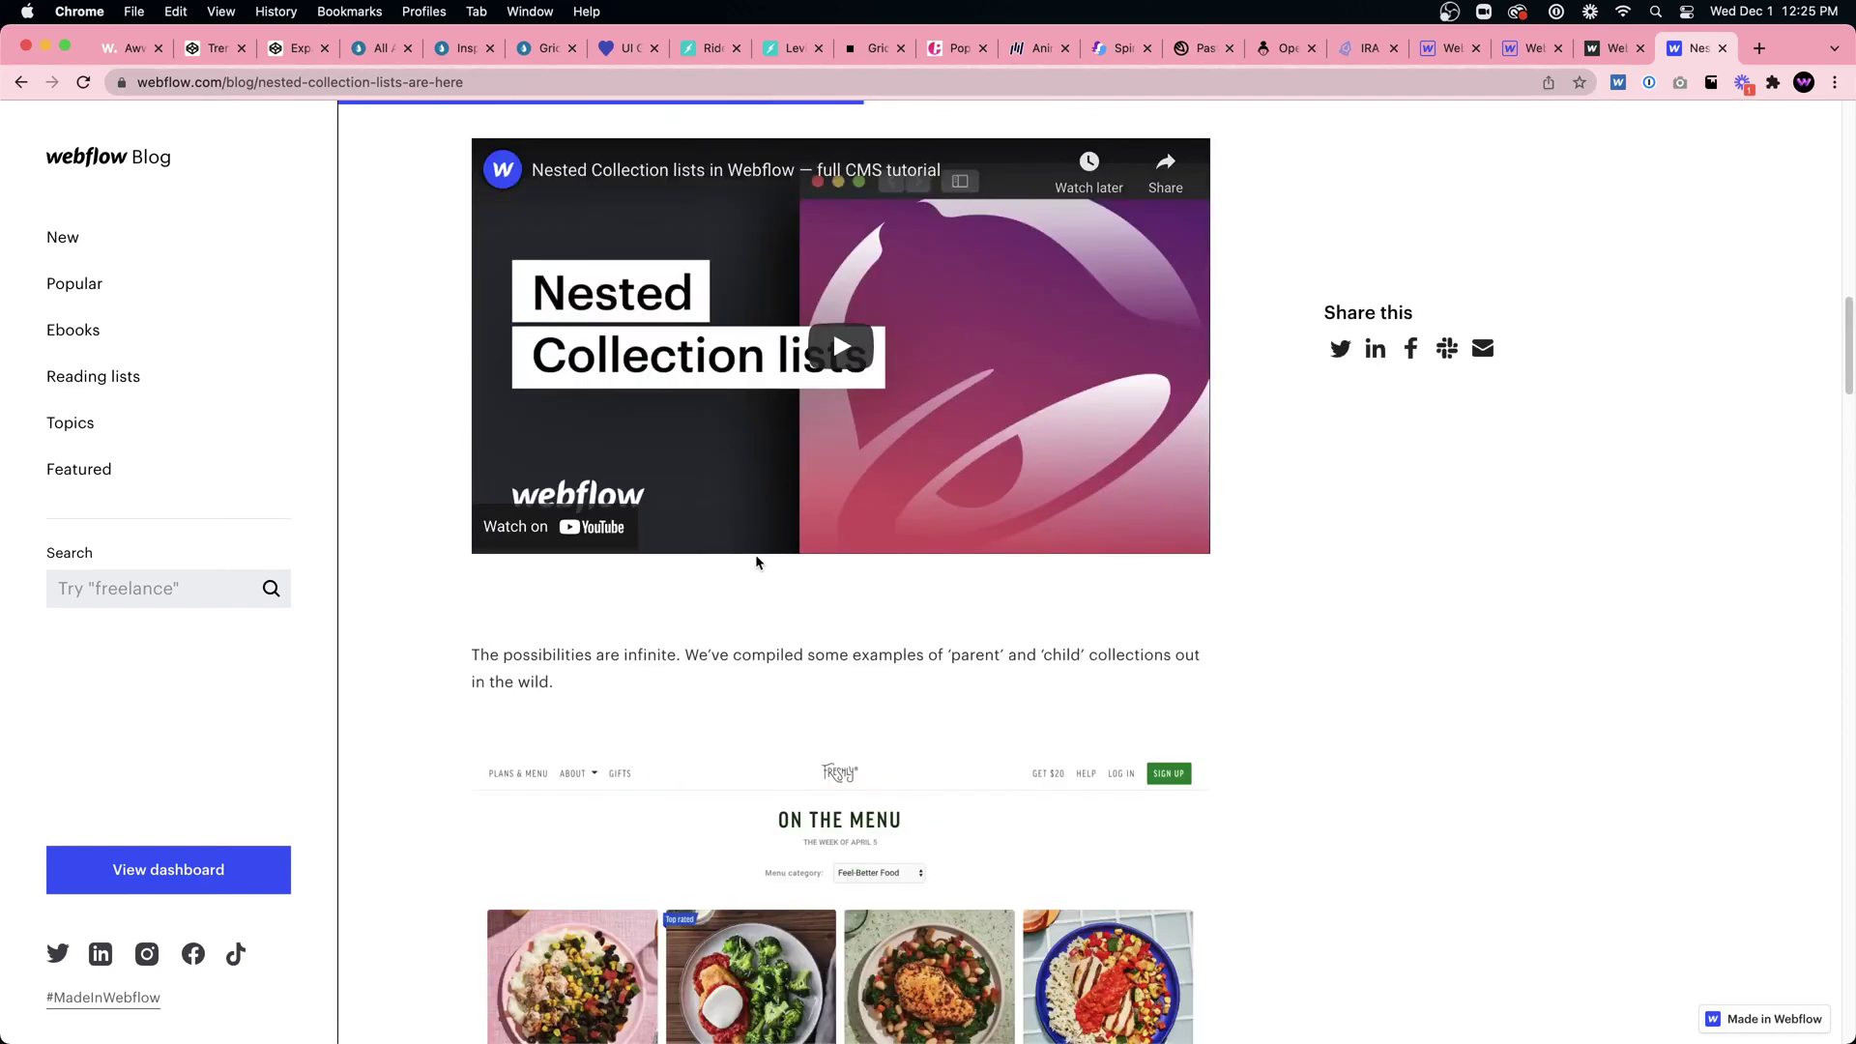
scroll(756, 559, down, 9)
scroll(756, 557, down, 3)
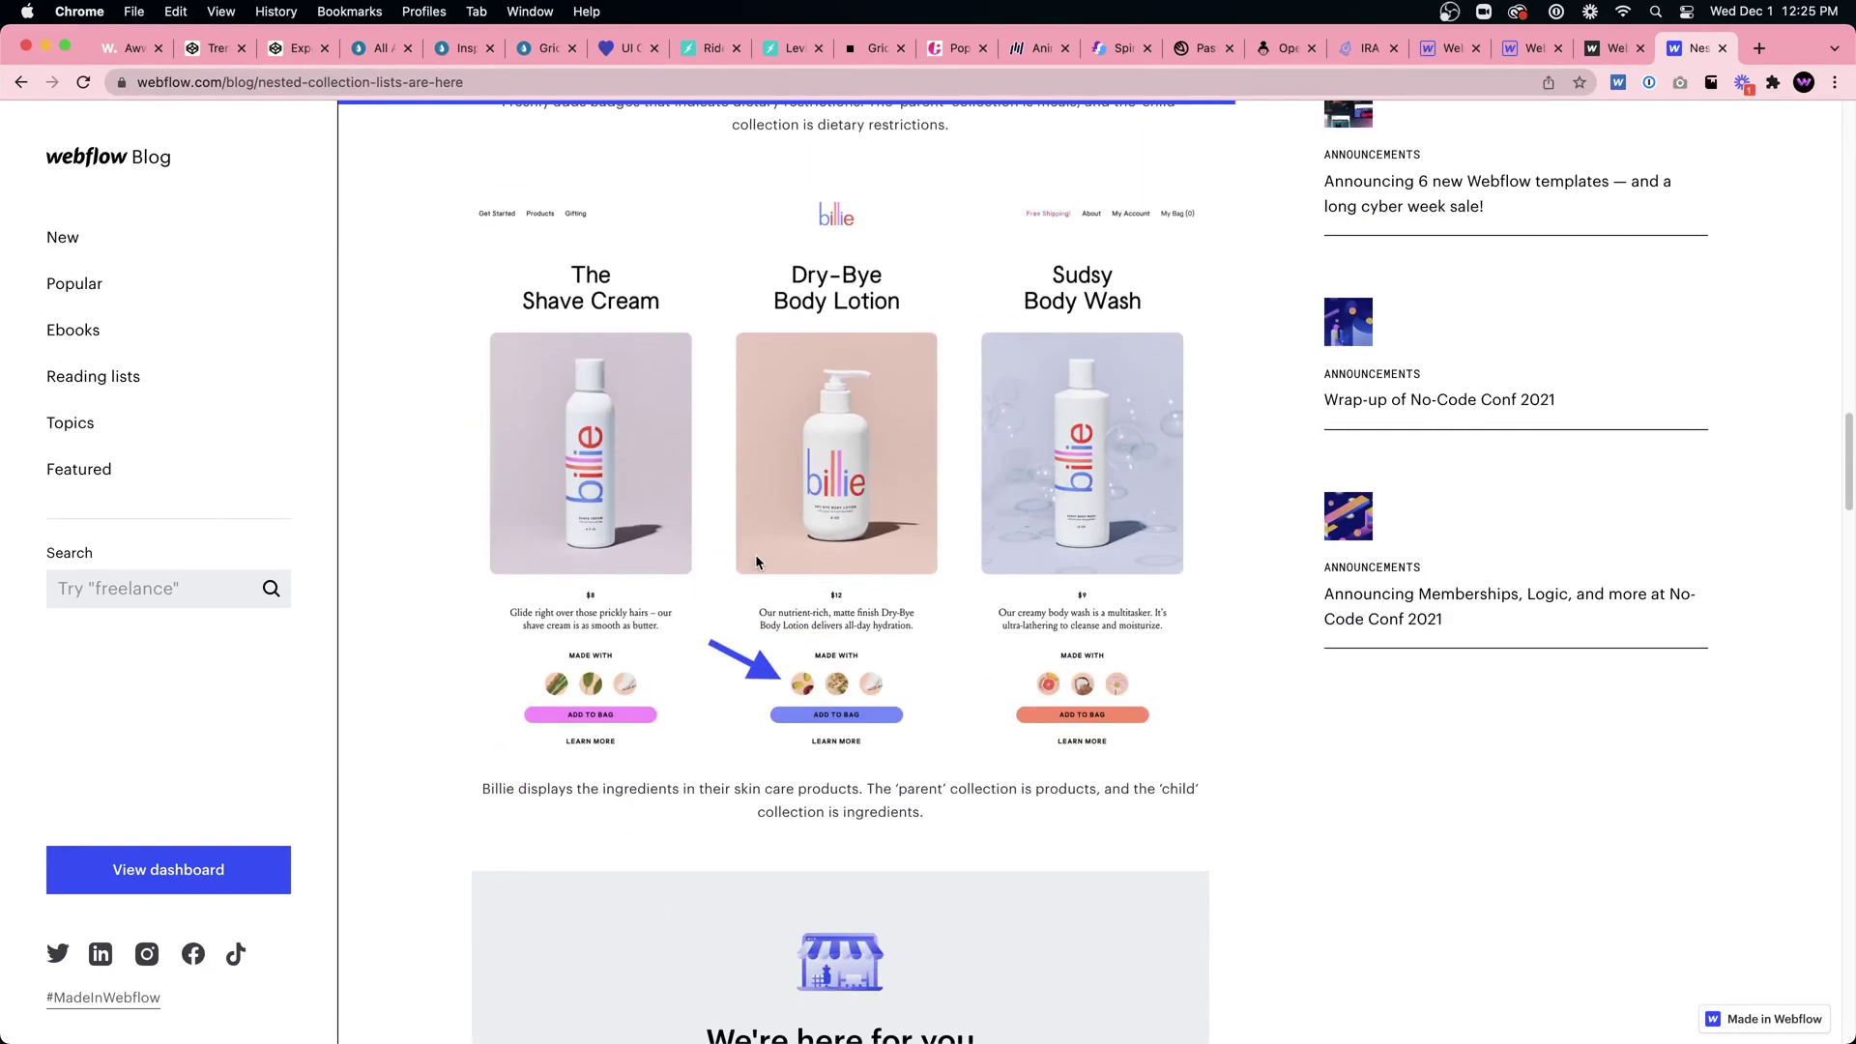
scroll(757, 561, down, 10)
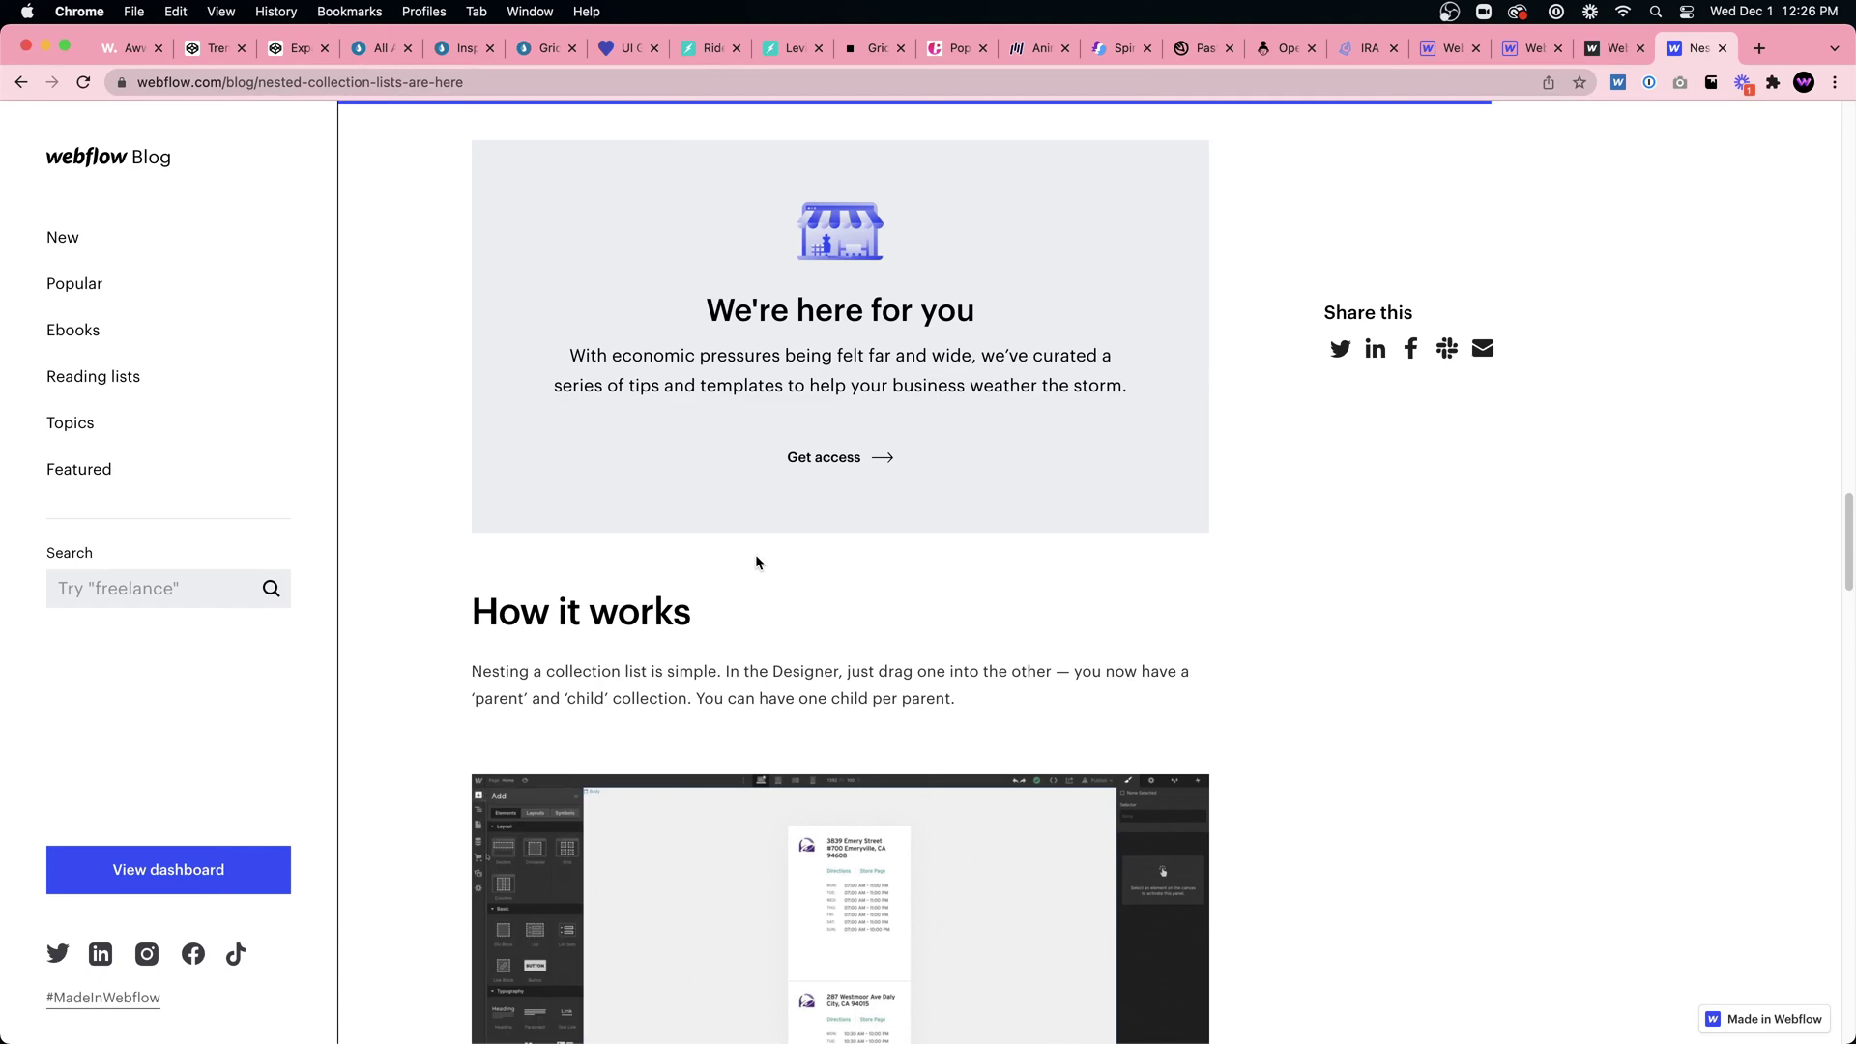
Step: Go back to the UI Goodies page and view the start of its Design Inspiration resources
click(623, 47)
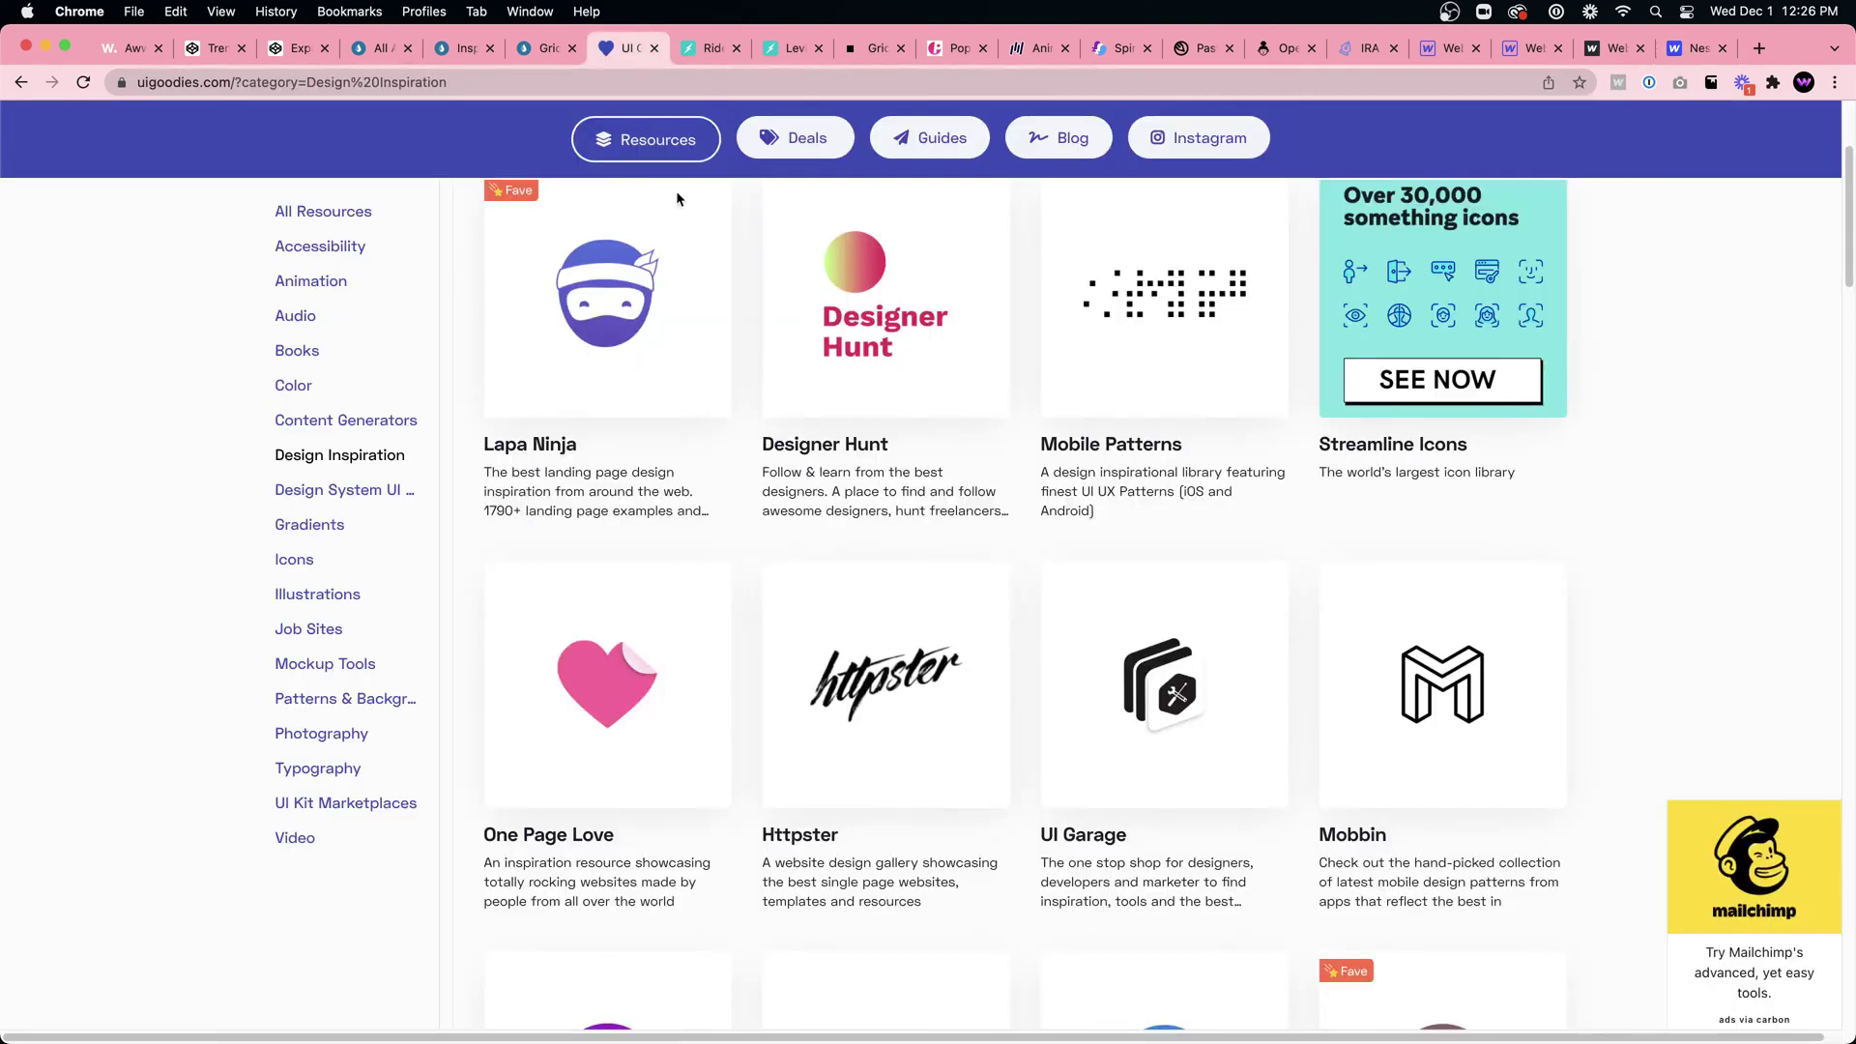
scroll(710, 408, up, 5)
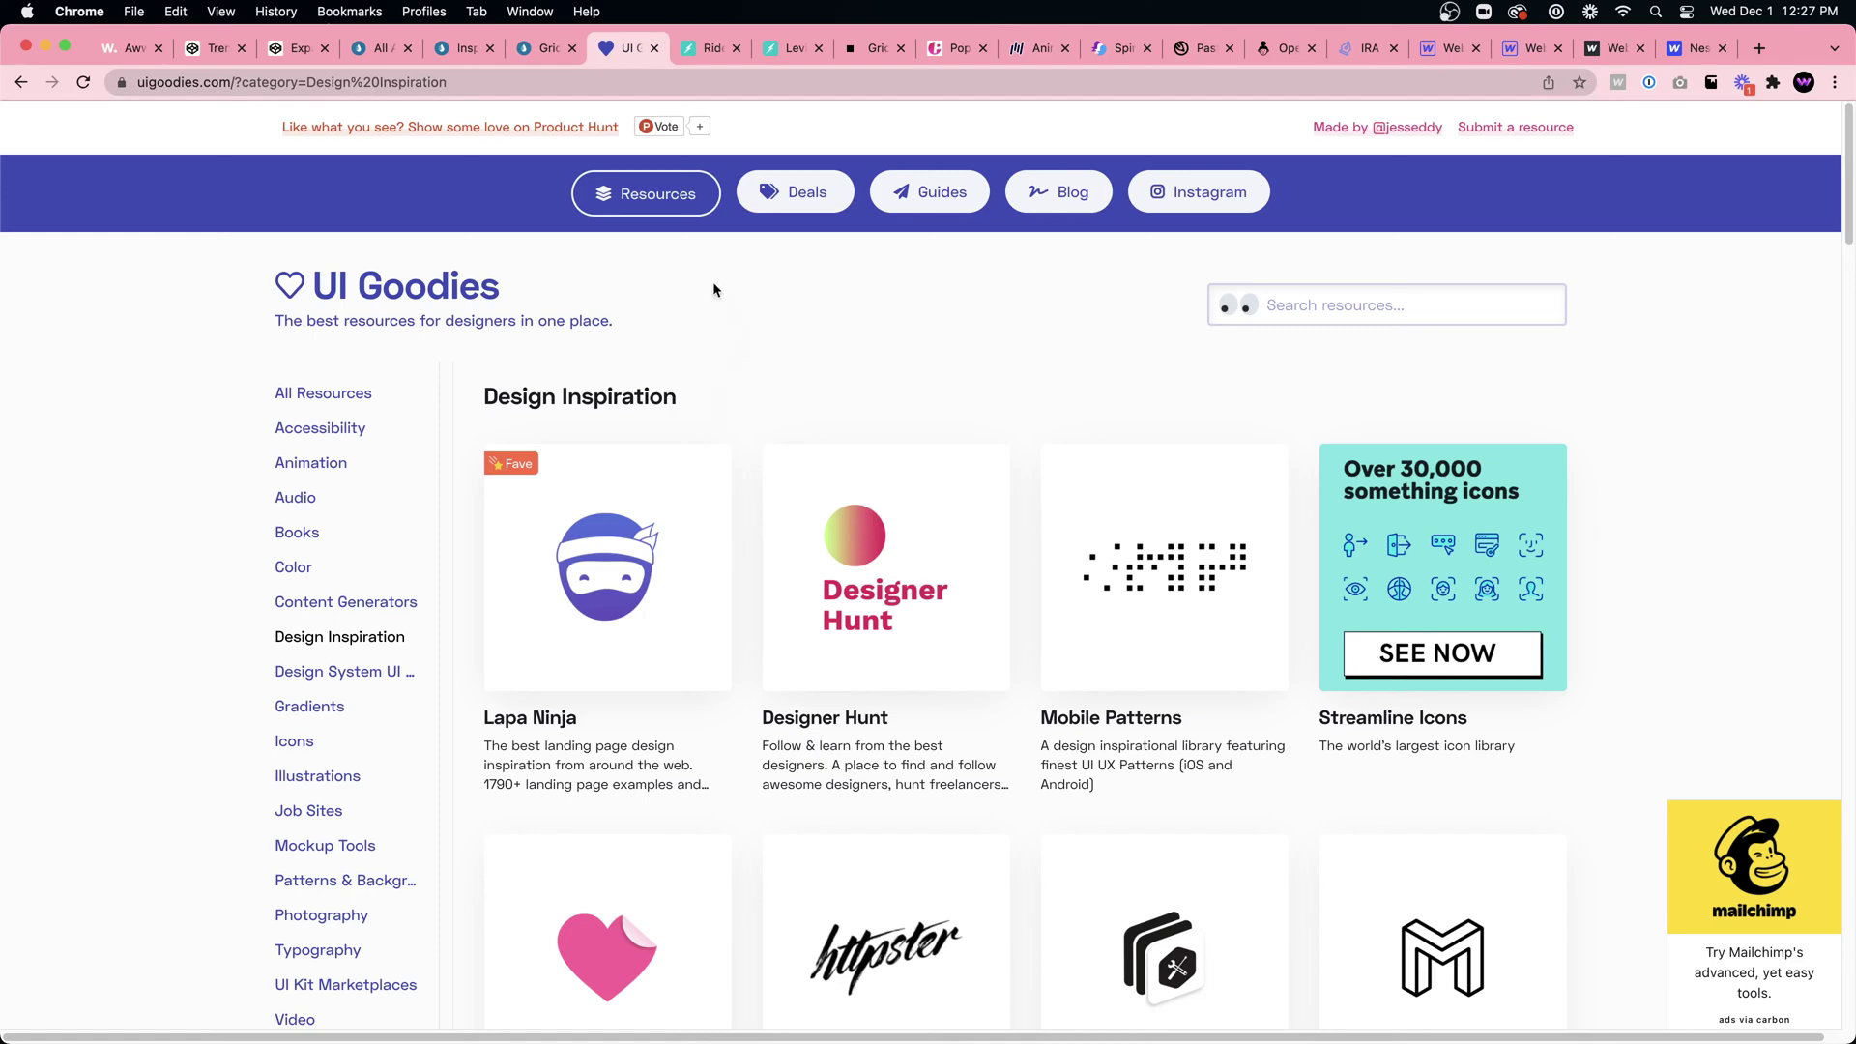
Step: Search Google for "horizontal scrolling in webflow" in place of the blog article, and open and pause the video "Advanced interactions: Horizontal scroll in Webflow"
click(1683, 51)
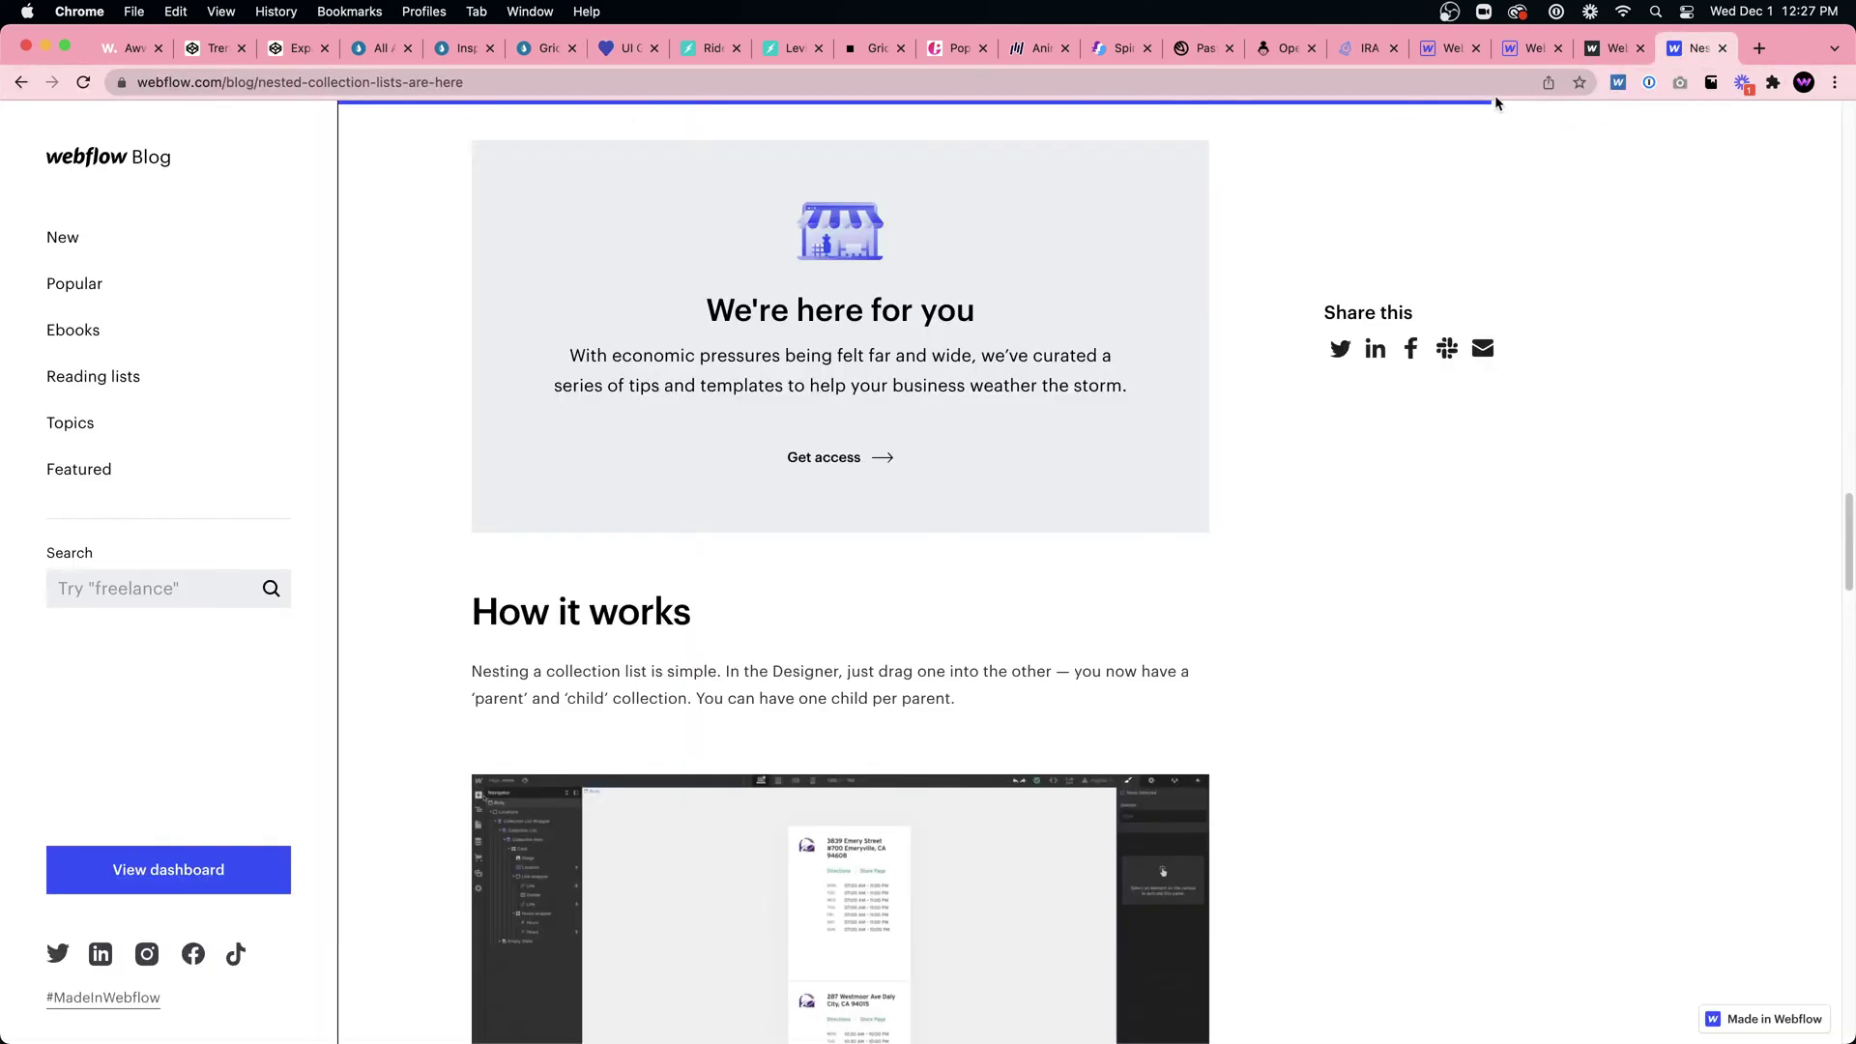
click(1494, 91)
text(horiz)
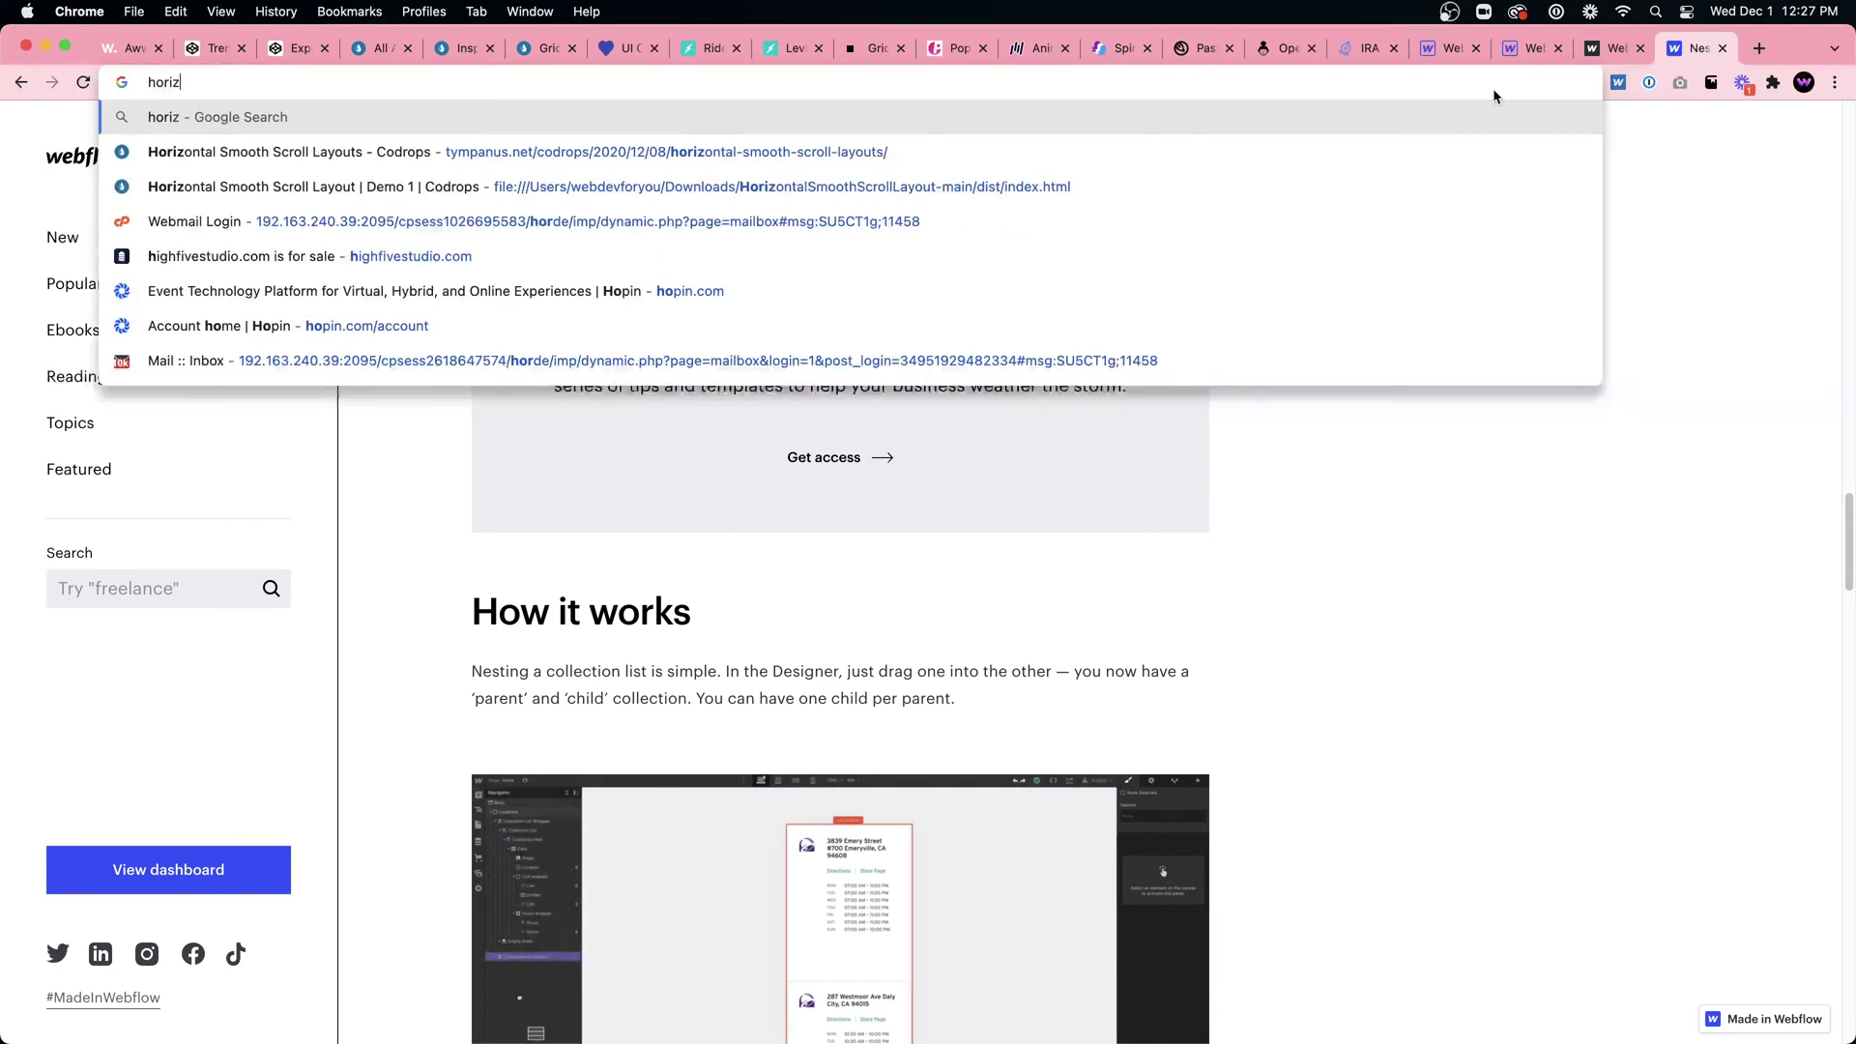
text(ontal scrolling in webflow)
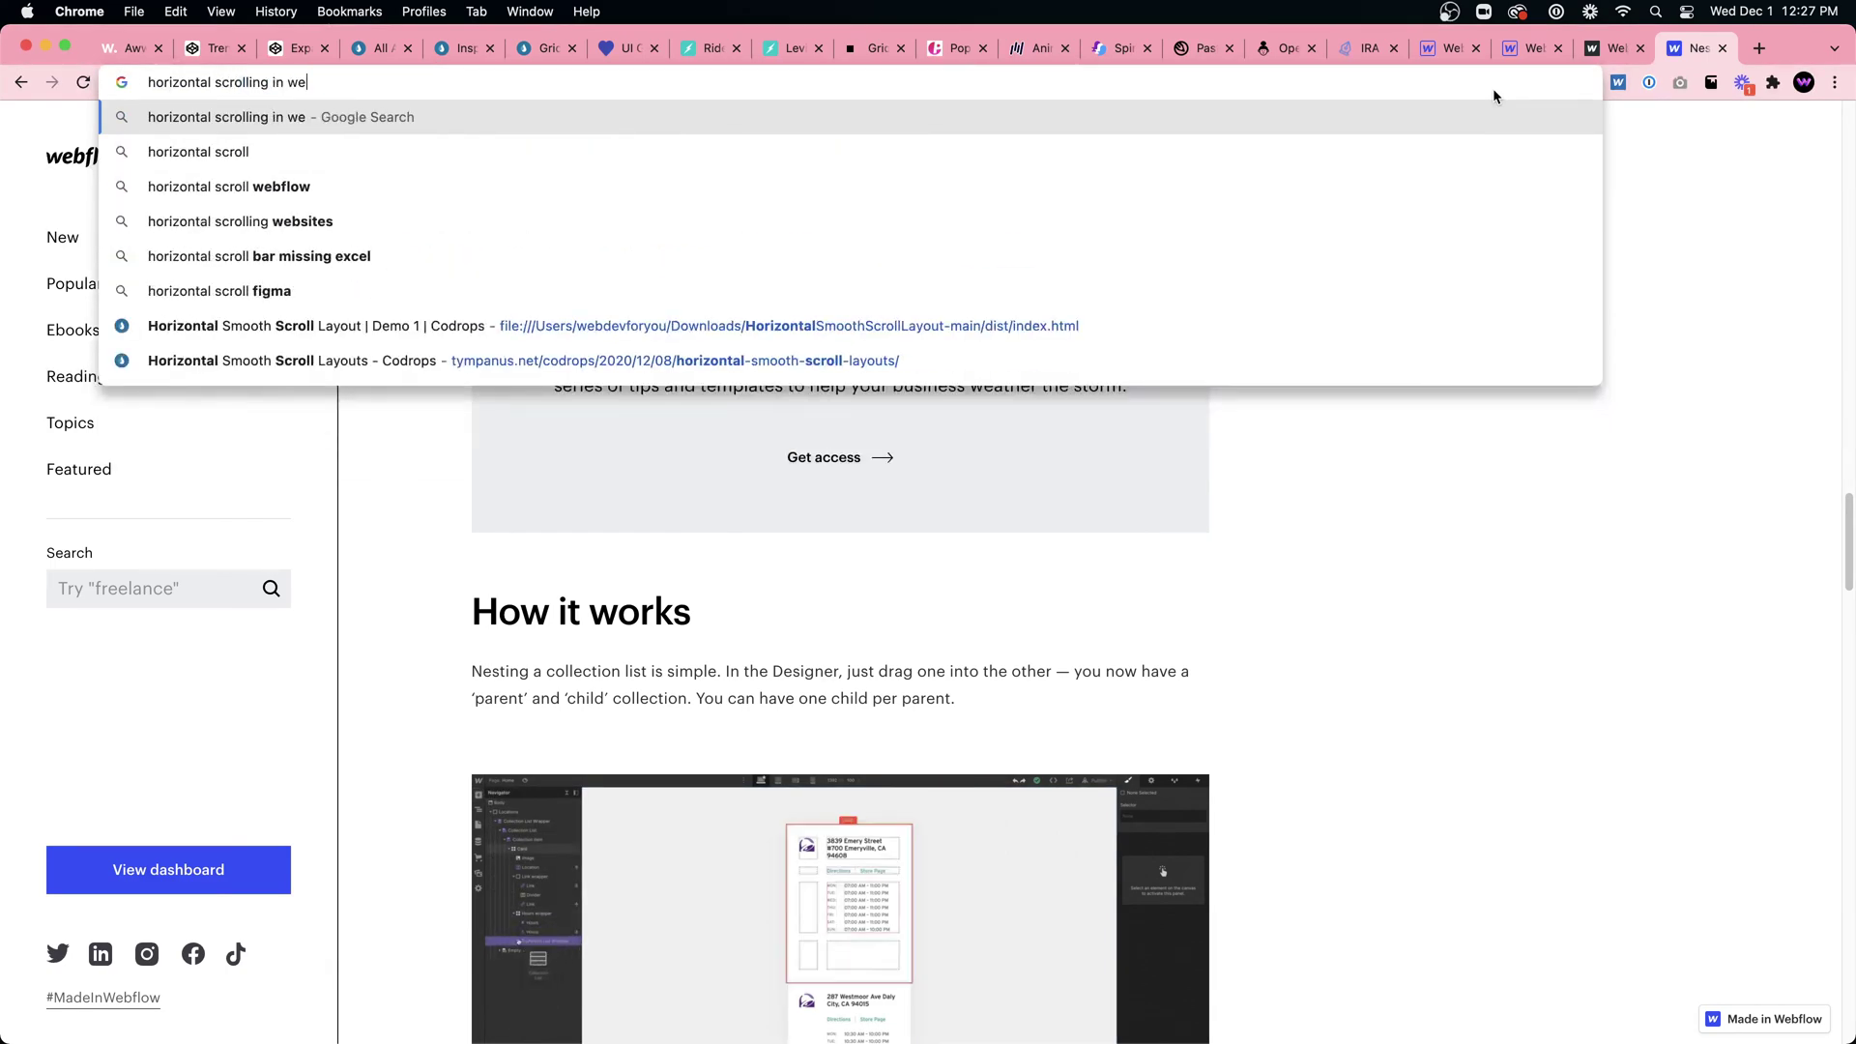
key(Return)
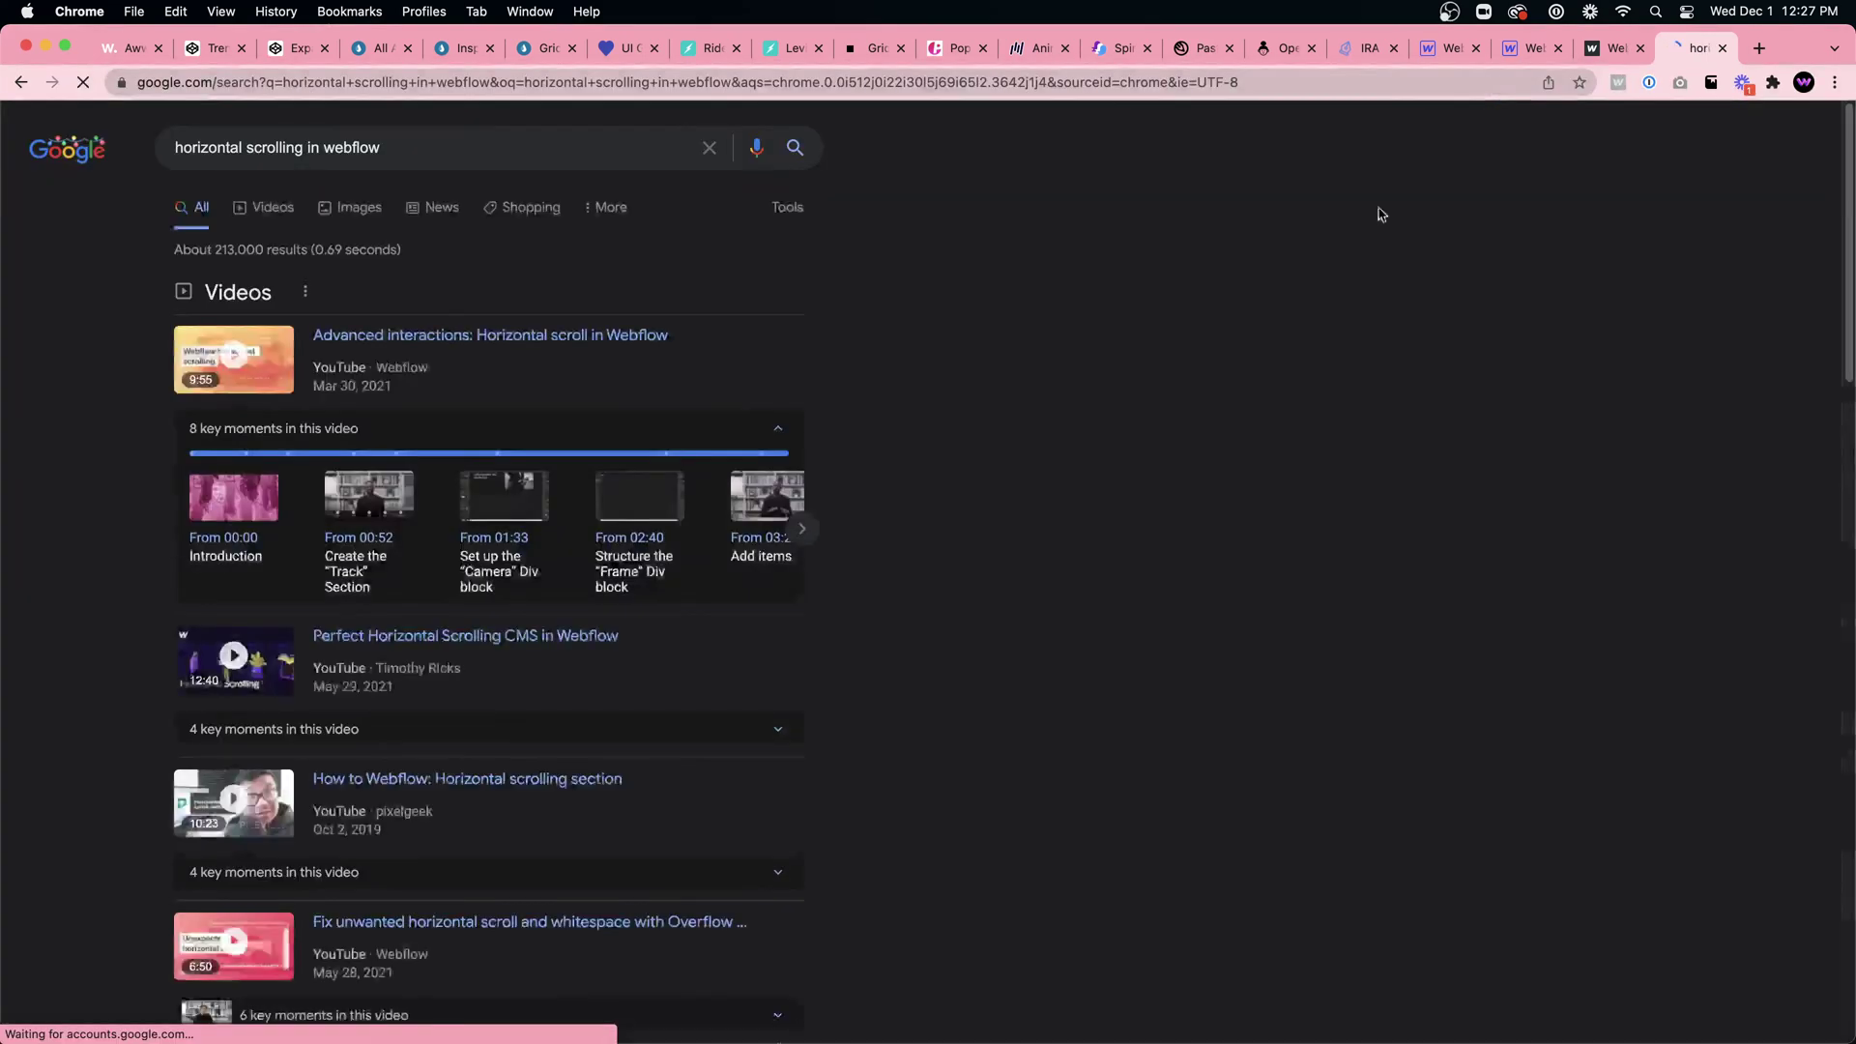
click(574, 338)
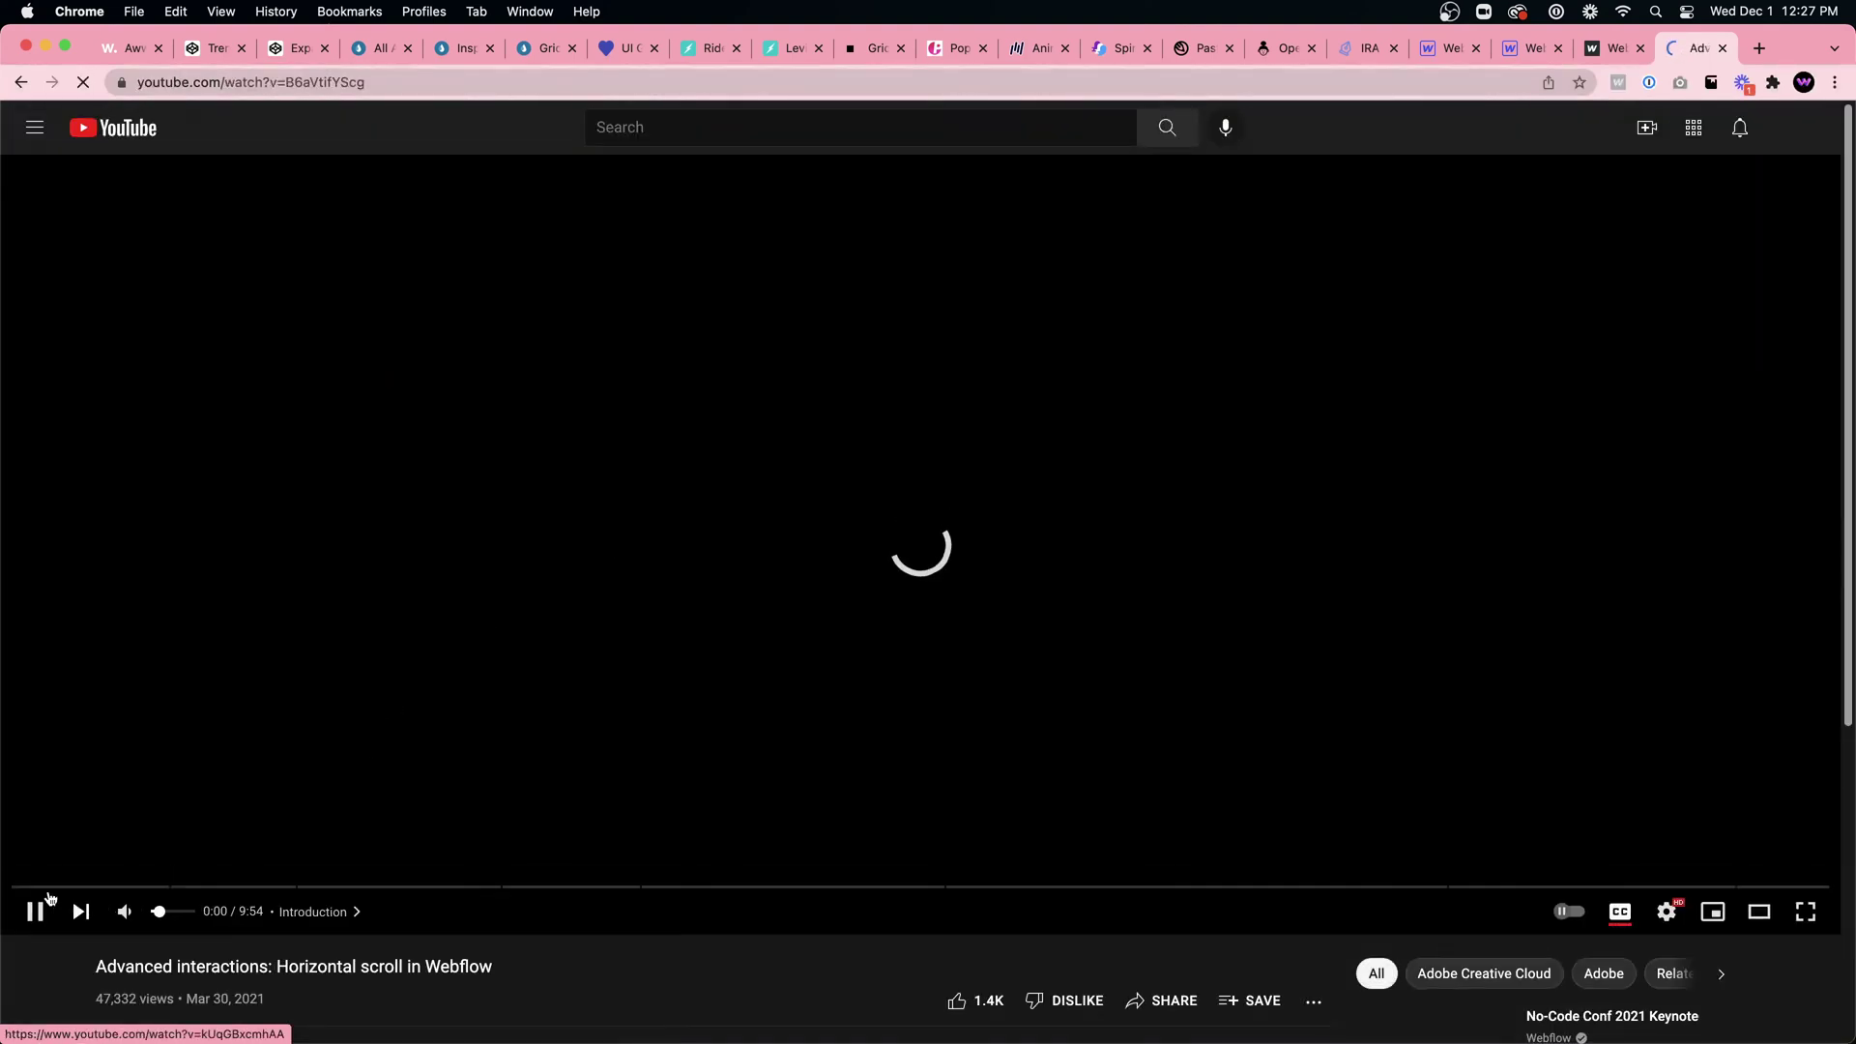
click(34, 912)
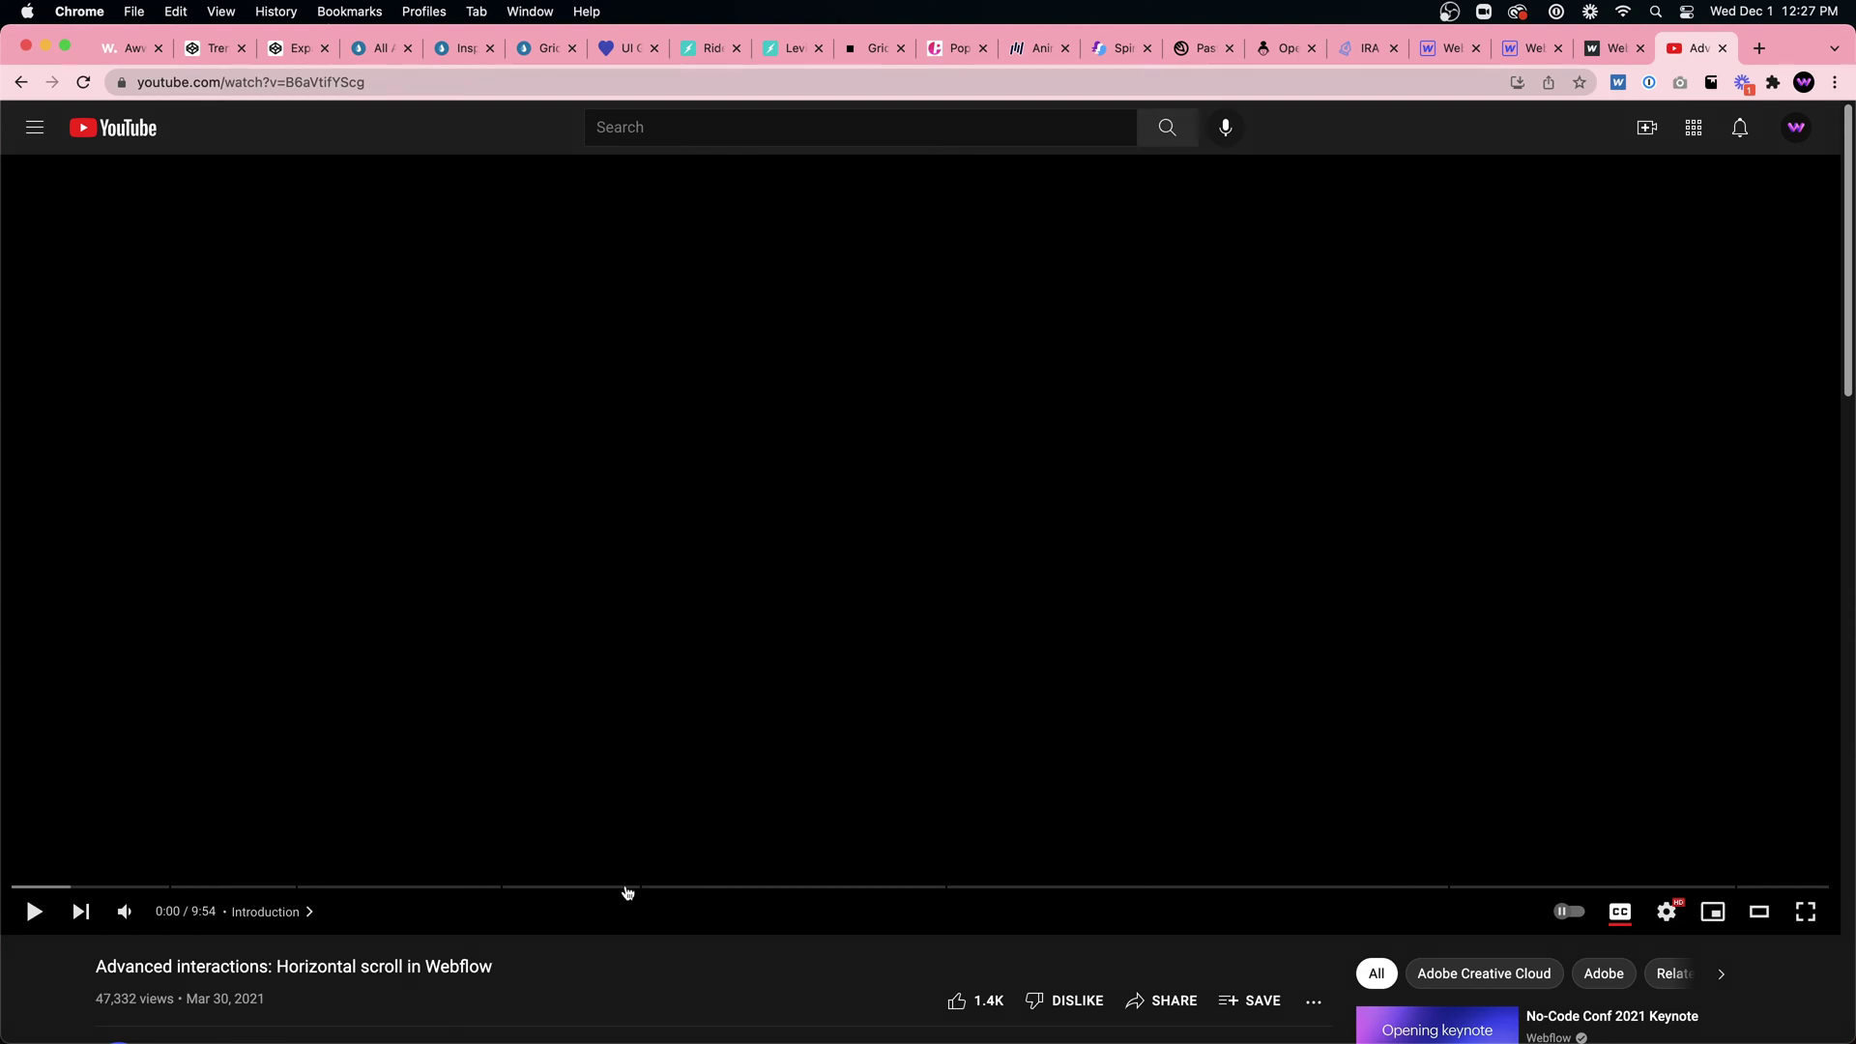